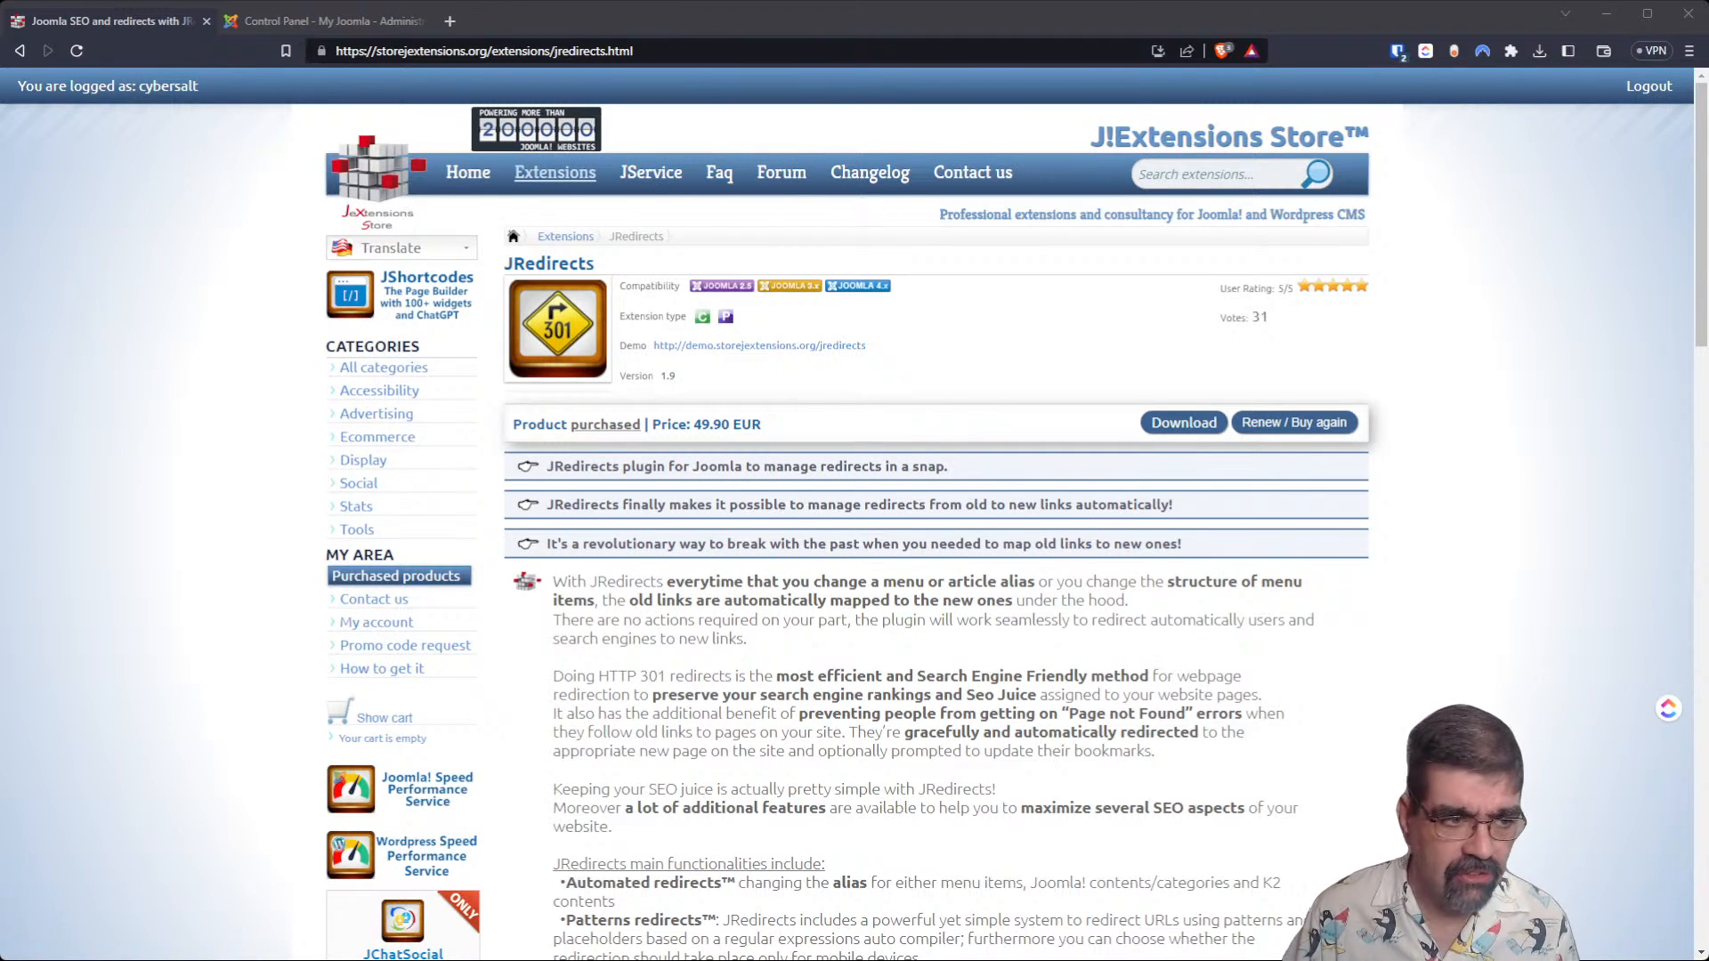
# Select the complete web address of the JRedirects product page.
pyautogui.click(545, 50)
pyautogui.click(544, 51)
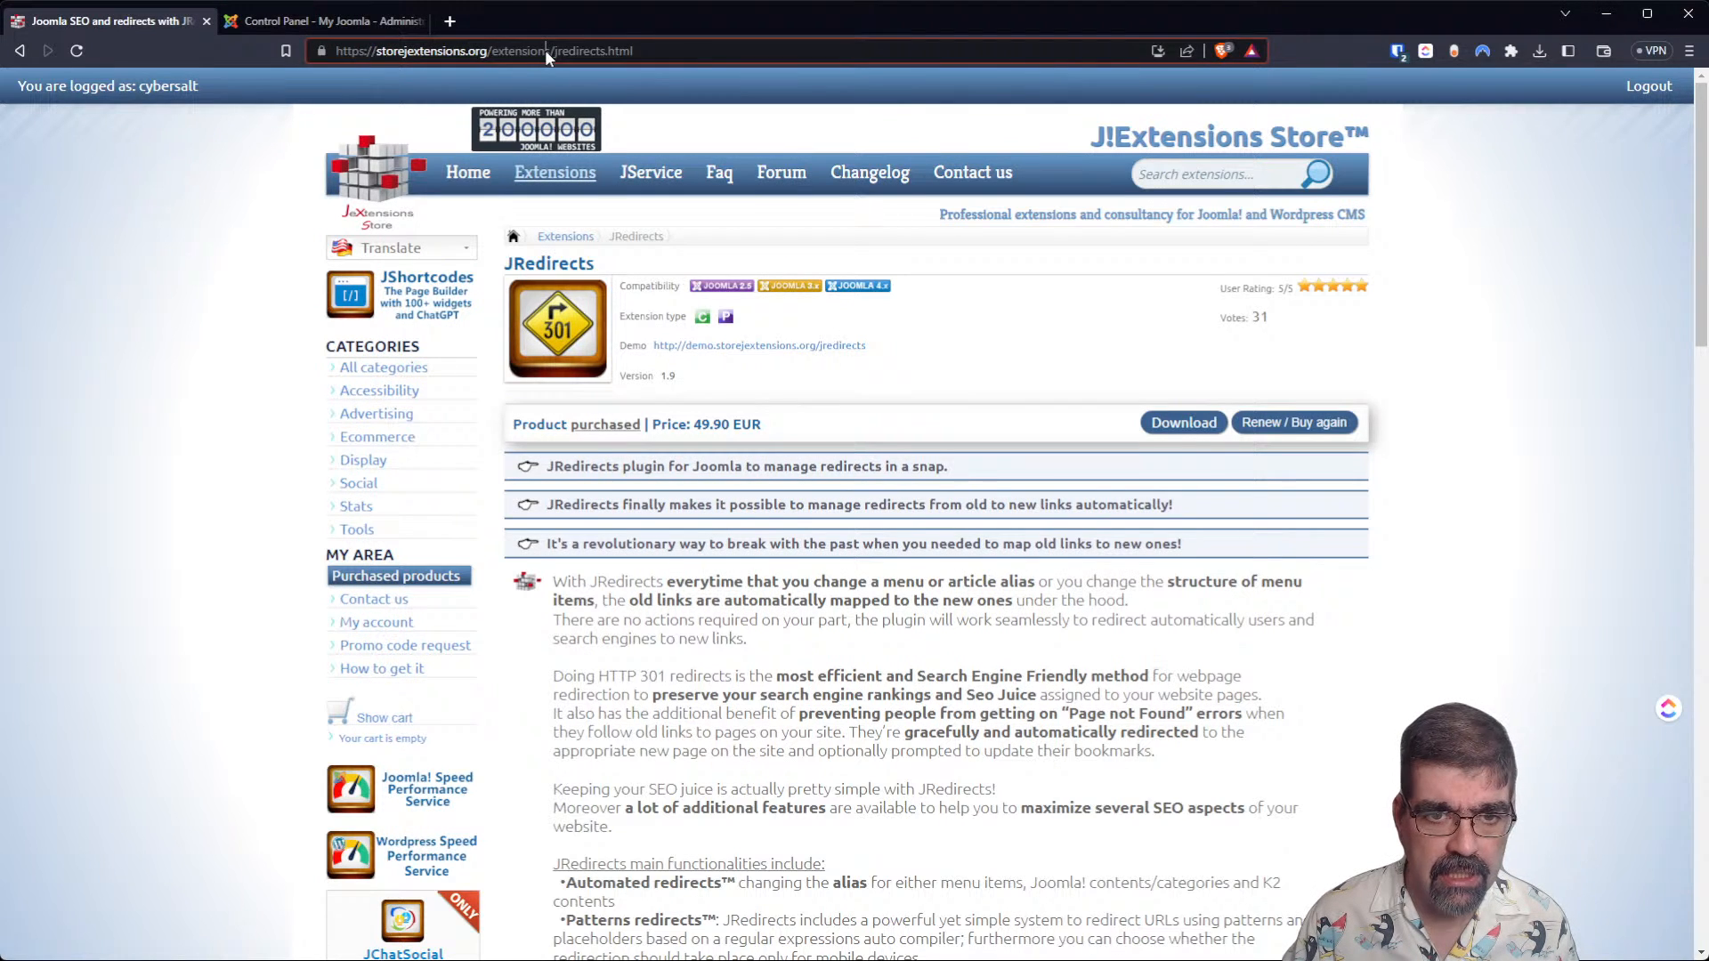
pyautogui.moveTo(520, 52); pyautogui.dragTo(541, 45)
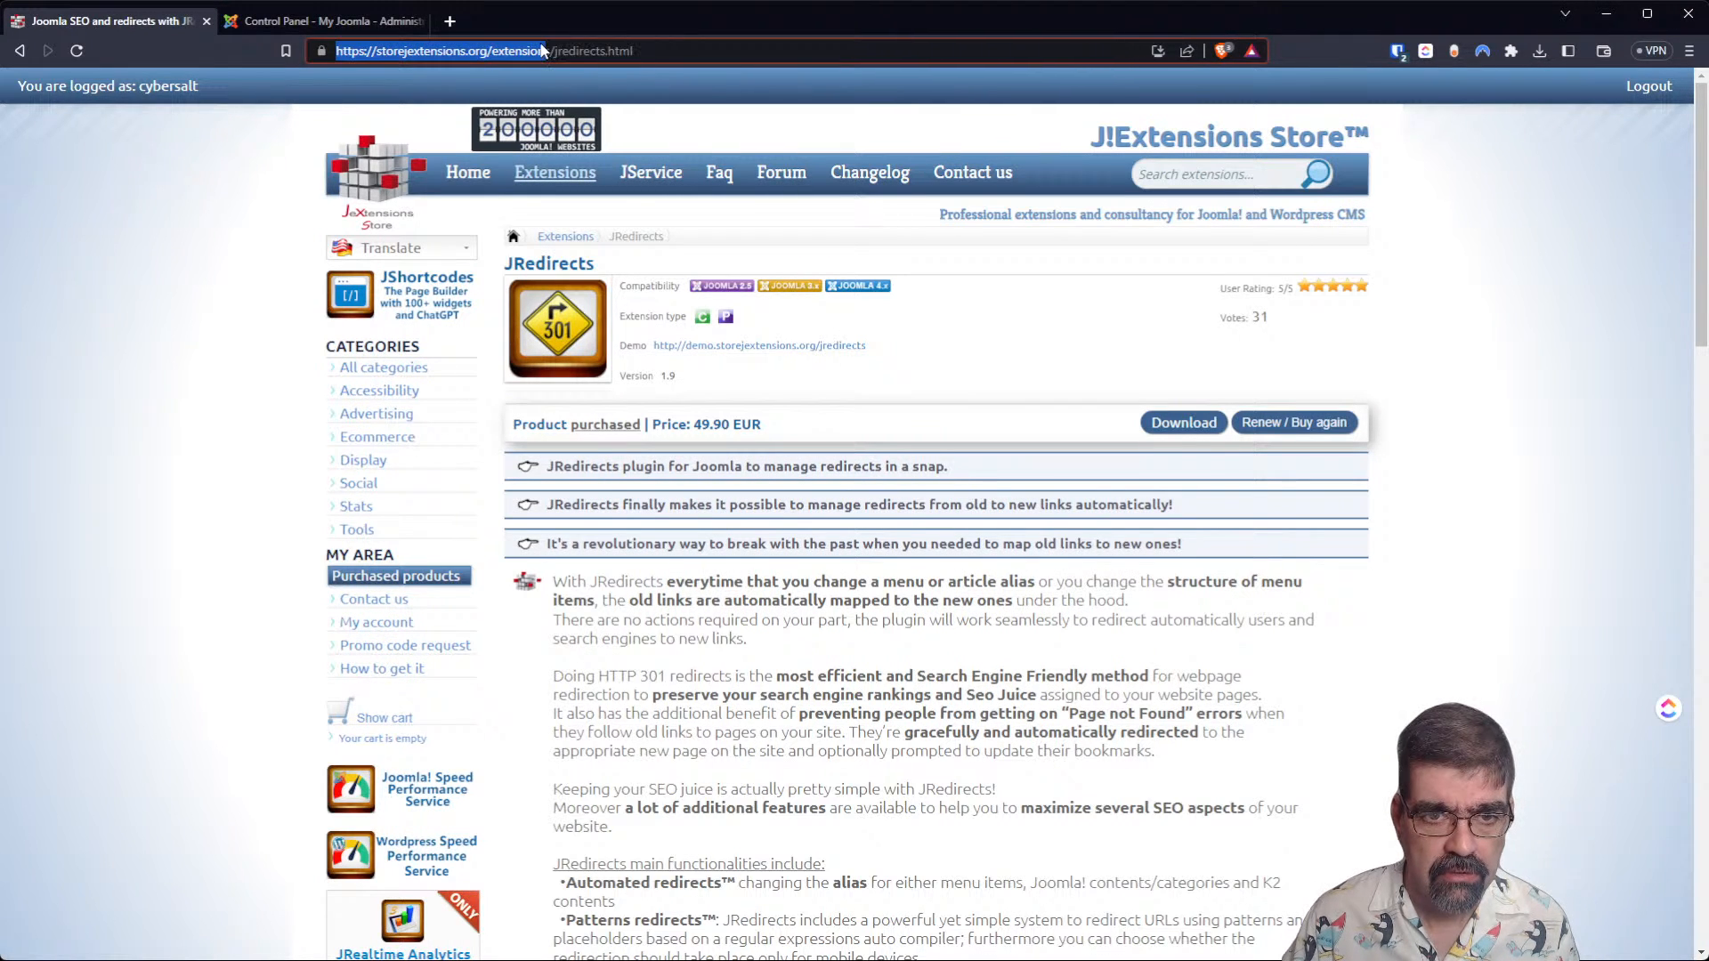
pyautogui.doubleClick(541, 50)
pyautogui.click(680, 59)
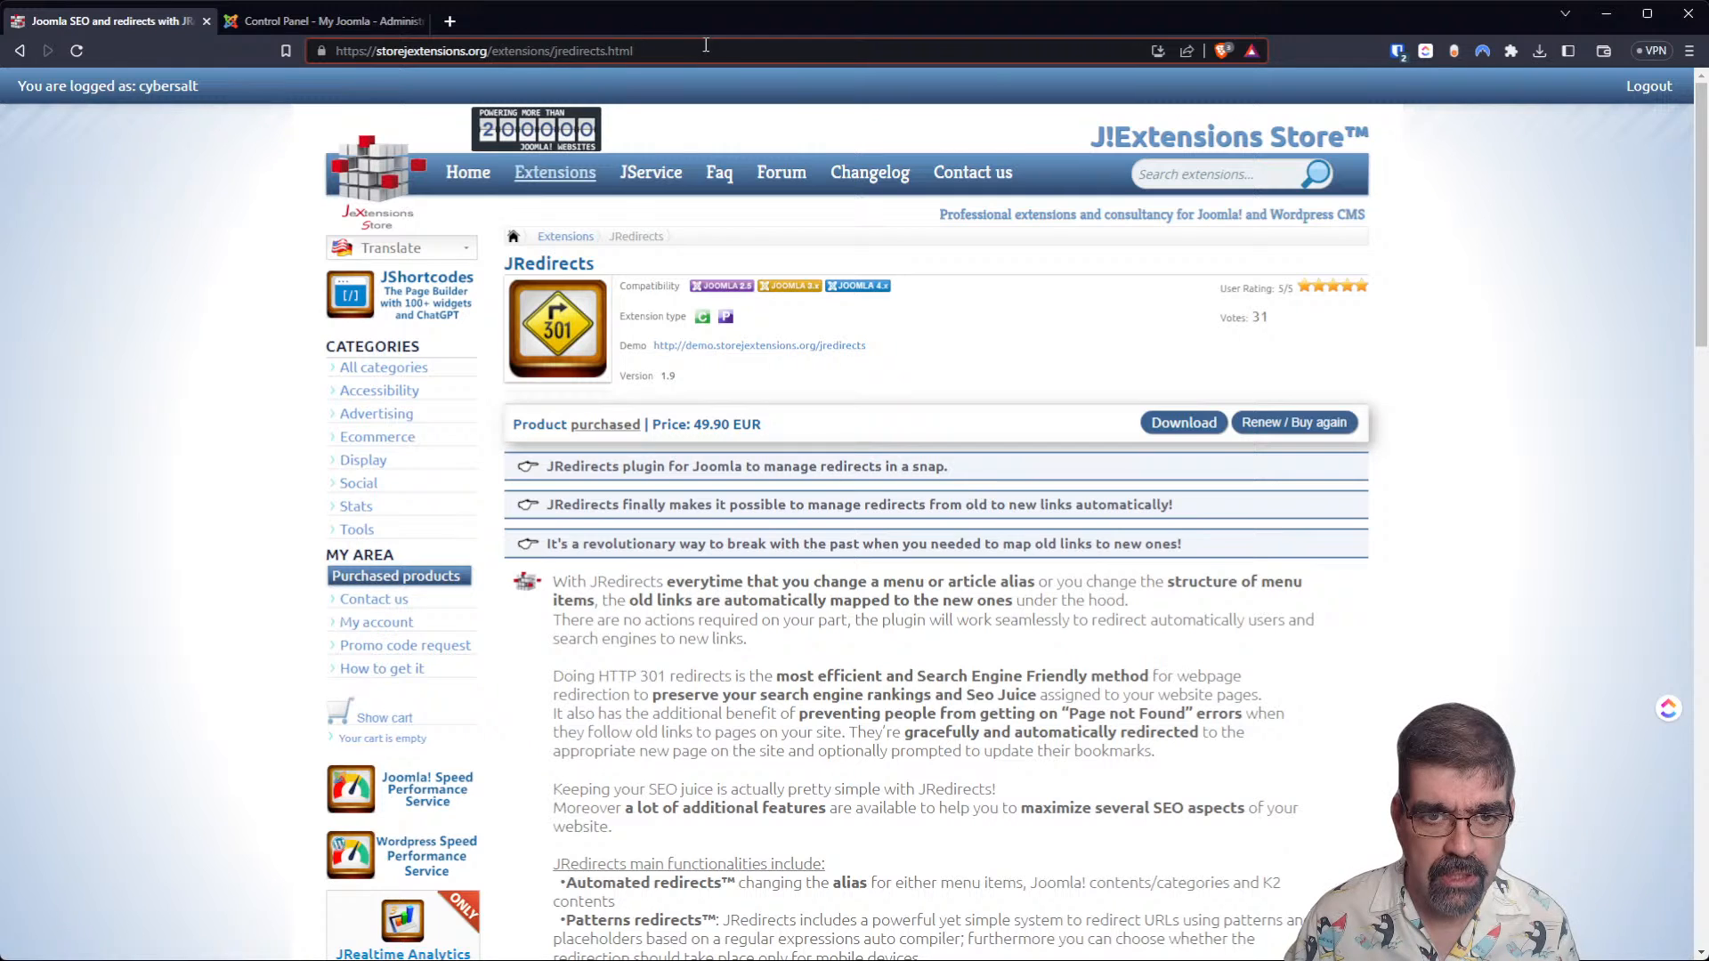
pyautogui.moveTo(706, 51); pyautogui.dragTo(331, 51)
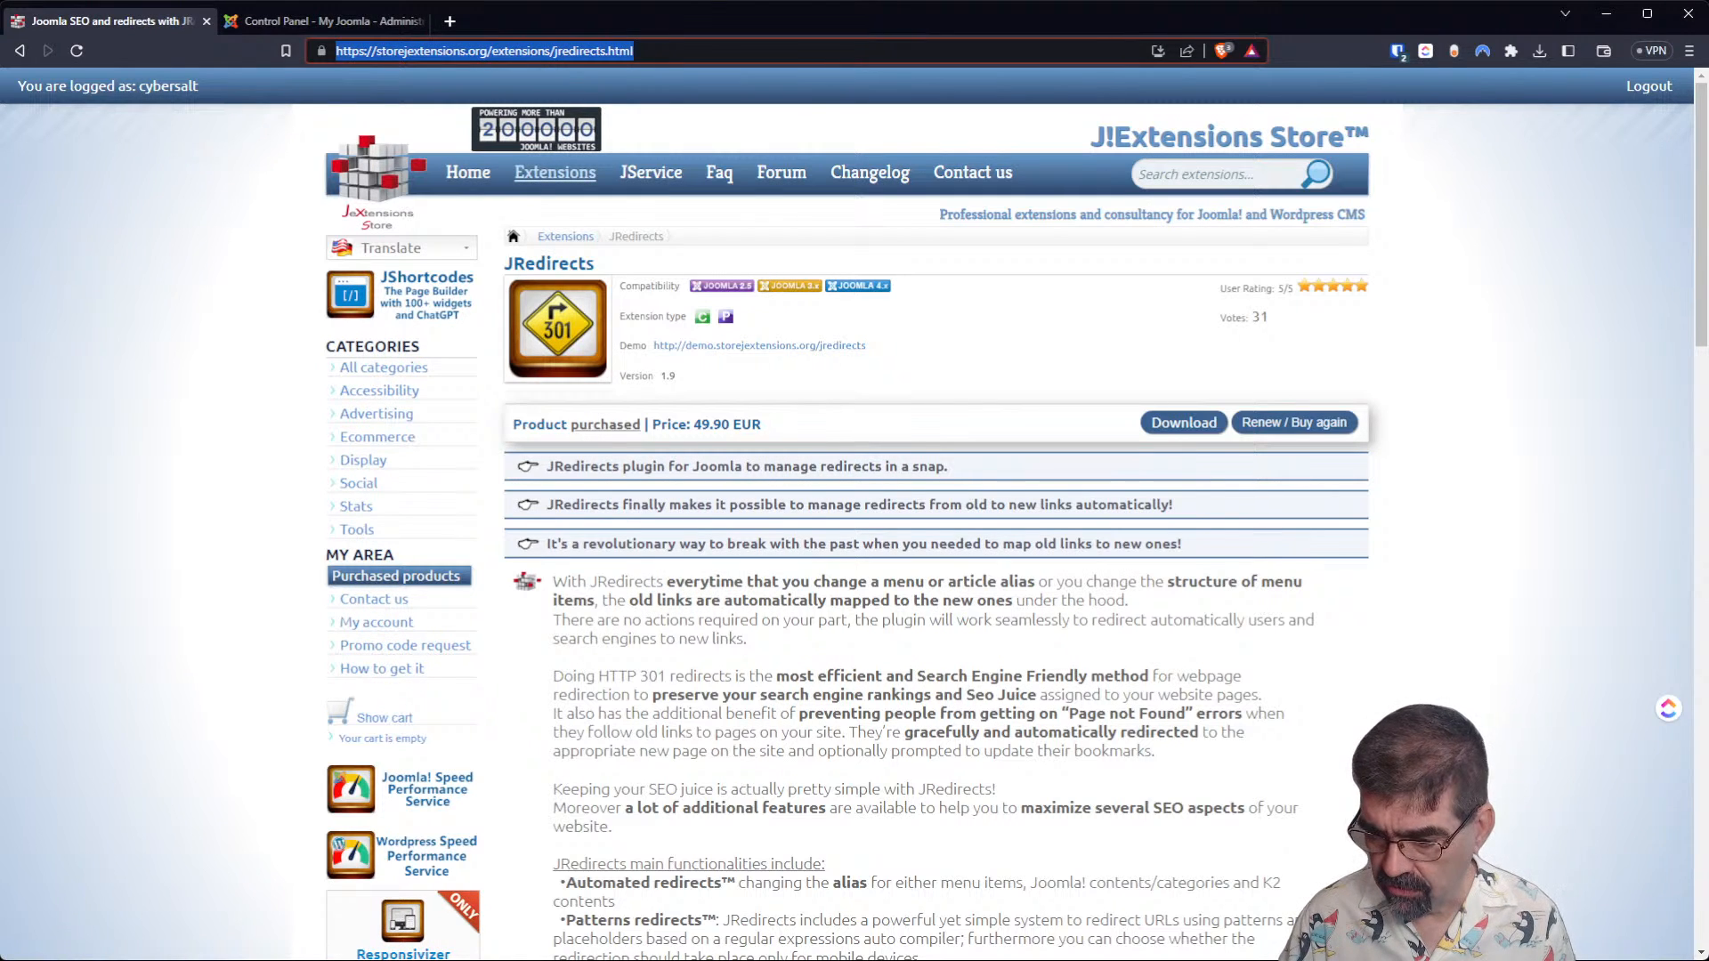
pyautogui.hotkey('alt', 'Tab')
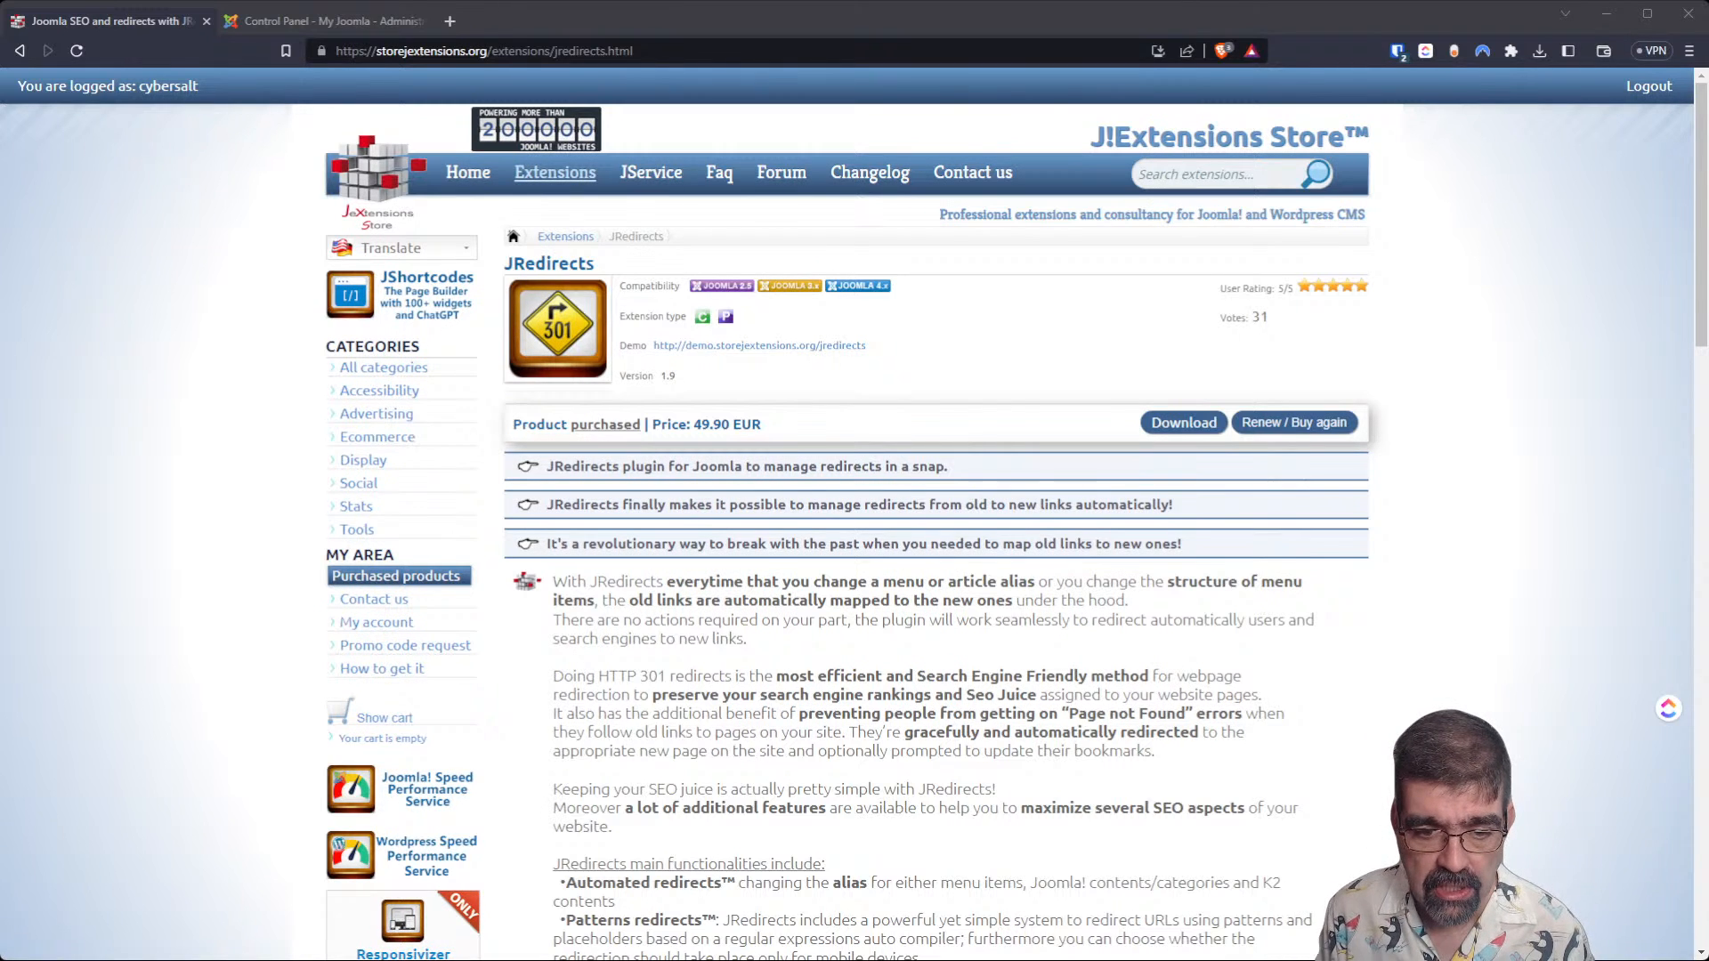
# Read through the JRedirects main functionalities list and the start of the product features section.
pyautogui.scroll(-5, 934, 515)
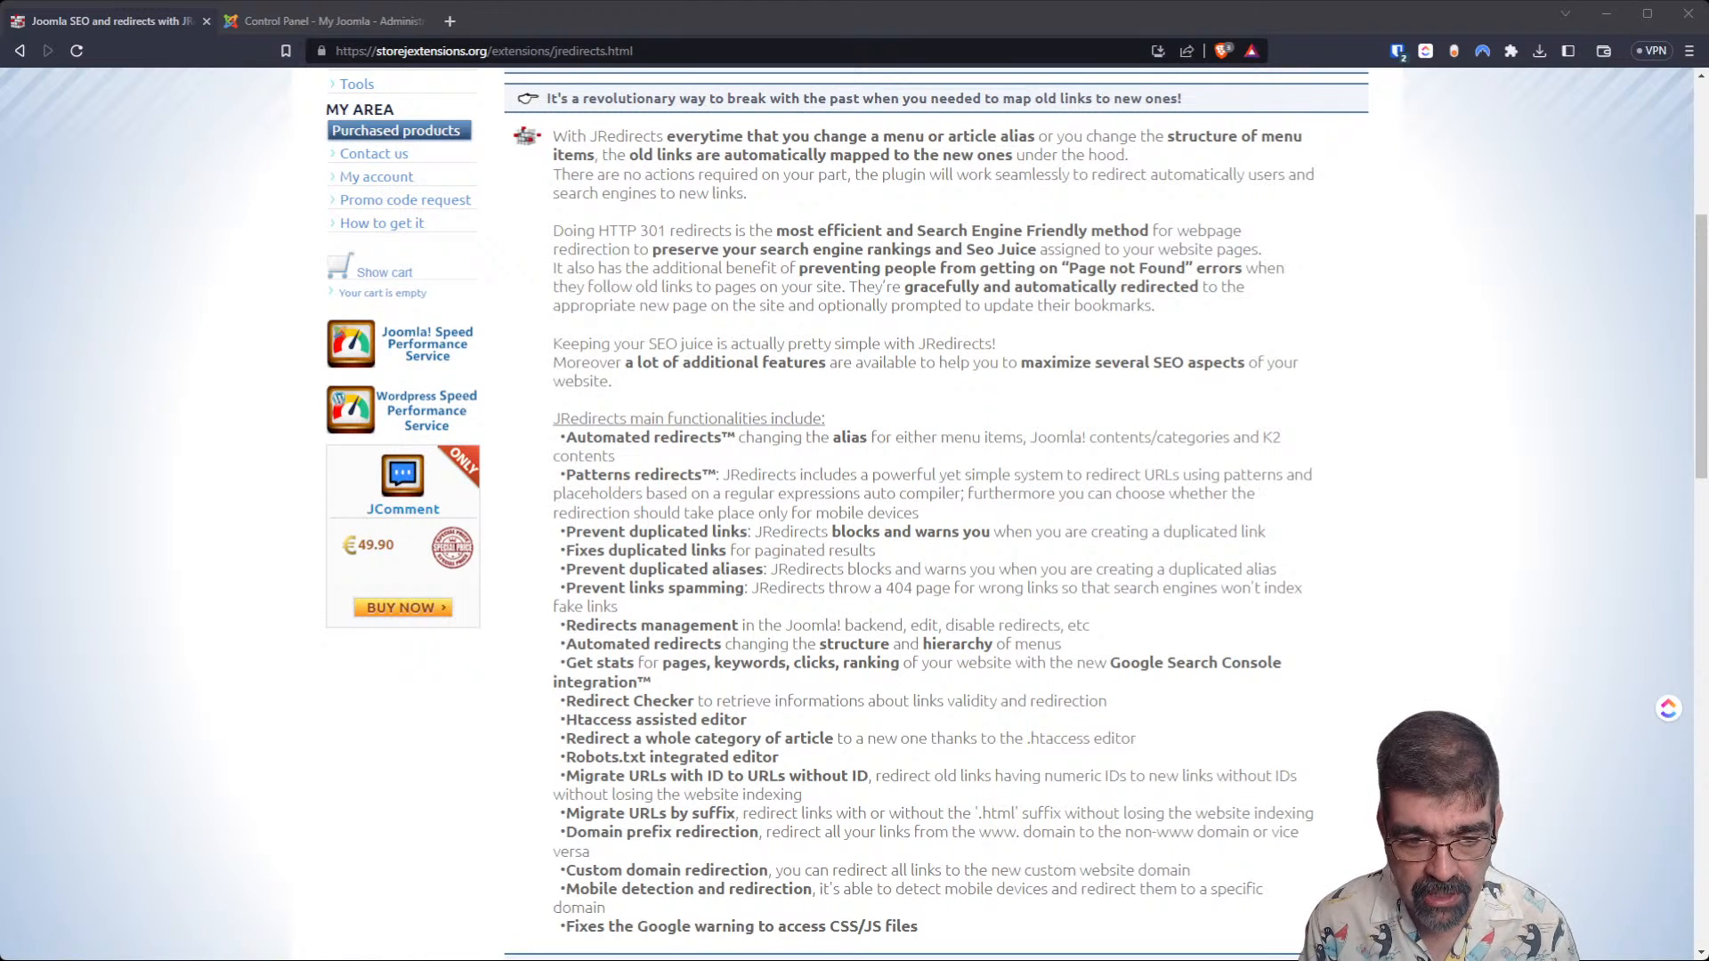
pyautogui.scroll(-1, 934, 512)
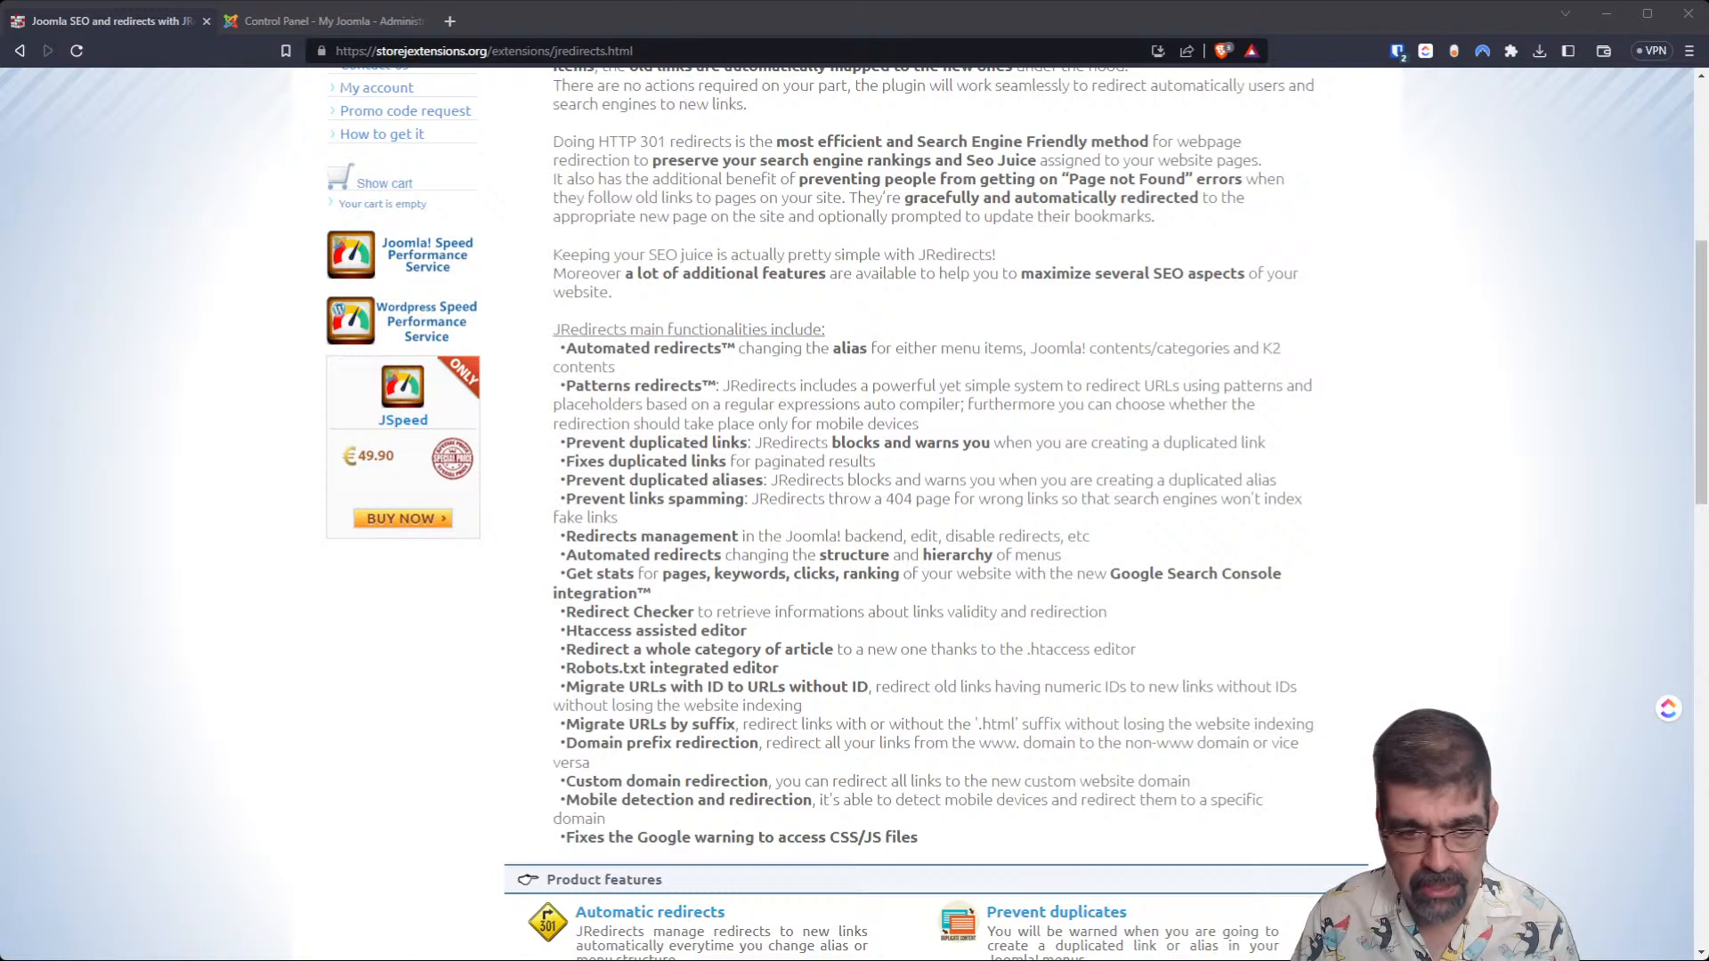
pyautogui.scroll(-1, 820, 514)
pyautogui.scroll(-2, 819, 513)
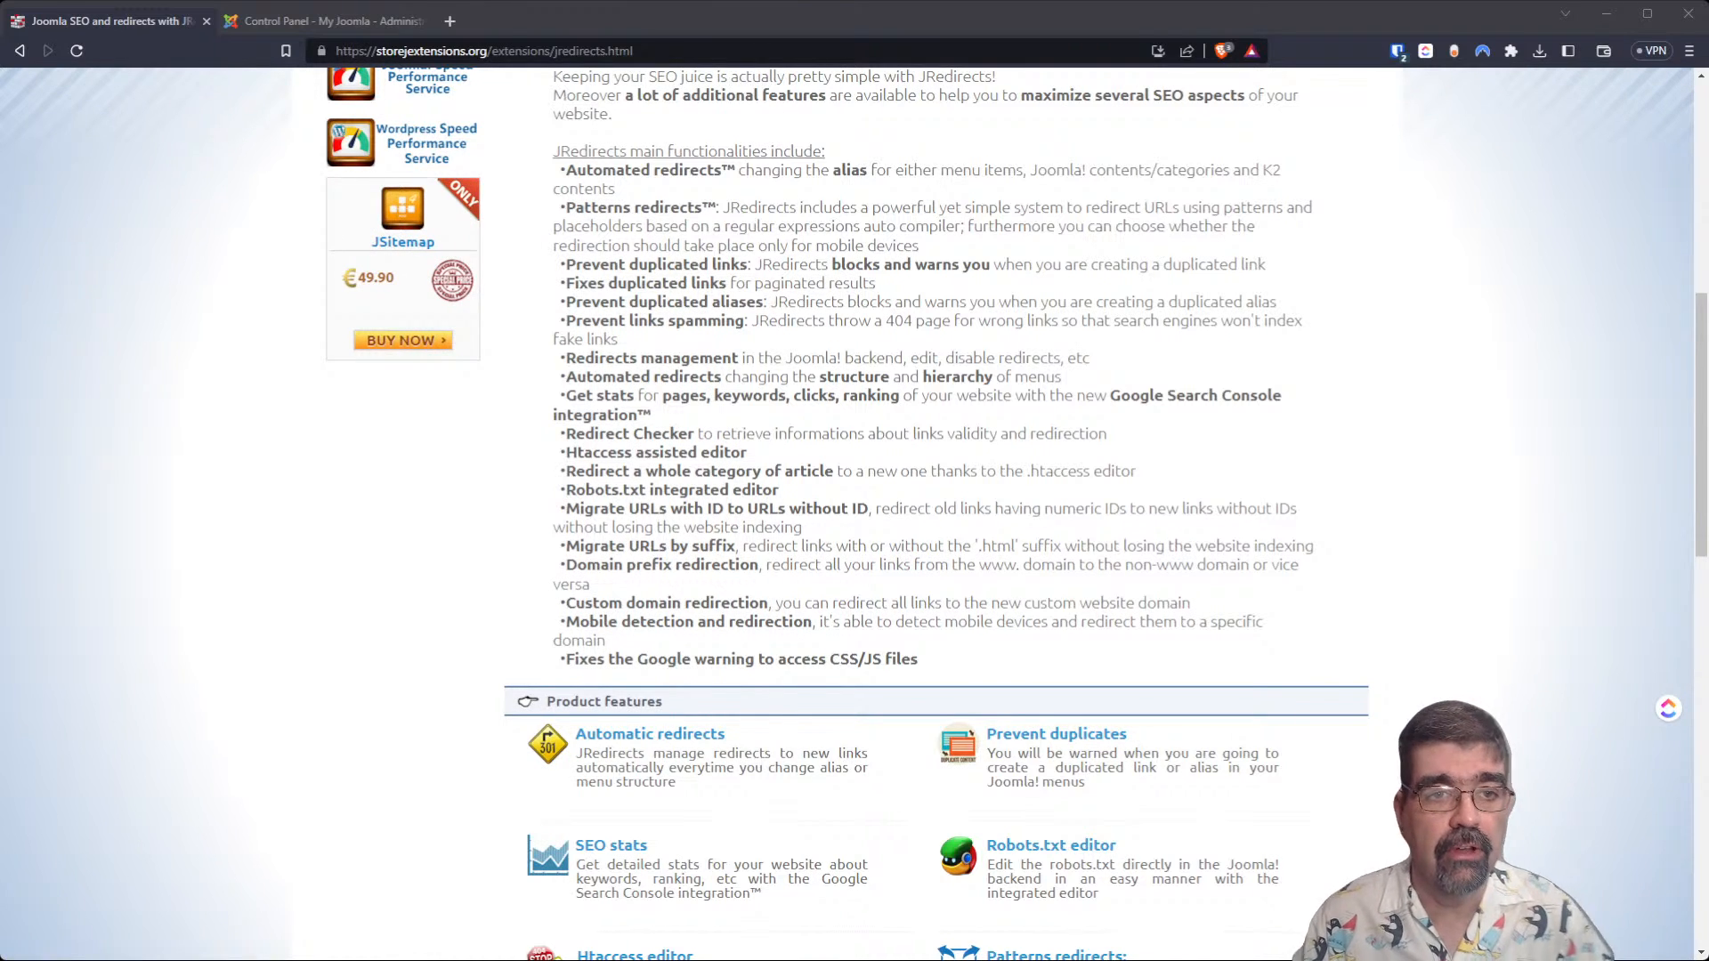
pyautogui.click(296, 22)
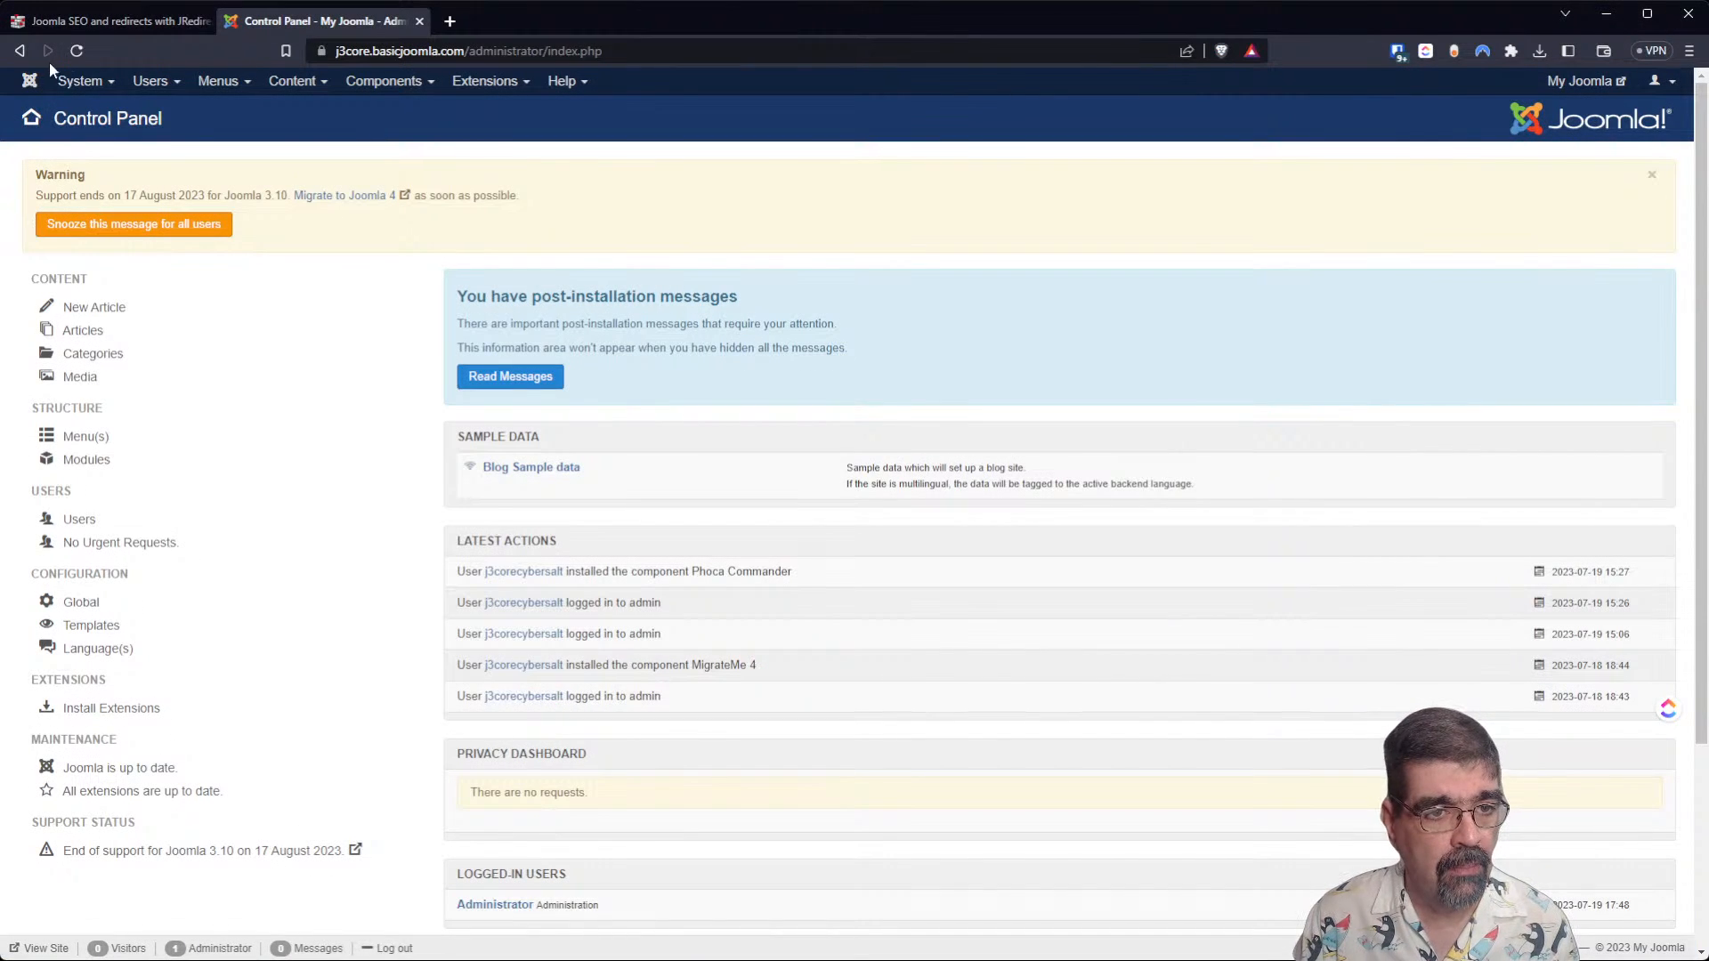
pyautogui.click(78, 51)
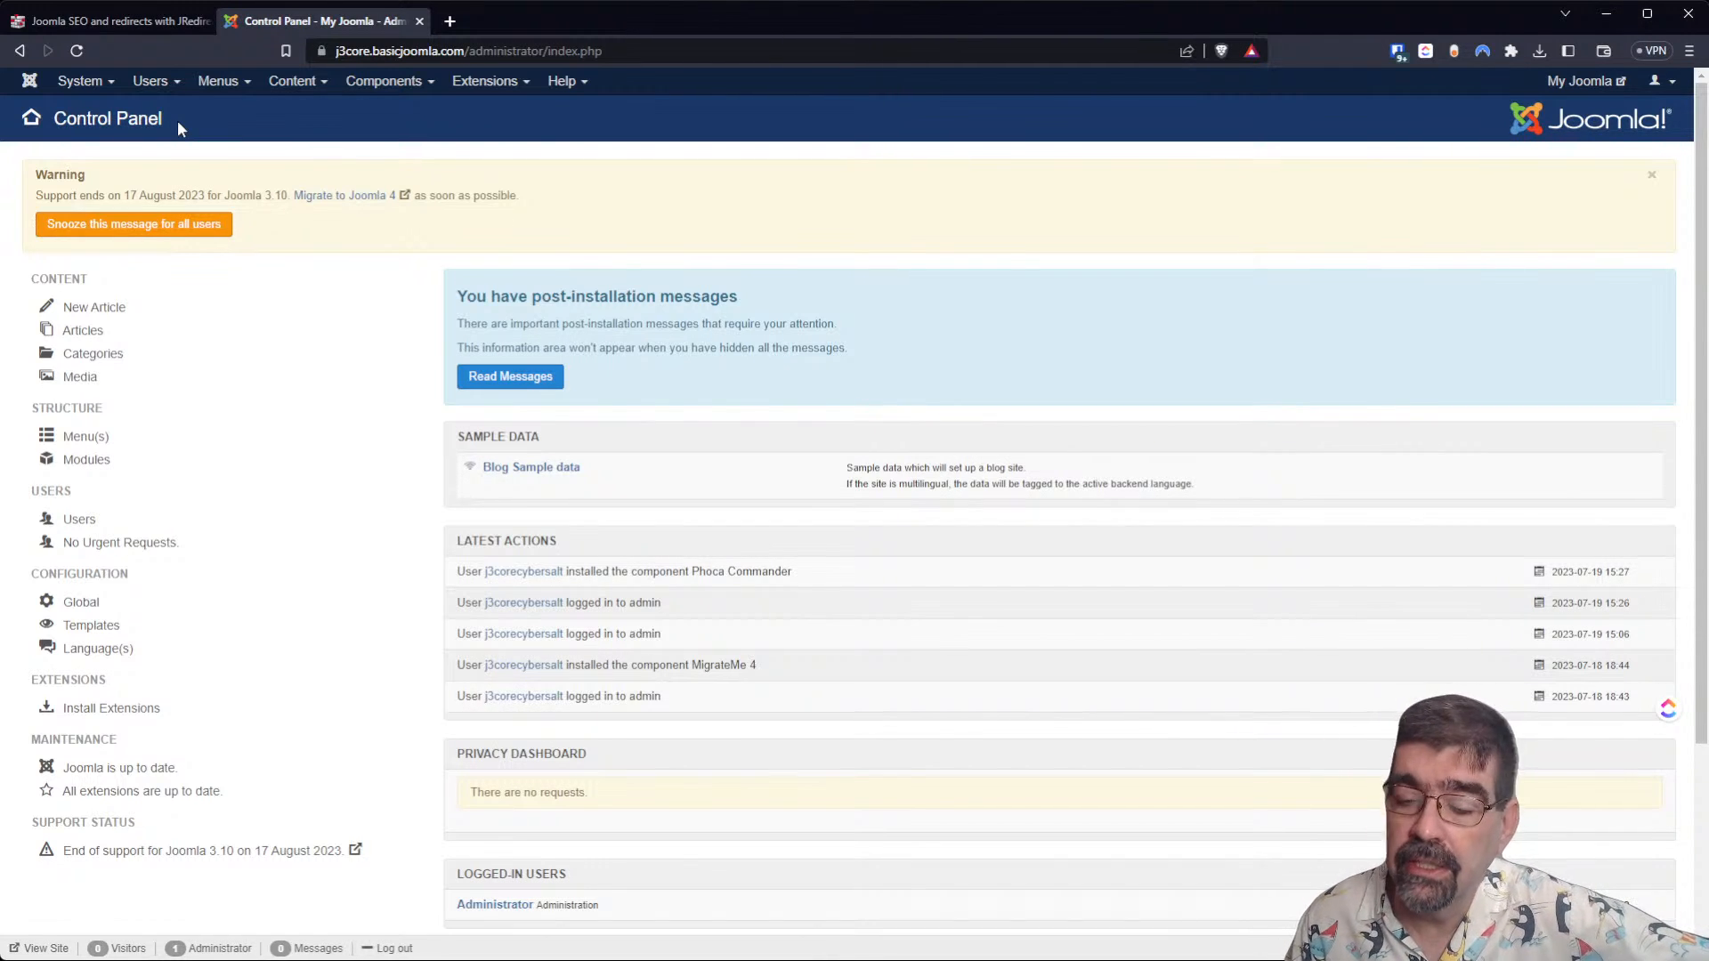
pyautogui.click(475, 86)
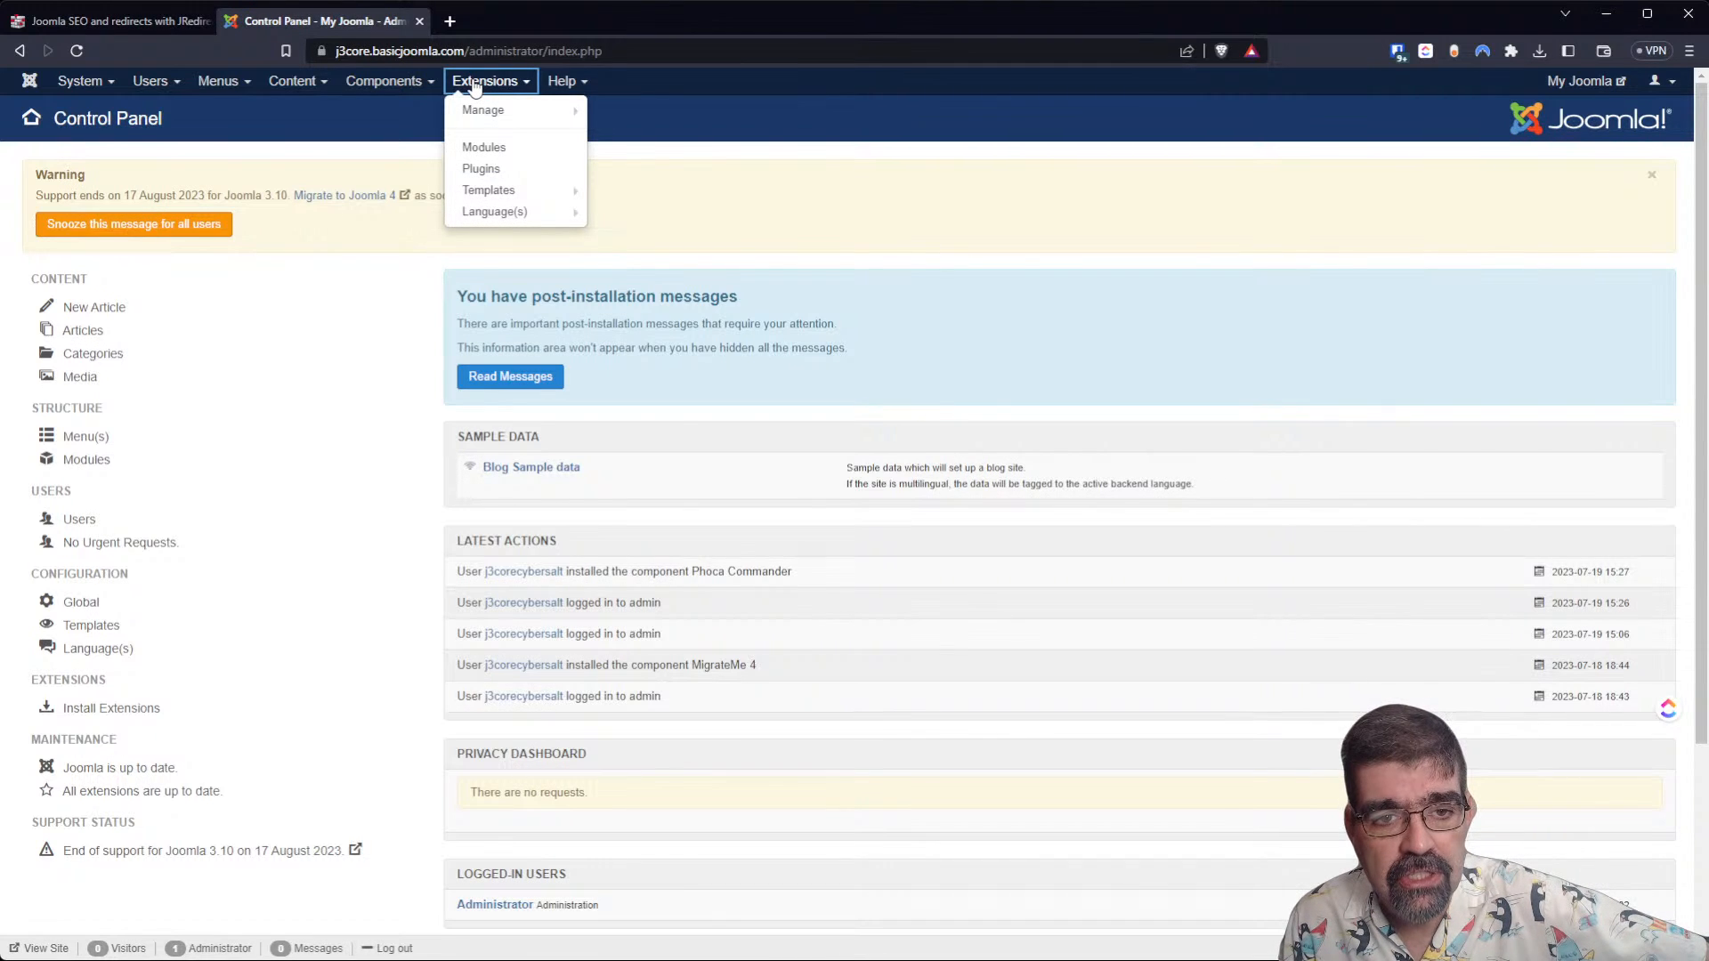
pyautogui.moveTo(534, 110)
pyautogui.click(596, 112)
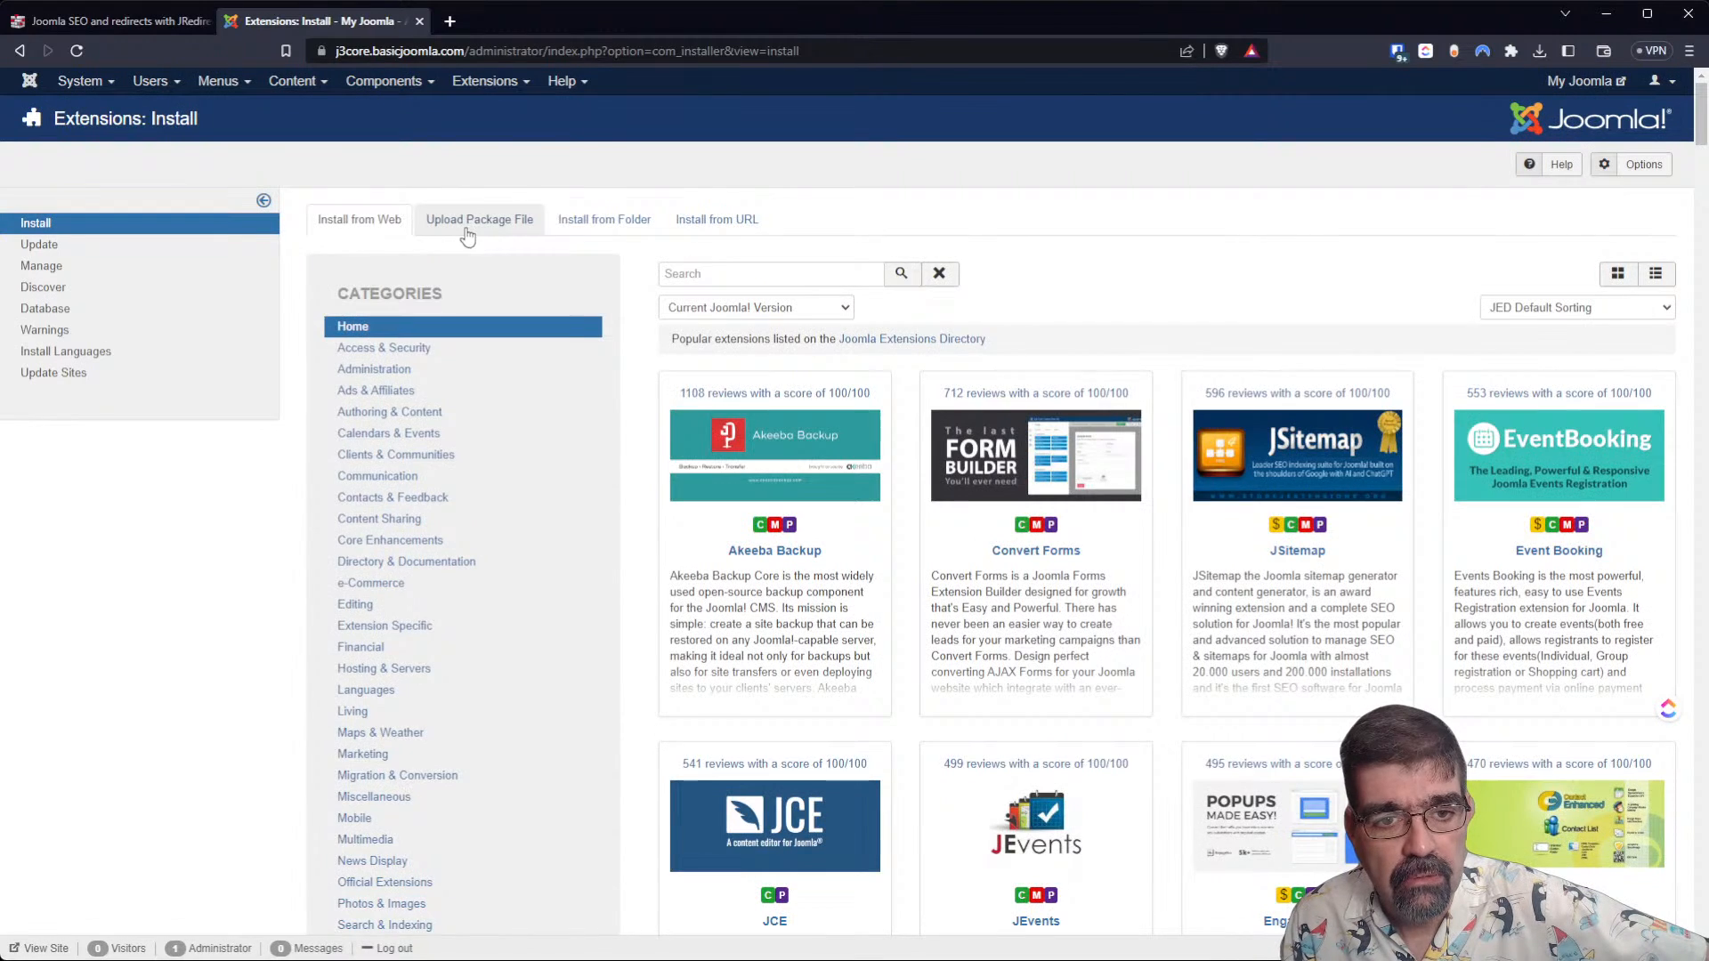
pyautogui.click(469, 224)
pyautogui.click(999, 513)
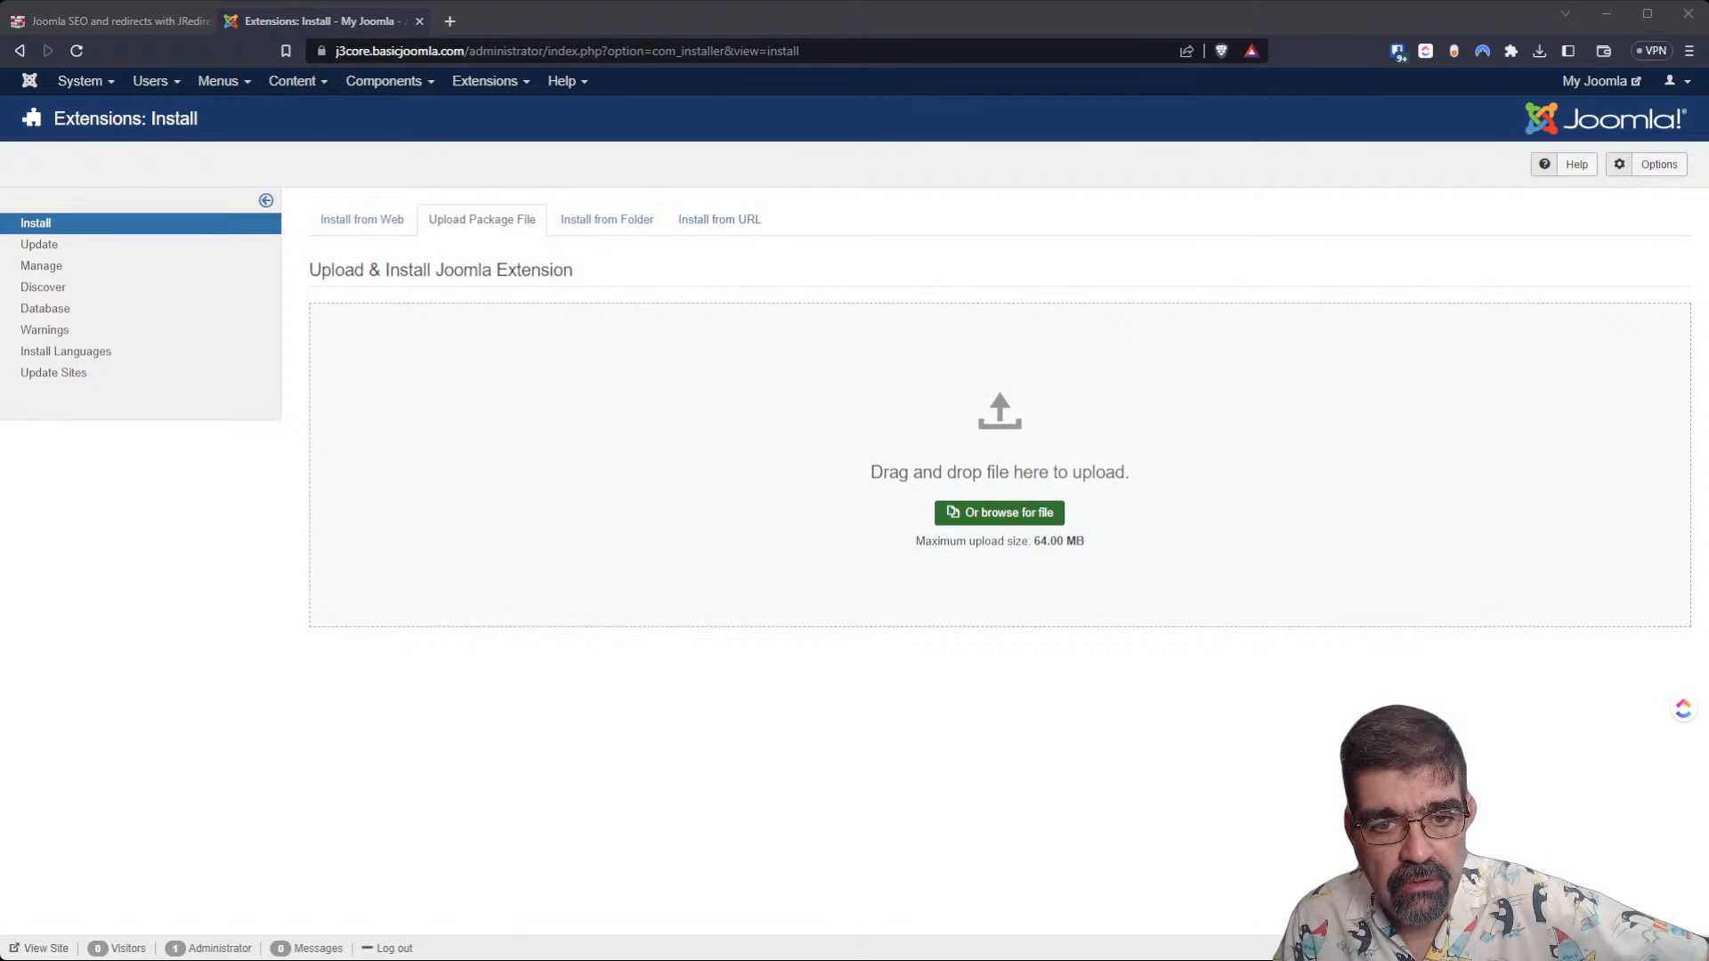
# Open j4core.basicjoomla.com/administrator and log in to the Joomla 4 back end with the prefilled credentials.
pyautogui.click(528, 51)
pyautogui.write('j4')
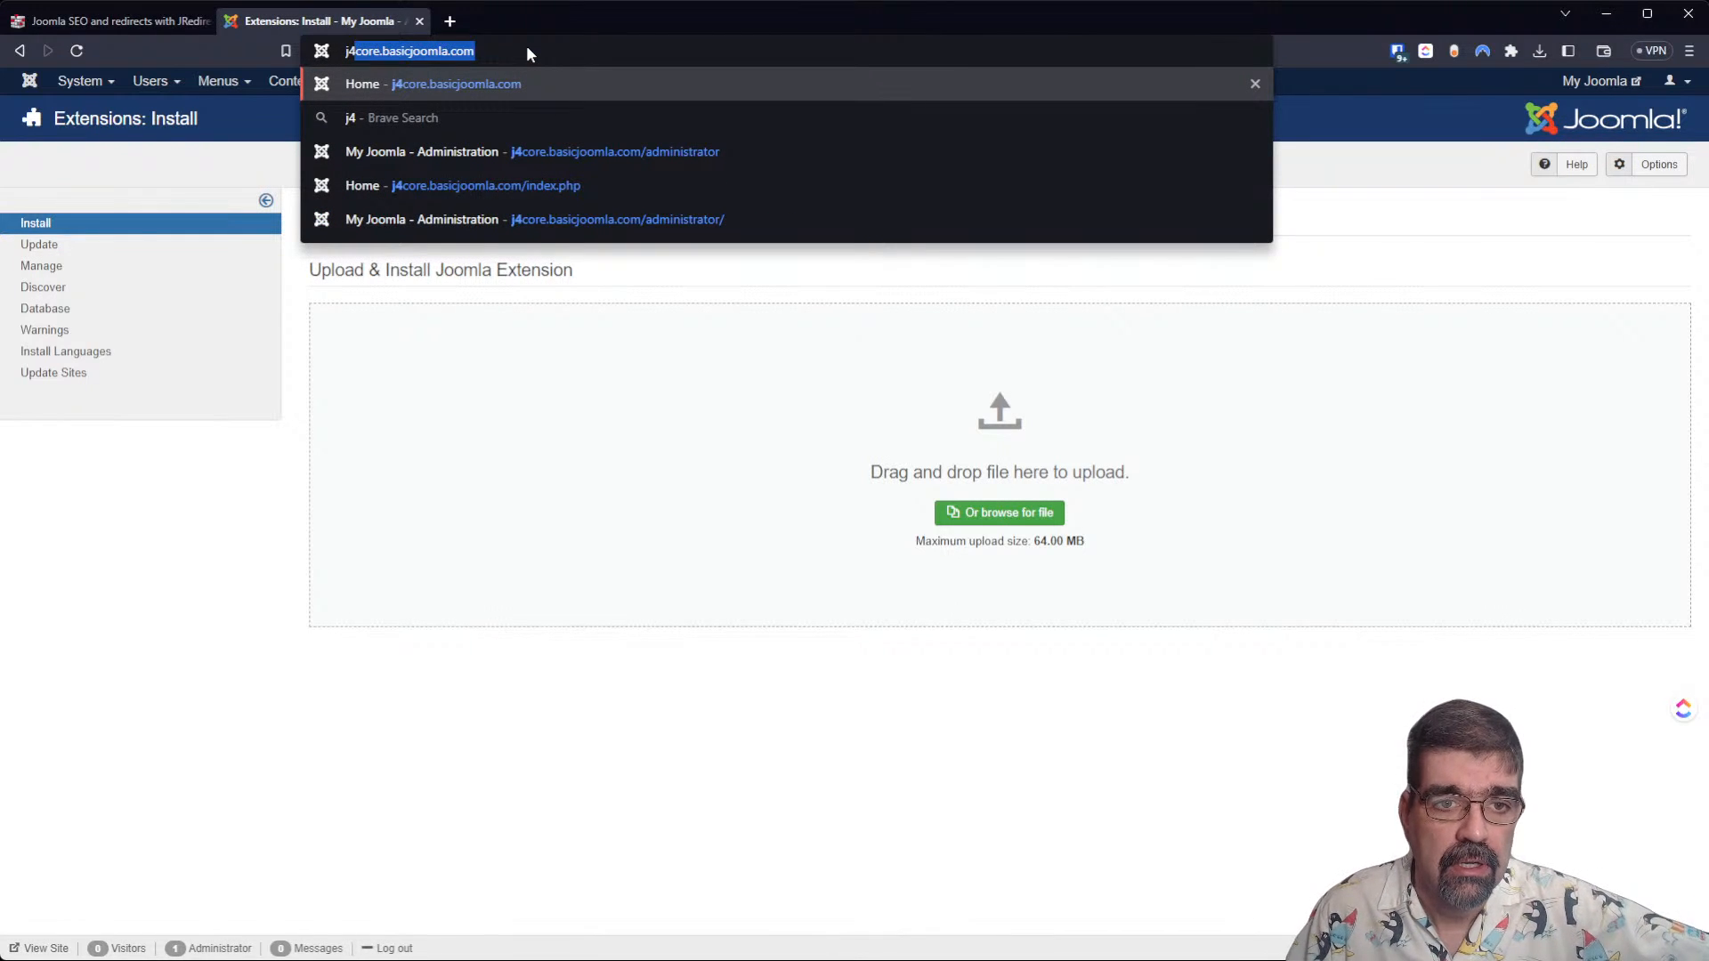
pyautogui.press('Down')
pyautogui.press('Down')
pyautogui.press('Return')
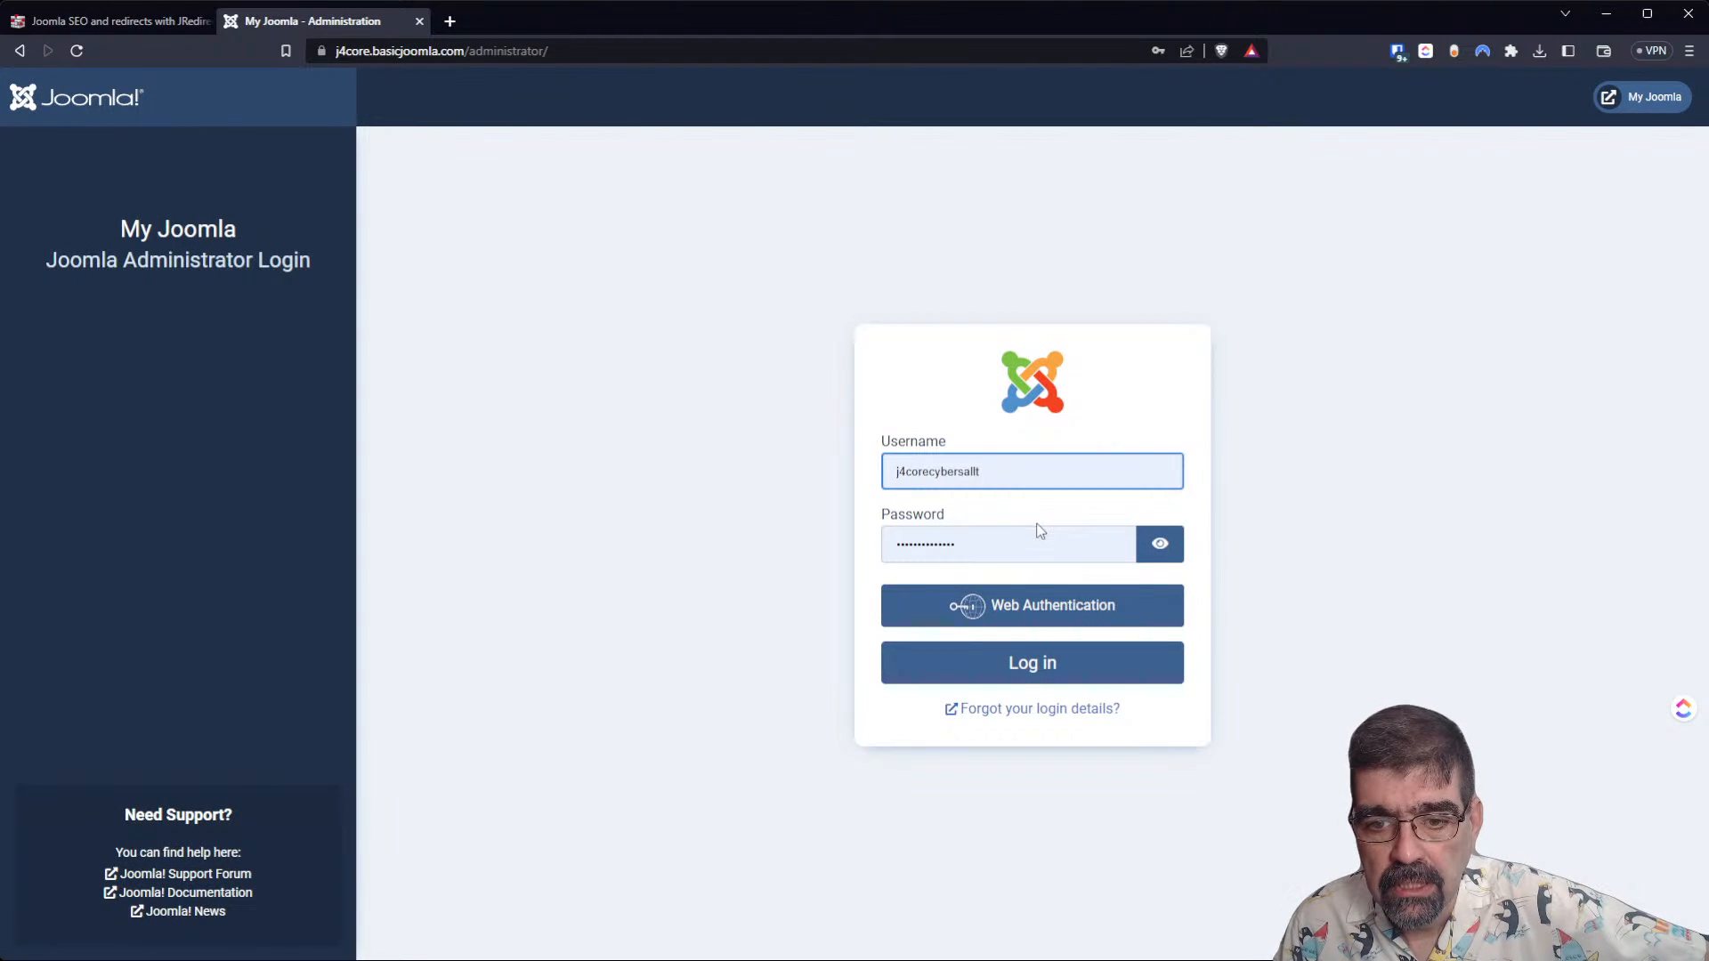
pyautogui.click(1056, 669)
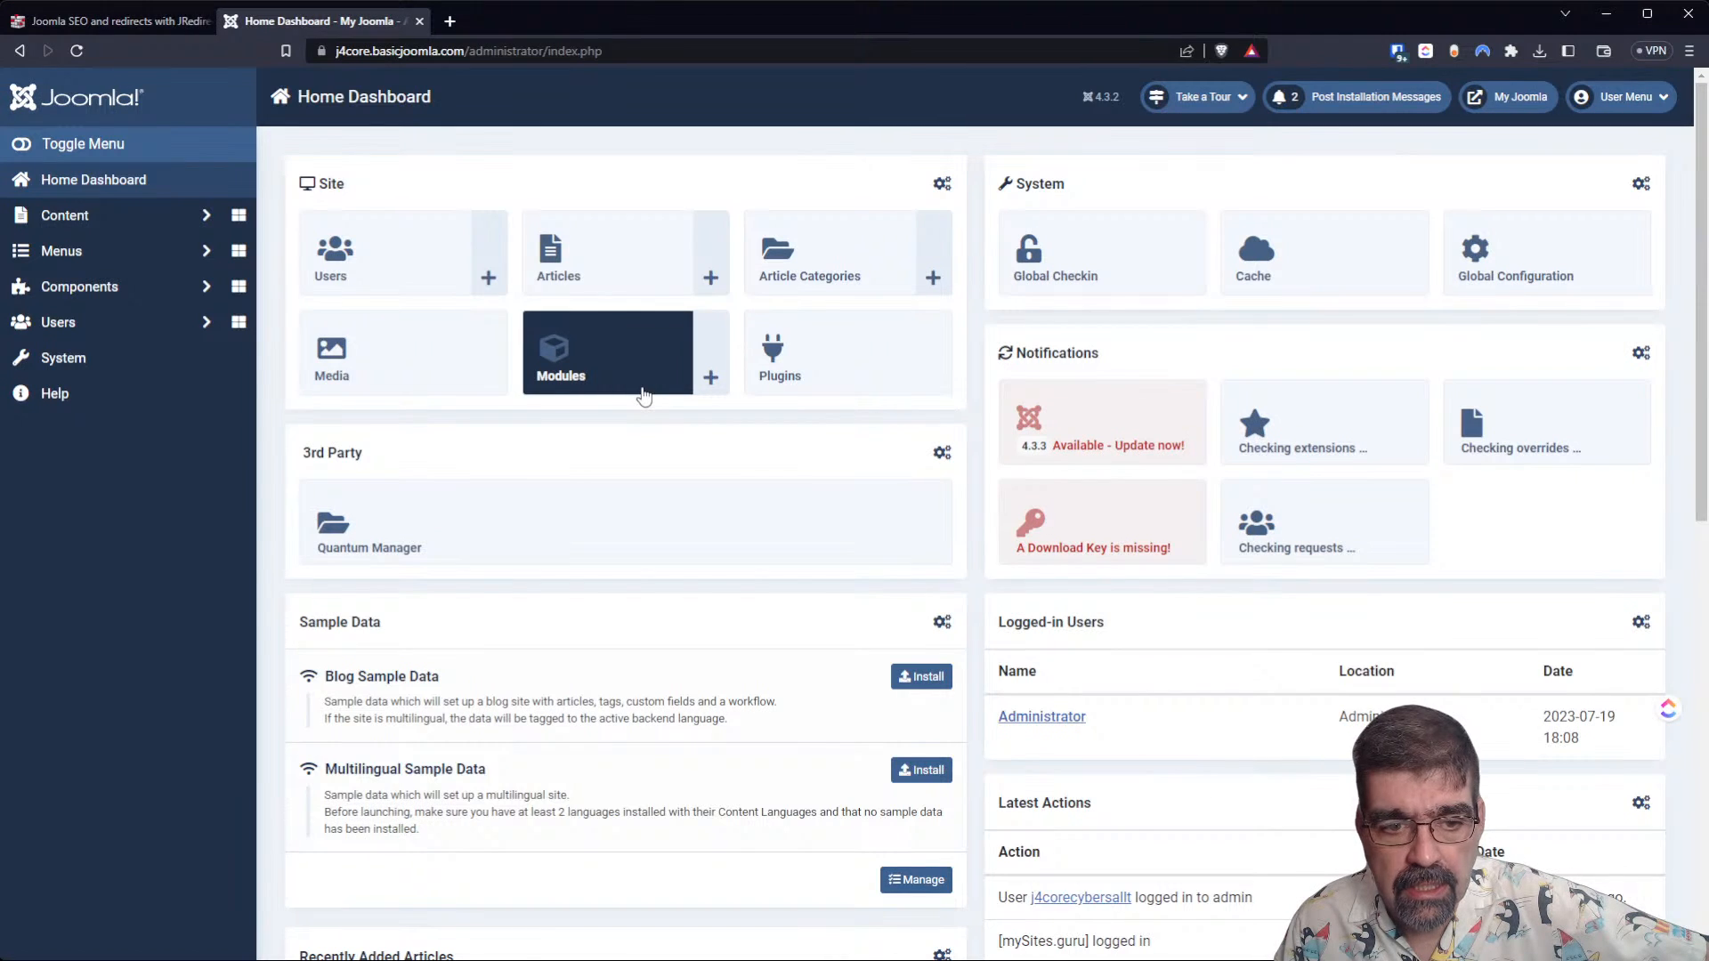
# Try to install the Blog Sample Data on the Joomla 4 site.
pyautogui.click(928, 678)
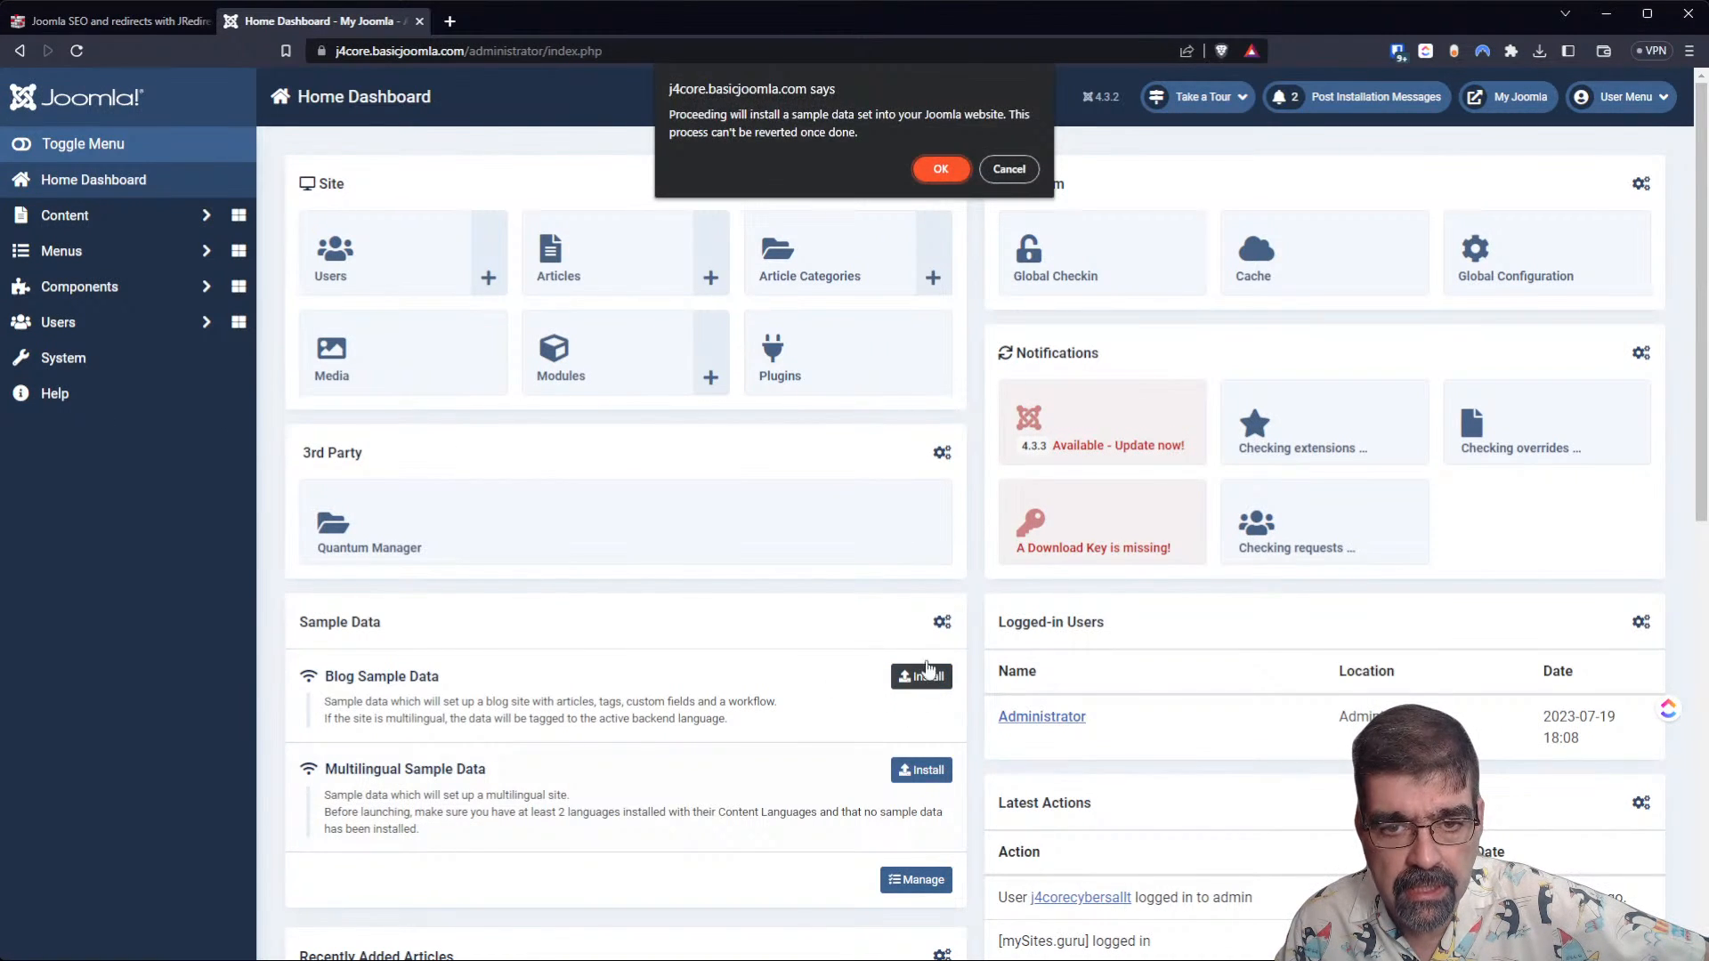
pyautogui.click(927, 167)
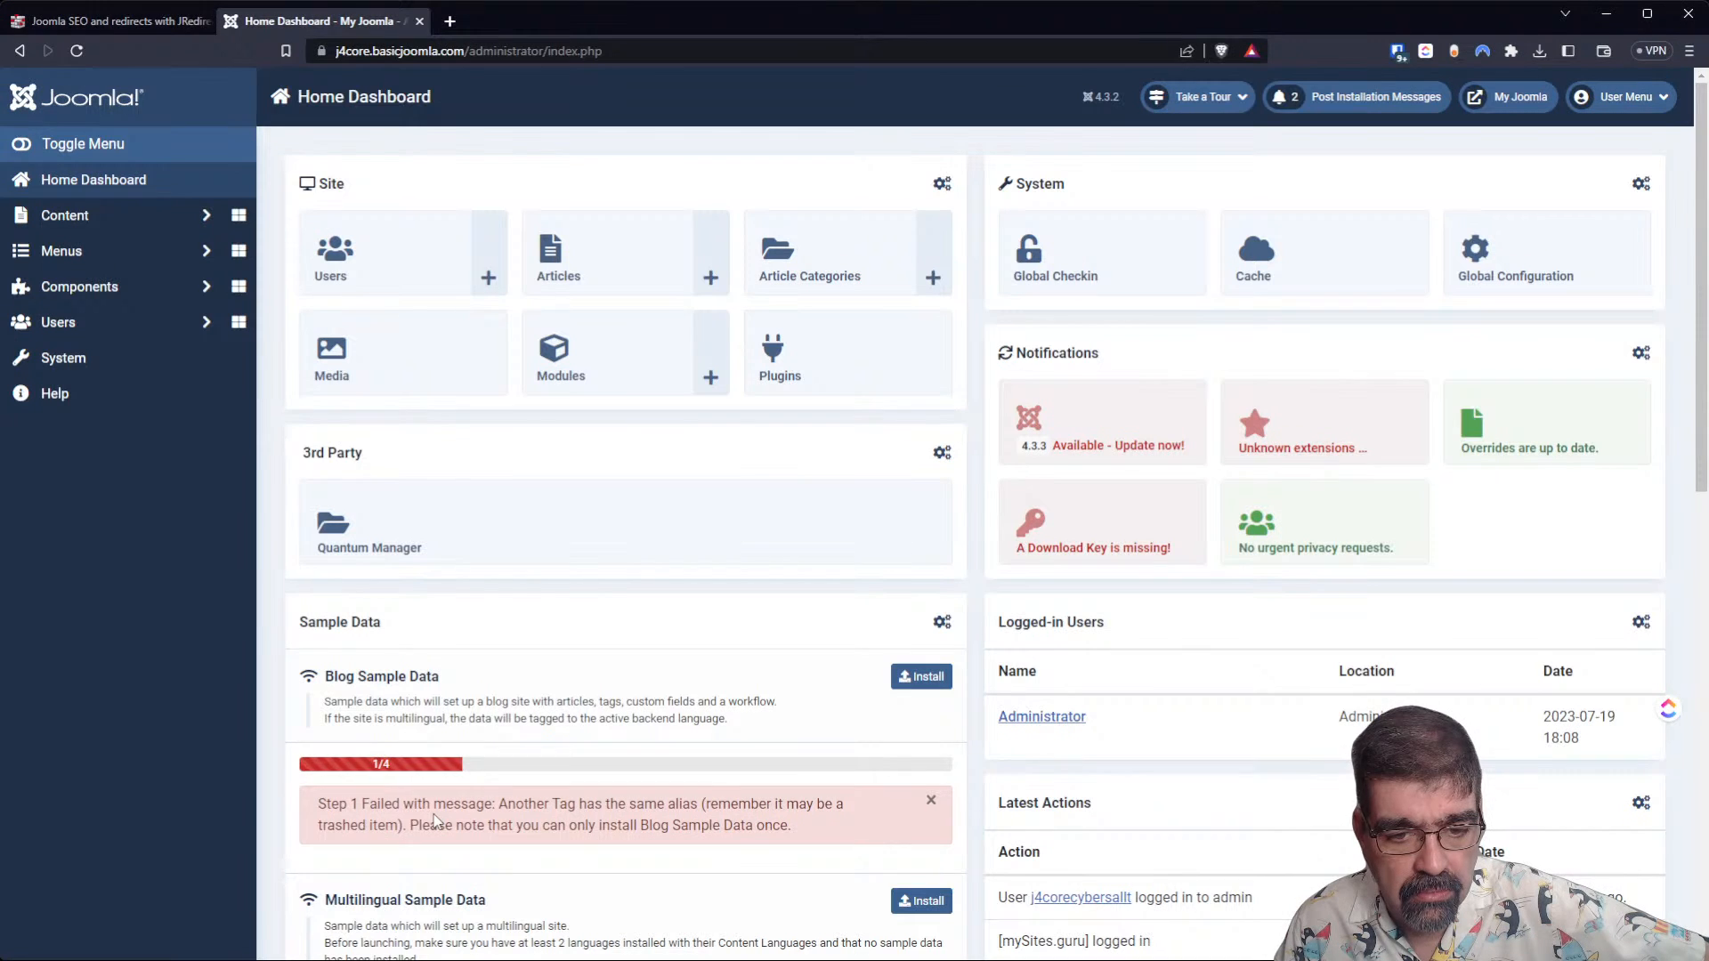
# View the site's front-end home page and examine the Millions and Help submenus in its navigation.
pyautogui.click(1533, 108)
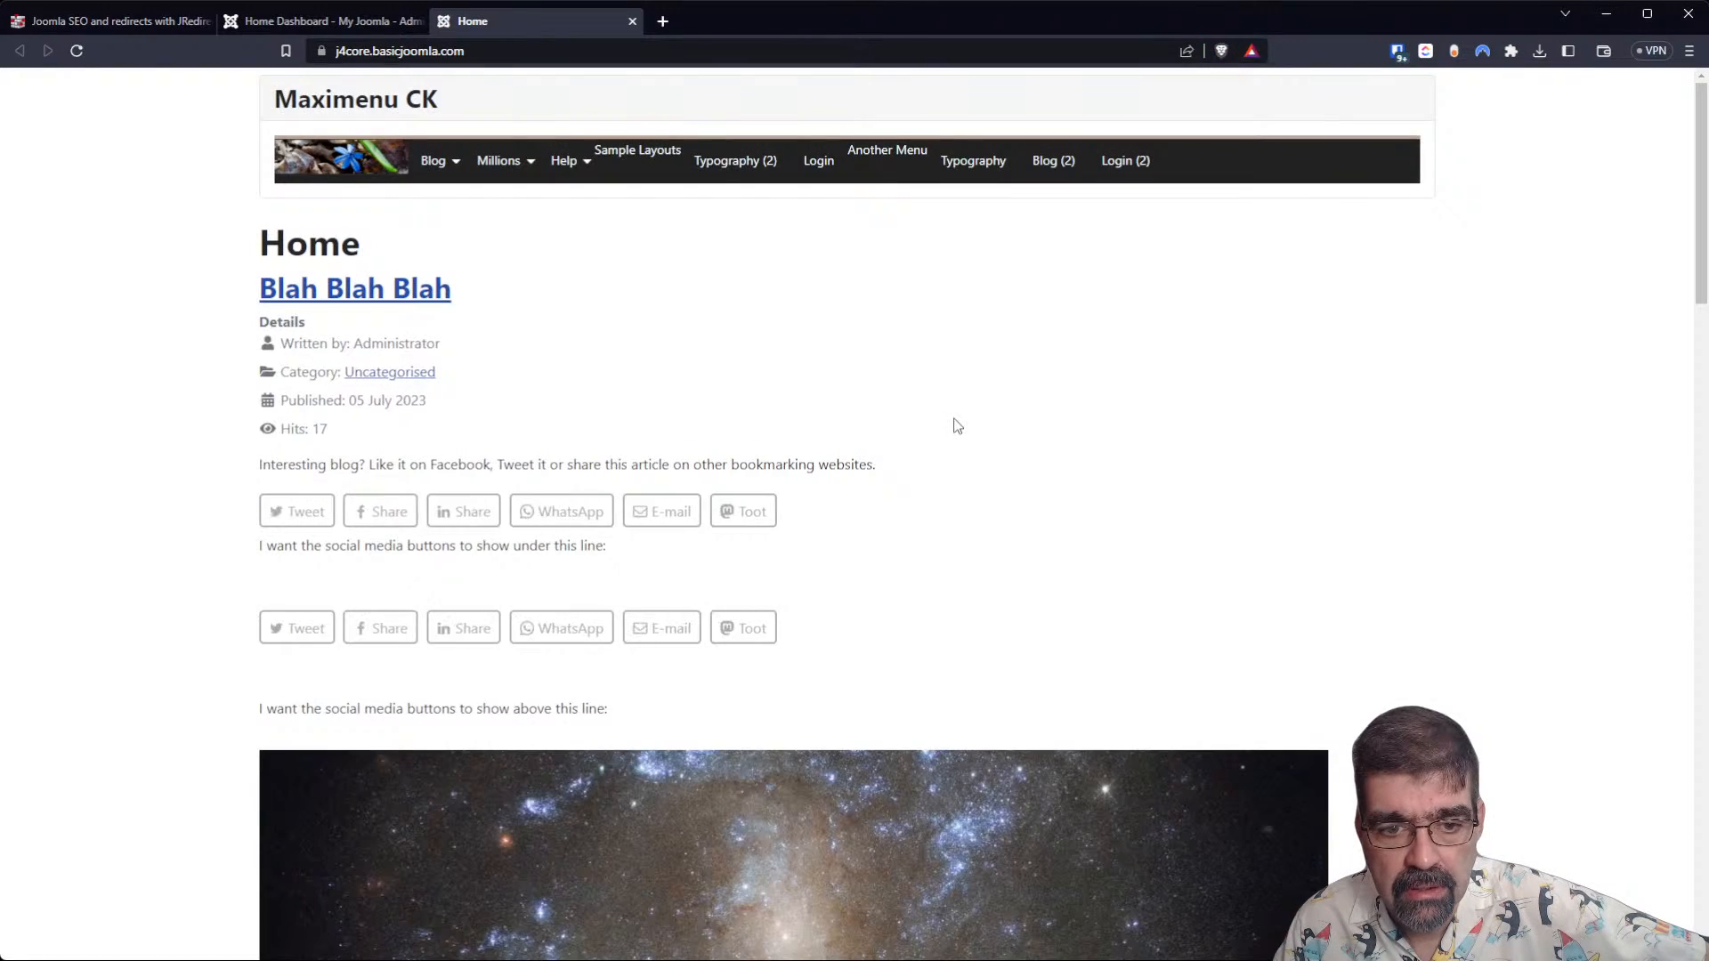
pyautogui.scroll(-15, 938, 445)
pyautogui.scroll(15, 938, 454)
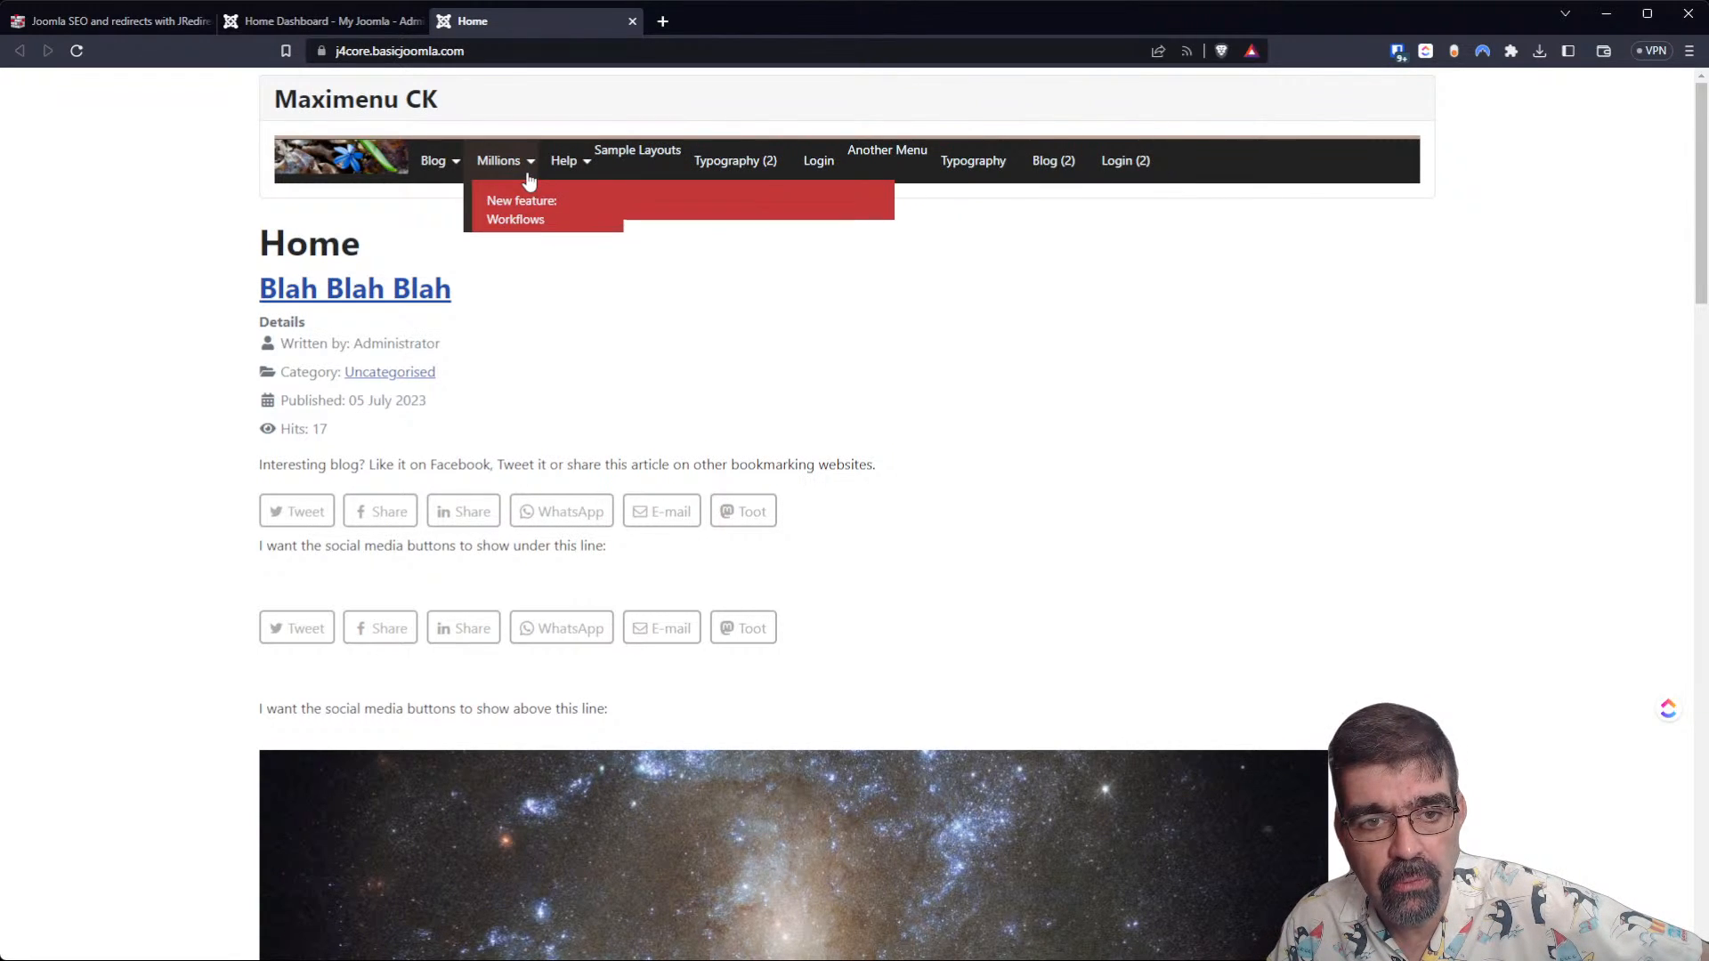
pyautogui.moveTo(553, 166)
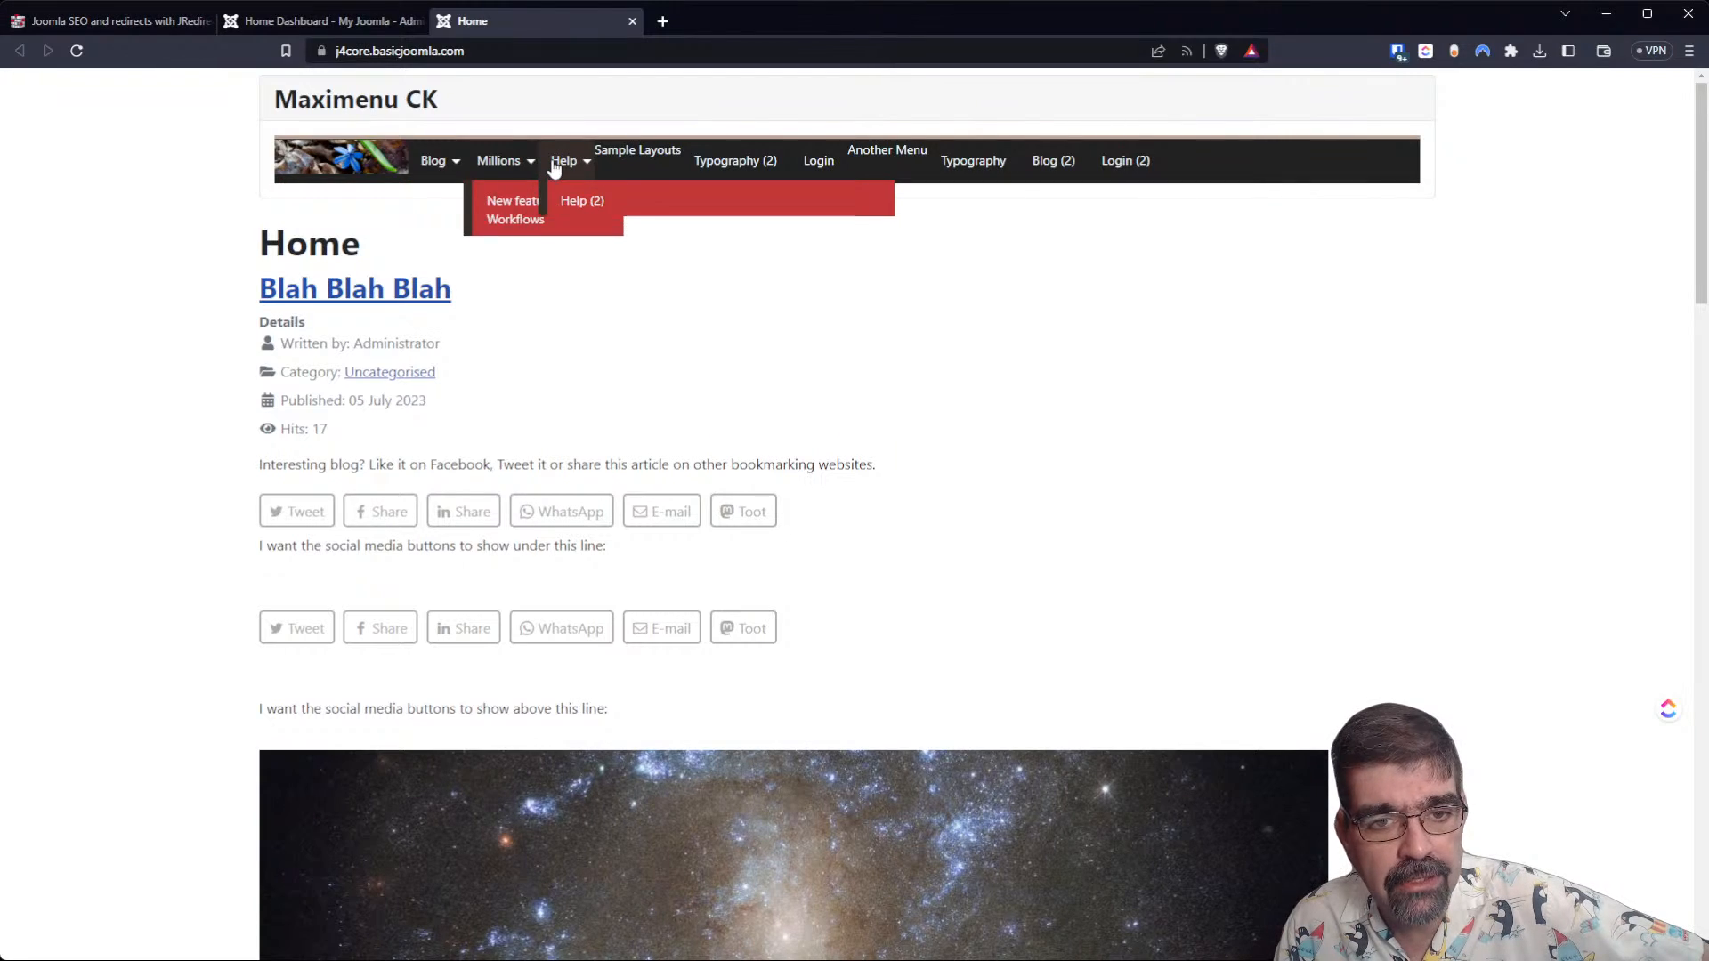
# Return to the Joomla 4 administration and bring up the extension installer's package upload page.
pyautogui.click(169, 21)
pyautogui.click(307, 21)
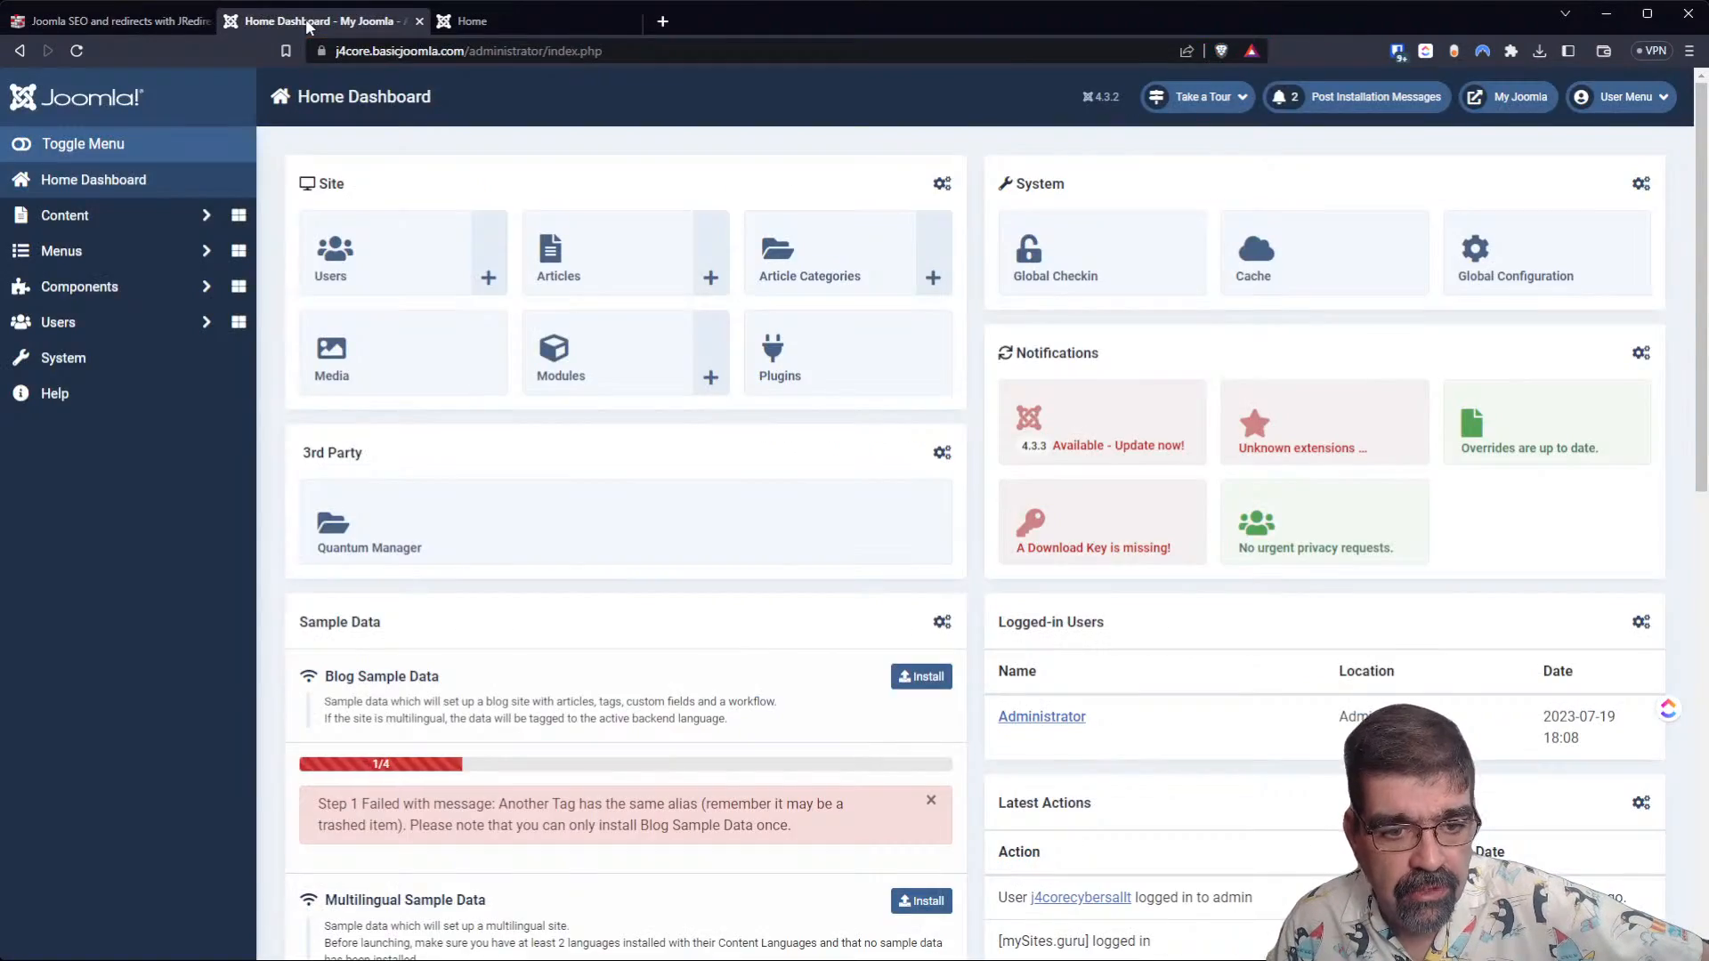
pyautogui.click(84, 391)
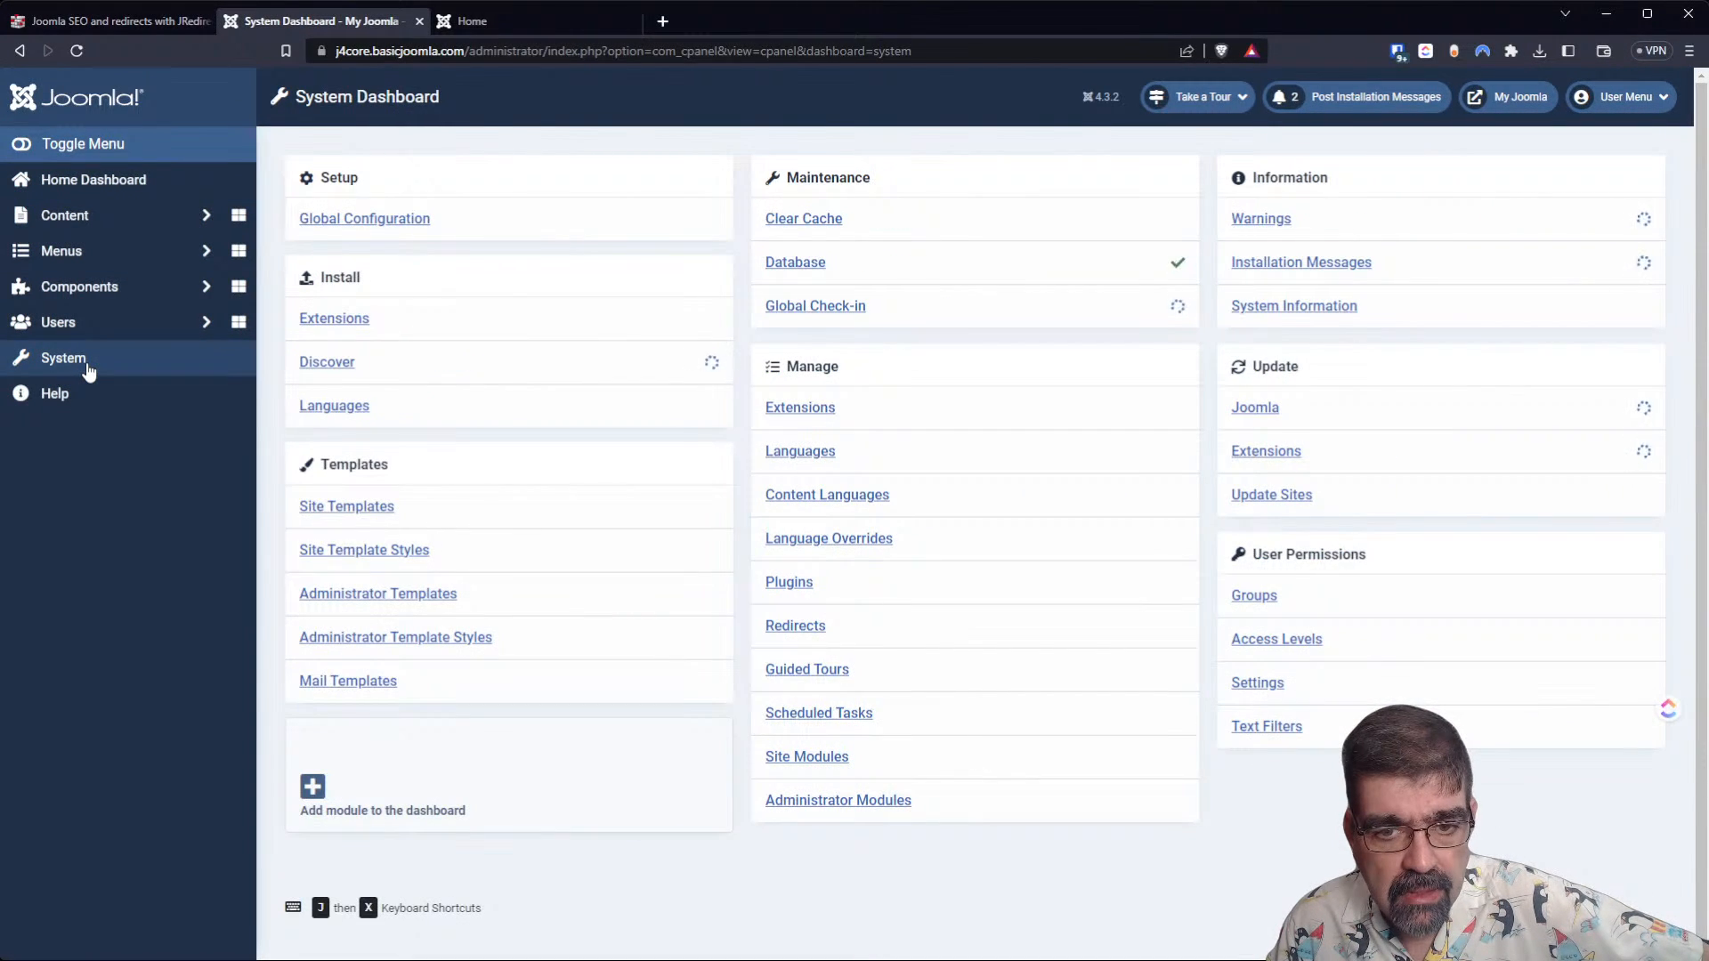
pyautogui.click(313, 320)
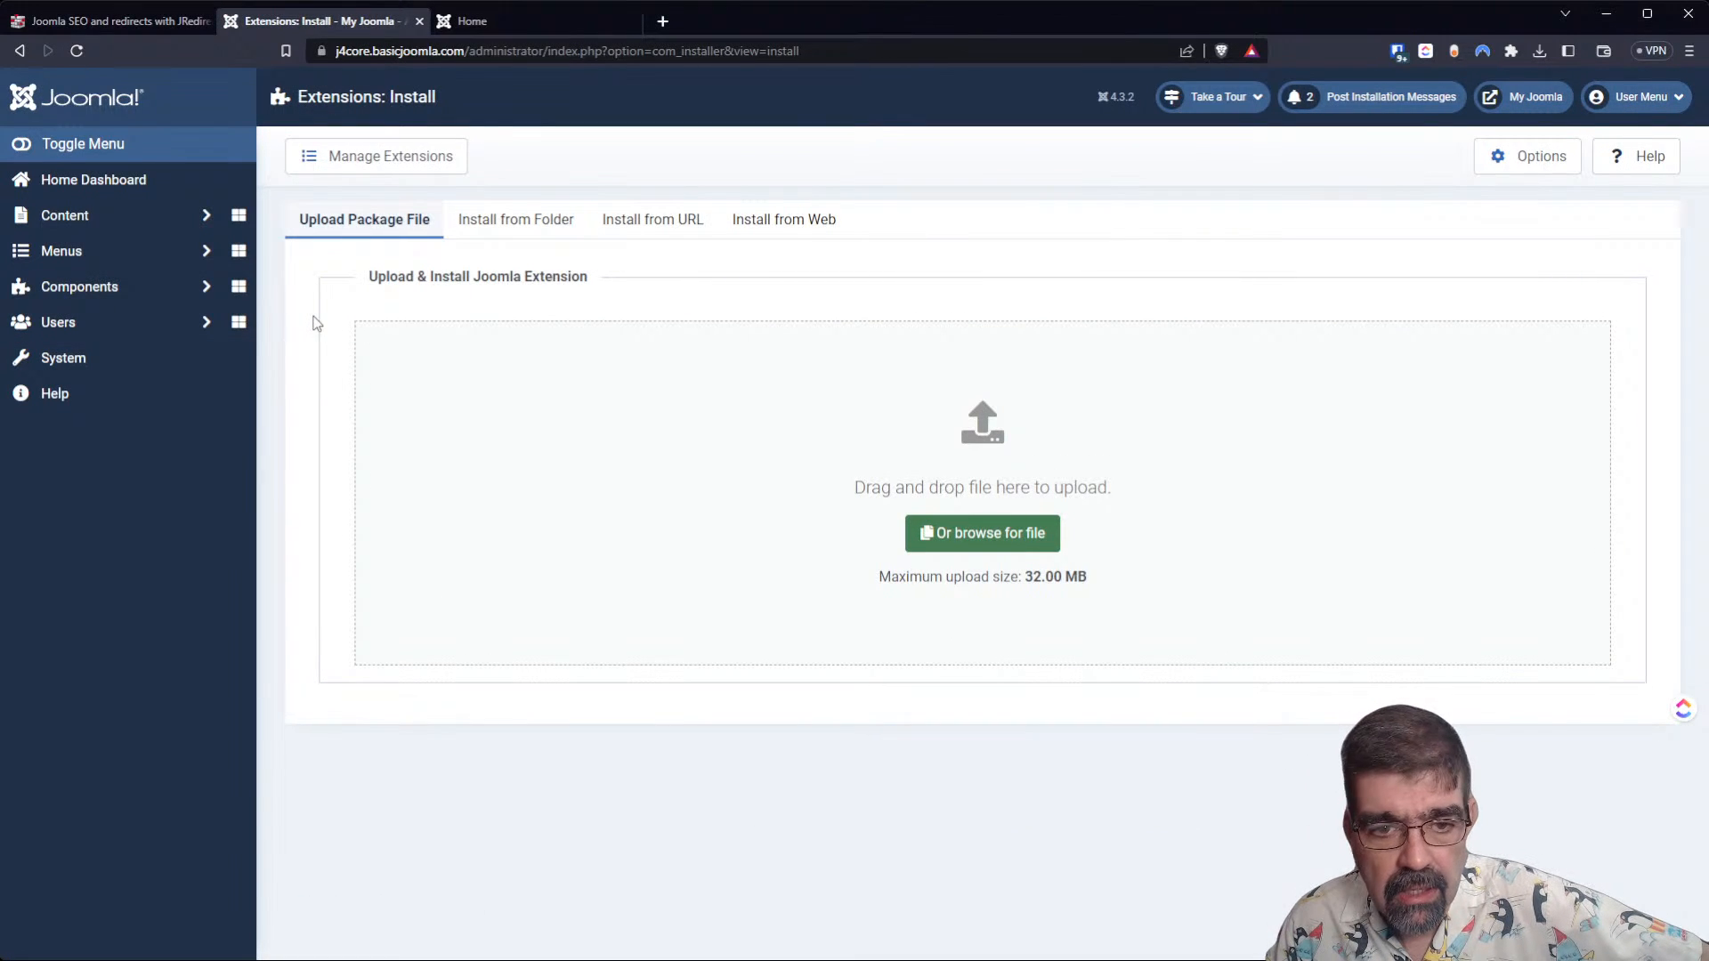
pyautogui.click(987, 536)
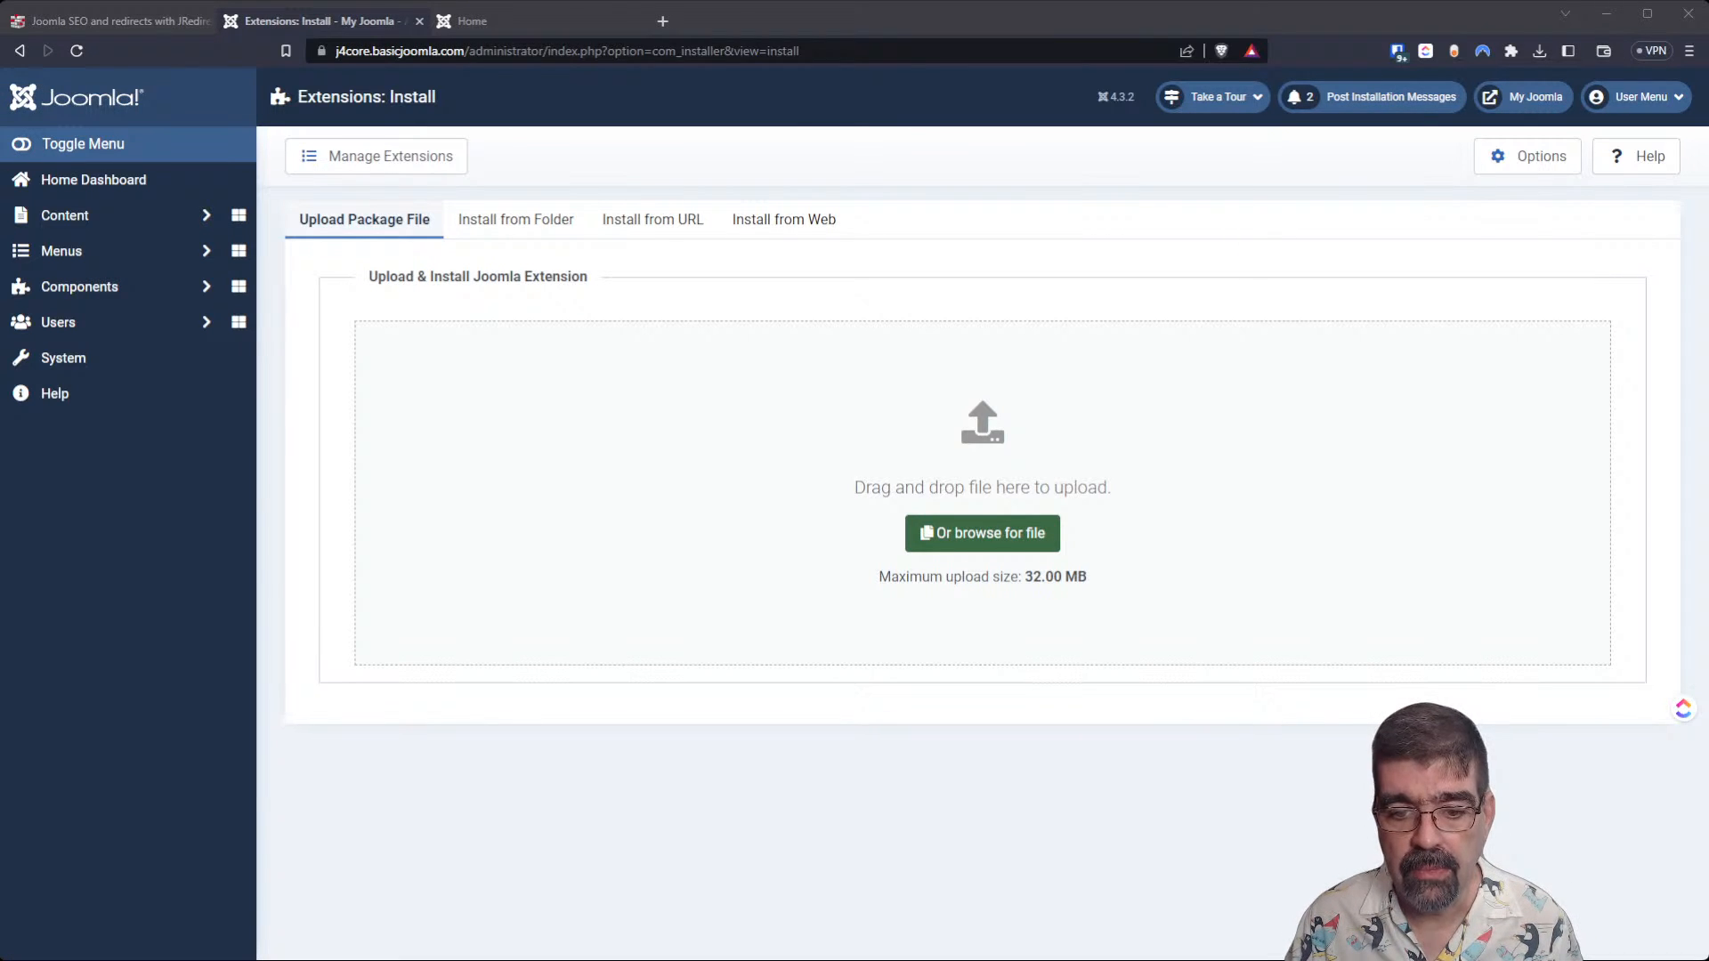
pyautogui.click(1018, 867)
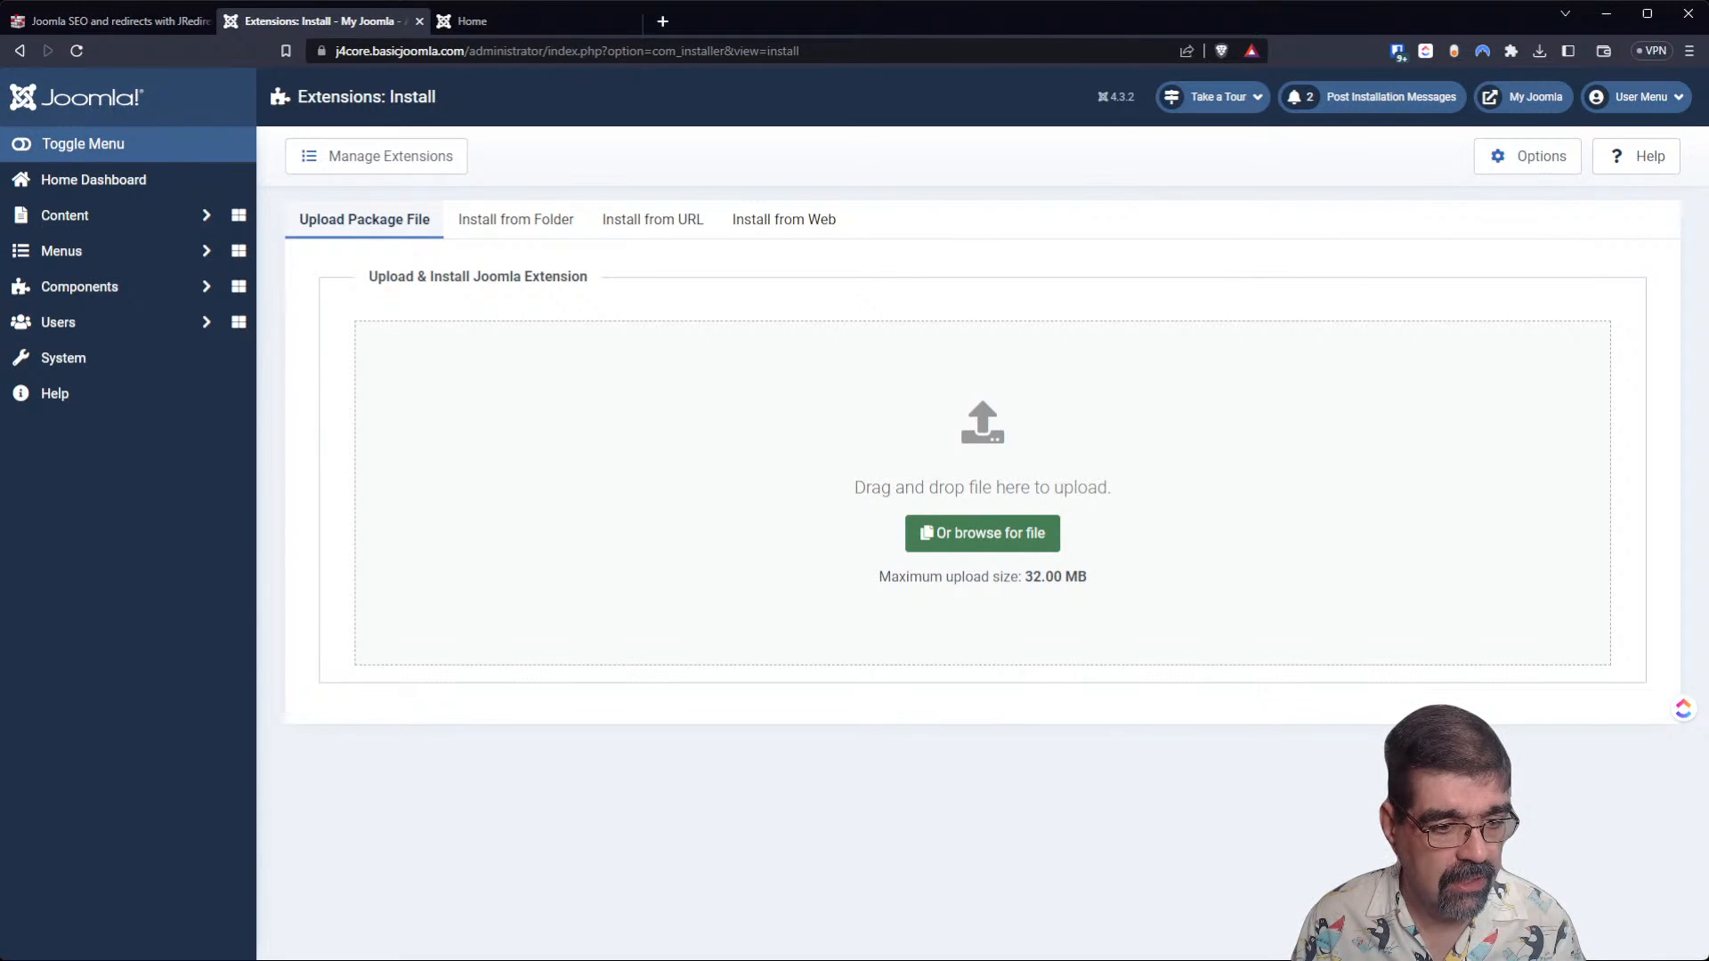
# Download the JRedirects v1.9 for Joomla 4.x package from the purchased products in the J!Extensions Store.
pyautogui.click(98, 22)
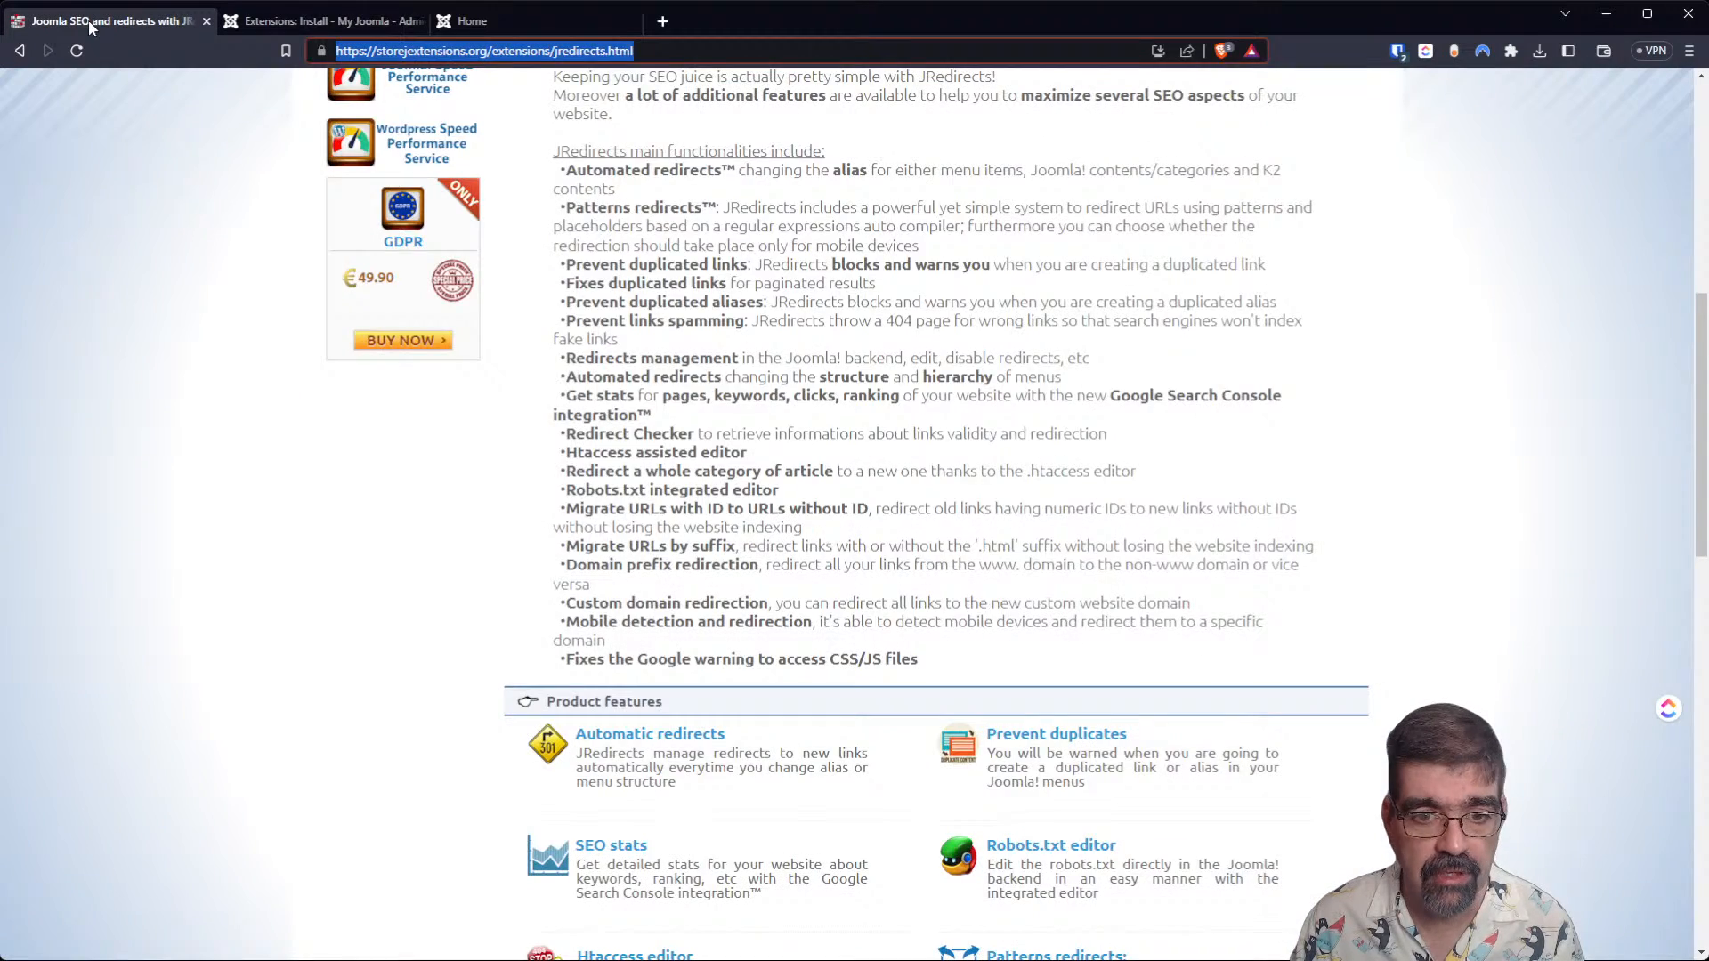
pyautogui.scroll(8, 1446, 401)
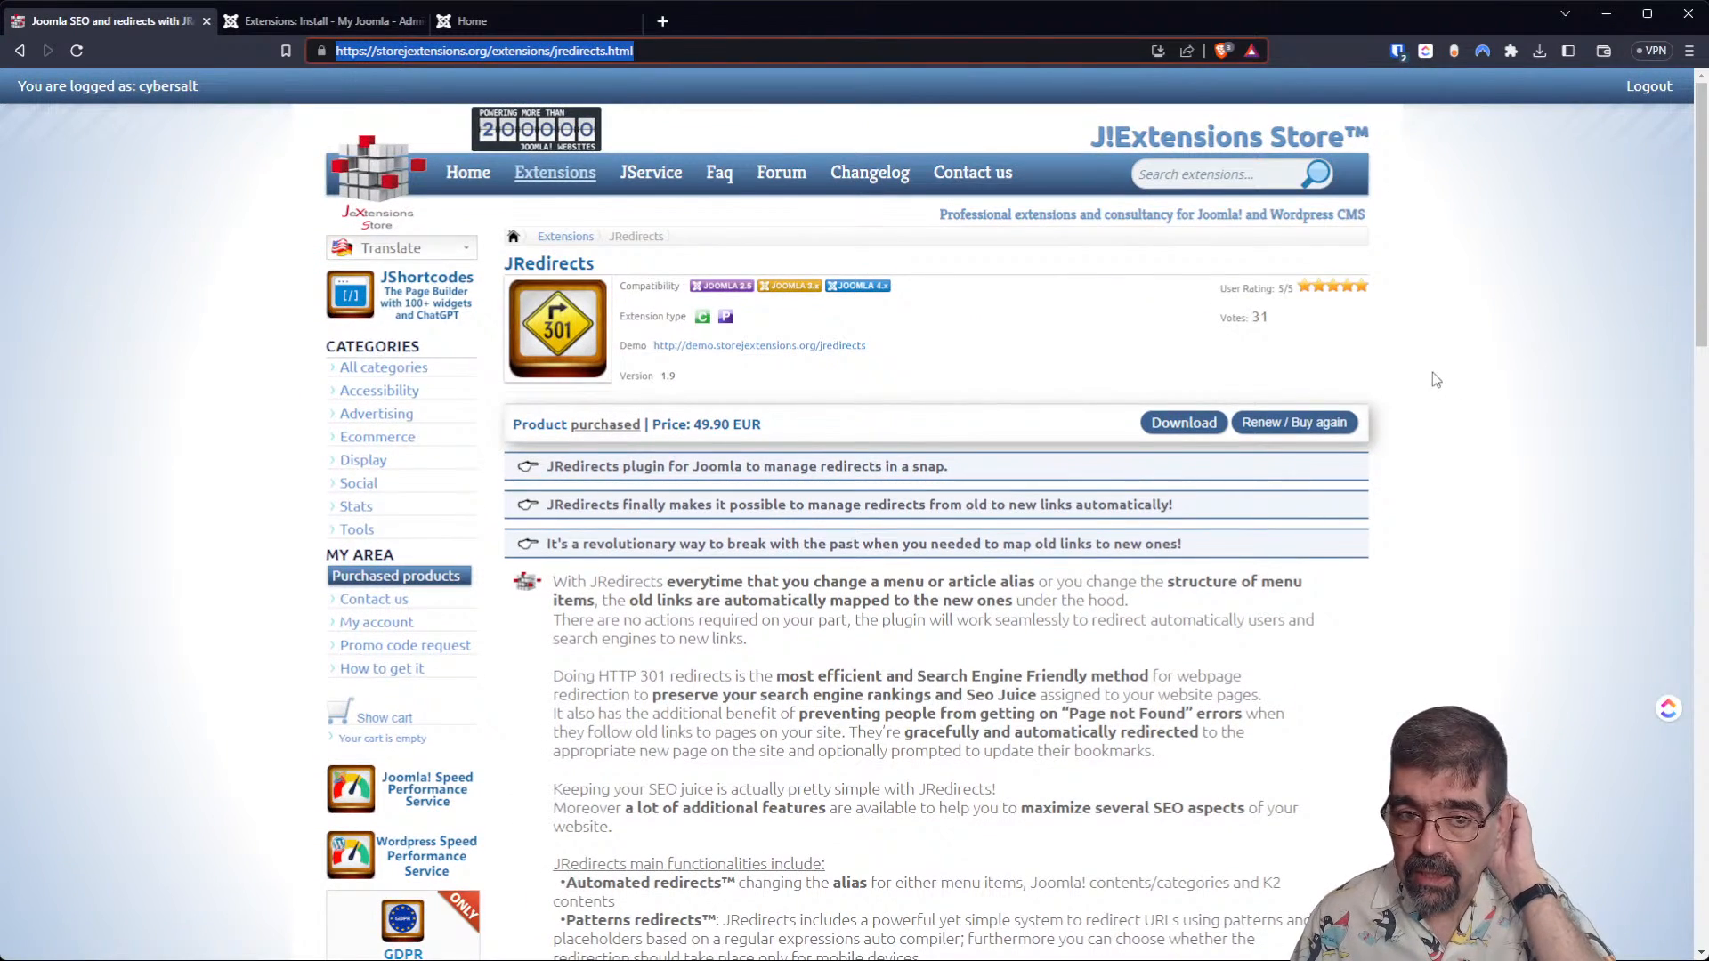
pyautogui.click(1189, 427)
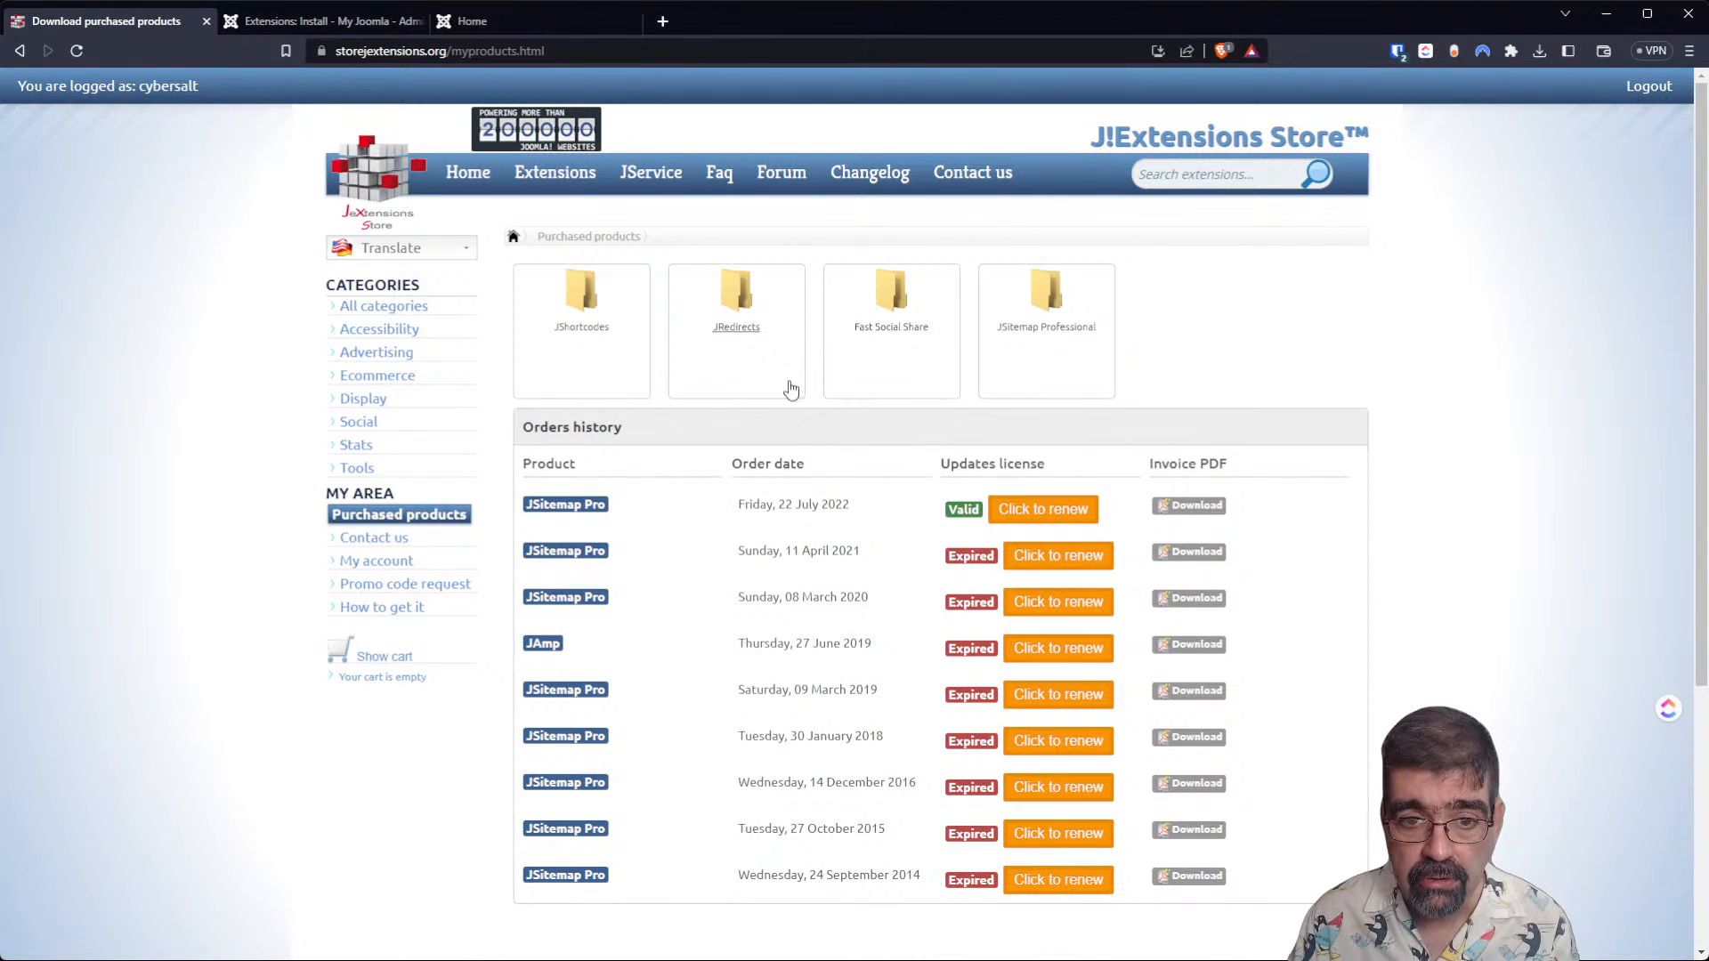
pyautogui.click(741, 318)
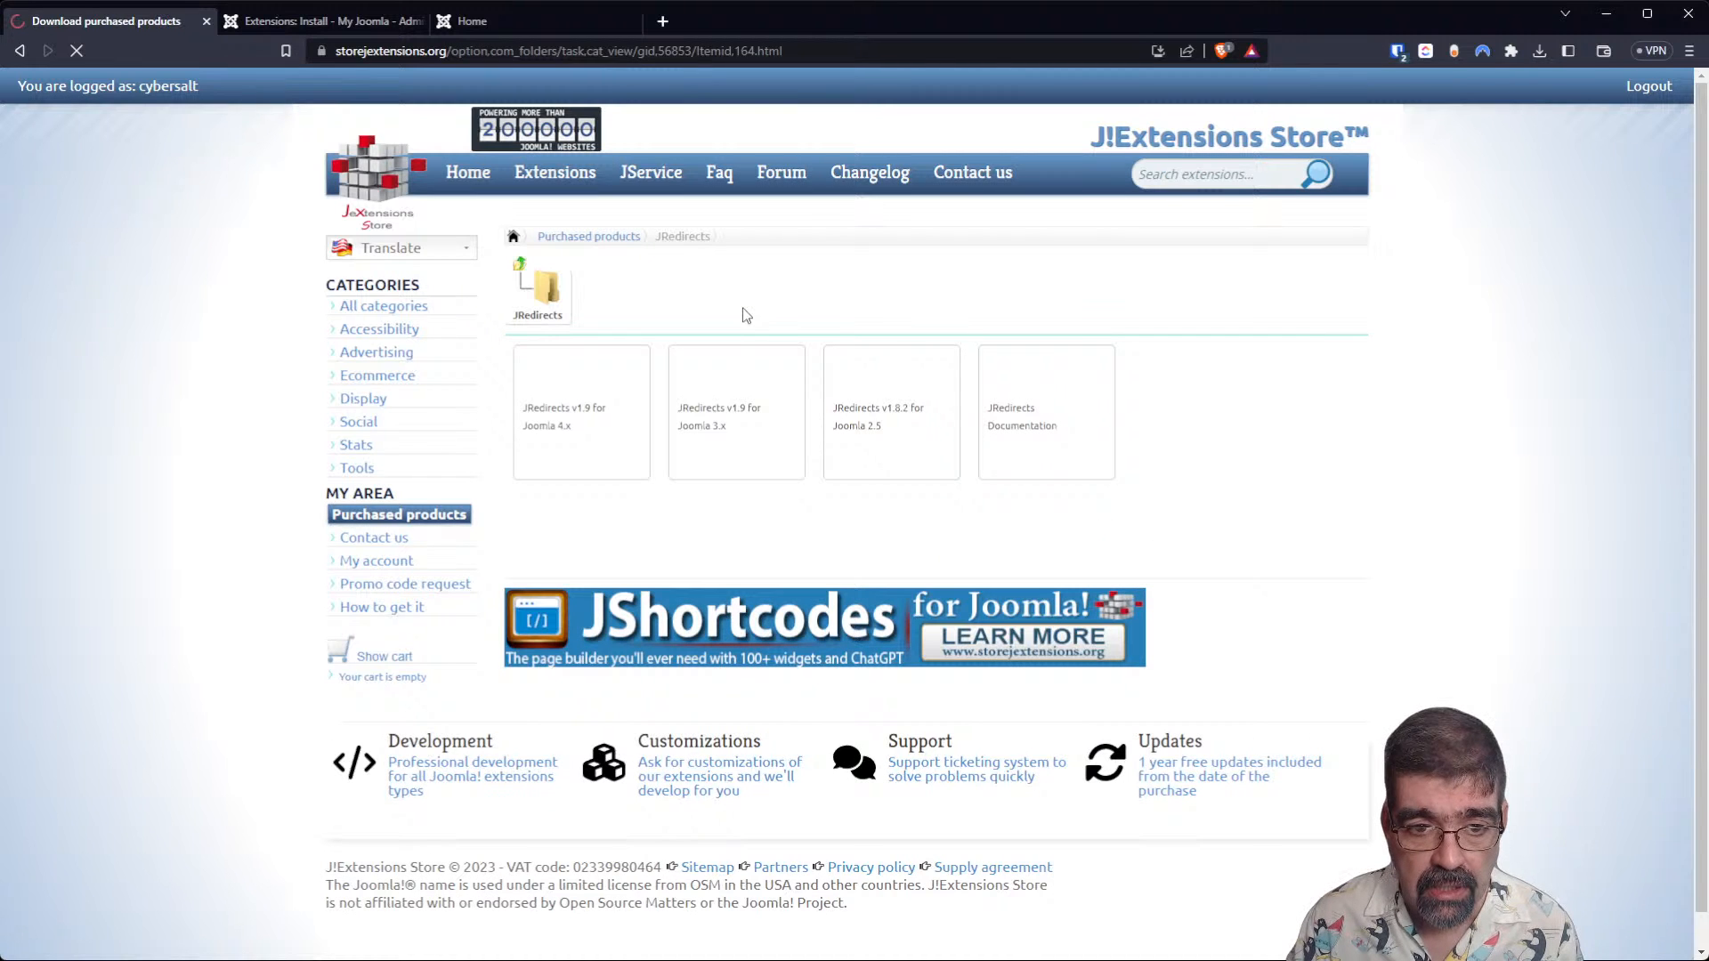
pyautogui.click(581, 412)
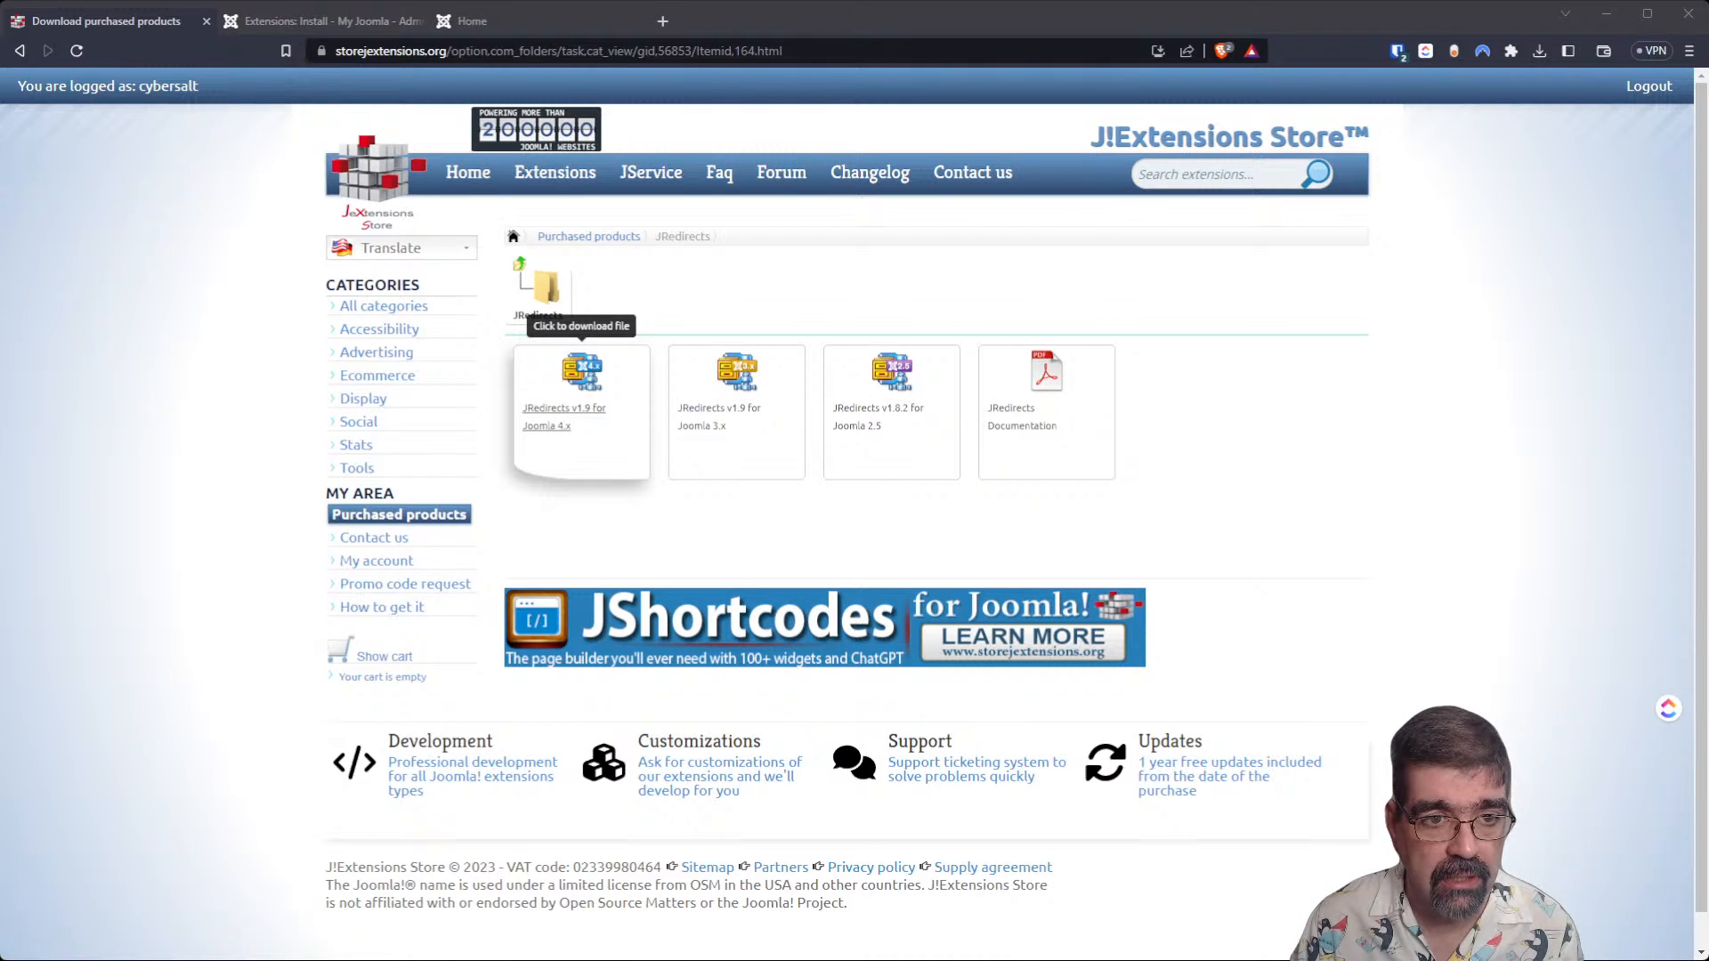
pyautogui.click(922, 873)
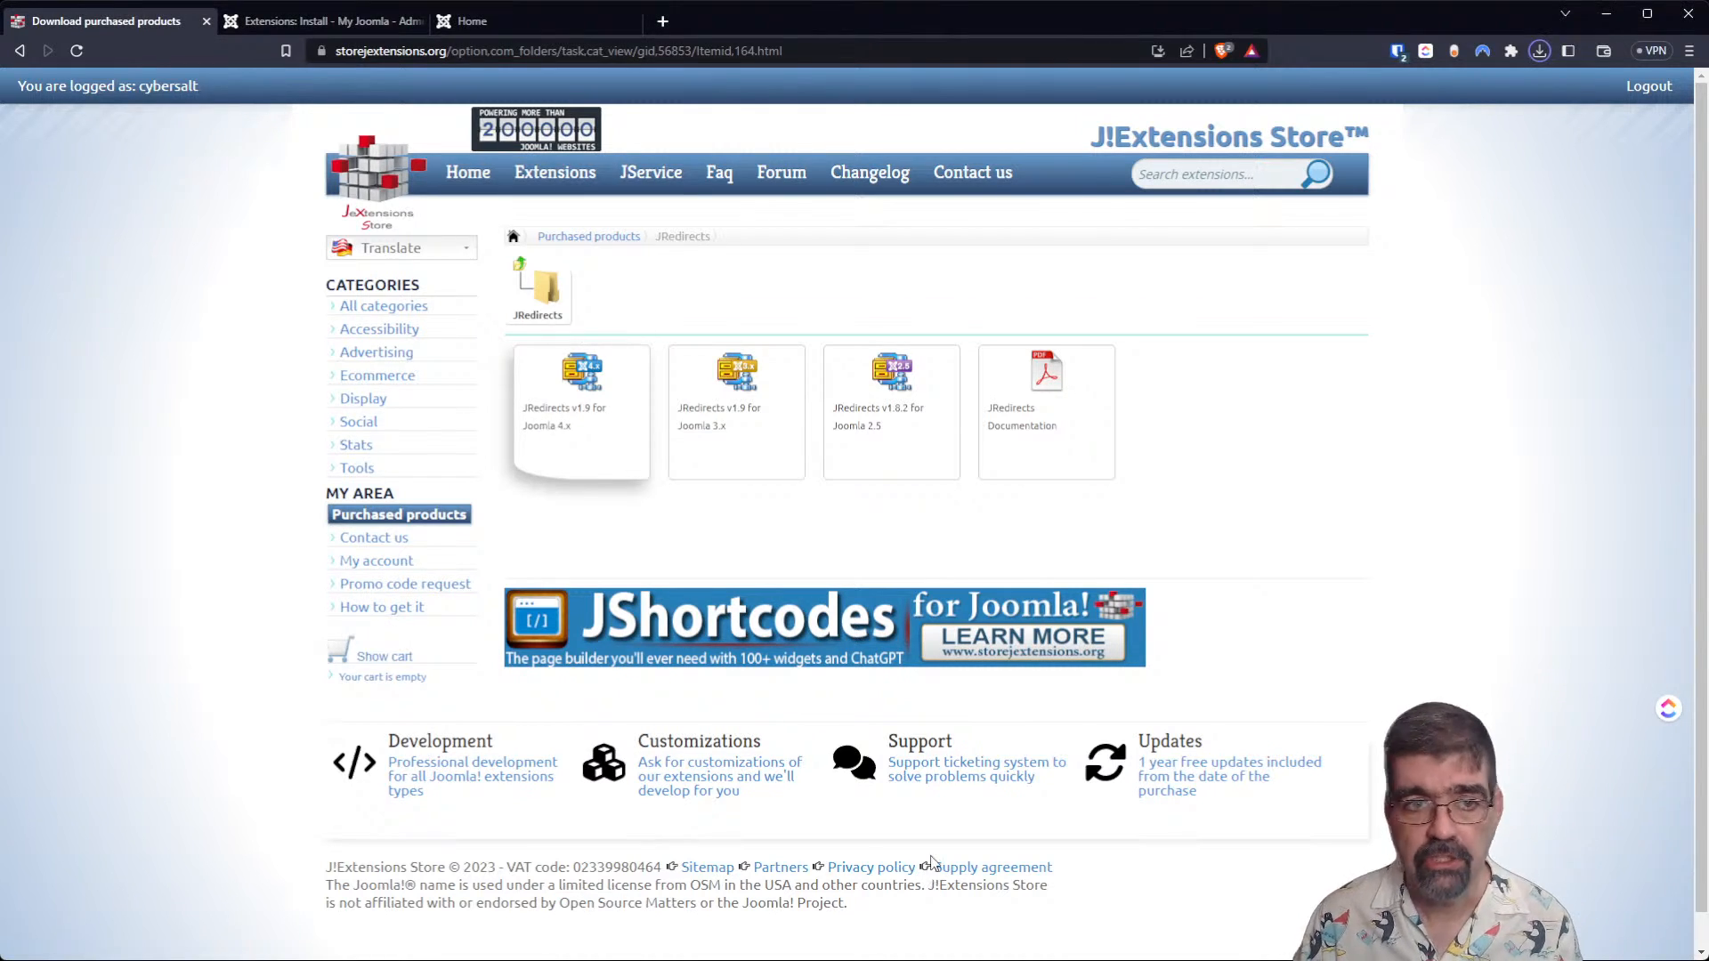
# Upload and install the downloaded JRedirects package on the Joomla 4 site, and expand its list of components.
pyautogui.click(288, 21)
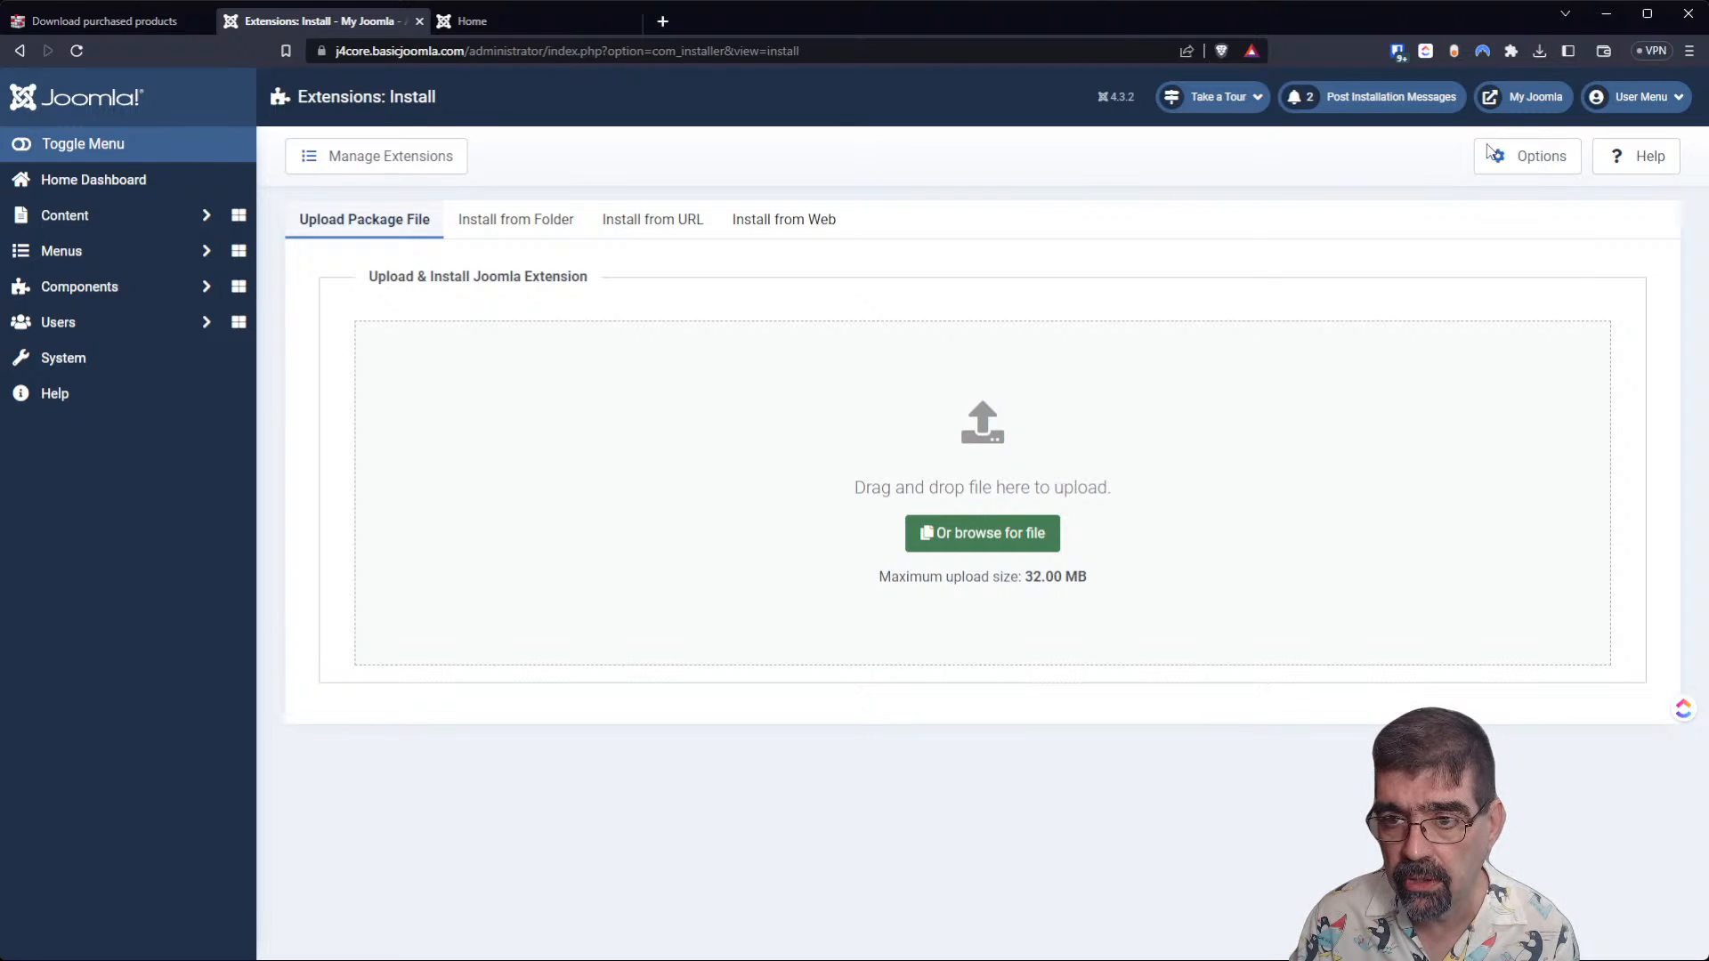
pyautogui.moveTo(1472, 130); pyautogui.dragTo(920, 494)
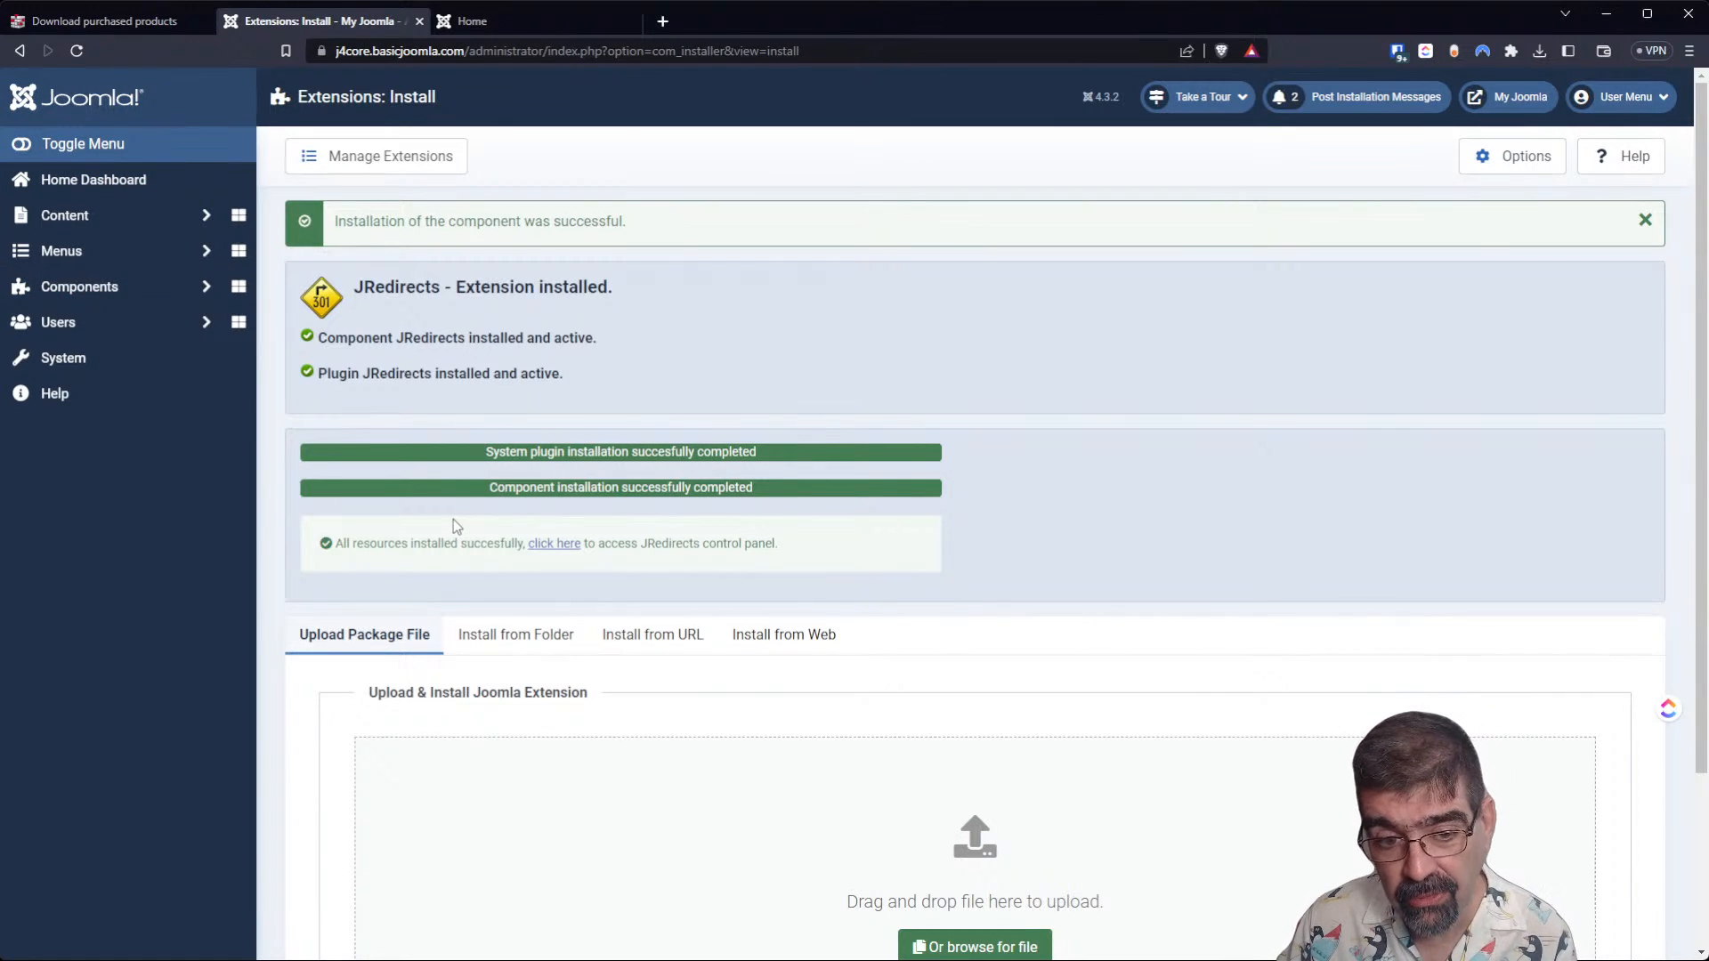
pyautogui.click(125, 294)
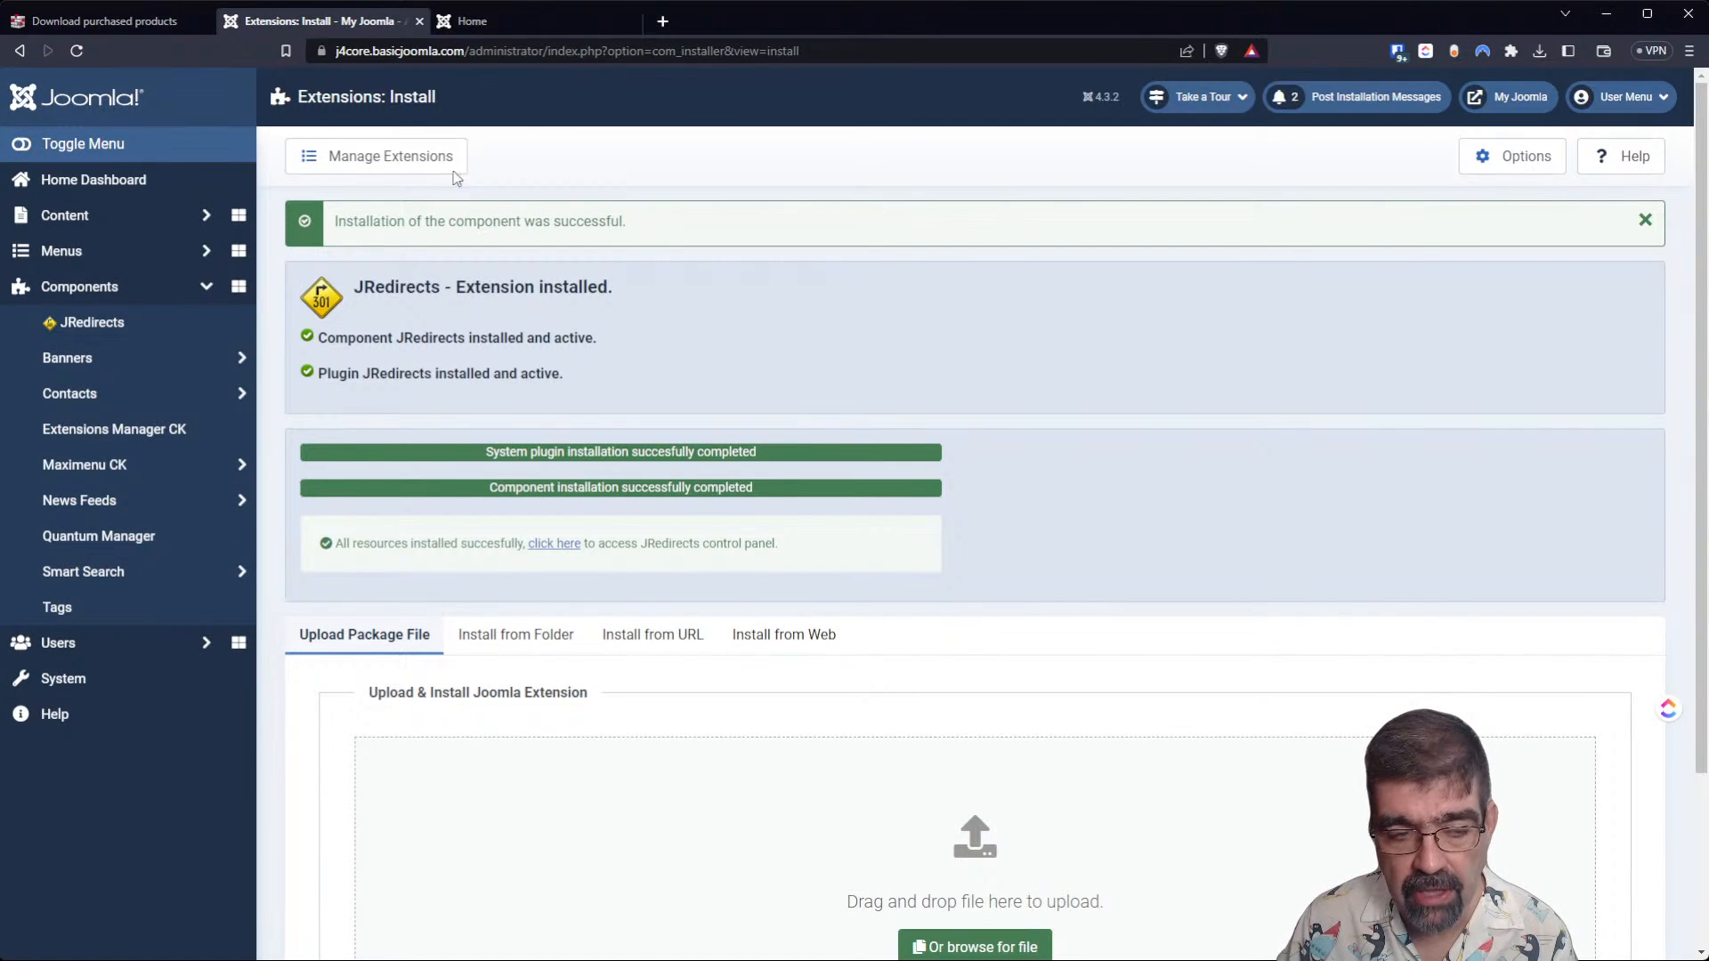
# Open the JRedirects control panel, and return to the screenshots section of its product page in the J!Extensions Store.
pyautogui.click(554, 544)
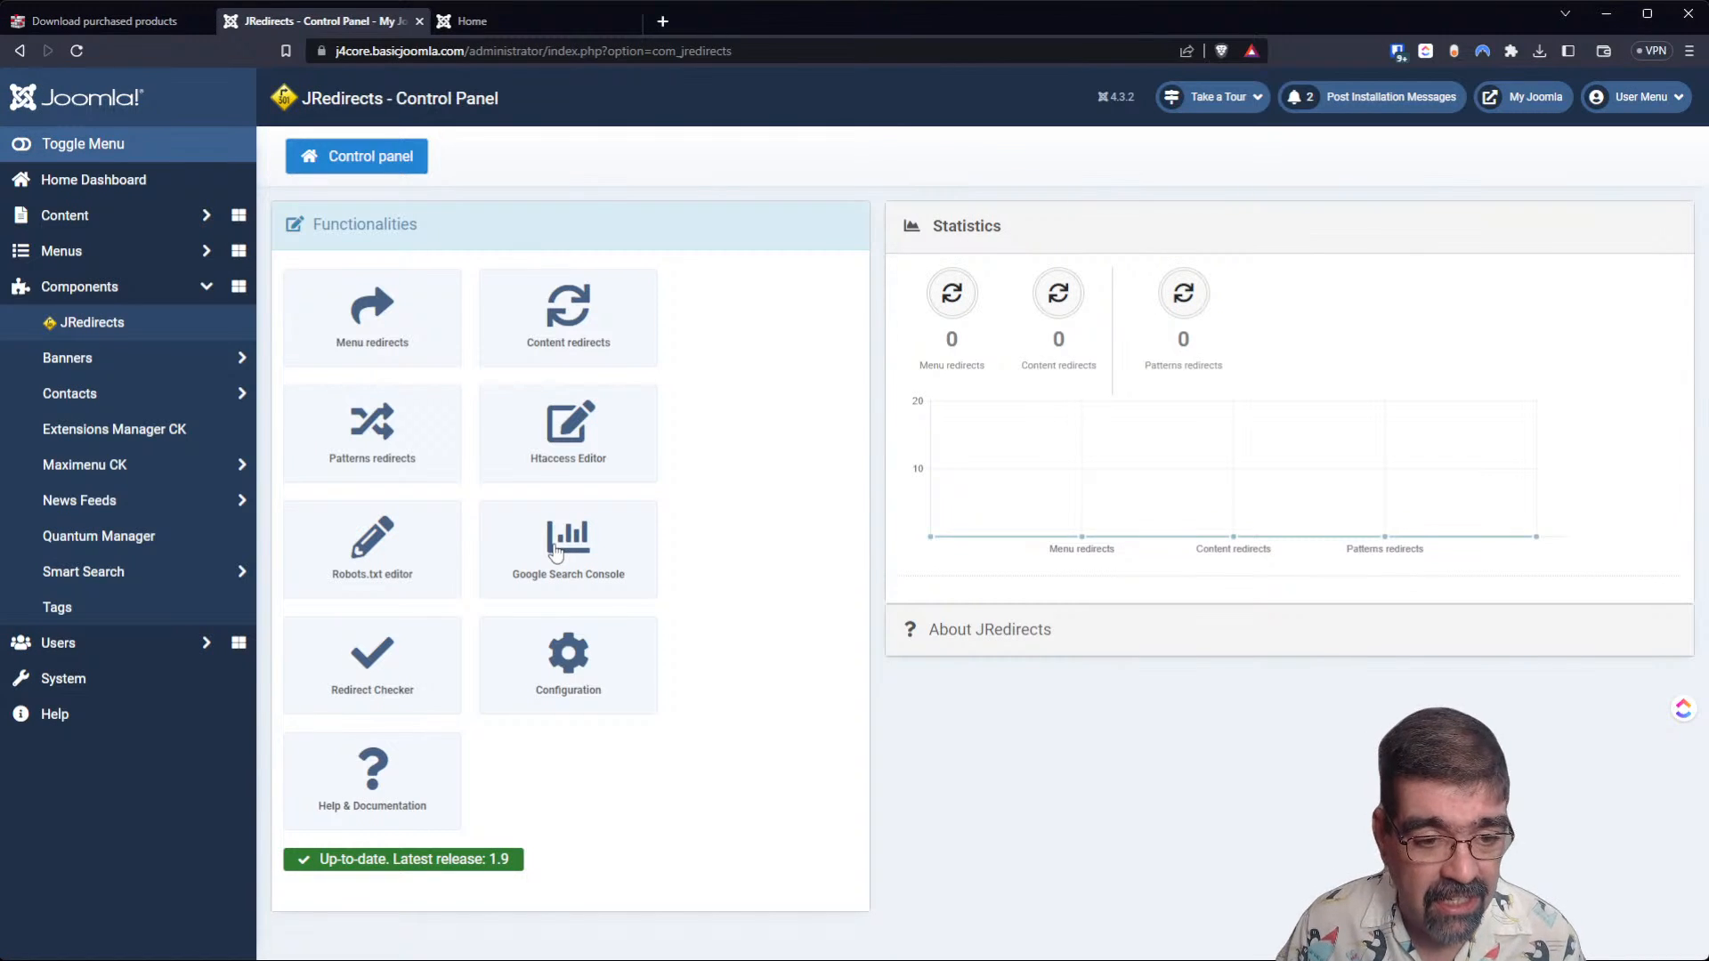
pyautogui.click(110, 27)
pyautogui.scroll(-1, 676, 467)
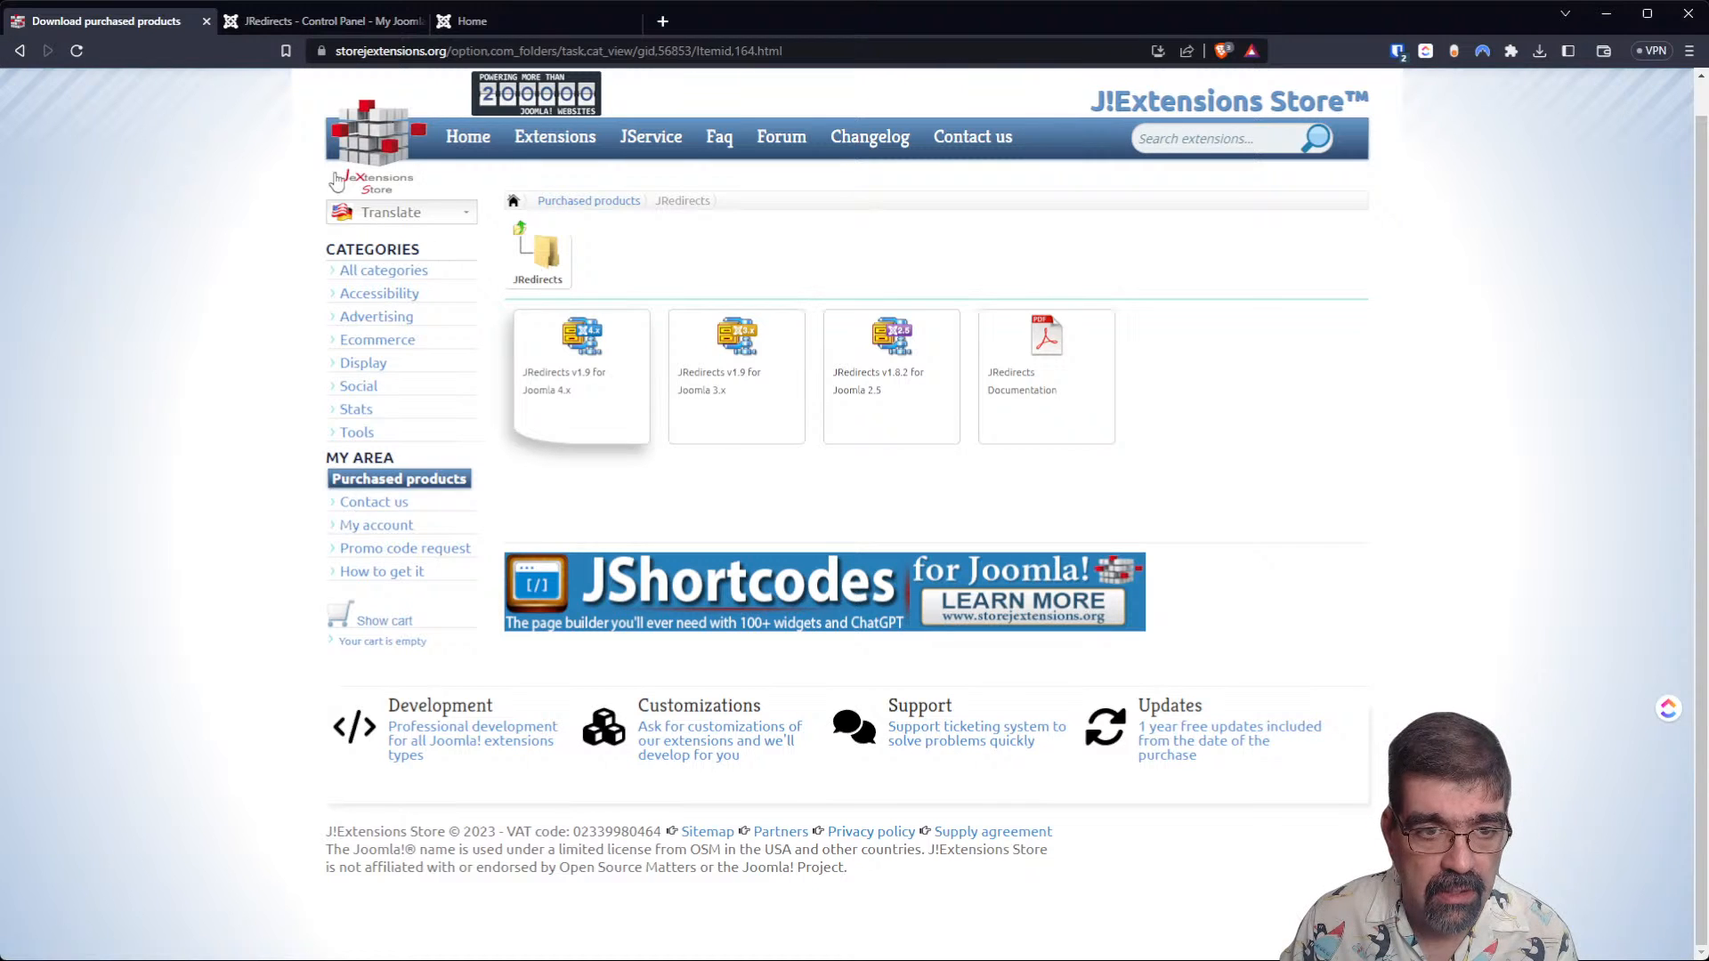
pyautogui.click(21, 55)
pyautogui.scroll(-20, 961, 420)
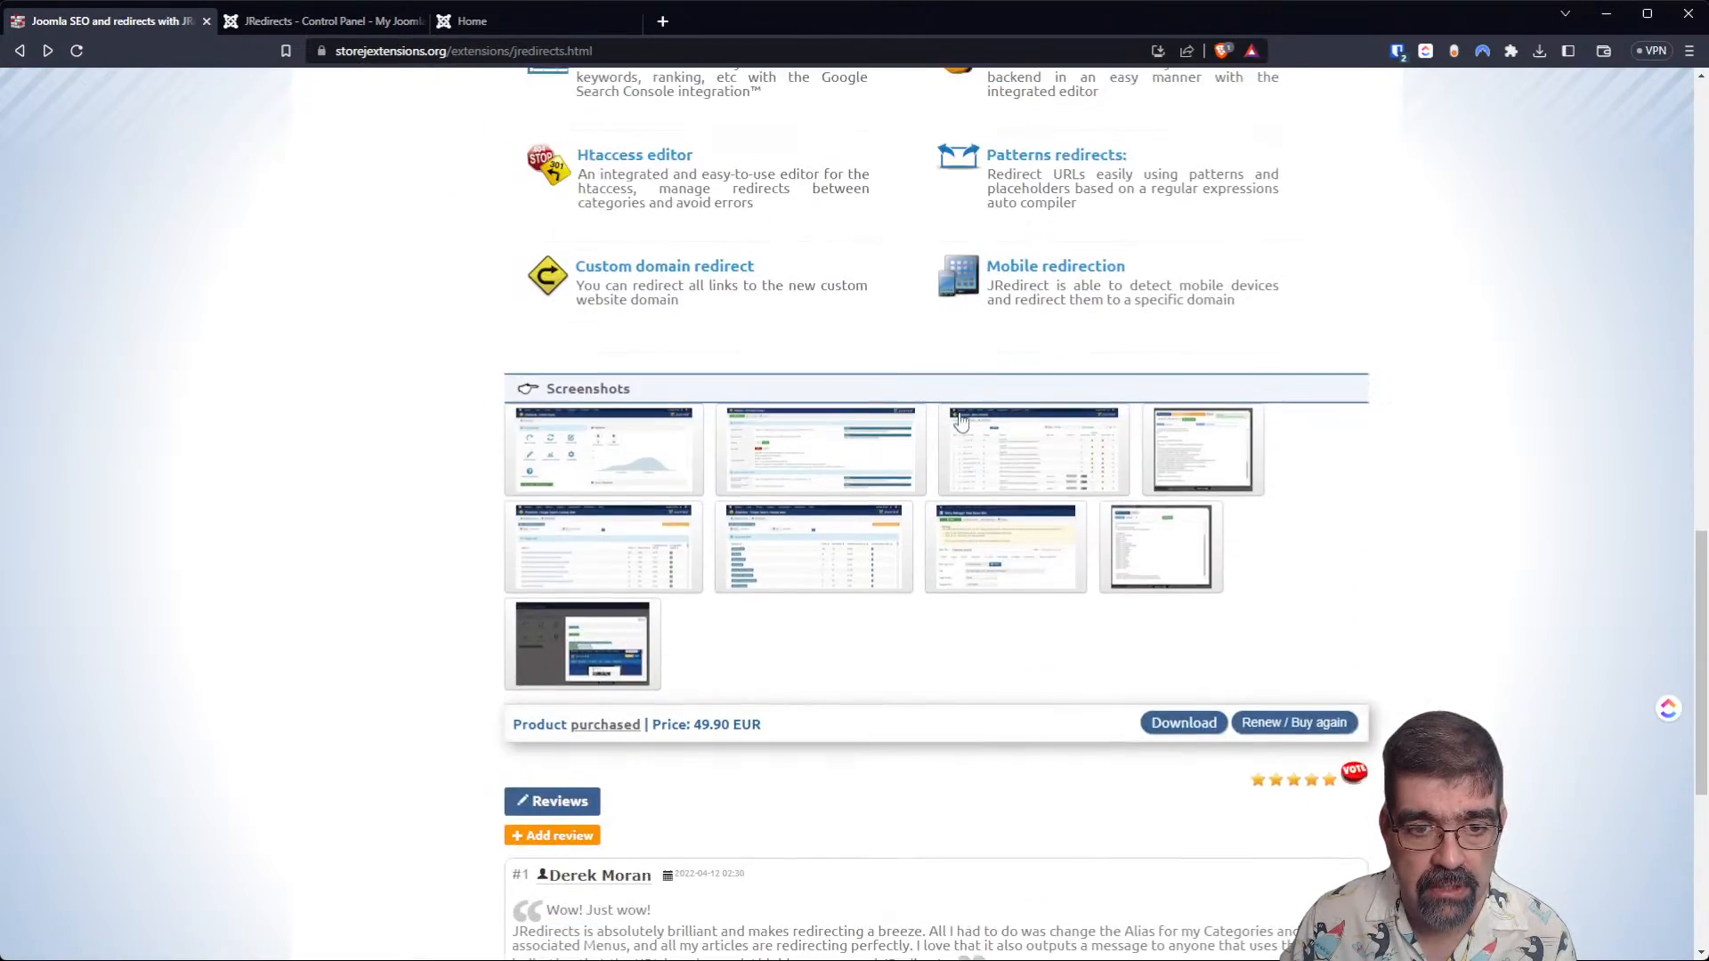
# Examine the control panel, pattern redirect, redirects manager and .htaccess editor screenshots on the JRedirects product page.
pyautogui.click(612, 429)
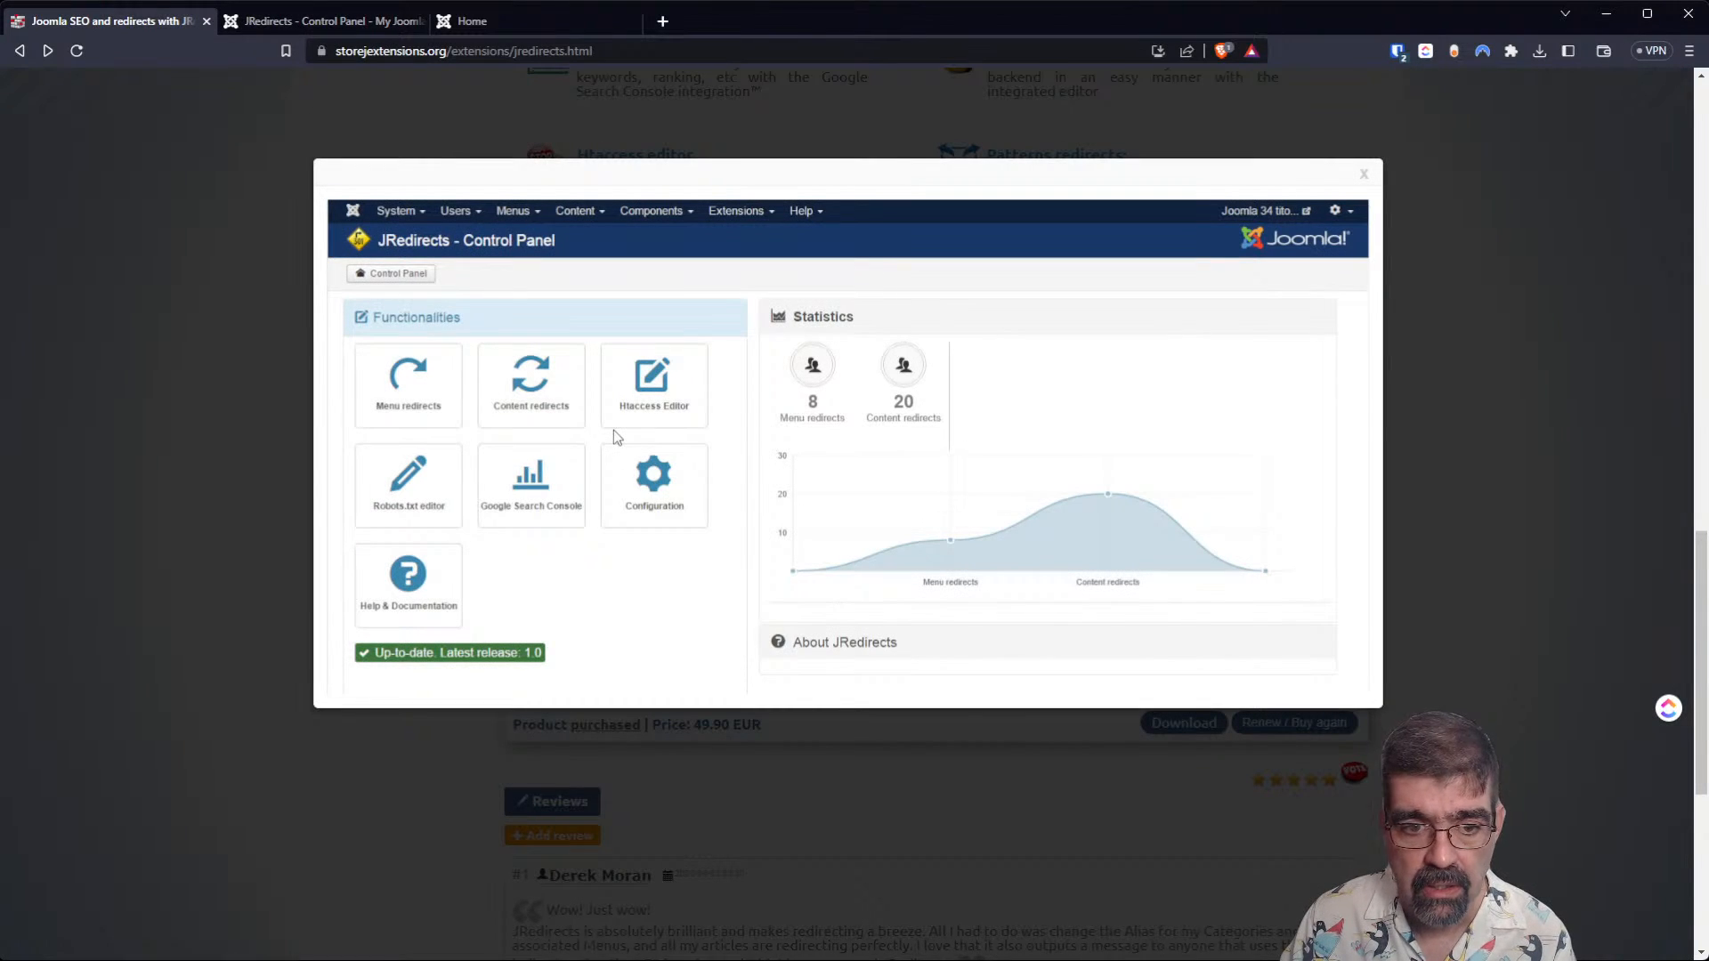
pyautogui.click(1460, 481)
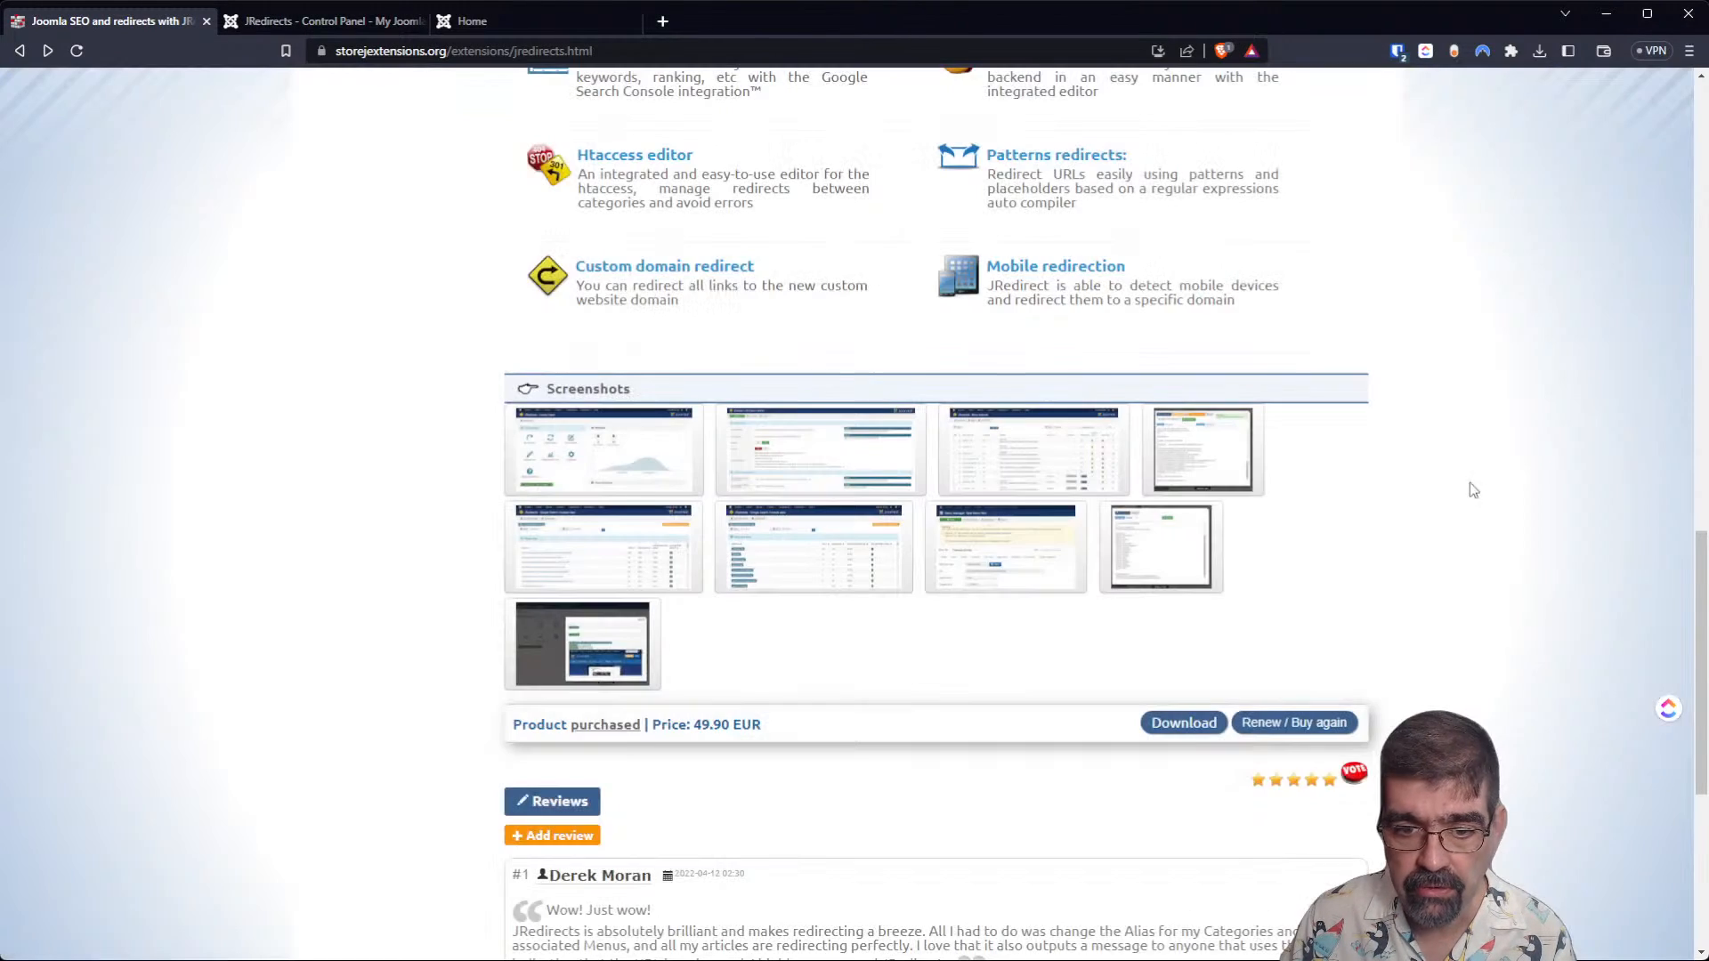
pyautogui.click(799, 463)
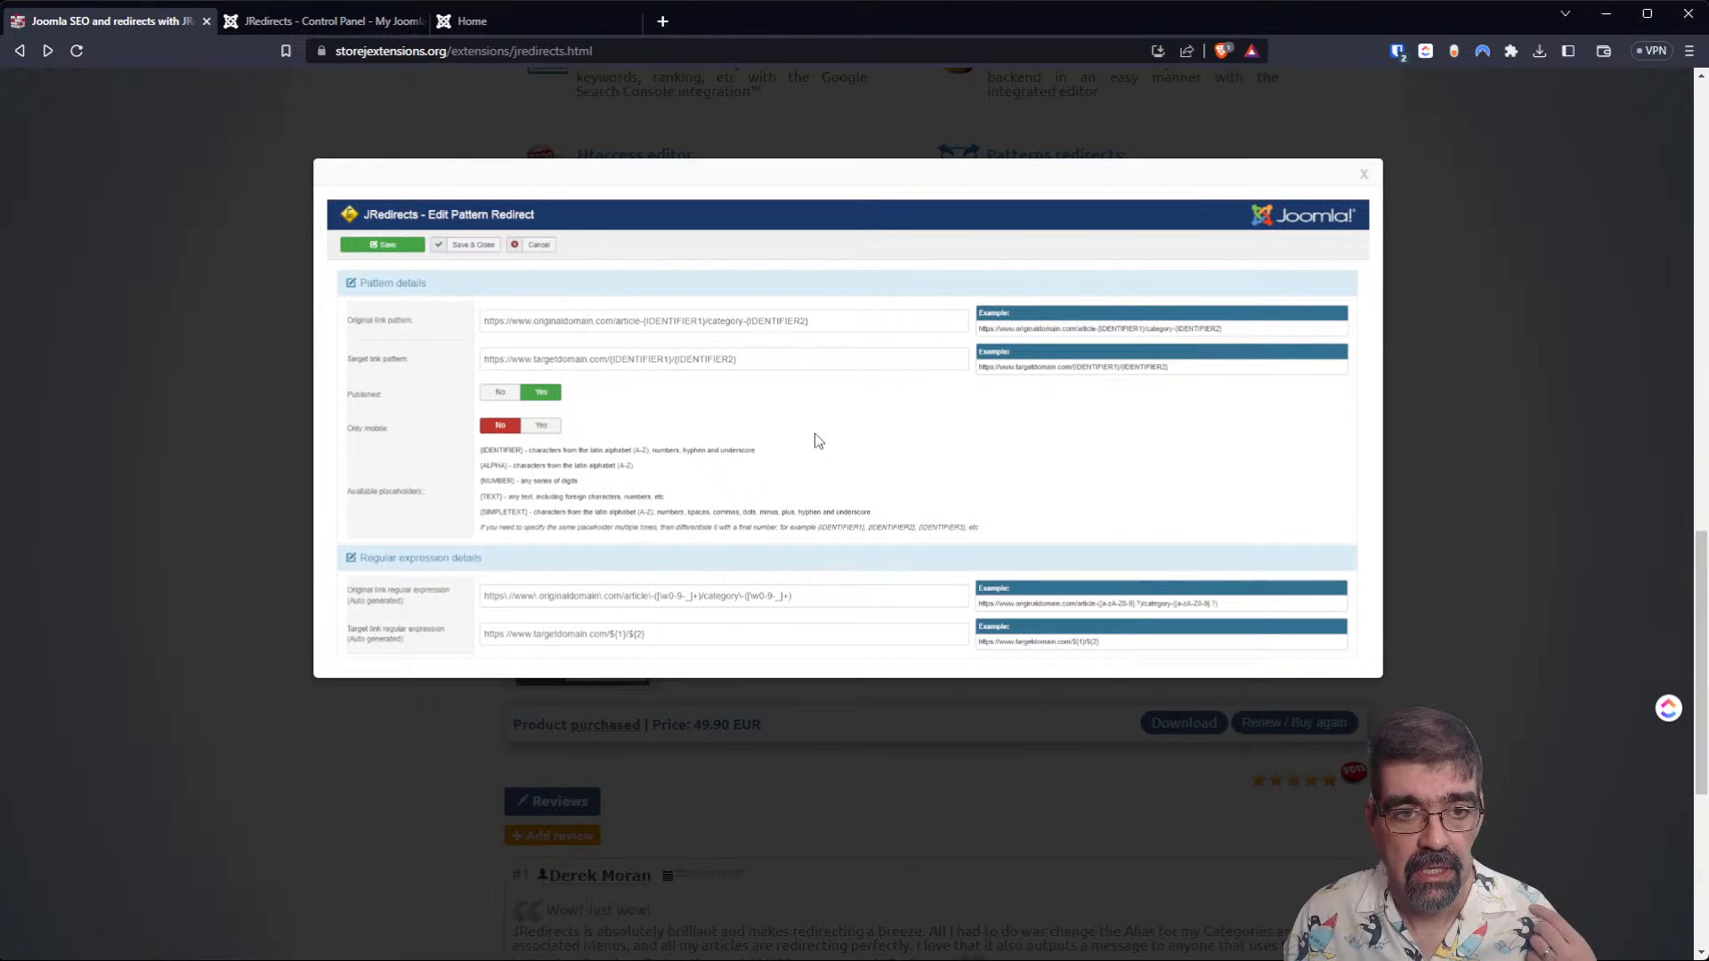
pyautogui.click(253, 288)
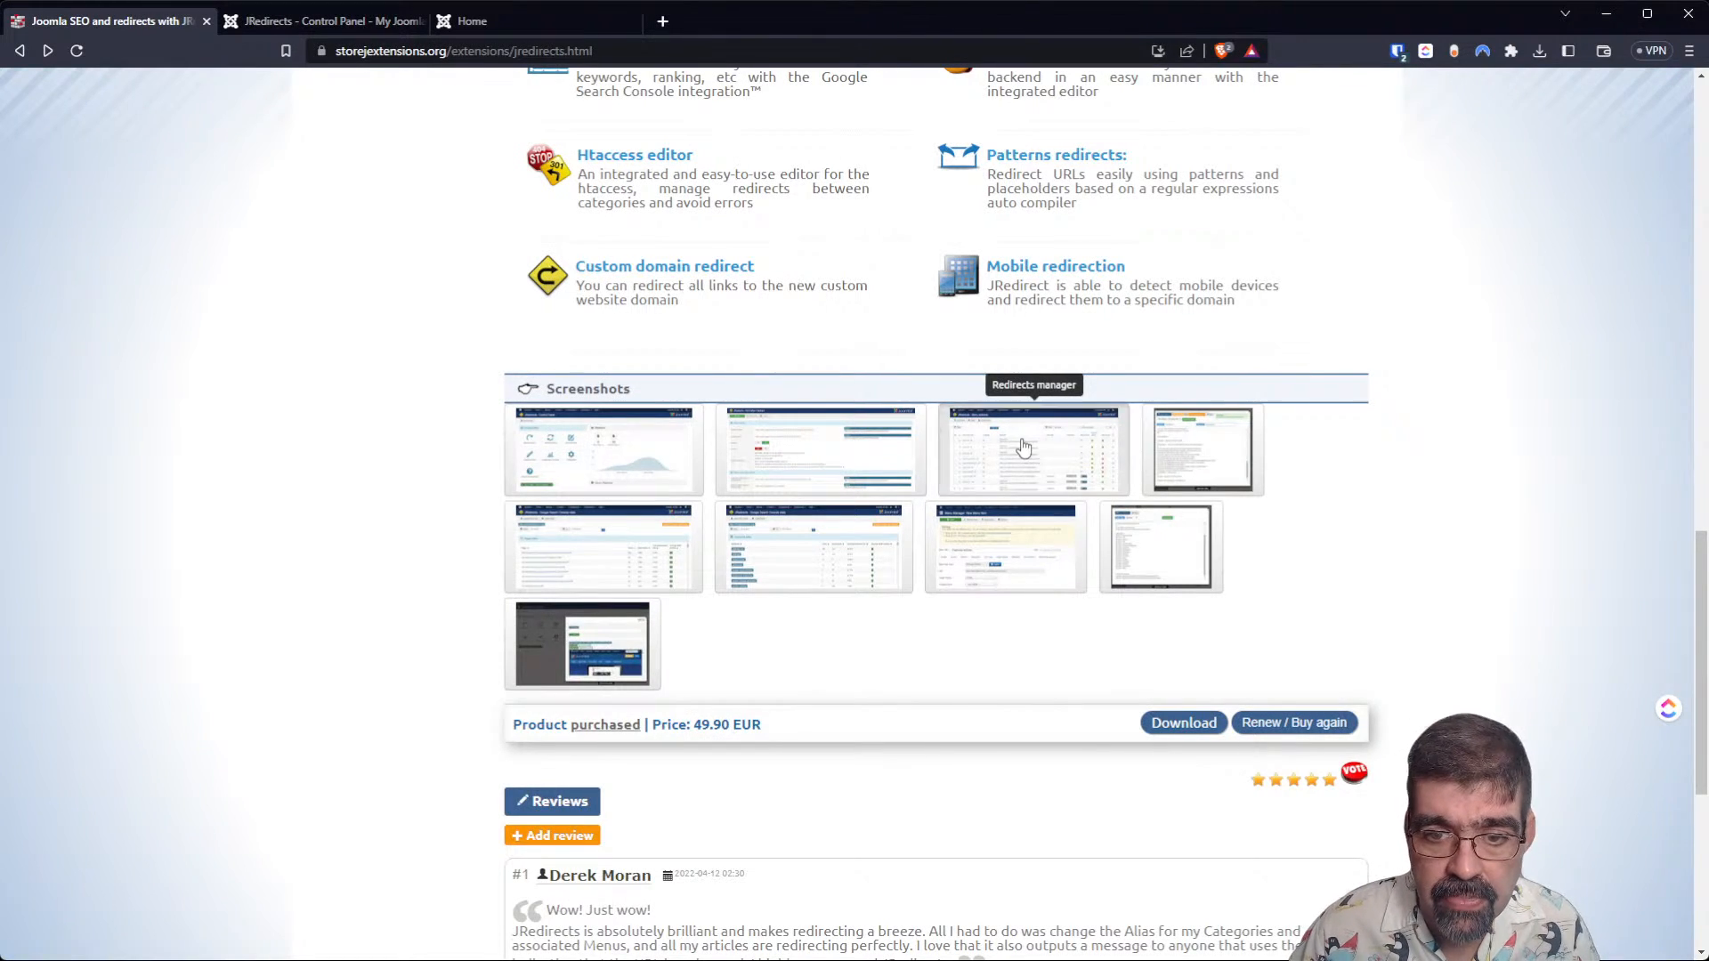
pyautogui.click(1023, 447)
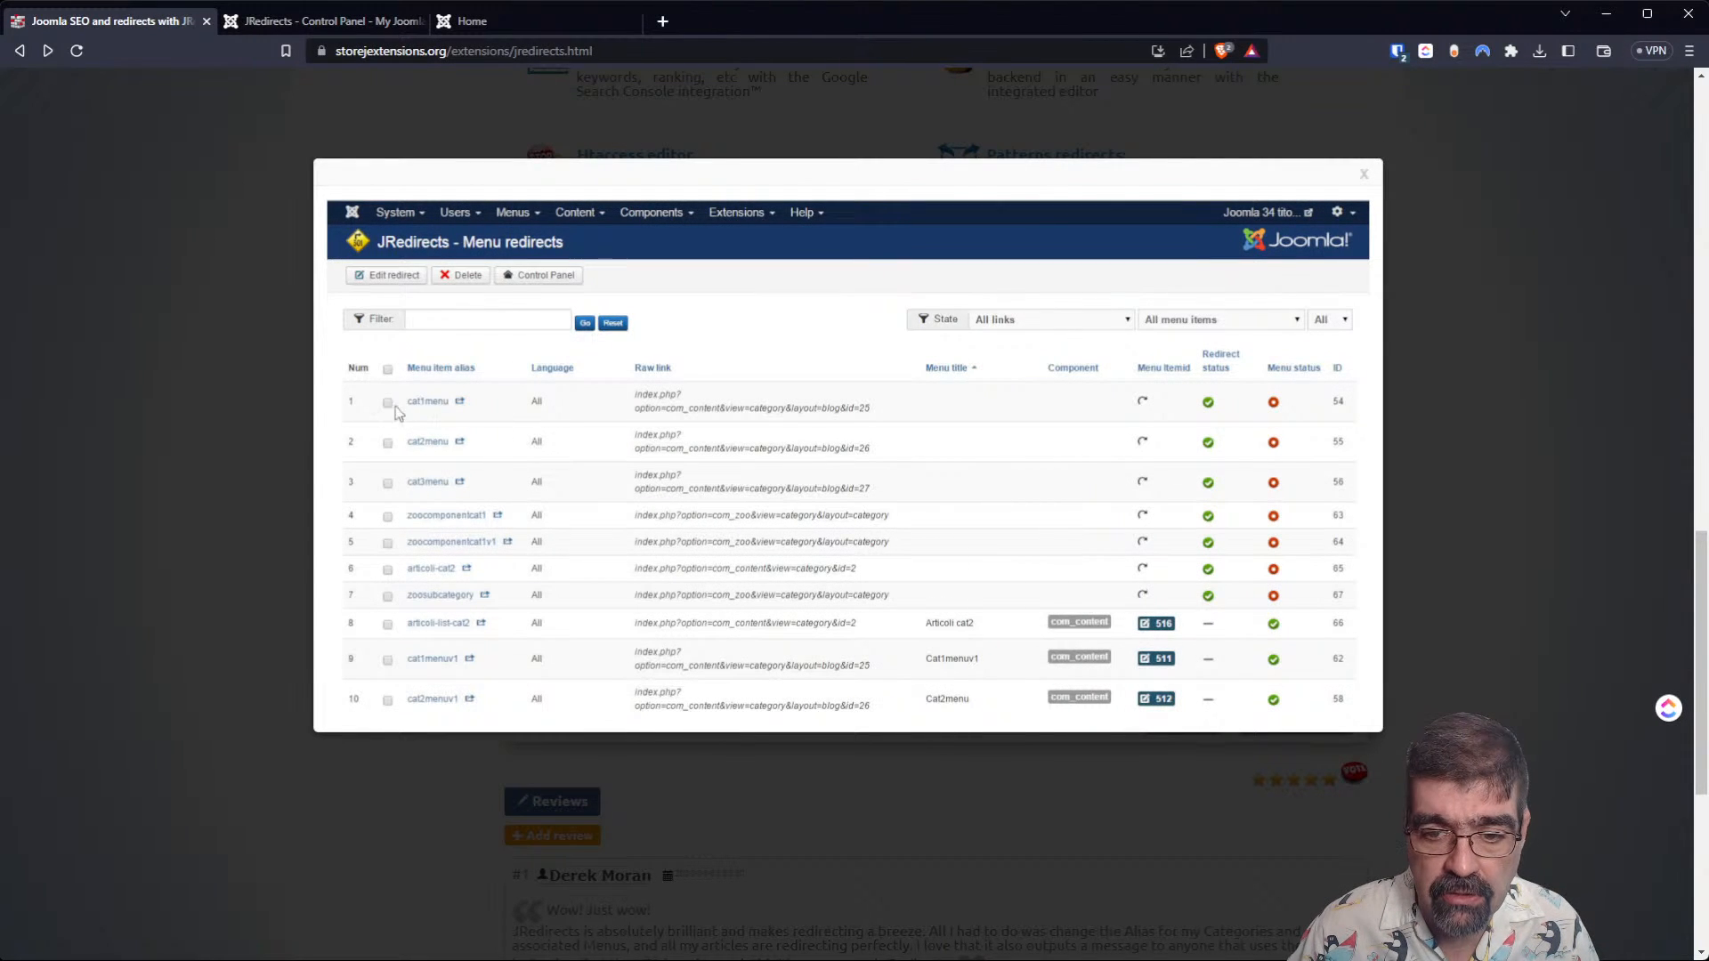
pyautogui.click(172, 393)
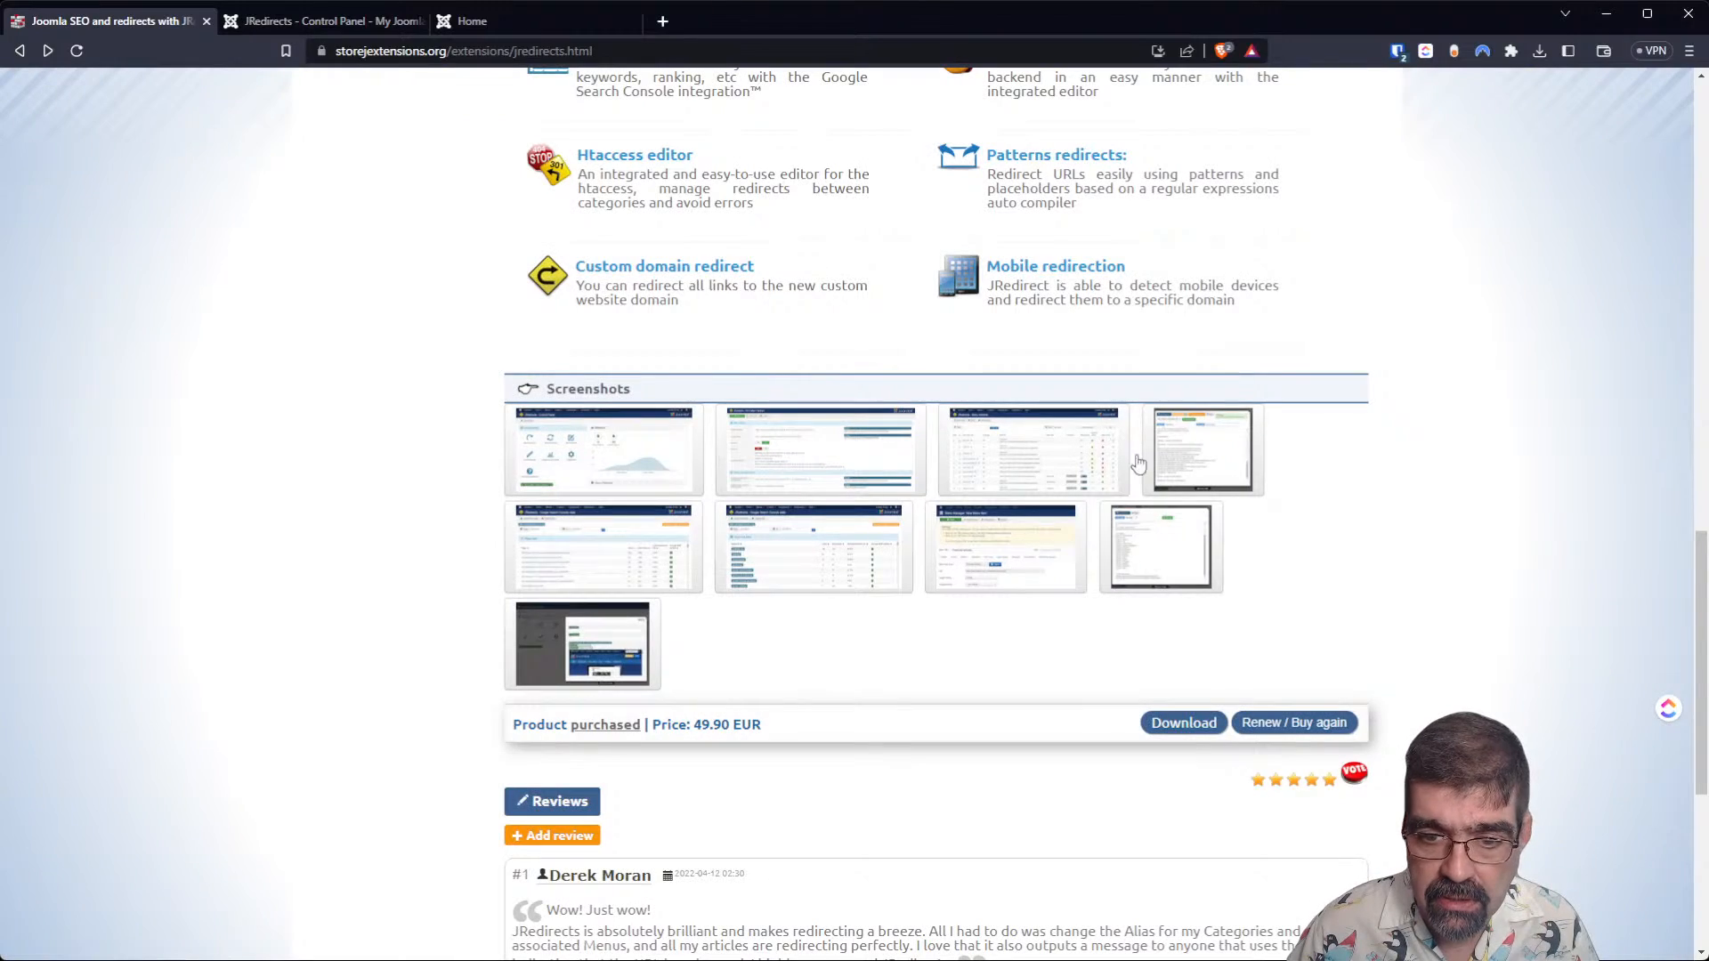
pyautogui.click(1190, 446)
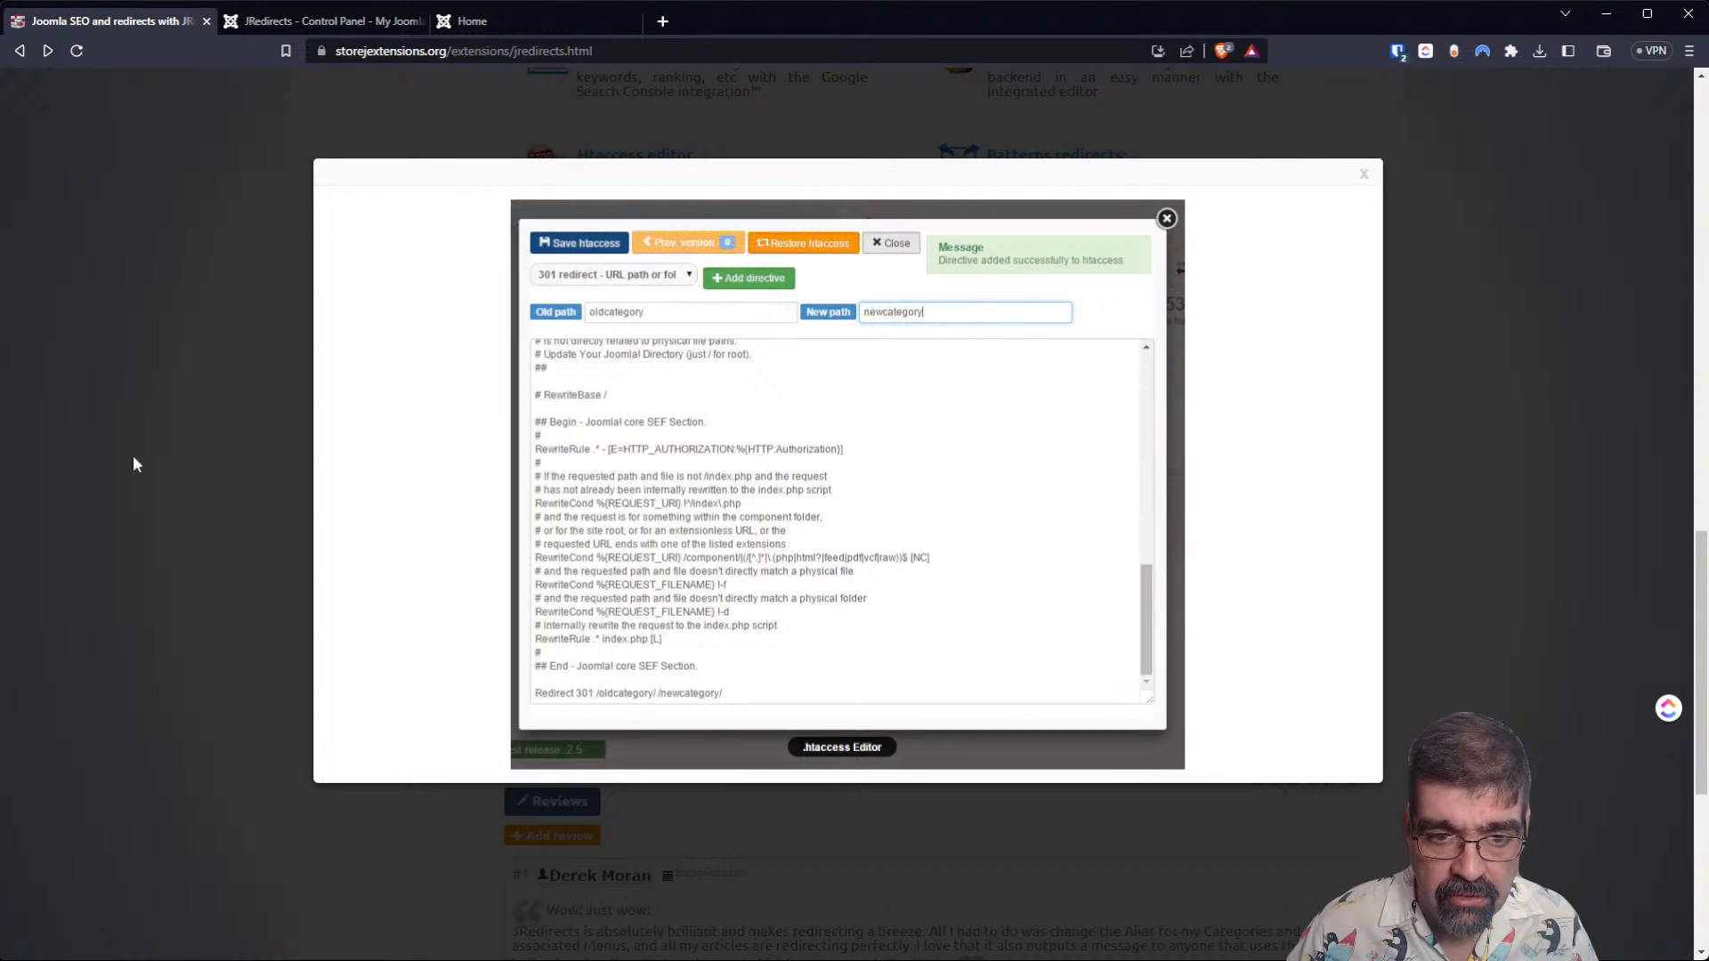
pyautogui.click(115, 461)
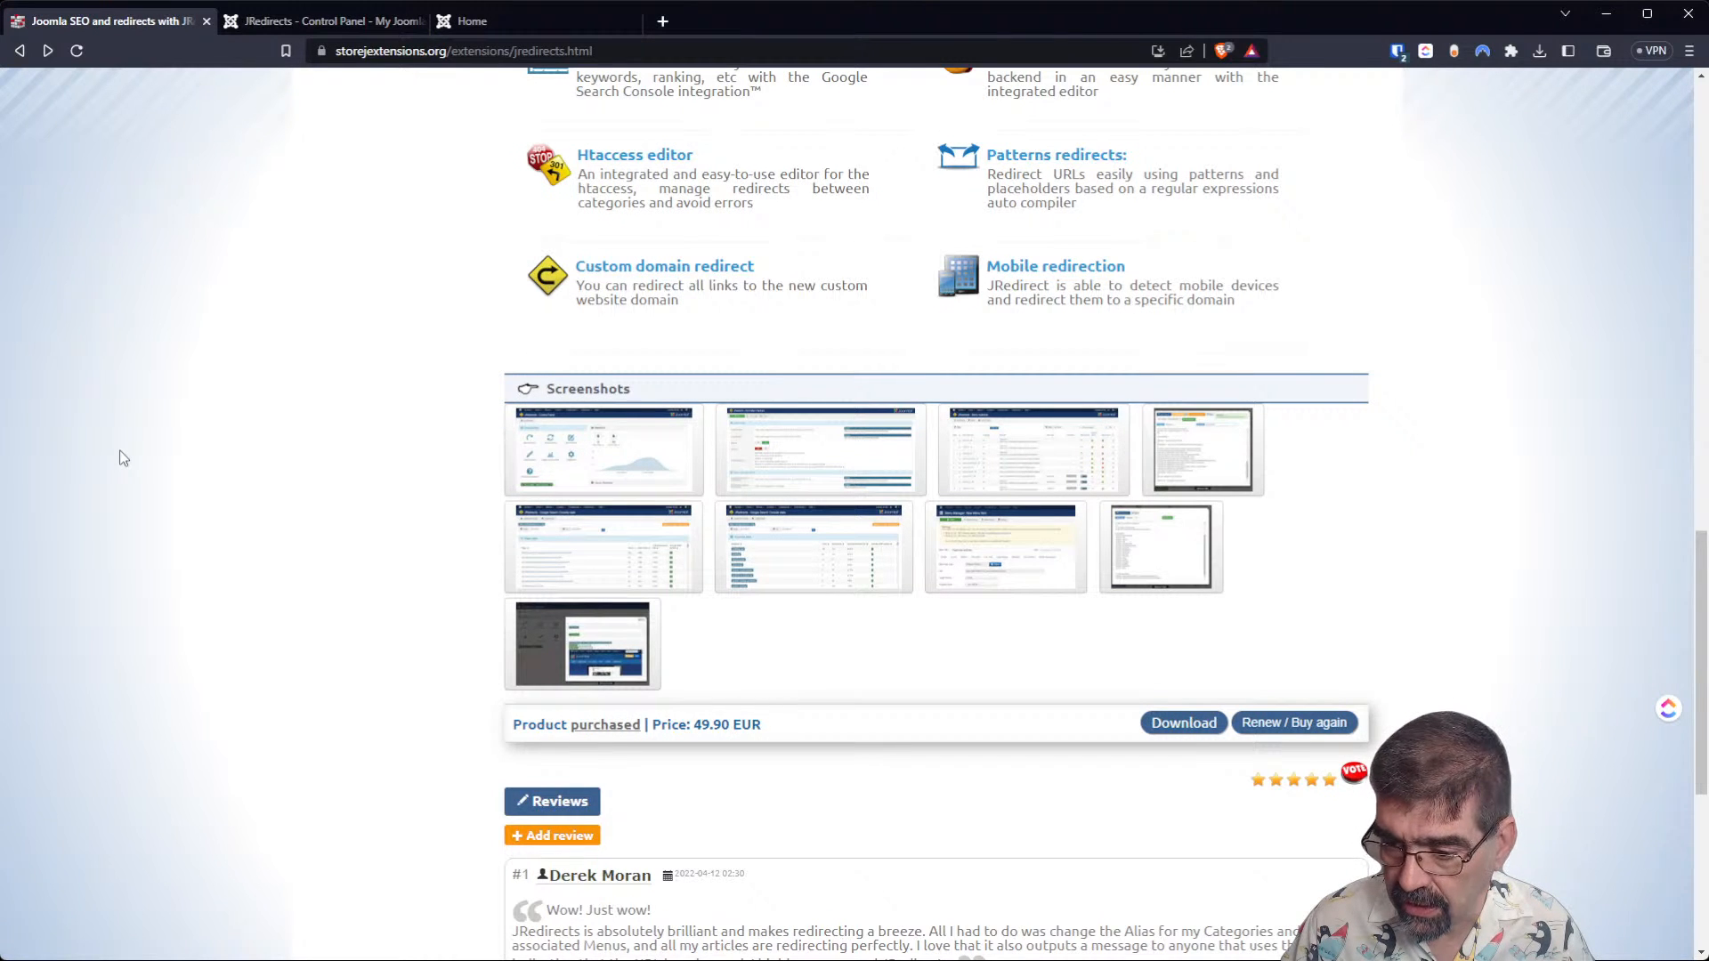
pyautogui.click(630, 545)
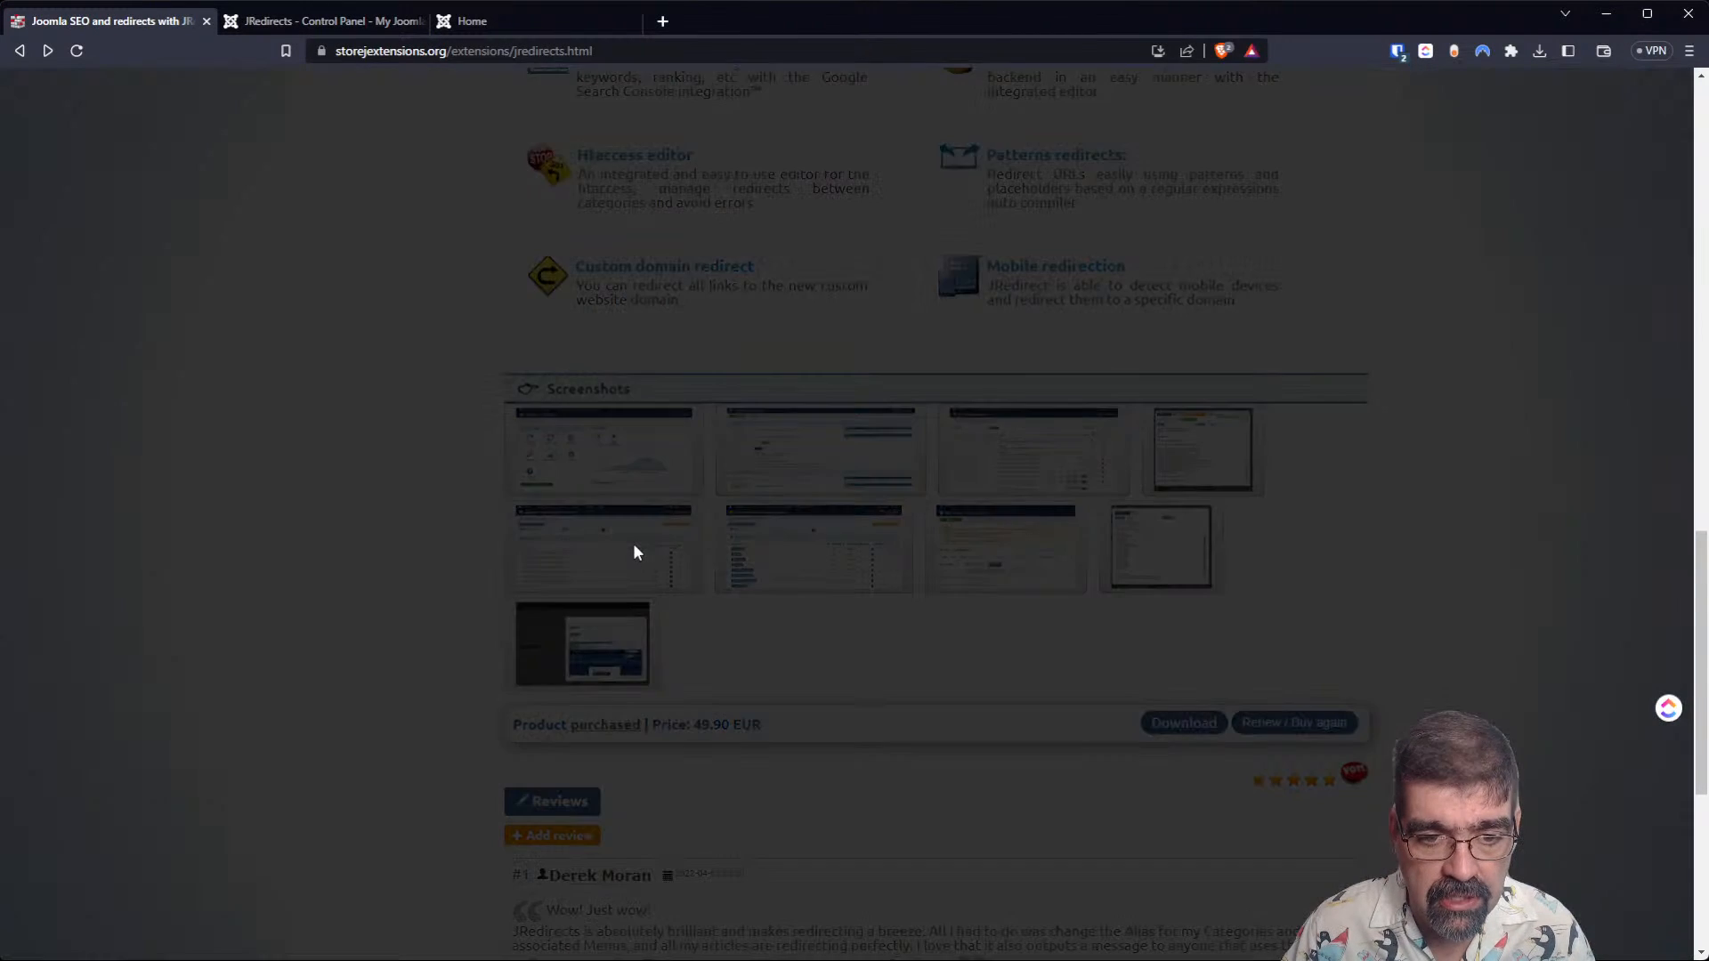
pyautogui.click(153, 462)
# Open the JRedirects configuration in the Joomla administration and review the options for the HTTP redirection code and action.
pyautogui.click(286, 25)
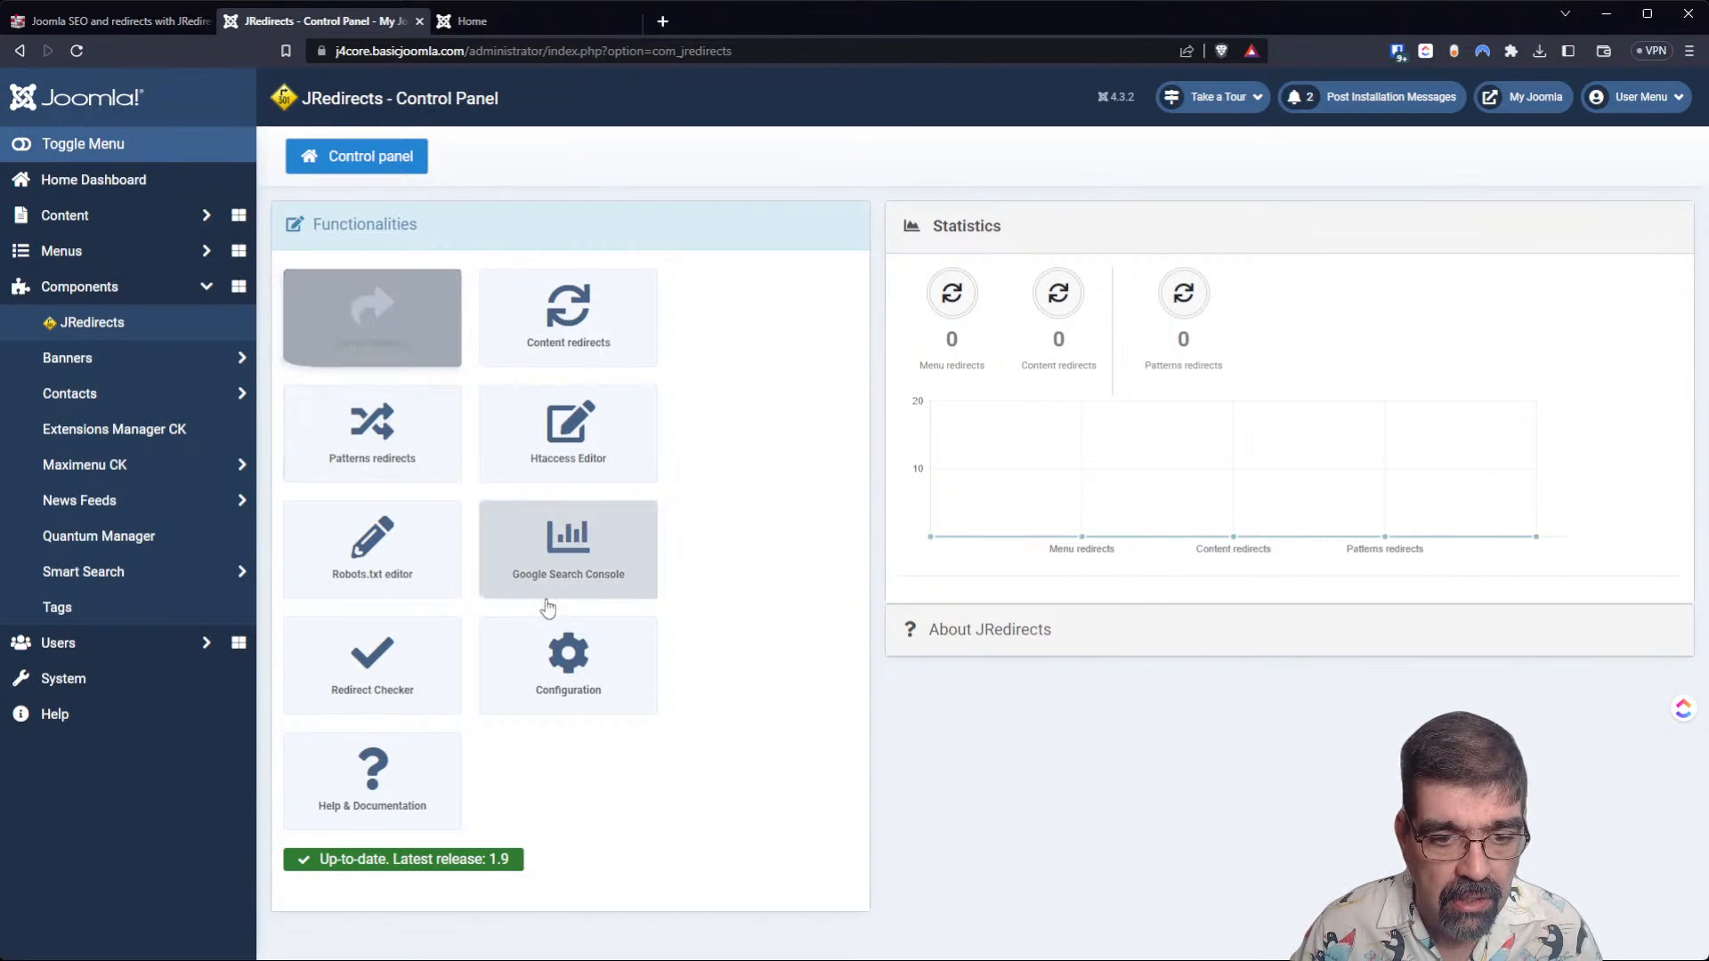
pyautogui.click(582, 670)
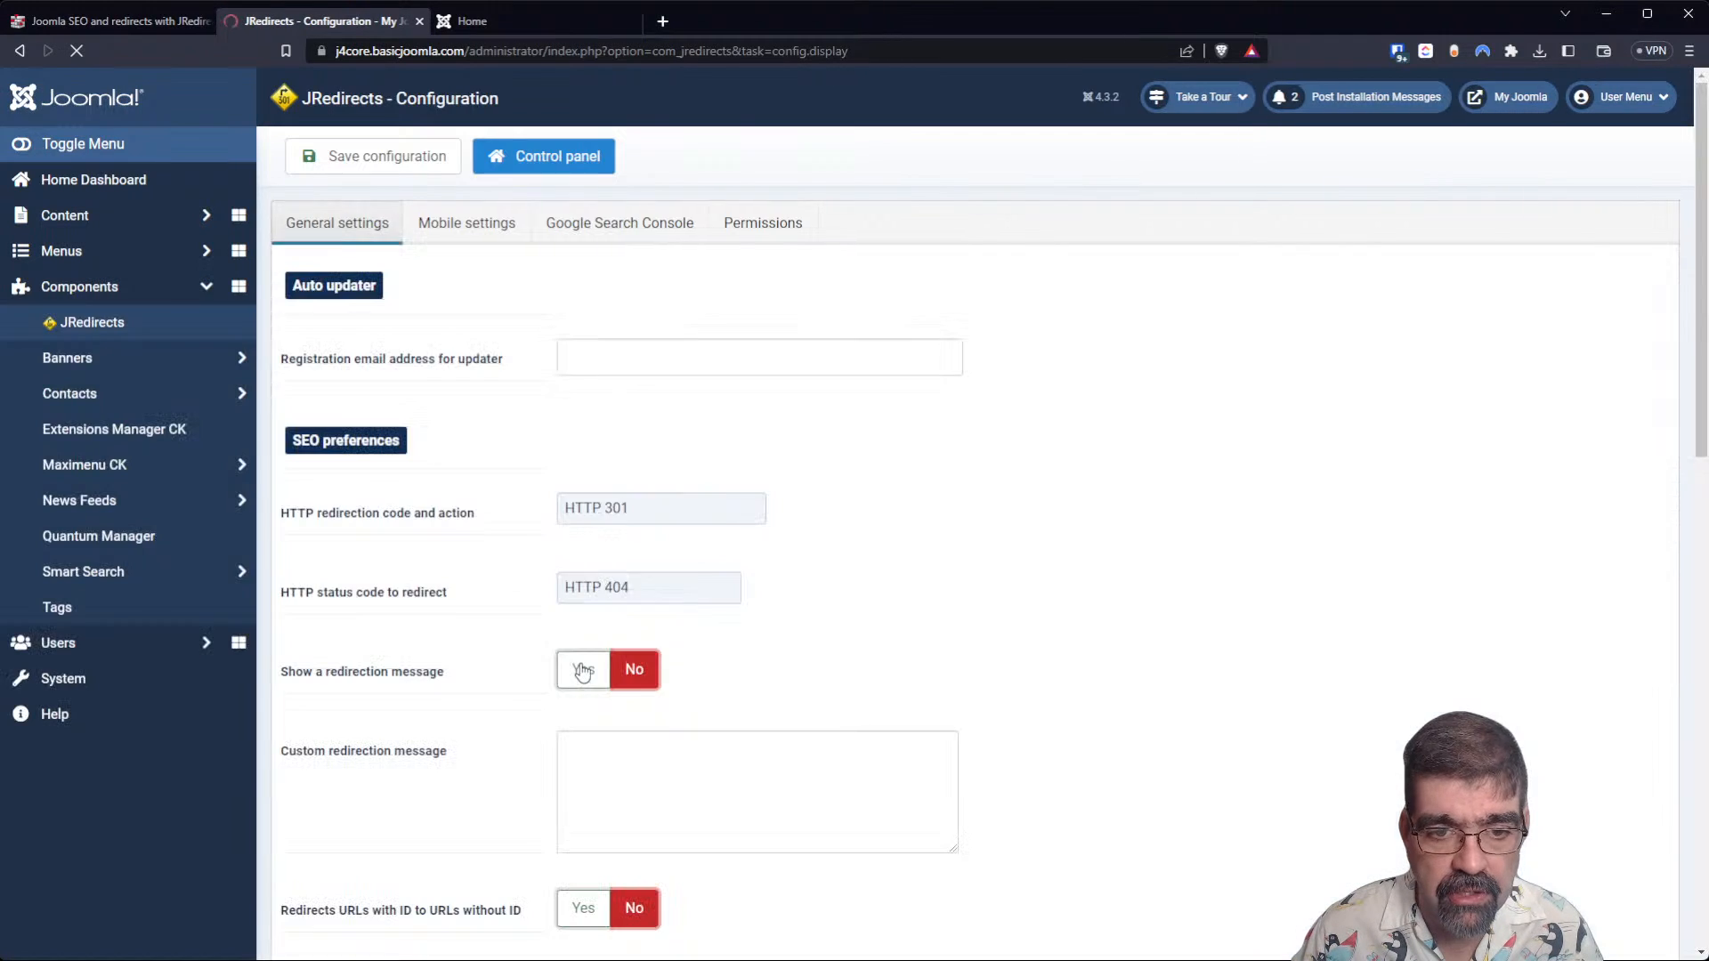
pyautogui.moveTo(507, 382)
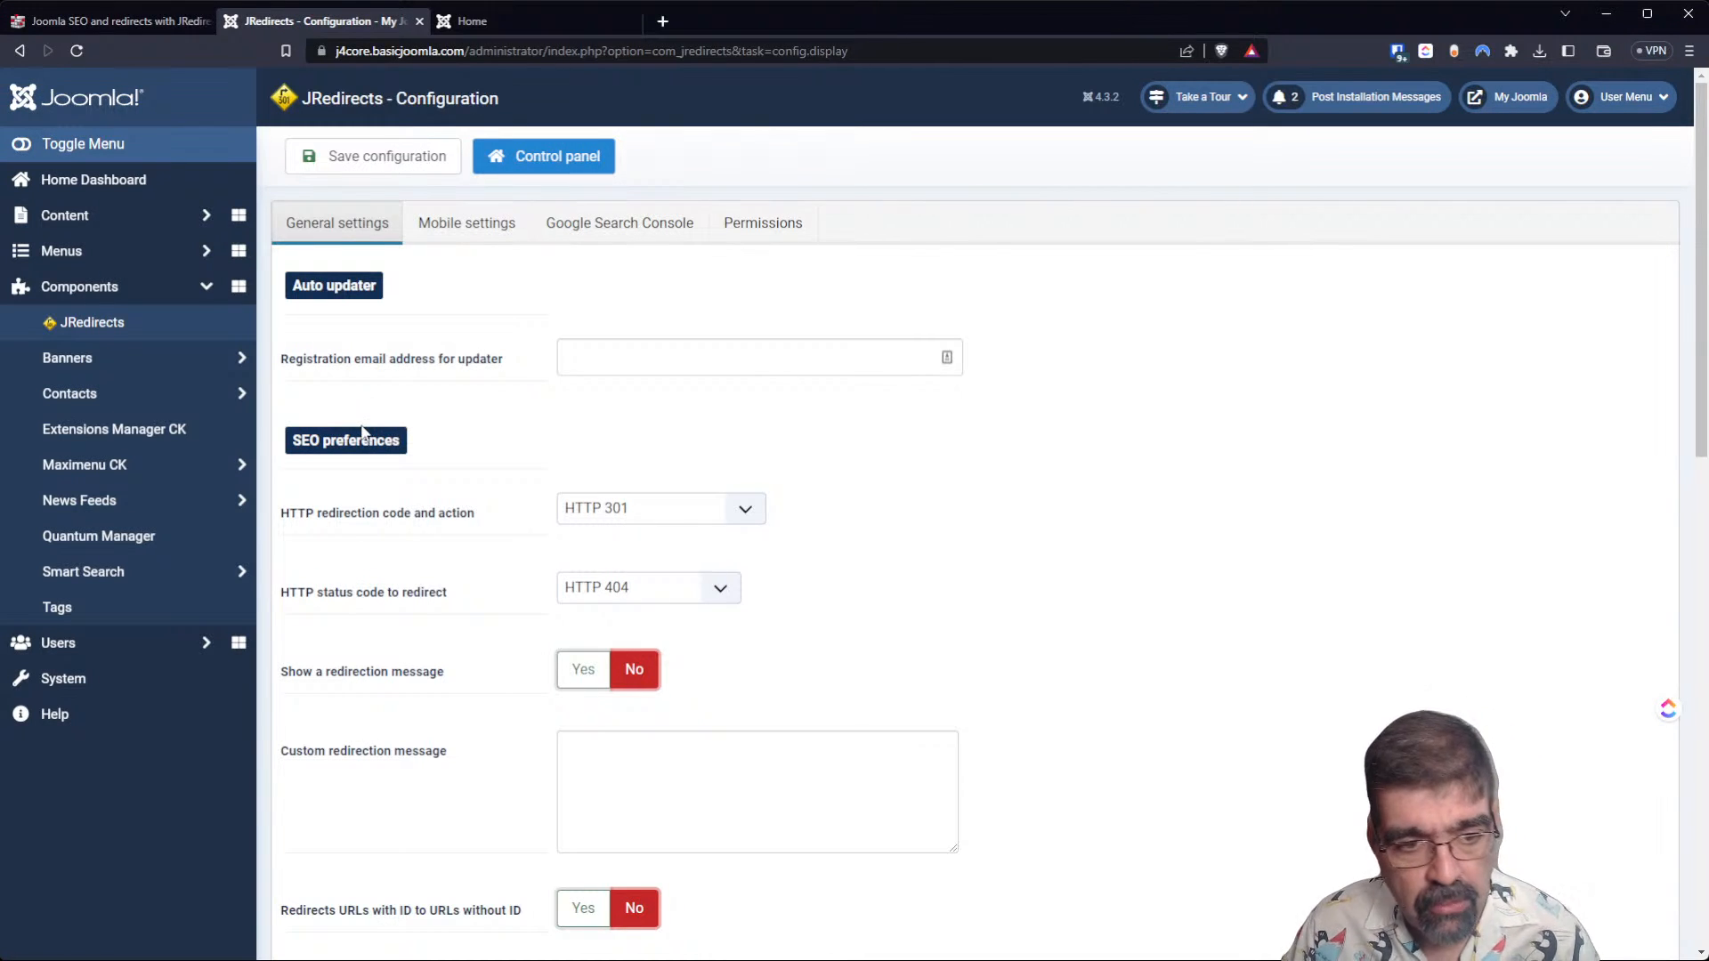
pyautogui.moveTo(389, 511)
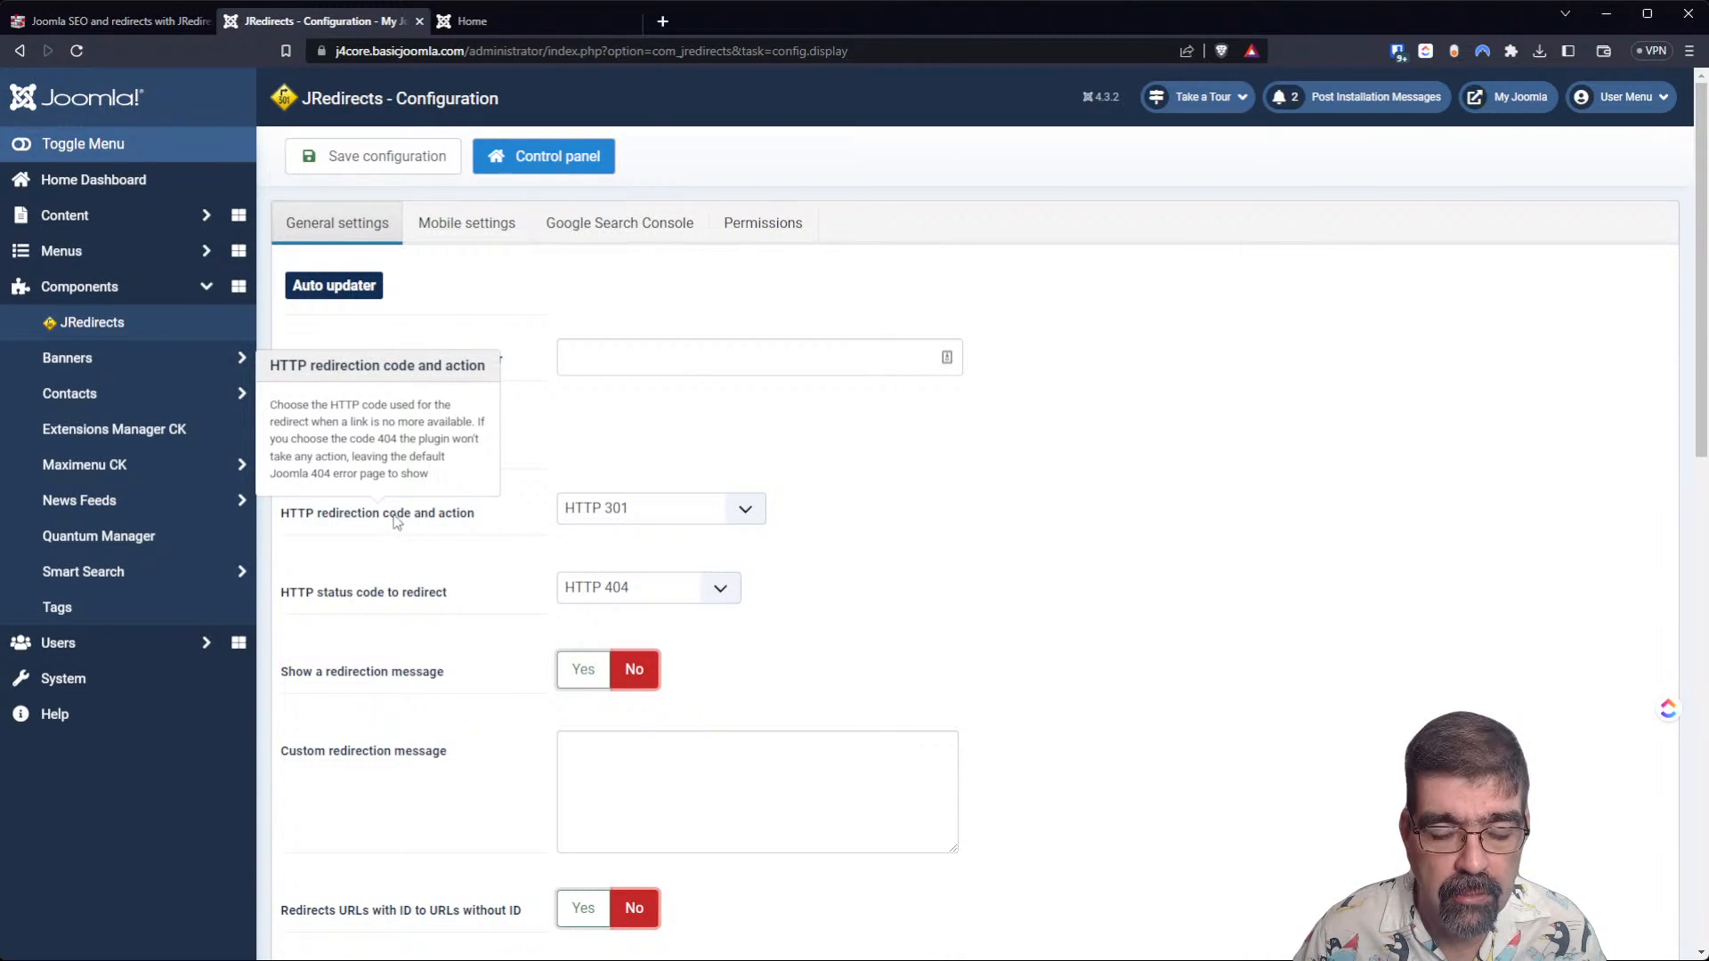
pyautogui.click(762, 516)
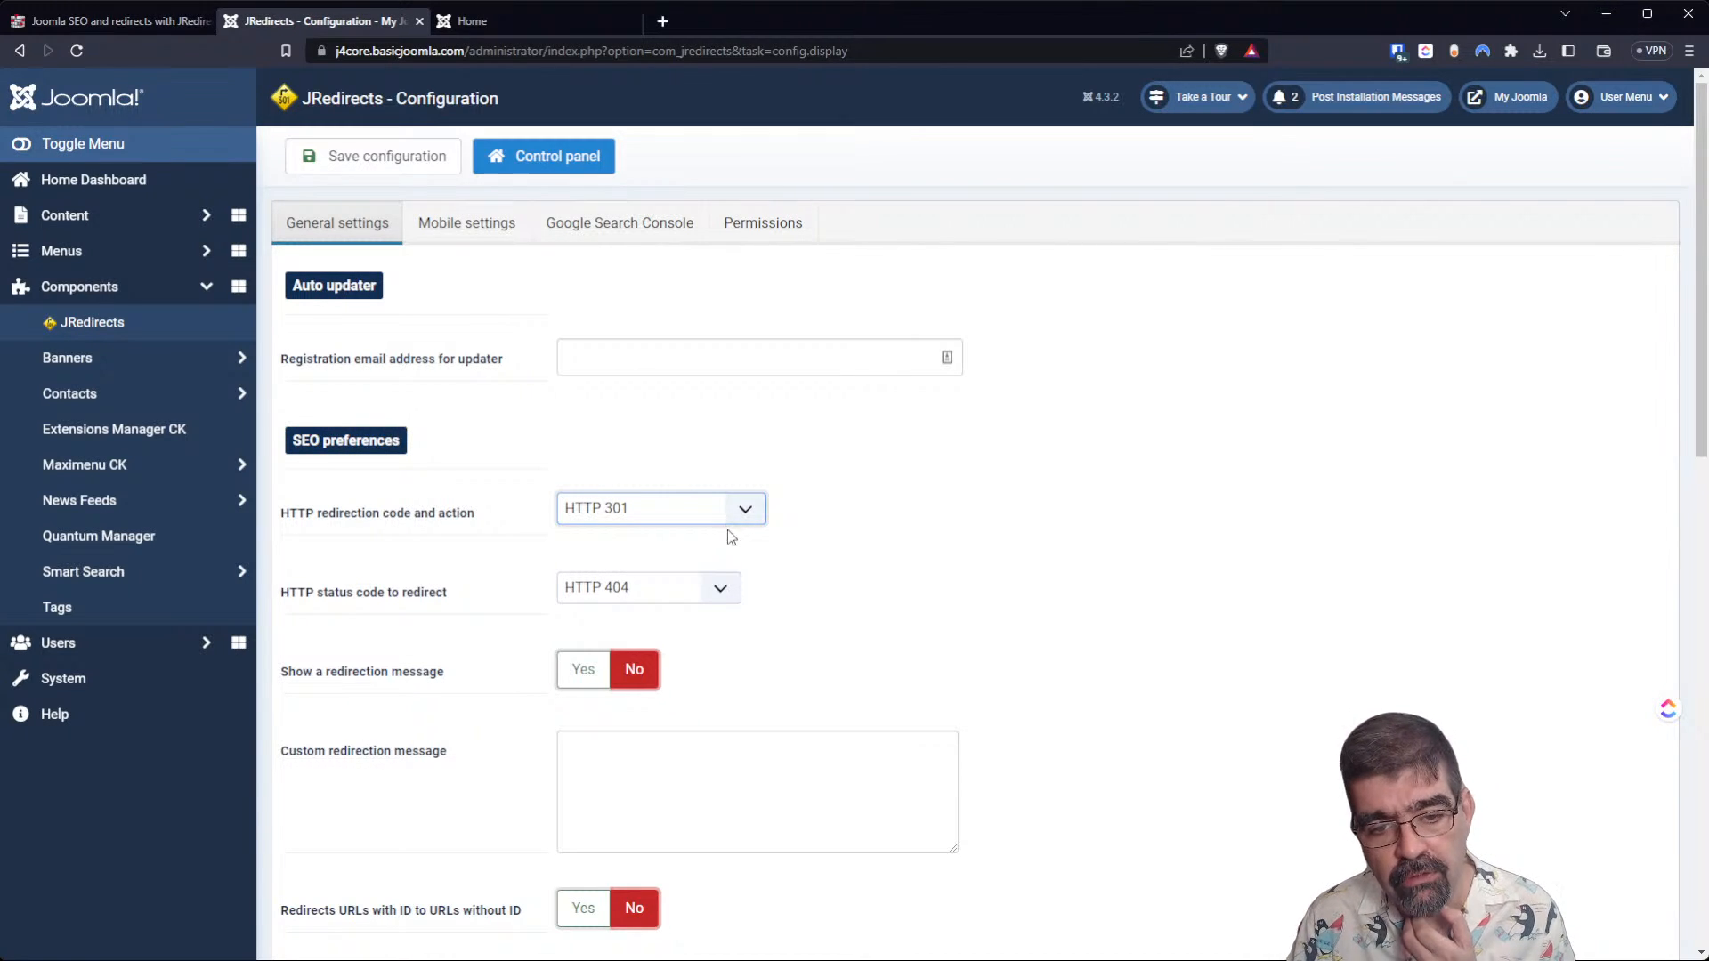
pyautogui.click(1028, 530)
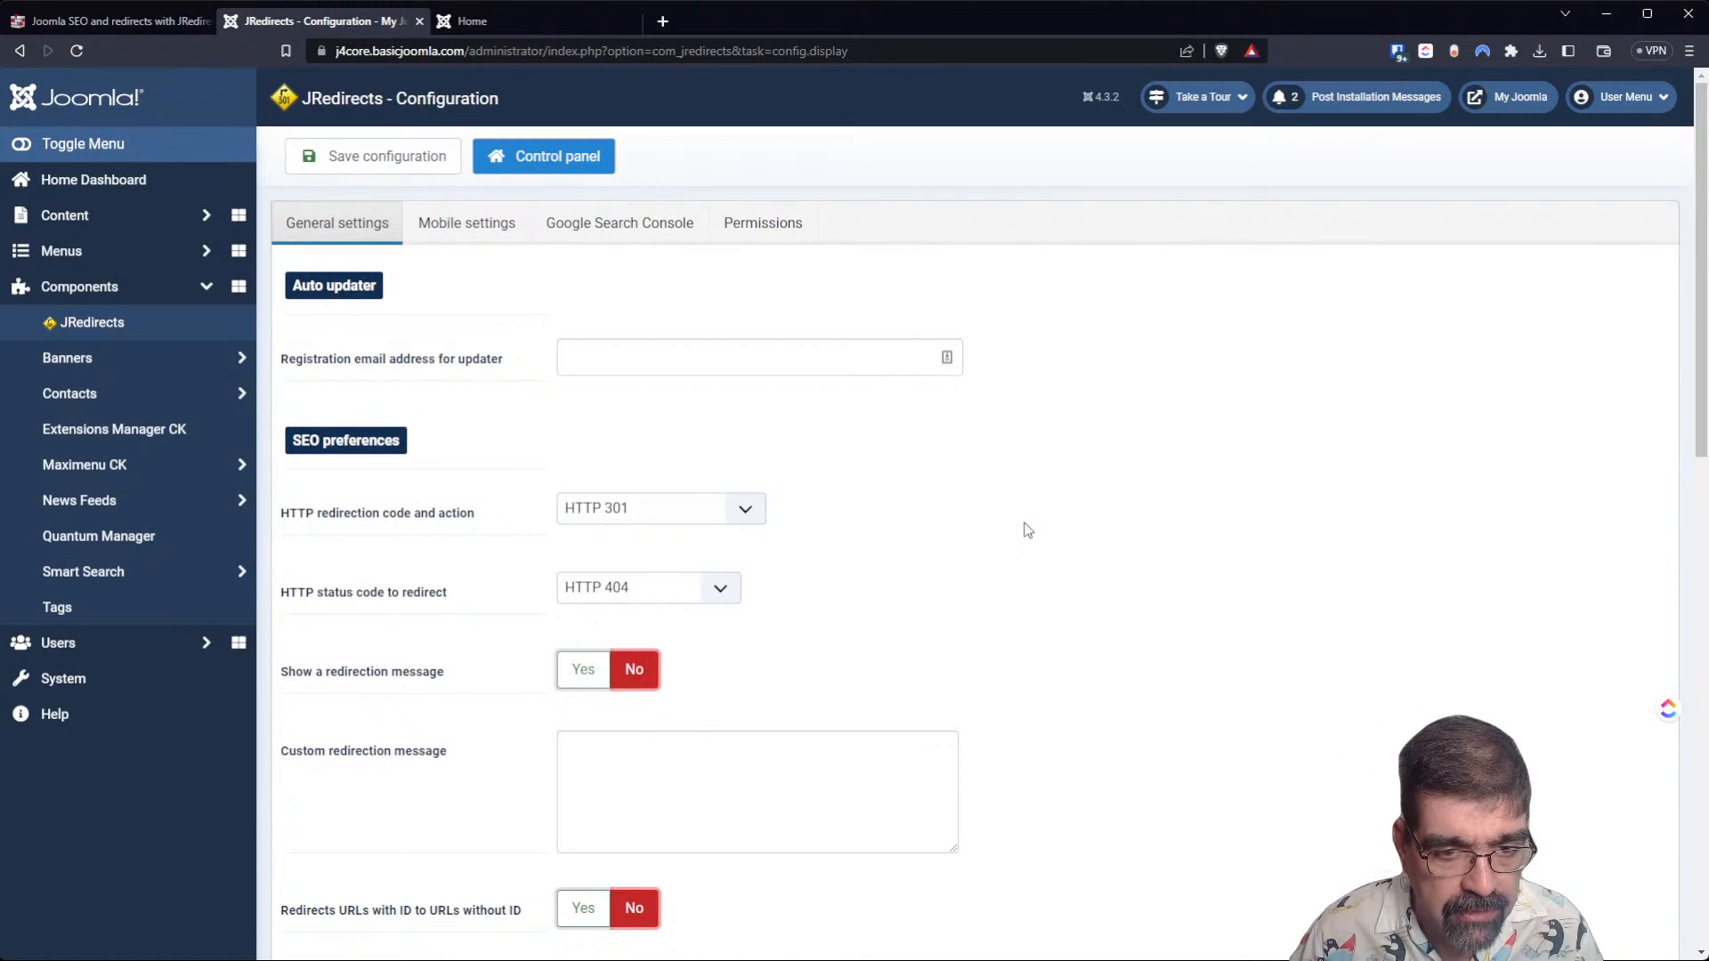
# Try HTTP 404 and 500 as the HTTP status code to redirect, and restore it to HTTP 404.
pyautogui.moveTo(325, 603)
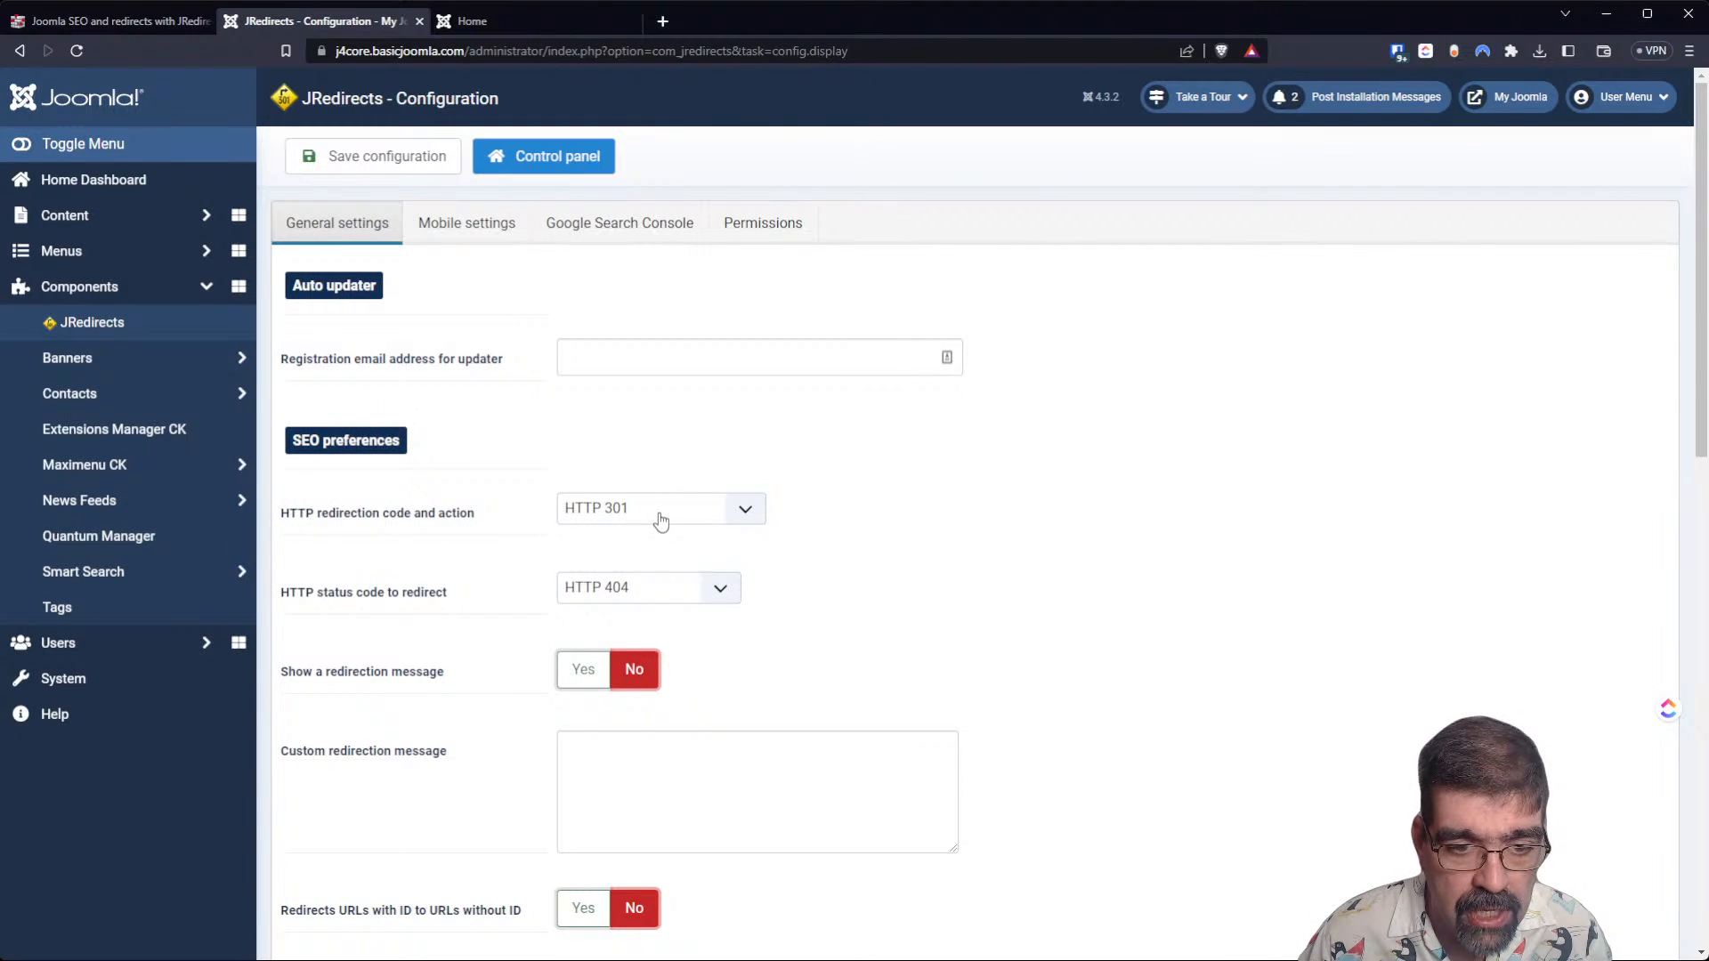
pyautogui.click(721, 592)
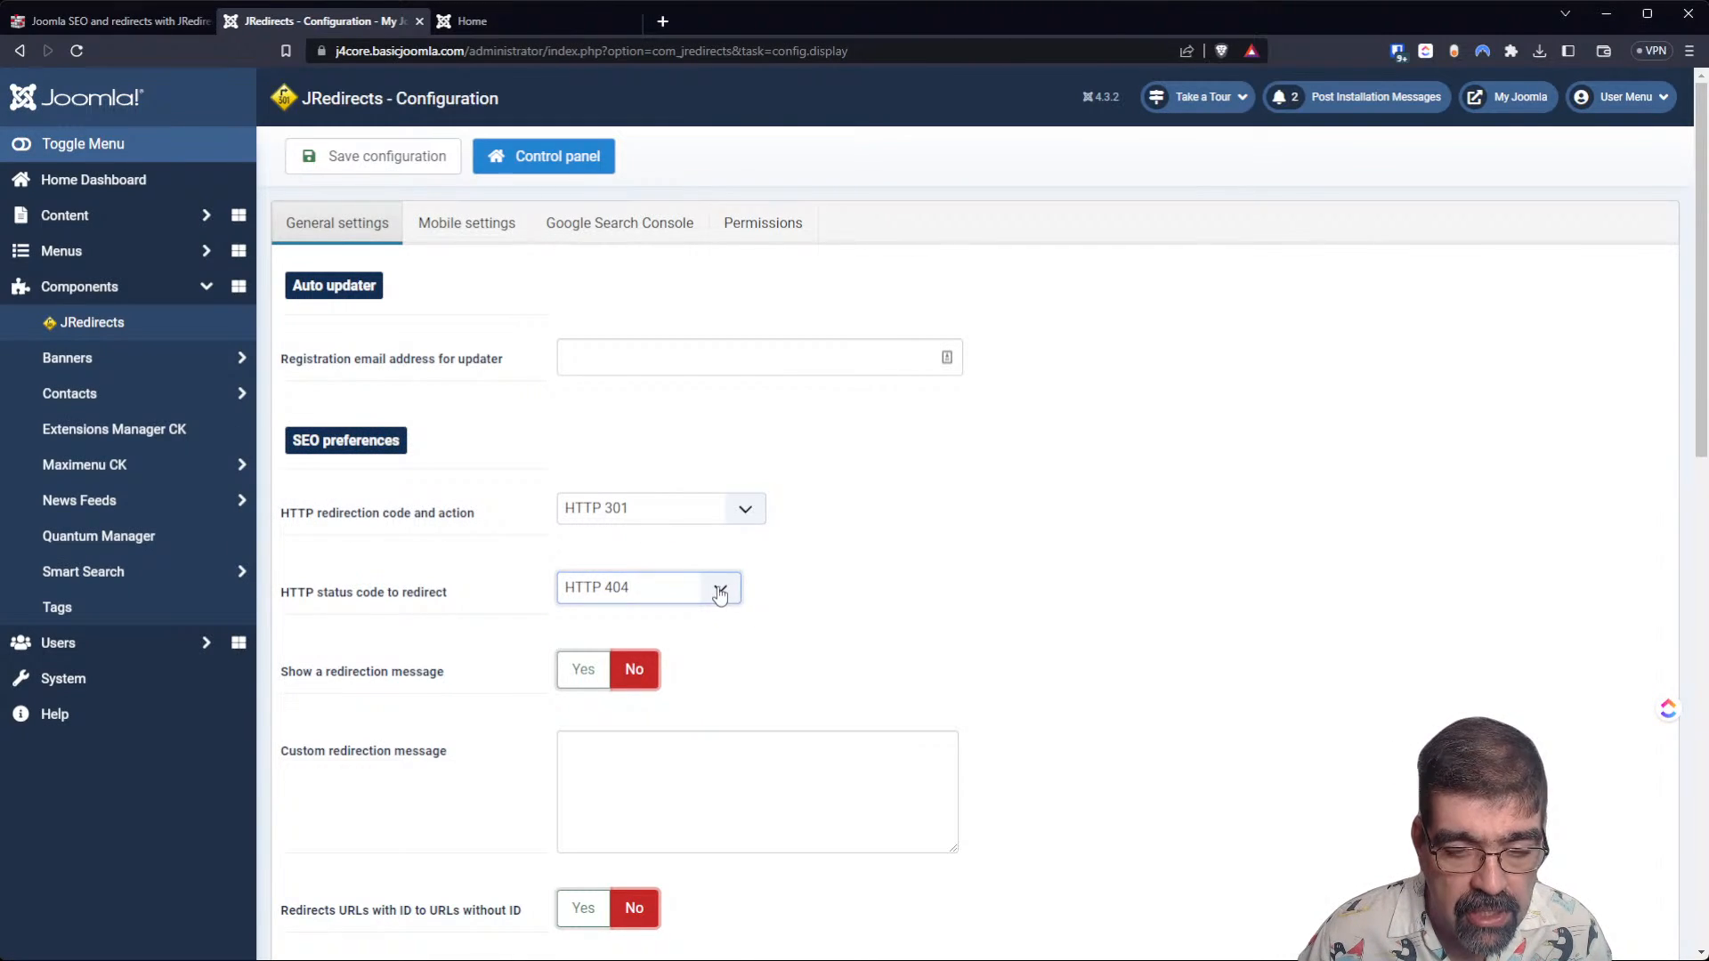
pyautogui.click(718, 630)
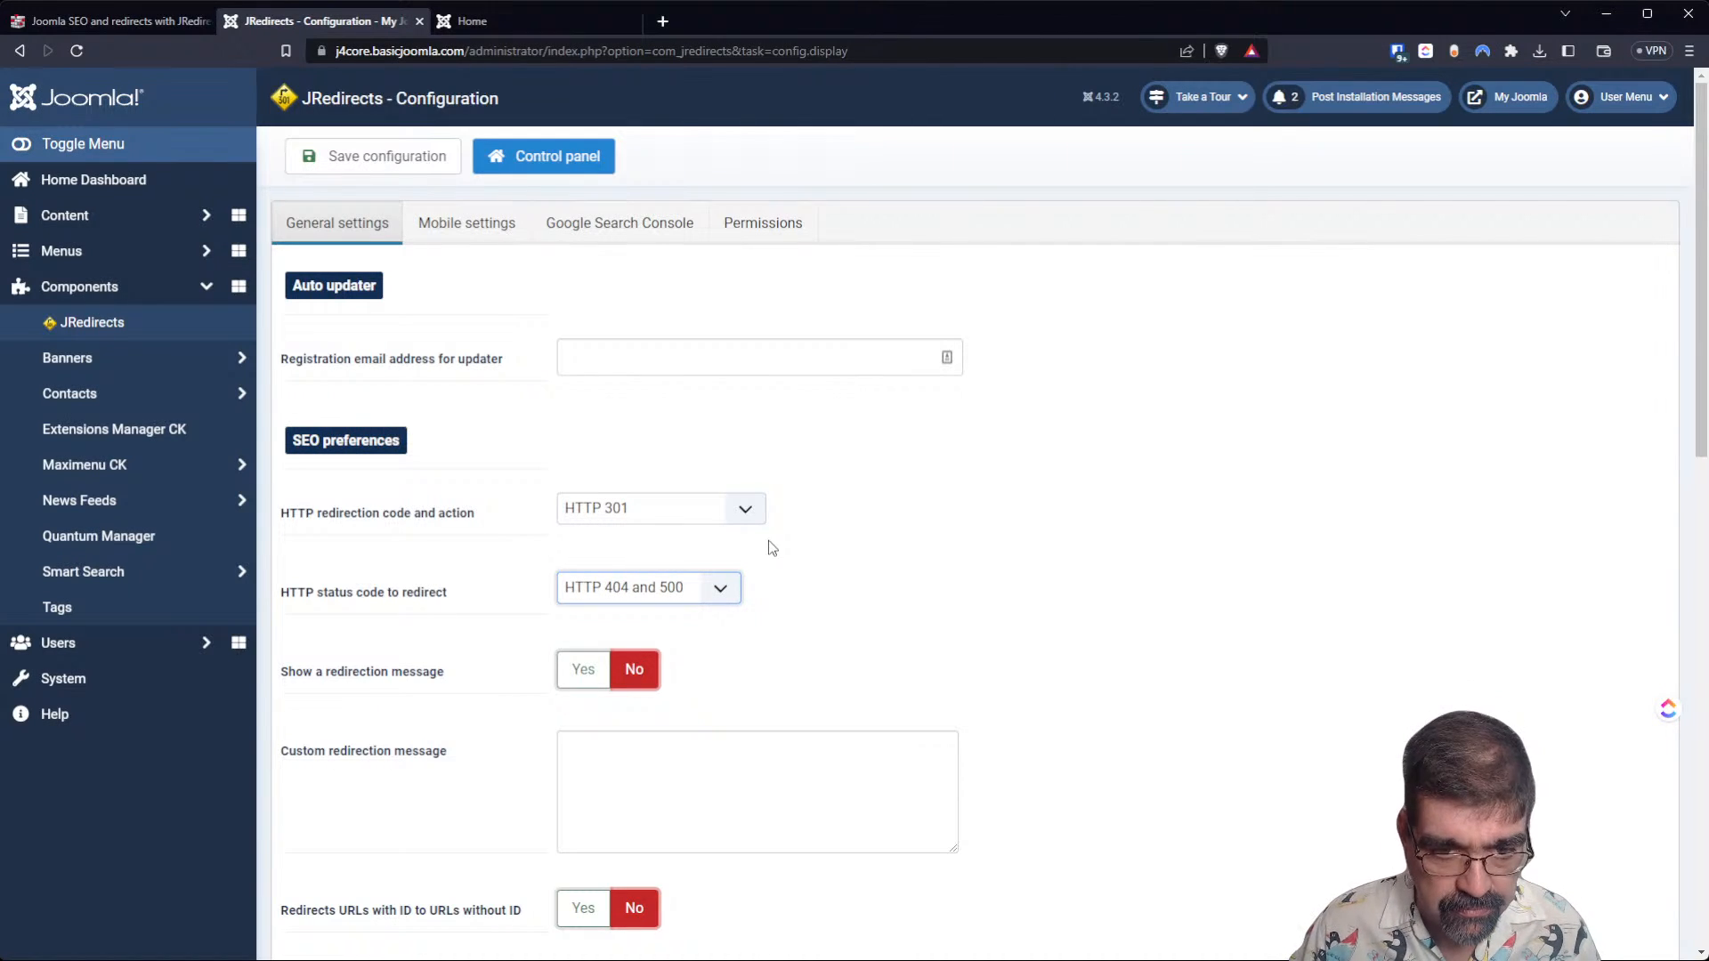
pyautogui.click(708, 614)
# Try enabling the redirection message in the SEO preferences, and set it back to No.
pyautogui.scroll(-3, 1057, 566)
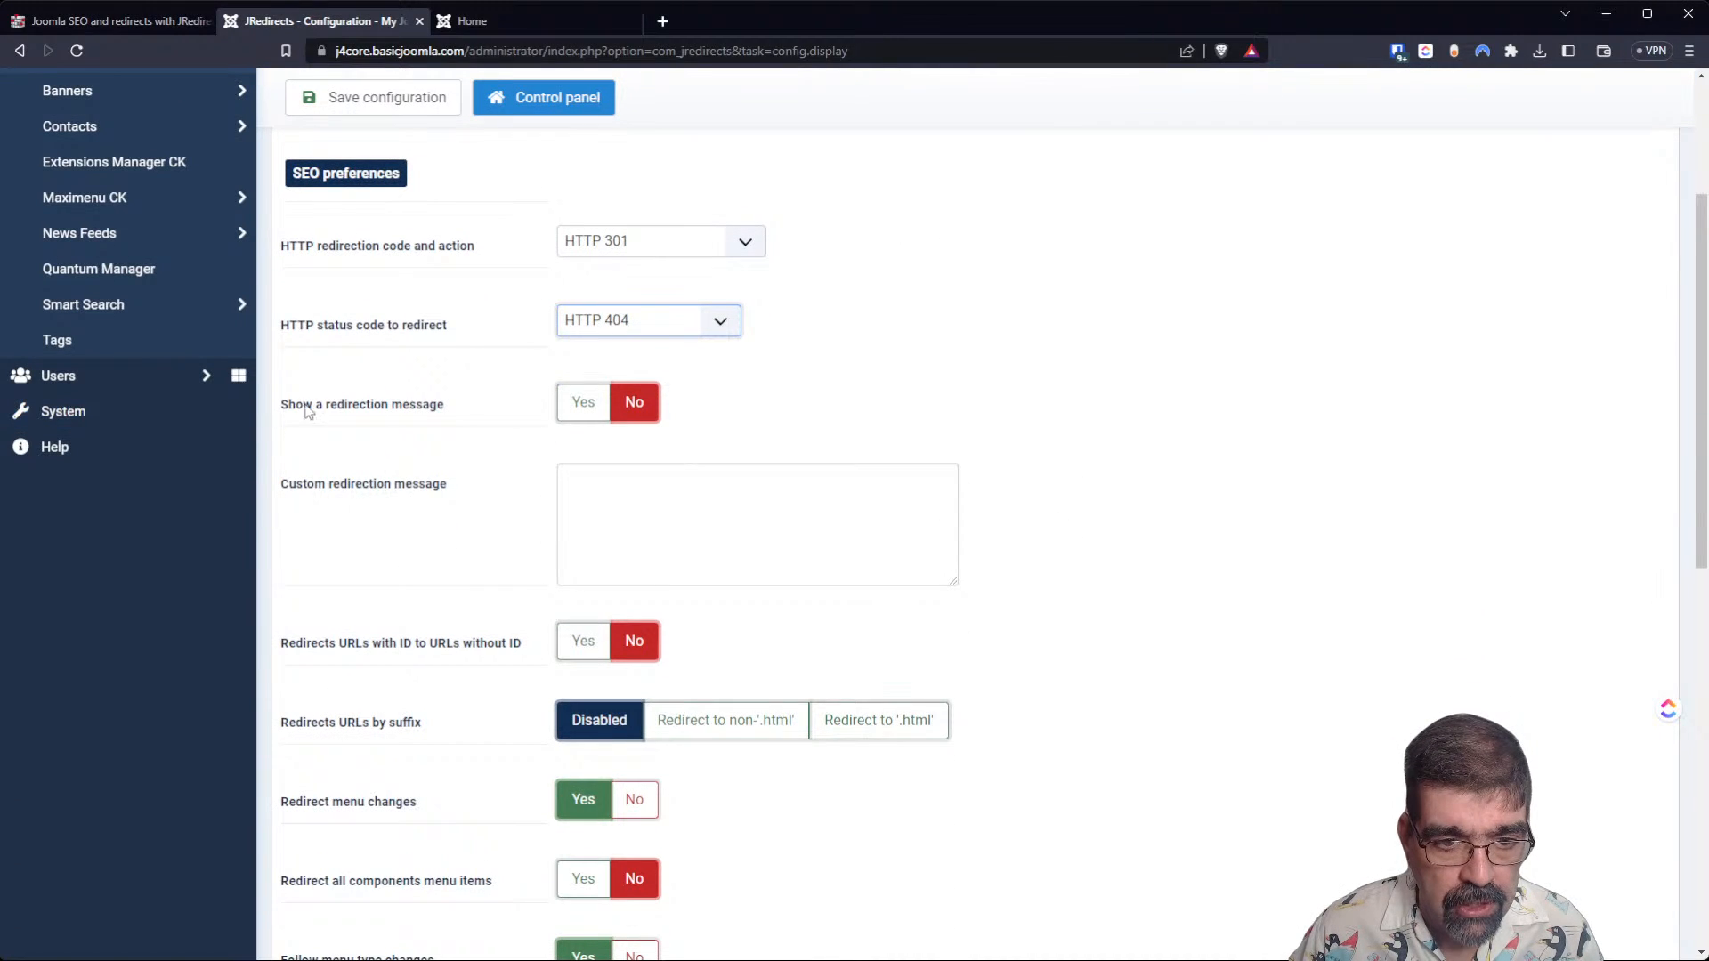
pyautogui.click(586, 404)
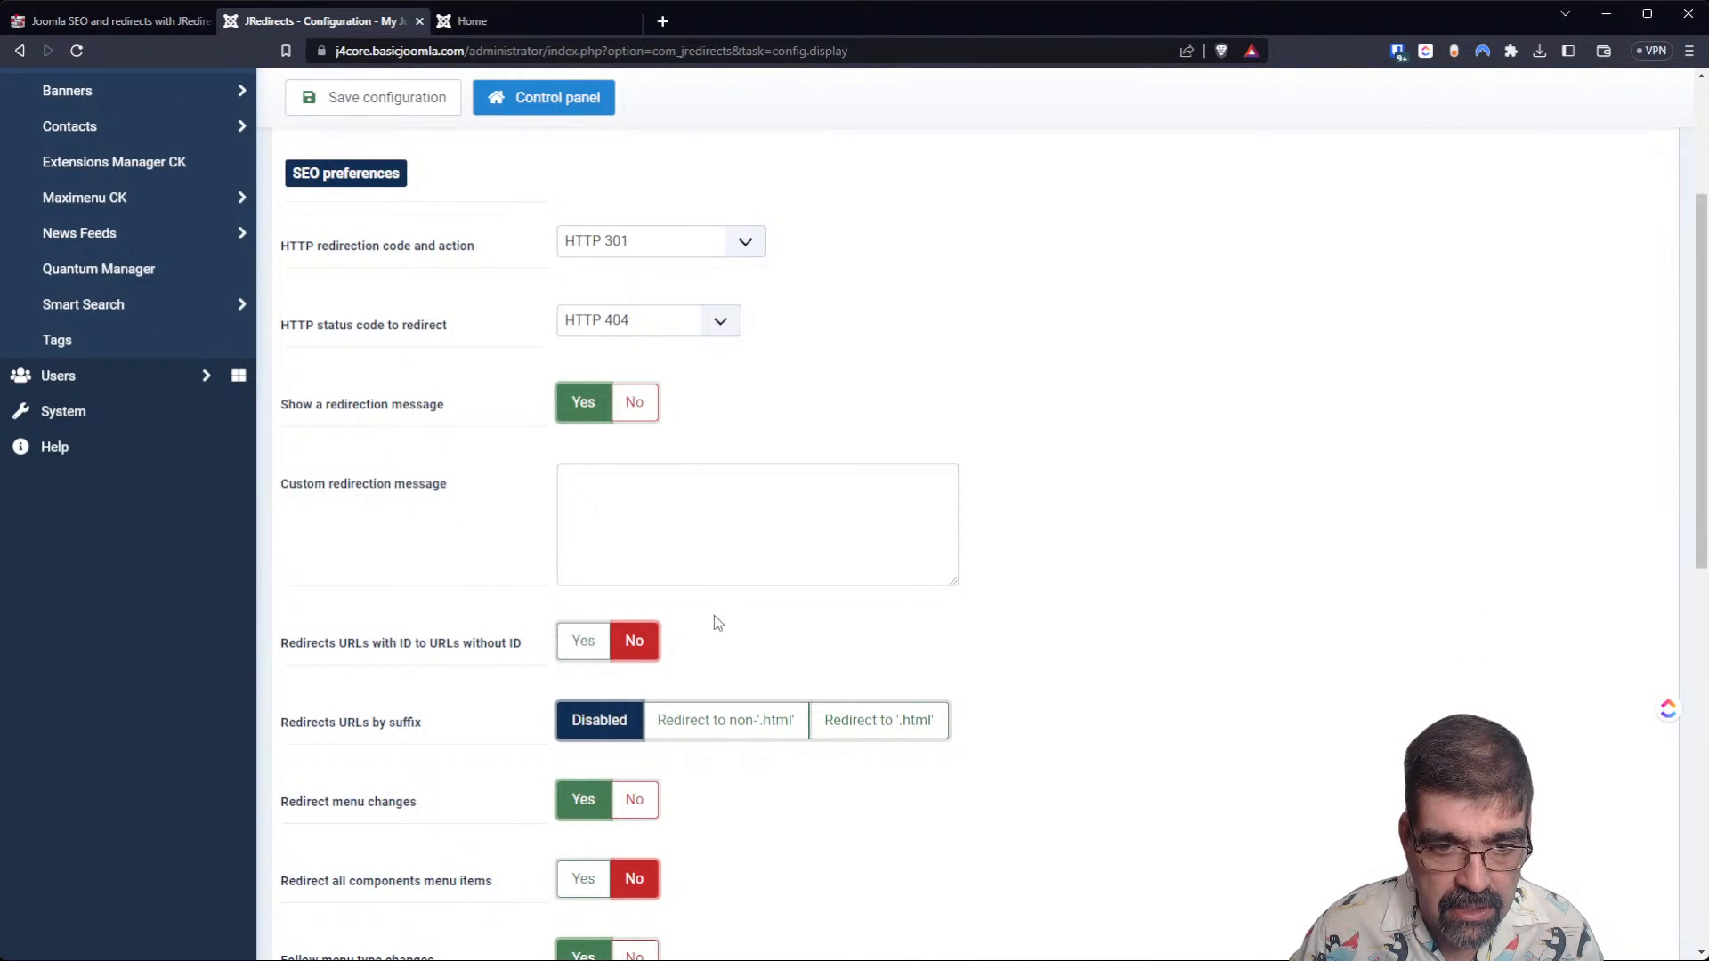
pyautogui.click(649, 404)
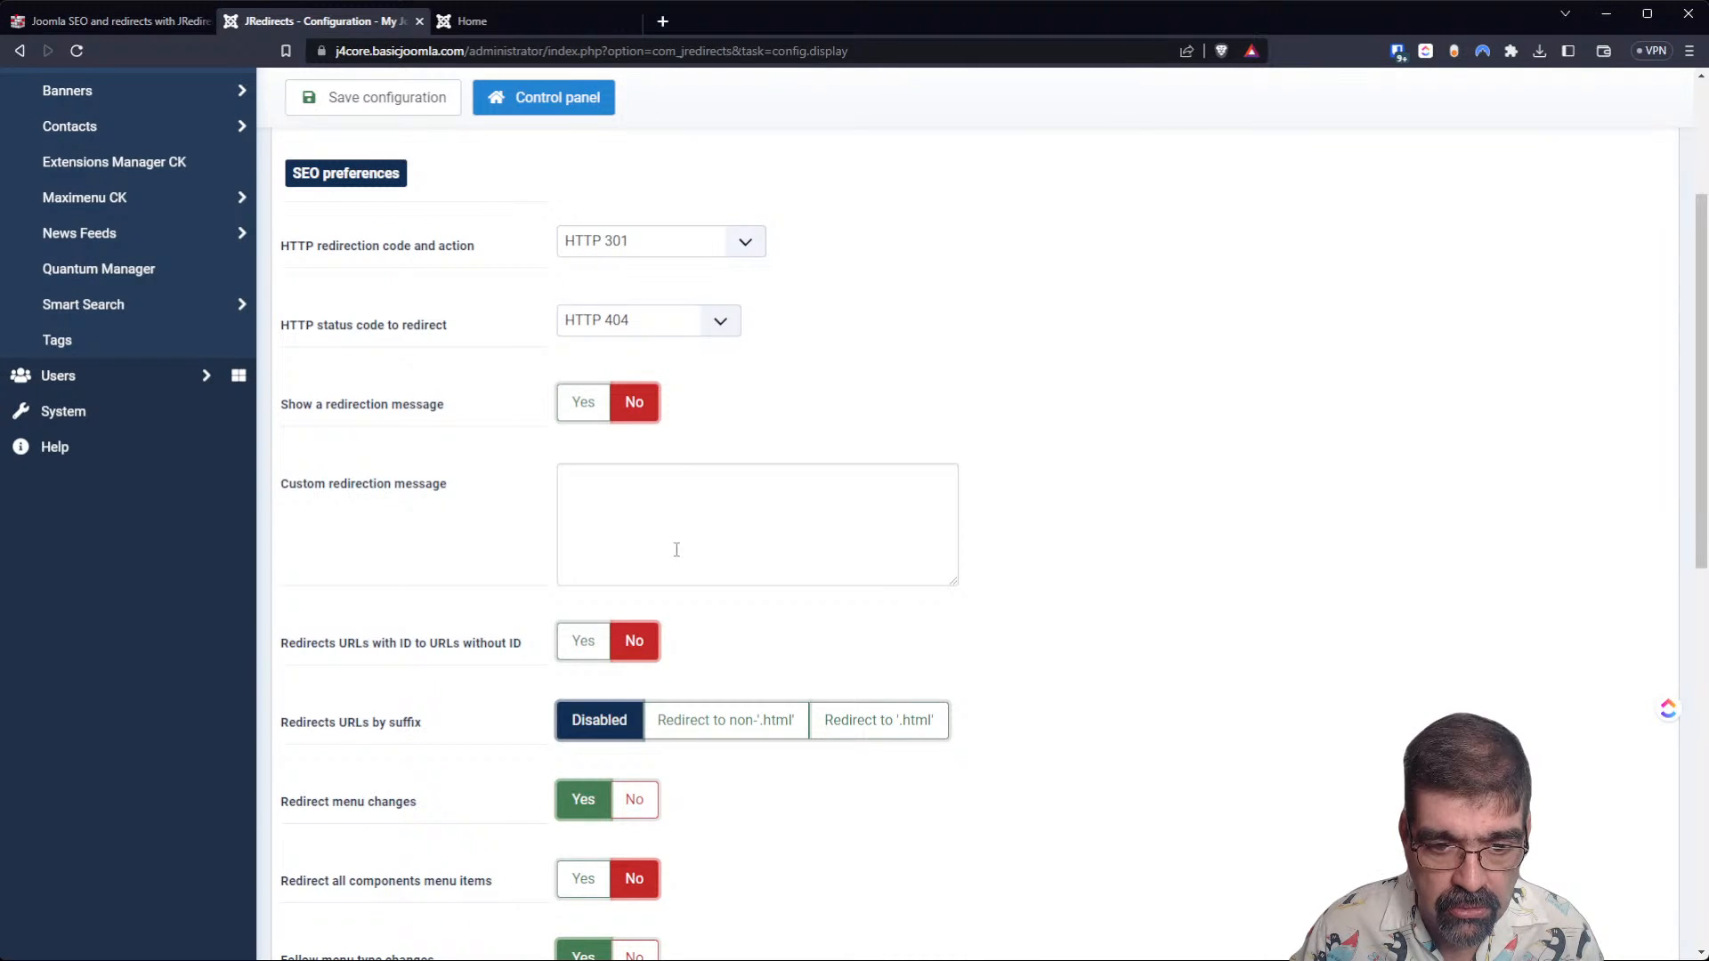
# Examine the remaining SEO preferences, including the status code choices and the redirect of URLs with ID to URLs without ID.
pyautogui.scroll(-2, 412, 512)
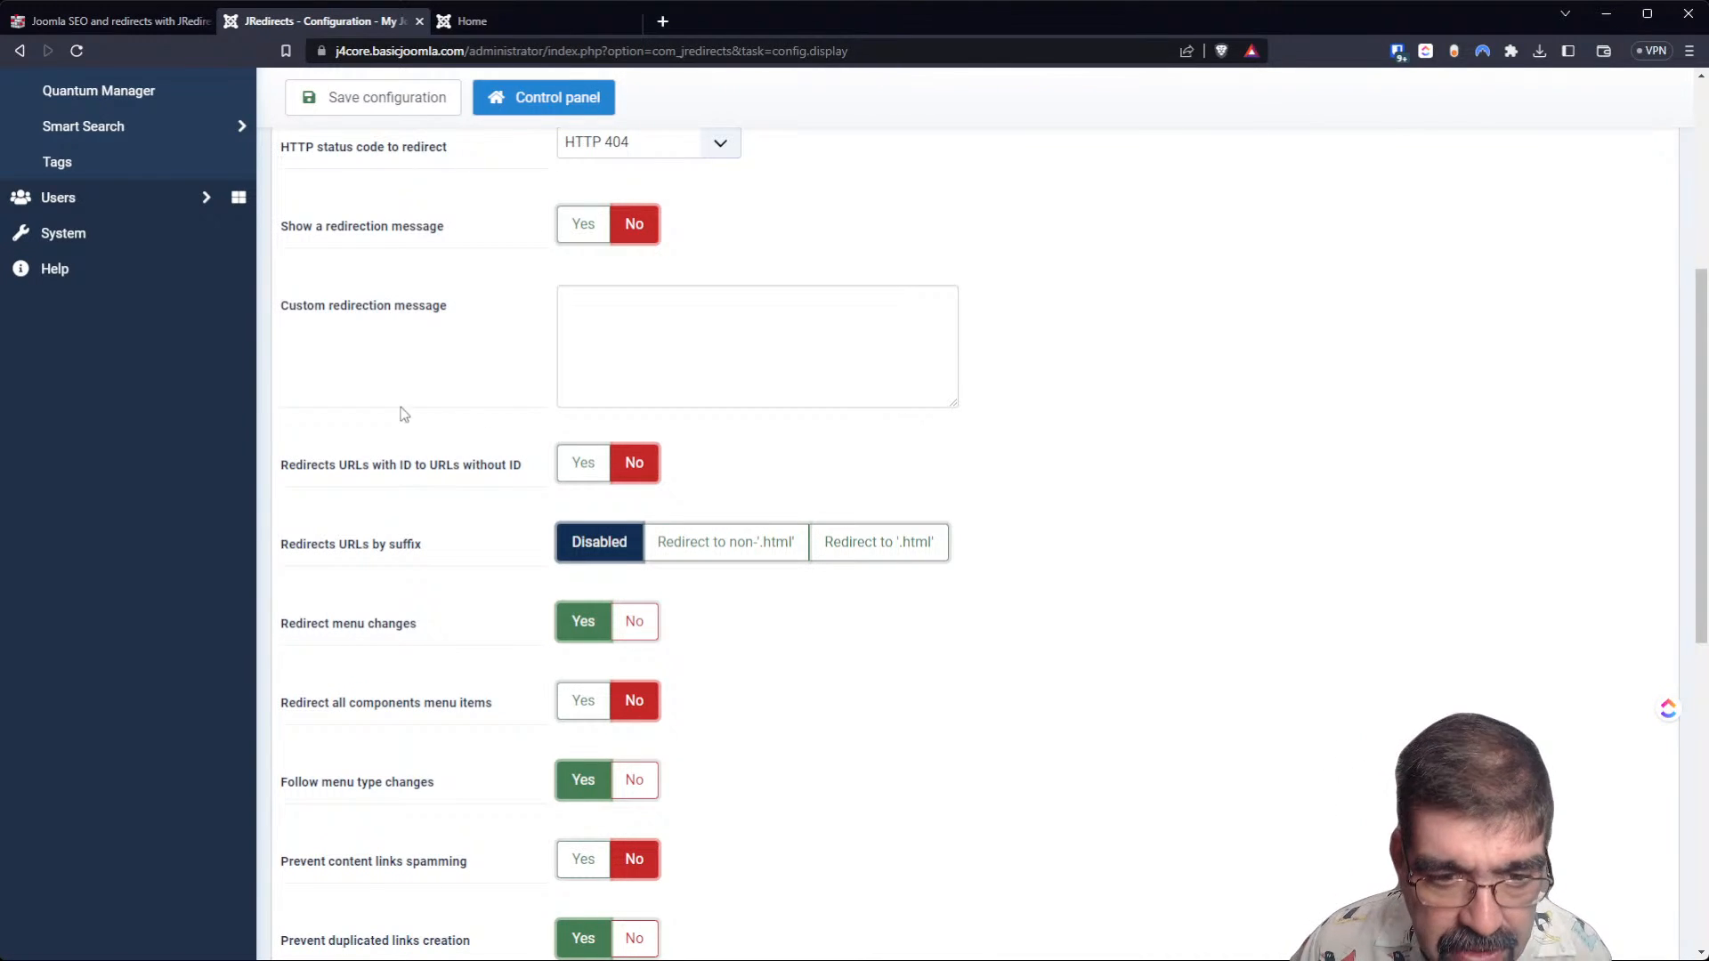
pyautogui.scroll(2, 415, 427)
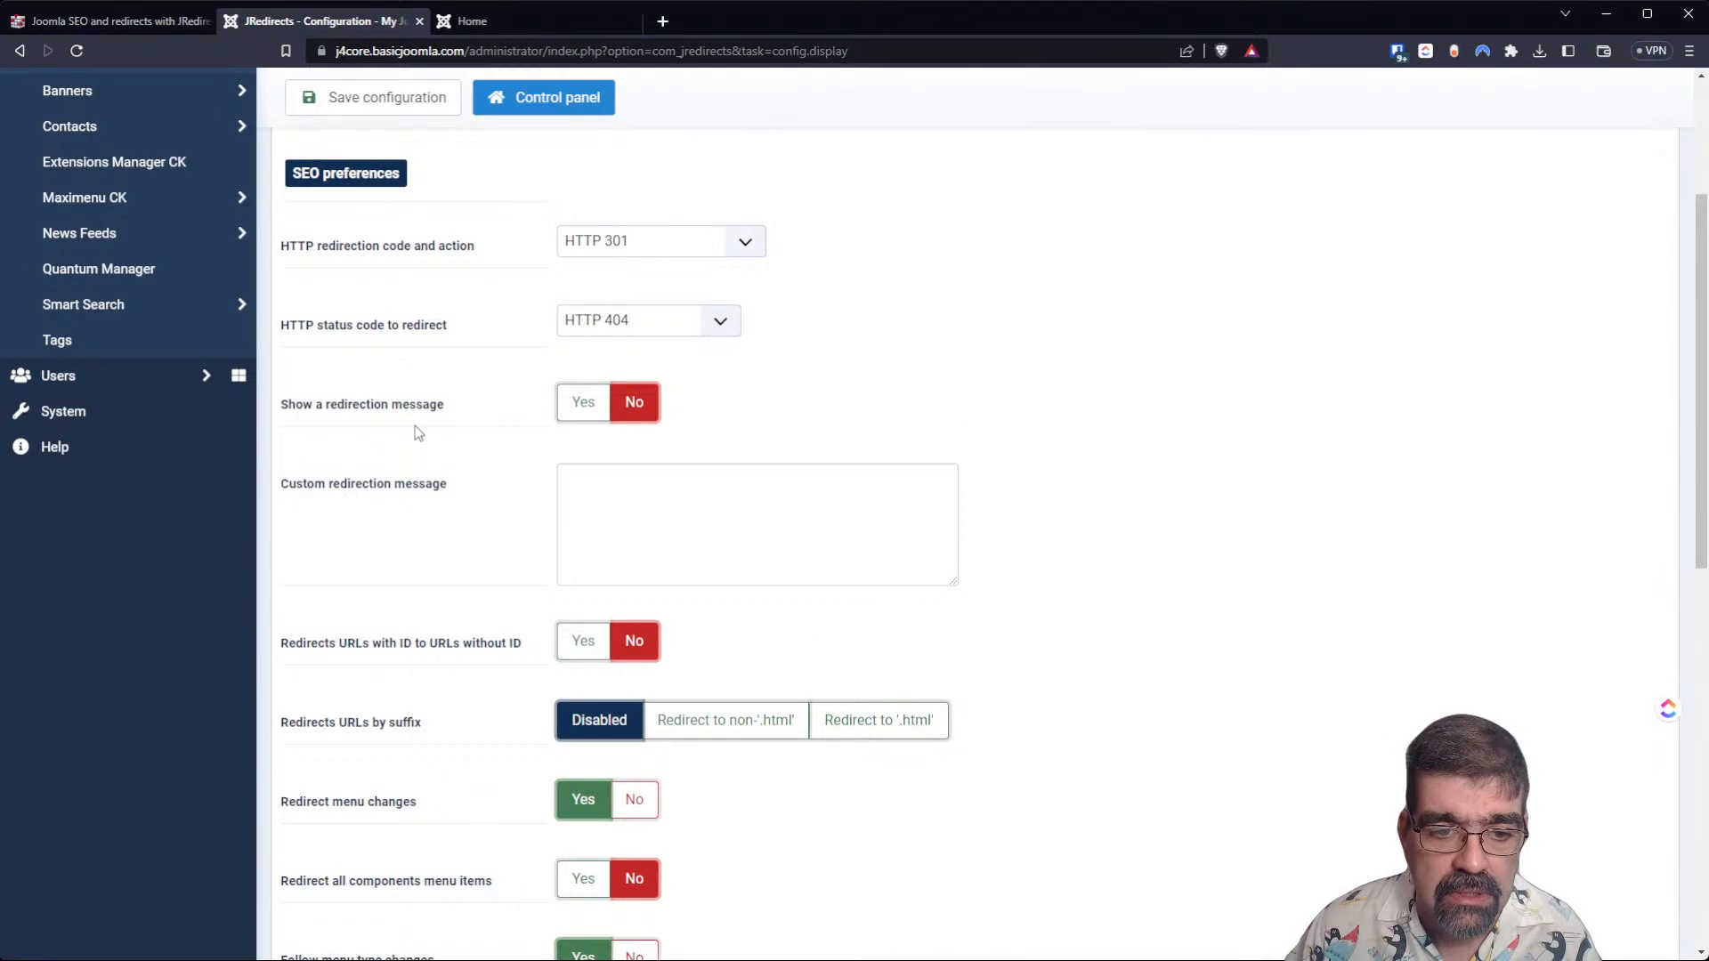
pyautogui.moveTo(402, 661)
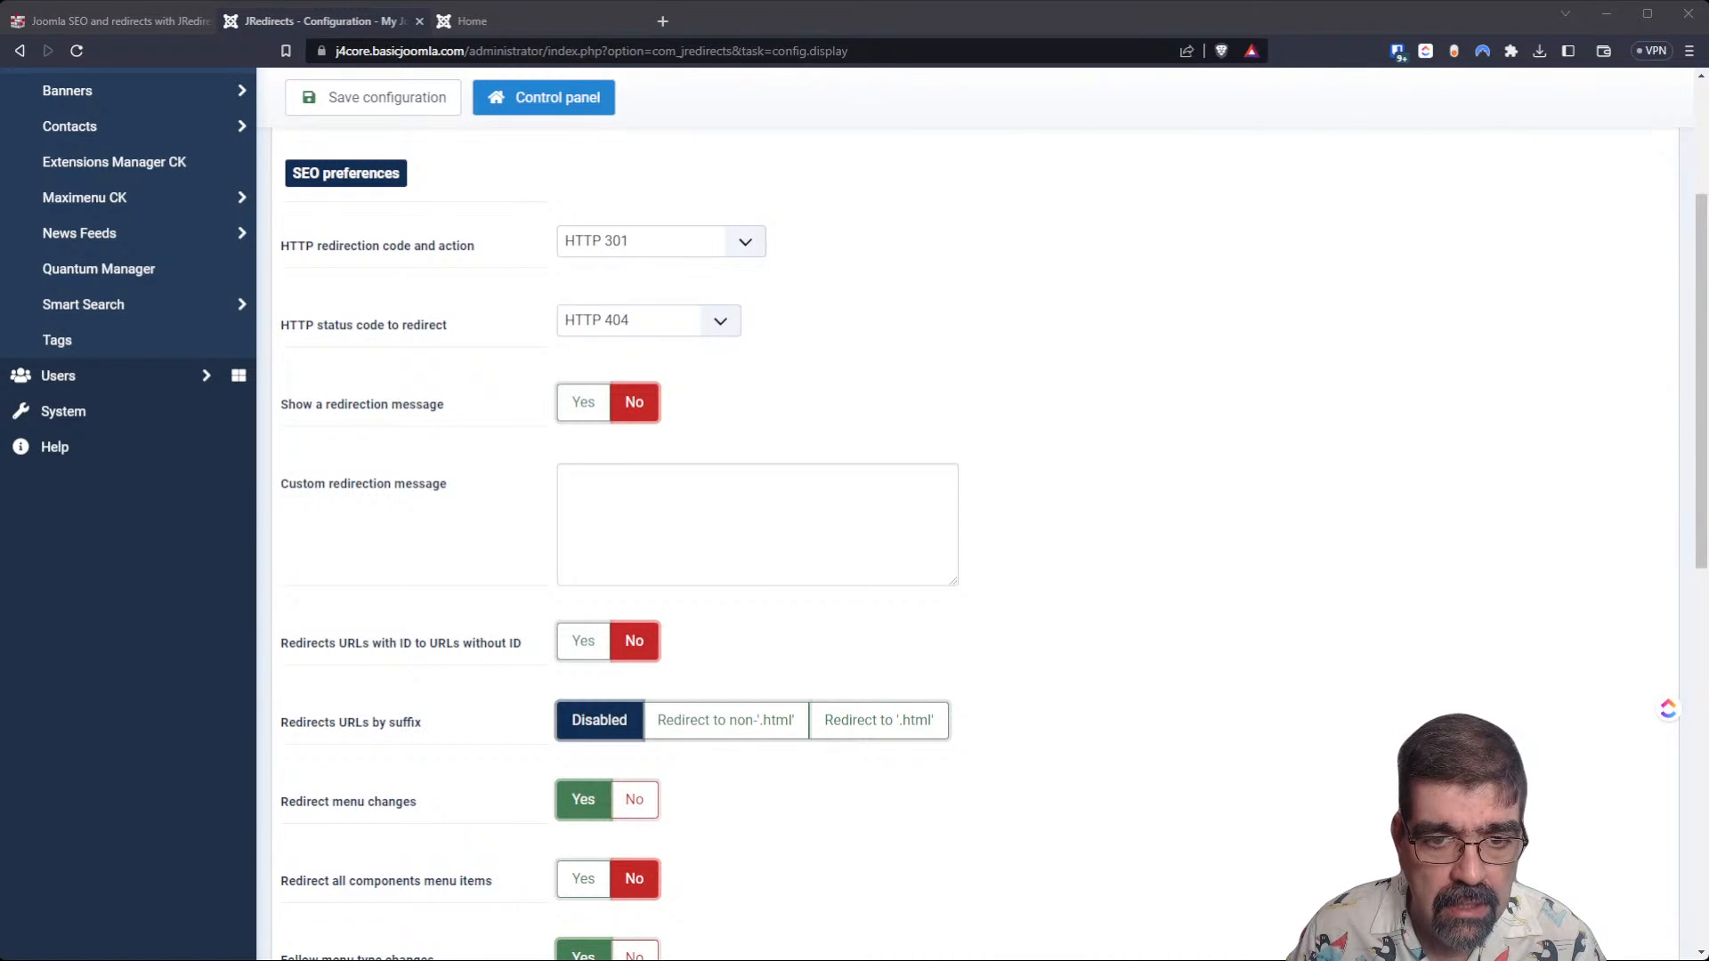
pyautogui.click(713, 323)
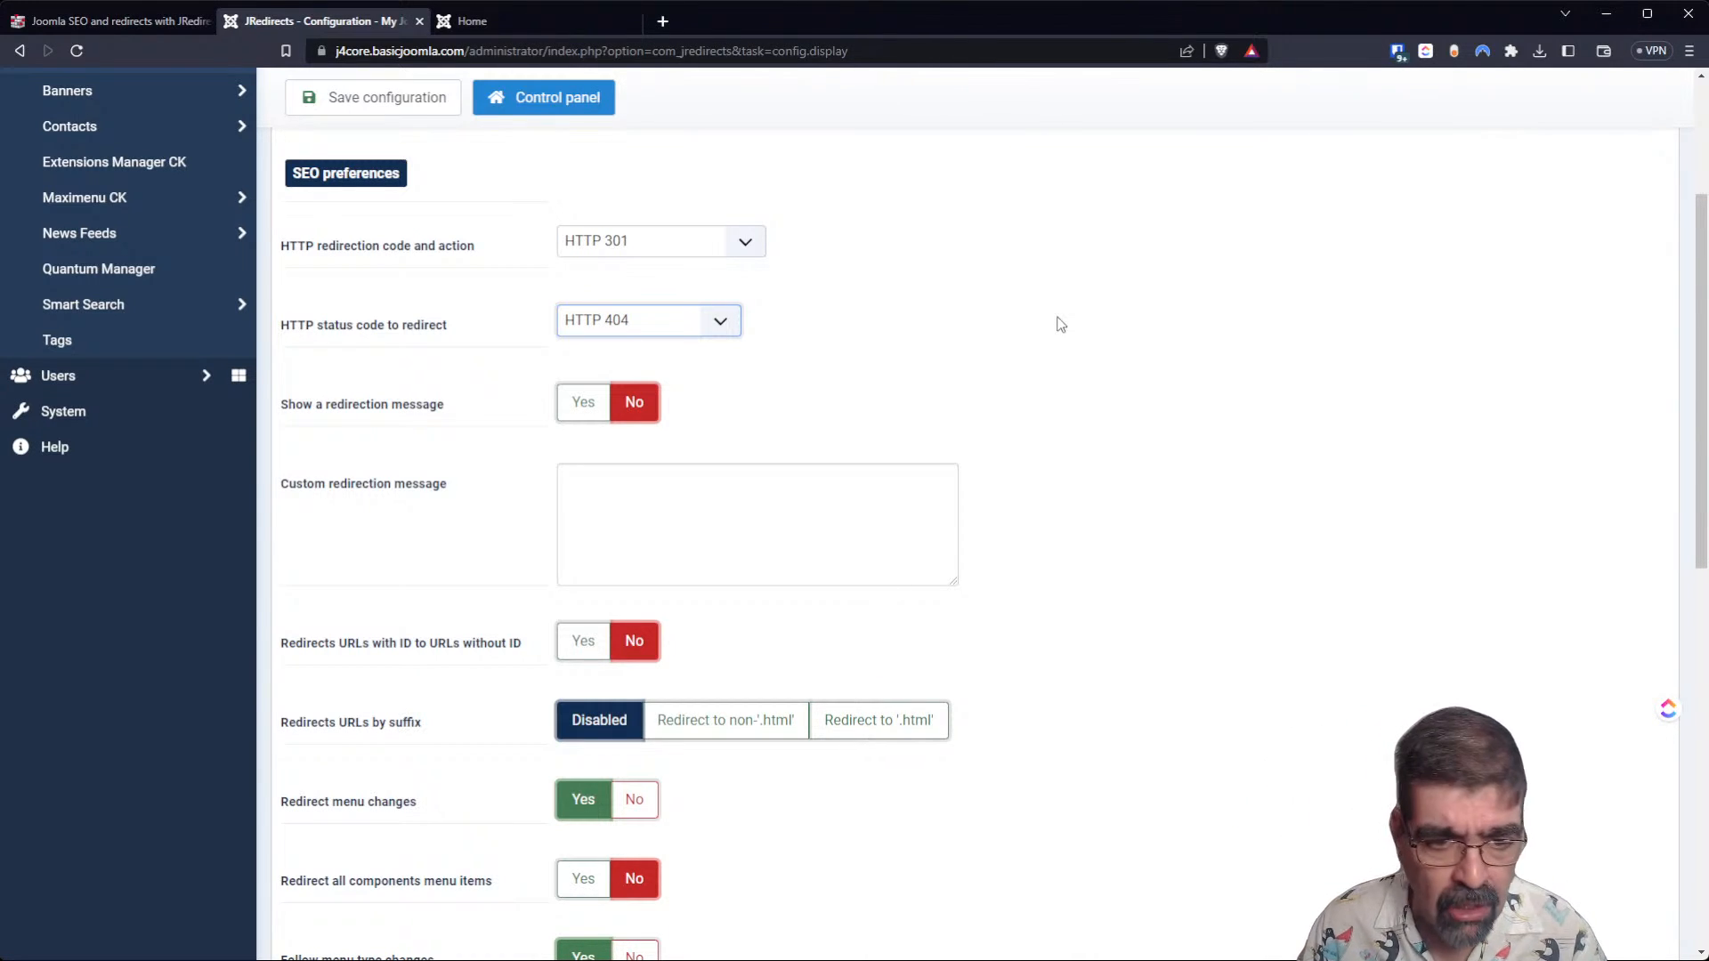
pyautogui.scroll(-2, 1018, 307)
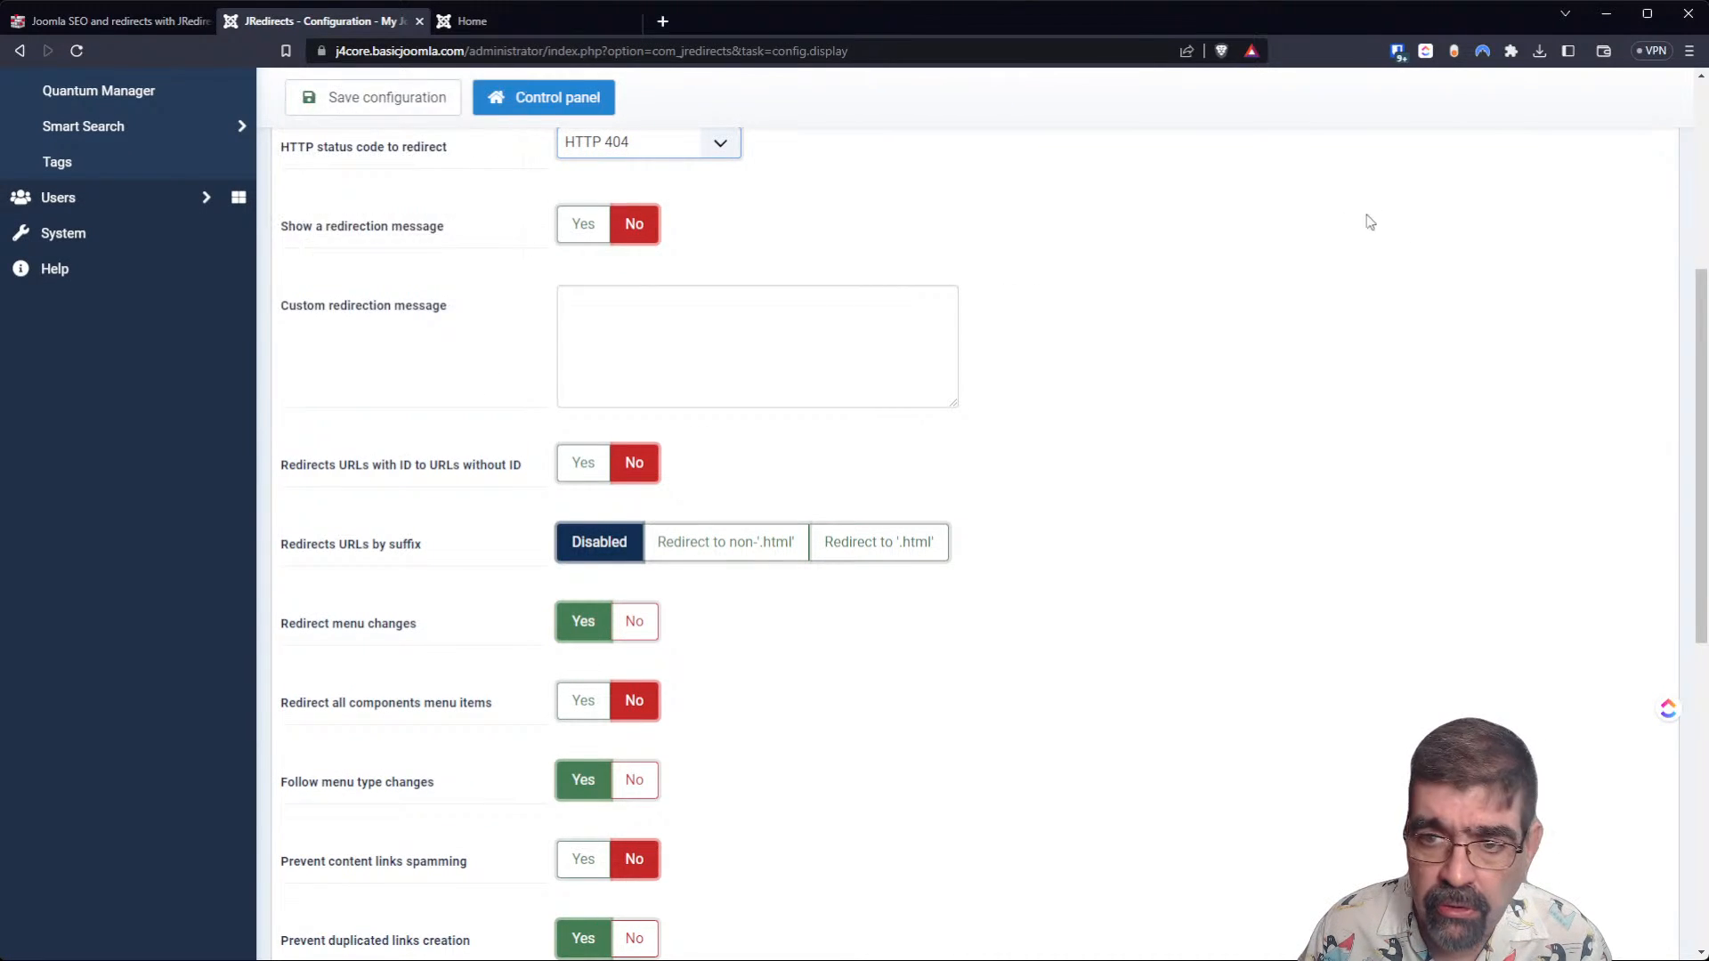
pyautogui.scroll(5, 1406, 229)
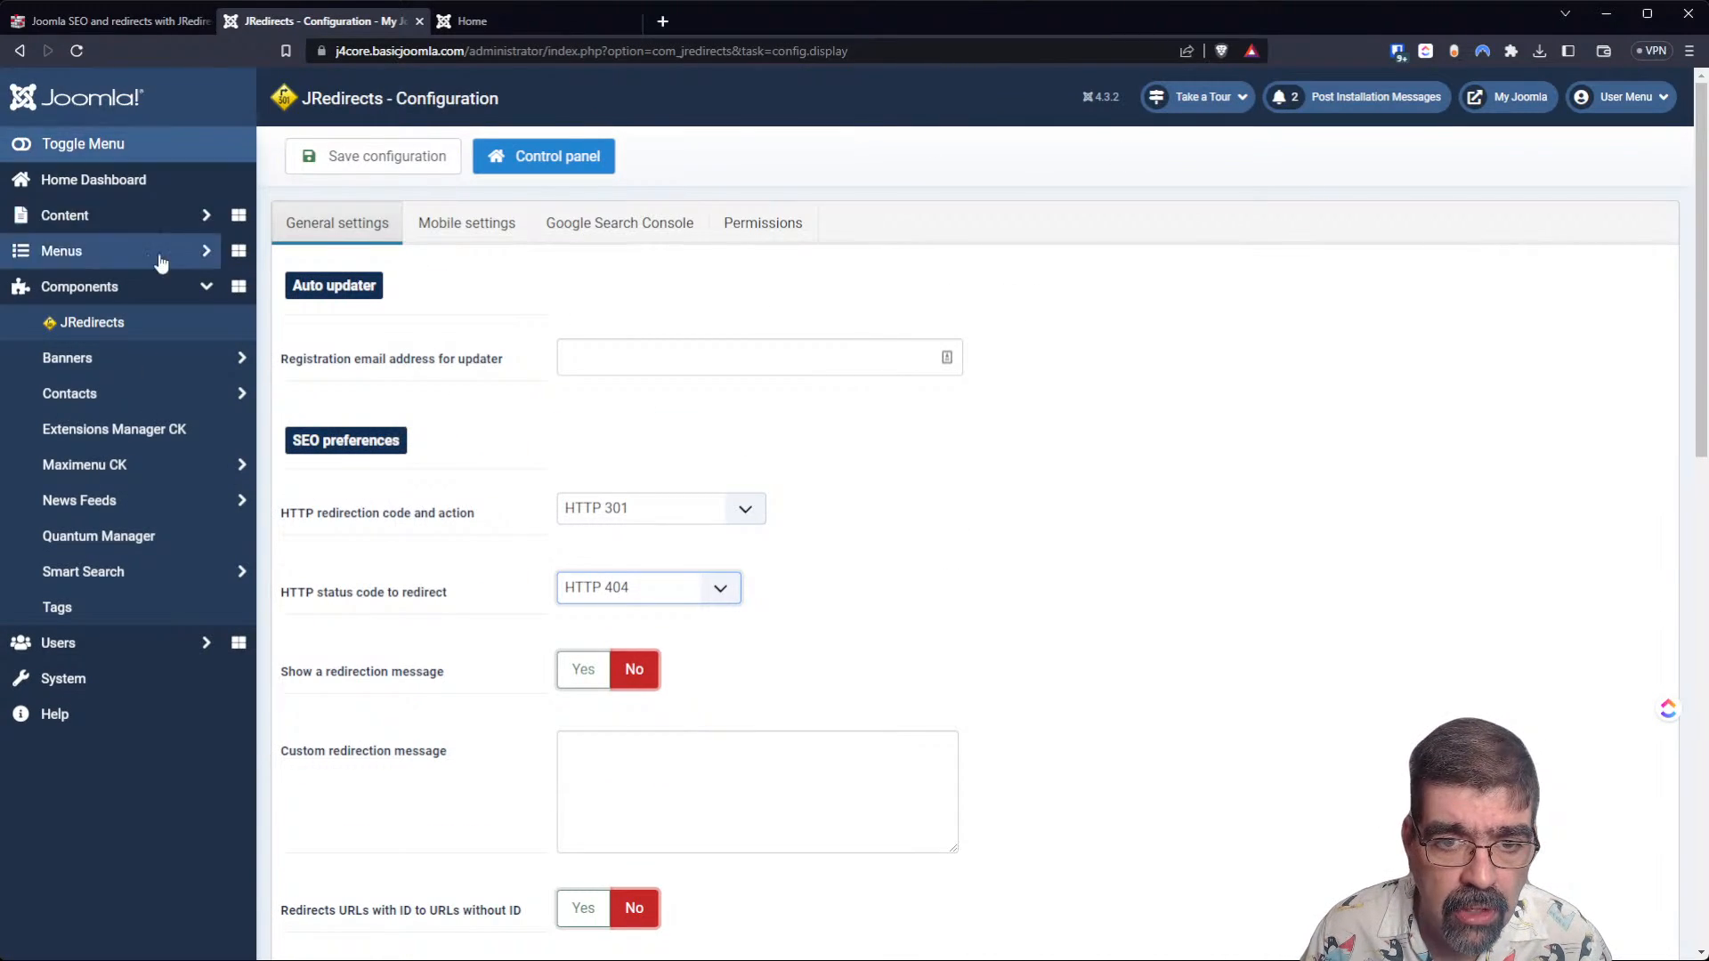
pyautogui.scroll(-5, 455, 392)
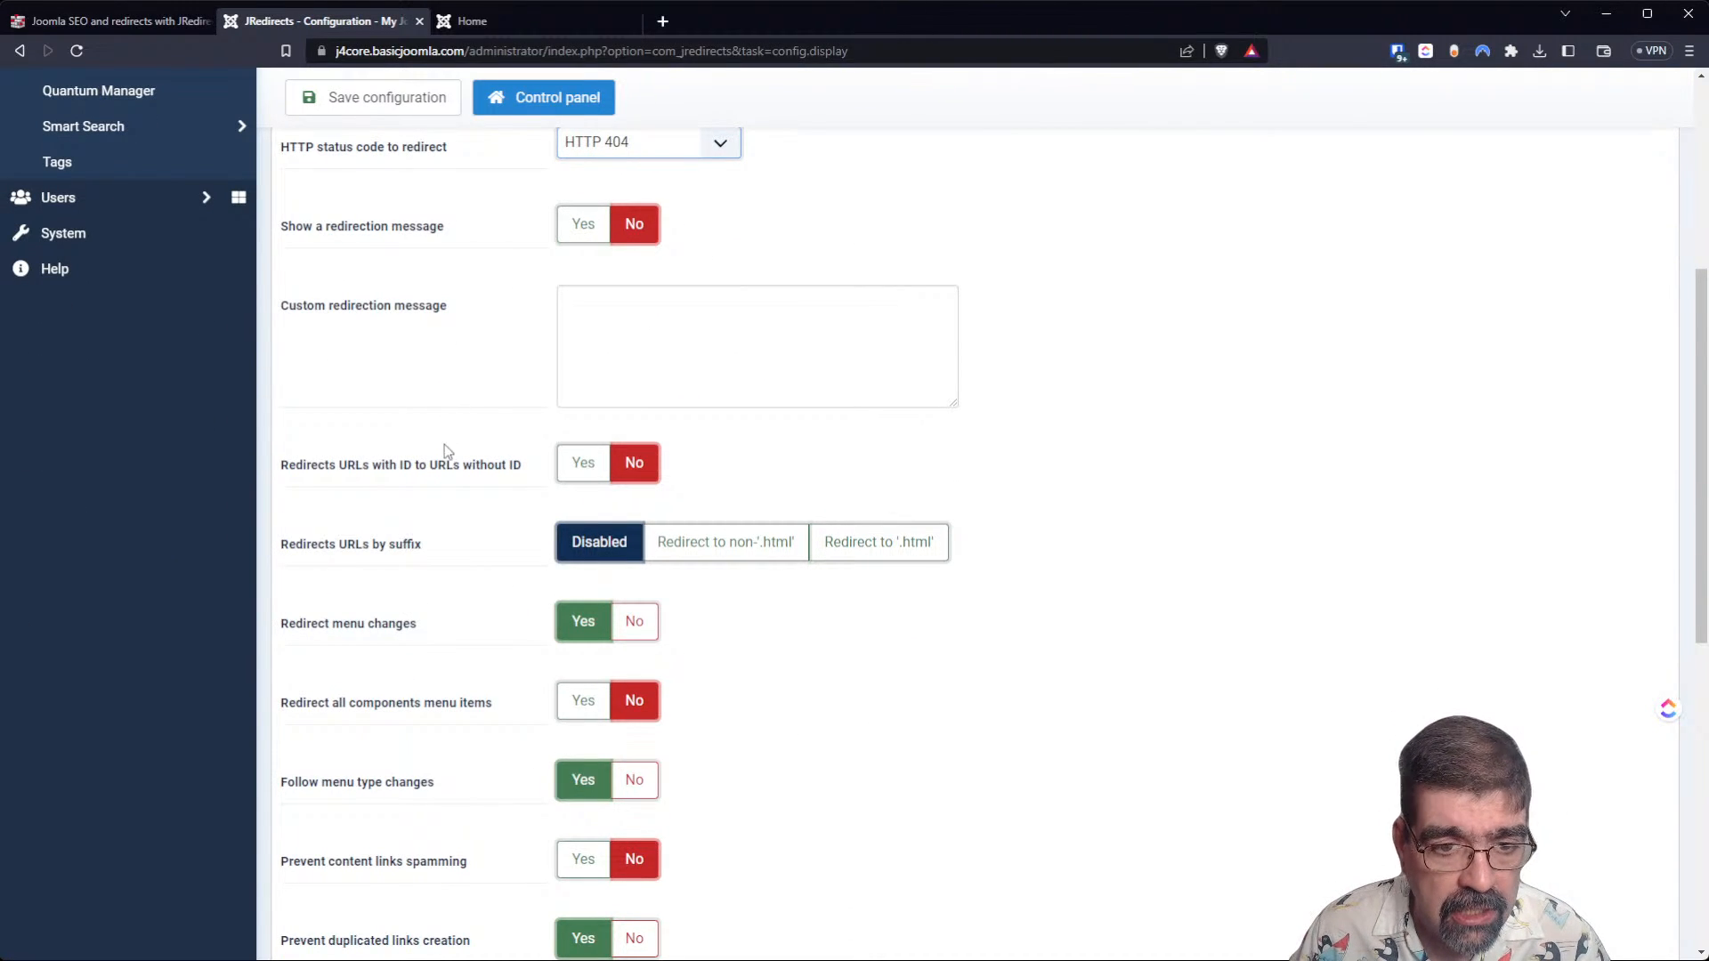
pyautogui.moveTo(443, 464)
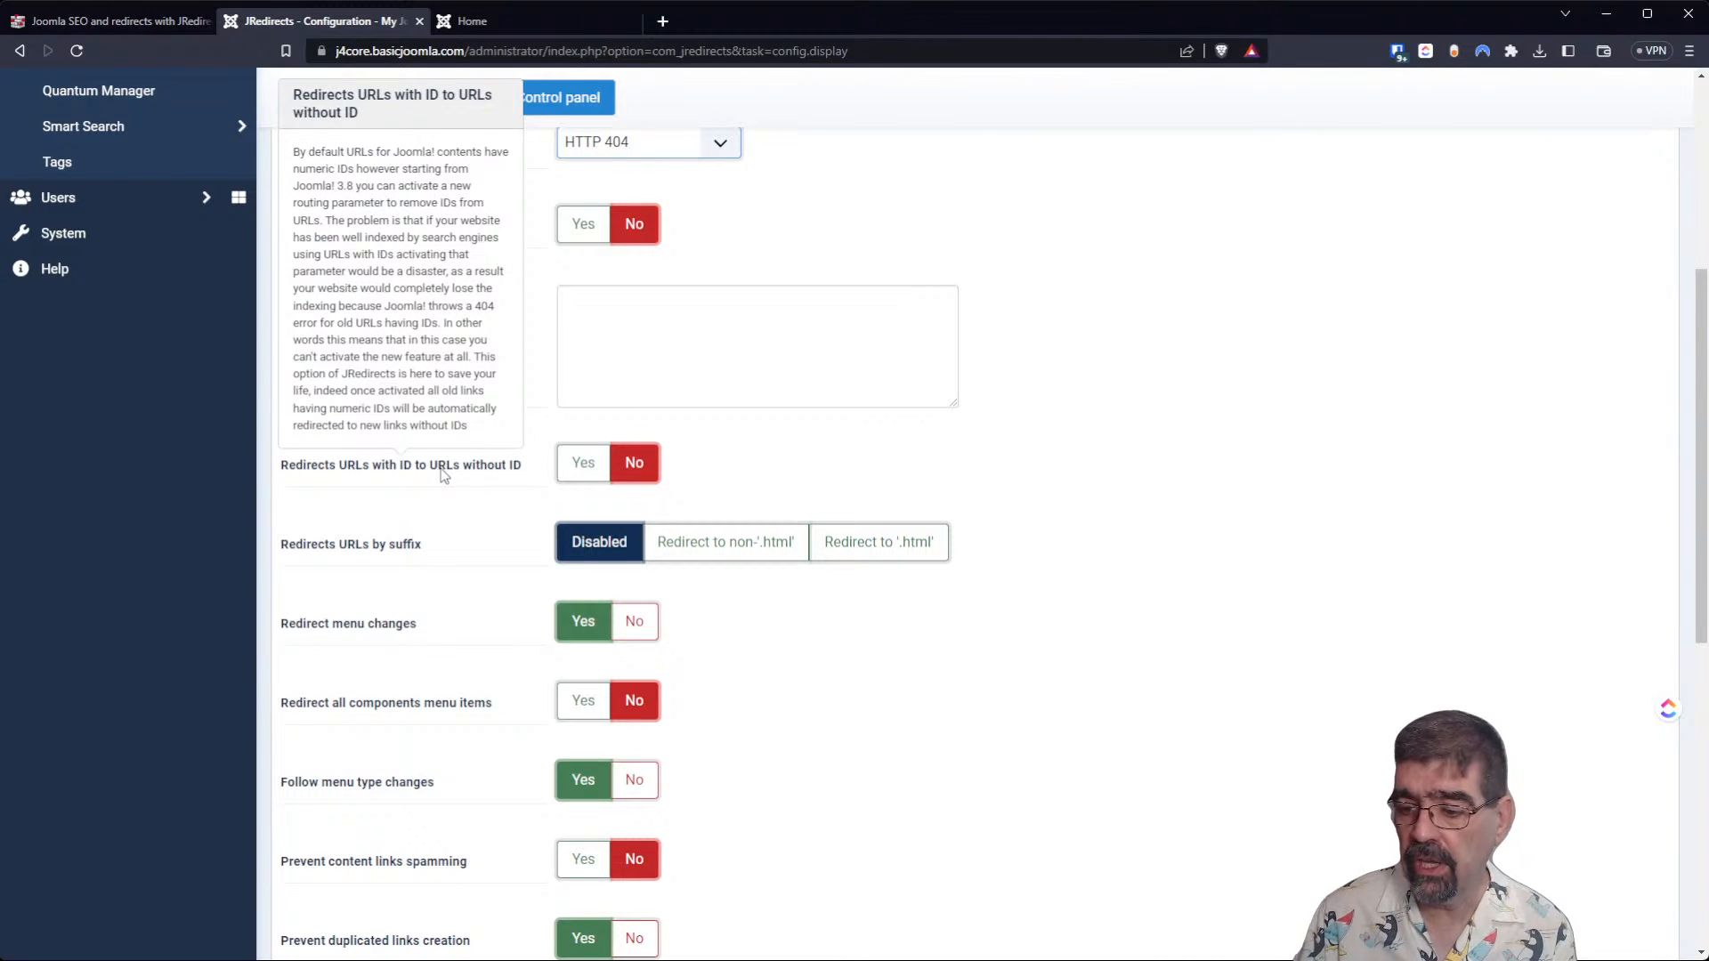
# Open the fcp.co website in a new browser tab.
pyautogui.click(665, 22)
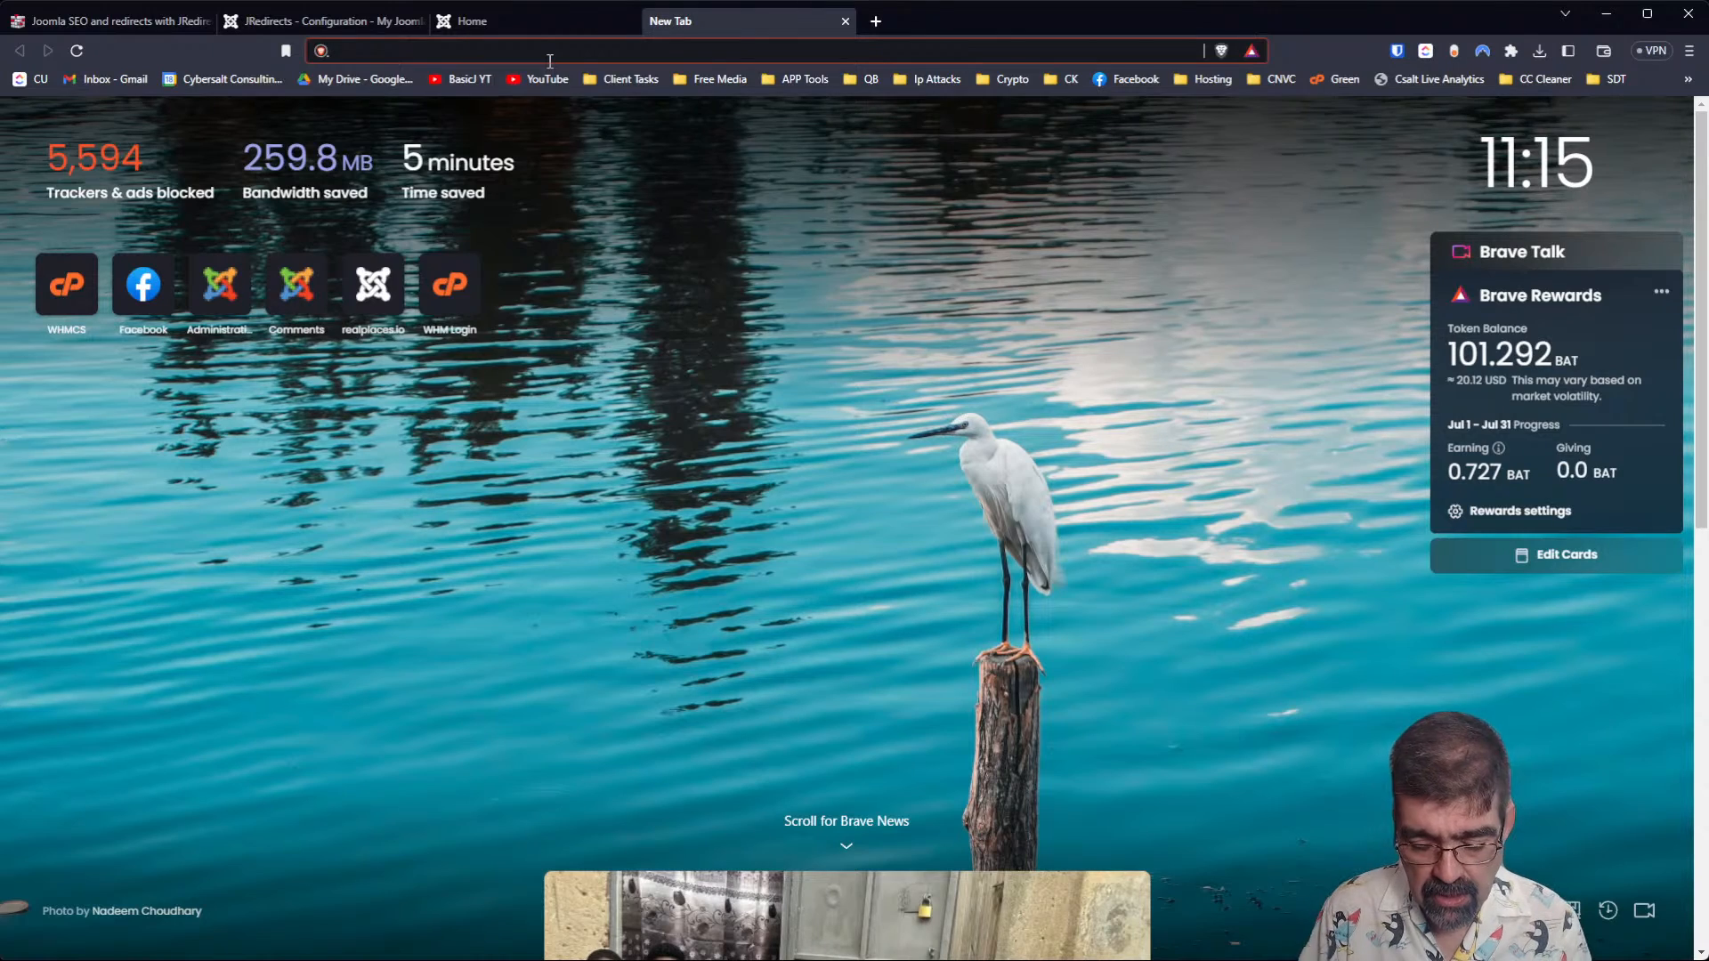
pyautogui.write('fcp.co')
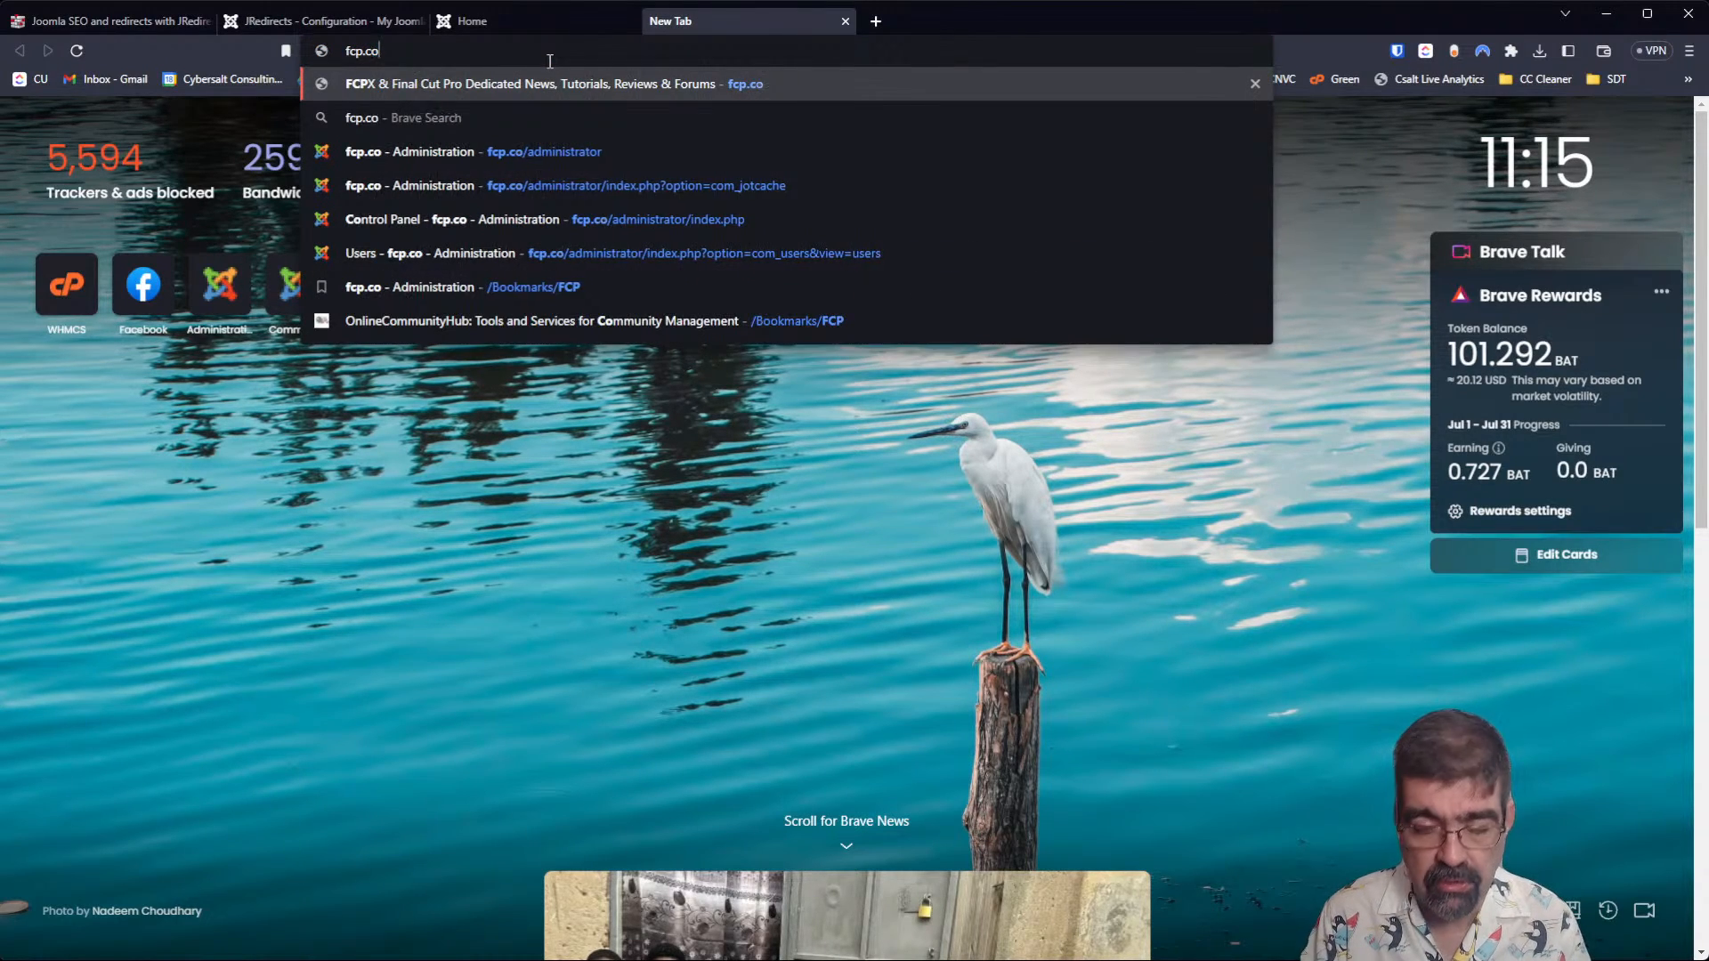
pyautogui.press('Return')
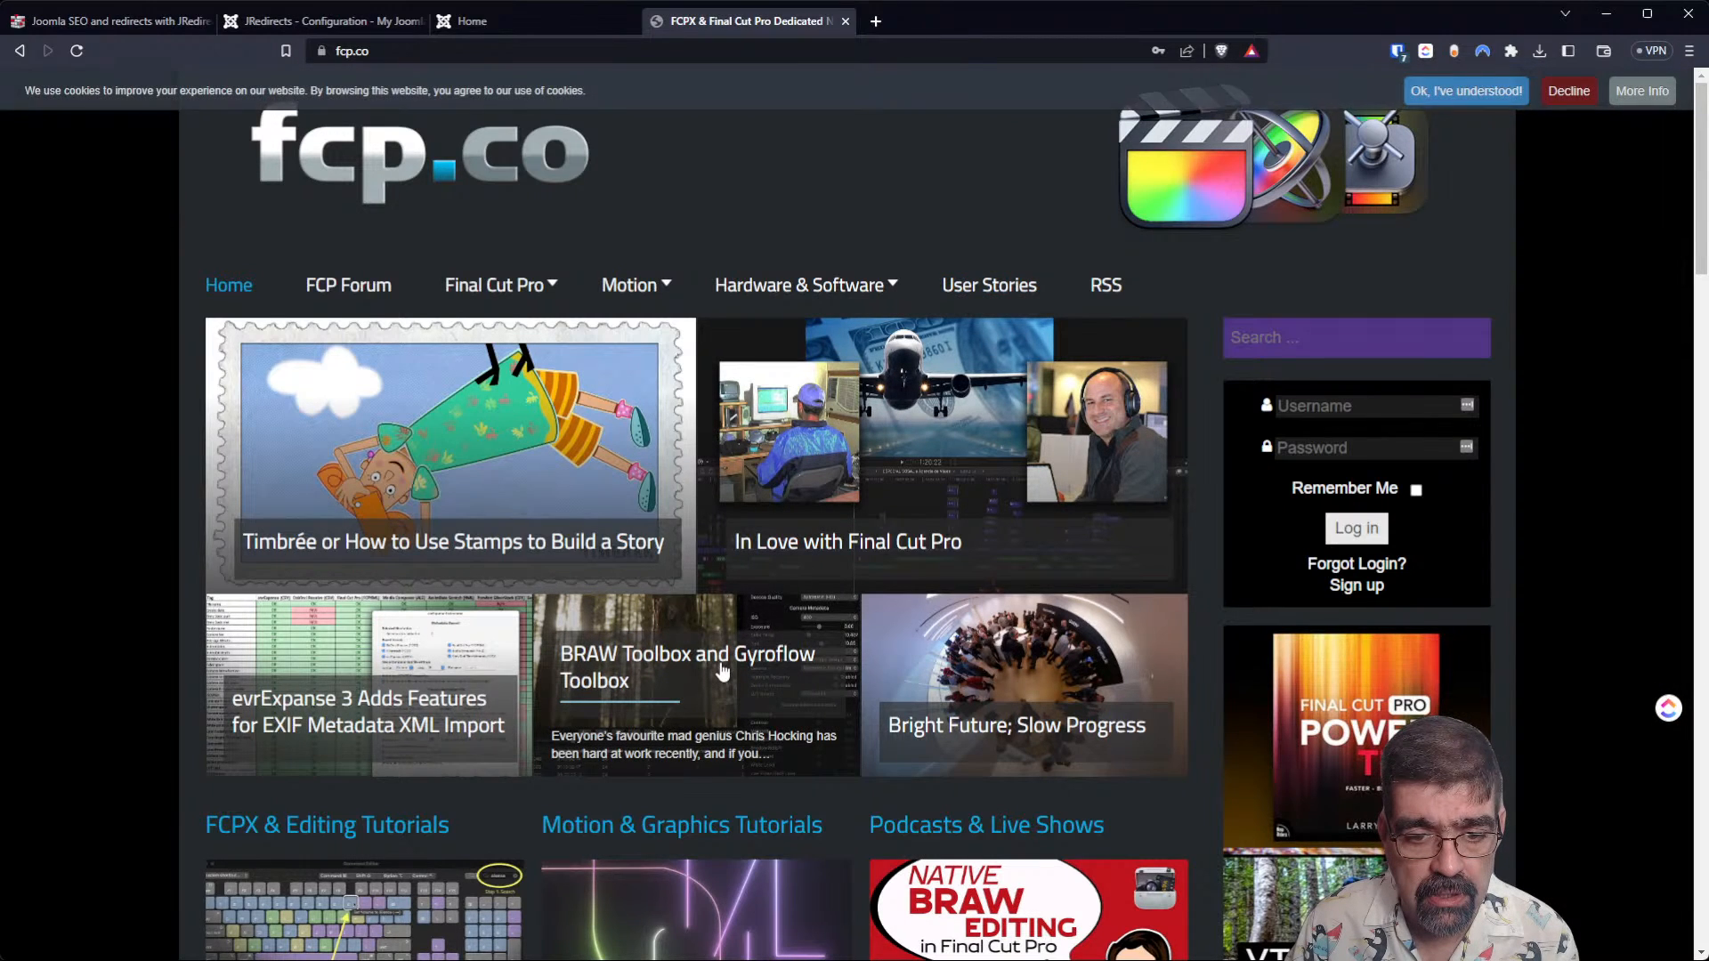
# Open the BRAW Toolbox and Gyroflow Toolbox article on fcp.co and highlight its full URL to examine the ID in it.
pyautogui.click(722, 672)
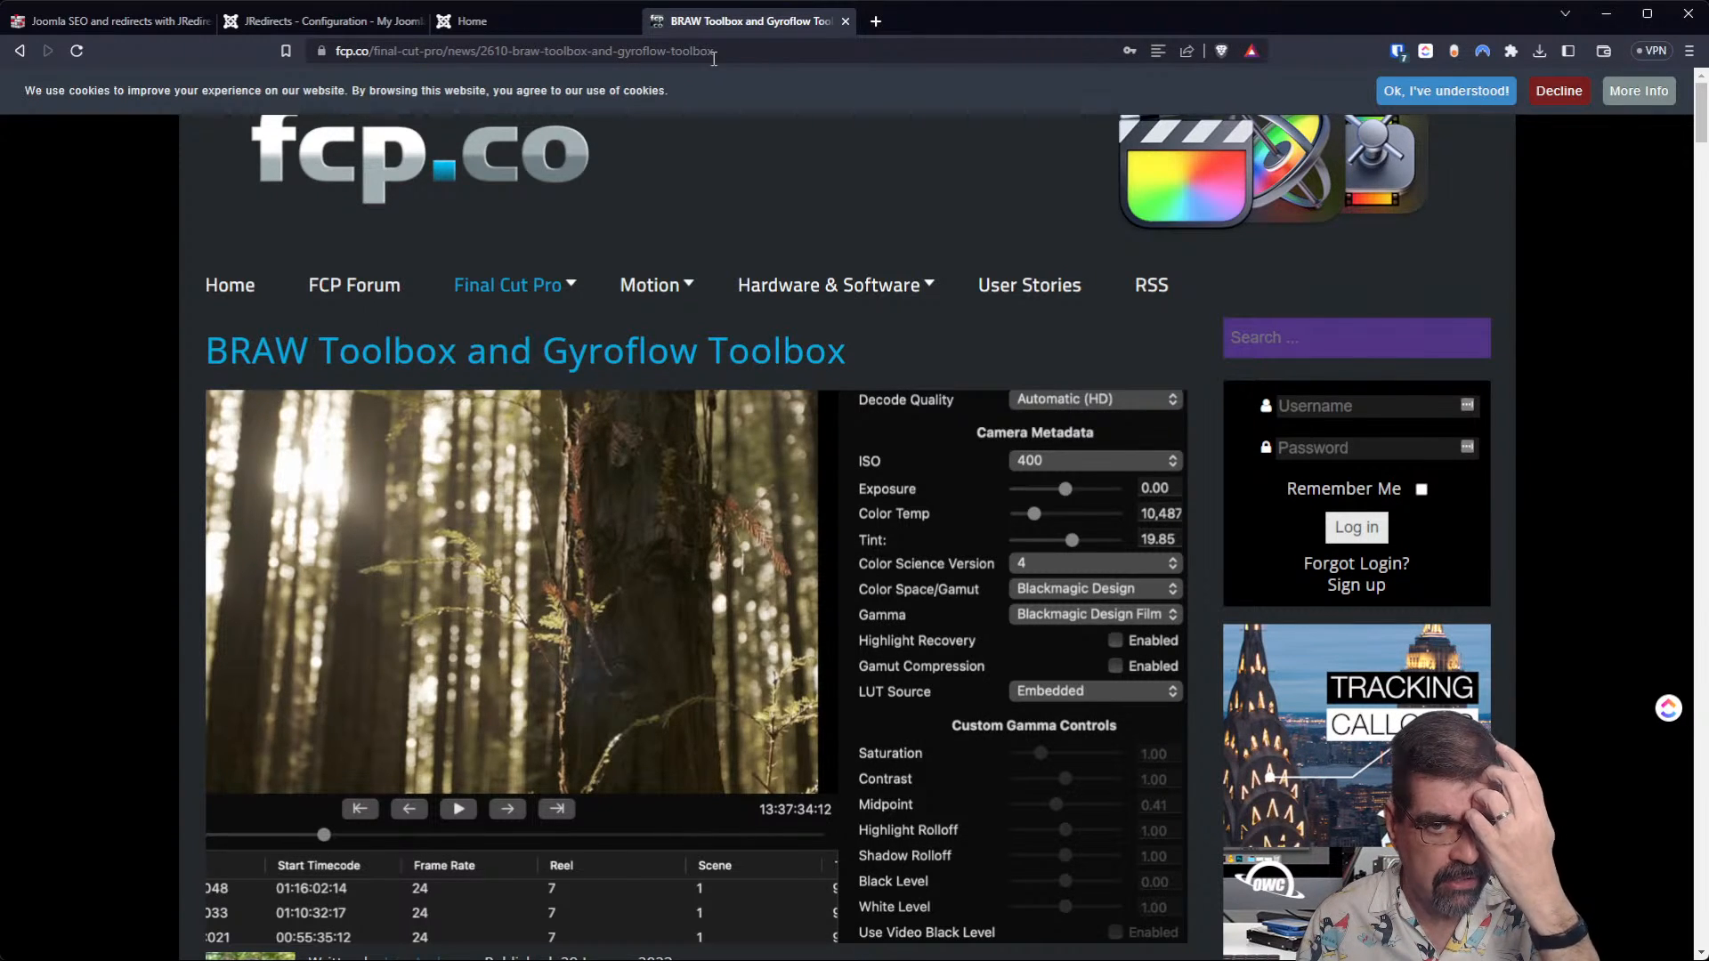
pyautogui.moveTo(737, 51); pyautogui.dragTo(304, 49)
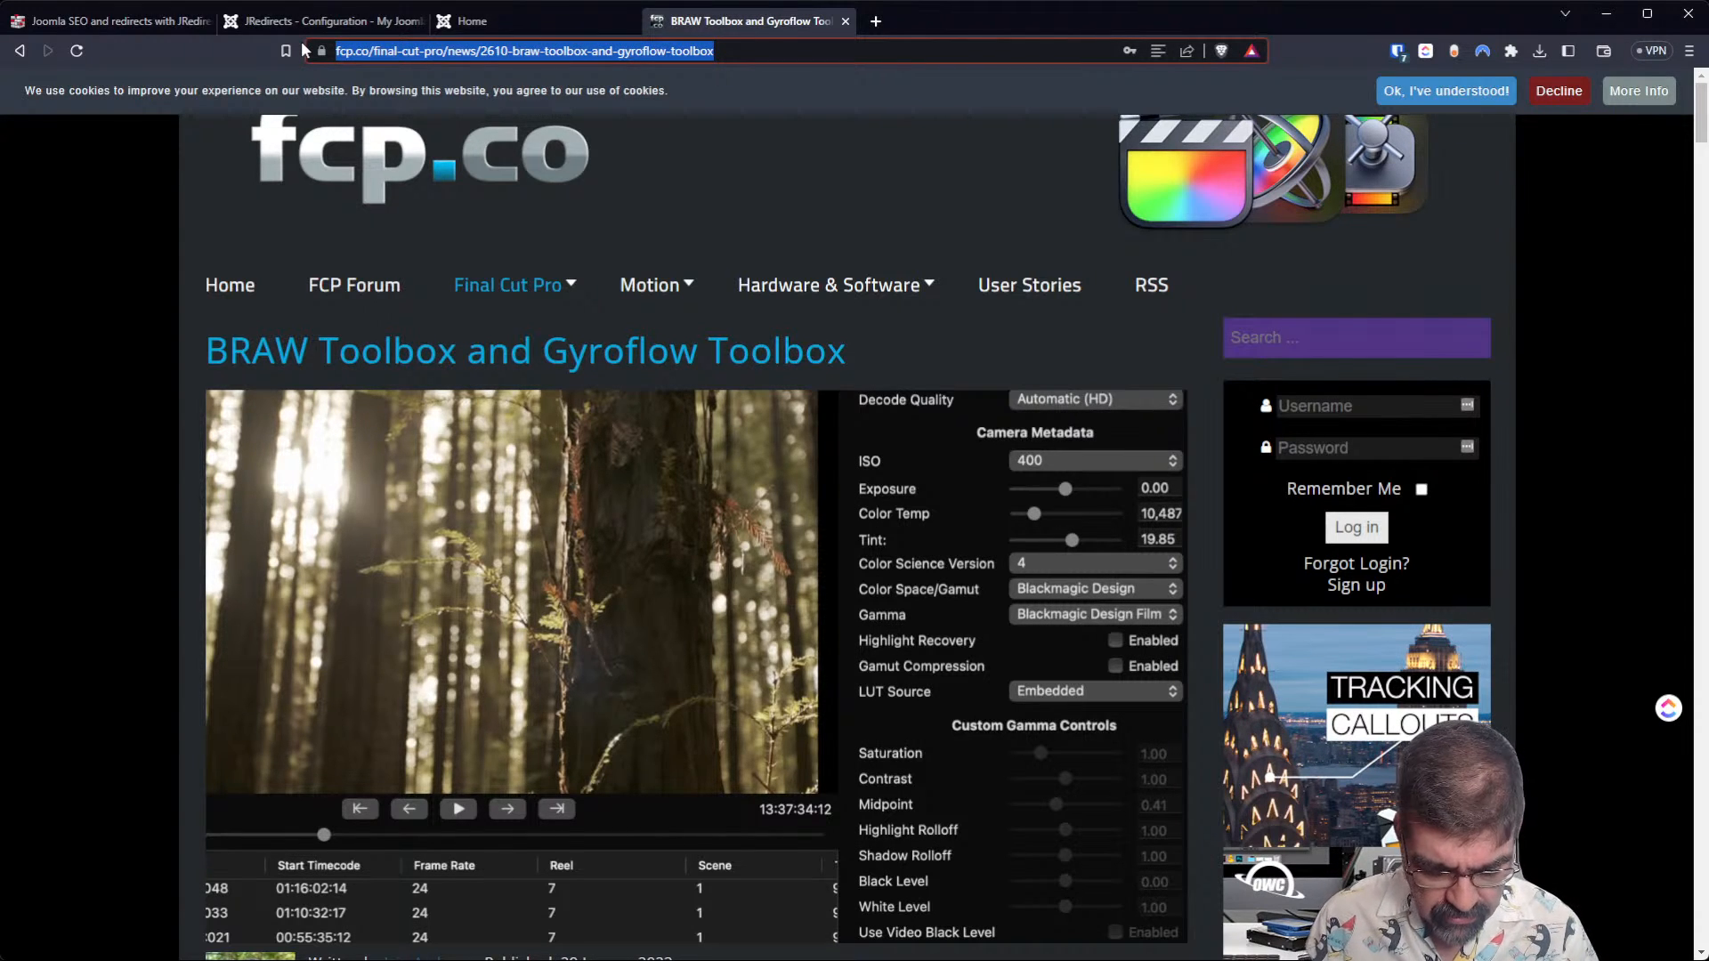
pyautogui.hotkey('ctrl', '+')
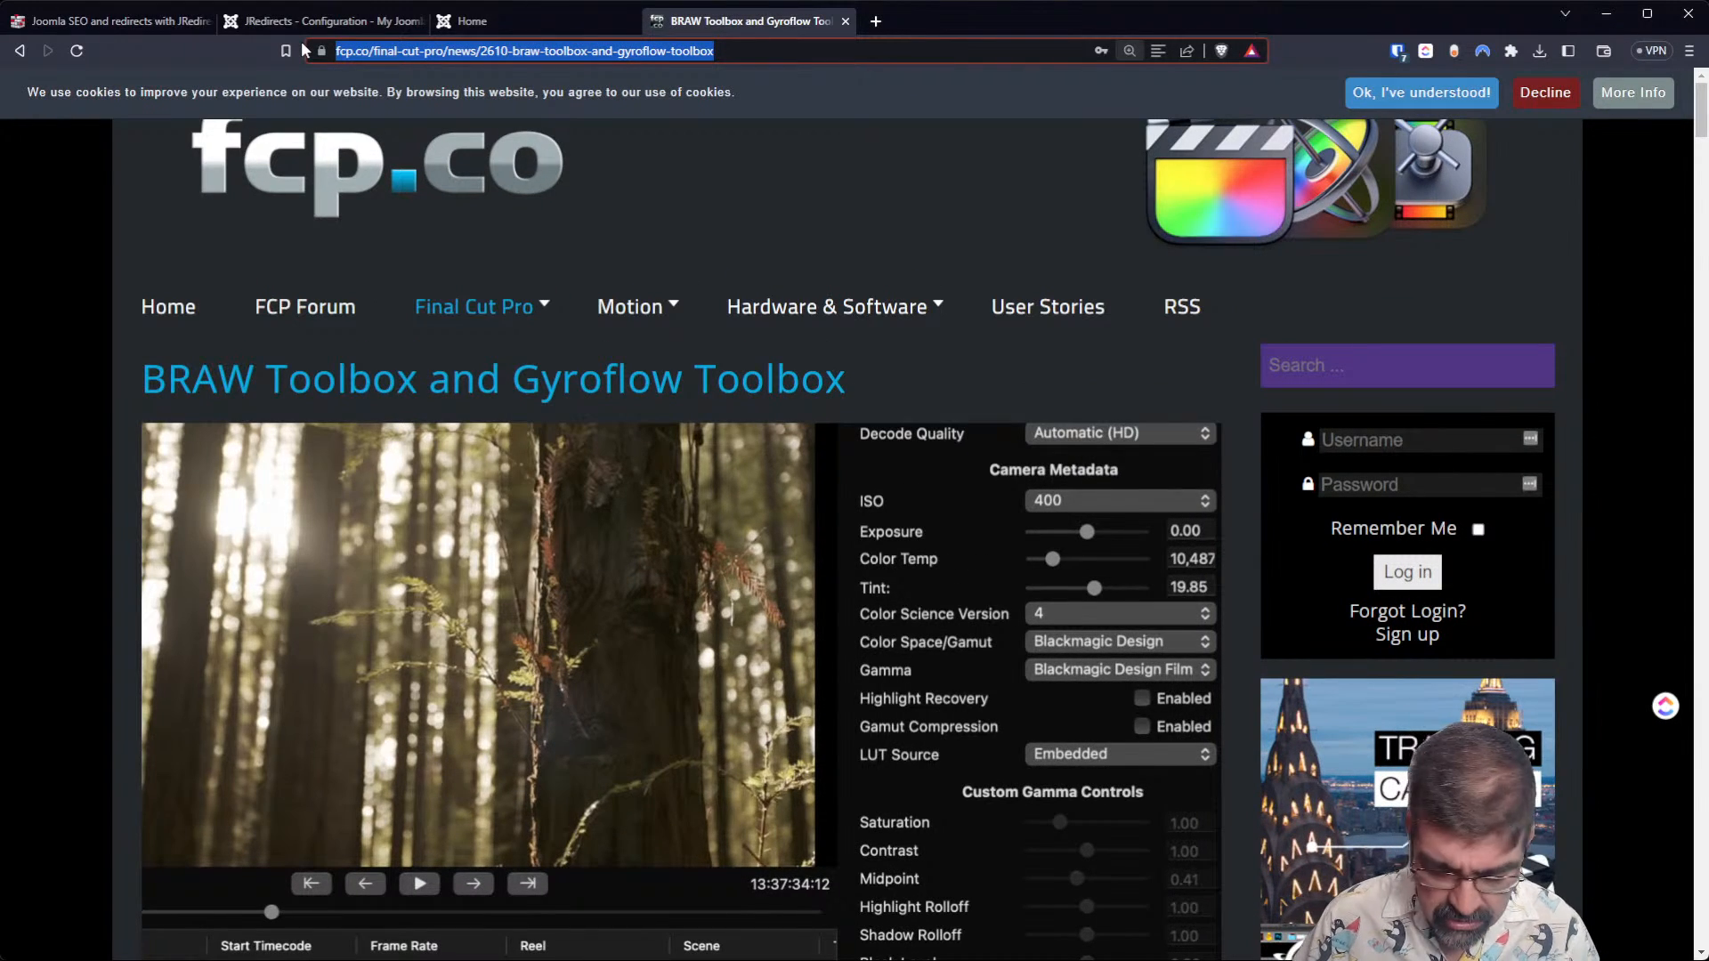
pyautogui.hotkey('ctrl', '-')
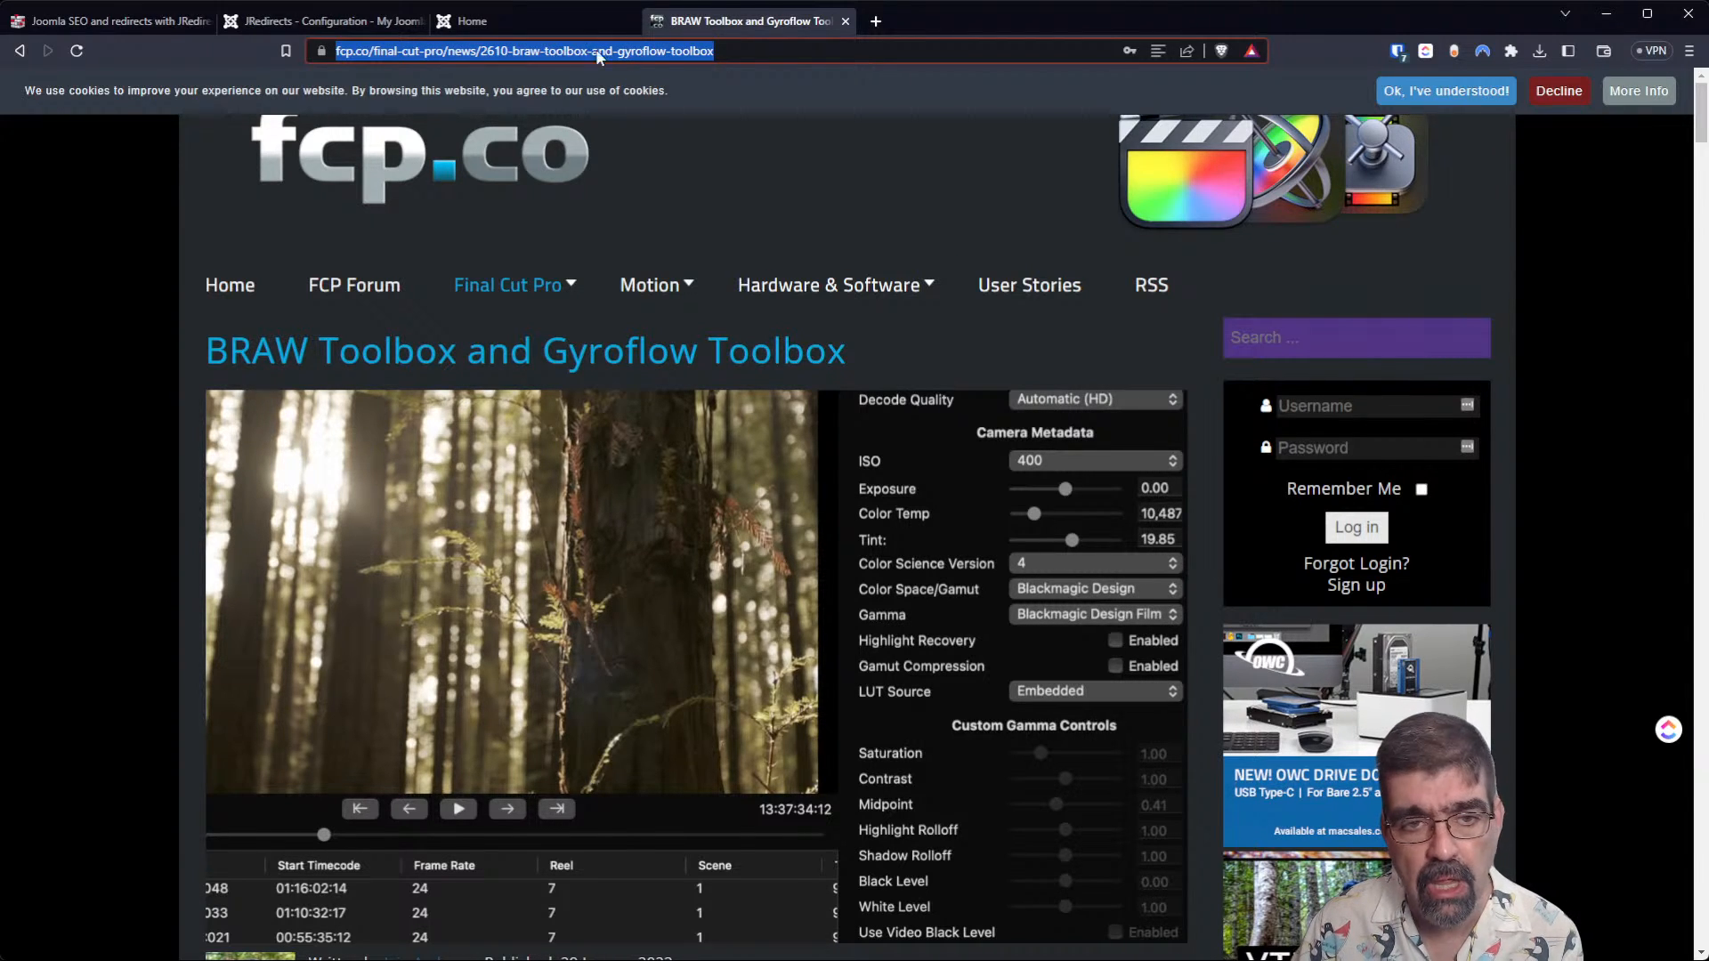
pyautogui.click(758, 50)
pyautogui.moveTo(758, 50); pyautogui.dragTo(329, 46)
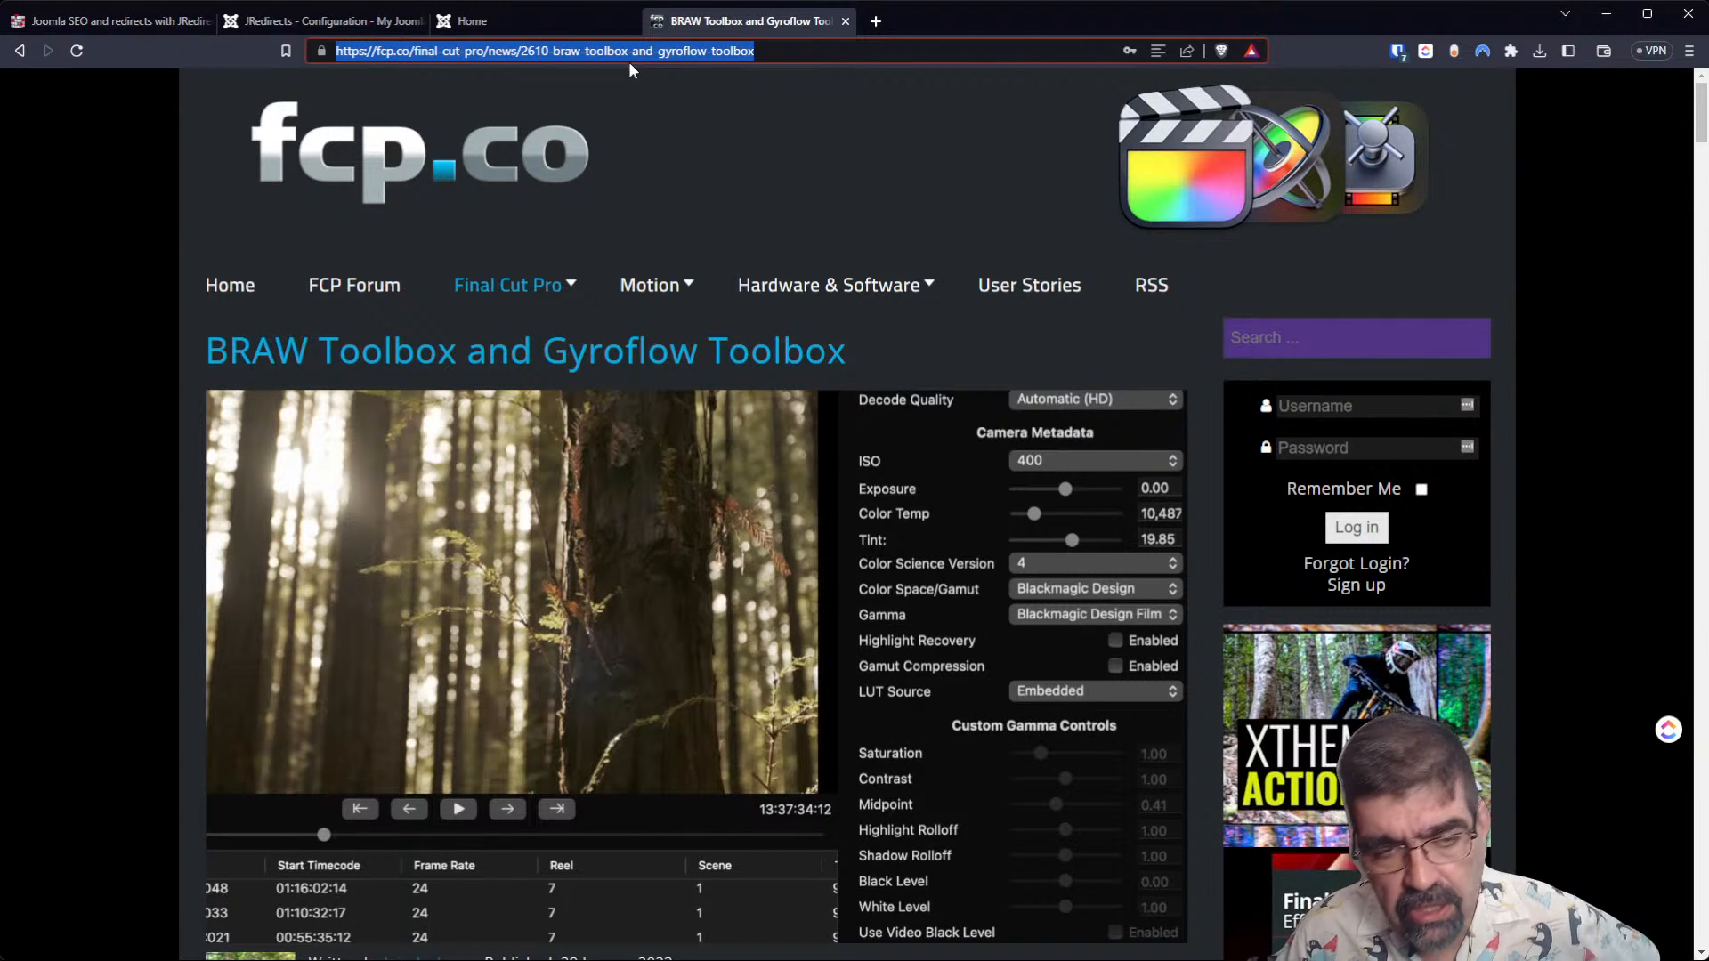
# Try loading the article's URL without the ID 2610 and its hyphen, and go back to the original article page.
pyautogui.doubleClick(534, 51)
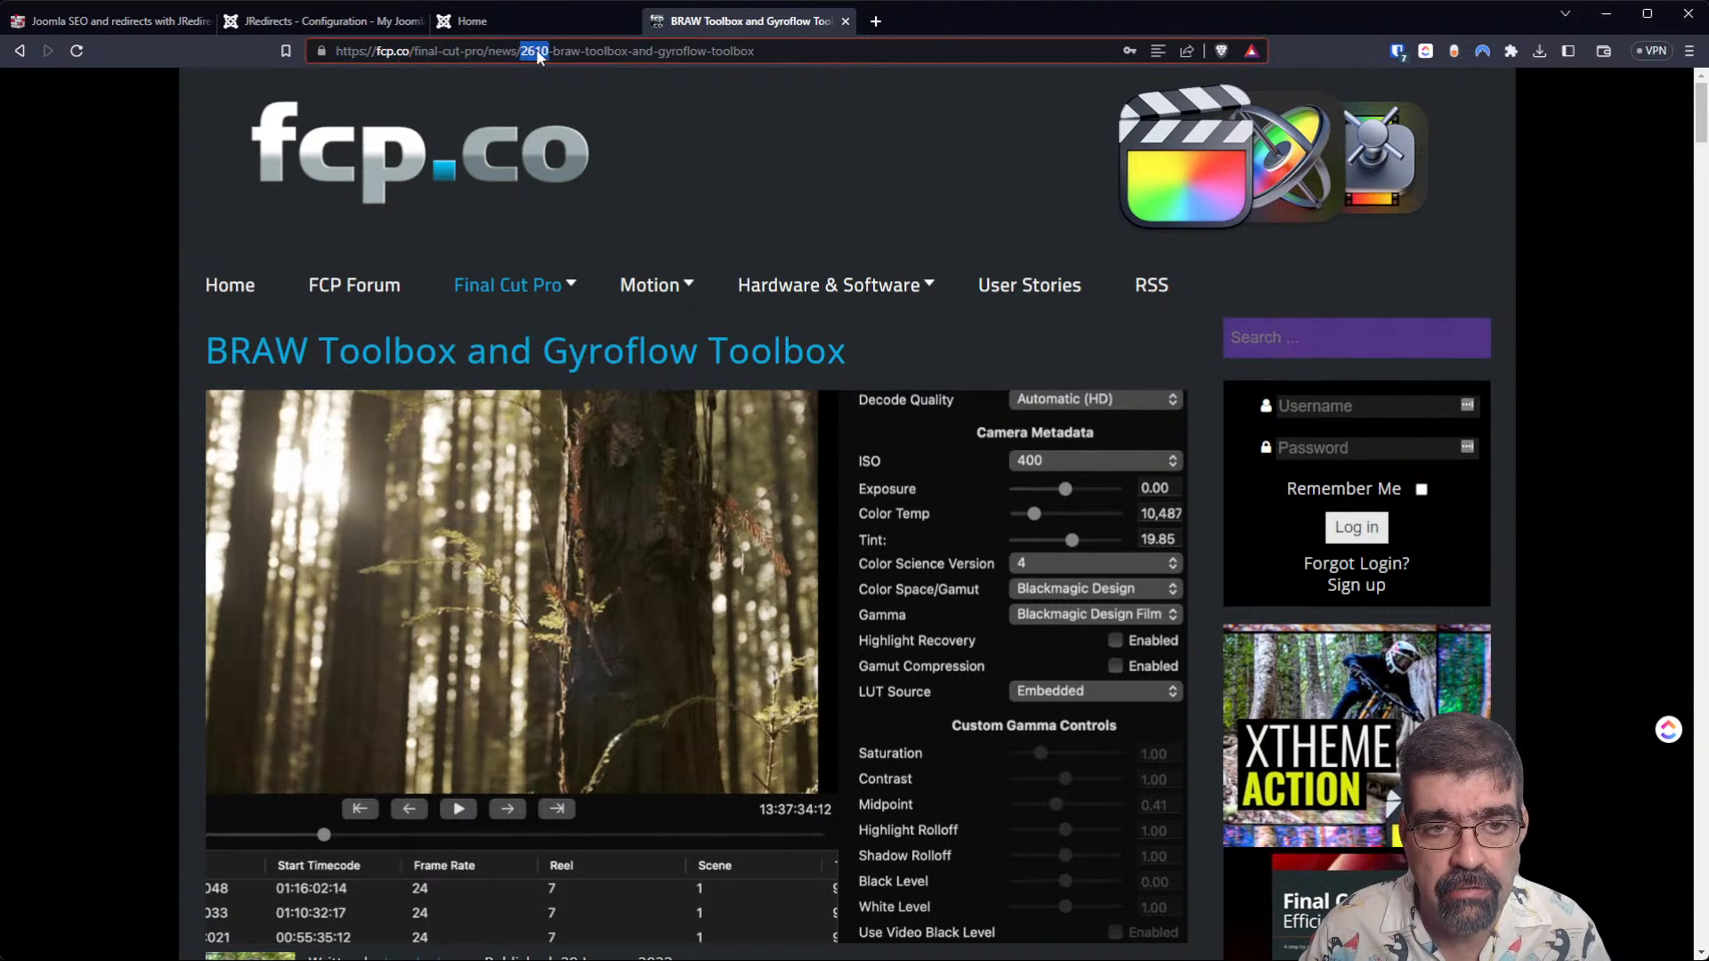
pyautogui.press('Delete')
pyautogui.press('Delete')
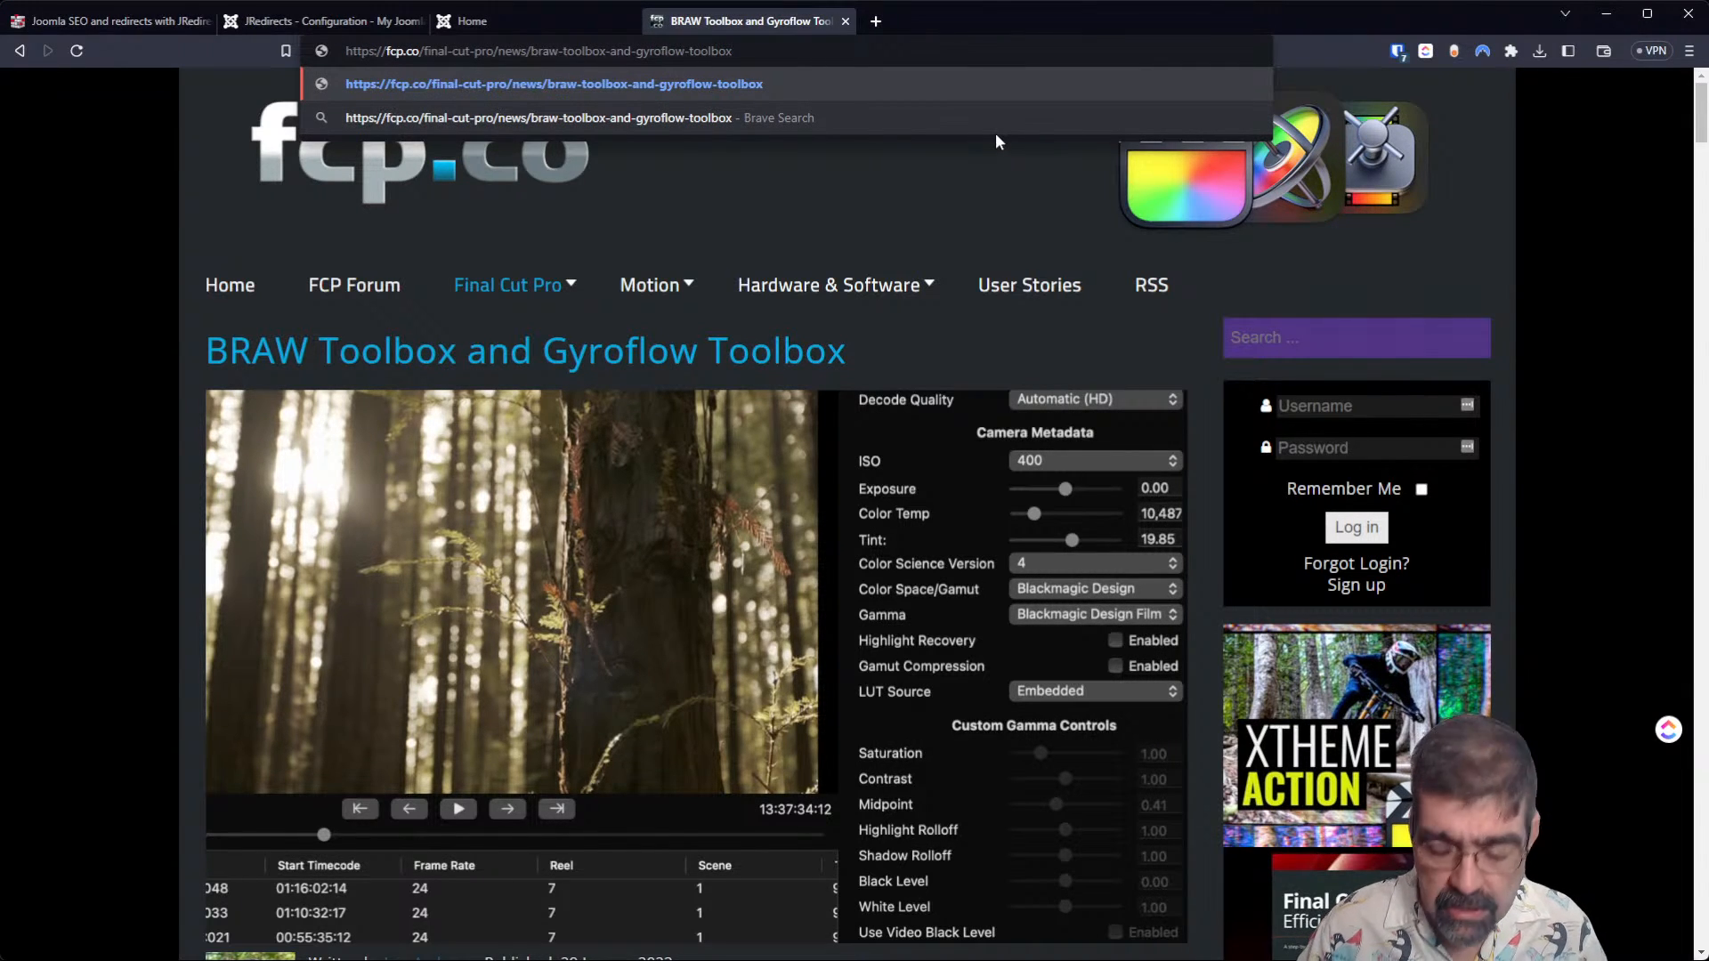
pyautogui.press('Return')
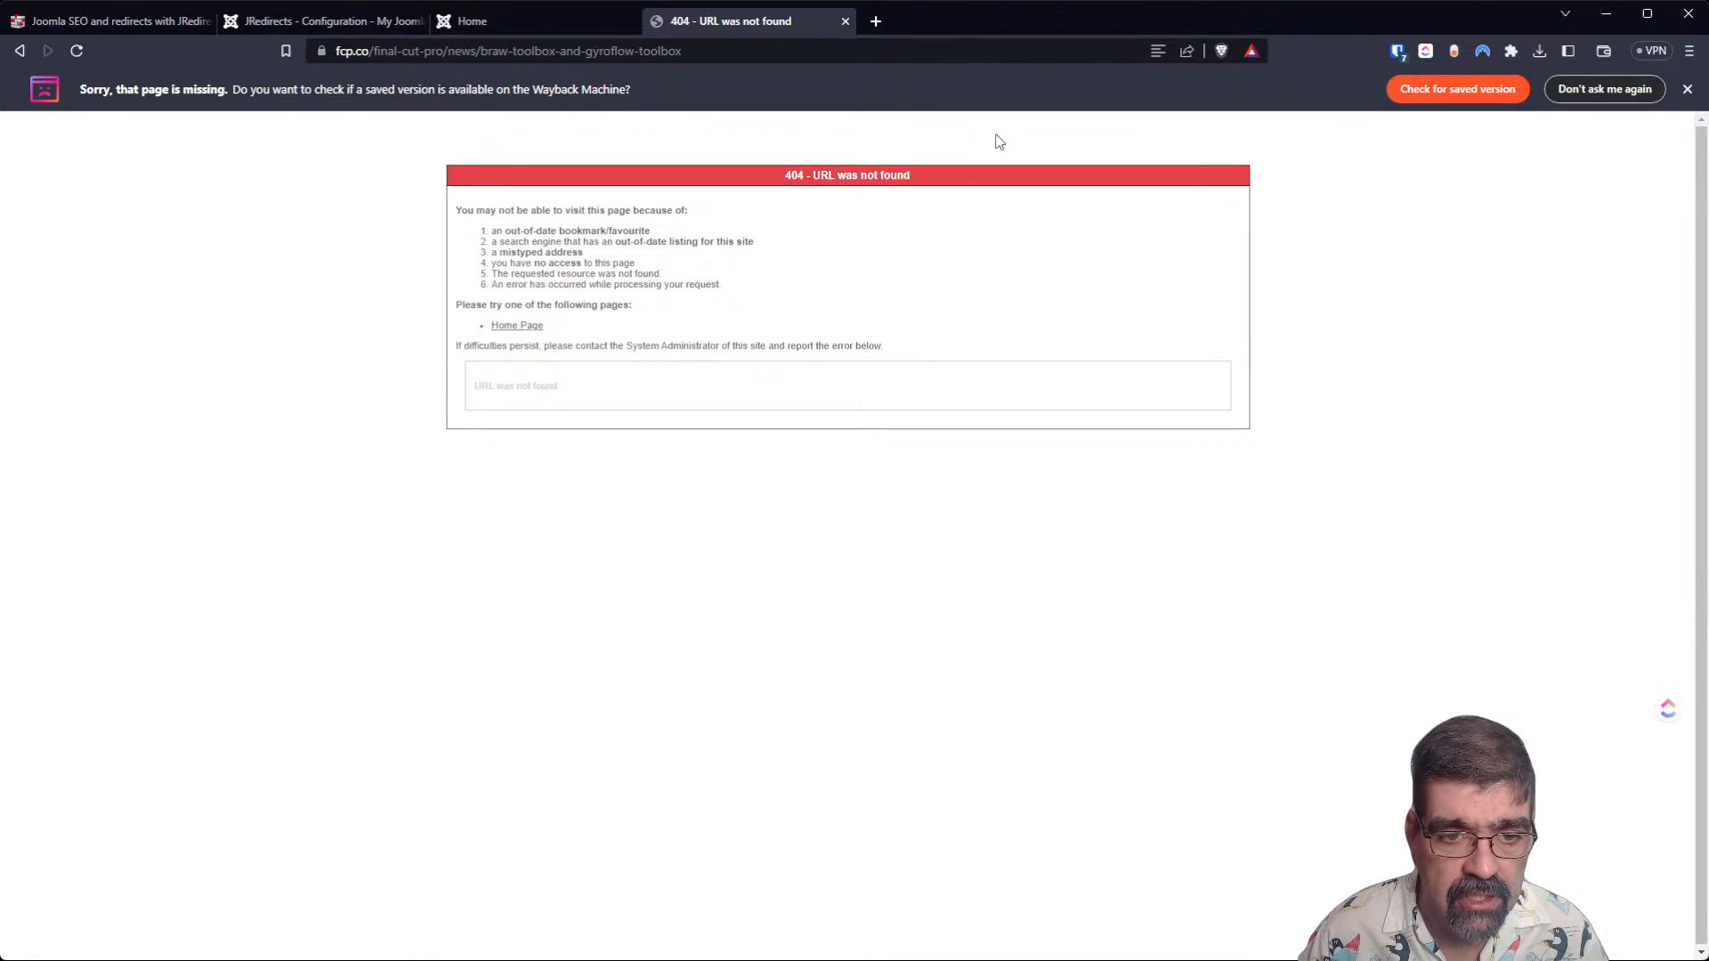
pyautogui.click(19, 51)
# Return to the JRedirects configuration and examine the SEO preferences from redirecting URLs with ID through removing pagination duplicates.
pyautogui.click(110, 19)
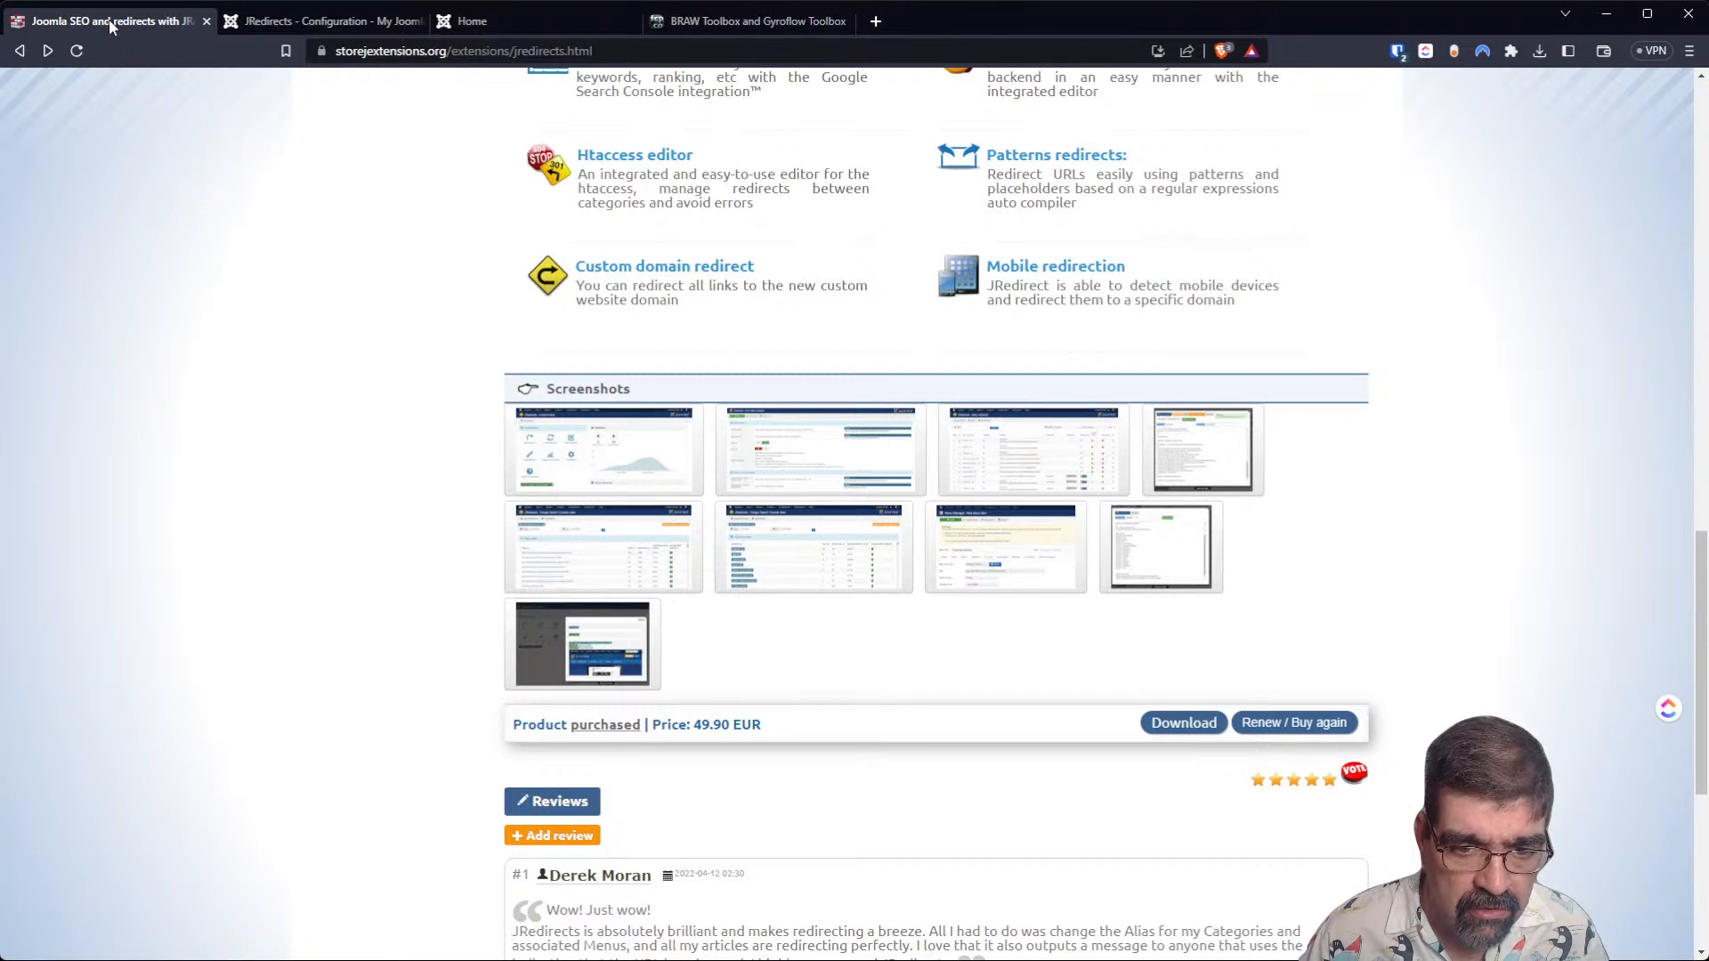
pyautogui.click(374, 22)
pyautogui.moveTo(511, 464)
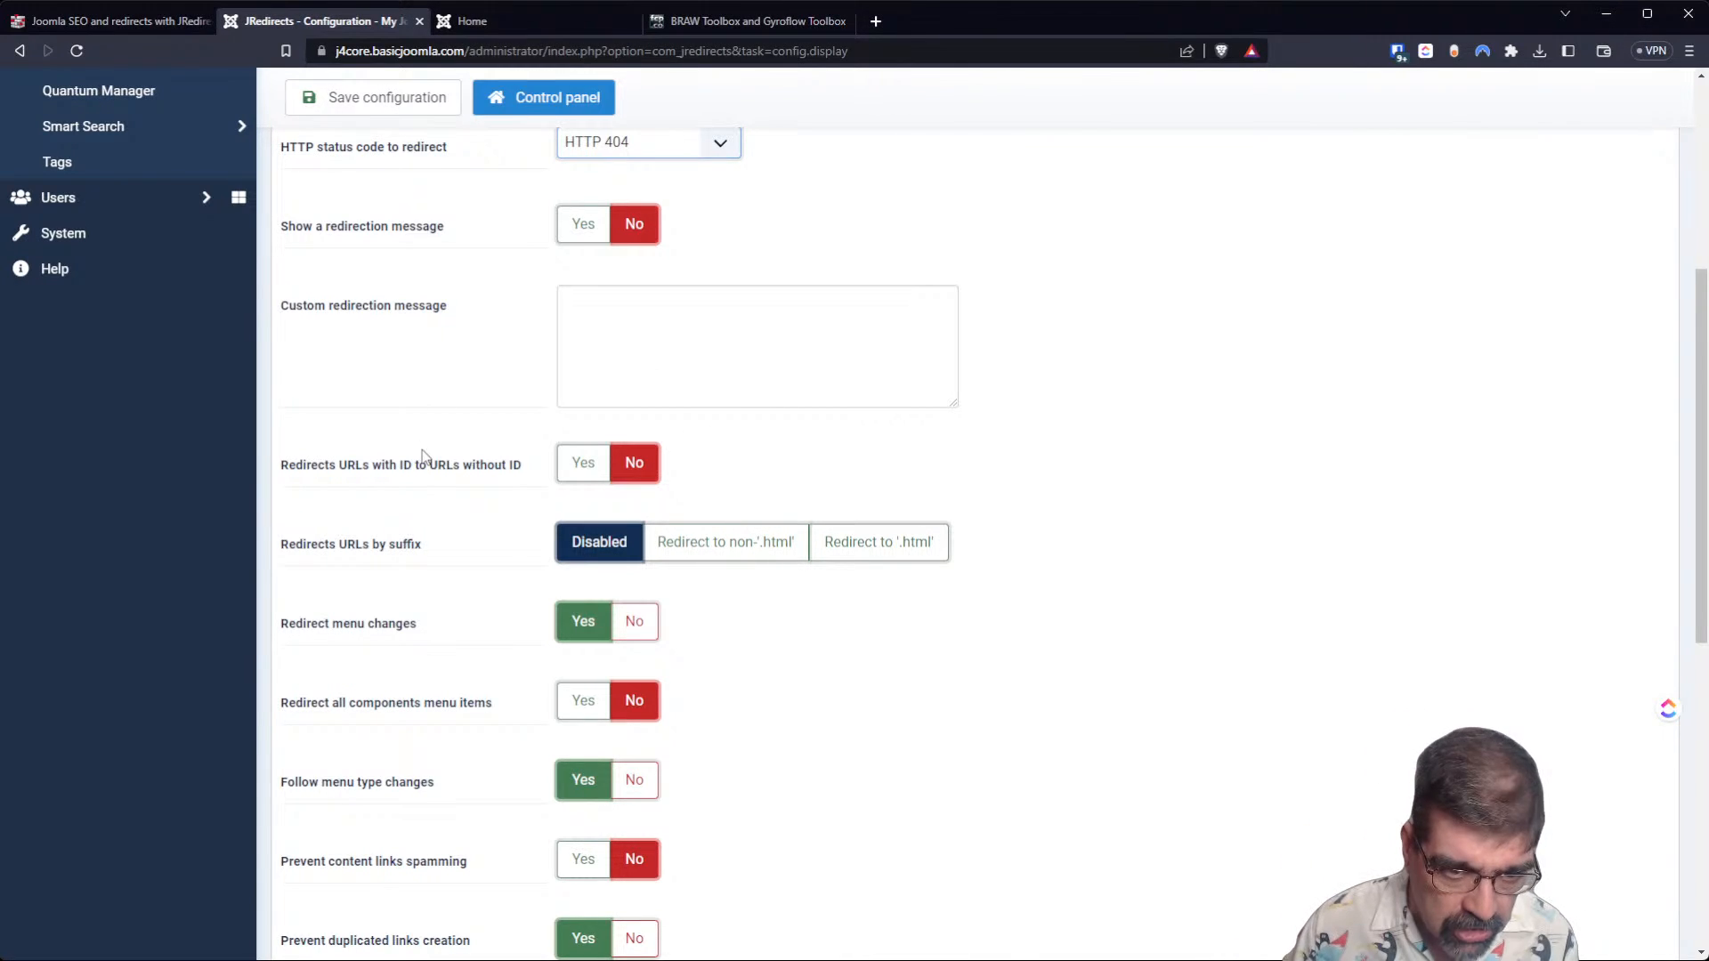
pyautogui.moveTo(414, 474)
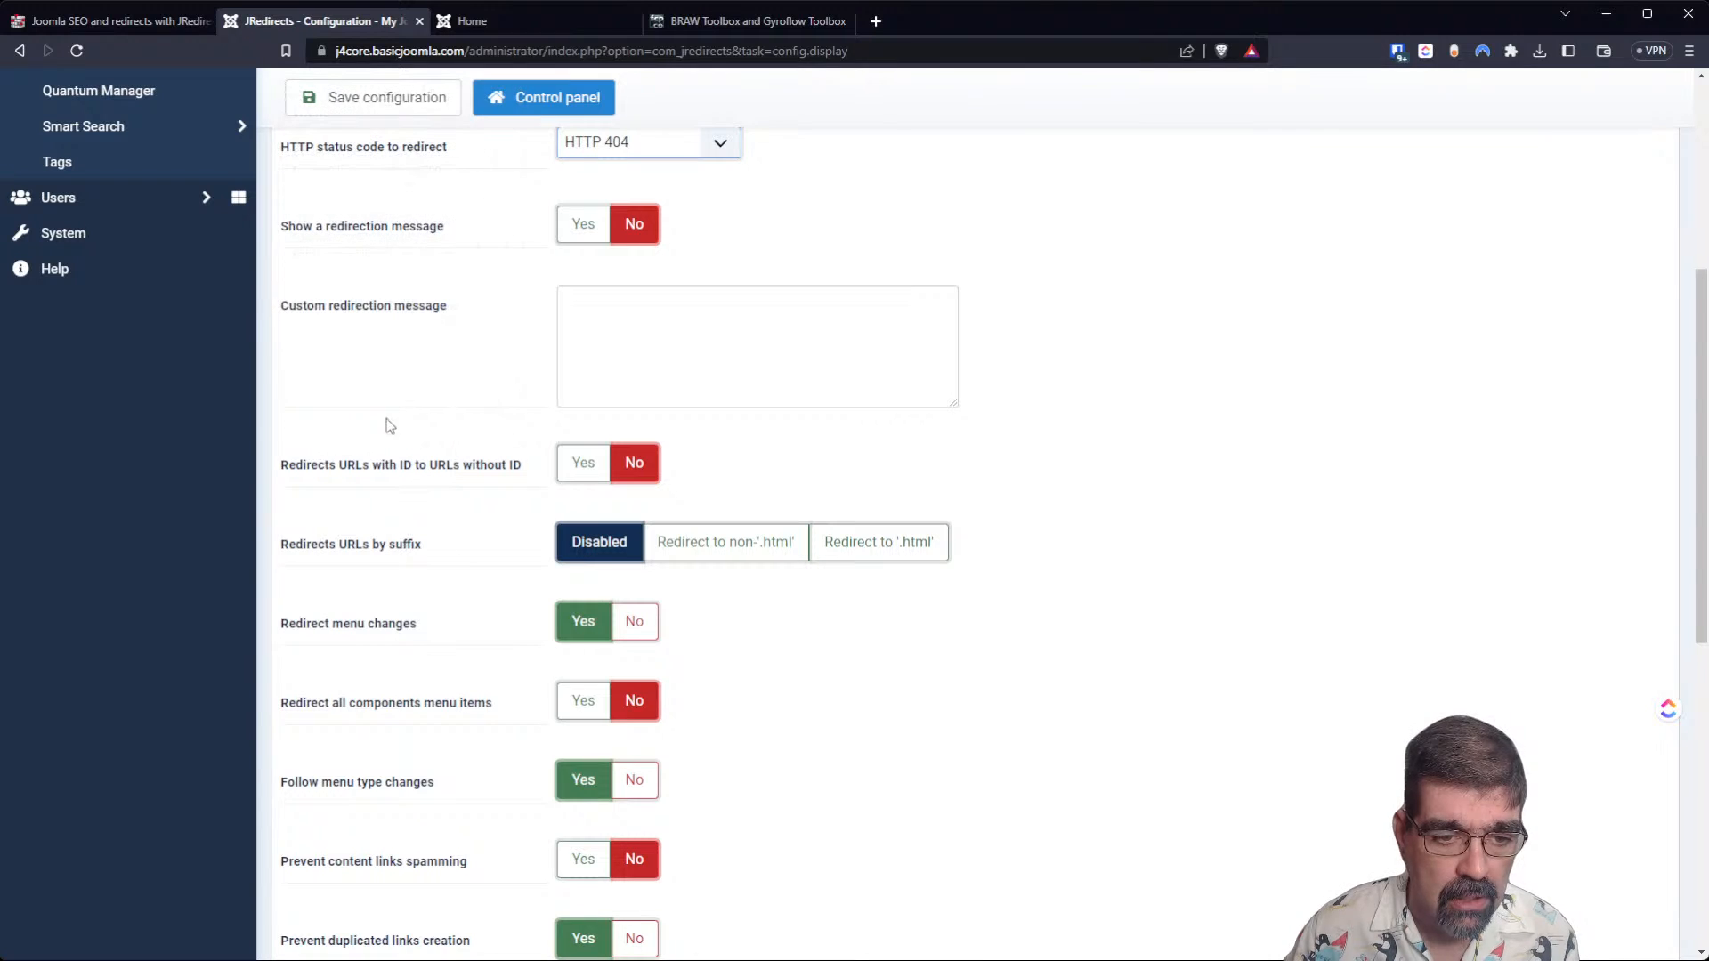
pyautogui.moveTo(385, 547)
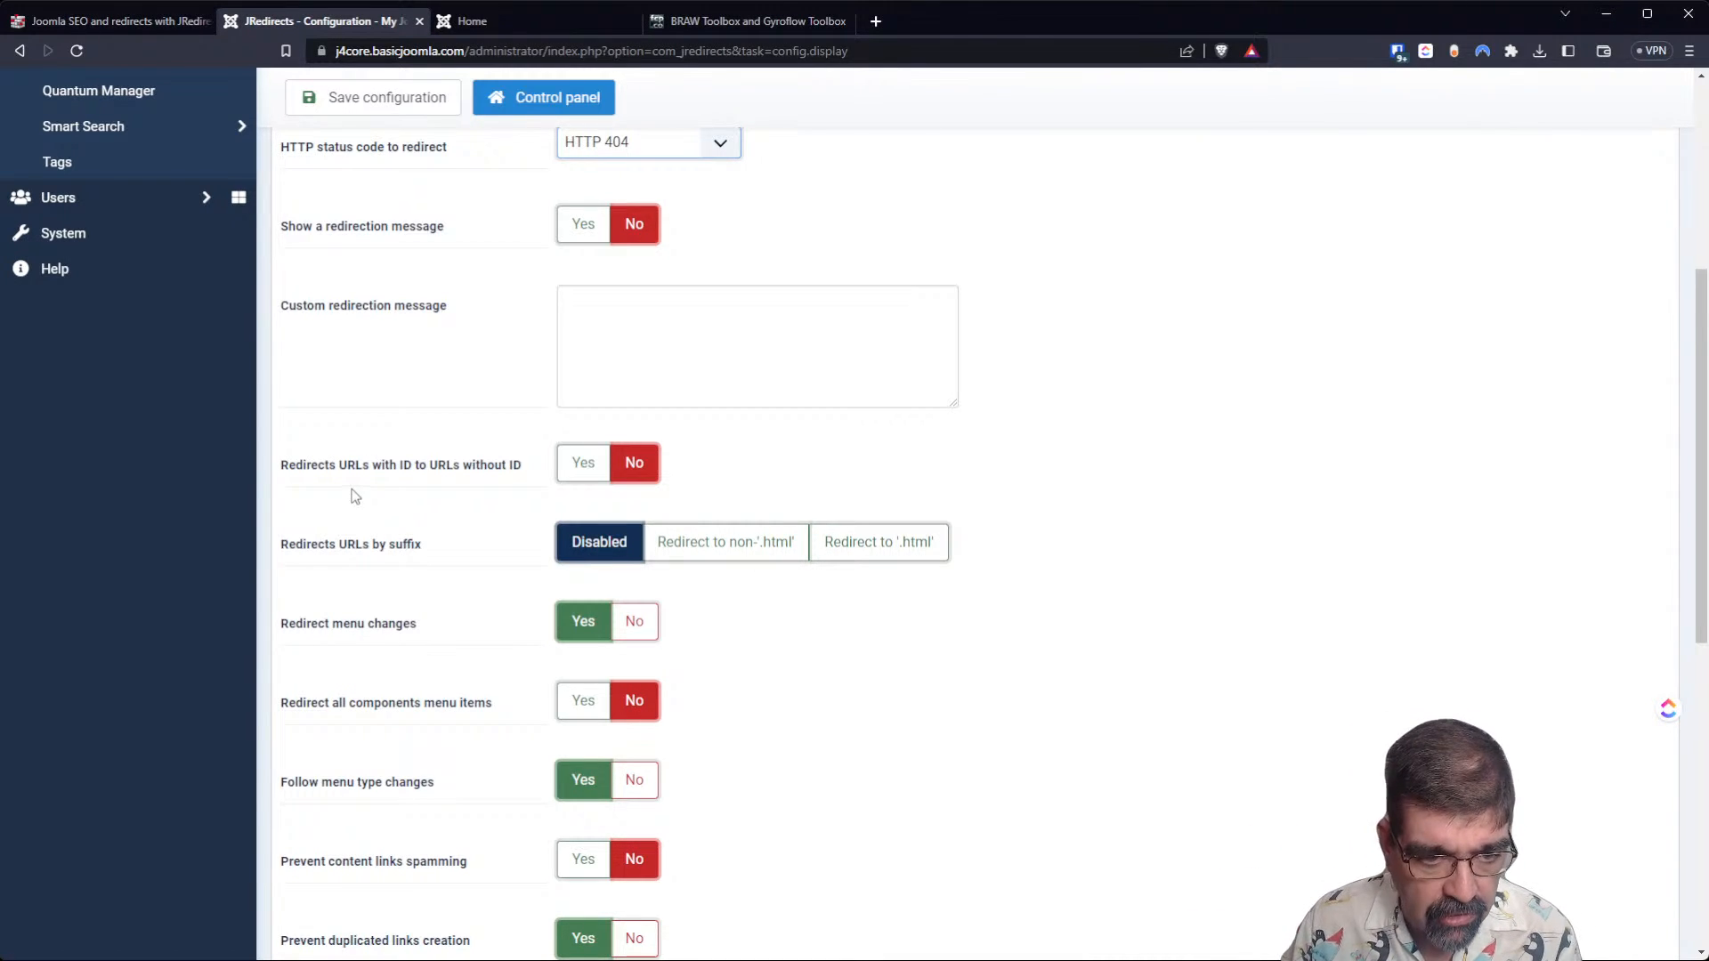
pyautogui.scroll(-2, 409, 418)
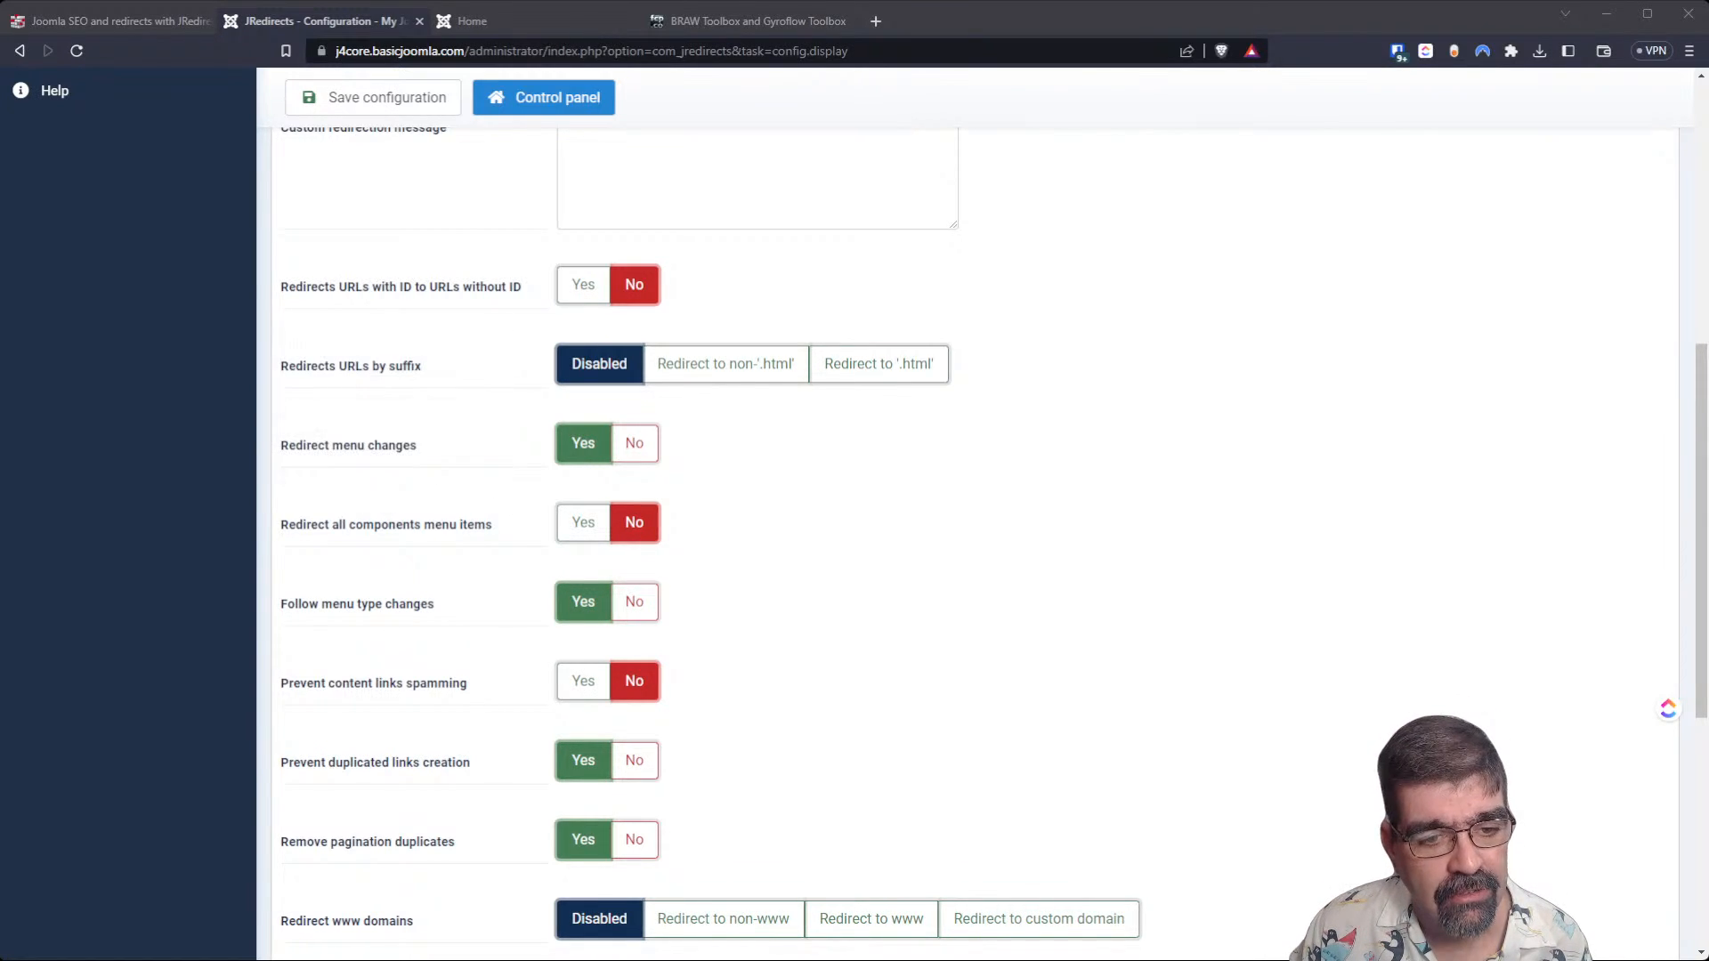
pyautogui.moveTo(358, 605)
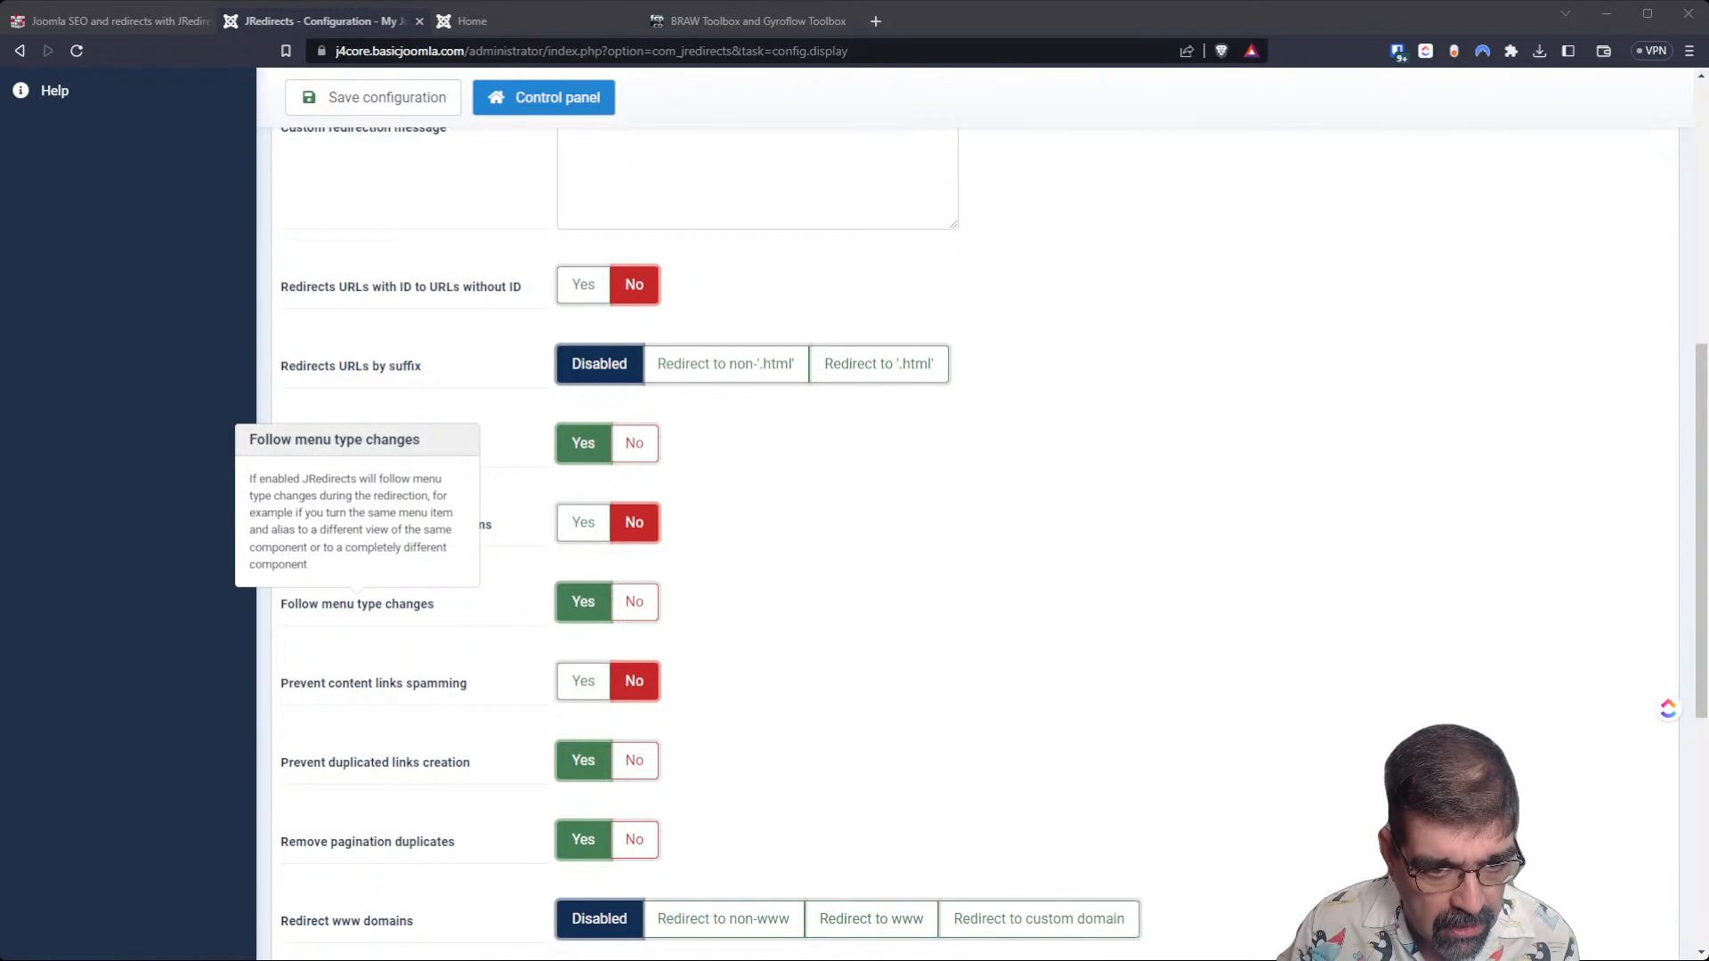
pyautogui.moveTo(374, 683)
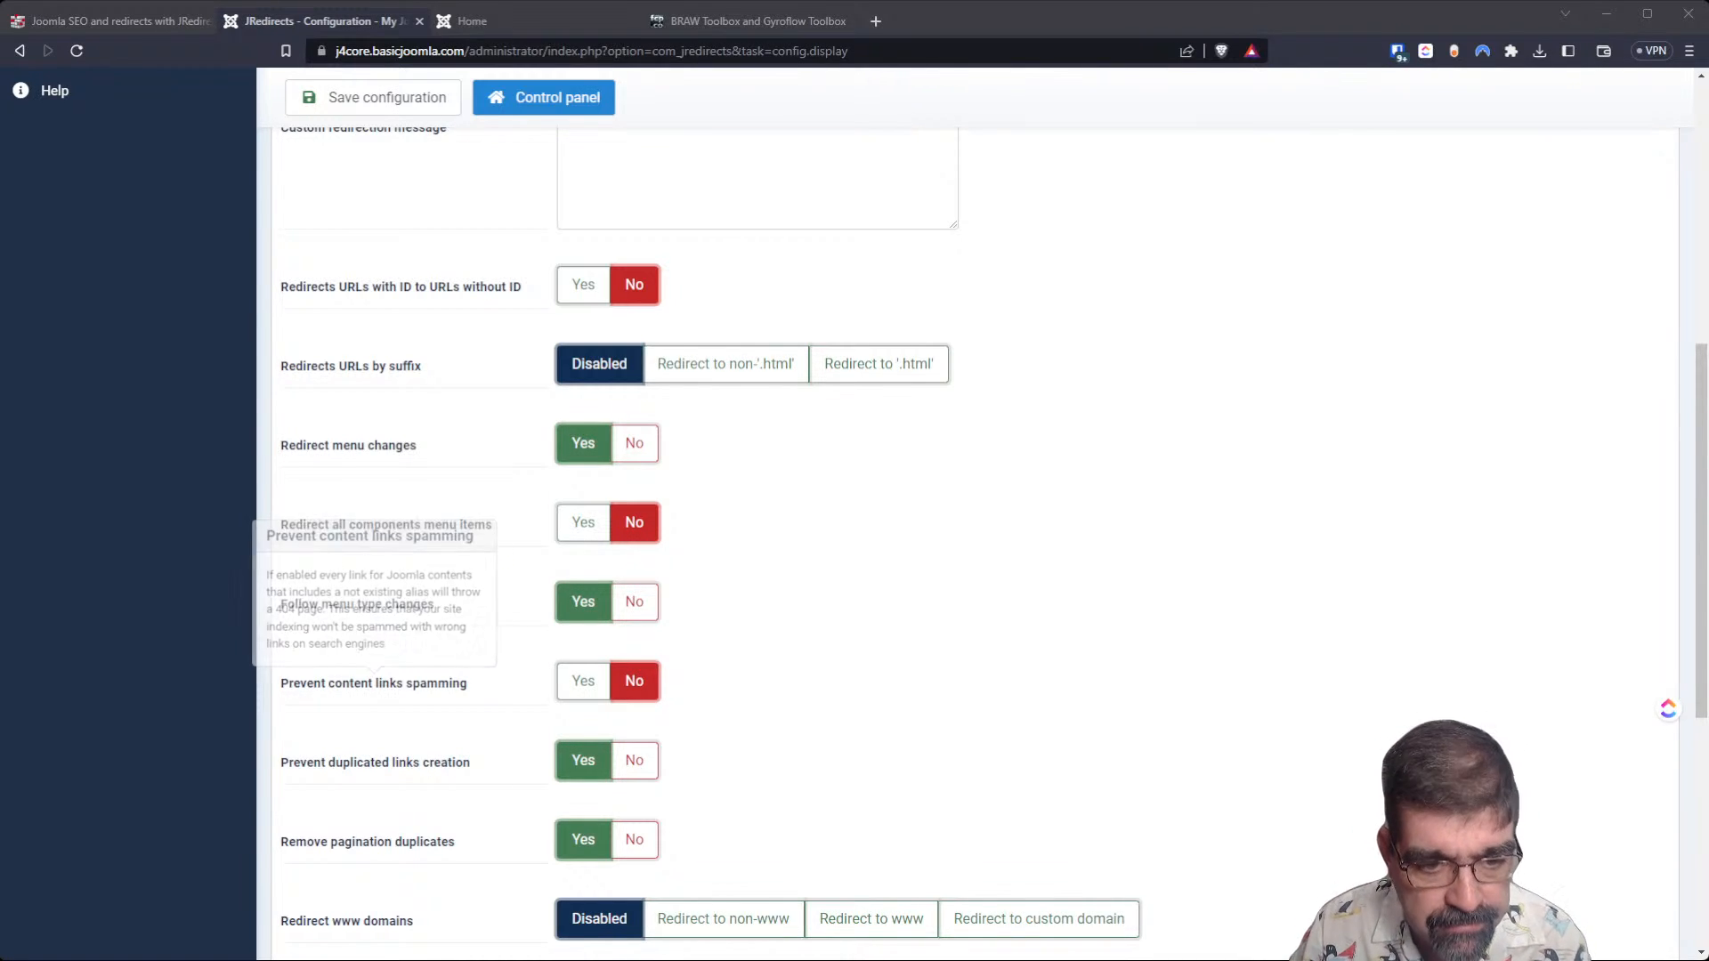
pyautogui.scroll(-3, 374, 683)
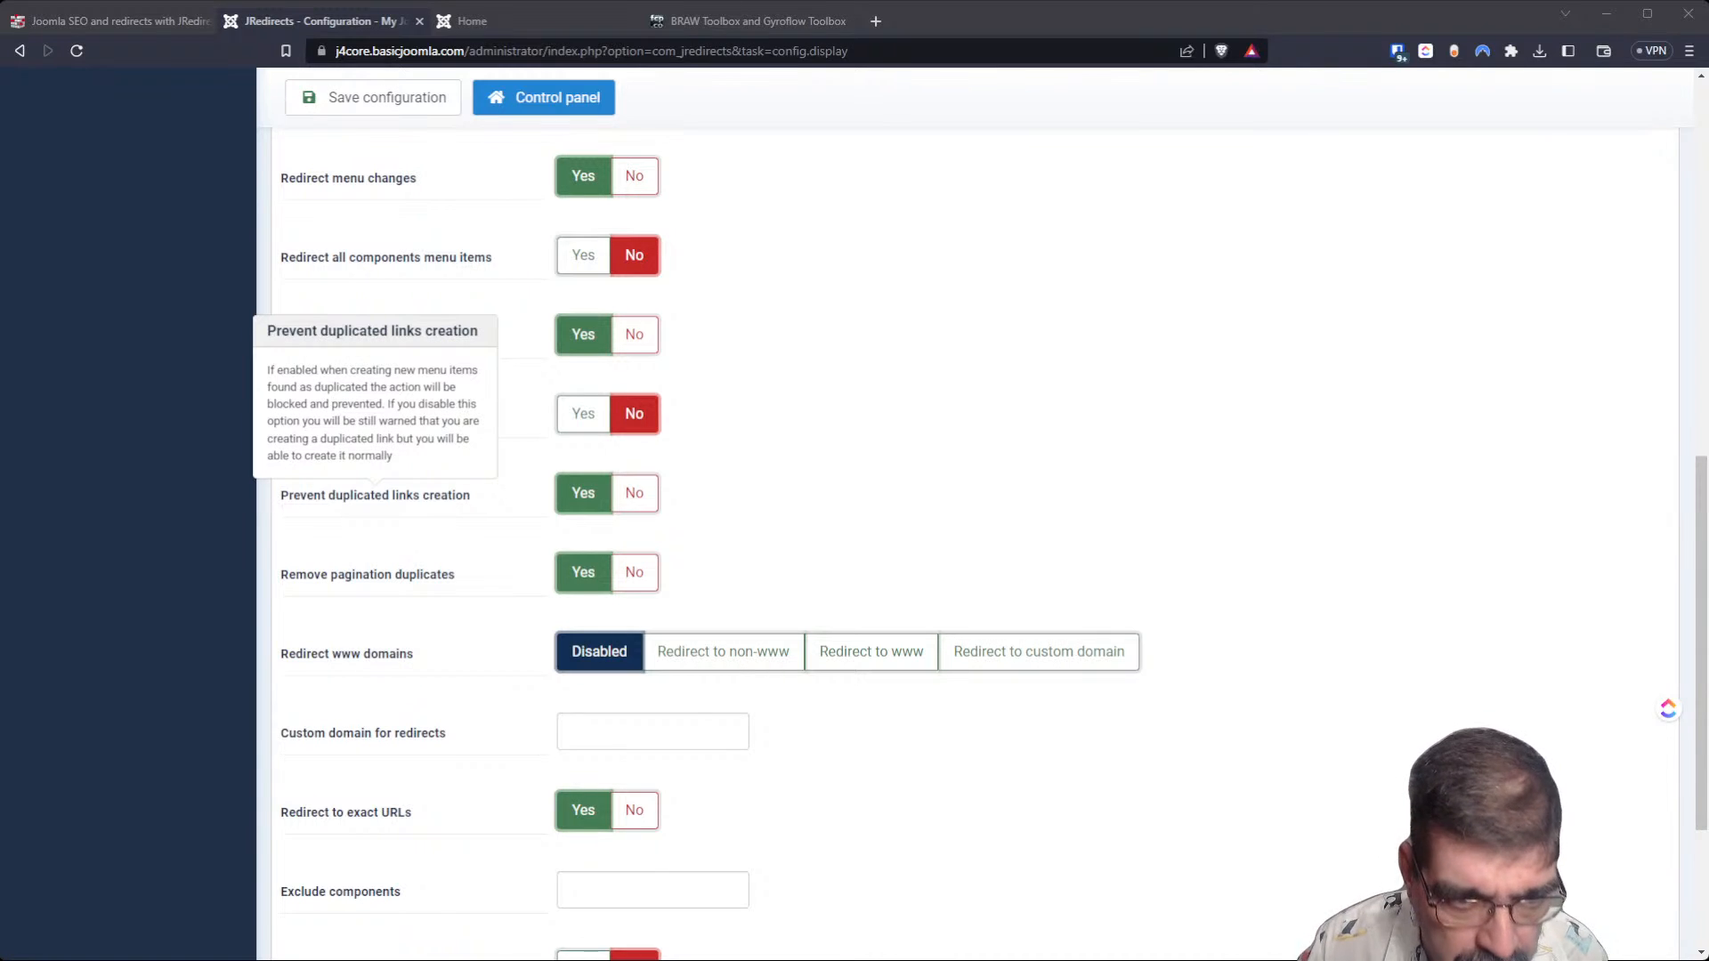
pyautogui.moveTo(368, 575)
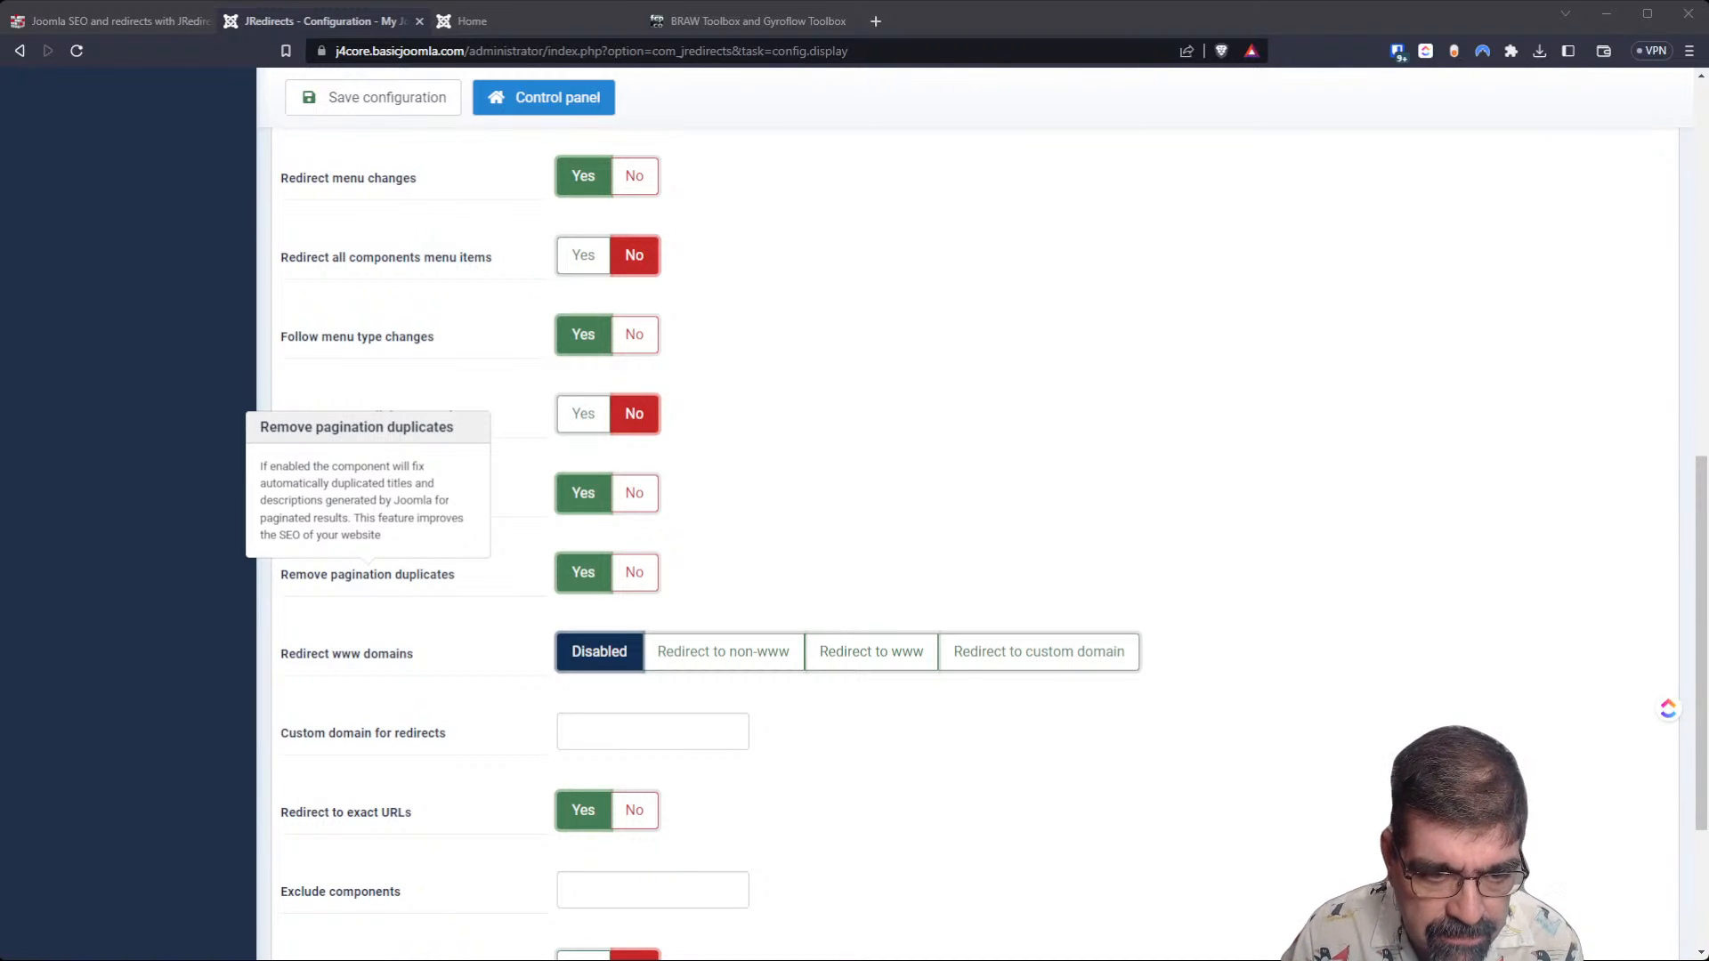
# Try Redirect to custom domain for the www domains redirect, and set it back to Disabled.
pyautogui.scroll(-3, 801, 534)
pyautogui.moveTo(347, 387)
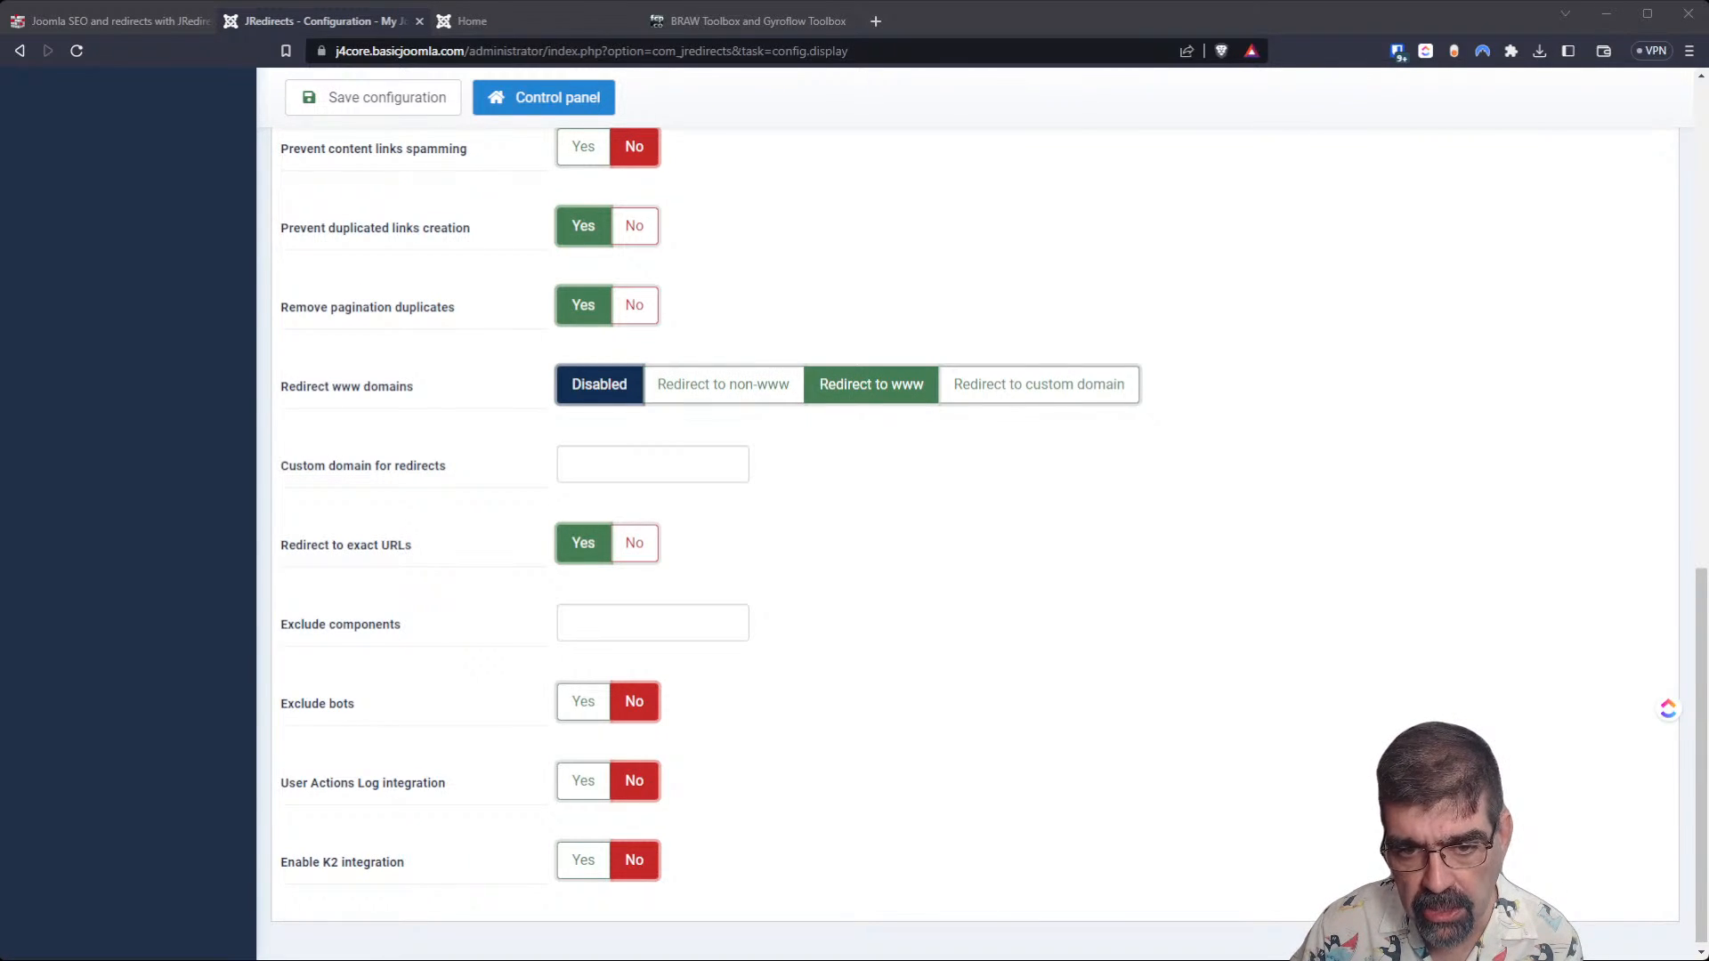
pyautogui.click(1070, 401)
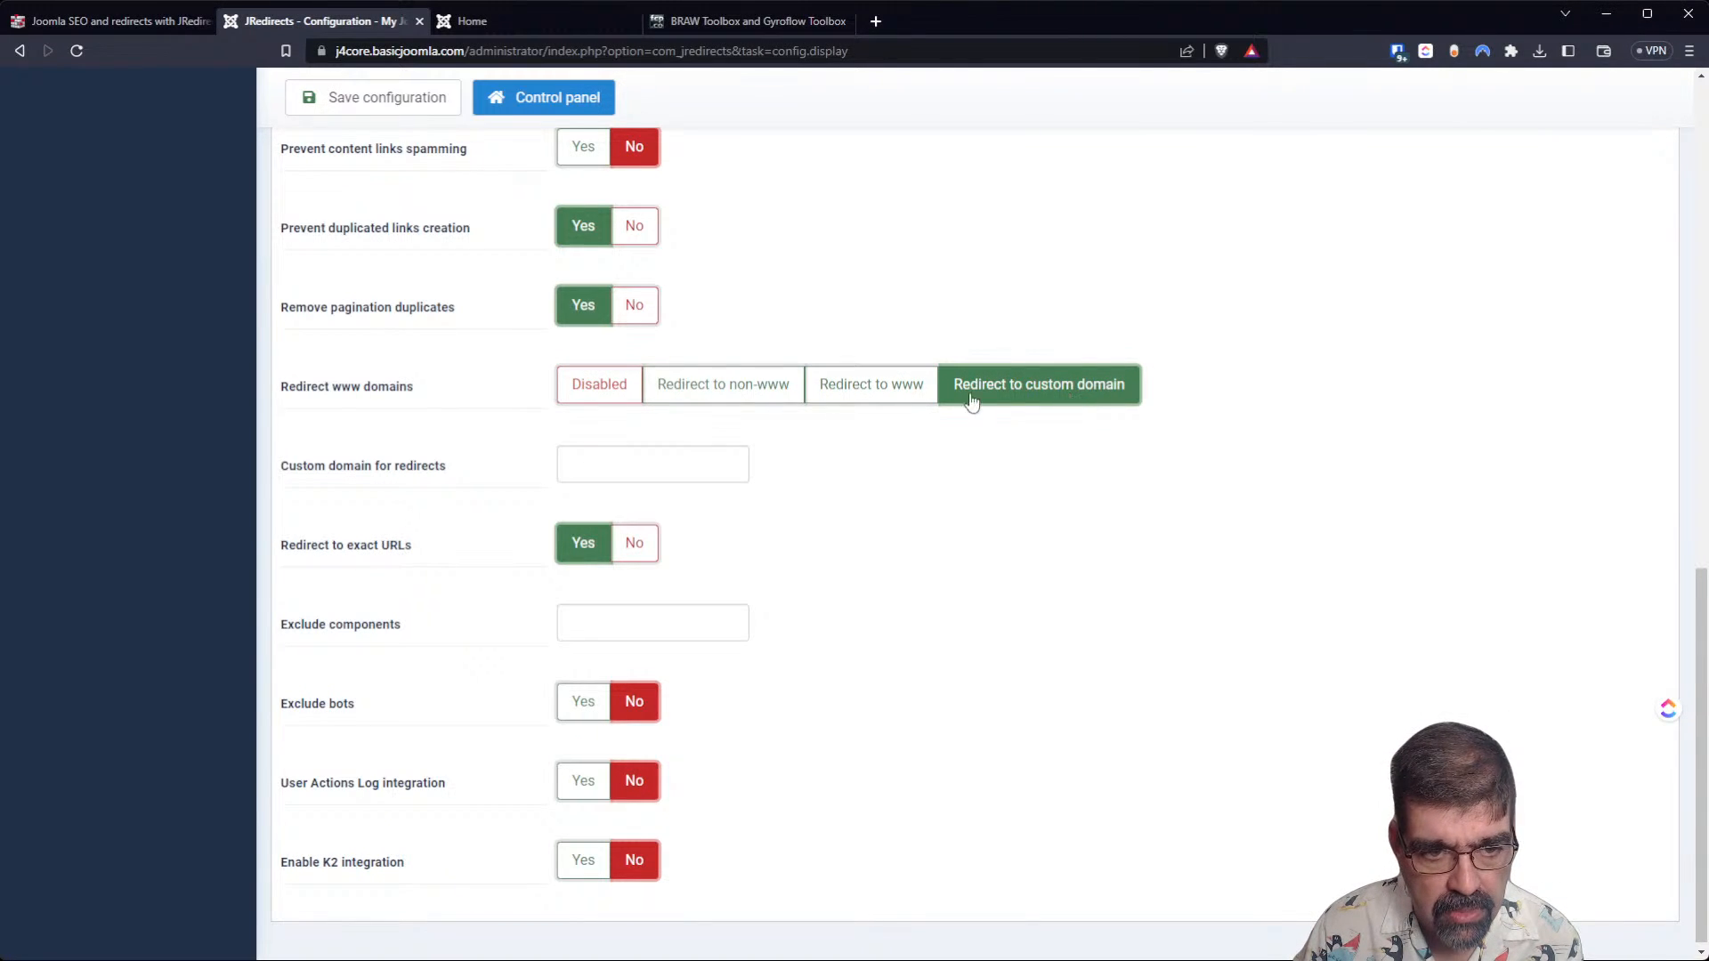
pyautogui.moveTo(420, 470)
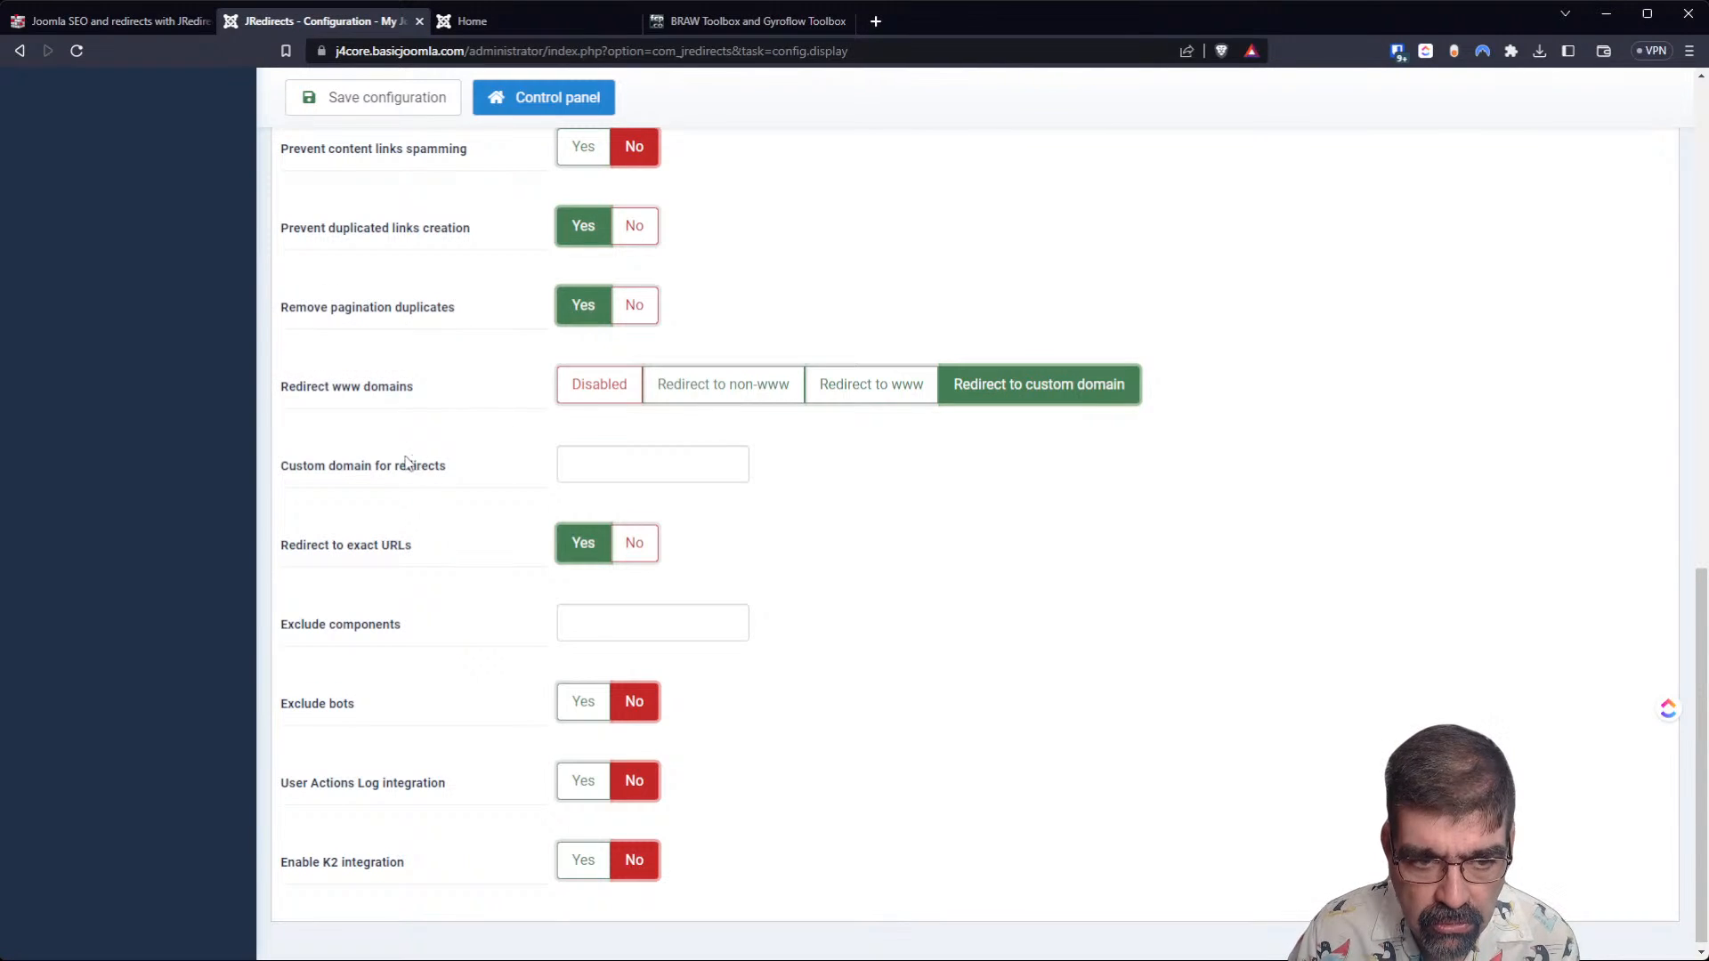
pyautogui.moveTo(327, 552)
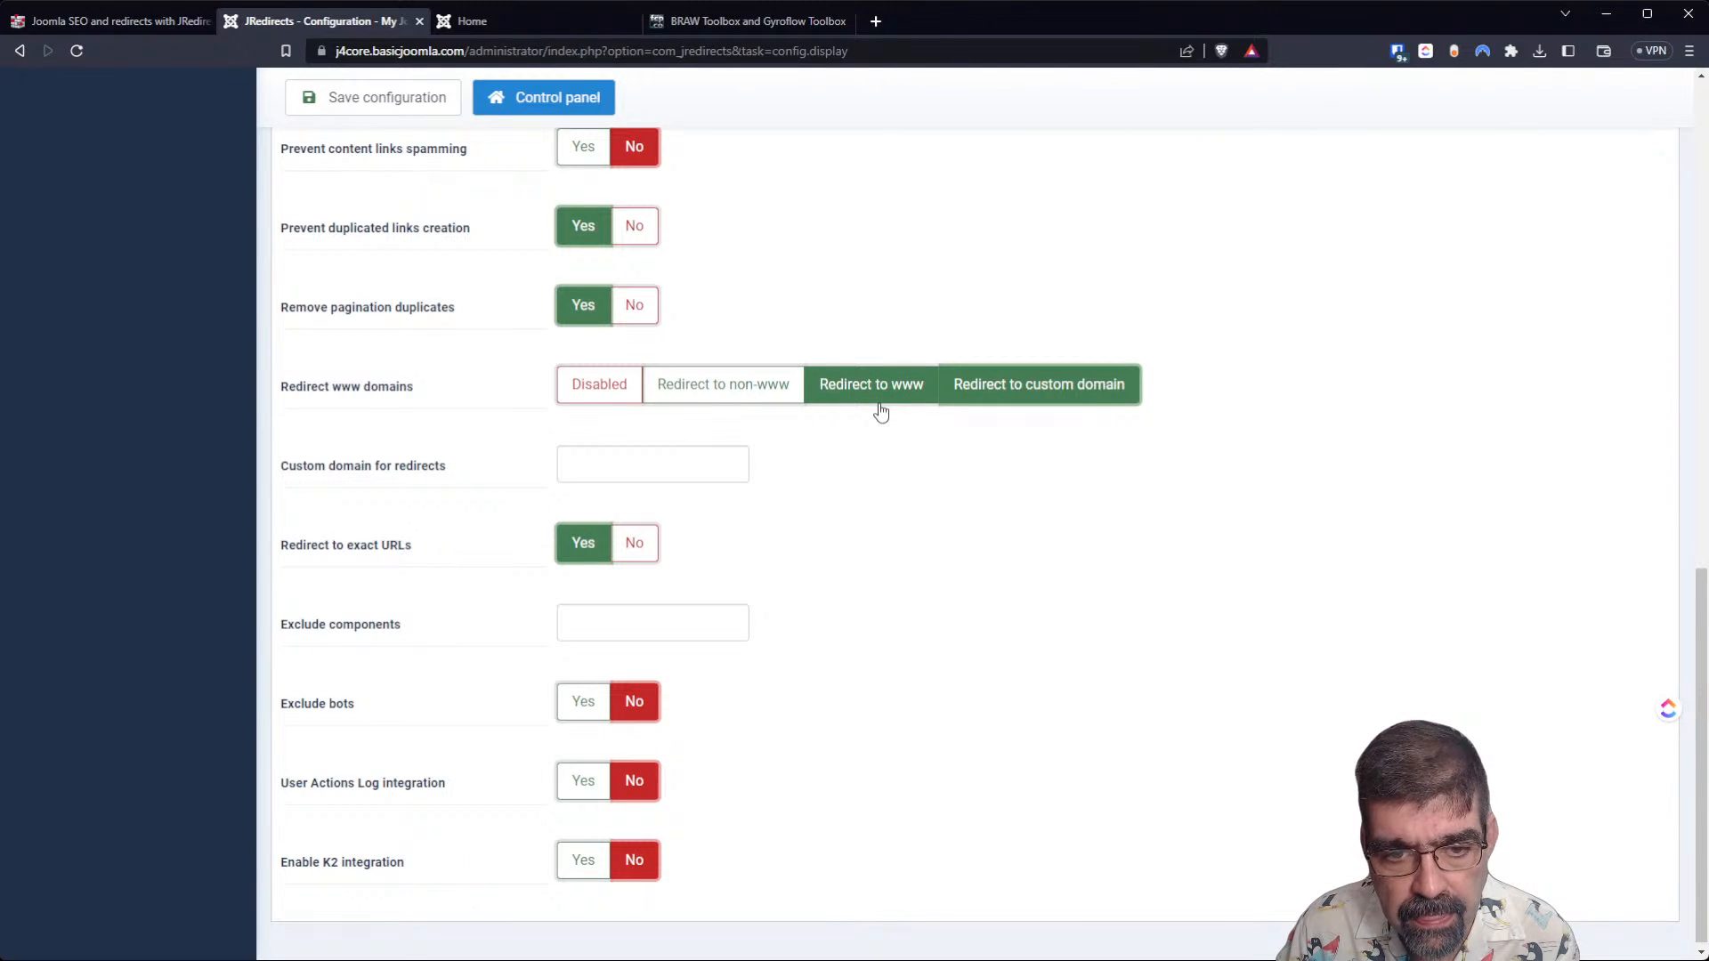
pyautogui.click(574, 388)
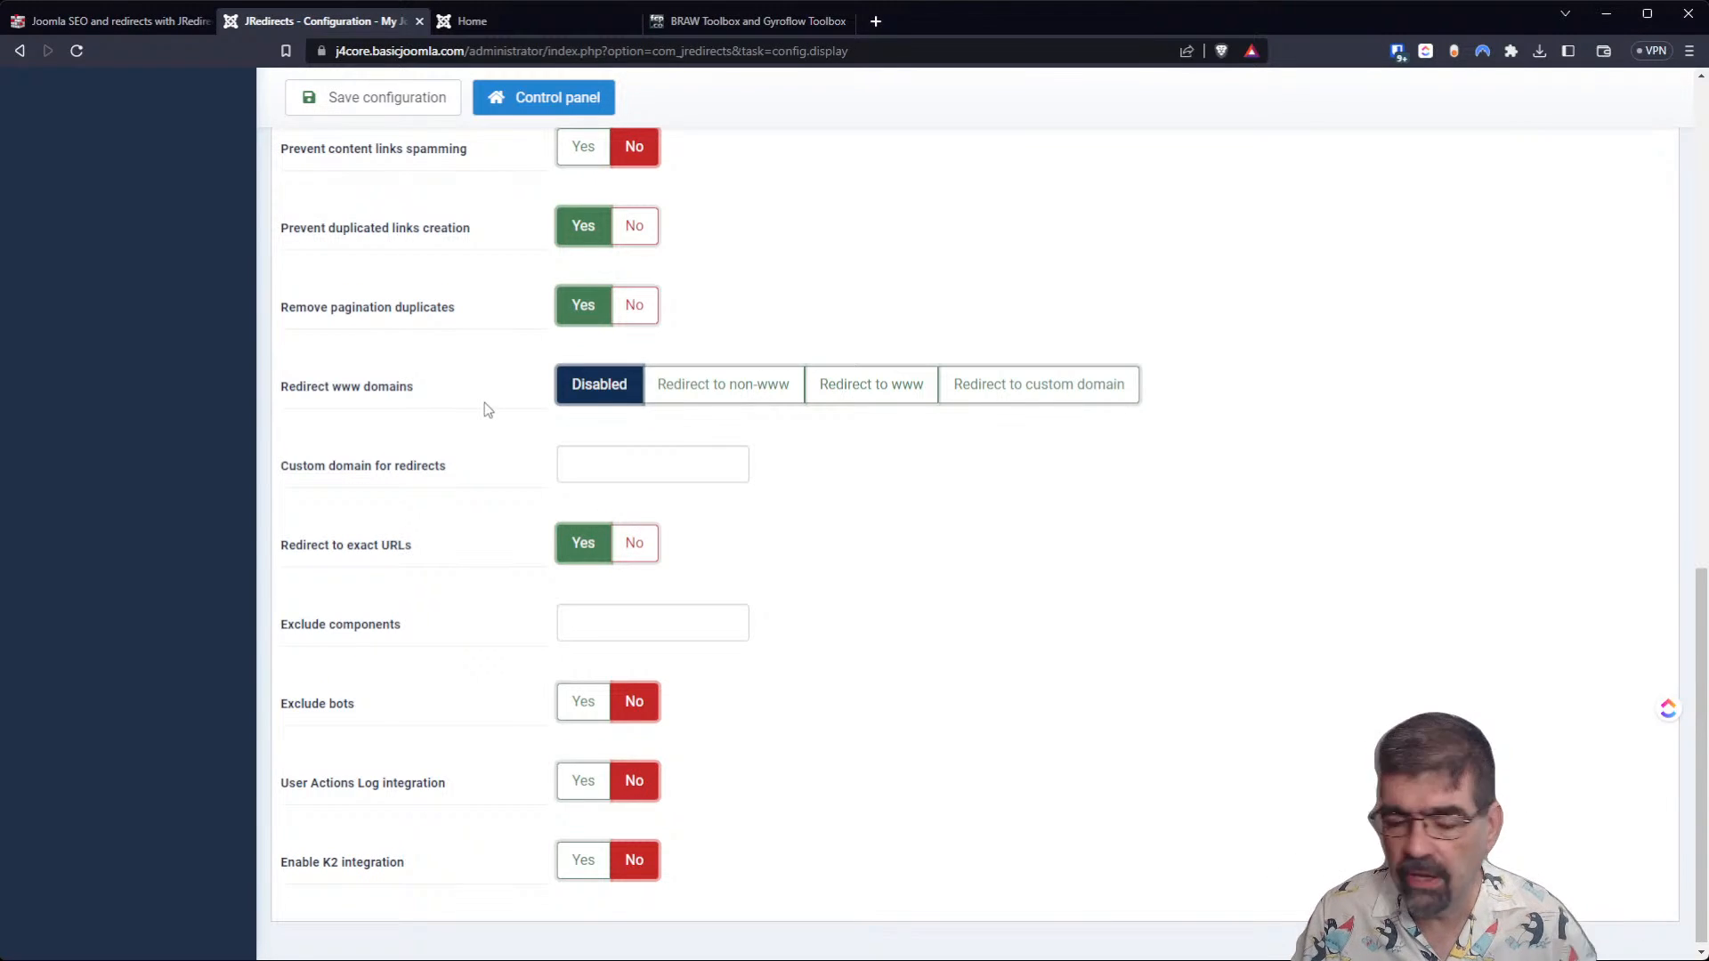
# Review the custom domain, exact URL, component and bot exclusion options, and set User Actions Log integration to Yes.
pyautogui.scroll(-1, 484, 402)
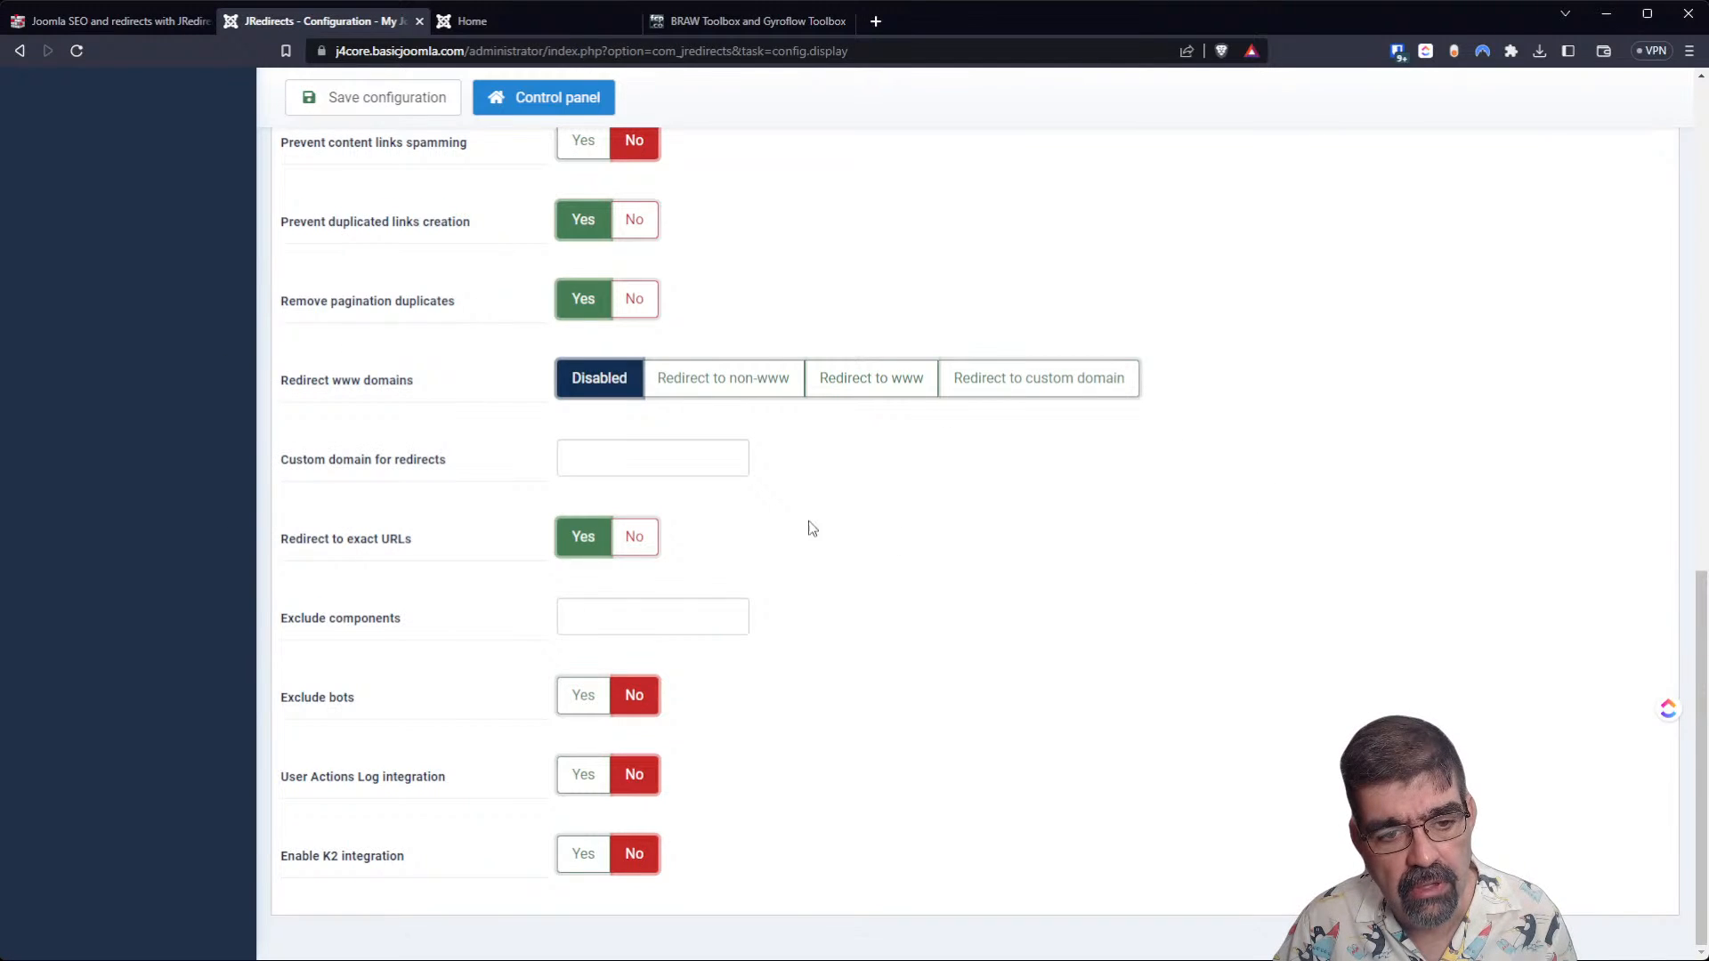
pyautogui.moveTo(462, 464)
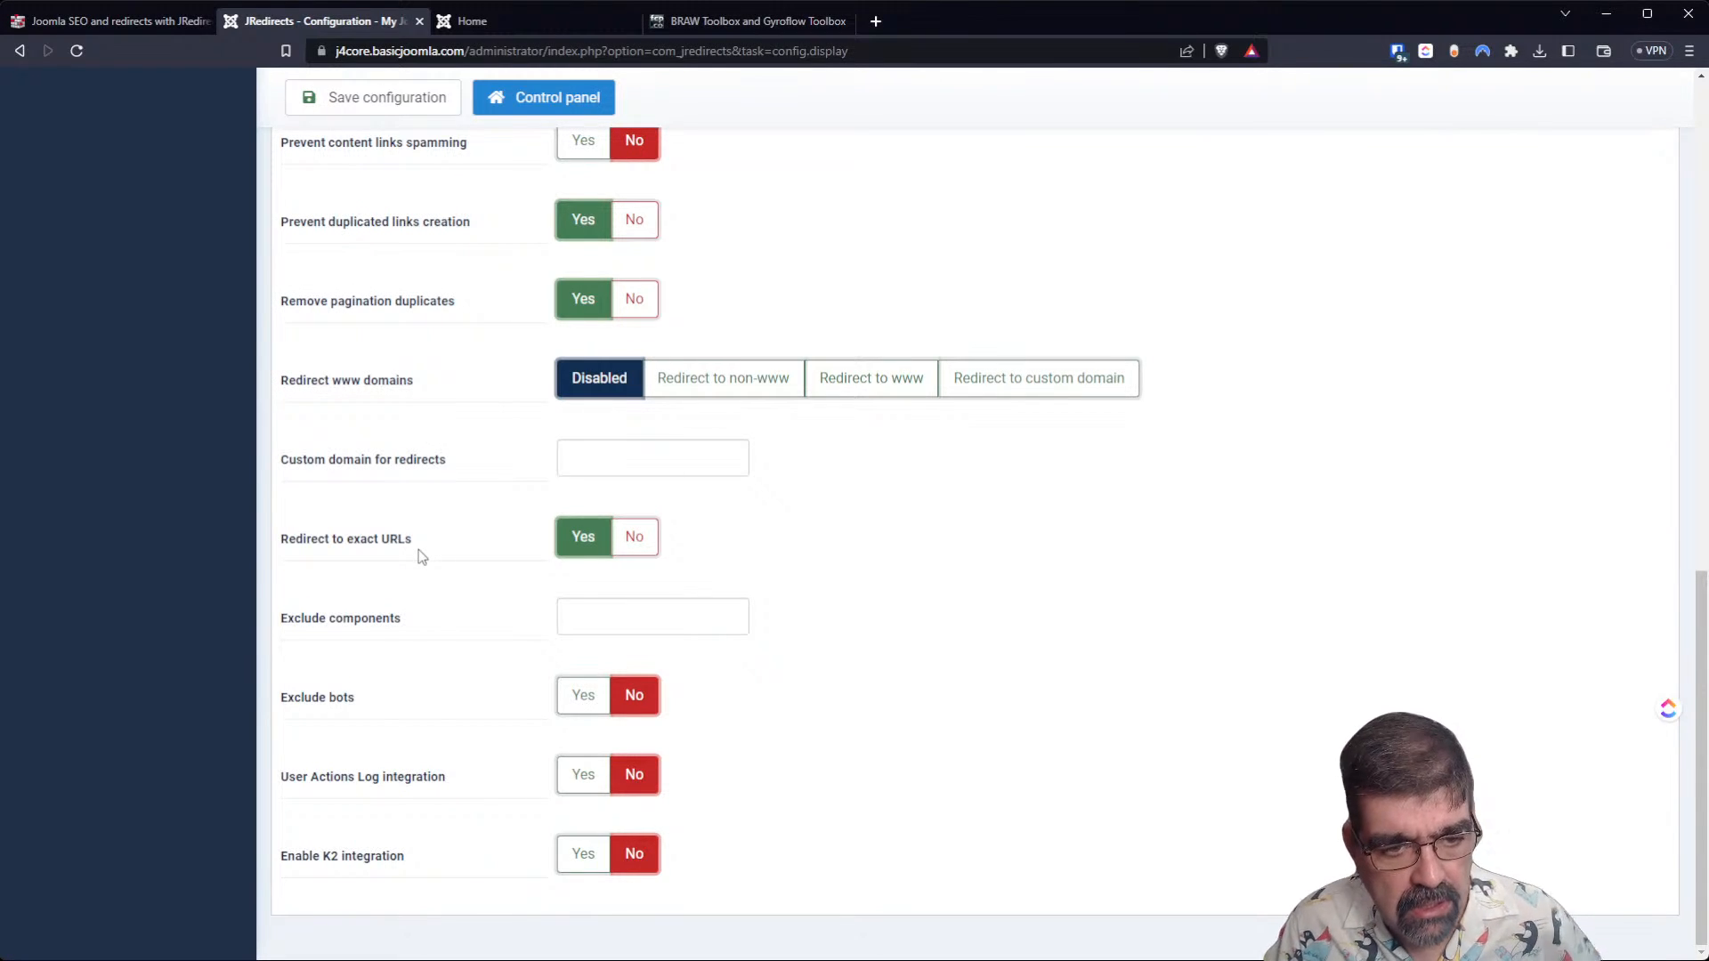
pyautogui.moveTo(375, 631)
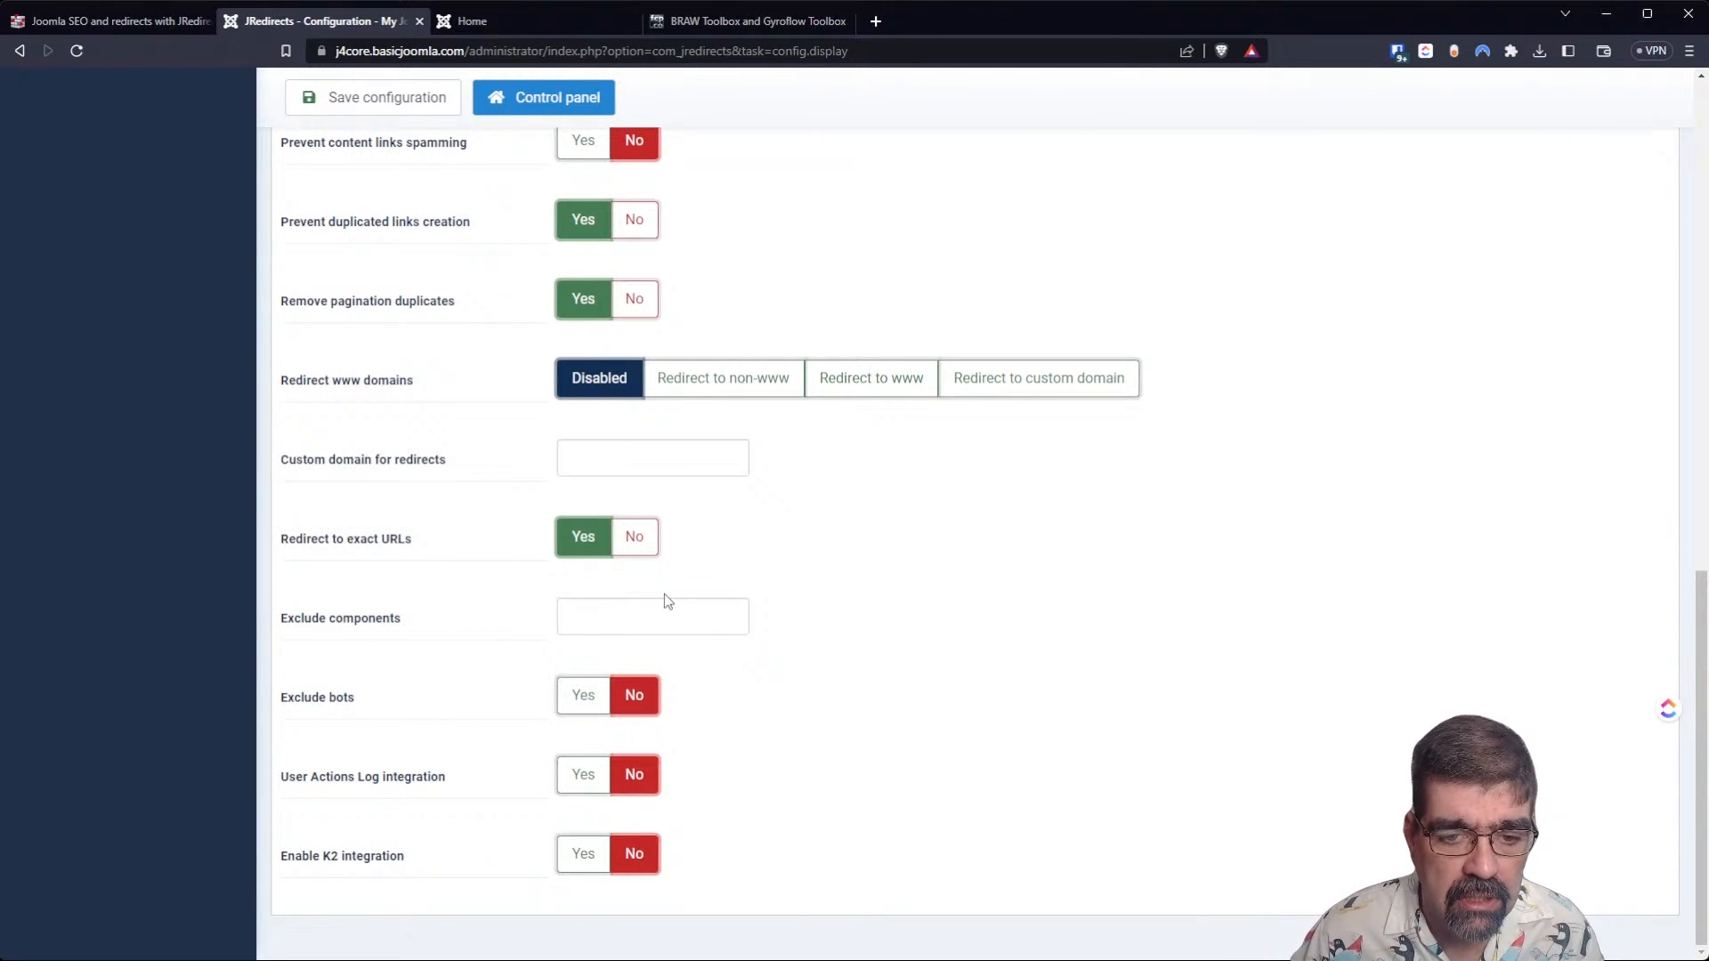
pyautogui.moveTo(313, 623)
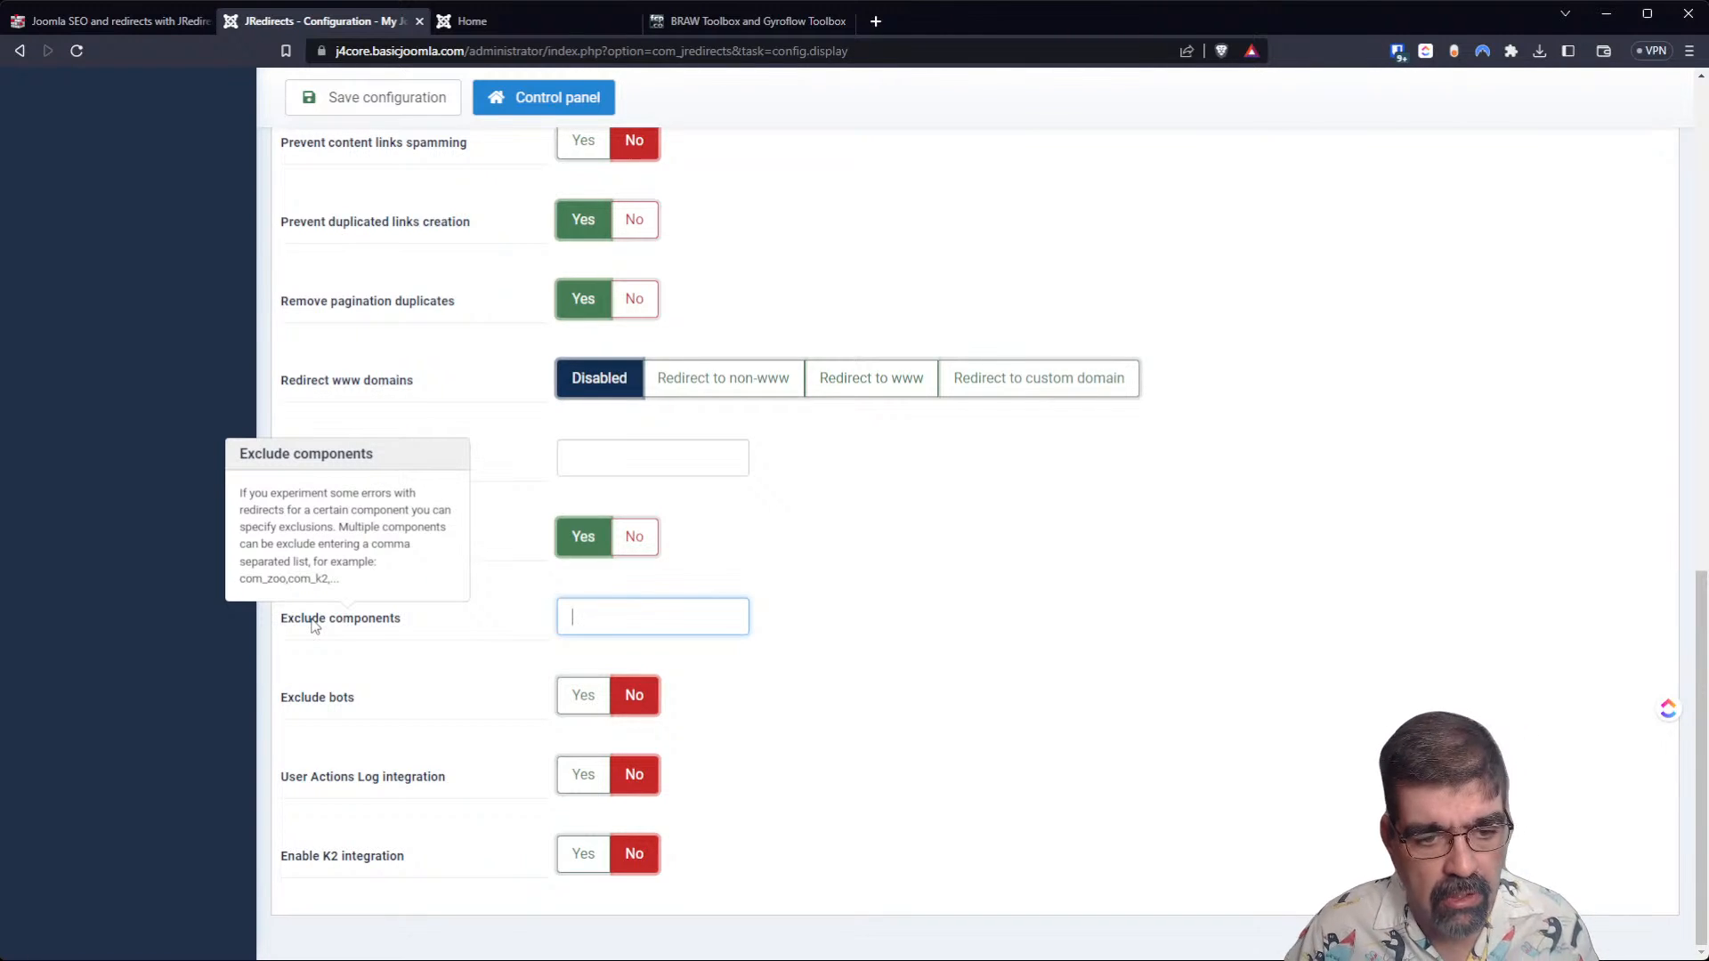
pyautogui.click(1121, 647)
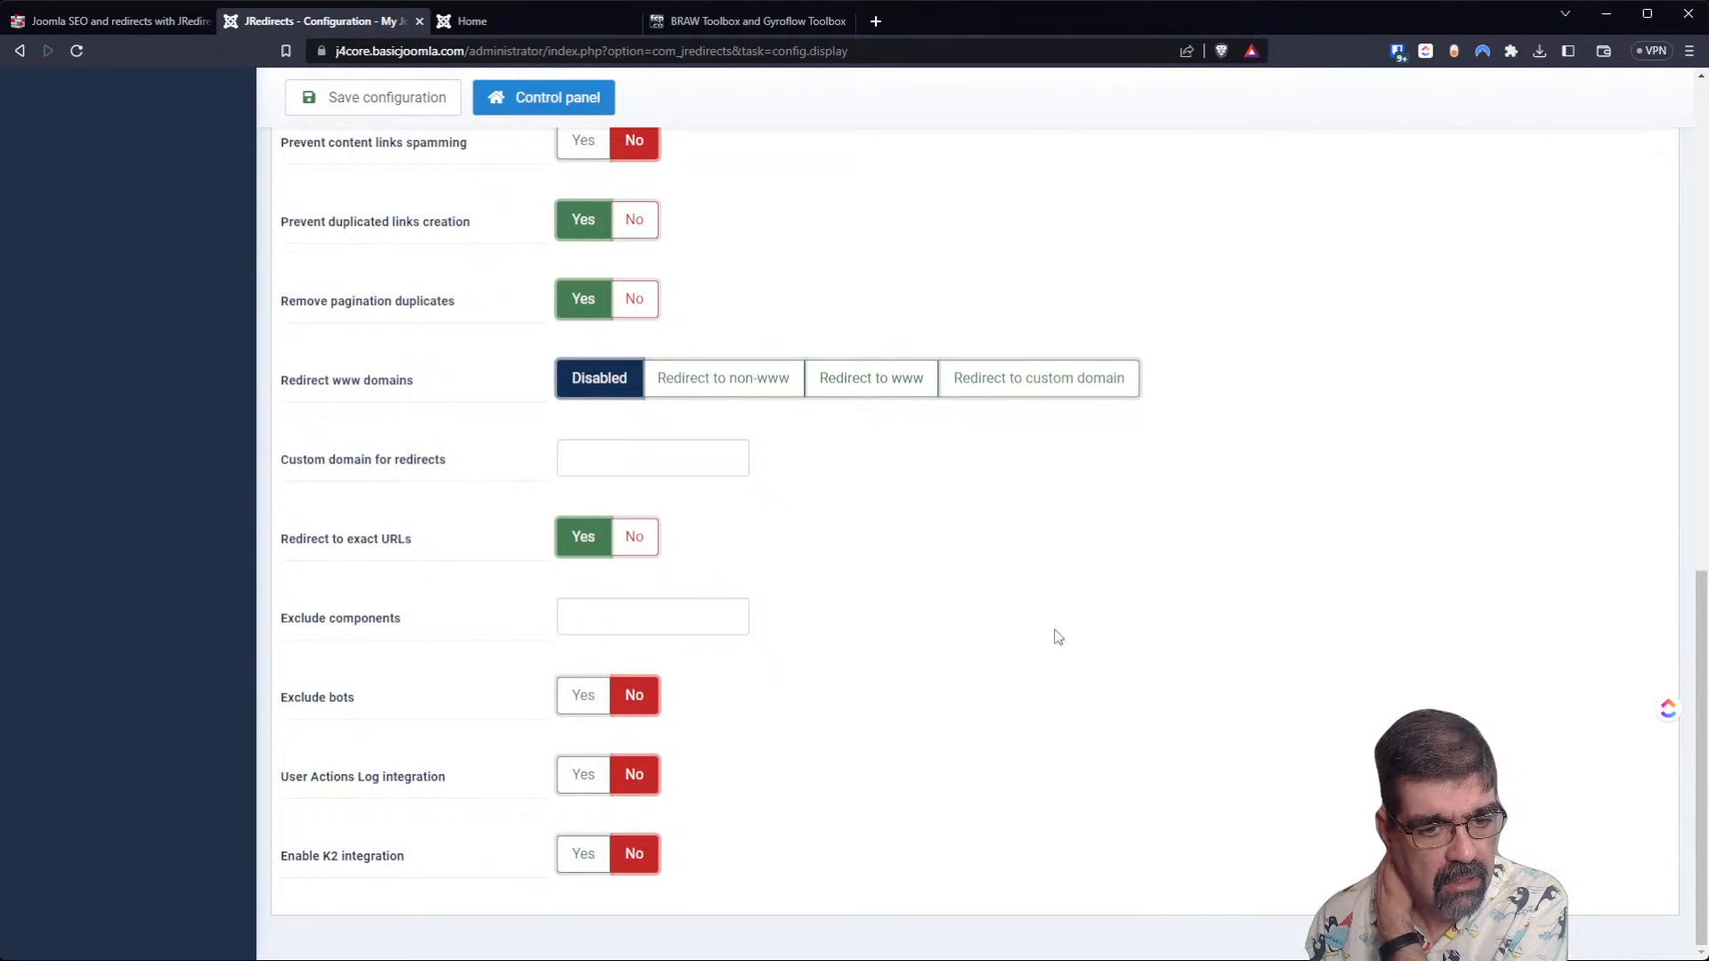
pyautogui.moveTo(313, 708)
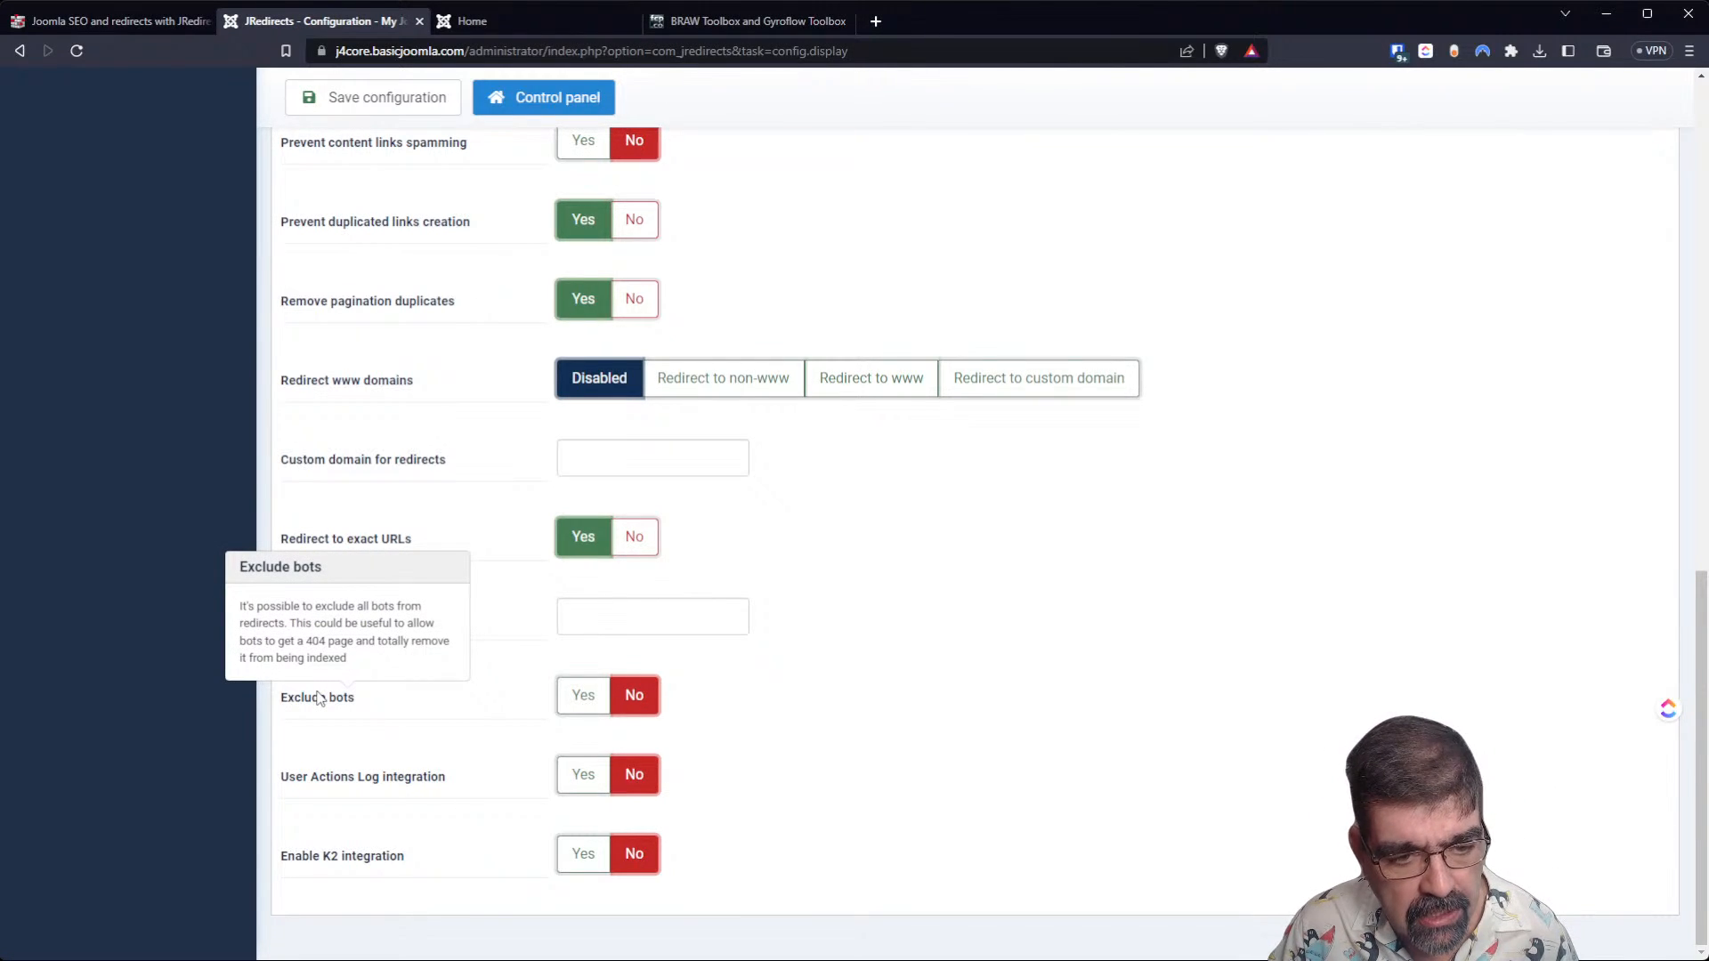
pyautogui.moveTo(354, 791)
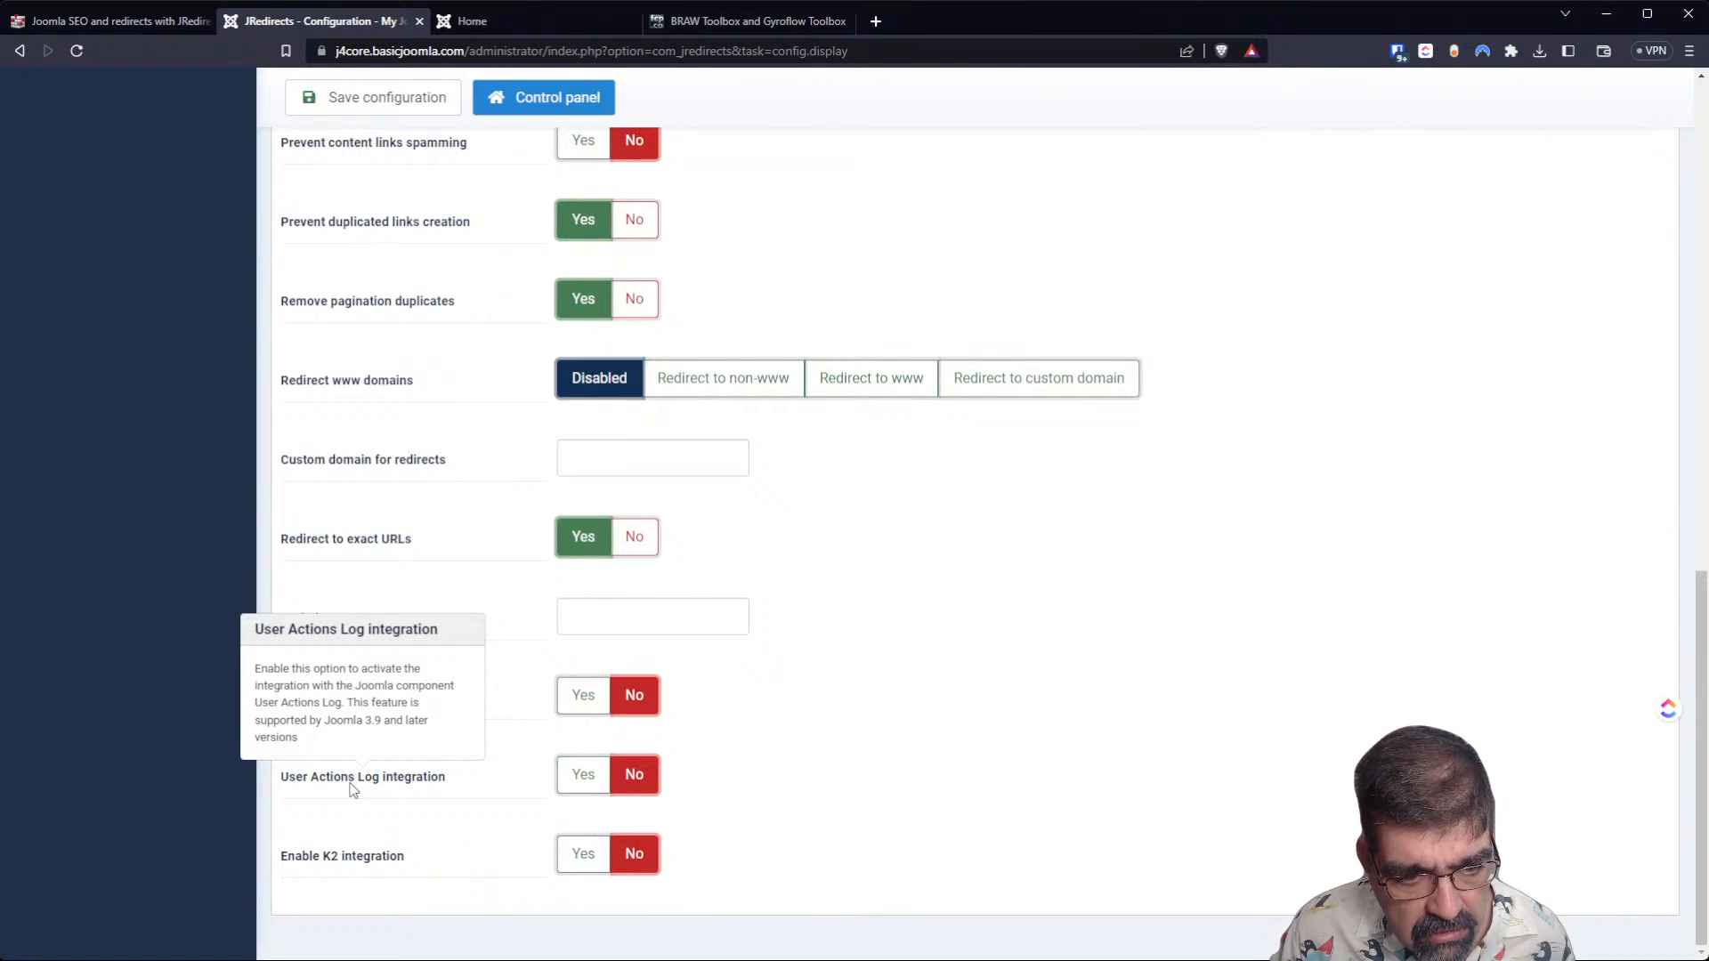
pyautogui.click(580, 773)
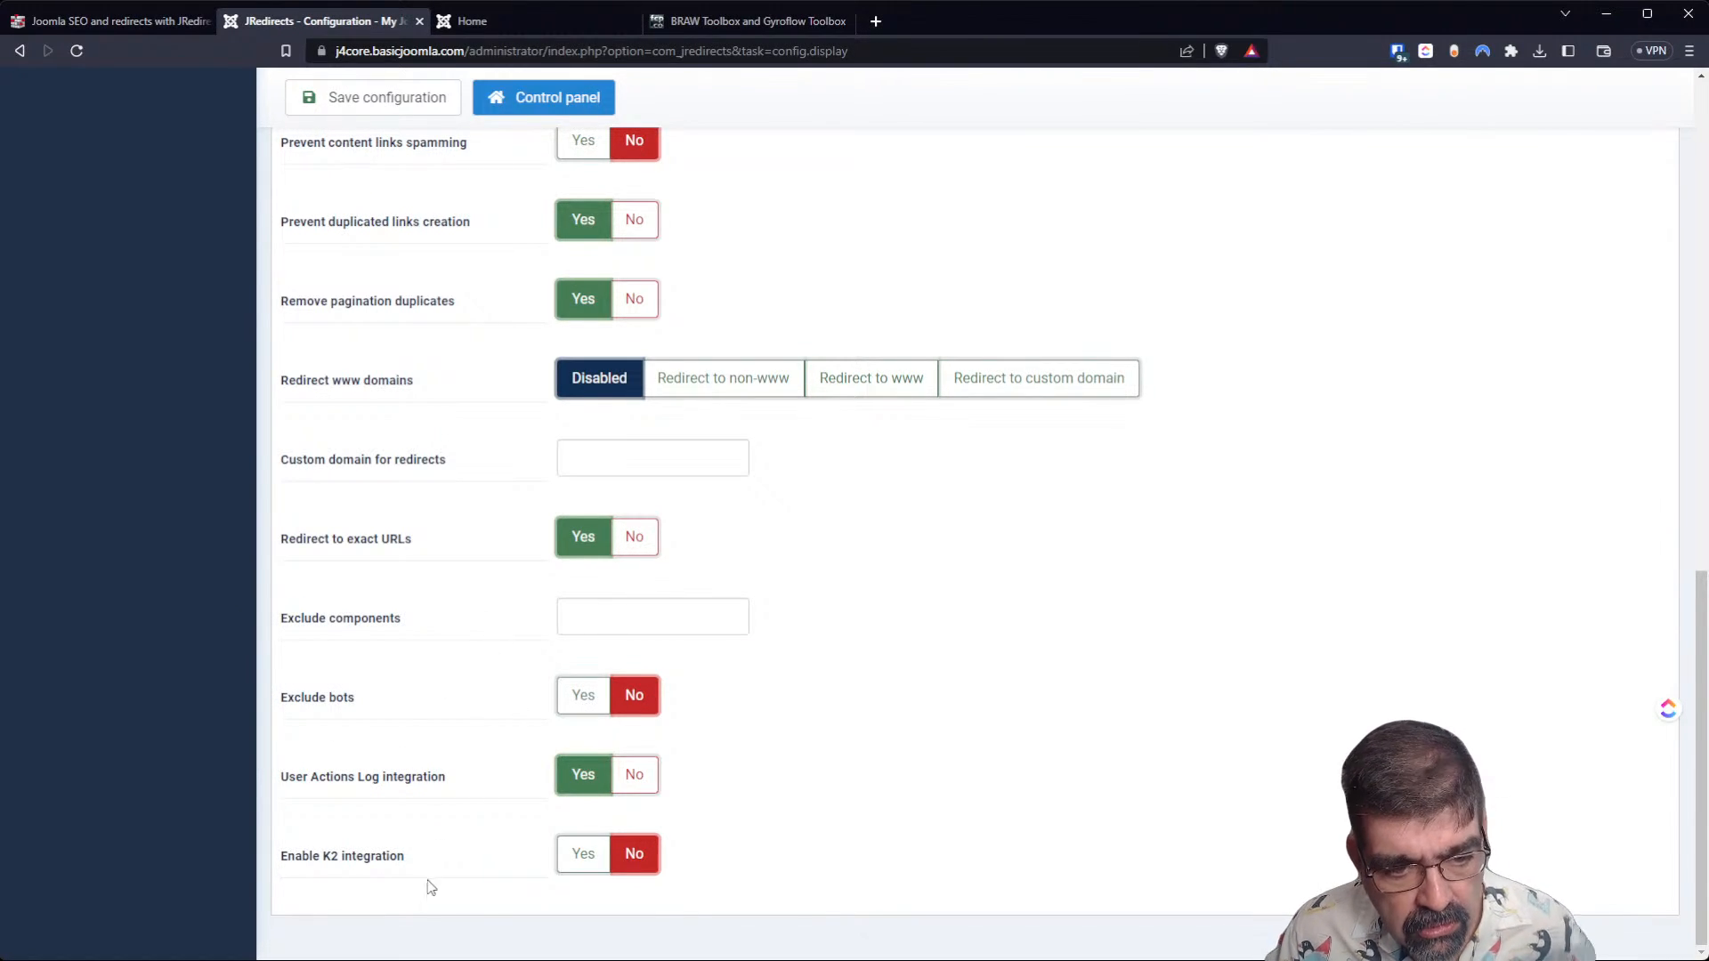
# Review the mobile, Google Search Console and permissions settings, and save the JRedirects configuration.
pyautogui.scroll(10, 869, 659)
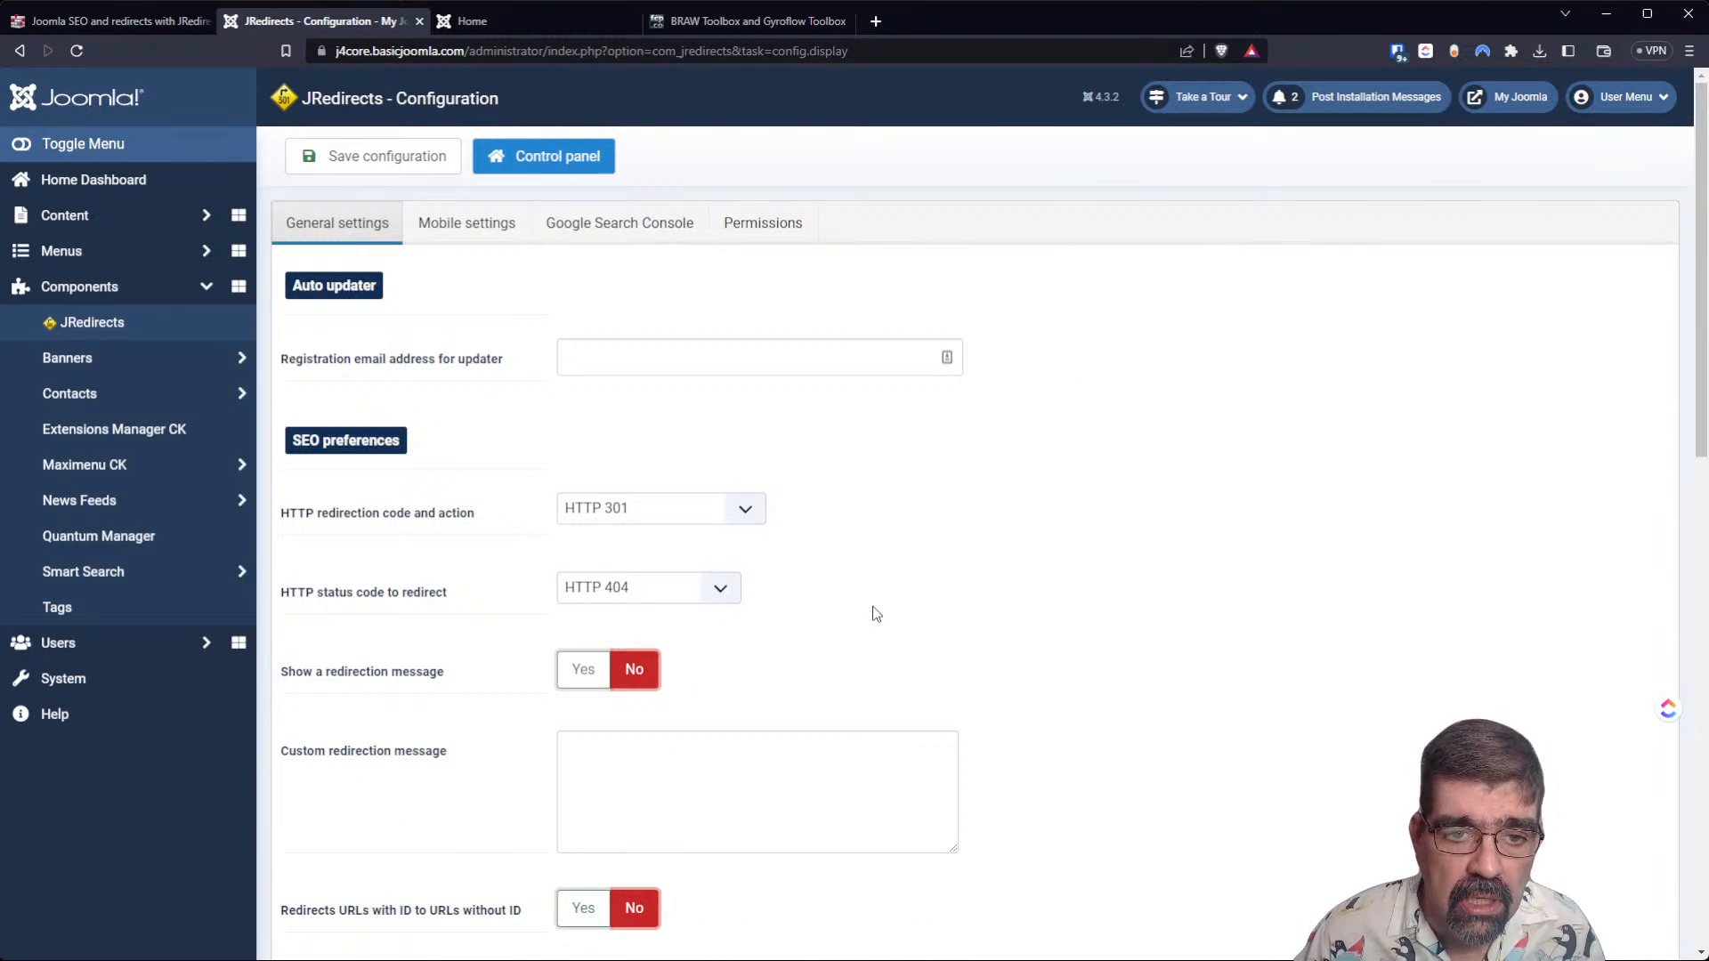
pyautogui.click(487, 232)
pyautogui.moveTo(350, 365)
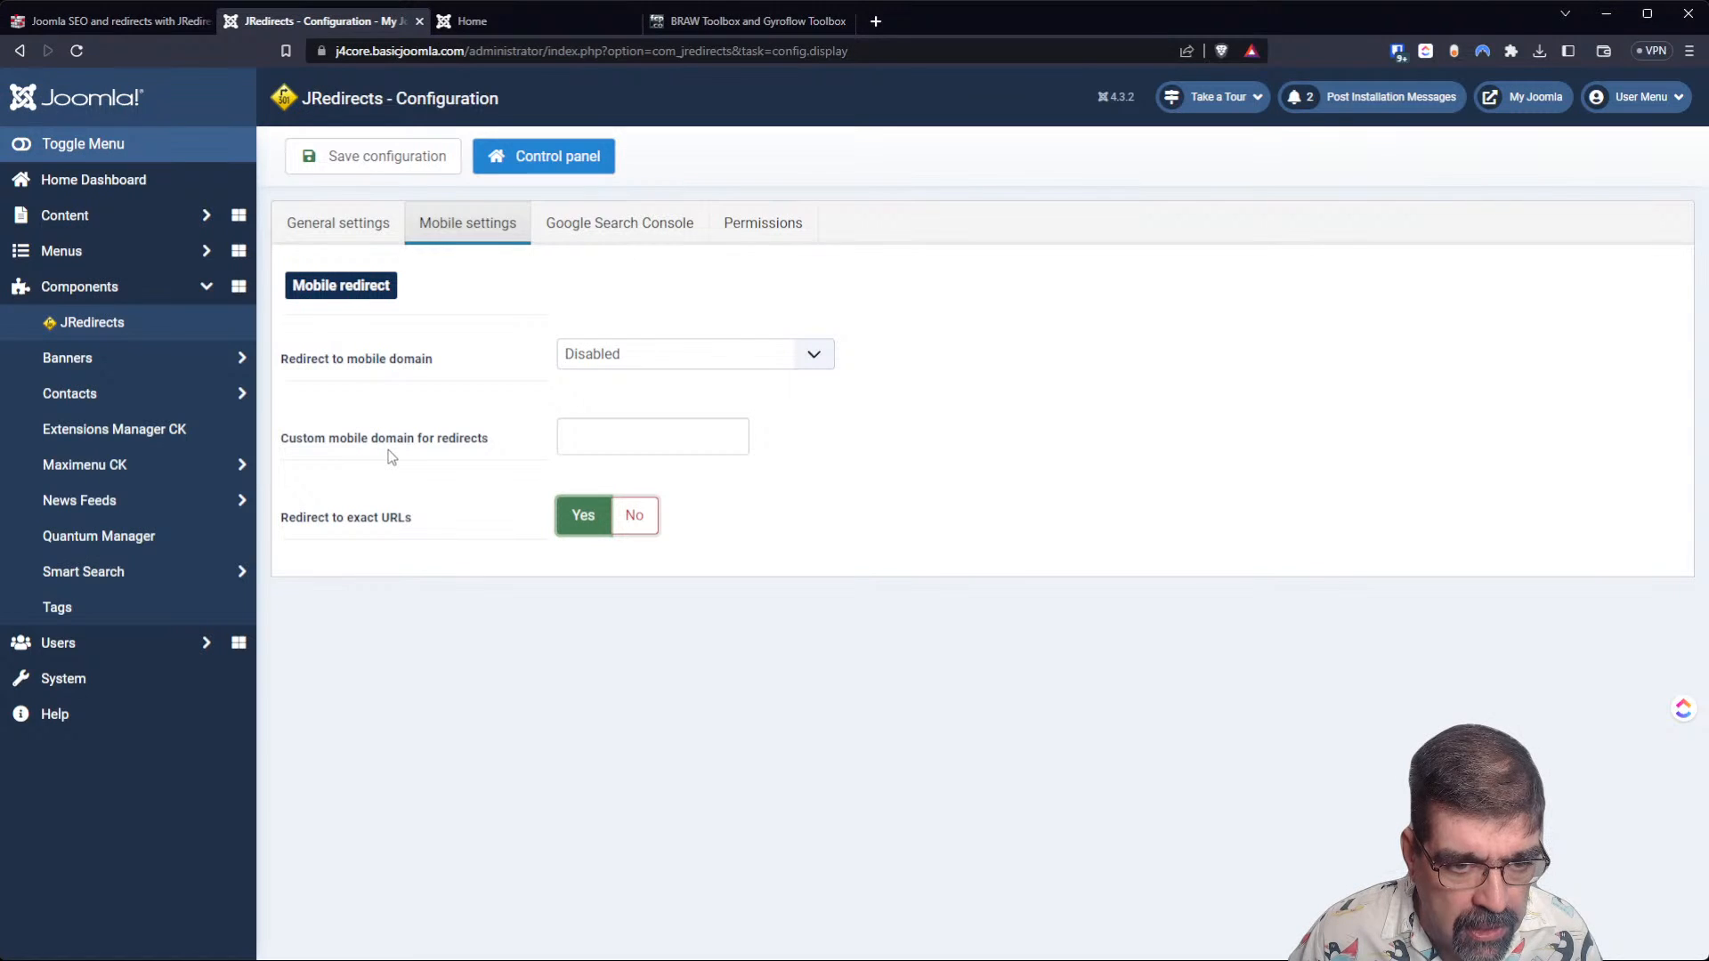
pyautogui.click(607, 230)
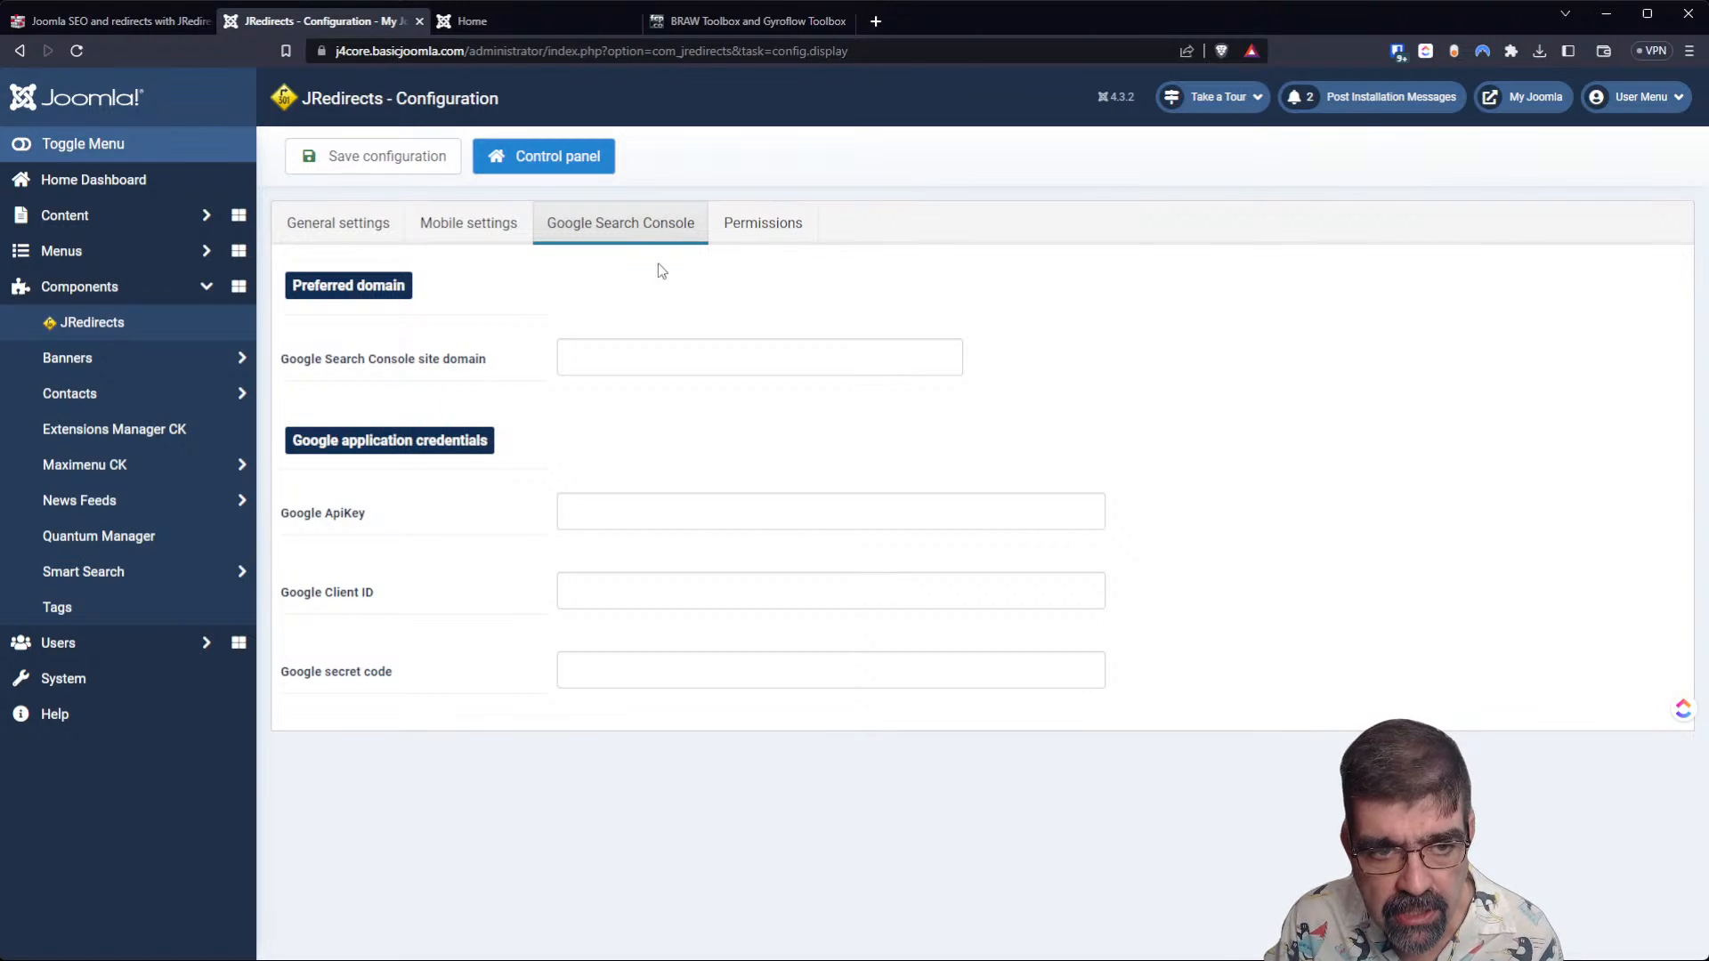
pyautogui.click(748, 224)
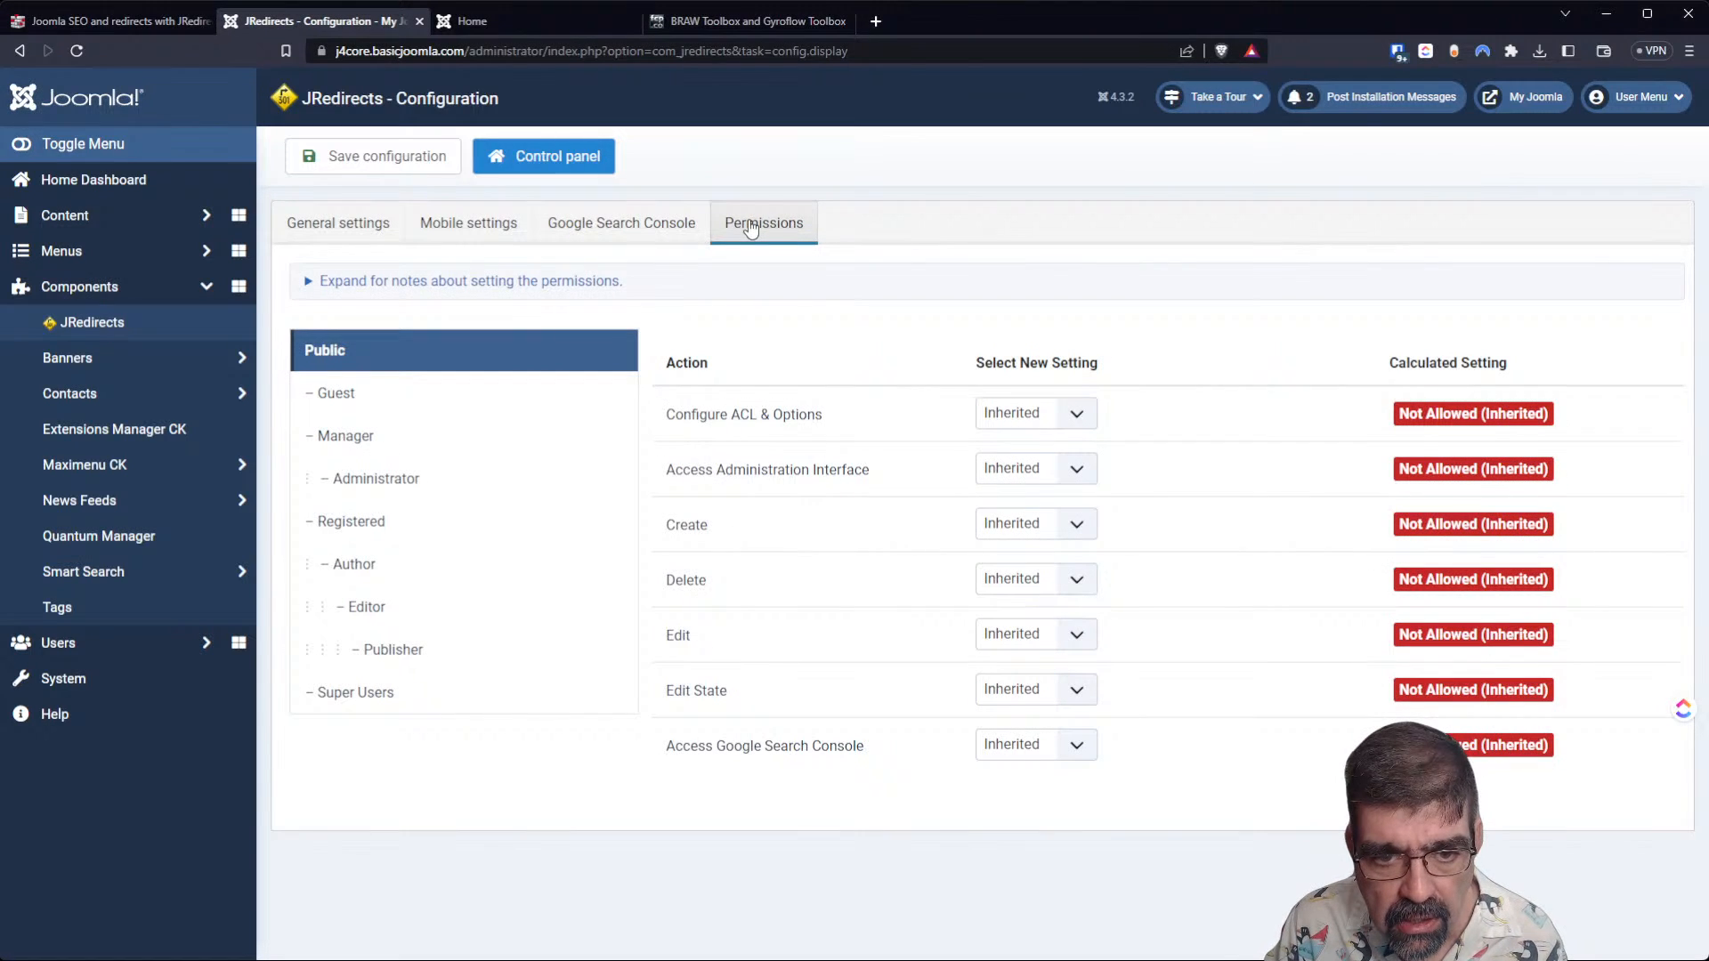
pyautogui.click(348, 176)
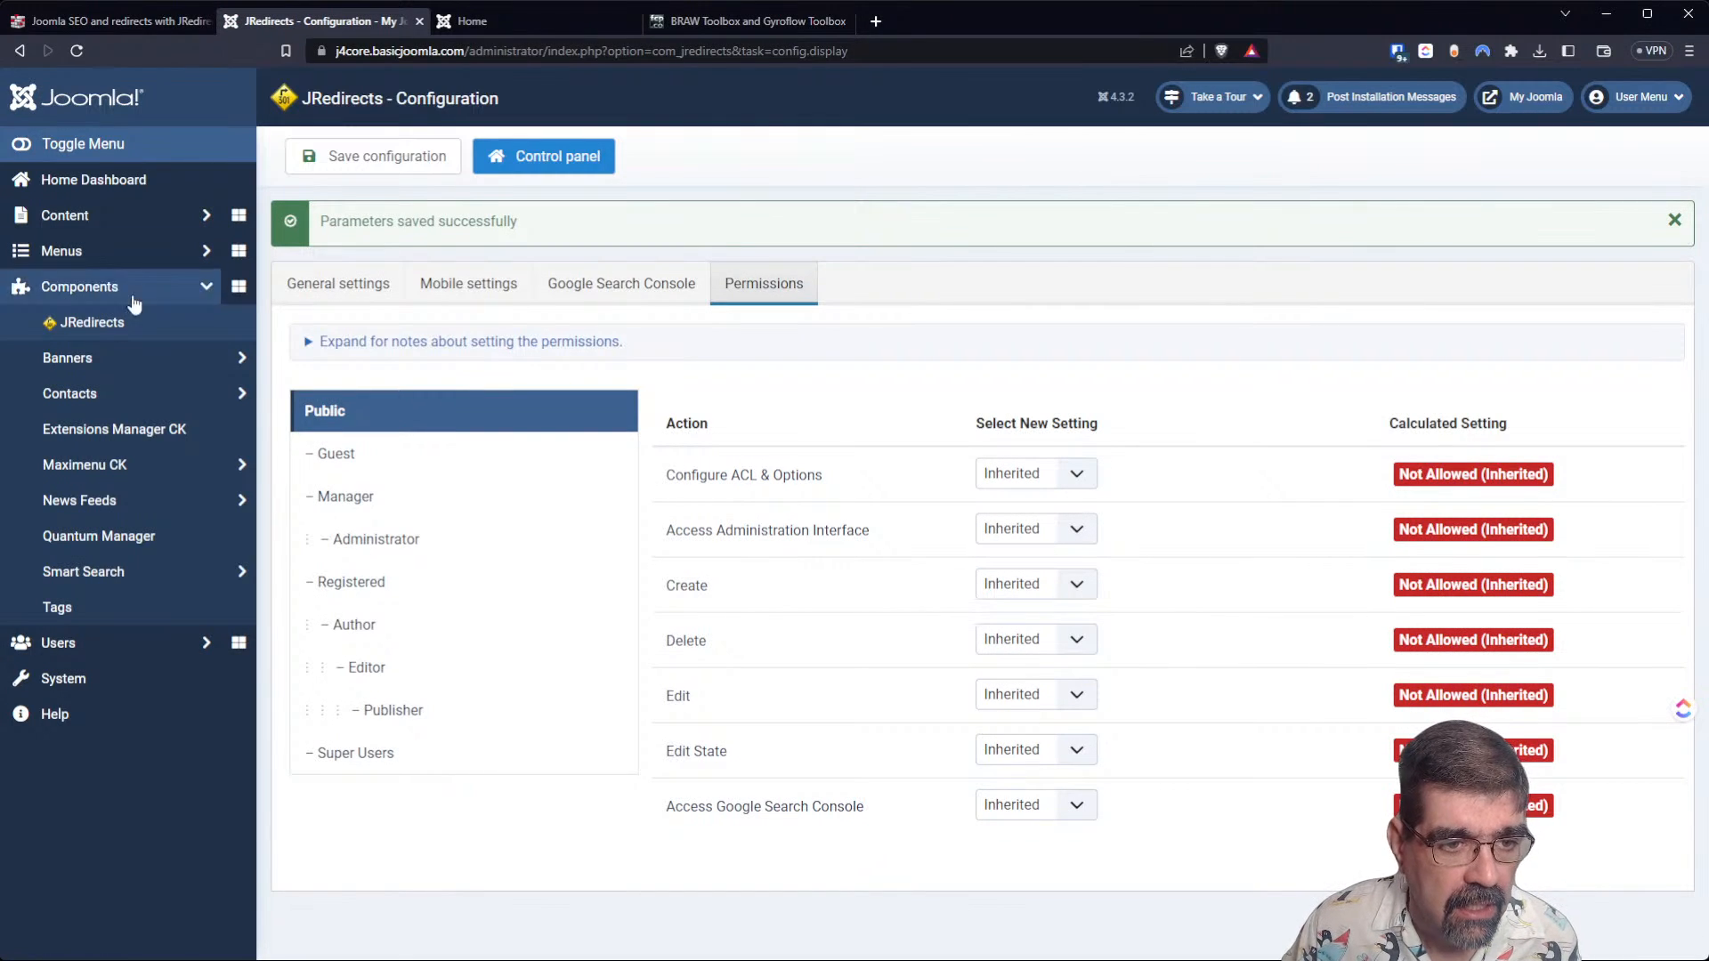
# Open the JRedirects menu redirects list, and view the Typography (2) page on the site's front end.
pyautogui.click(104, 331)
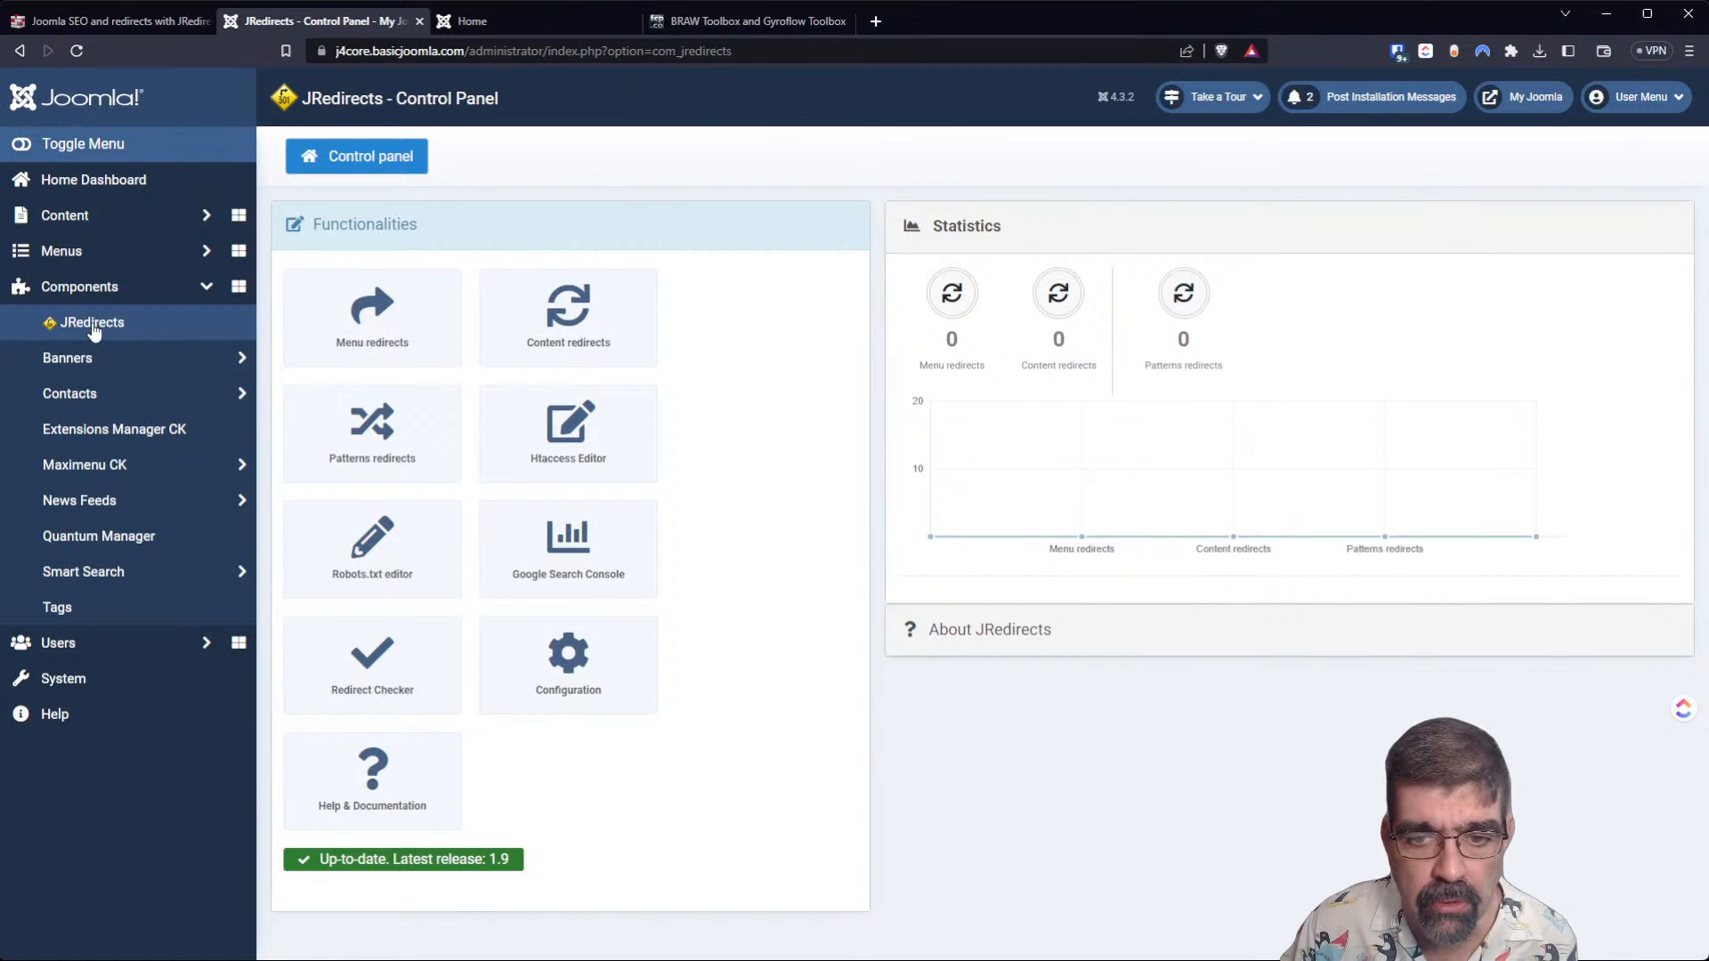
pyautogui.click(450, 320)
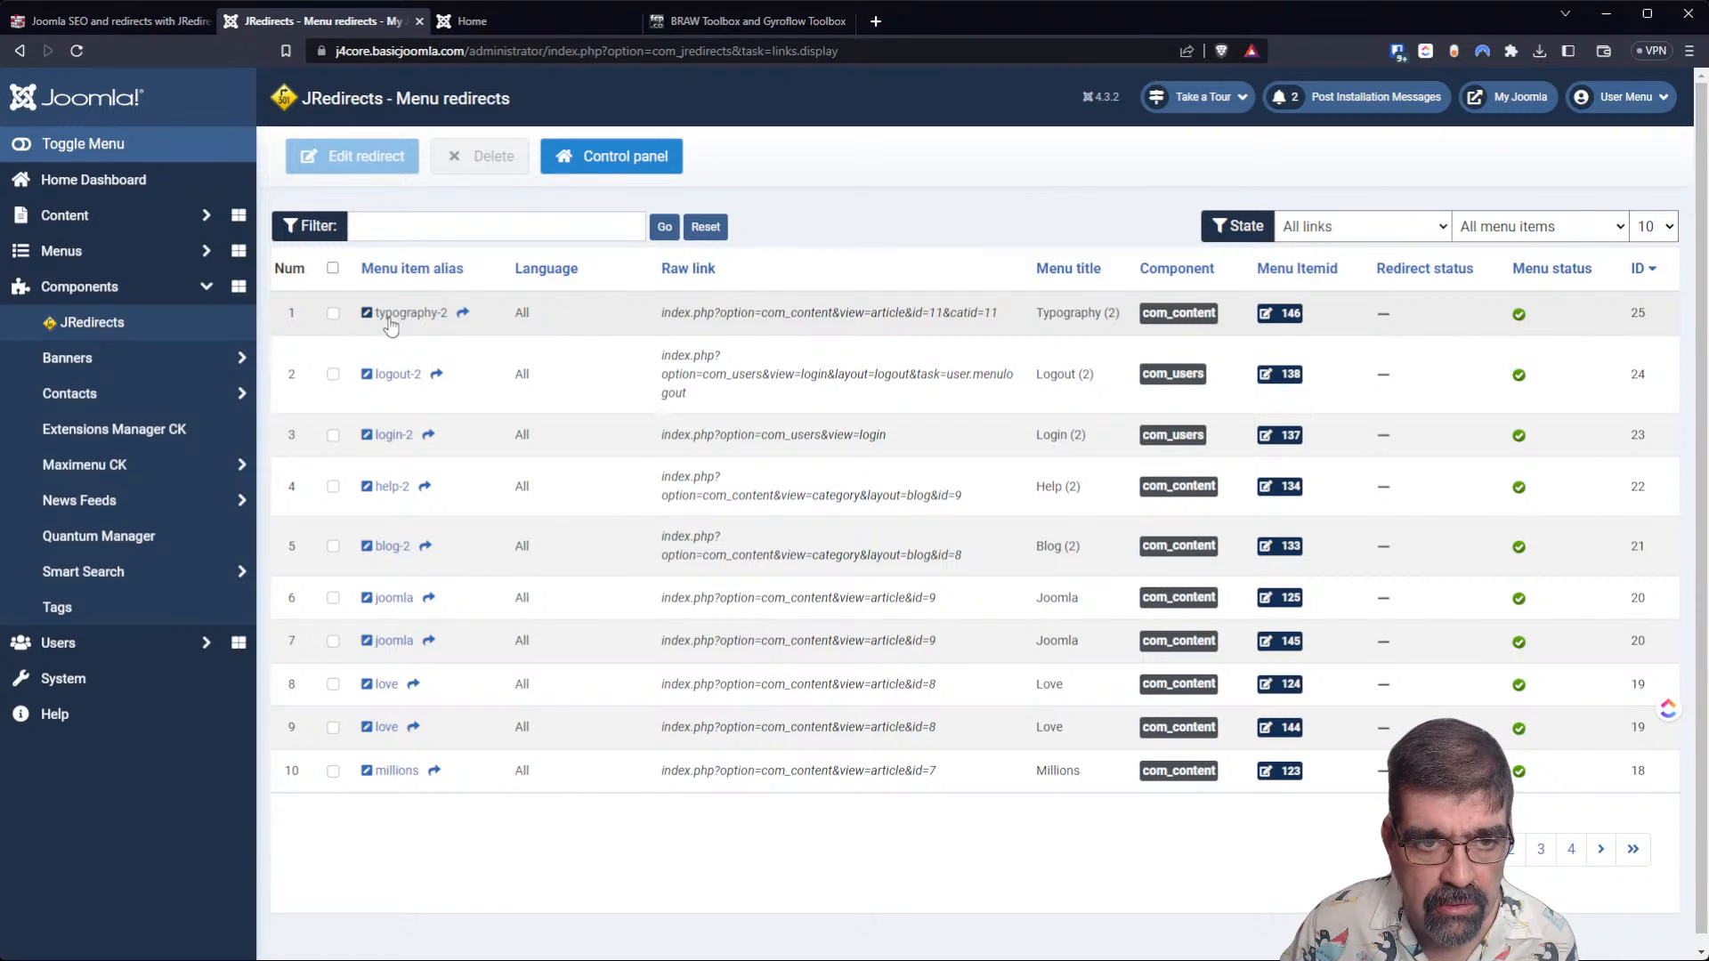
pyautogui.click(509, 13)
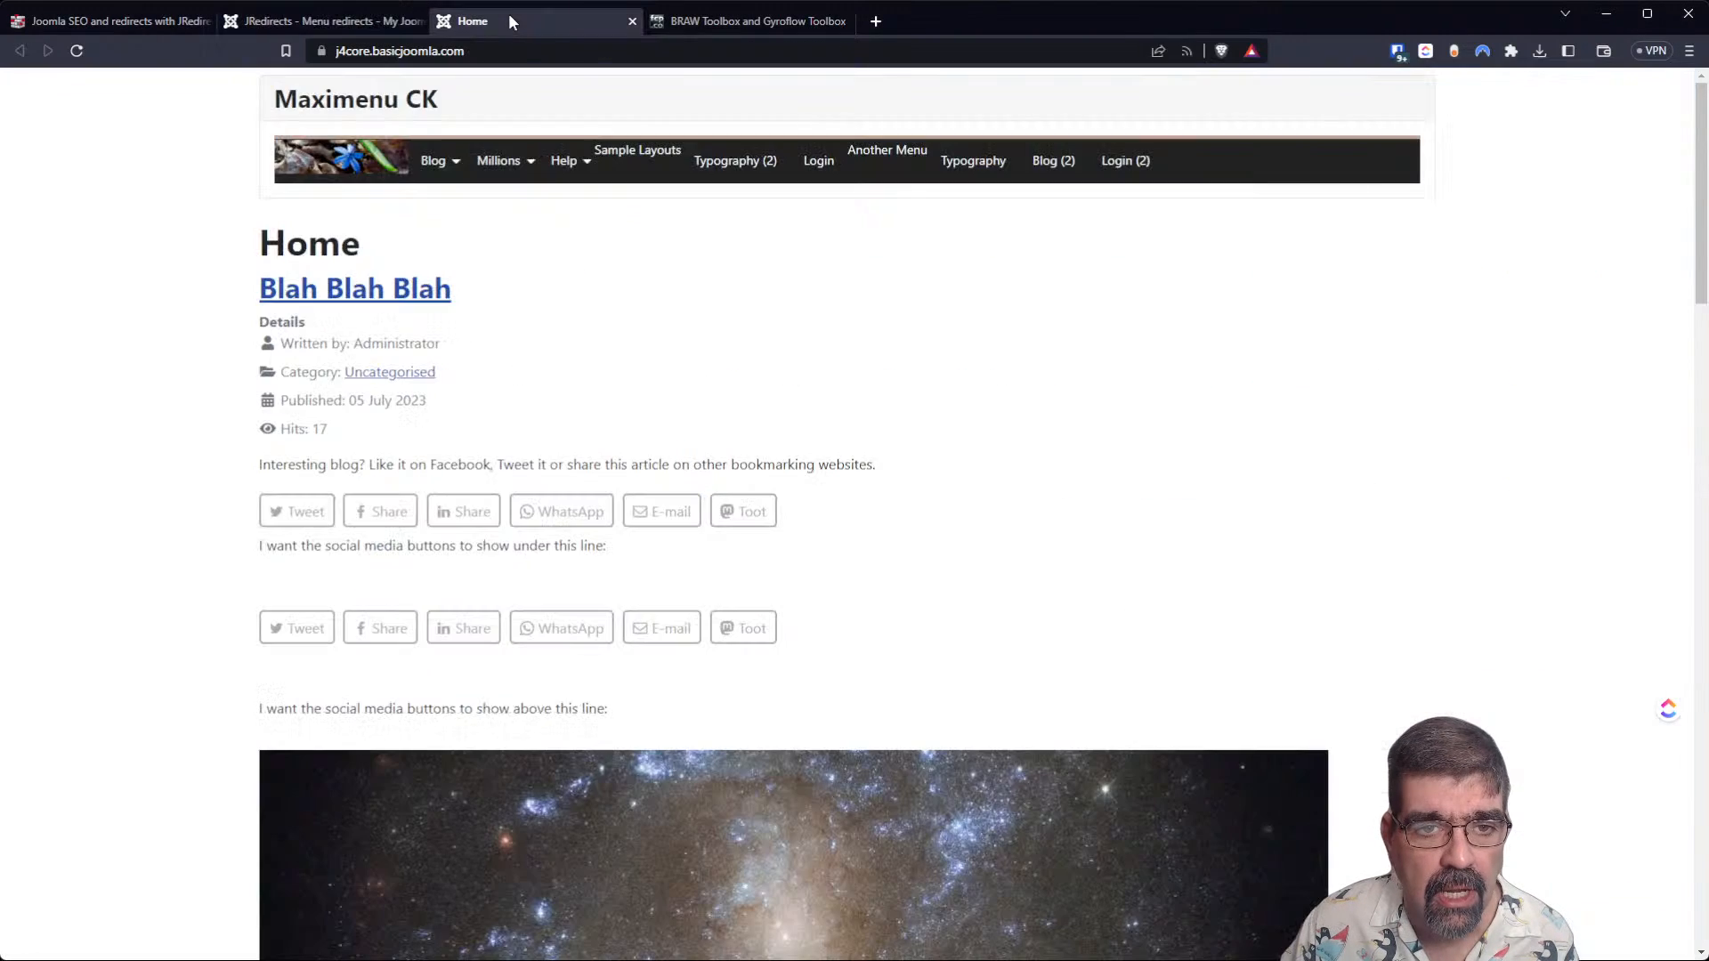
pyautogui.moveTo(500, 167)
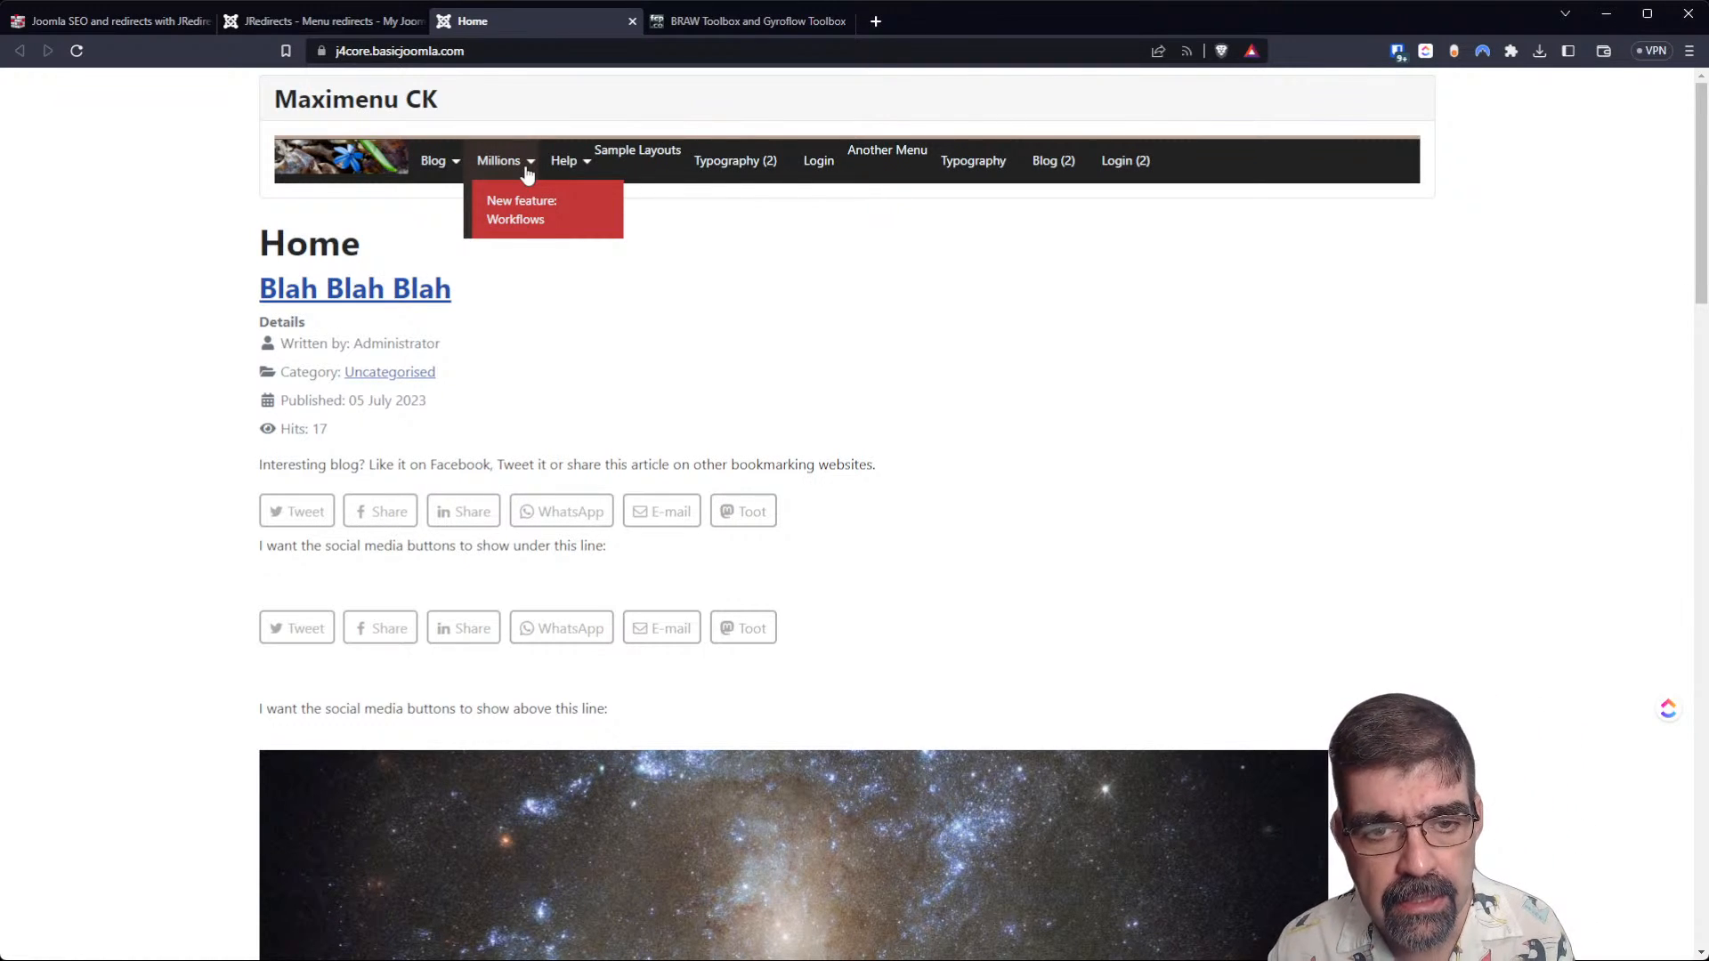
pyautogui.moveTo(650, 151)
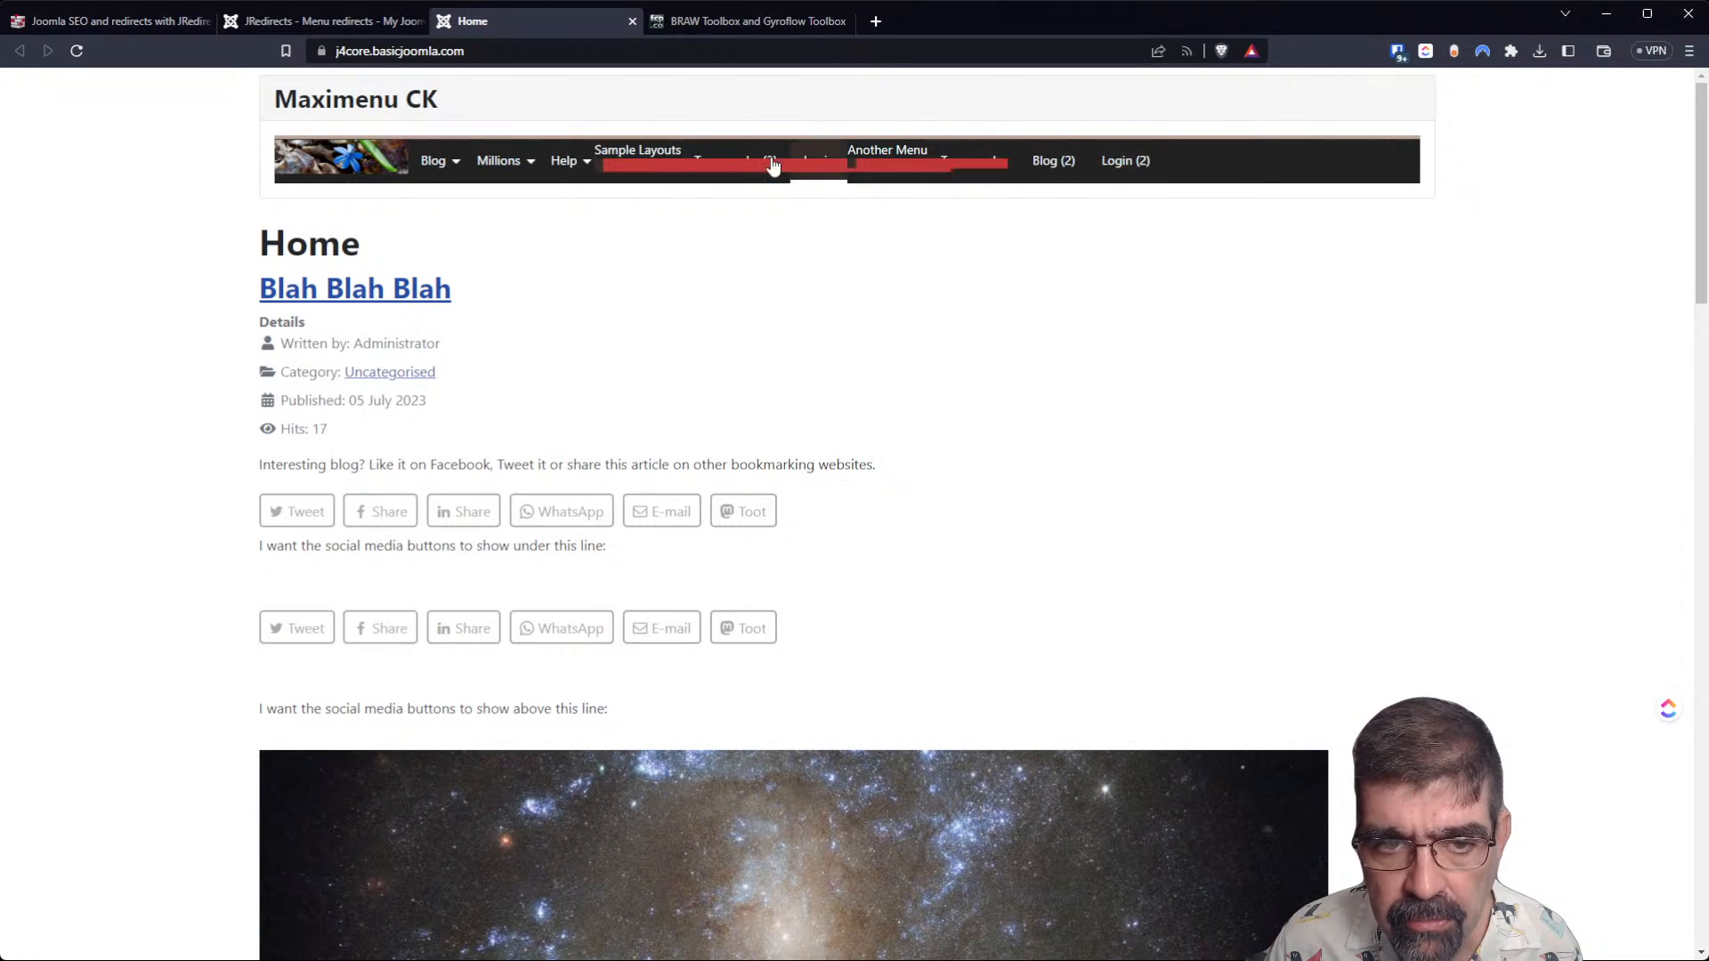
pyautogui.moveTo(561, 164)
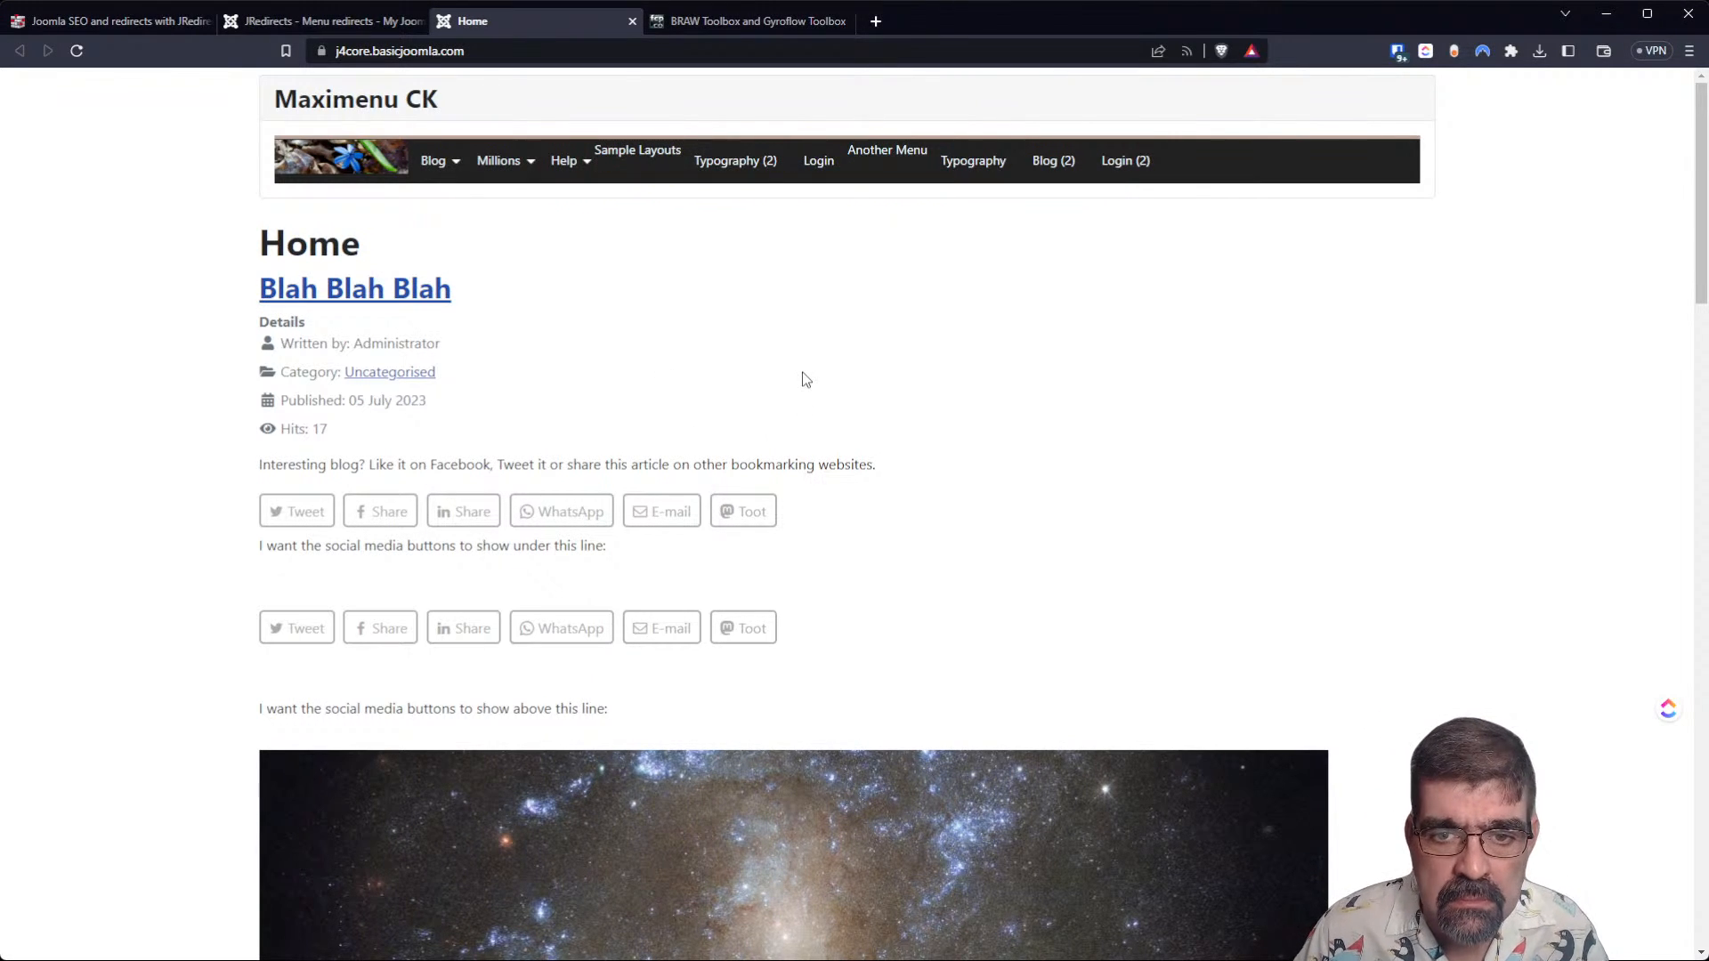
pyautogui.click(721, 169)
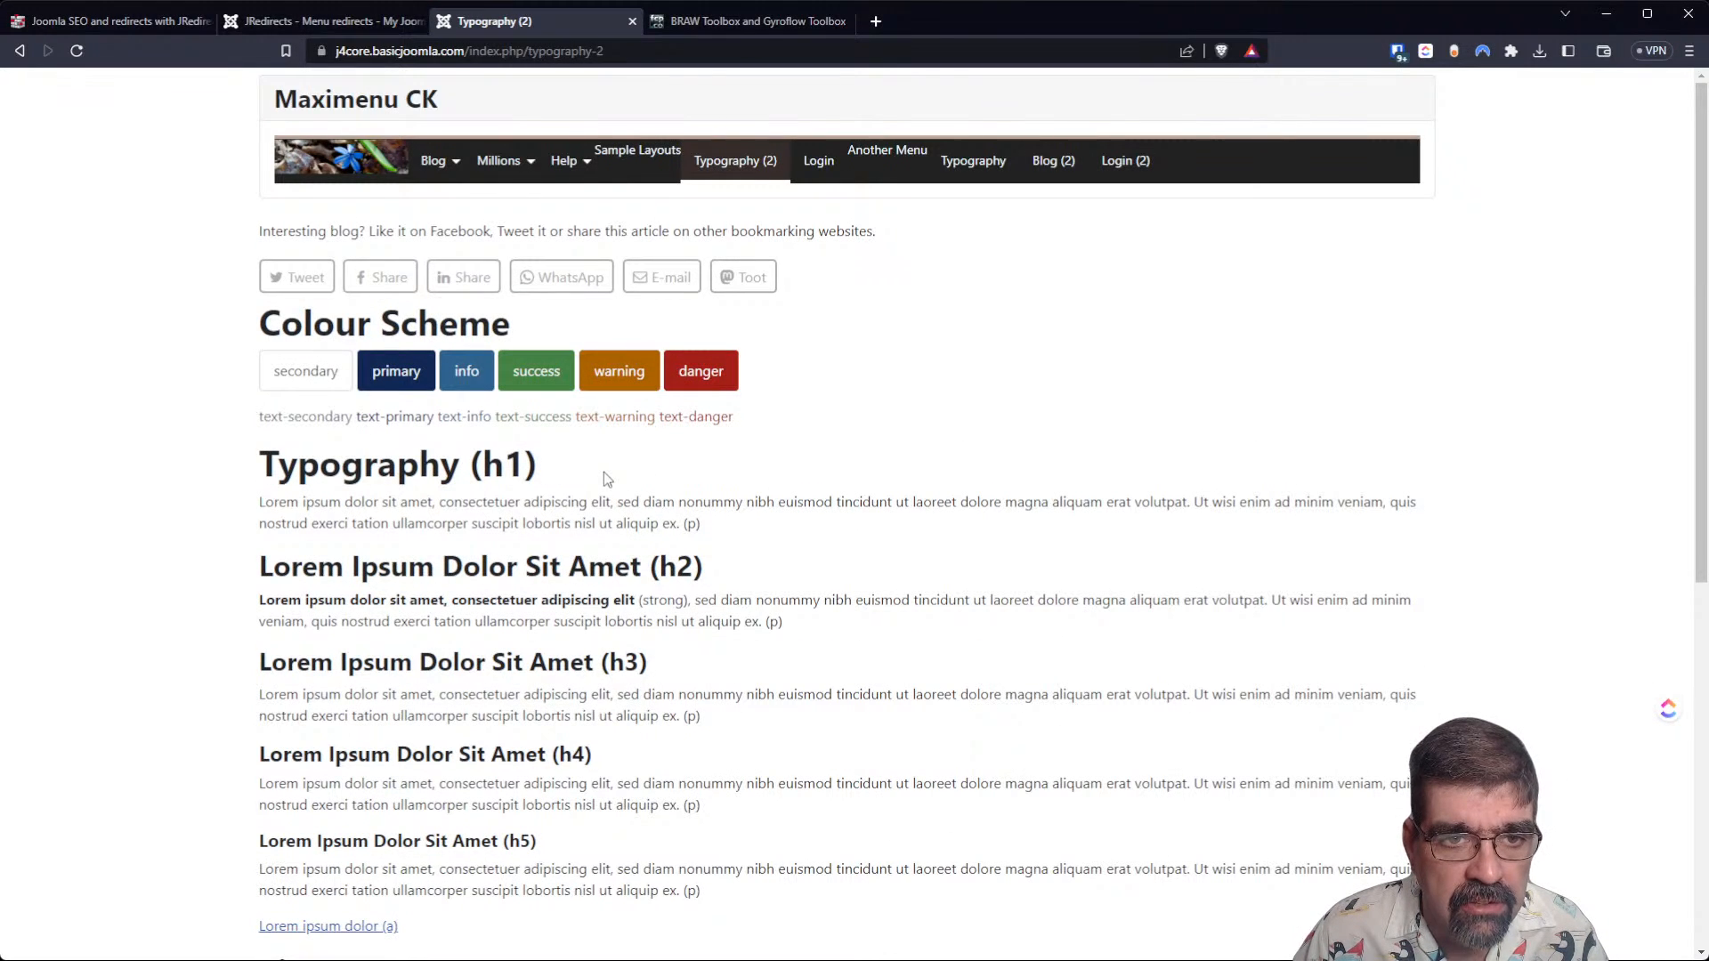
# Open the Typography (2) menu item from the menu redirects list and change its menu item type to Category Blog.
pyautogui.click(324, 20)
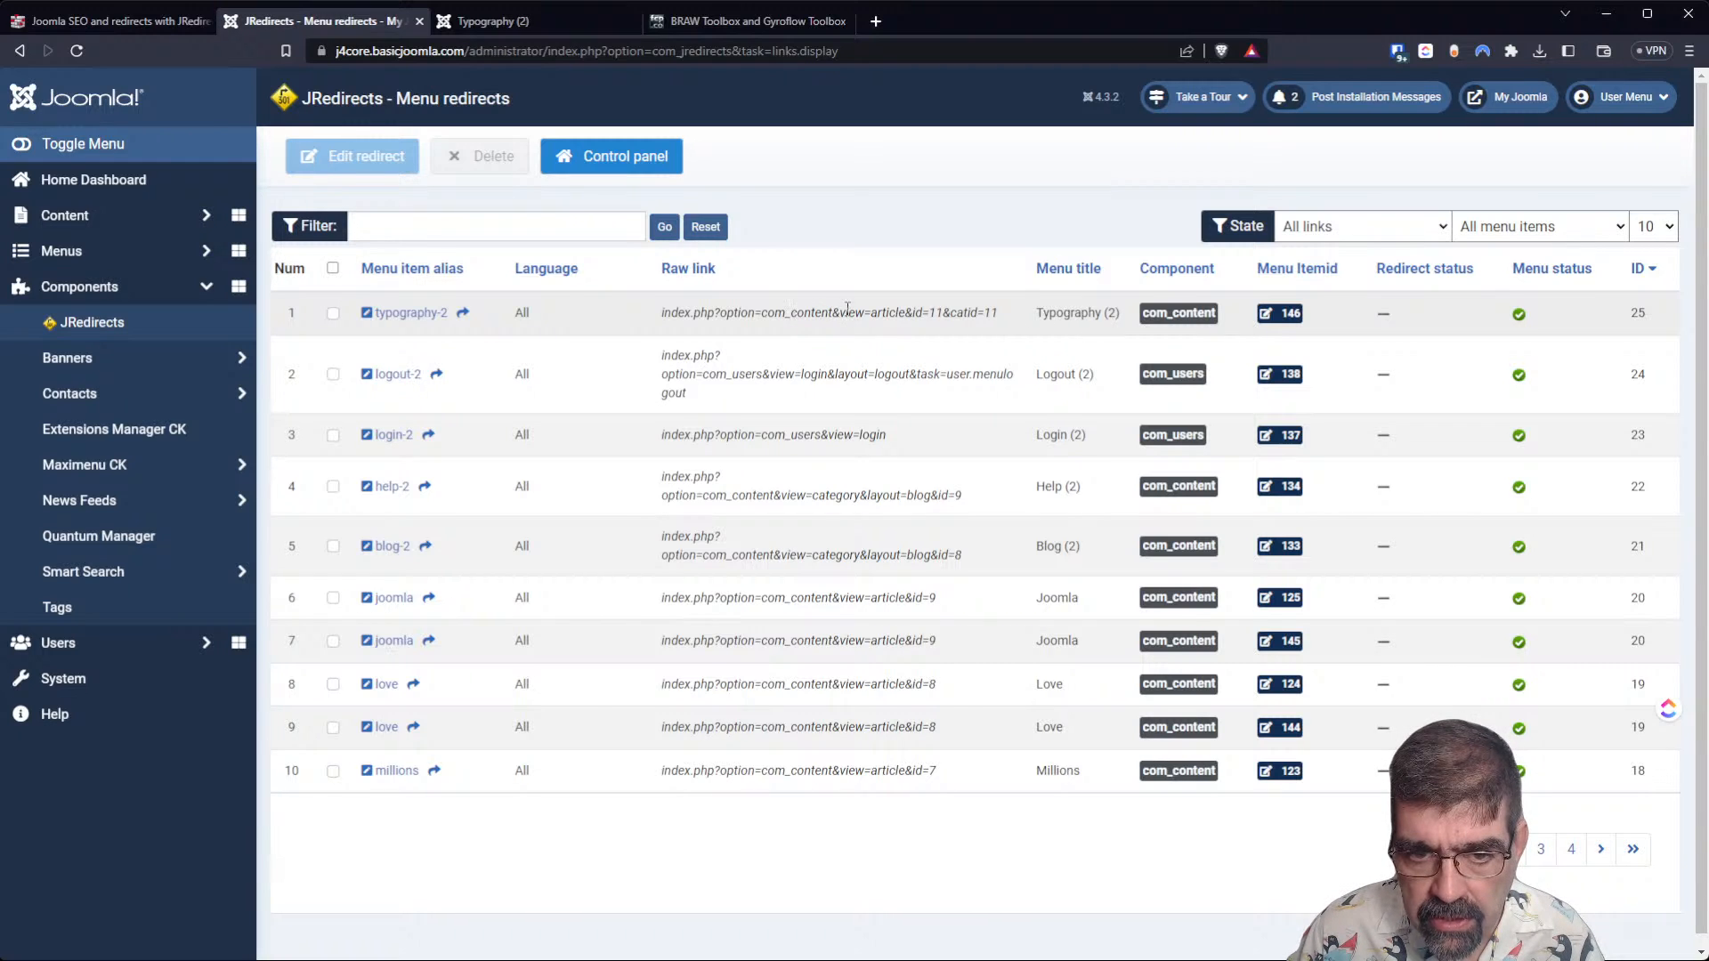
pyautogui.click(1287, 325)
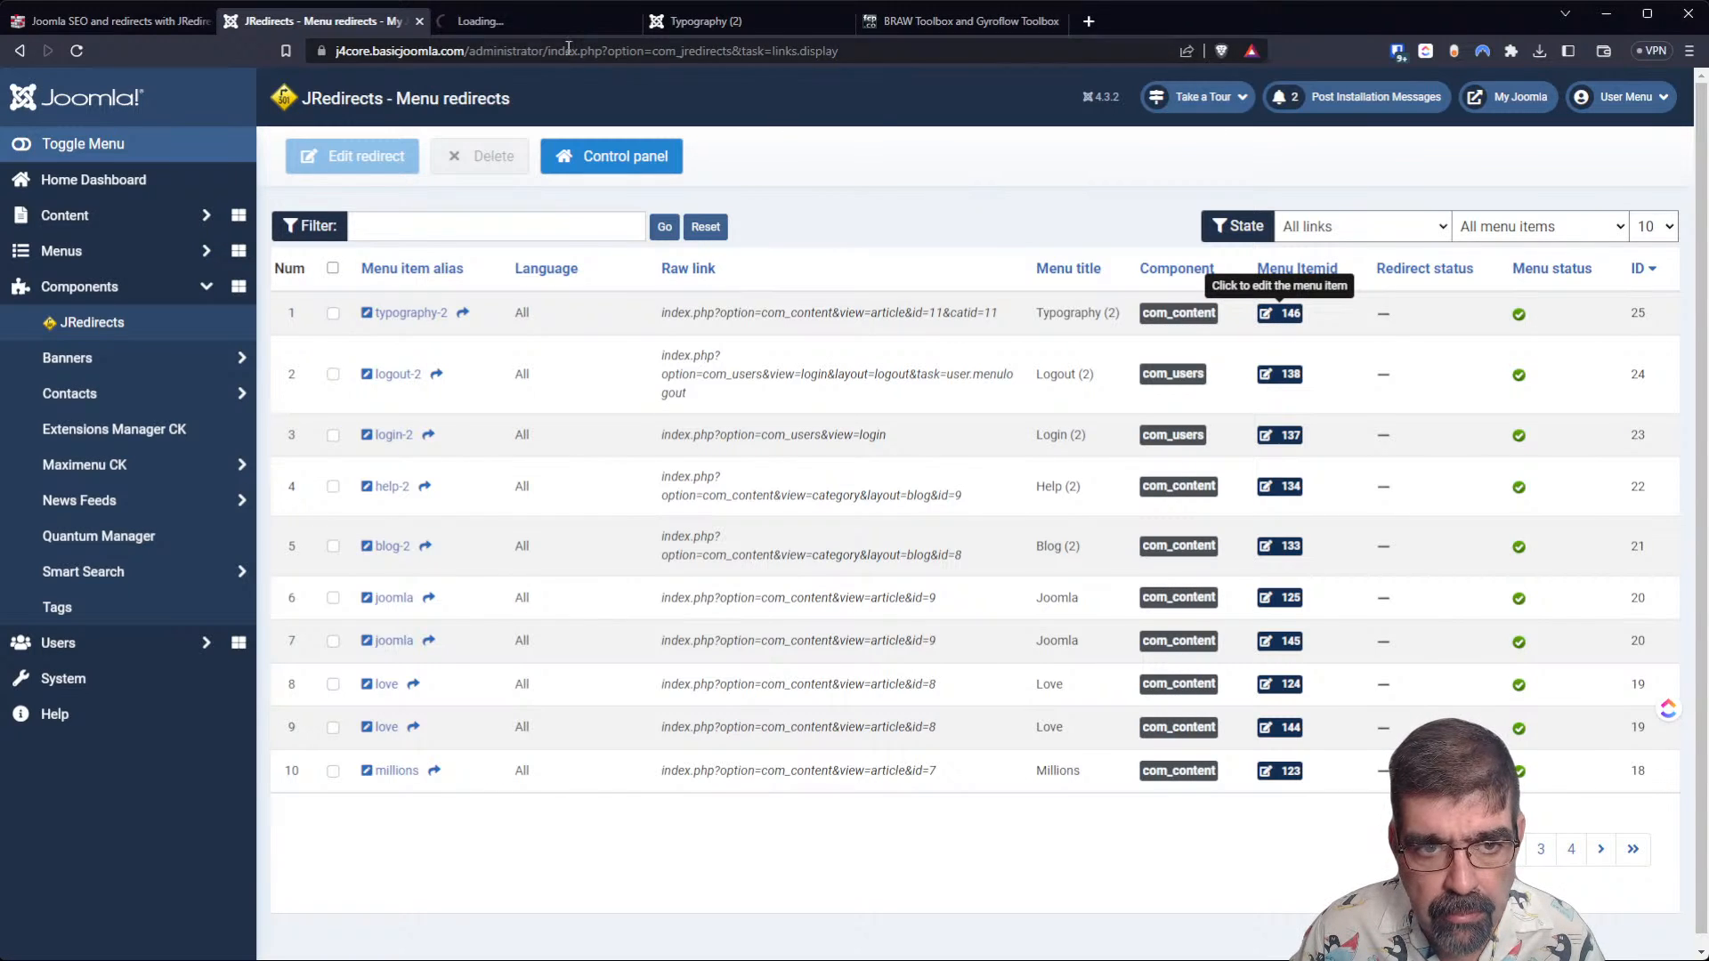
pyautogui.click(555, 25)
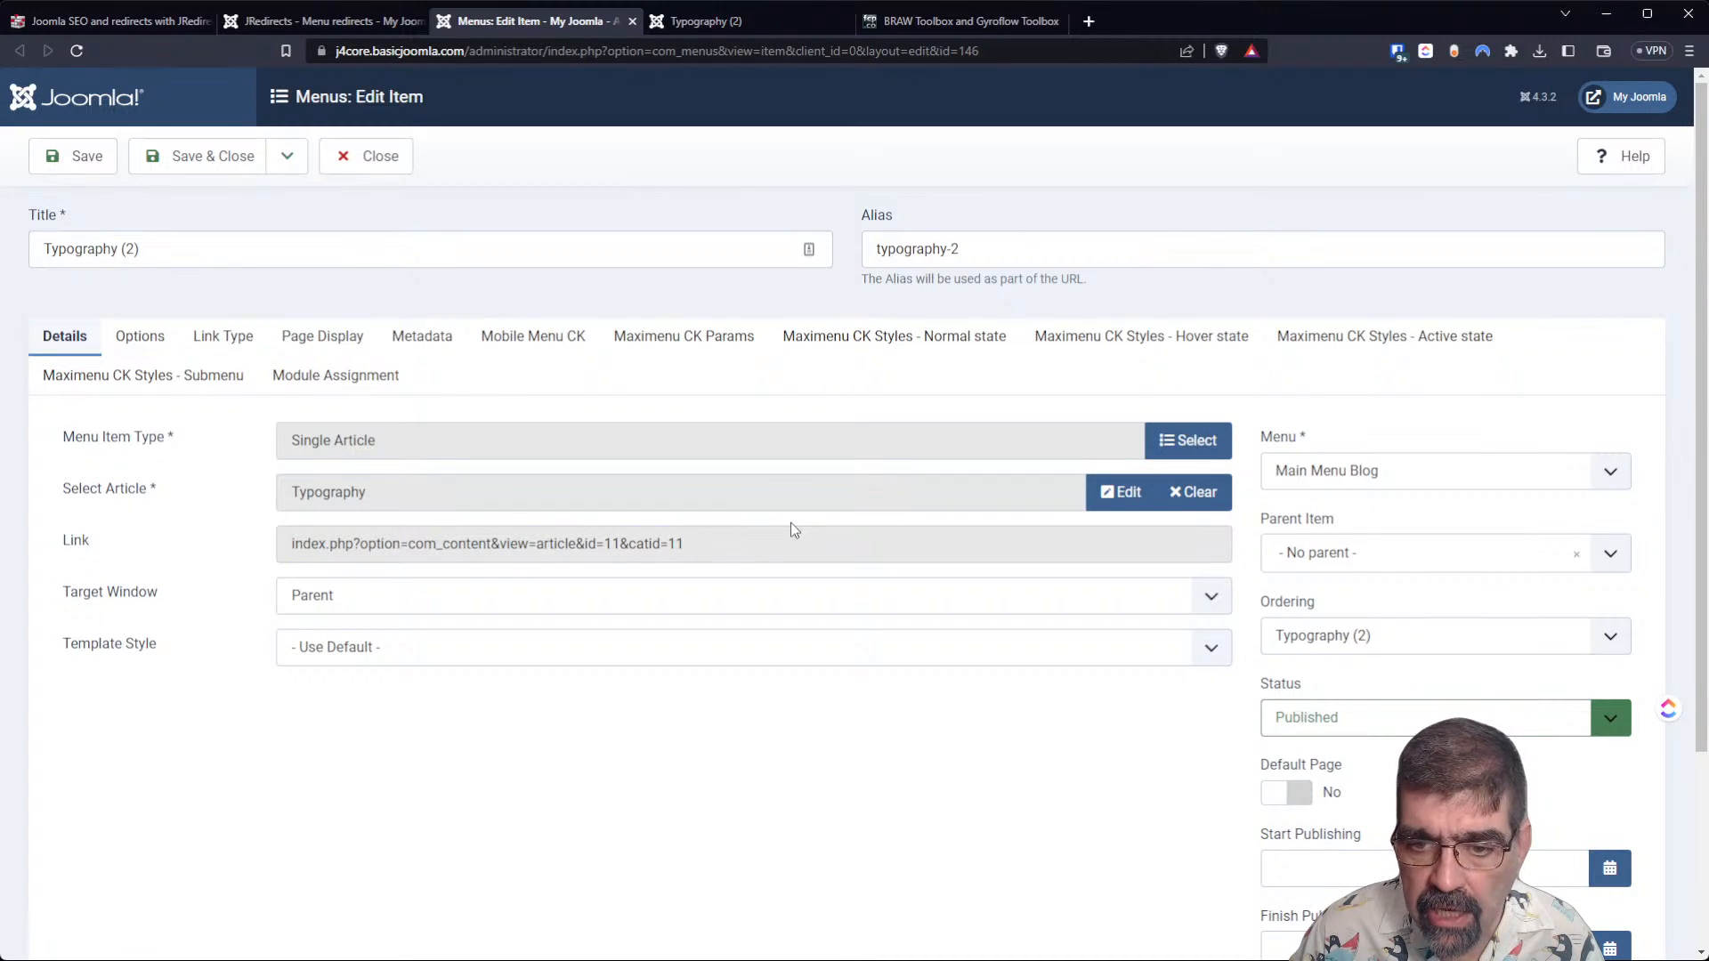
pyautogui.click(1178, 442)
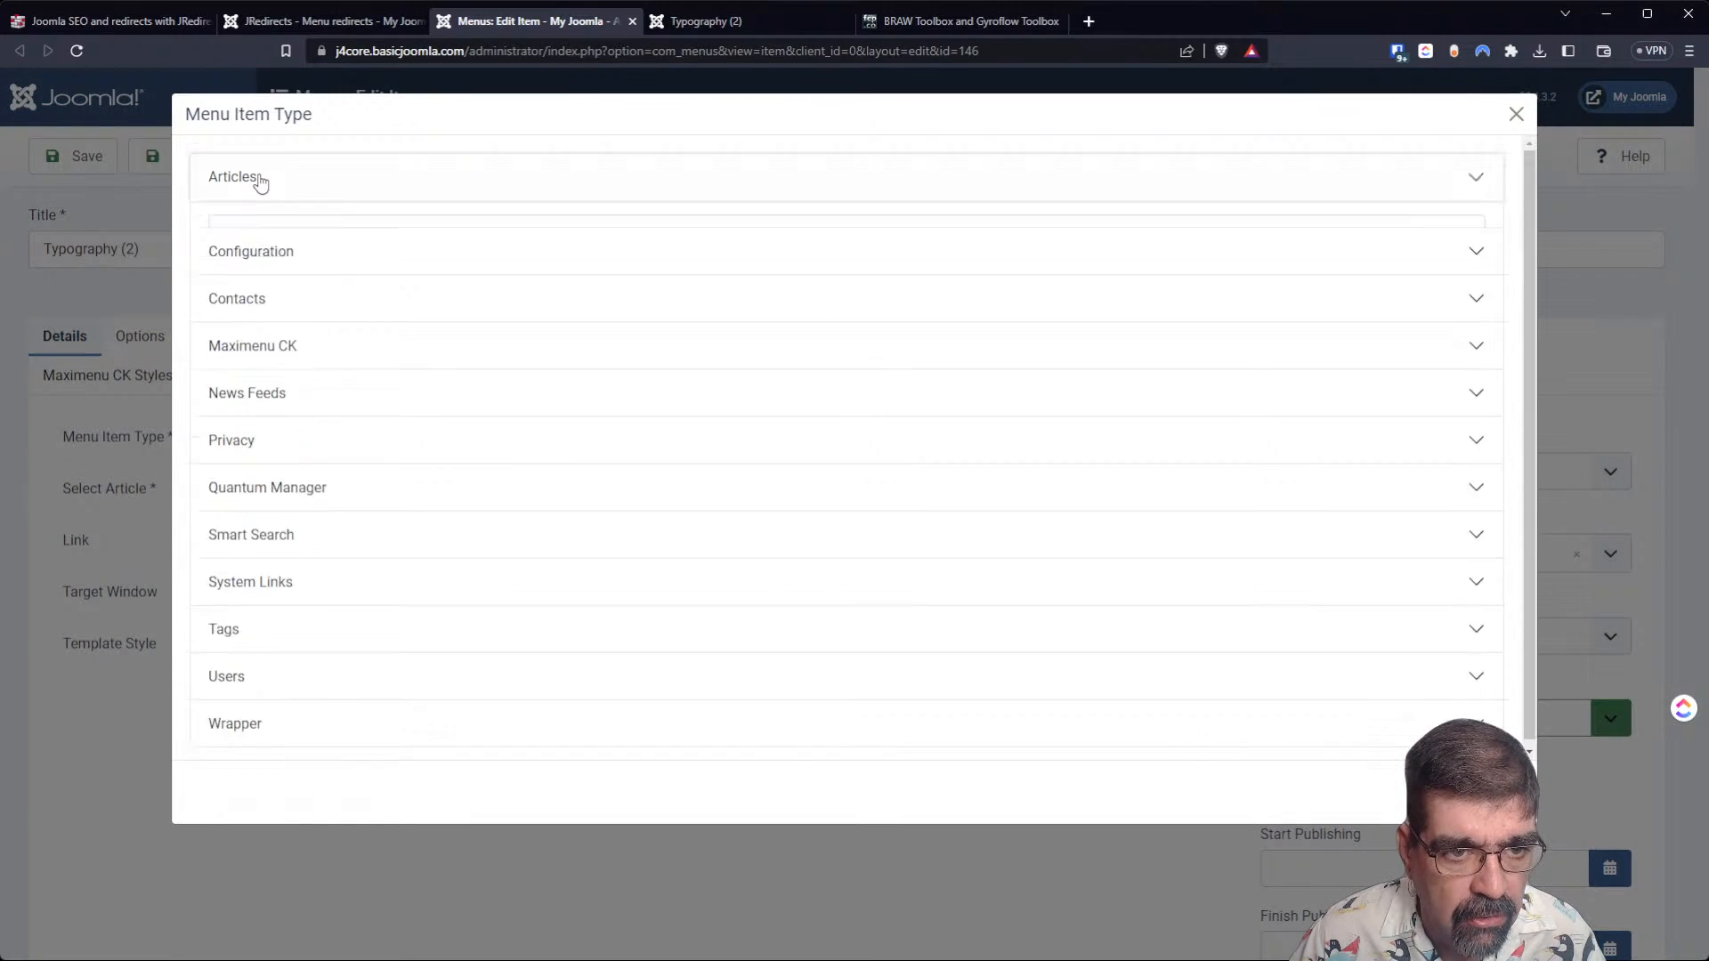
pyautogui.click(255, 178)
pyautogui.click(268, 307)
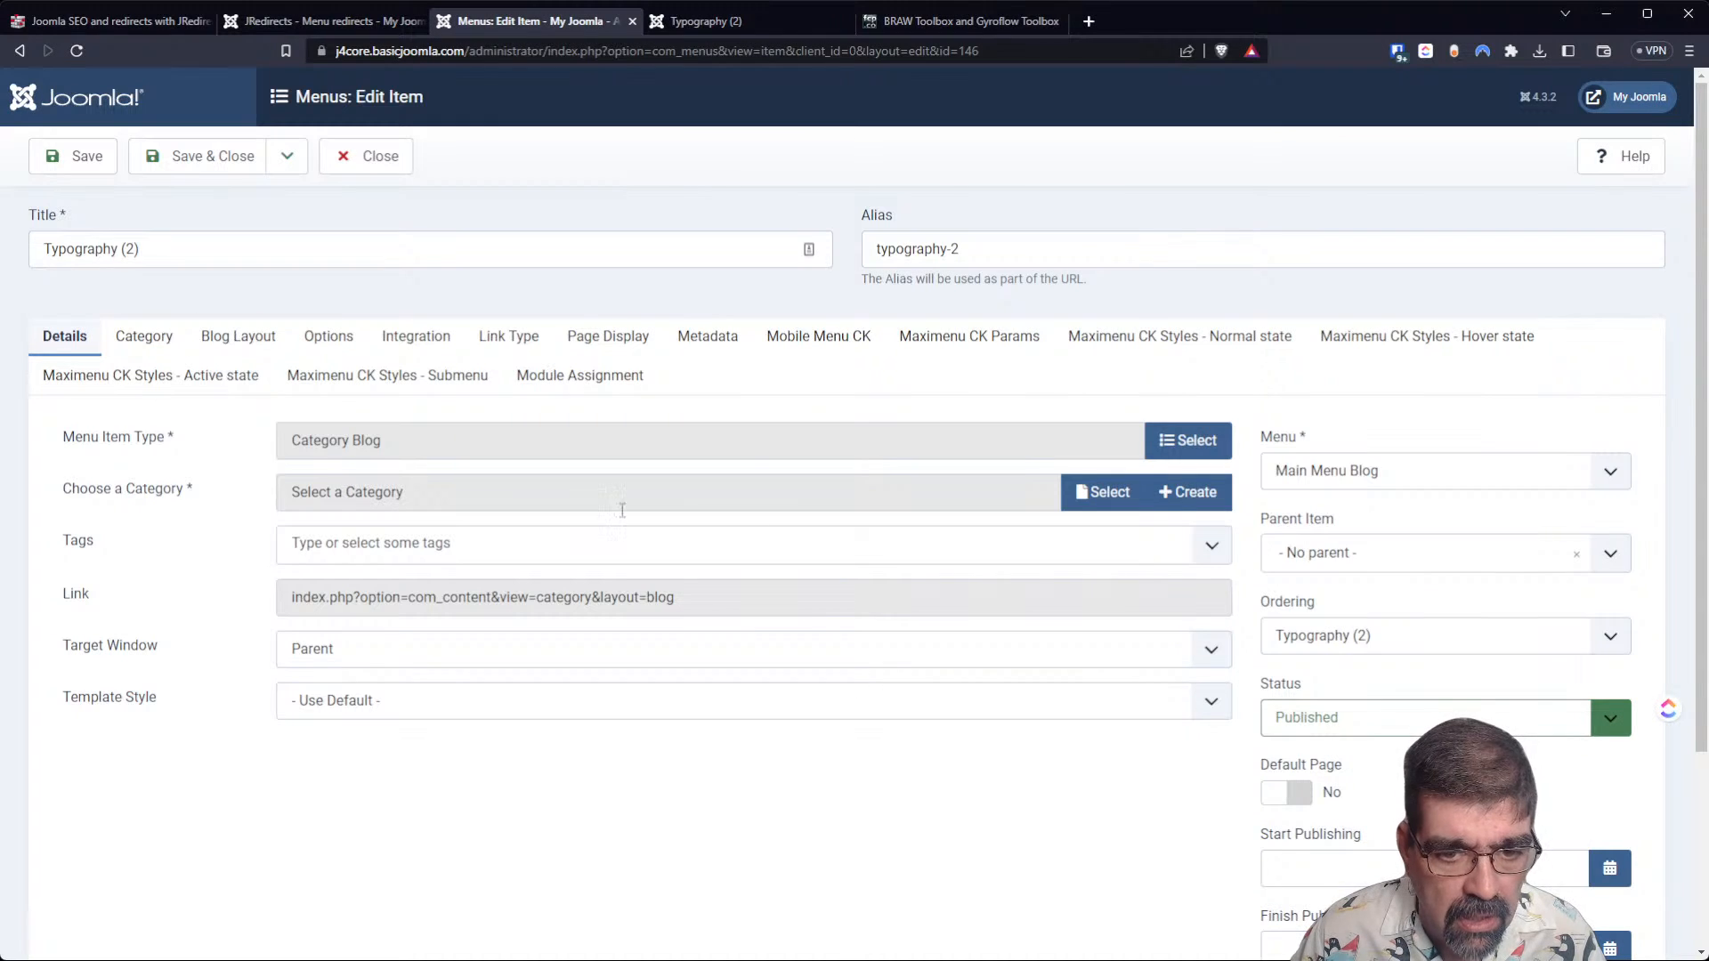
# Choose Blog as the category for the Typography (2) menu item and try to save it.
pyautogui.click(1141, 500)
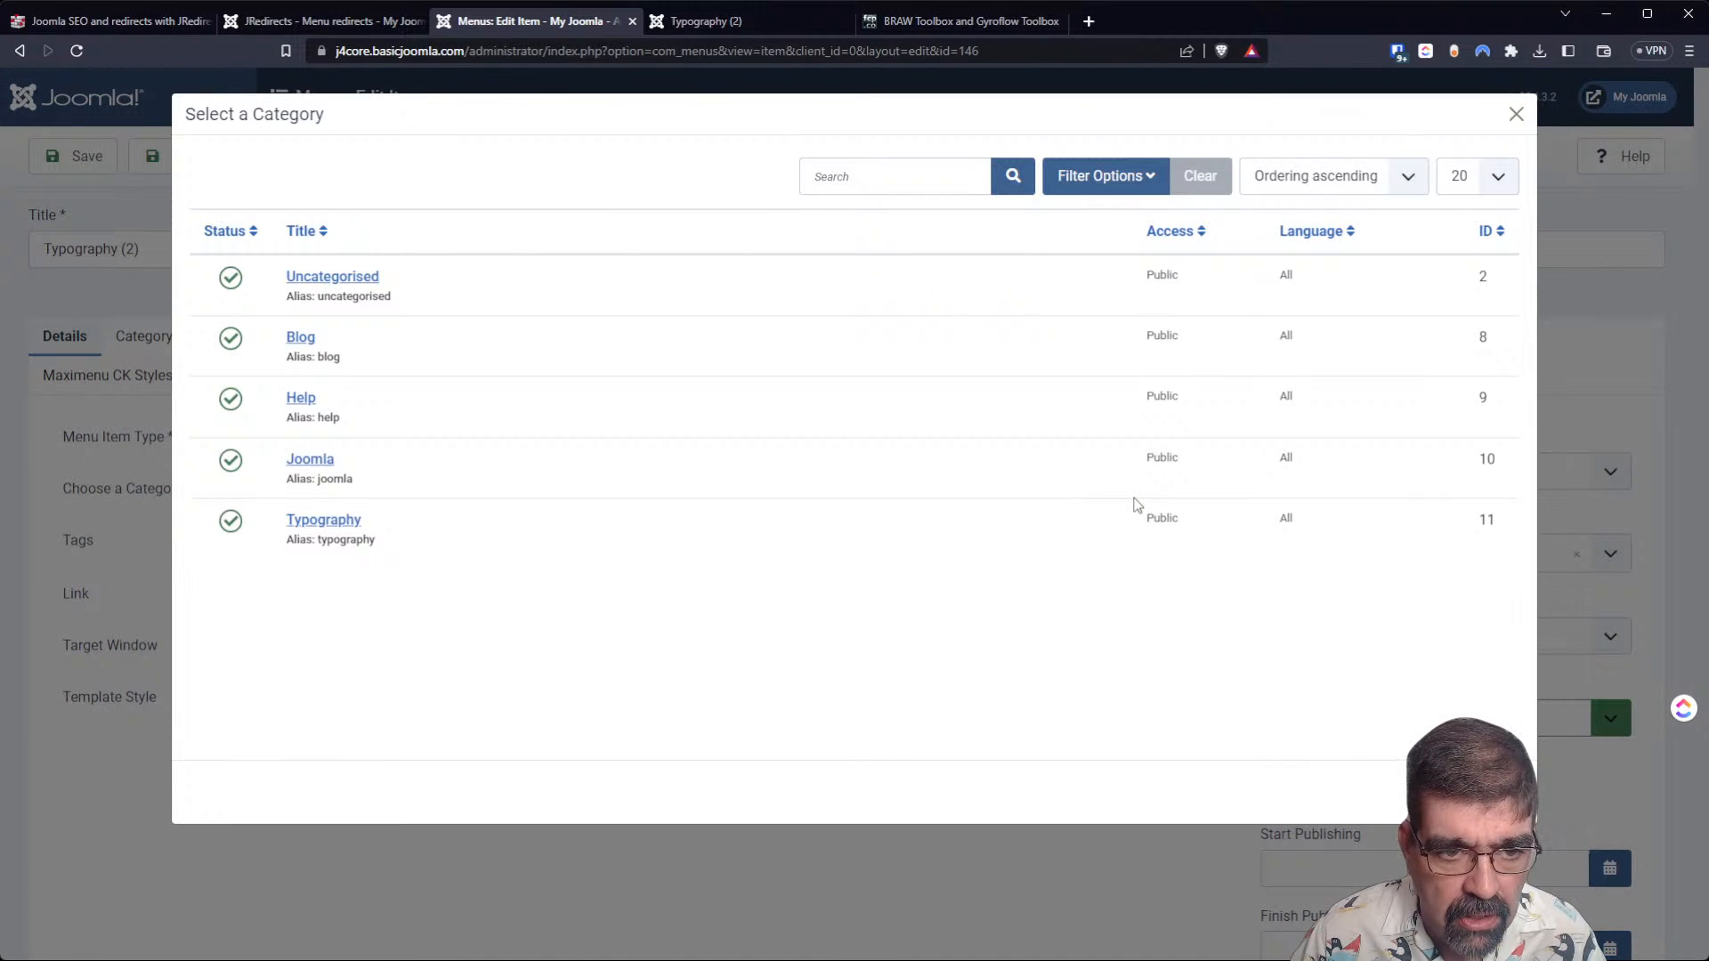
pyautogui.click(303, 343)
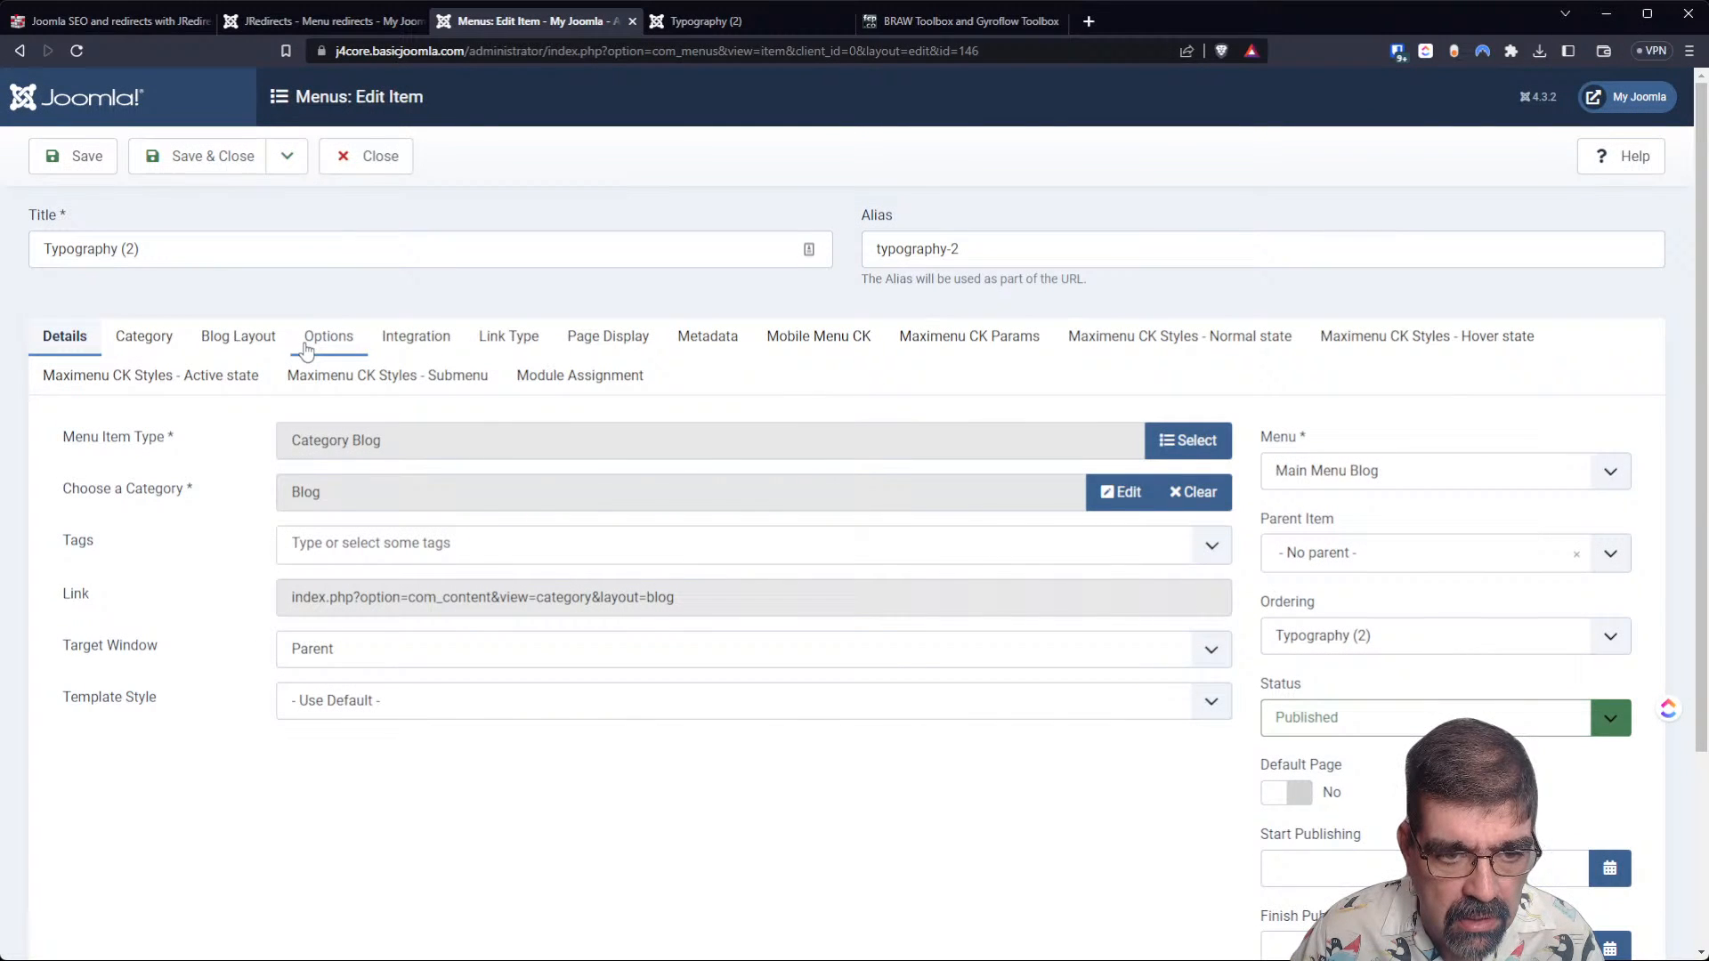
pyautogui.click(80, 170)
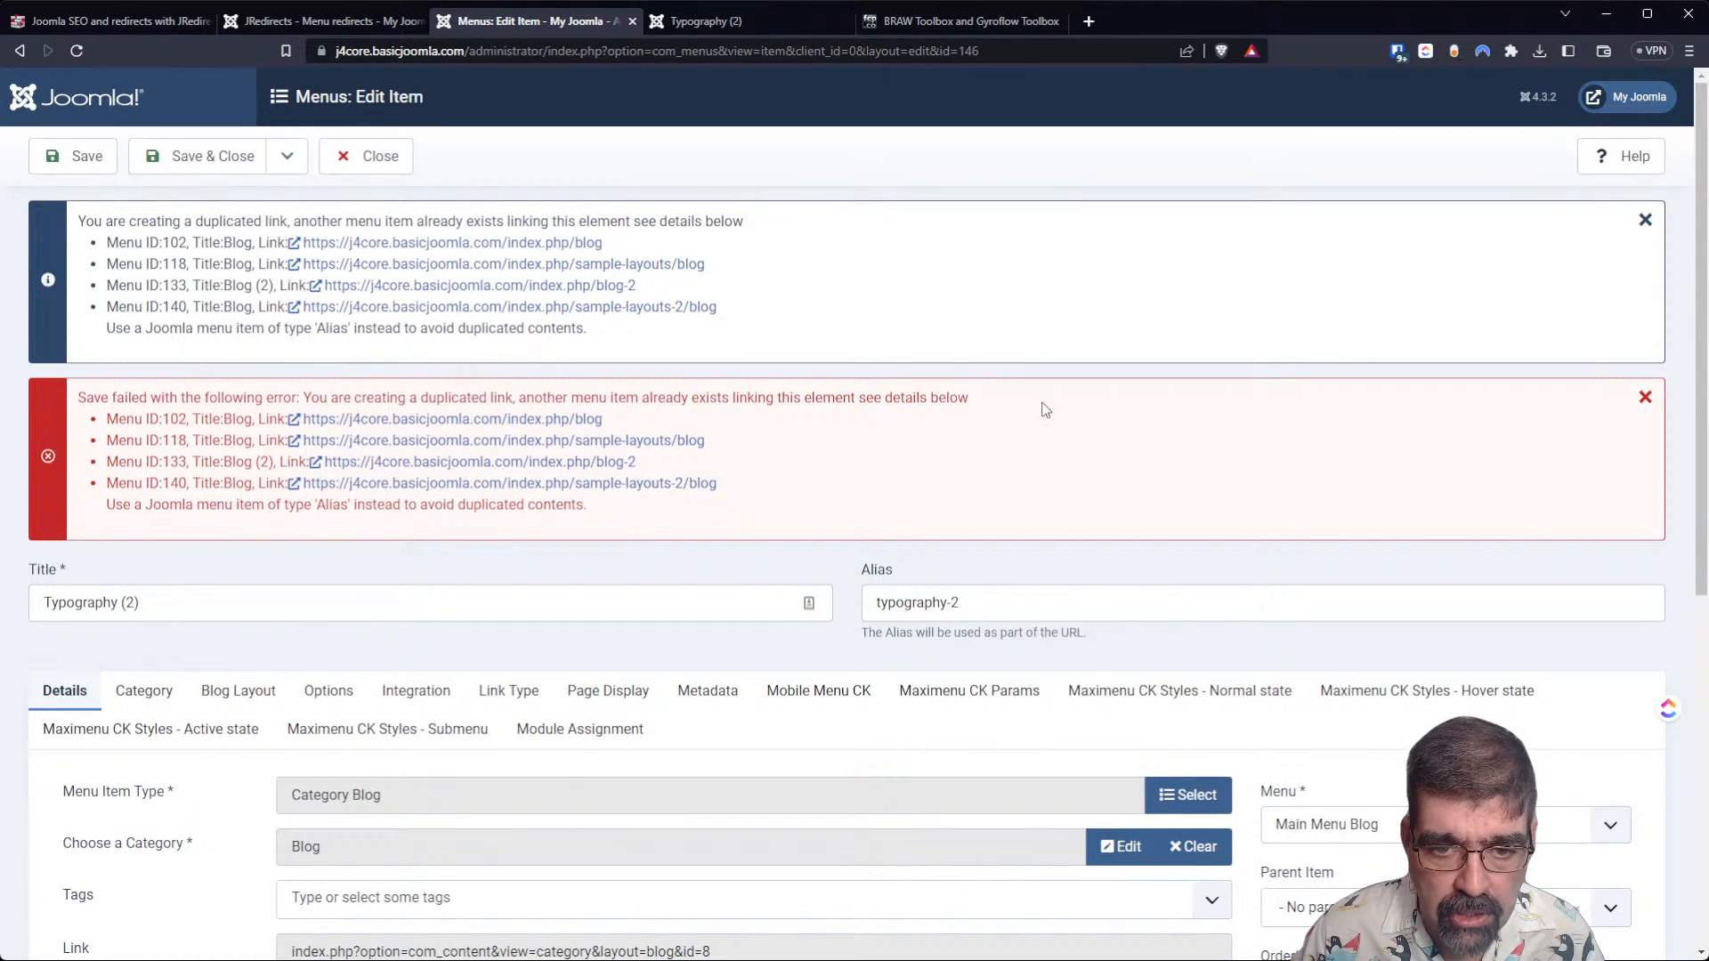
# Examine the save error alongside the menu item's details and the raw links in the JRedirects menu redirects list.
pyautogui.scroll(-2, 800, 417)
pyautogui.scroll(-2, 800, 417)
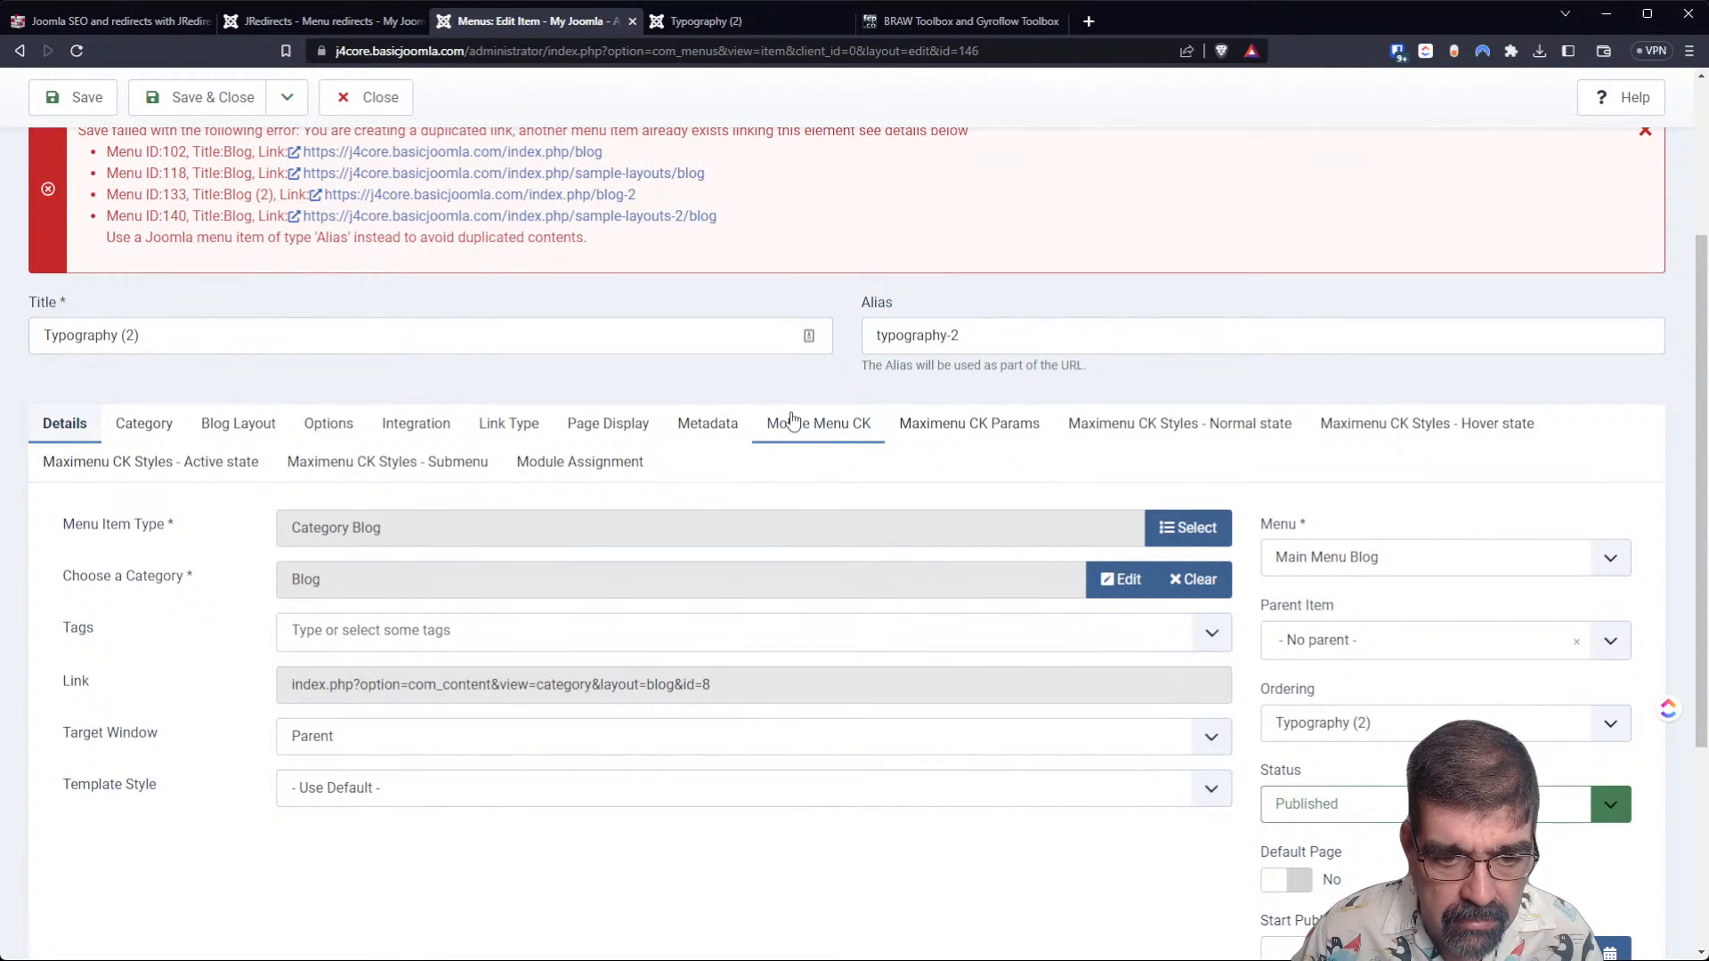
pyautogui.scroll(4, 313, 411)
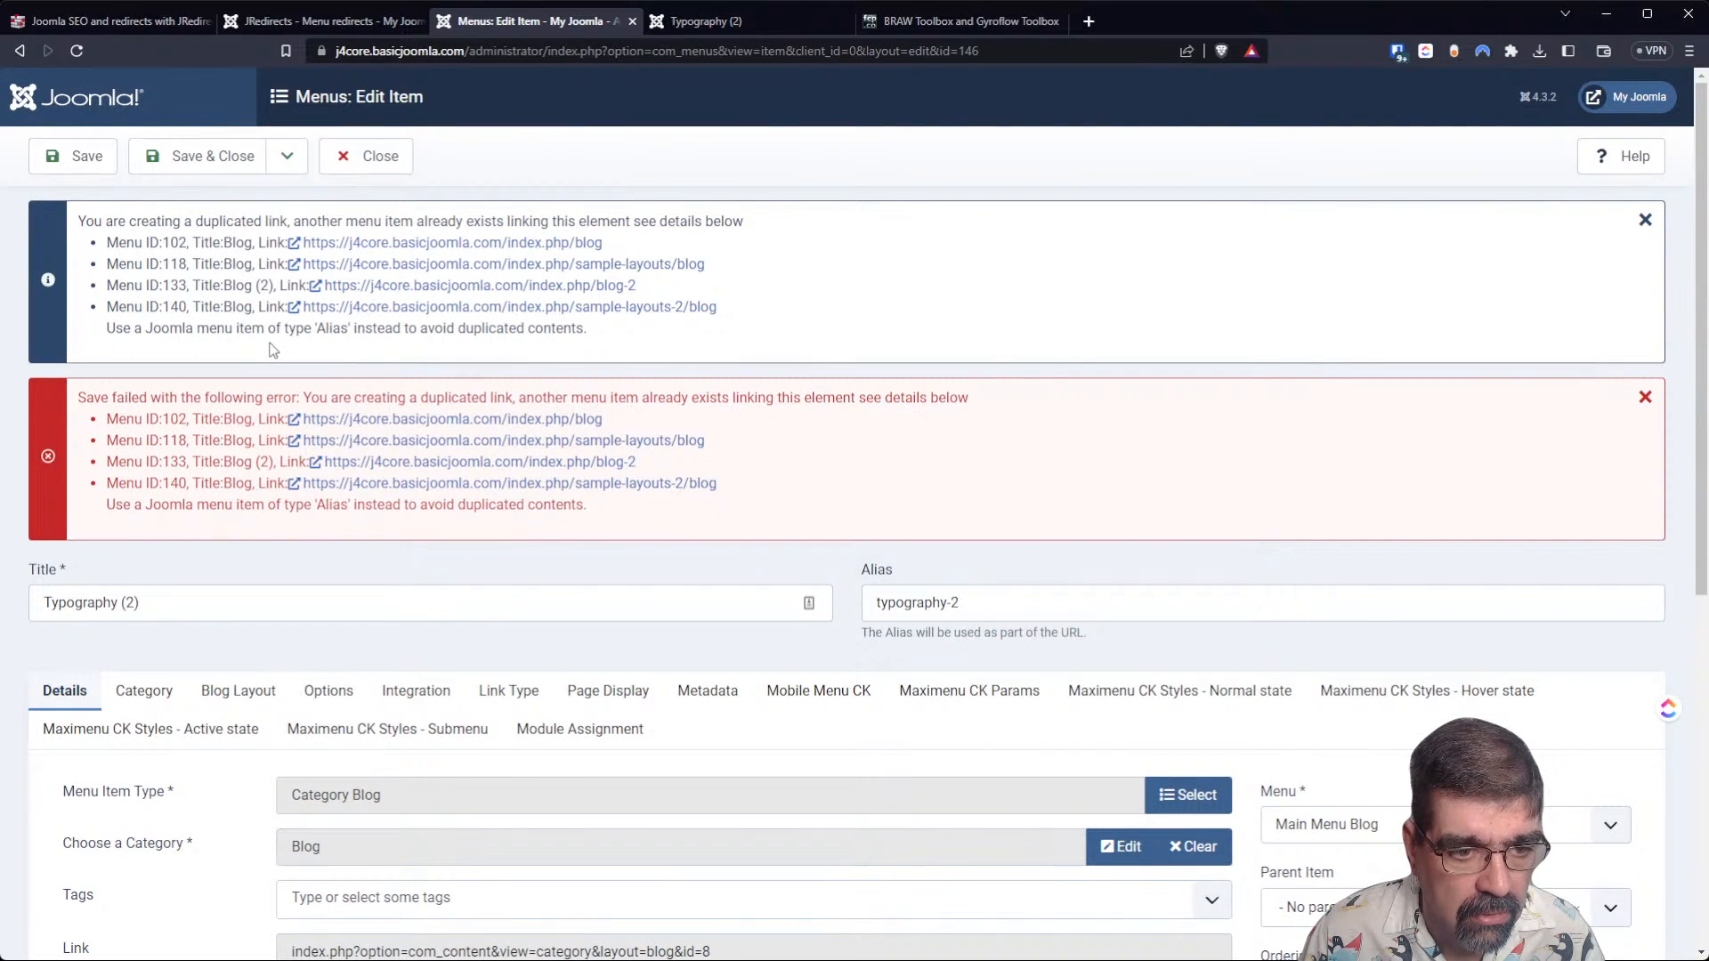
pyautogui.scroll(-4, 272, 350)
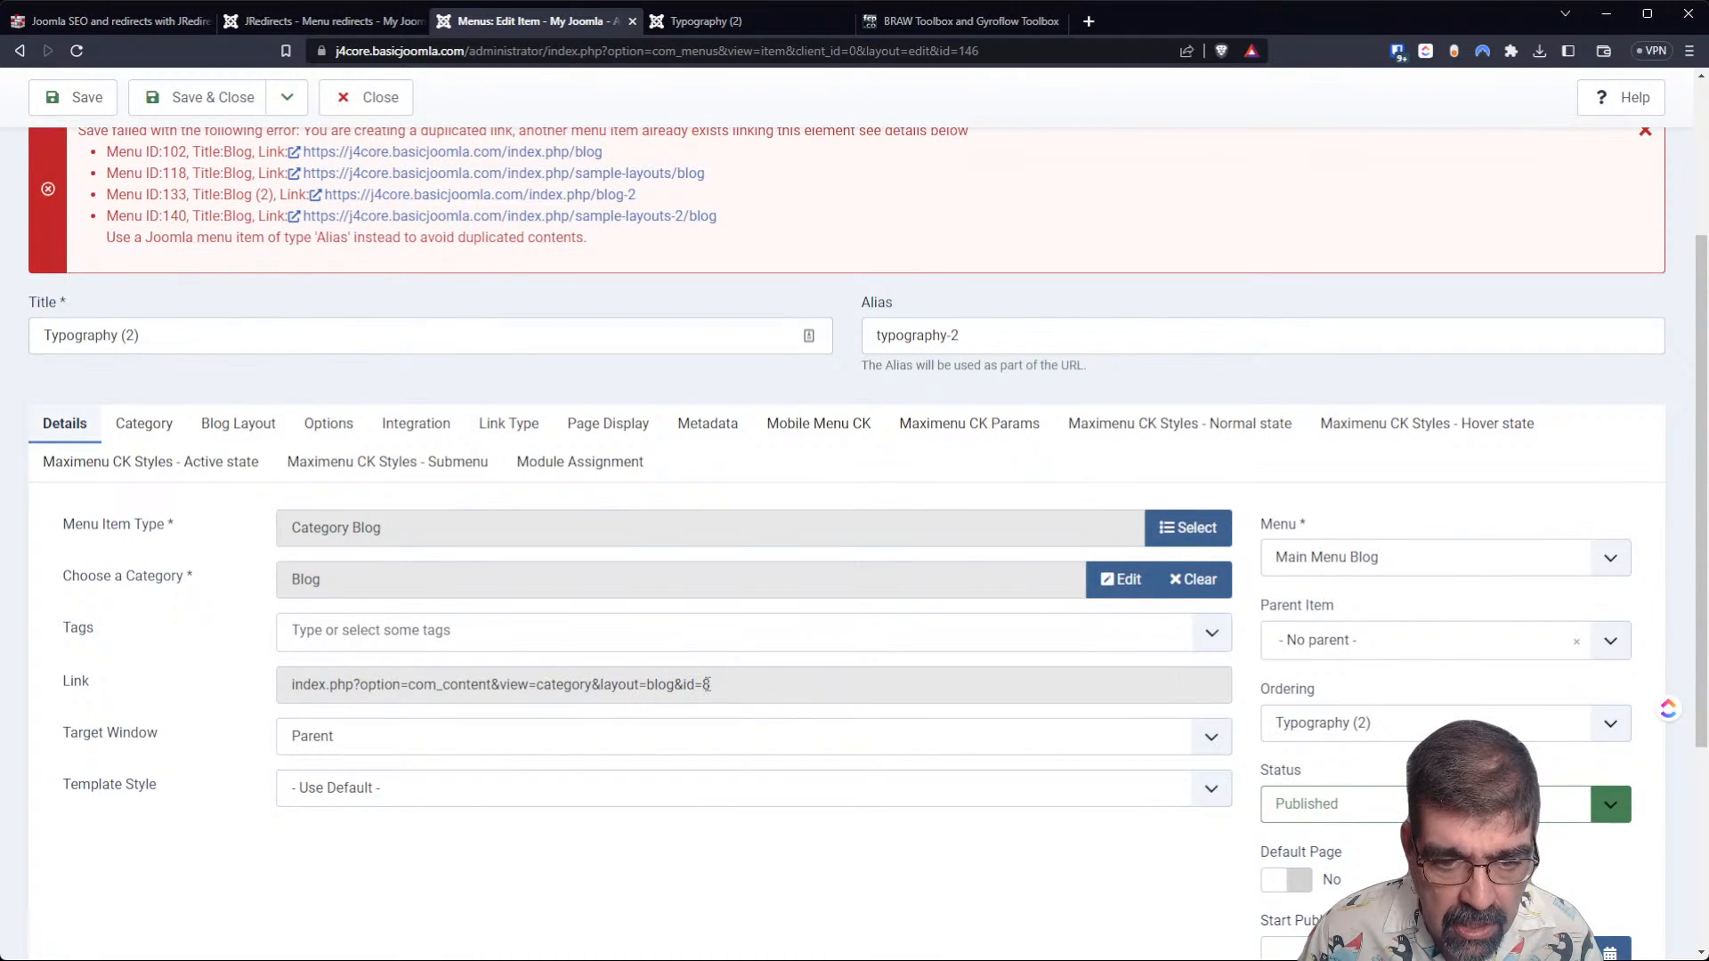
pyautogui.click(311, 25)
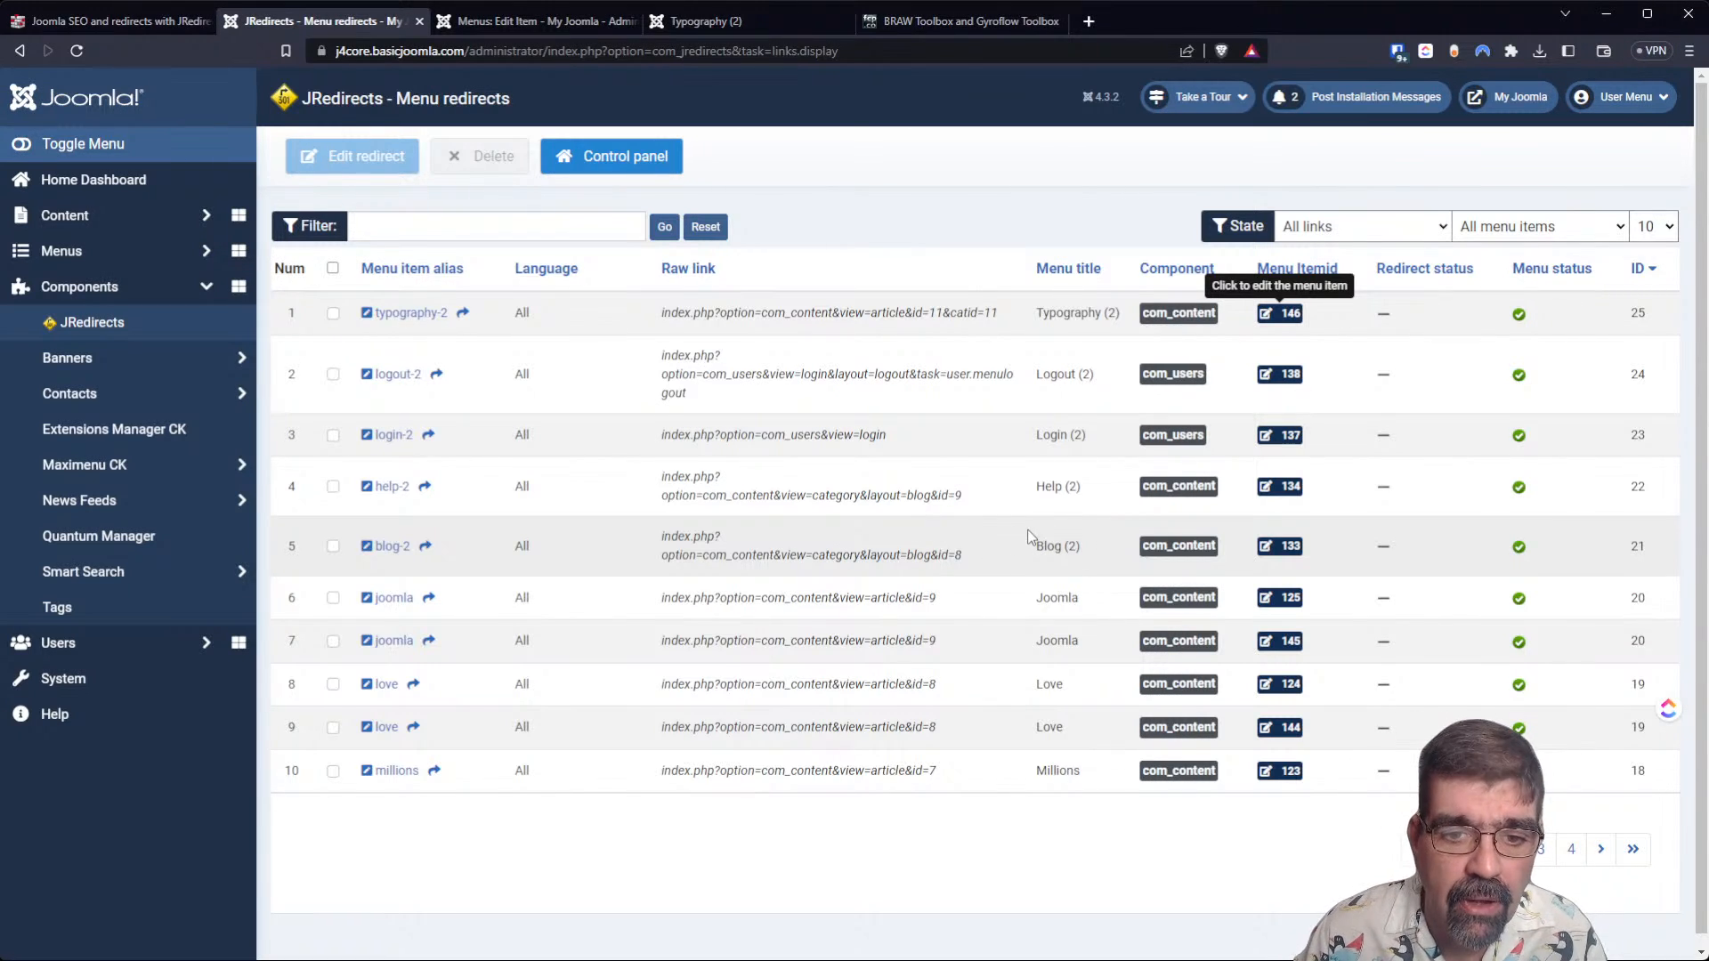
pyautogui.click(532, 21)
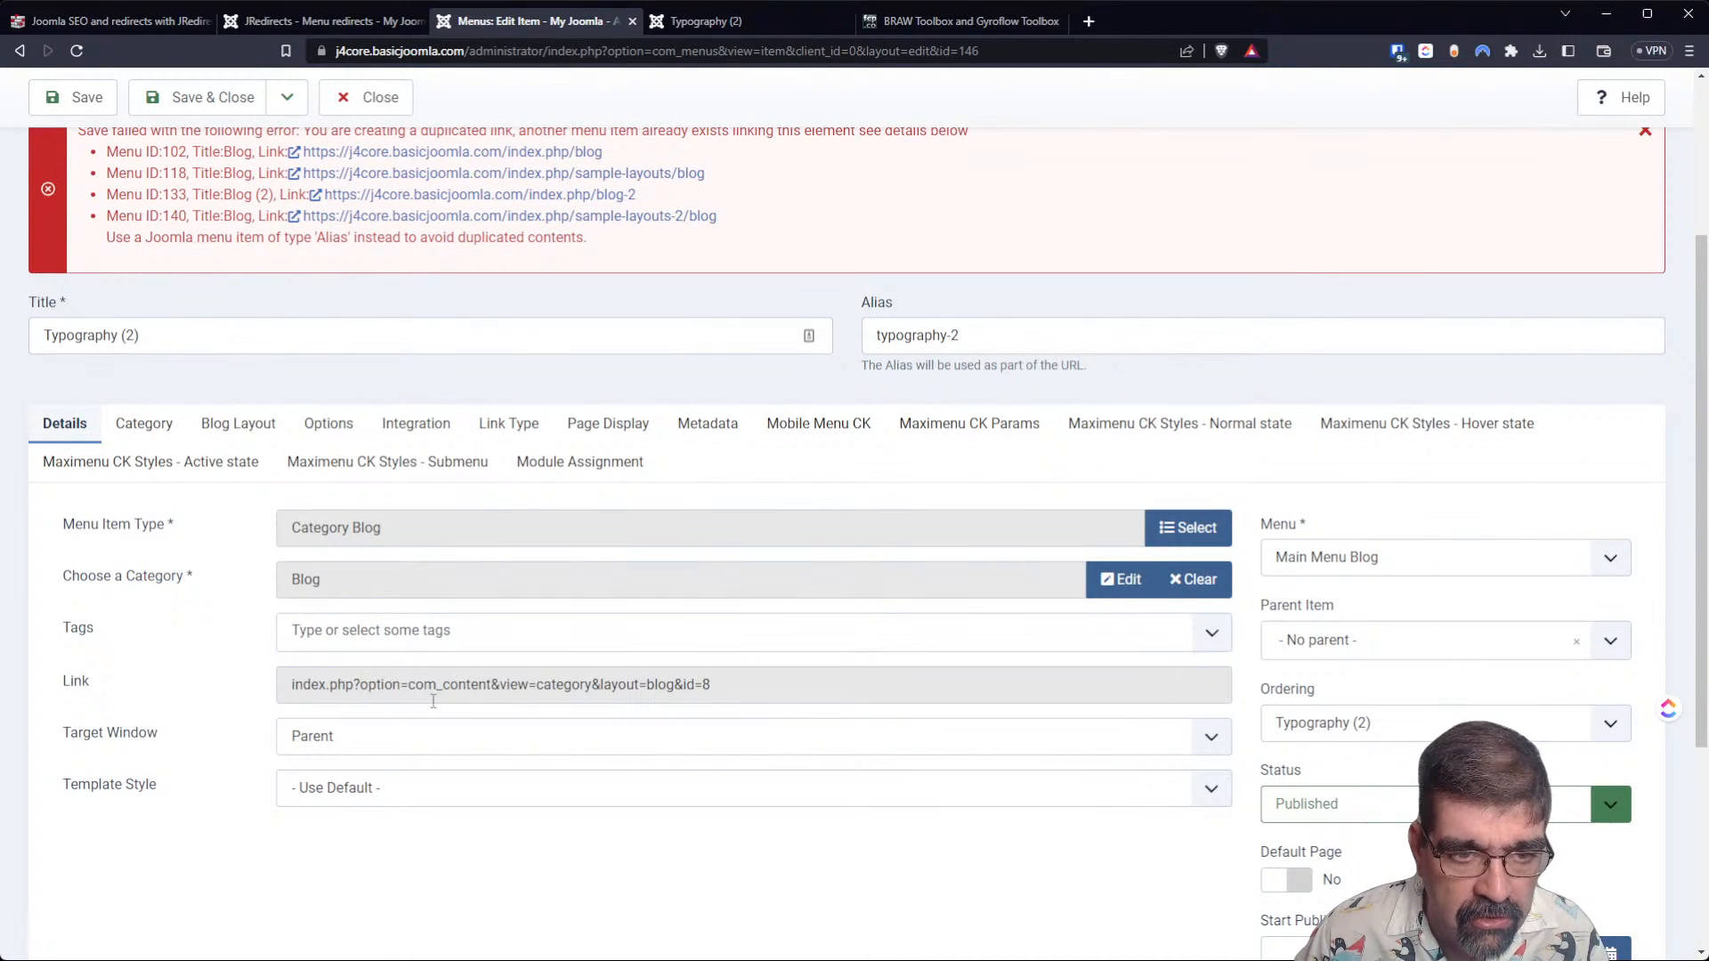
pyautogui.scroll(3, 474, 658)
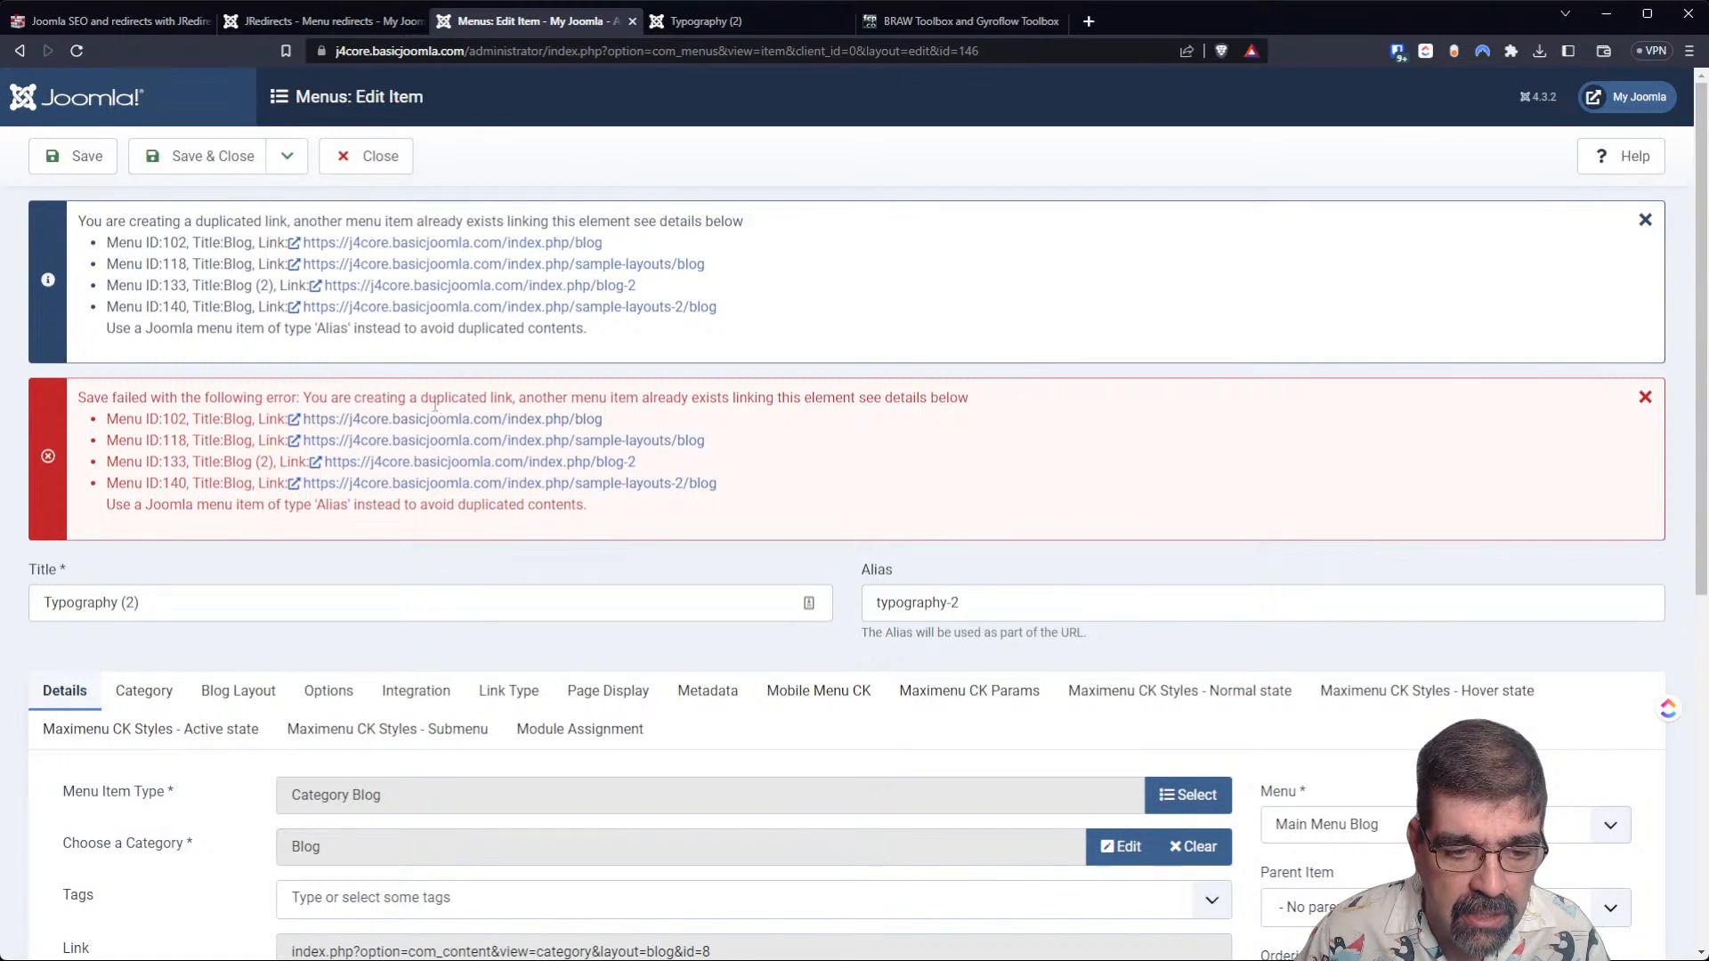
pyautogui.scroll(-3, 415, 371)
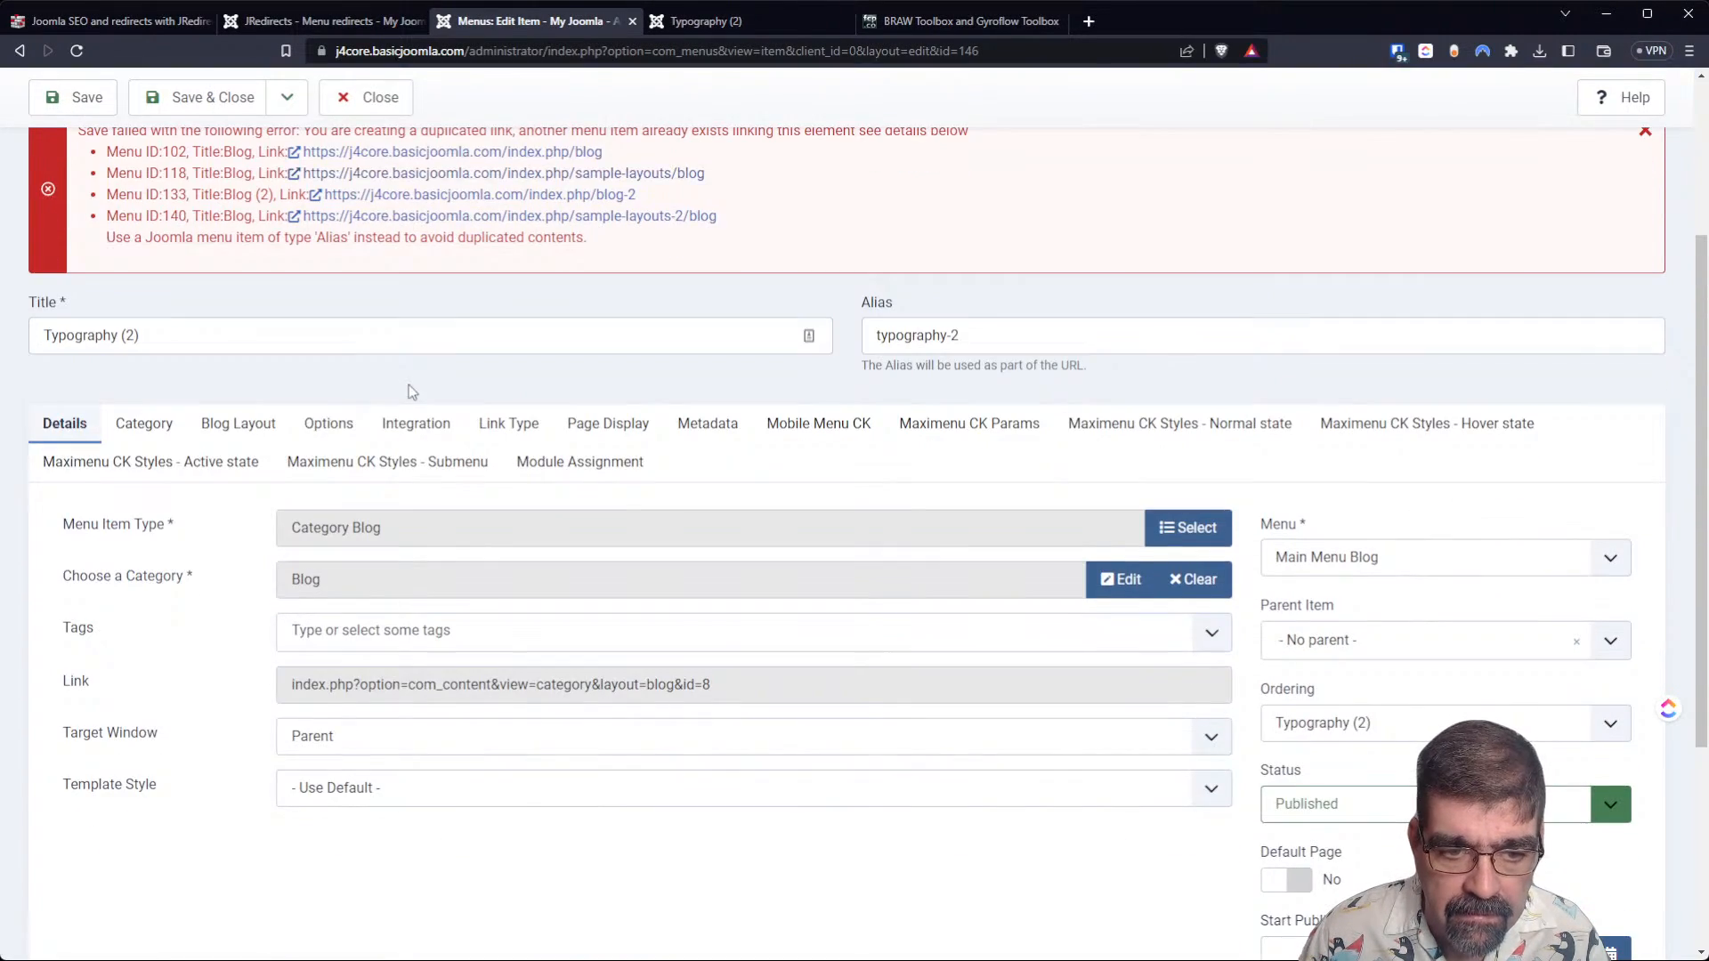
# Set the Typography (2) menu item's category to Uncategorised and save the menu item.
pyautogui.click(1127, 594)
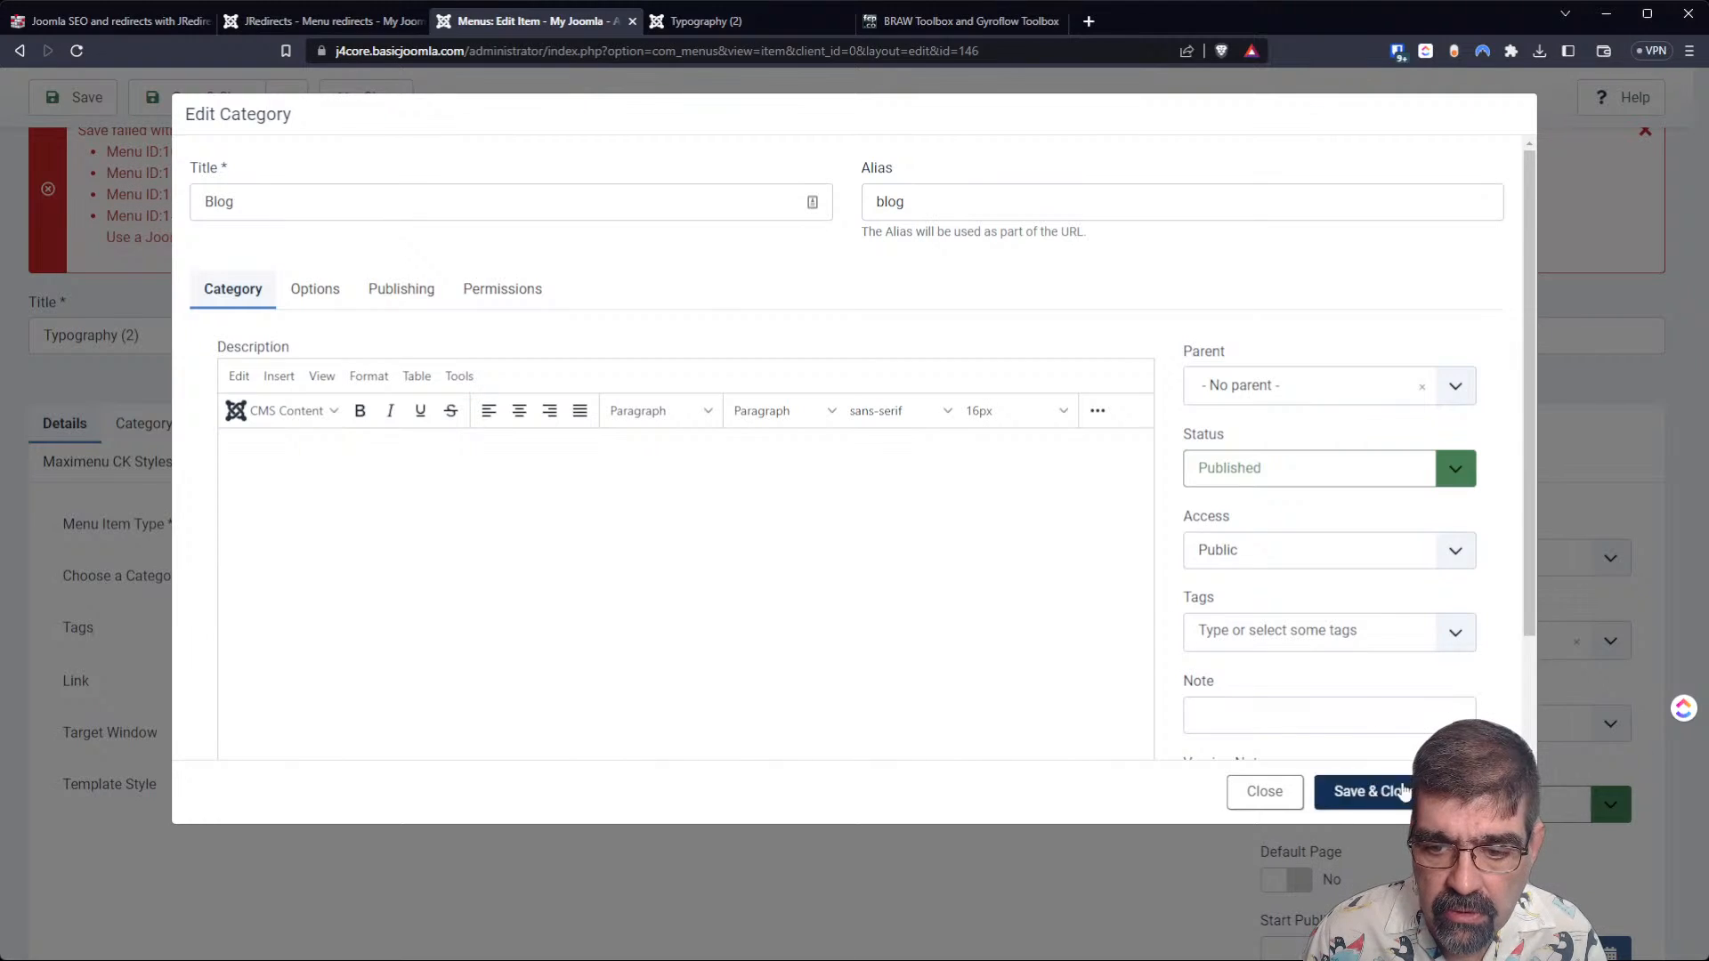
pyautogui.click(1264, 791)
pyautogui.click(1192, 579)
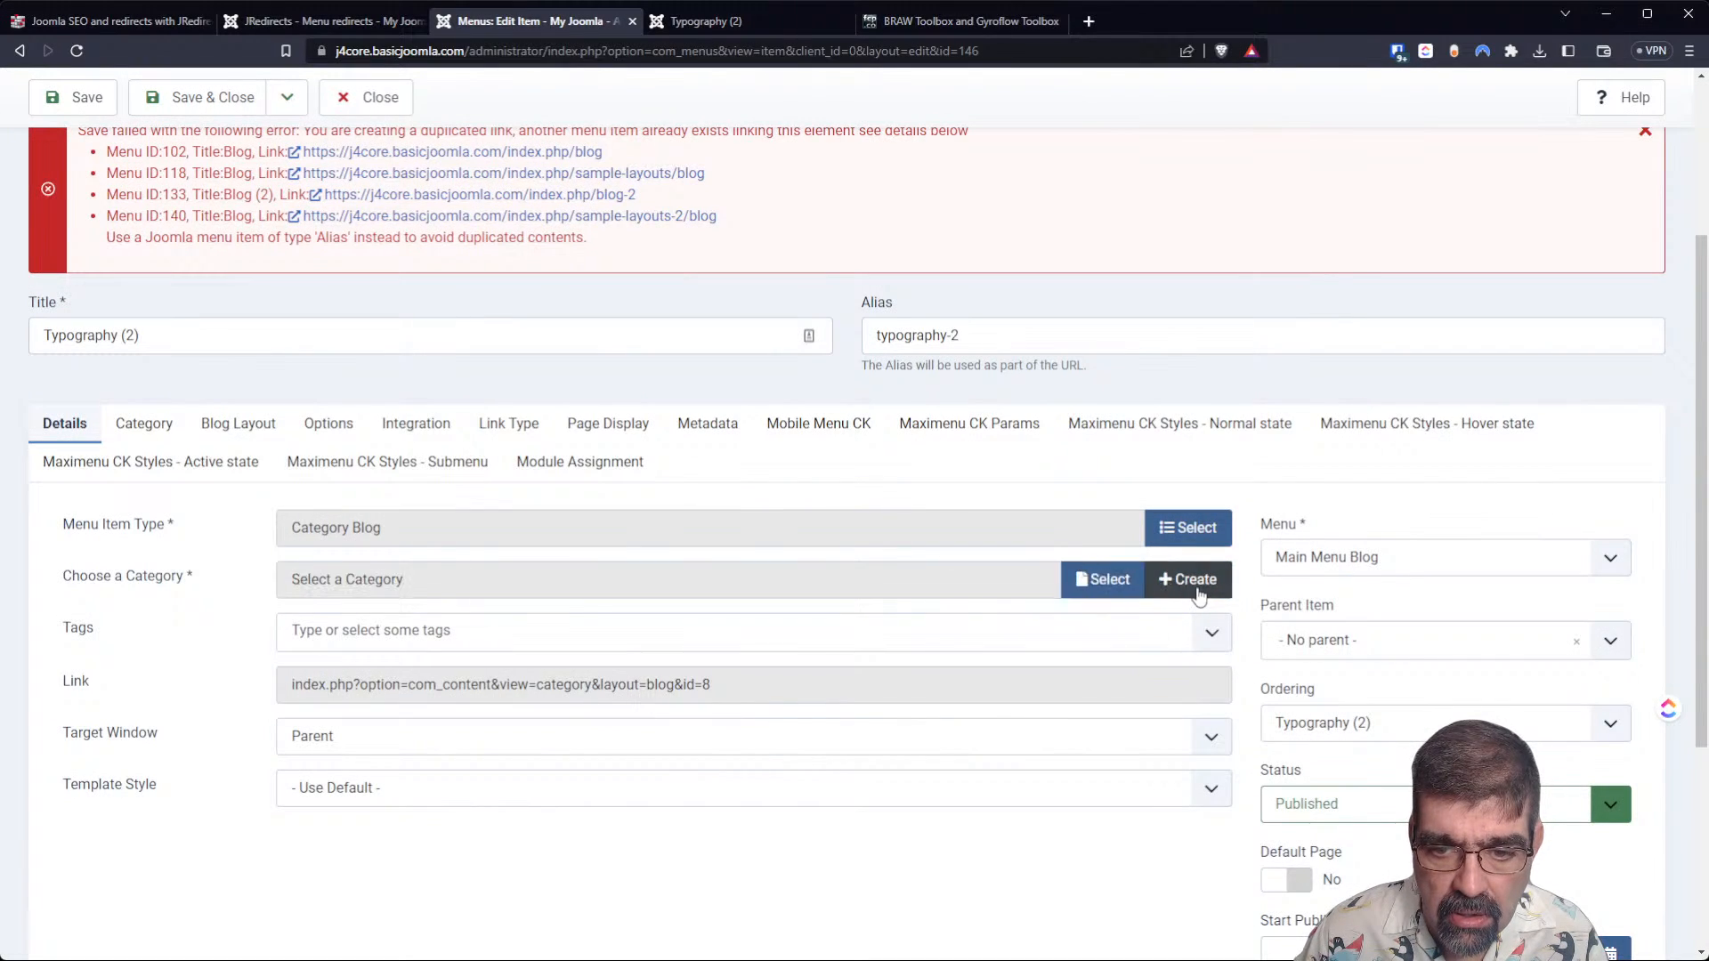
pyautogui.click(1098, 579)
pyautogui.click(347, 279)
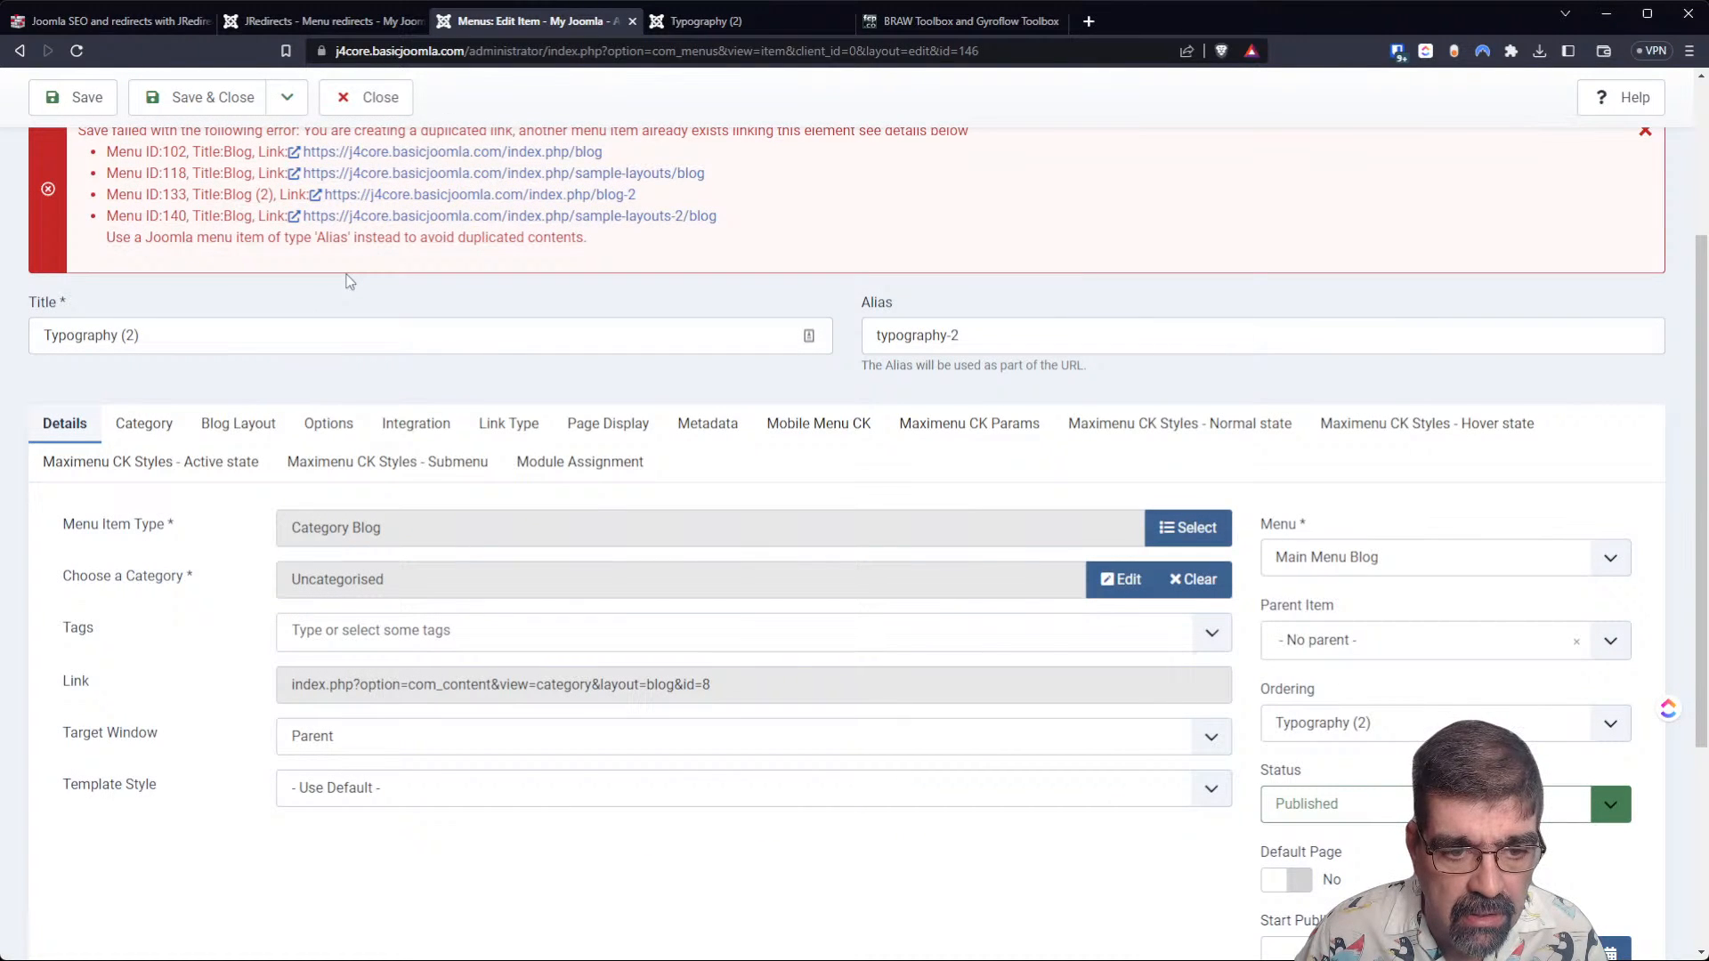
pyautogui.click(76, 98)
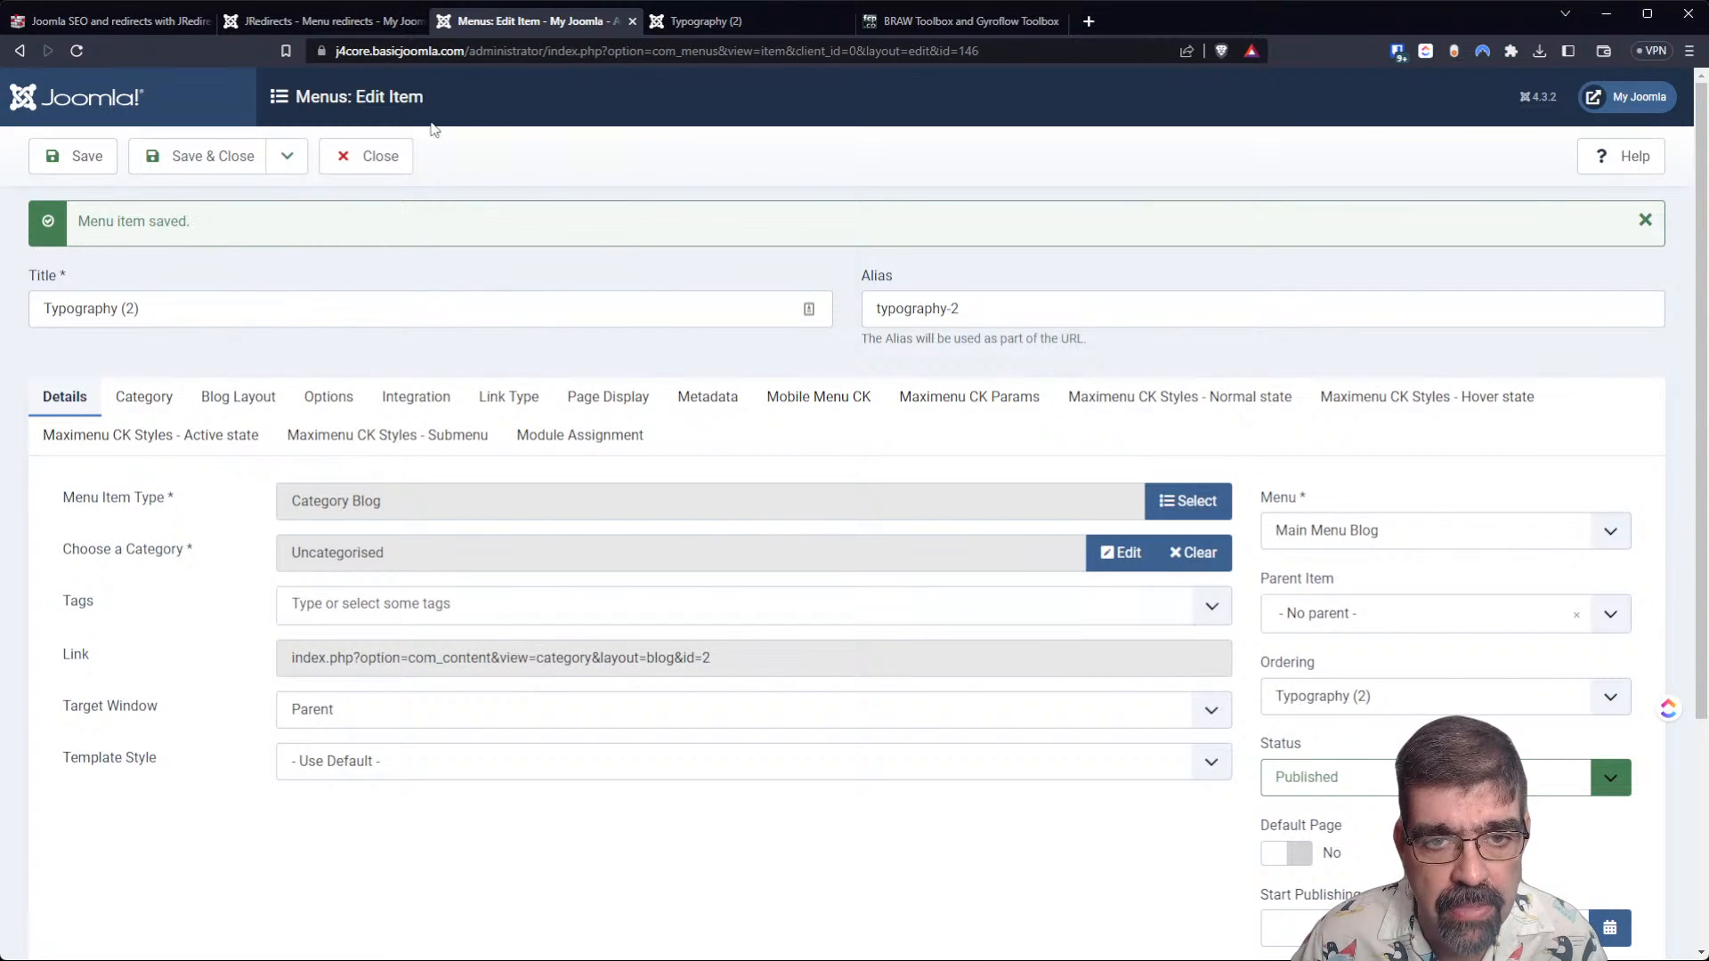
# Duplicate the menu redirects page in a second browser tab and compare the Typography (2) raw link in both copies.
pyautogui.click(308, 21)
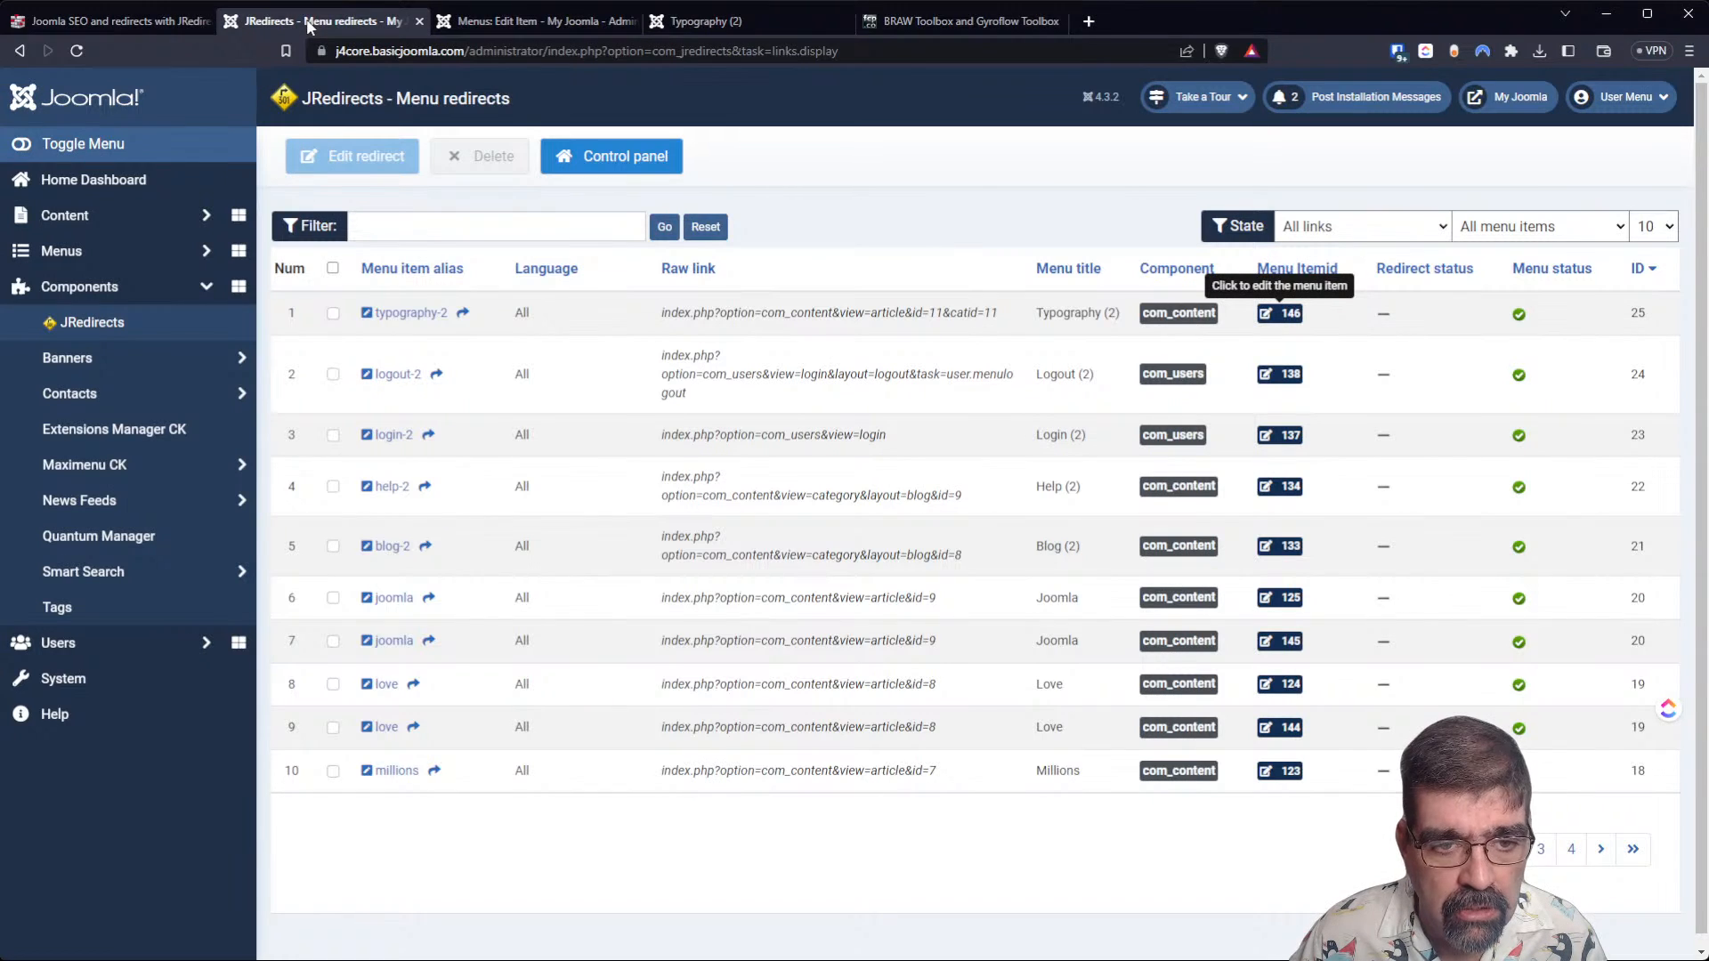
pyautogui.rightClick(308, 22)
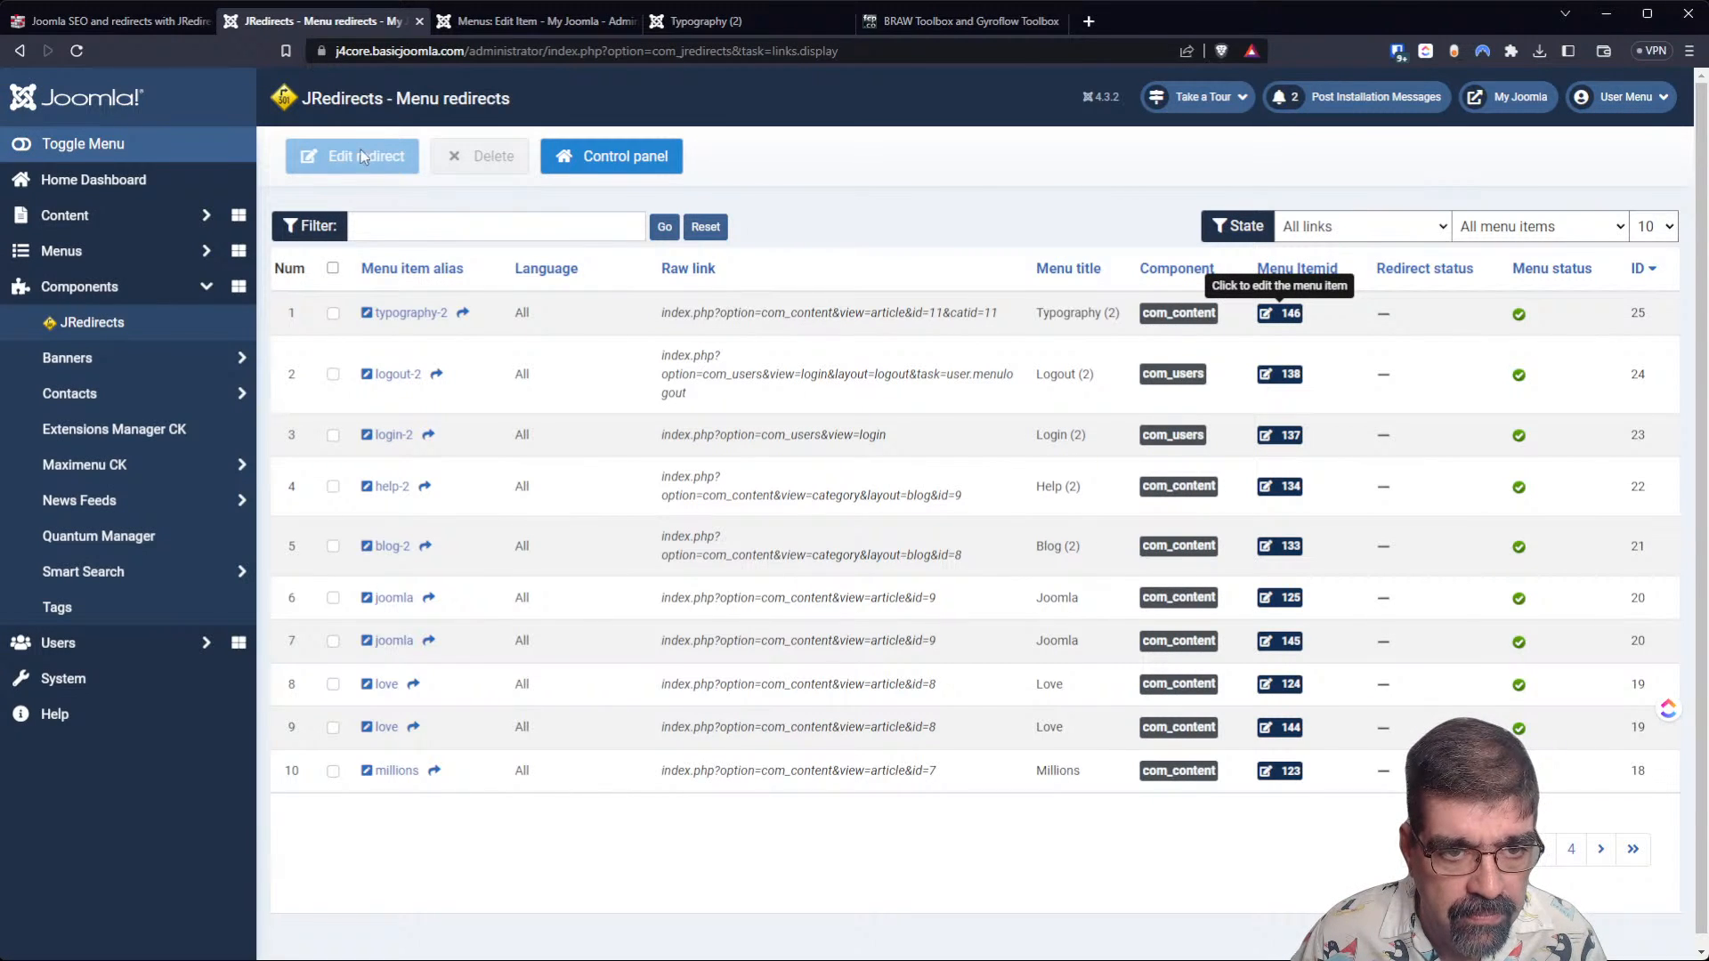
pyautogui.click(368, 154)
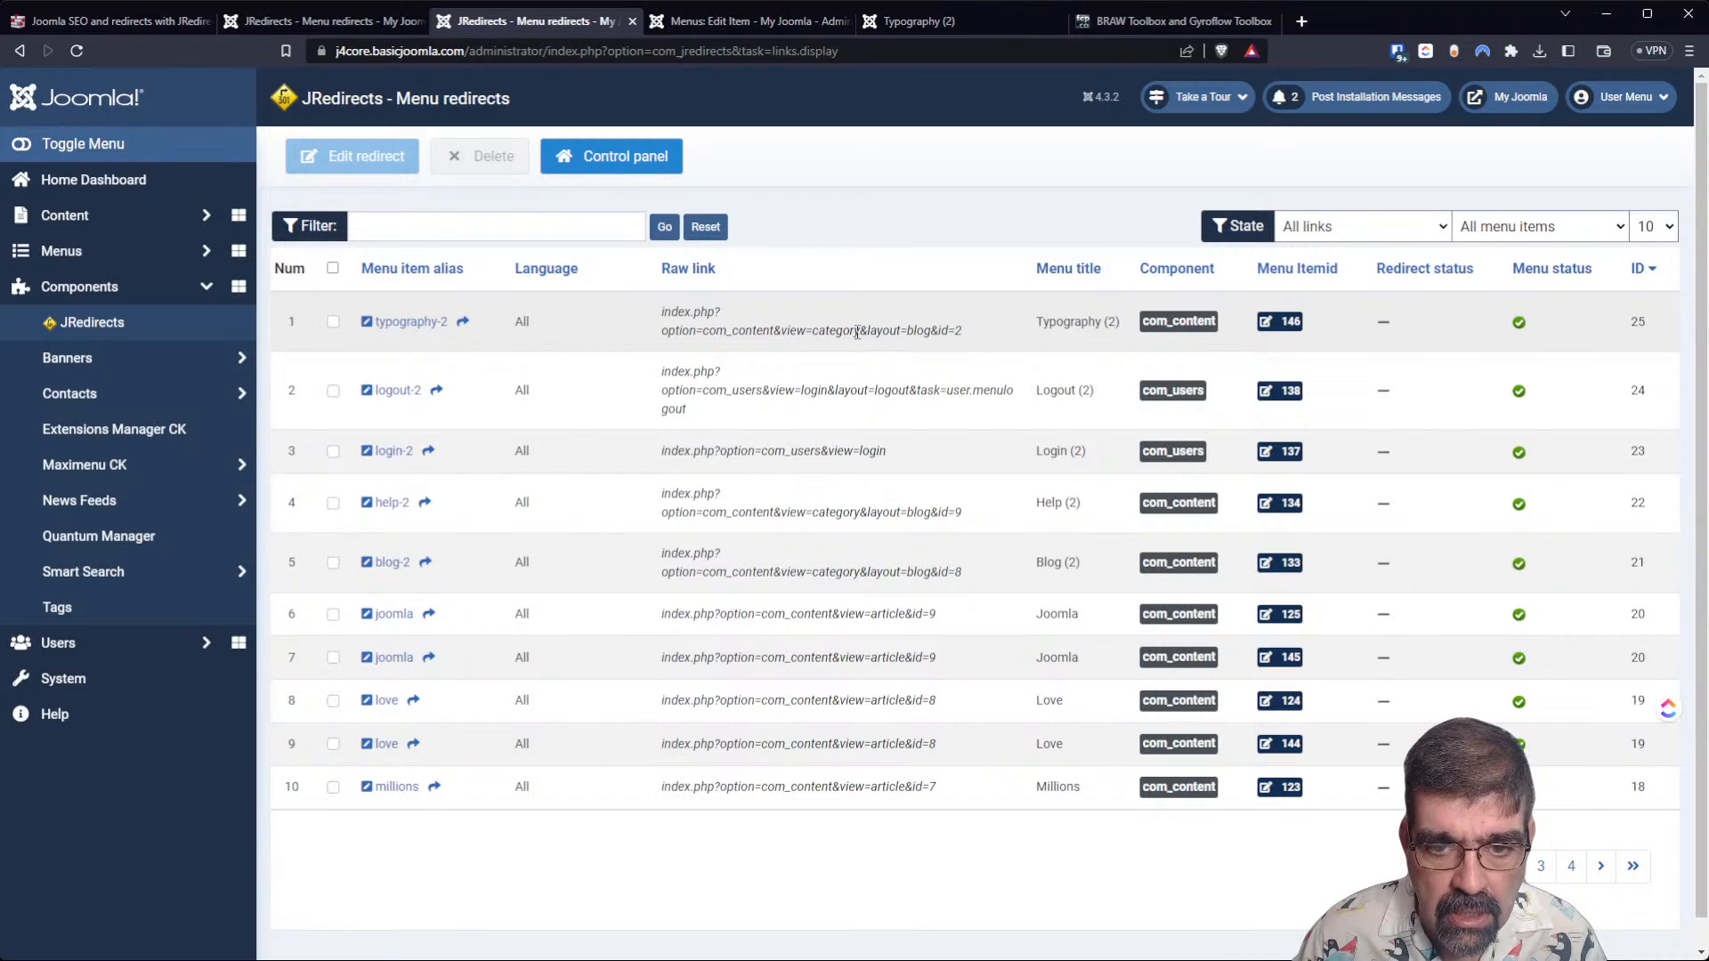
pyautogui.click(327, 23)
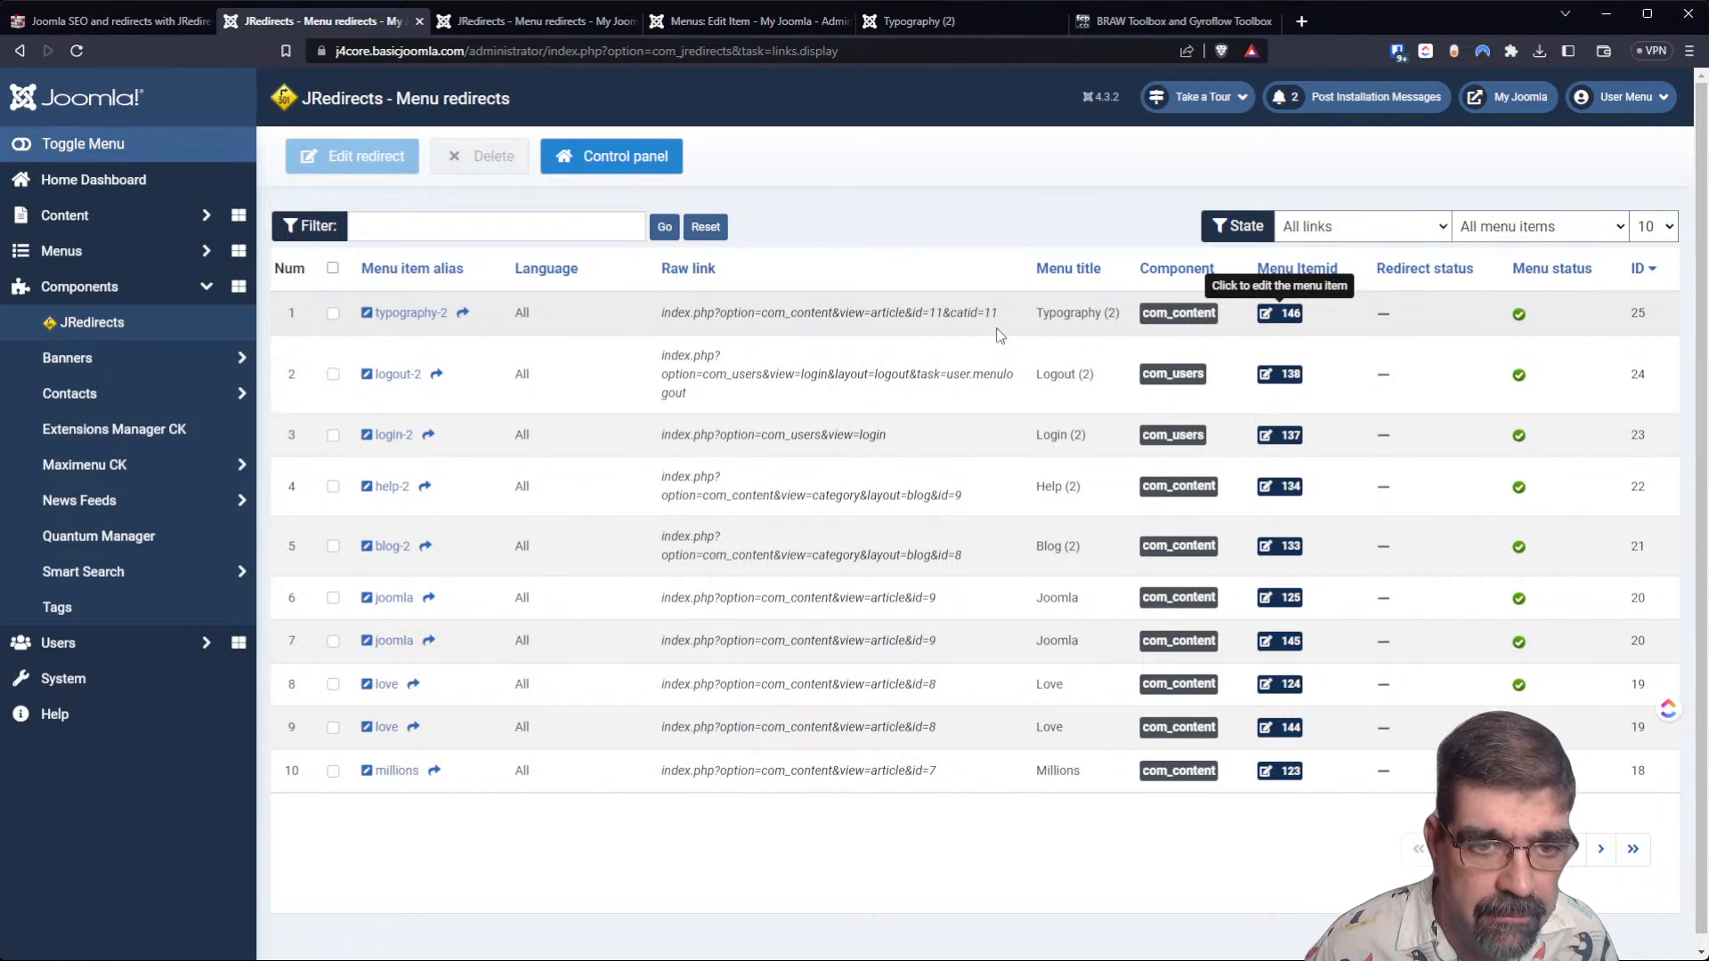
pyautogui.click(503, 18)
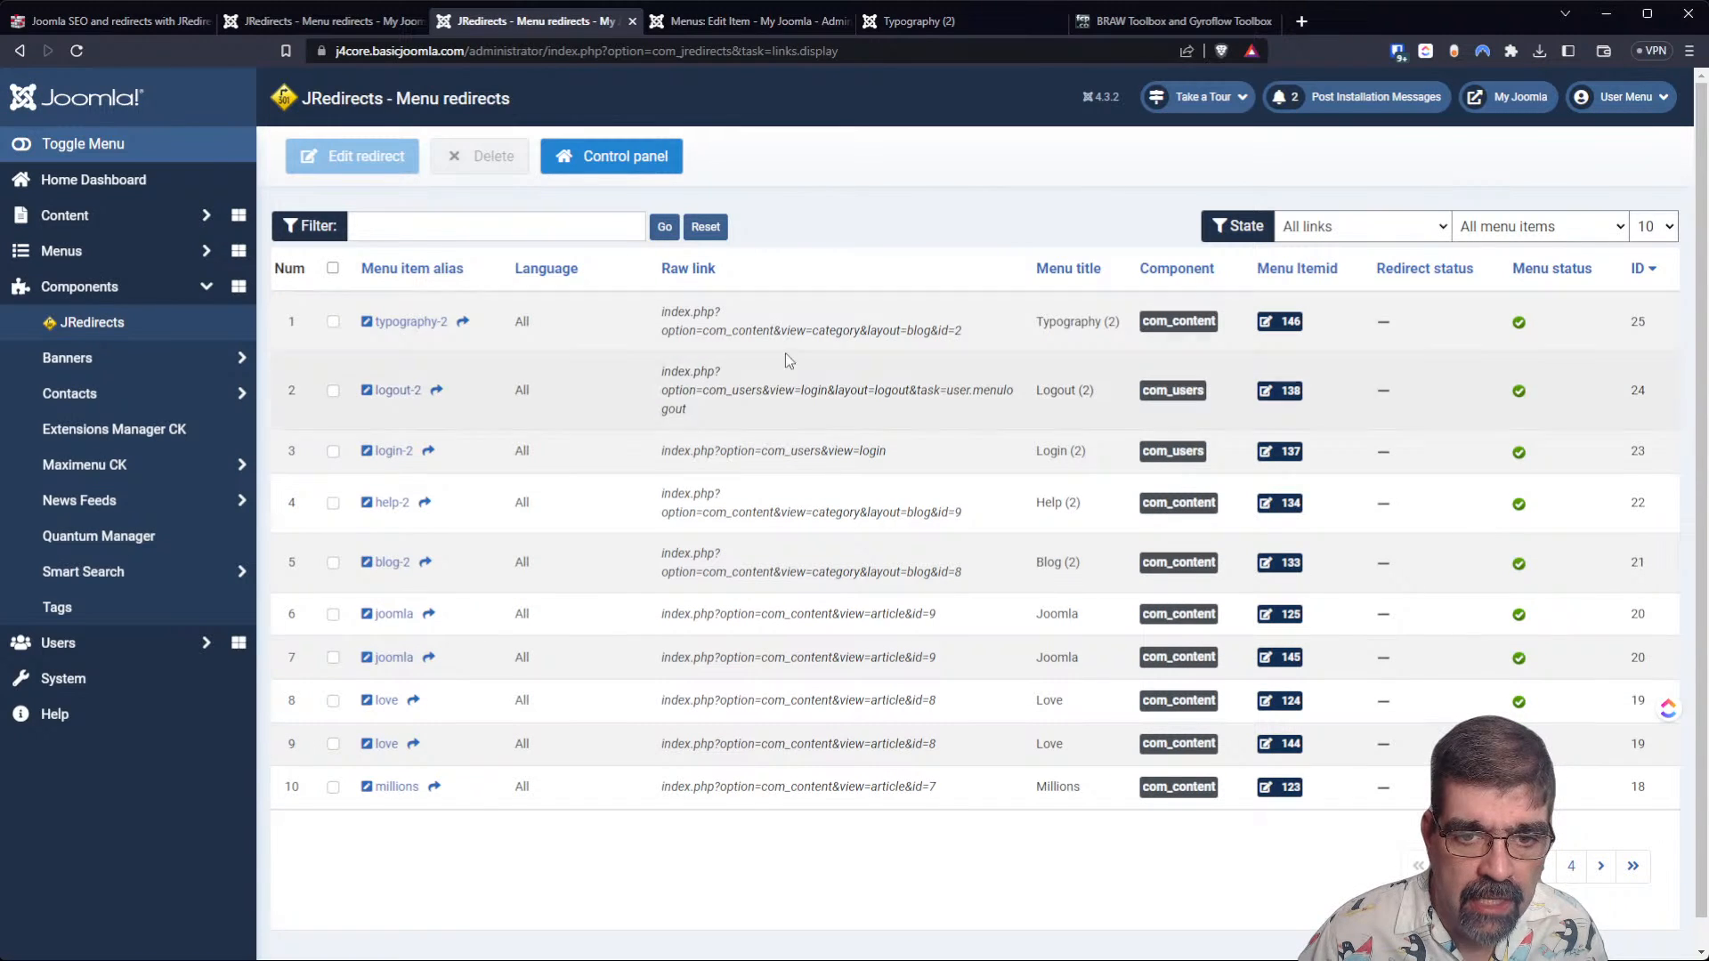
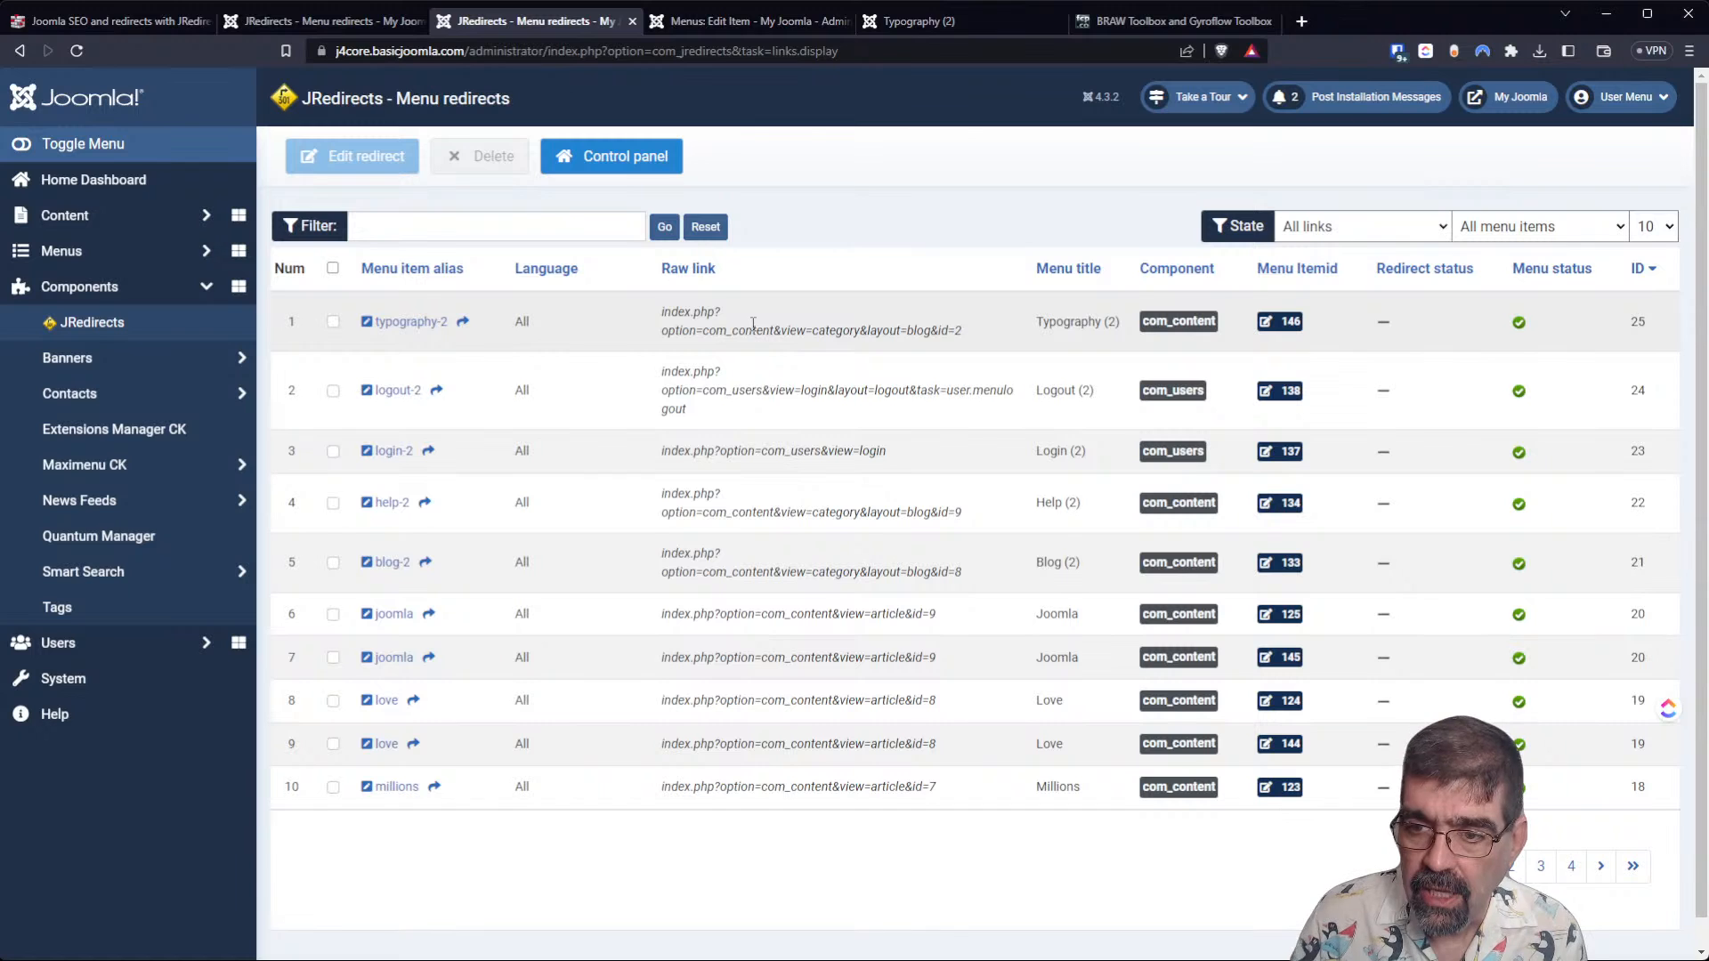
# Show 100 menu redirects per page and look through the full list.
pyautogui.click(1653, 226)
pyautogui.click(1664, 377)
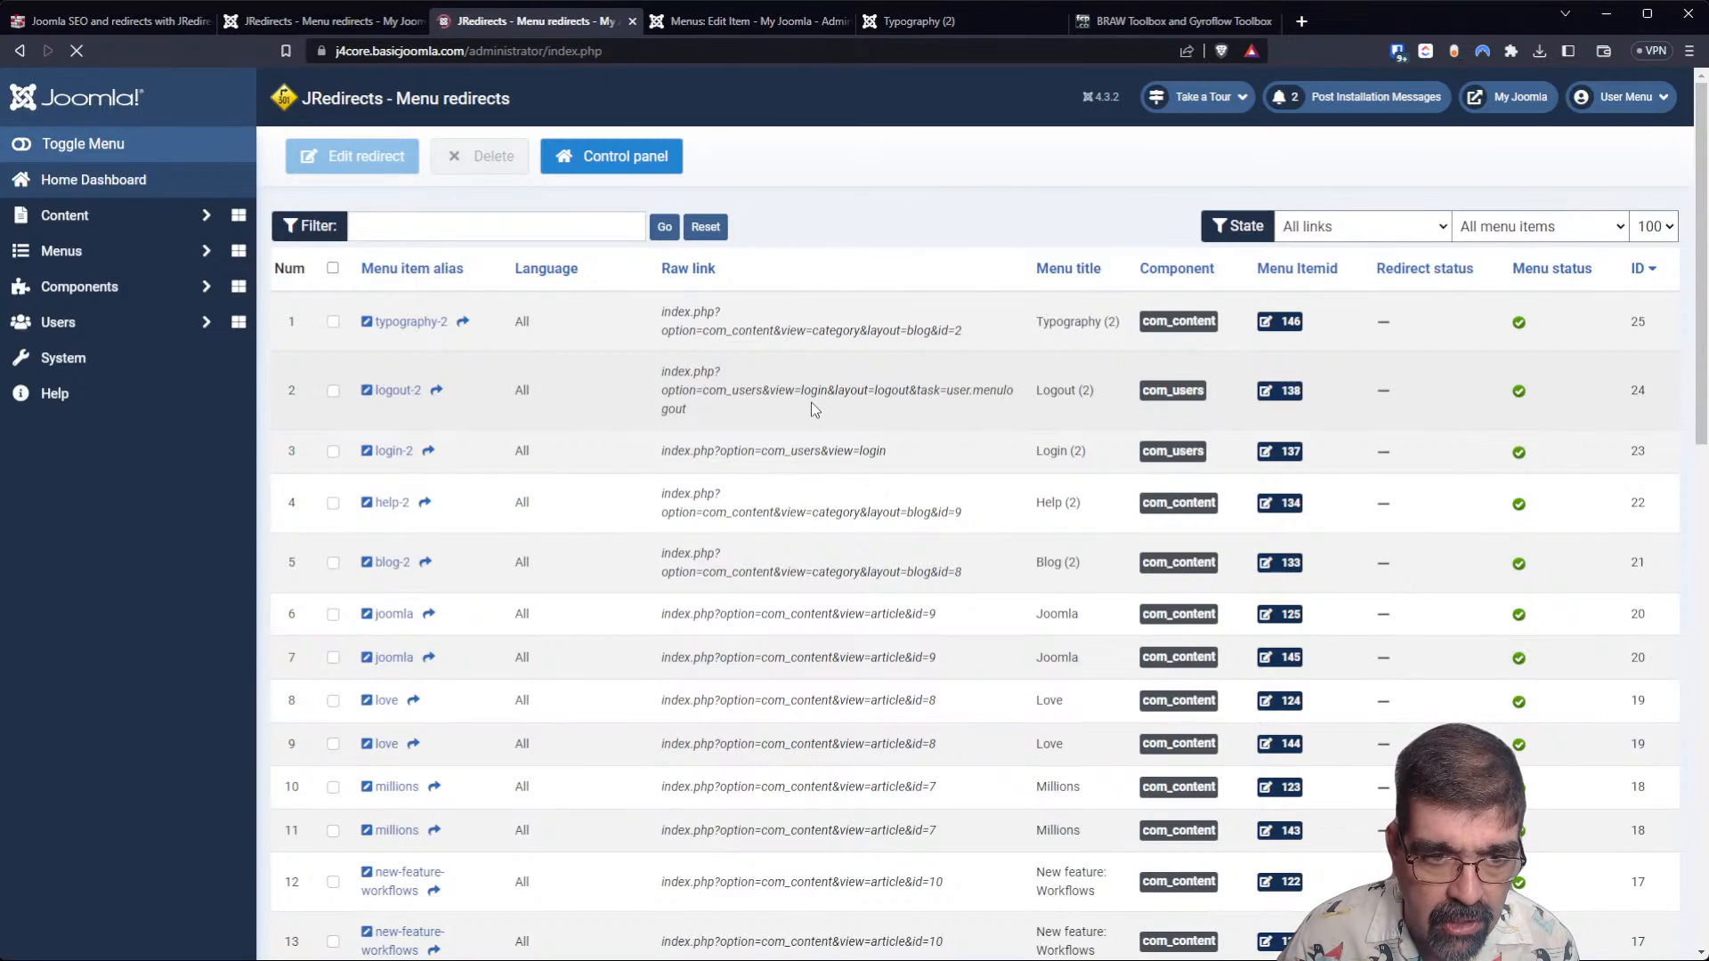
pyautogui.scroll(-5, 809, 402)
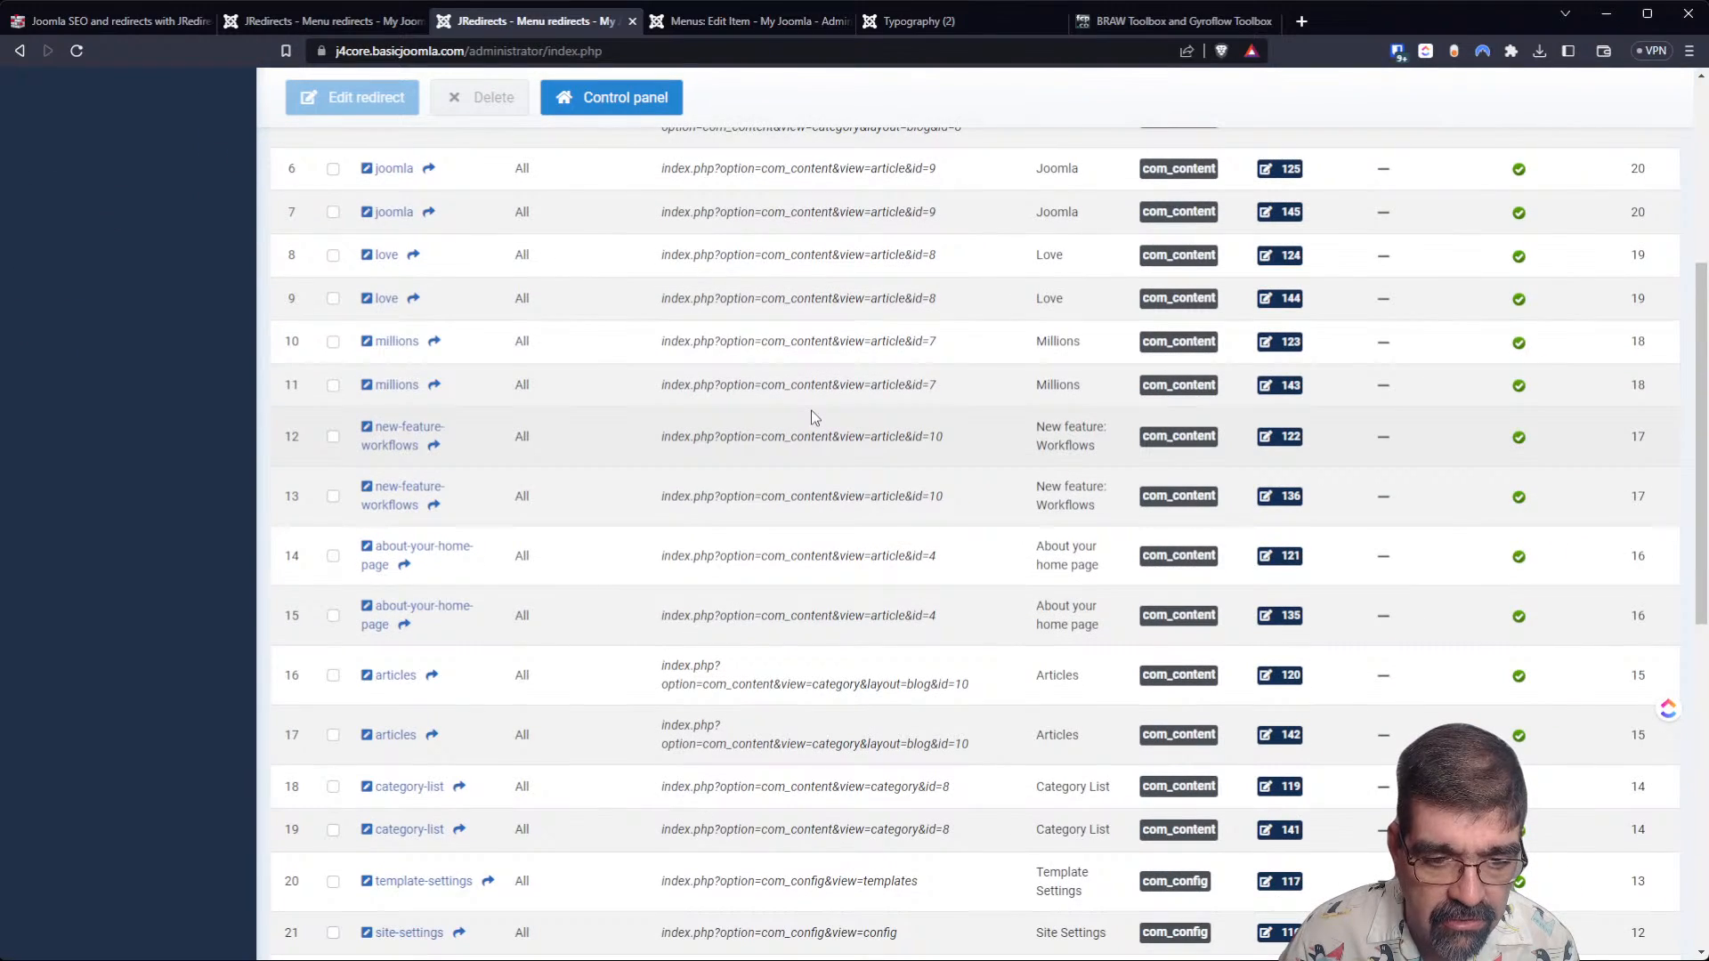
pyautogui.scroll(-9, 810, 411)
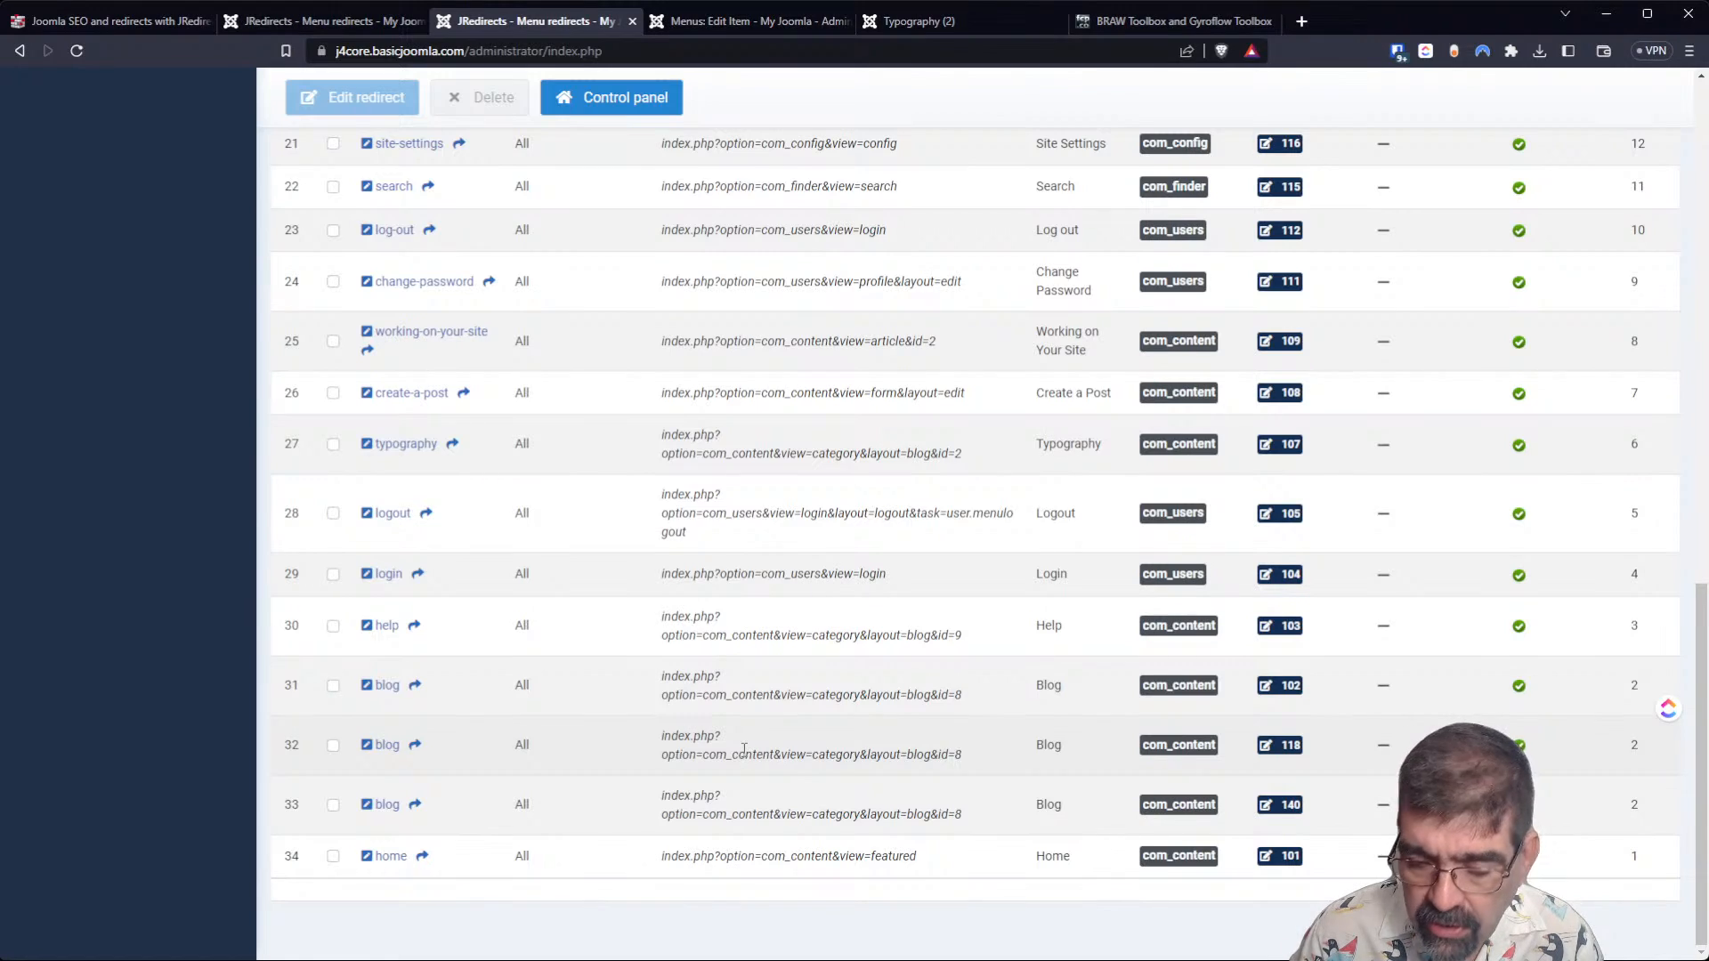
pyautogui.scroll(15, 744, 750)
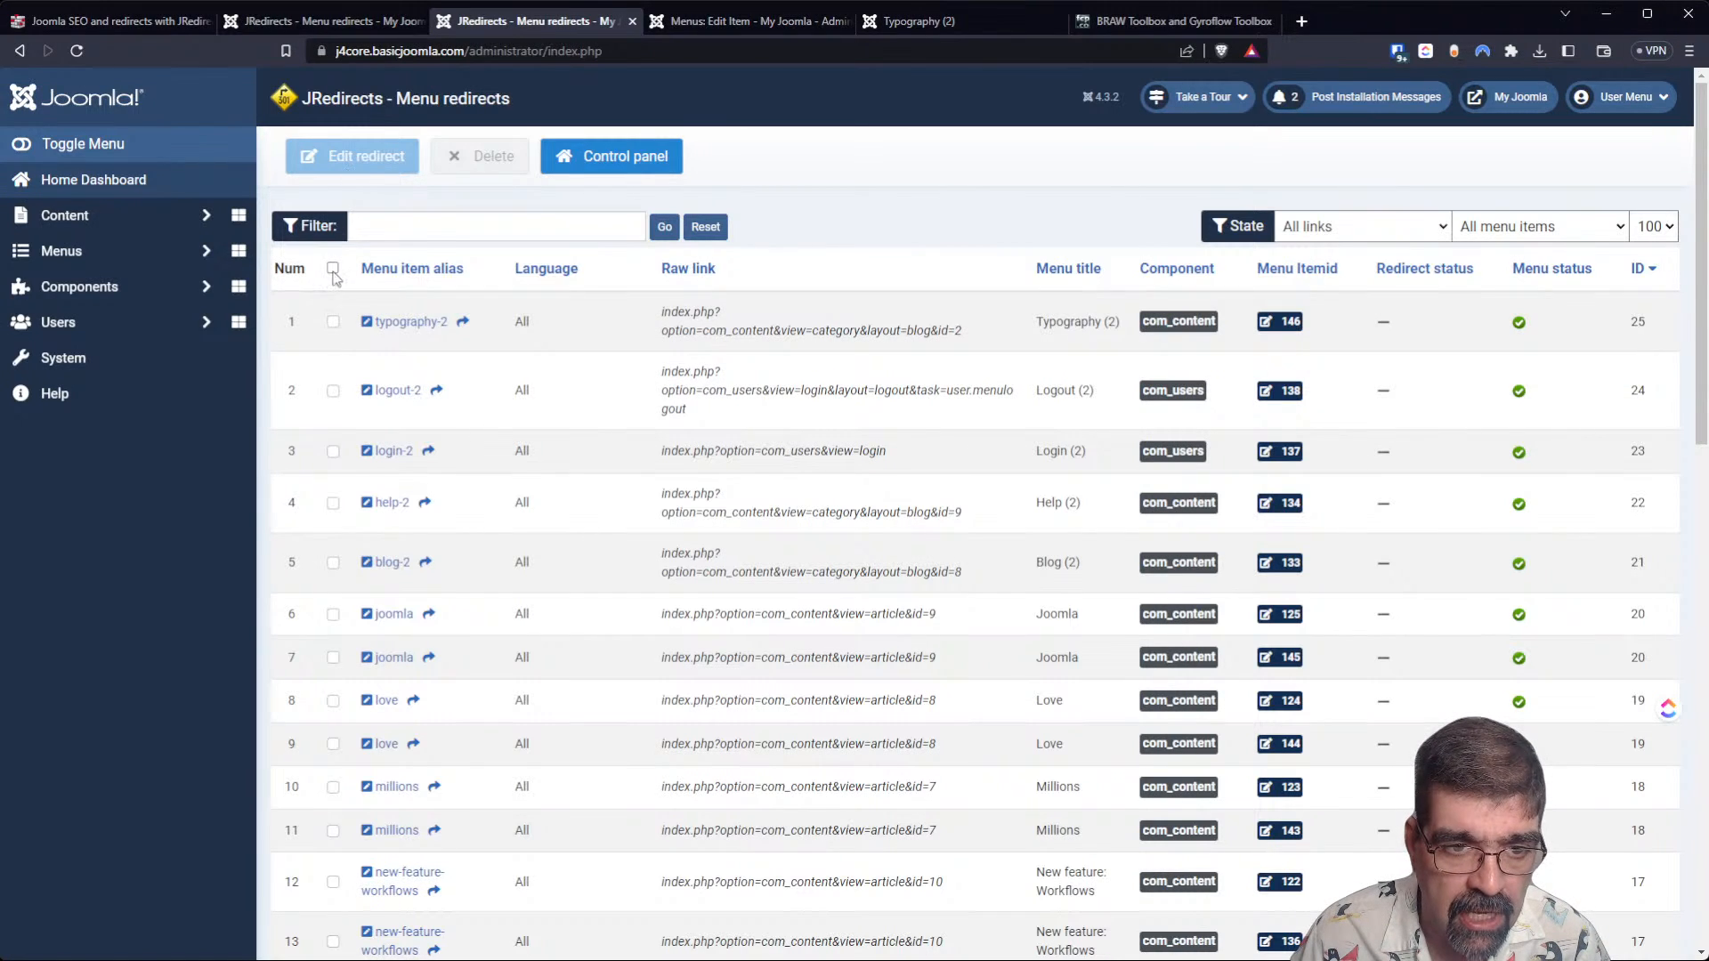
# Open the typography-2 redirect, enlarge its menu item params field to examine the stored parameters, and cancel without saving.
pyautogui.click(334, 323)
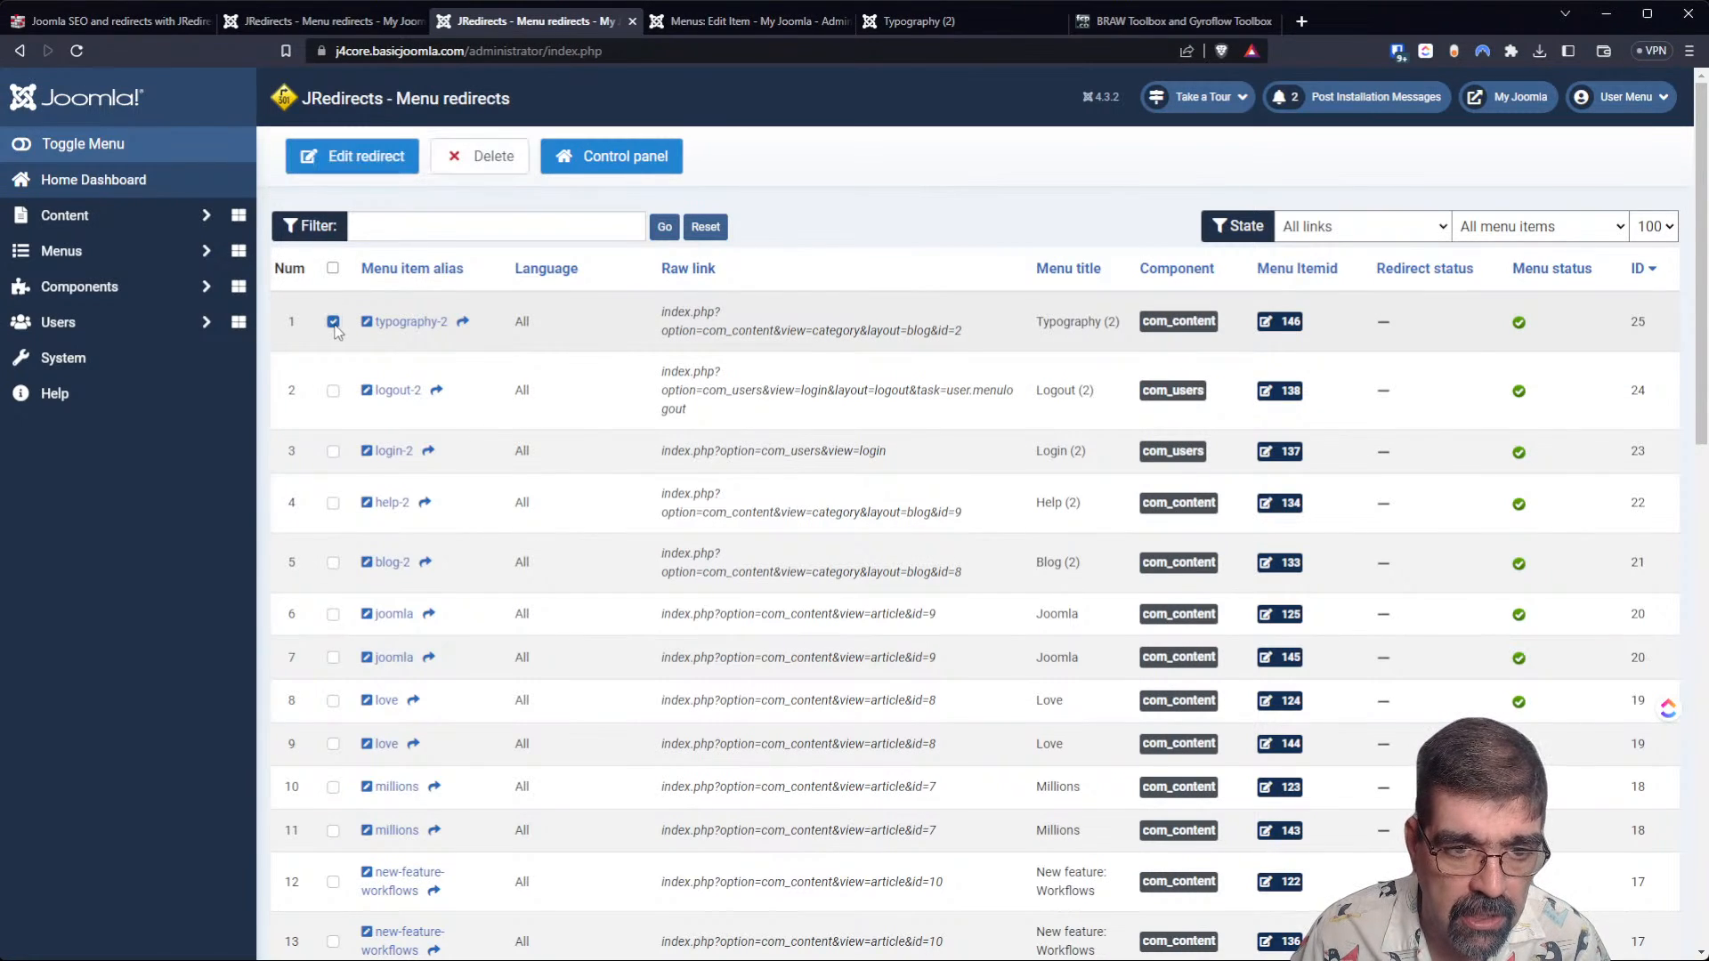
pyautogui.click(322, 154)
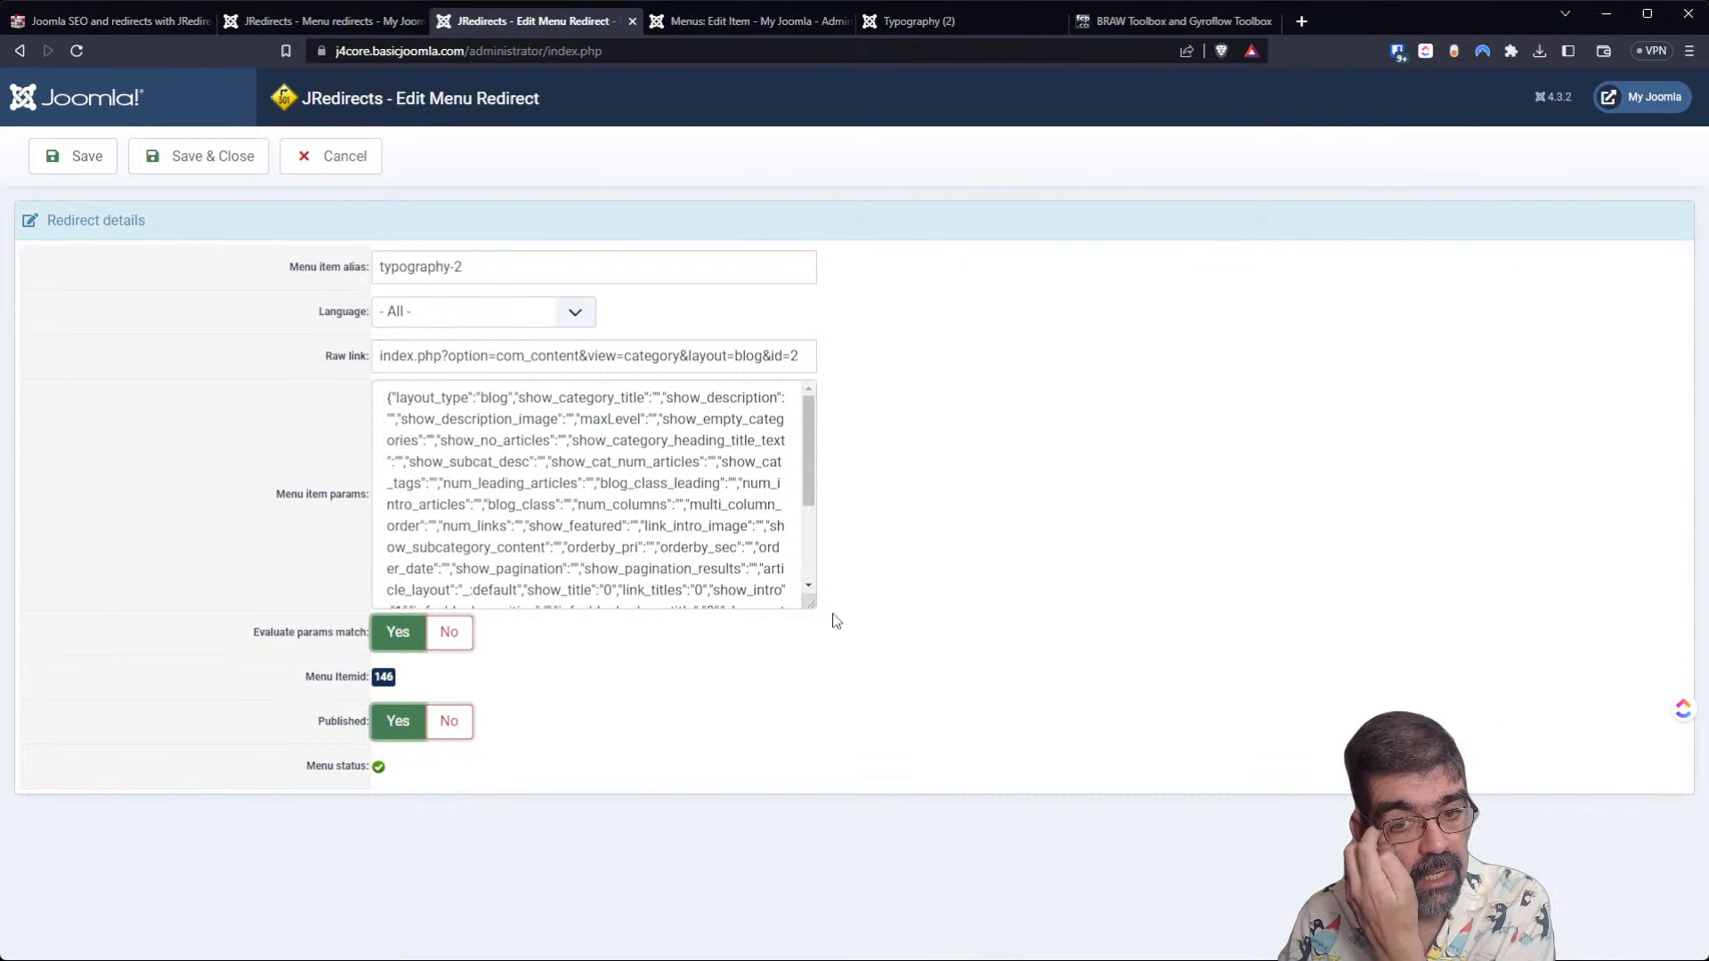
pyautogui.moveTo(811, 603); pyautogui.dragTo(861, 840)
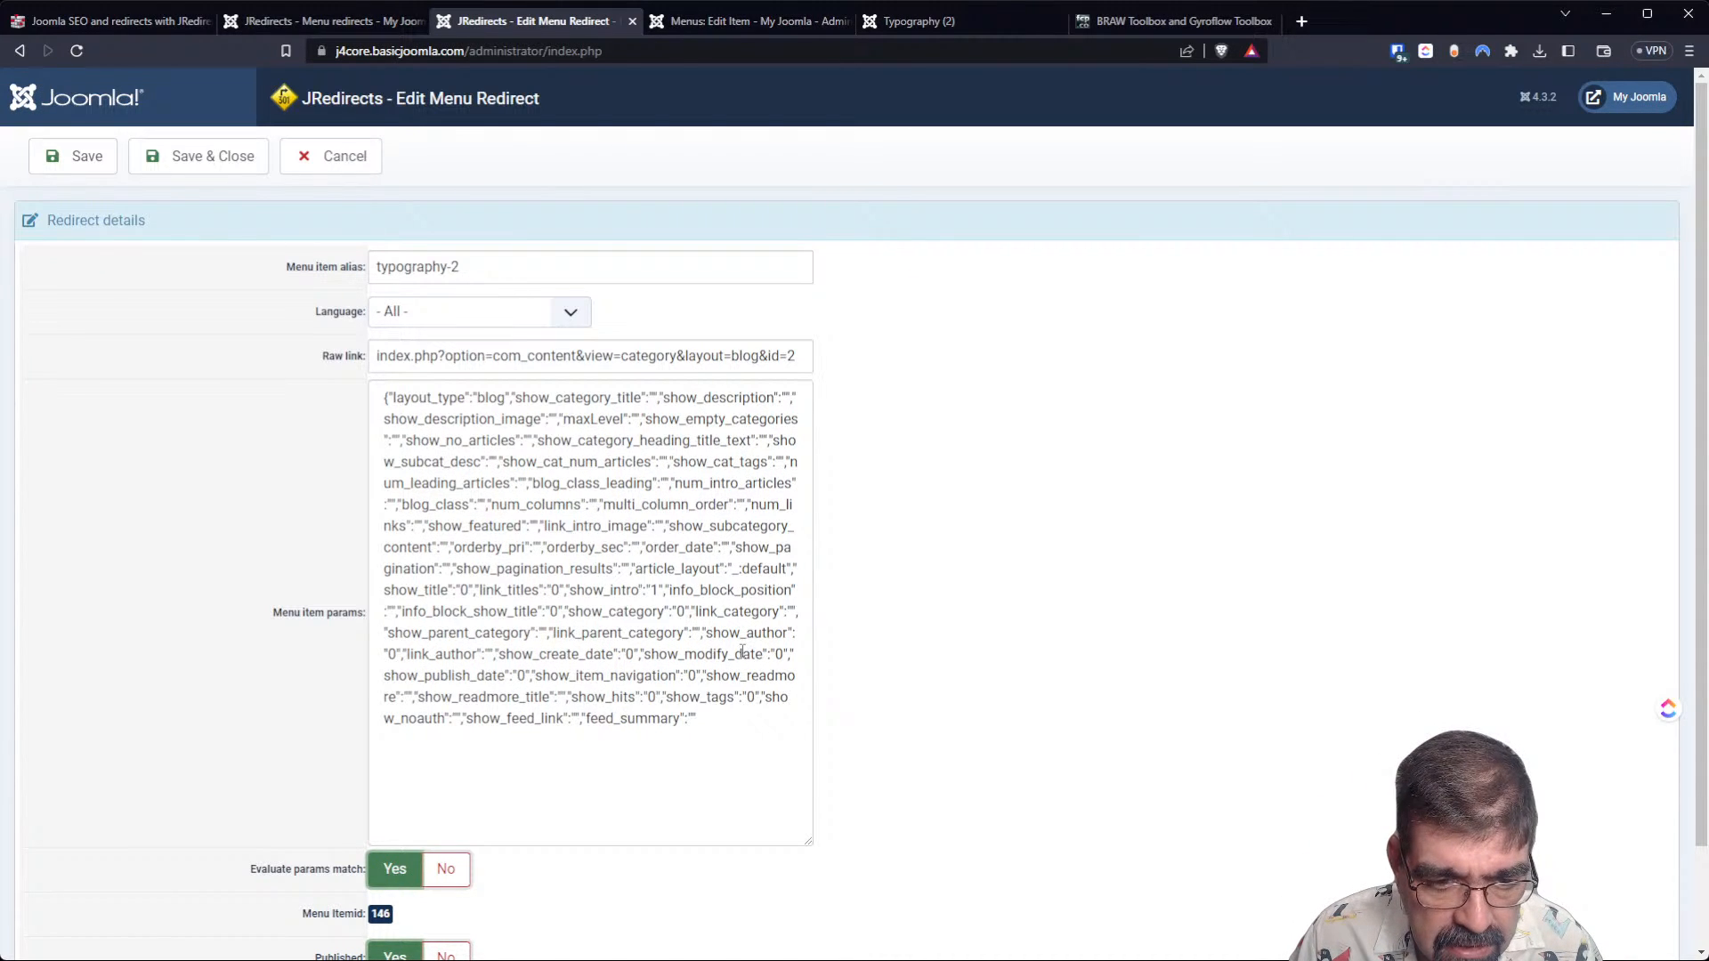
pyautogui.scroll(-2, 602, 664)
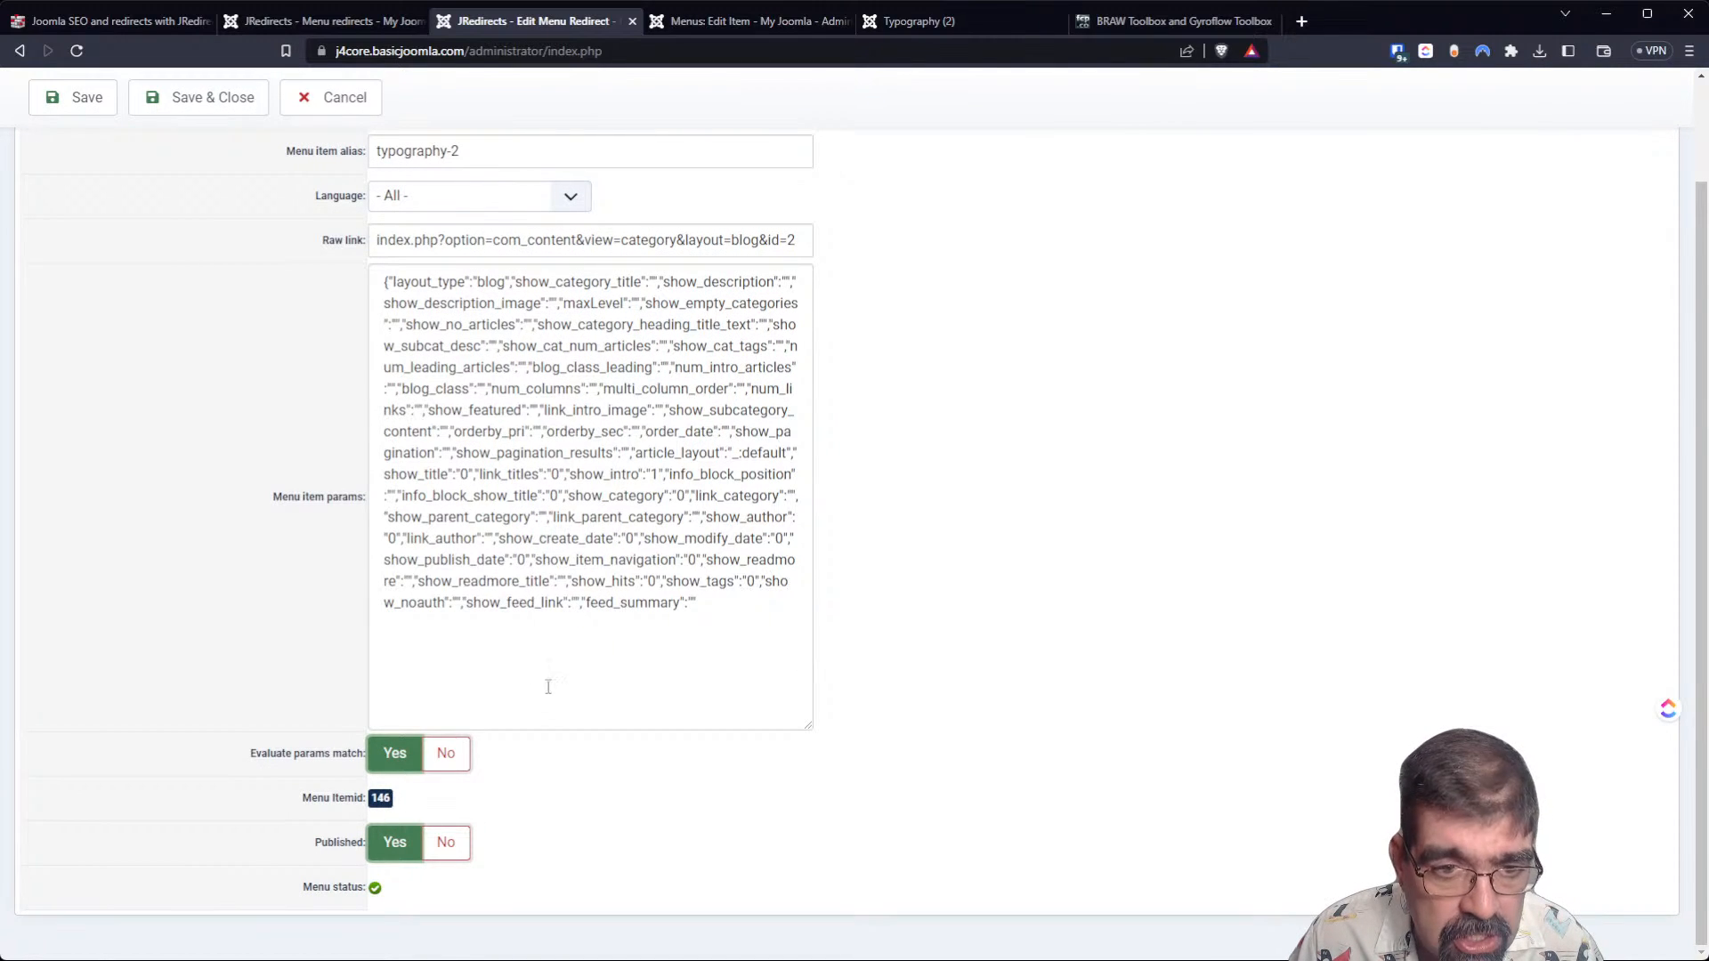
pyautogui.scroll(2, 562, 678)
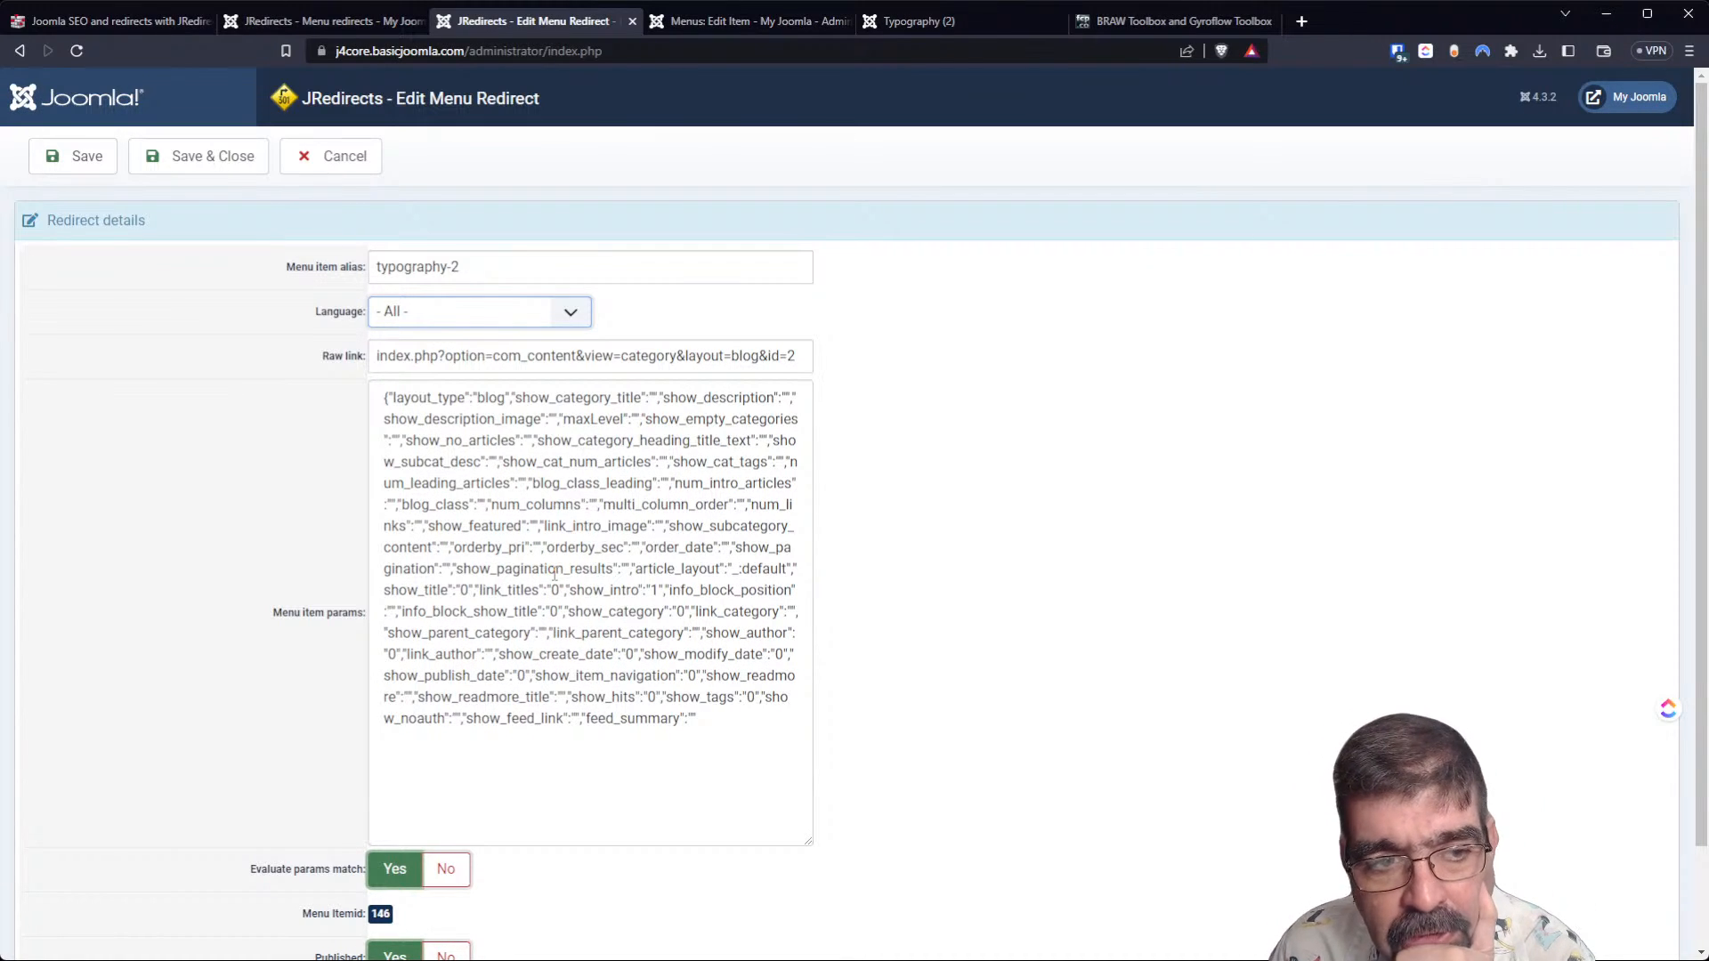
pyautogui.doubleClick(627, 654)
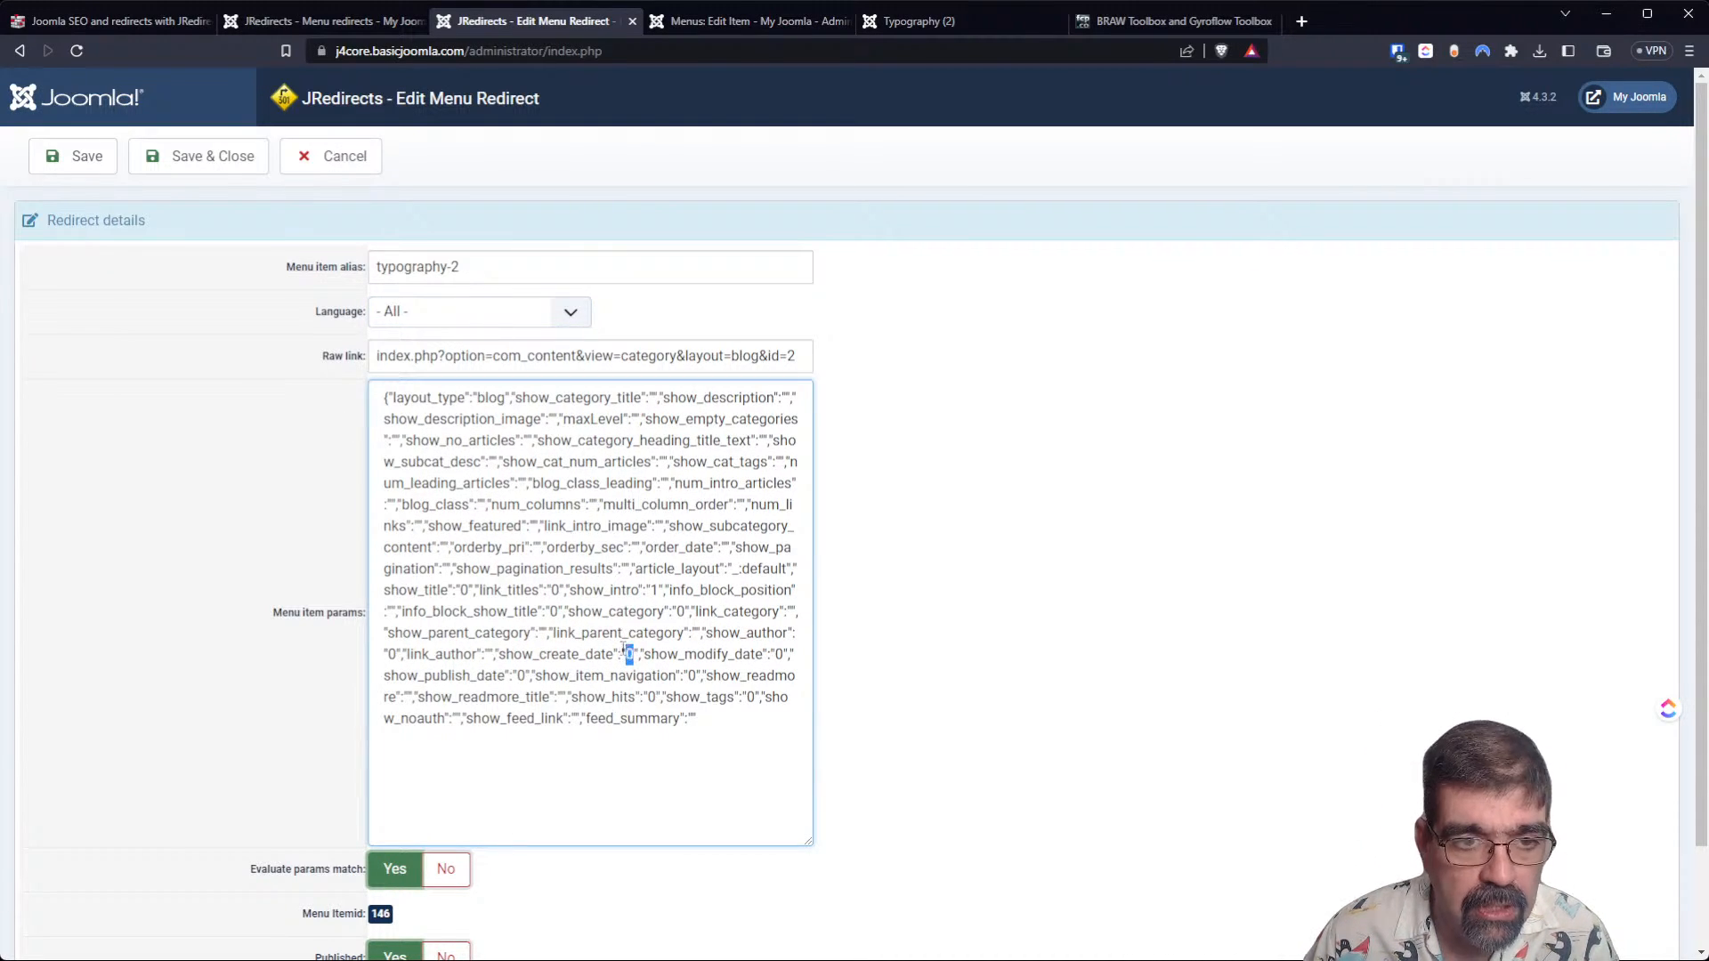
pyautogui.click(343, 160)
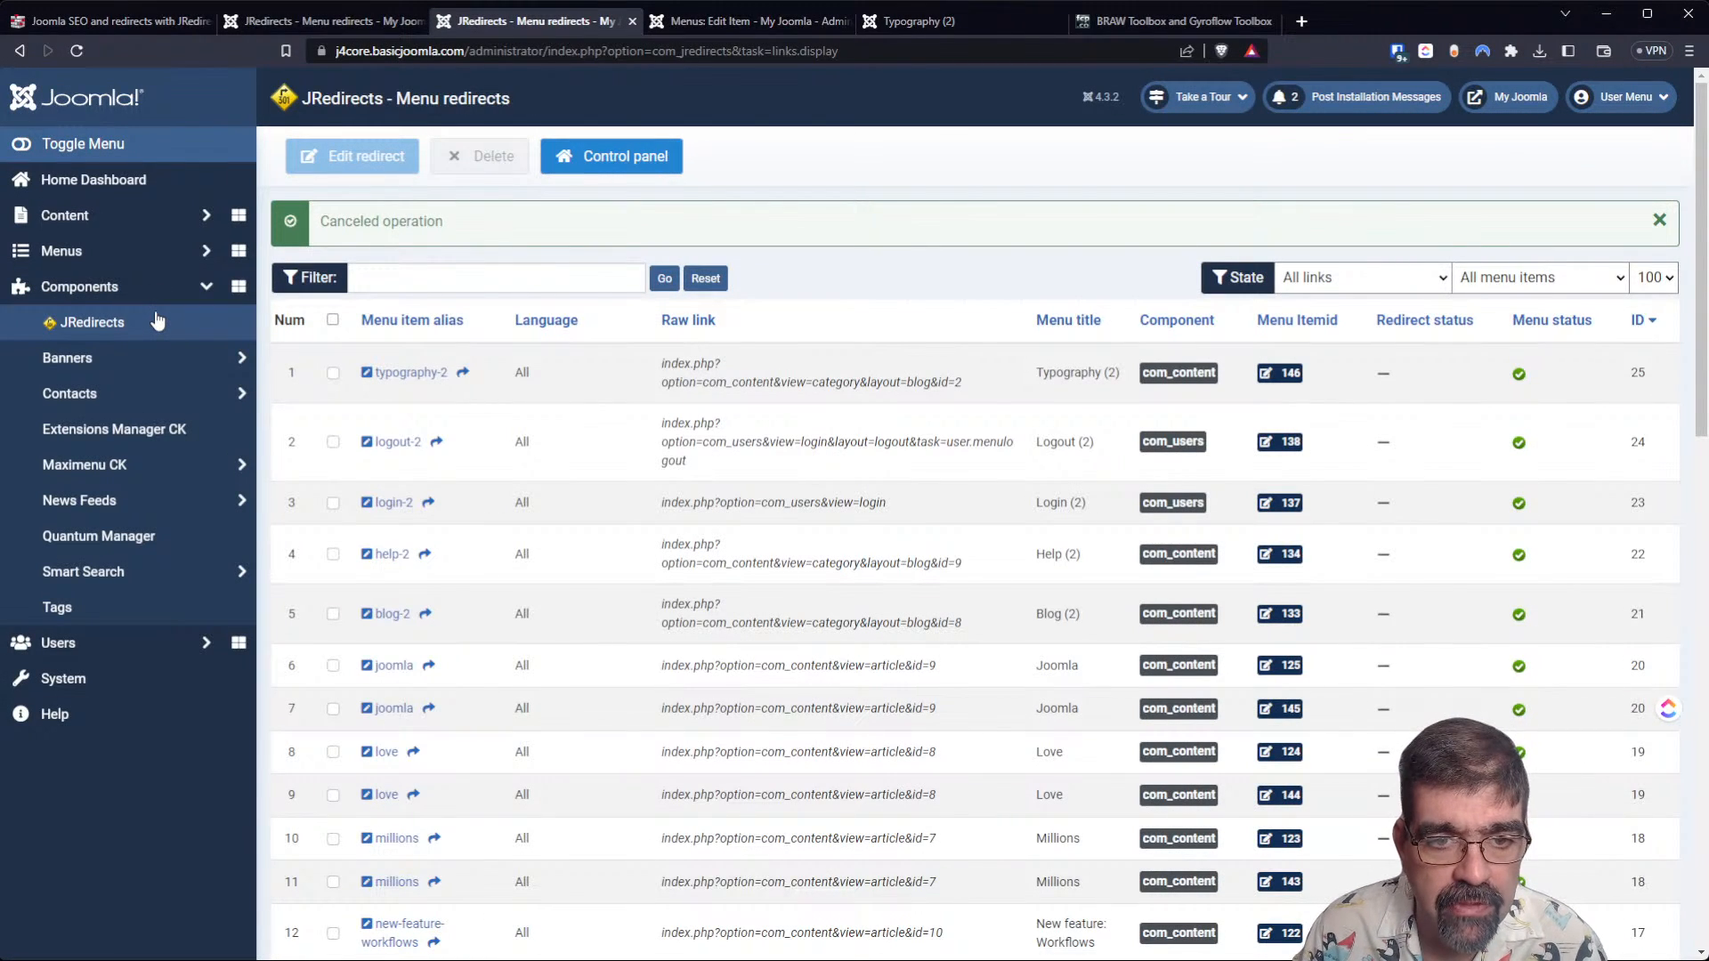
# Review the Typography (2) menu item's Blog Layout, Category and Options settings, and recheck the typography-2 redirect details without saving.
pyautogui.click(1271, 374)
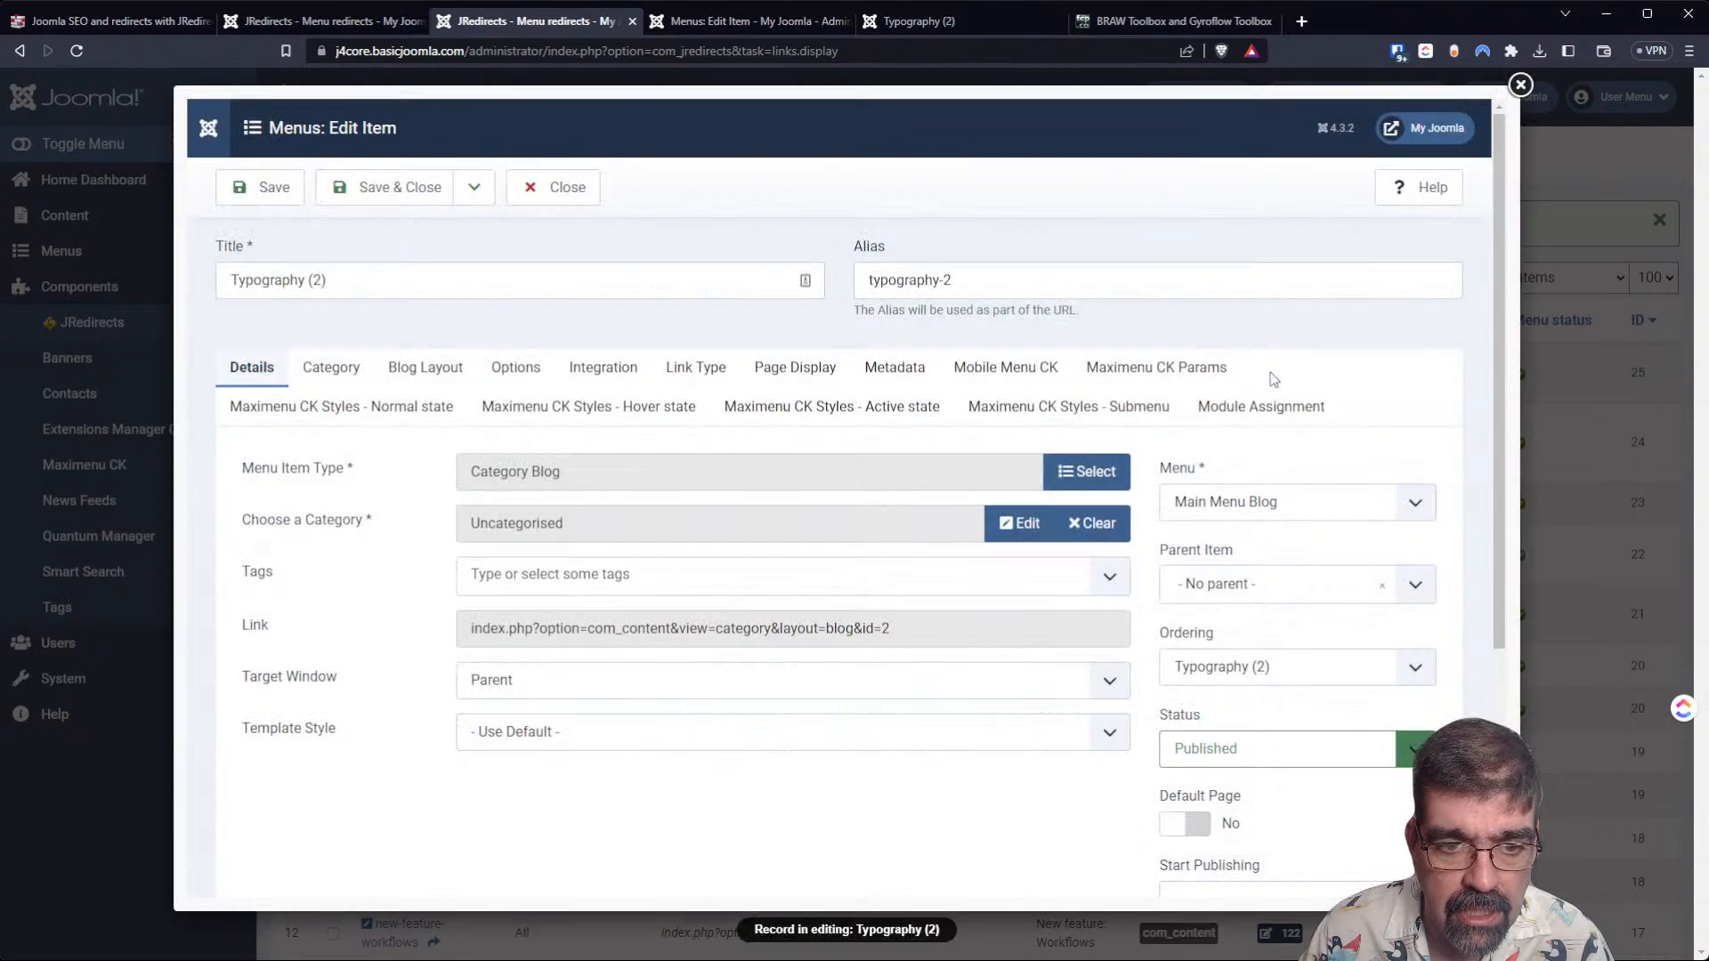
pyautogui.click(415, 368)
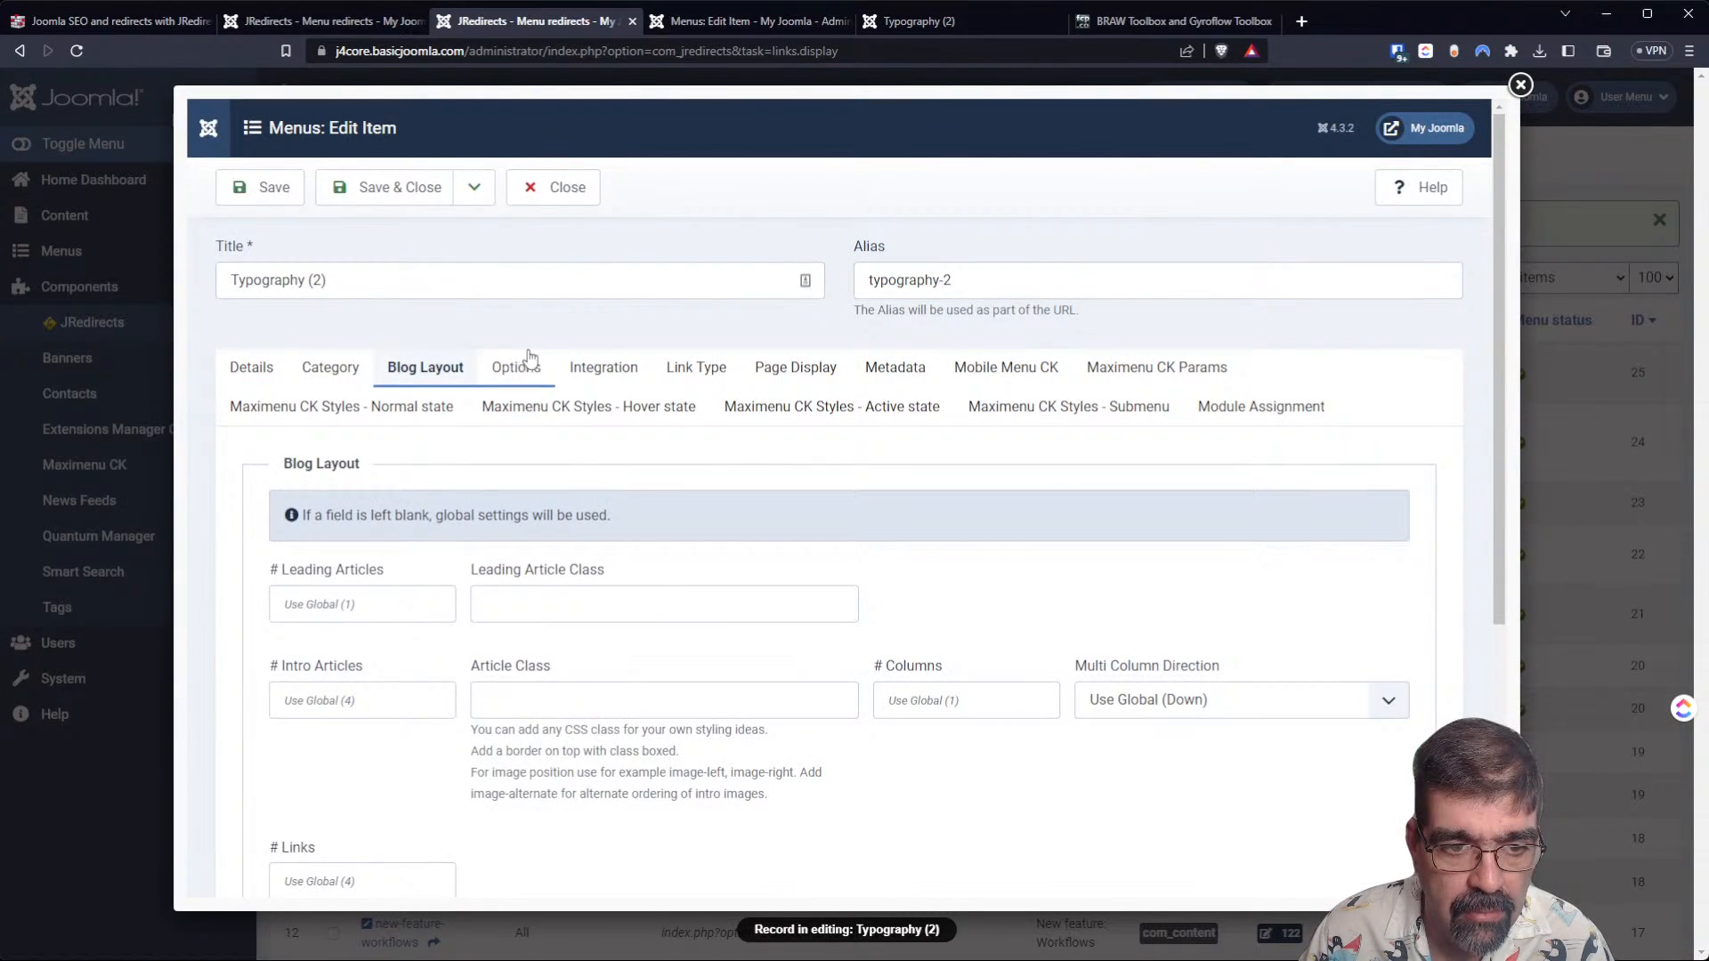
pyautogui.click(330, 367)
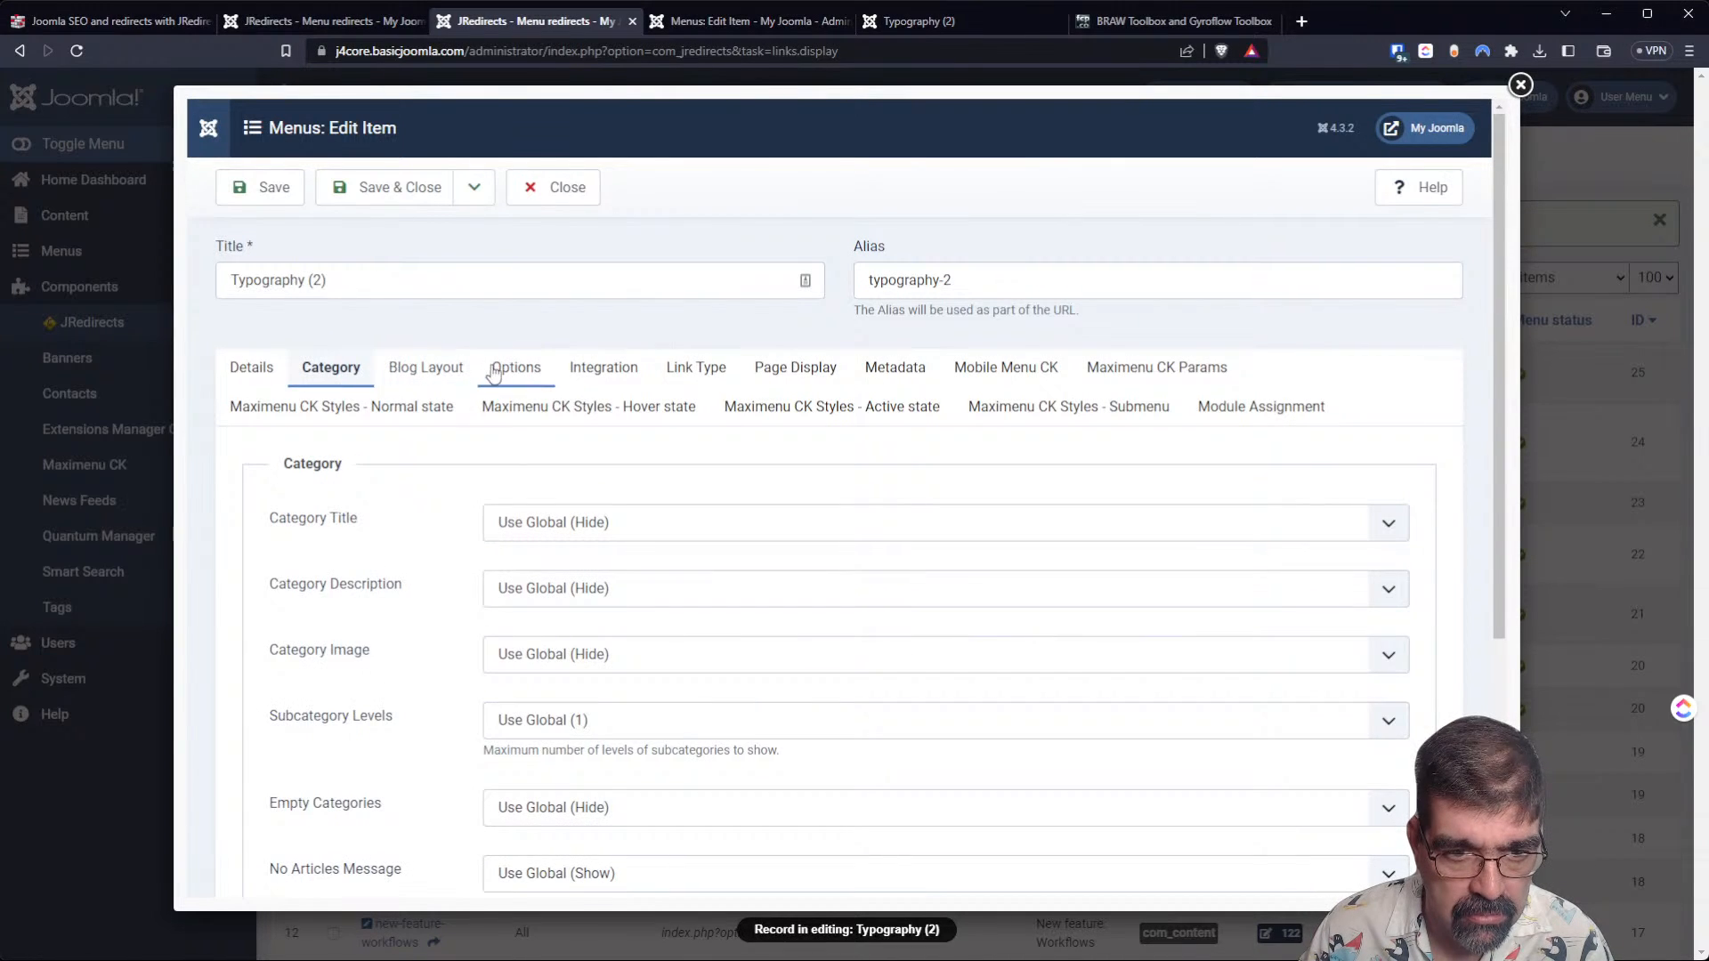
pyautogui.click(515, 367)
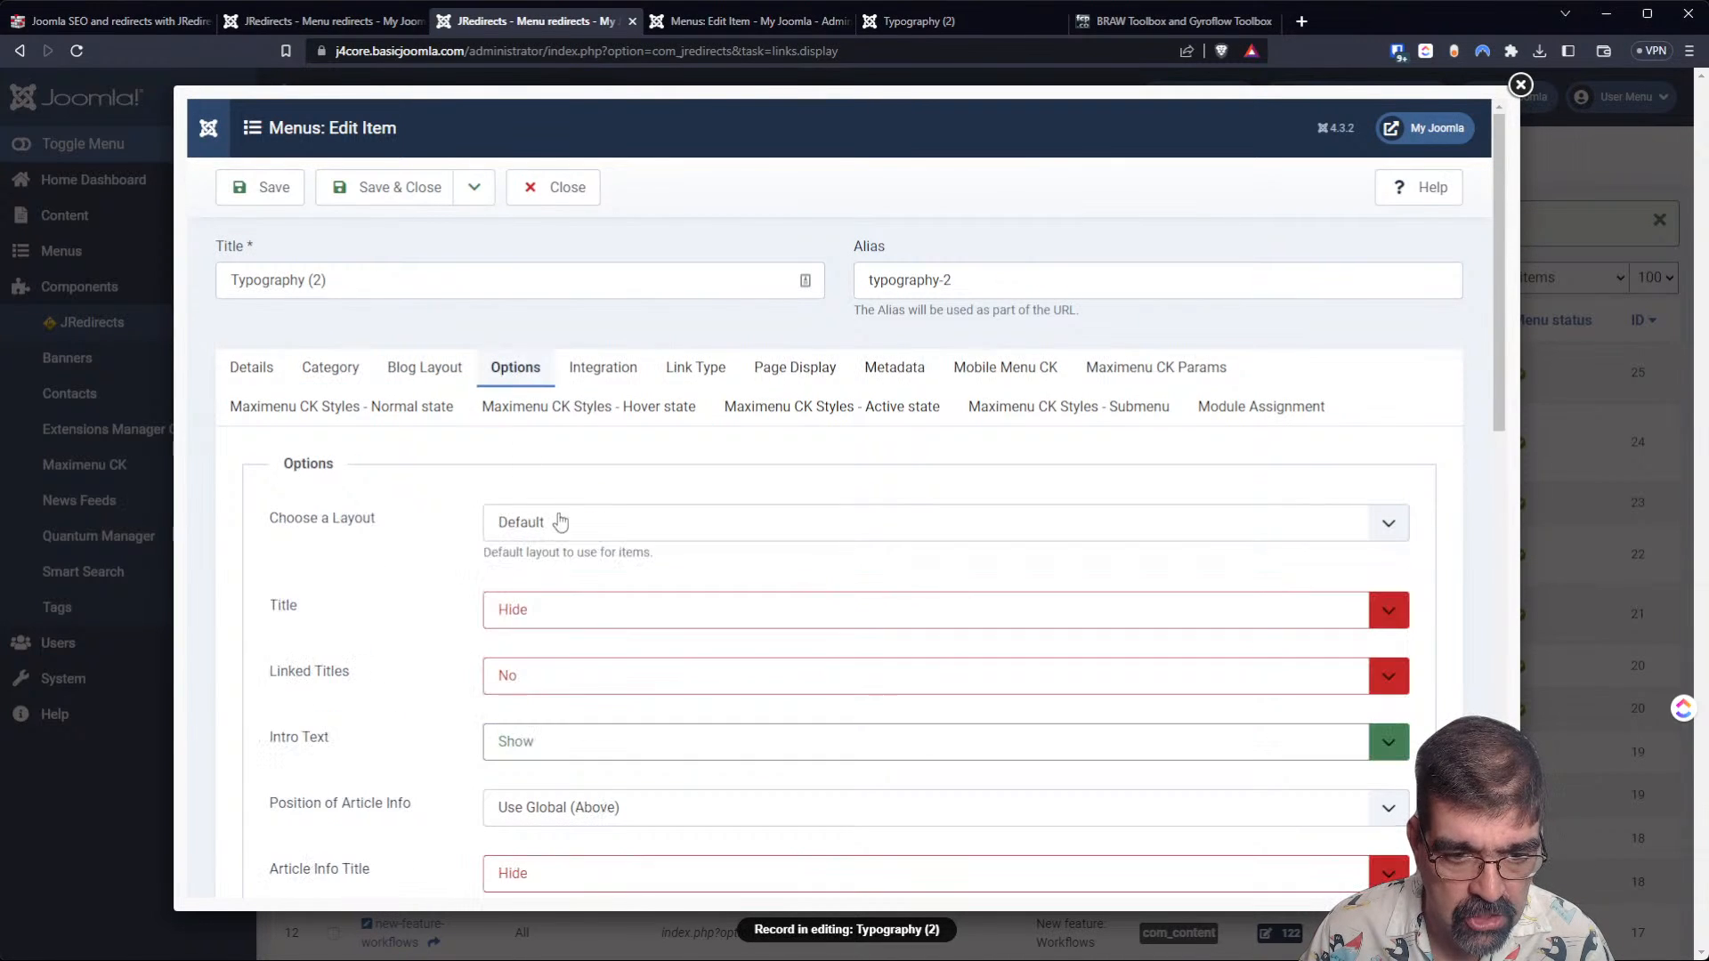
pyautogui.click(587, 183)
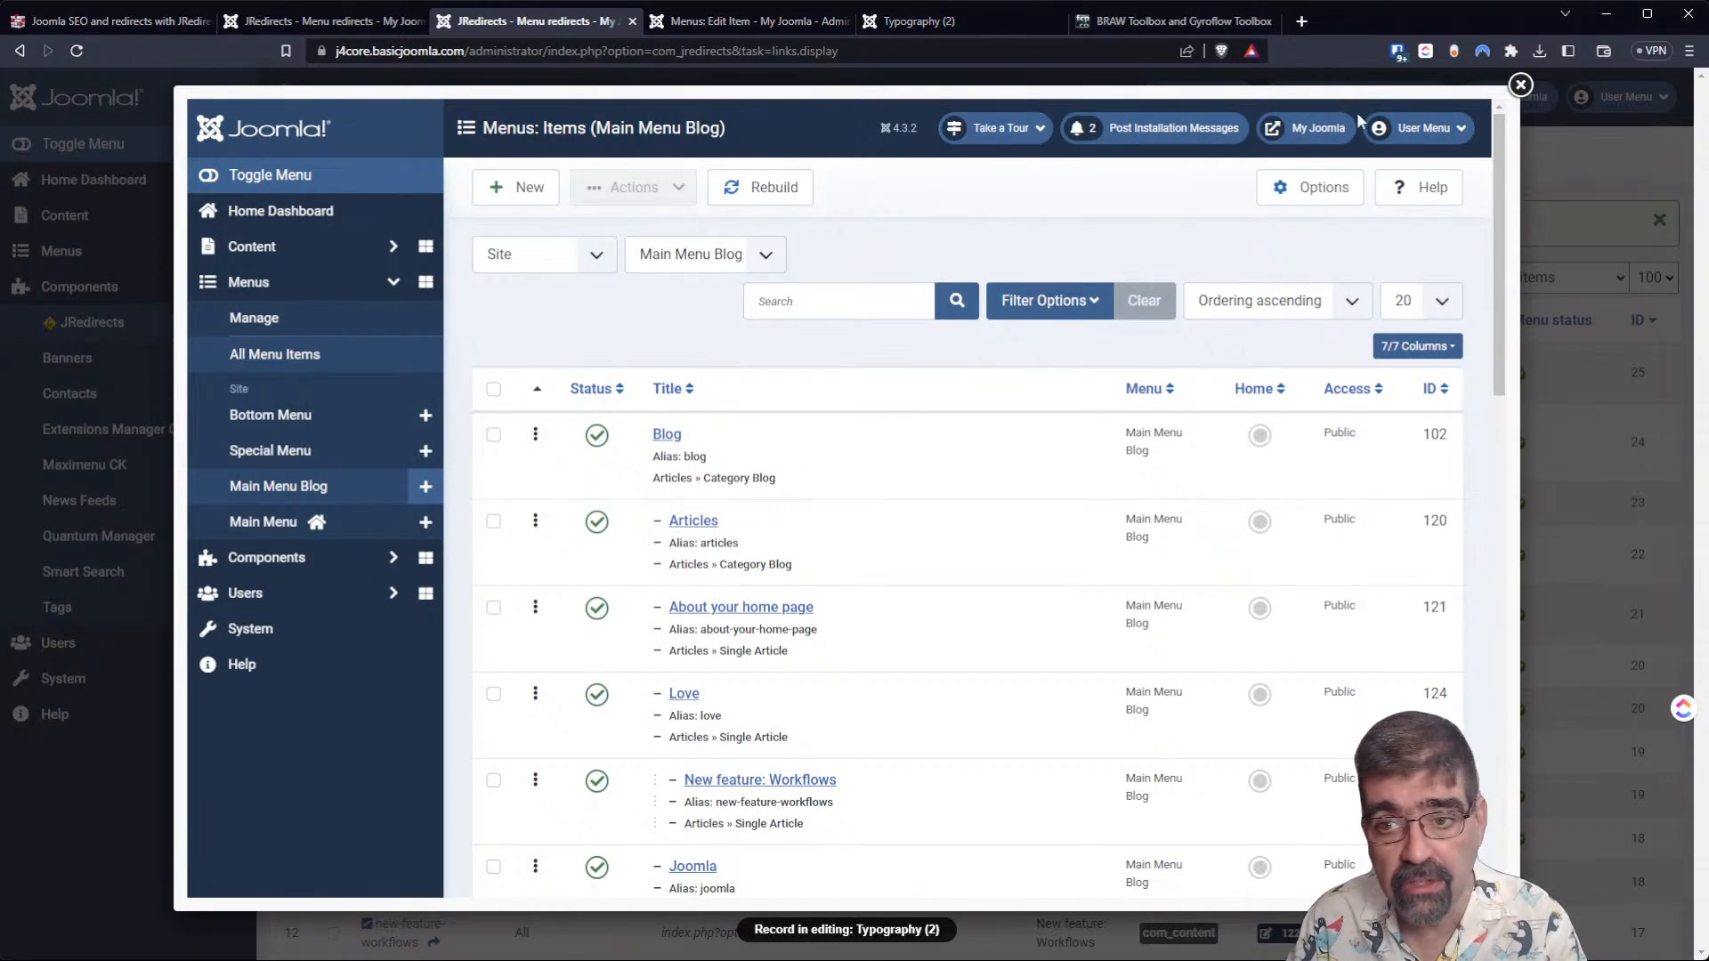
pyautogui.click(1520, 84)
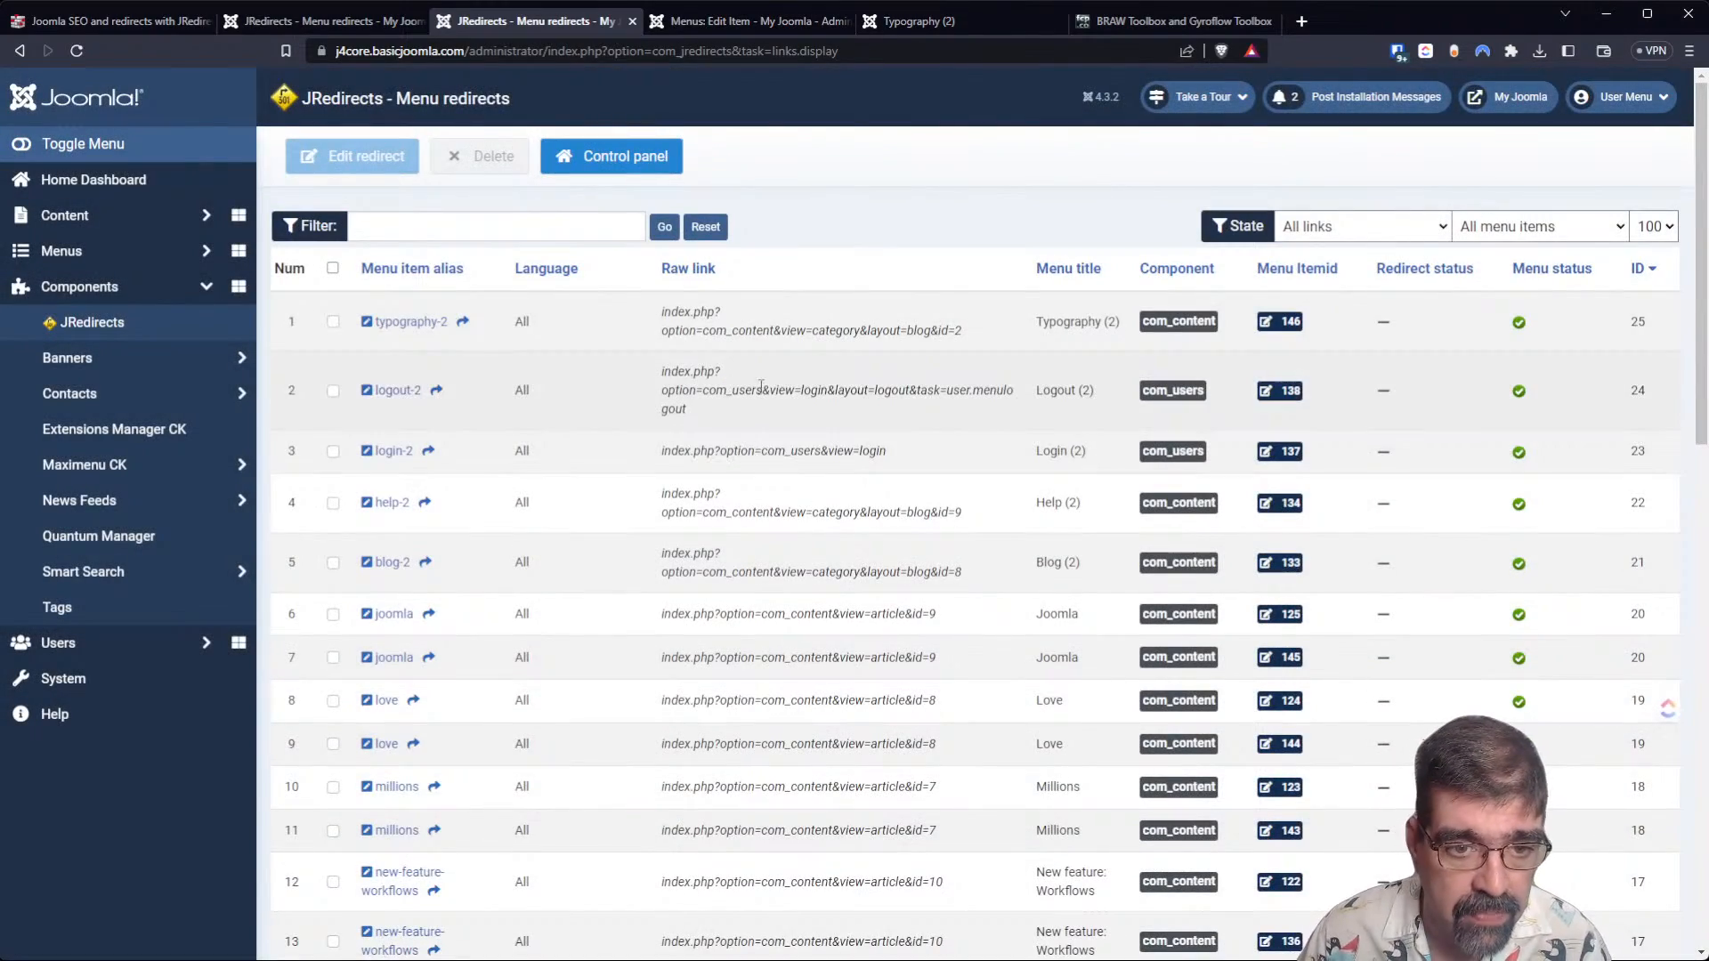
pyautogui.click(412, 322)
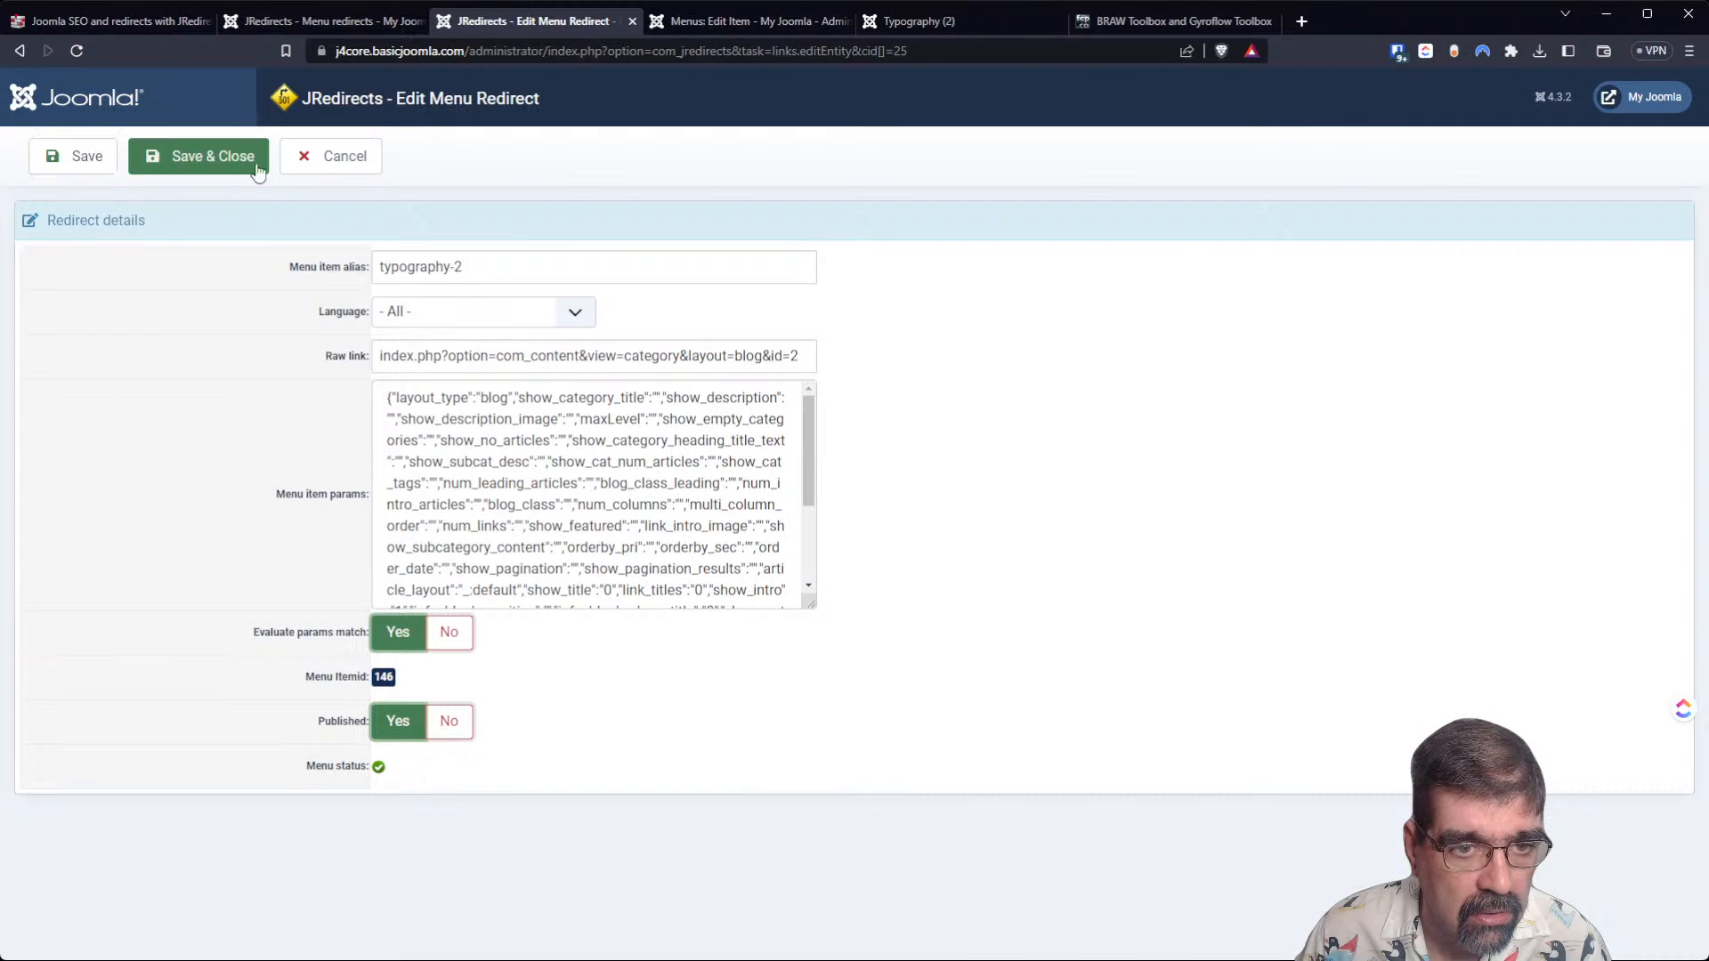
pyautogui.click(325, 160)
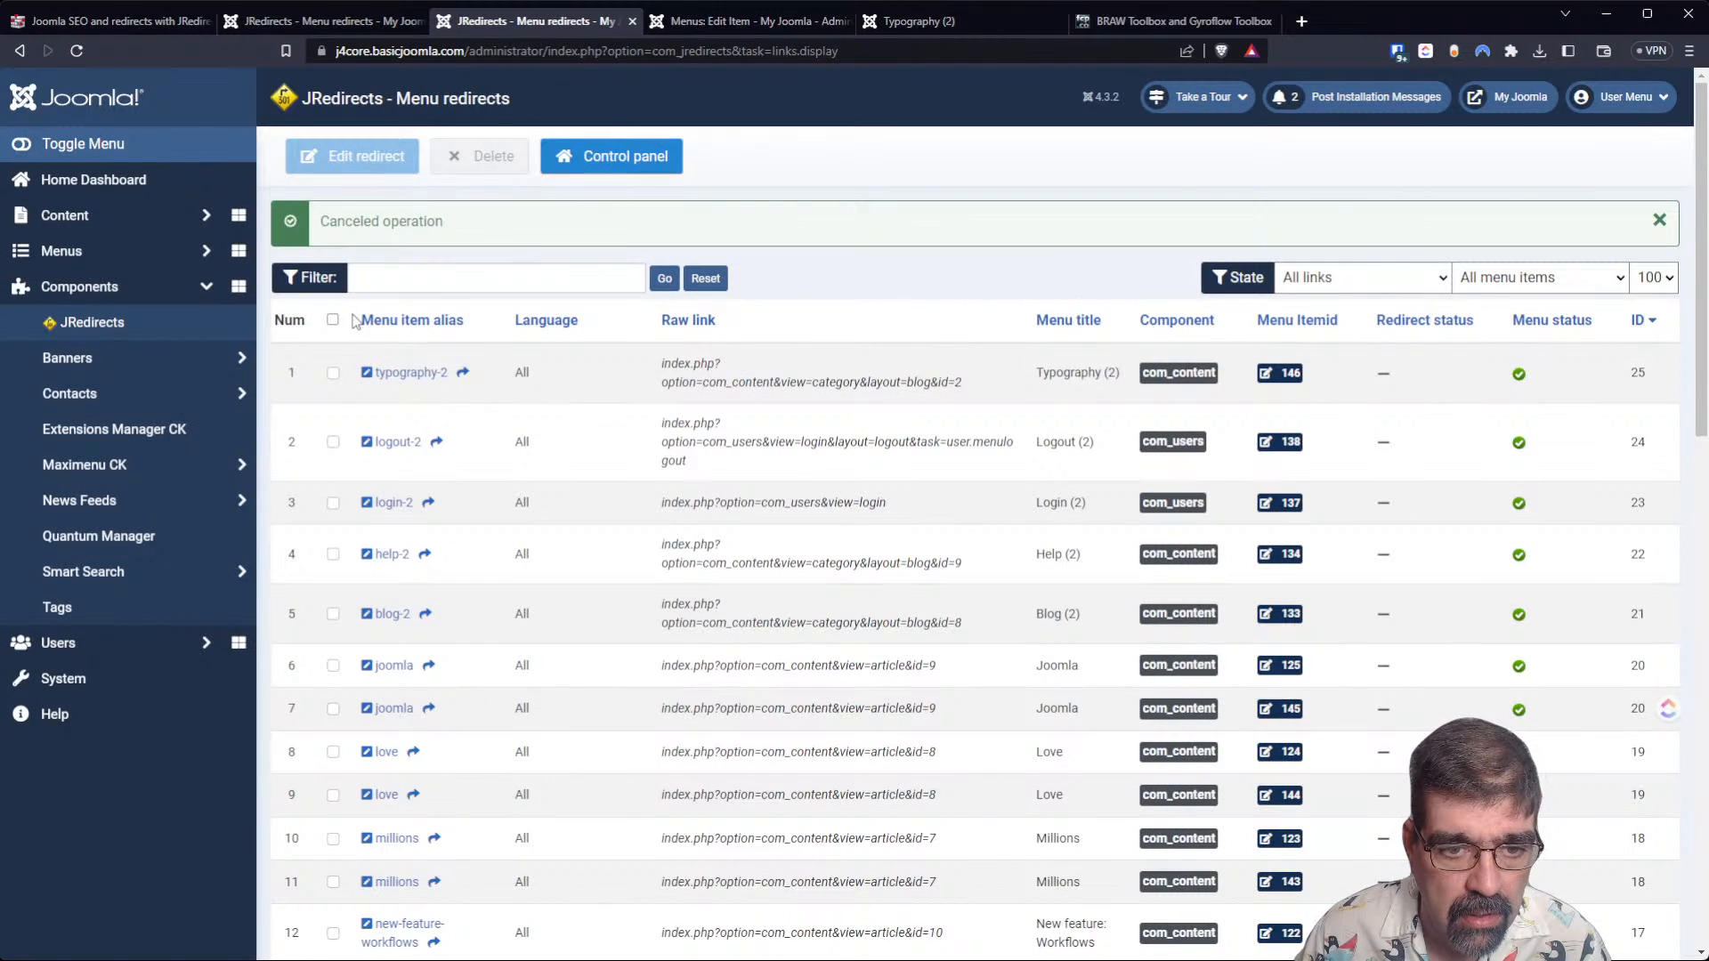
# Load the typography-2 redirect's link in the browser tab holding the BRAW Toolbox article and compare it with the older Typography (2) page.
pyautogui.click(464, 375)
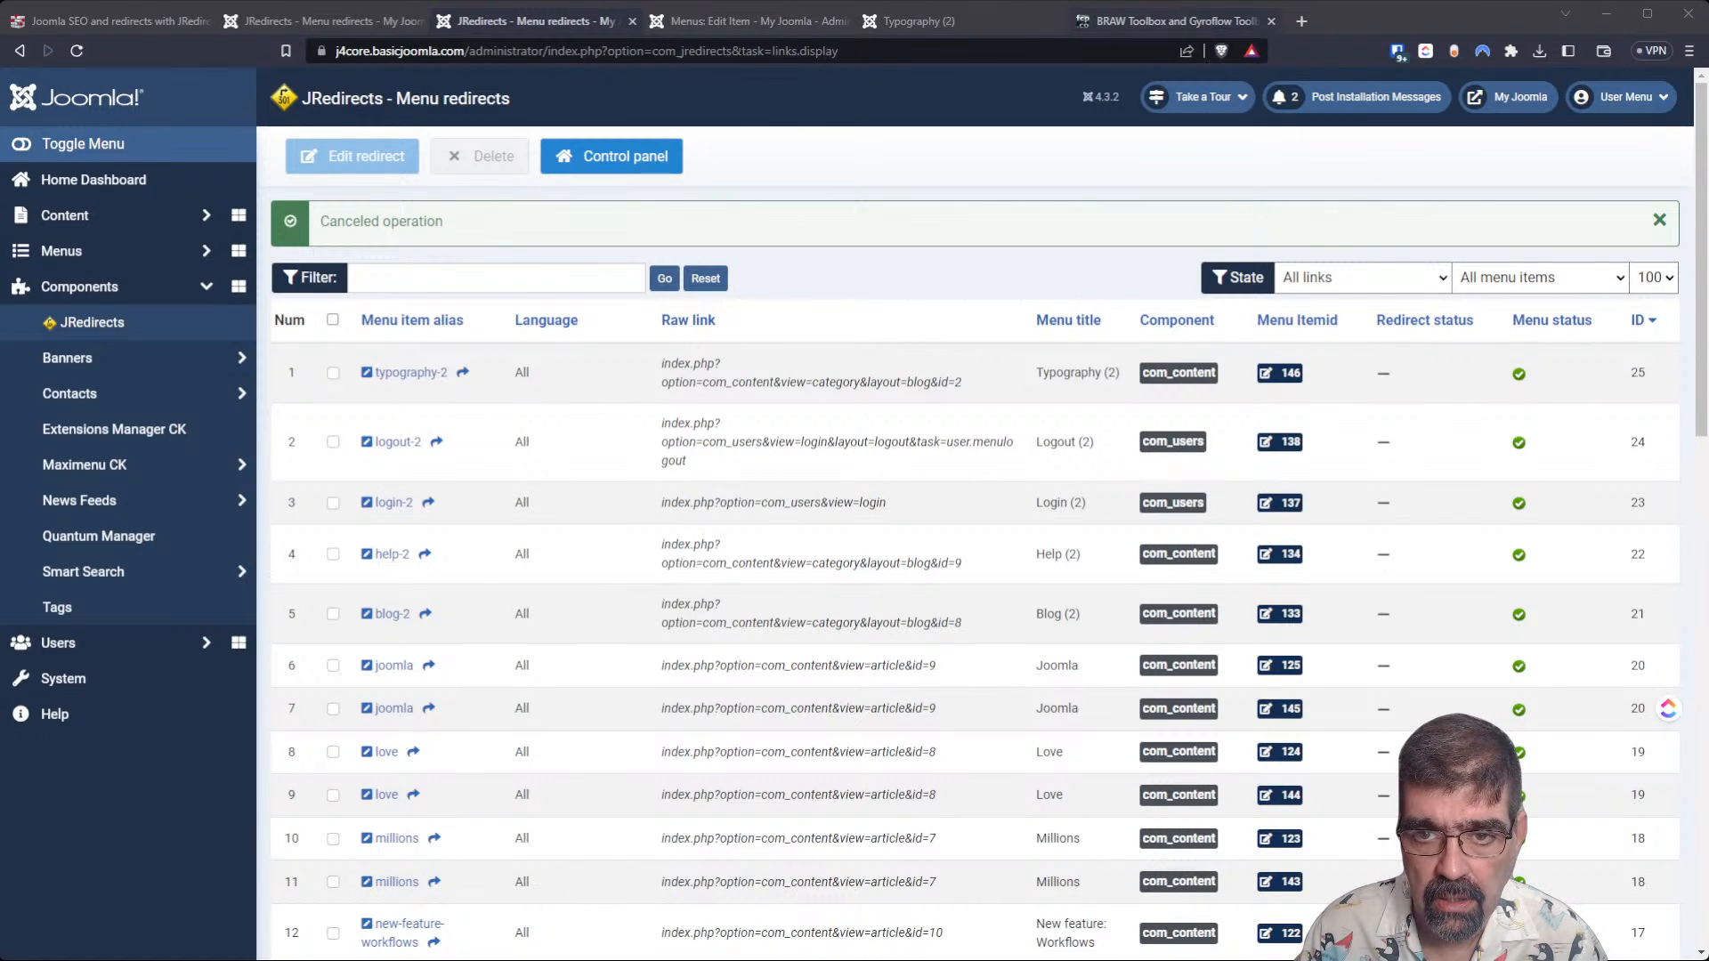
pyautogui.click(1224, 26)
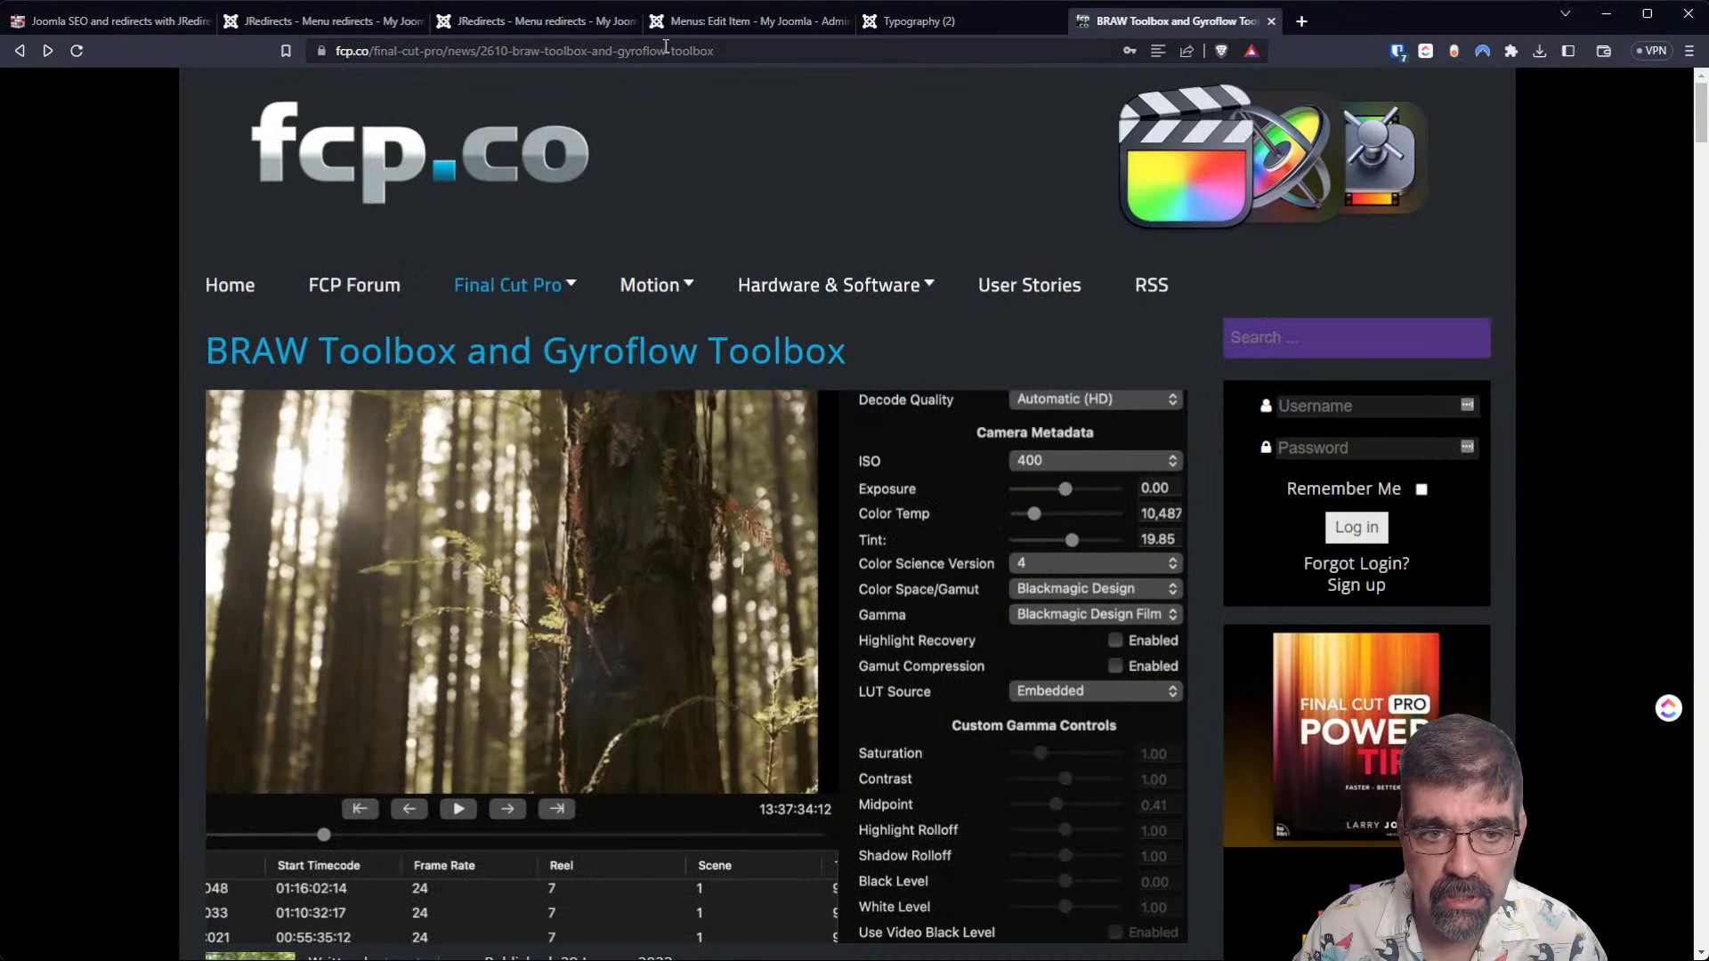
pyautogui.click(572, 54)
pyautogui.write('https://j4core.basicjoomla.com/index.php/typography-2')
pyautogui.press('Return')
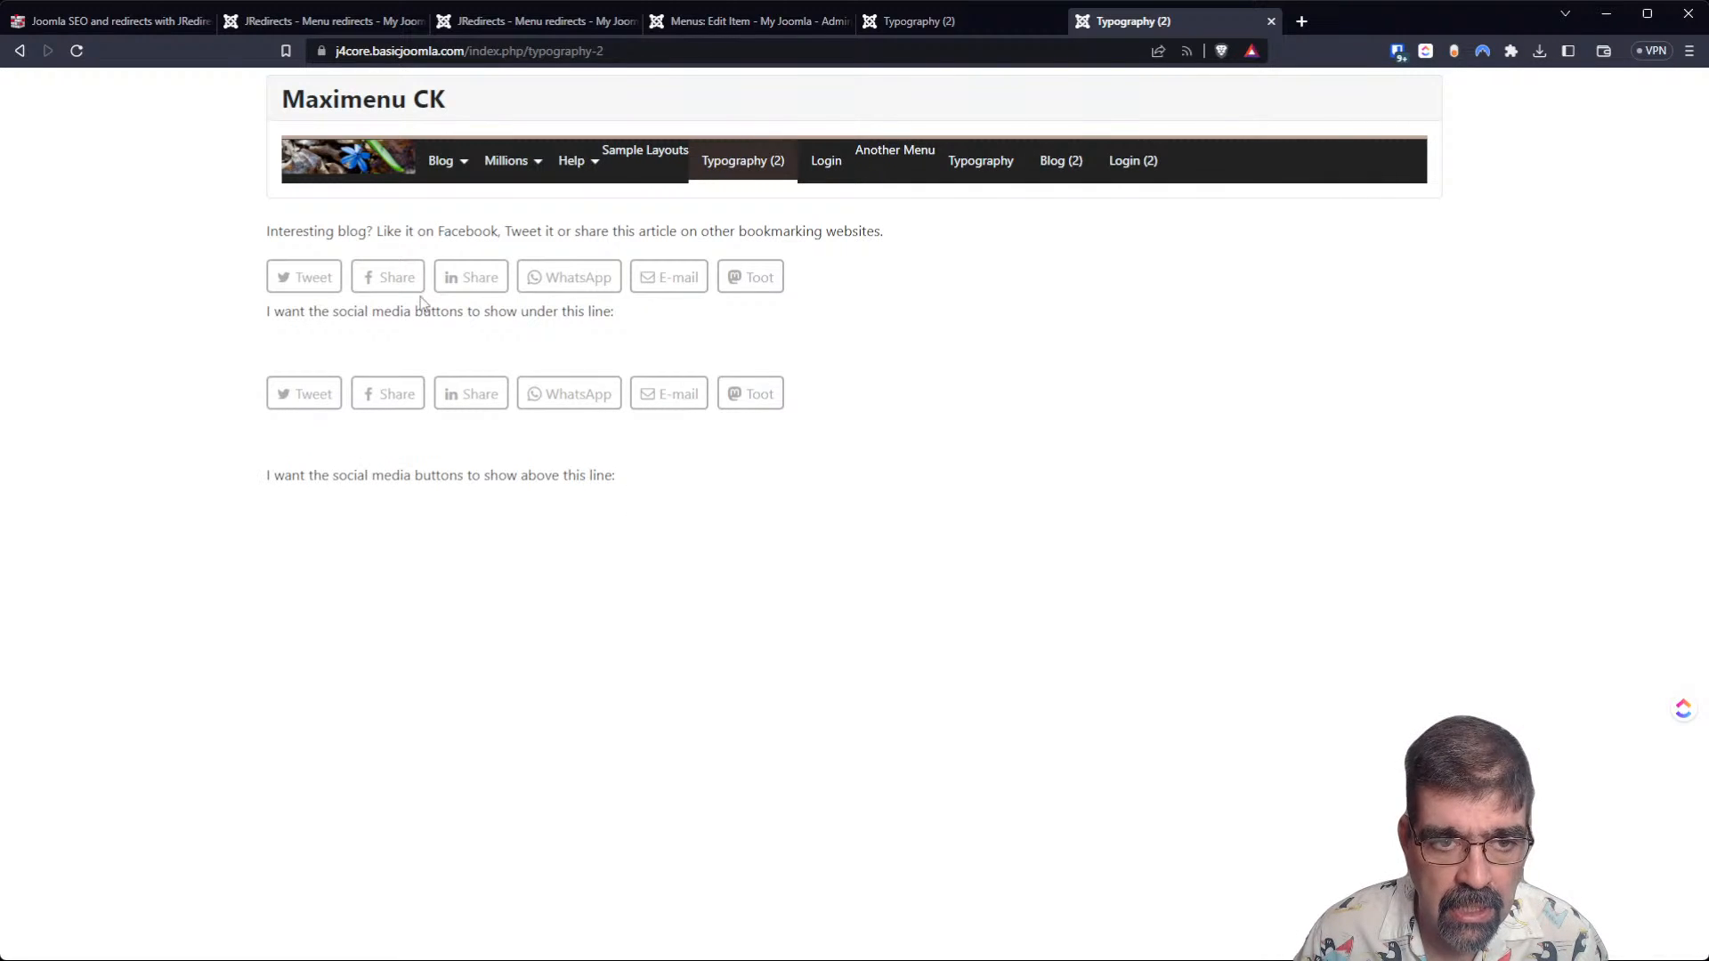
pyautogui.click(917, 24)
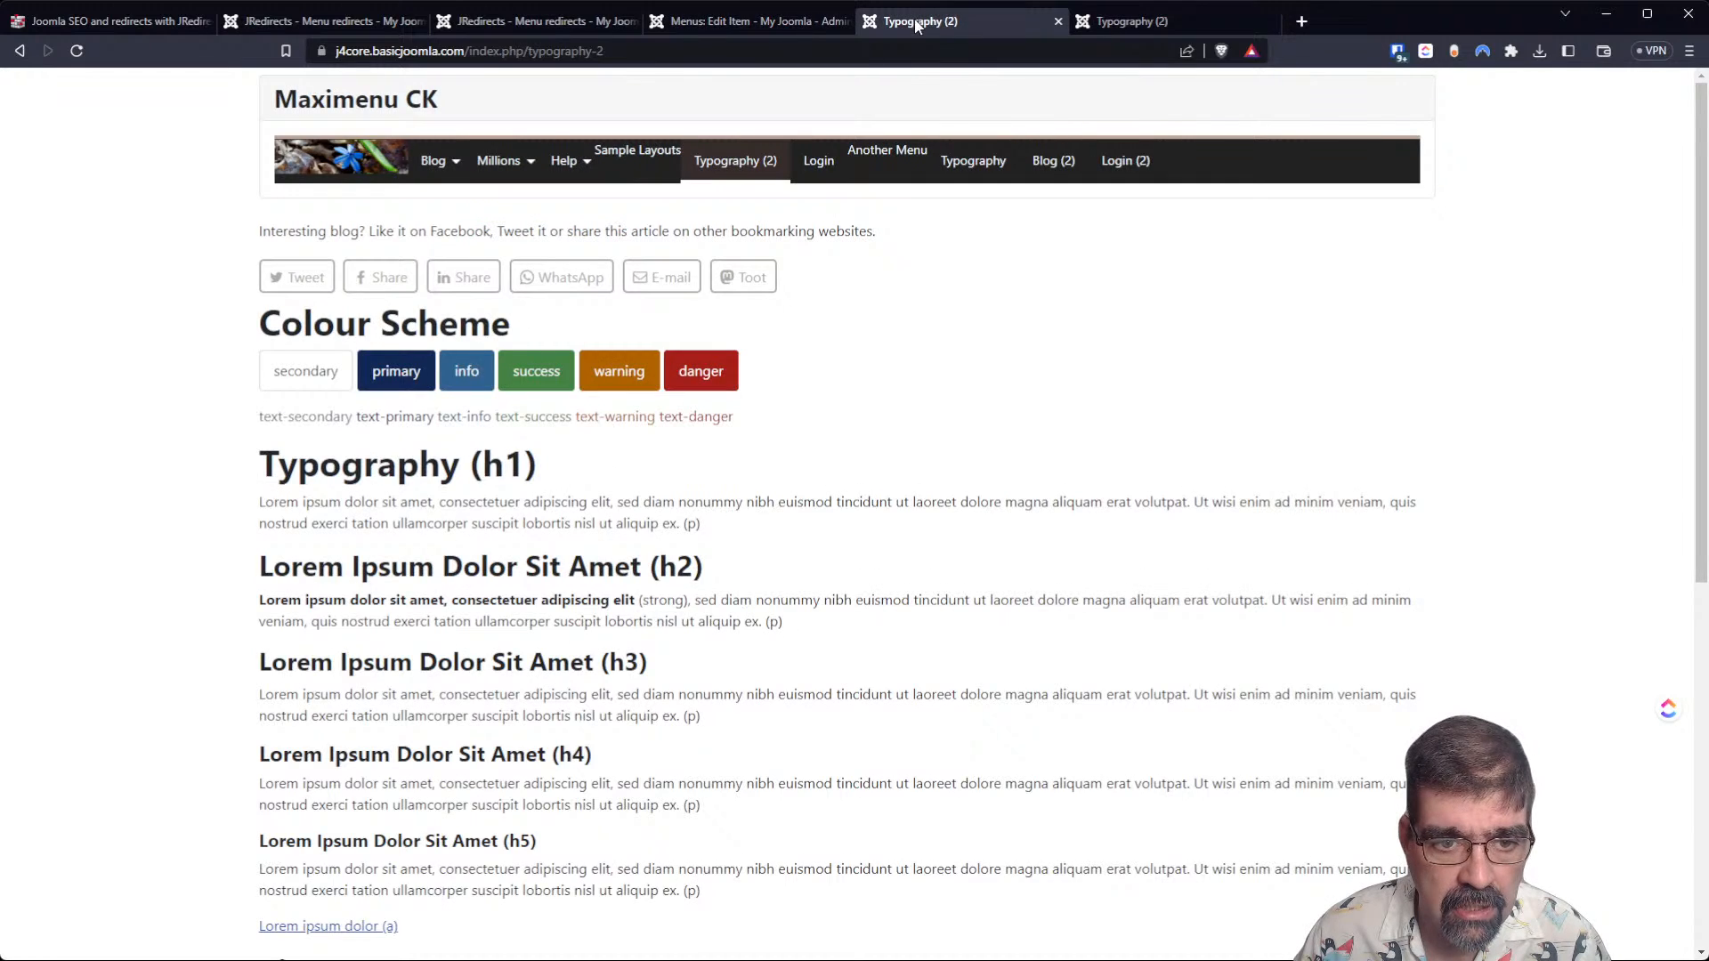
# Close the Typography (2) menu item and open the article categories list in a new browser tab.
pyautogui.click(758, 22)
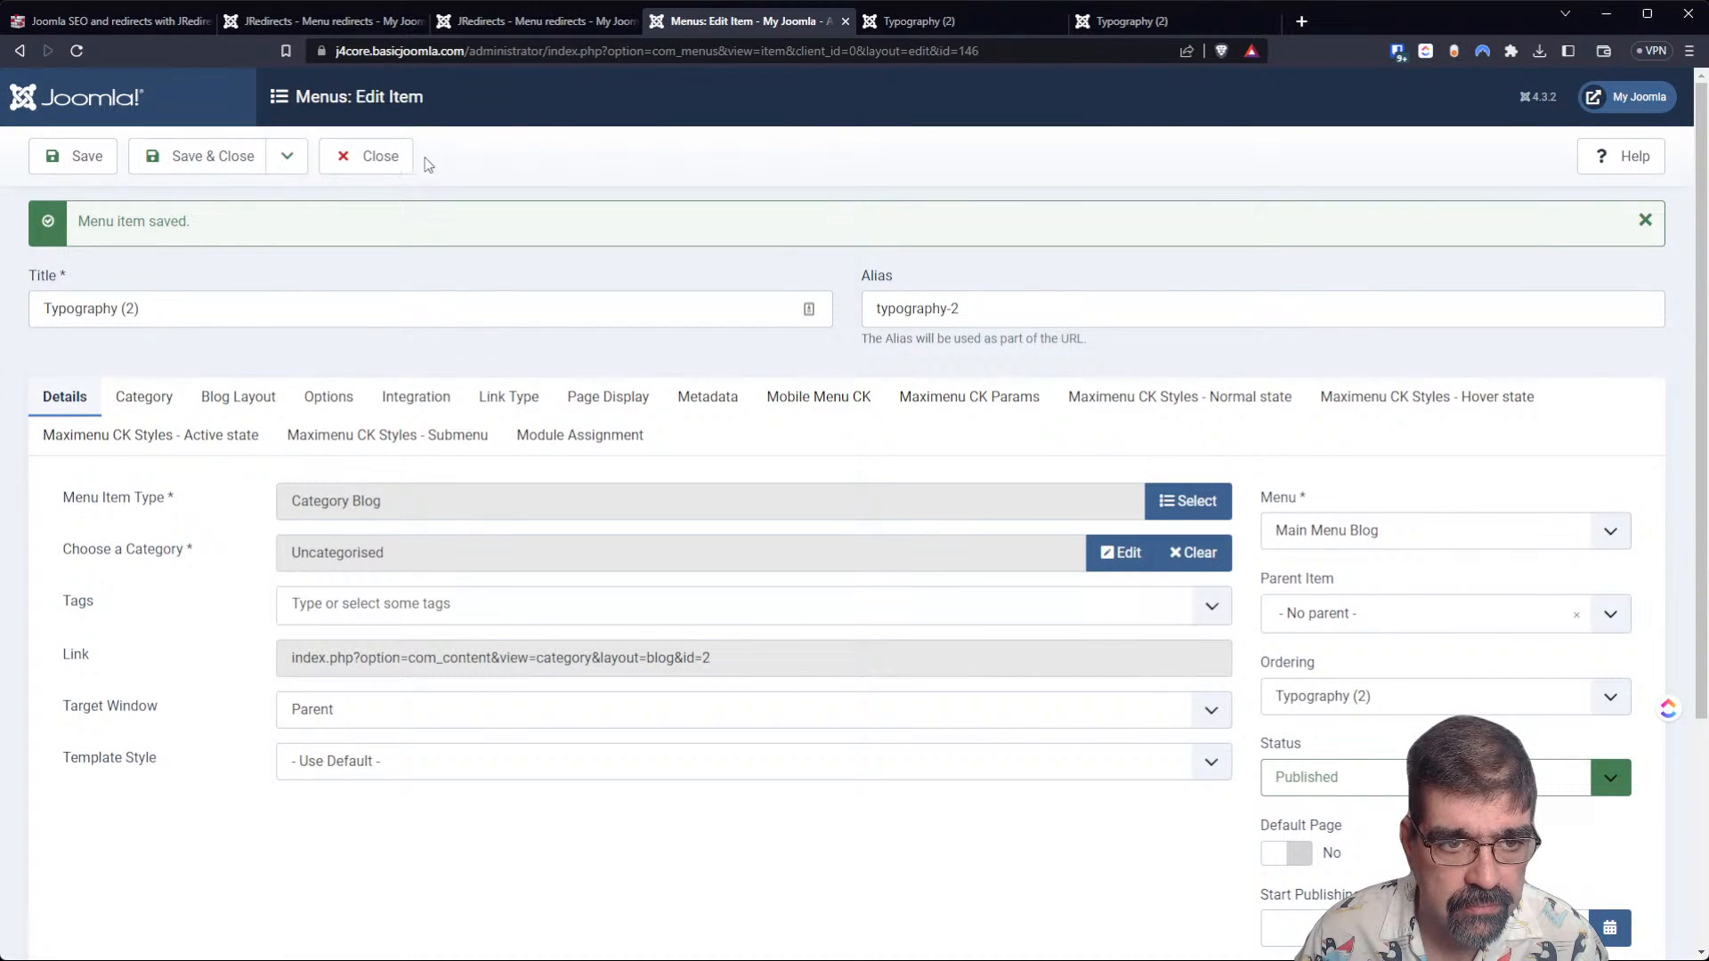
pyautogui.click(403, 158)
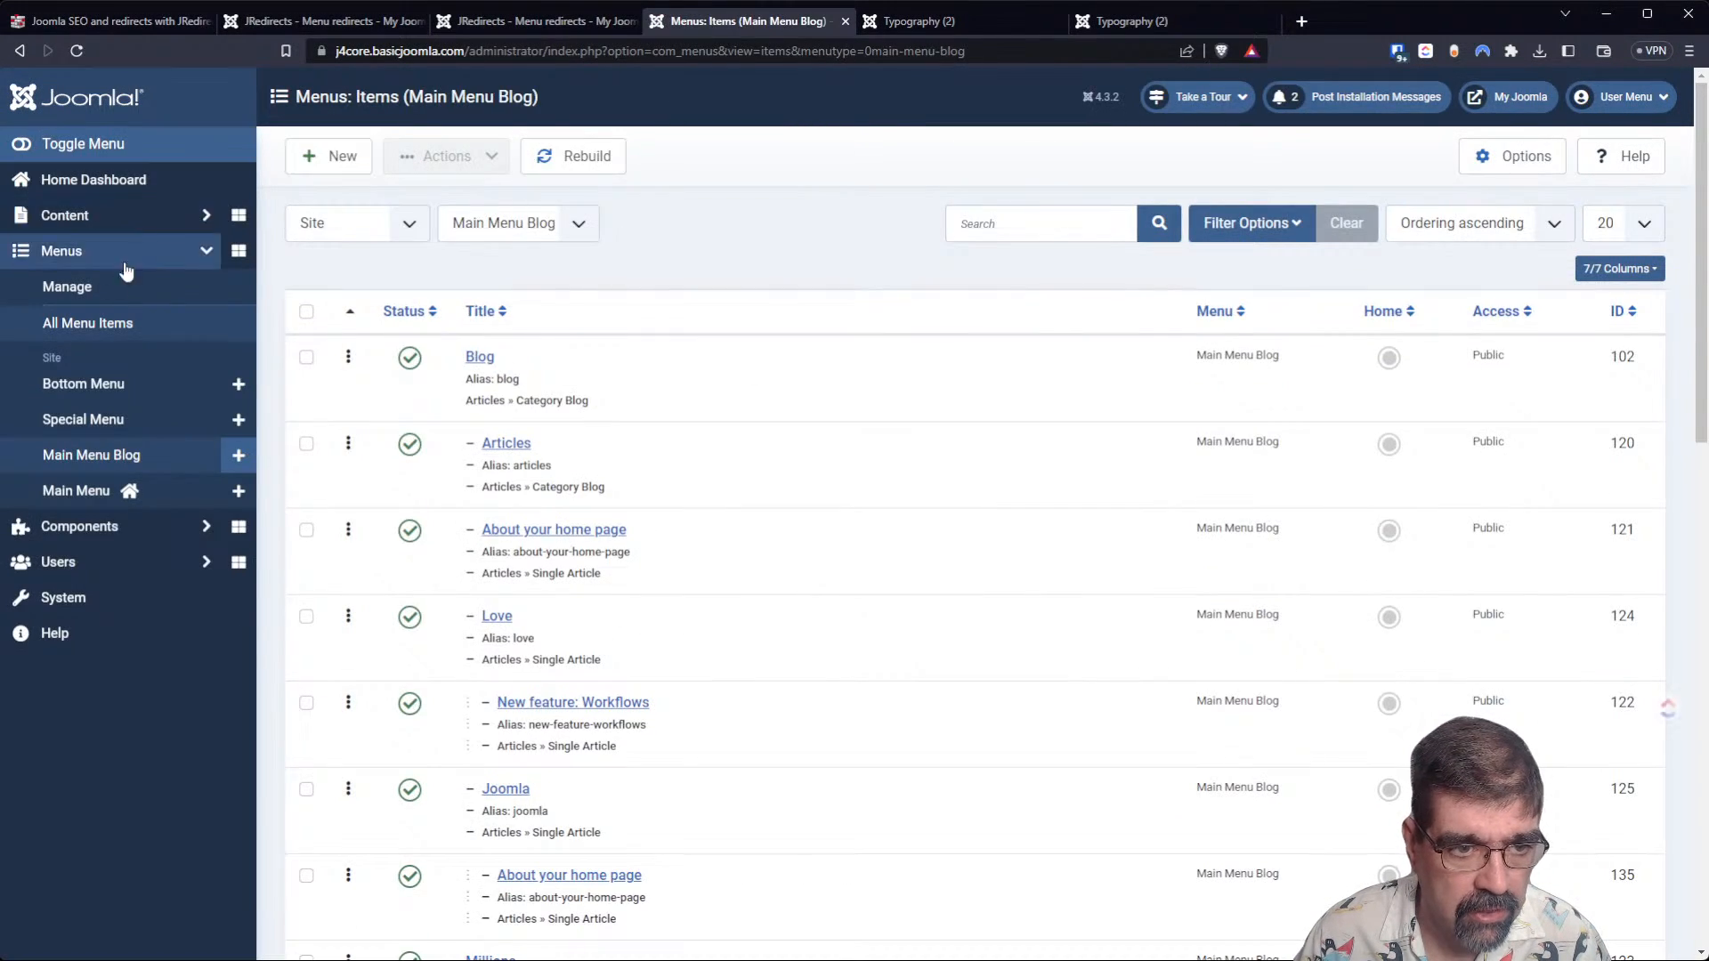
pyautogui.click(129, 220)
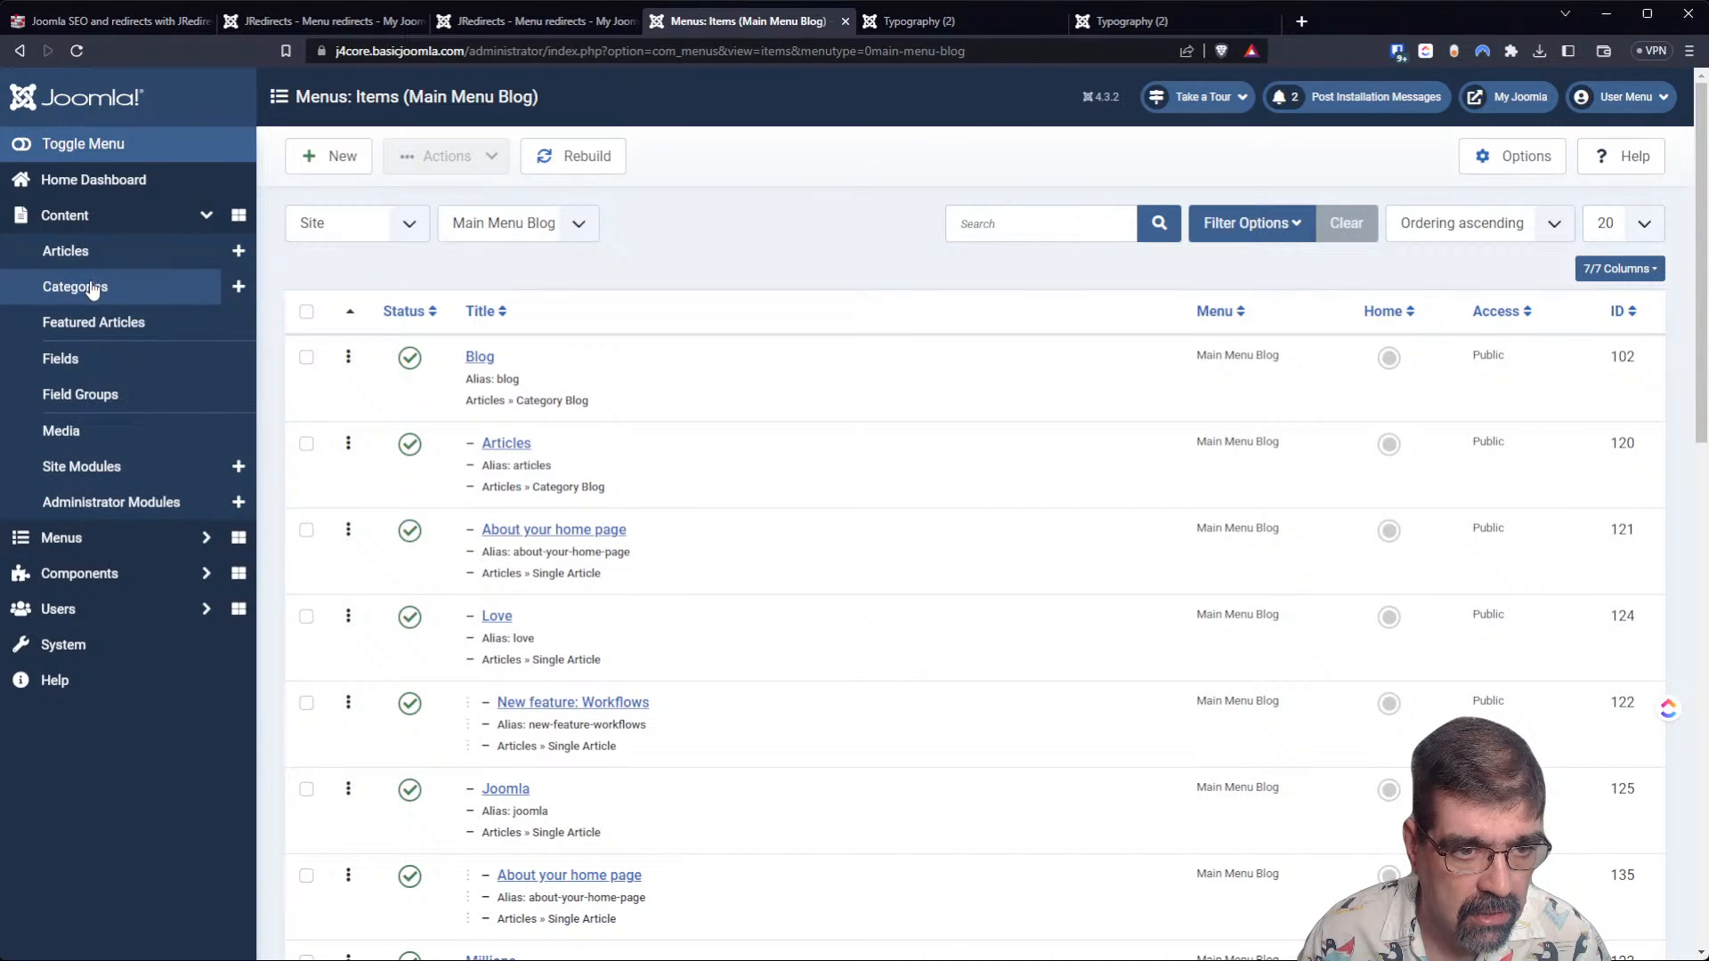
pyautogui.middleClick(130, 288)
pyautogui.click(947, 20)
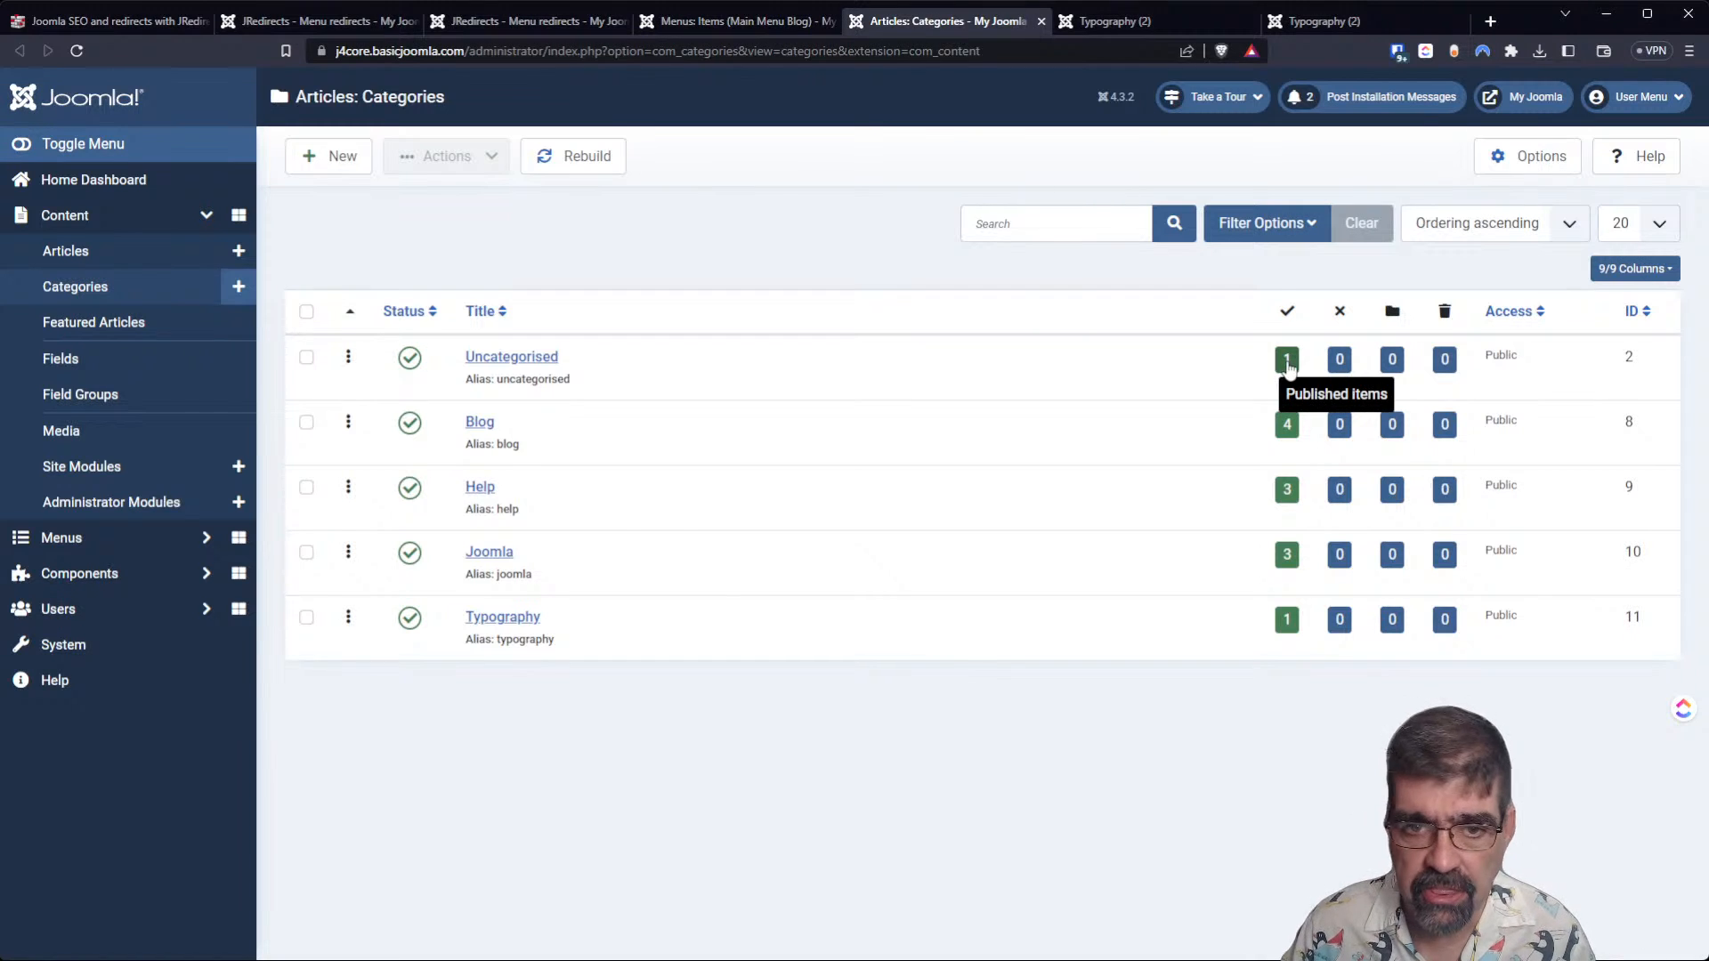
# Compare the old and new Typography (2) front-end pages with the article categories list.
pyautogui.click(1144, 22)
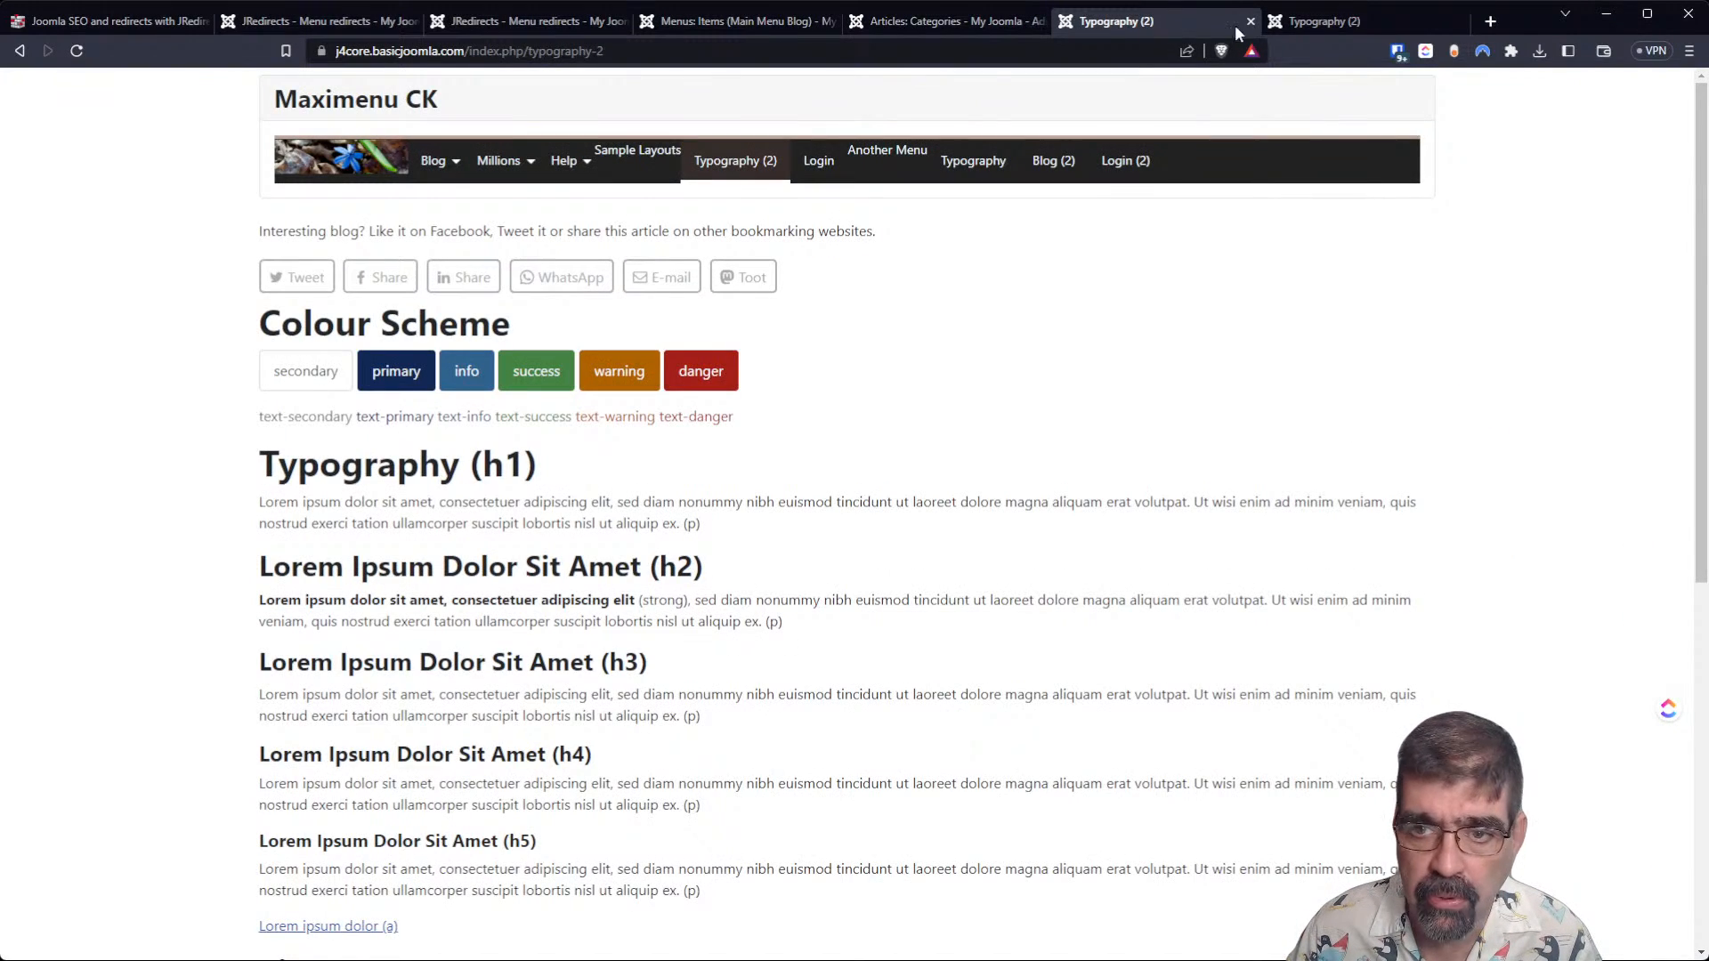
pyautogui.click(1300, 26)
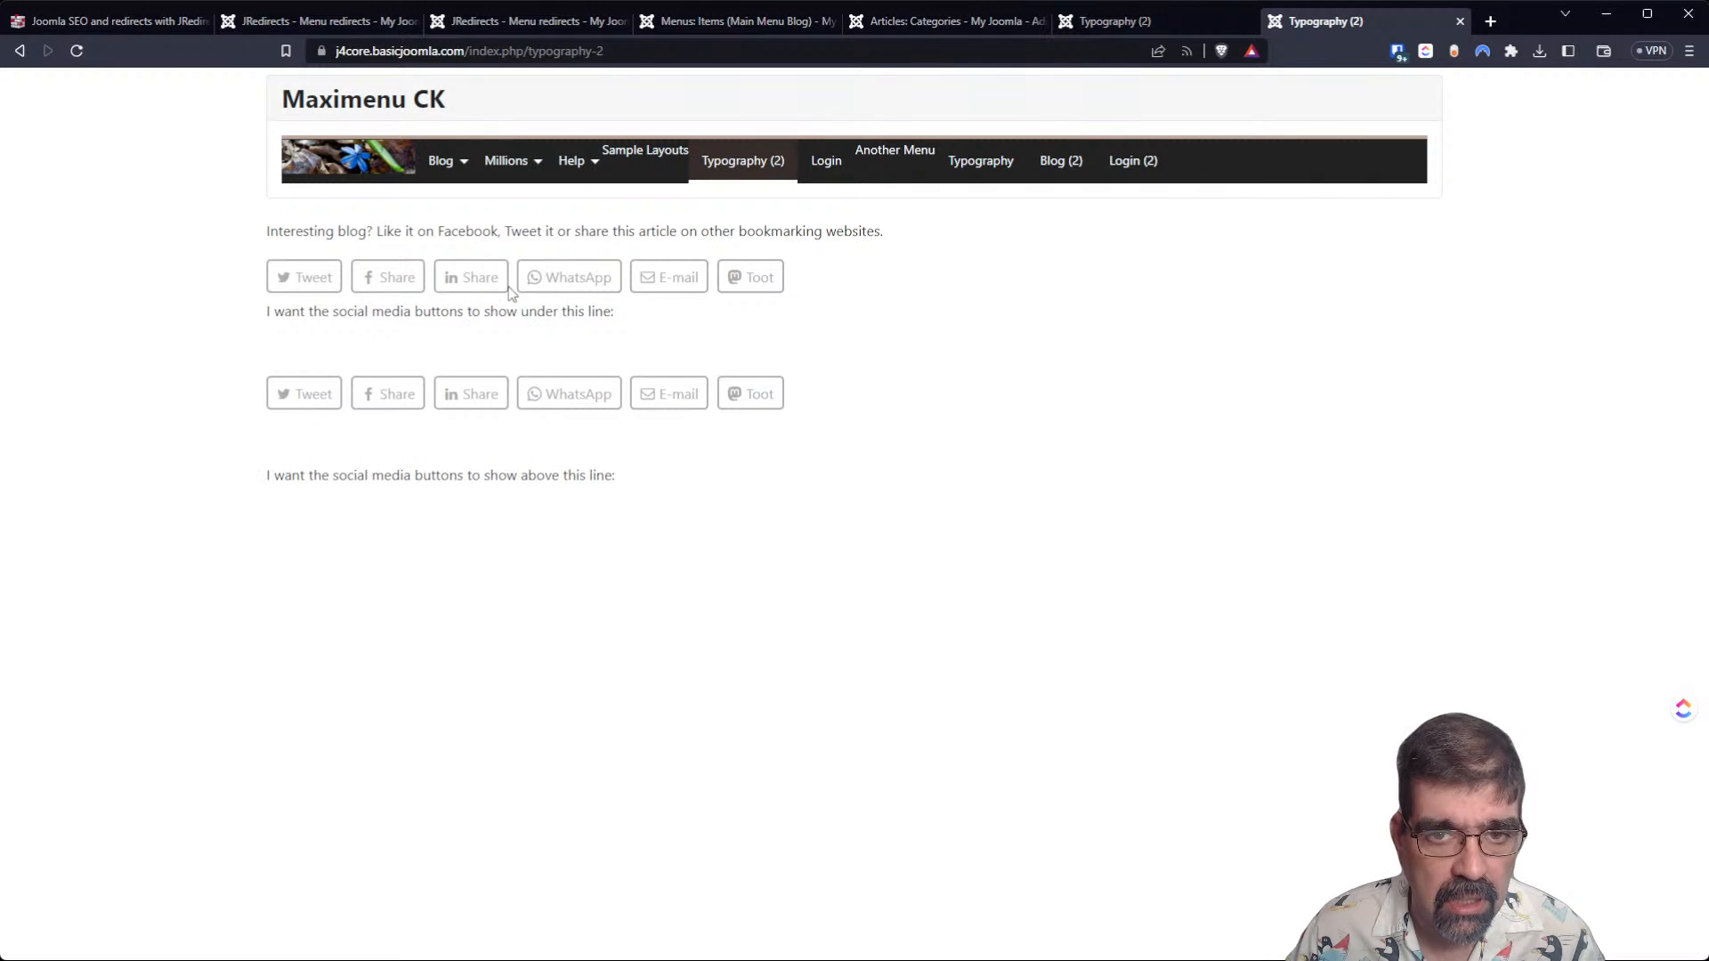
pyautogui.click(977, 27)
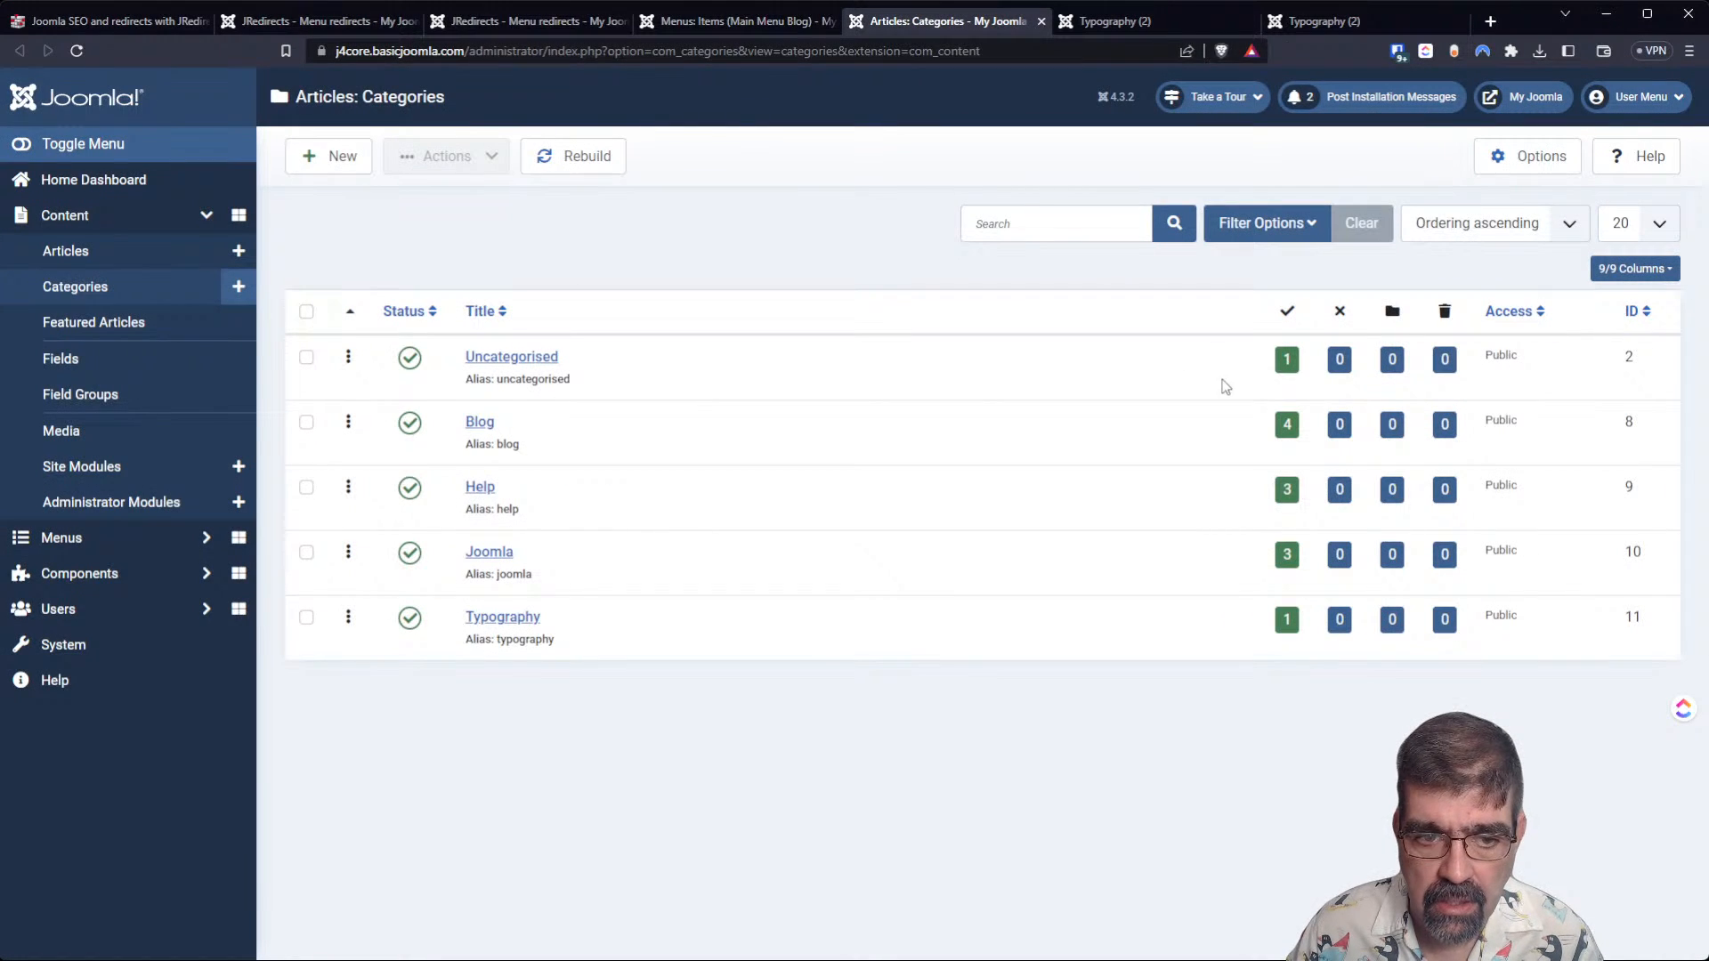
# Save a copy of the Blah Blah Blah article from the Uncategorised category and close the copy.
pyautogui.click(1286, 361)
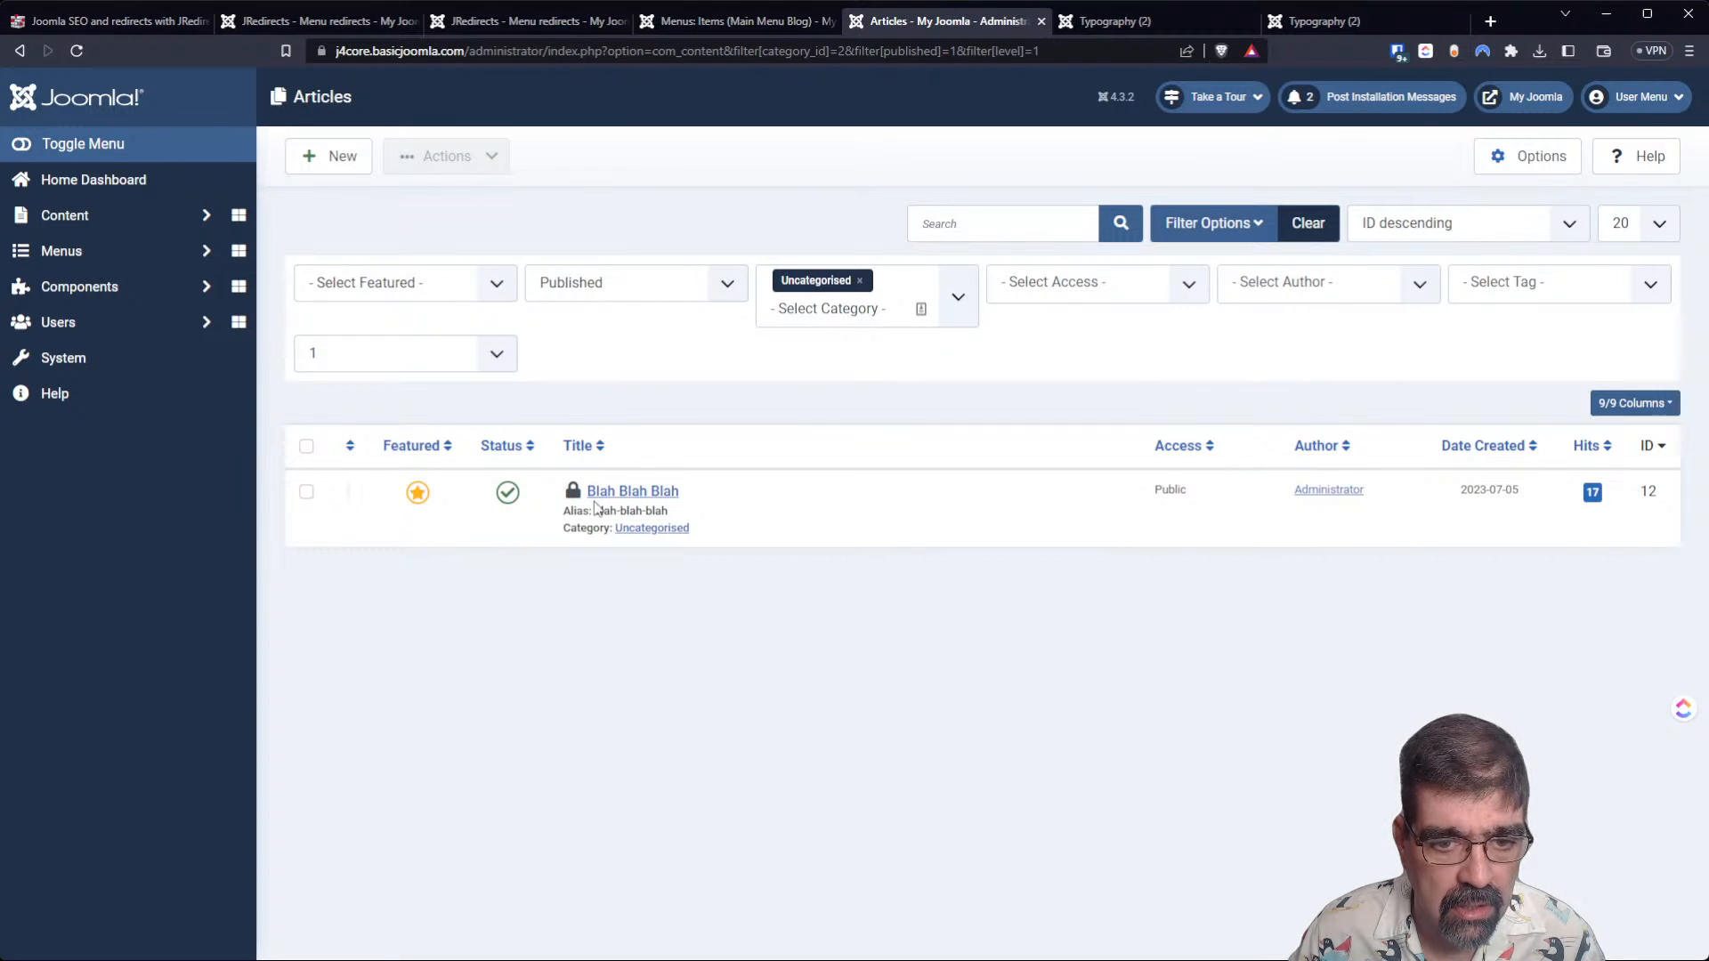
pyautogui.click(599, 495)
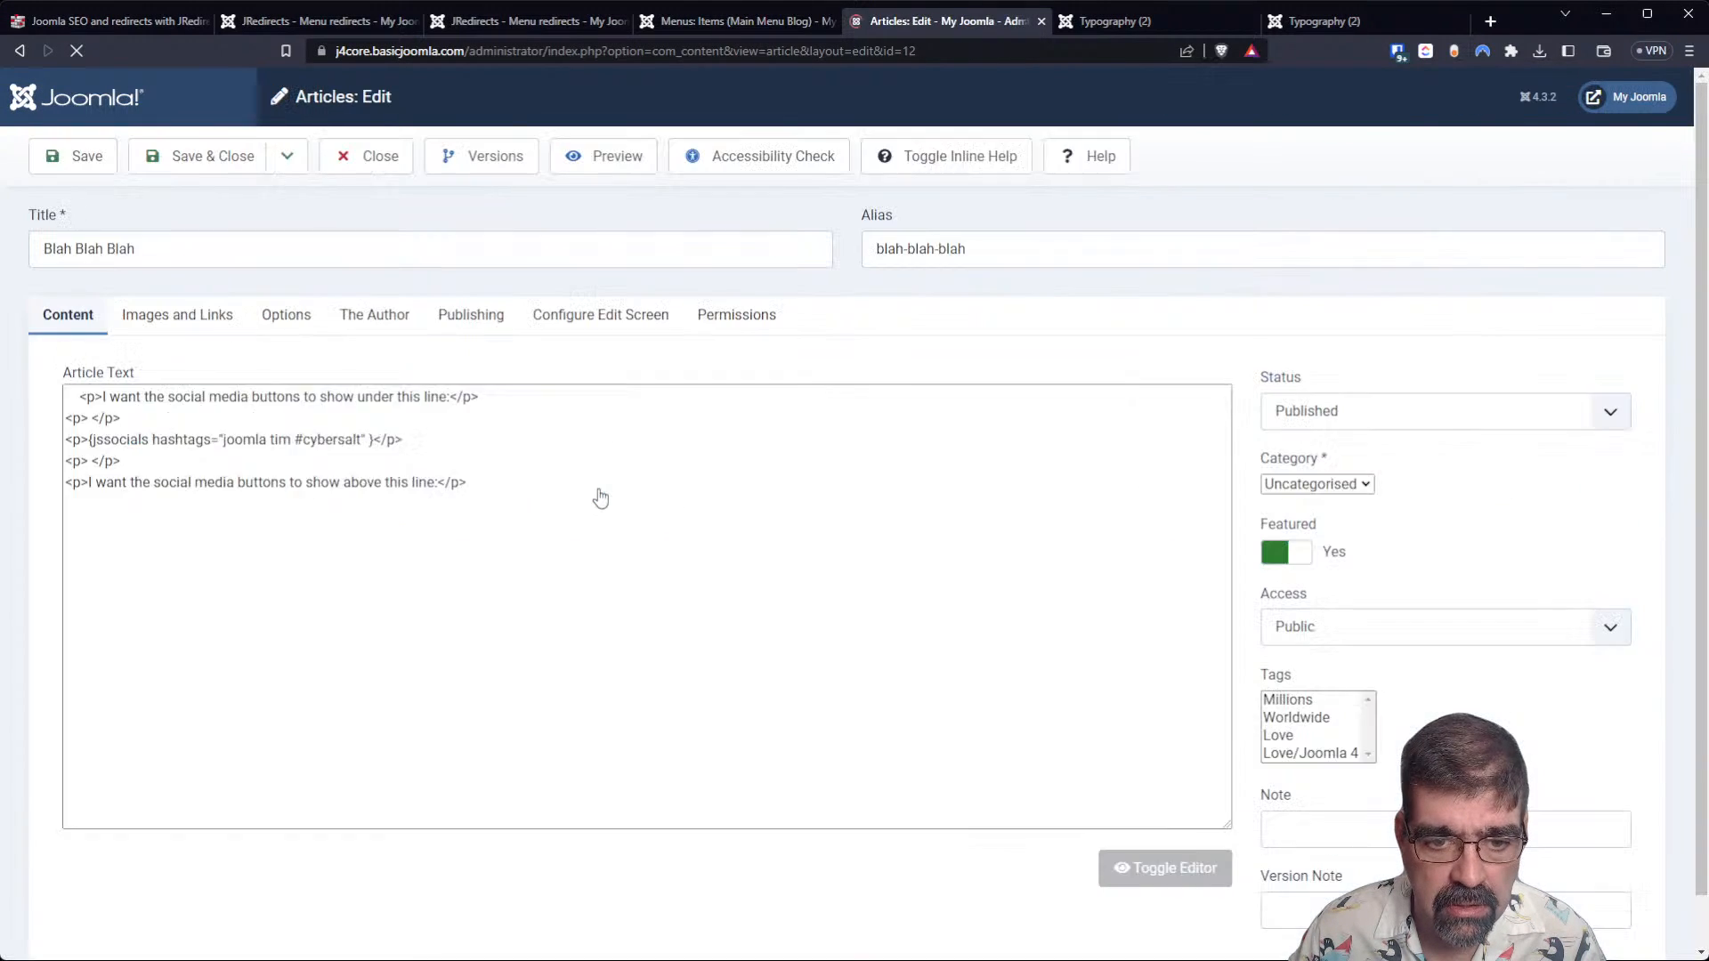
pyautogui.click(287, 158)
pyautogui.click(280, 233)
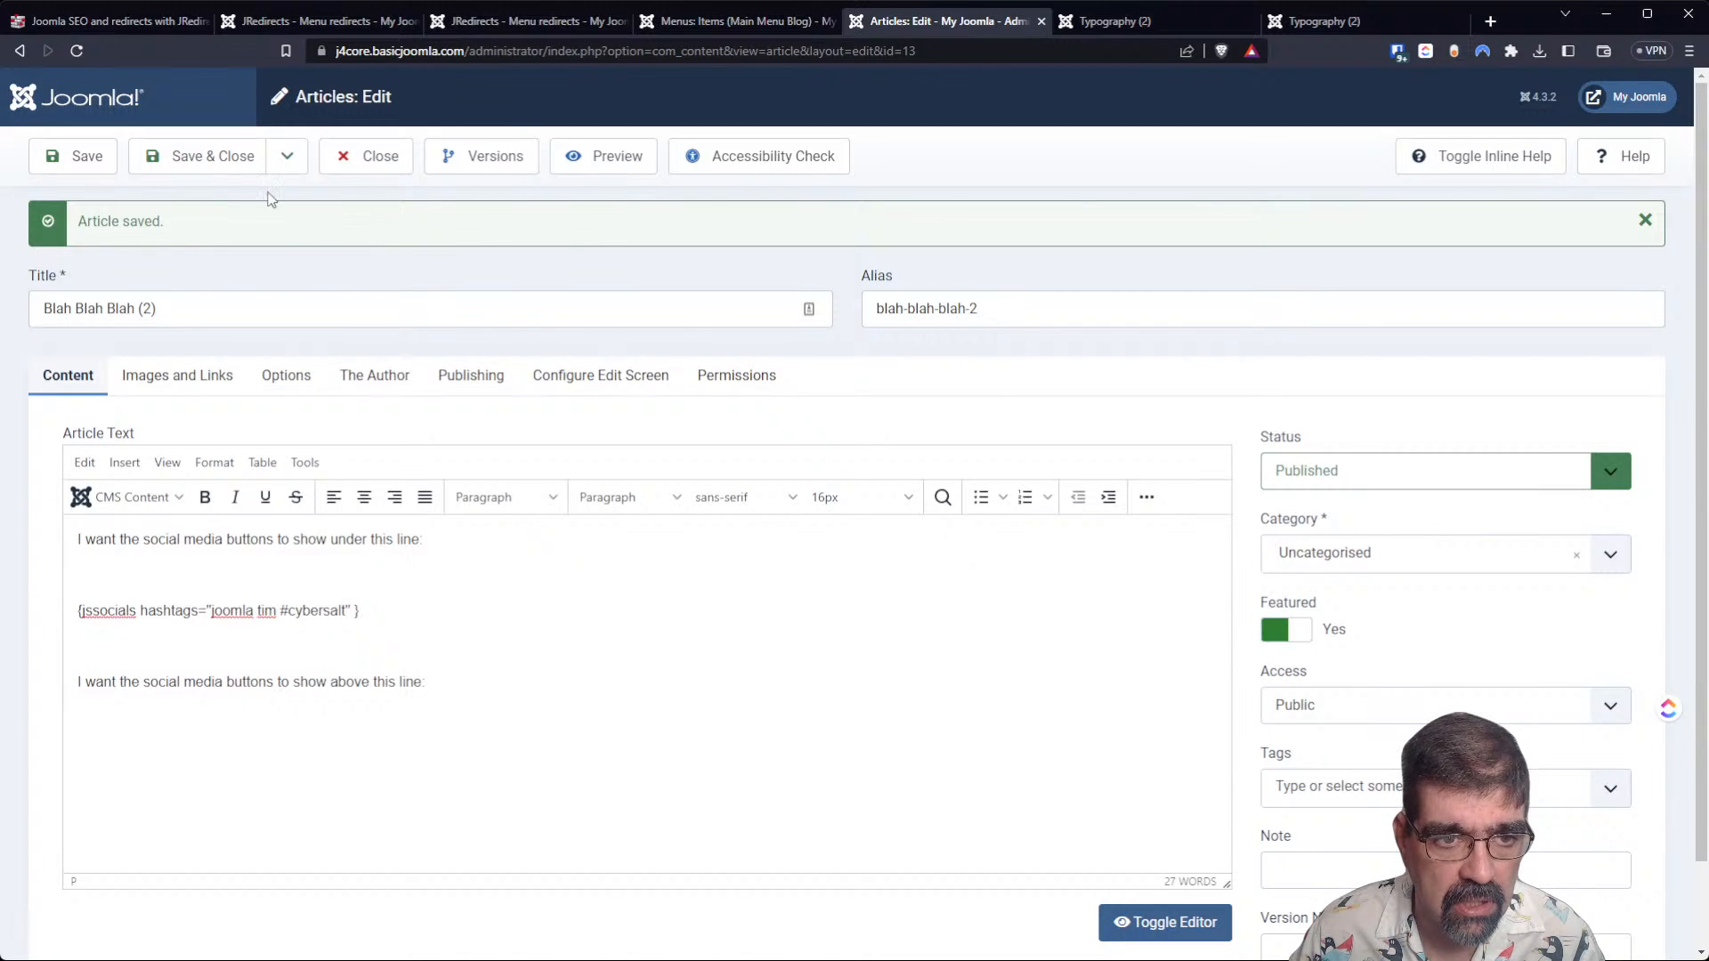
pyautogui.click(212, 169)
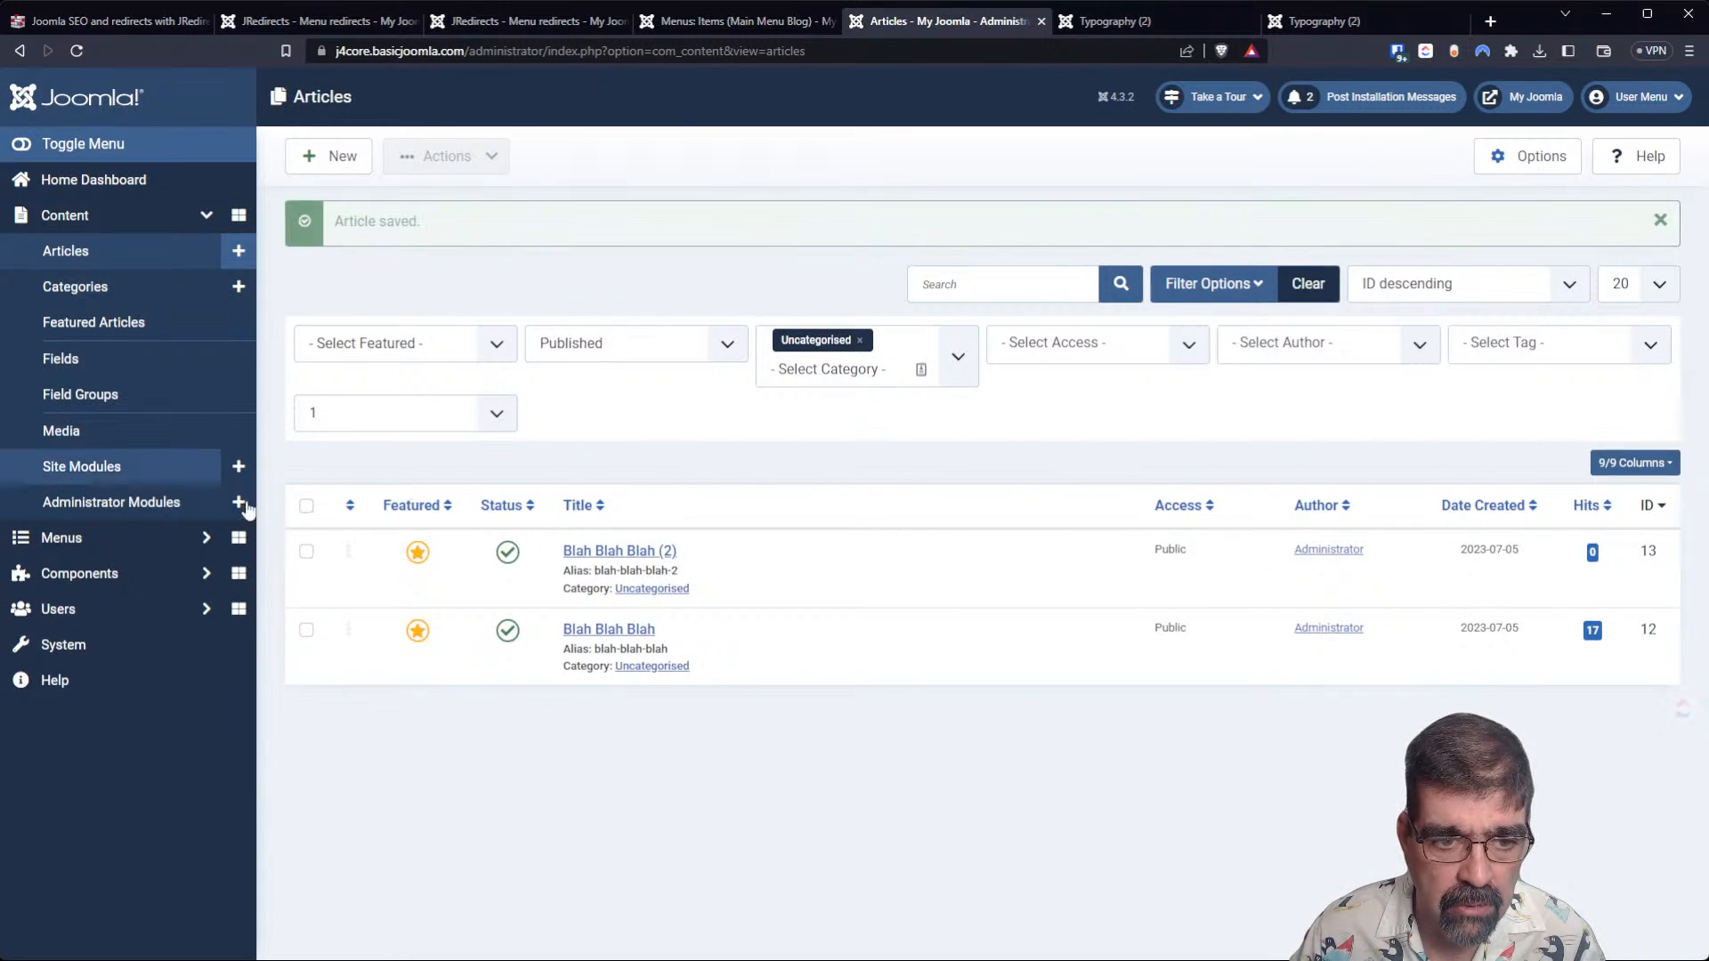
# View the older Typography (2) page and reload the newer one to check it for the copied article.
pyautogui.click(1139, 24)
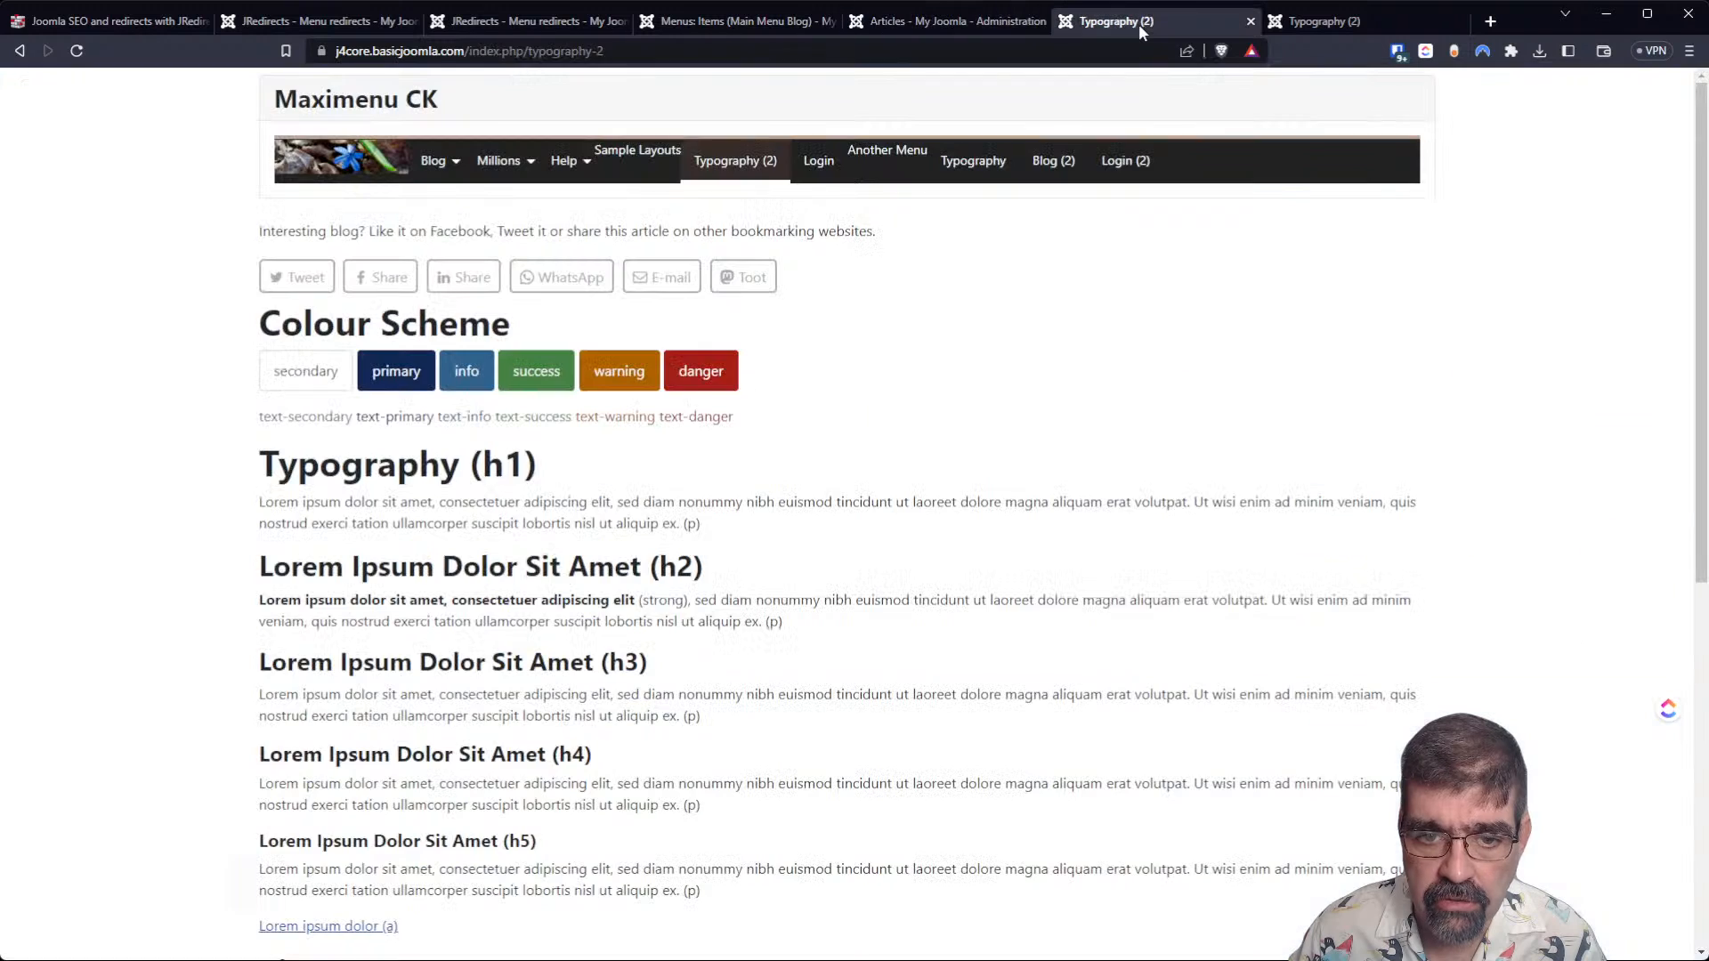
pyautogui.click(1299, 24)
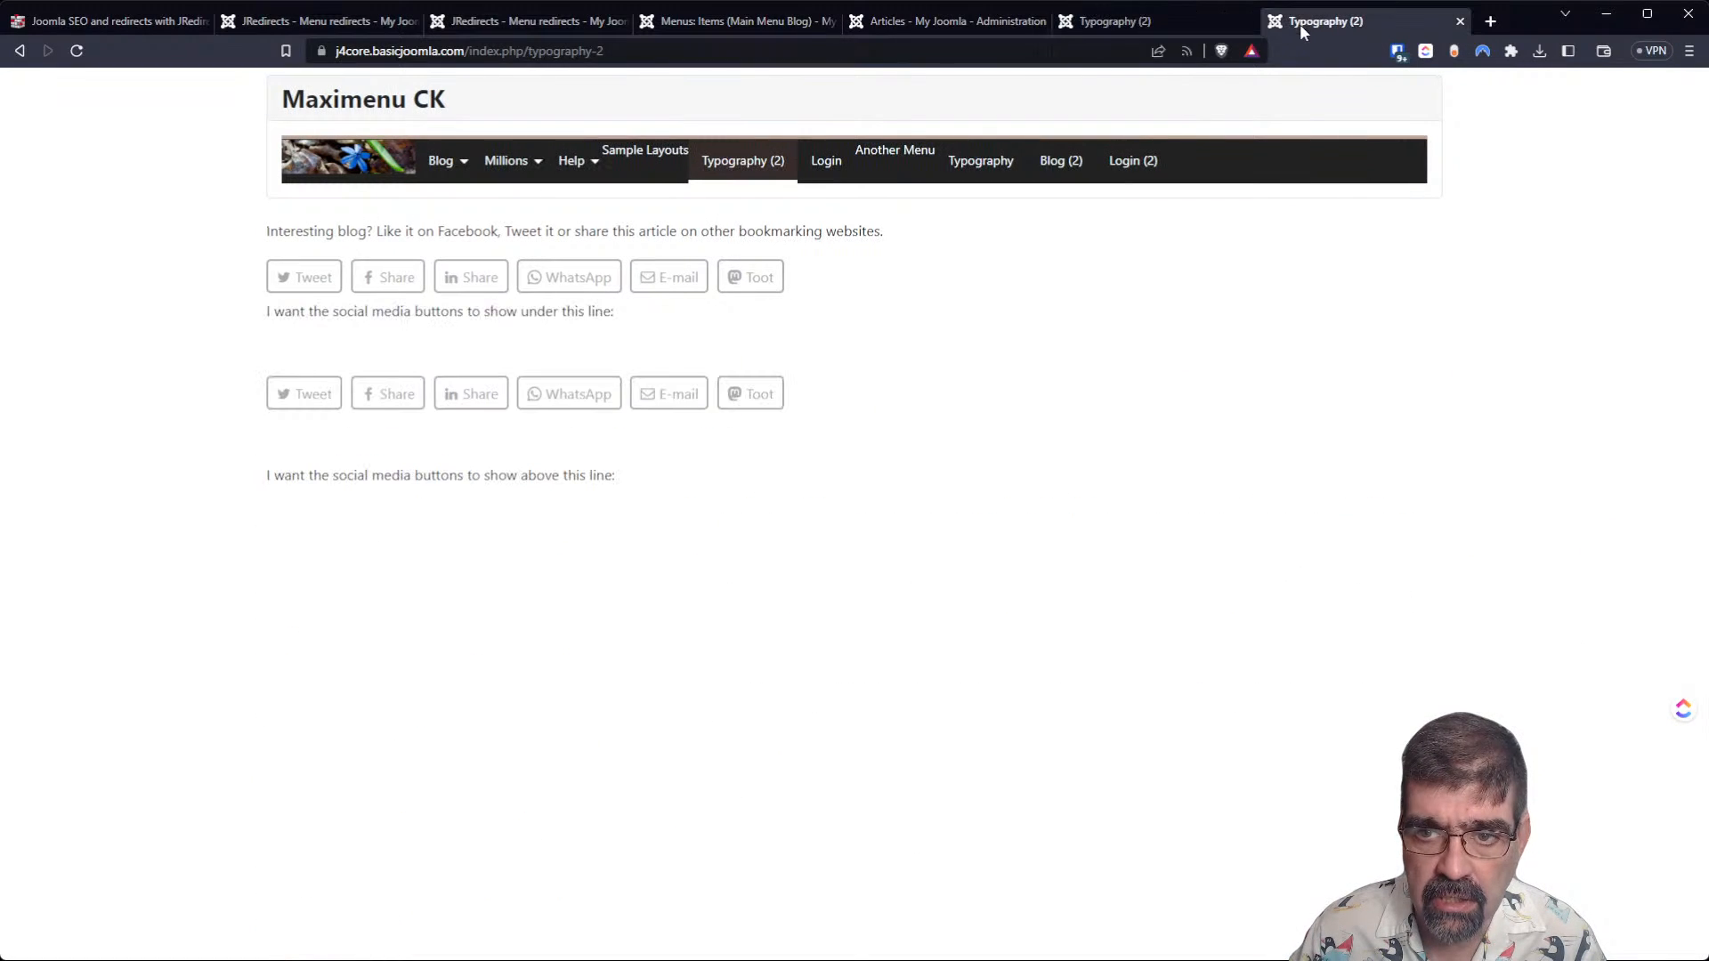
pyautogui.click(76, 50)
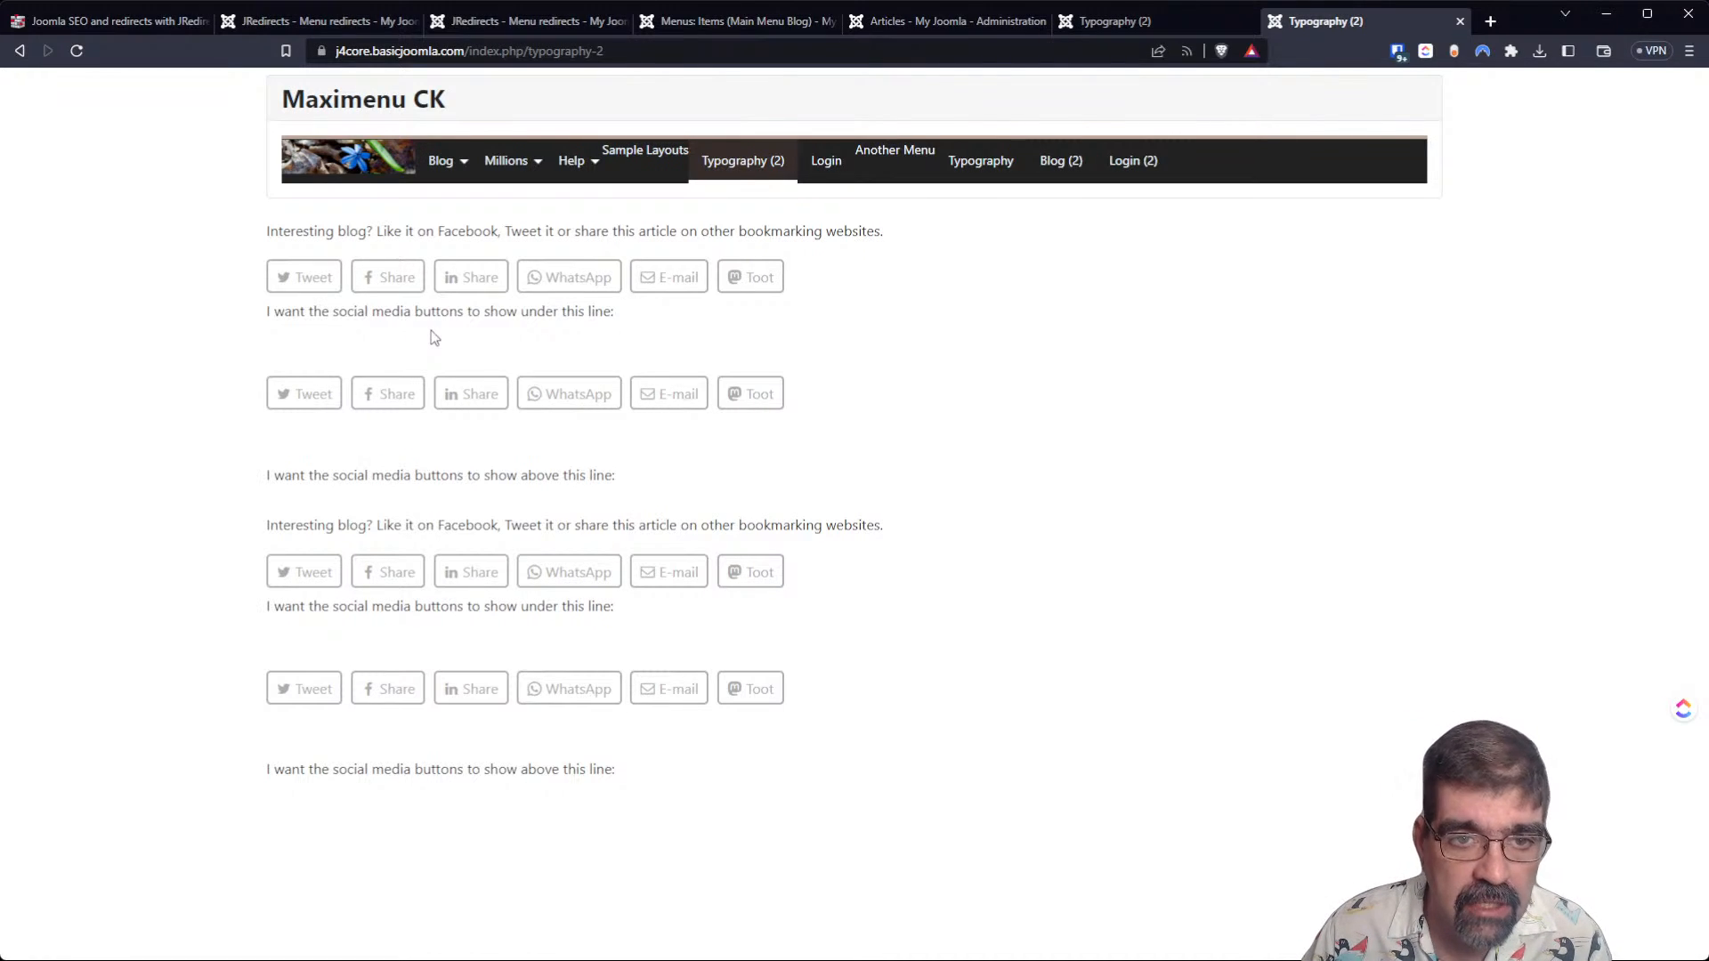
# Open the Typography (2) menu item from its menu redirect and review its blog layout settings.
pyautogui.click(716, 21)
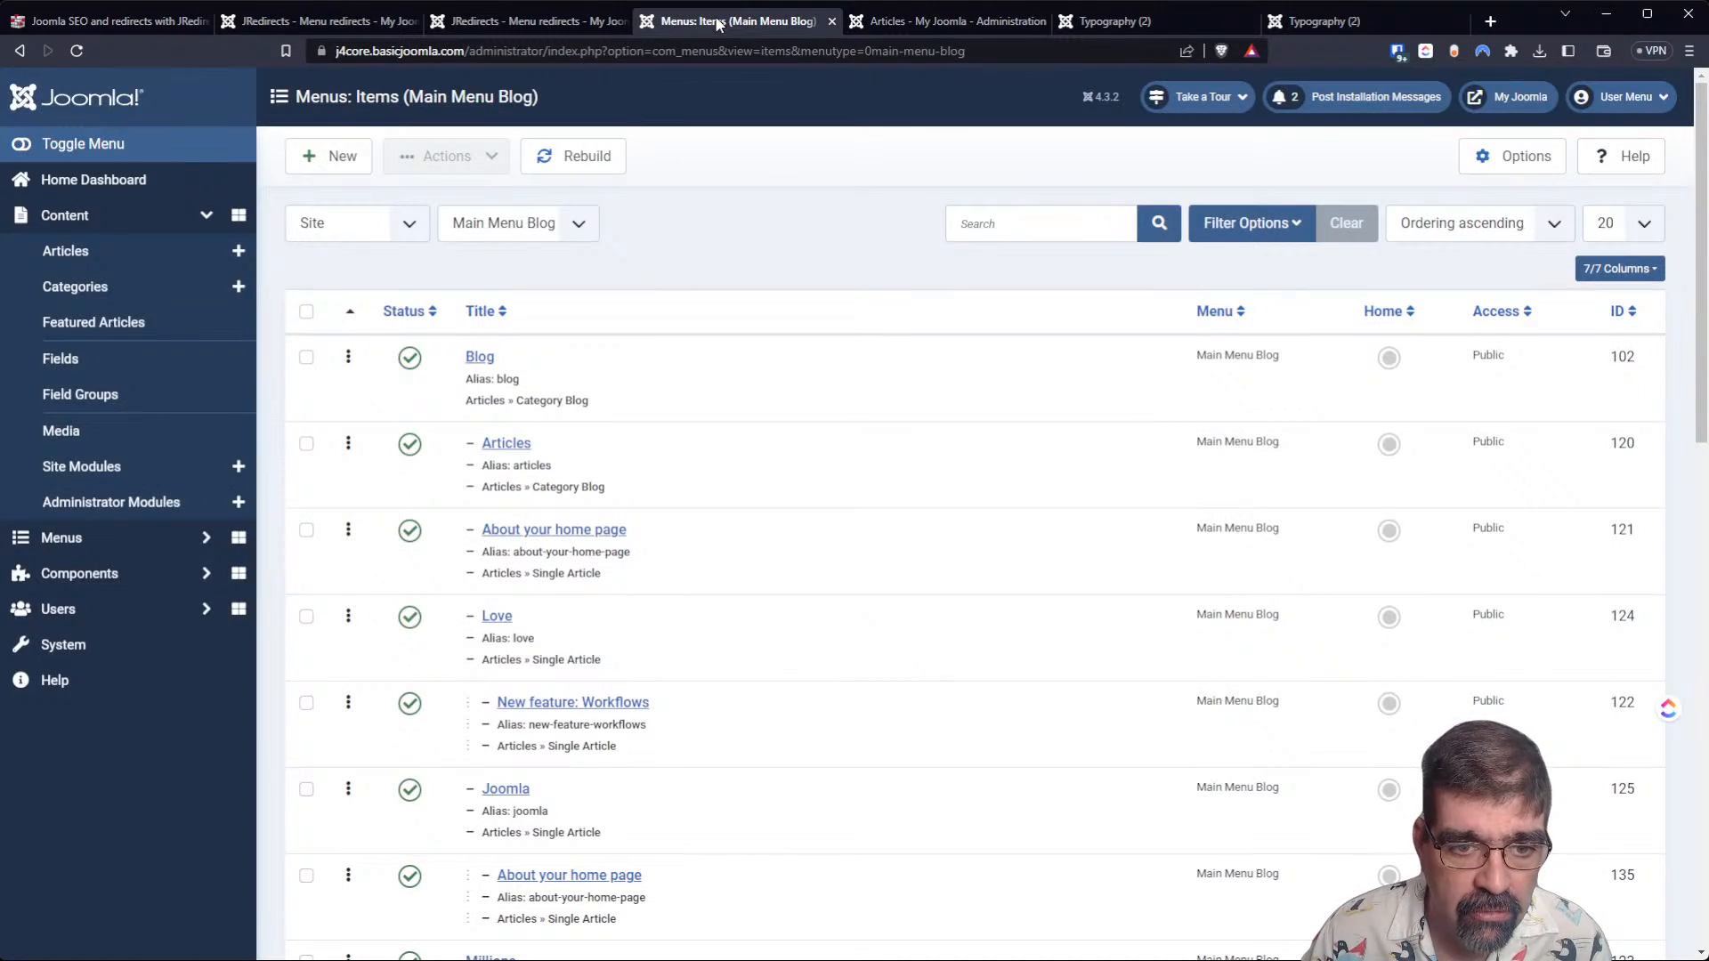
pyautogui.click(360, 29)
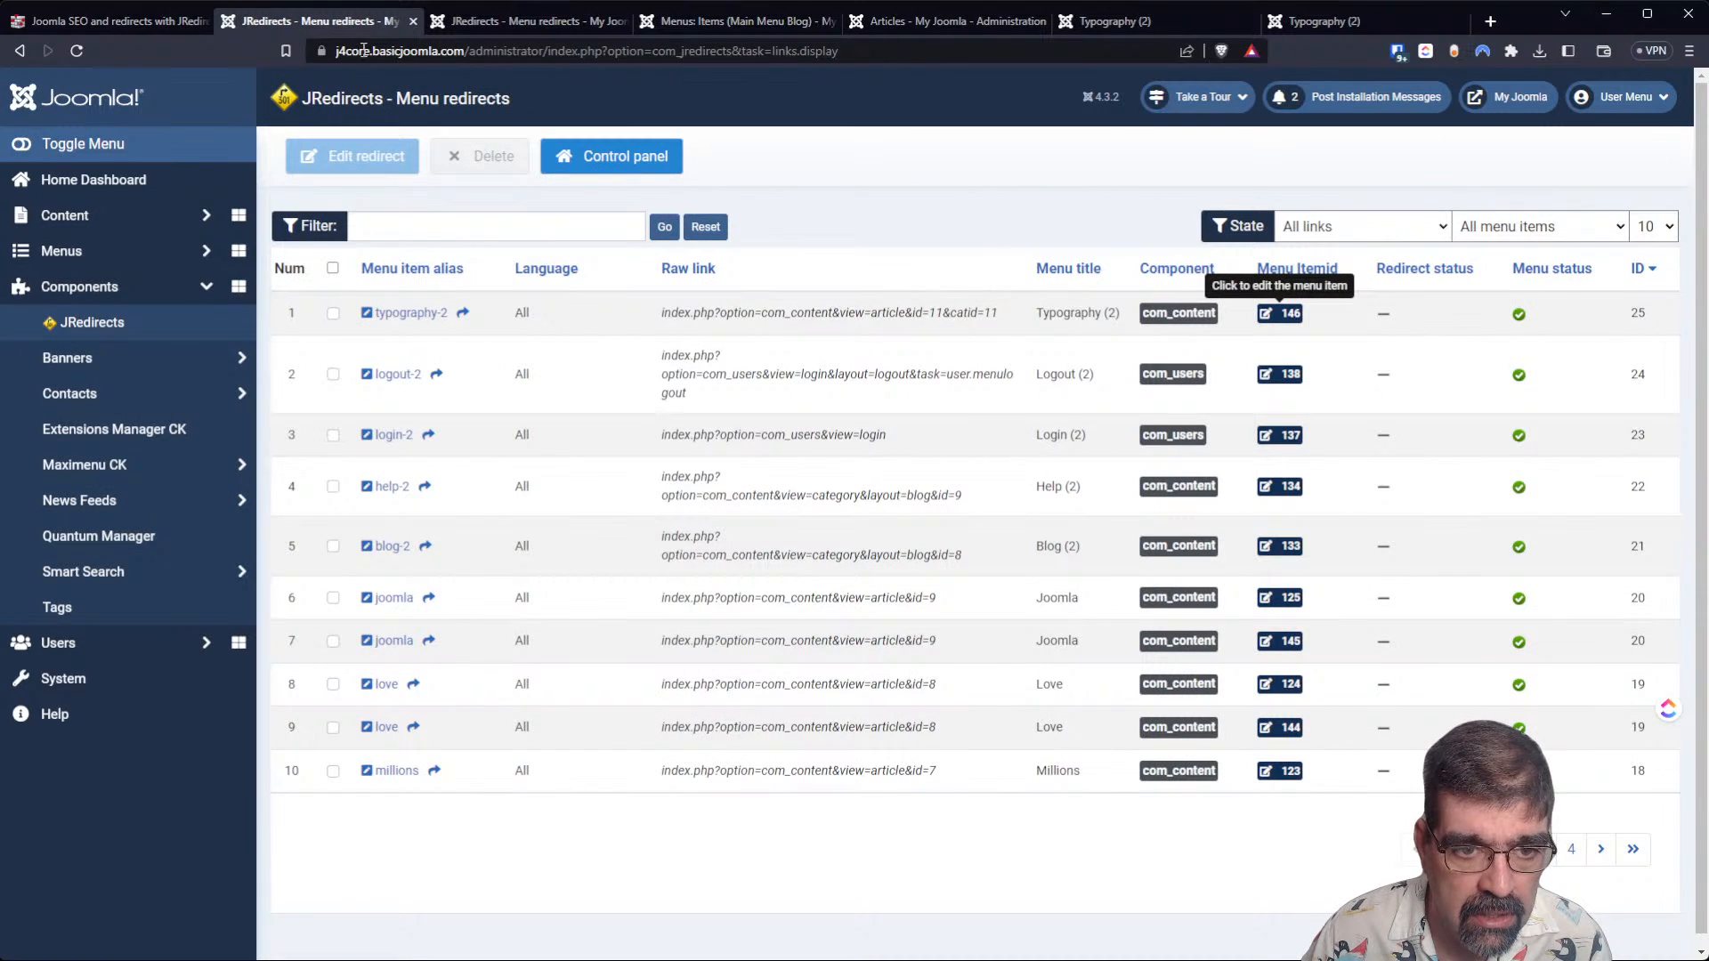
pyautogui.click(1289, 313)
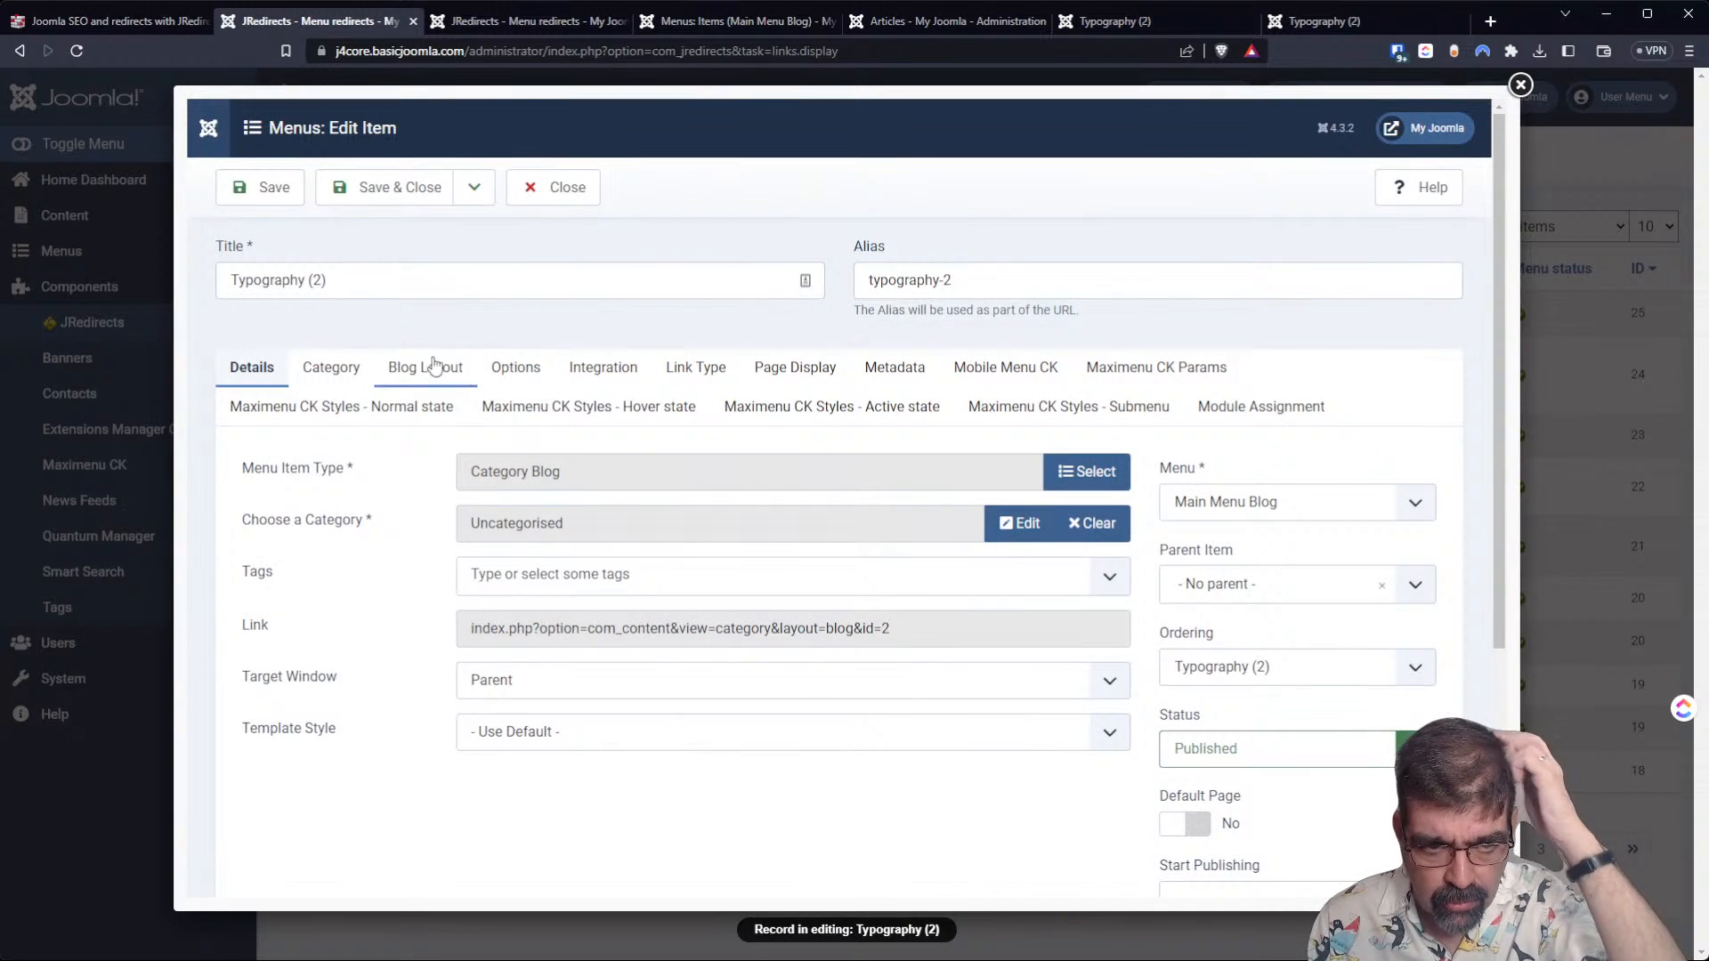
pyautogui.click(384, 374)
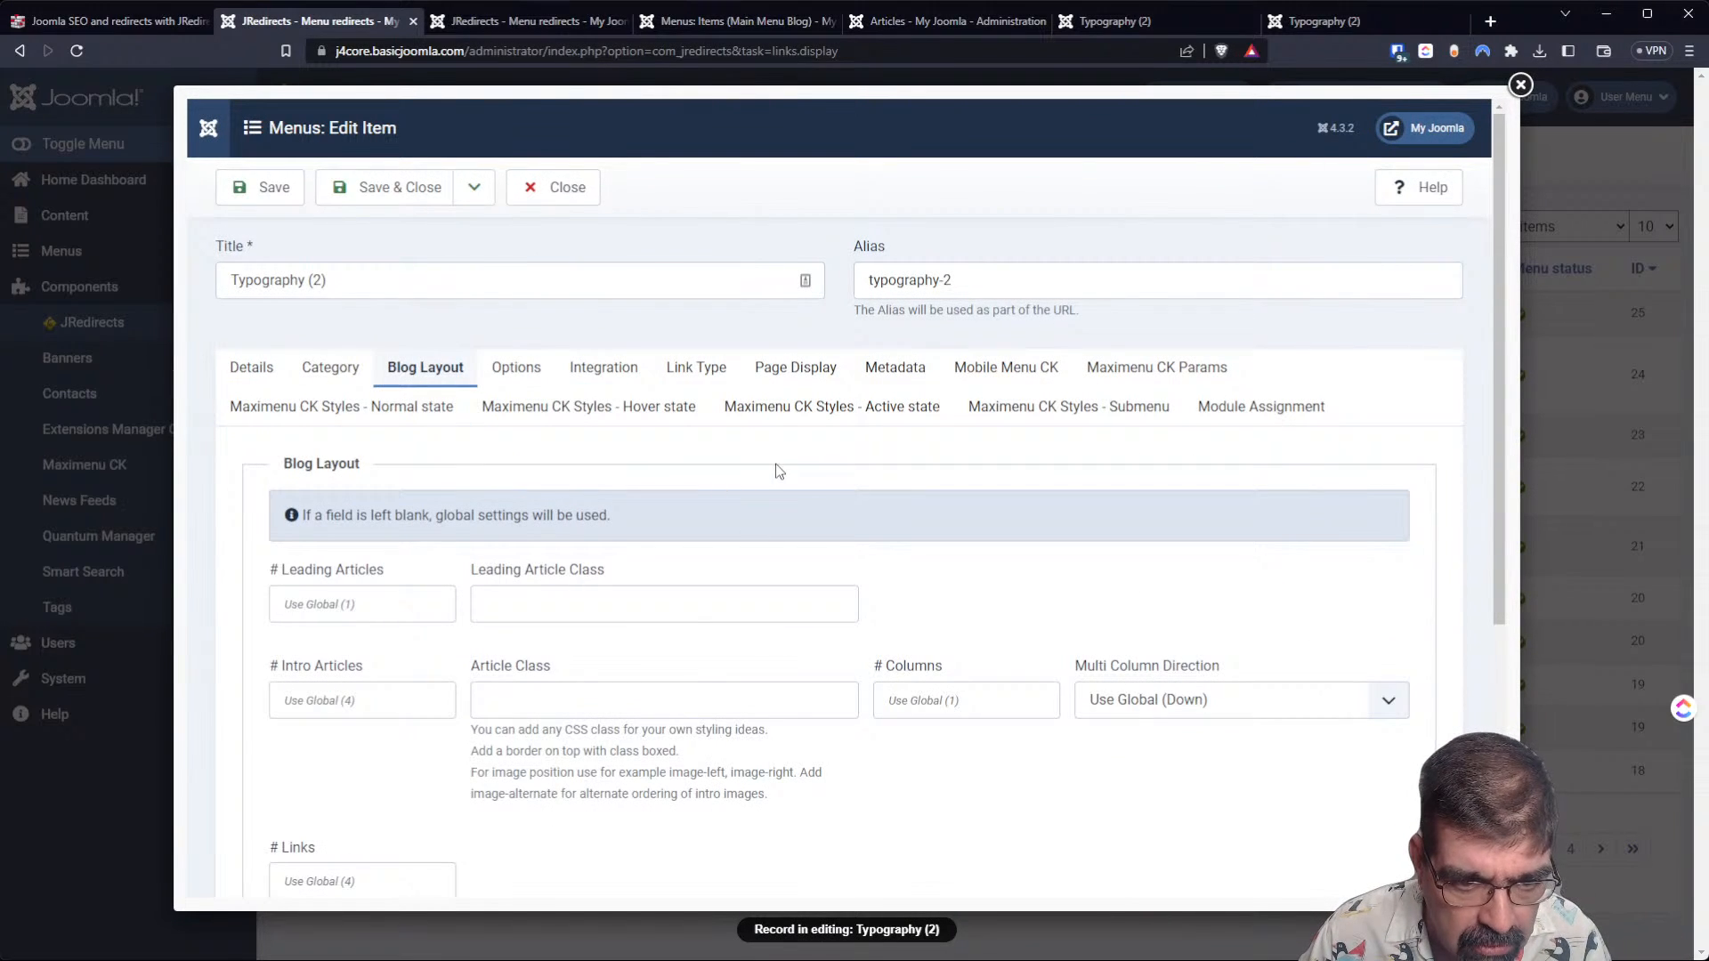
pyautogui.scroll(-5, 779, 470)
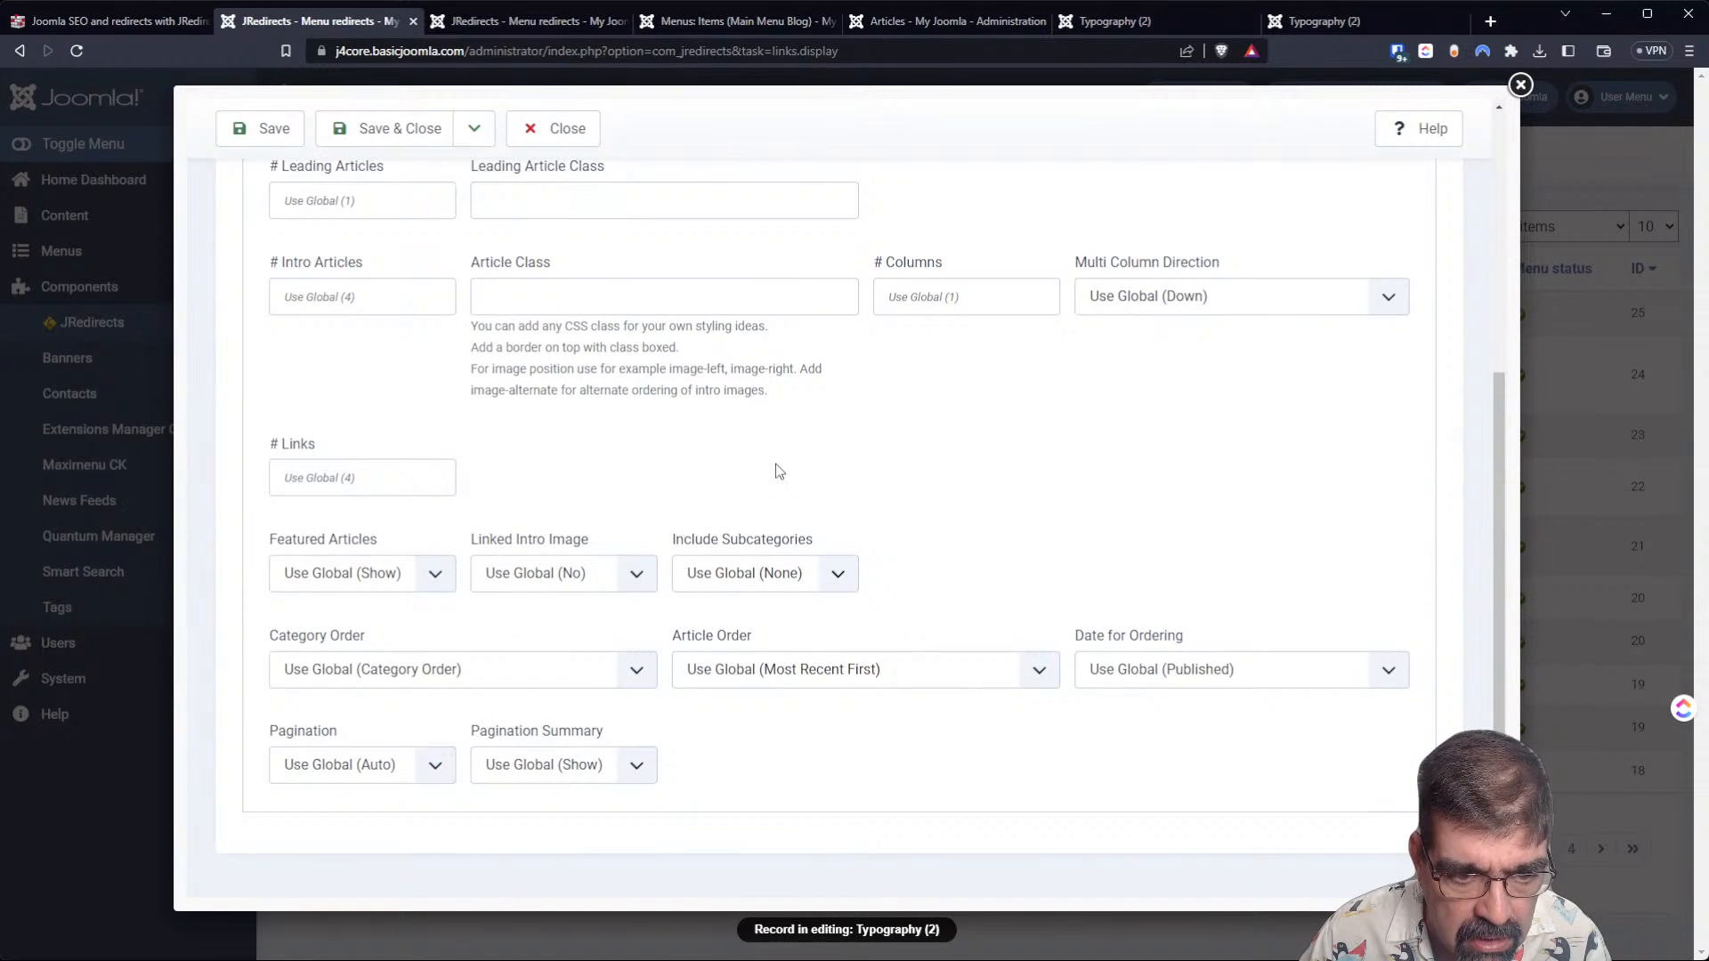
pyautogui.scroll(5, 779, 470)
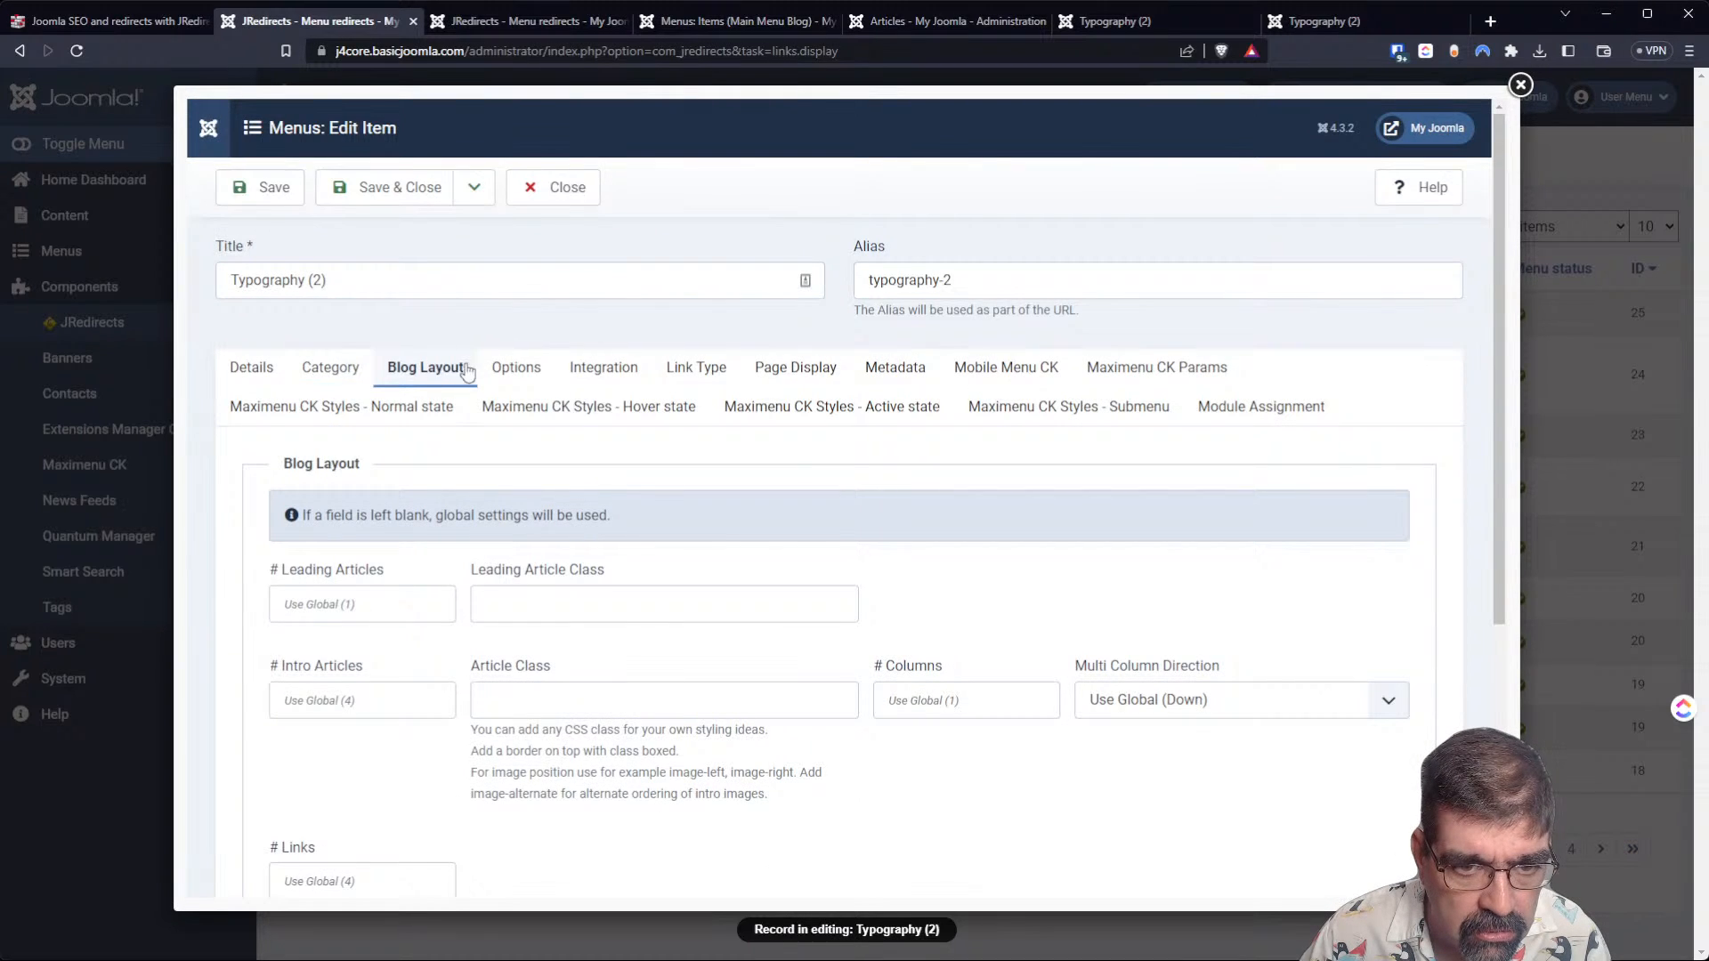
# Set Title to Show and Linked Titles to Use Global (Yes) for Typography (2), save and close it, and reload its front-end page.
pyautogui.click(516, 368)
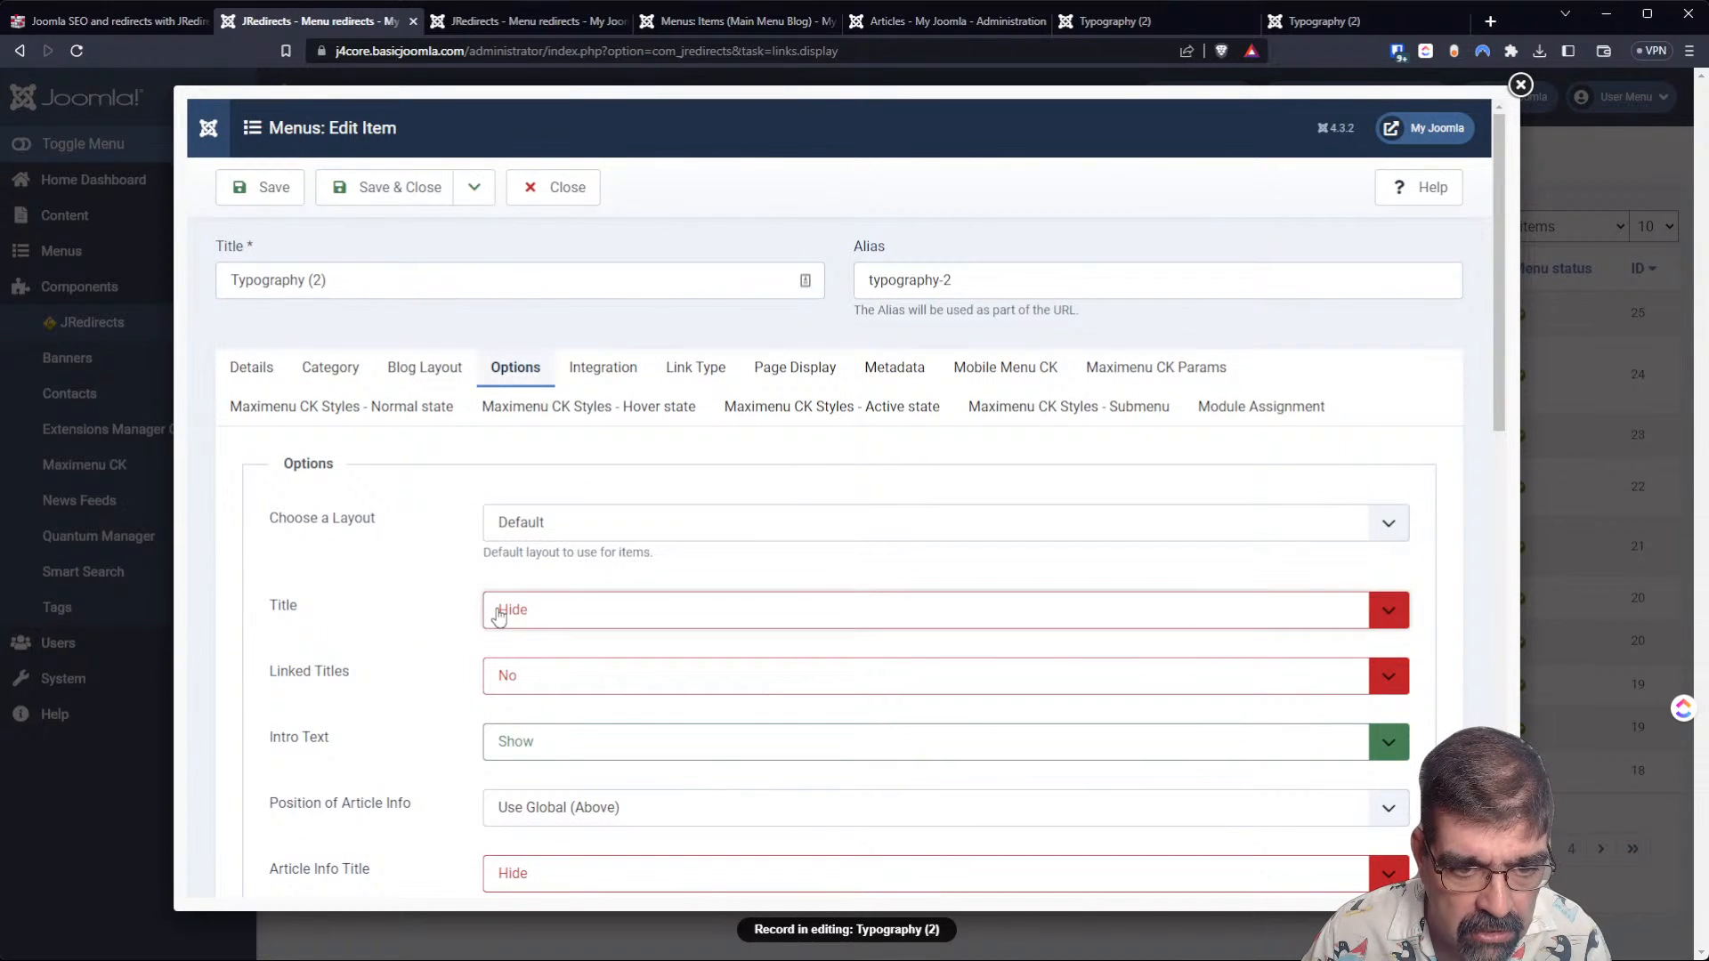
pyautogui.click(537, 702)
pyautogui.click(532, 687)
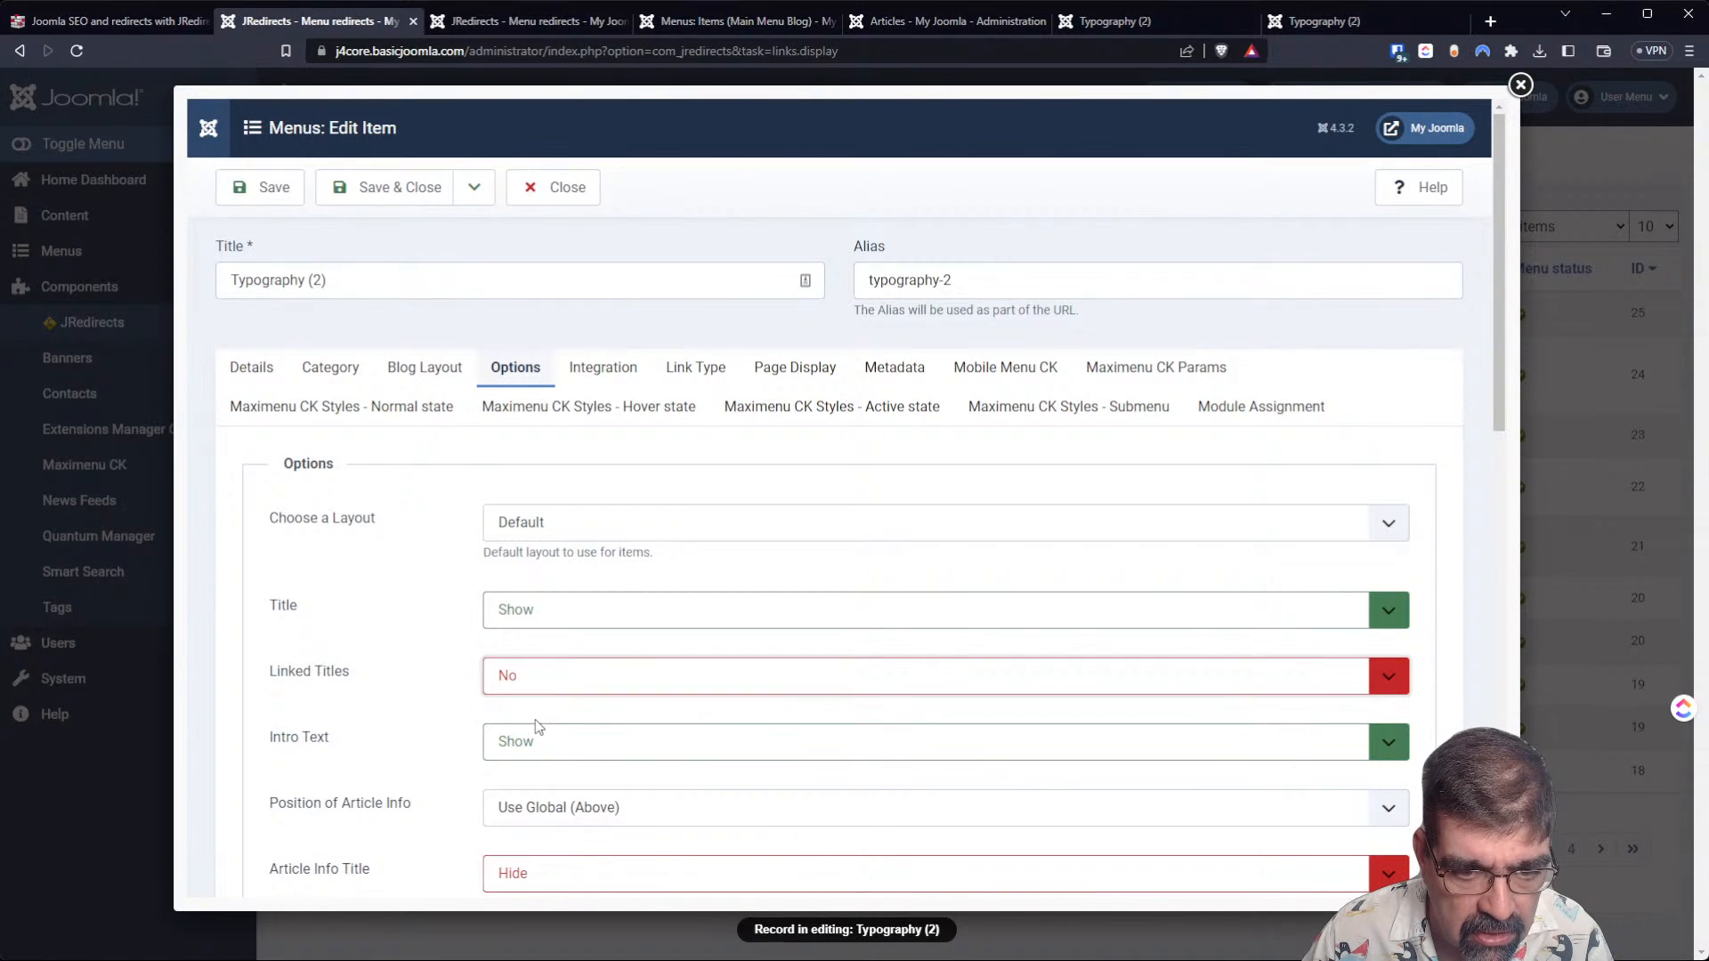
pyautogui.click(535, 710)
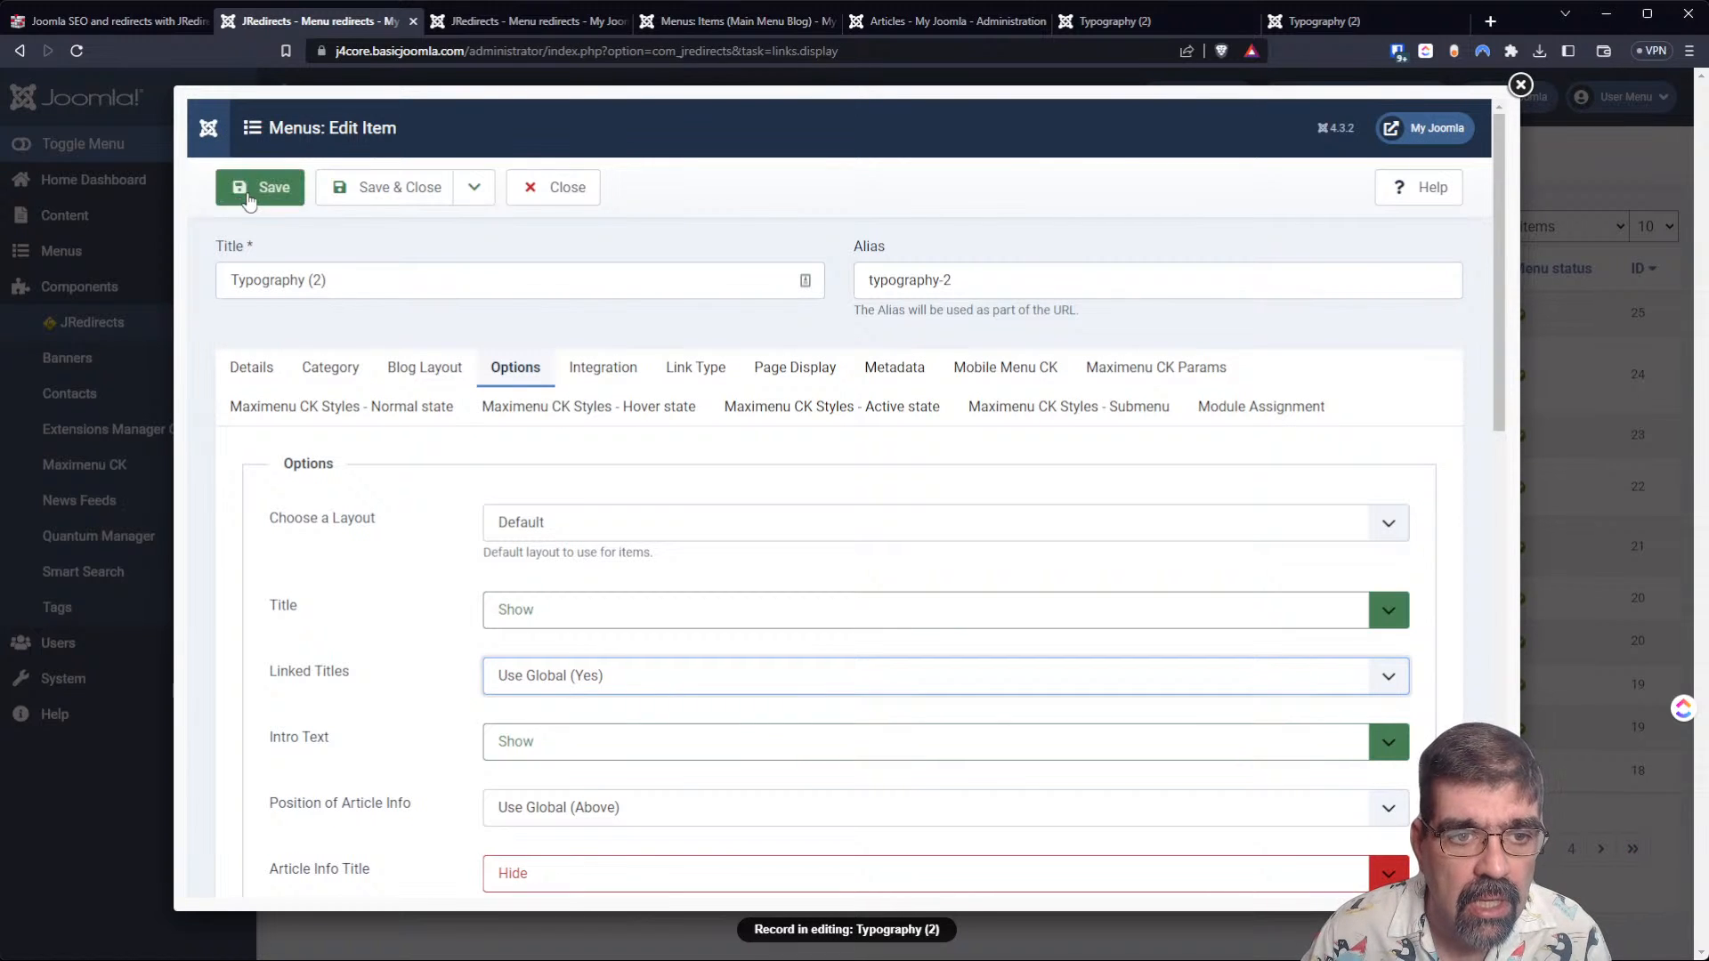
pyautogui.click(345, 189)
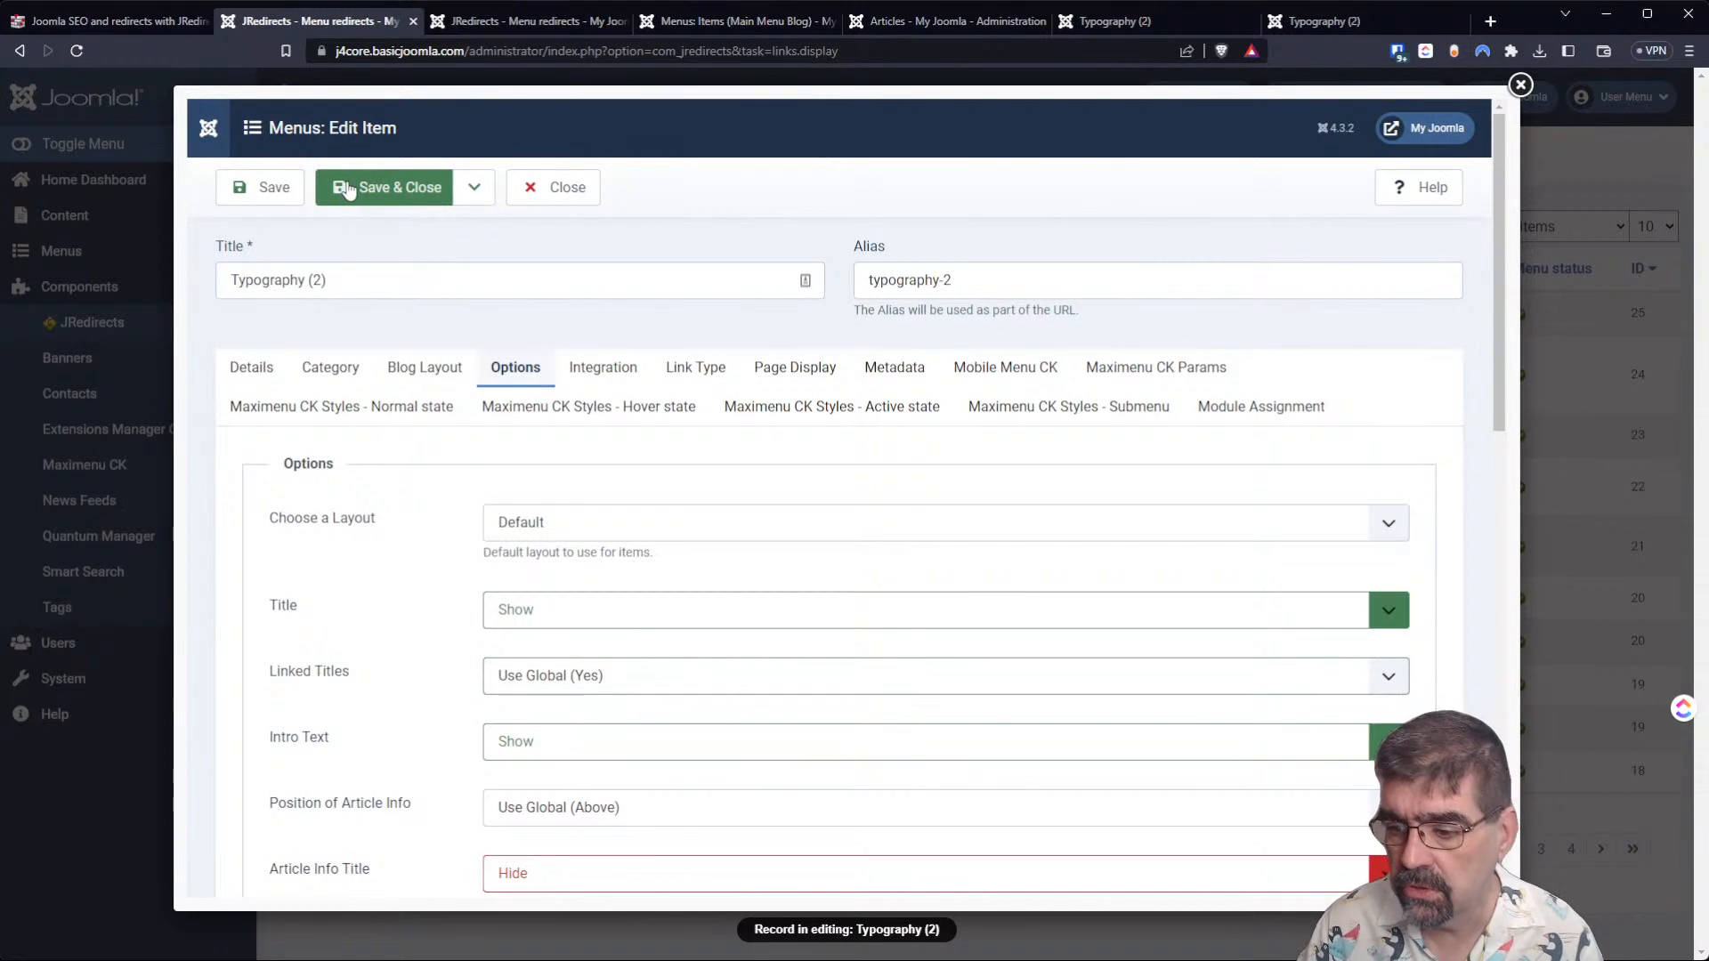
pyautogui.click(1305, 18)
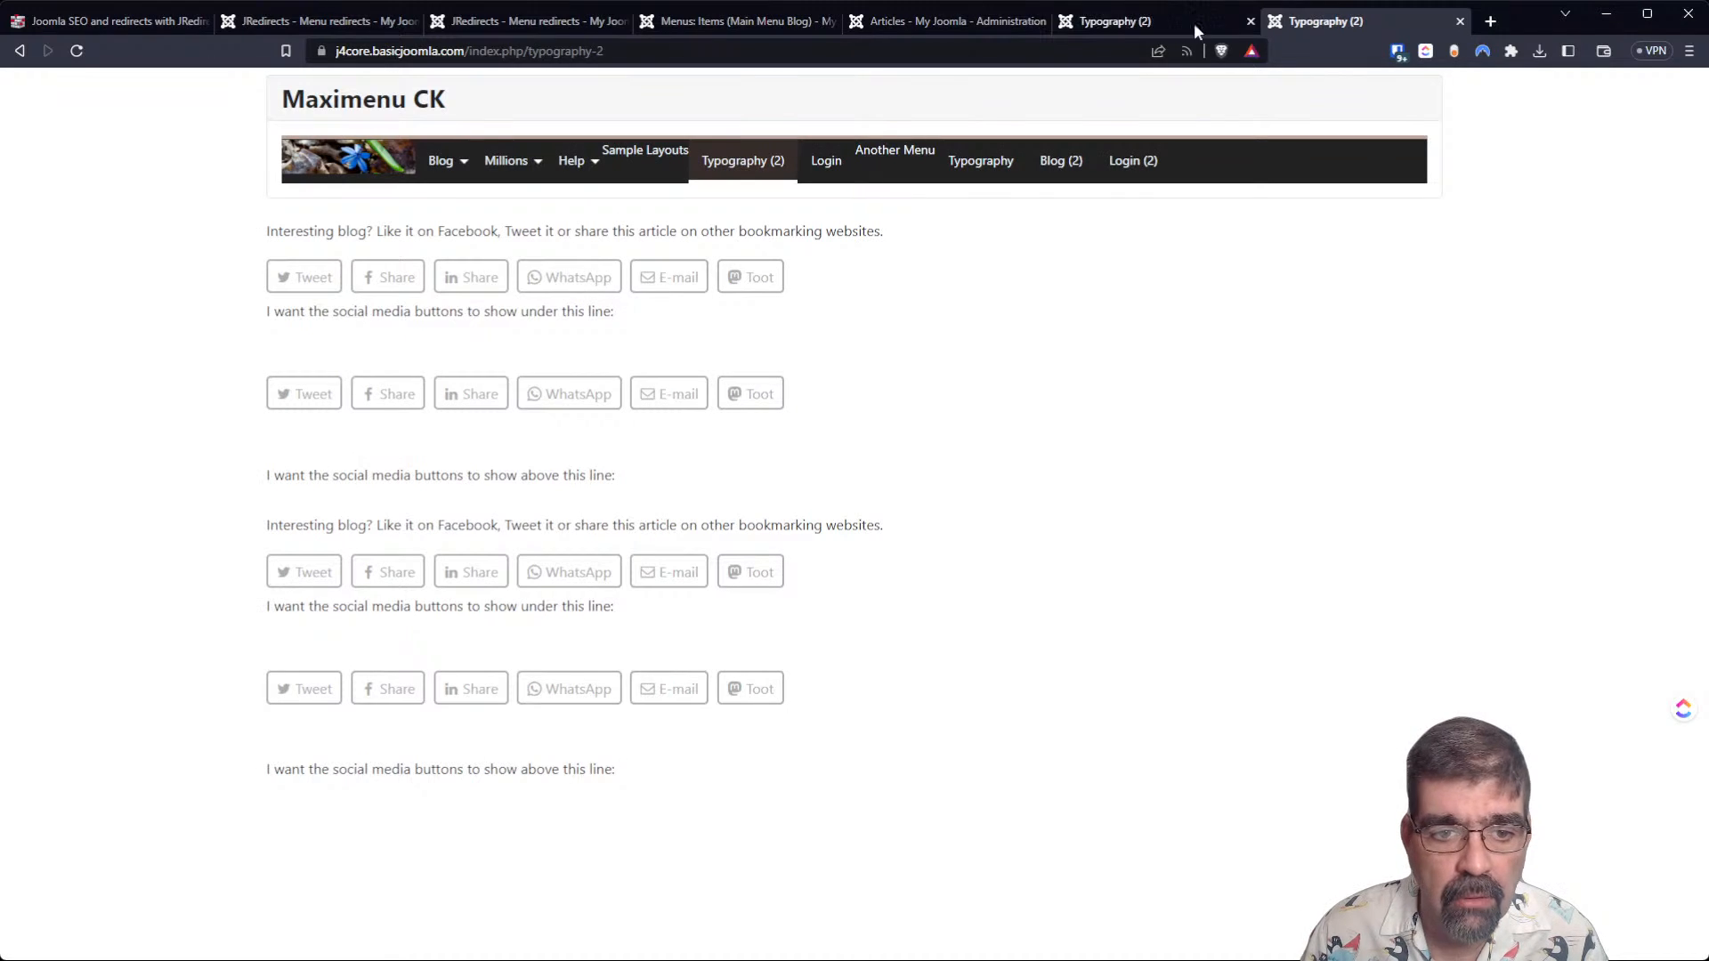
pyautogui.click(76, 50)
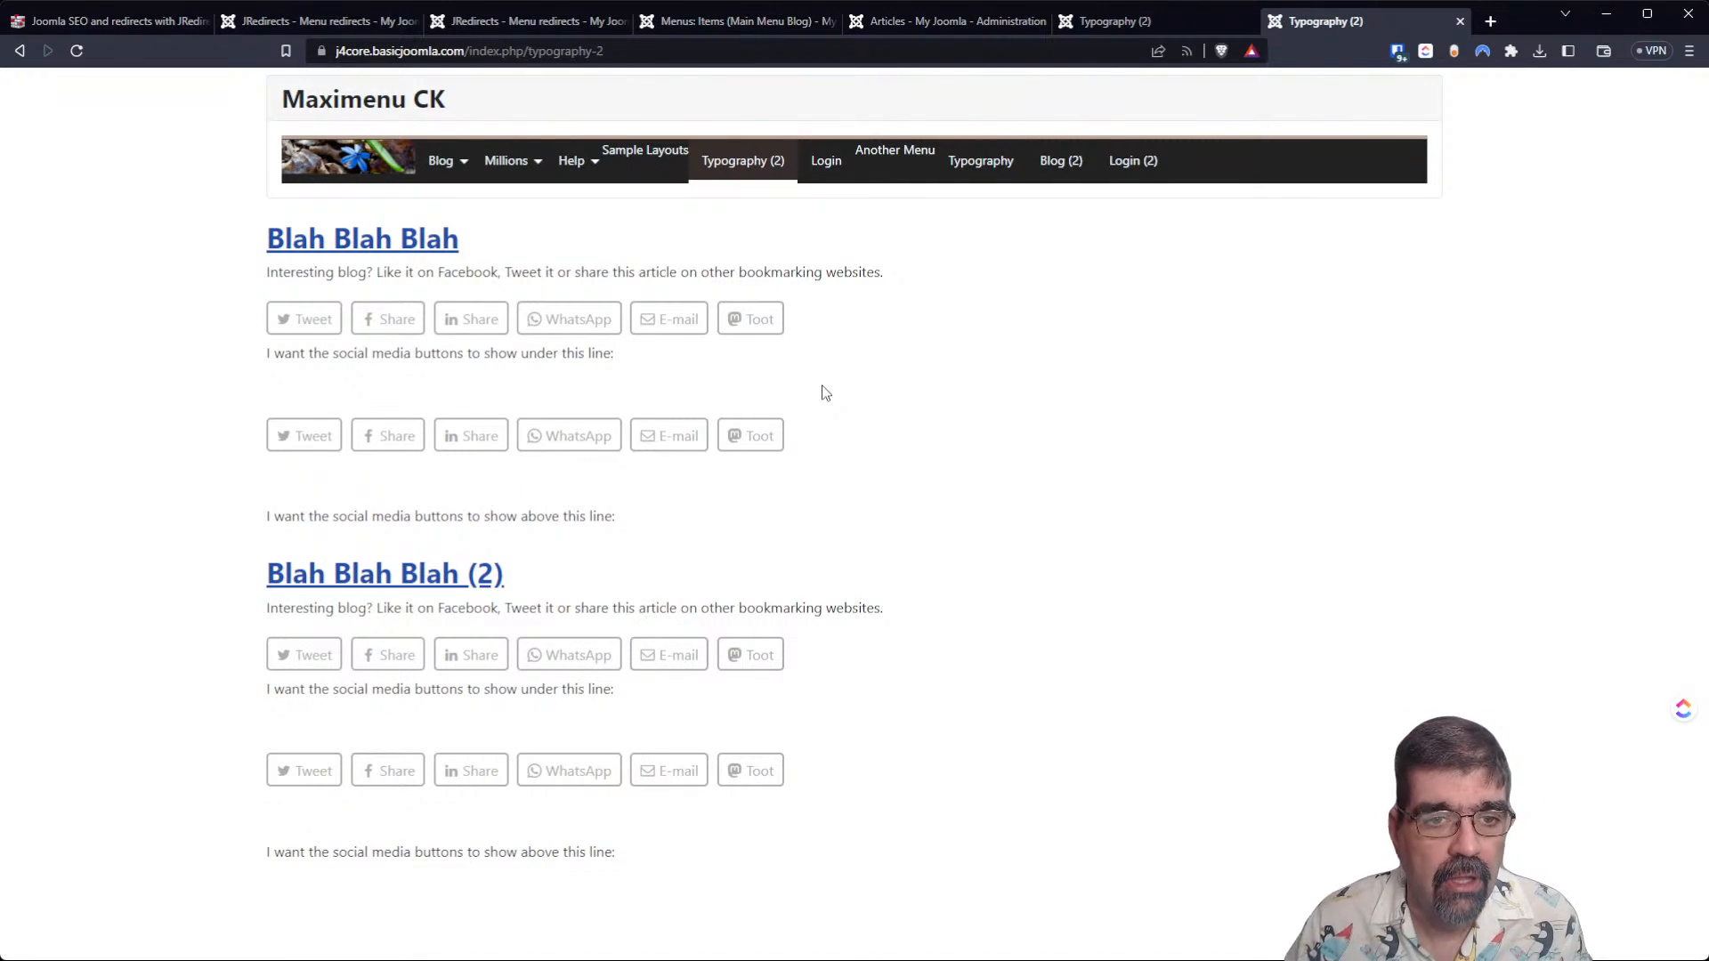
# Examine the raw links and menu titles throughout the 100-per-page menu redirects list.
pyautogui.click(485, 23)
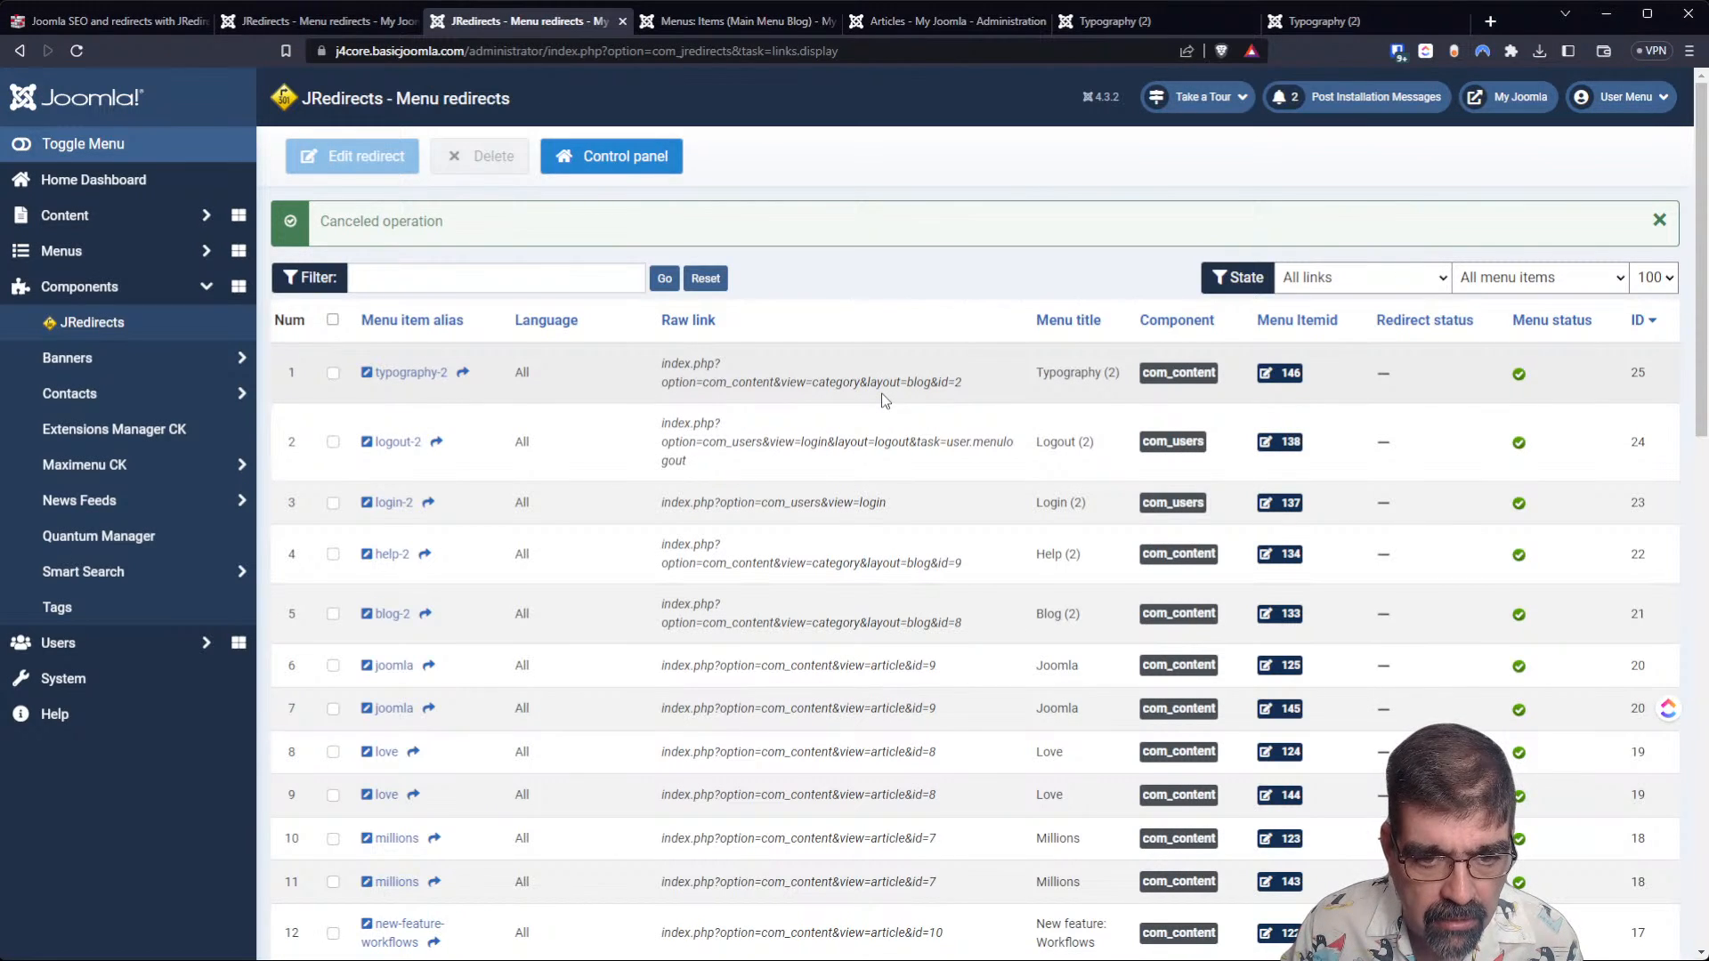
pyautogui.scroll(-4, 884, 398)
pyautogui.scroll(-4, 883, 393)
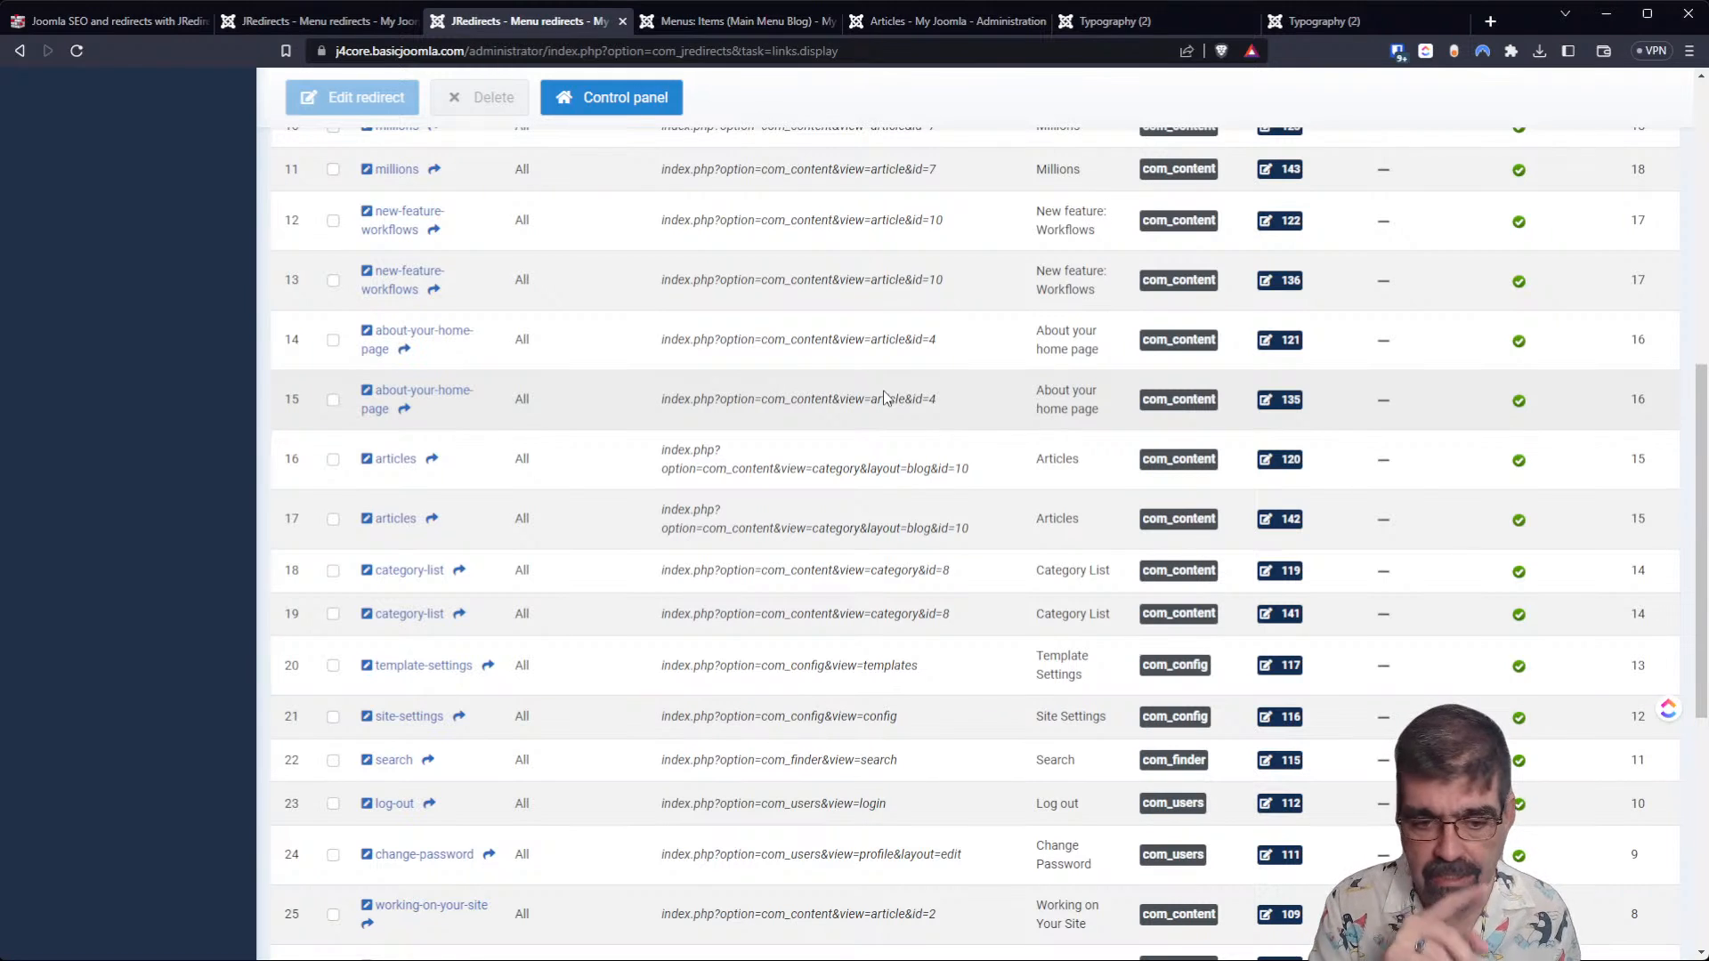
pyautogui.scroll(-6, 884, 398)
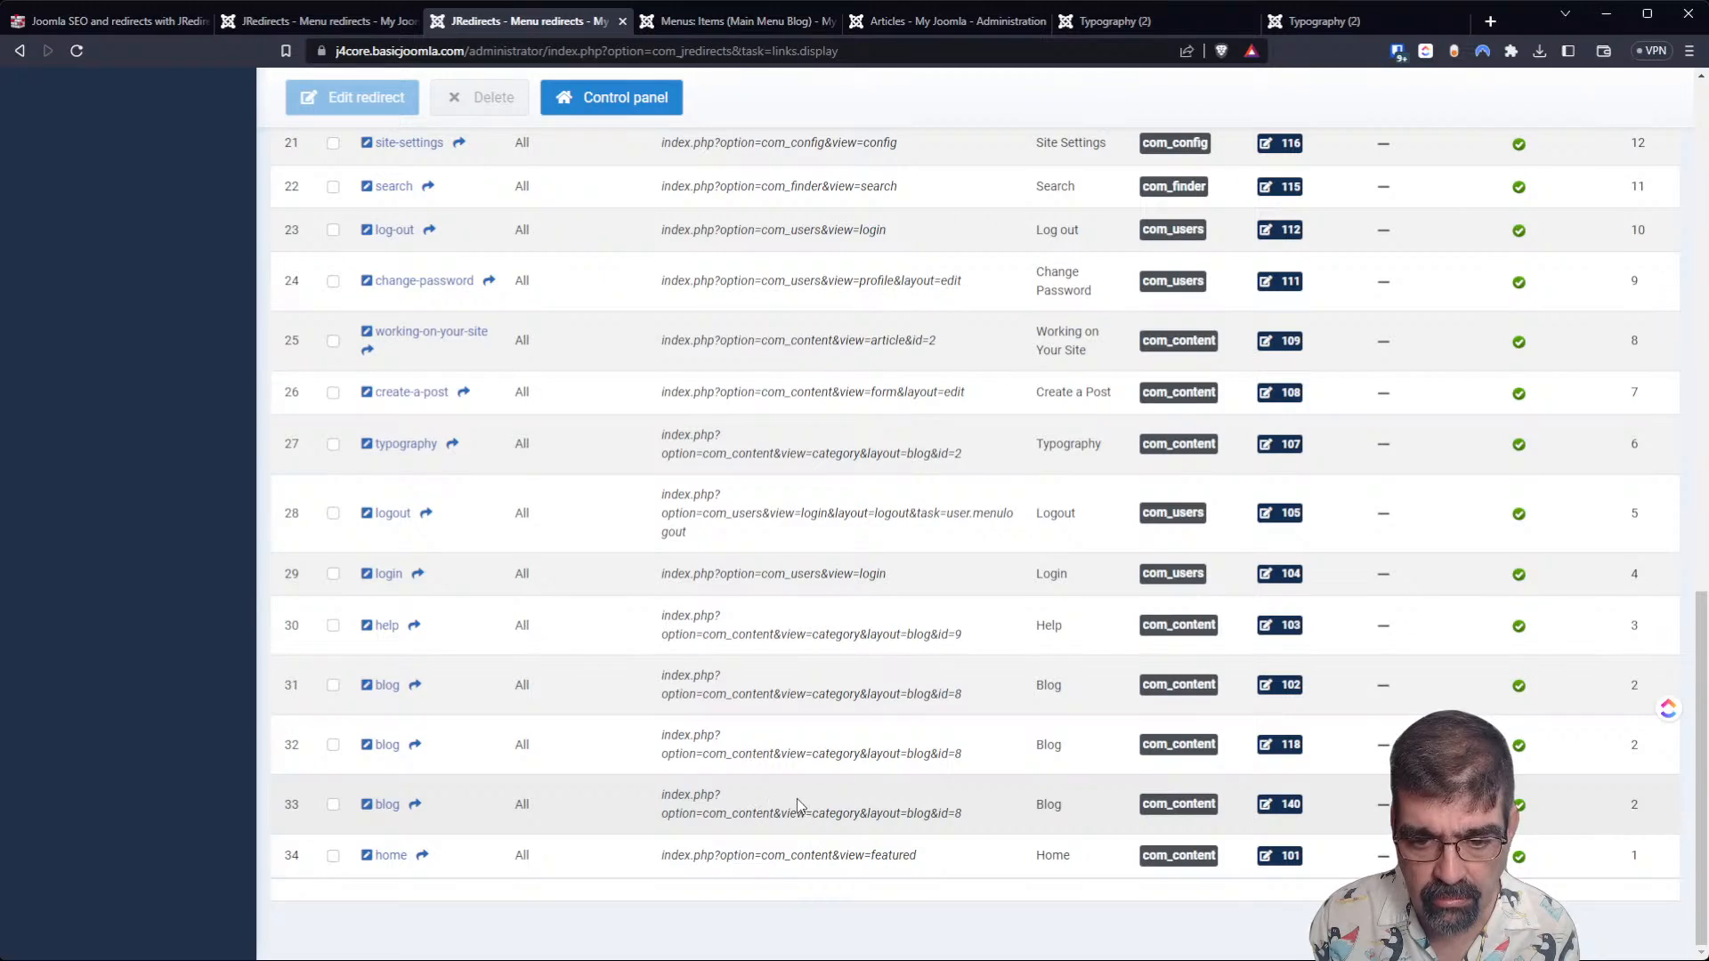
pyautogui.scroll(20, 788, 801)
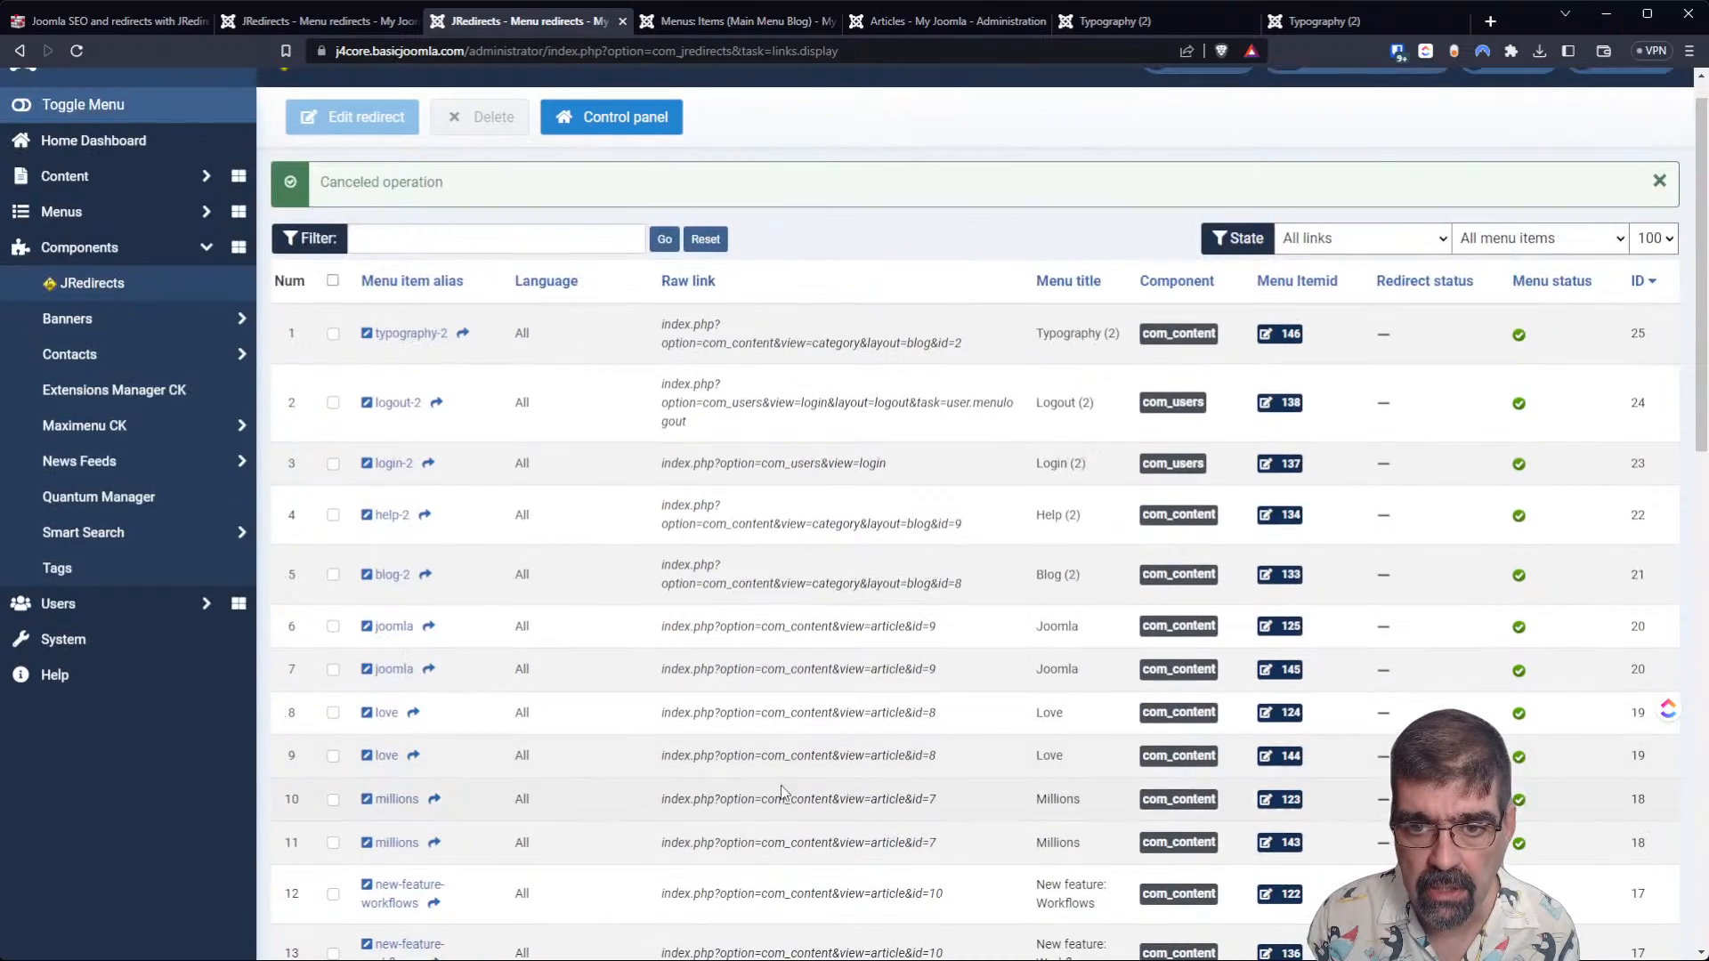
pyautogui.scroll(-20, 831, 372)
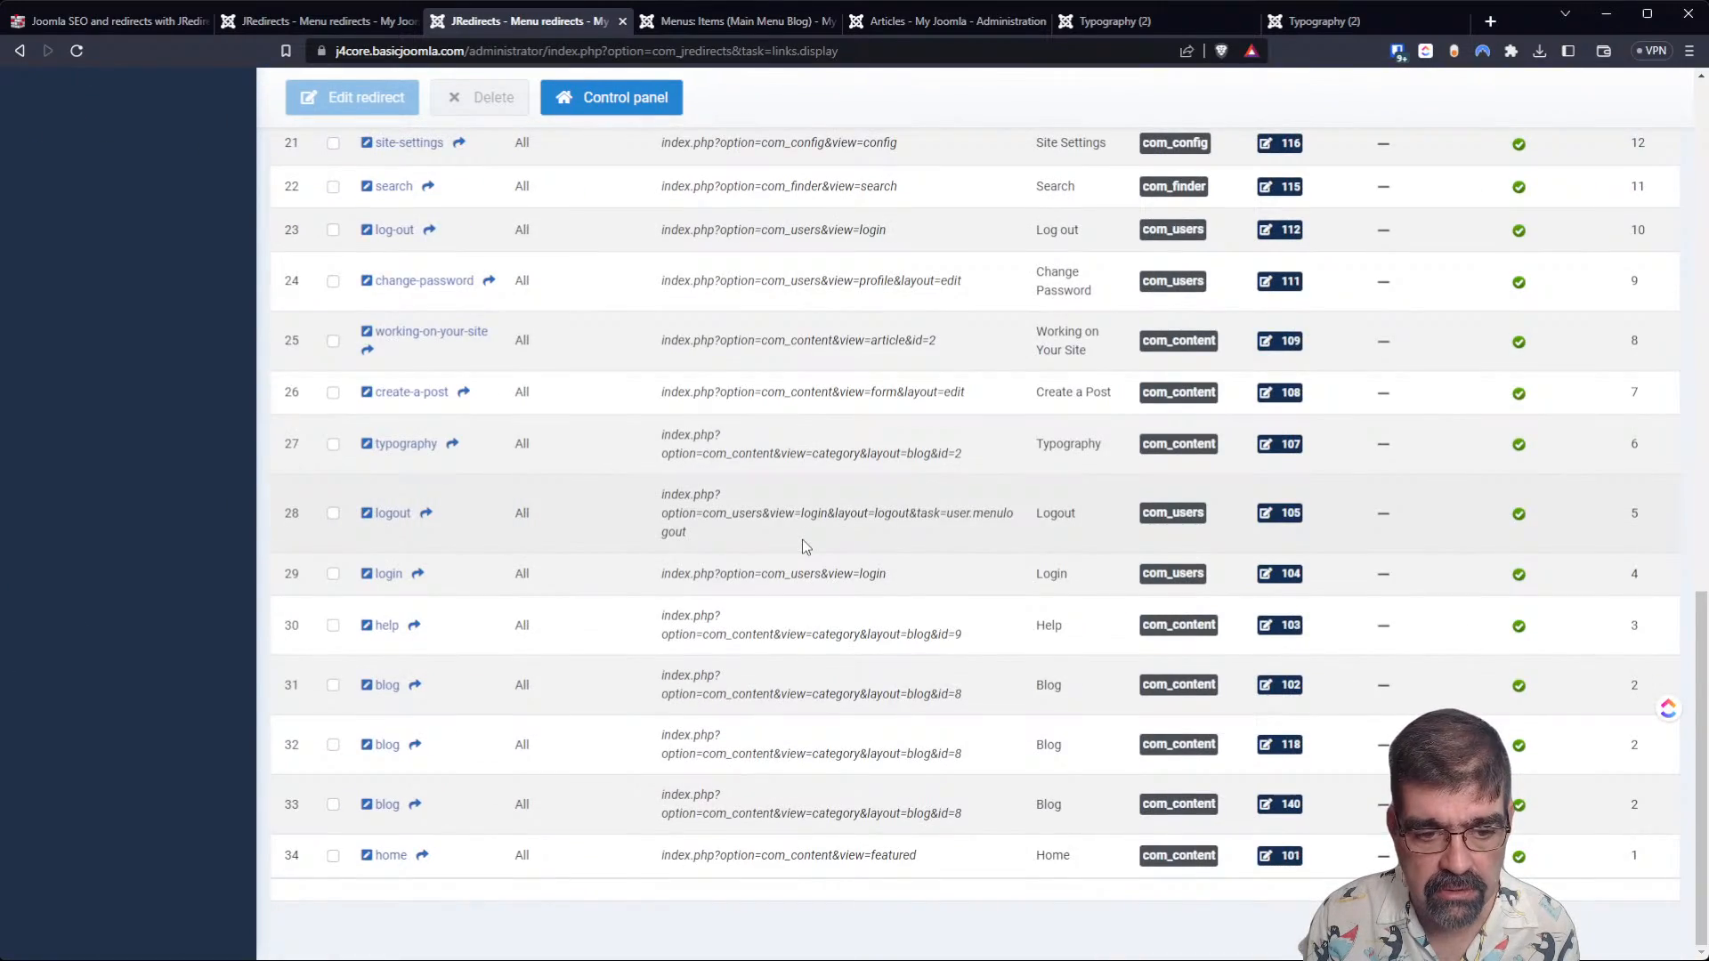
pyautogui.scroll(20, 805, 546)
pyautogui.scroll(-20, 804, 502)
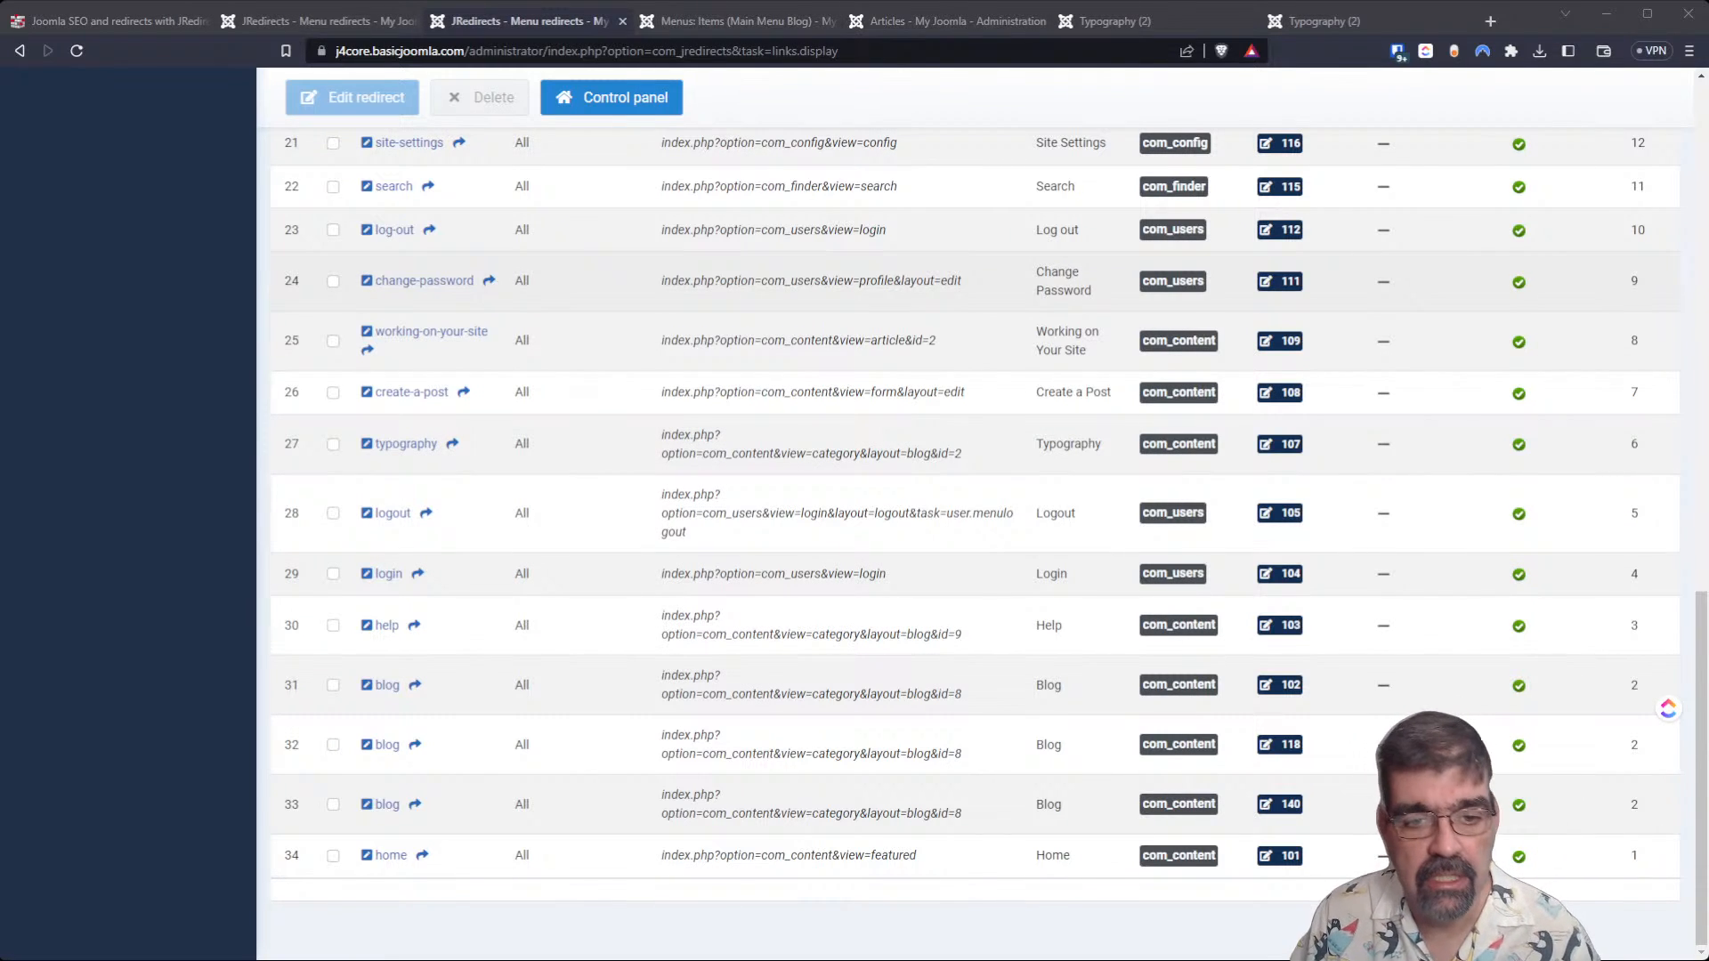
pyautogui.scroll(8, 974, 534)
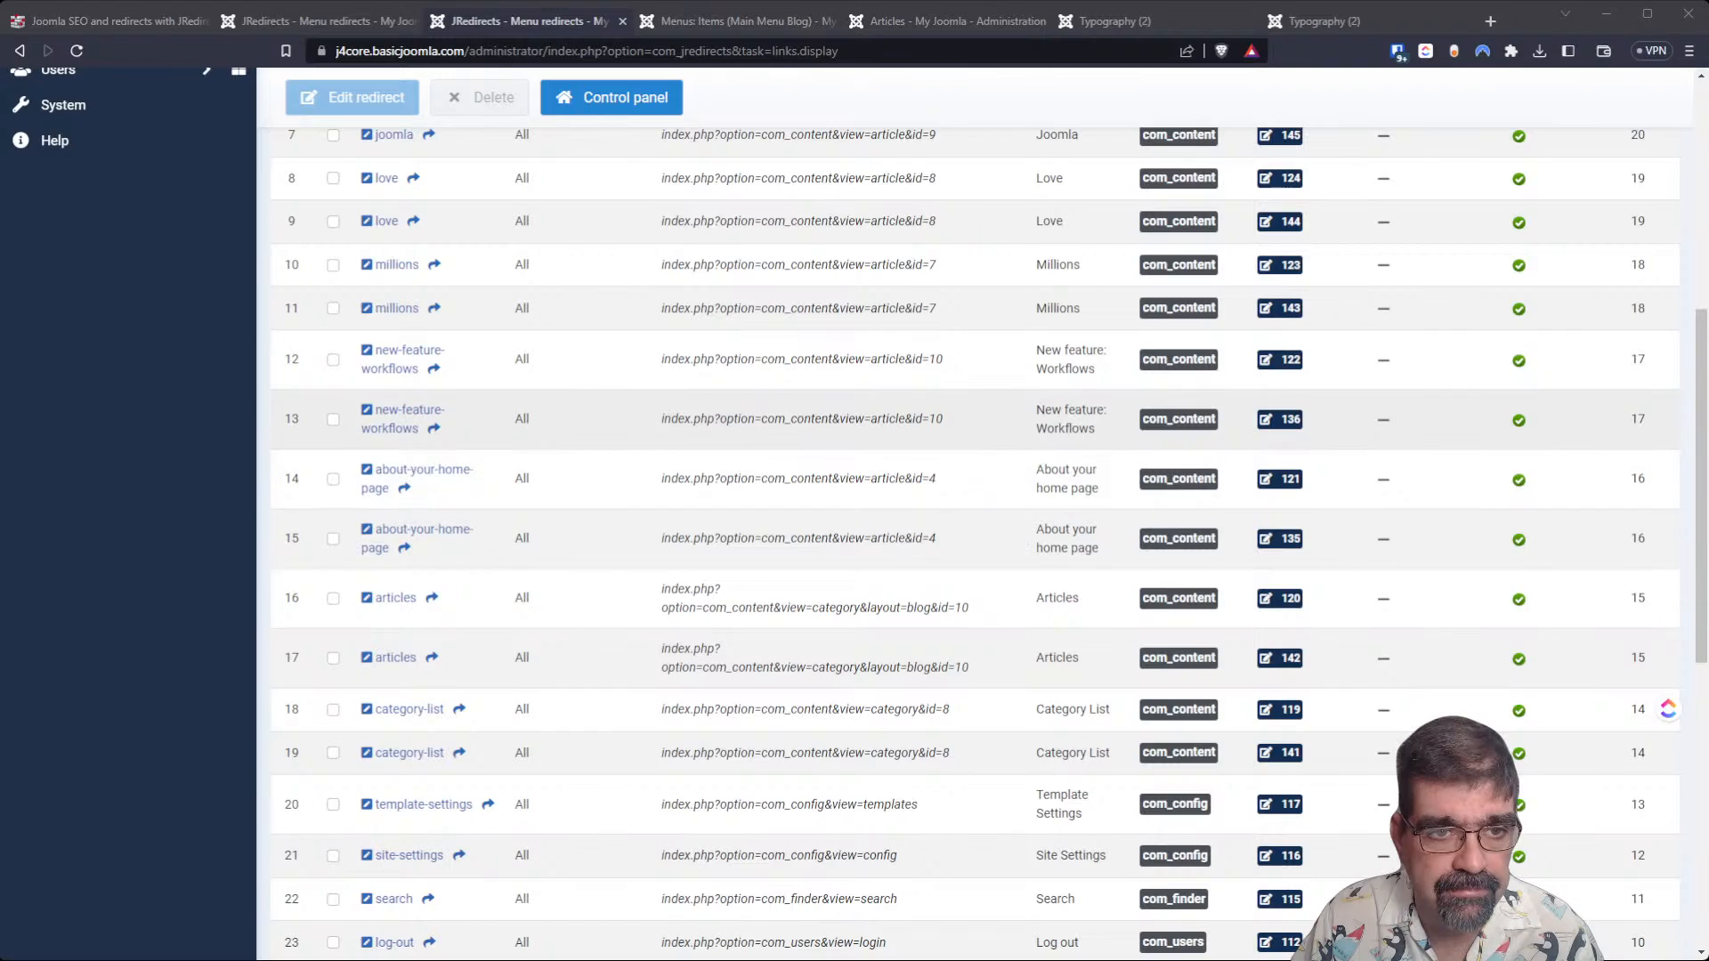
# Close the menu items window opened over the menu redirects and review the refreshed redirects list.
pyautogui.click(312, 22)
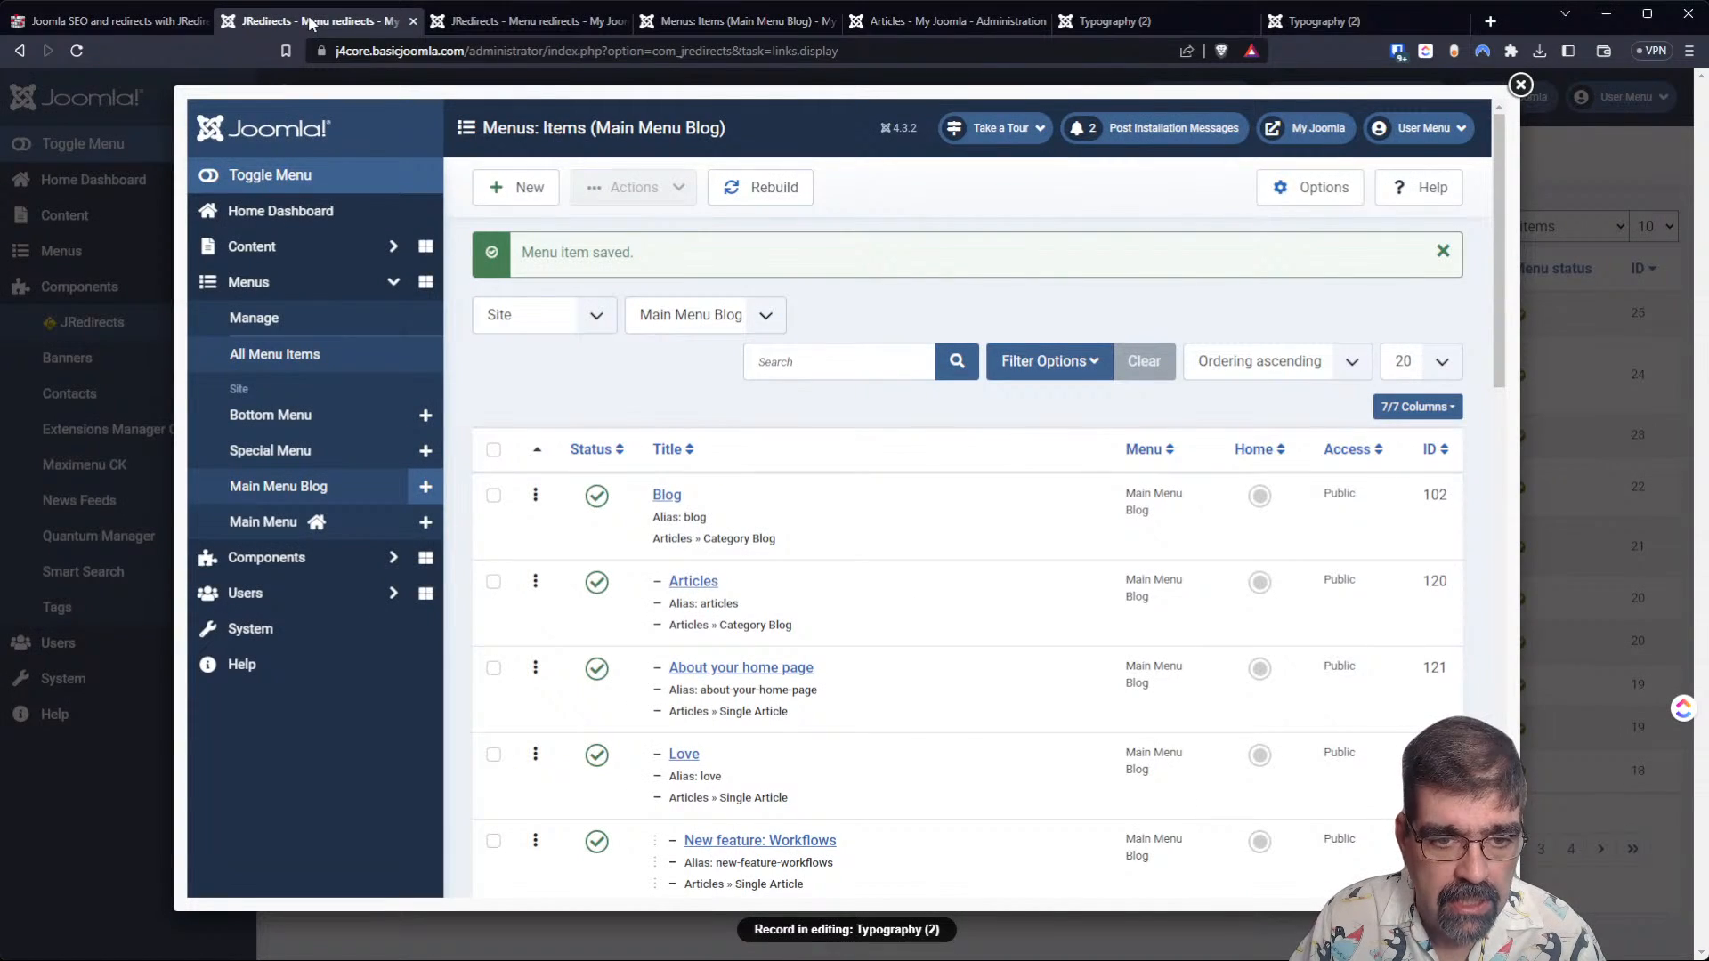
pyautogui.click(1524, 87)
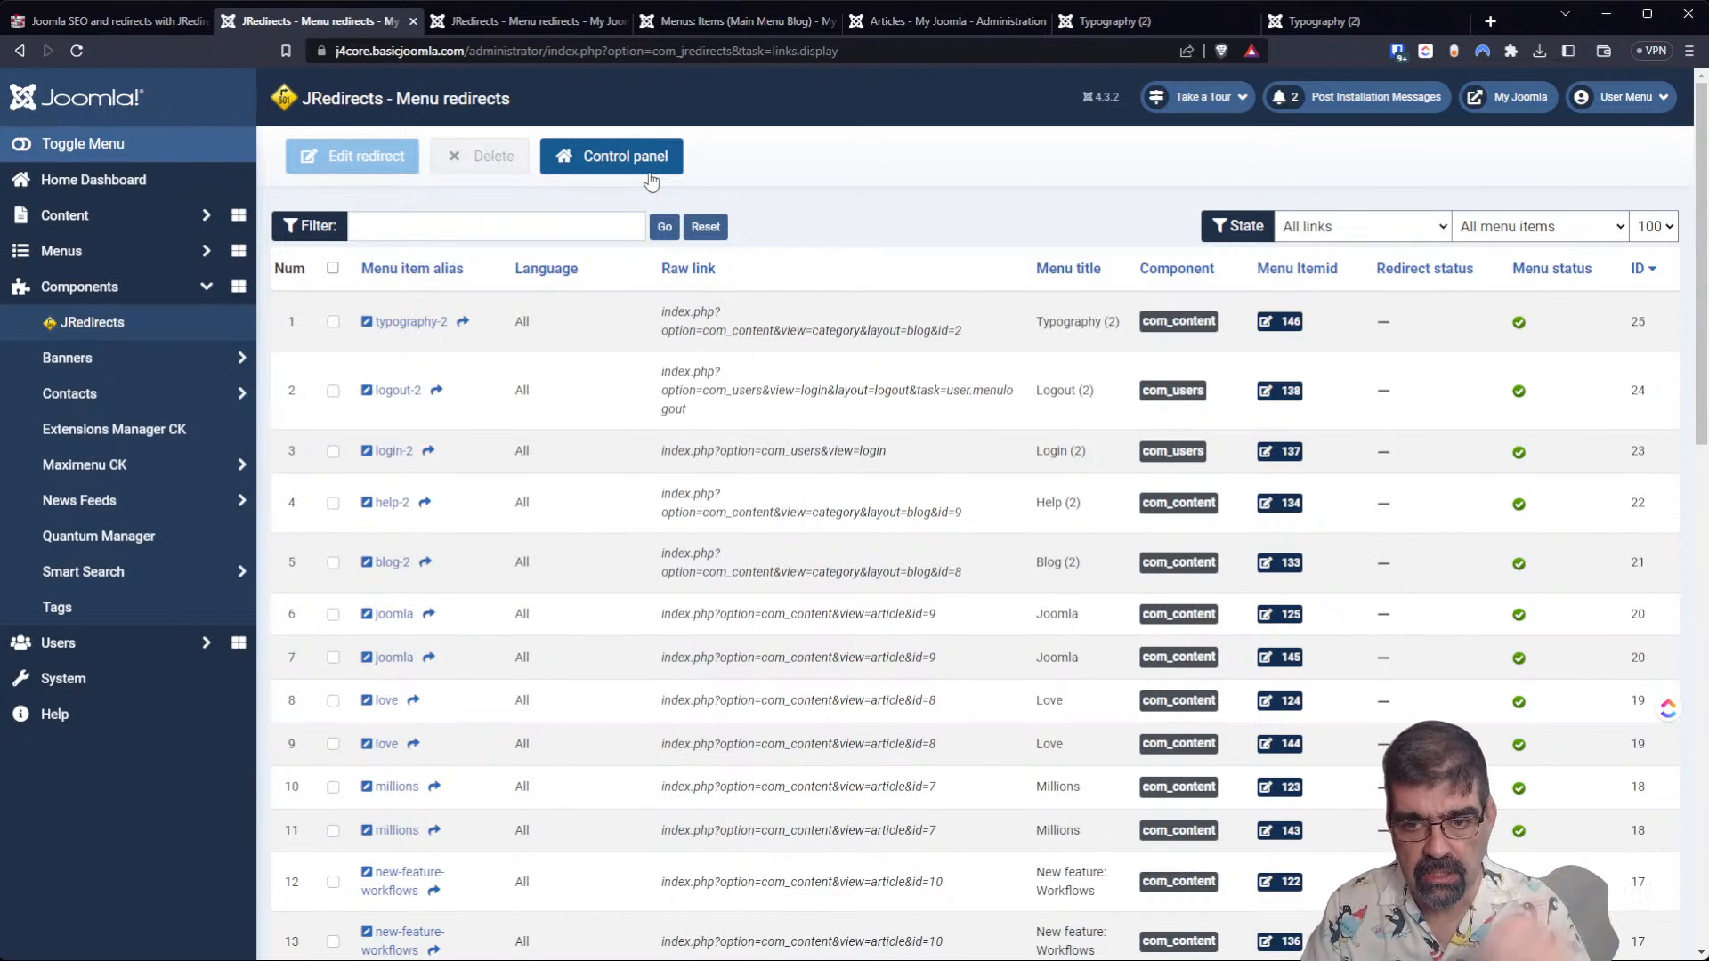
pyautogui.scroll(-1, 612, 441)
pyautogui.scroll(-1, 612, 441)
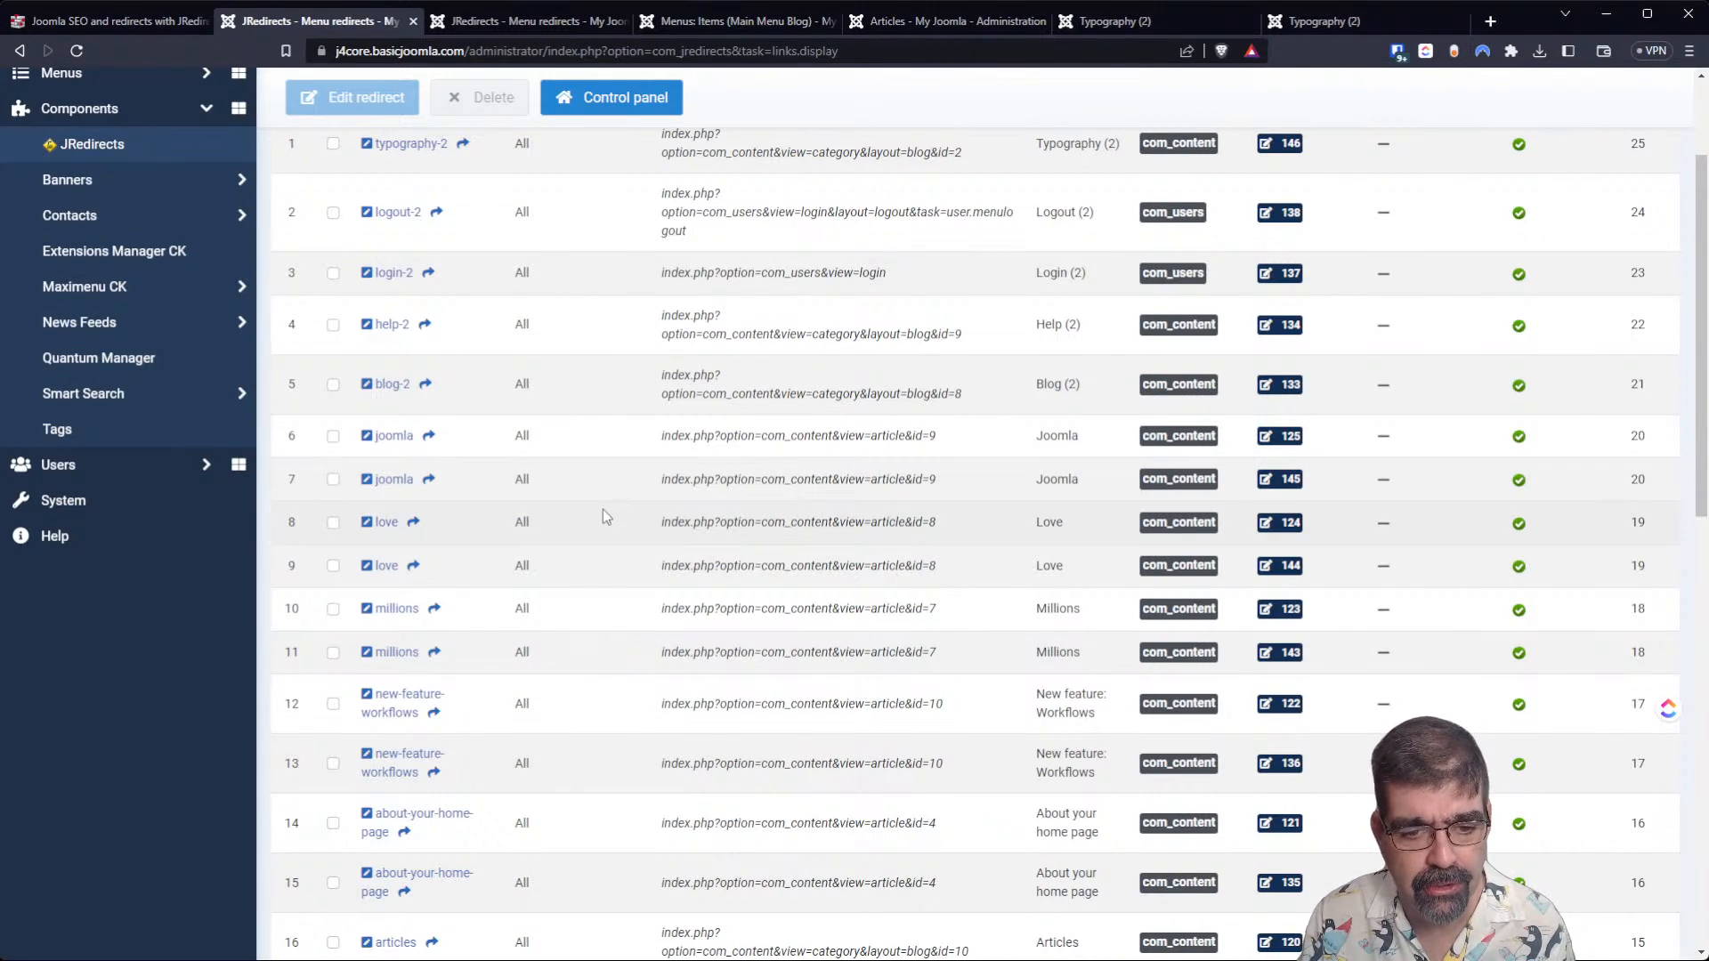
pyautogui.scroll(-2, 601, 509)
pyautogui.scroll(4, 600, 536)
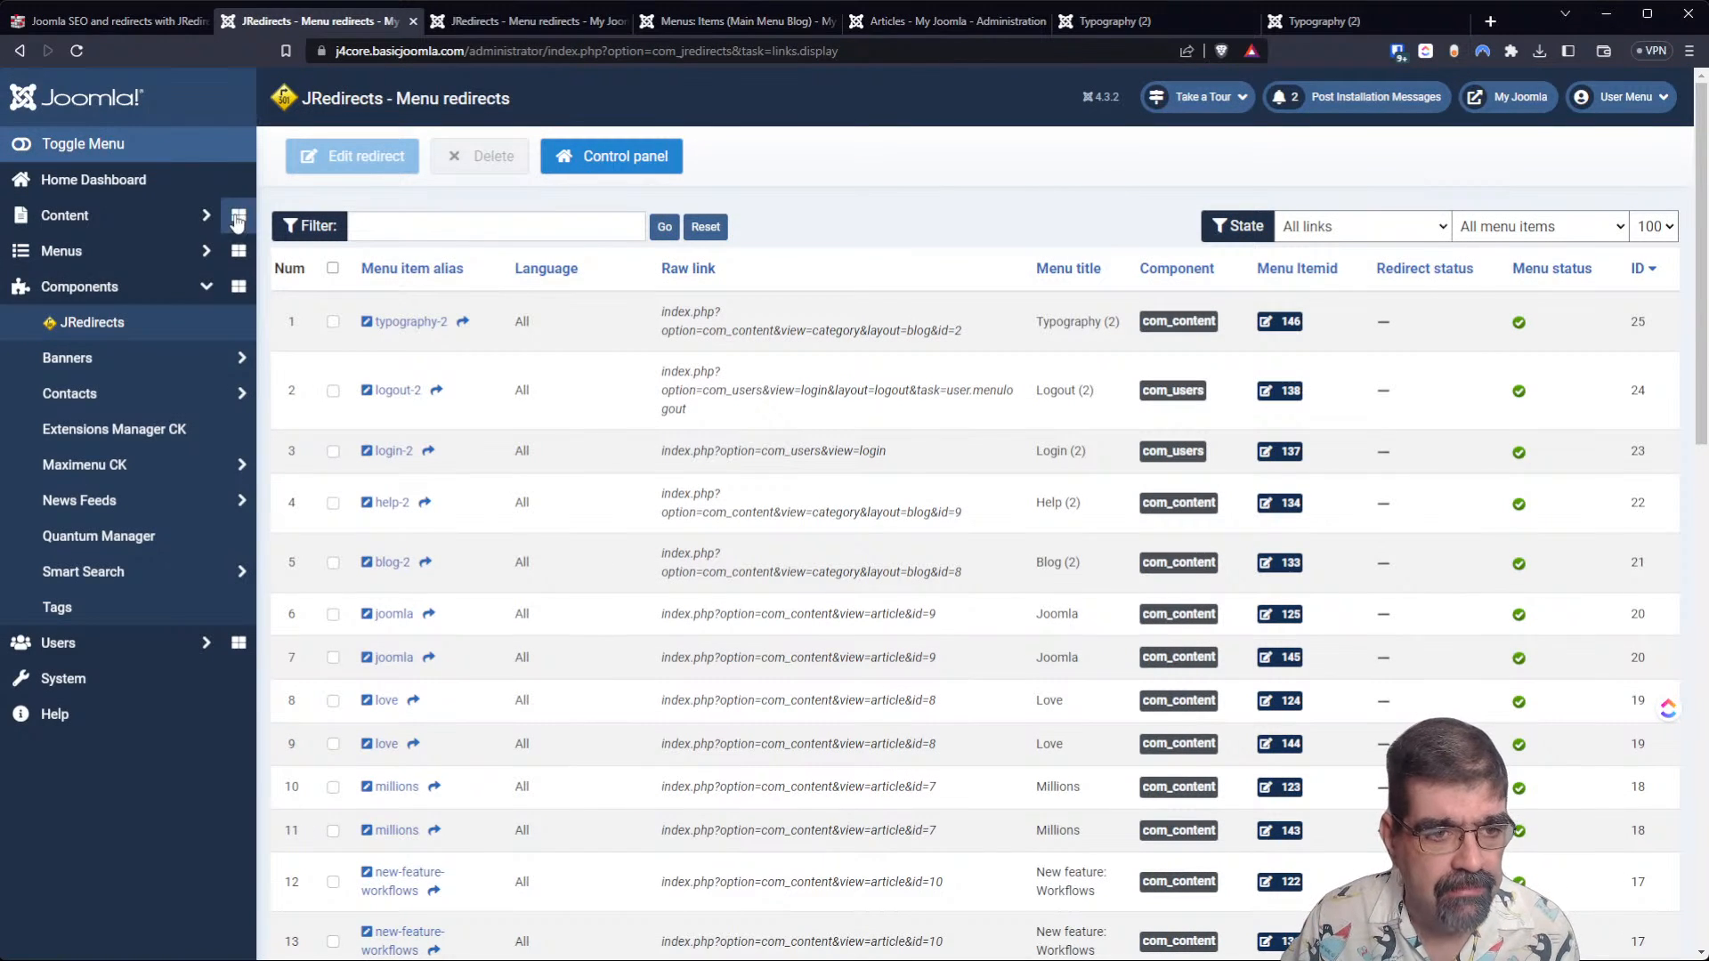
# Open the JRedirects content redirects list and view the blah-blah-blah redirect's details, cancelling without changes.
pyautogui.click(121, 326)
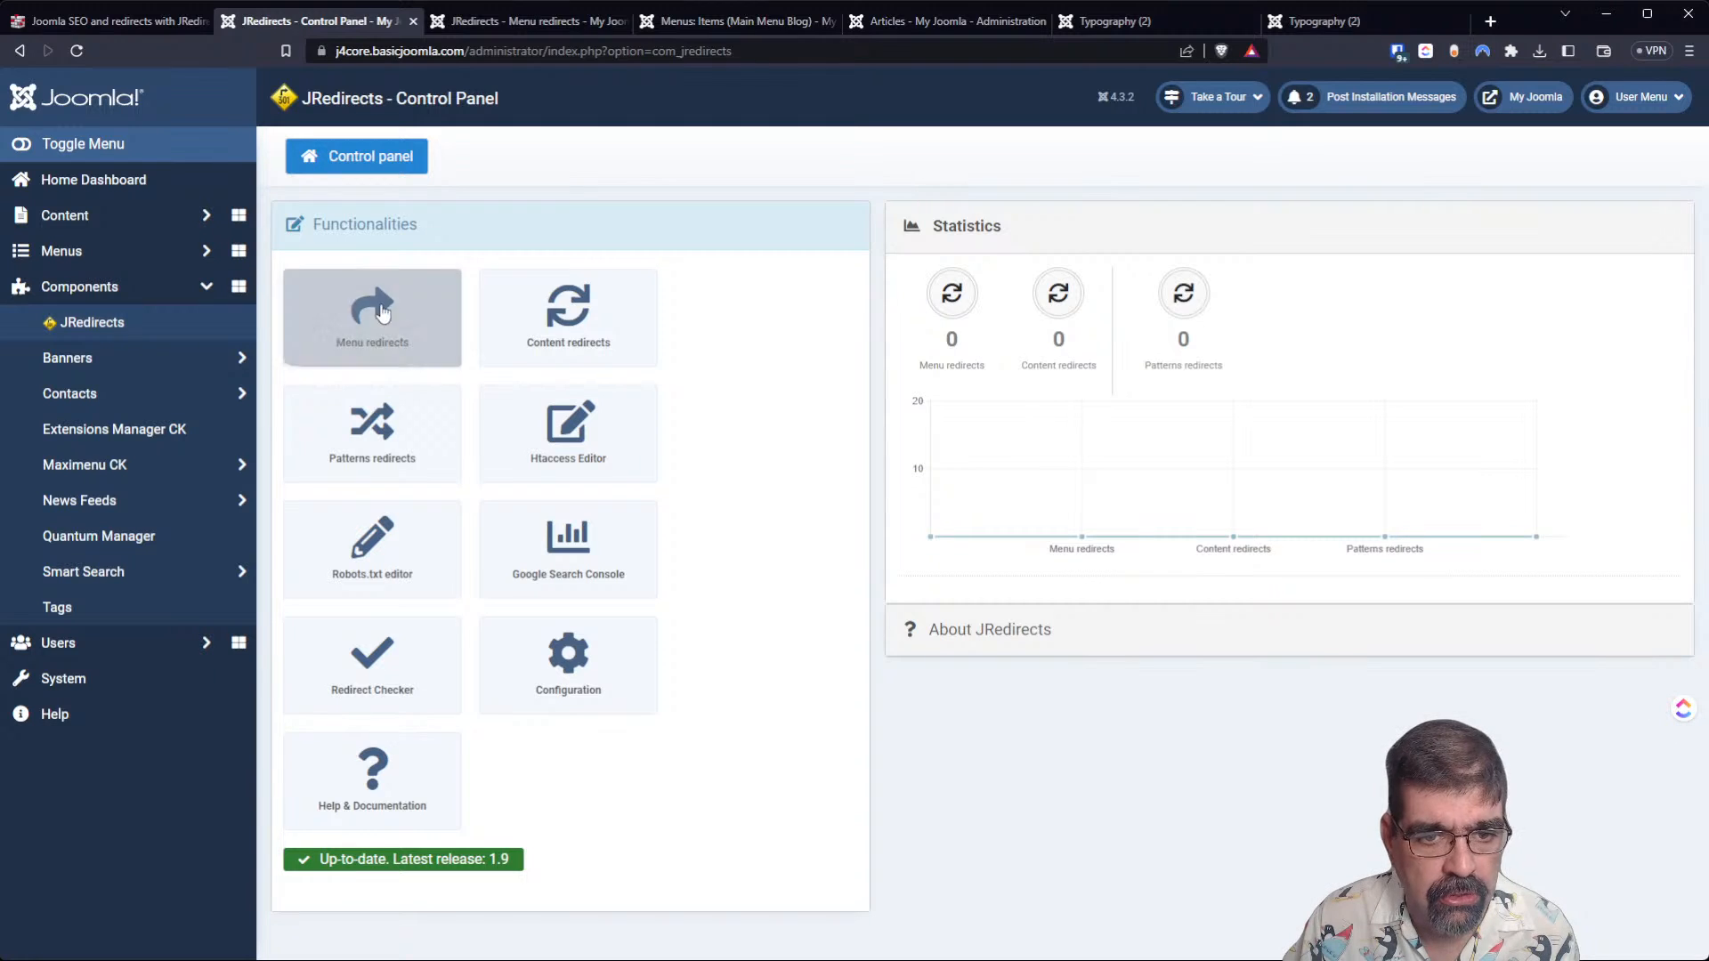
pyautogui.click(586, 322)
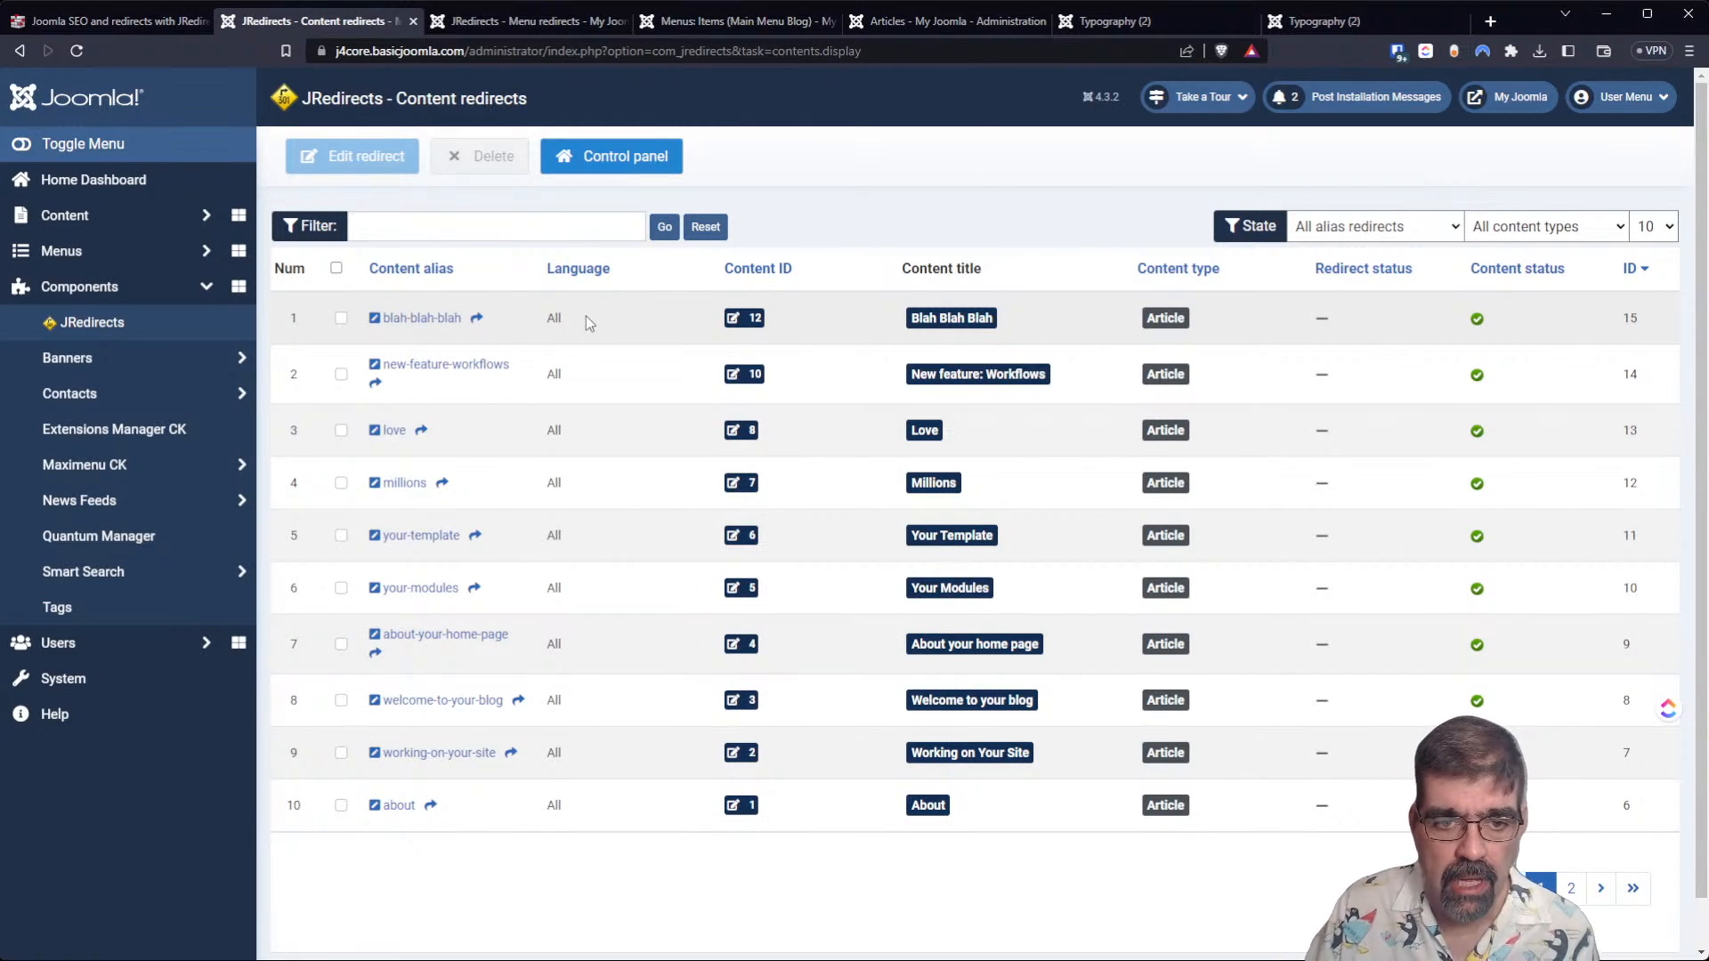
pyautogui.click(437, 325)
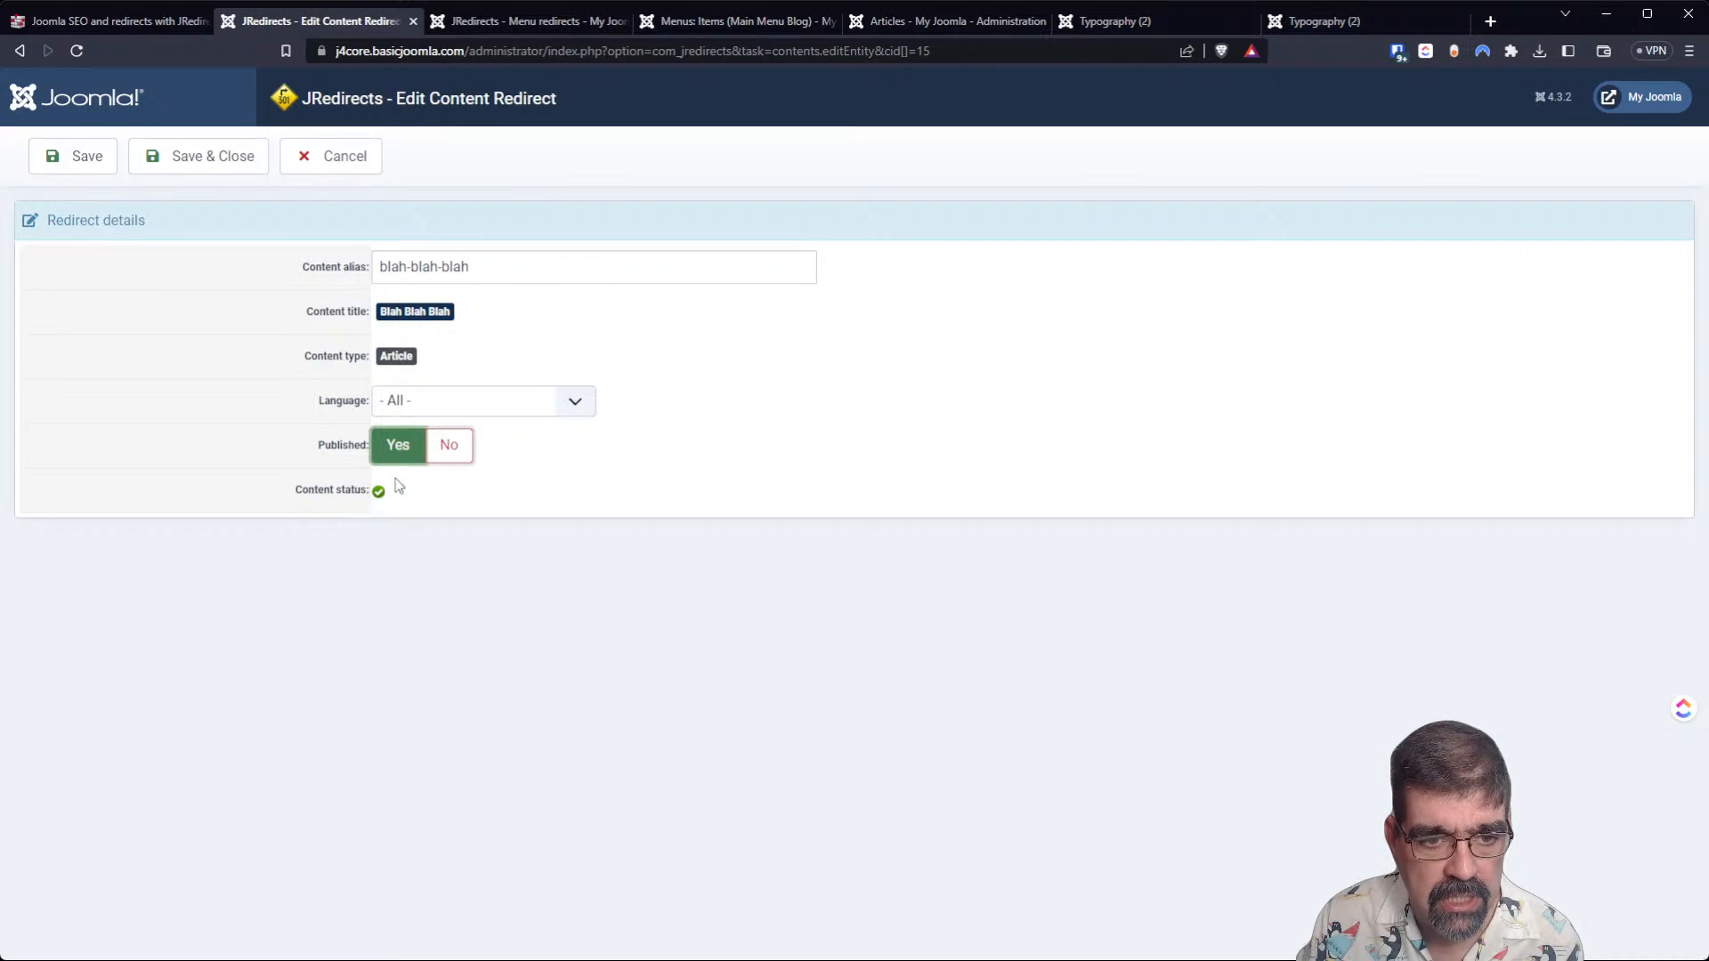
pyautogui.click(334, 165)
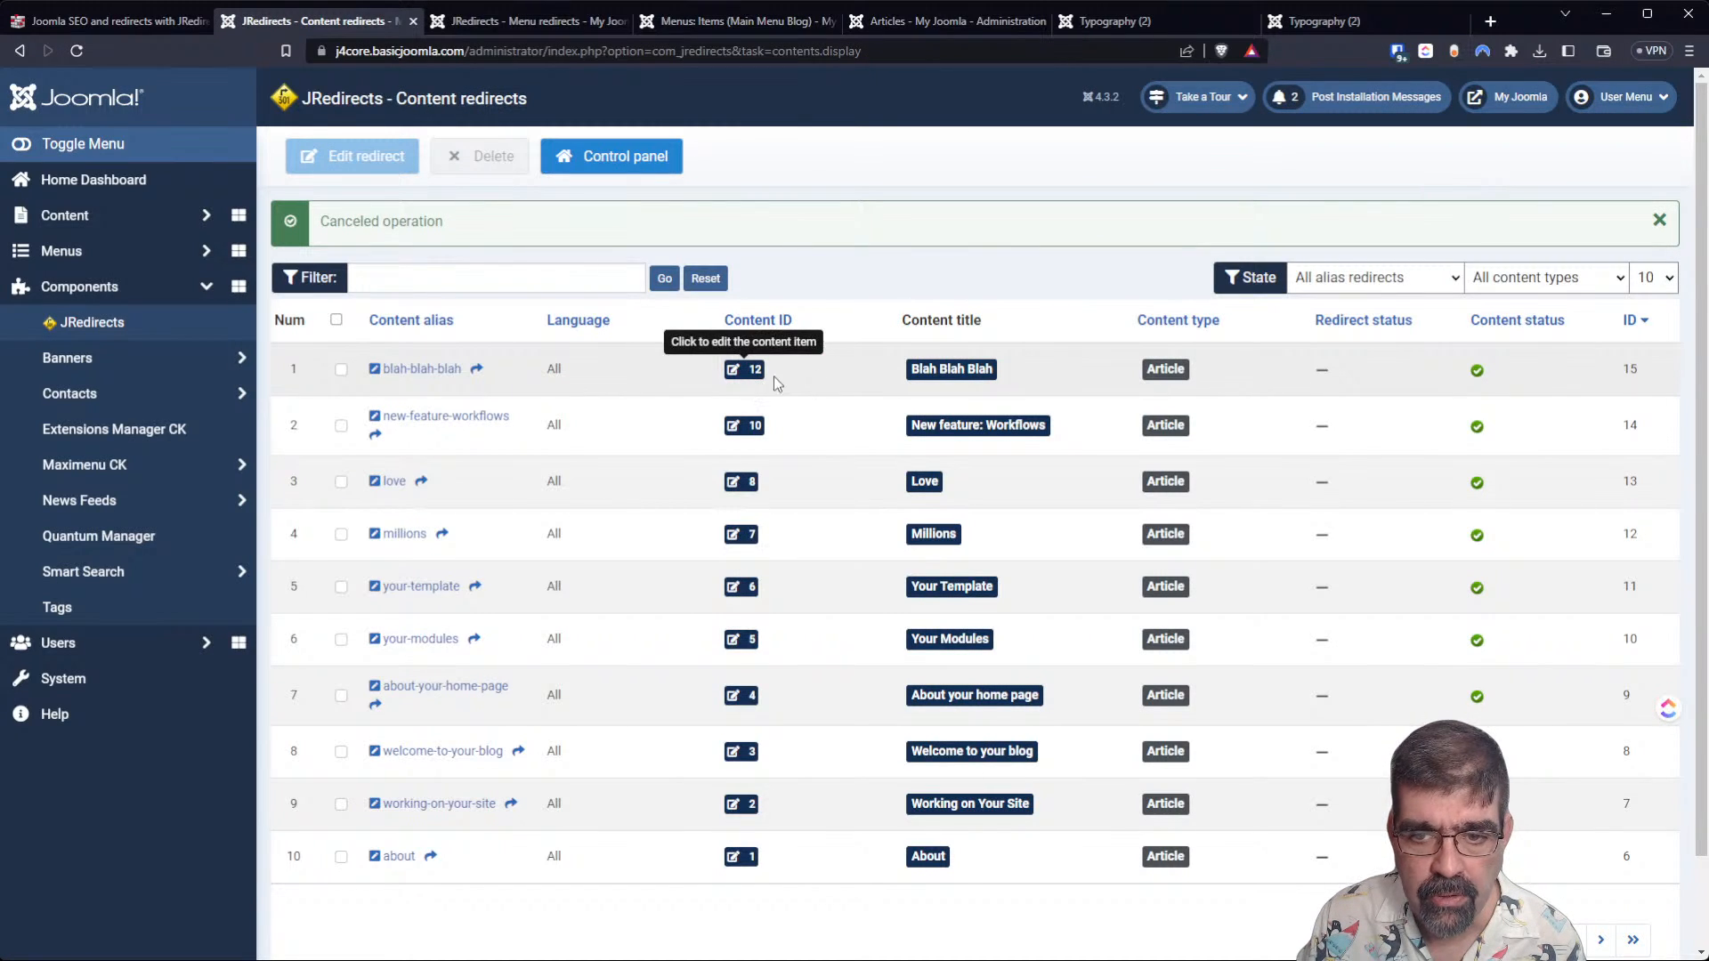
# View the blah-blah-blah redirect's details again and its linked Blah Blah Blah article, closing both without changes.
pyautogui.click(340, 370)
pyautogui.click(342, 169)
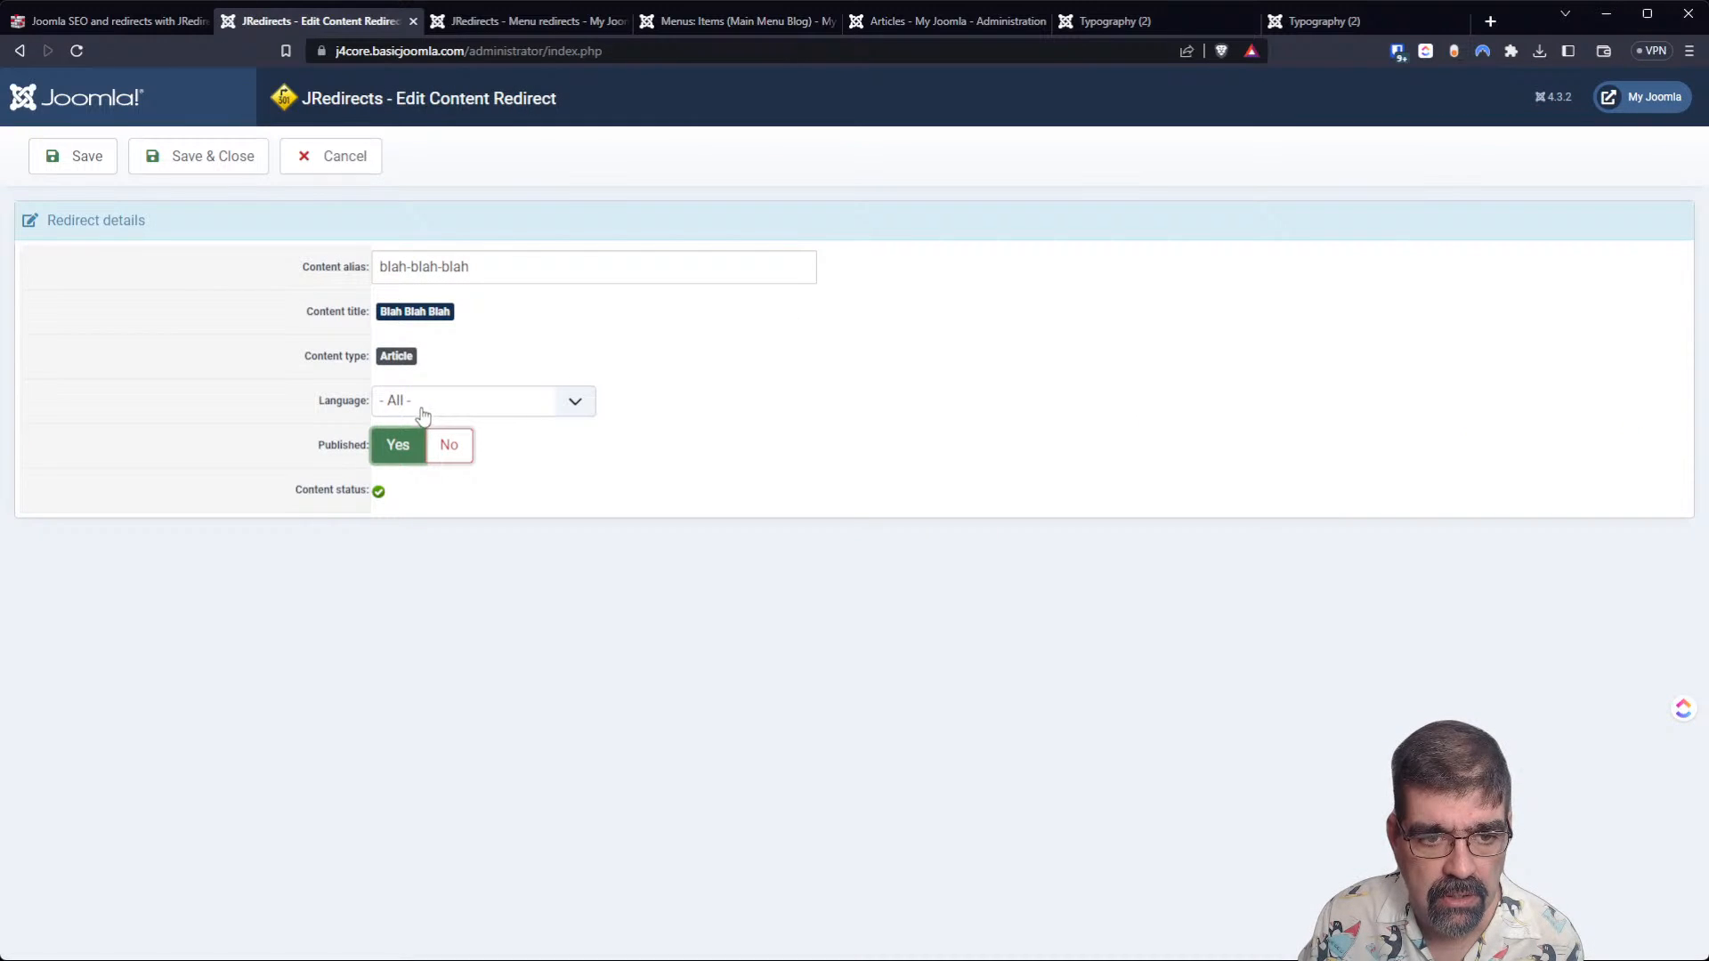
pyautogui.click(342, 158)
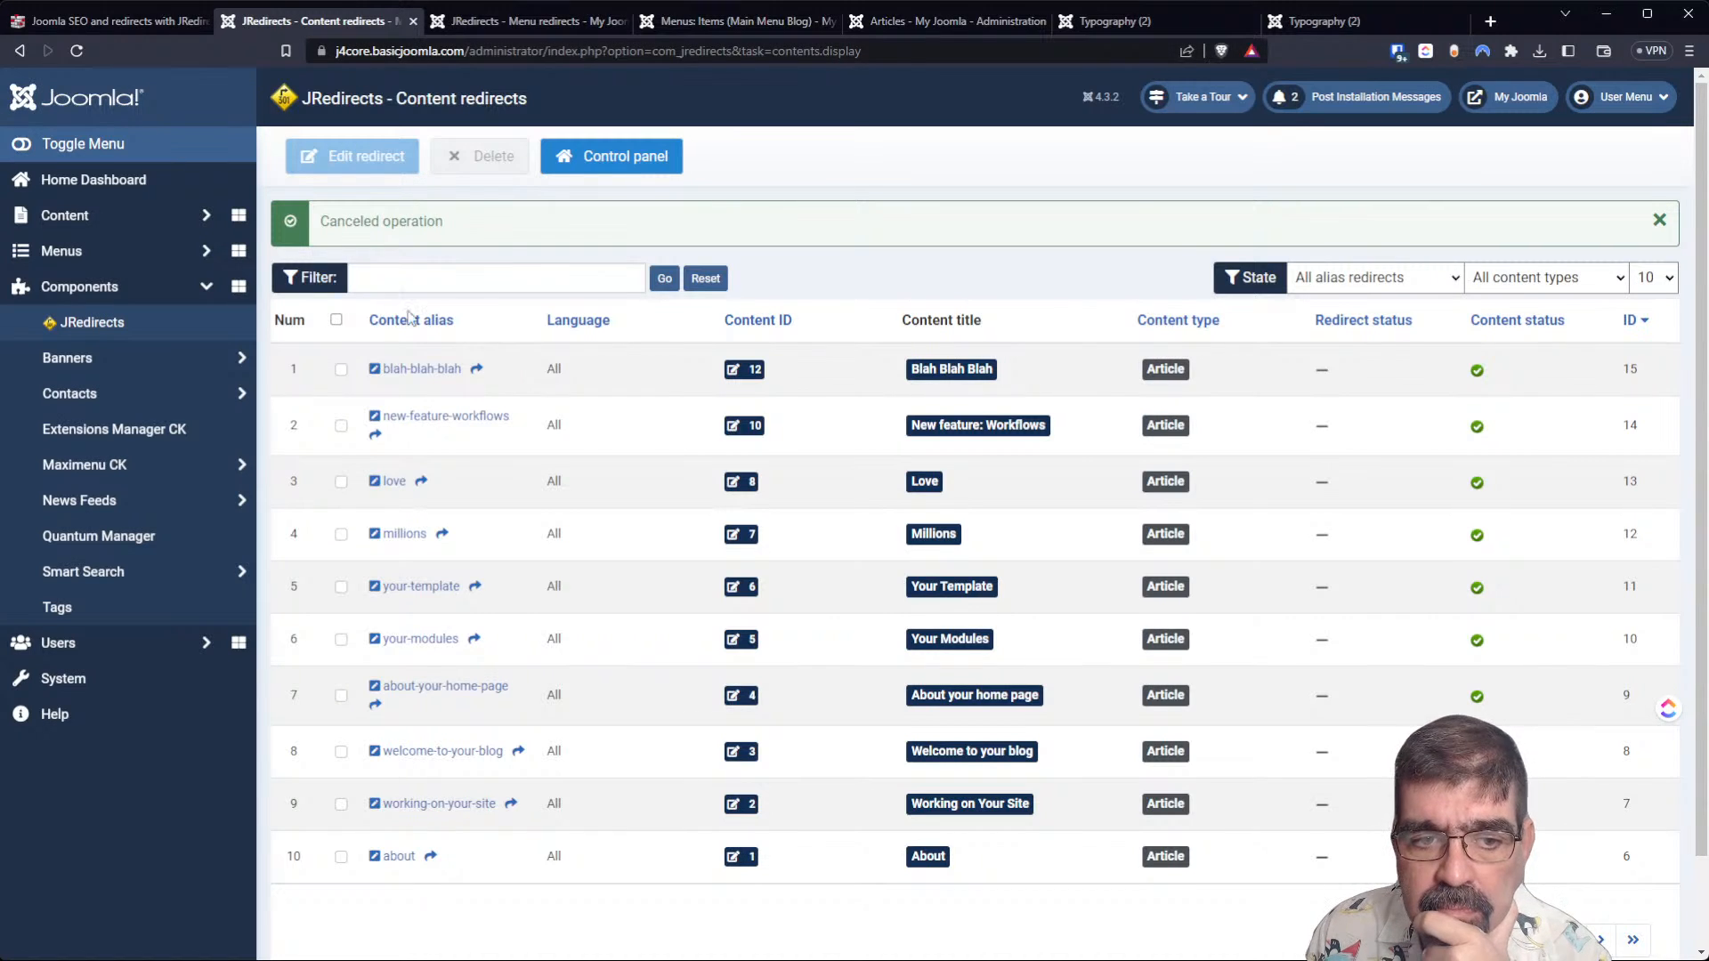
pyautogui.click(739, 370)
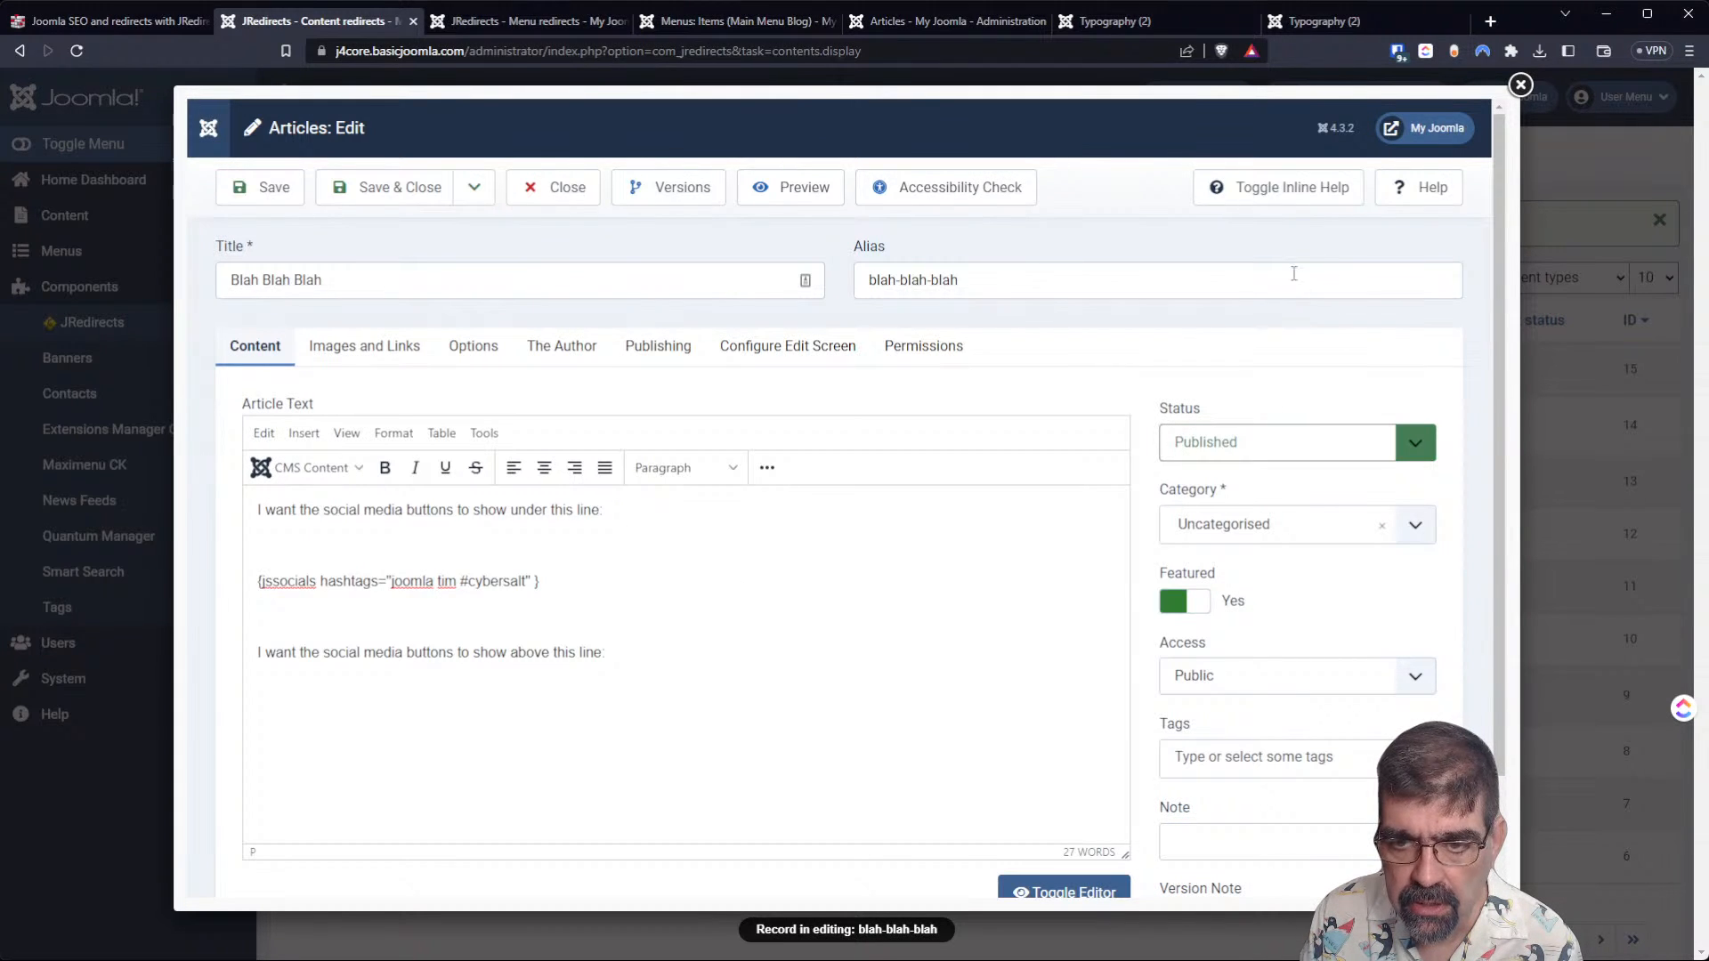
pyautogui.click(1520, 84)
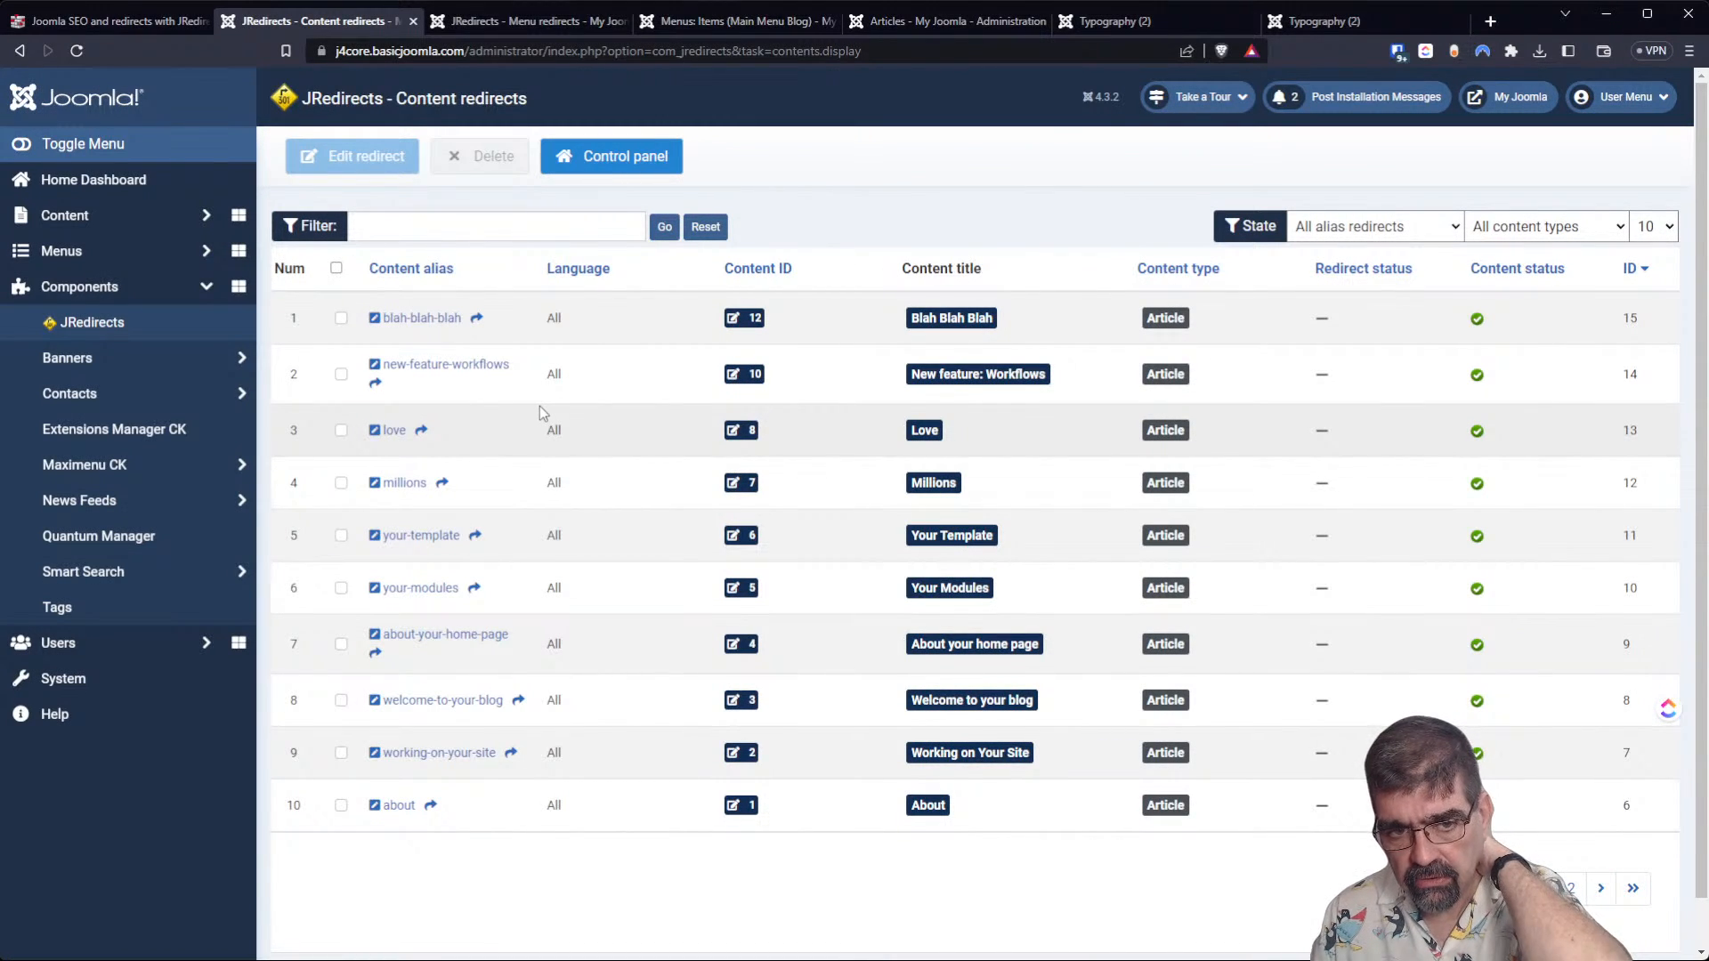
# Reopen the blah-blah-blah content redirect, cancel without changes, and look over the first page of the list.
pyautogui.click(438, 324)
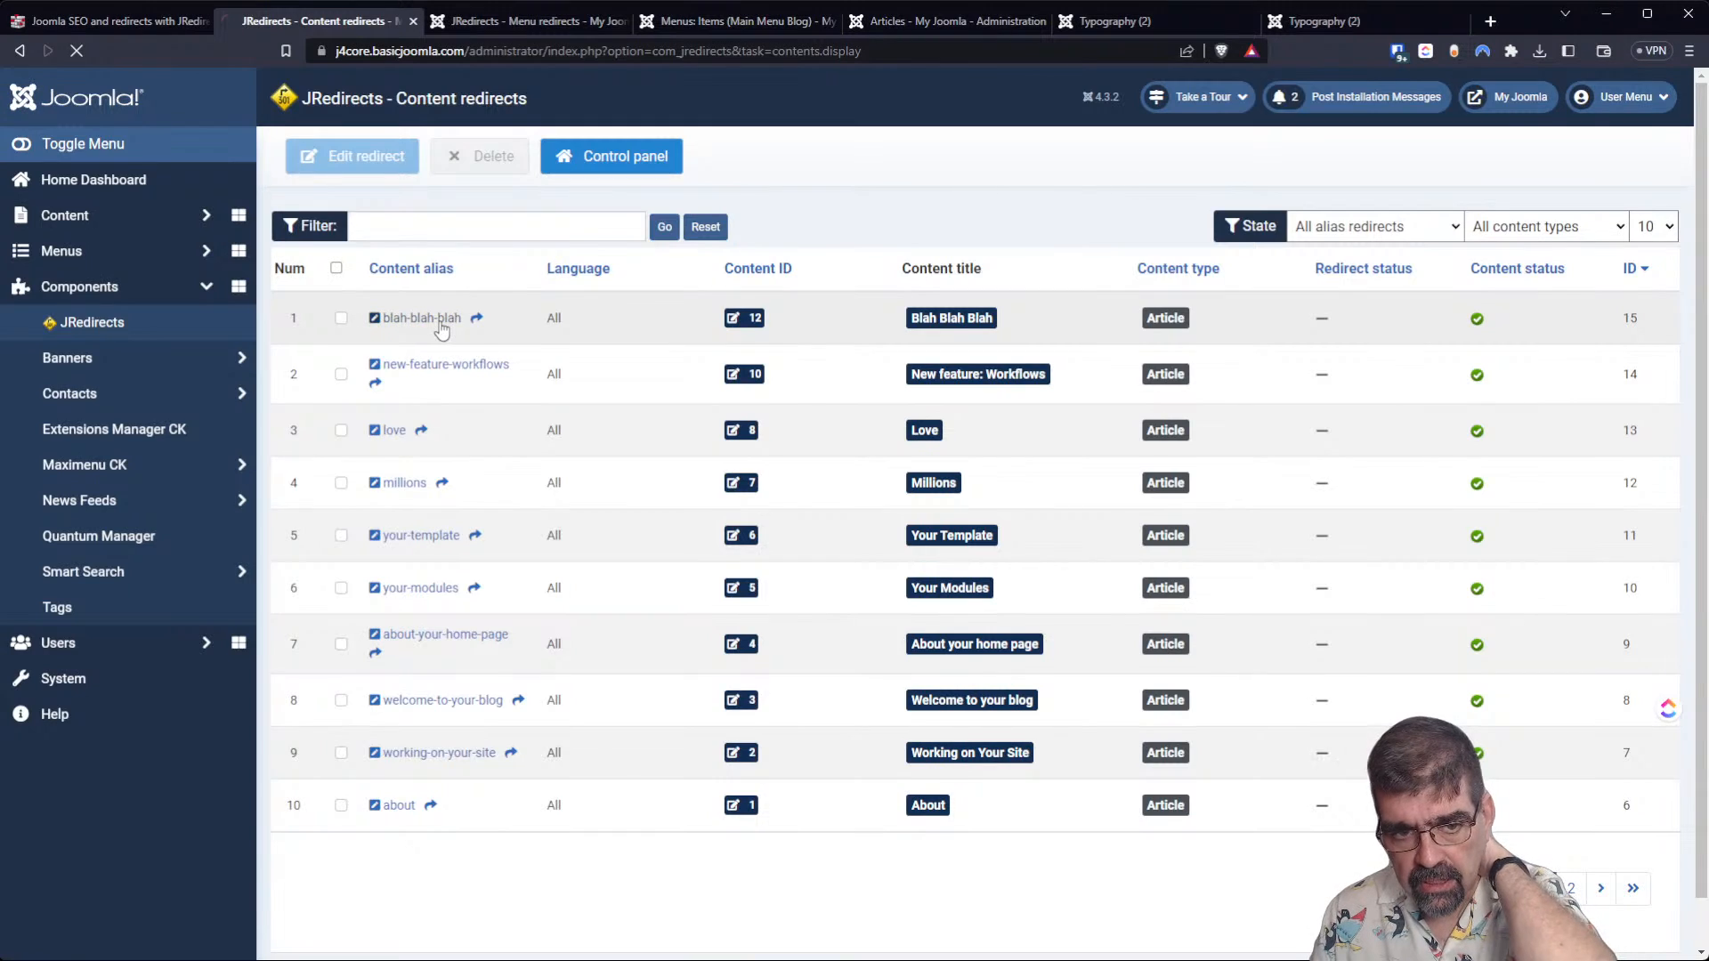
pyautogui.click(332, 157)
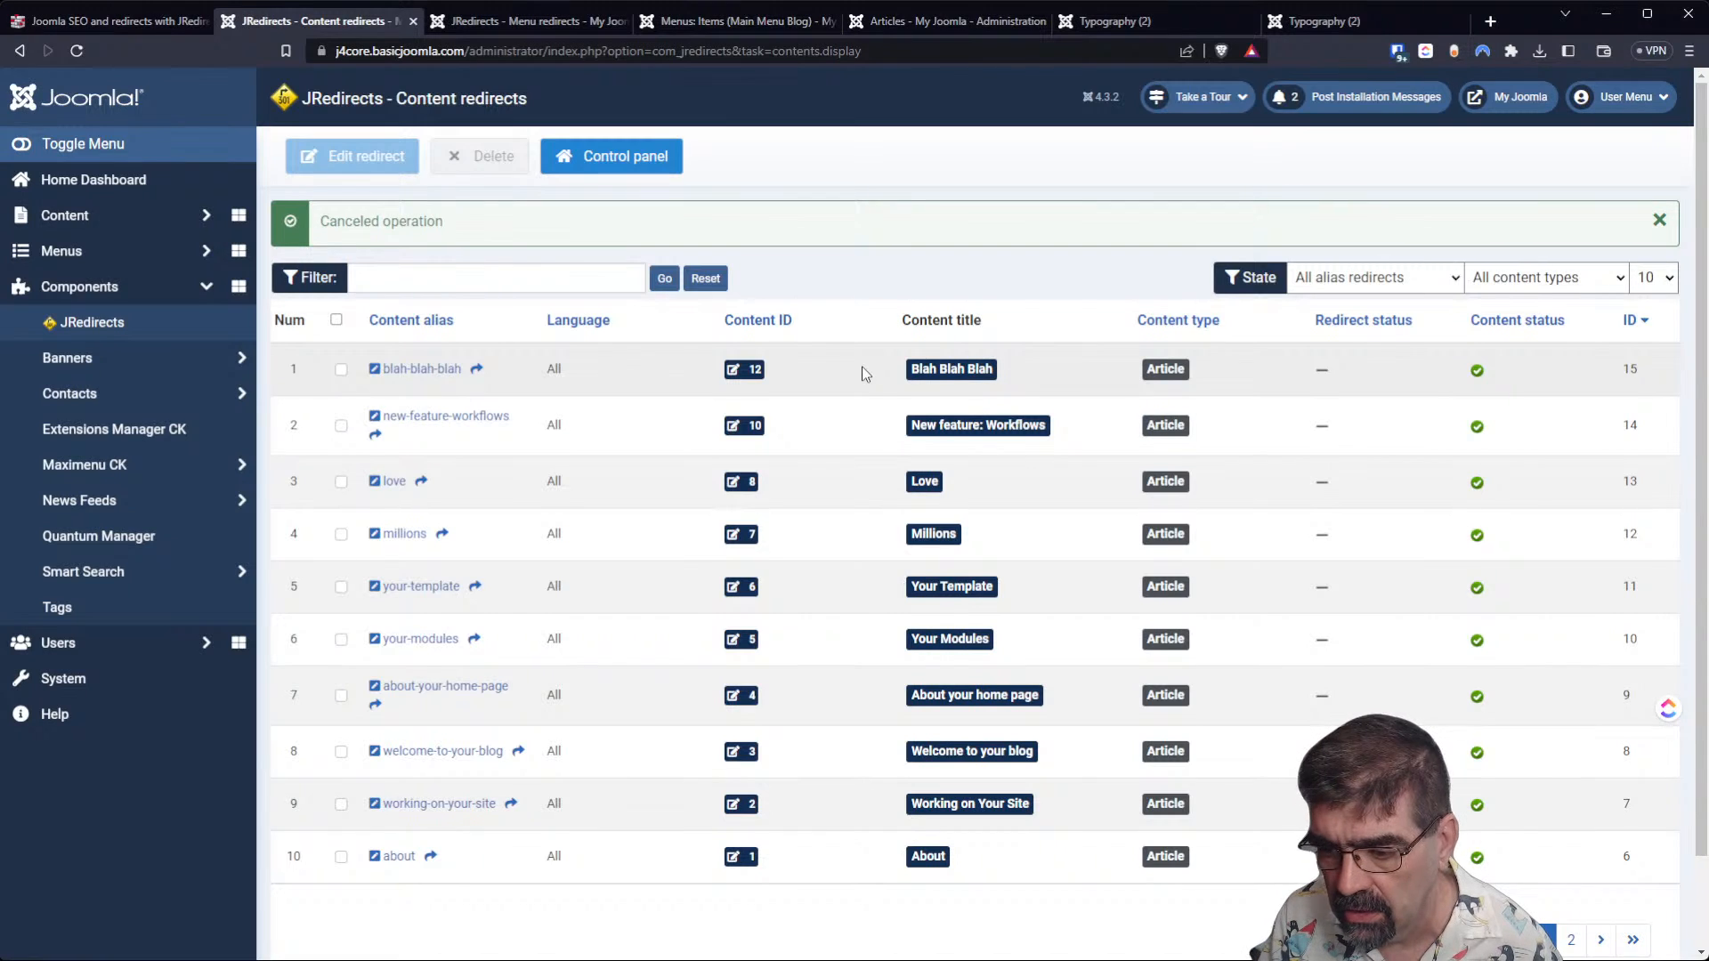
pyautogui.scroll(-1, 862, 365)
pyautogui.scroll(1, 858, 366)
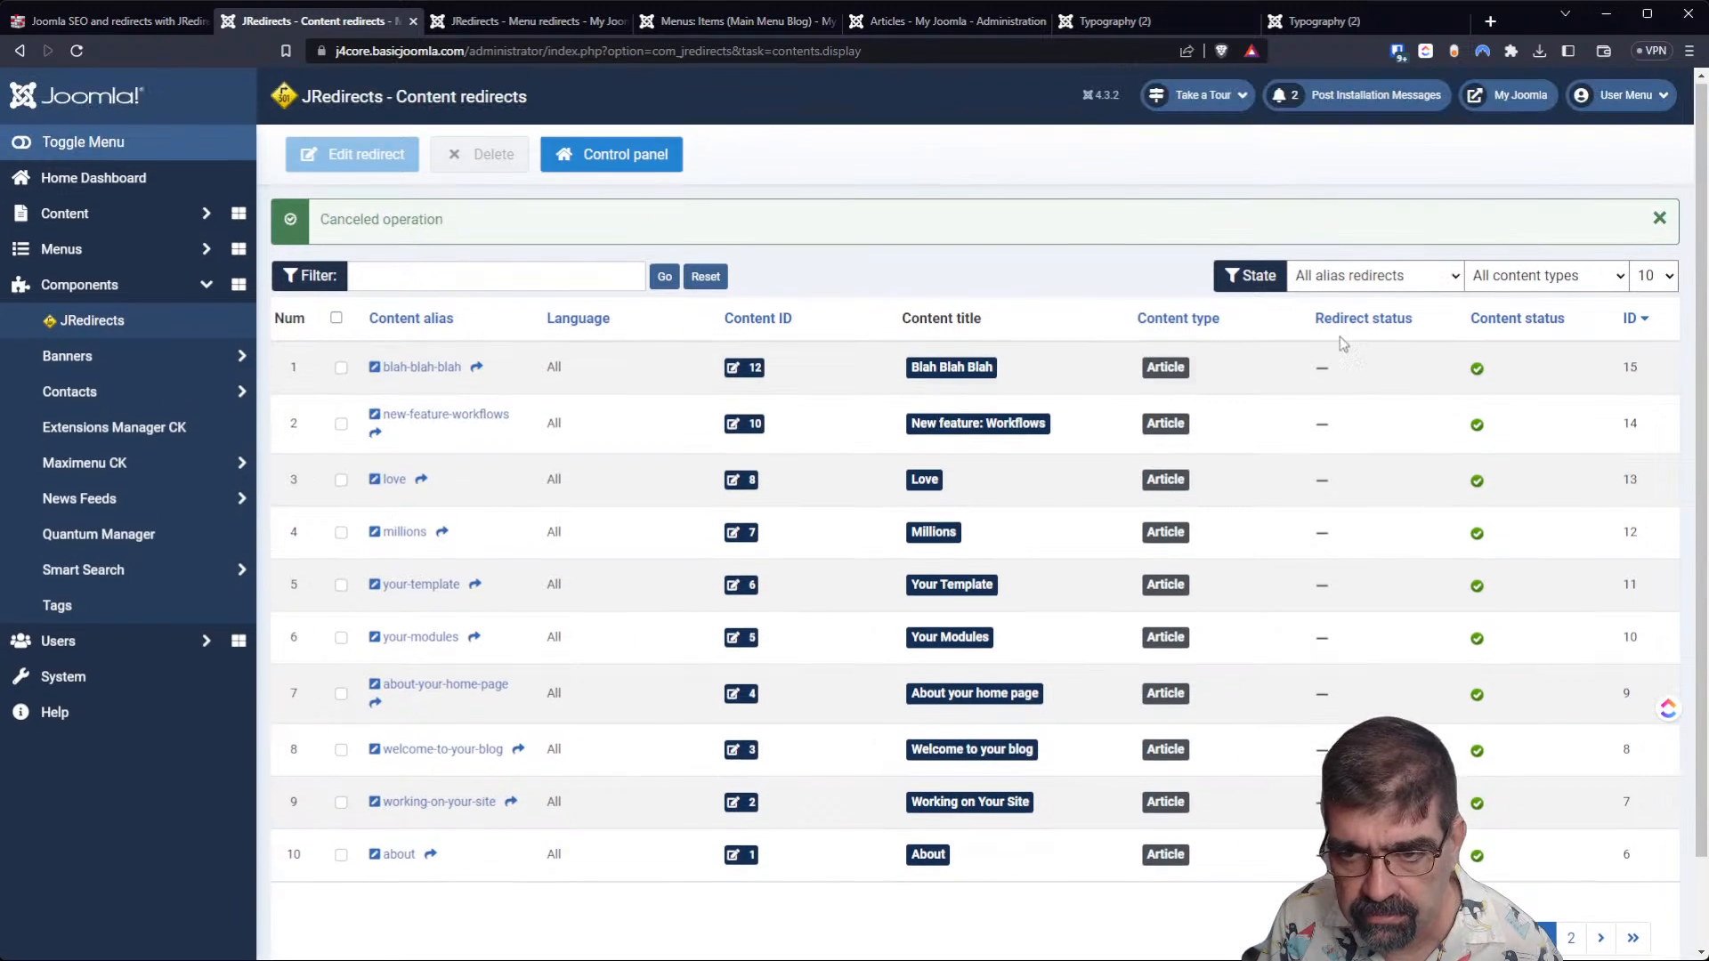
# Show 100 entries per page in the content redirects list and review its article and category entries.
pyautogui.click(1663, 437)
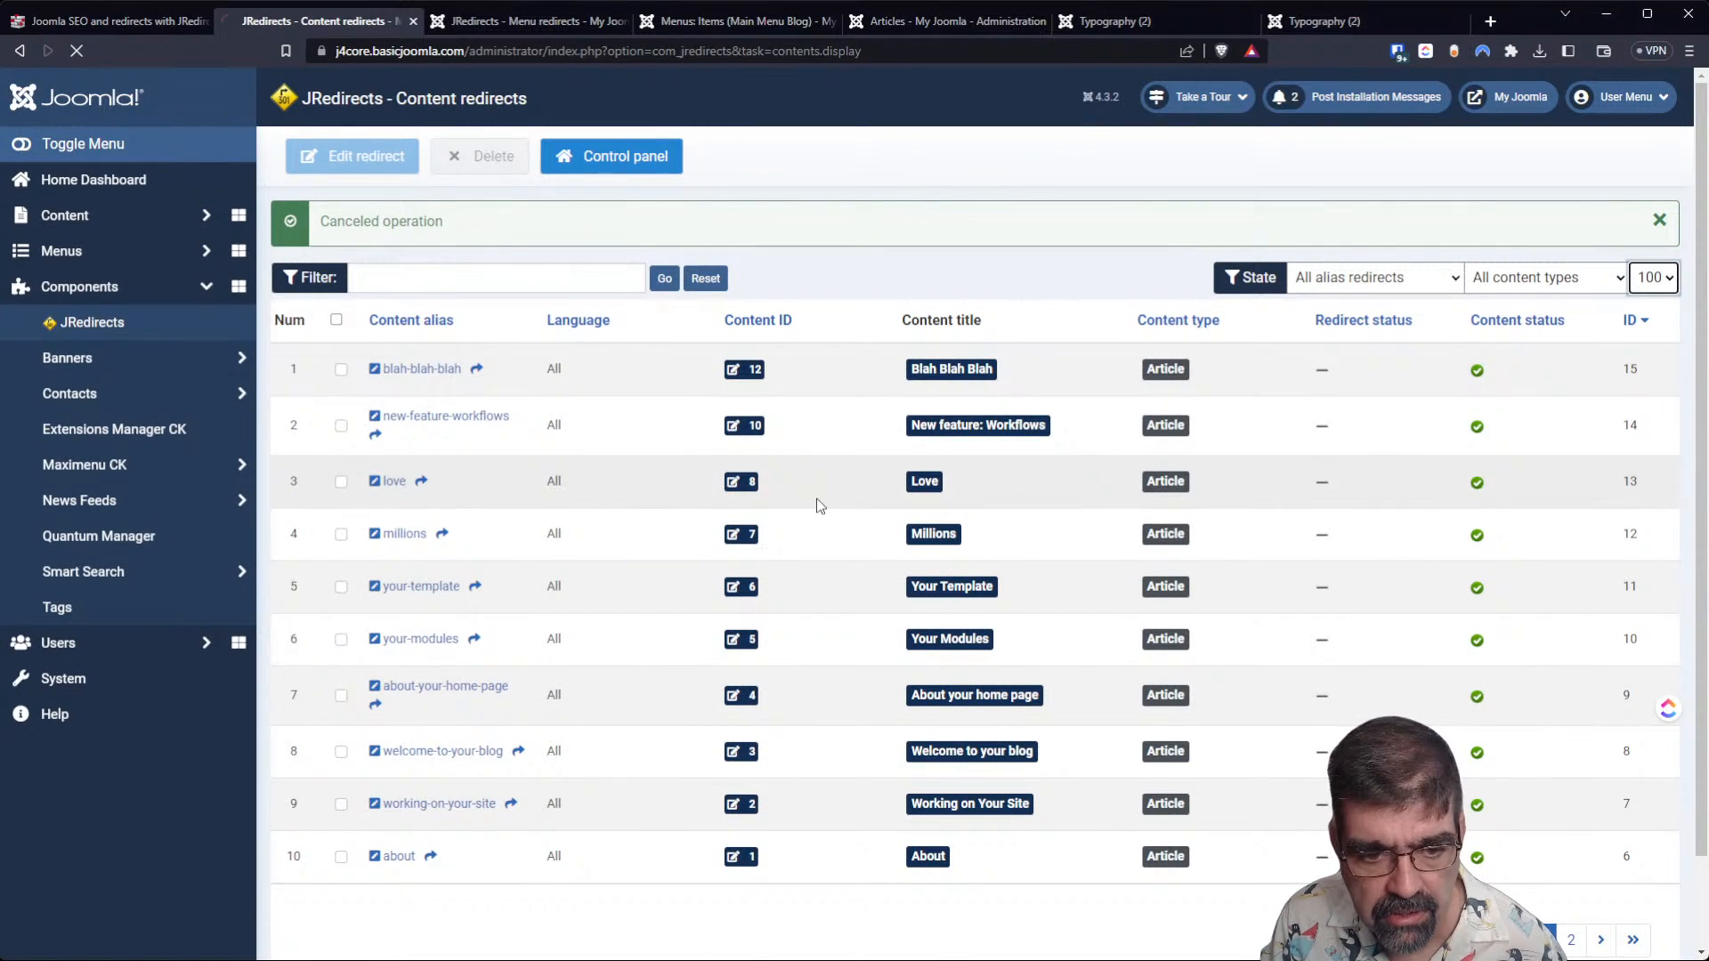
pyautogui.scroll(-3, 817, 527)
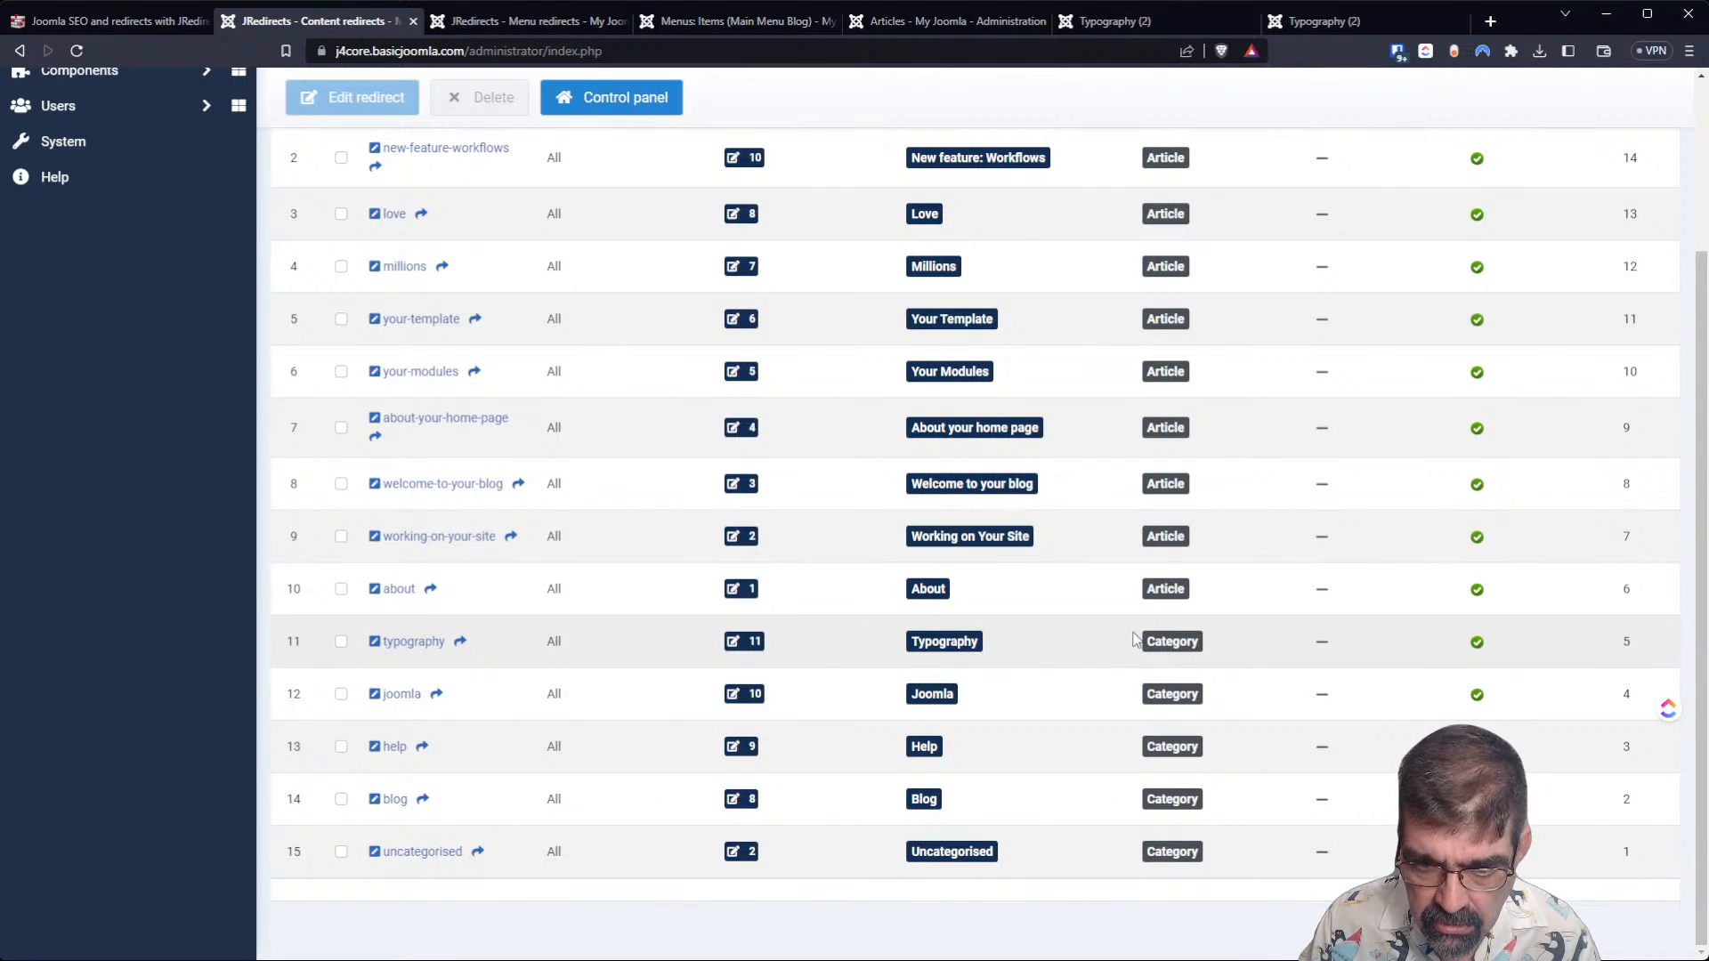
pyautogui.scroll(3, 1213, 496)
pyautogui.scroll(-3, 1220, 469)
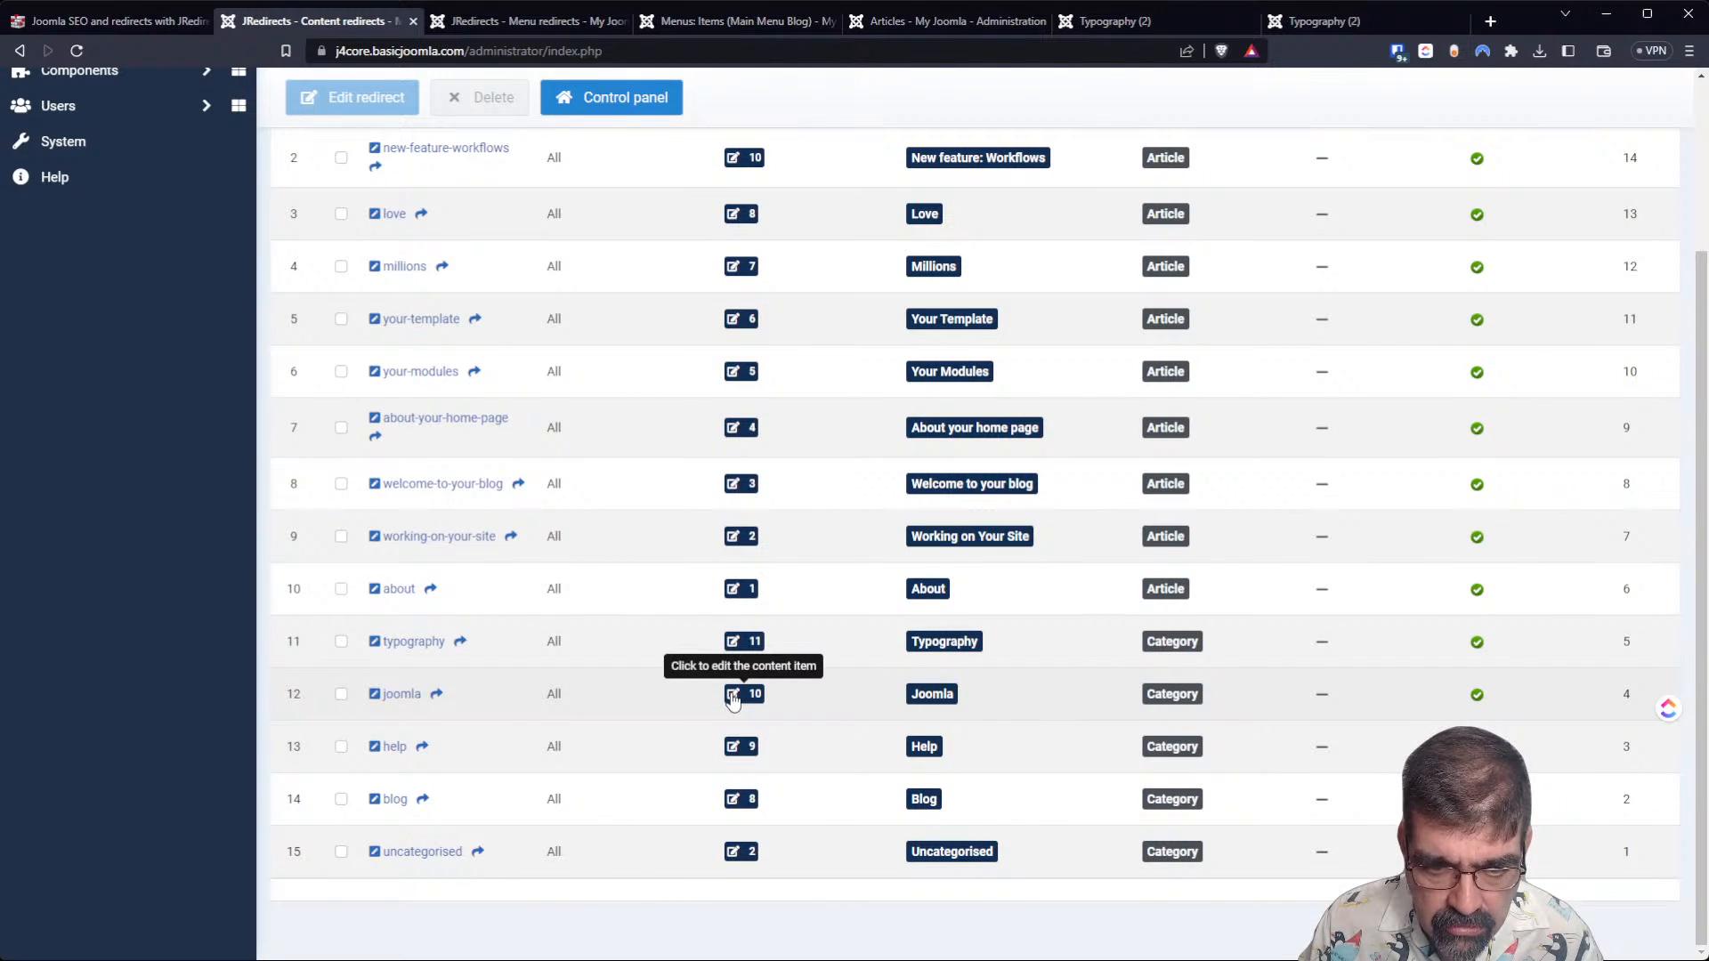
pyautogui.scroll(3, 732, 701)
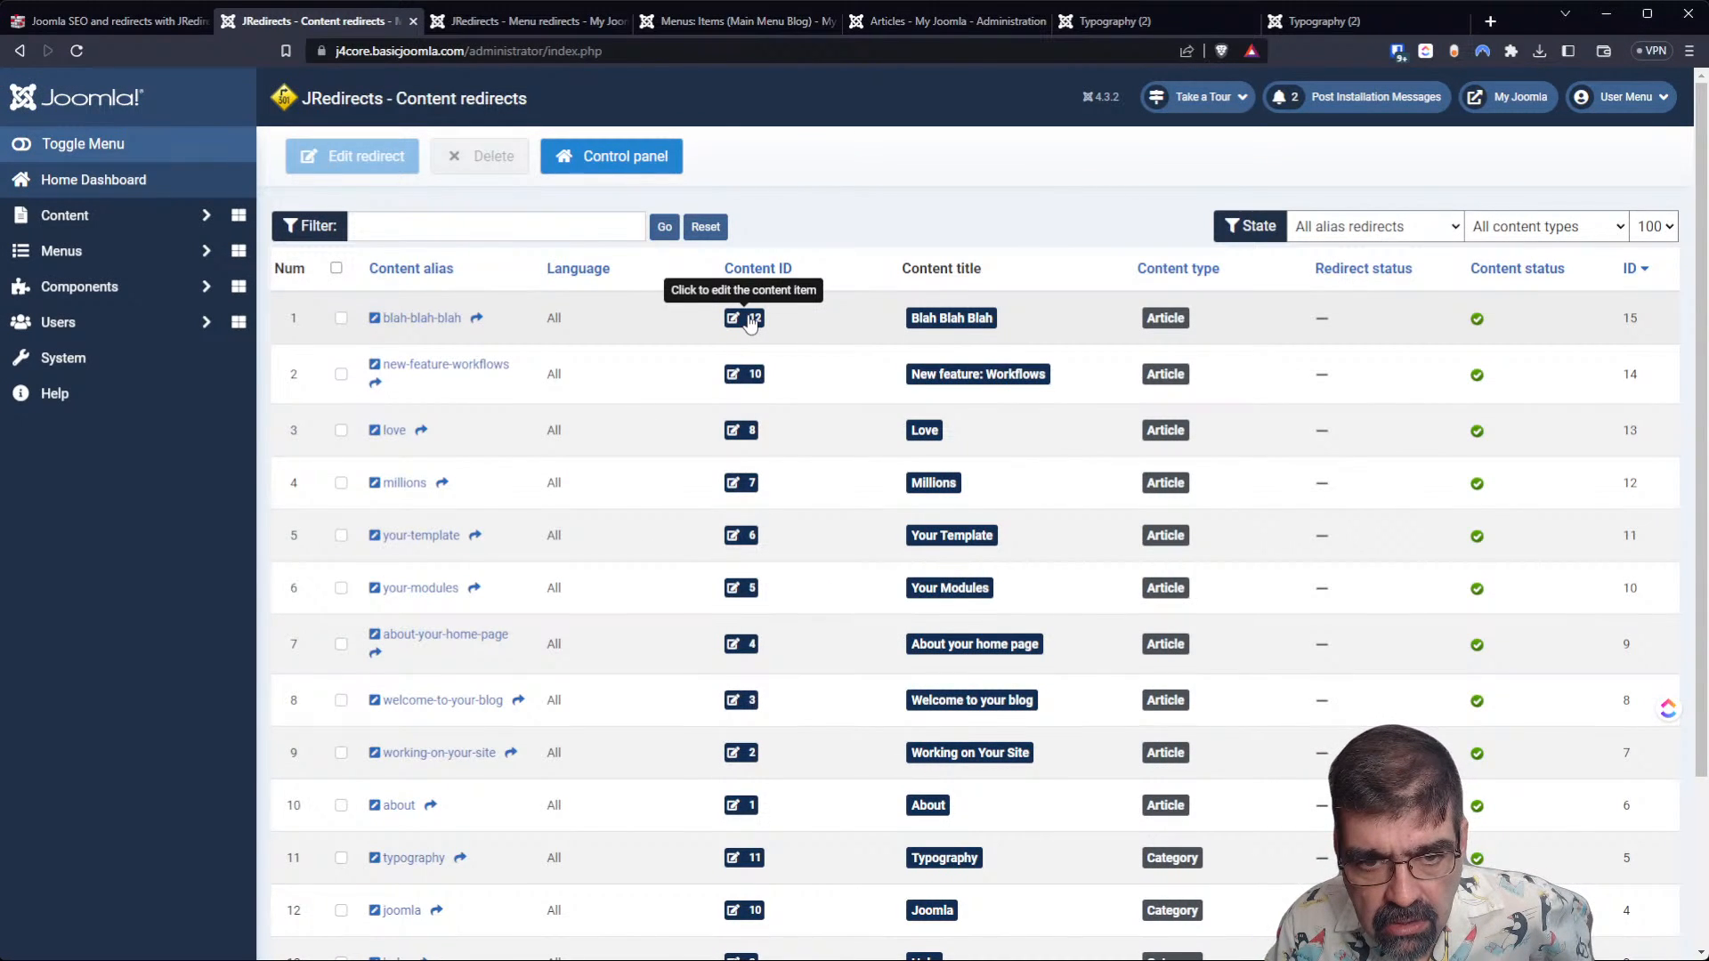
# View the Blah Blah Blah article through its content ID, close it, and look through the full redirects list.
pyautogui.click(751, 320)
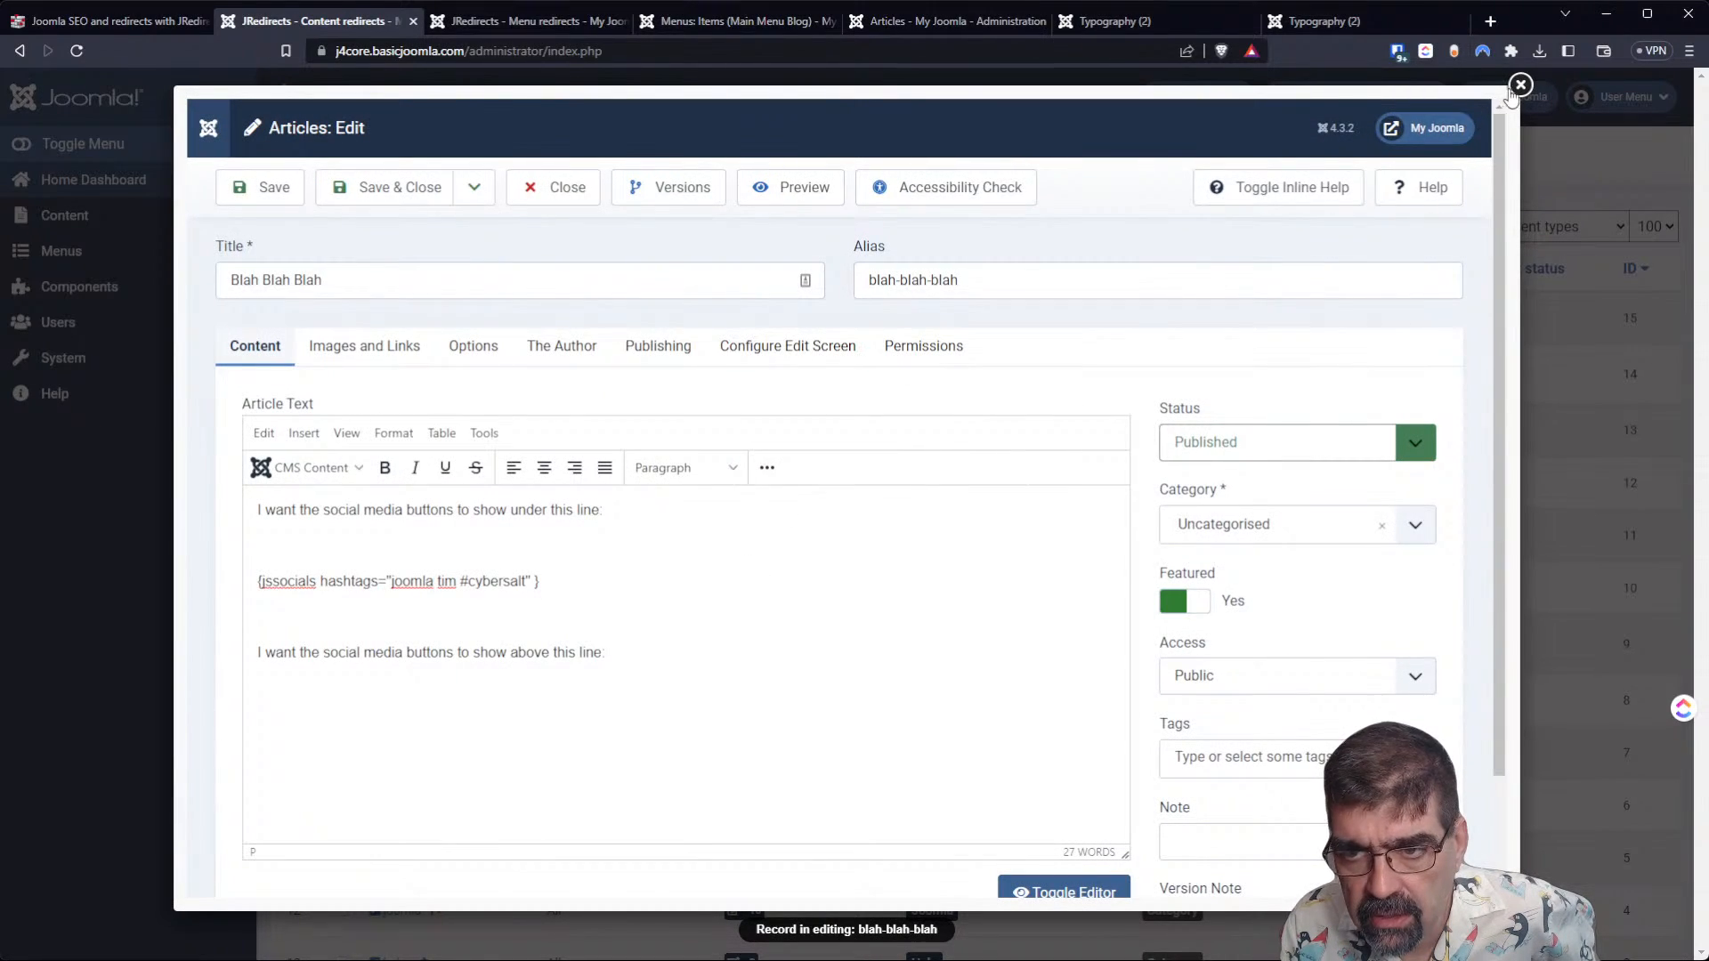
pyautogui.click(1518, 87)
pyautogui.scroll(-1, 772, 489)
pyautogui.scroll(-1, 773, 498)
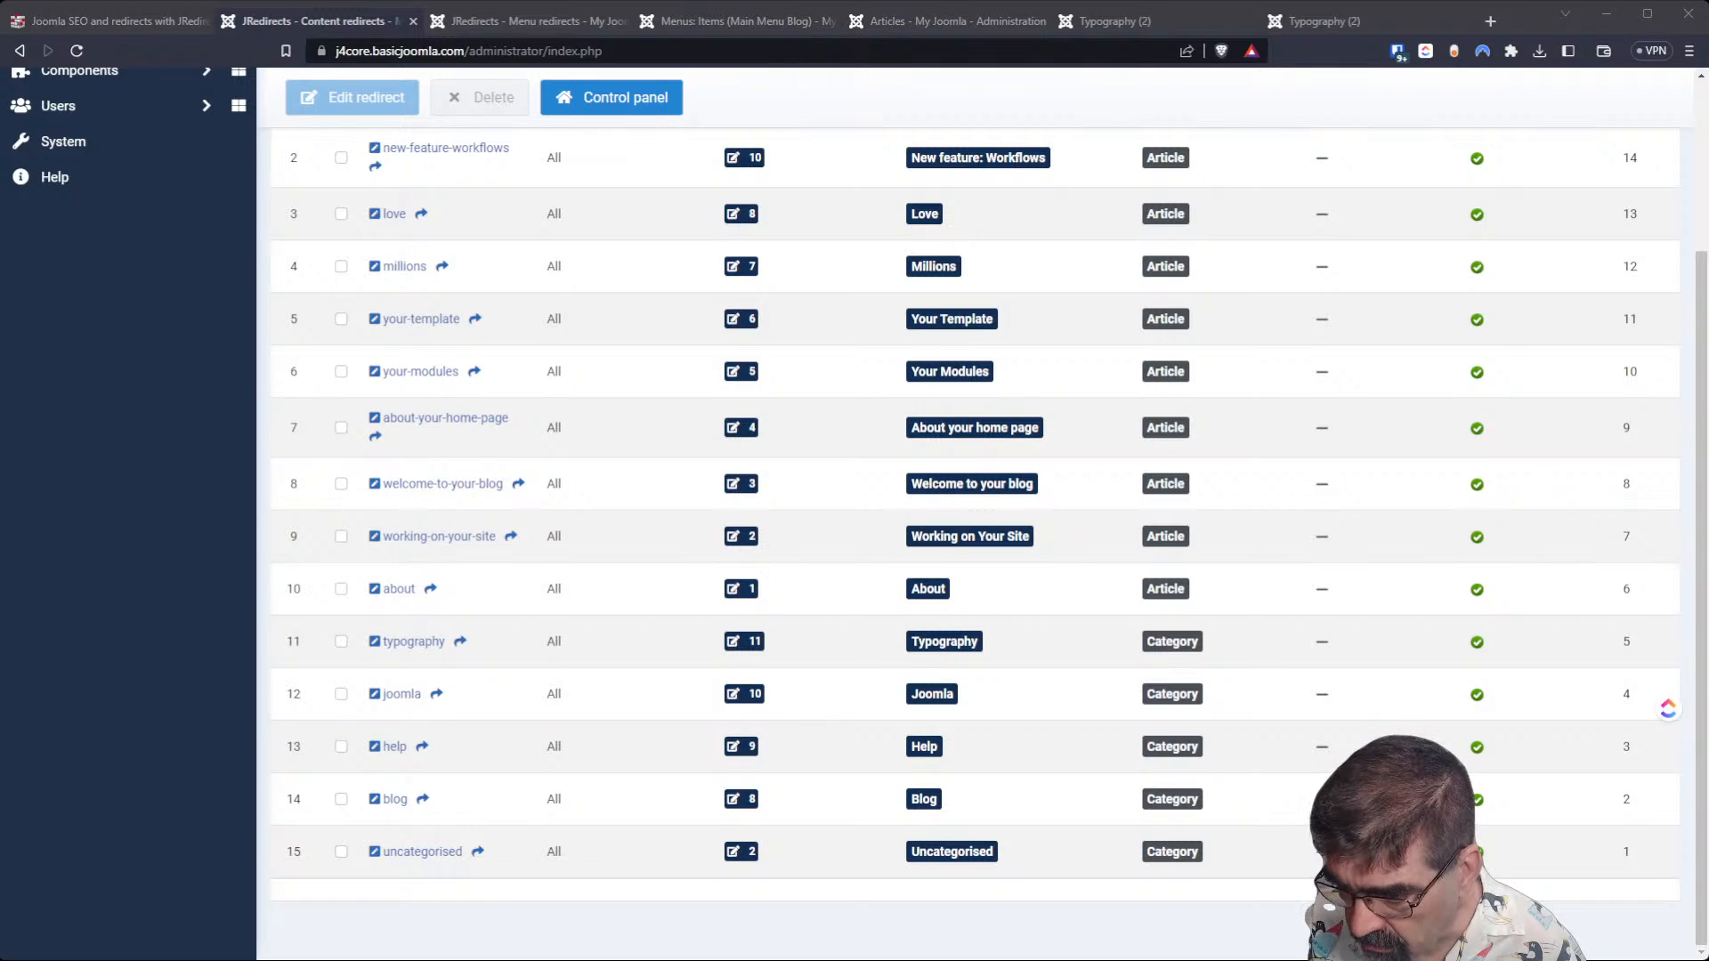
pyautogui.scroll(1, 1600, 137)
pyautogui.scroll(2, 1600, 137)
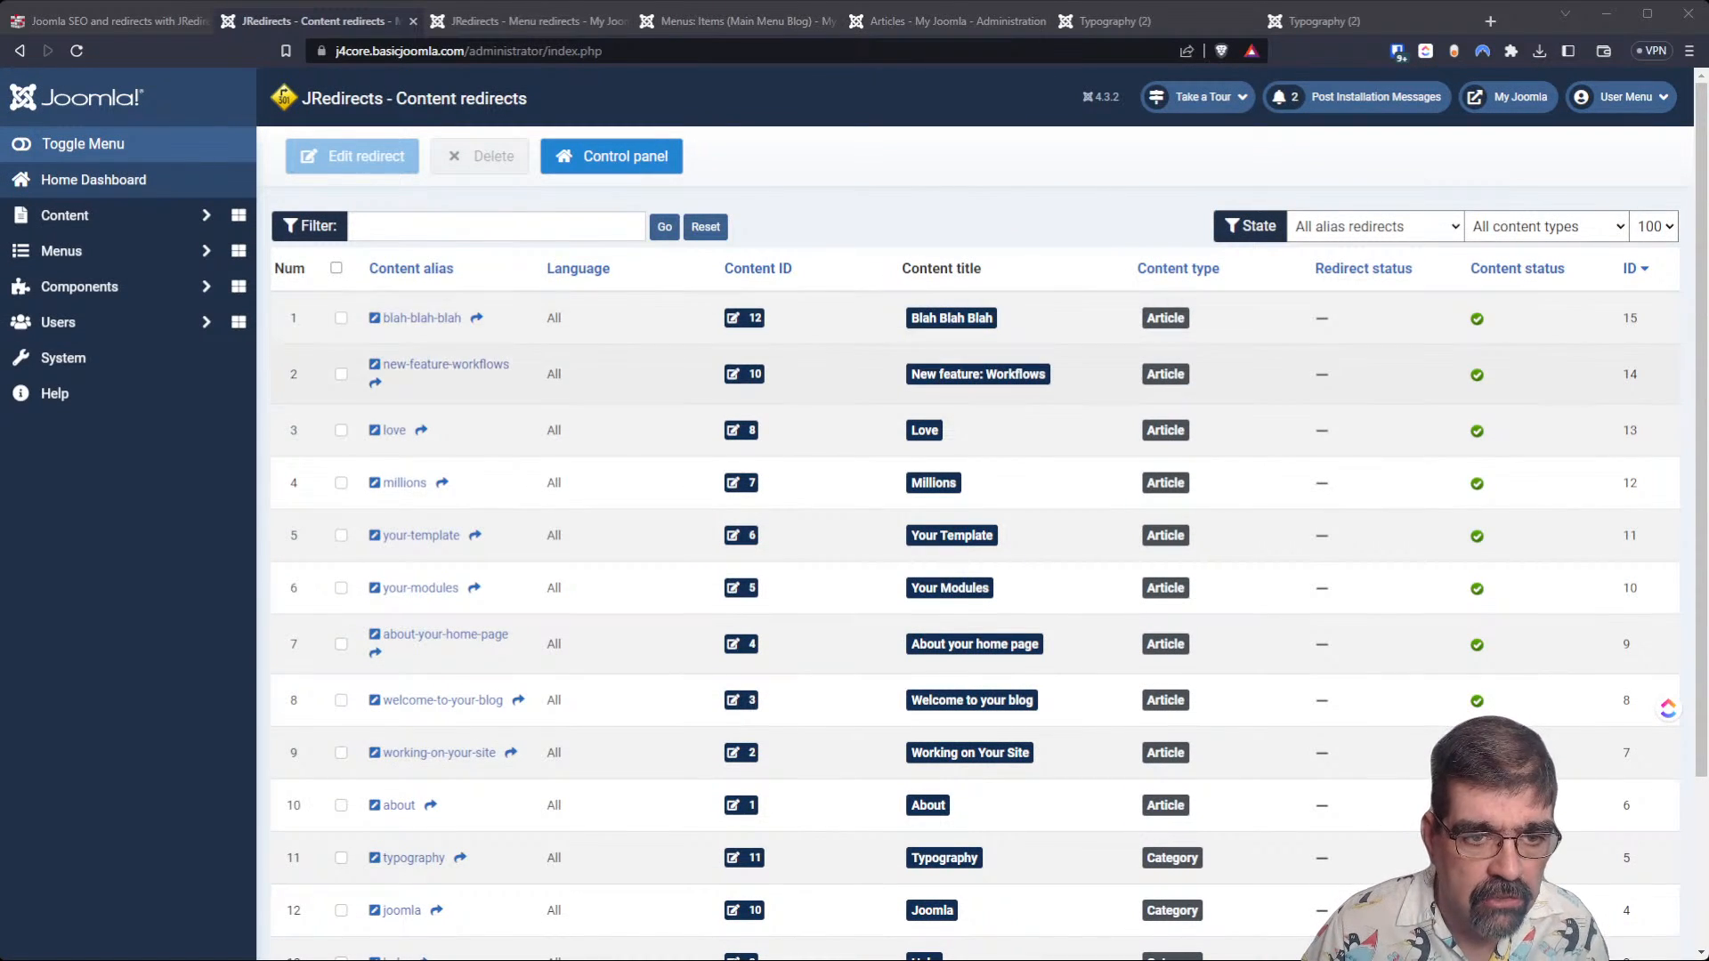
# Select the blah-blah-blah redirect for editing, inspect its language setting, and cancel without changes.
pyautogui.click(341, 317)
pyautogui.click(330, 167)
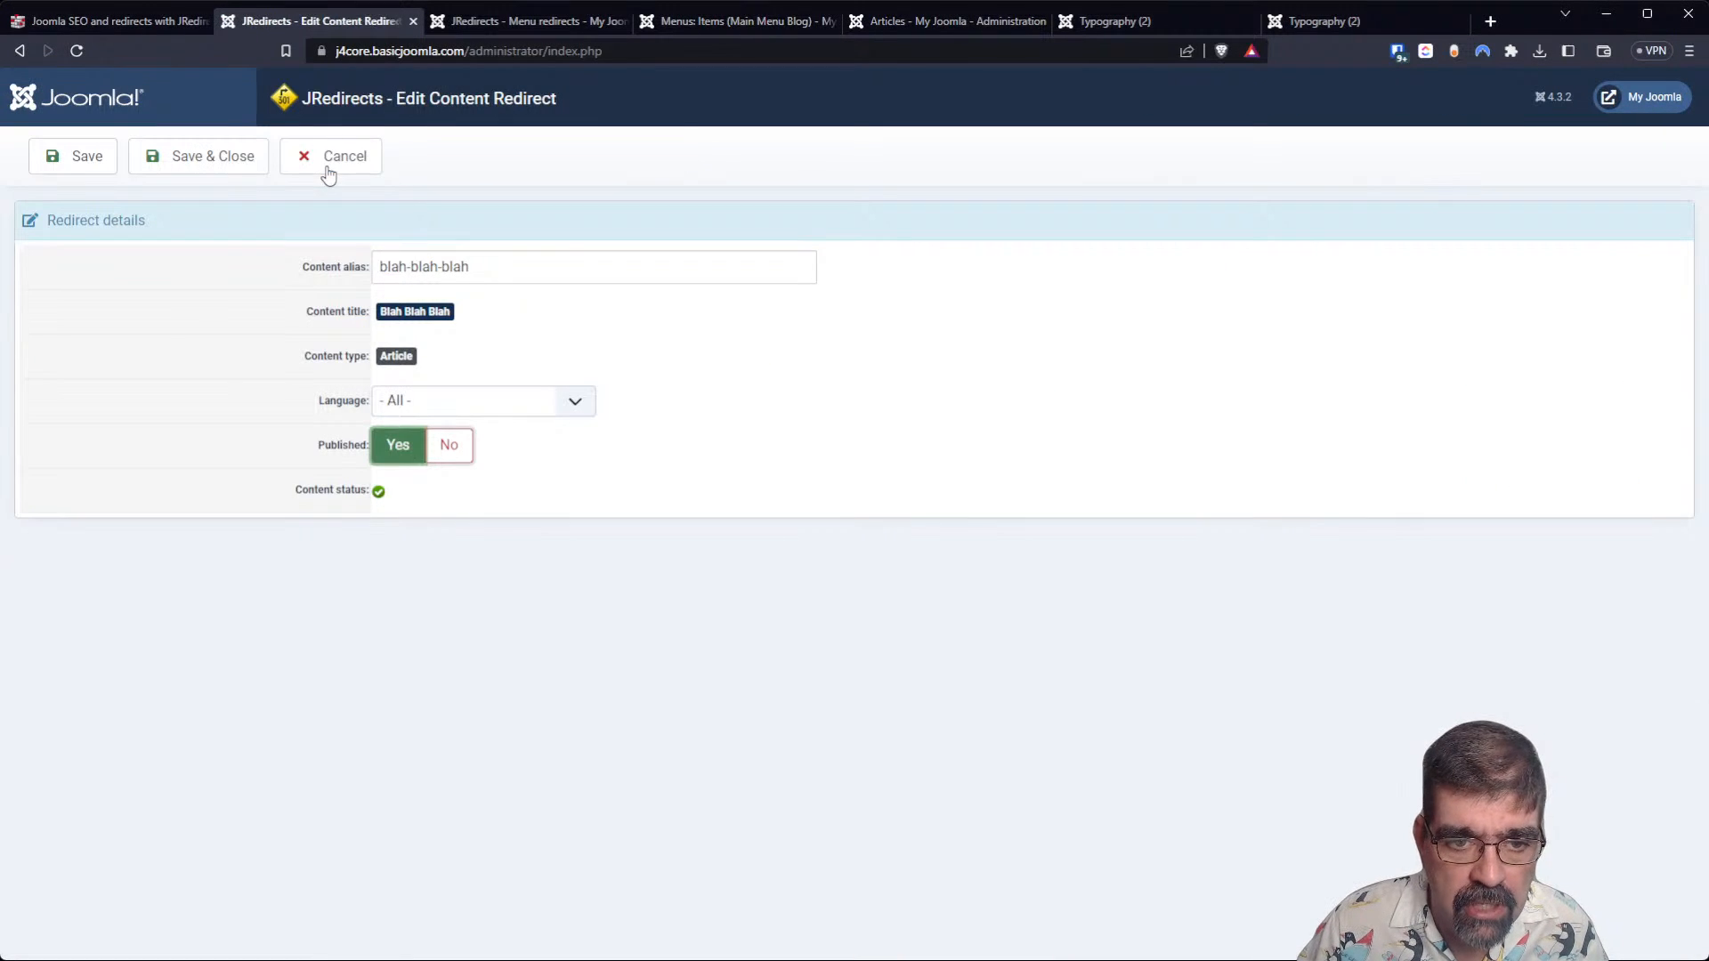
pyautogui.click(403, 411)
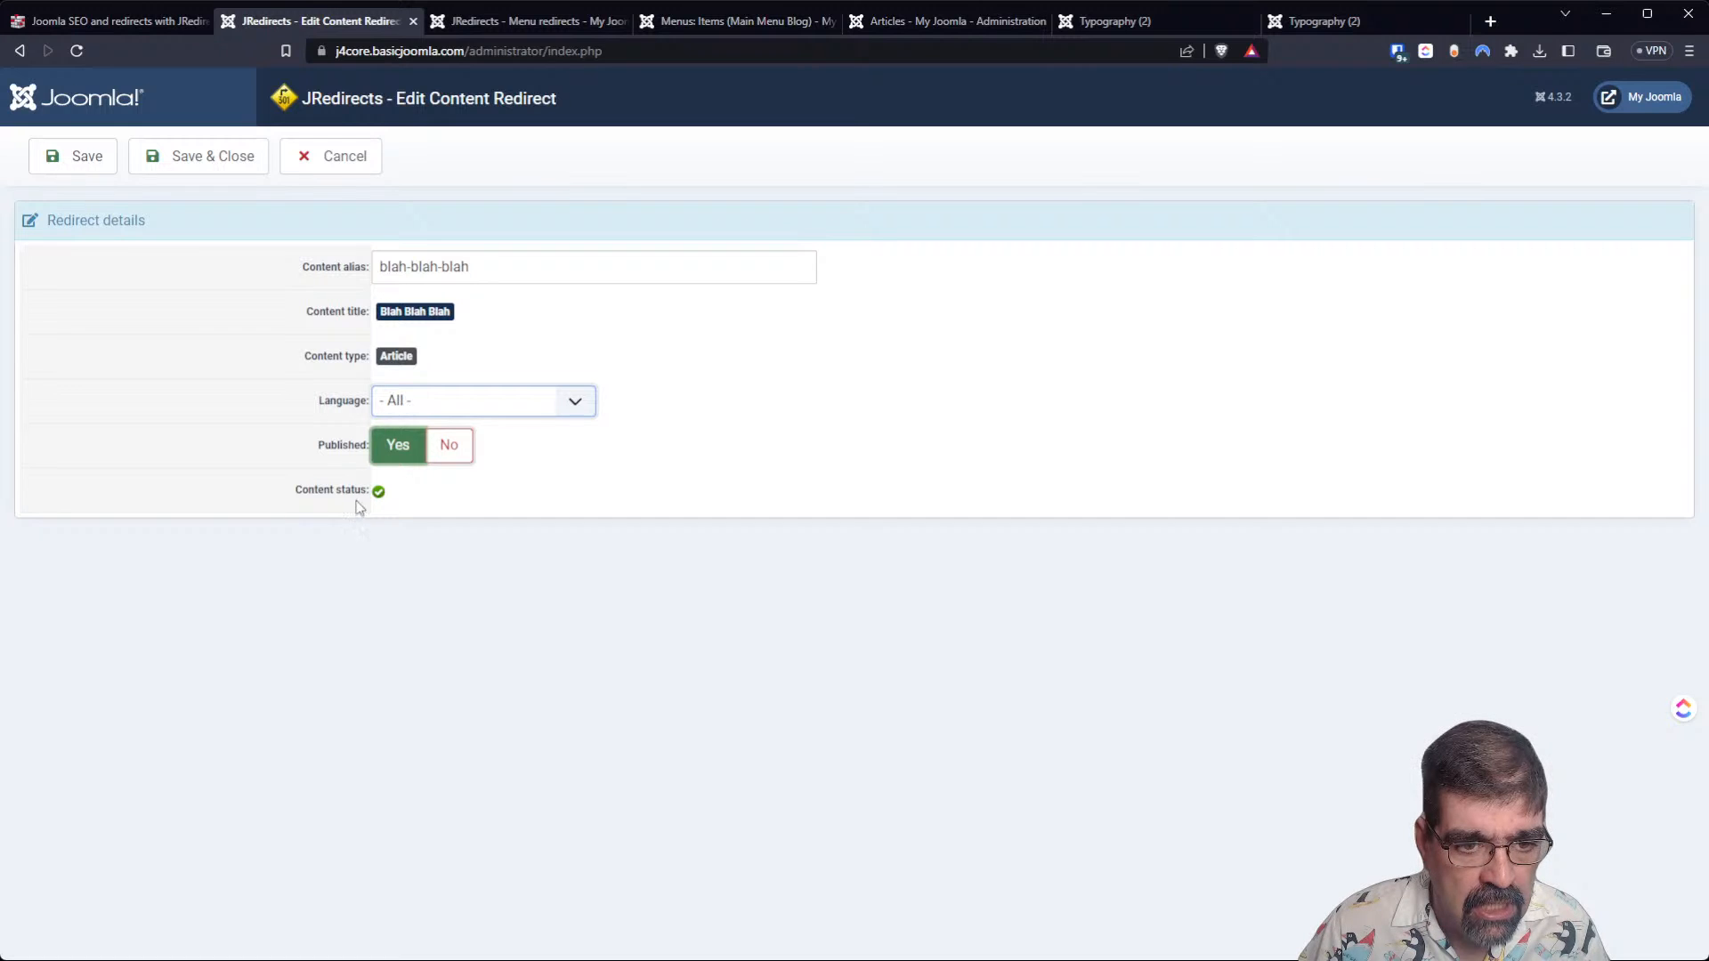
pyautogui.click(356, 167)
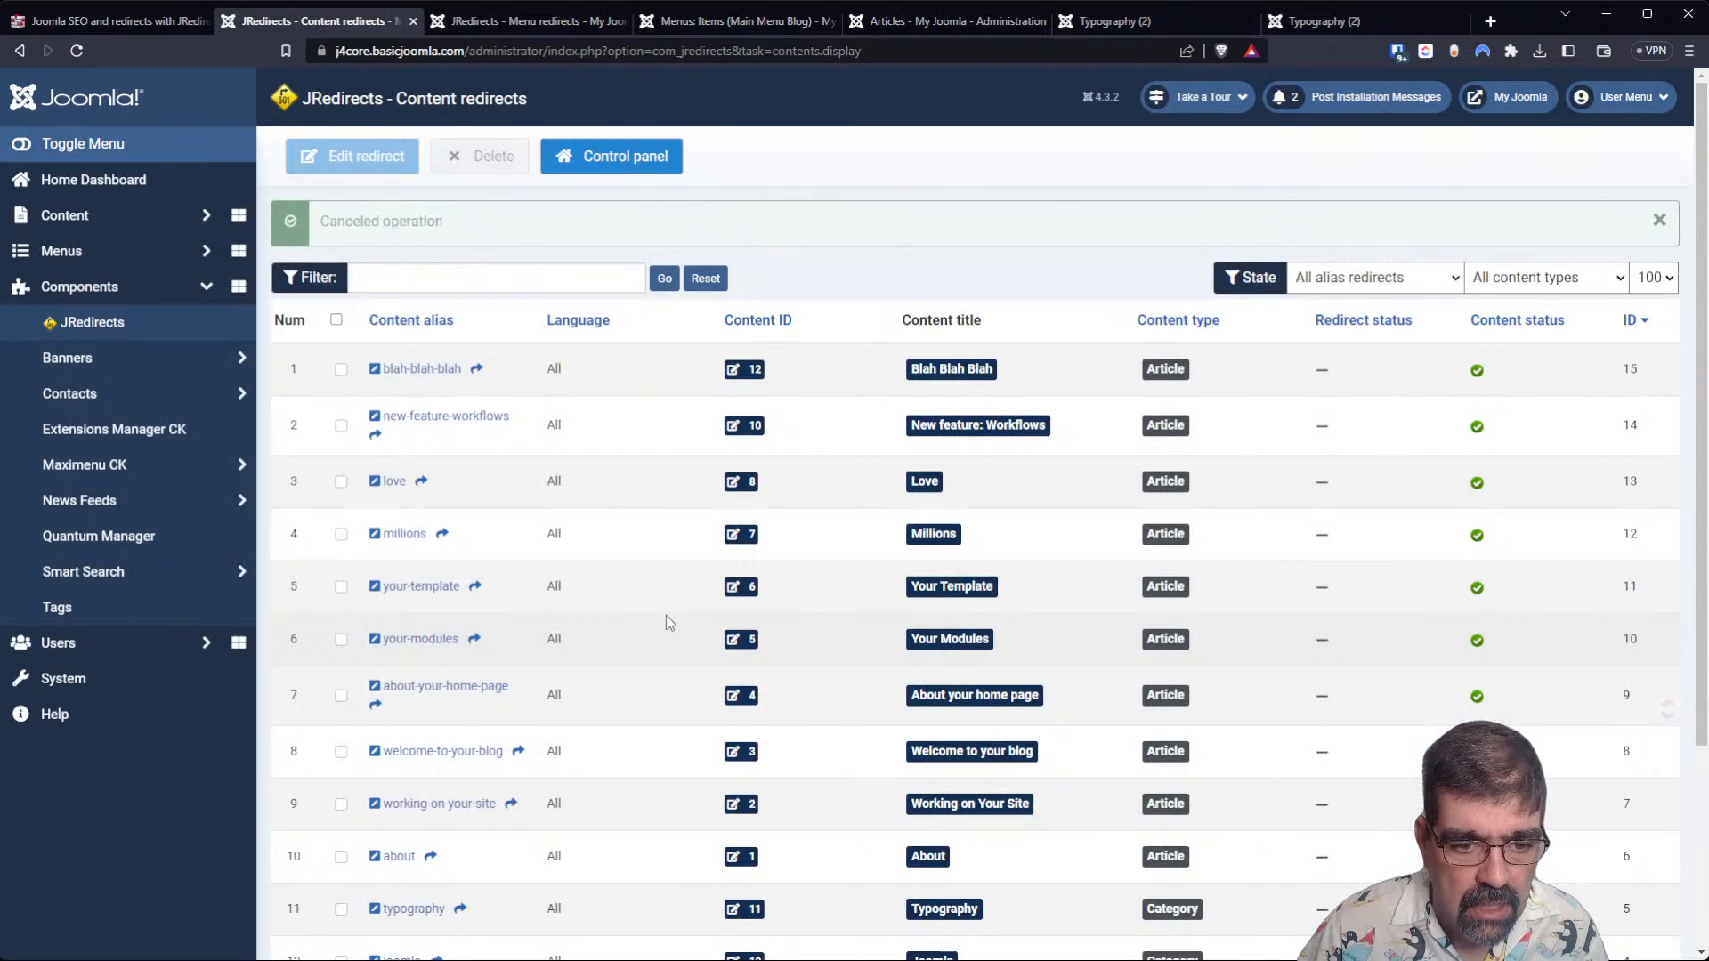
# Change the Blog category redirect's content alias to blogggg, then save and close it.
pyautogui.scroll(-3, 658, 623)
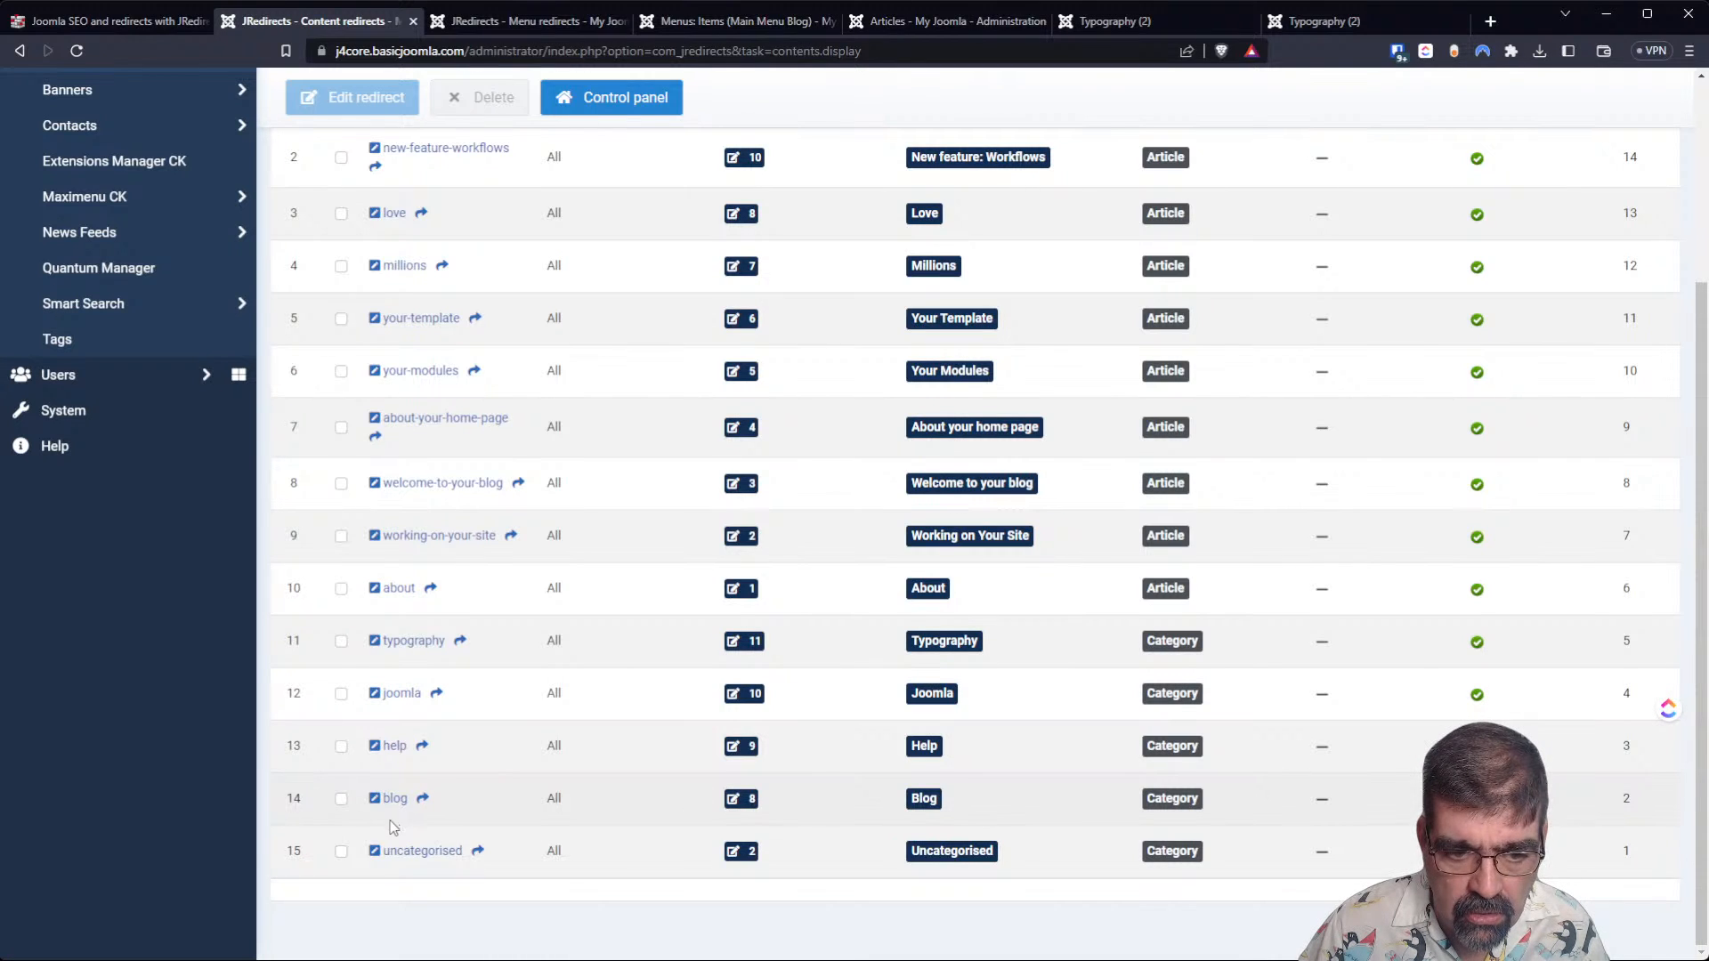
pyautogui.click(341, 798)
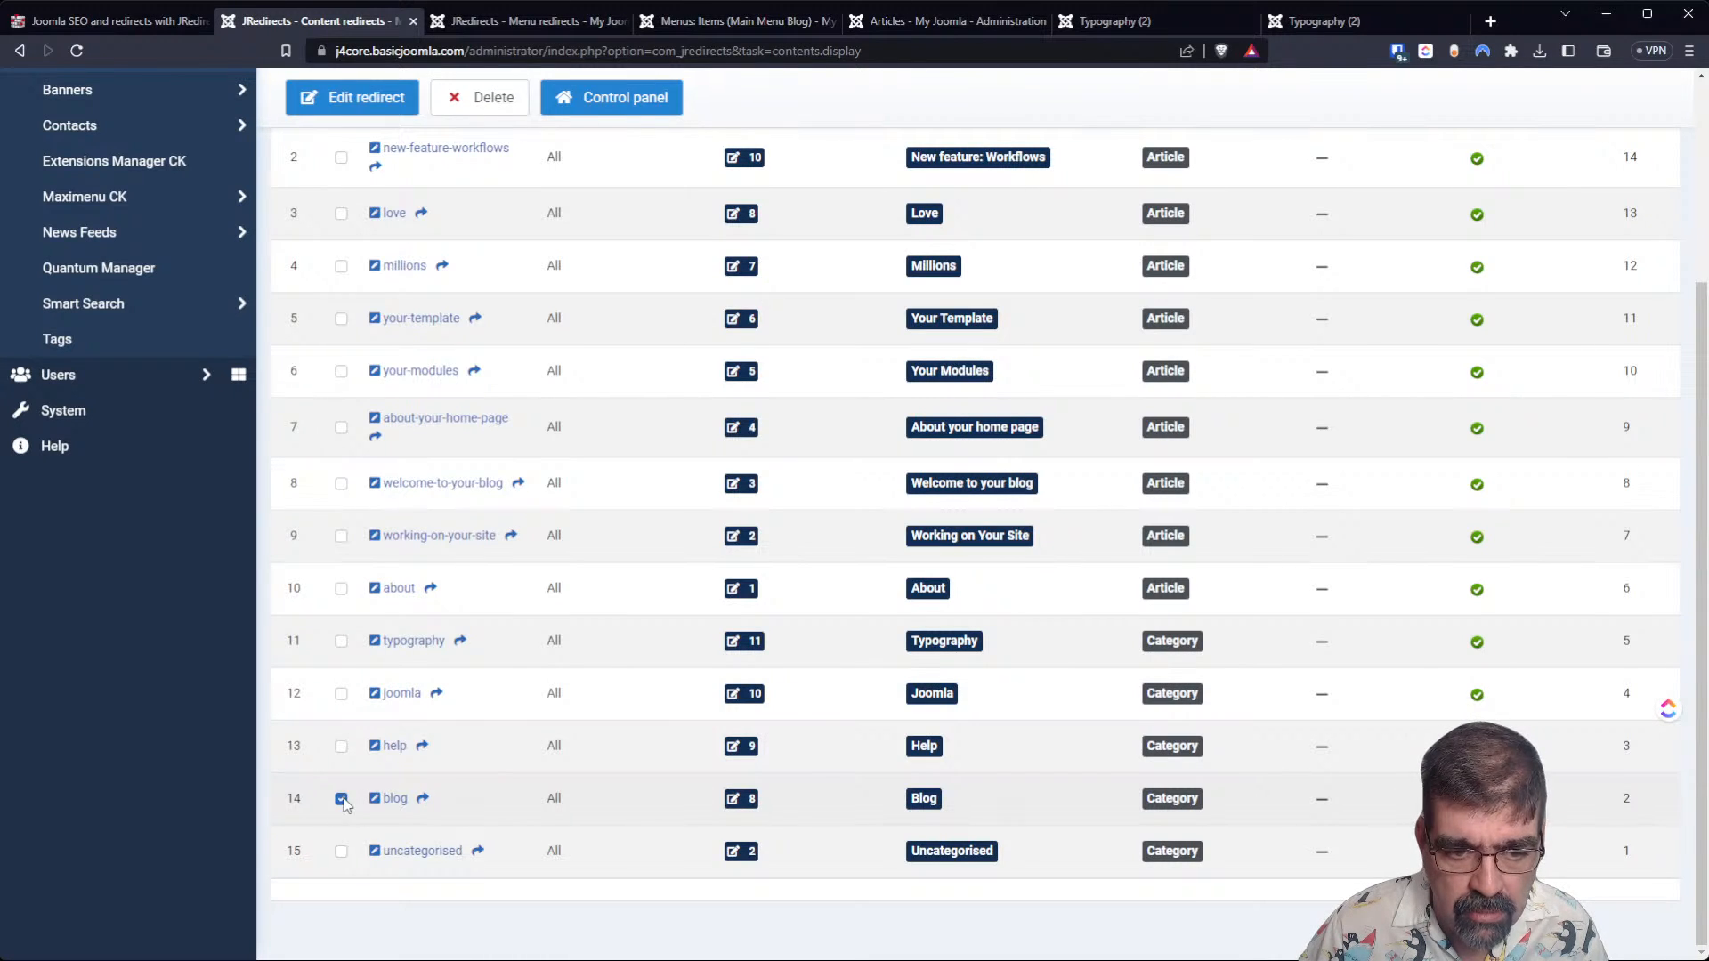
pyautogui.click(369, 95)
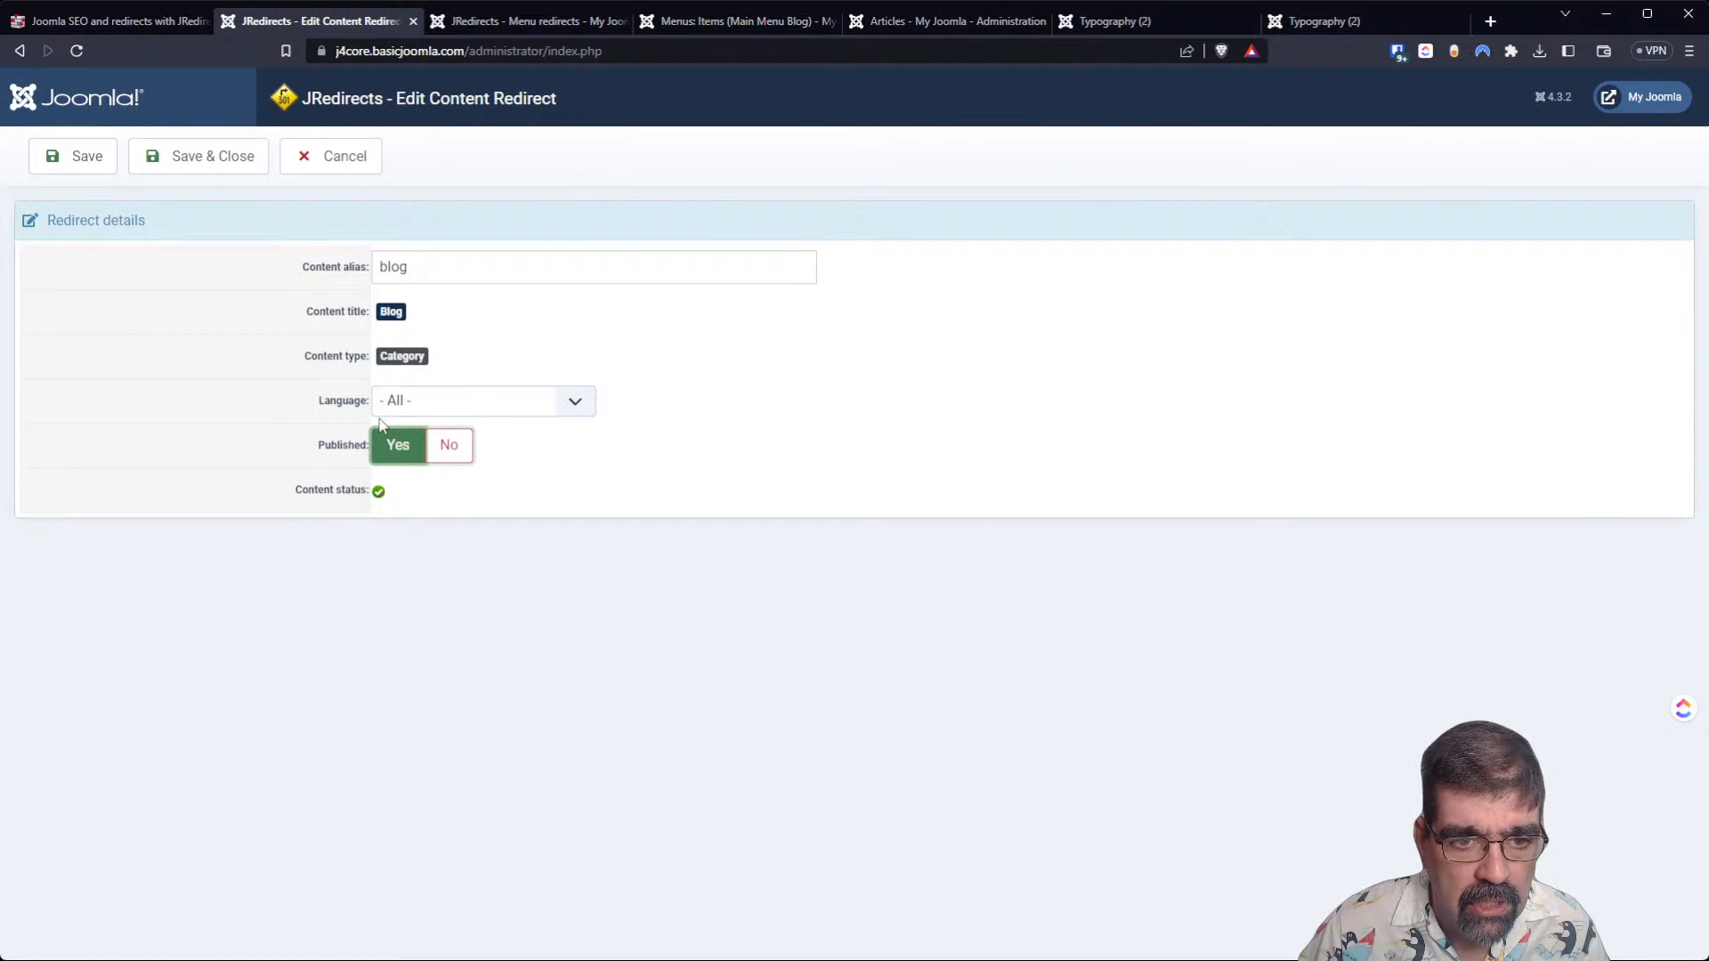
pyautogui.moveTo(323, 270)
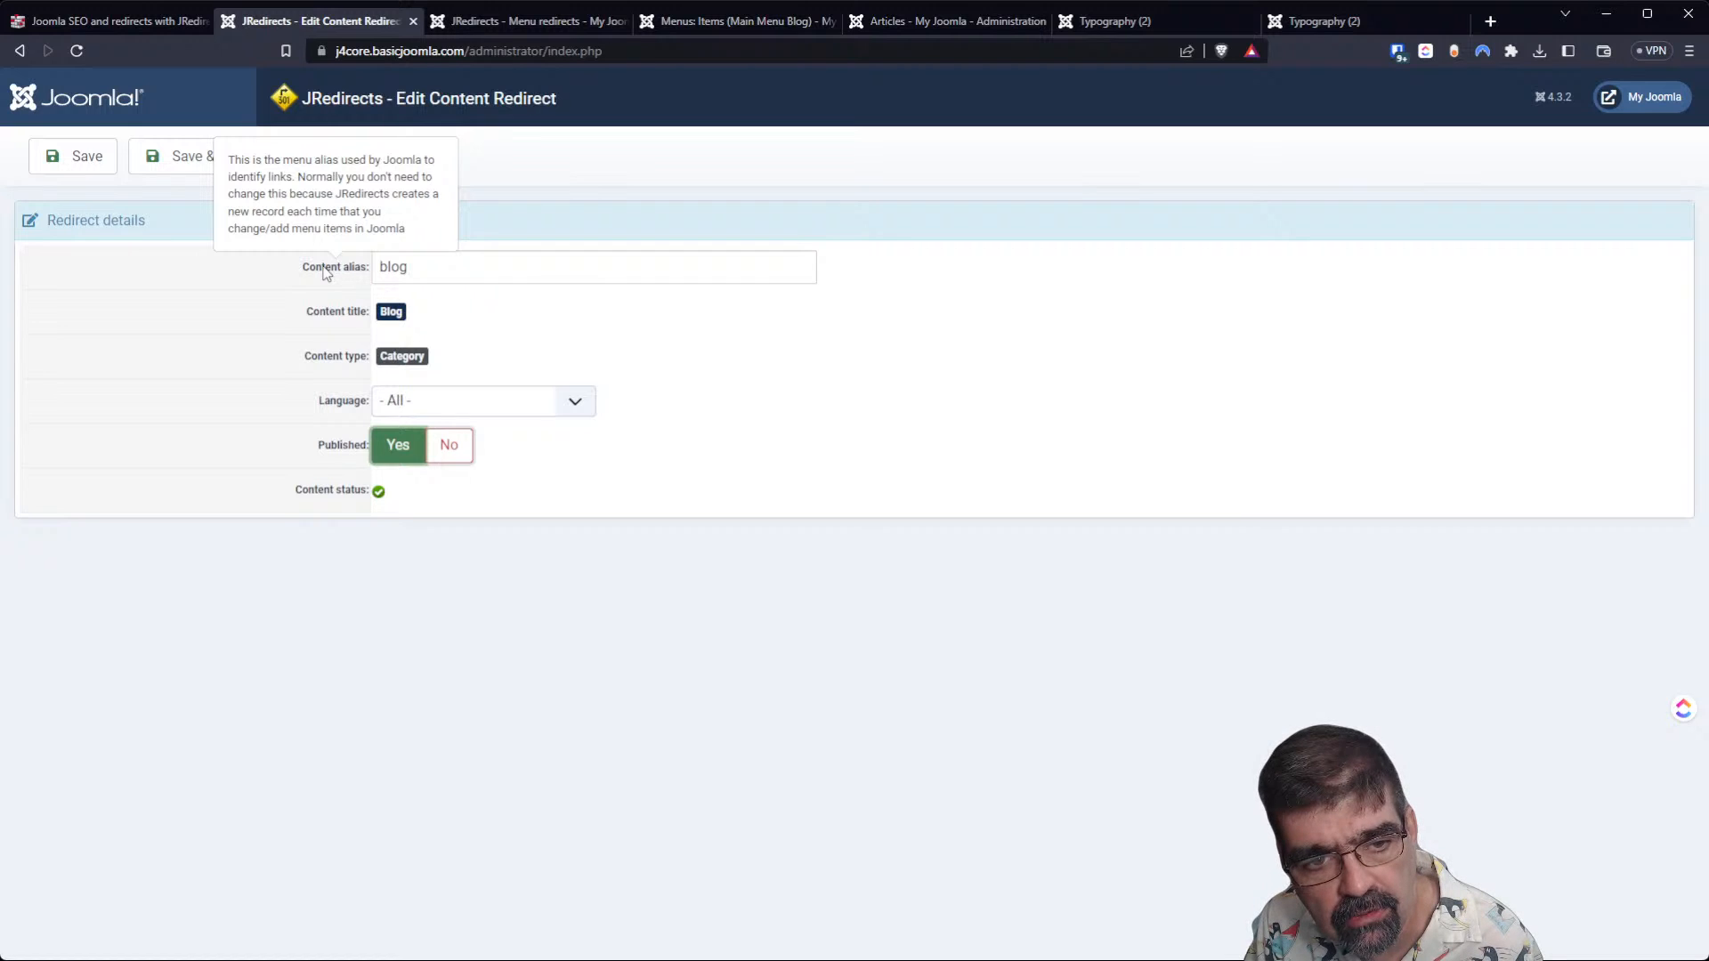
pyautogui.click(424, 272)
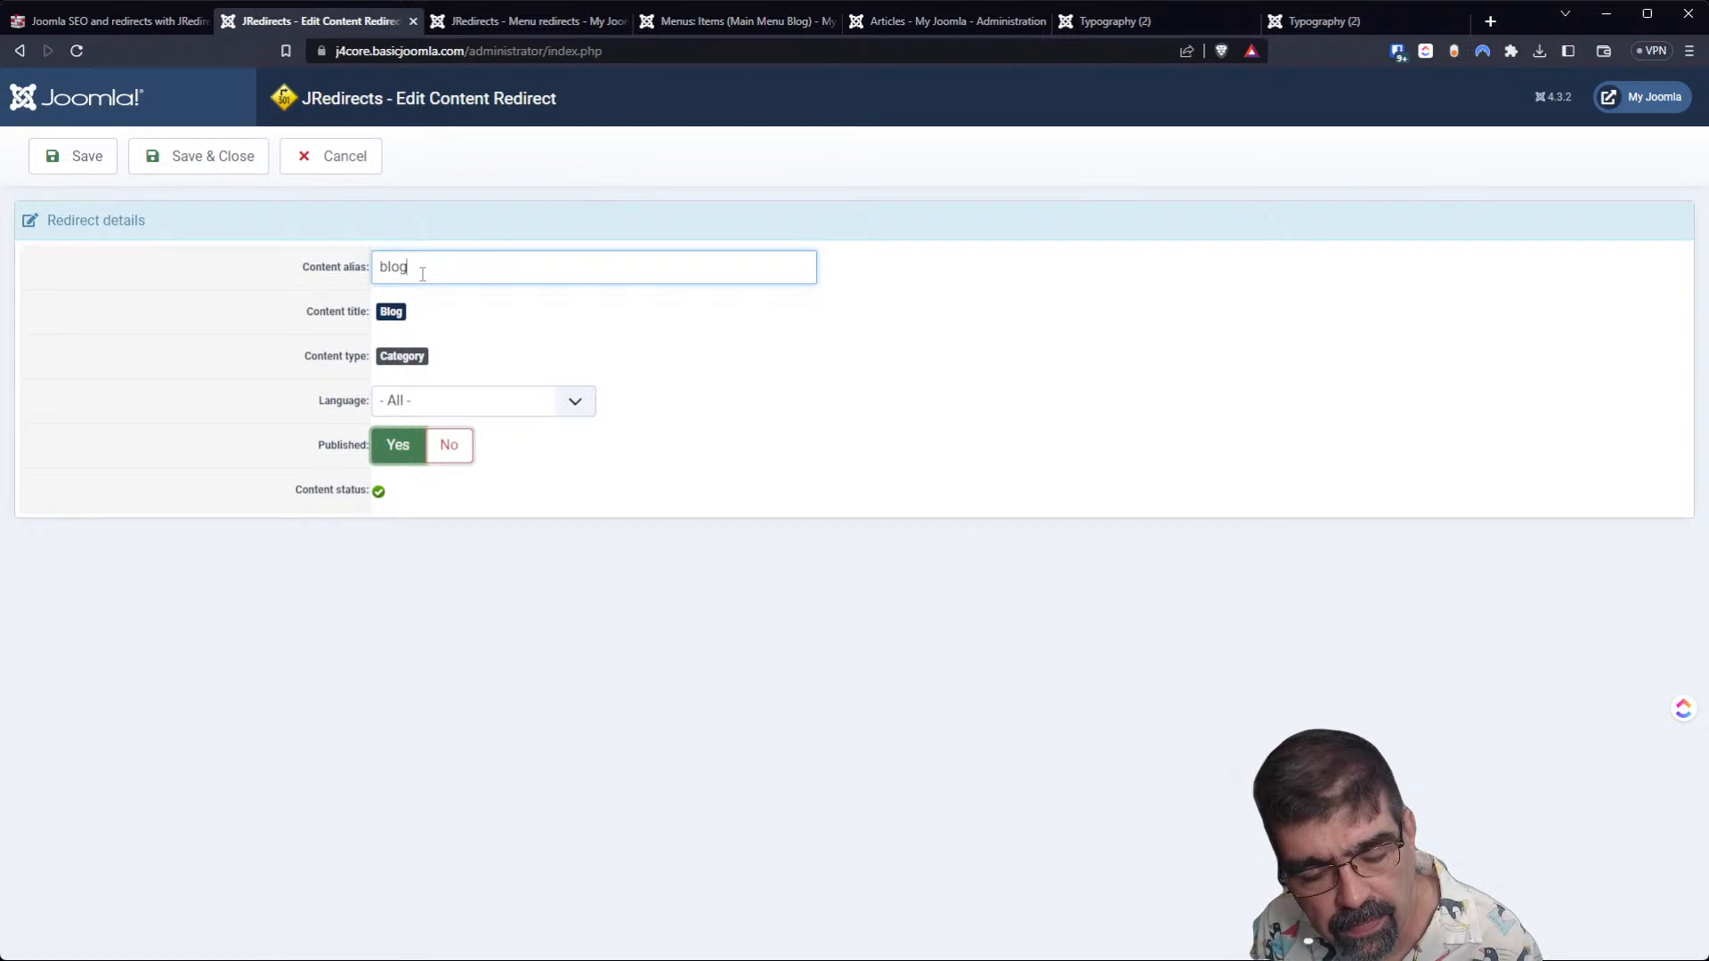
pyautogui.write('ggg')
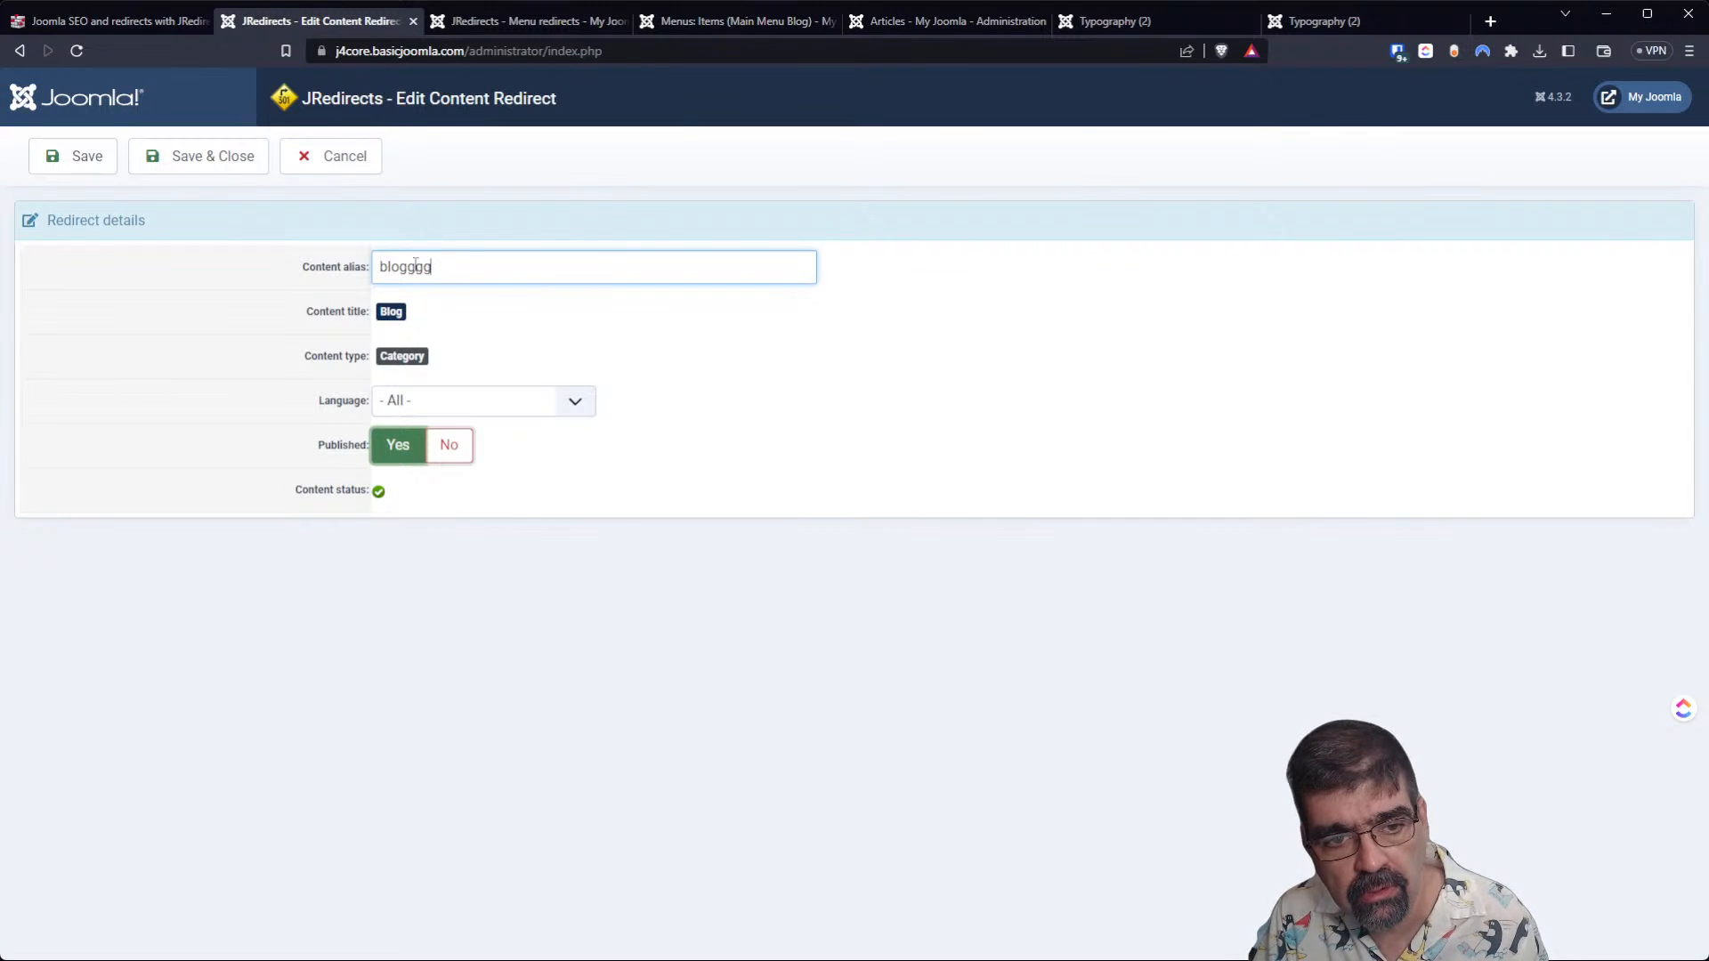
pyautogui.click(174, 163)
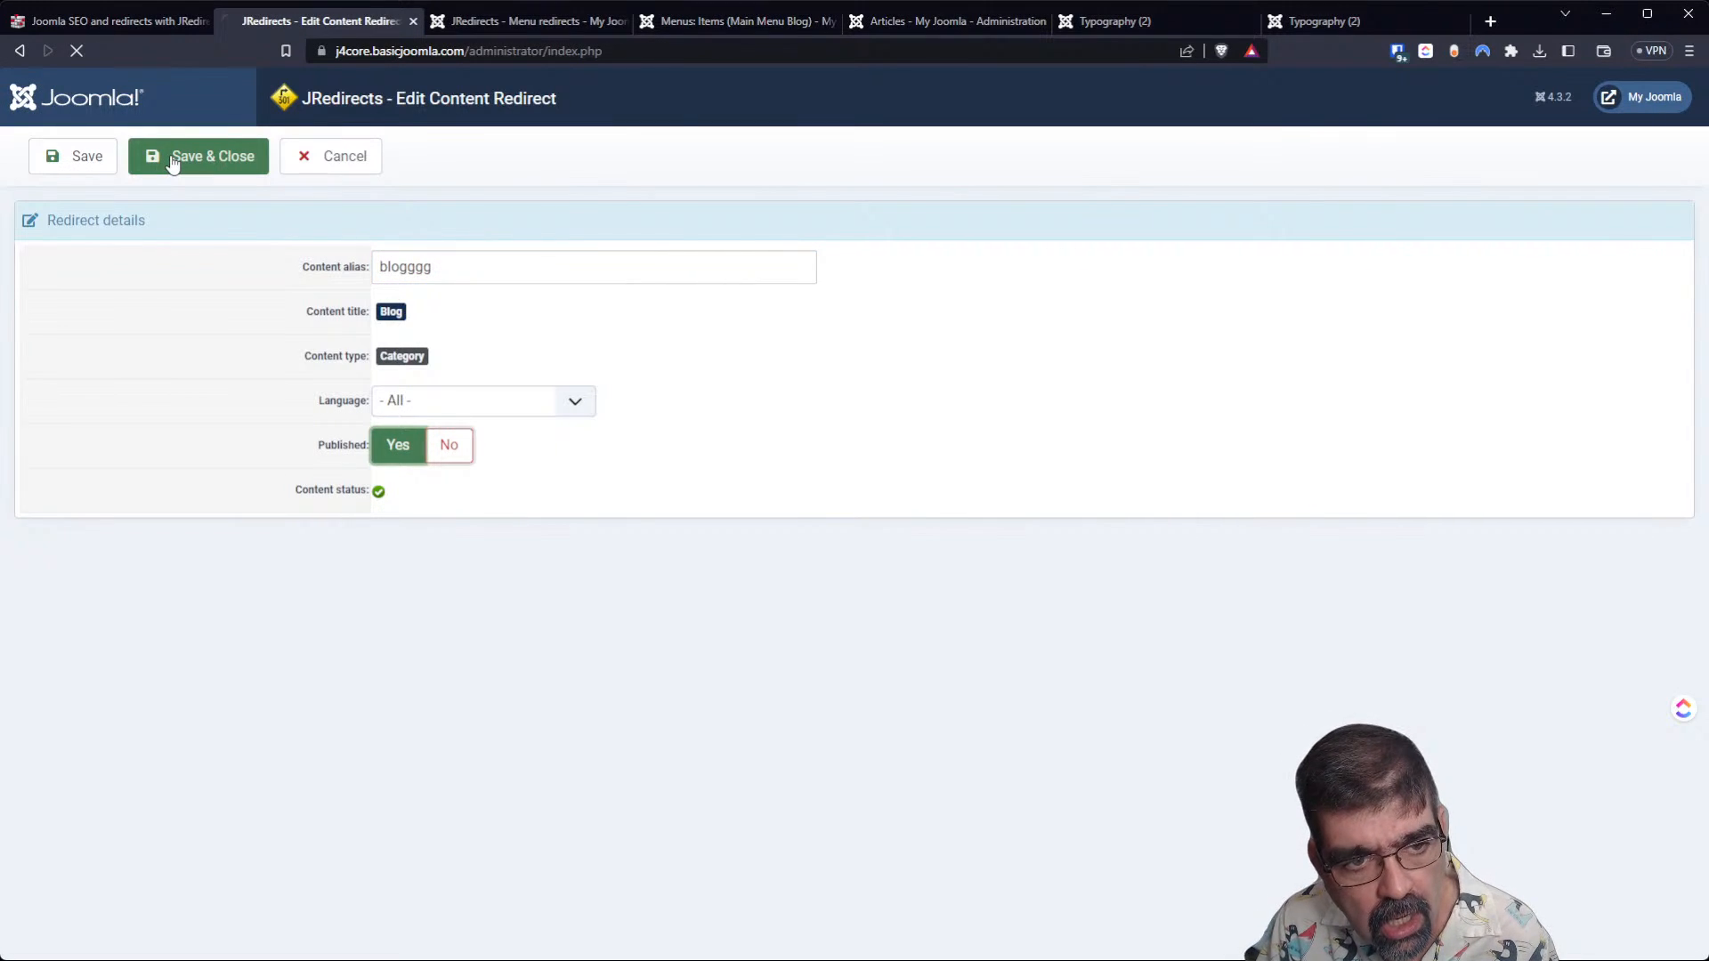
# Locate the blogggg category redirect in the content redirects list and use its link.
pyautogui.scroll(-3, 665, 506)
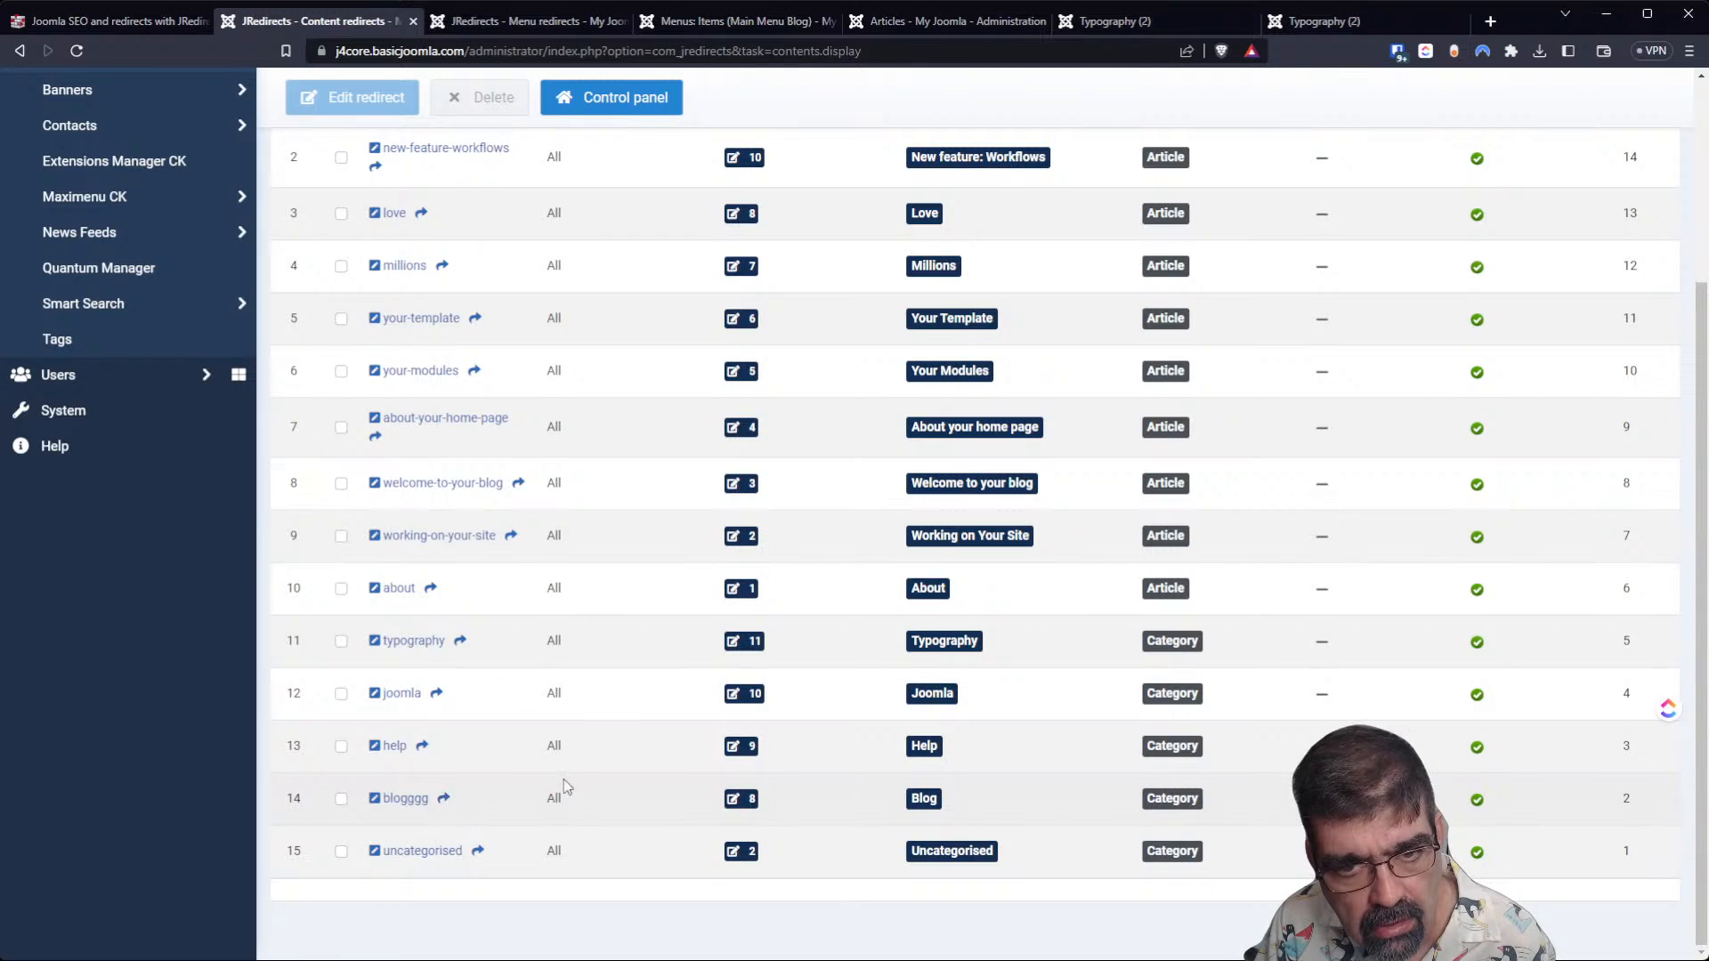
pyautogui.scroll(3, 476, 806)
pyautogui.scroll(-3, 950, 356)
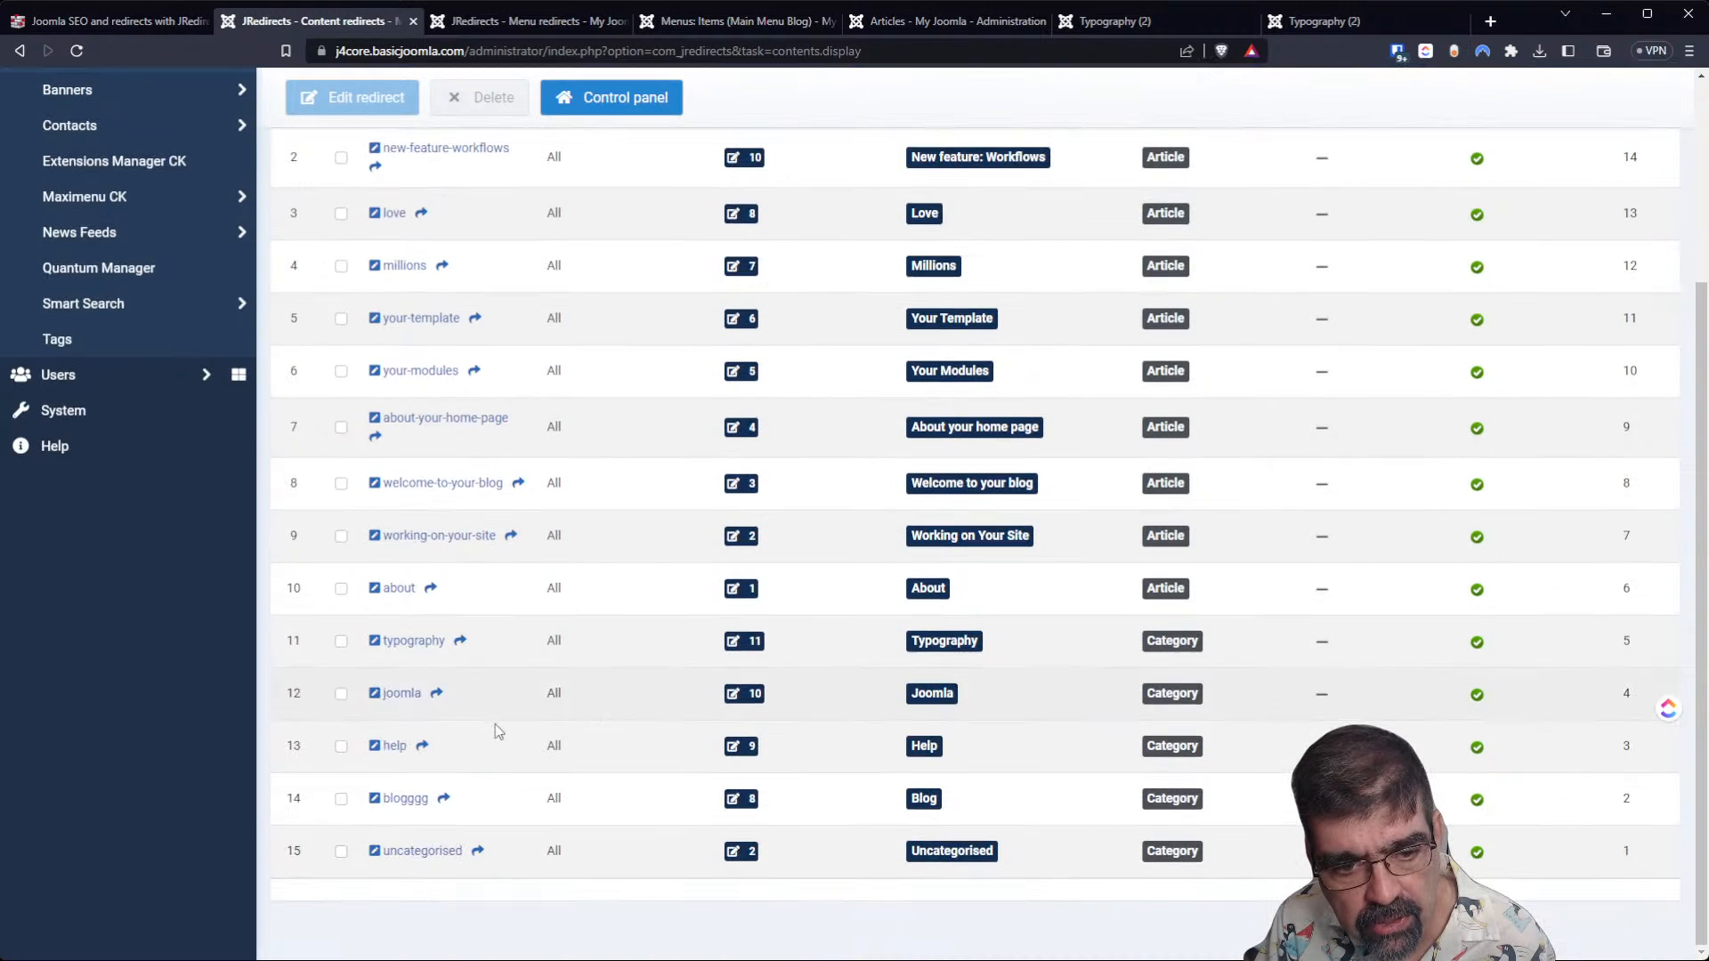
pyautogui.click(444, 800)
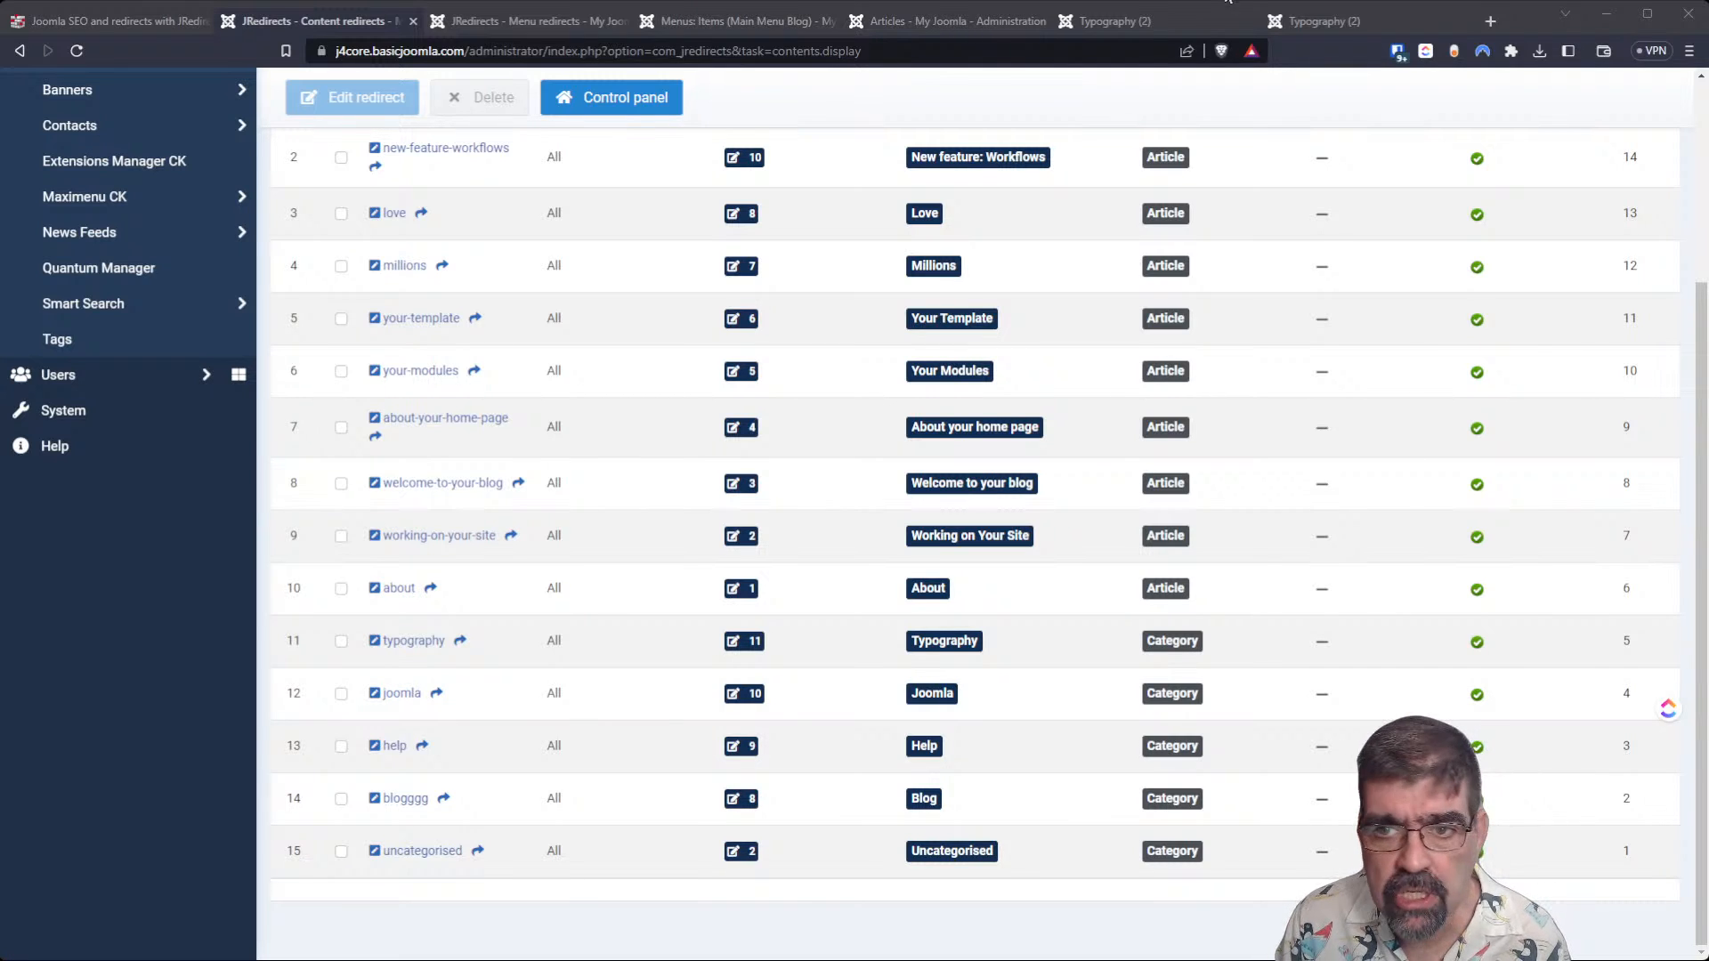
pyautogui.click(1489, 20)
pyautogui.write('https://j4core.basicjoomla.com/index.php/blog')
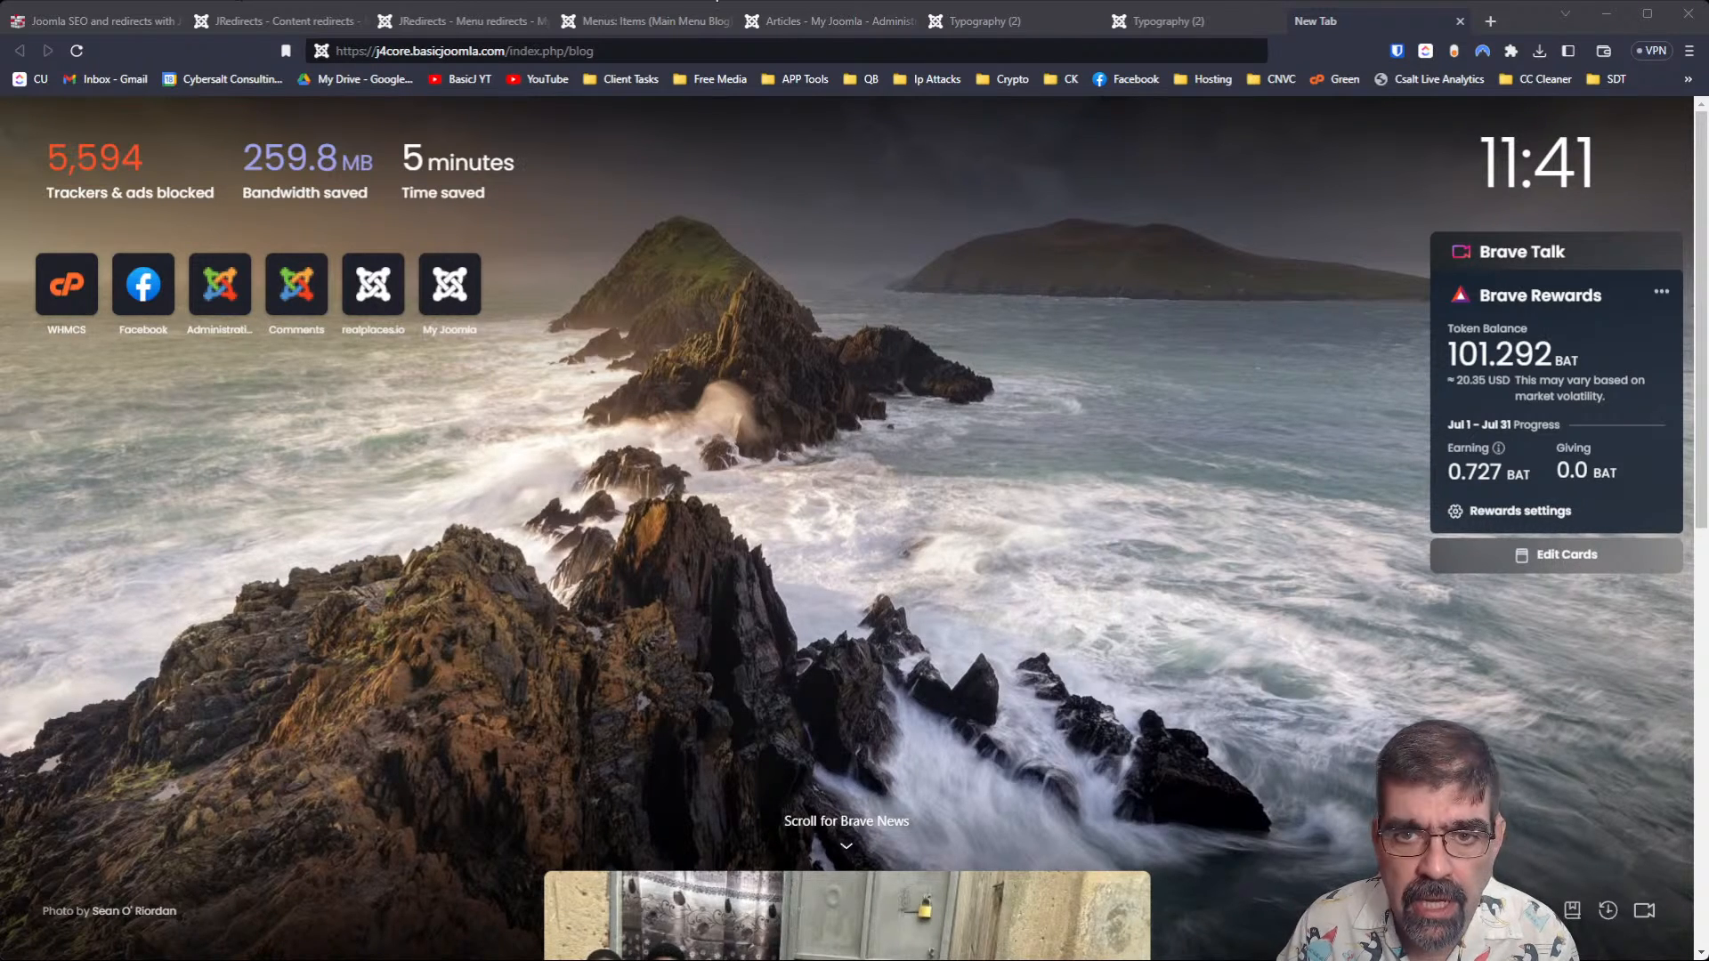
pyautogui.click(1458, 24)
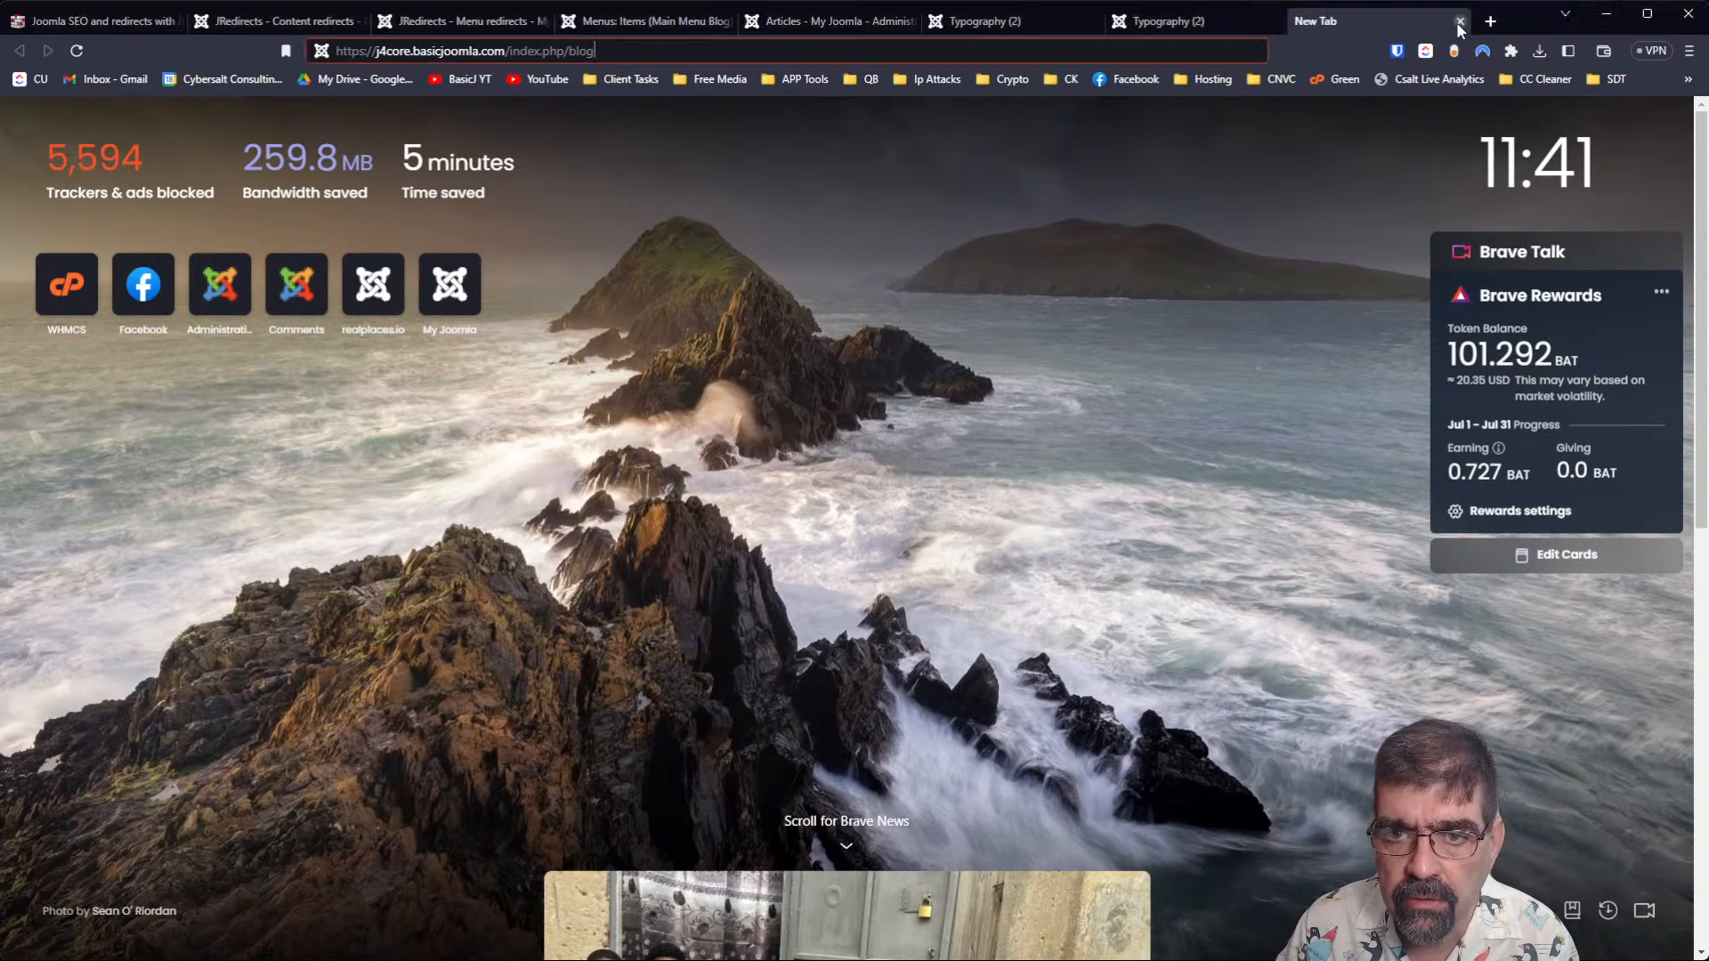
pyautogui.click(1460, 21)
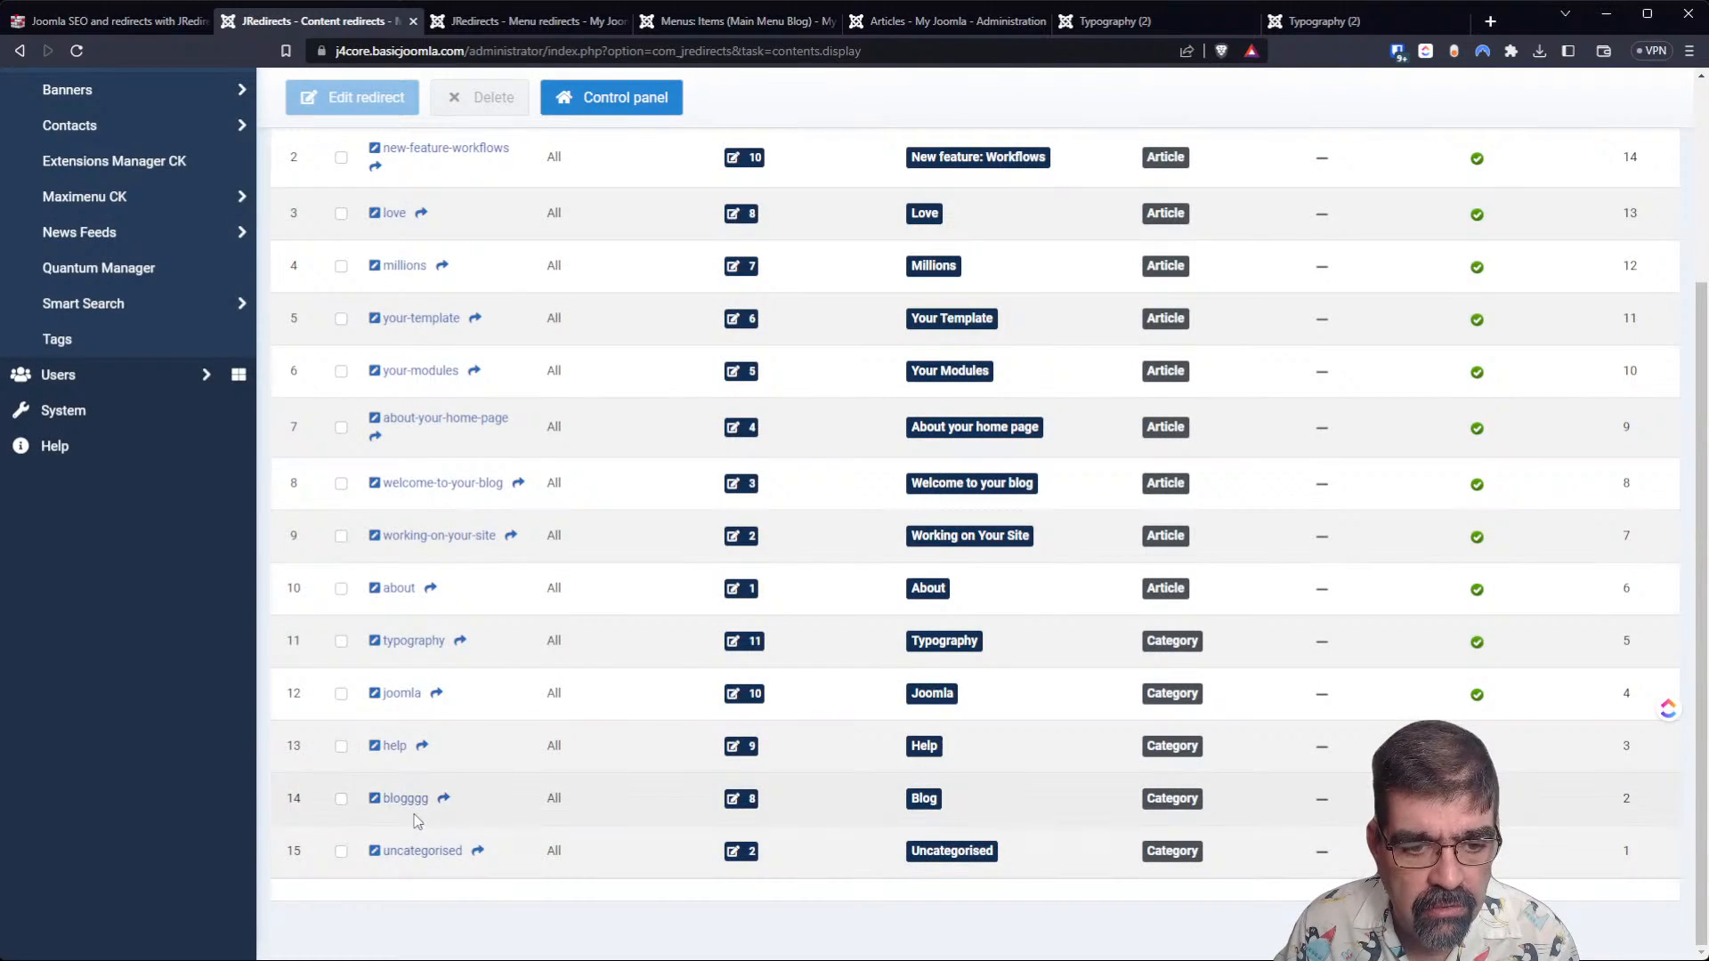
# Restore the Blog category redirect's content alias to blog, then save and close it.
pyautogui.scroll(3, 498, 557)
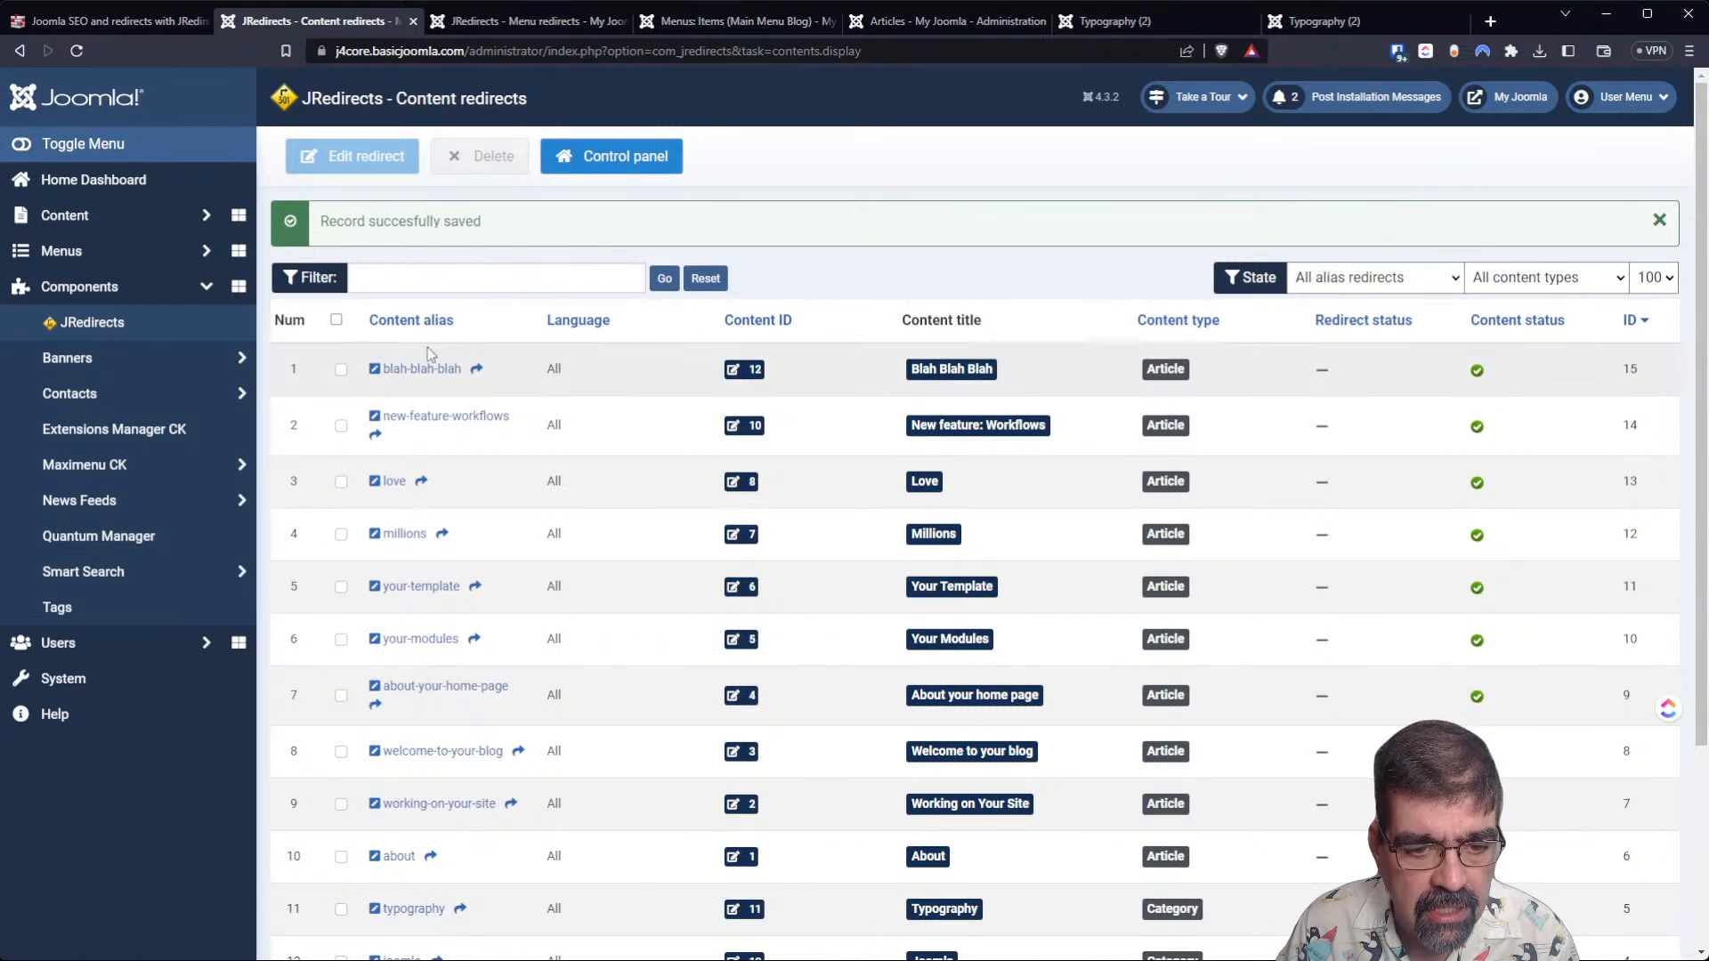
pyautogui.scroll(-3, 429, 342)
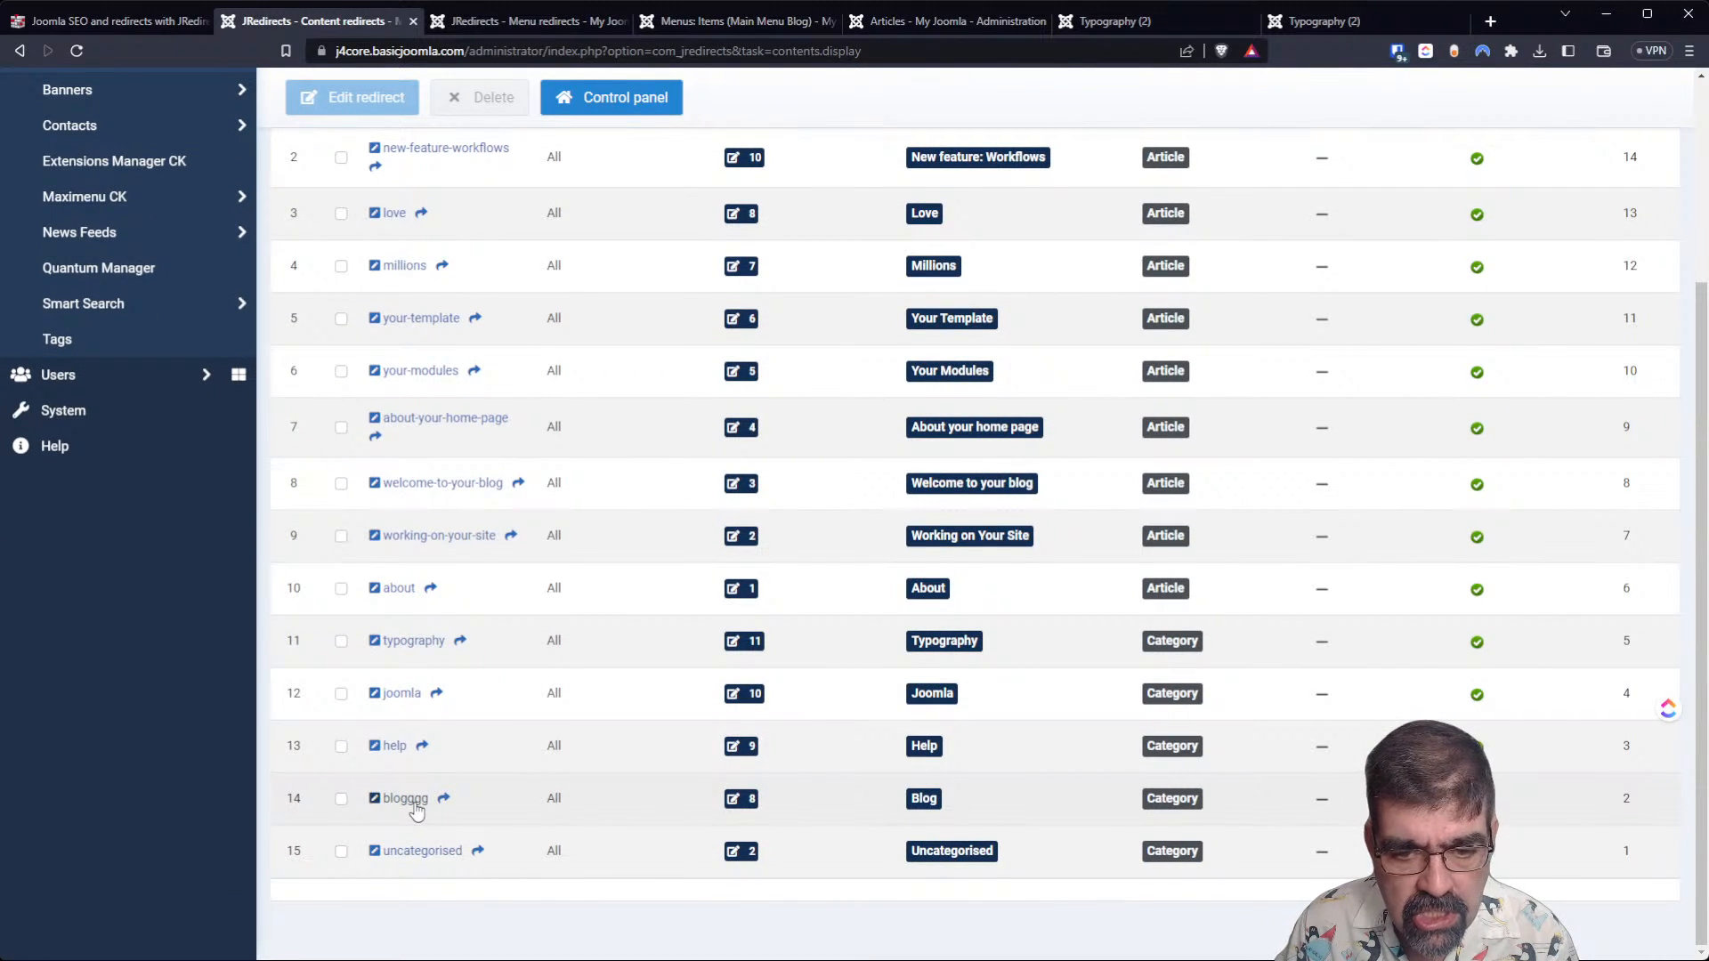
pyautogui.scroll(3, 579, 751)
pyautogui.scroll(-3, 1145, 569)
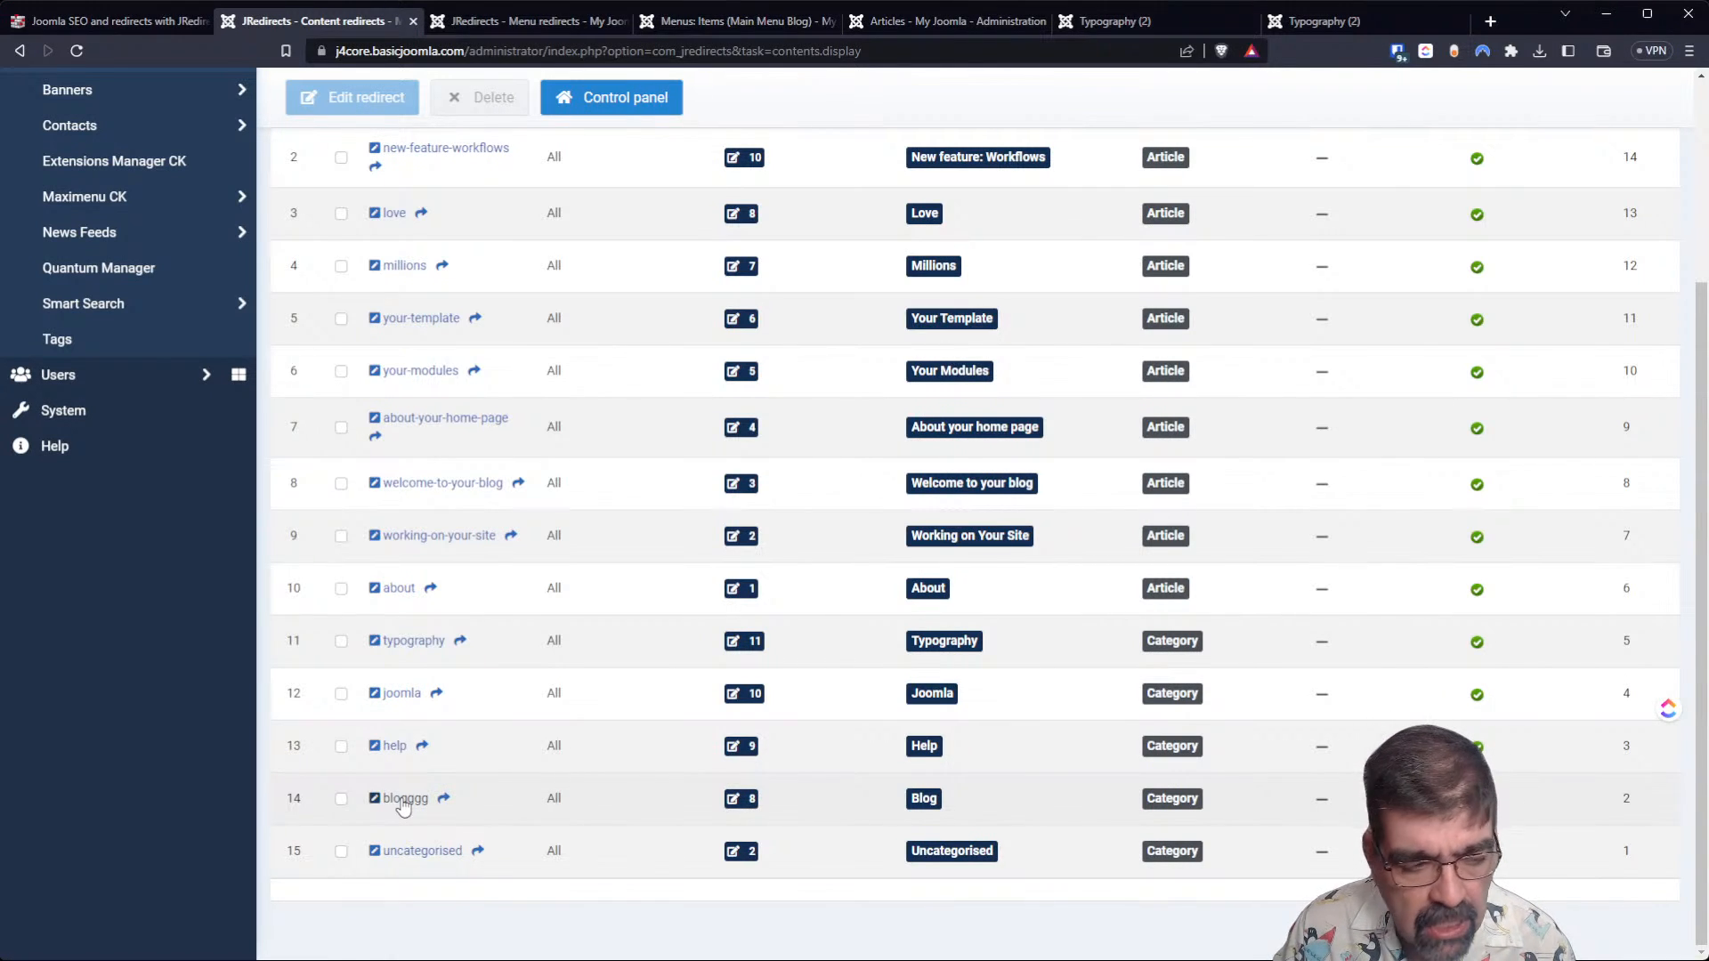
pyautogui.scroll(5, 643, 660)
pyautogui.scroll(-5, 655, 654)
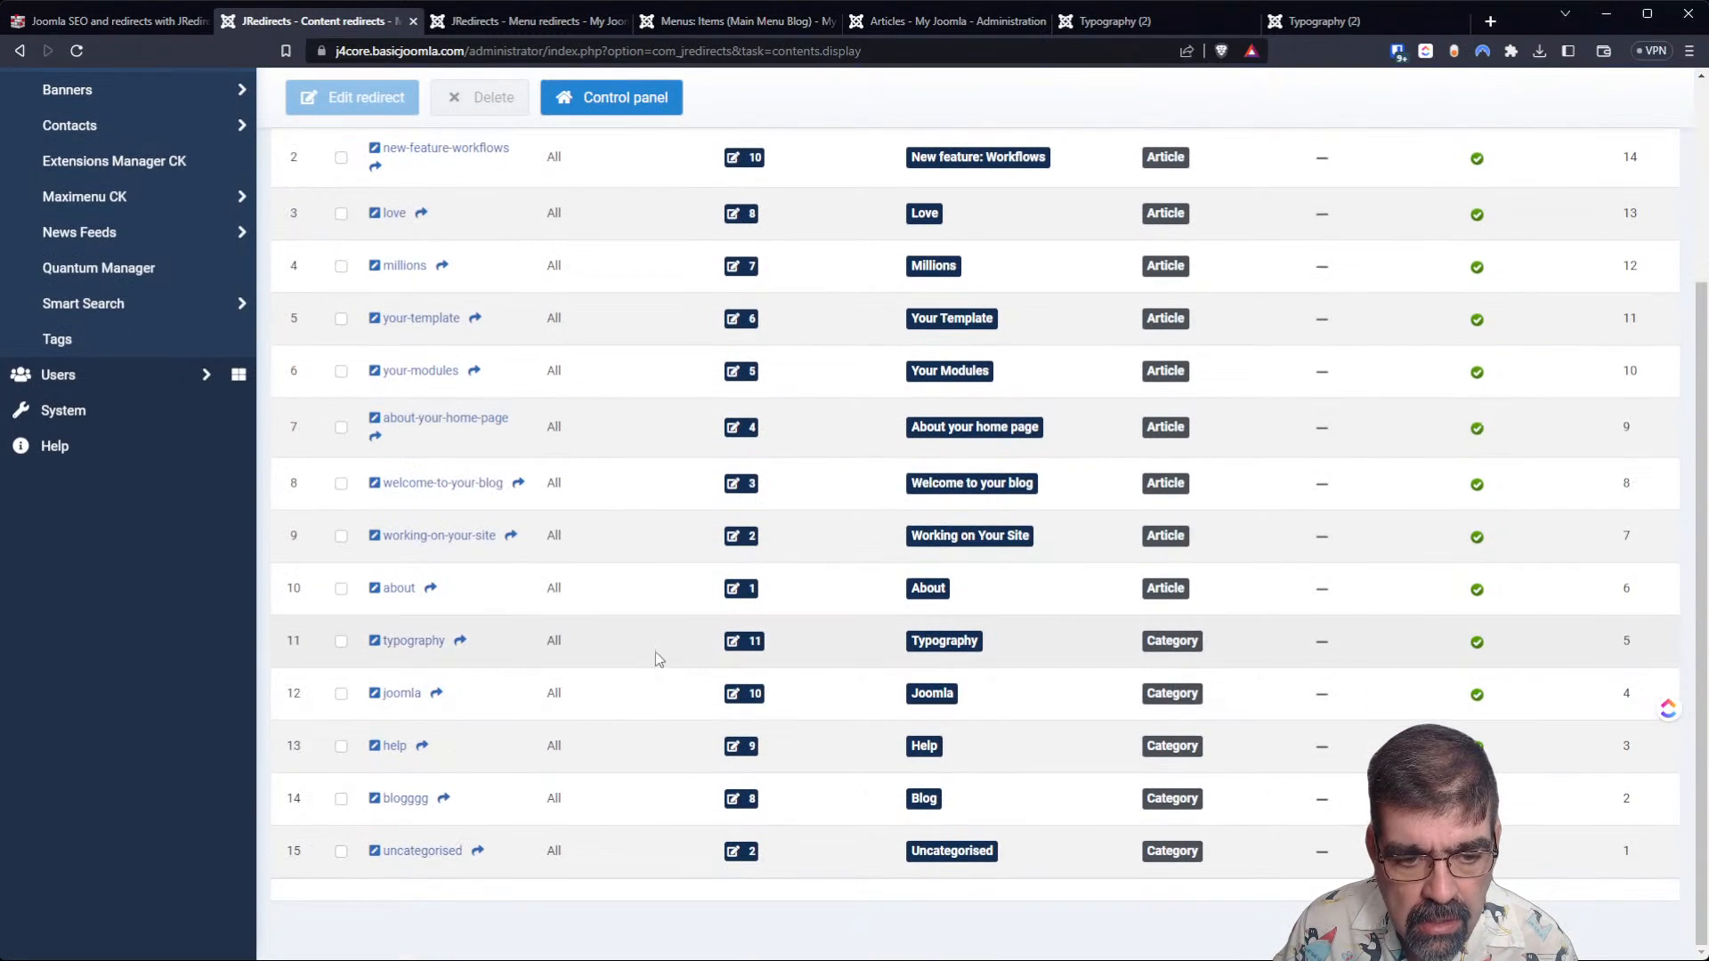
pyautogui.click(390, 804)
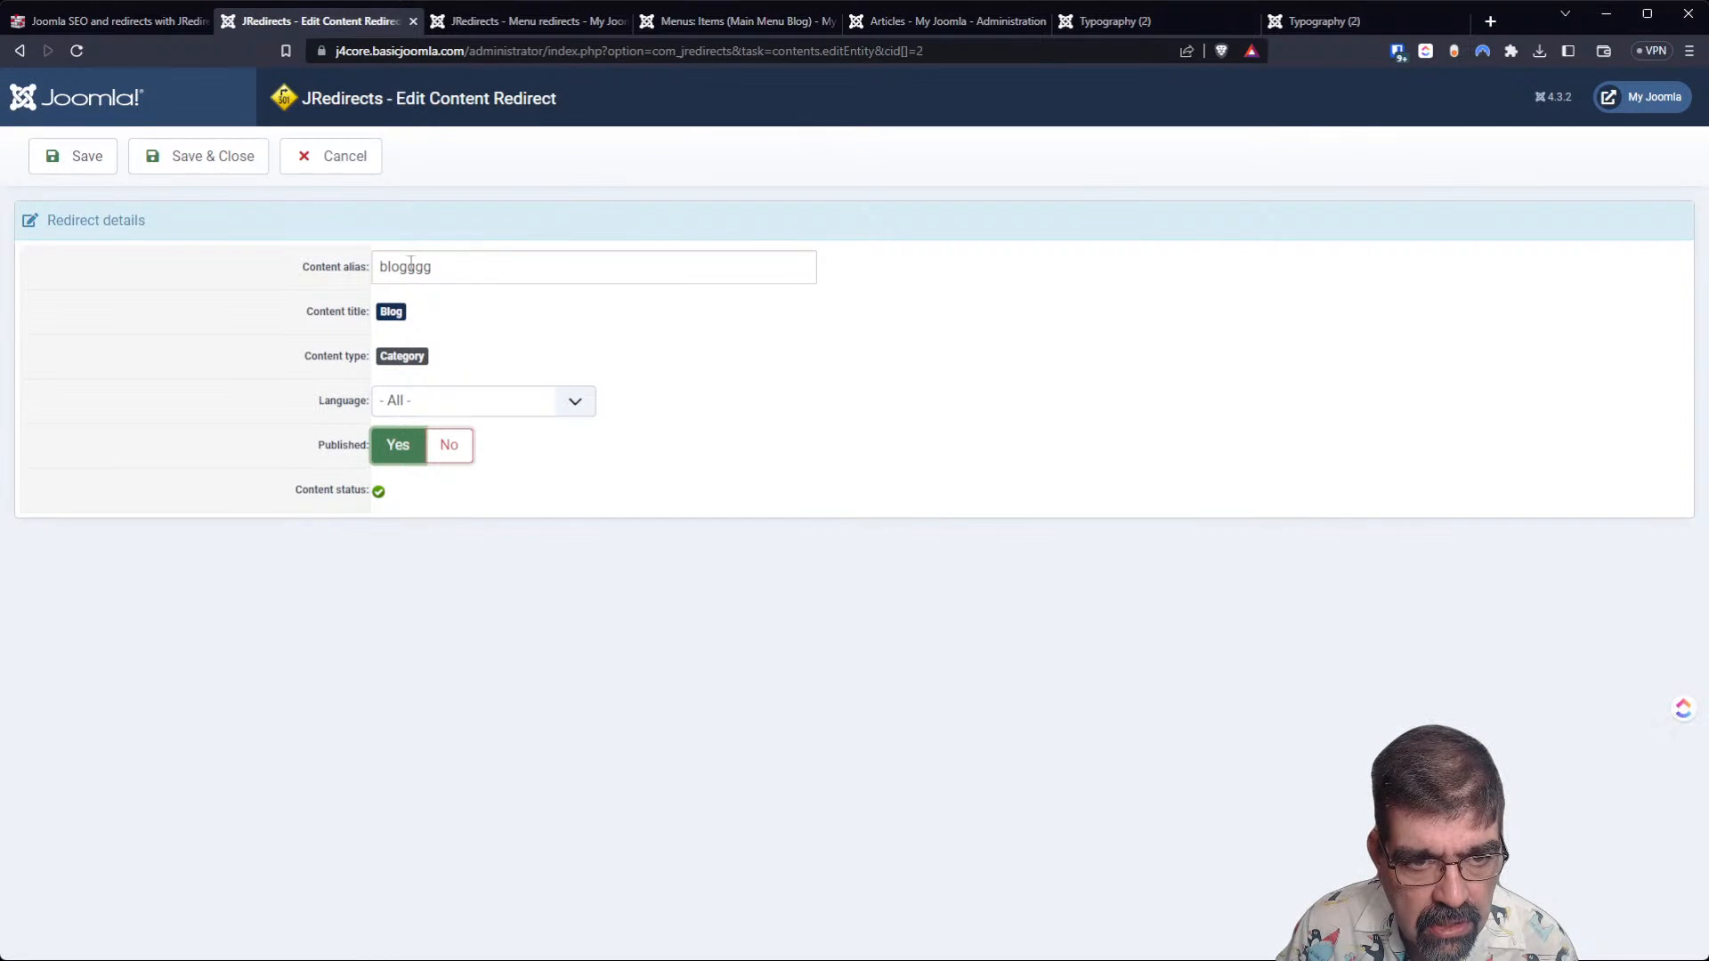
pyautogui.moveTo(410, 261); pyautogui.dragTo(561, 268)
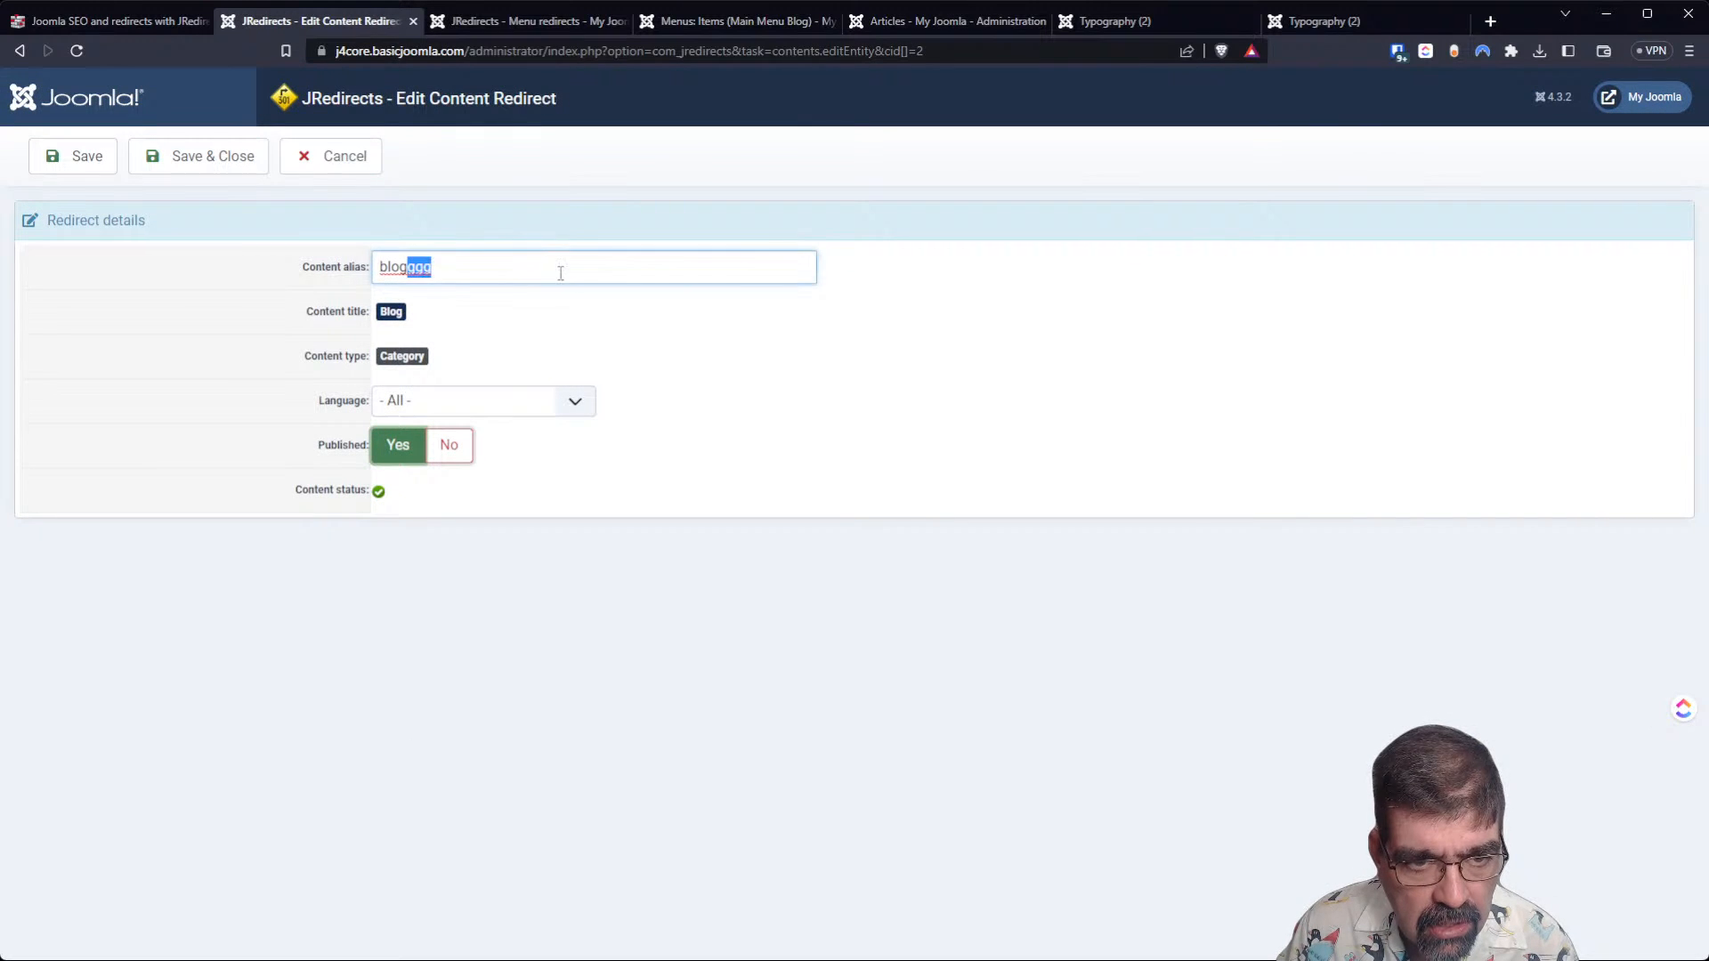
pyautogui.press('BackSpace')
pyautogui.click(210, 160)
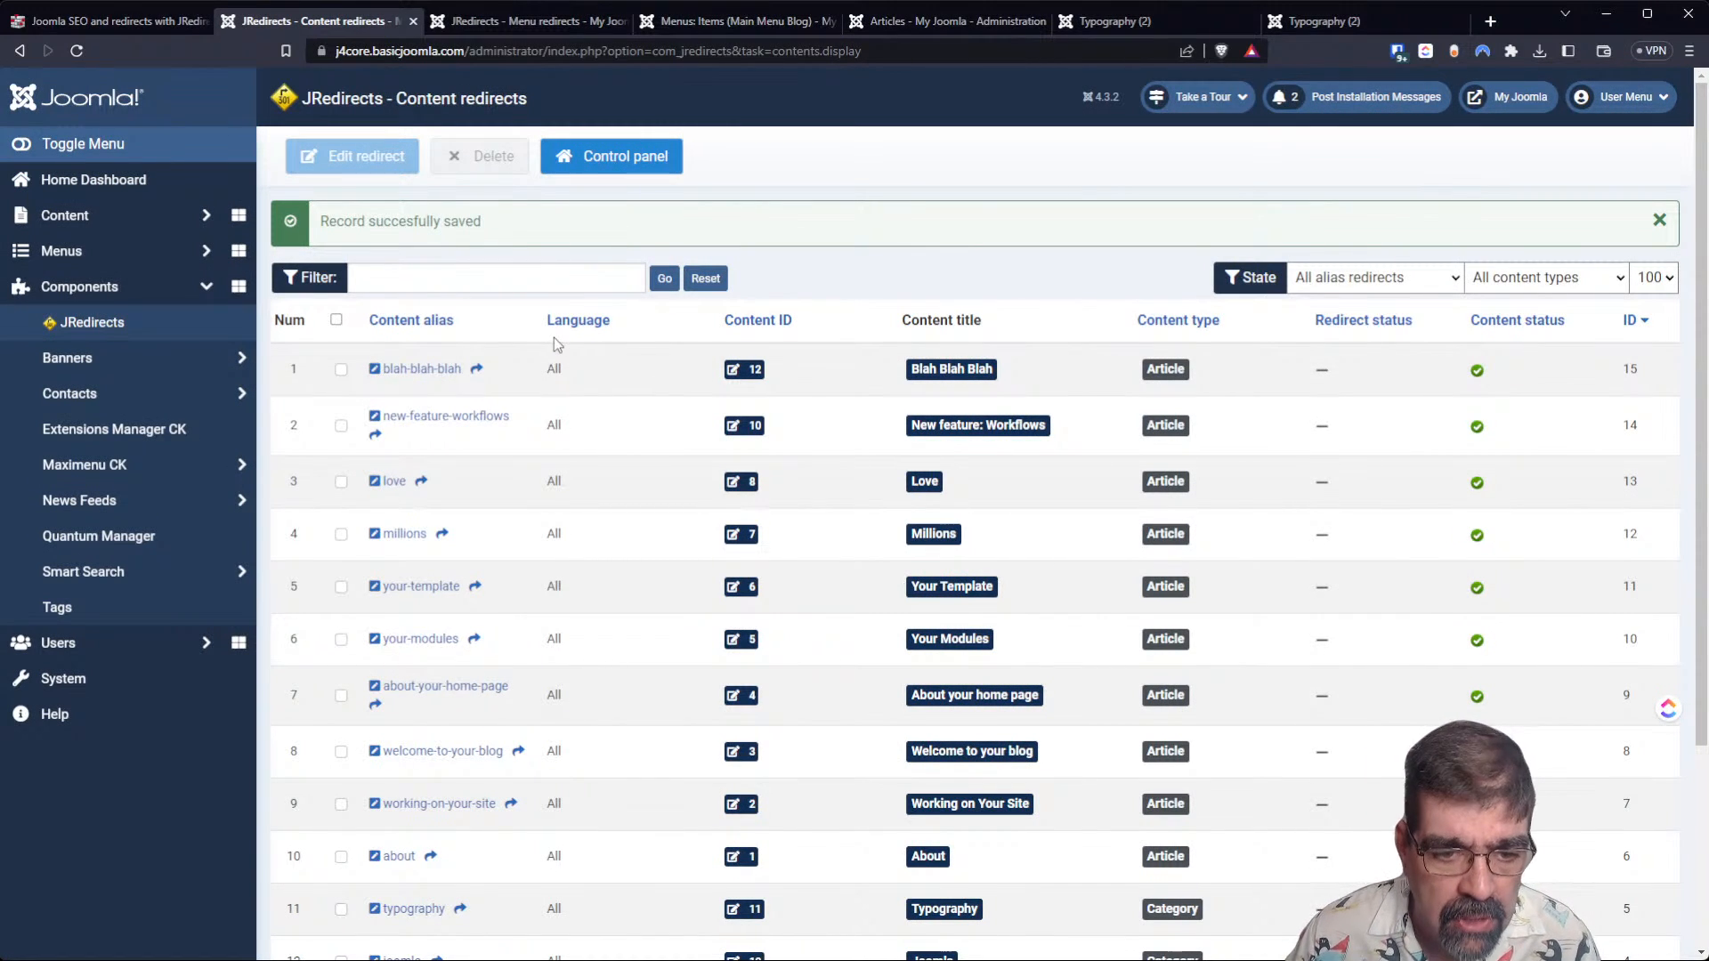
# Check the content redirects list through to the category entries at its end.
pyautogui.scroll(-3, 523, 358)
pyautogui.scroll(3, 524, 357)
pyautogui.scroll(1, 521, 347)
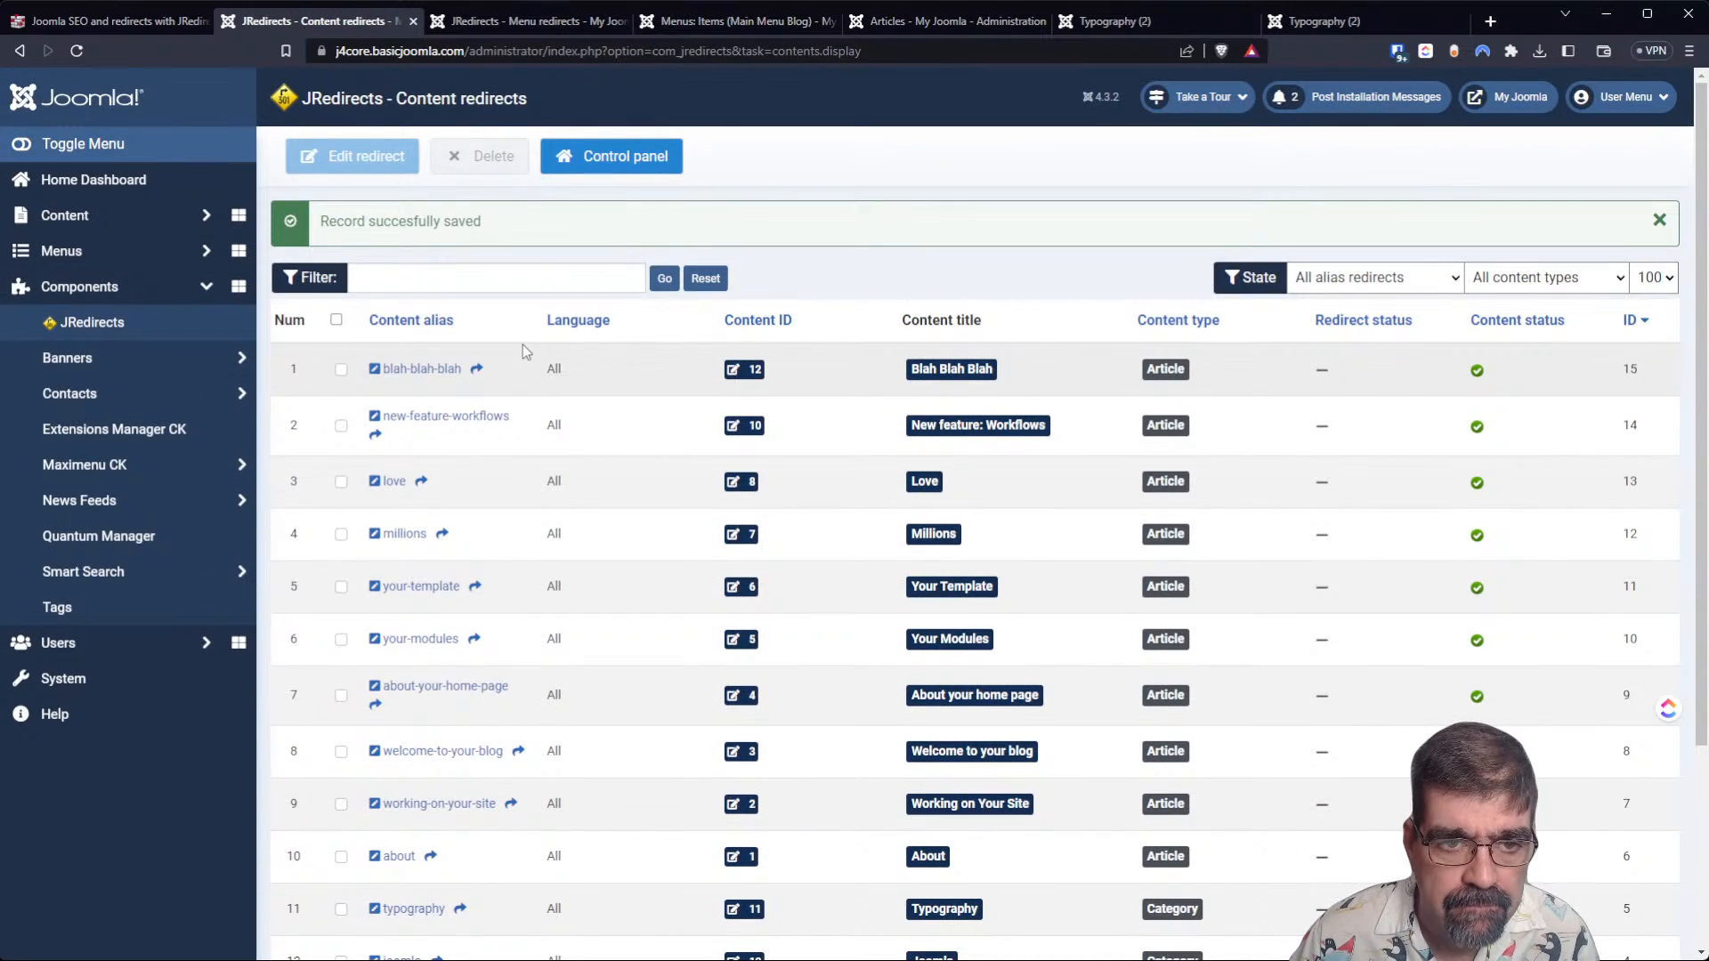
pyautogui.scroll(-3, 400, 329)
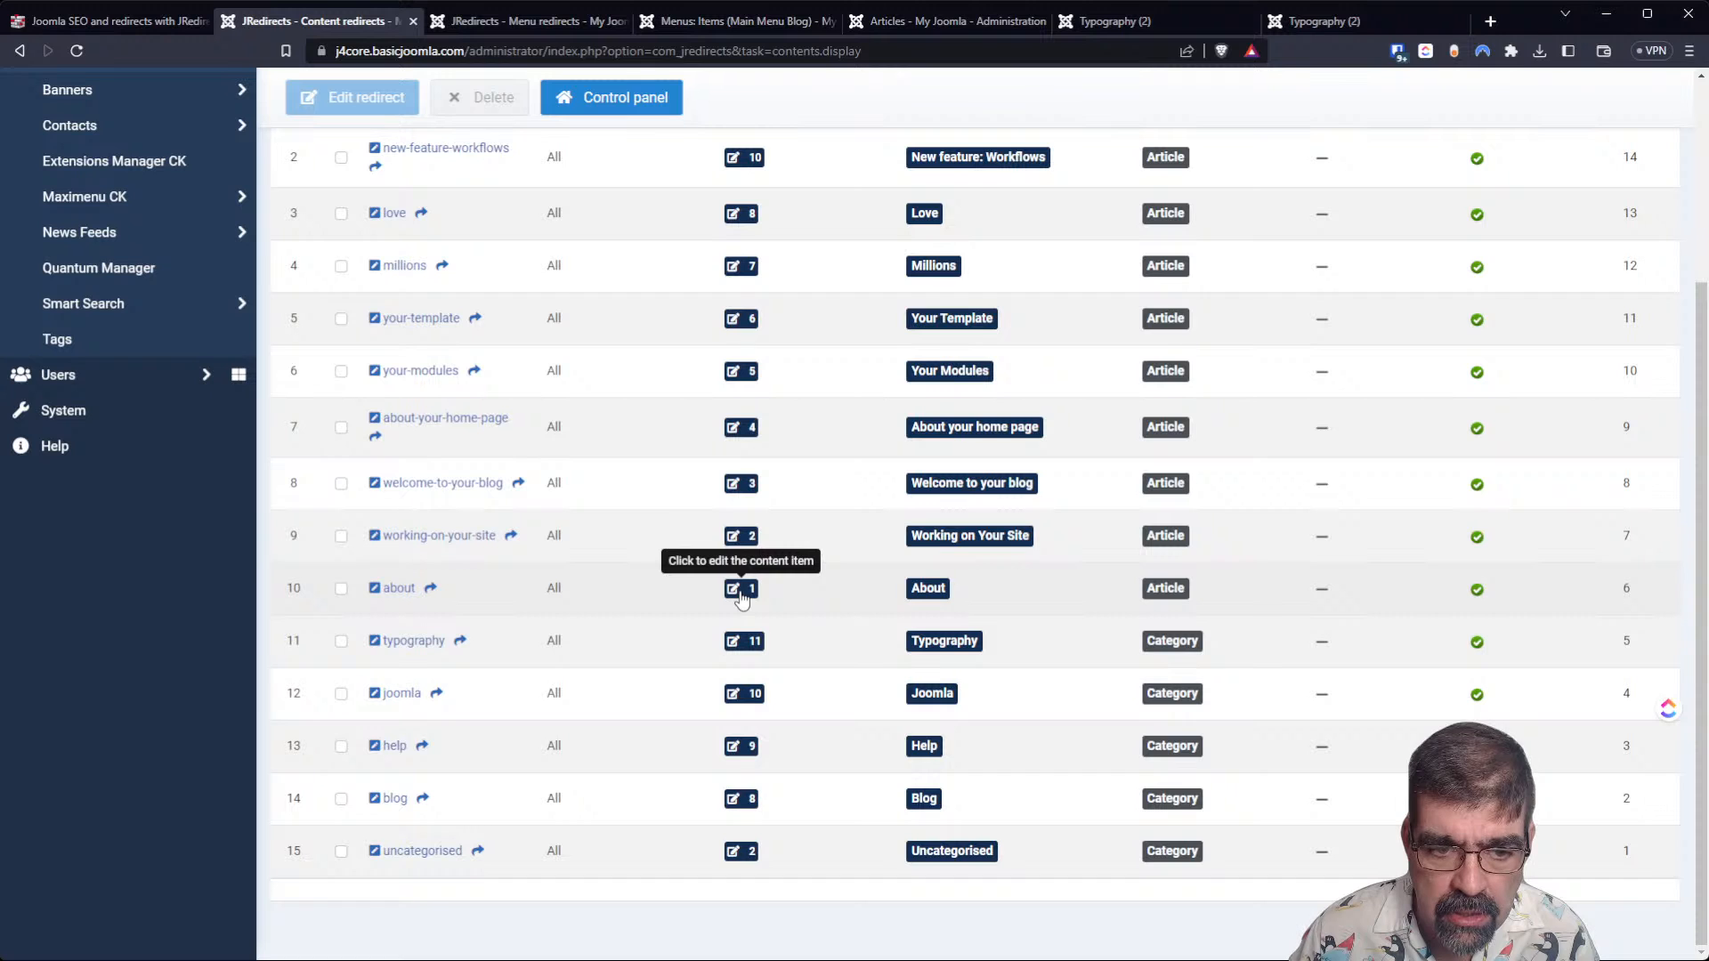
# View the About article's content redirect details, then leave them without making changes.
pyautogui.click(395, 589)
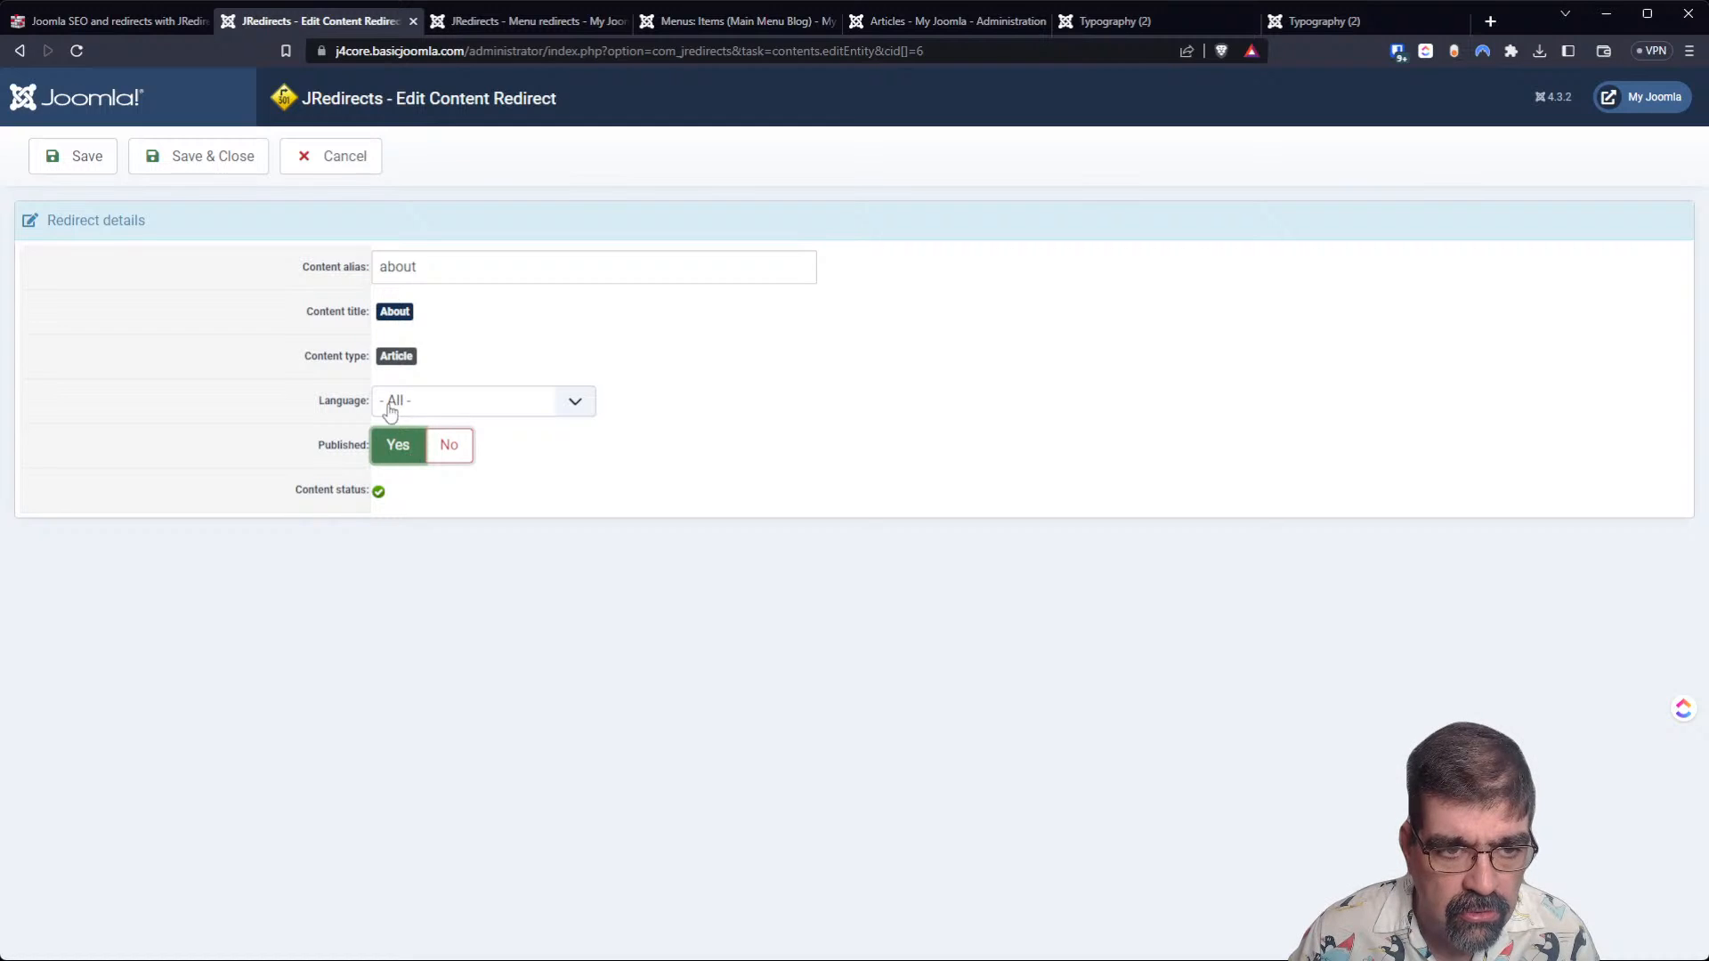
pyautogui.click(352, 165)
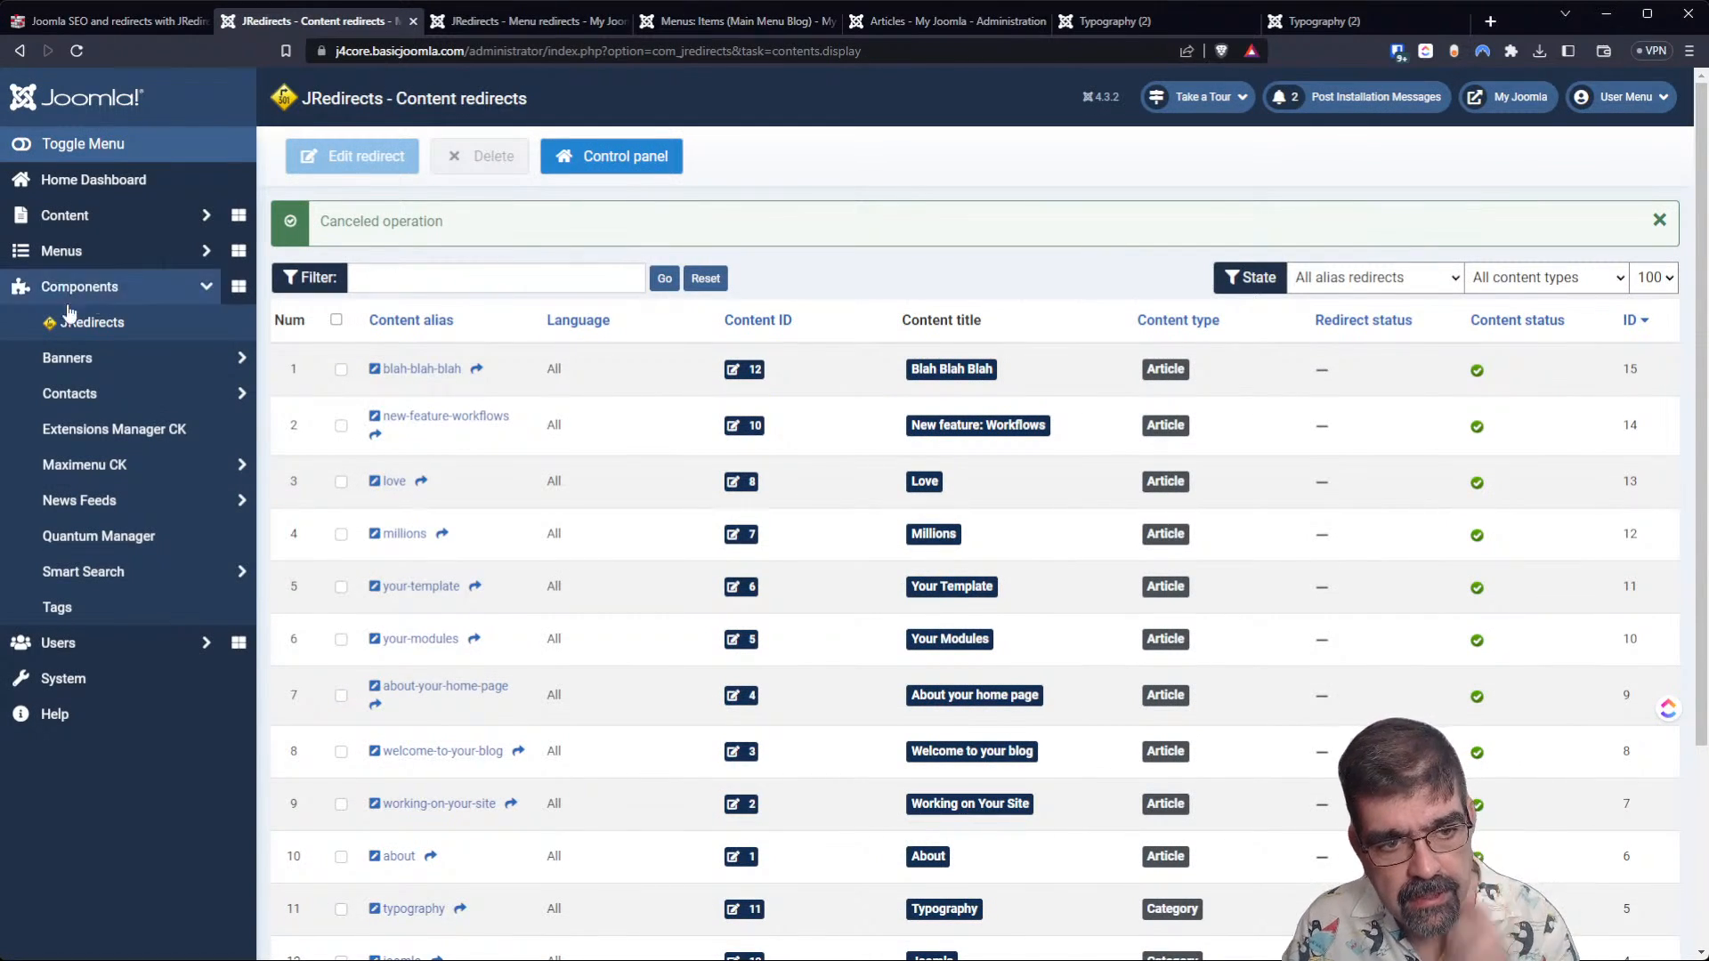
# Go to the JRedirects patterns redirects and start a new pattern redirect.
pyautogui.click(77, 336)
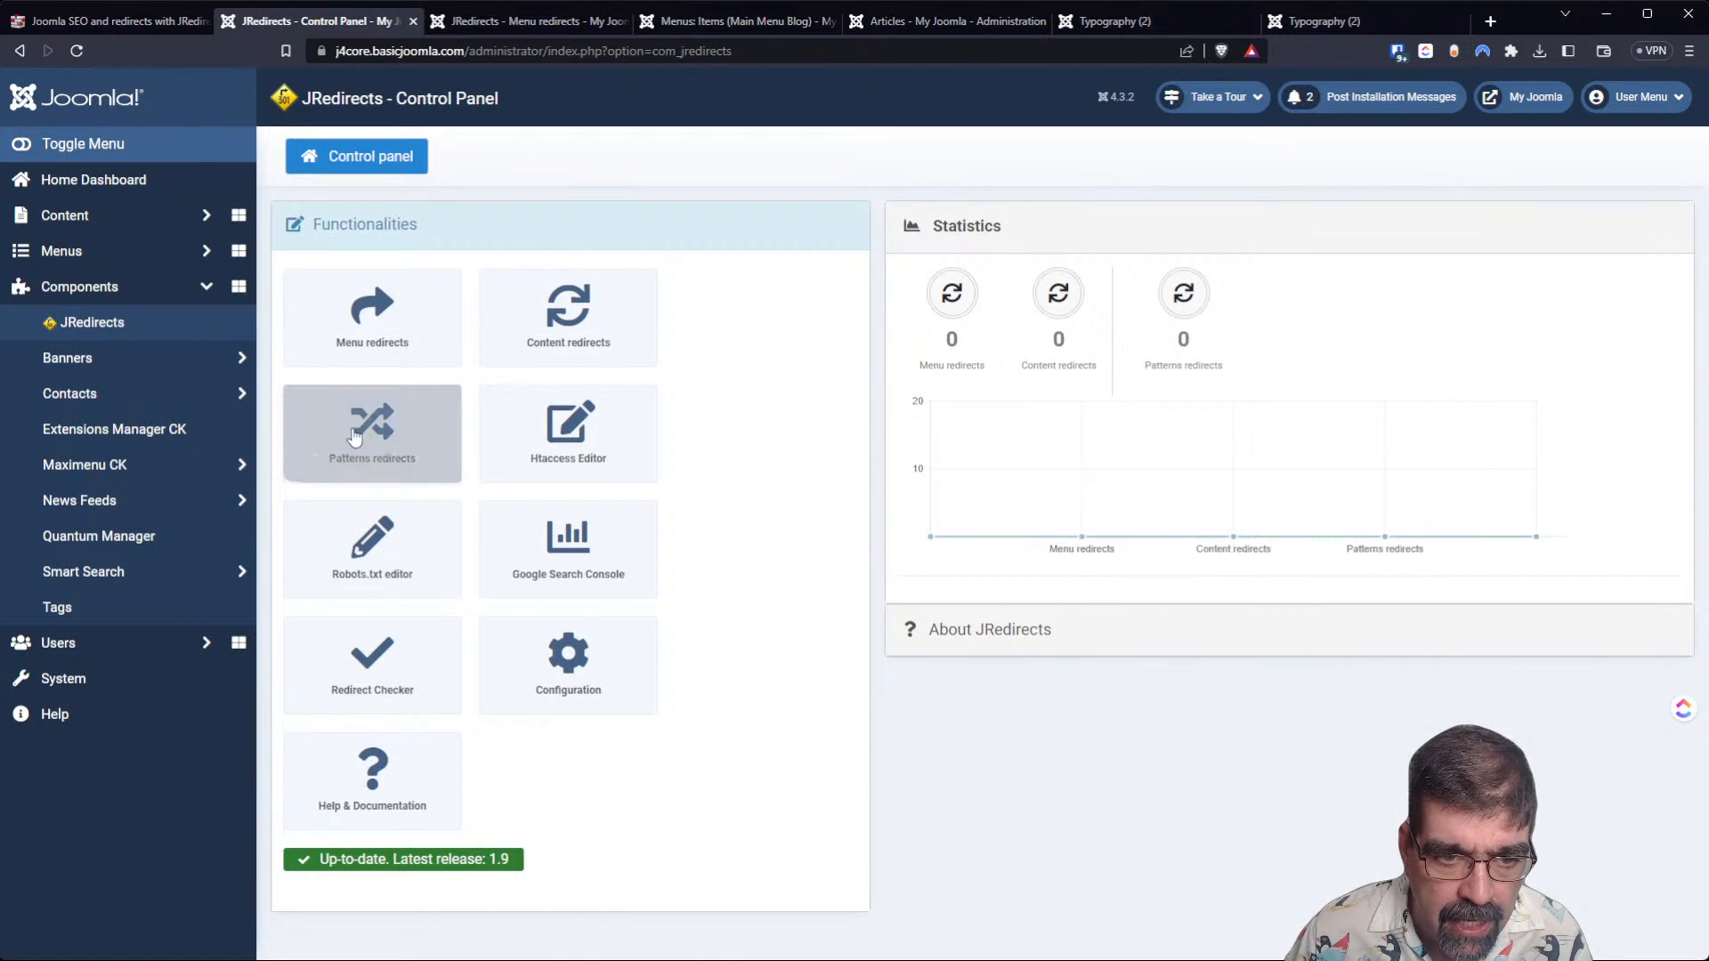
pyautogui.click(362, 434)
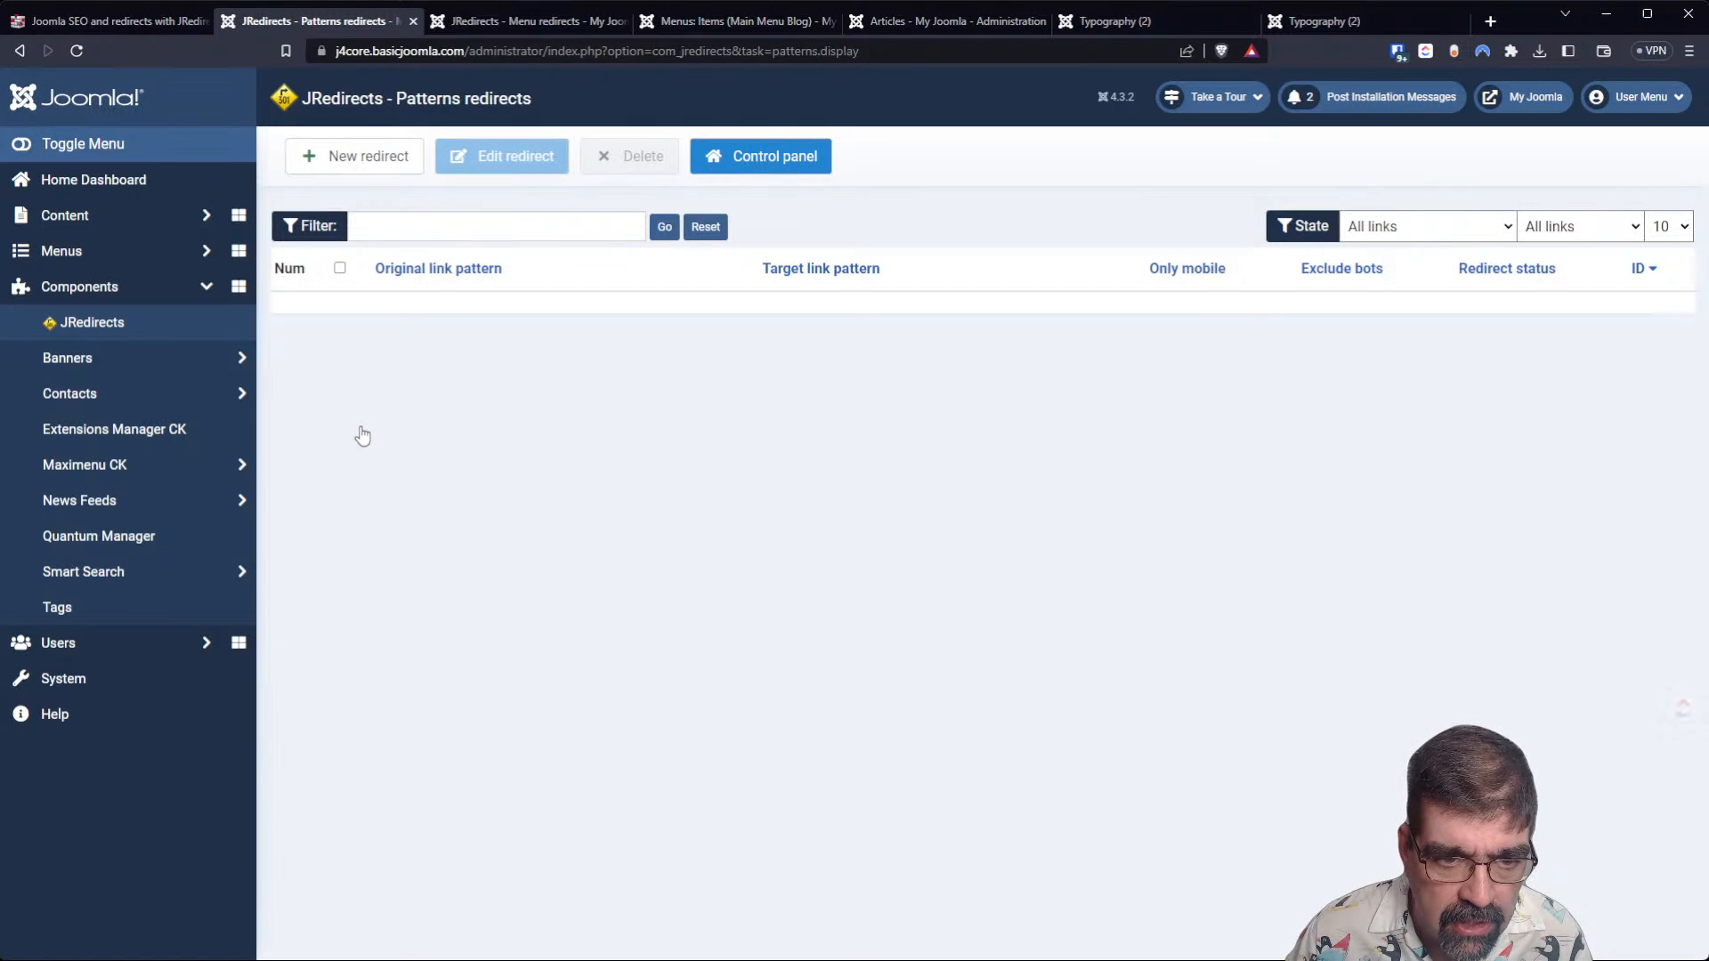
pyautogui.click(355, 169)
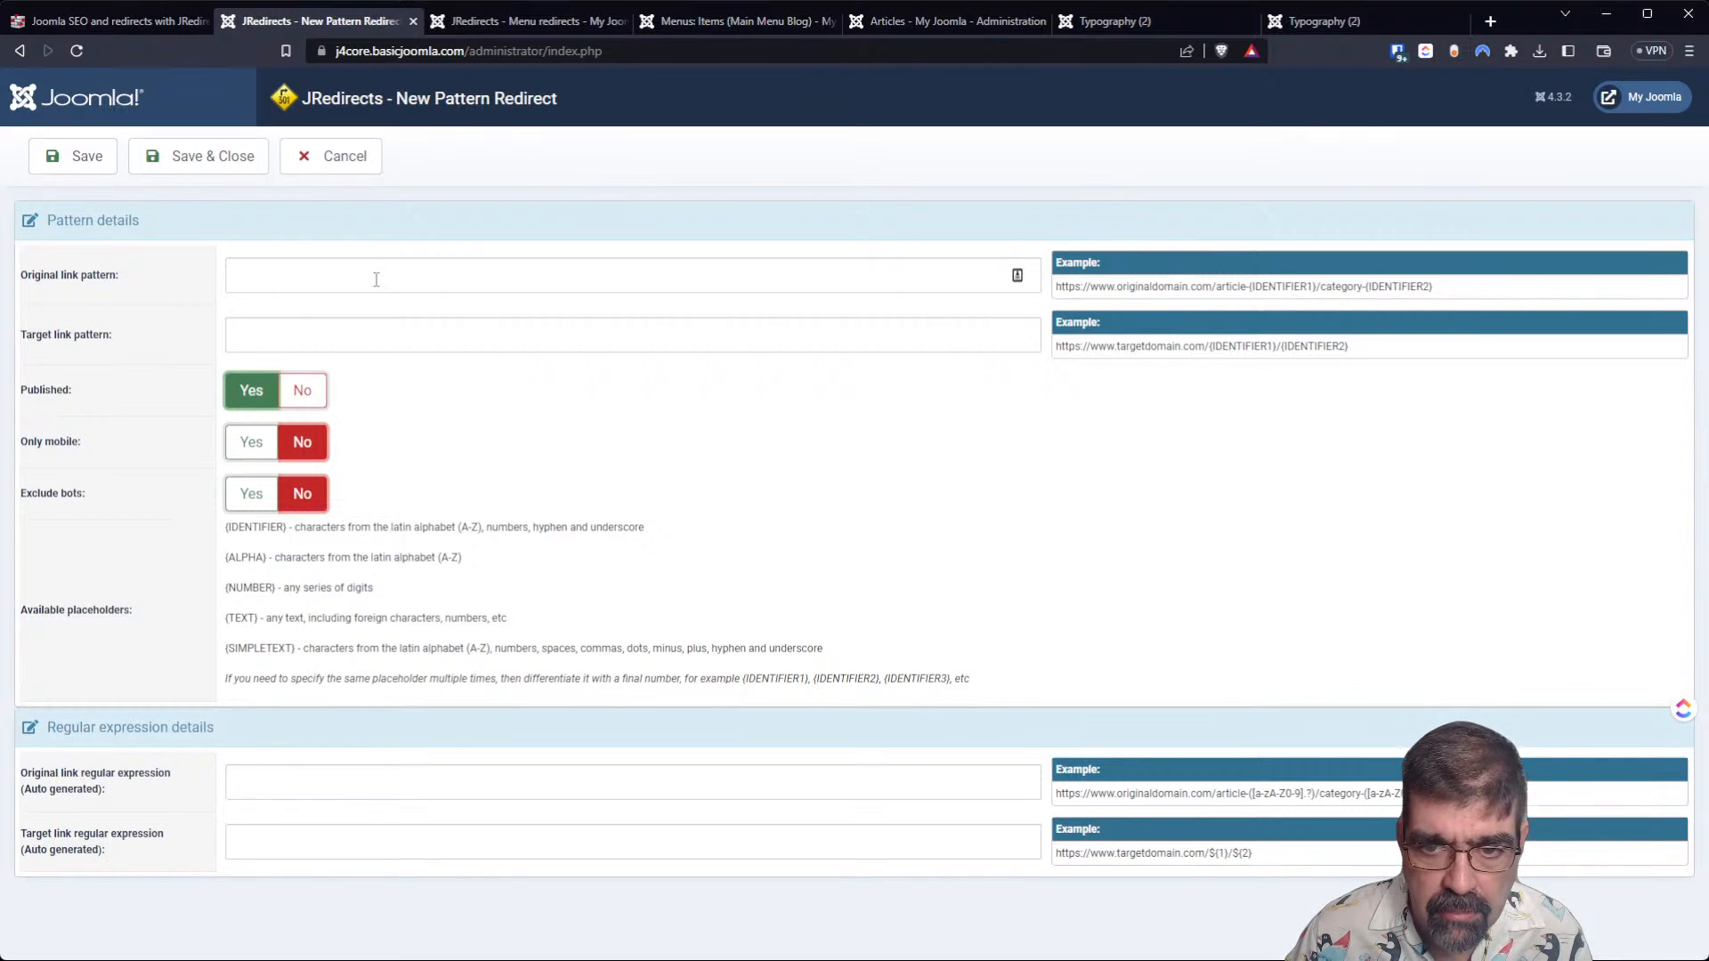
# Examine the example original and target link patterns at enlarged page size, then restore the normal page size.
pyautogui.moveTo(1057, 286); pyautogui.dragTo(1499, 298)
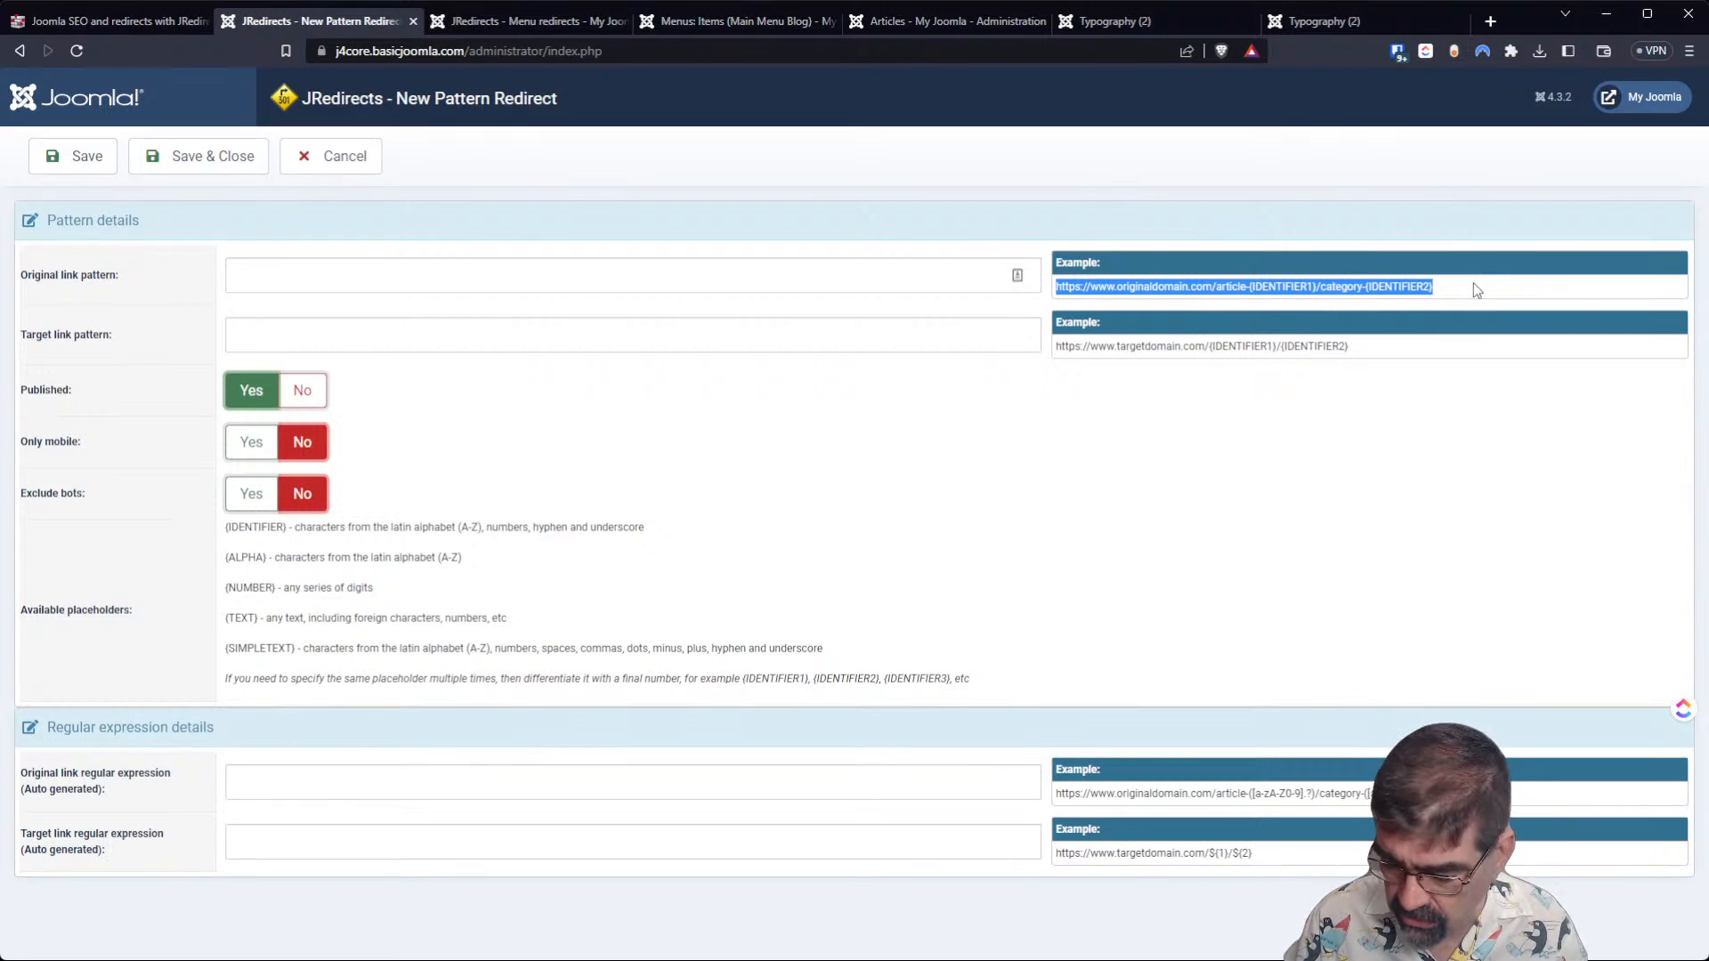
pyautogui.hotkey('ctrl', '+')
pyautogui.hotkey('ctrl', '+')
pyautogui.hotkey('ctrl', '+')
pyautogui.hotkey('ctrl', '+')
pyautogui.hotkey('ctrl', '+')
pyautogui.hotkey('ctrl', '+')
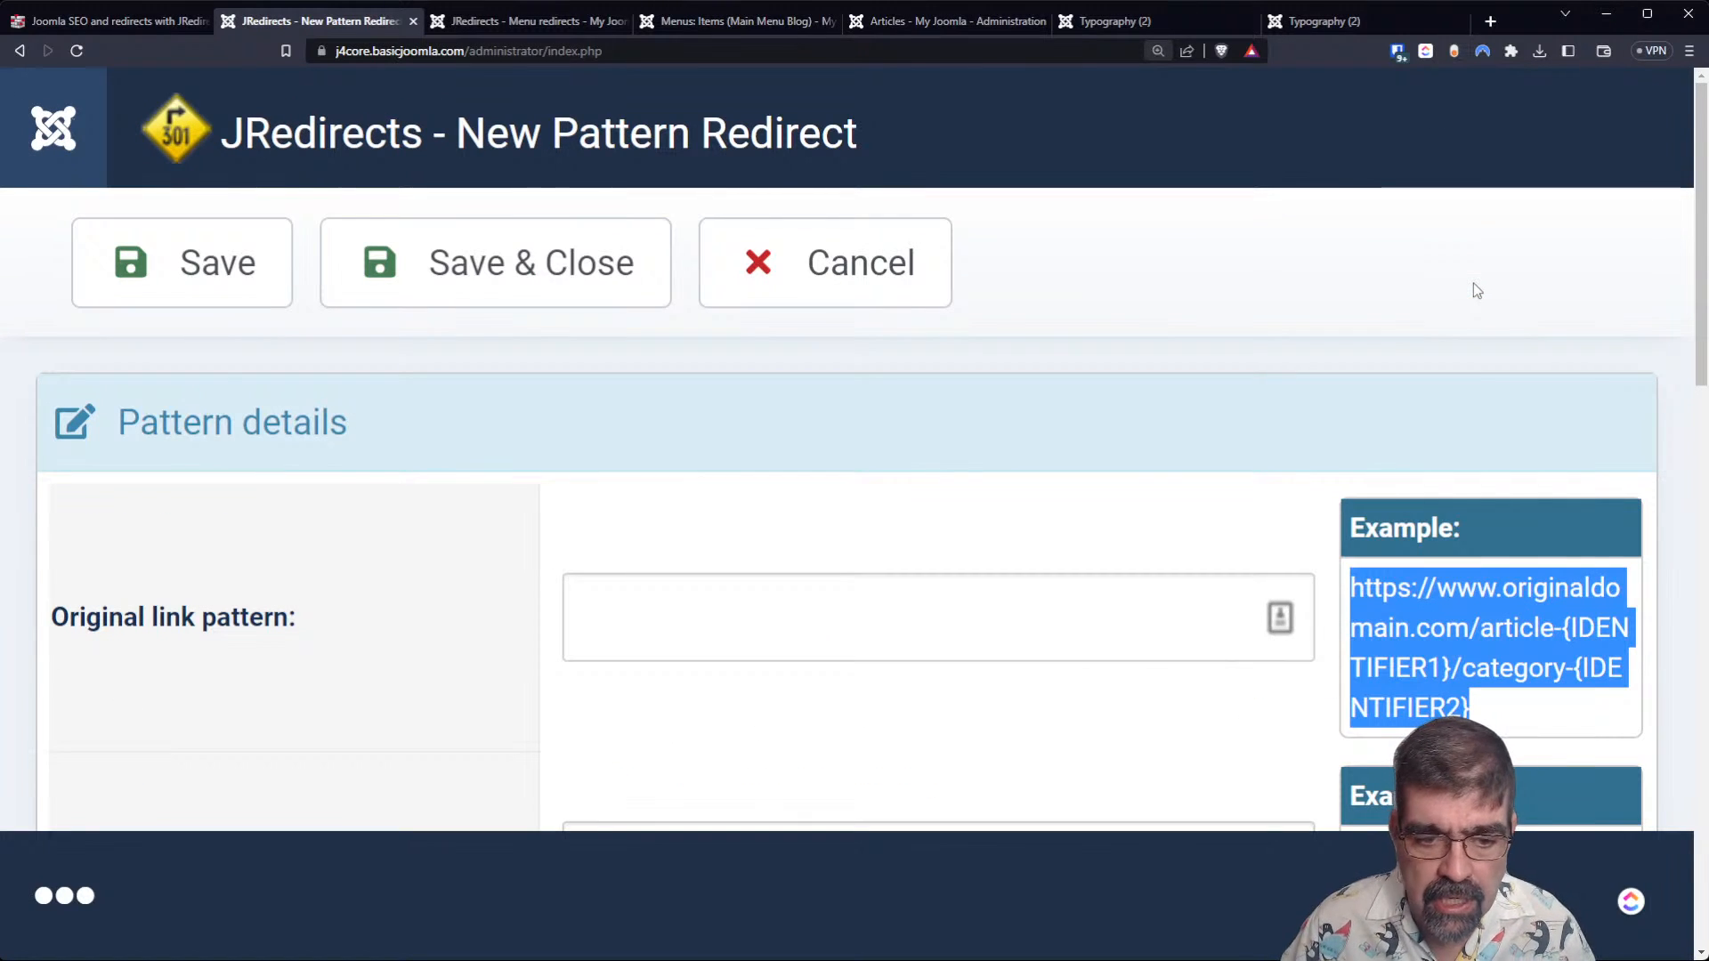
pyautogui.click(1058, 400)
pyautogui.scroll(-1, 1453, 457)
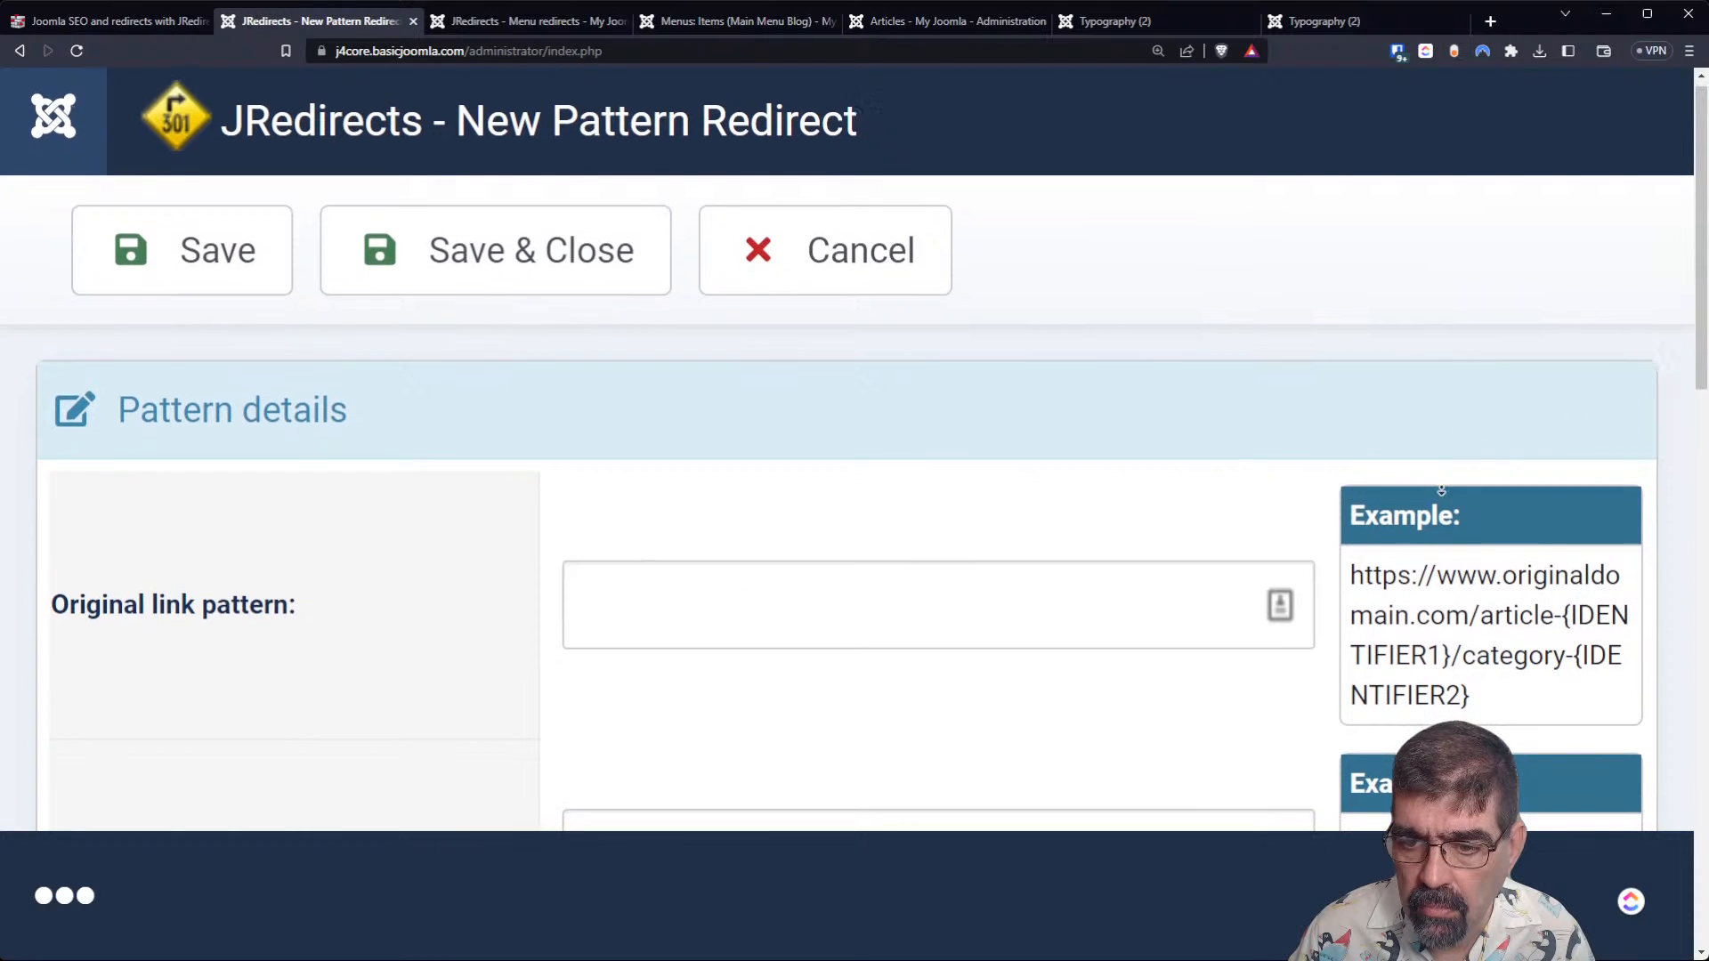
pyautogui.scroll(1, 1428, 529)
pyautogui.scroll(-2, 1428, 528)
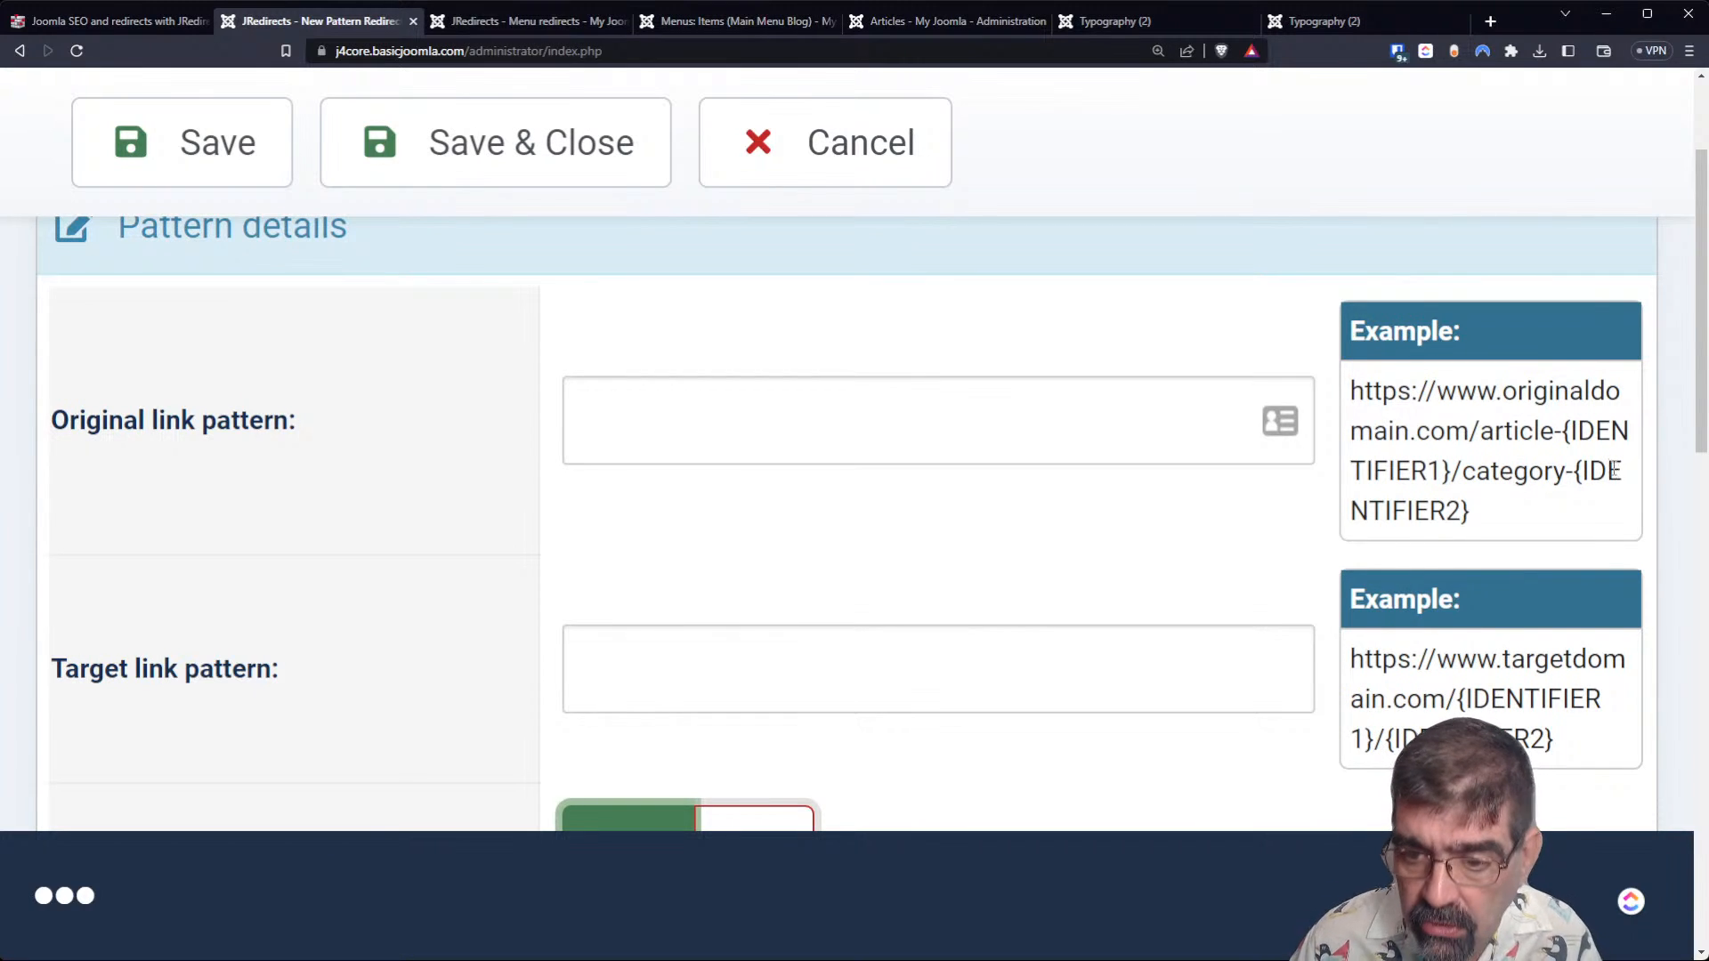
pyautogui.scroll(-3, 1615, 474)
pyautogui.scroll(3, 1607, 474)
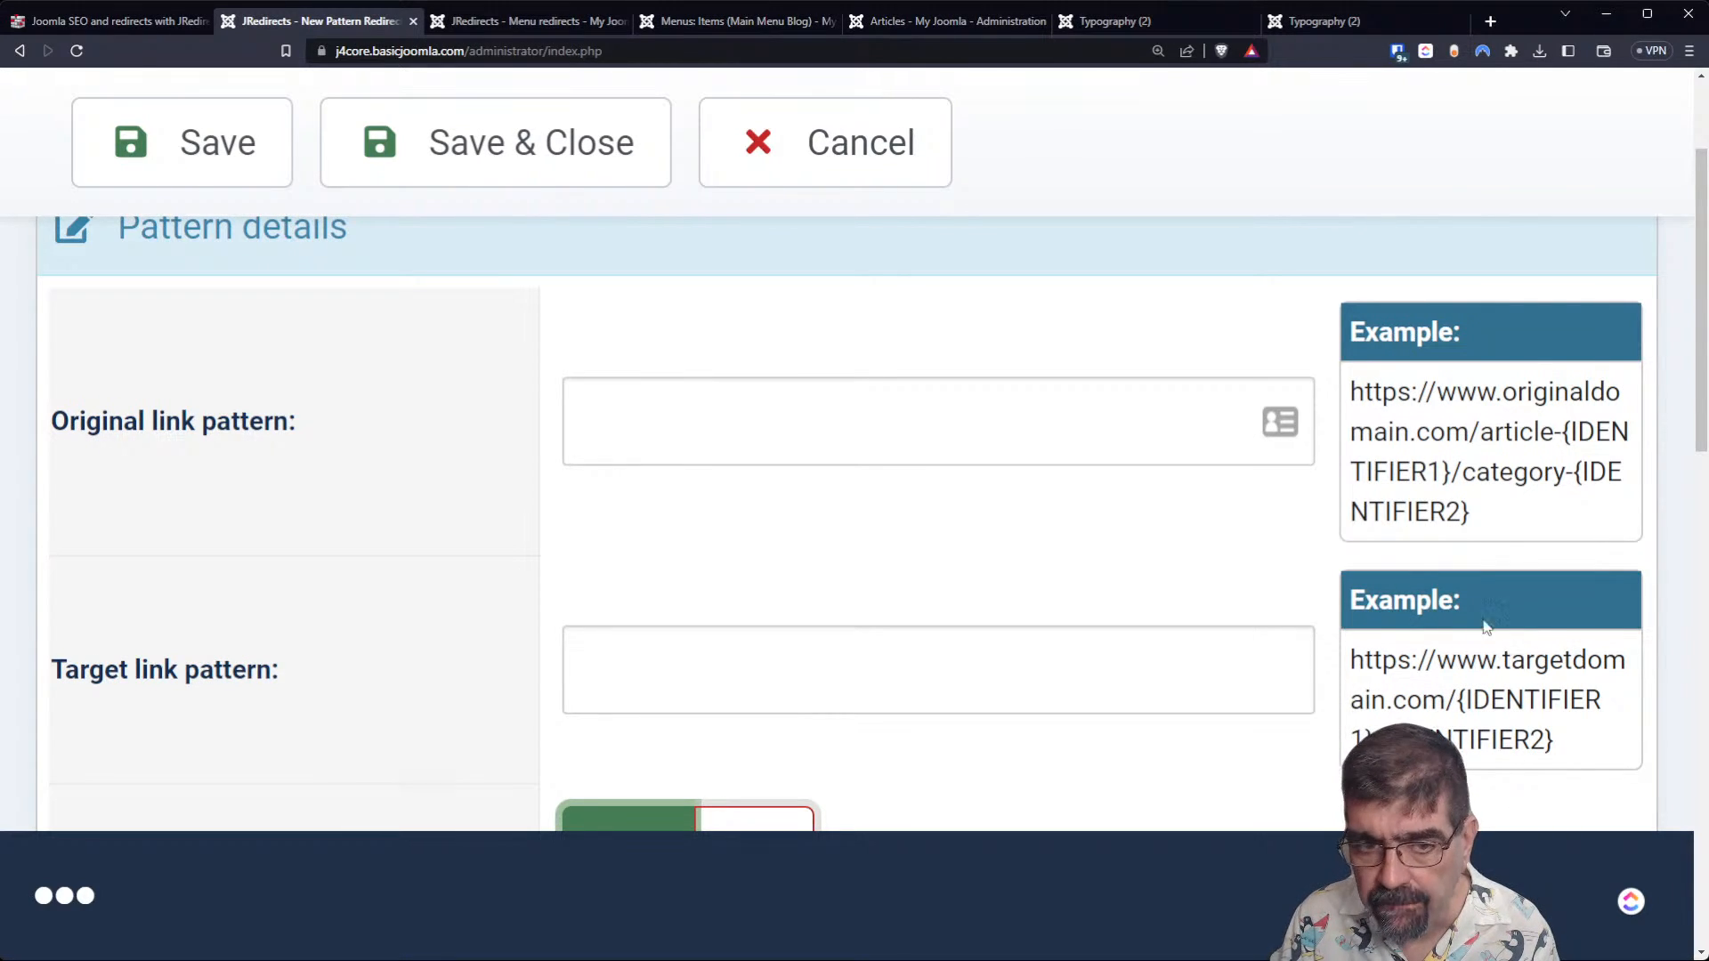
pyautogui.hotkey('ctrl', '0')
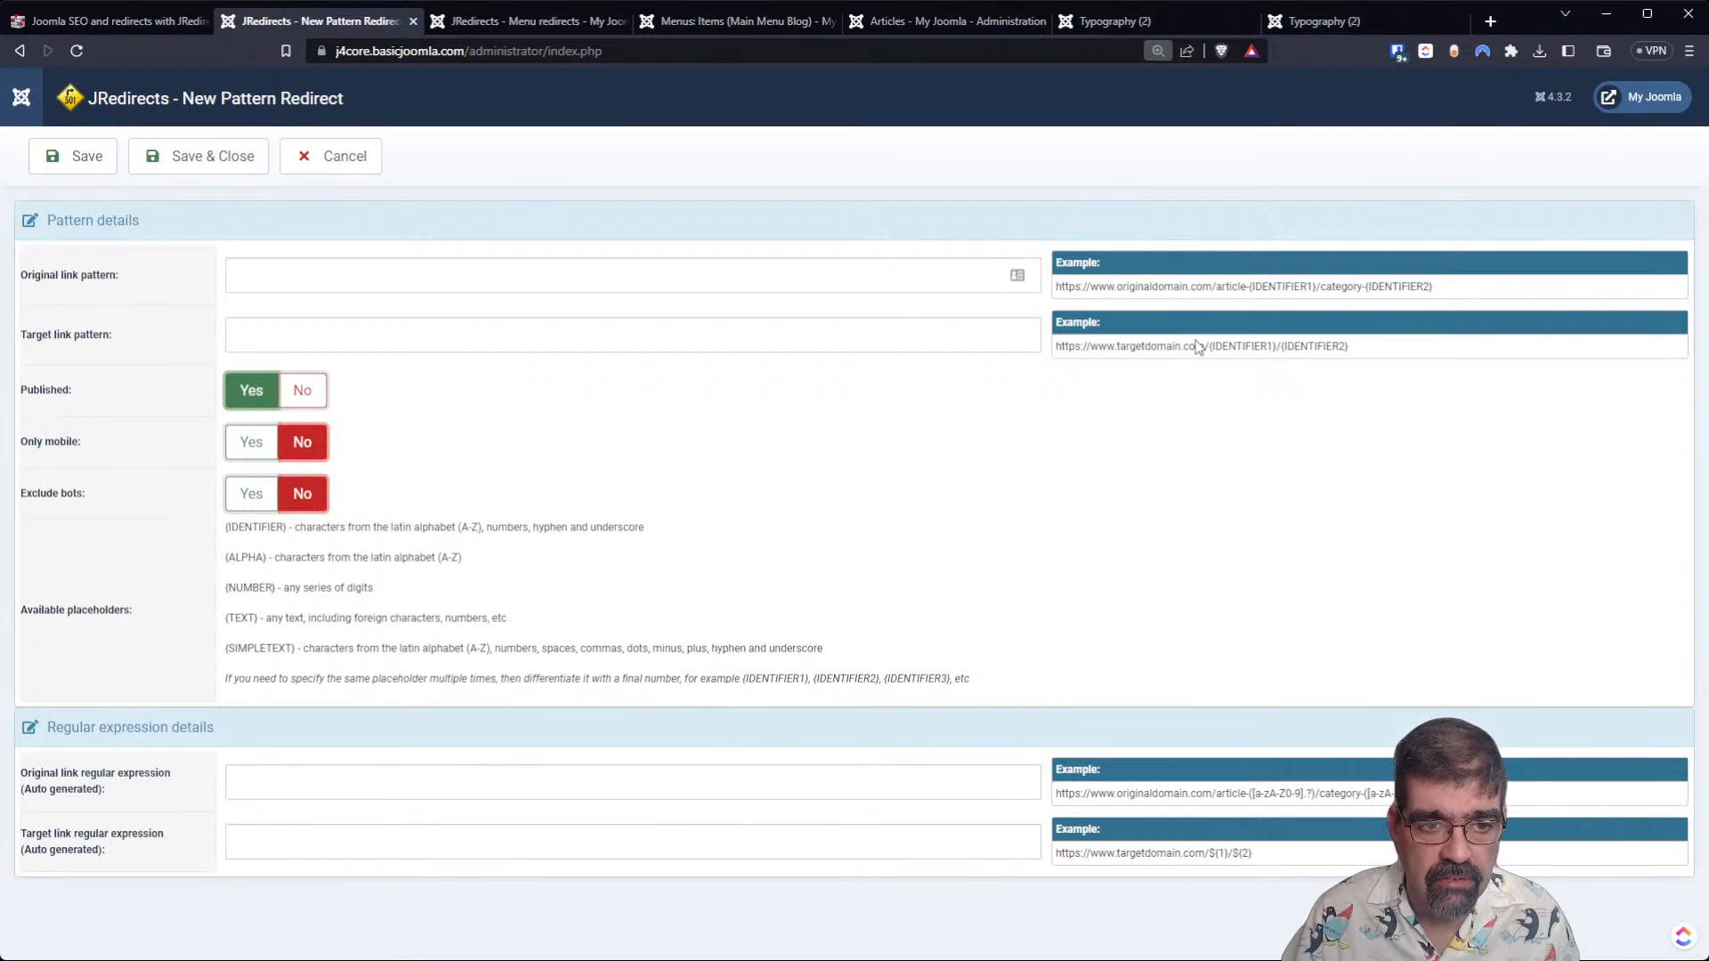
pyautogui.click(465, 276)
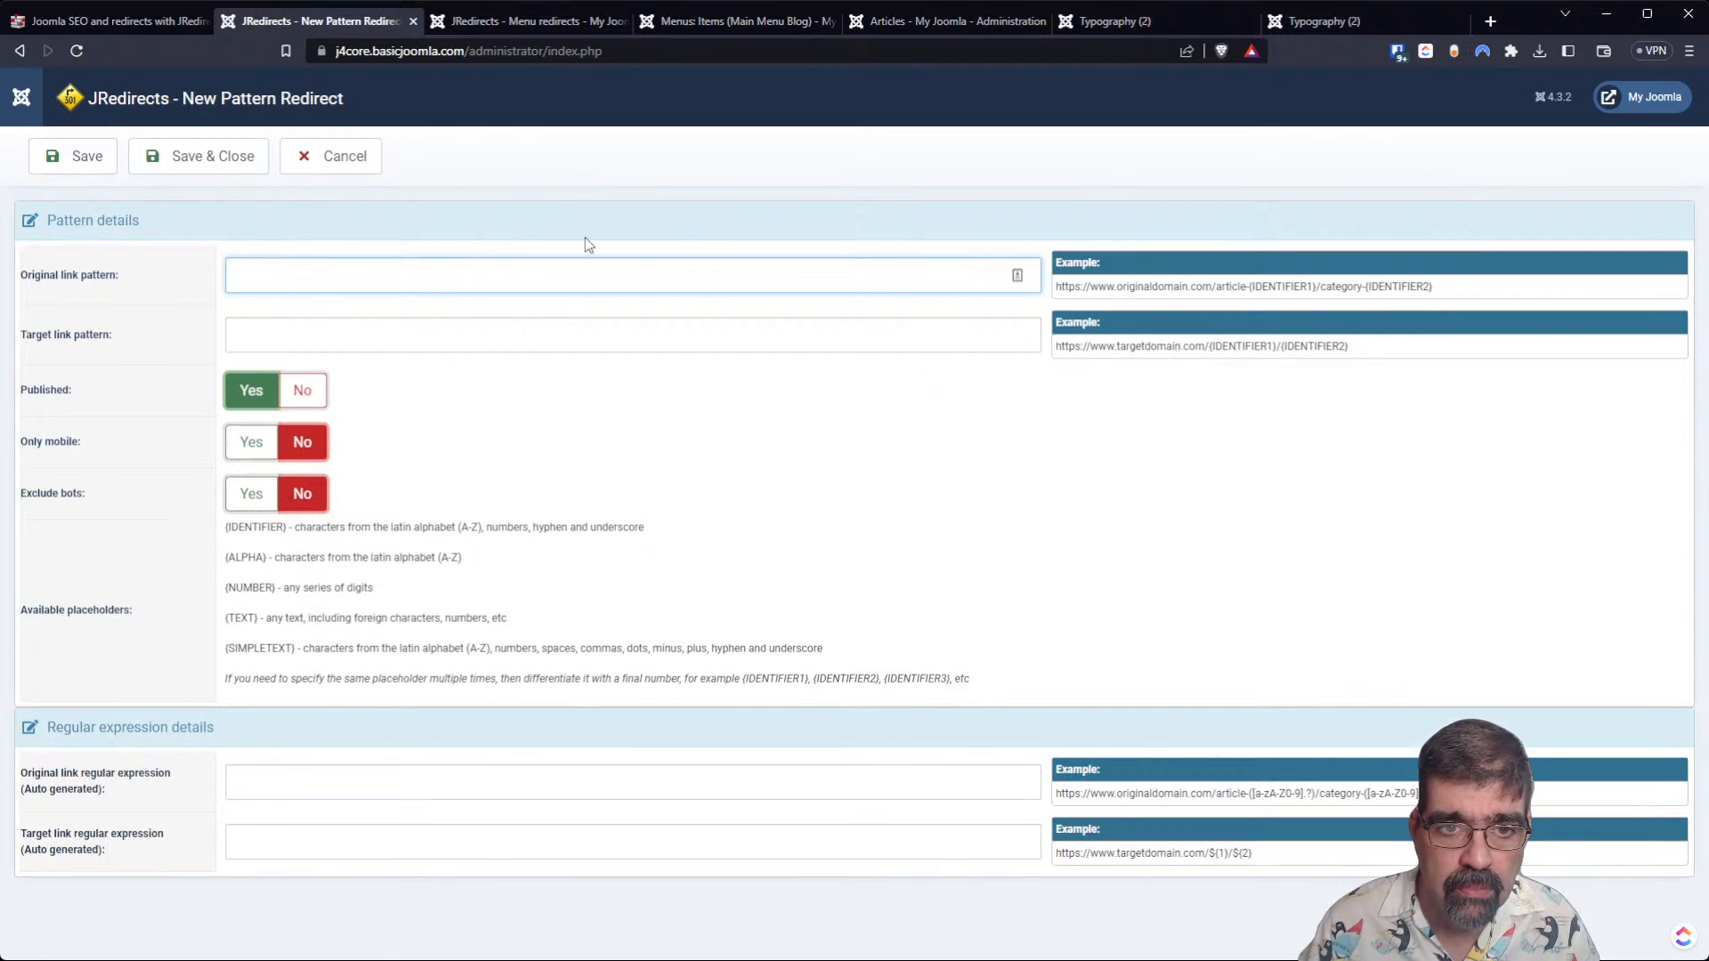
pyautogui.click(1119, 25)
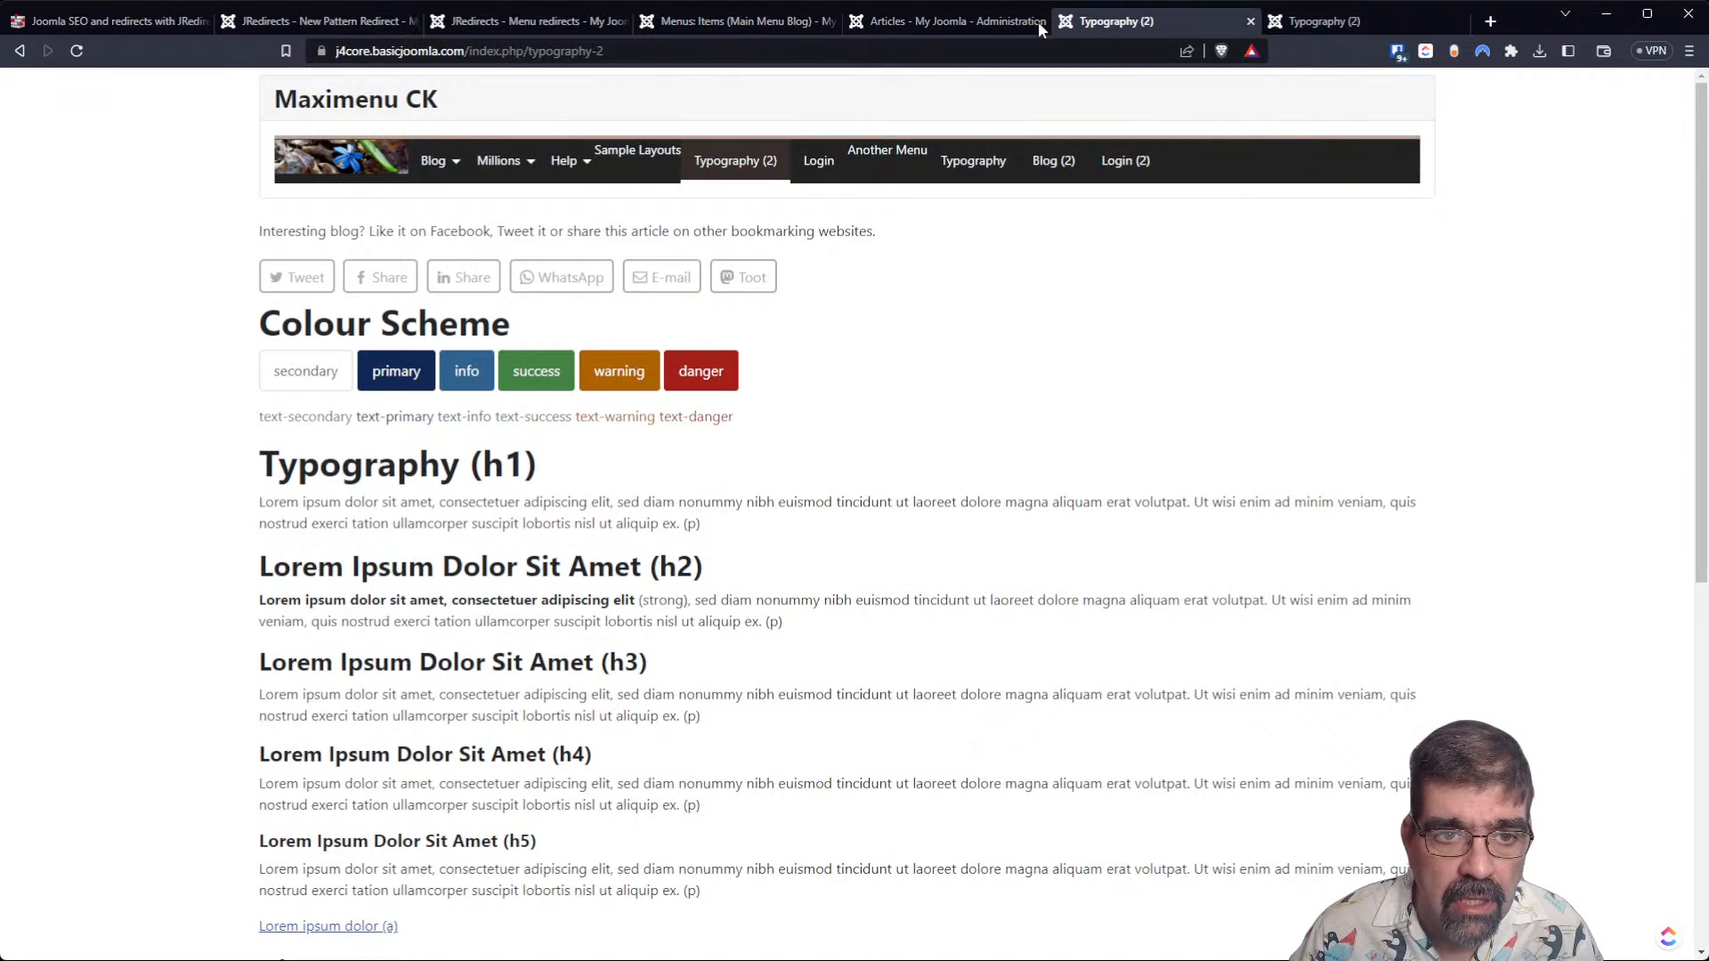
pyautogui.click(706, 53)
pyautogui.hotkey('ctrl', 'c')
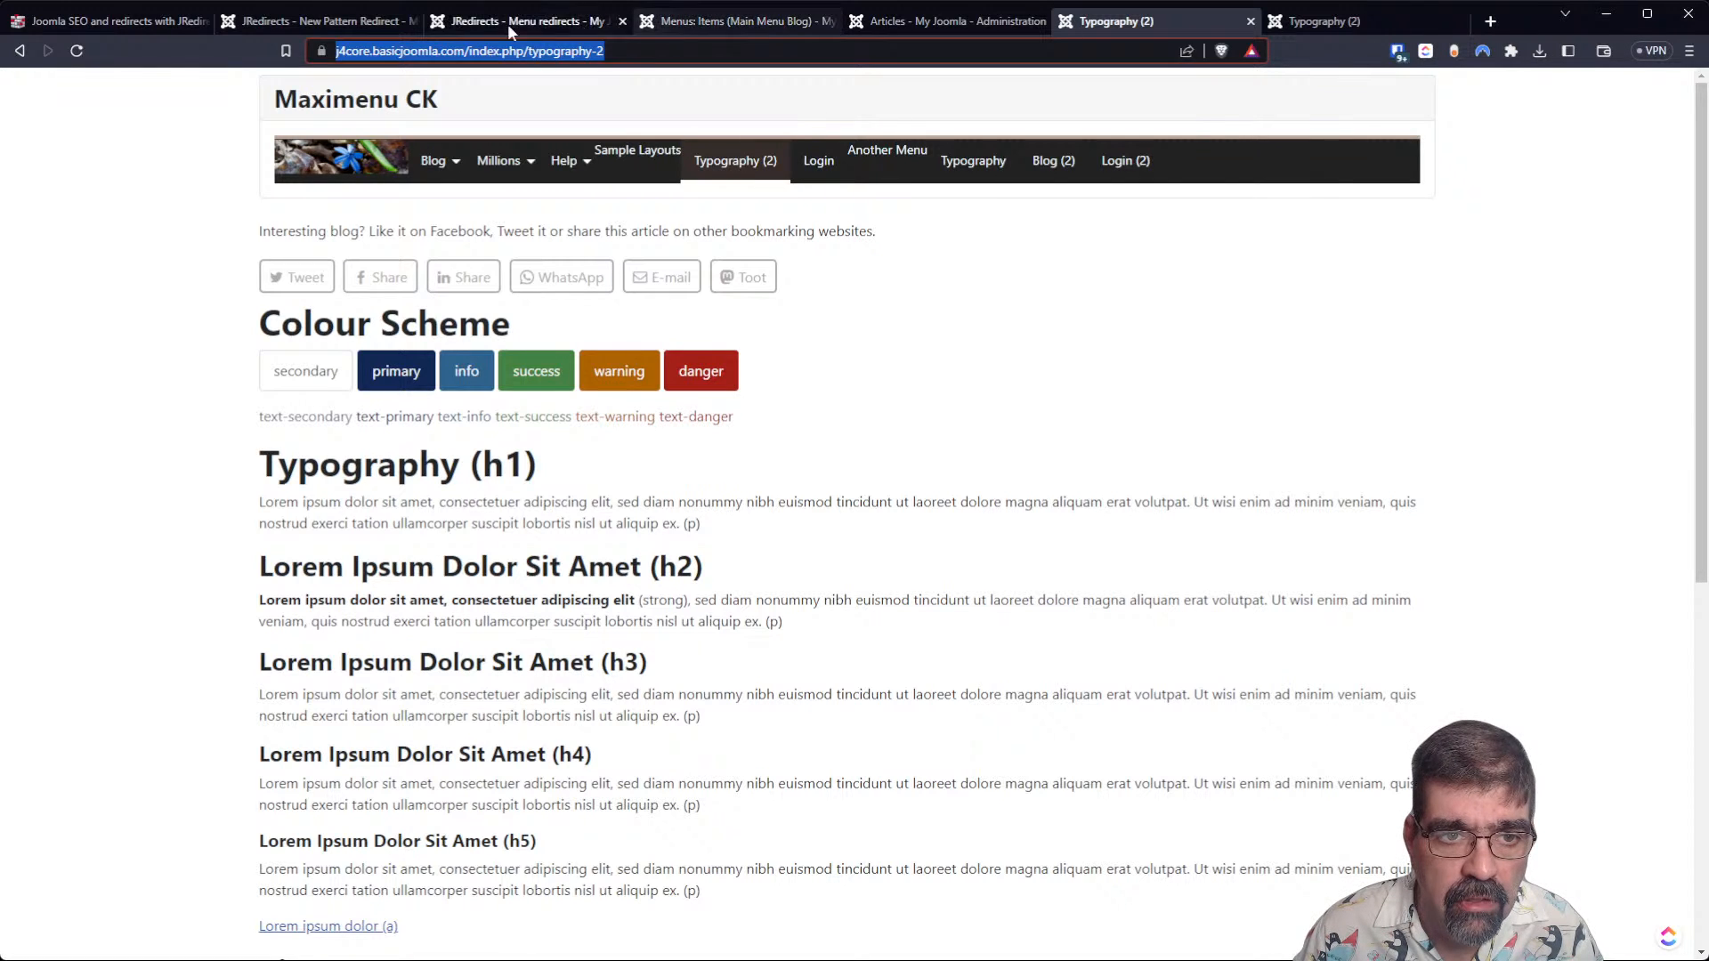
pyautogui.click(334, 28)
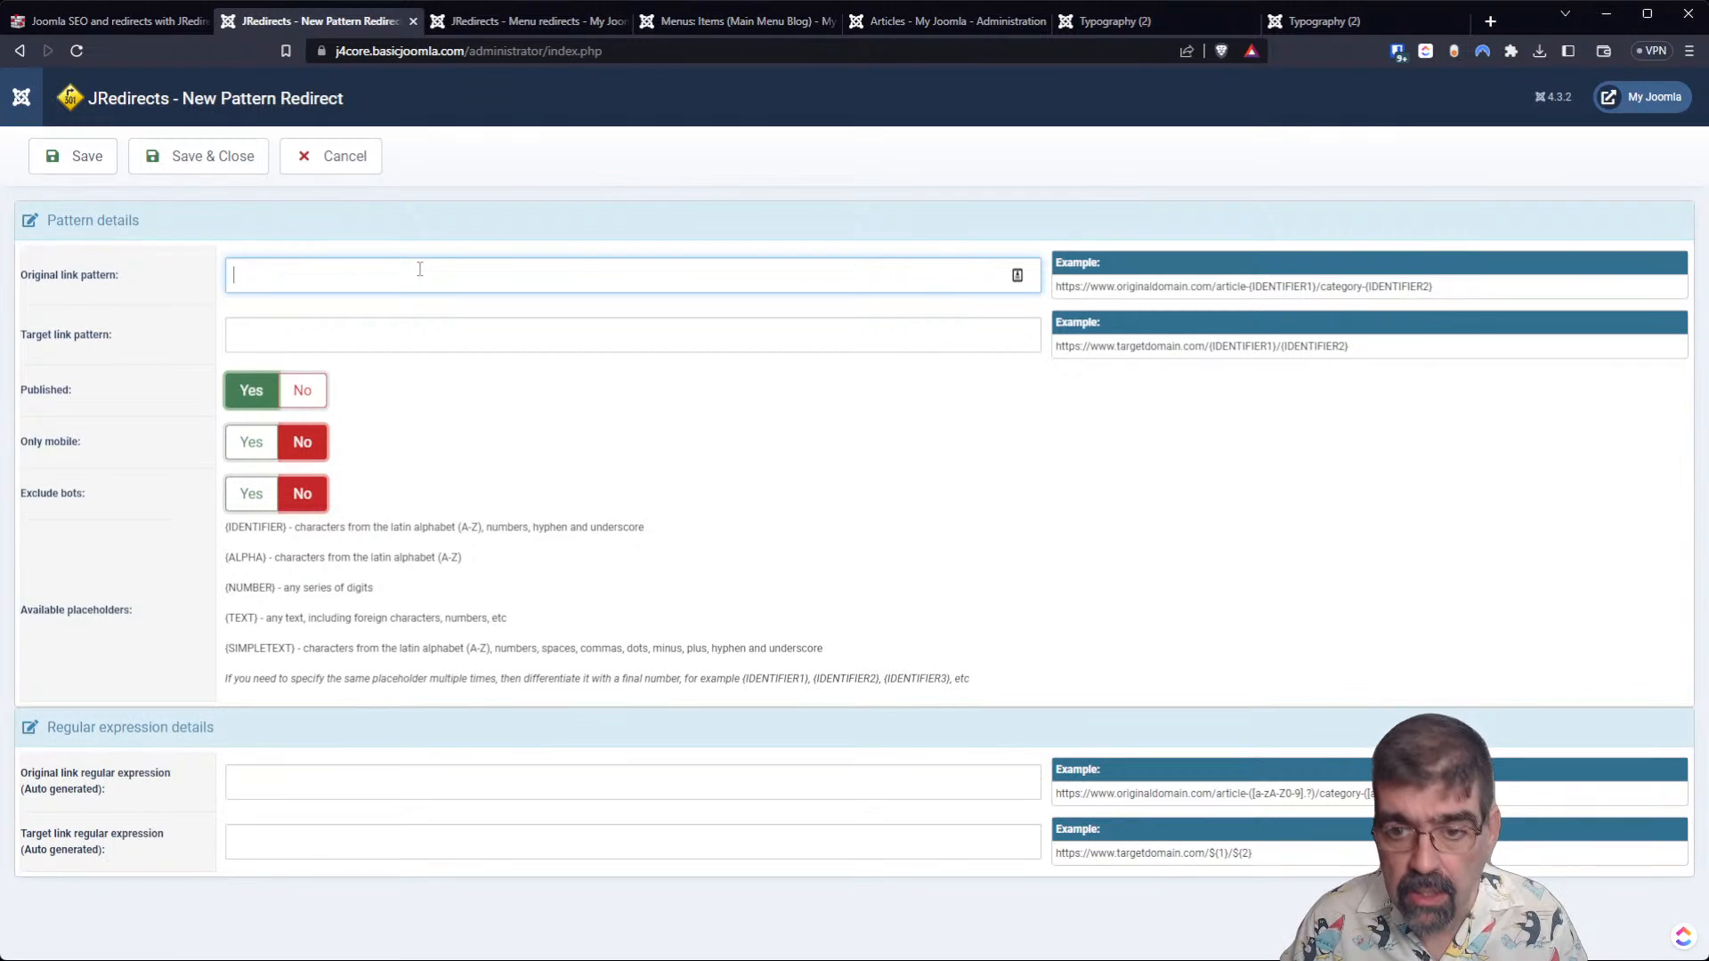
pyautogui.hotkey('ctrl', 'v')
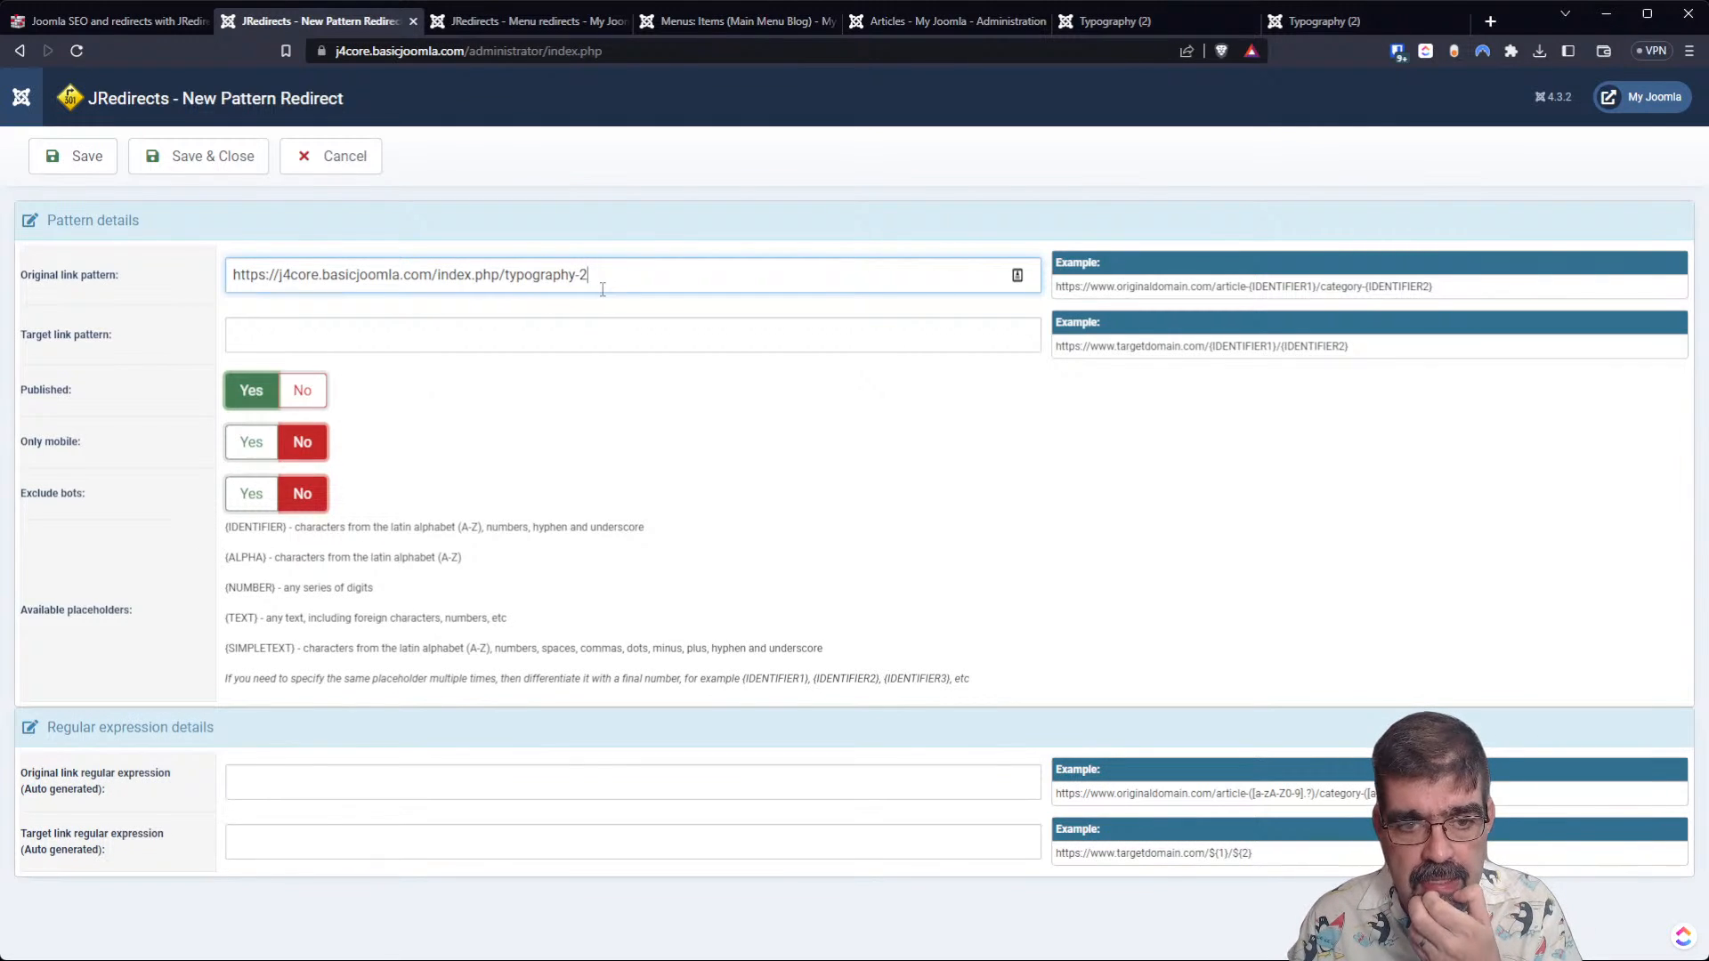
pyautogui.click(513, 340)
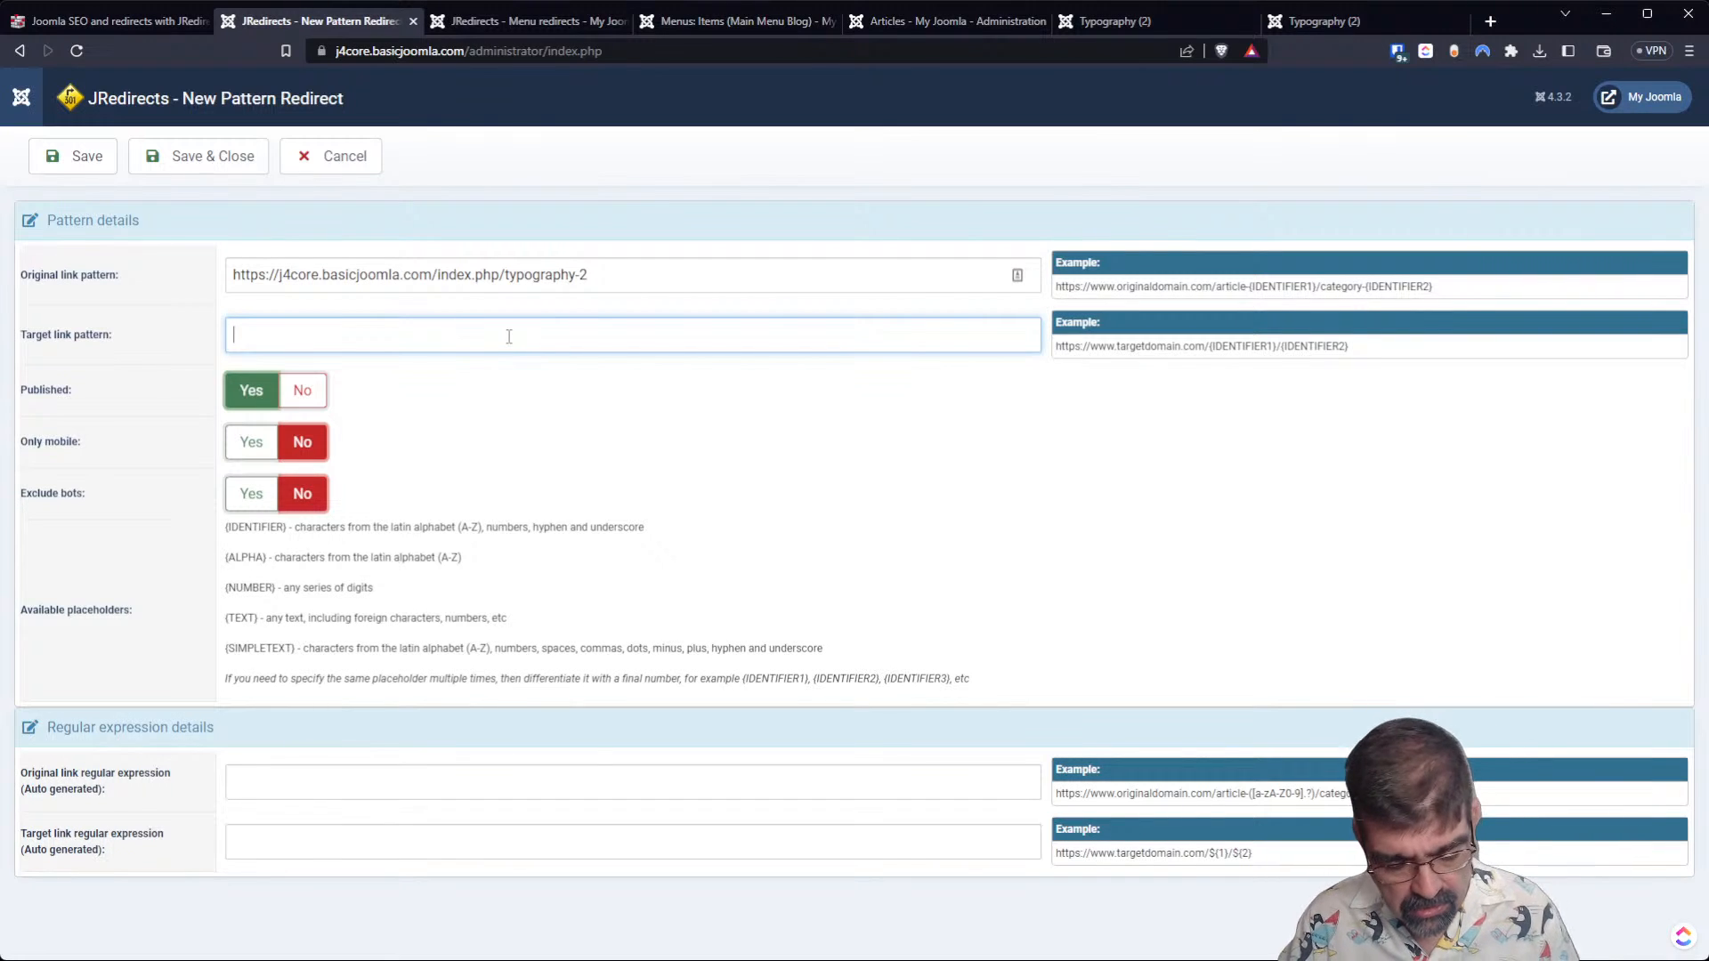
pyautogui.hotkey('ctrl', 'v')
pyautogui.moveTo(503, 336); pyautogui.dragTo(600, 336)
pyautogui.write('blog')
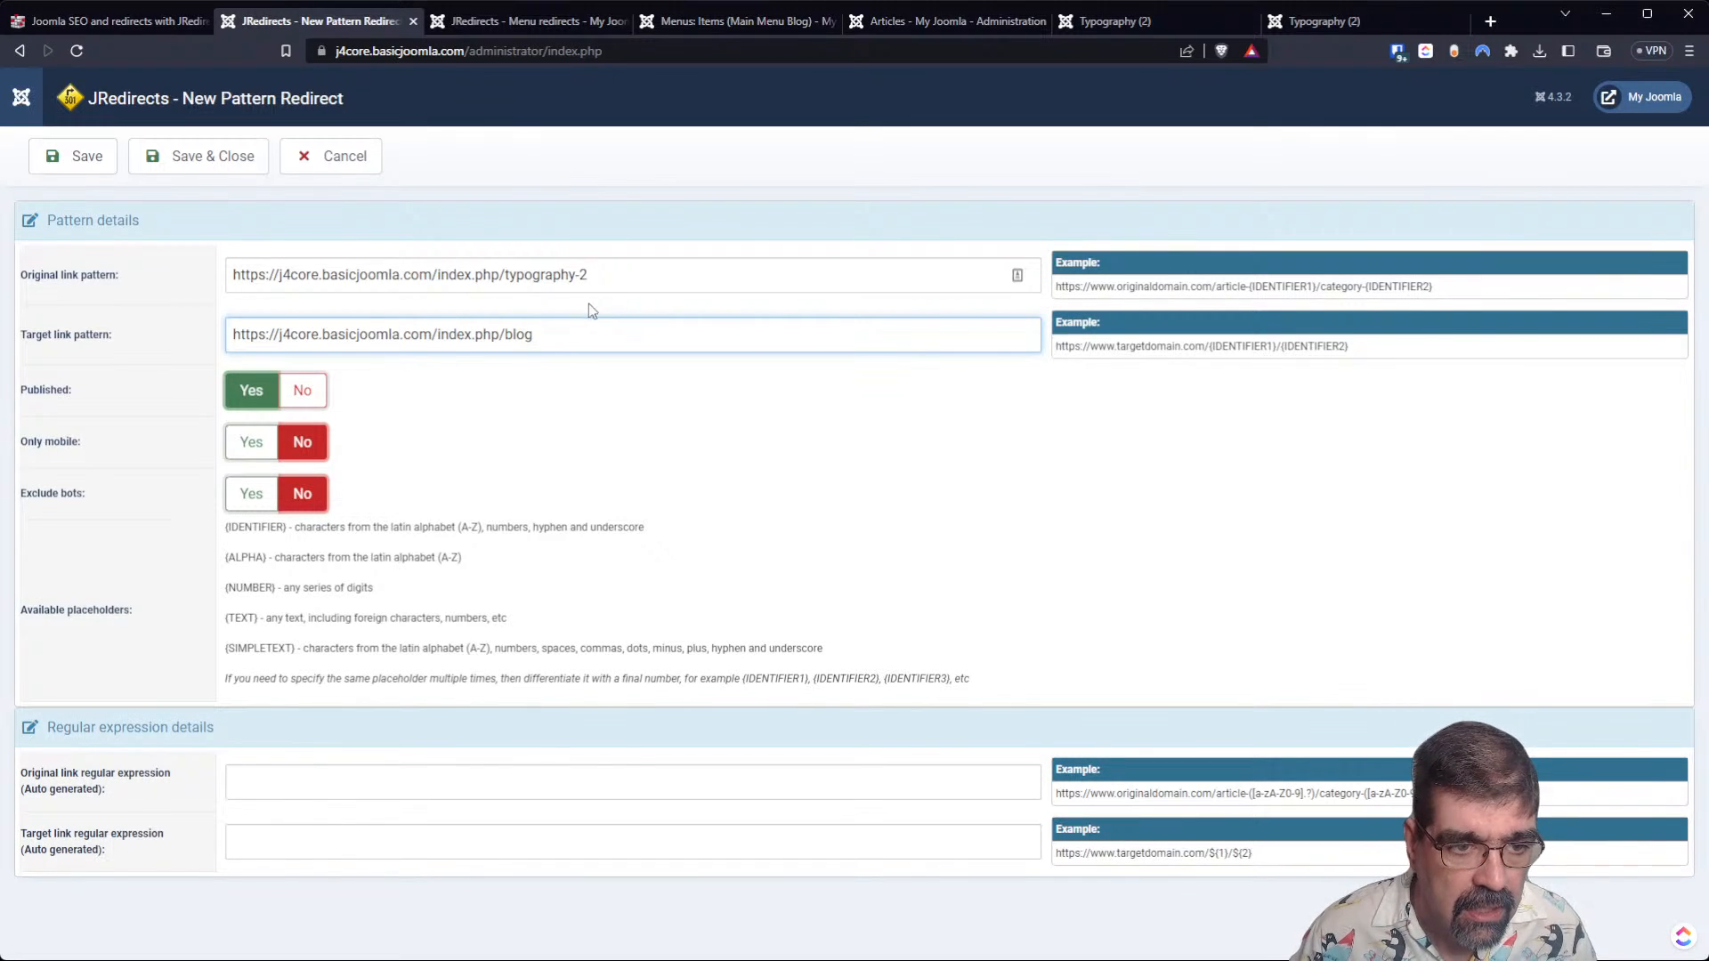
pyautogui.moveTo(72, 435)
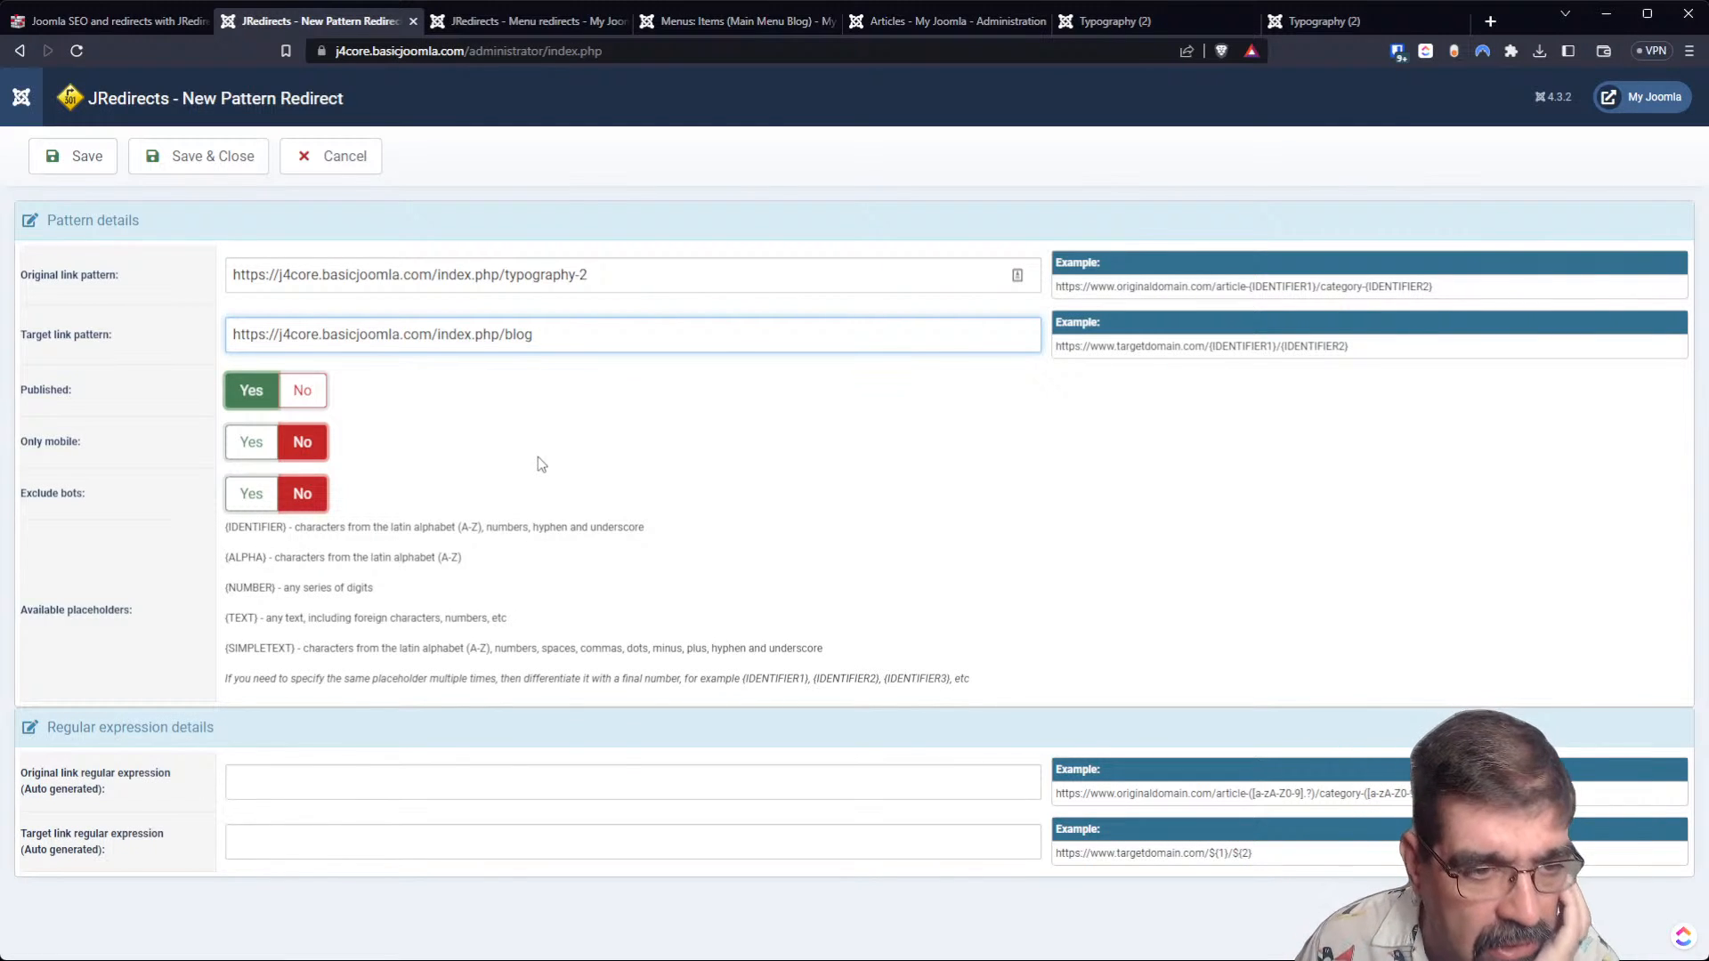
pyautogui.moveTo(71, 278)
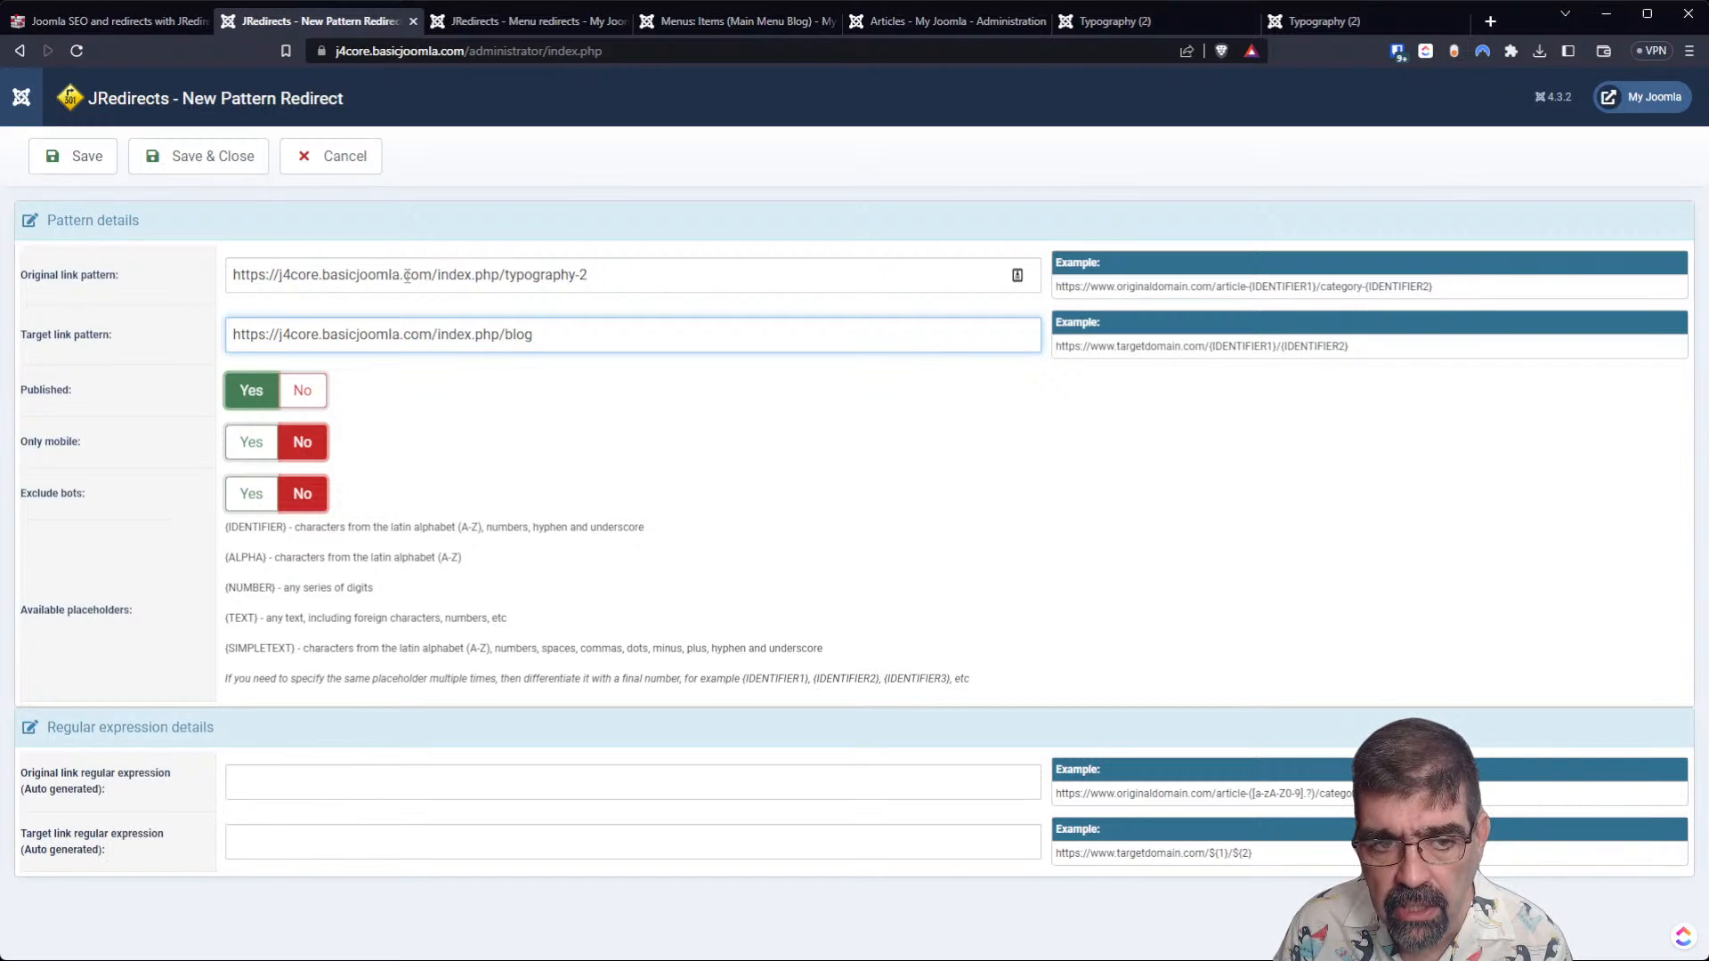
pyautogui.moveTo(499, 275); pyautogui.dragTo(690, 274)
pyautogui.click(511, 278)
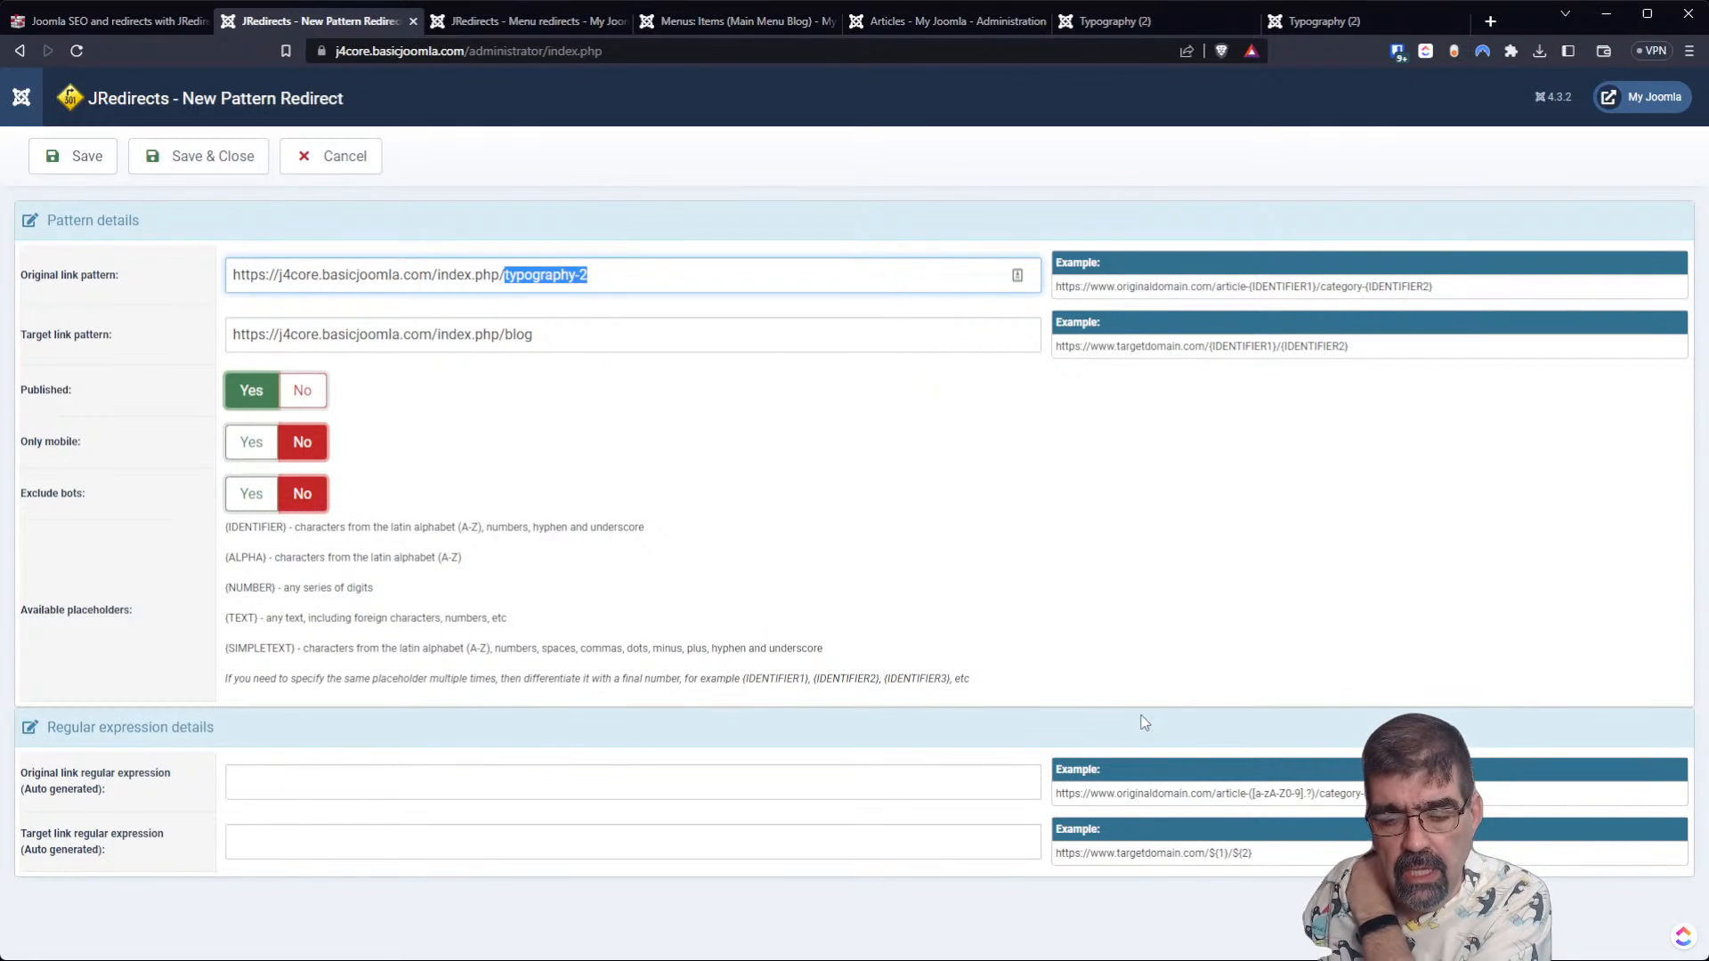
pyautogui.click(715, 787)
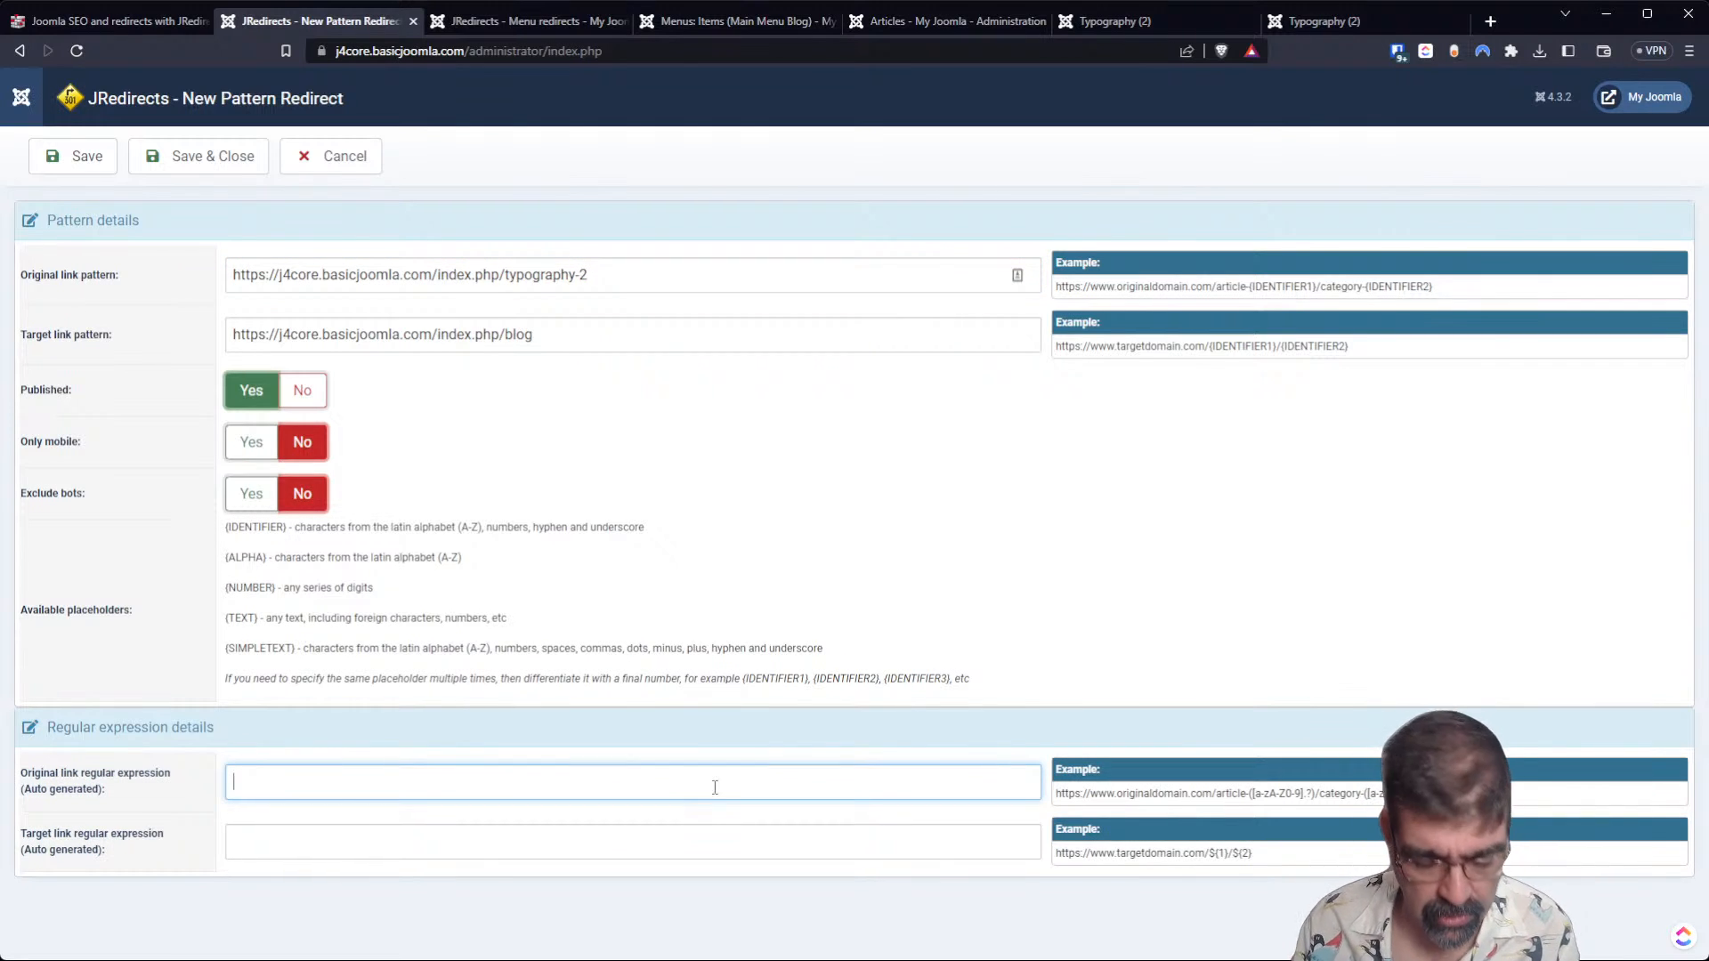
pyautogui.hotkey('ctrl', 'v')
pyautogui.press('Left')
pyautogui.press('Left')
pyautogui.press('Left')
pyautogui.press('Left')
pyautogui.press('Left')
pyautogui.press('Left')
pyautogui.press('Left')
pyautogui.press('Left')
pyautogui.press('Left')
pyautogui.press('Left')
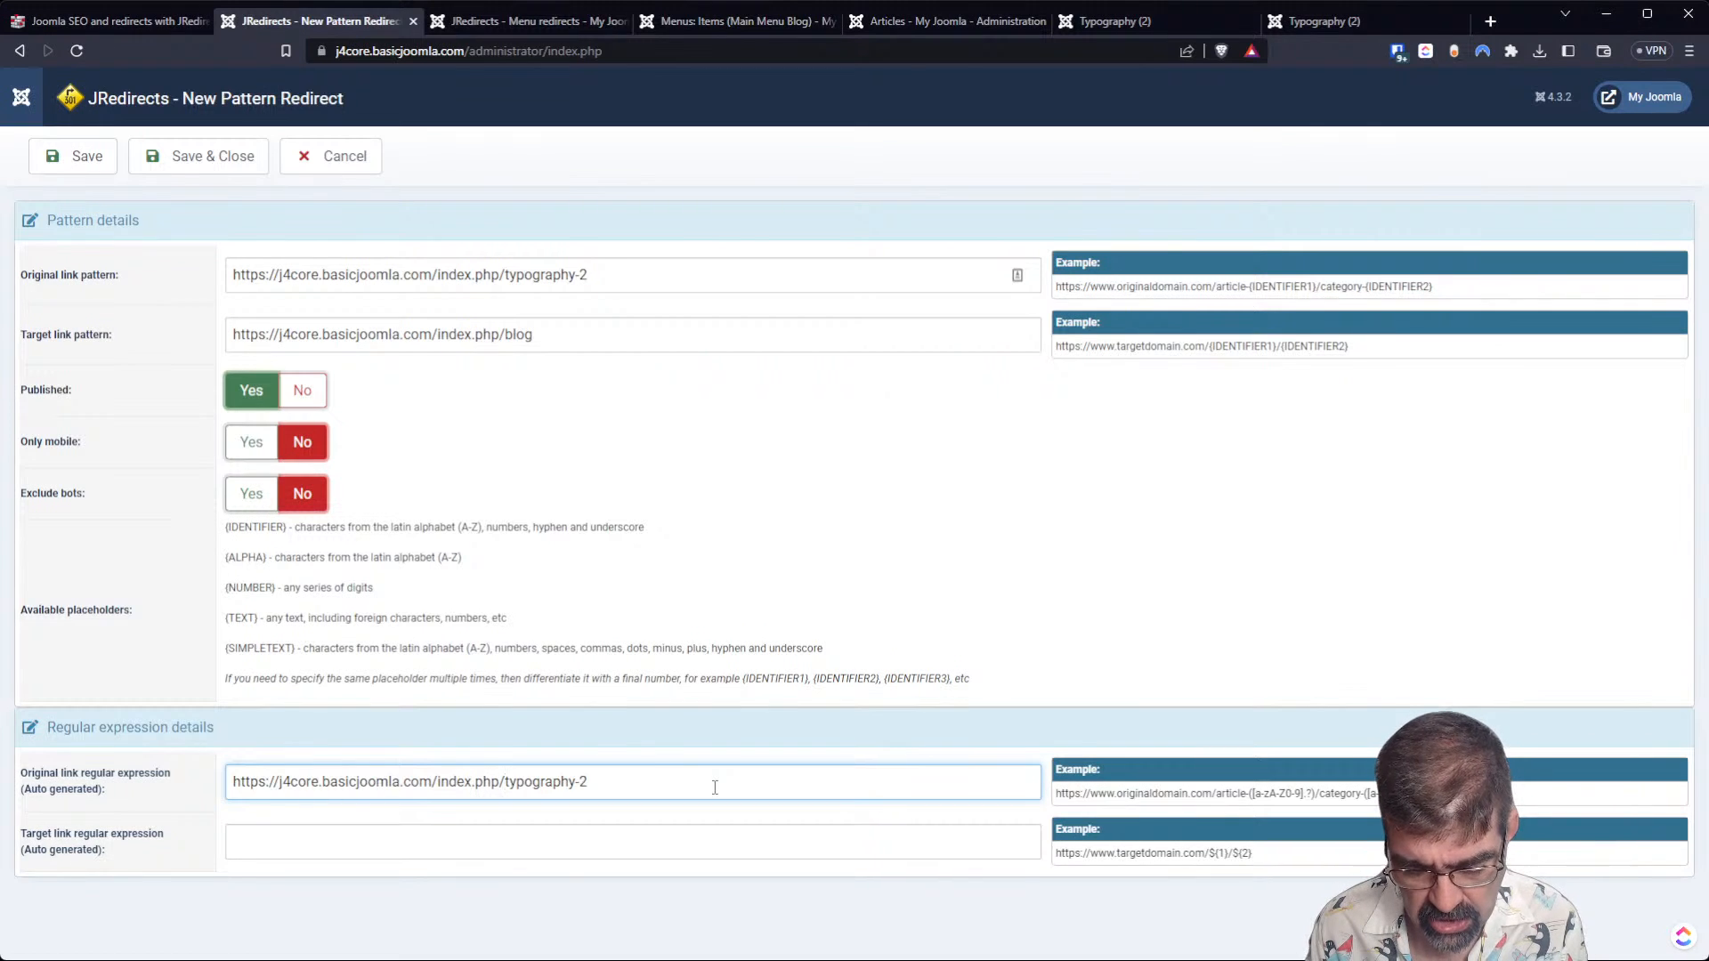
pyautogui.write('3-')
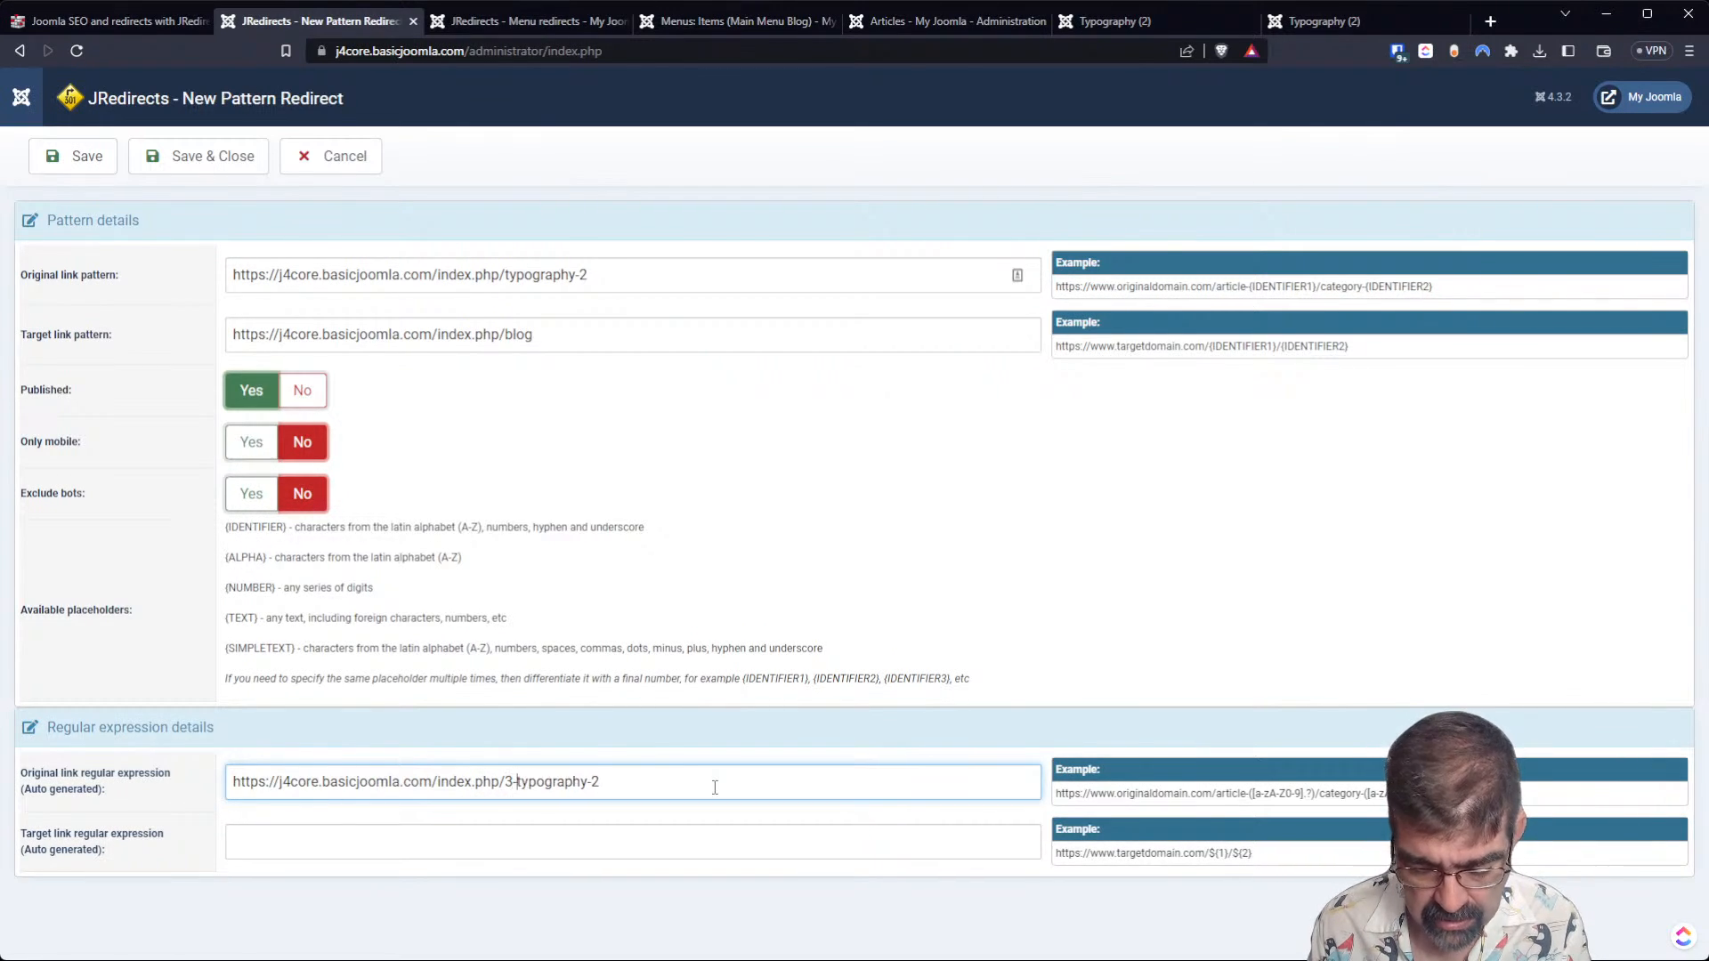
pyautogui.write('categoryname/')
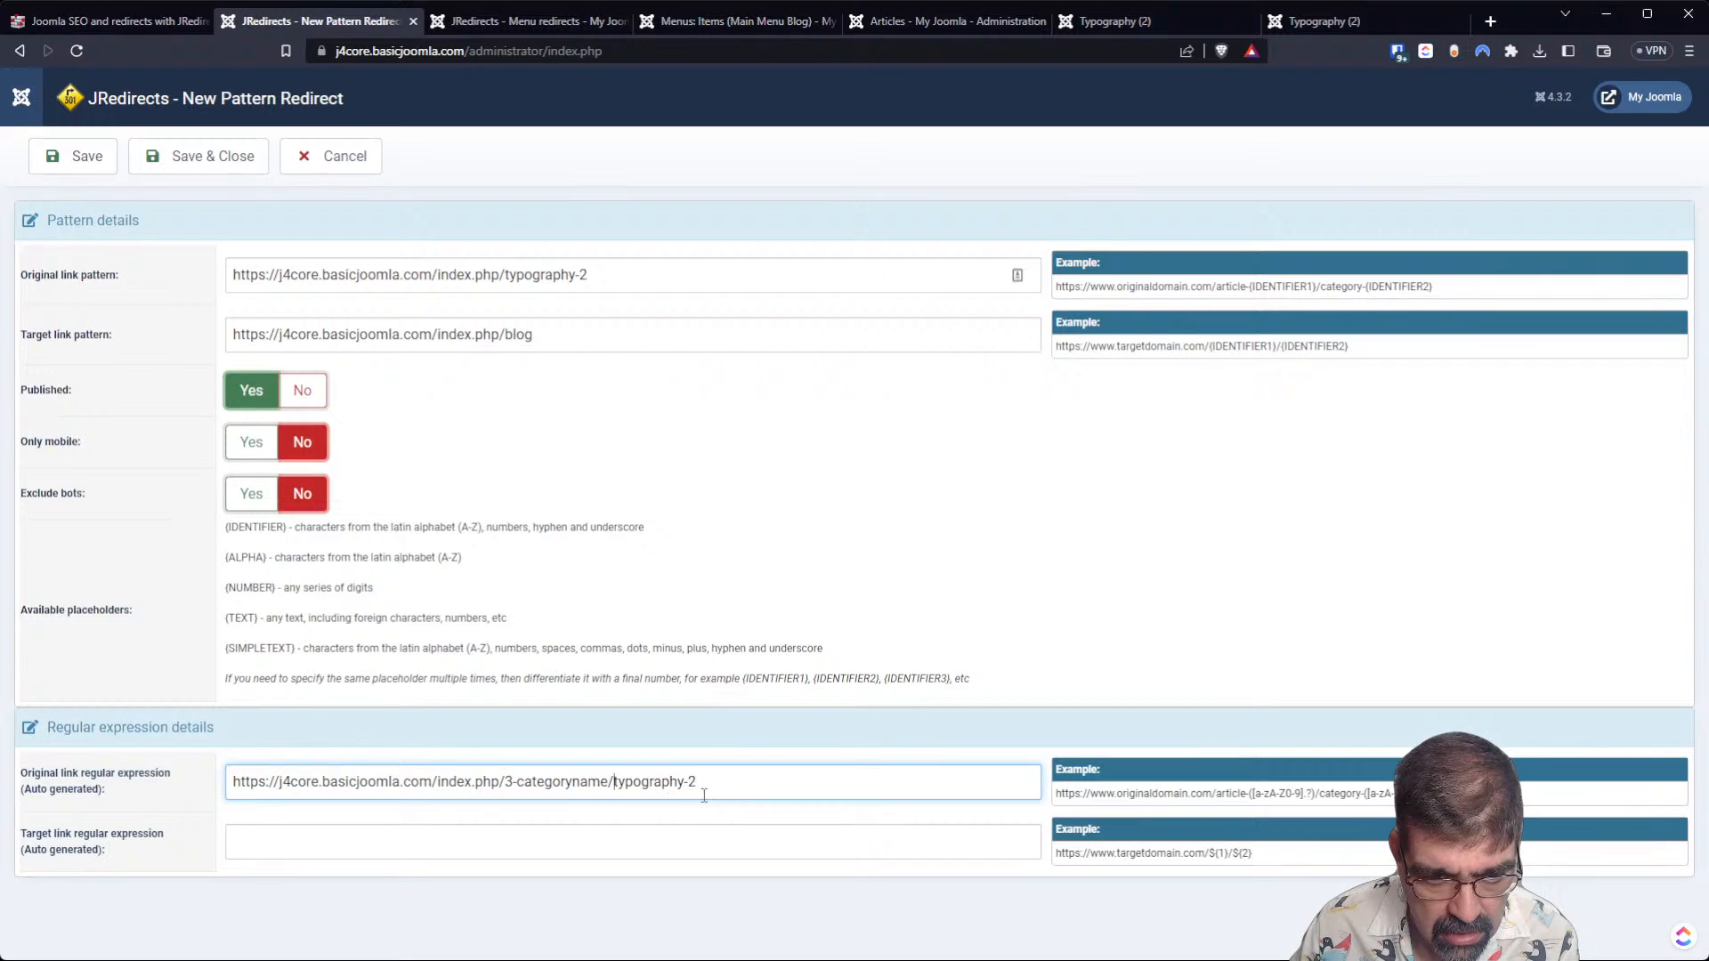
# Replace typography-2 at the end of the original link regular expression with the placeholder ${1}.
pyautogui.moveTo(736, 781); pyautogui.dragTo(227, 772)
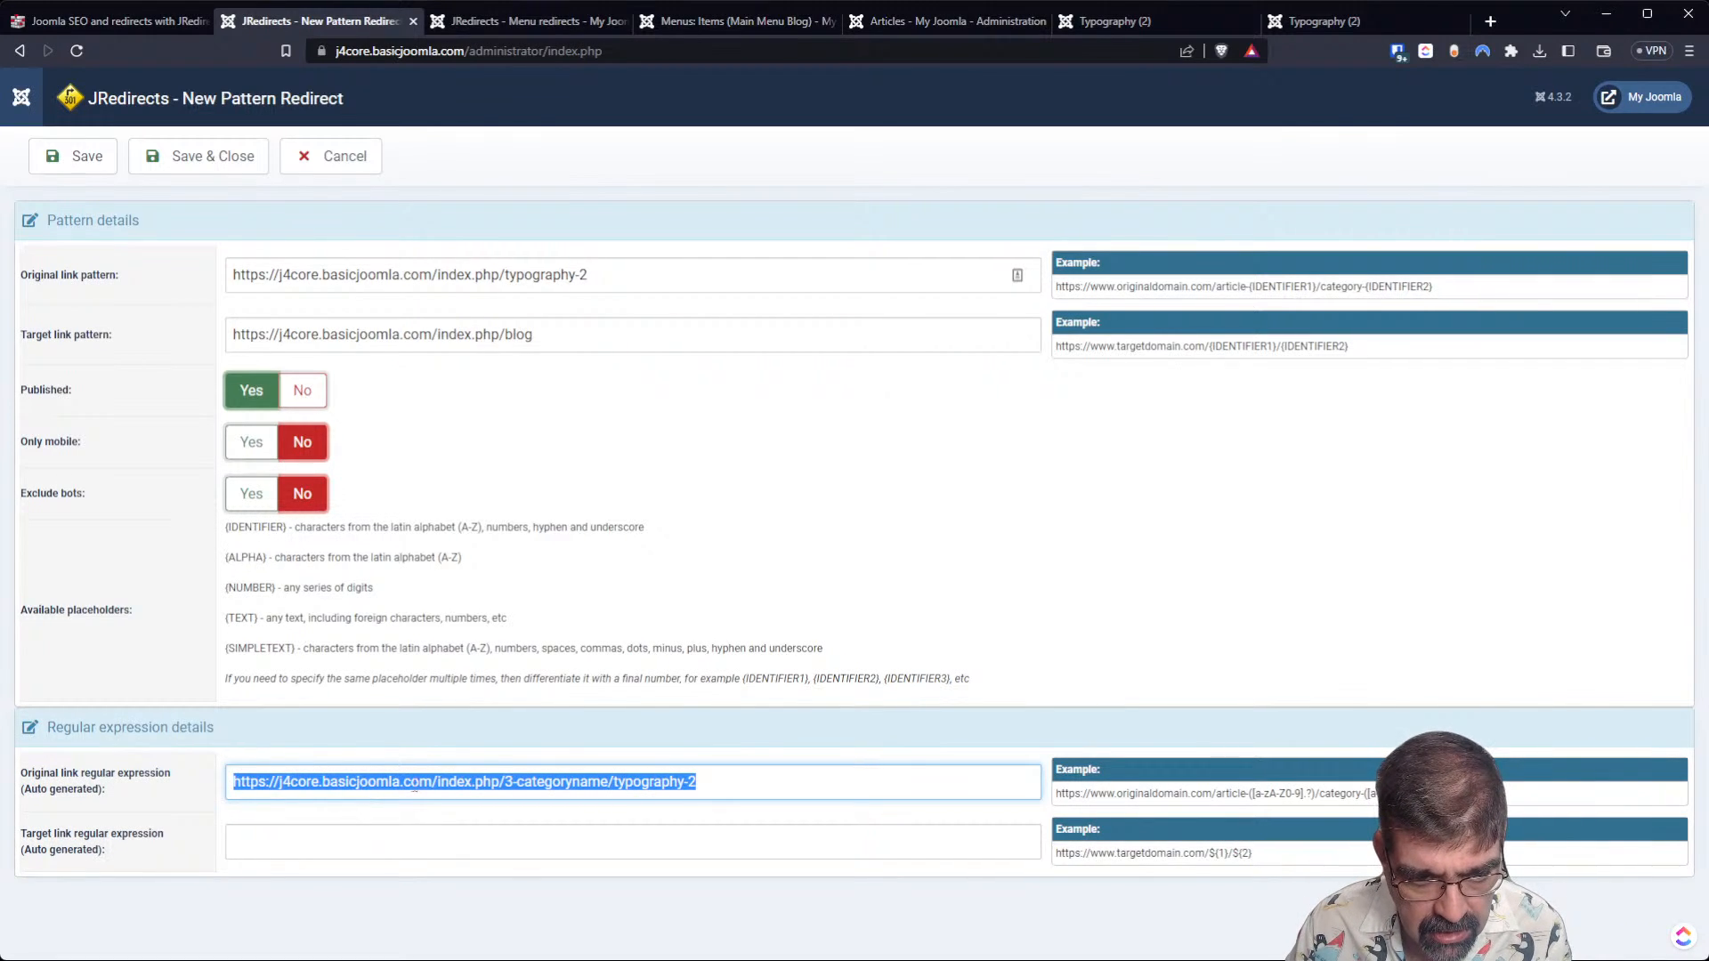
pyautogui.click(562, 782)
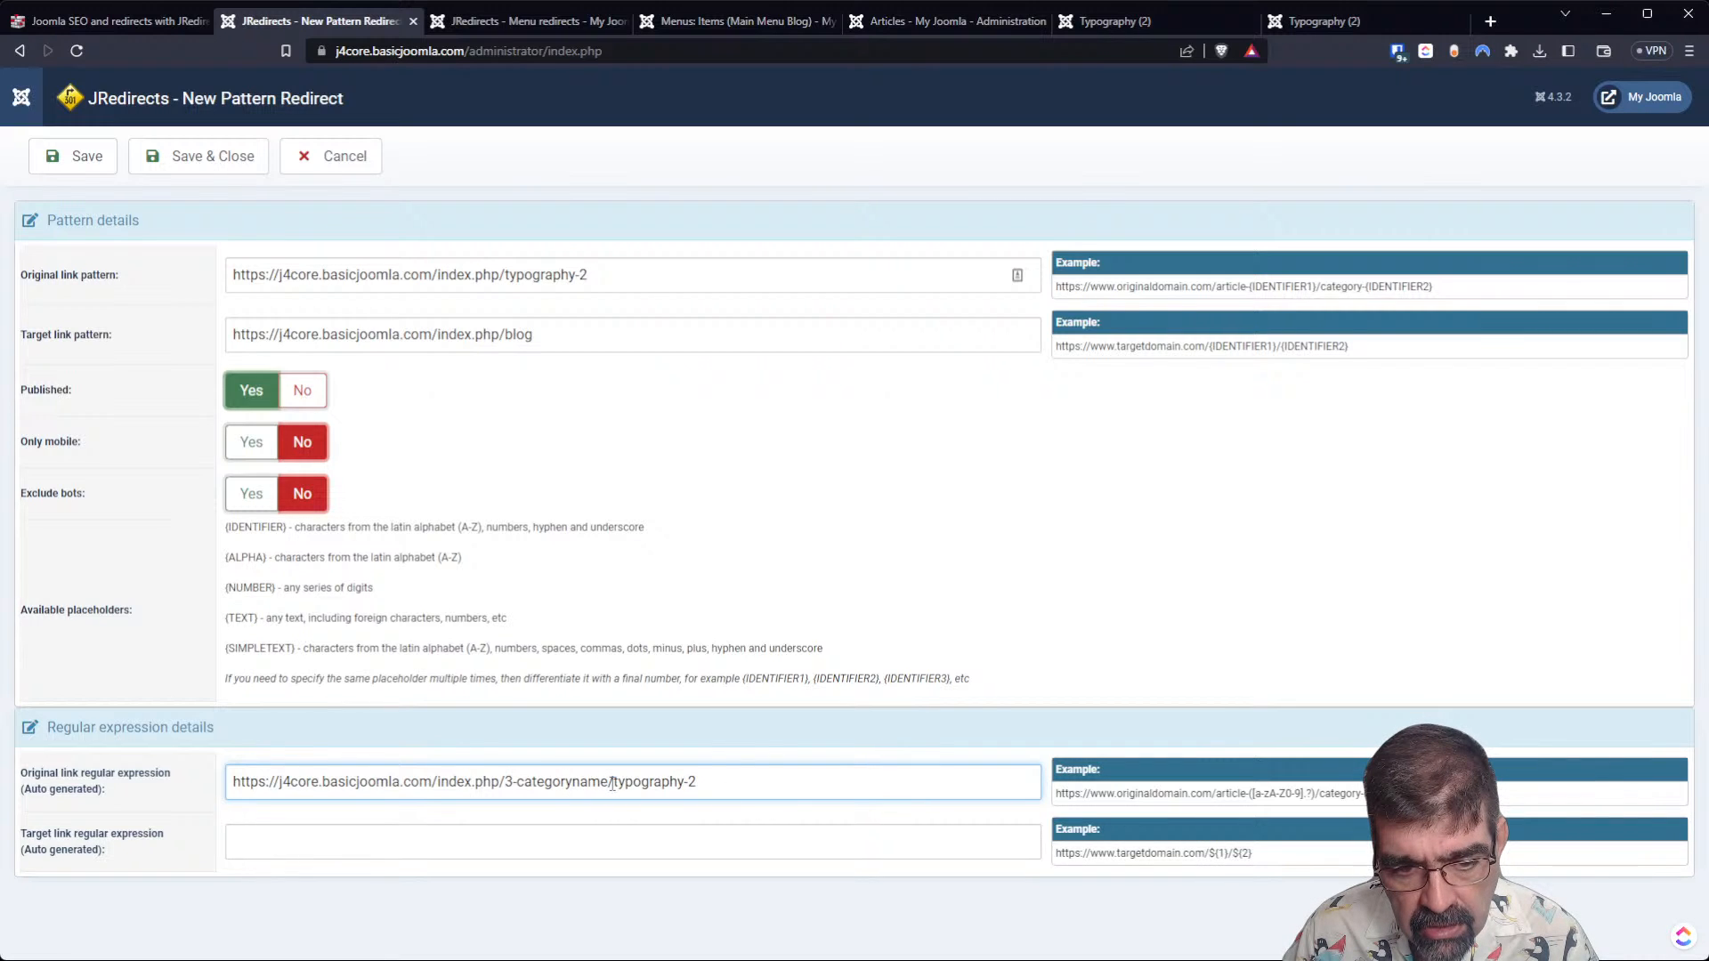
pyautogui.moveTo(613, 783); pyautogui.dragTo(858, 774)
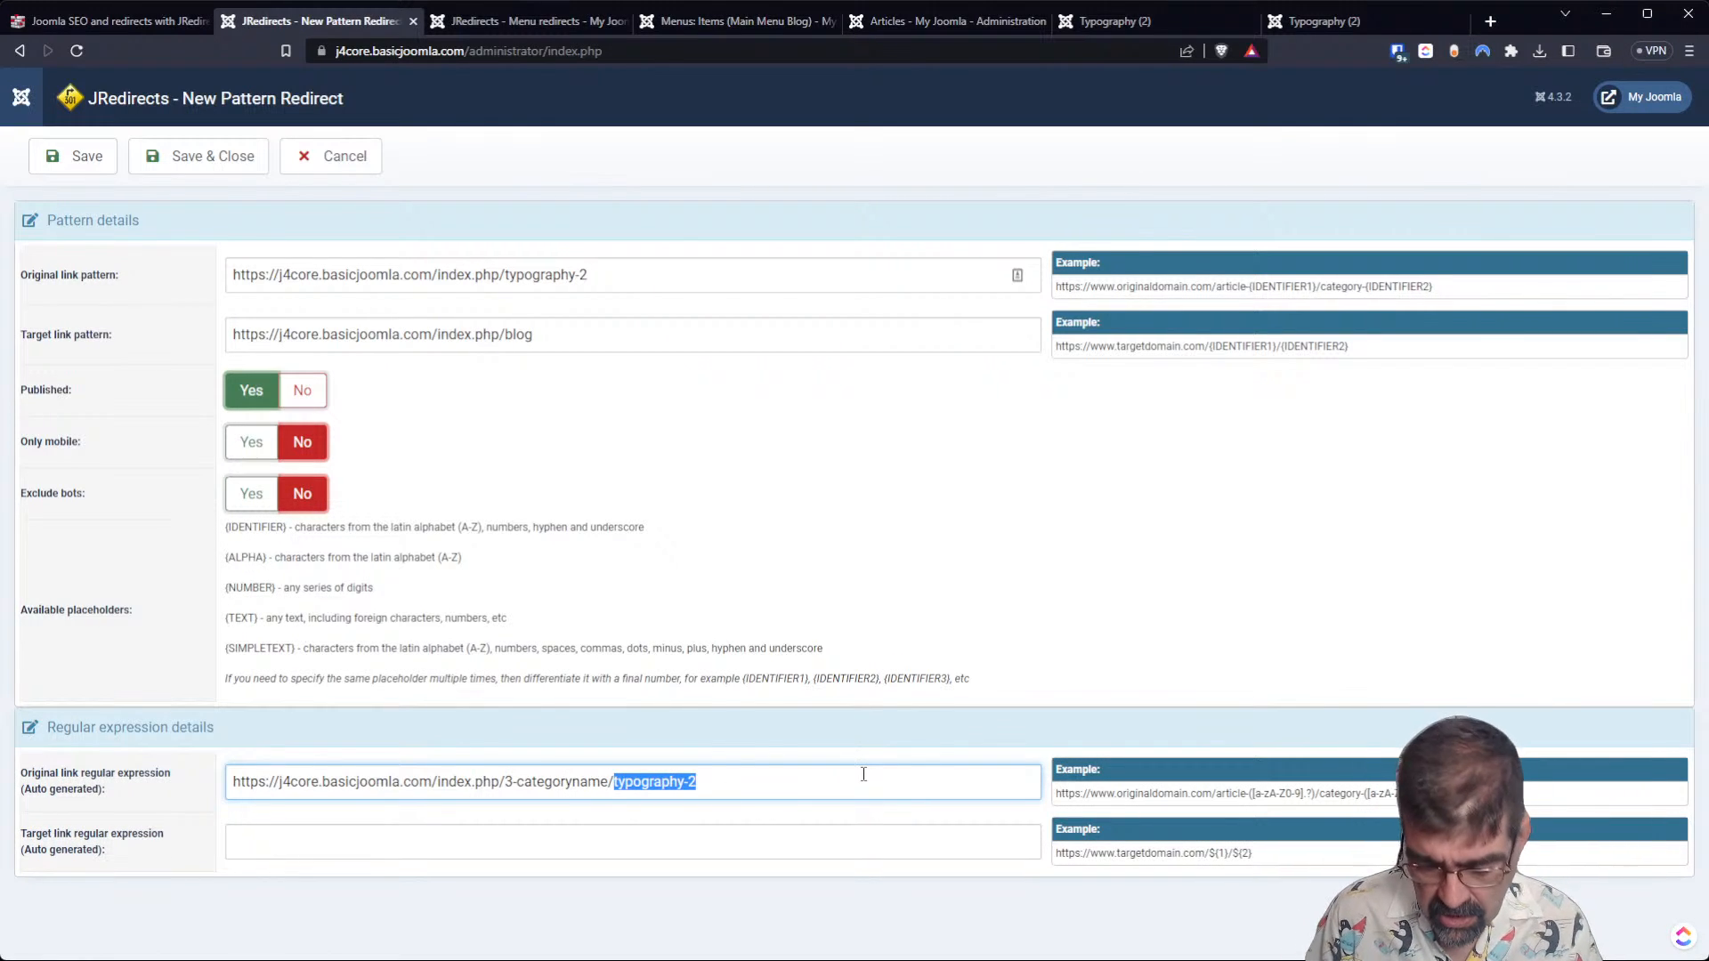
pyautogui.write('$')
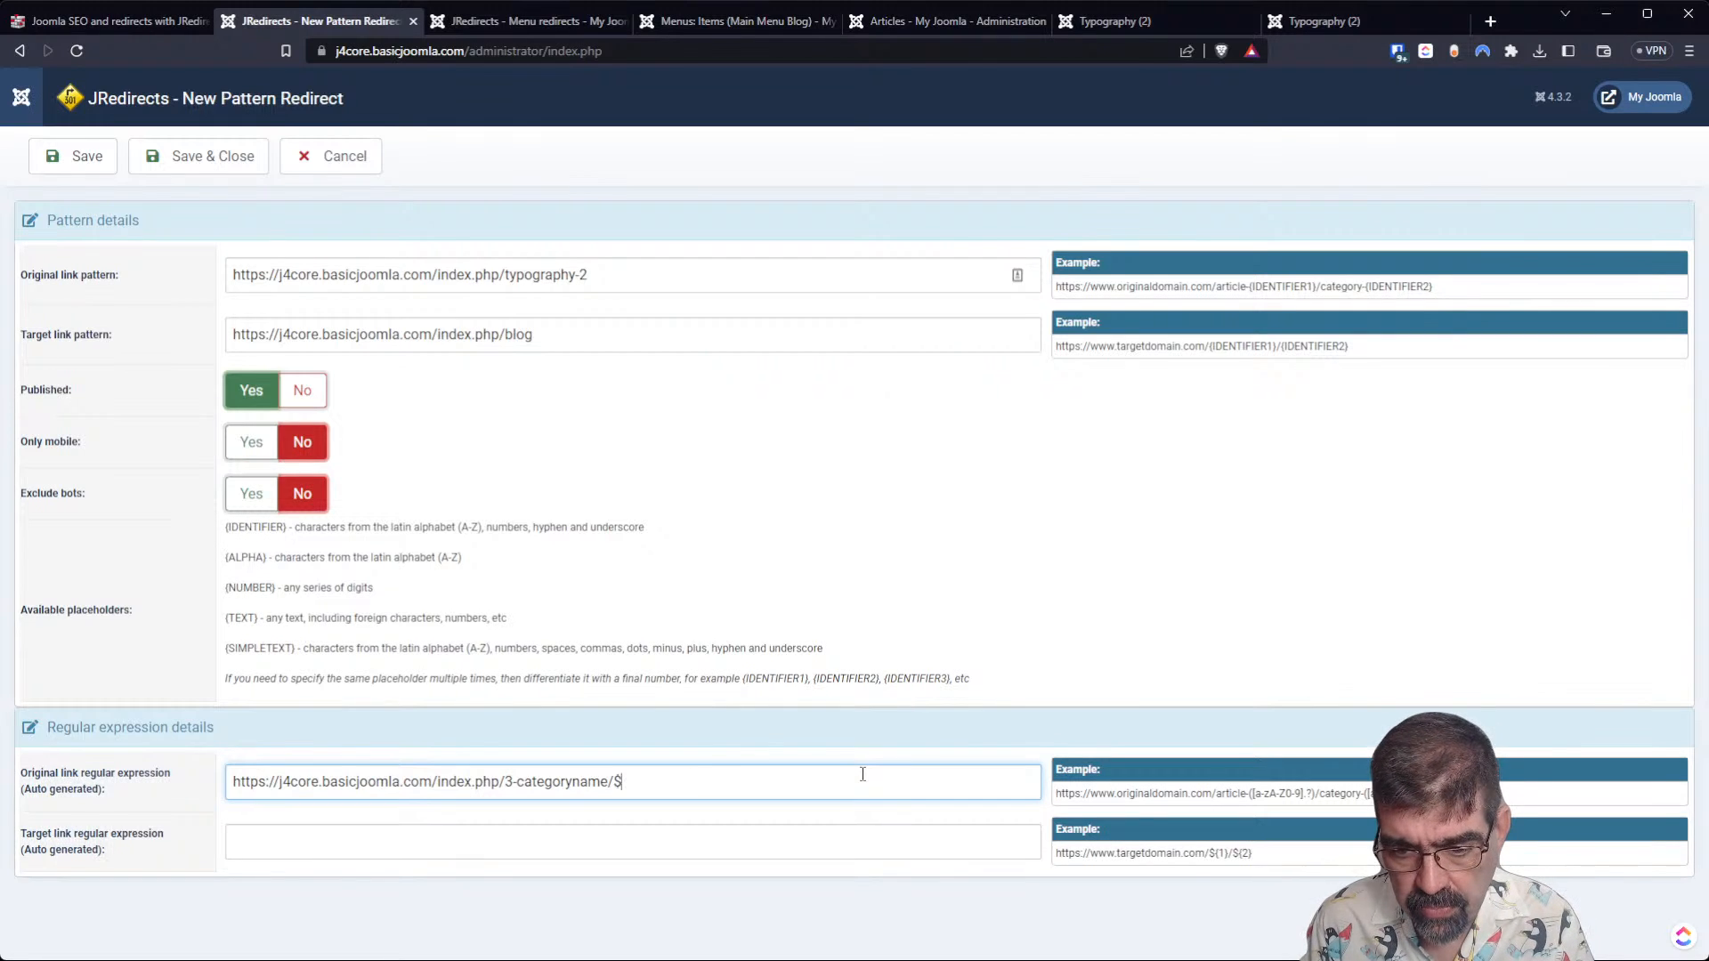
pyautogui.write('{1')
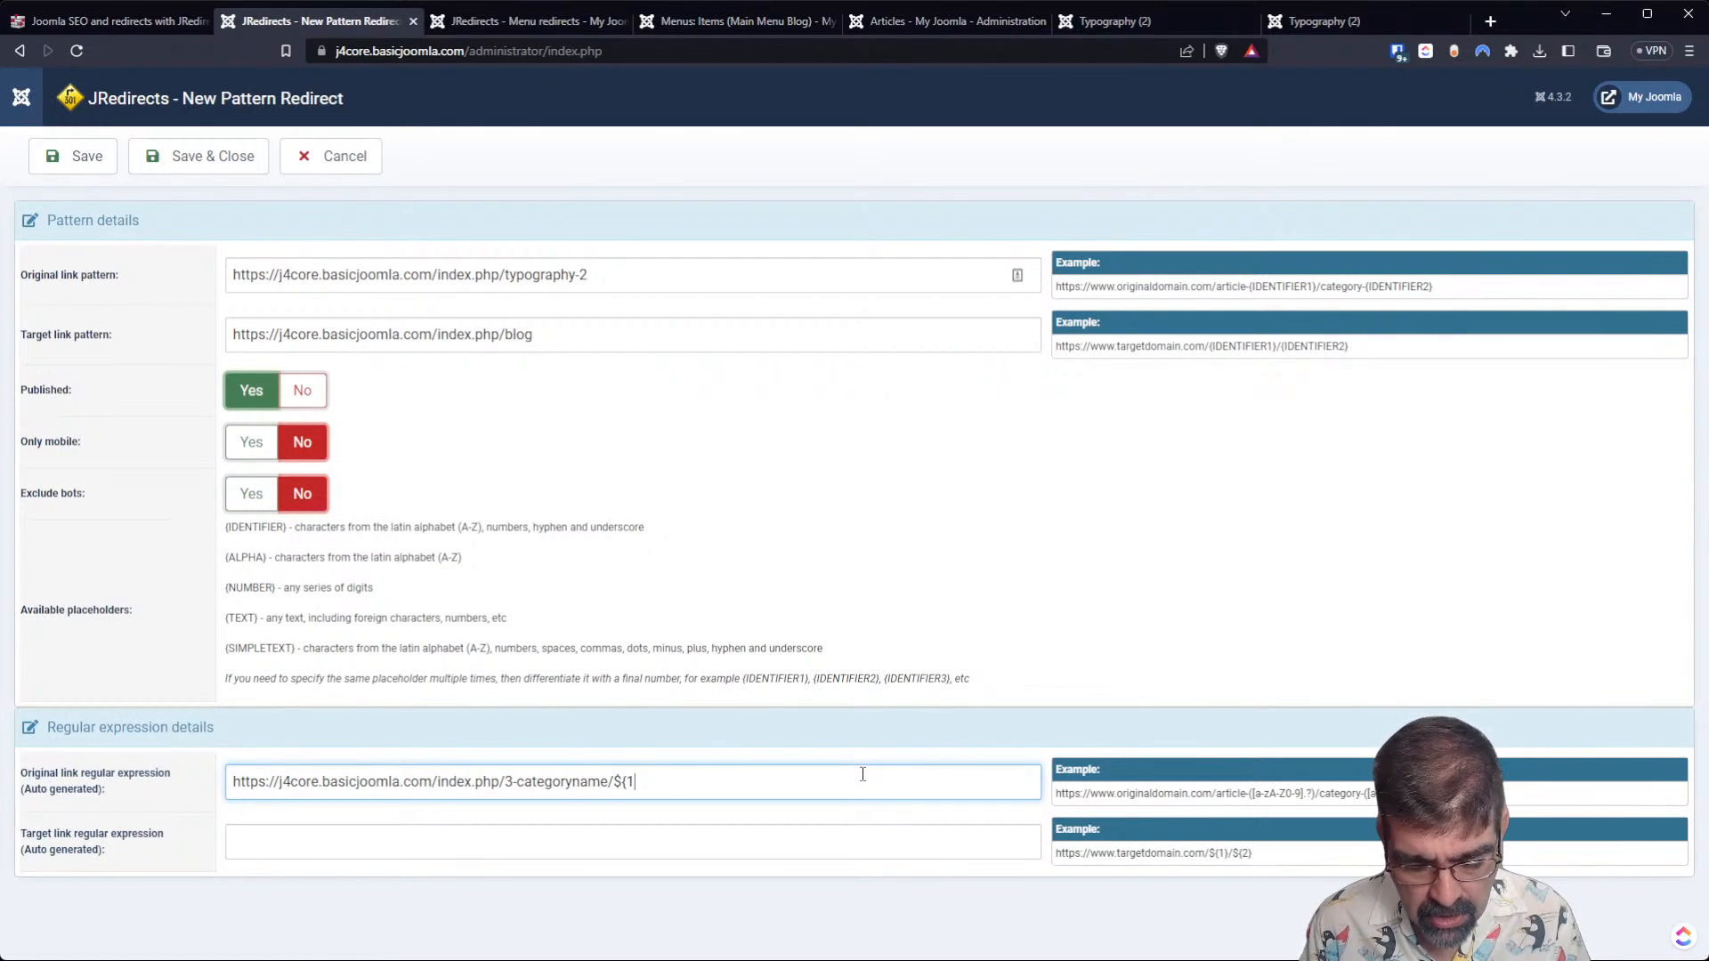
pyautogui.write('}')
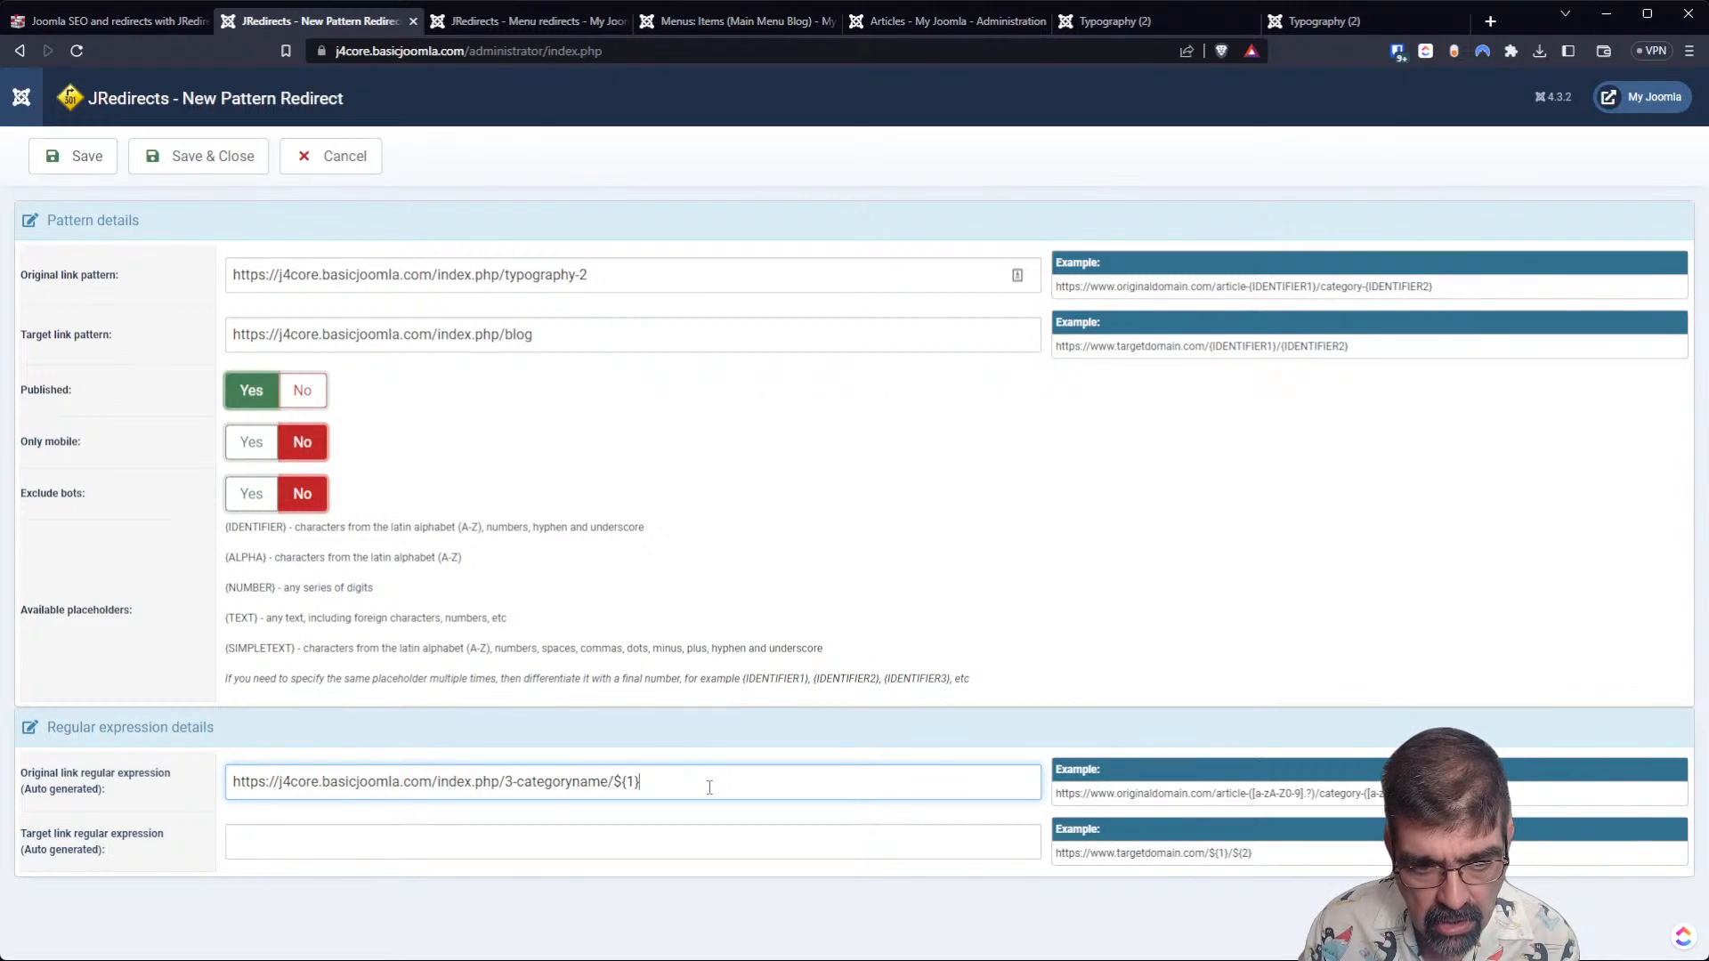
pyautogui.moveTo(709, 787); pyautogui.dragTo(181, 753)
pyautogui.hotkey('ctrl', 'c')
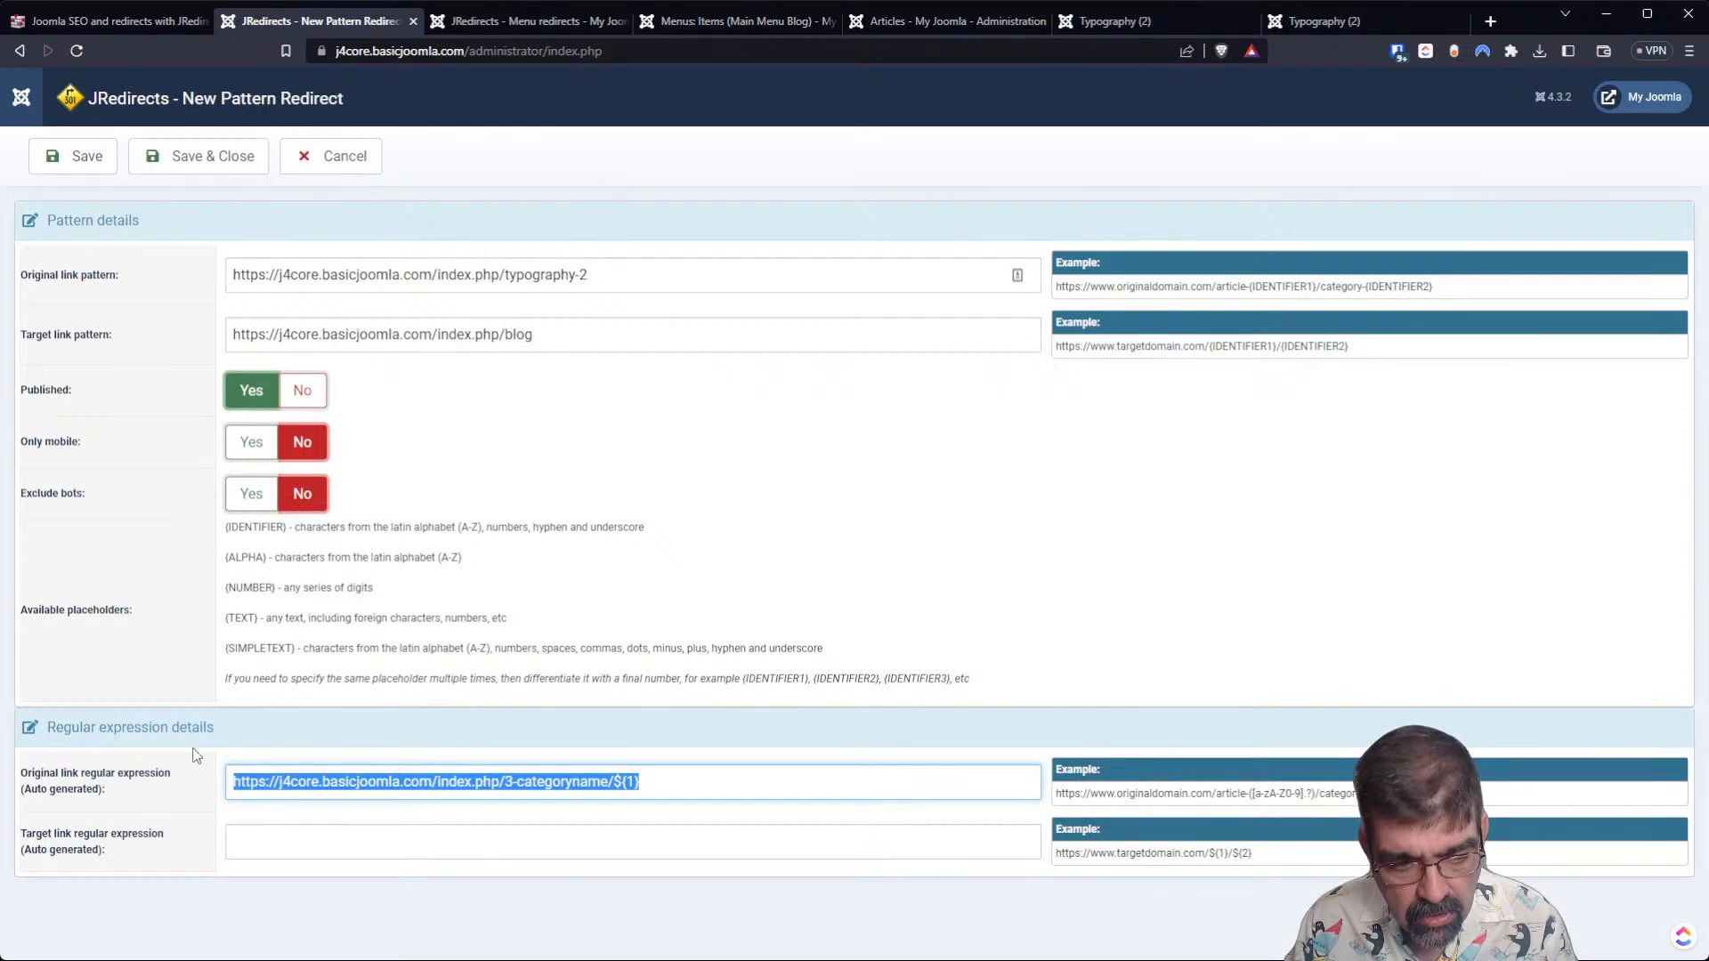
pyautogui.click(251, 849)
pyautogui.hotkey('ctrl', 'v')
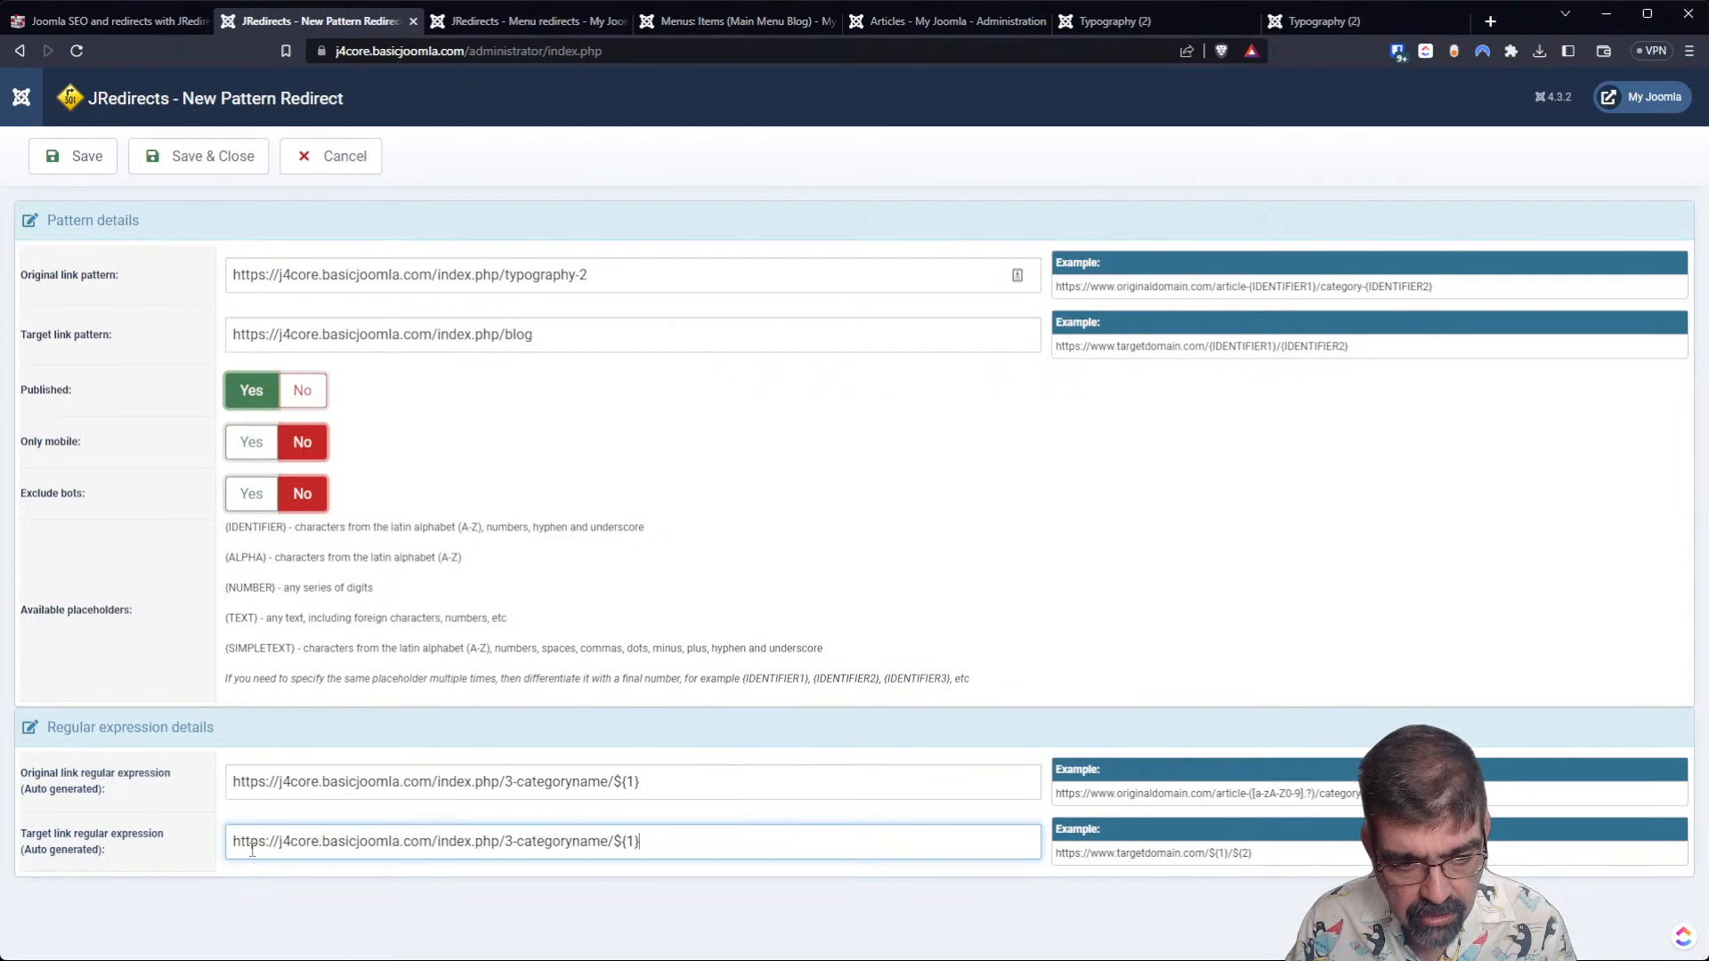
pyautogui.click(508, 840)
pyautogui.press('Delete')
pyautogui.press('Delete')
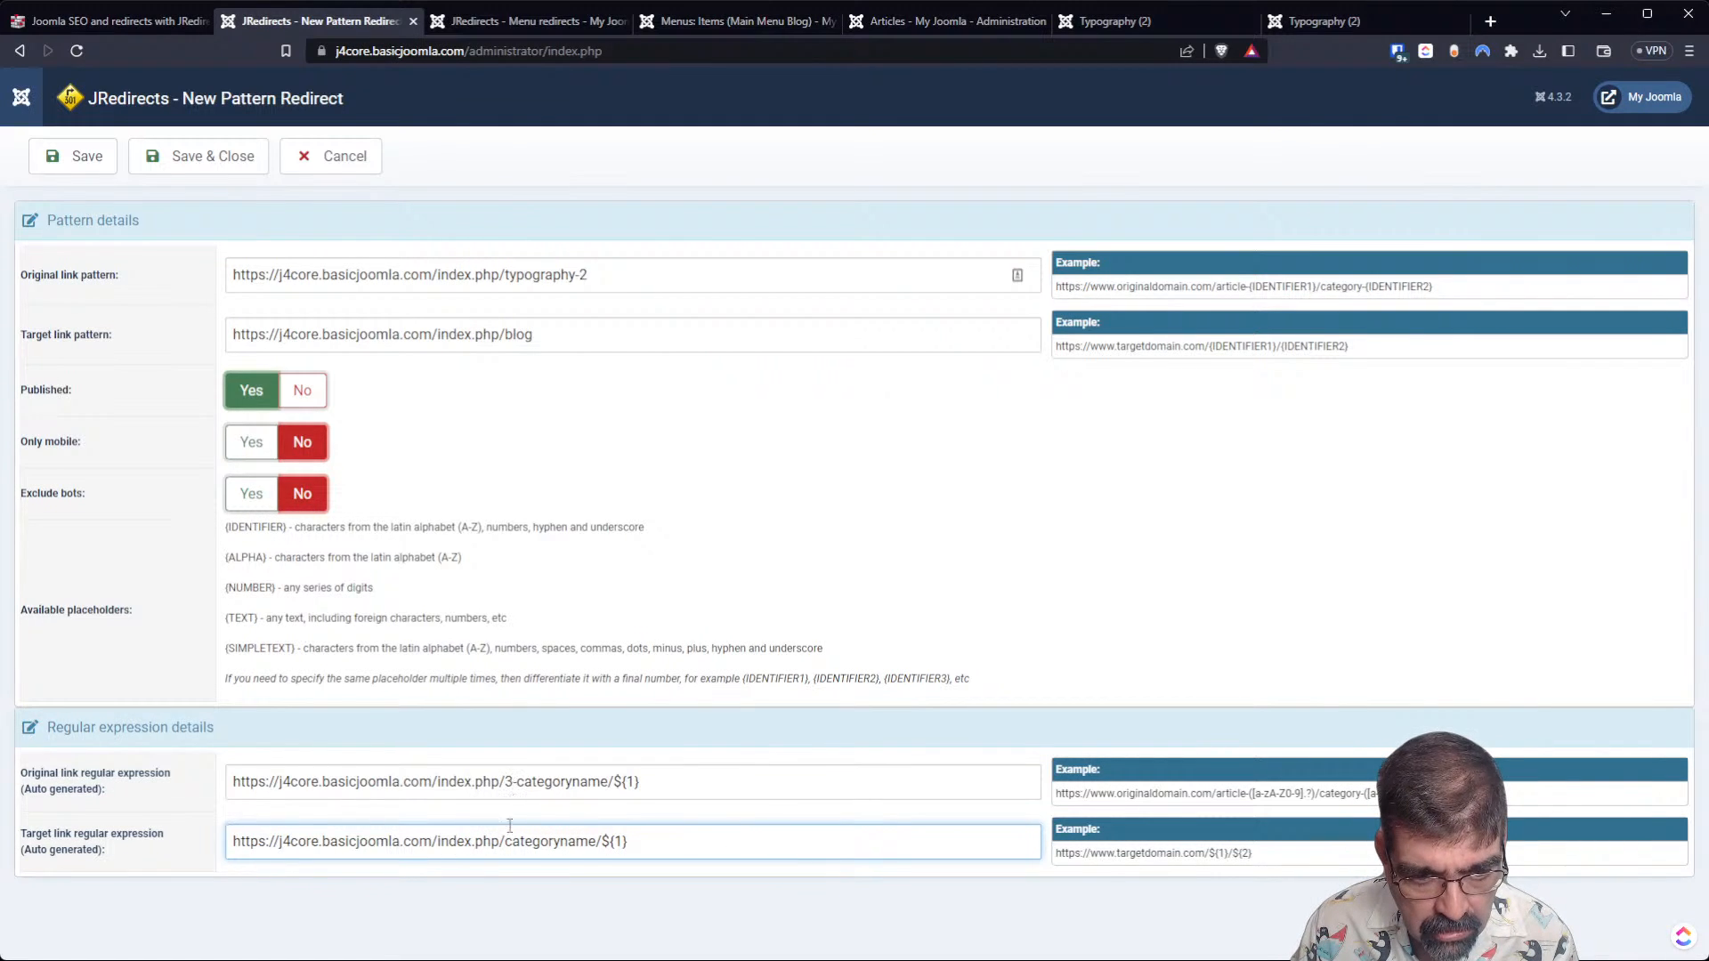
pyautogui.moveTo(602, 842); pyautogui.dragTo(632, 844)
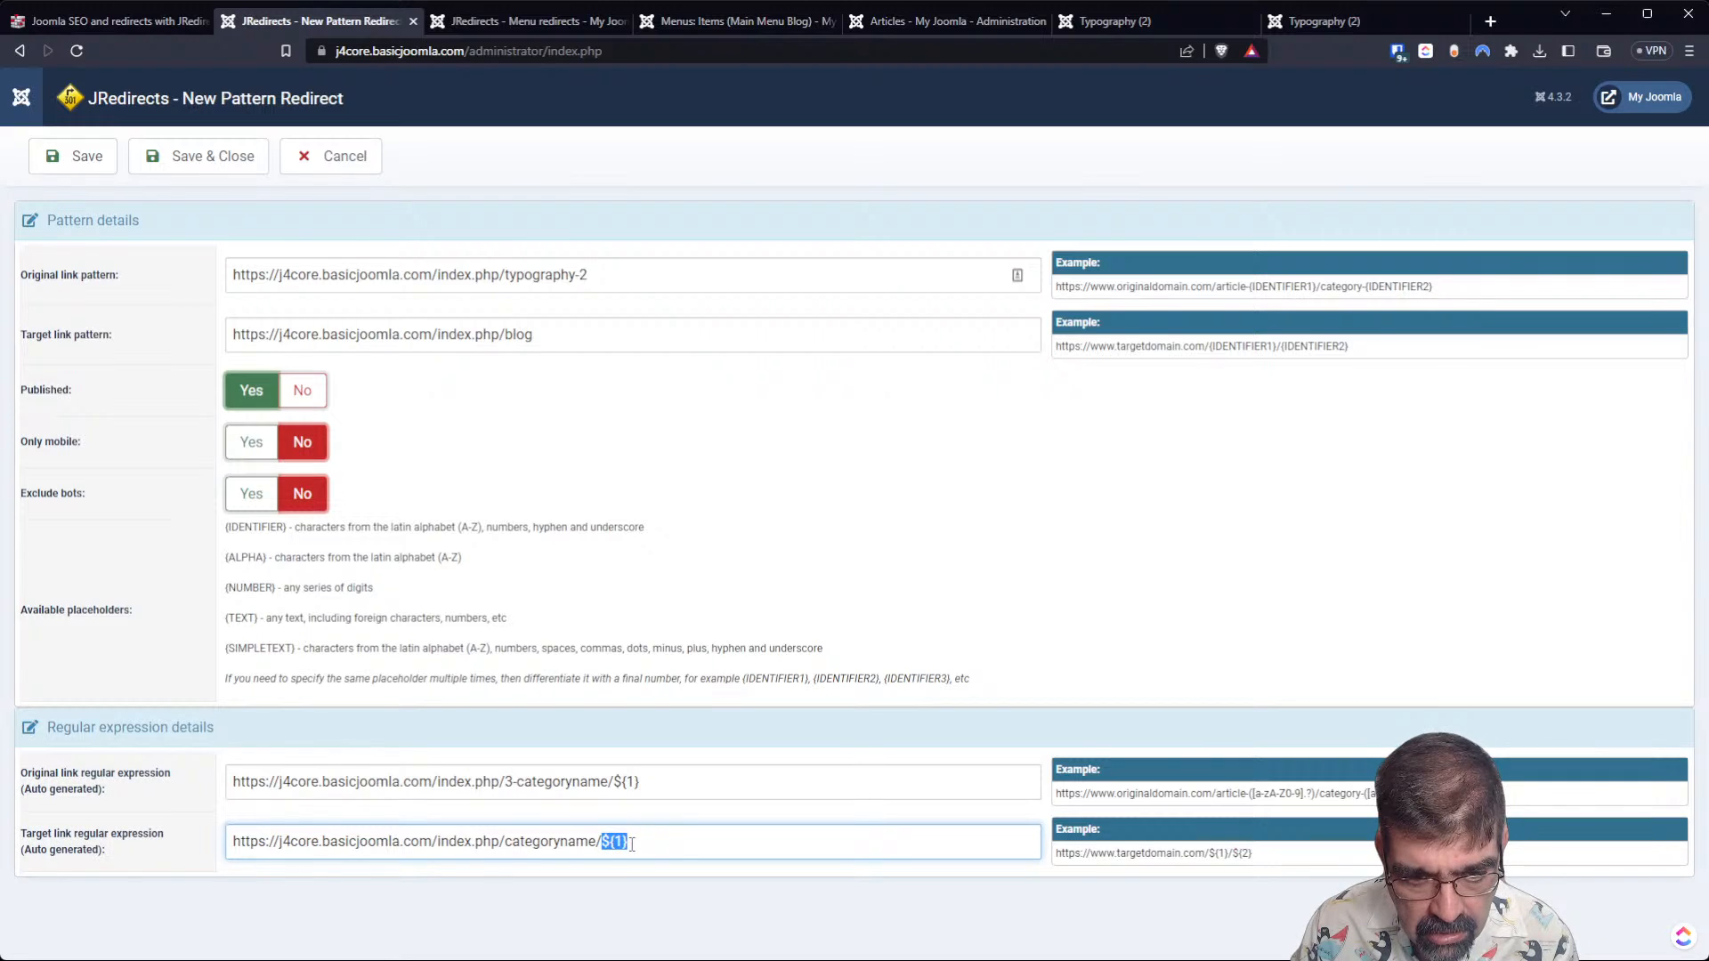
# Clear both the original and target link regular expressions, and save and close the new pattern redirect.
pyautogui.moveTo(614, 783); pyautogui.dragTo(716, 792)
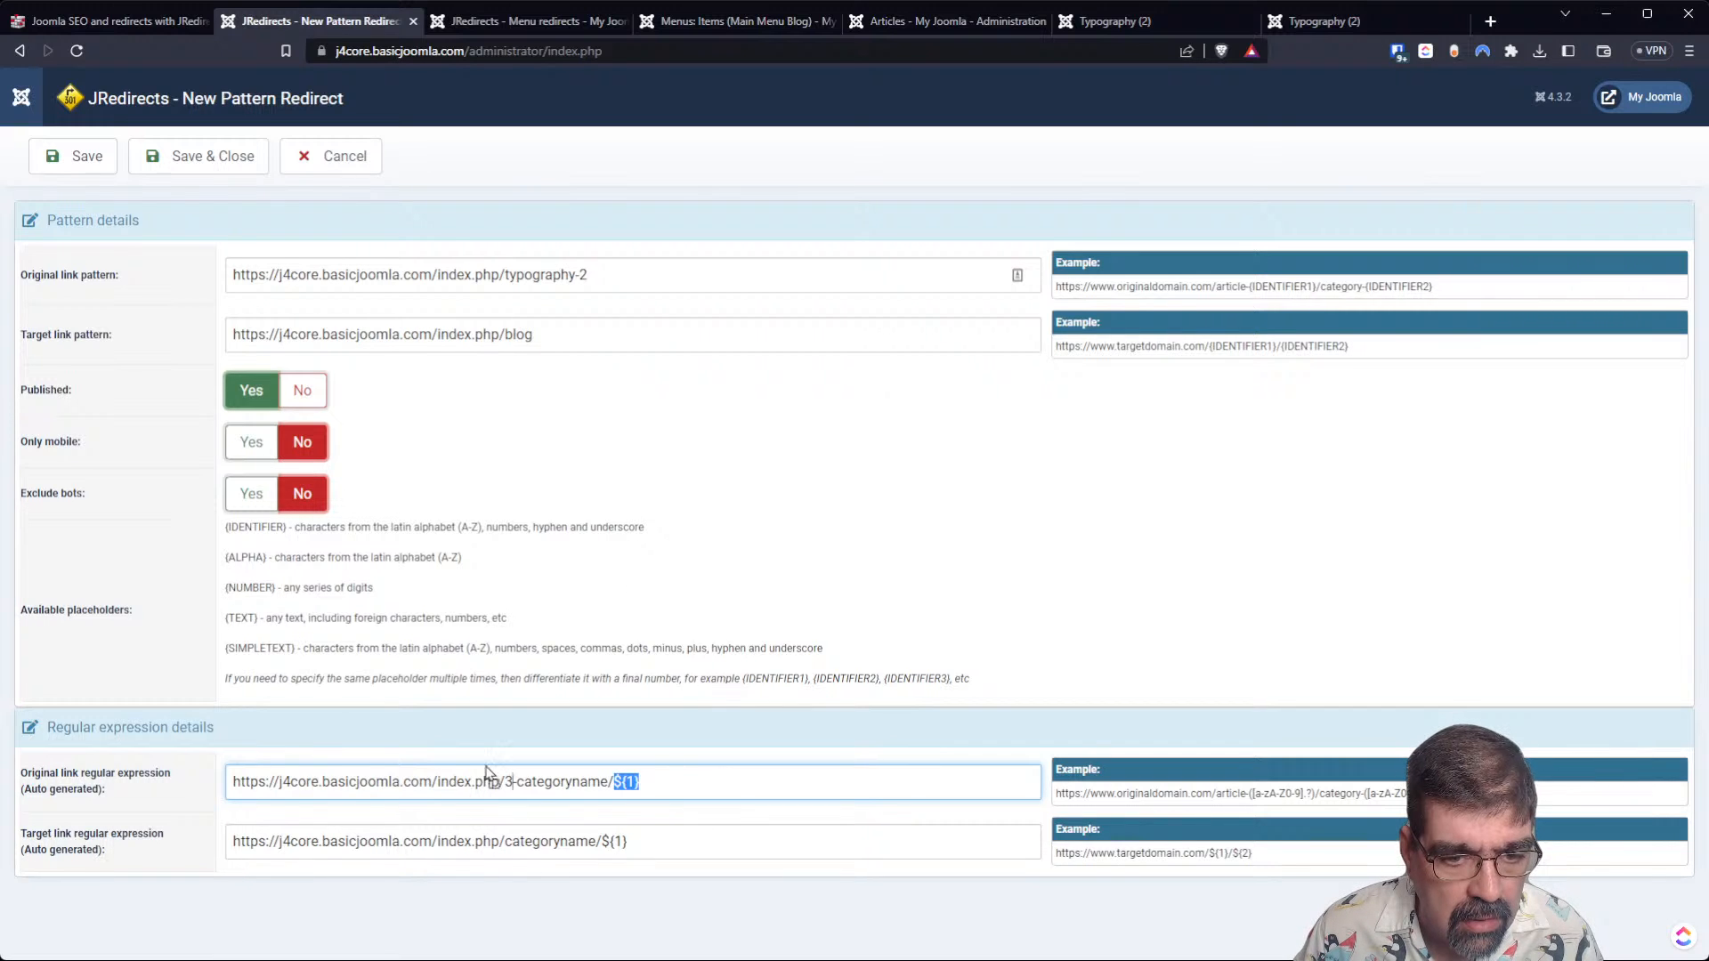
pyautogui.click(242, 775)
pyautogui.hotkey('ctrl', 'a')
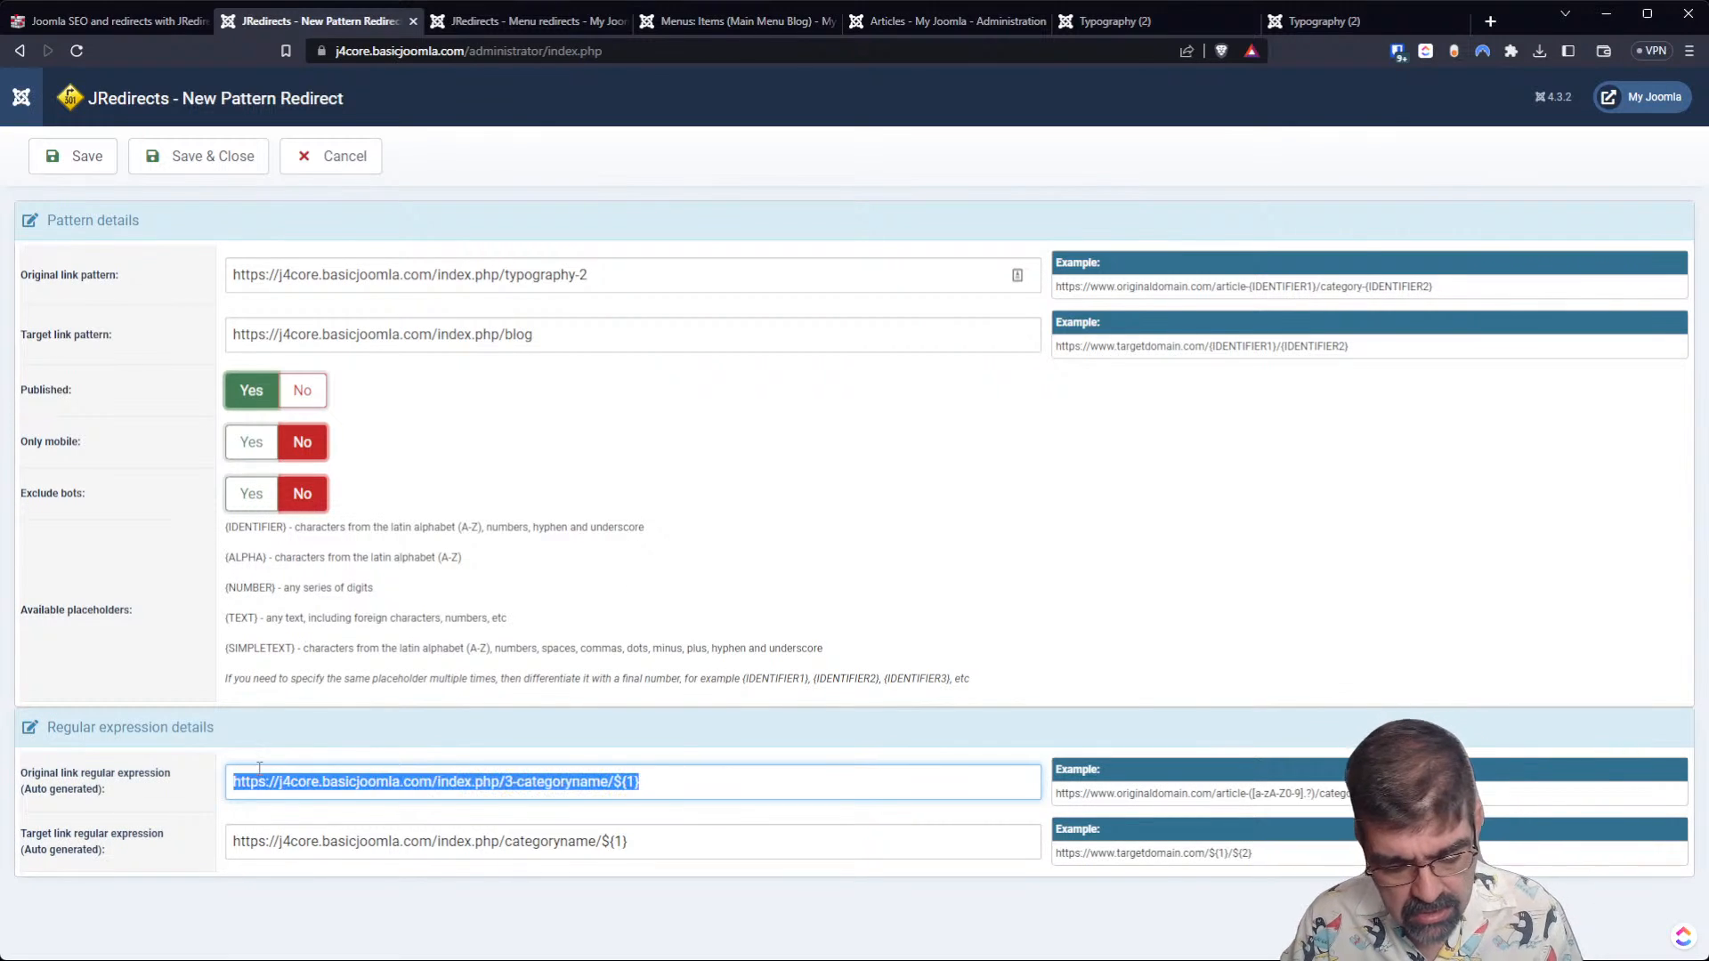
pyautogui.press('BackSpace')
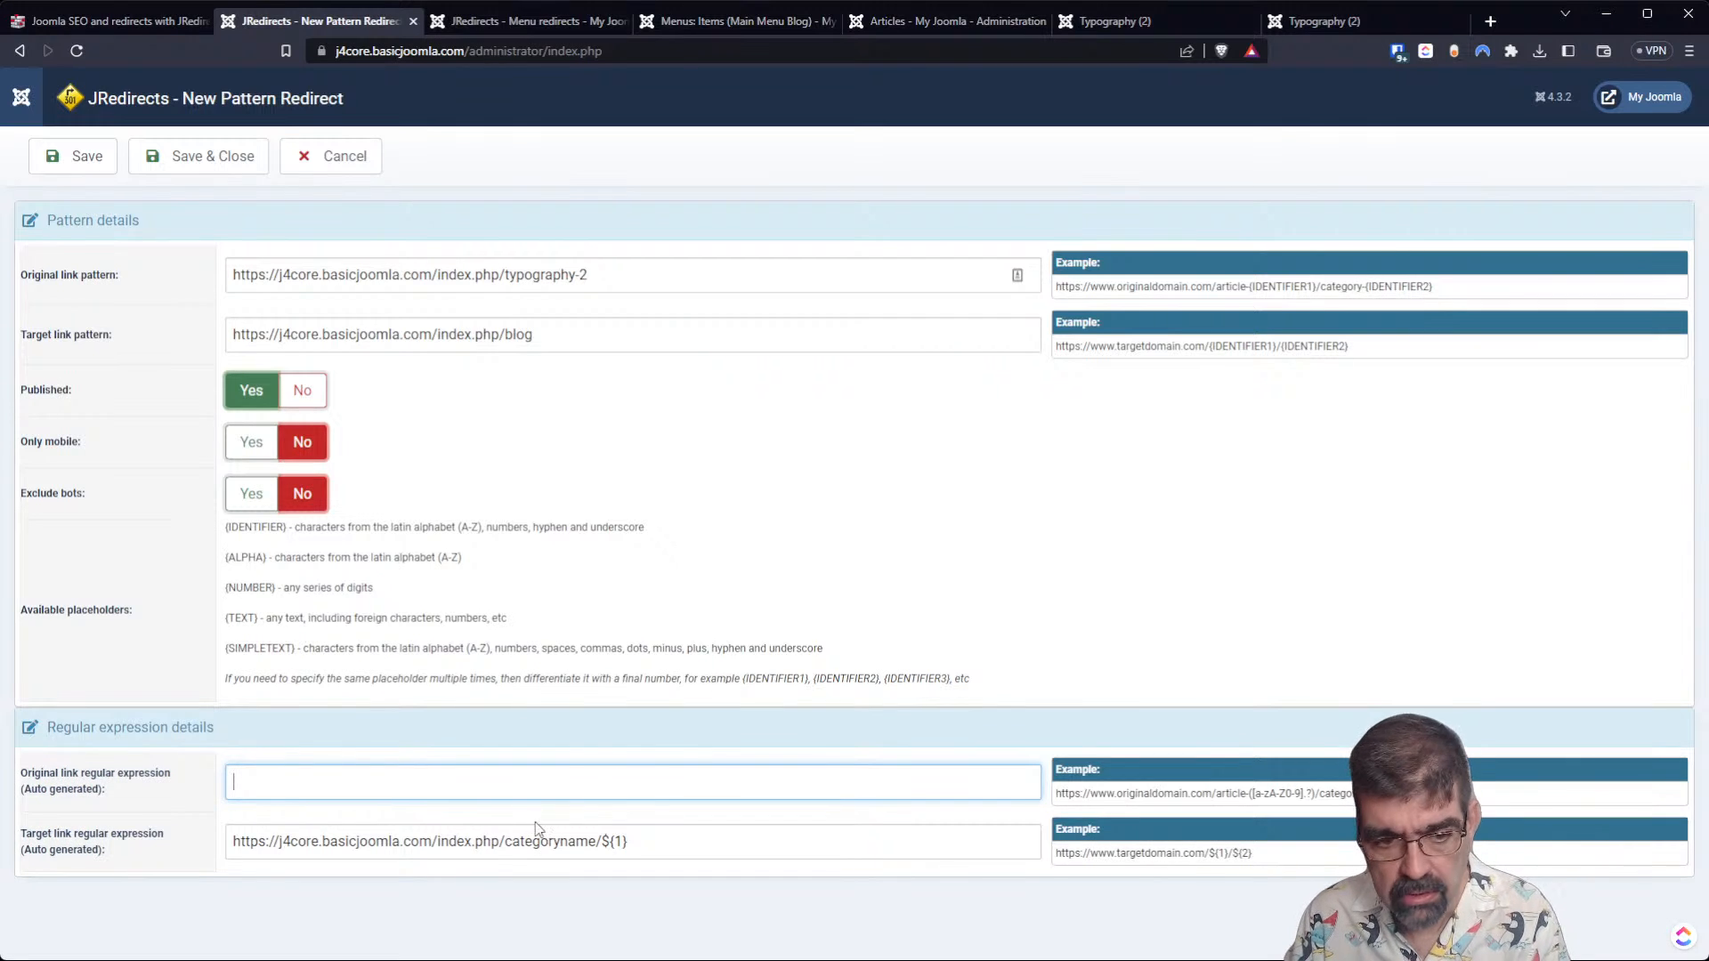
pyautogui.click(534, 826)
pyautogui.hotkey('ctrl', 'a')
pyautogui.press('BackSpace')
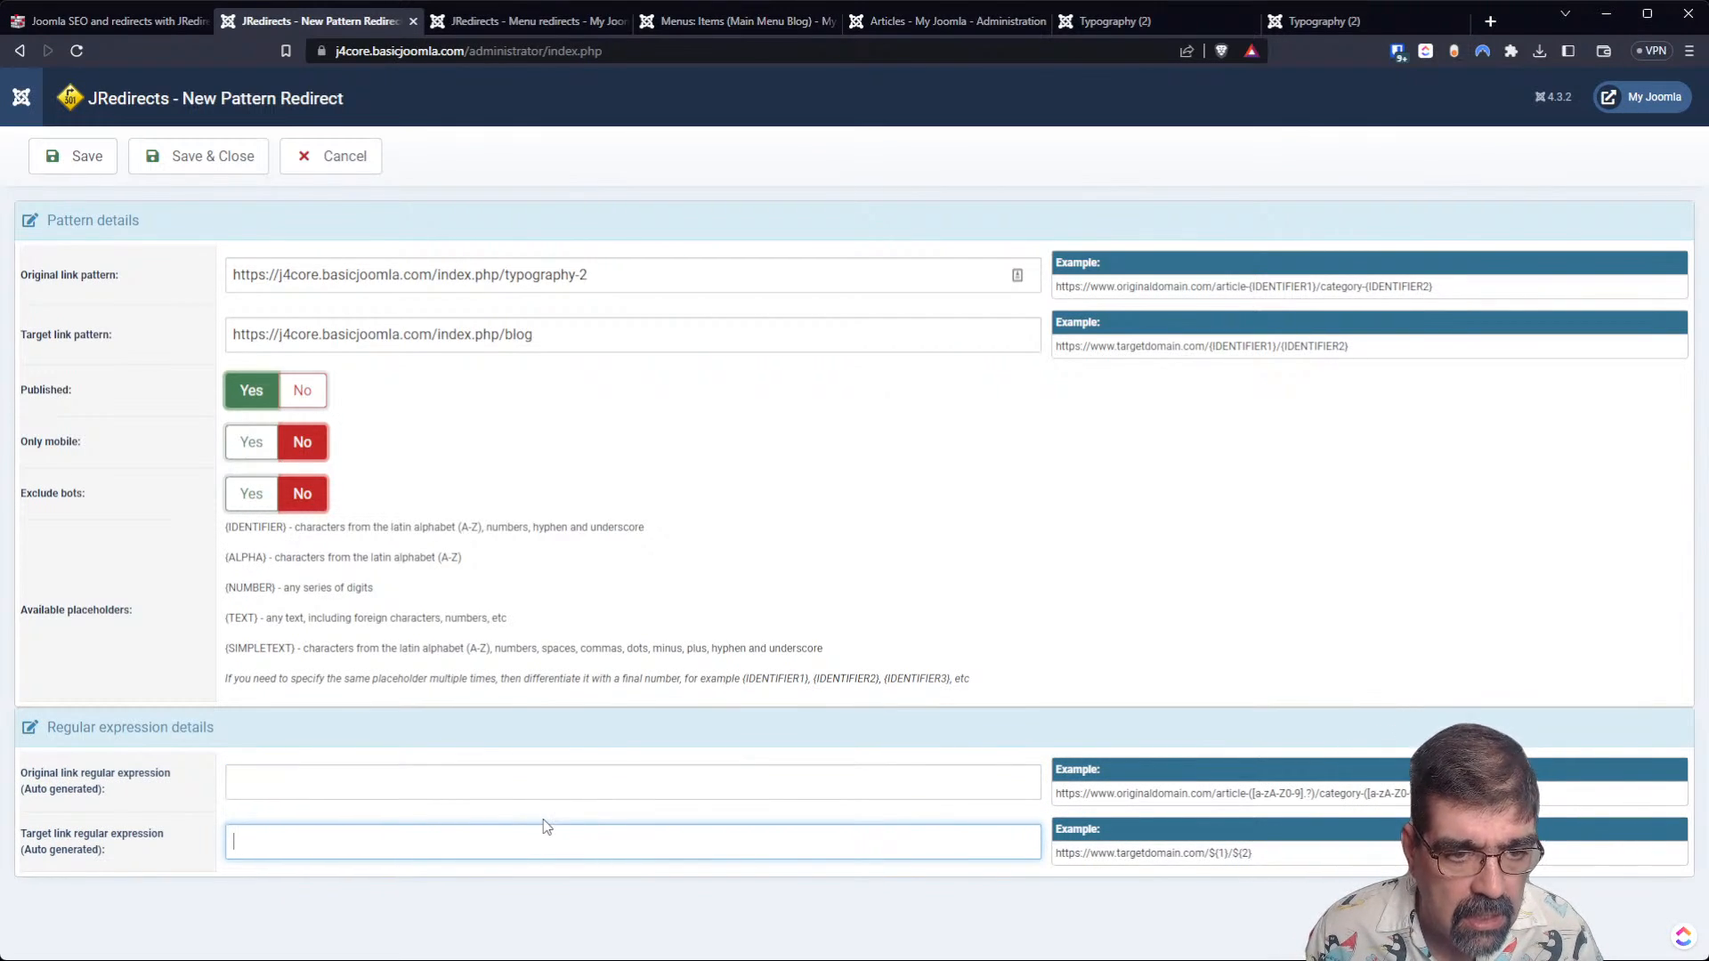
pyautogui.click(201, 168)
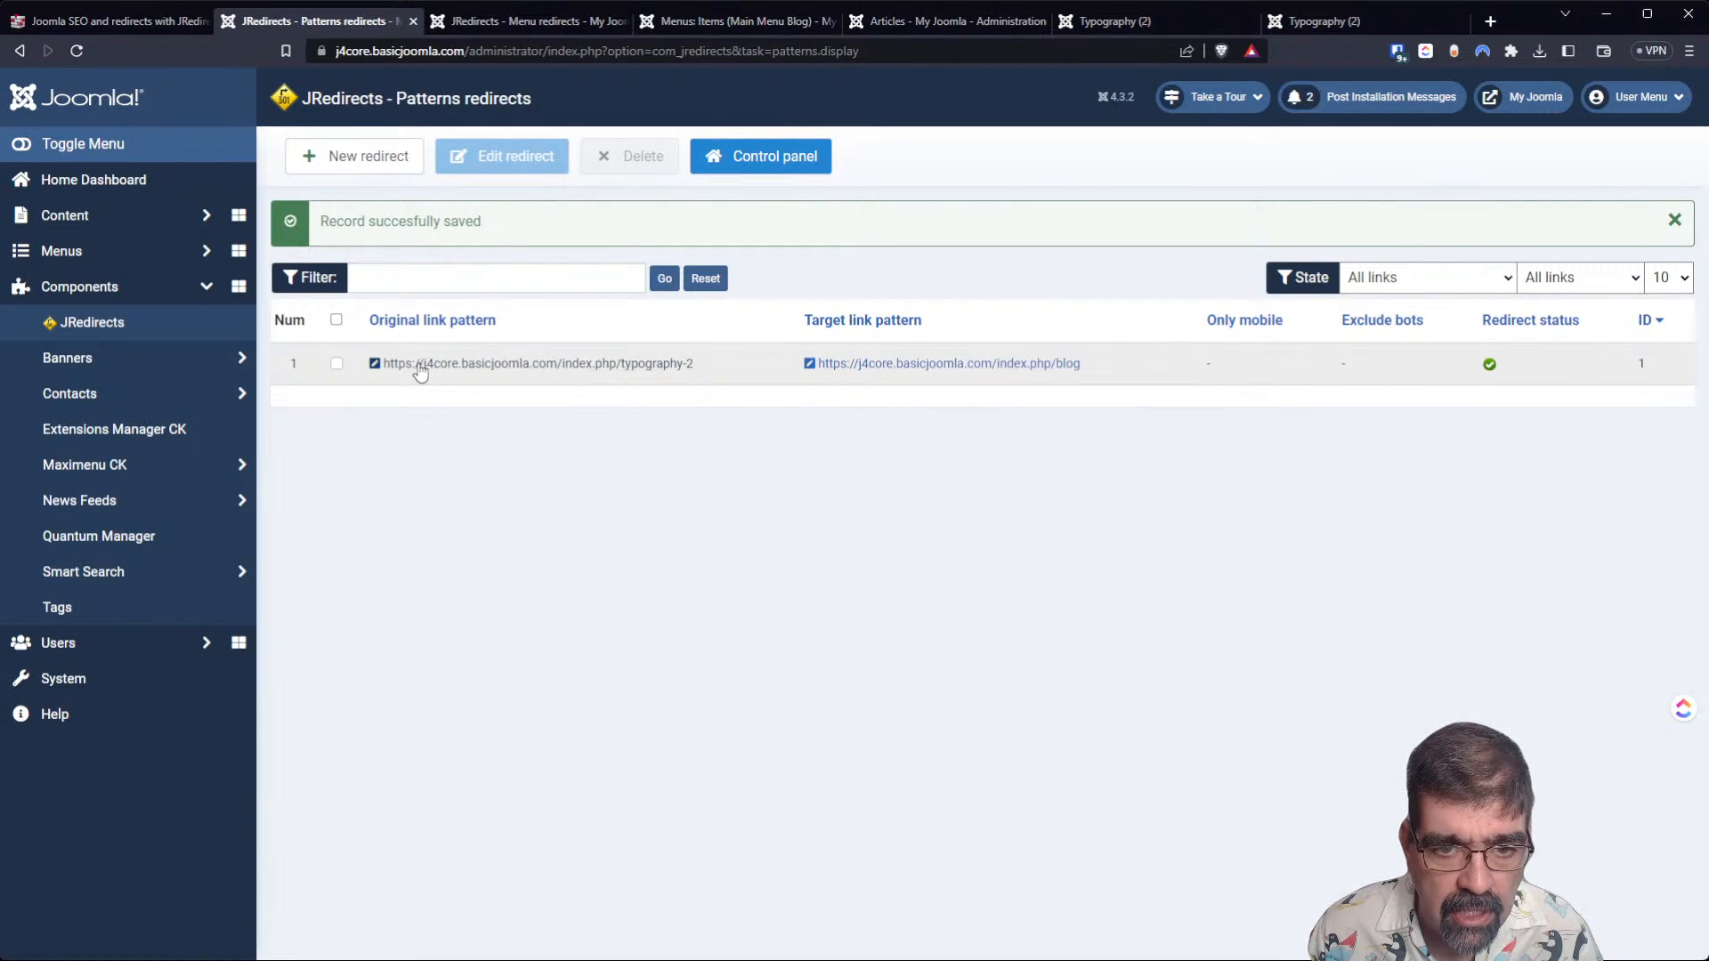
# Open the saved typography-2 pattern redirect, review its link patterns and regular expressions, and return to the redirects list.
pyautogui.click(455, 365)
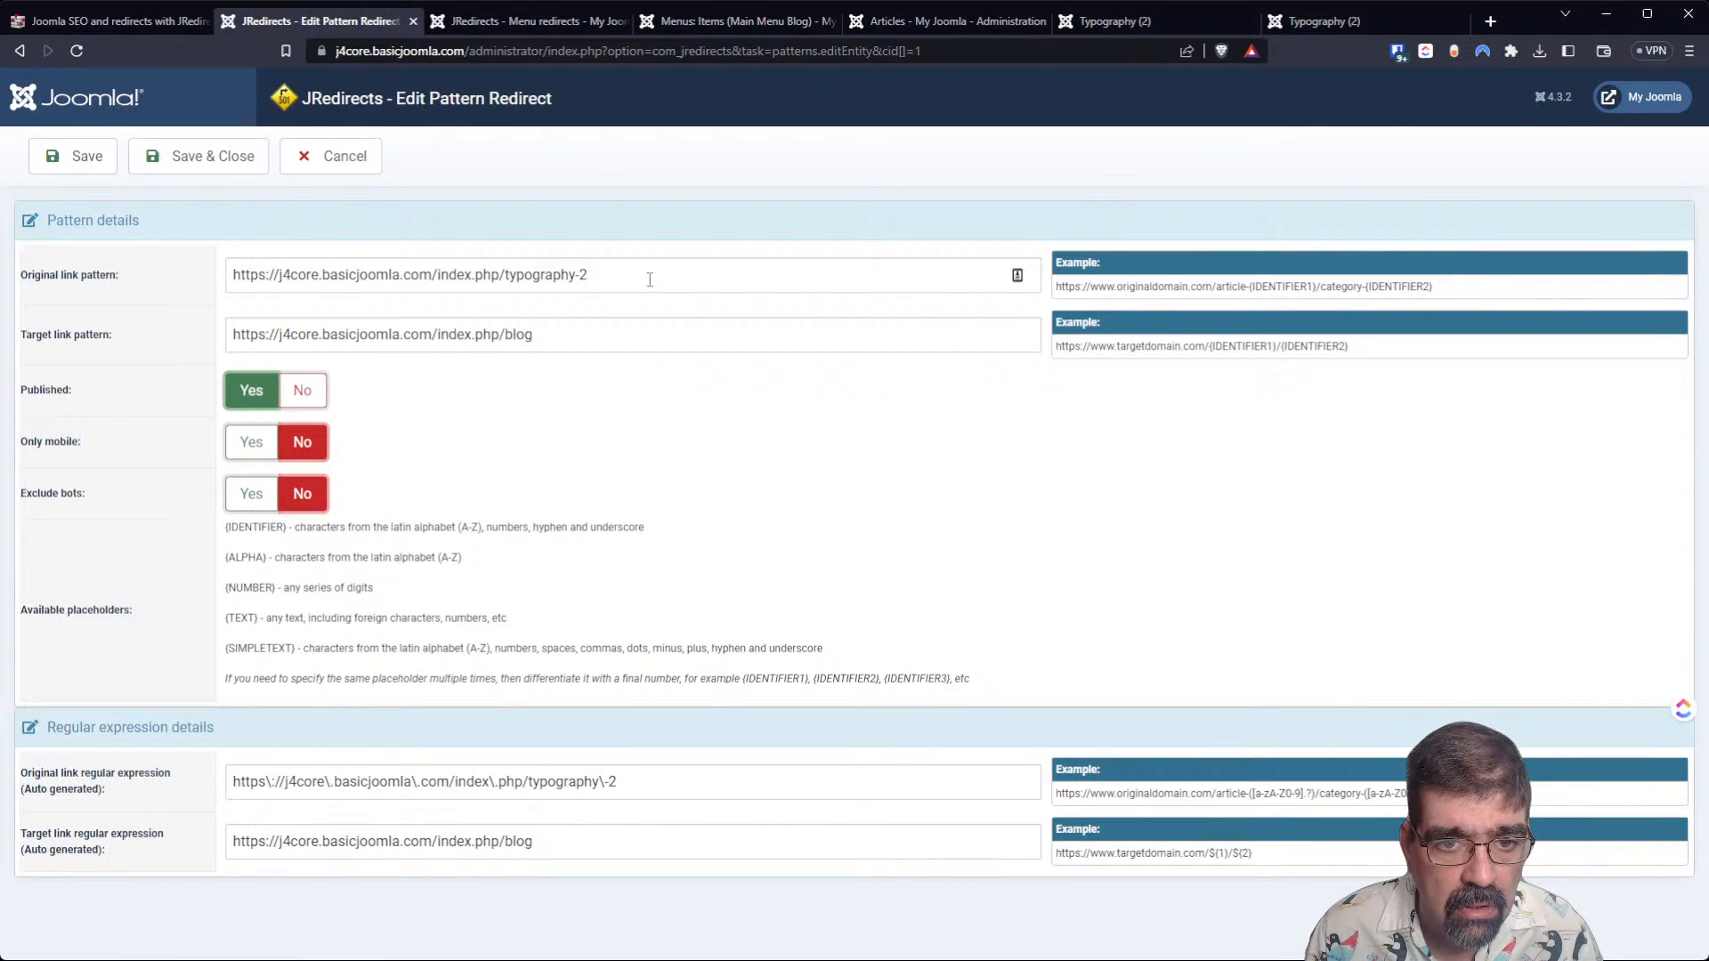
pyautogui.moveTo(618, 276); pyautogui.dragTo(190, 276)
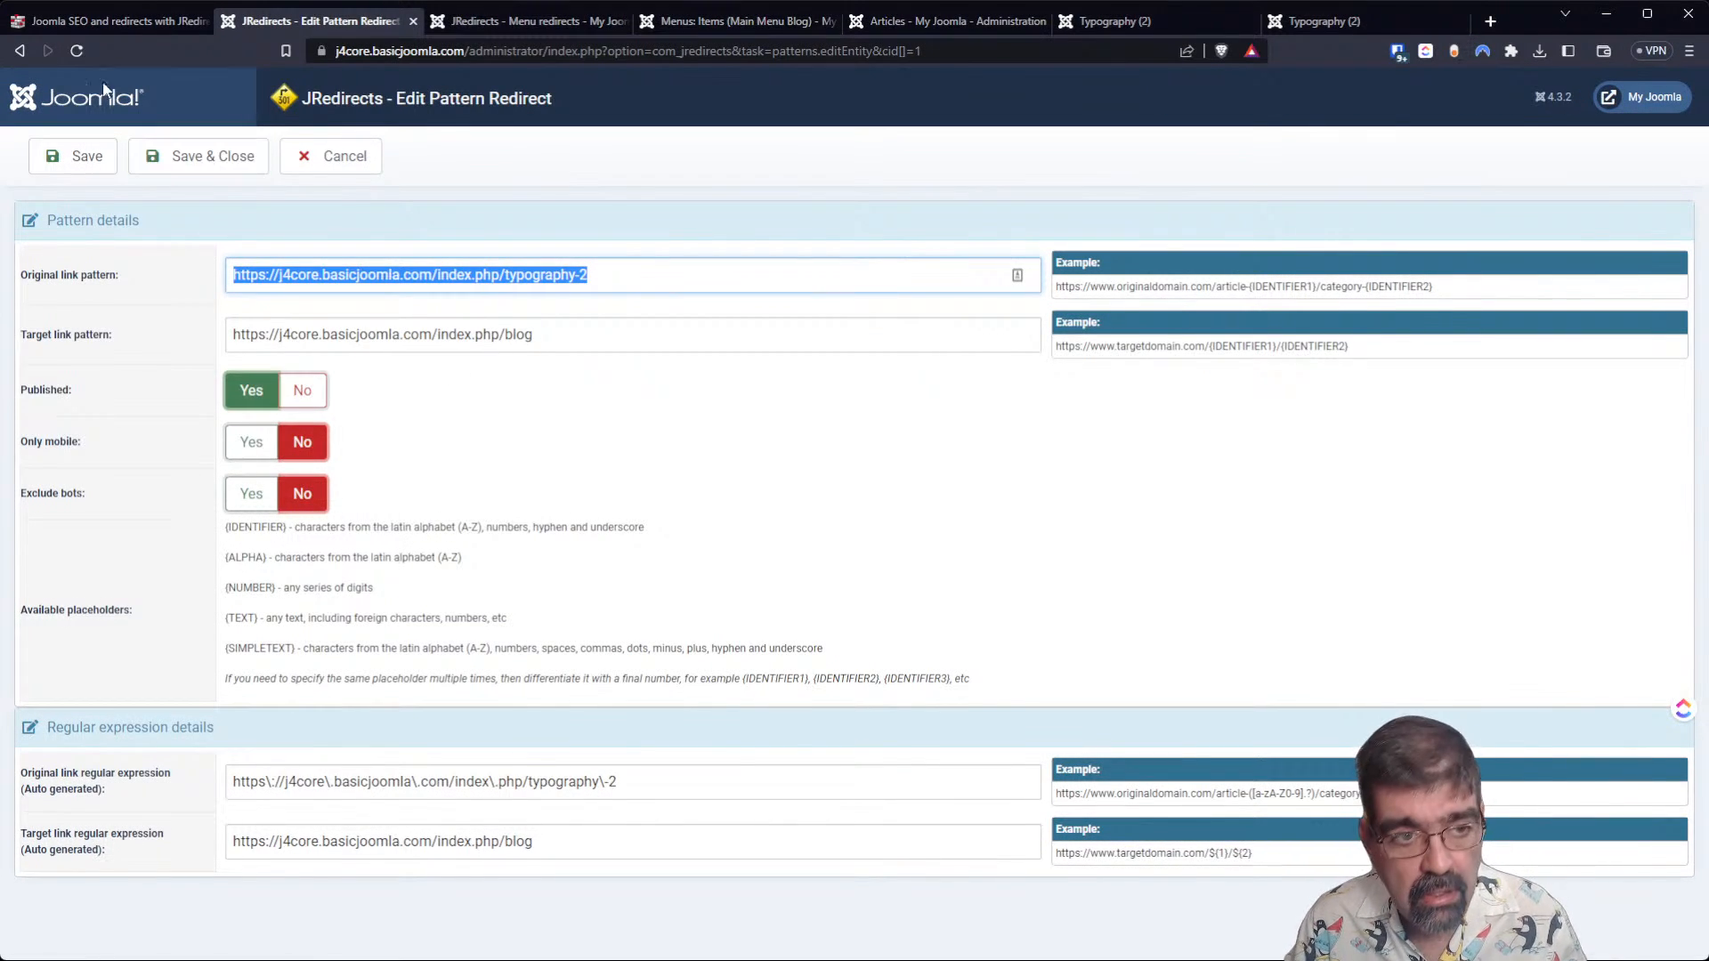
pyautogui.click(26, 50)
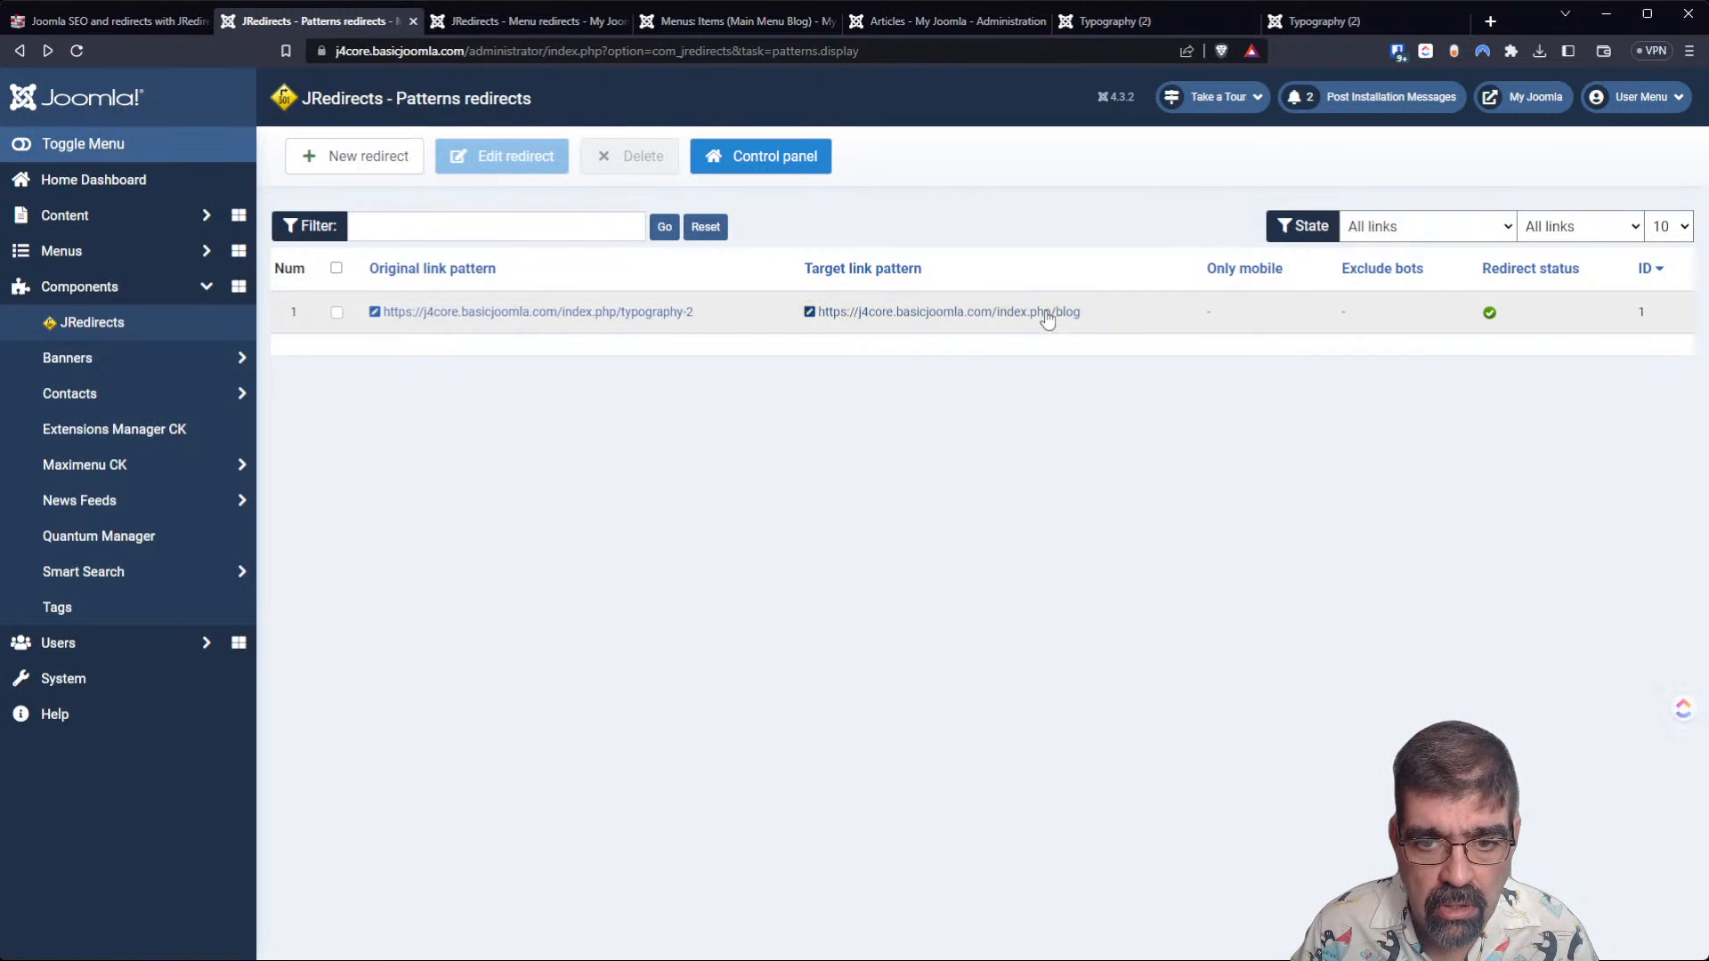
# Test the pattern redirect by reloading j4core.basicjoomla.com/index.php/typography-2 on the site's front end and look over the resulting page.
pyautogui.click(481, 23)
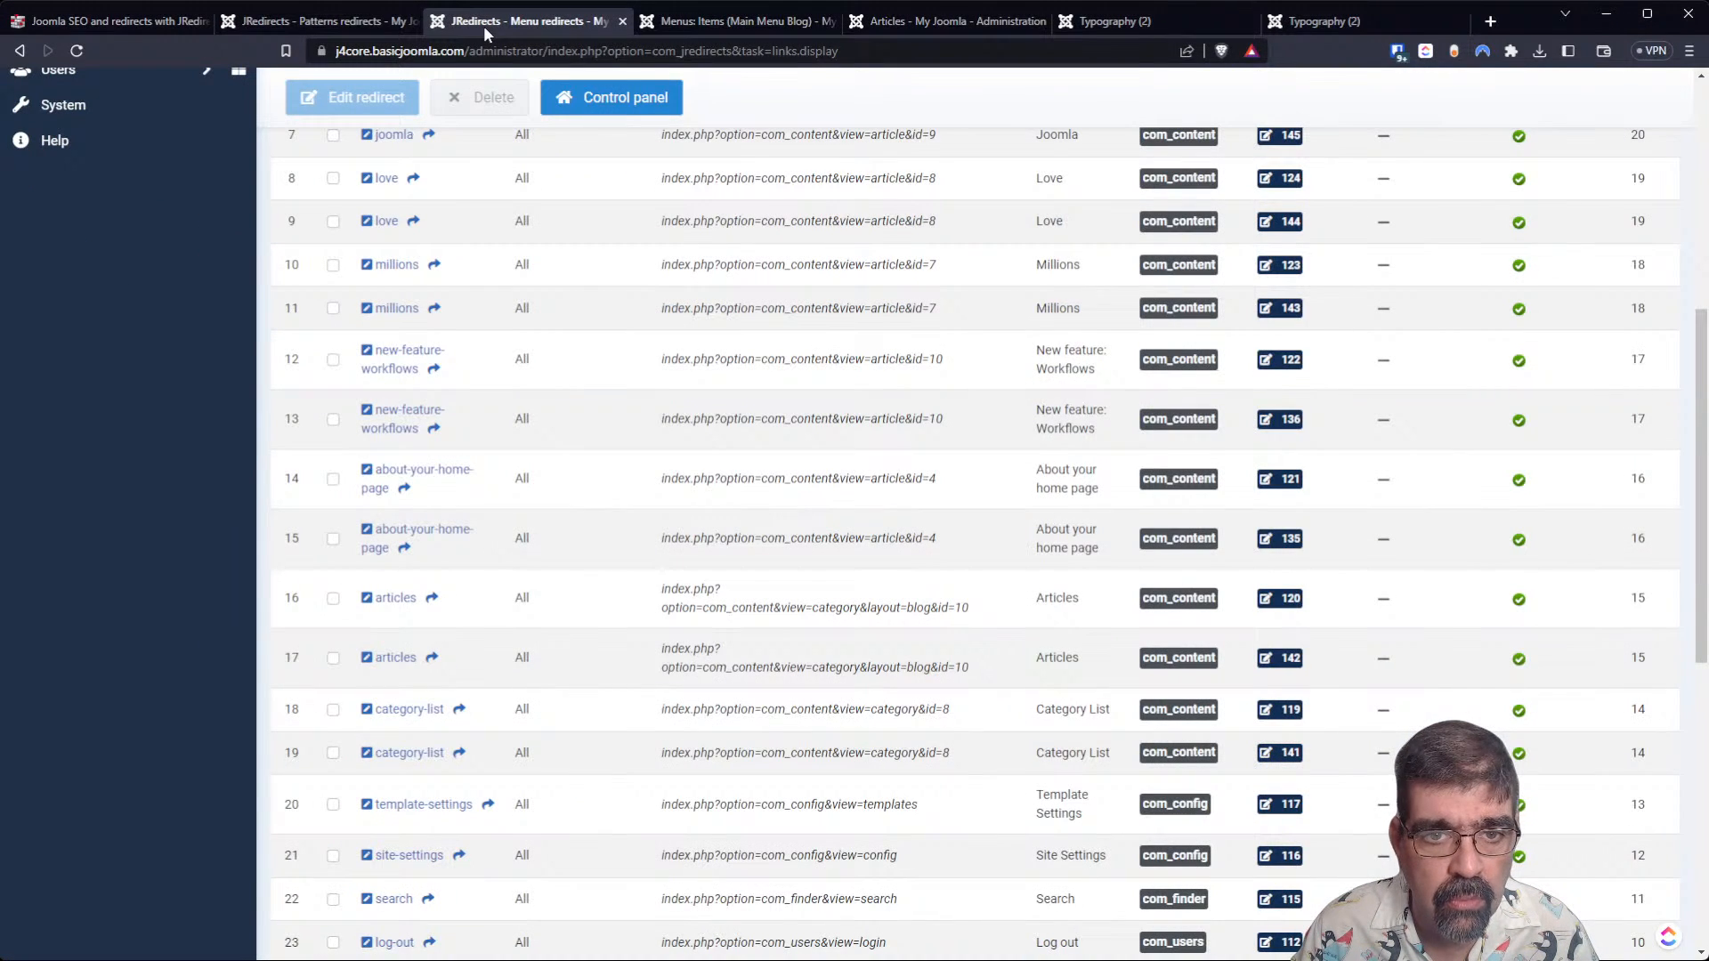
pyautogui.hotkey('ctrl', '9')
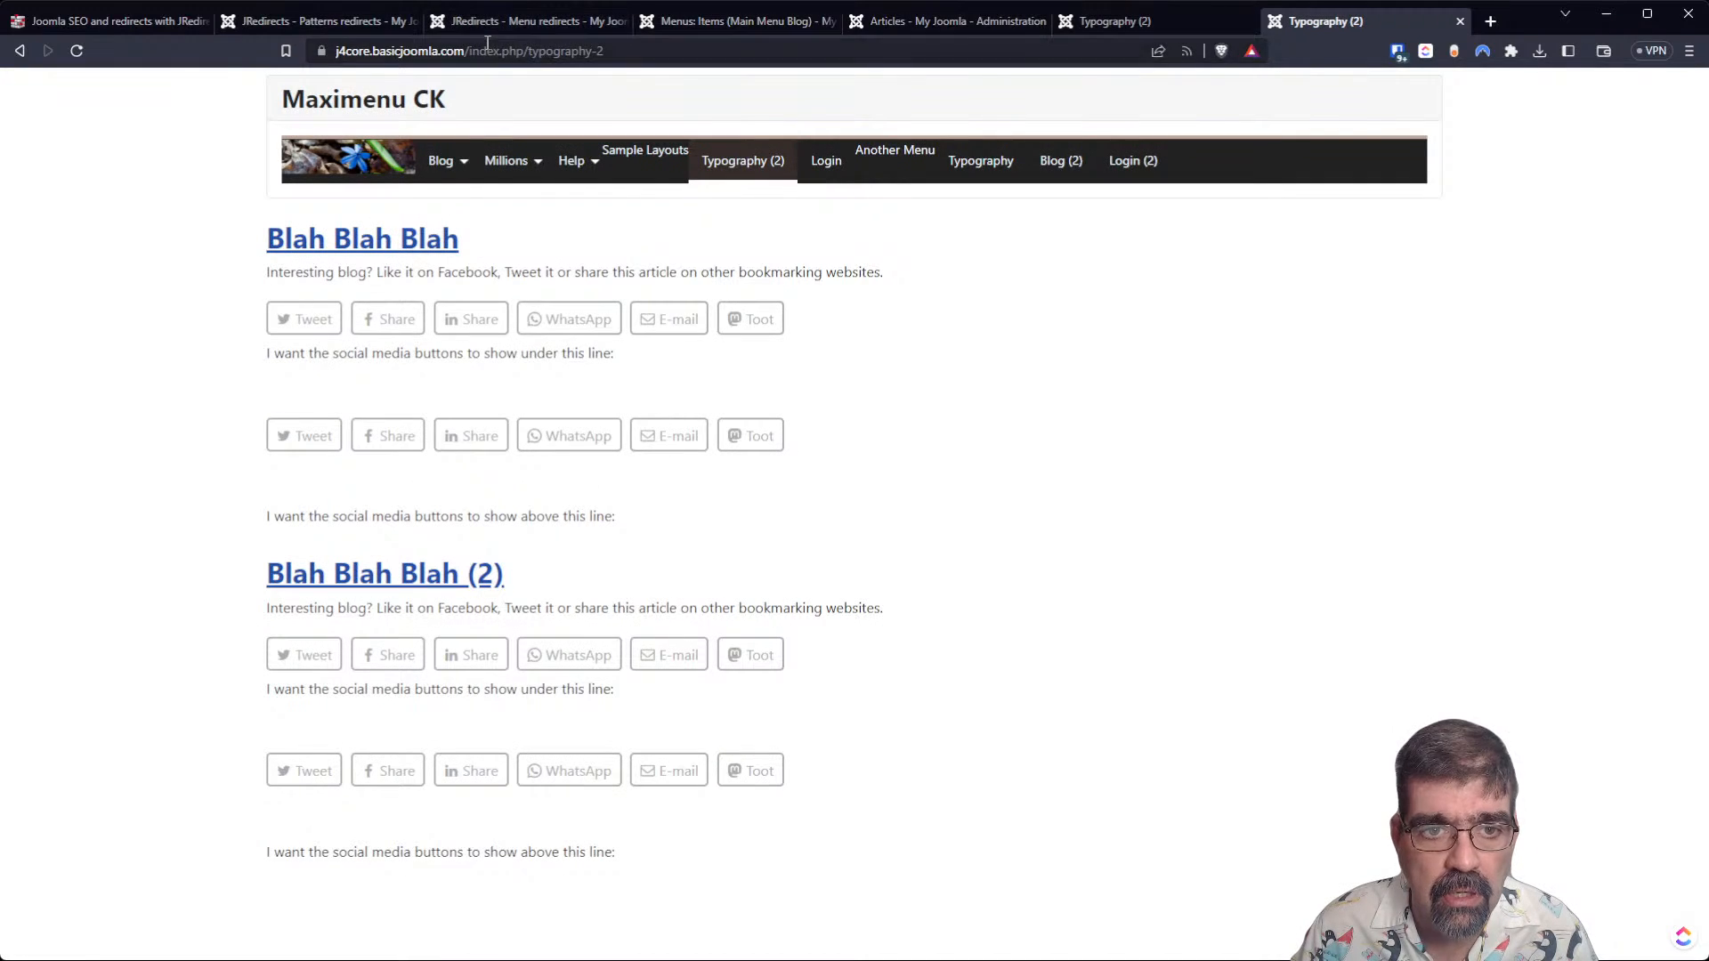
pyautogui.click(488, 42)
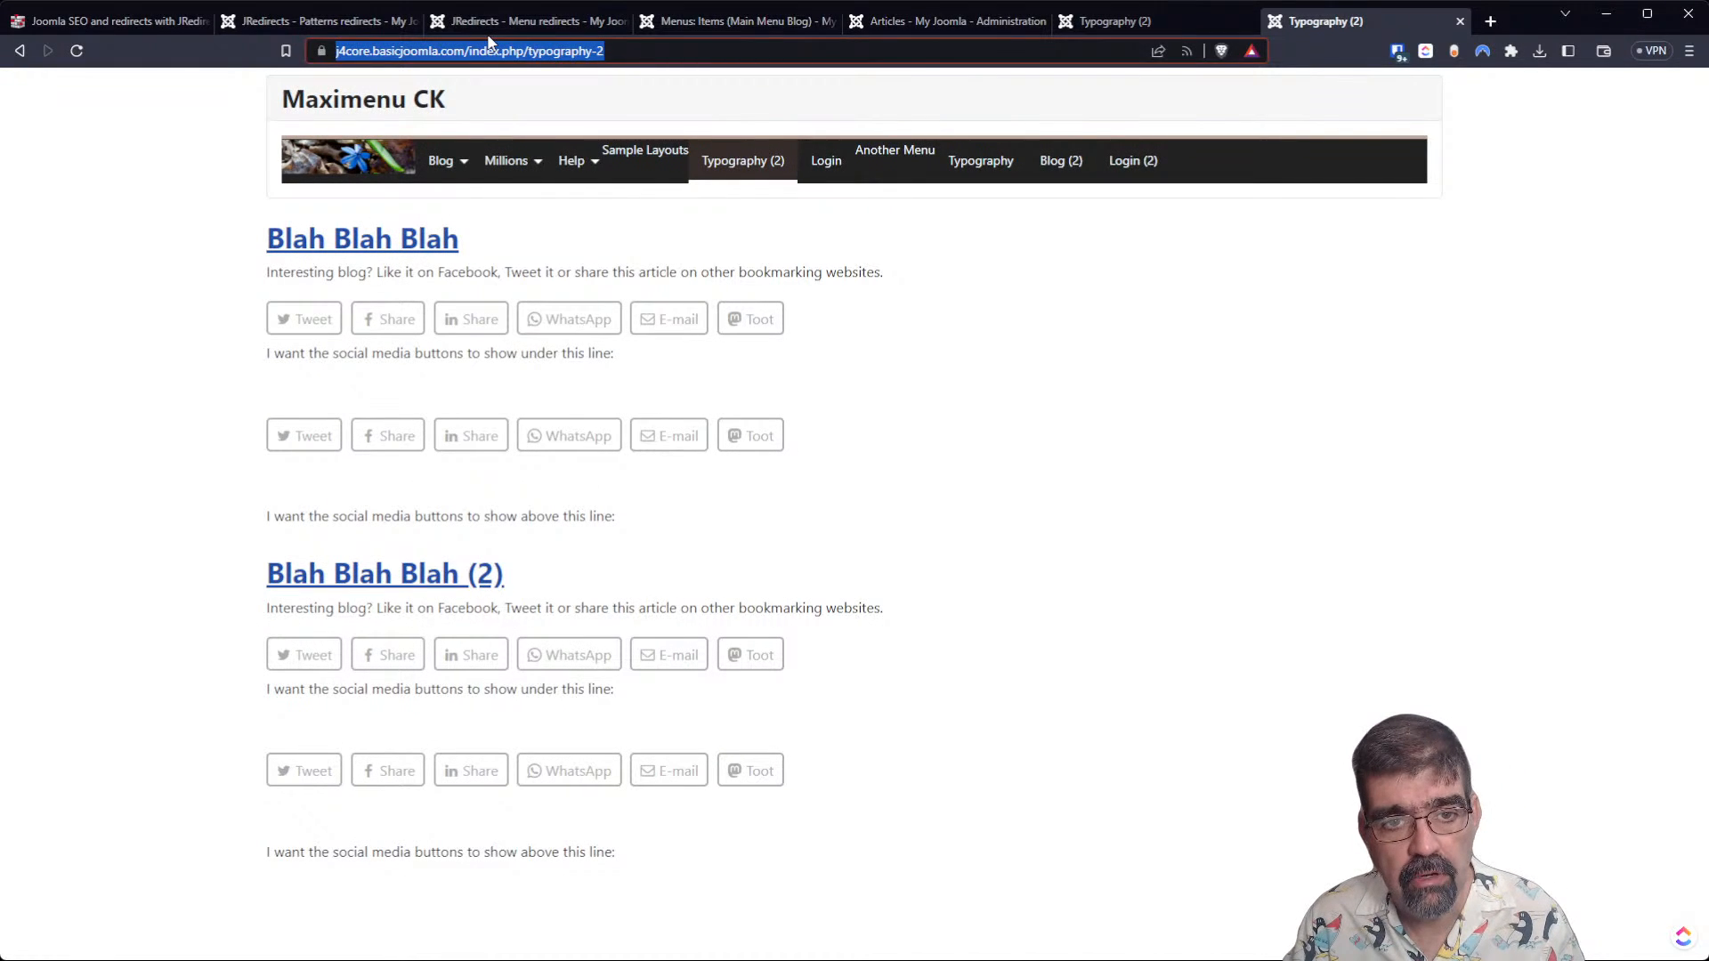
pyautogui.press('Return')
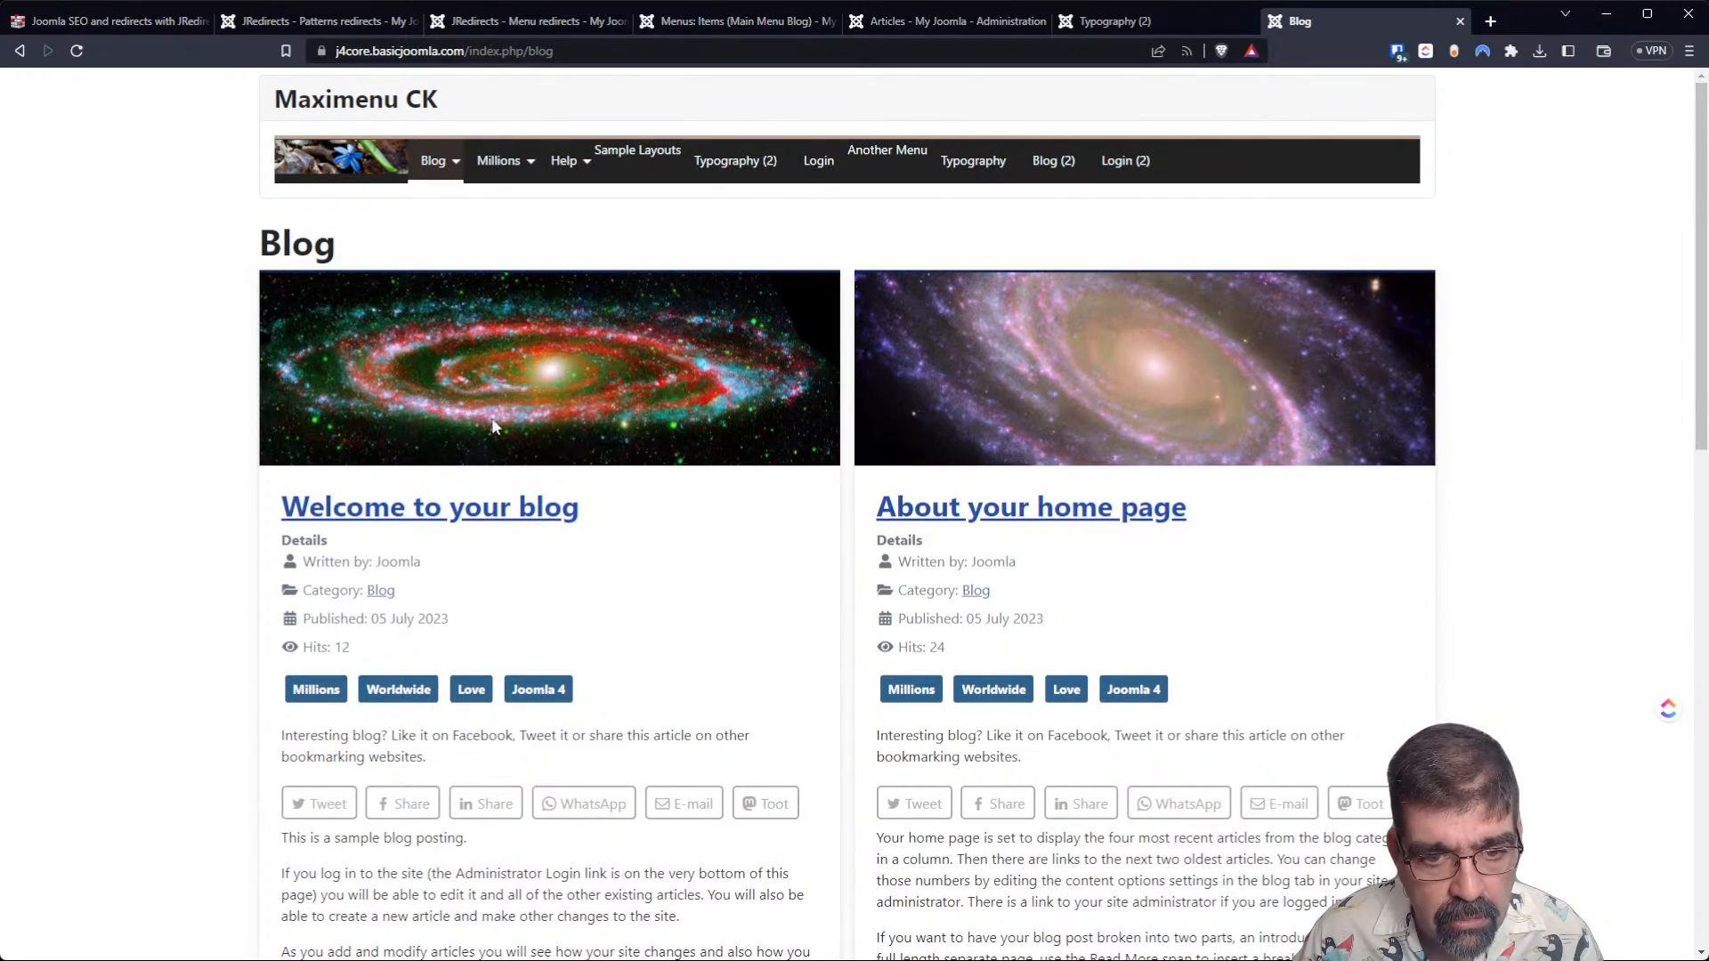
pyautogui.scroll(-9, 705, 641)
pyautogui.scroll(-3, 705, 666)
pyautogui.scroll(13, 728, 619)
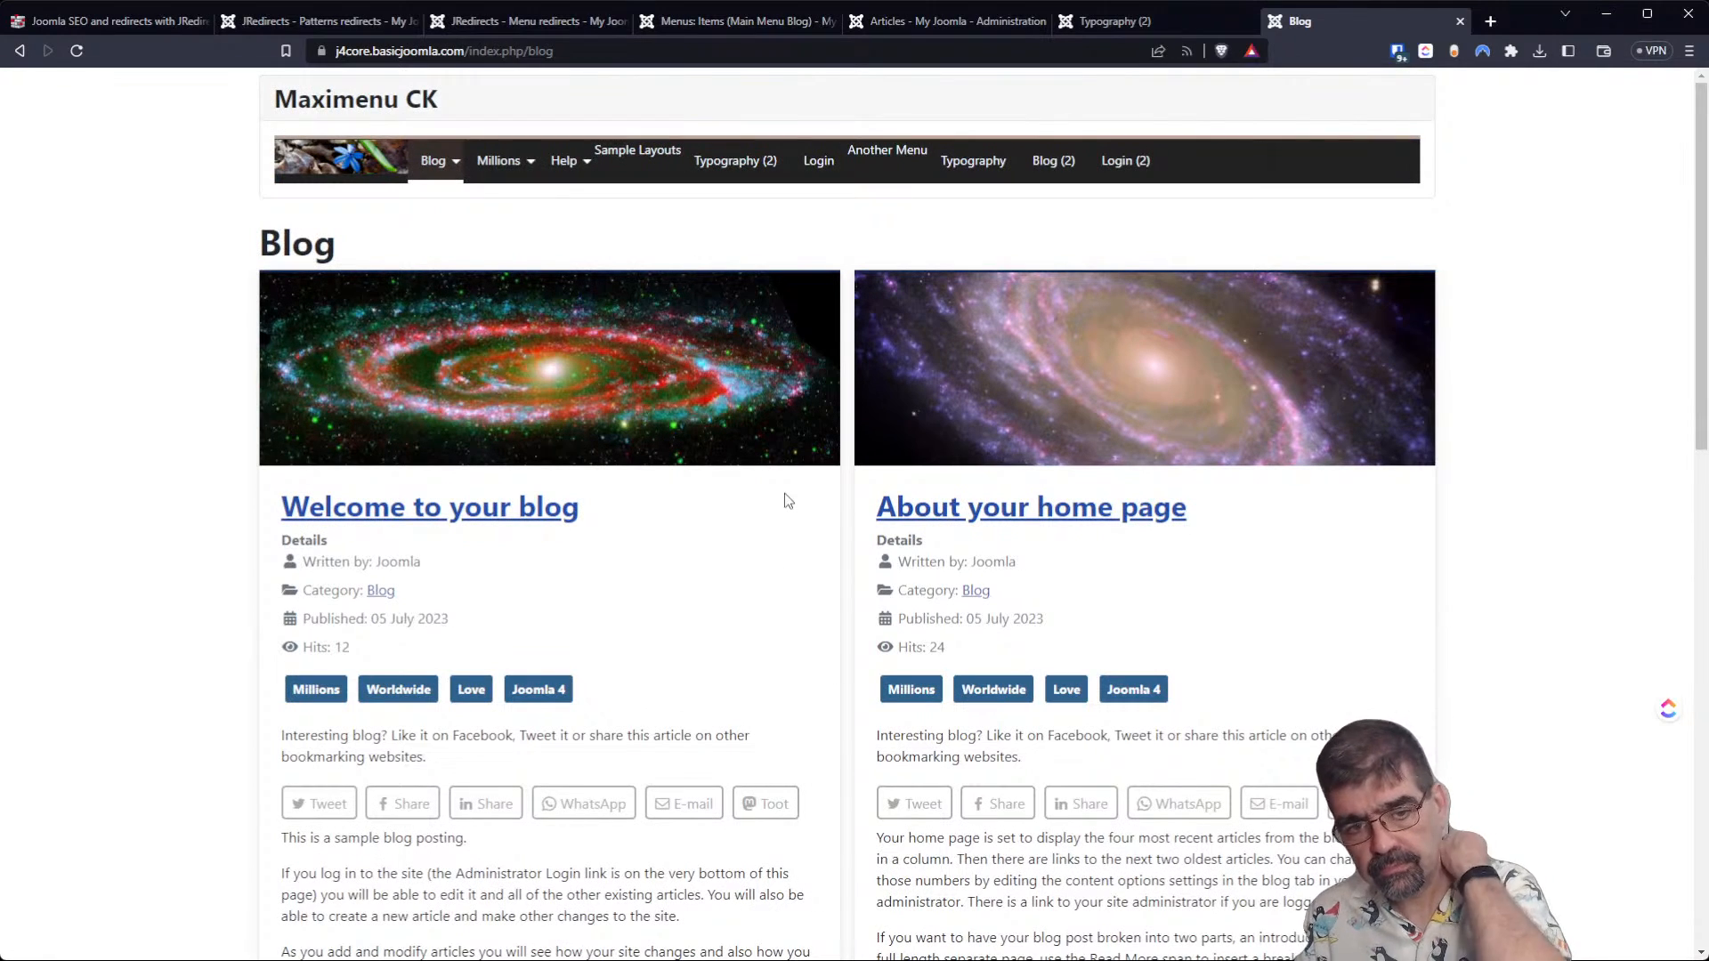
# Open the htaccess editor from the JRedirects control panel, review the file from its beginning and the directive types, and close it.
pyautogui.click(259, 19)
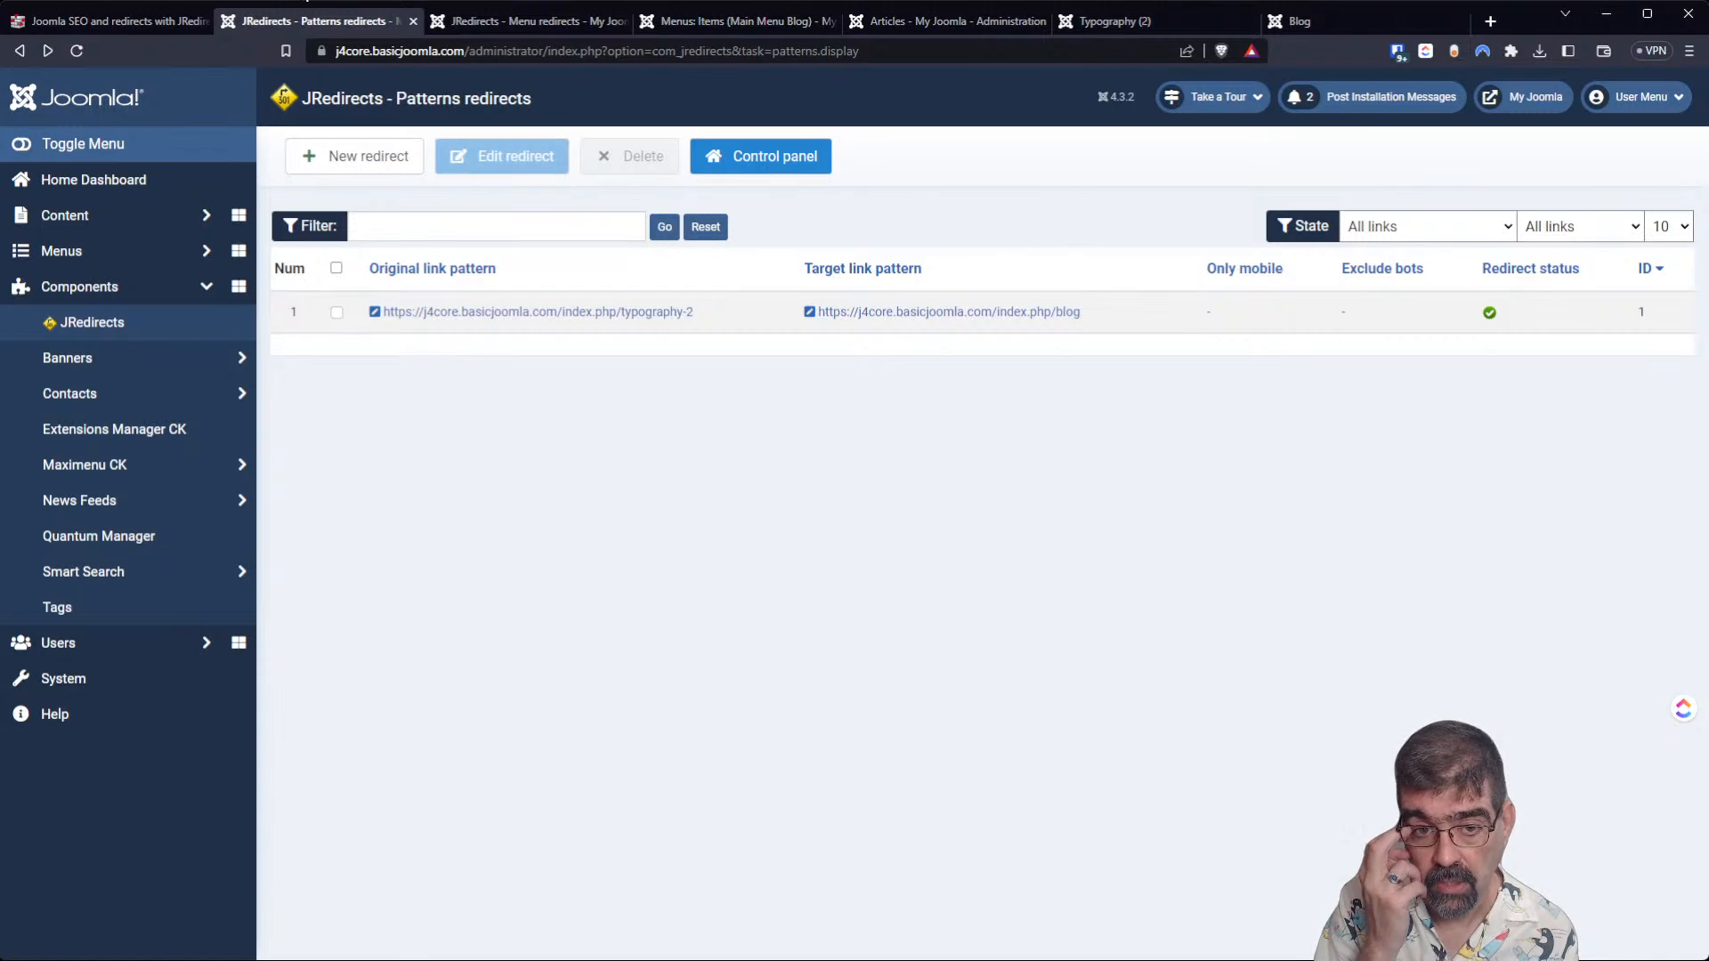
pyautogui.click(113, 322)
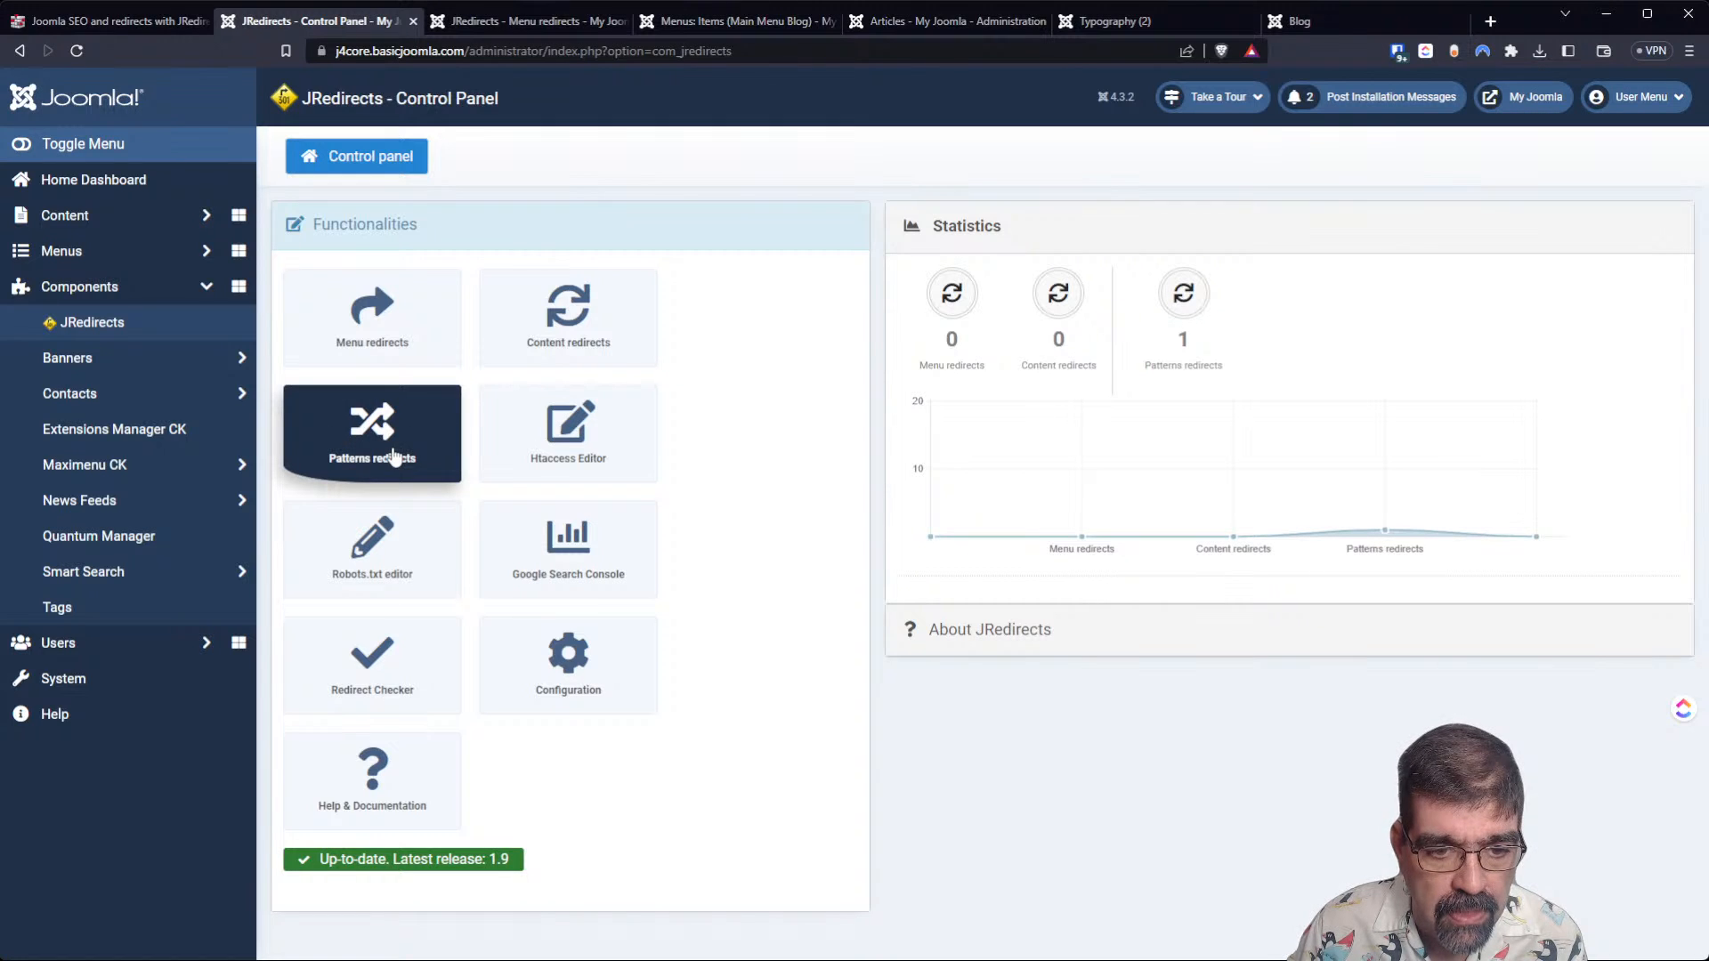
pyautogui.click(576, 461)
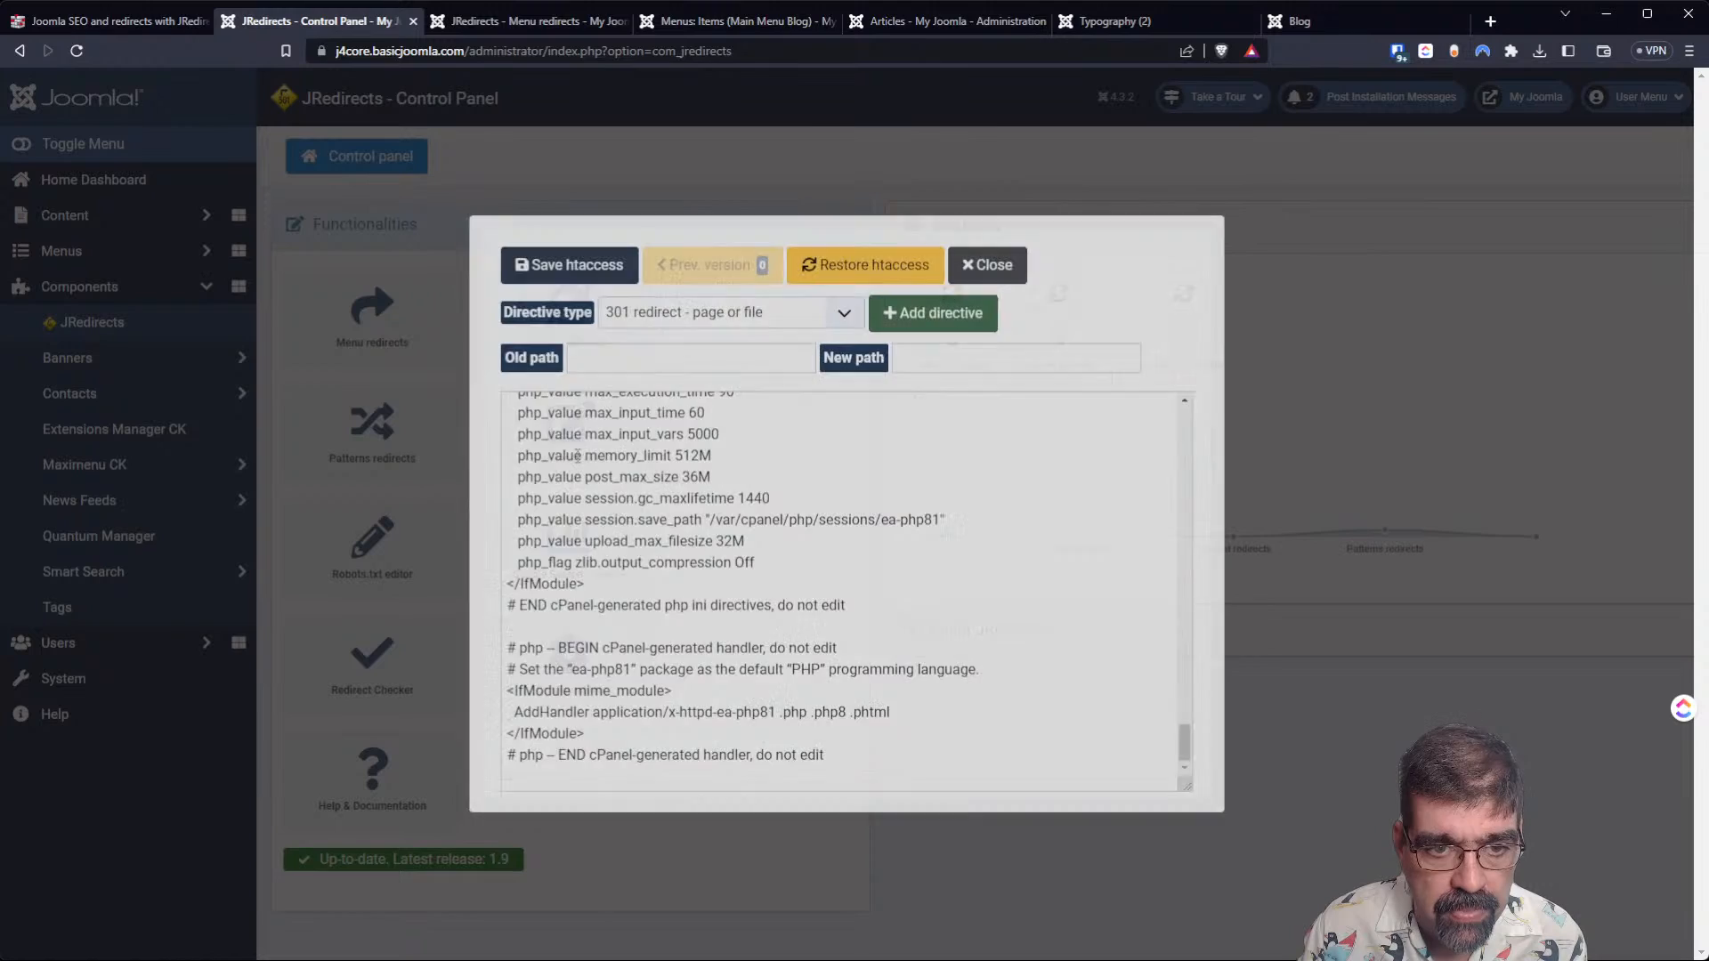
pyautogui.moveTo(1185, 749); pyautogui.dragTo(1182, 434)
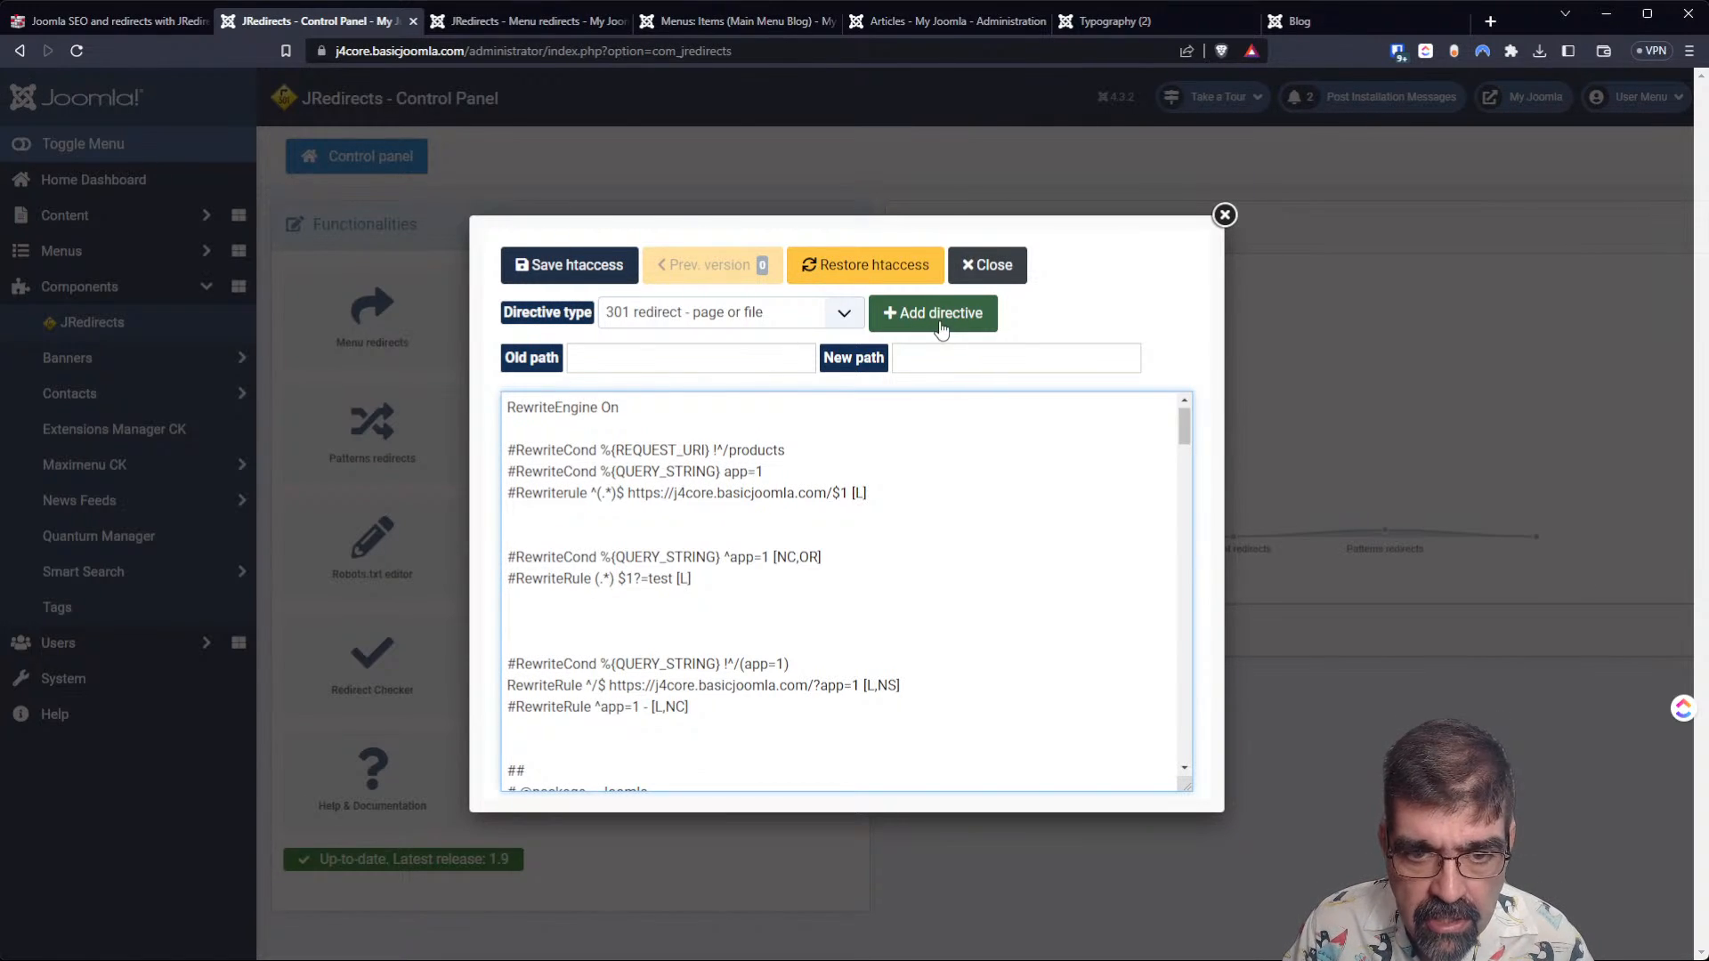
pyautogui.click(841, 319)
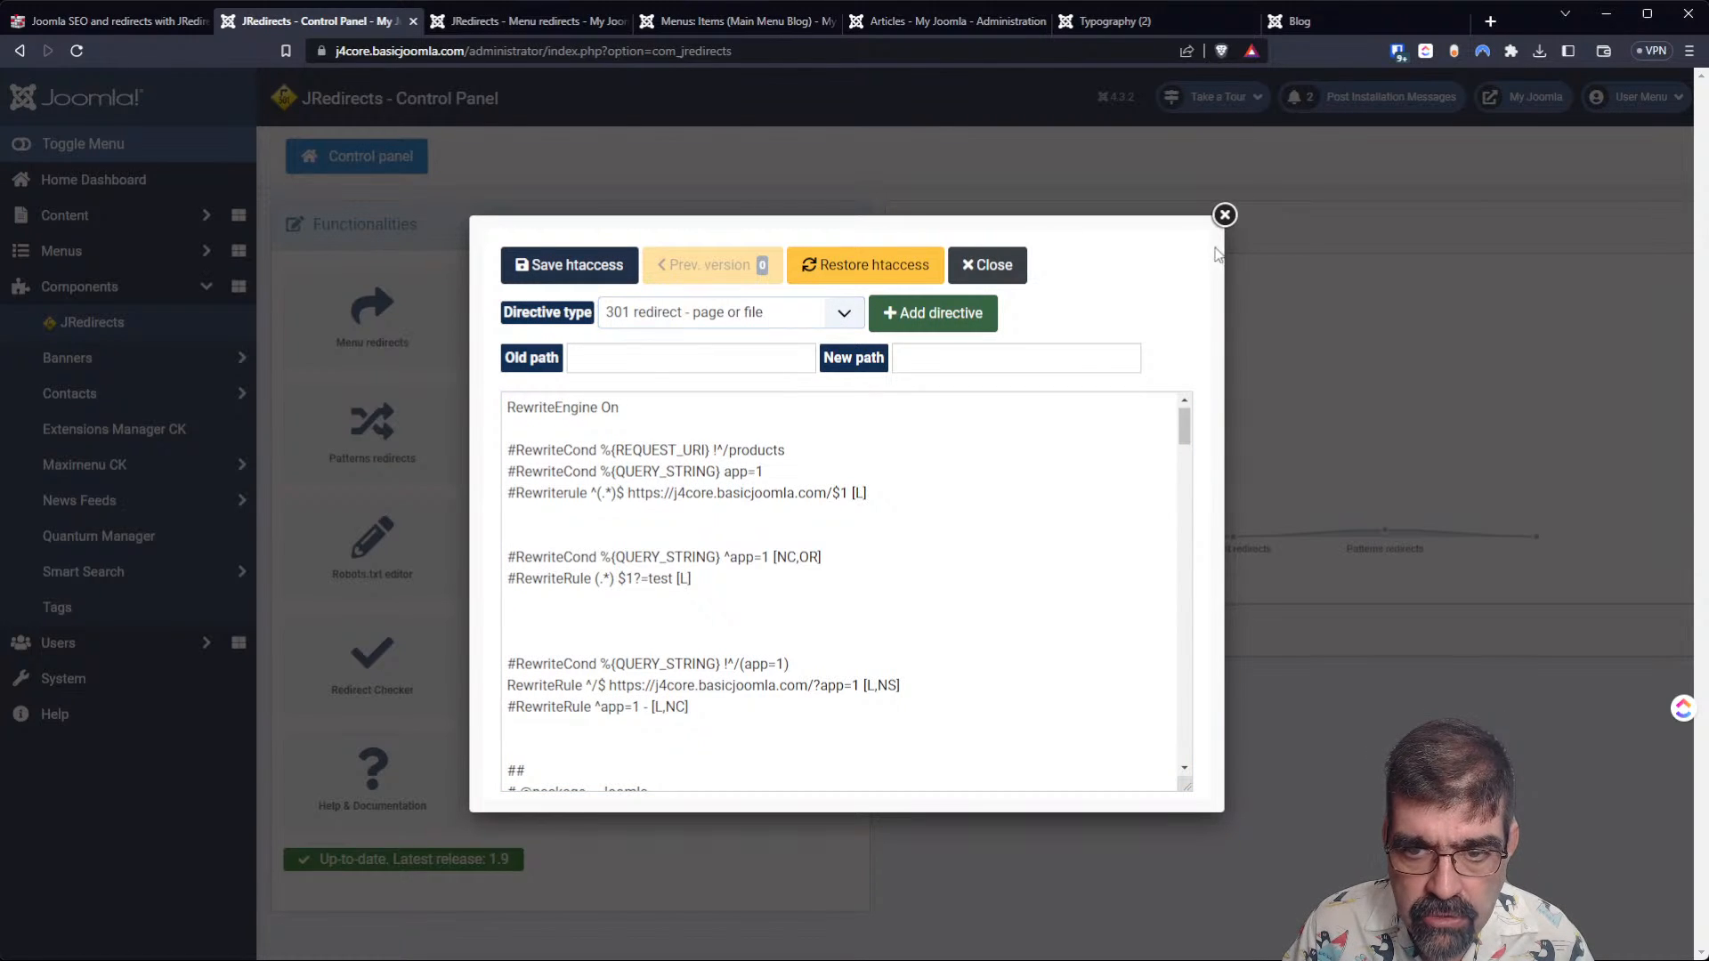
pyautogui.click(1221, 217)
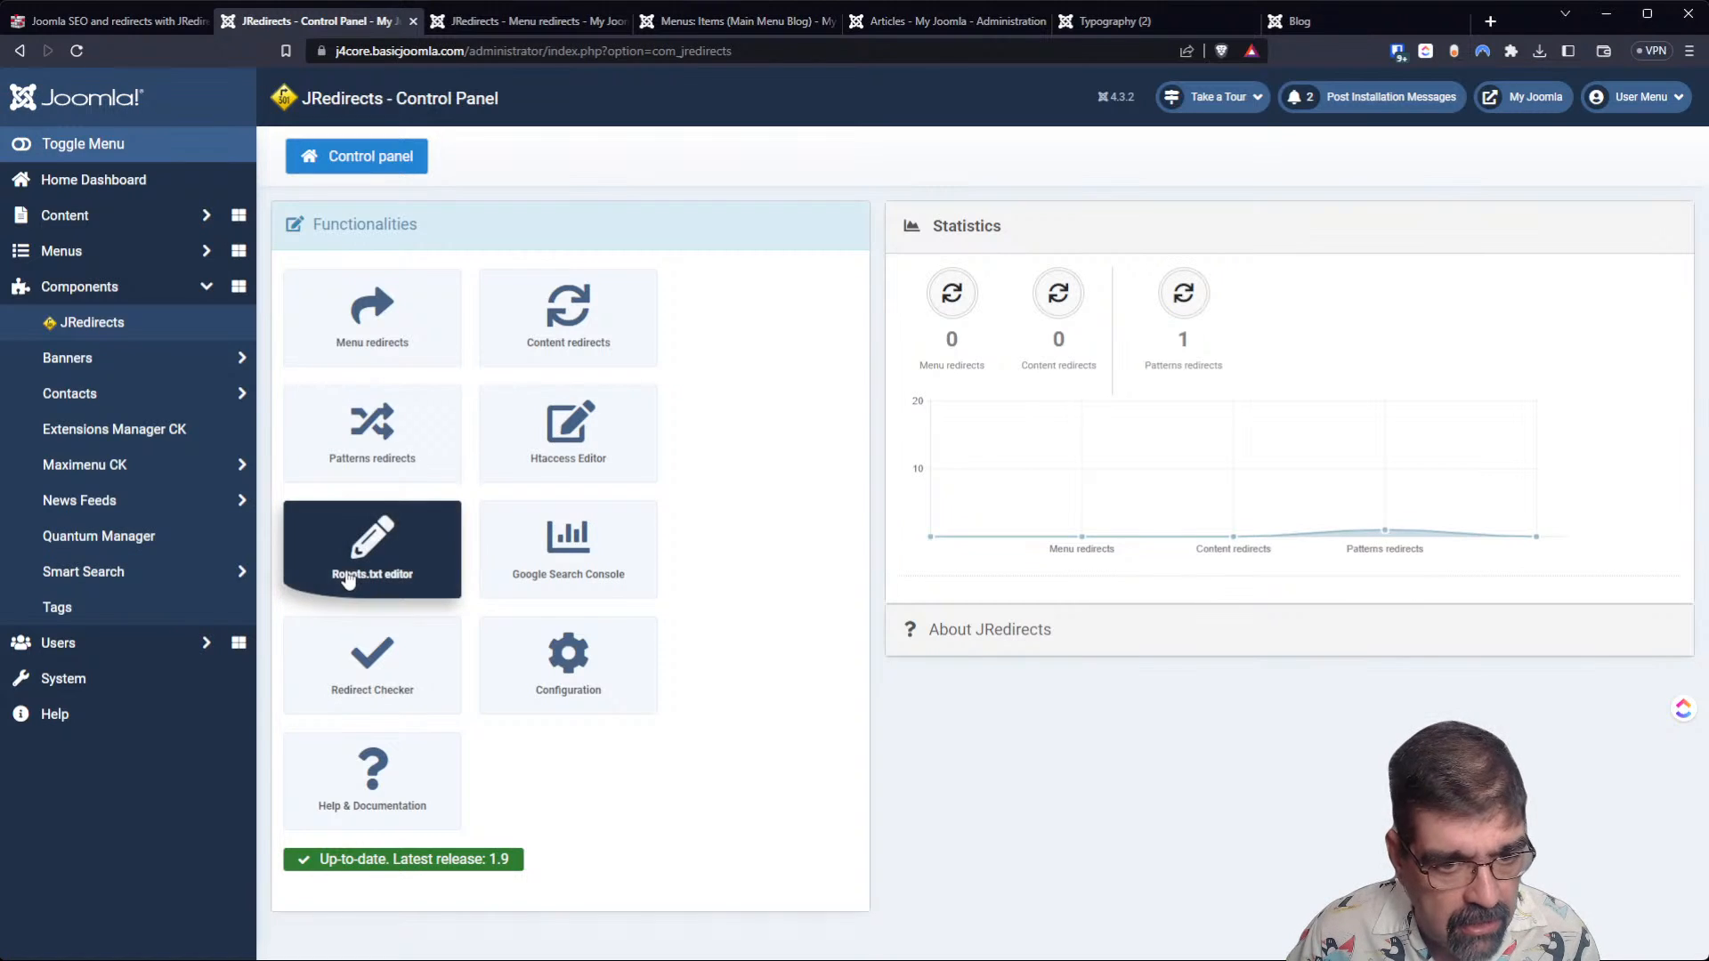
# Open the JRedirects robots.txt editor and examine its rules and file status.
pyautogui.click(349, 572)
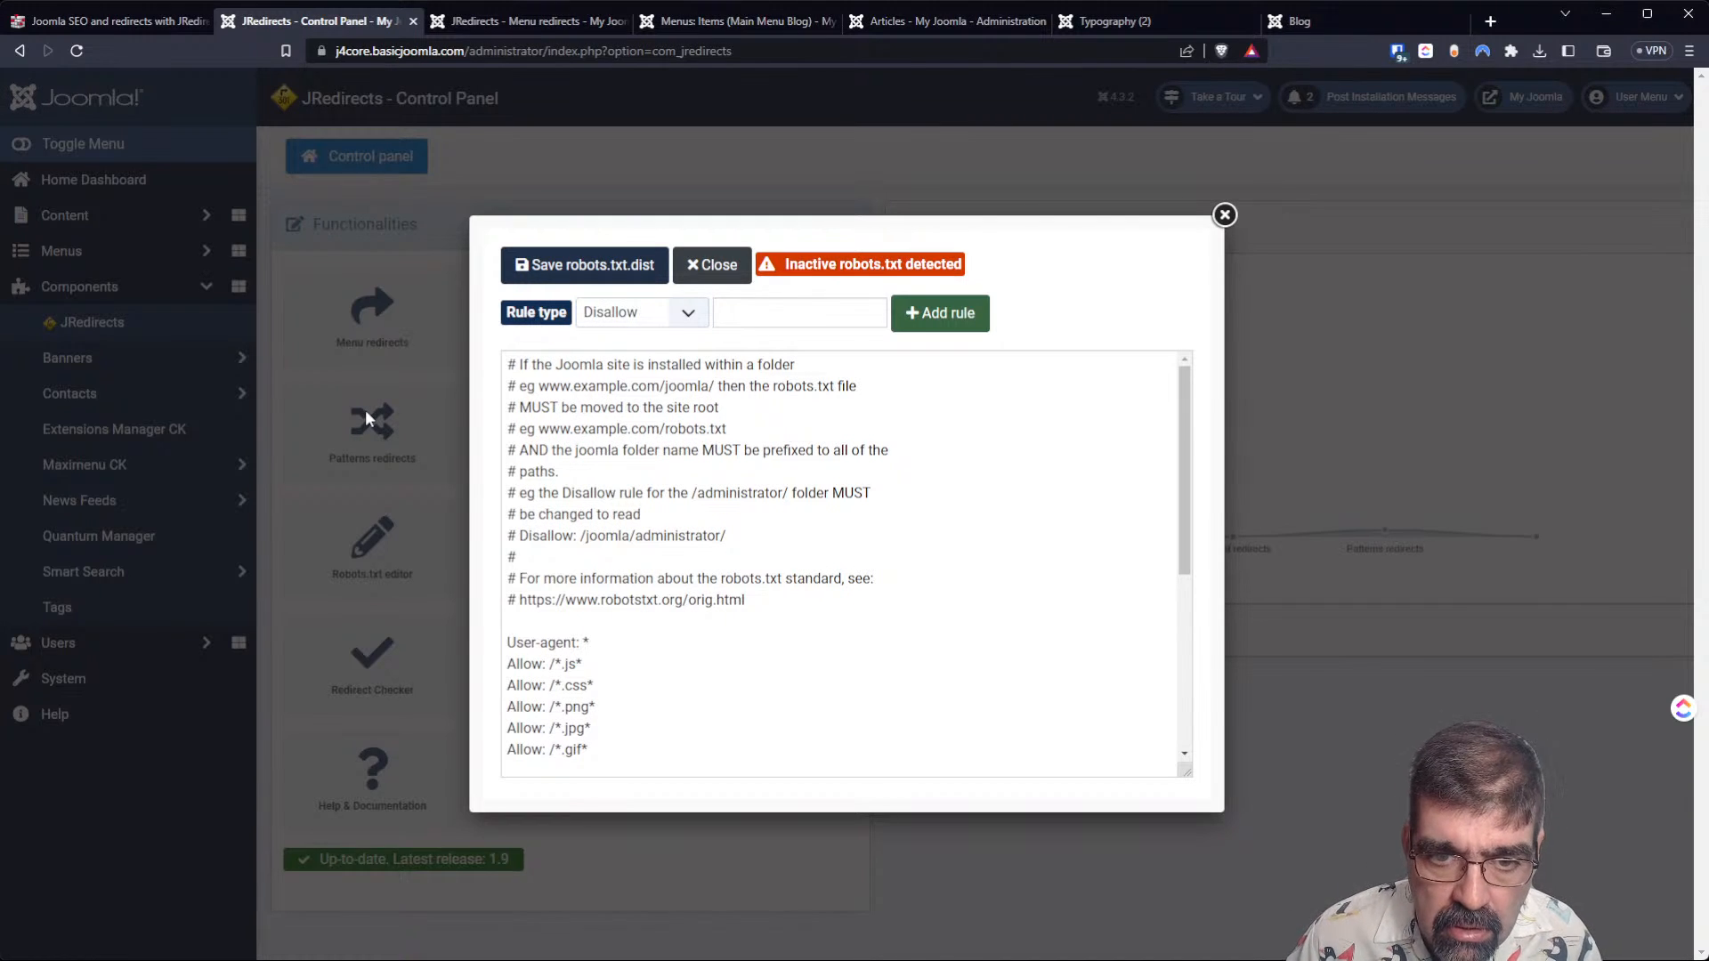
pyautogui.moveTo(838, 267)
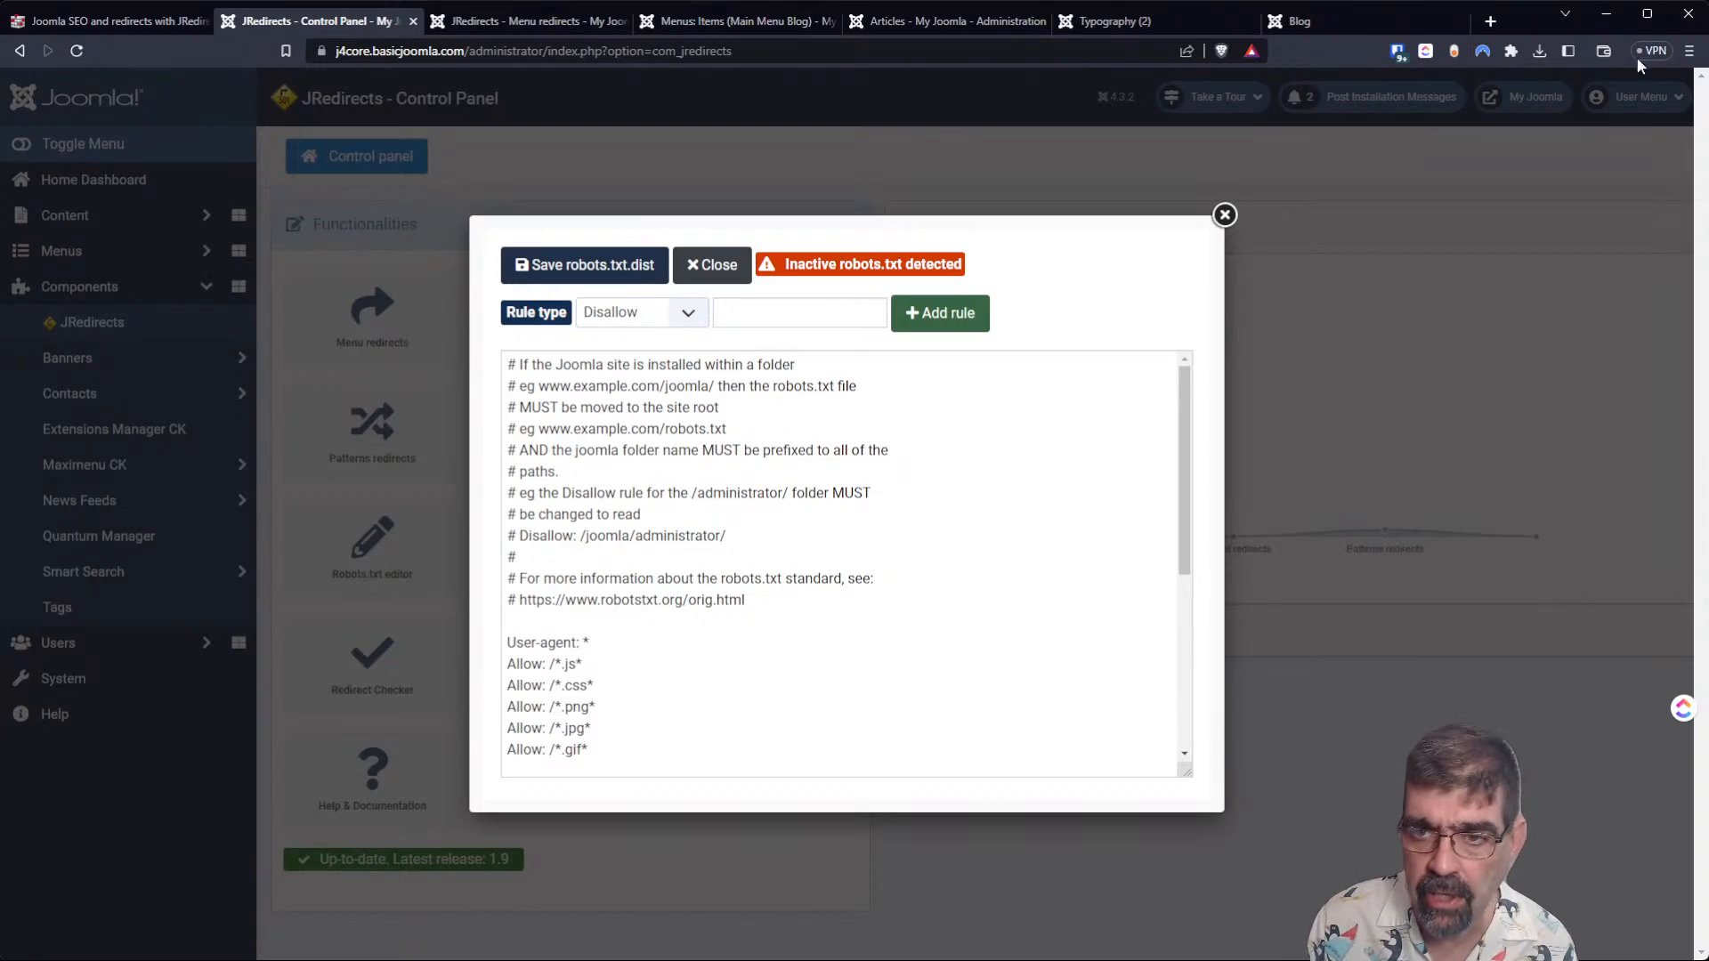
# Open cybersalt.org/administrator in a new browser tab and log in to the Joomla administration.
pyautogui.click(1489, 21)
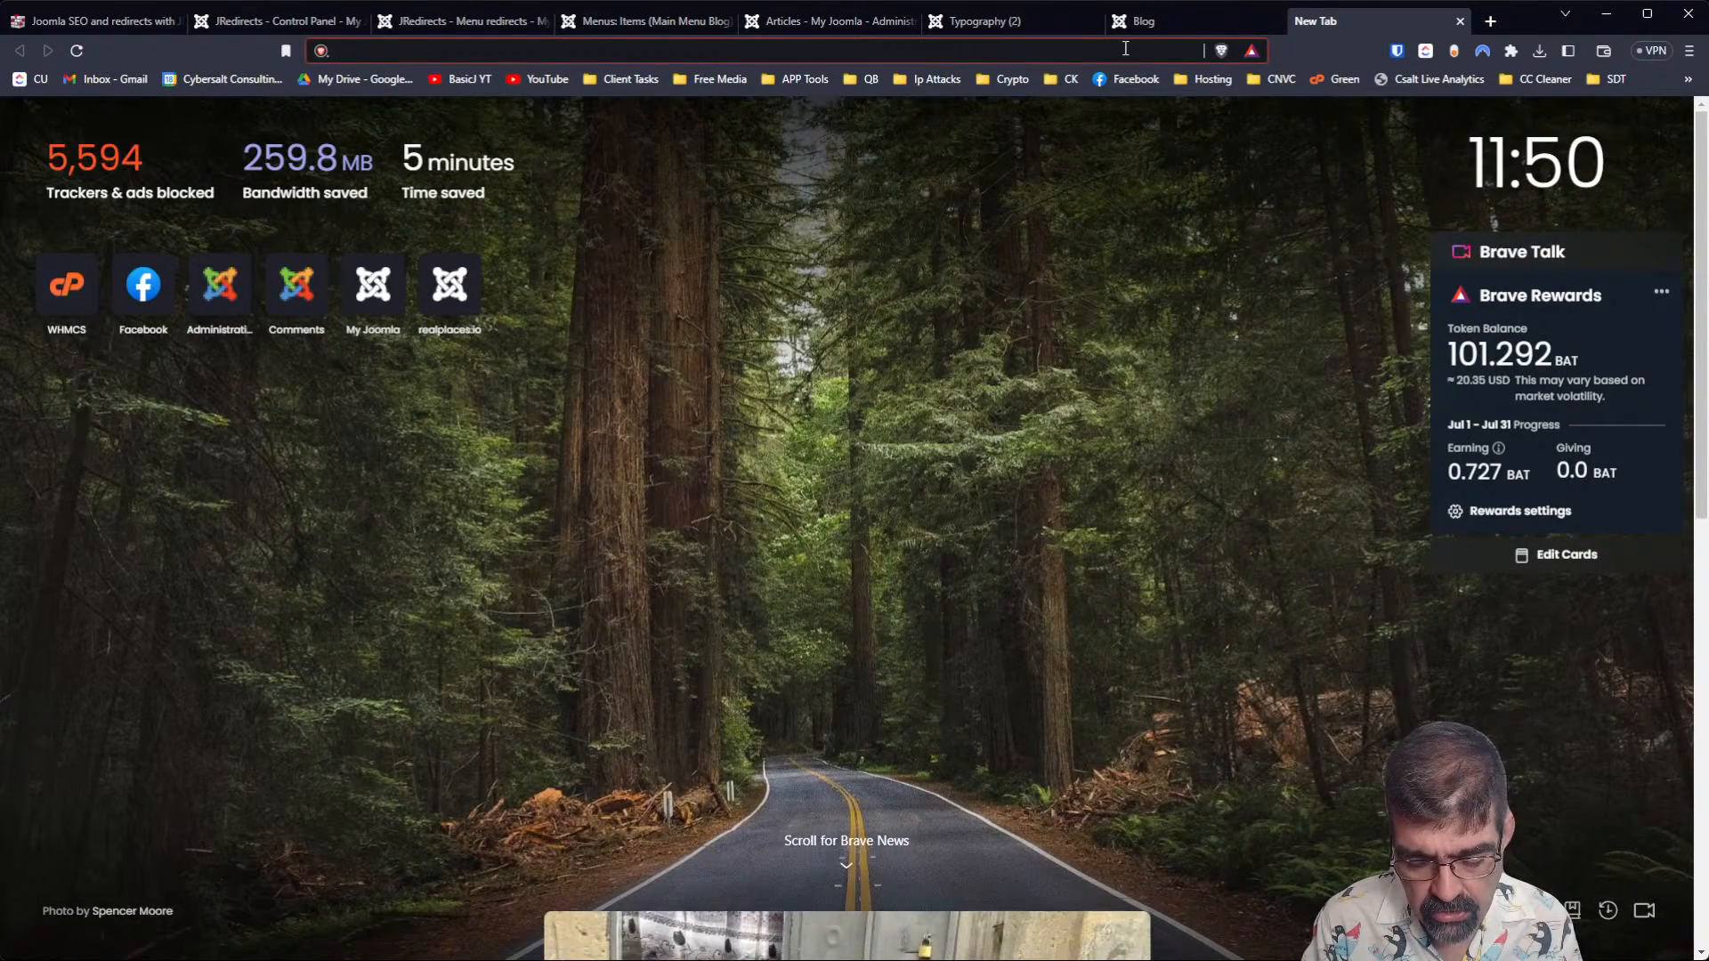
pyautogui.write('cybersalt.com')
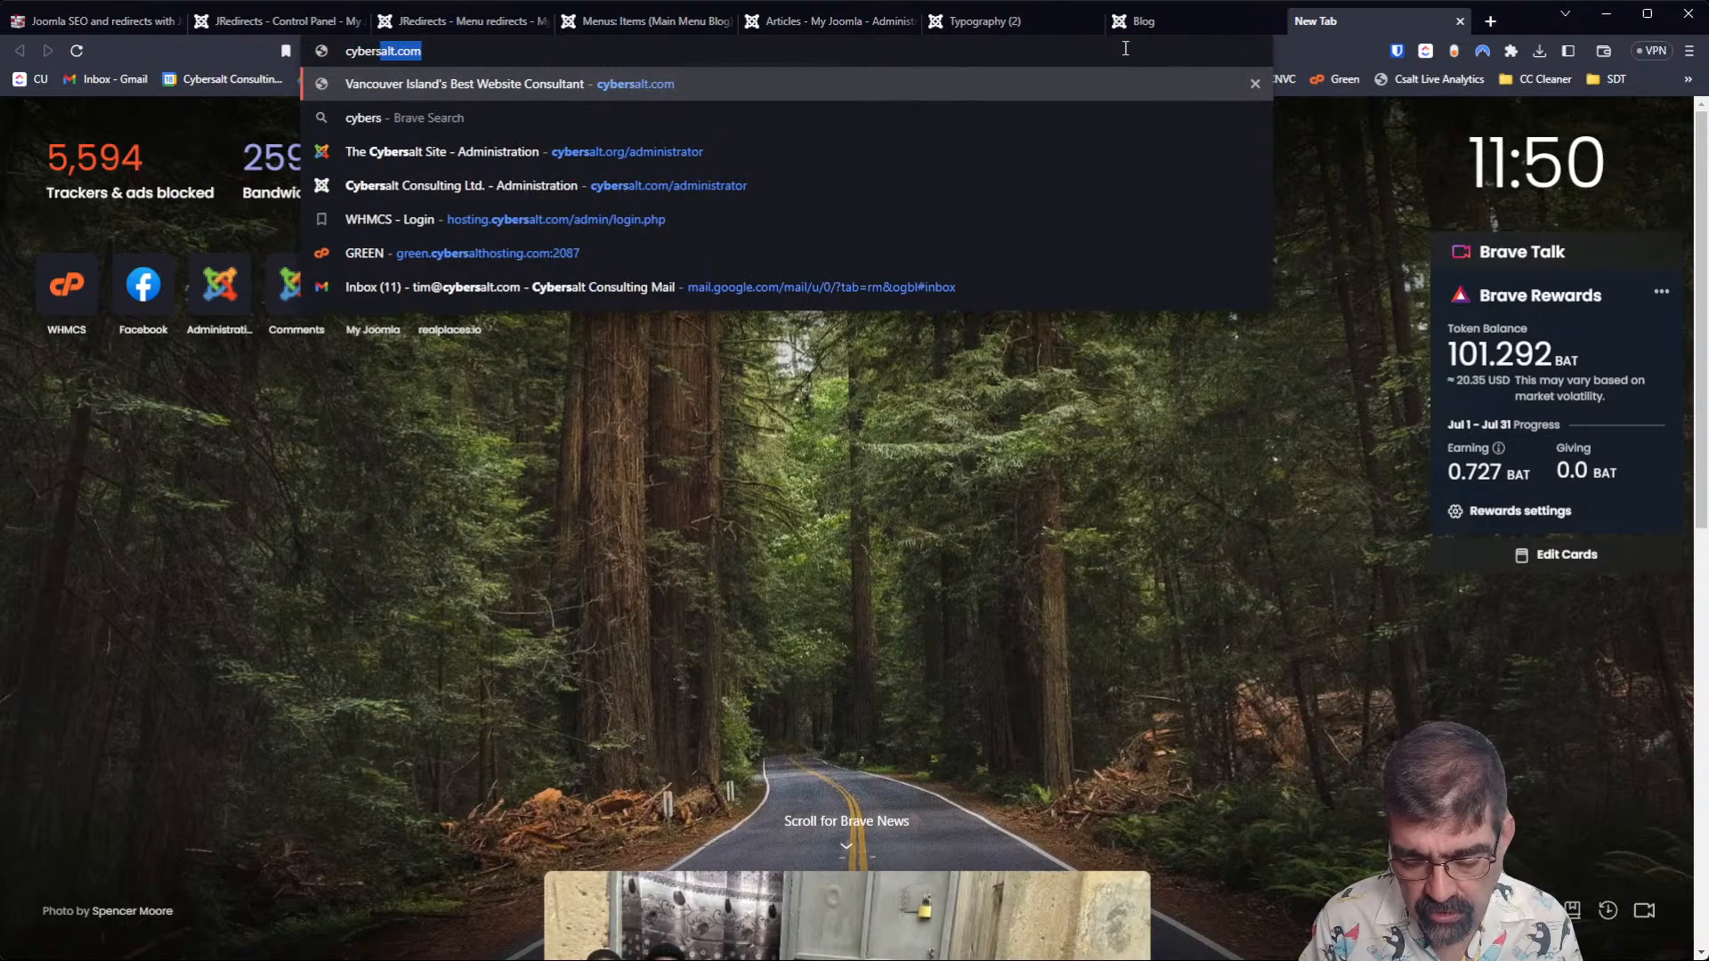
pyautogui.press('Down')
pyautogui.press('Down')
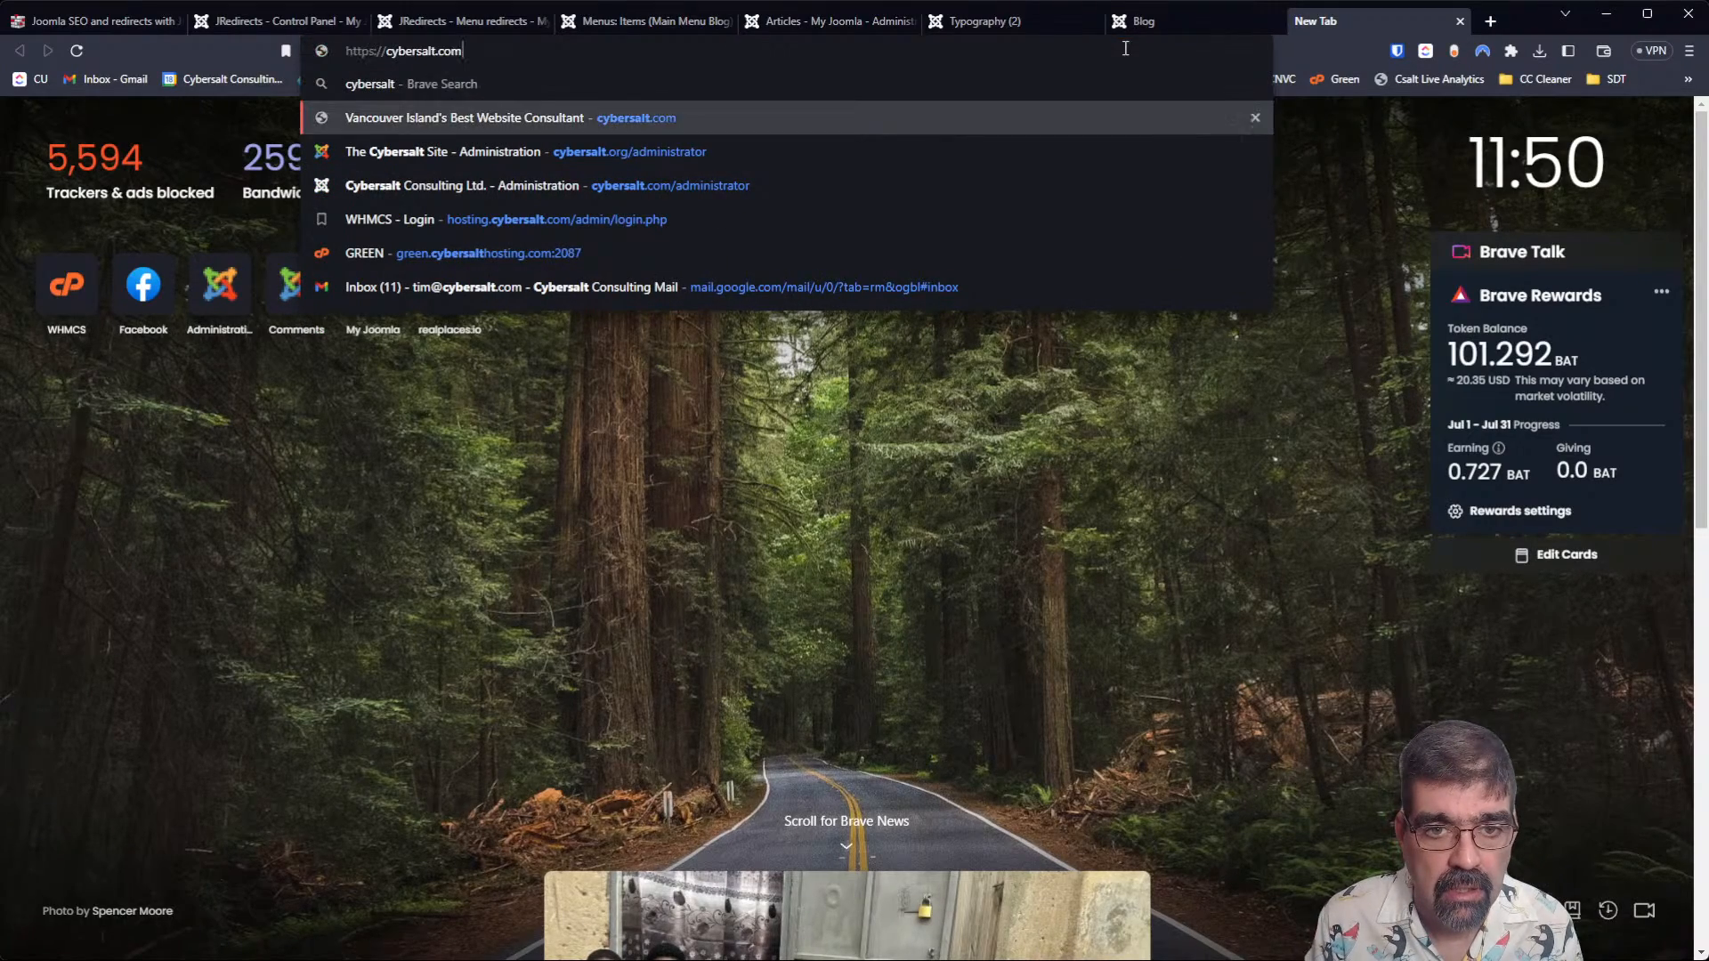
pyautogui.press('Return')
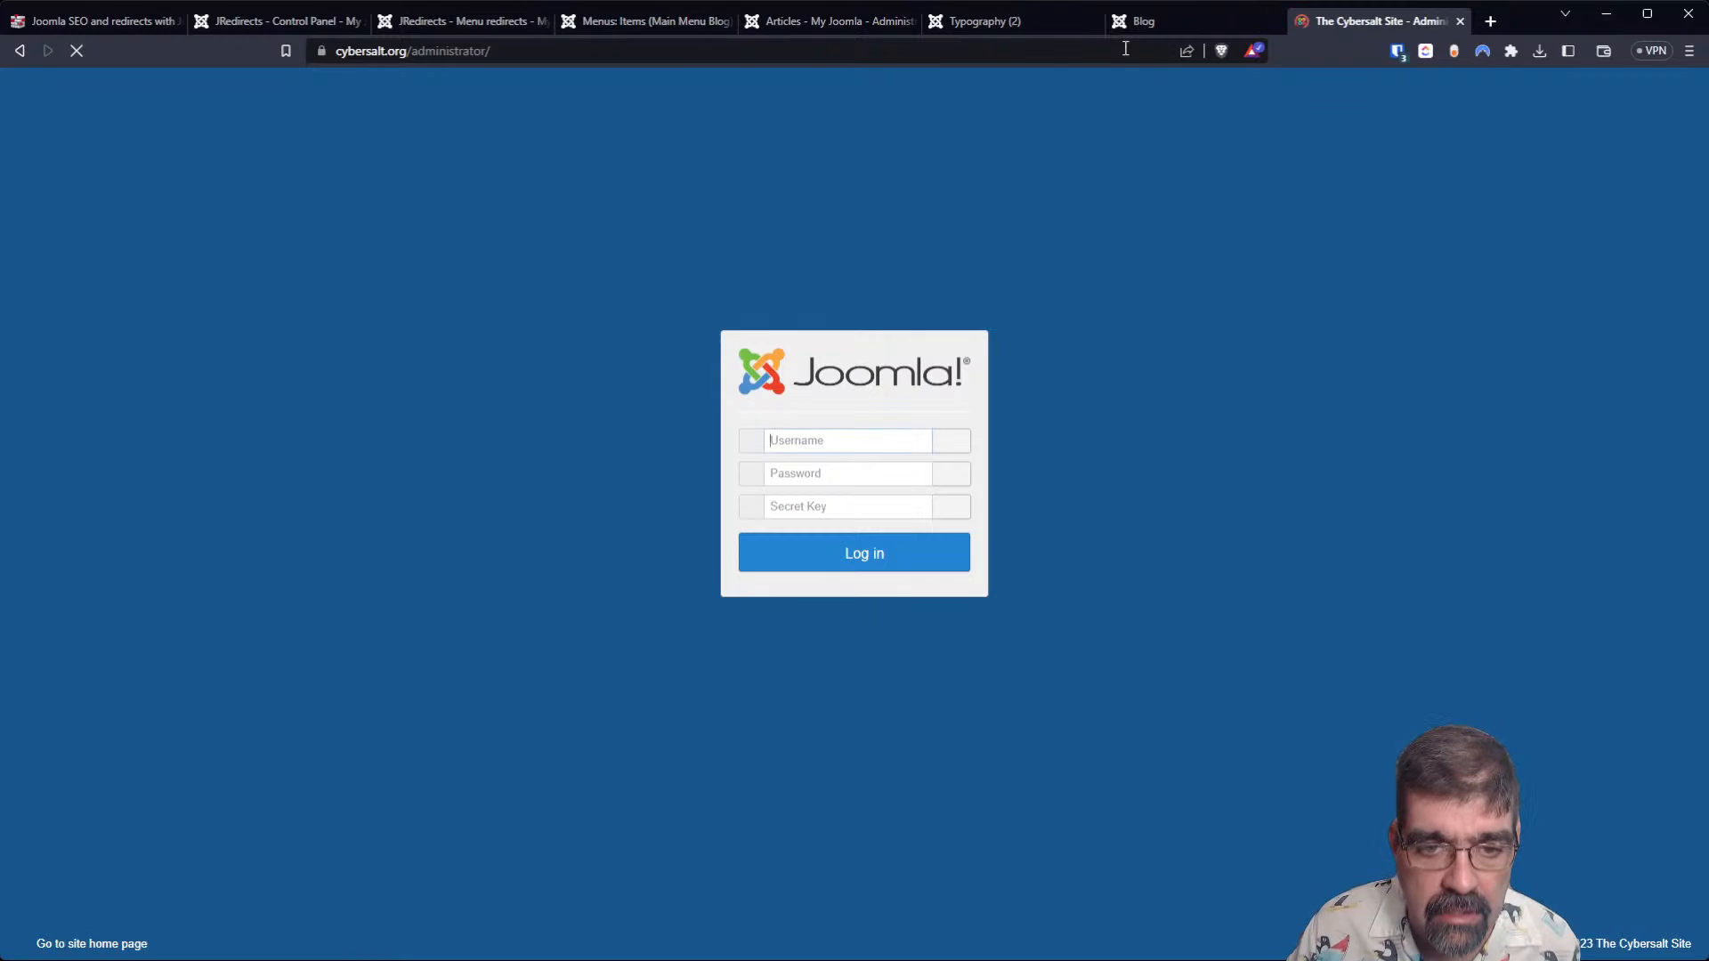
pyautogui.click(859, 549)
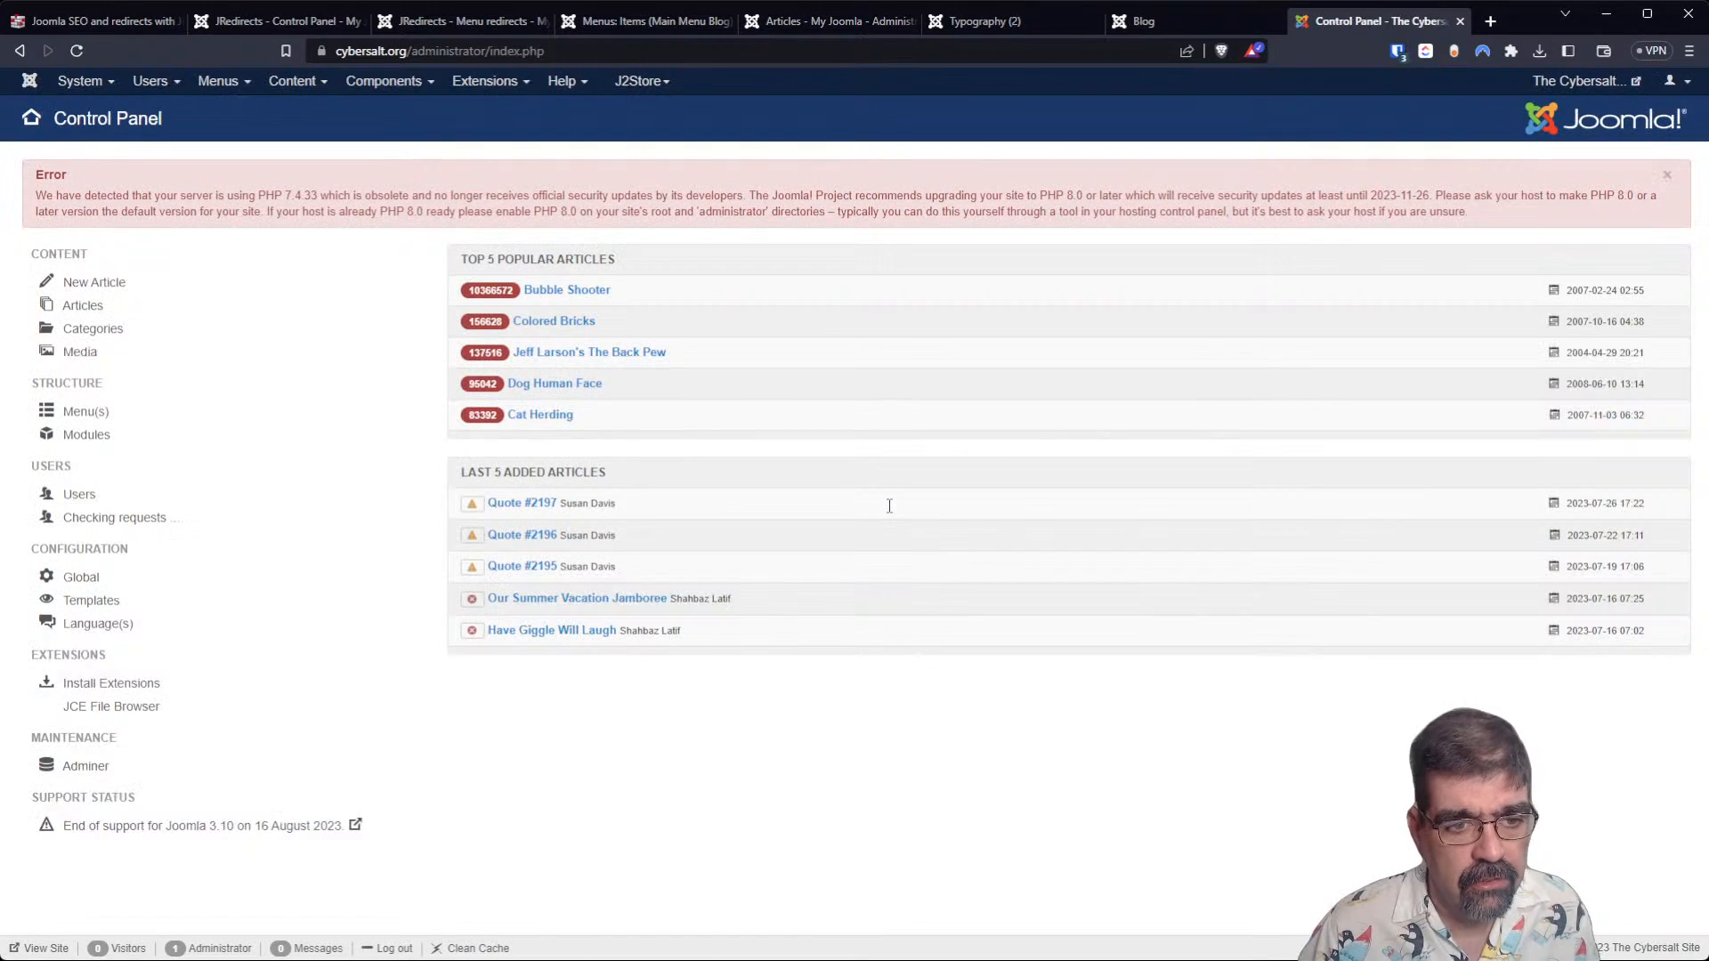
# Open the .htaccess editor of the JSitemap PRO component and find the RewriteRule lines for the funny-dog-pictures links.
pyautogui.click(383, 81)
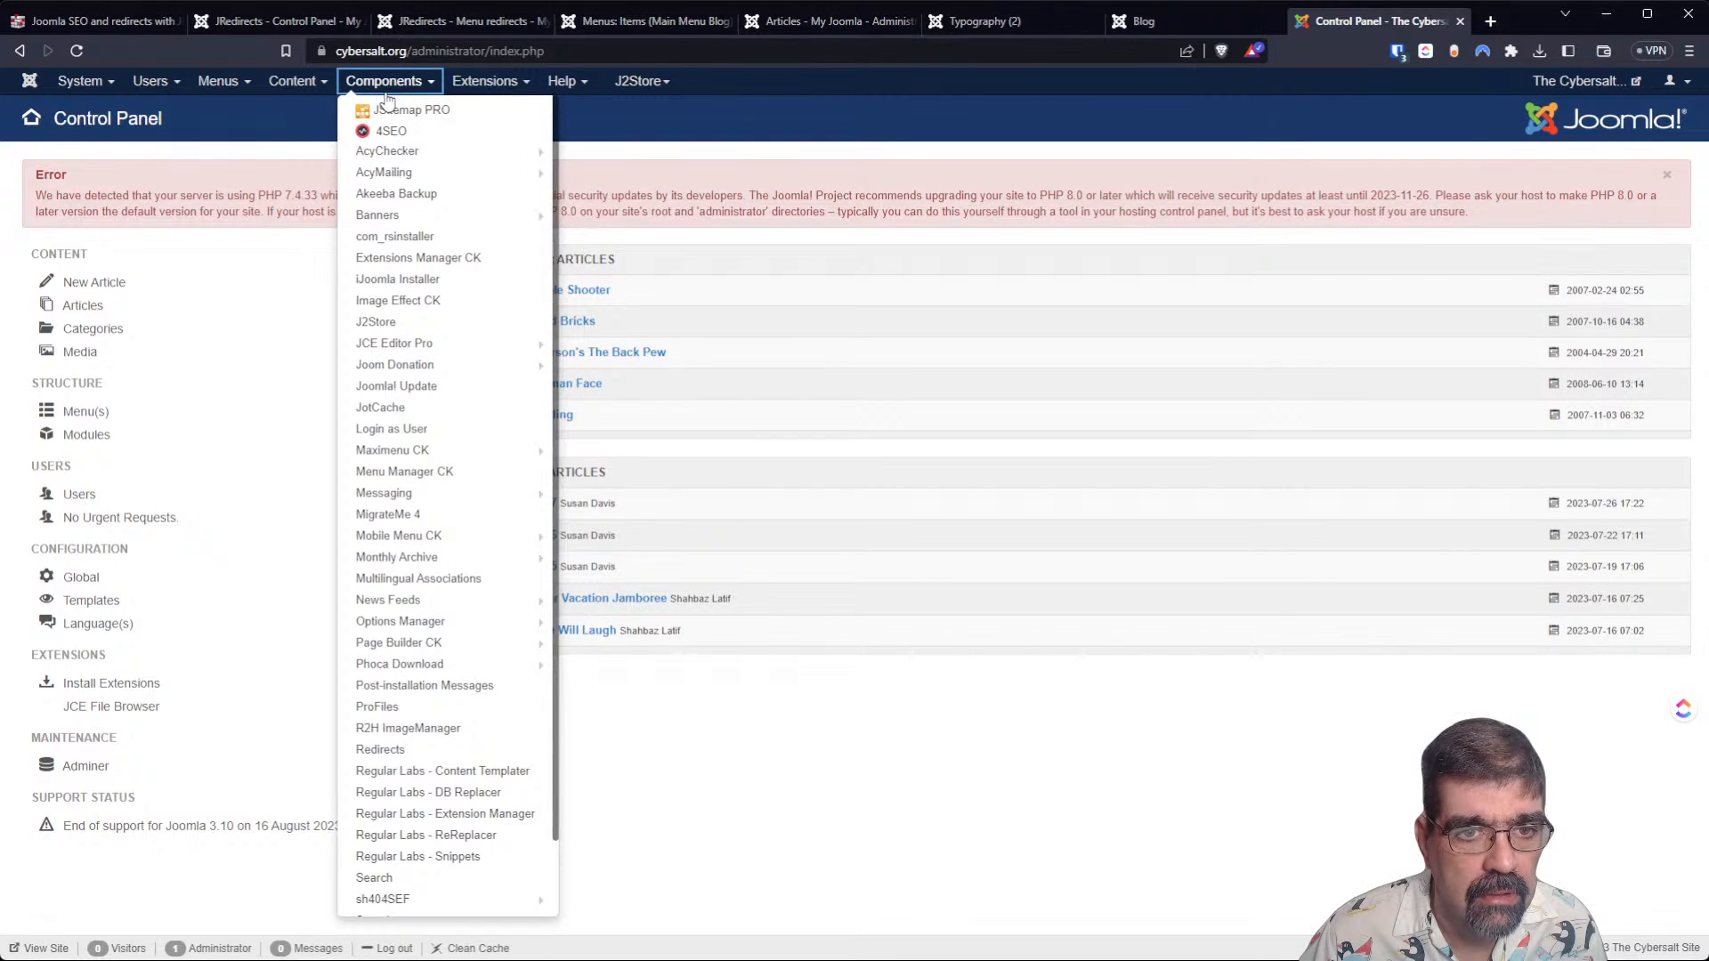
pyautogui.click(385, 116)
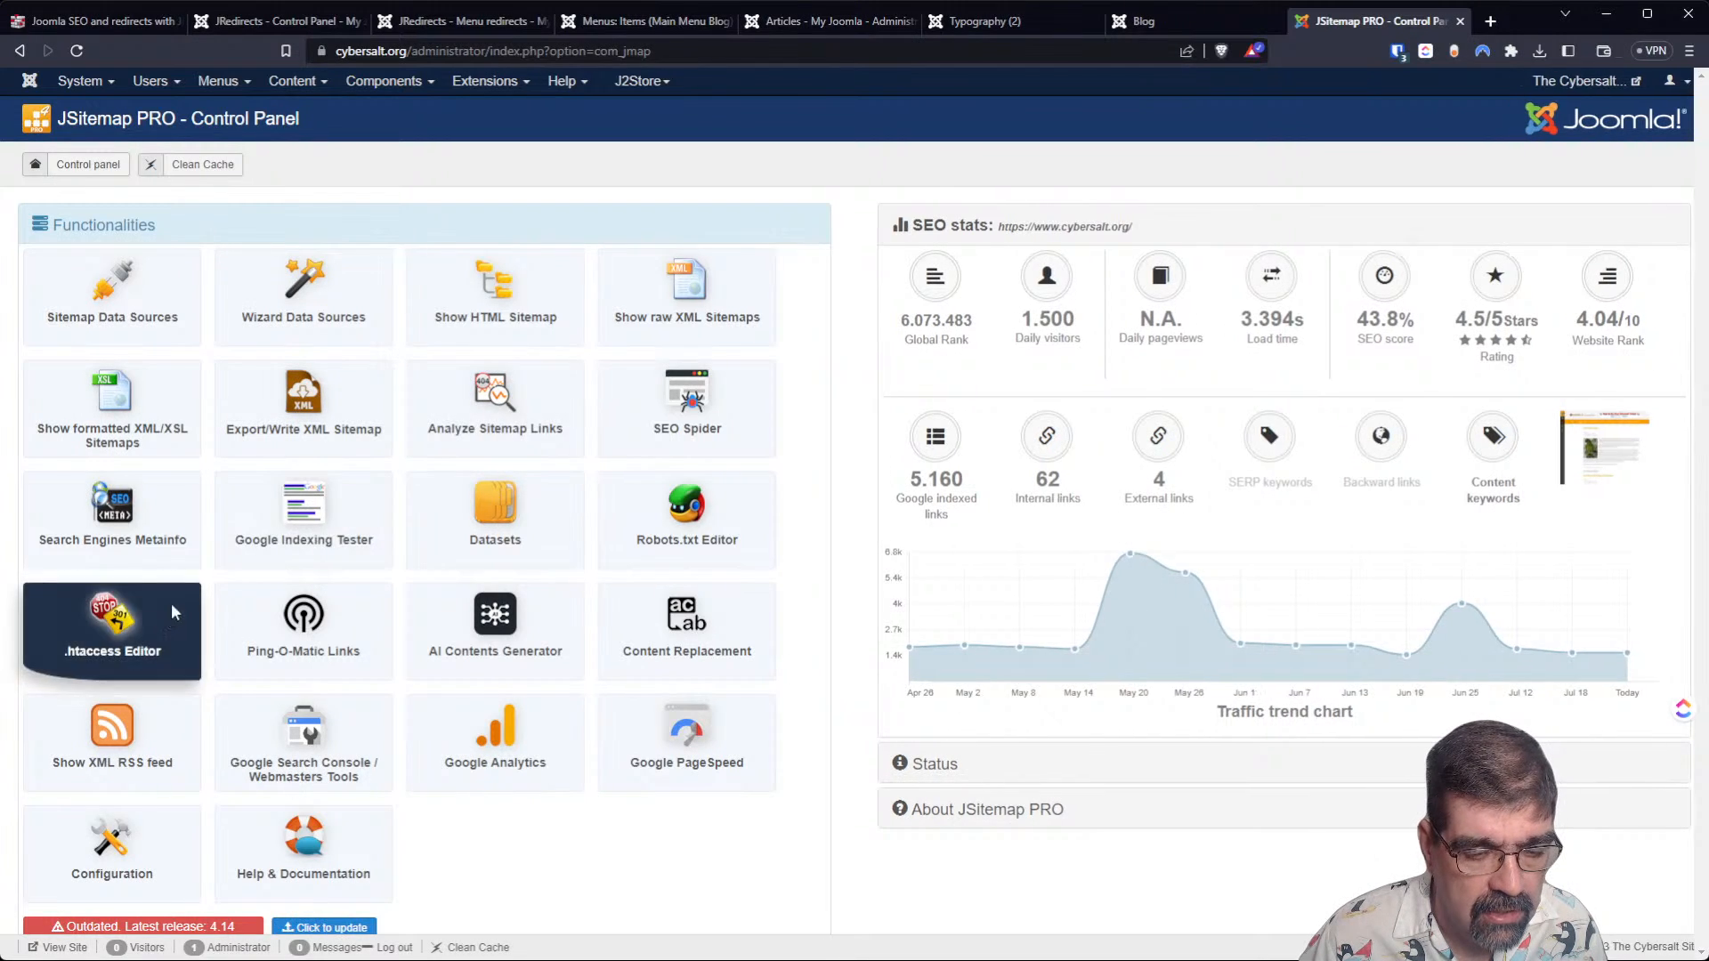
pyautogui.click(172, 602)
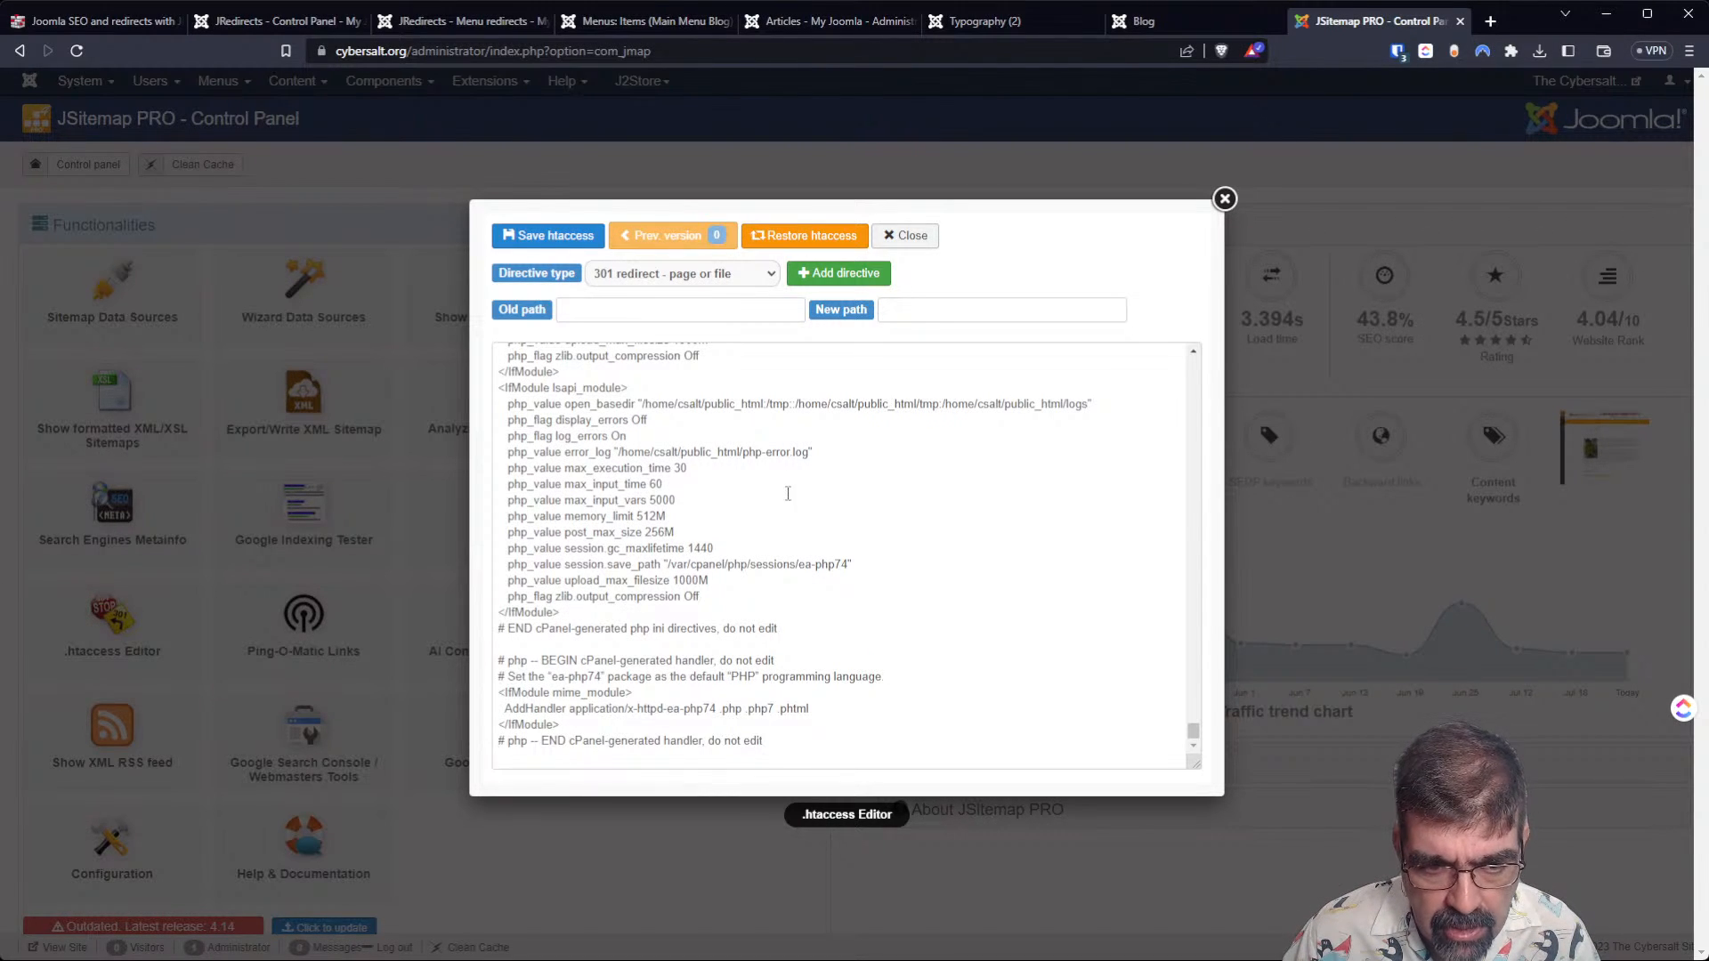
pyautogui.scroll(7, 820, 472)
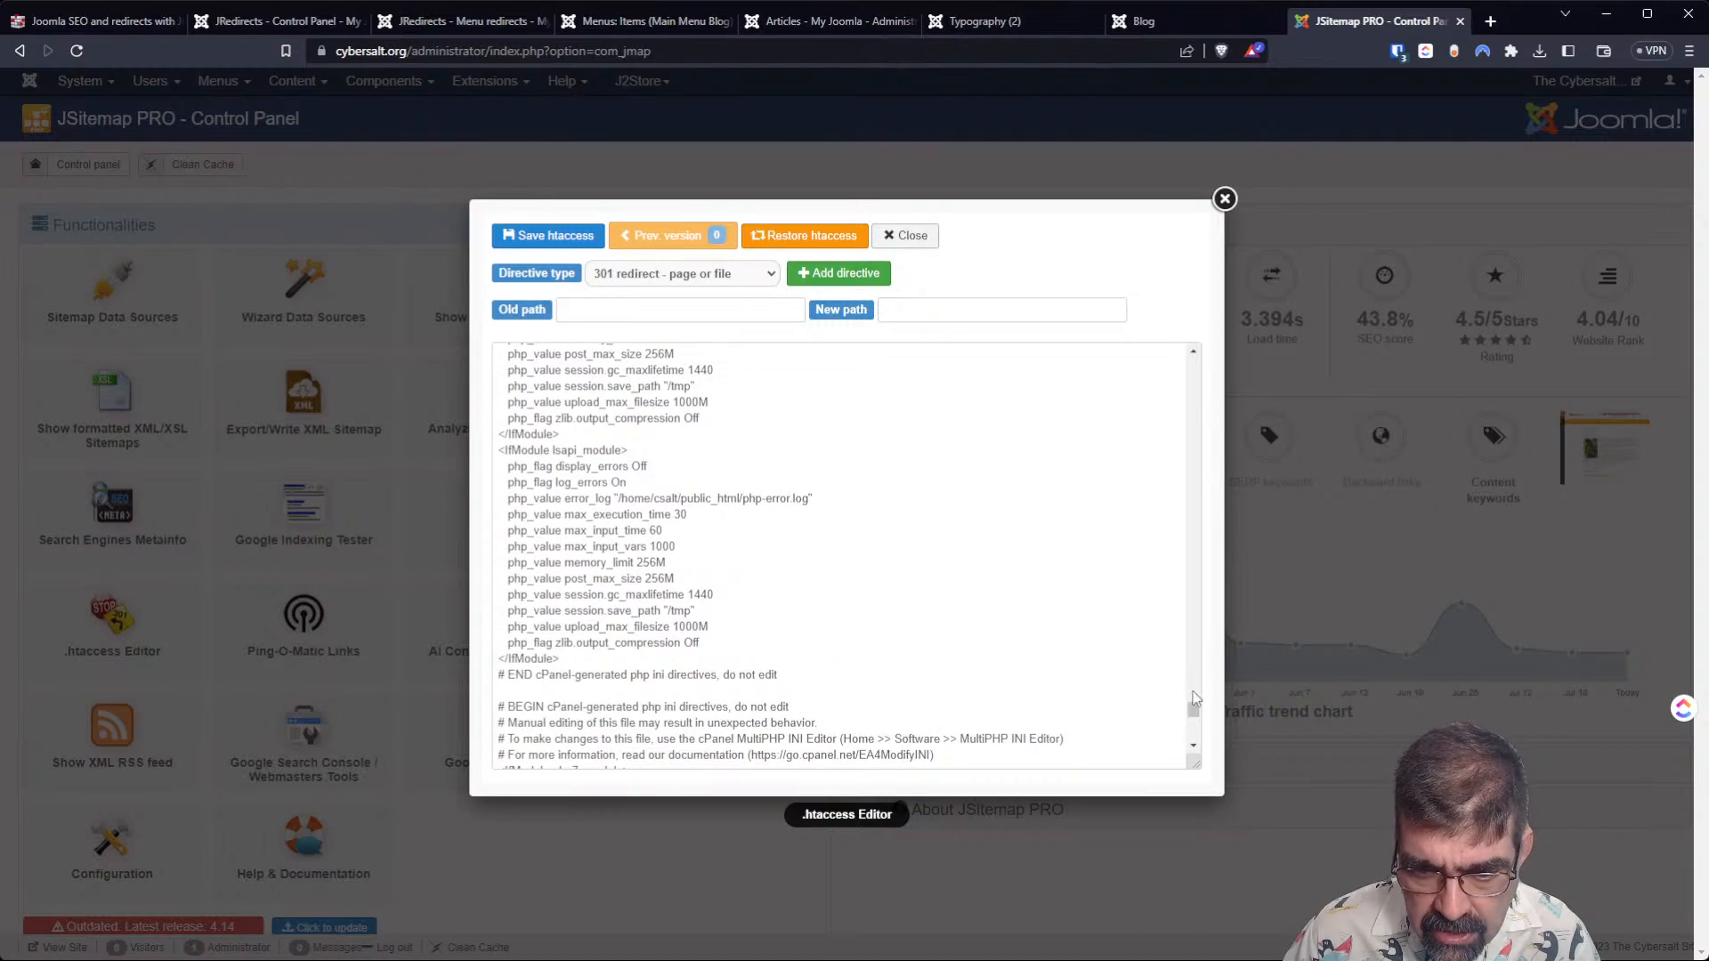
pyautogui.moveTo(1197, 705); pyautogui.dragTo(1169, 512)
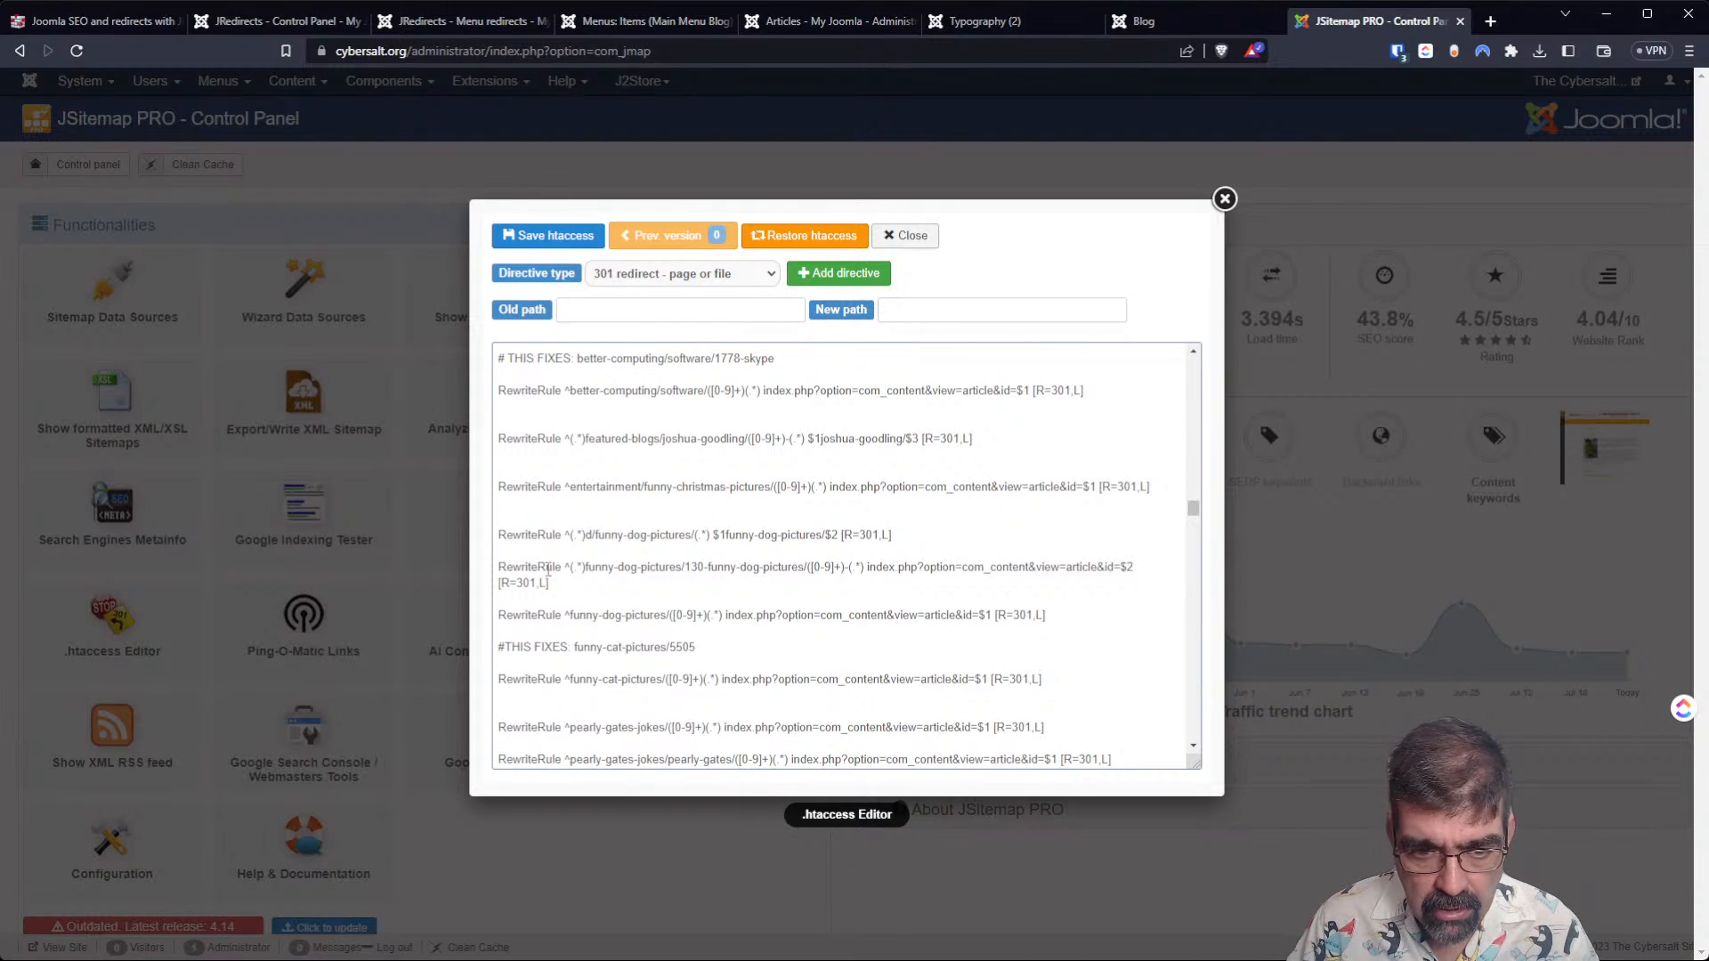
# Enlarge the page and examine the wildcard groups and target path in the d/funny-dog-pictures rewrite rule.
pyautogui.hotkey('ctrl', '+')
pyautogui.hotkey('ctrl', '+')
pyautogui.hotkey('ctrl', '+')
pyautogui.hotkey('ctrl', '+')
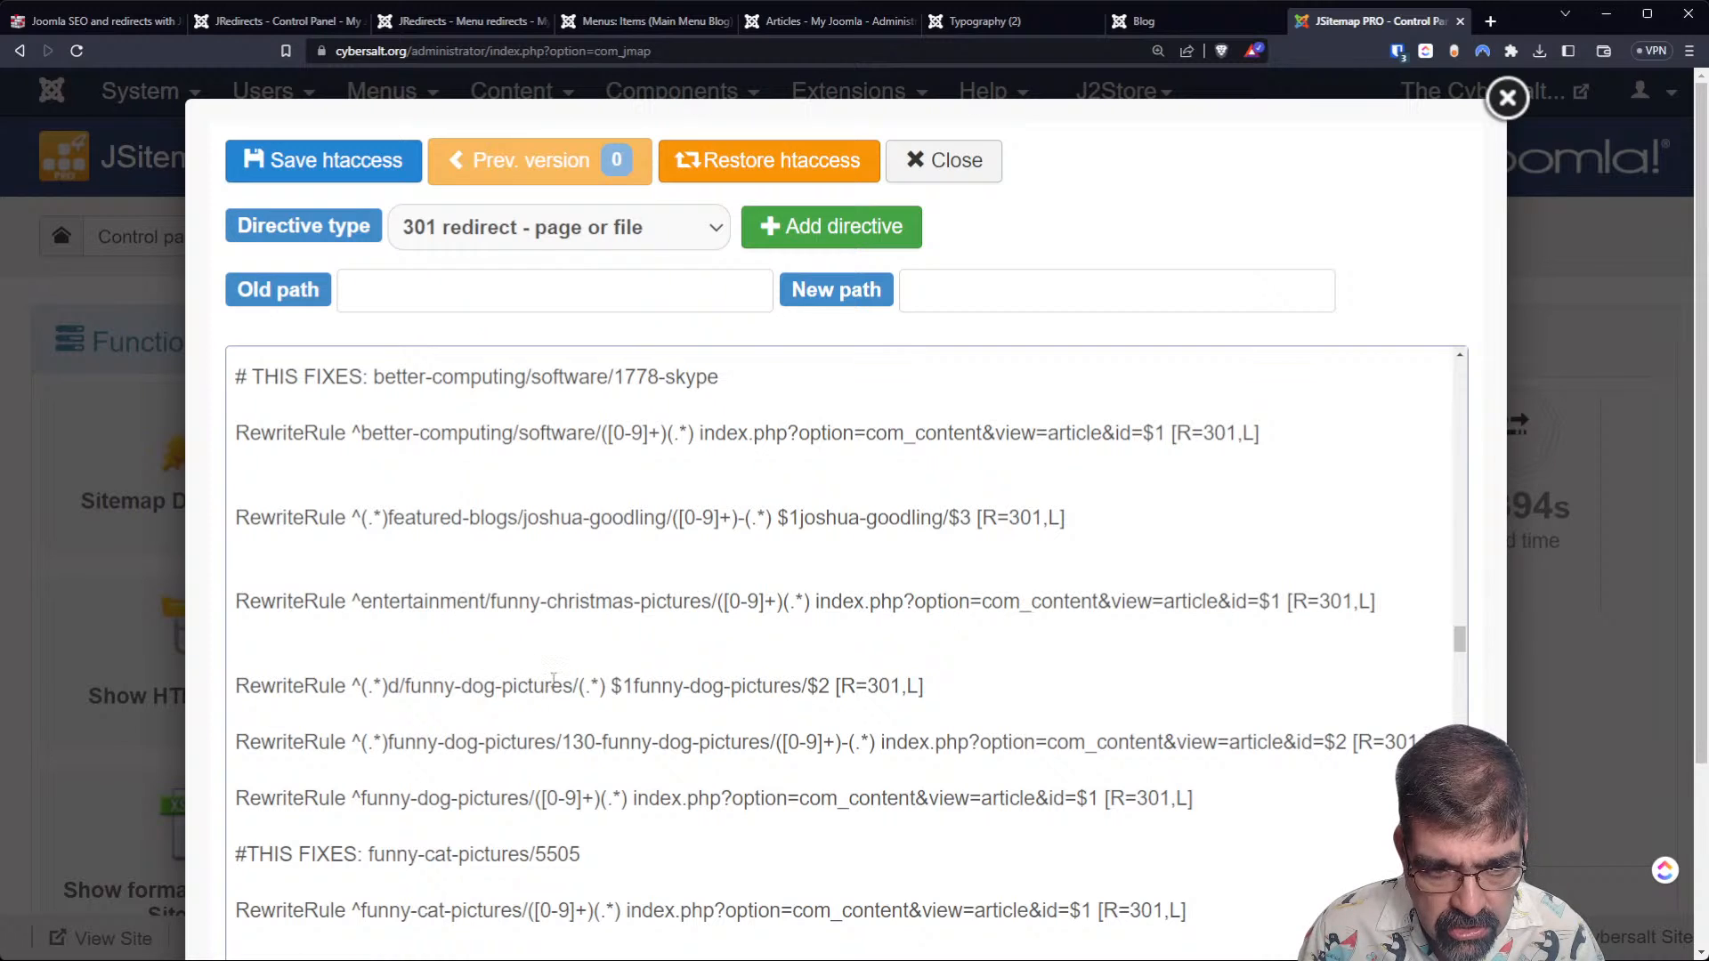
pyautogui.moveTo(579, 686); pyautogui.dragTo(605, 686)
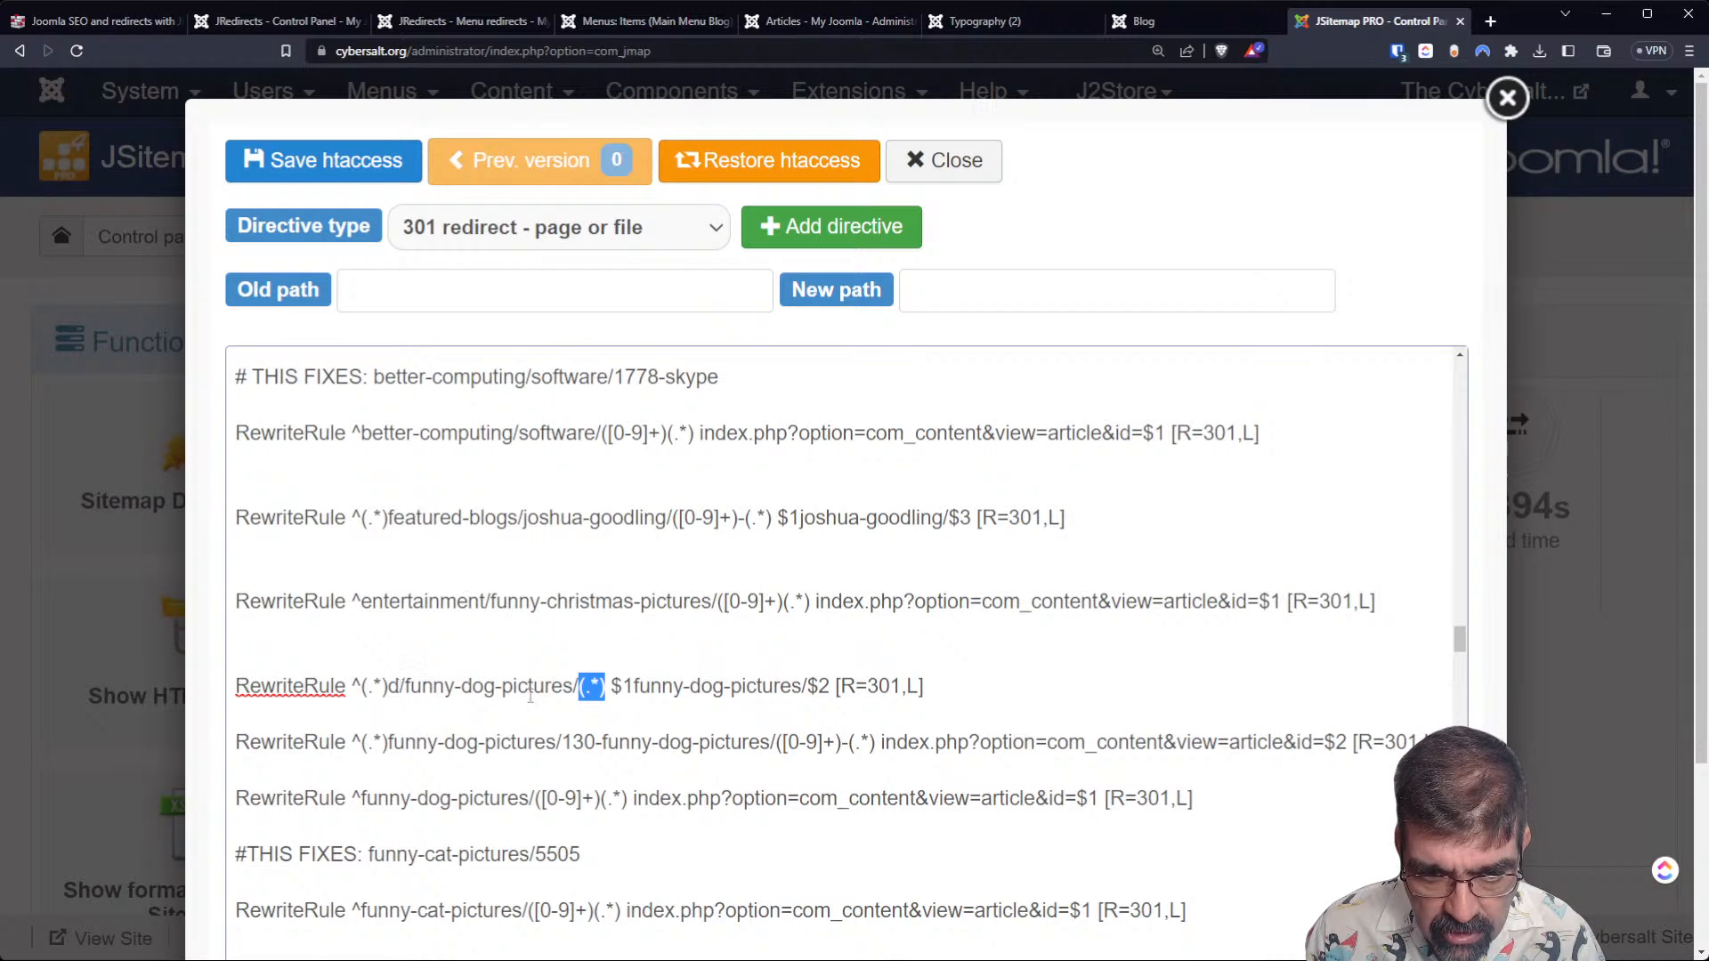
pyautogui.moveTo(633, 692); pyautogui.dragTo(794, 700)
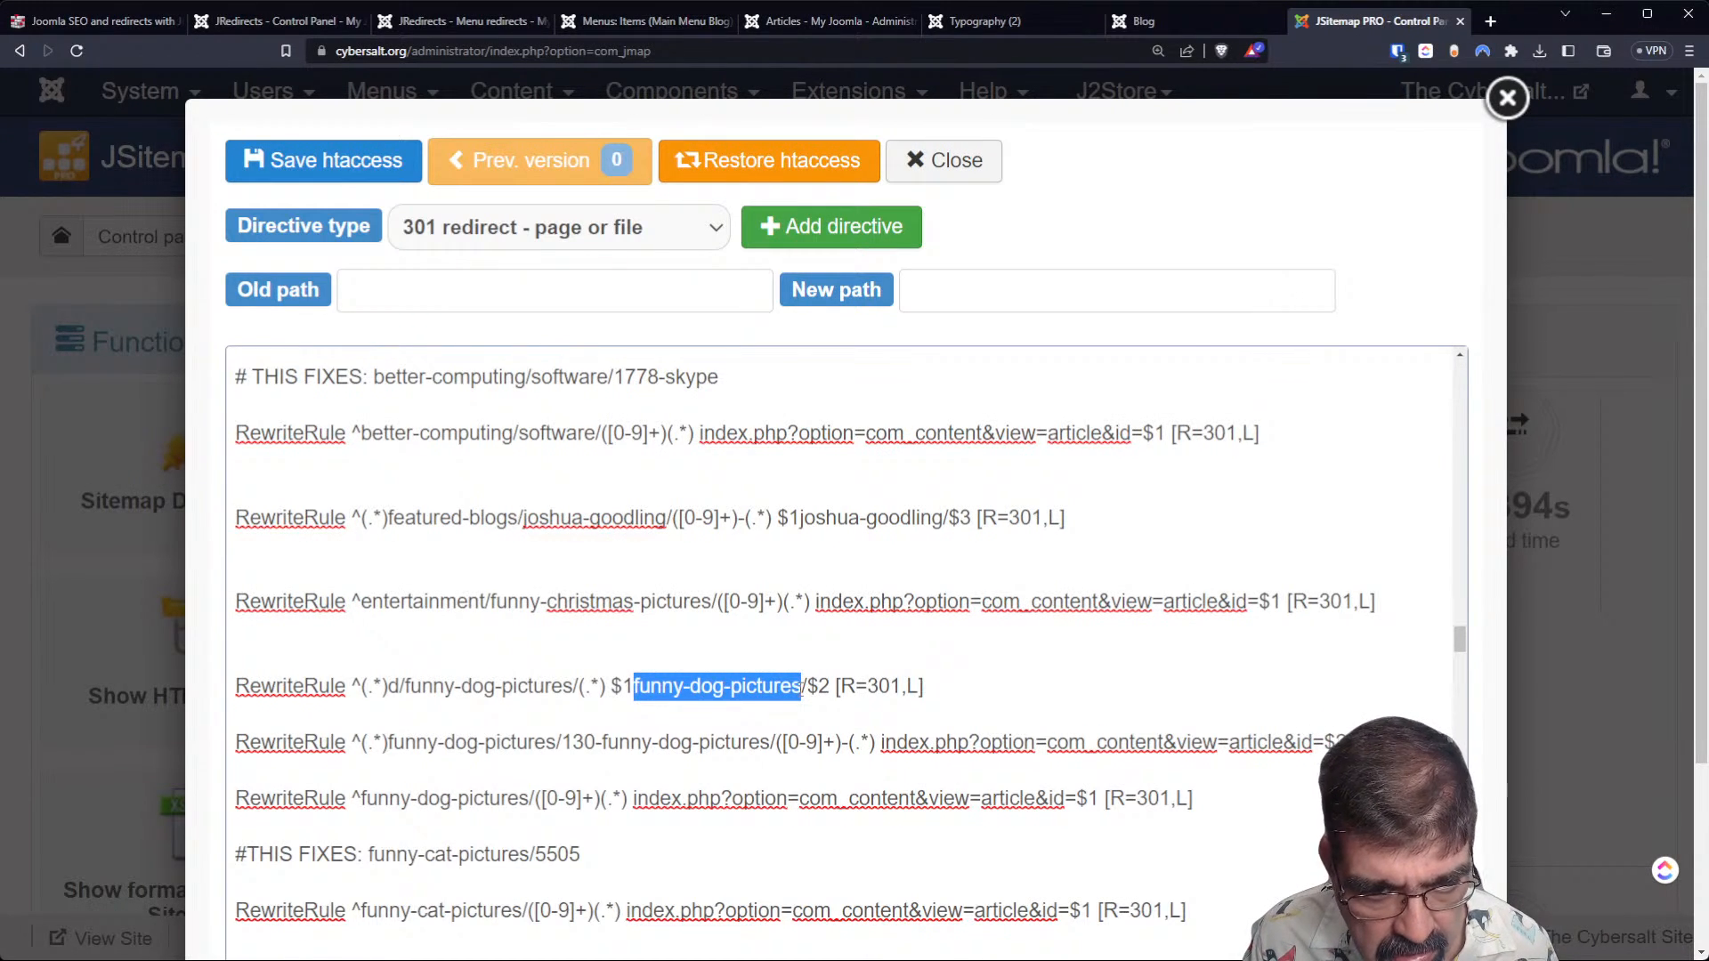
pyautogui.moveTo(367, 692); pyautogui.dragTo(397, 694)
pyautogui.moveTo(585, 692); pyautogui.dragTo(599, 692)
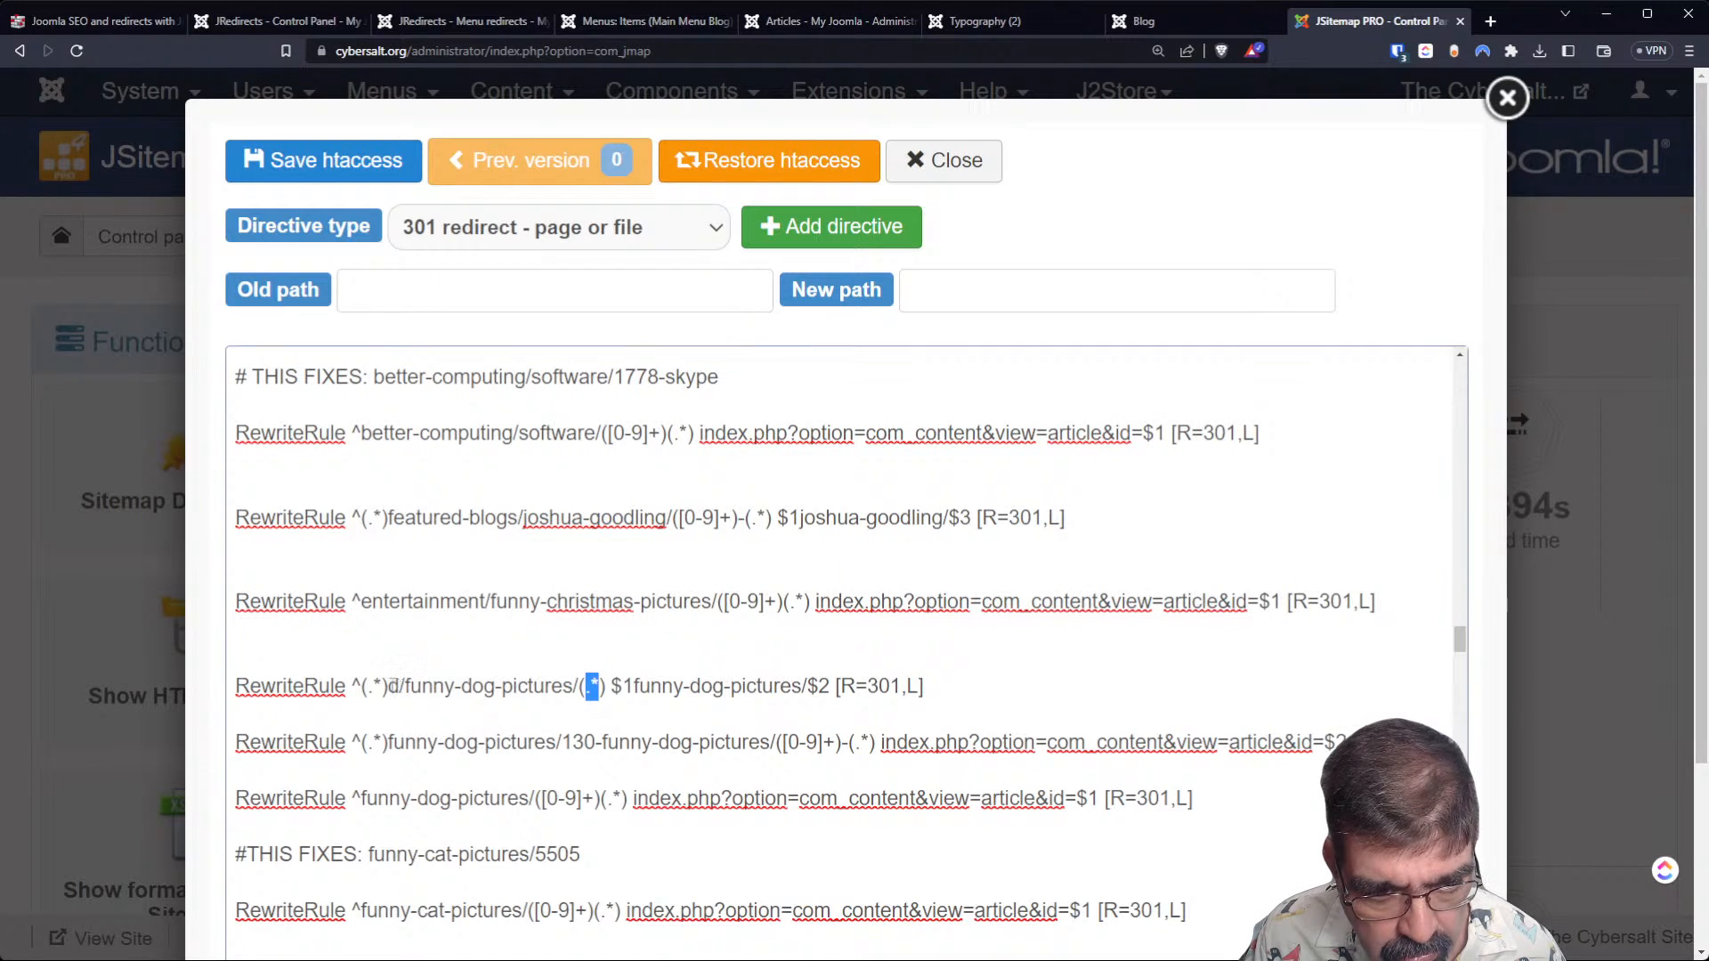
# Compare the leading wildcard and the d segment of the d/funny-dog-pictures rule with the $1 in its target.
pyautogui.moveTo(388, 691); pyautogui.dragTo(352, 692)
pyautogui.moveTo(611, 686); pyautogui.dragTo(633, 687)
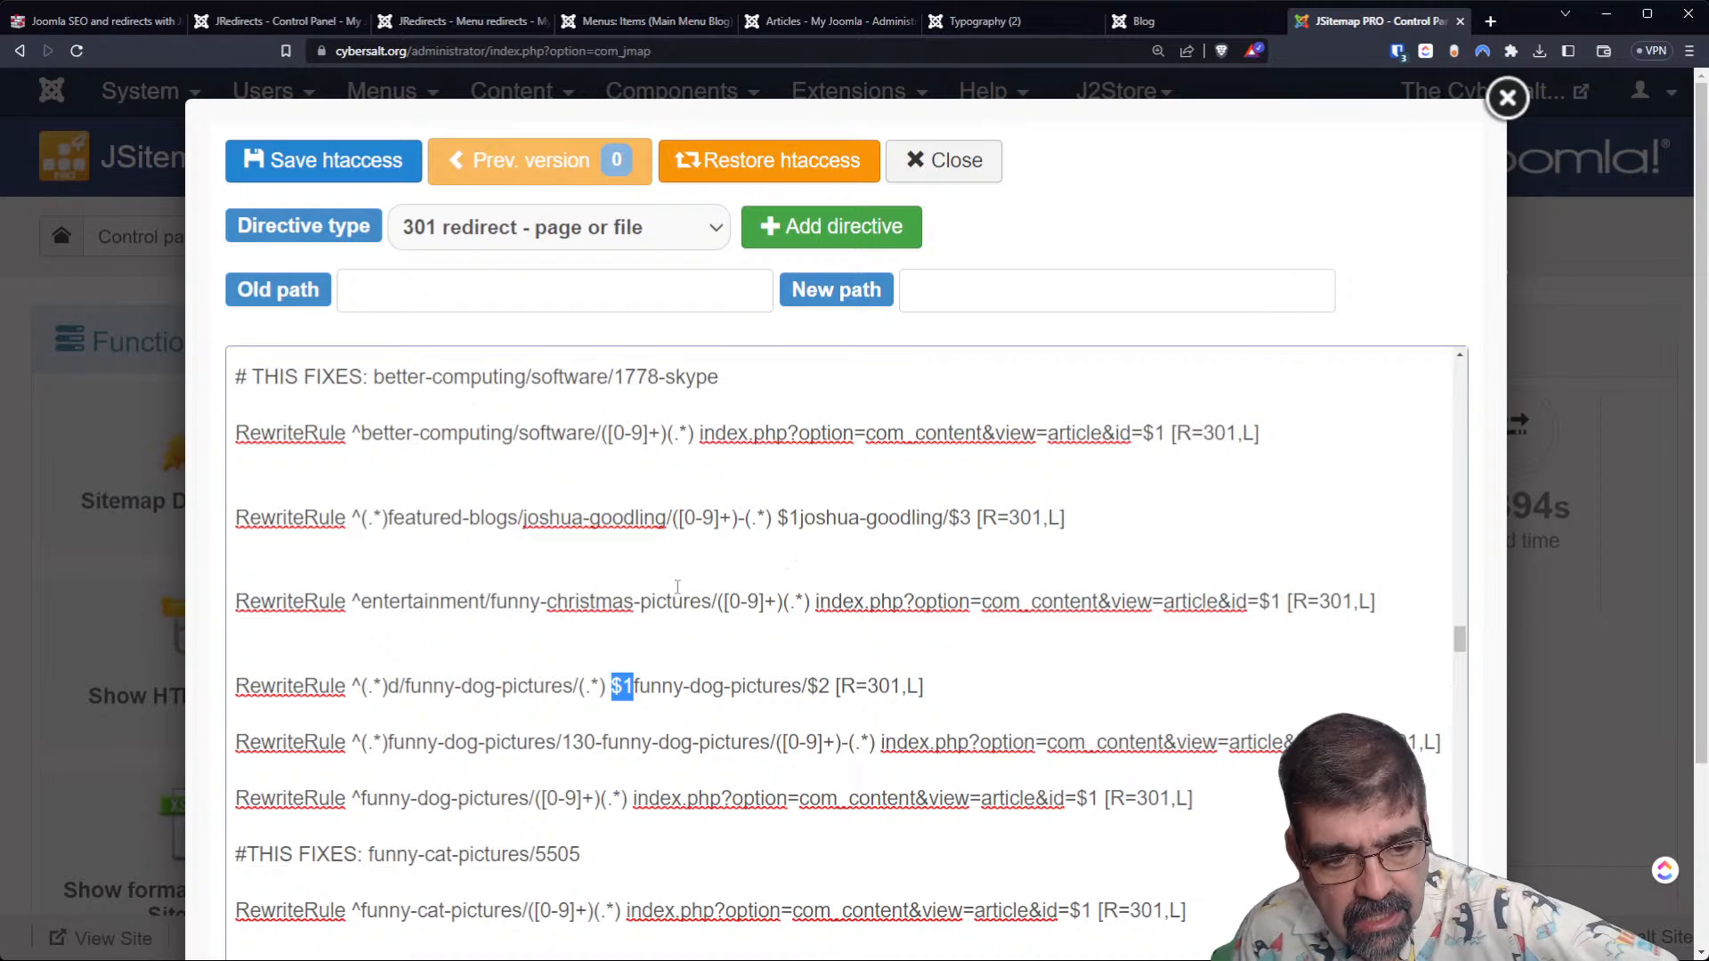
pyautogui.click(389, 686)
pyautogui.moveTo(391, 686); pyautogui.dragTo(399, 686)
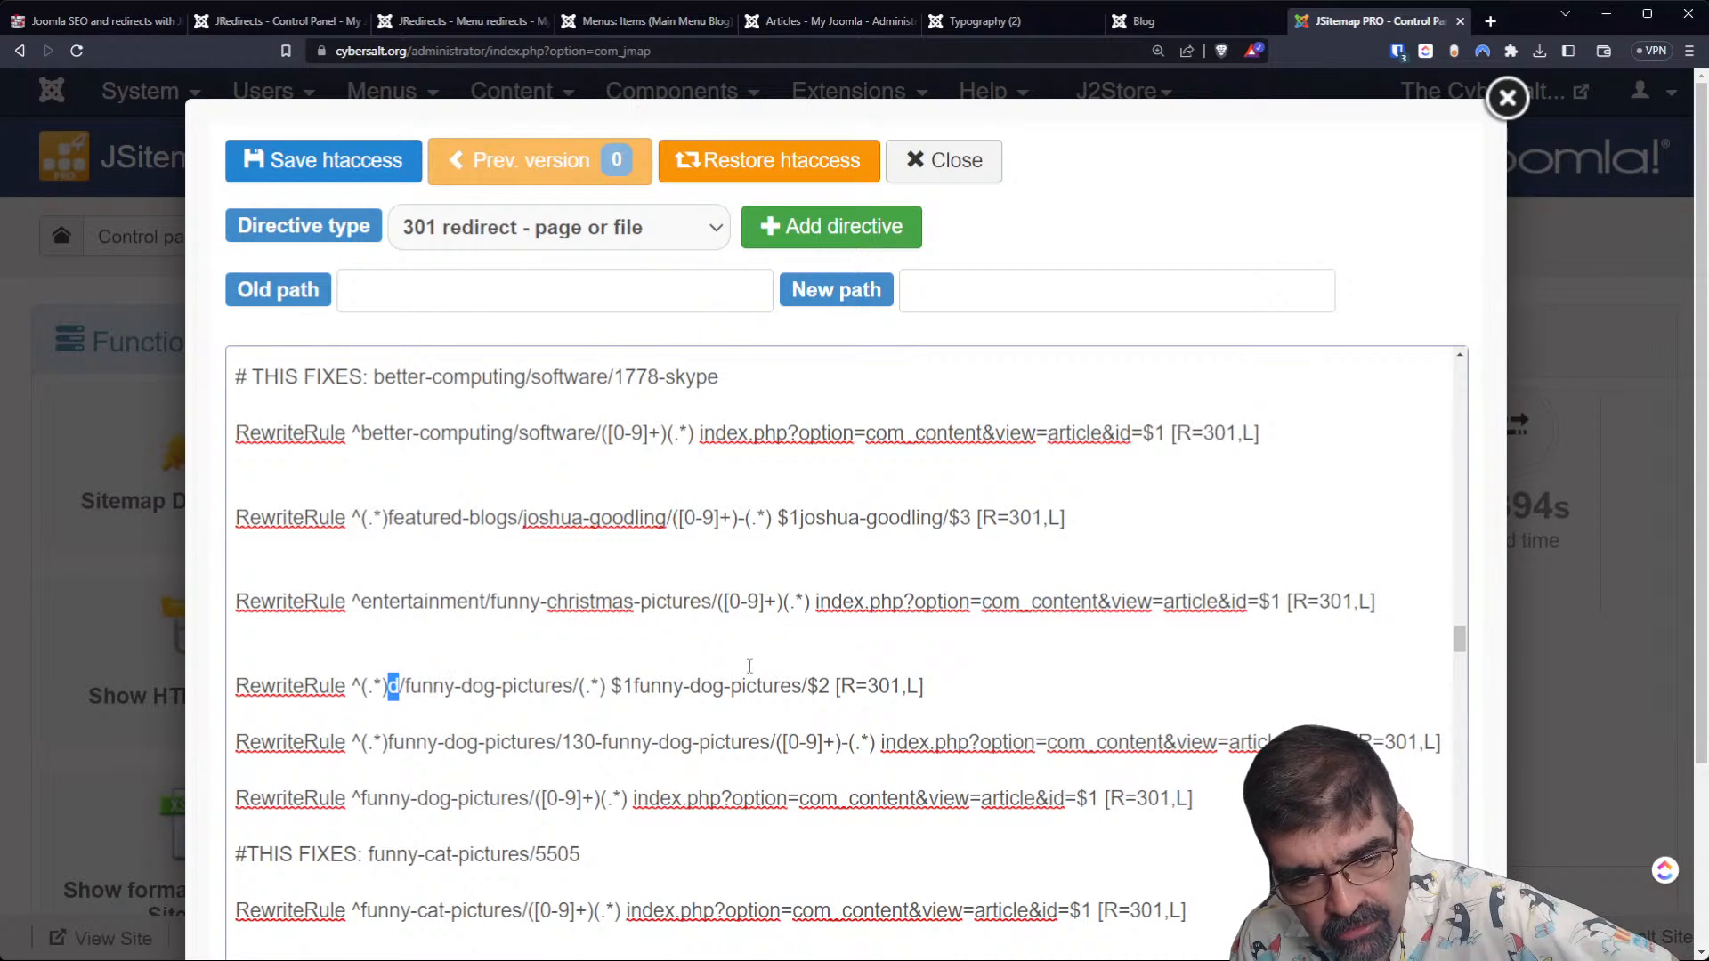
pyautogui.click(710, 699)
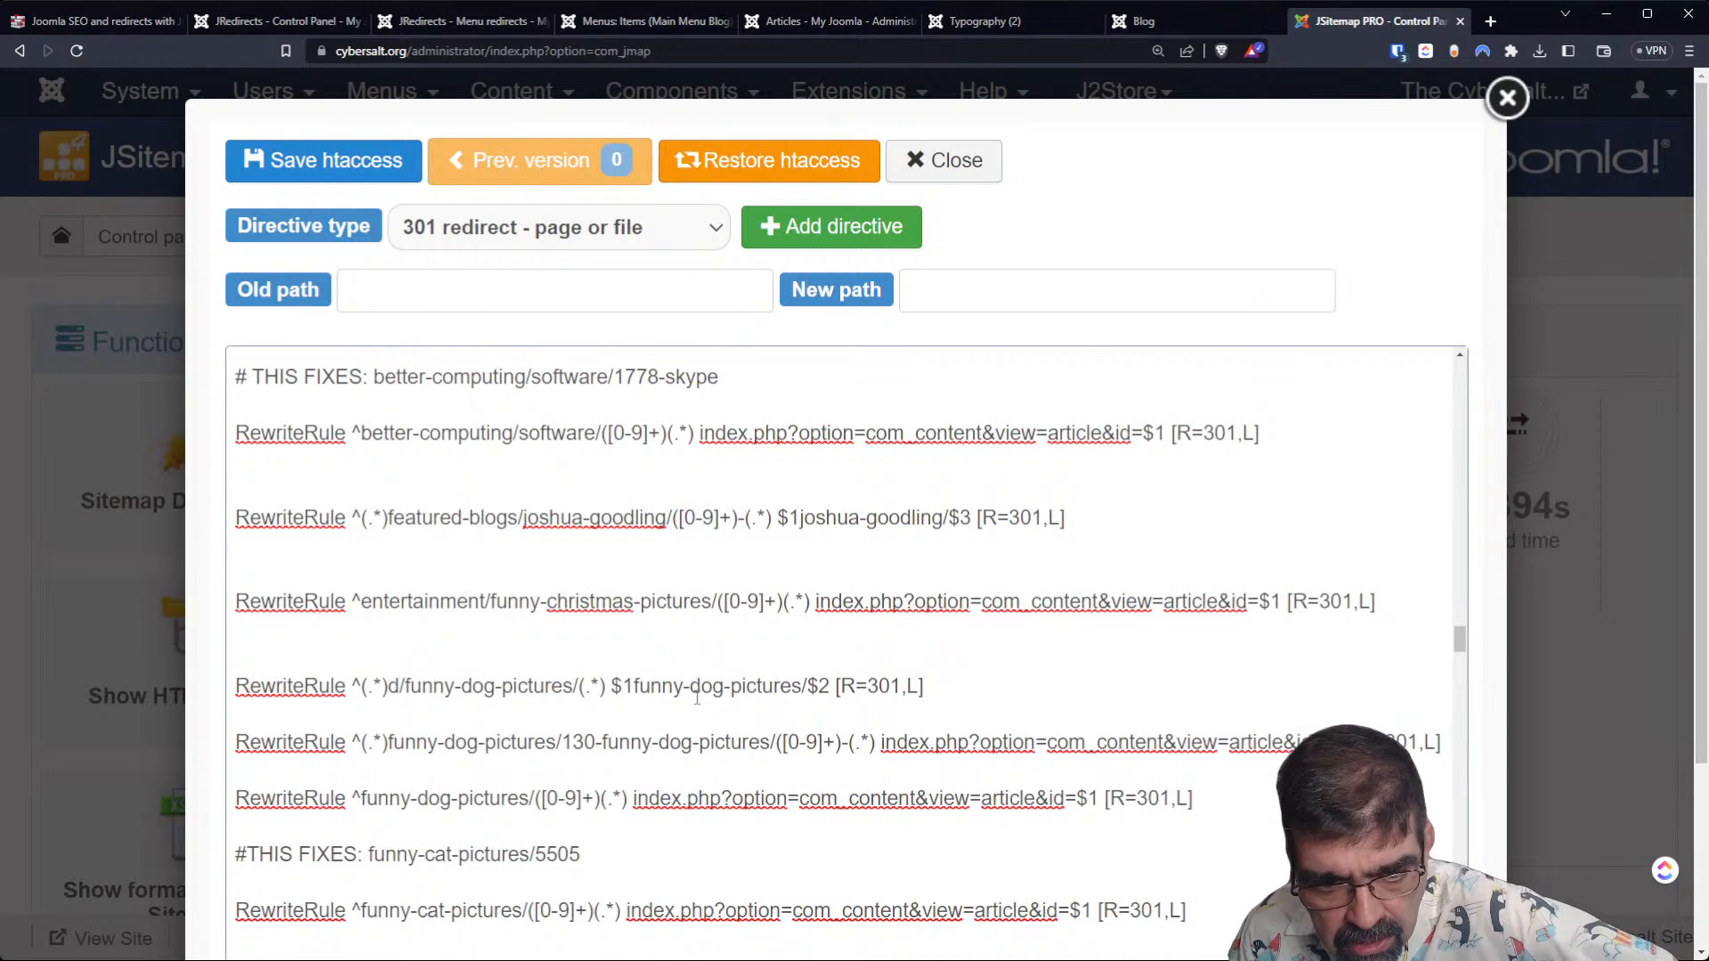
# Examine the [0-9]+ group and the source path in the entertainment/funny-christmas-pictures rewrite rule.
pyautogui.scroll(2, 697, 699)
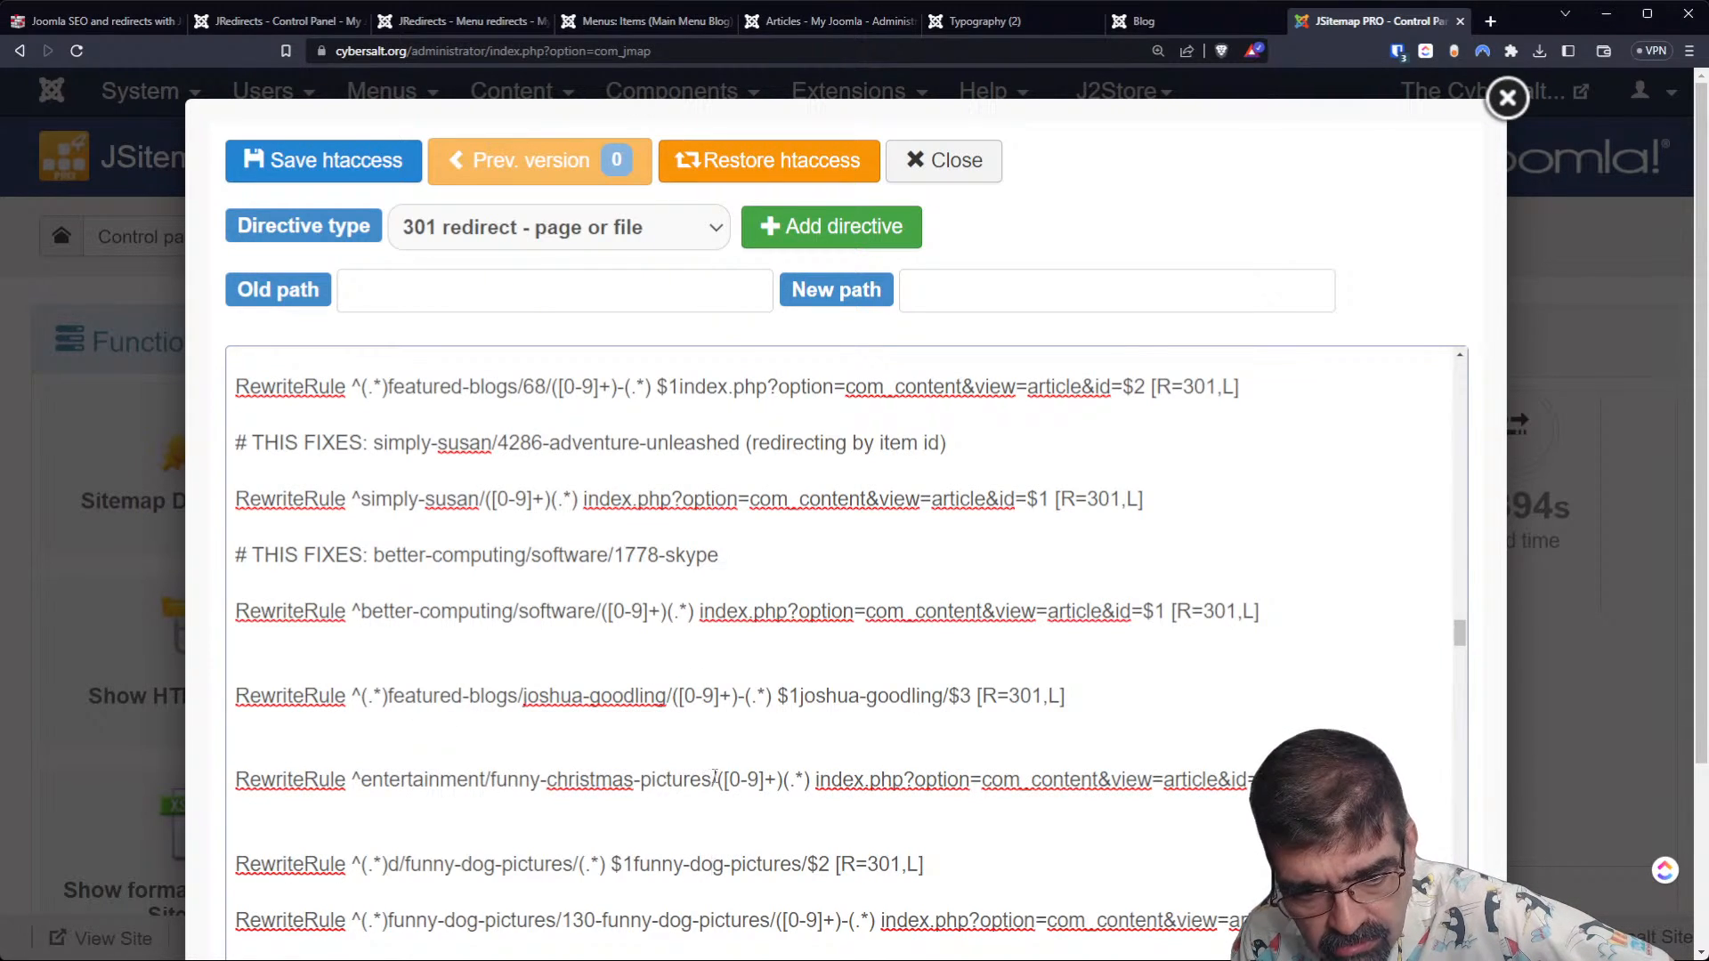
pyautogui.moveTo(717, 780); pyautogui.dragTo(783, 782)
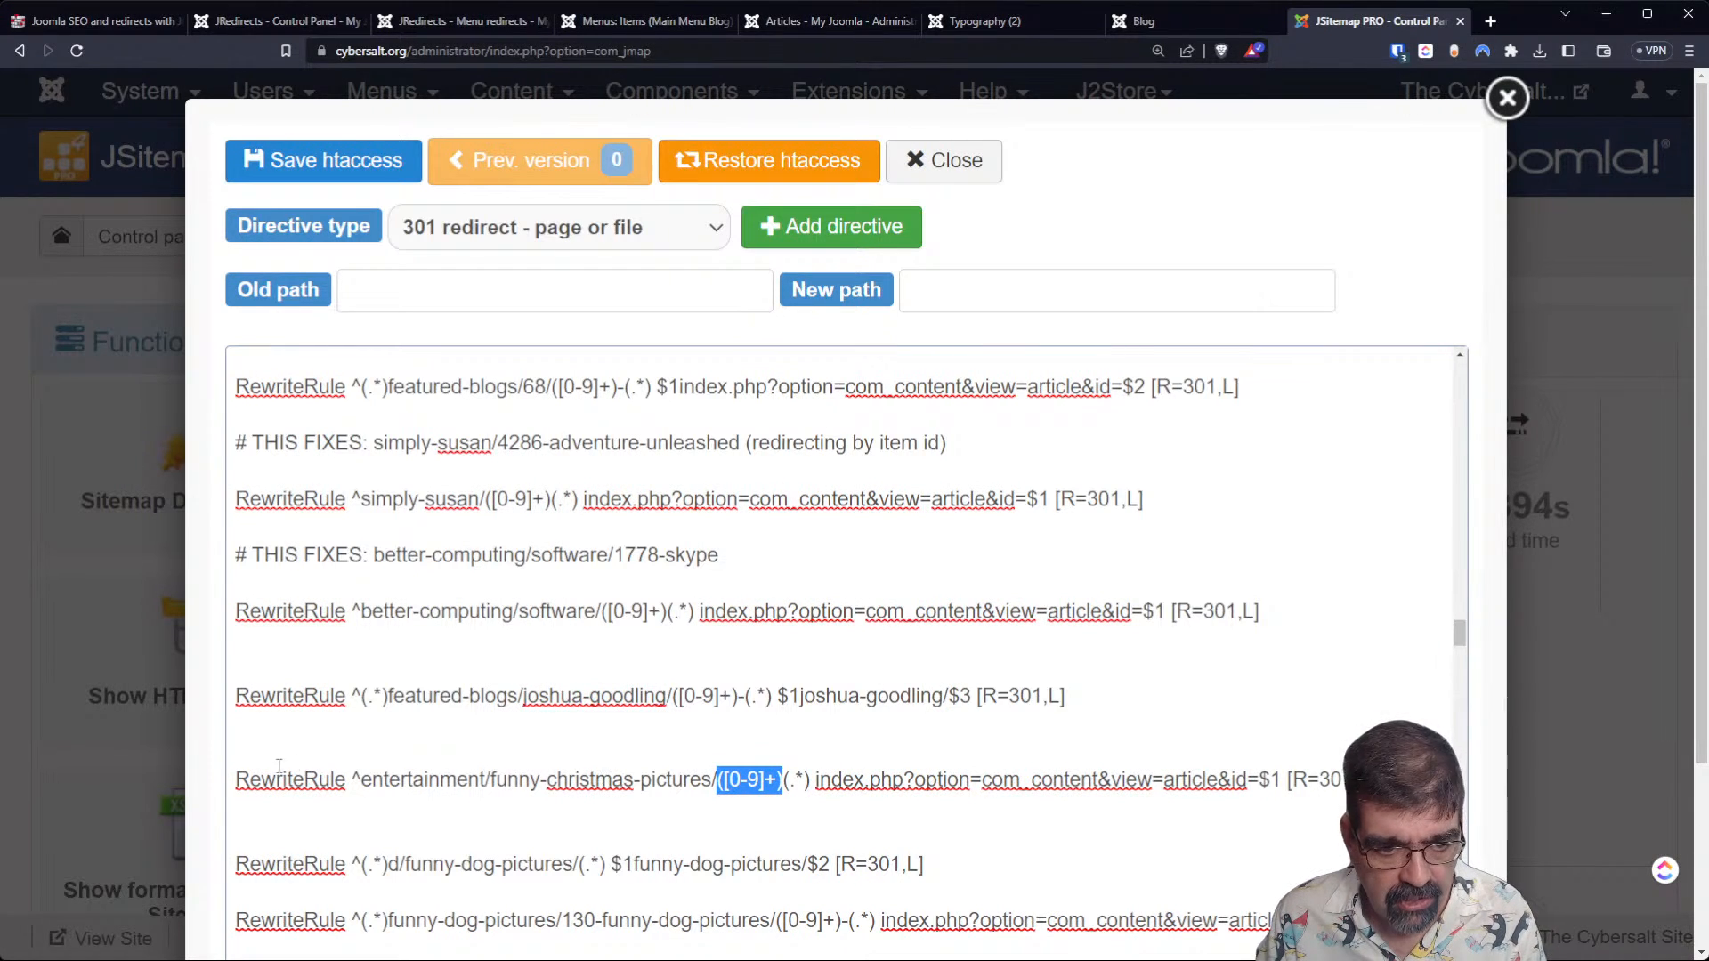
pyautogui.moveTo(360, 780); pyautogui.dragTo(693, 780)
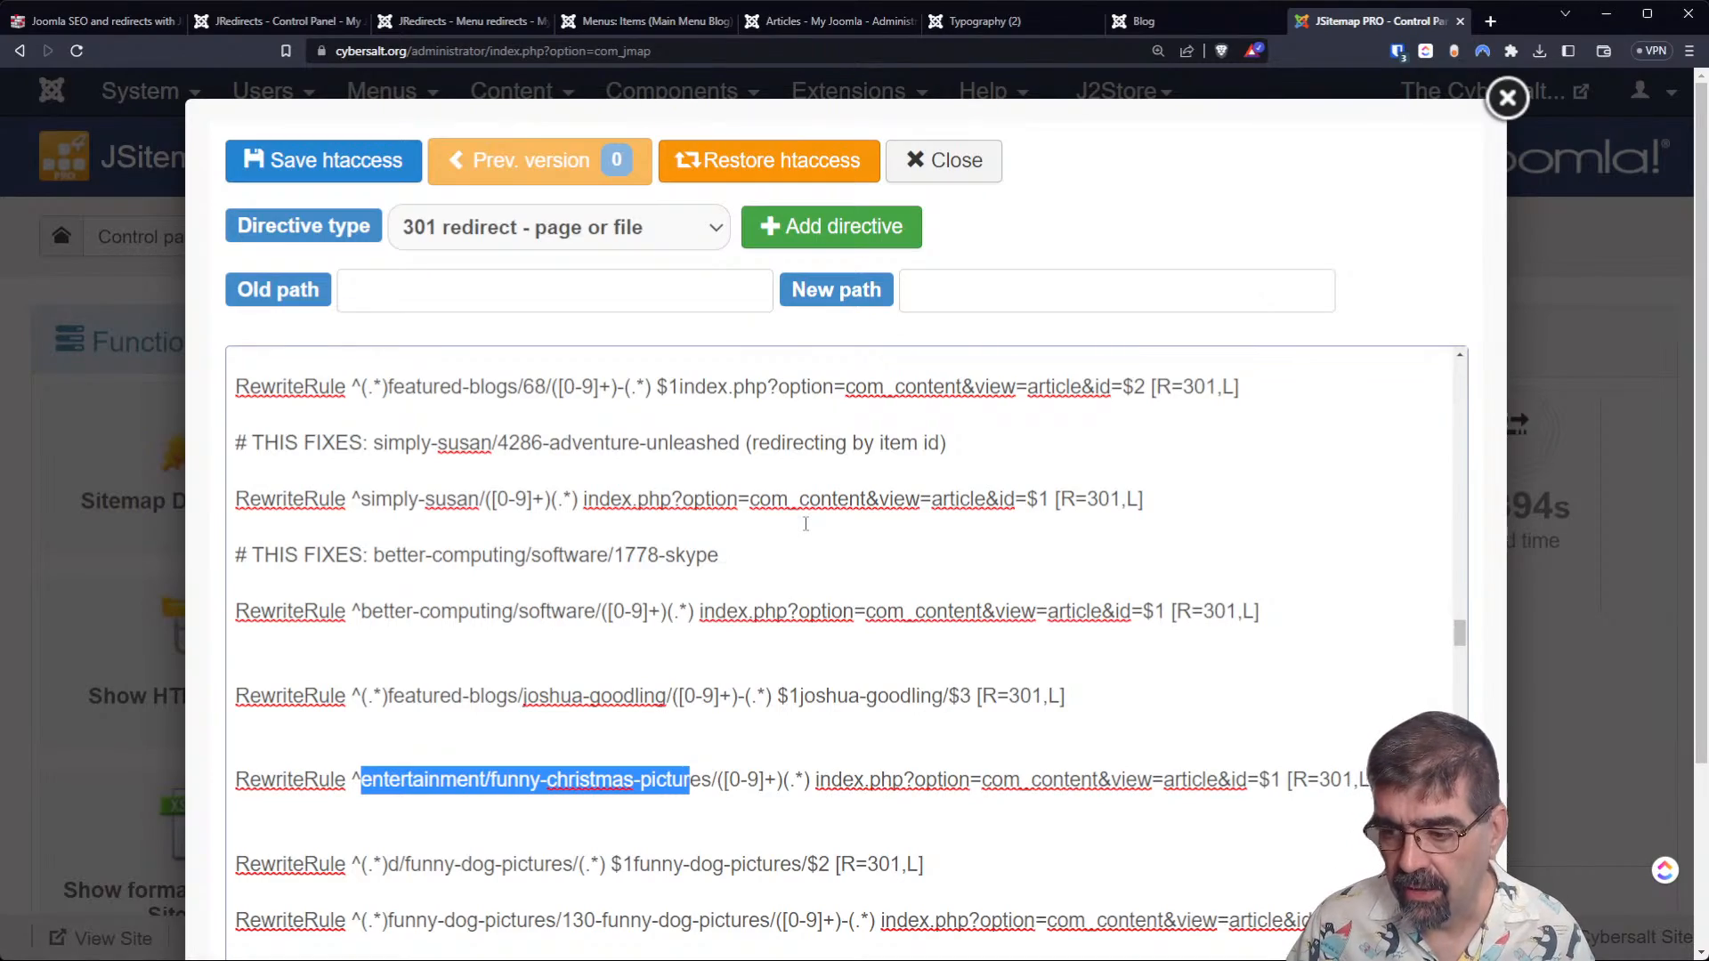
# Find the clean-jokes rewrite rules in the .htaccess file and examine their THIS HANDLES comments and patterns.
pyautogui.scroll(-5, 888, 472)
pyautogui.scroll(10, 885, 485)
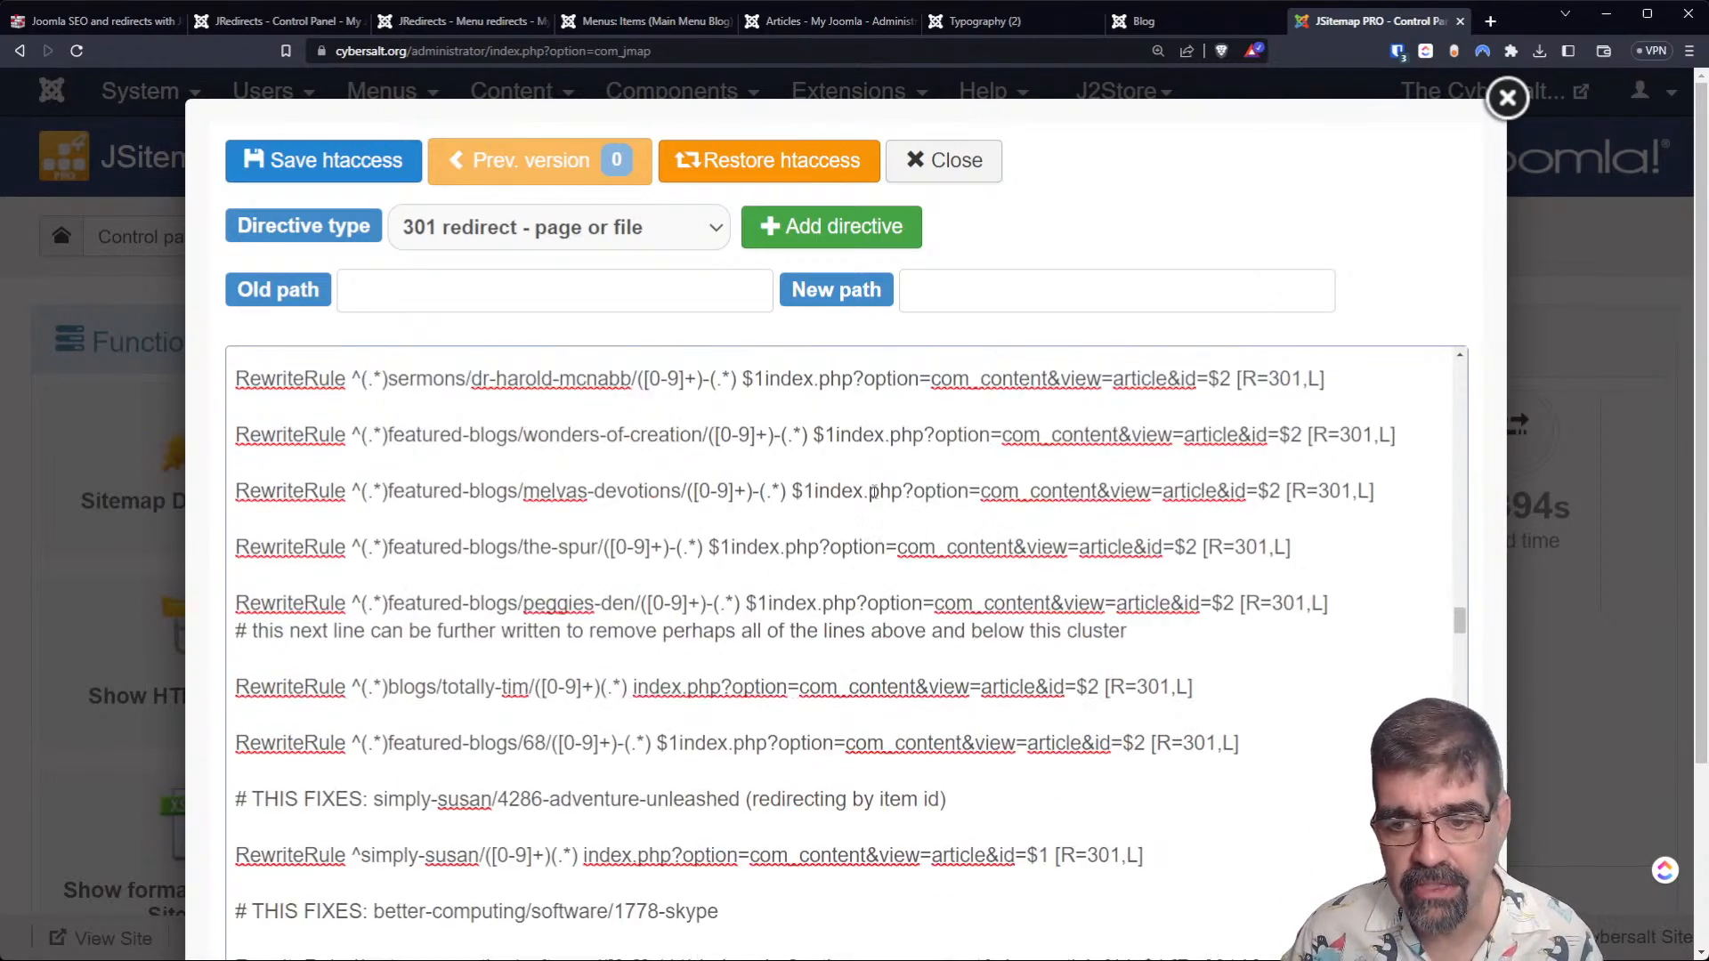
pyautogui.scroll(8, 883, 497)
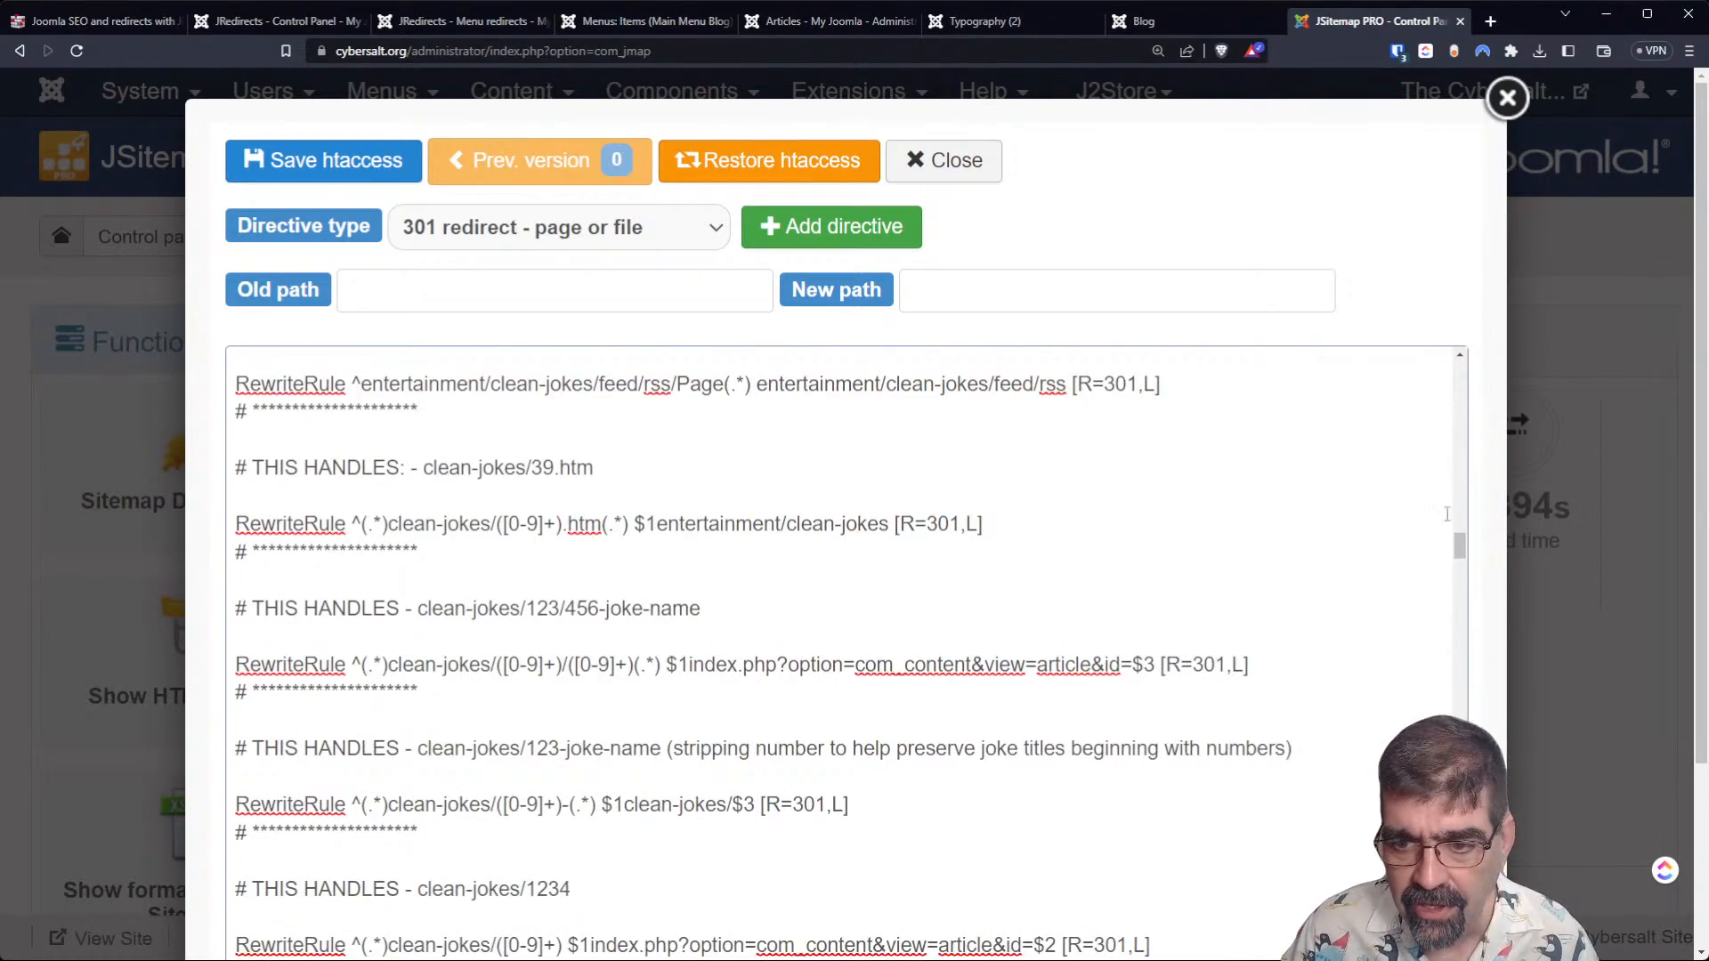
pyautogui.moveTo(1462, 553)
pyautogui.mouseDown()
pyautogui.moveTo(1461, 403)
pyautogui.moveTo(1460, 557)
pyautogui.mouseUp()
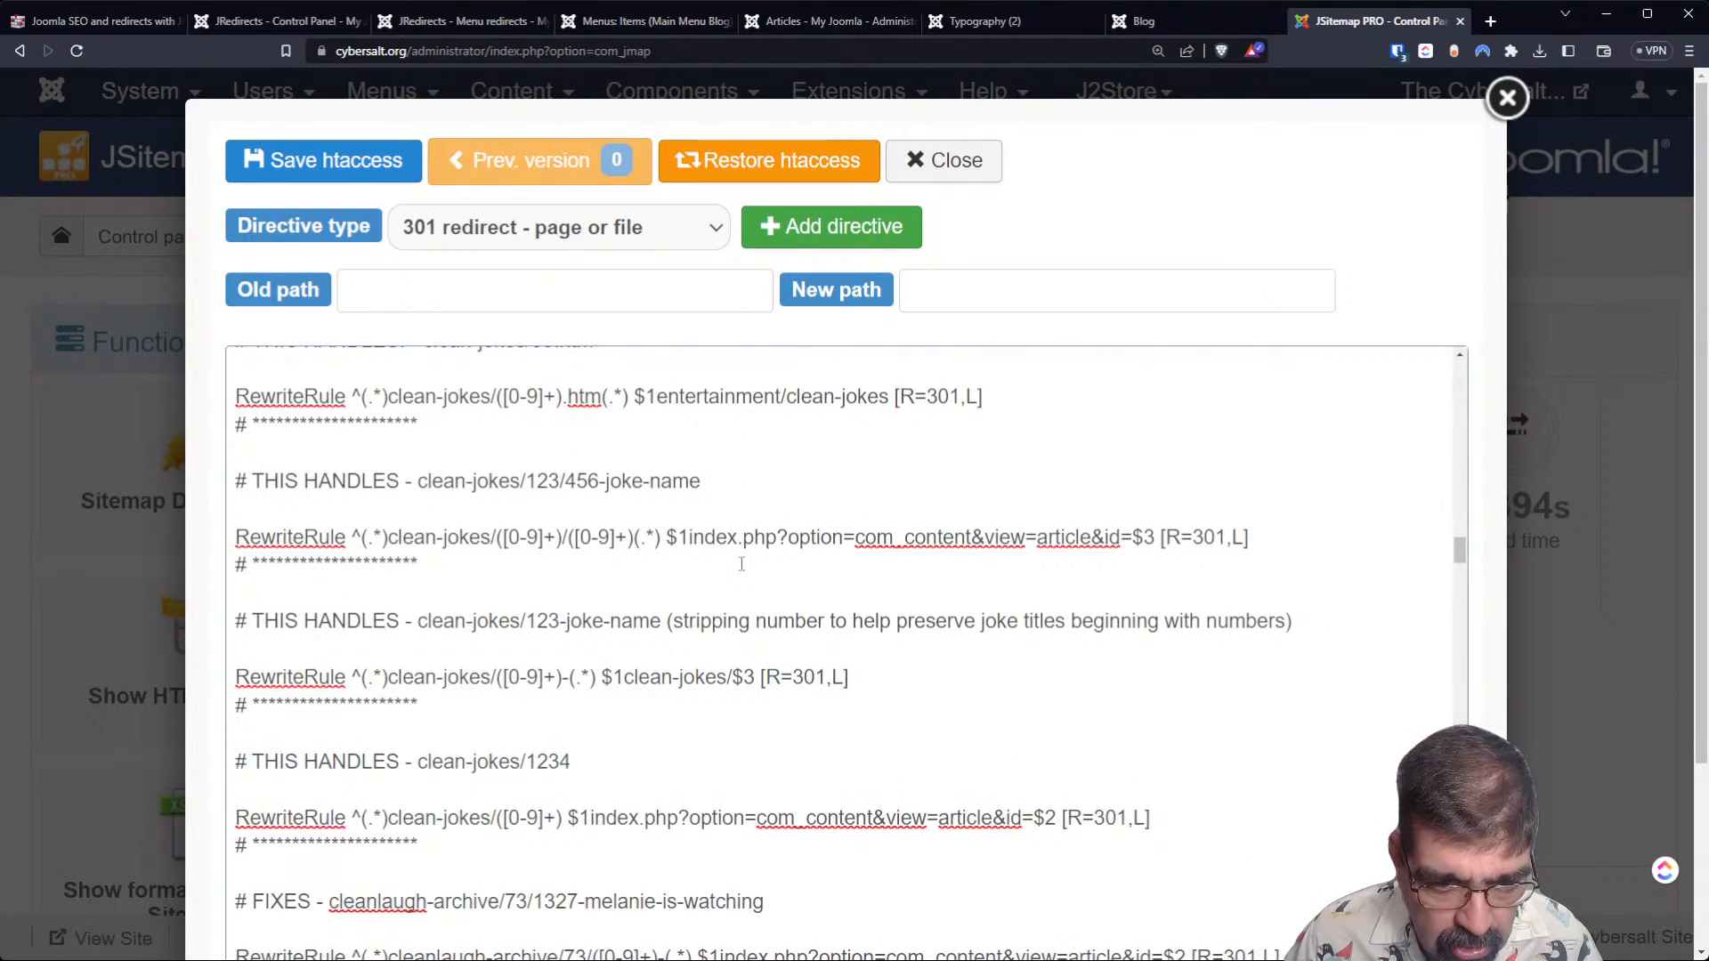
pyautogui.scroll(-1, 741, 559)
pyautogui.scroll(-1, 741, 558)
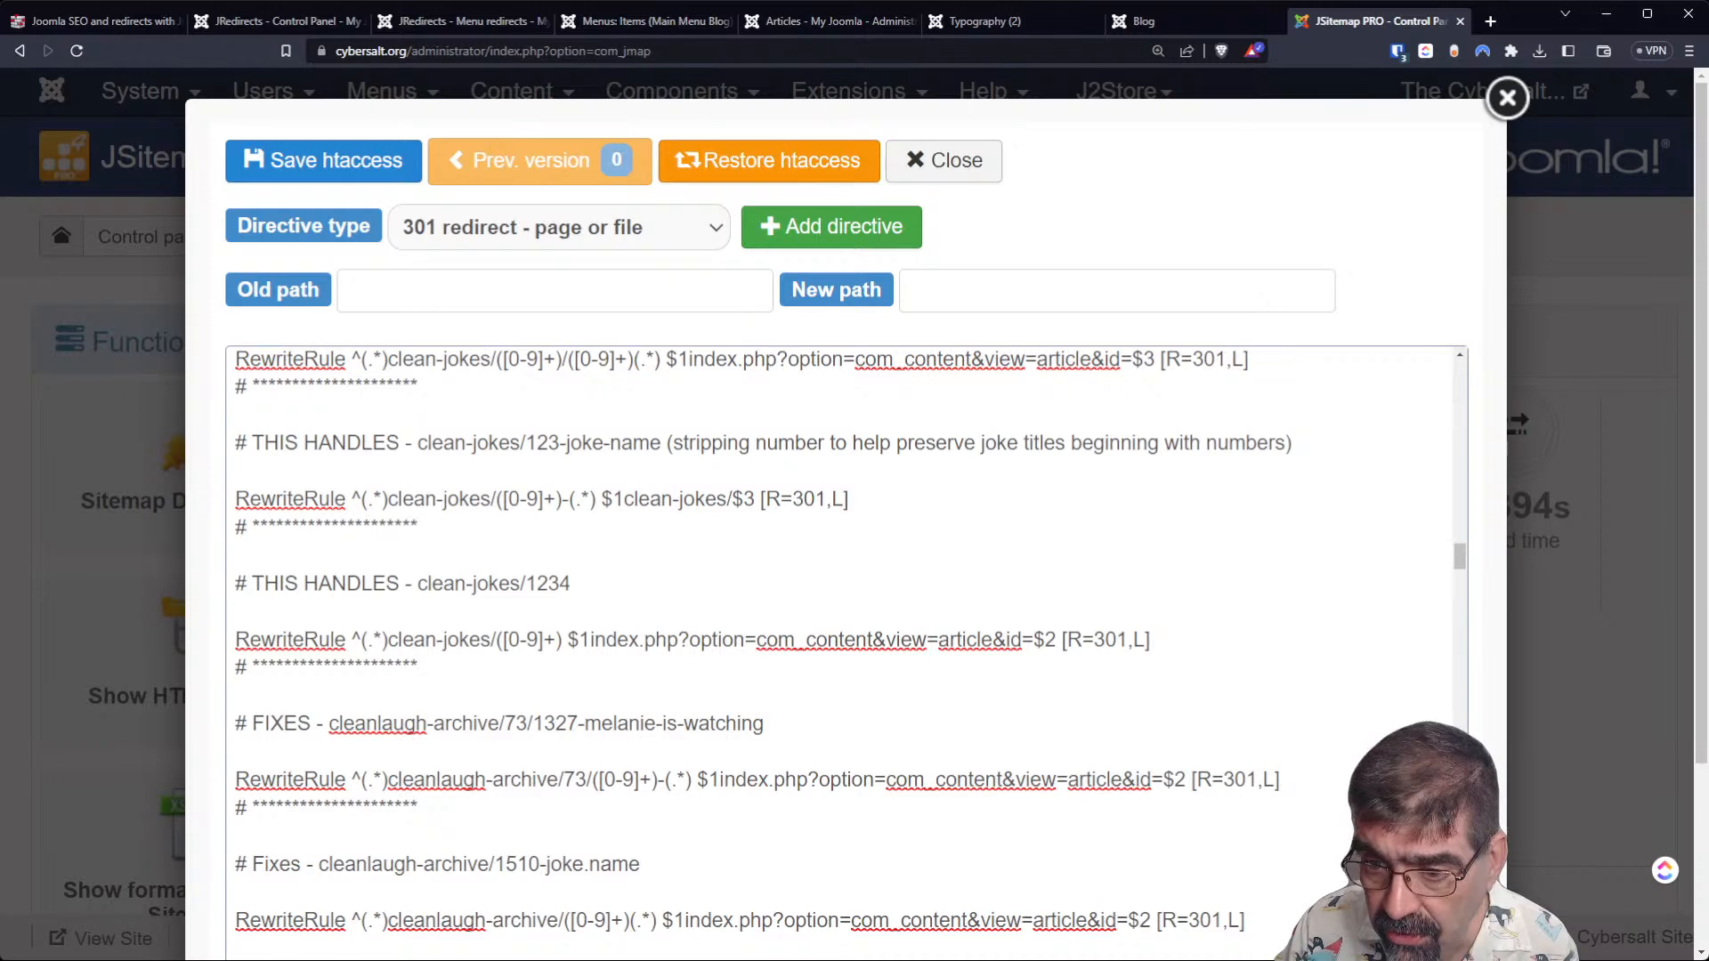
# Close the .htaccess editor, reset the page zoom to its default and close the JSitemap PRO browser tab.
pyautogui.click(1513, 105)
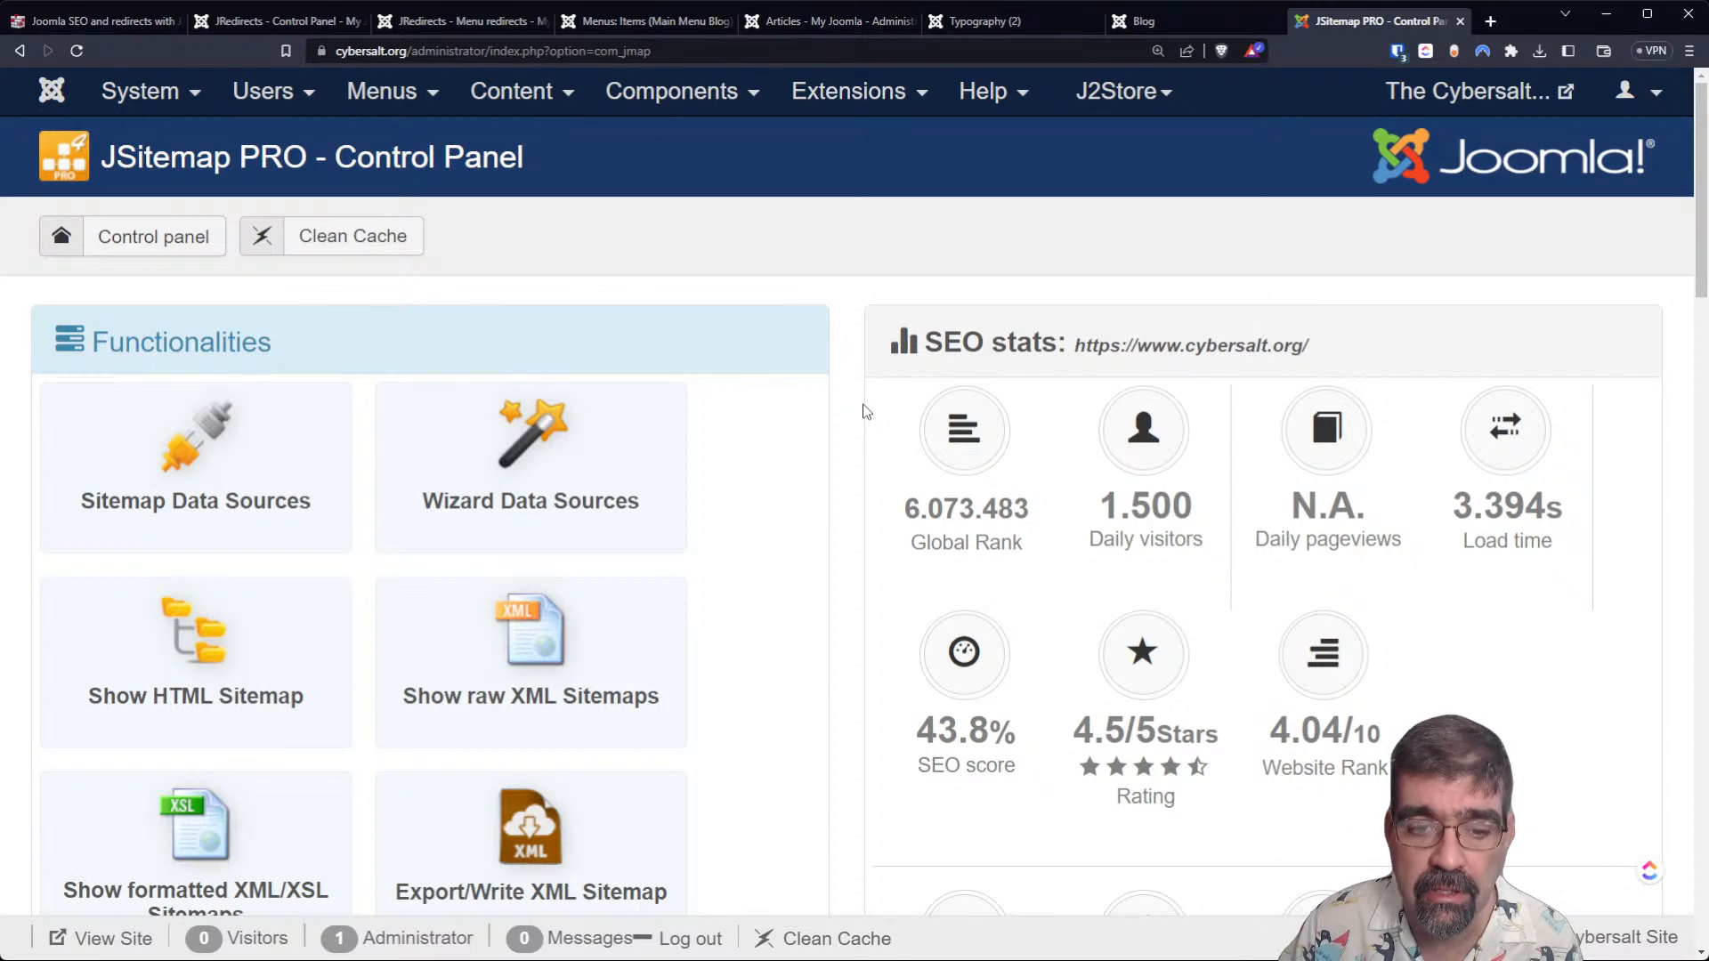
pyautogui.hotkey('ctrl', '0')
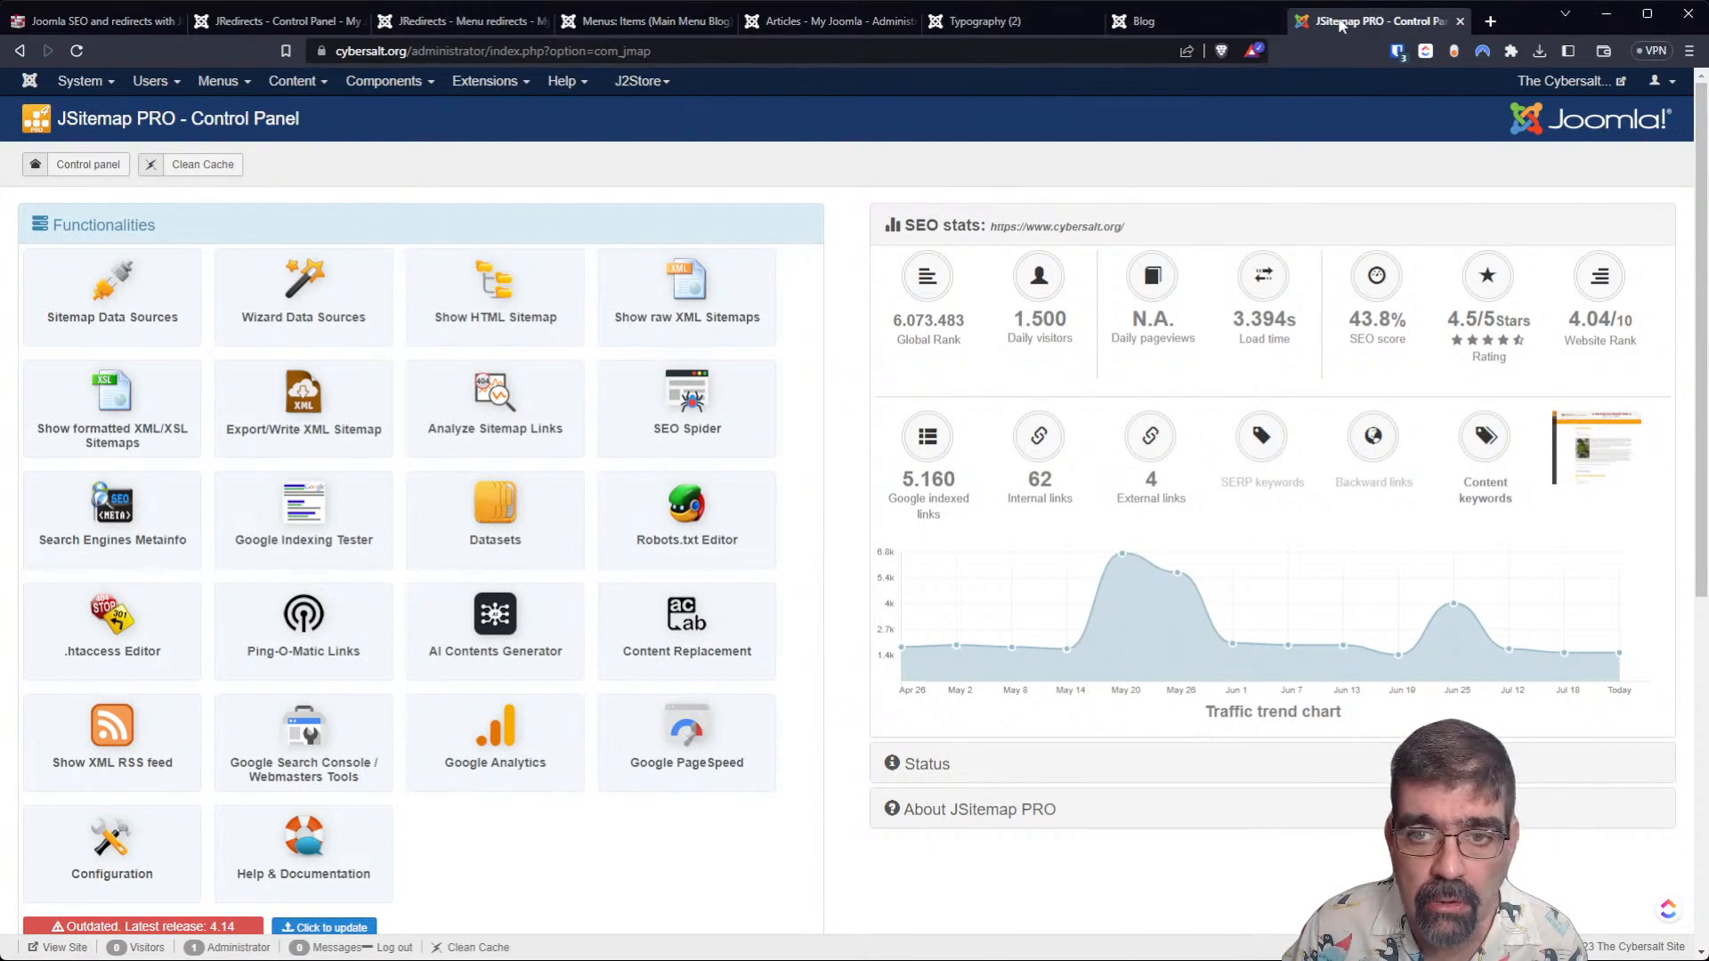
pyautogui.click(1459, 21)
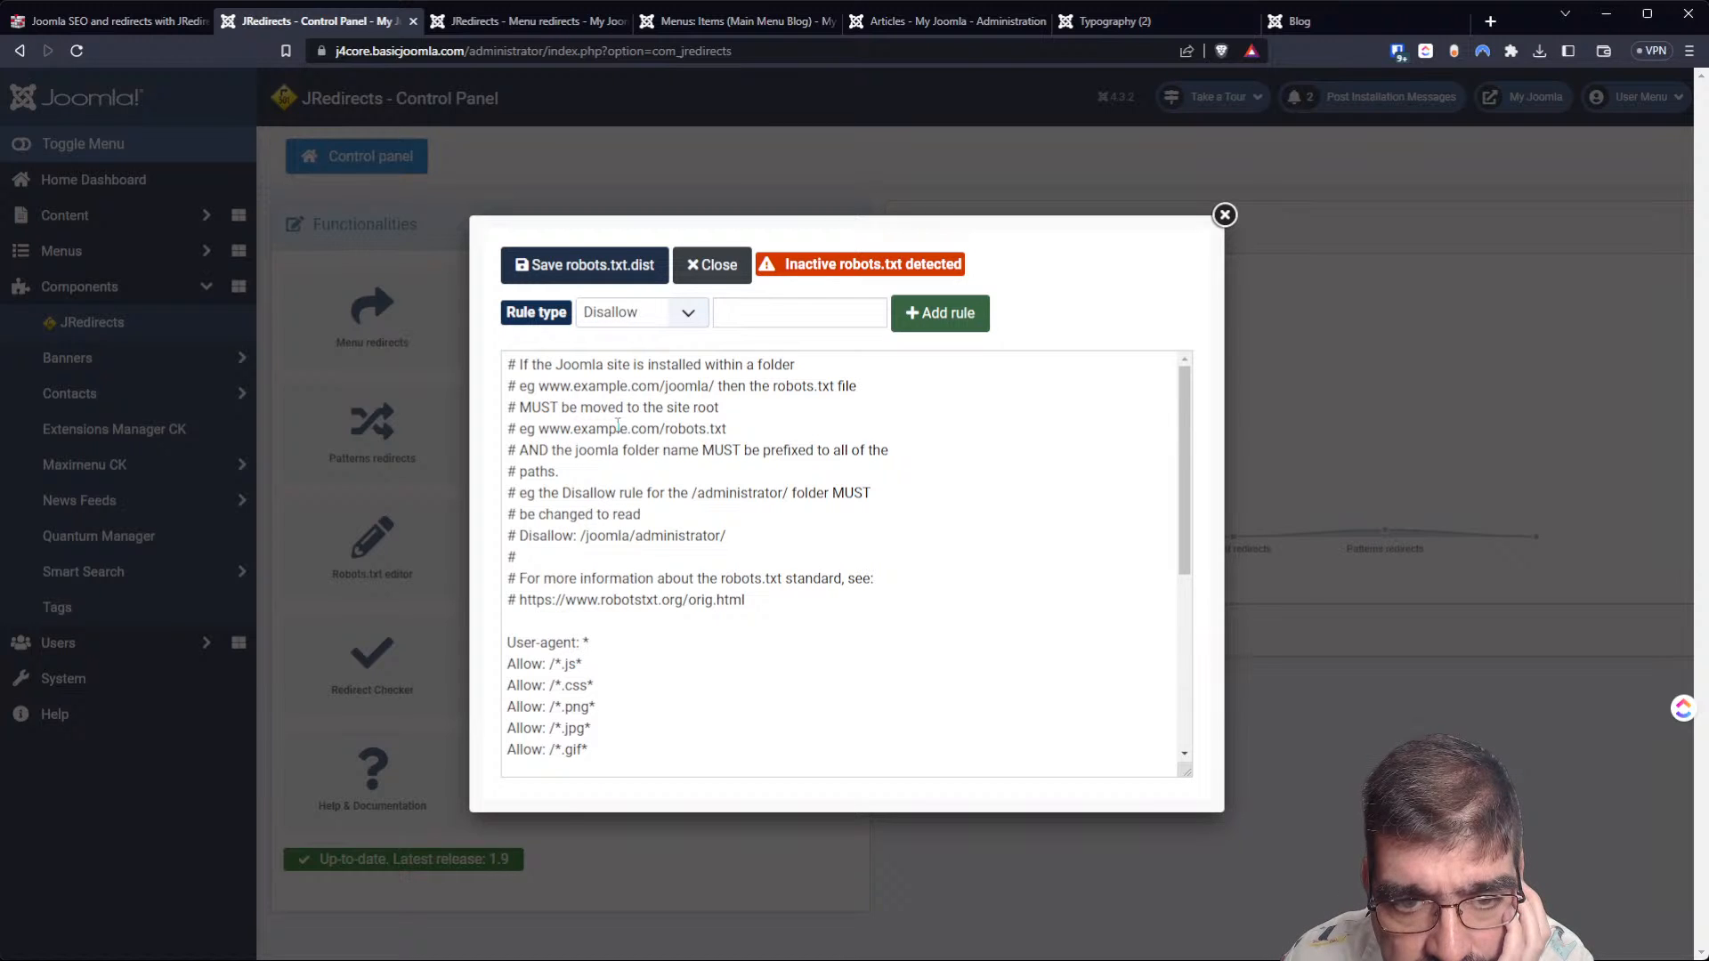
# Read the inactive robots.txt notice, look through the Allow and Disallow rules, and close the robots.txt editor.
pyautogui.moveTo(845, 268)
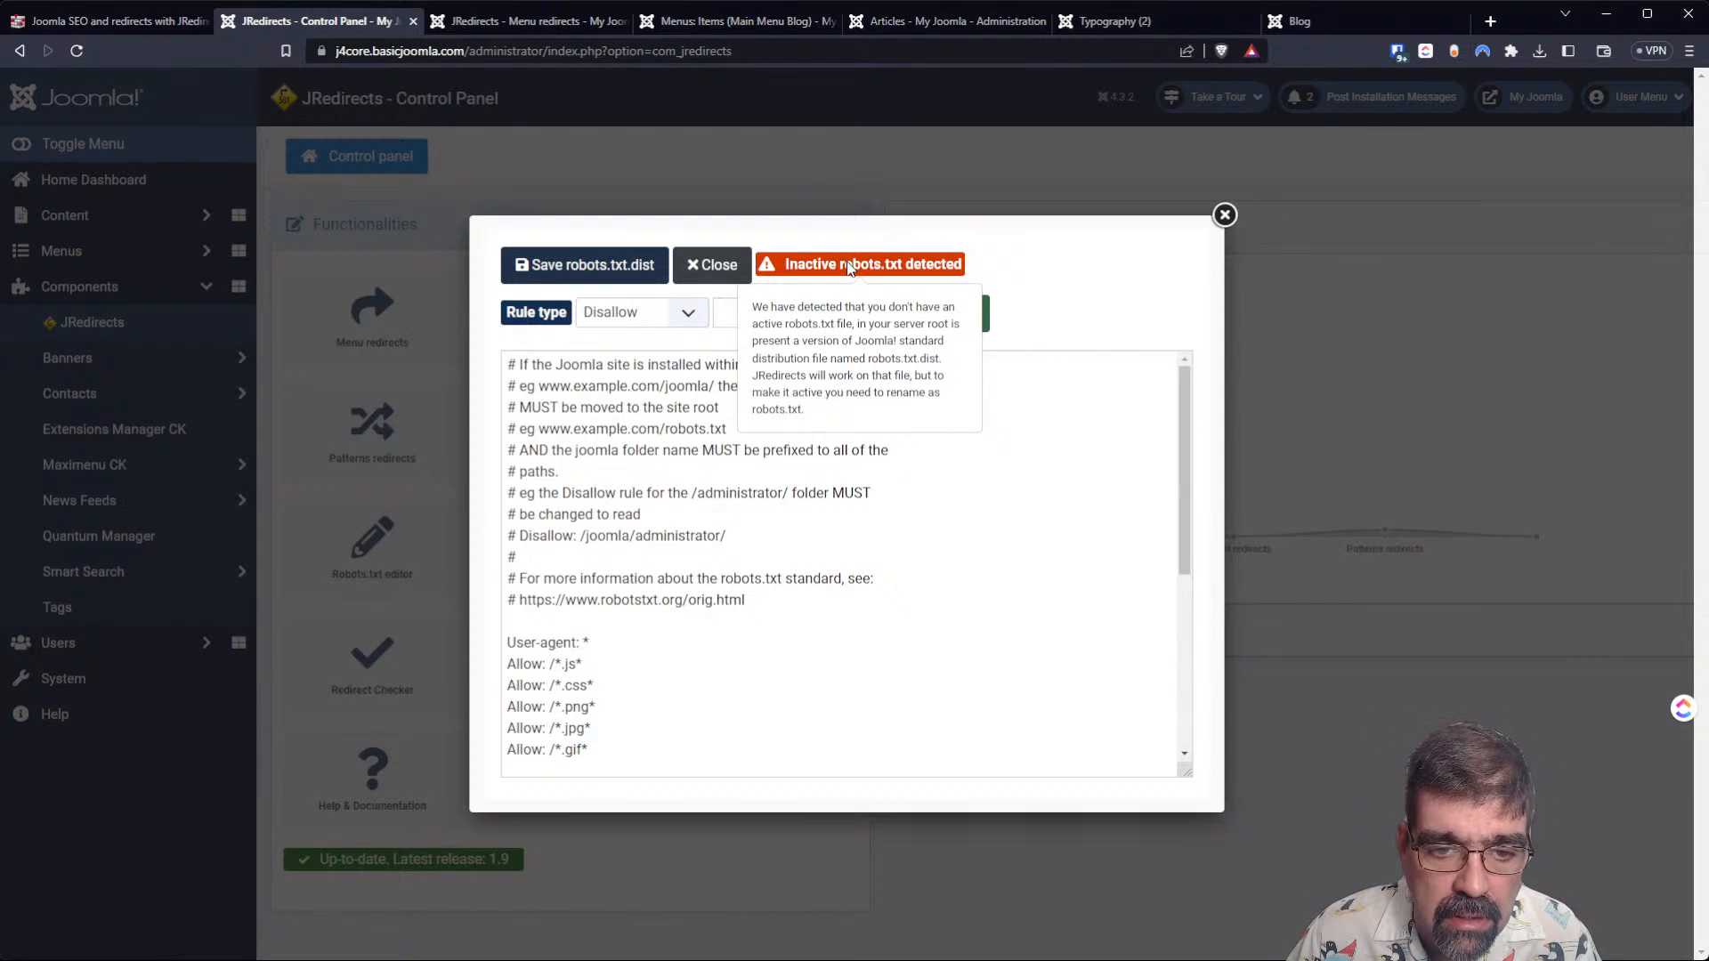
pyautogui.click(836, 657)
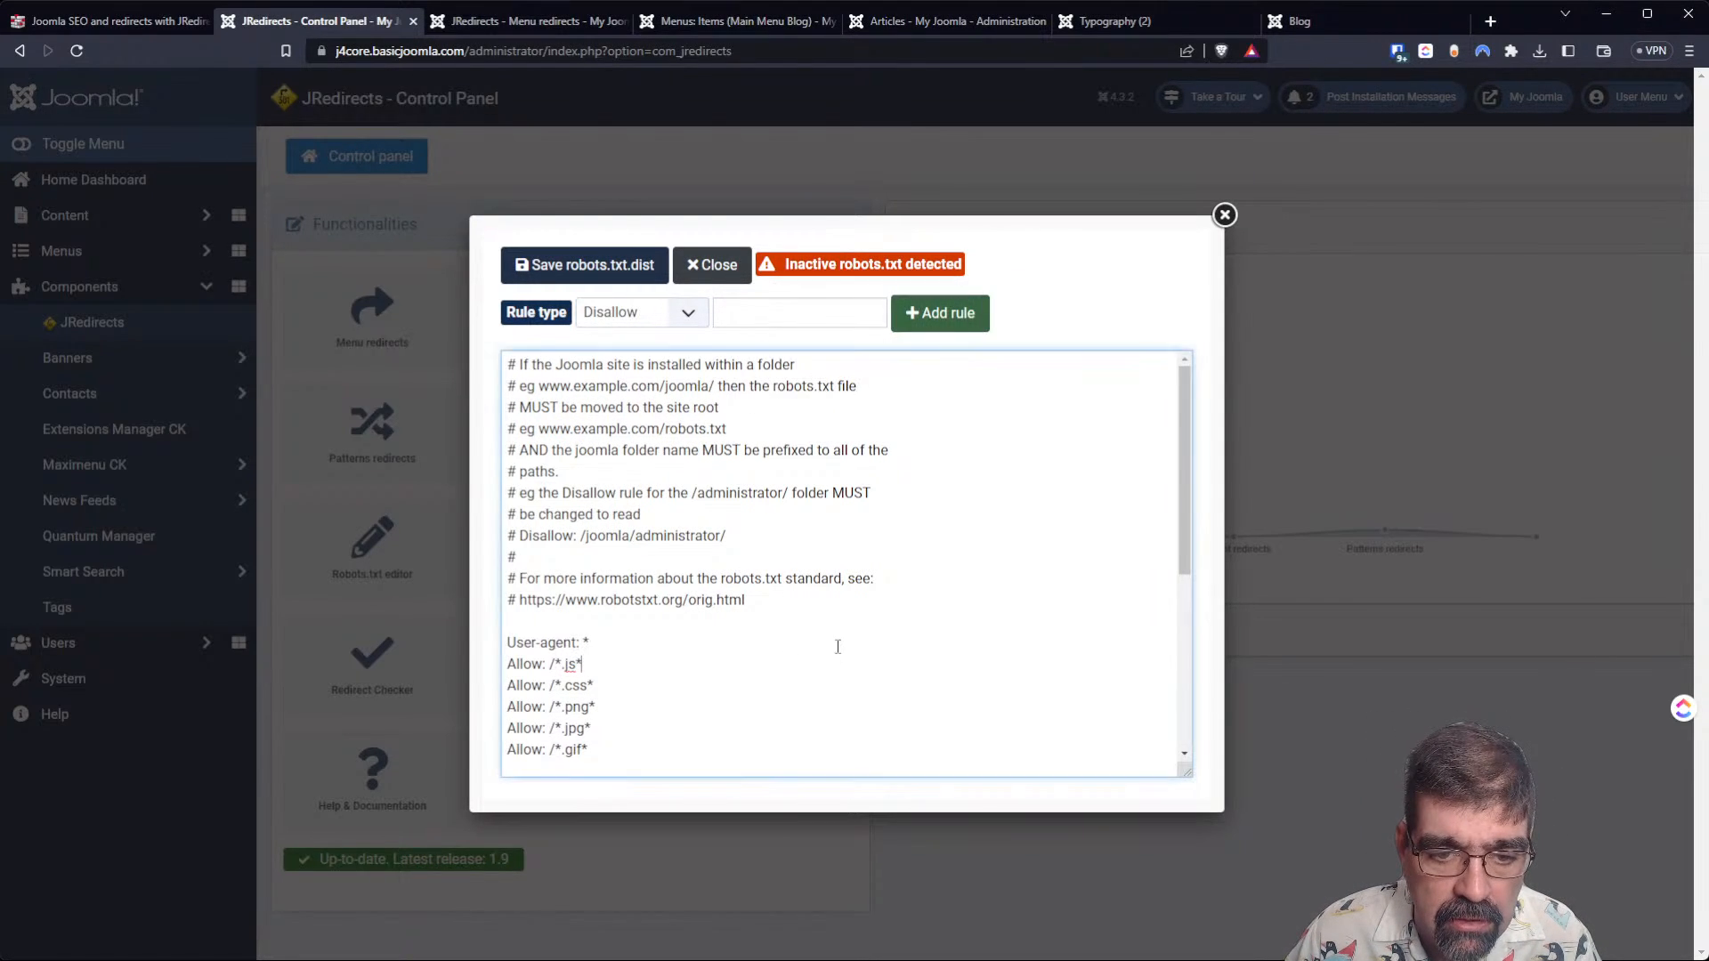
pyautogui.scroll(-3, 776, 586)
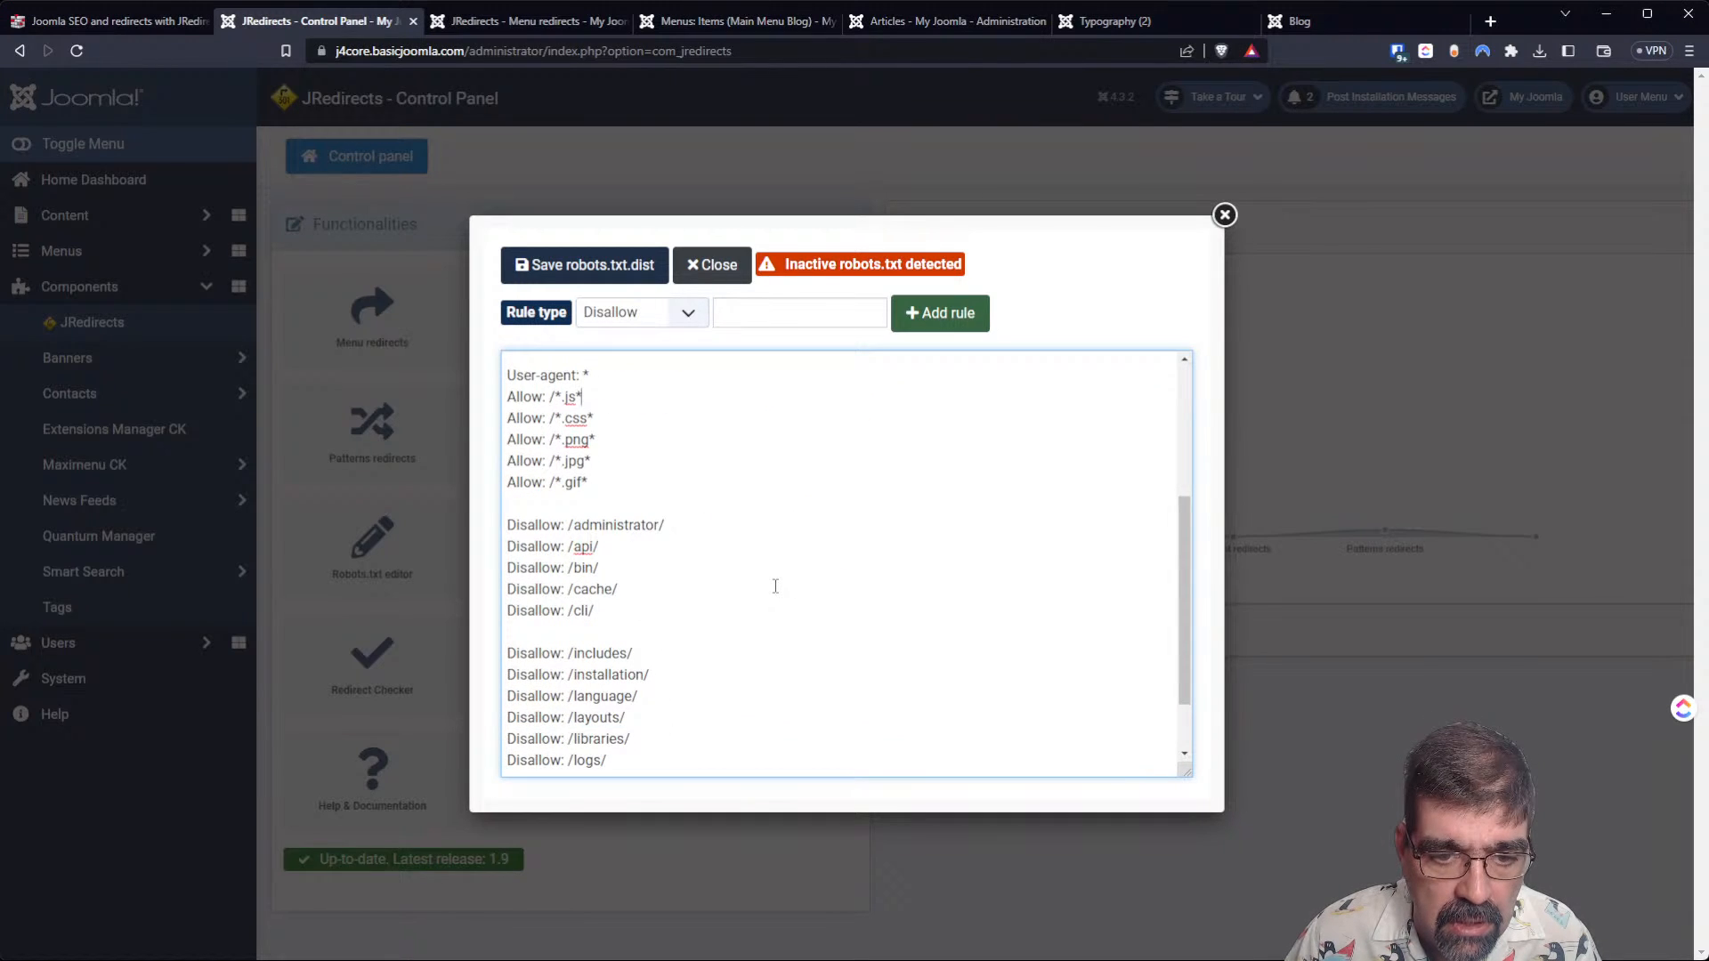
pyautogui.scroll(-1, 775, 585)
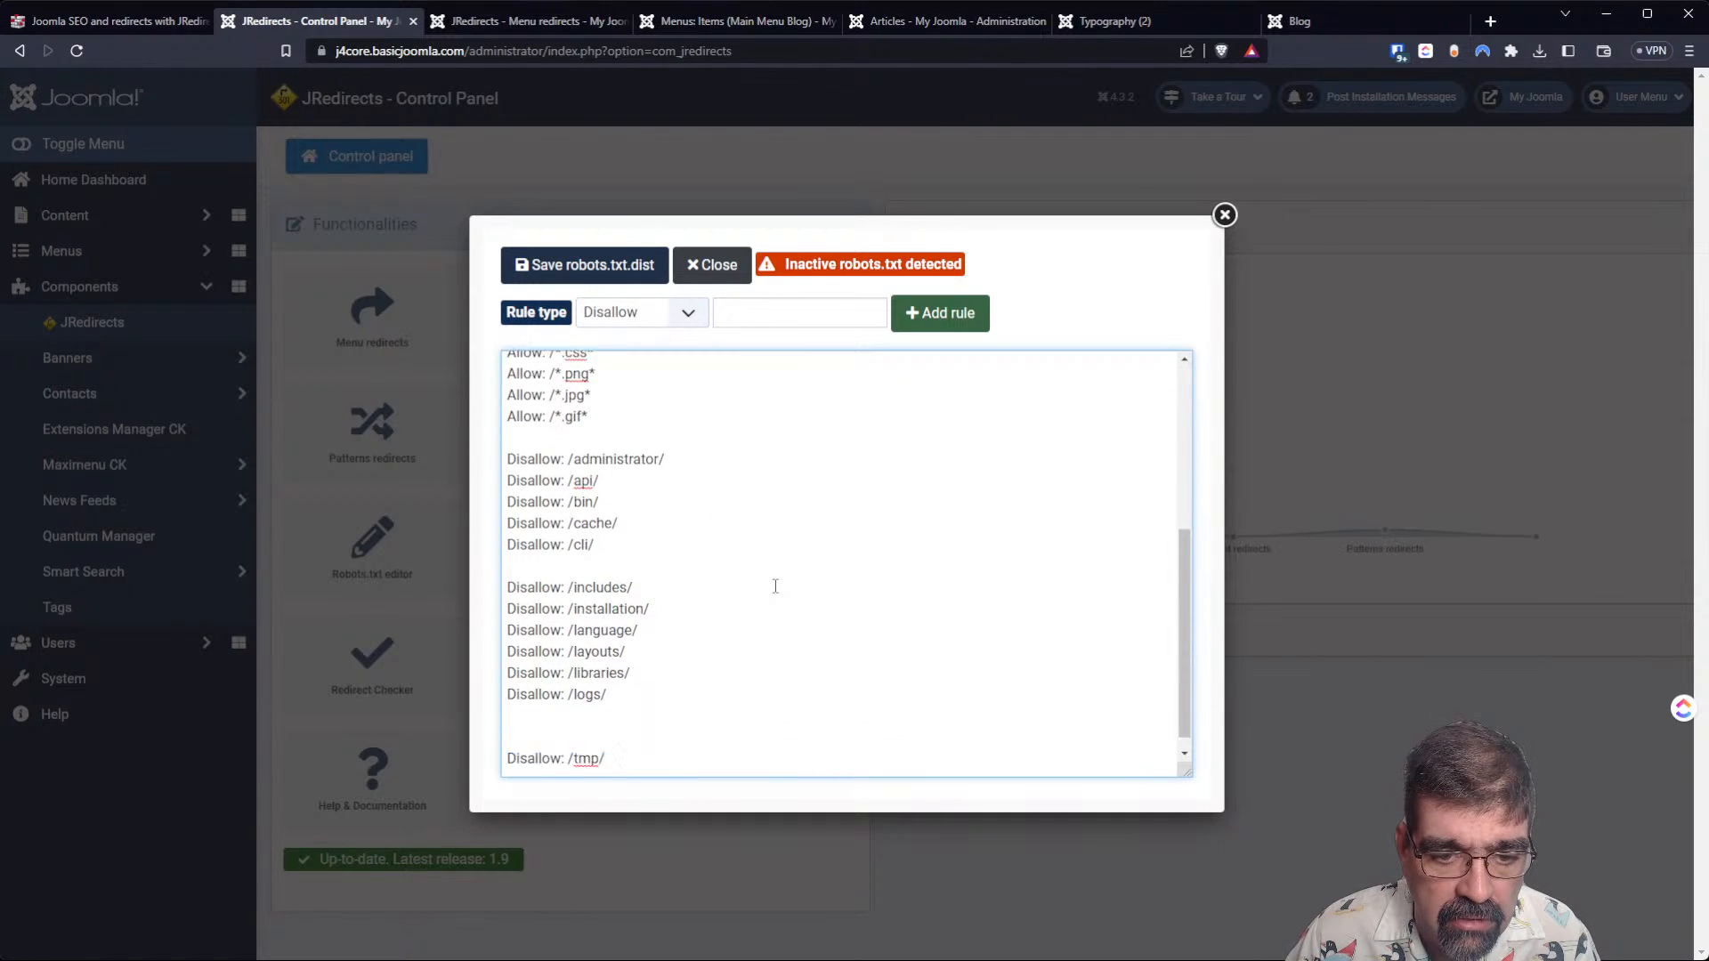
pyautogui.scroll(4, 776, 587)
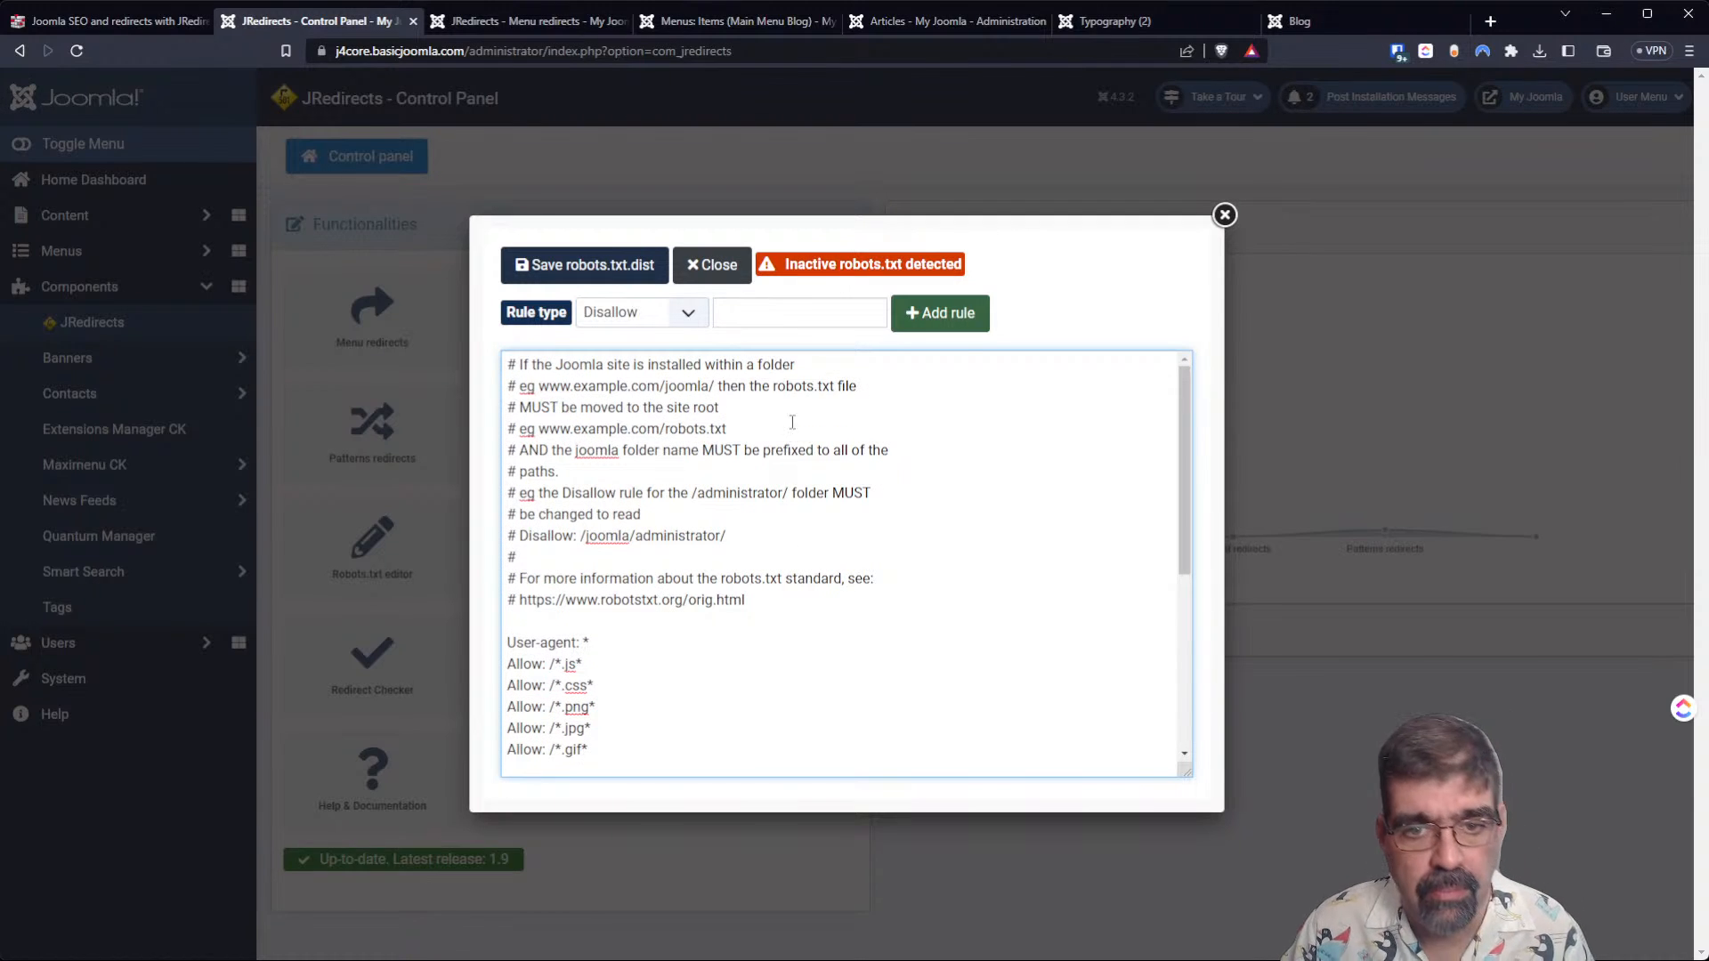
pyautogui.click(1224, 214)
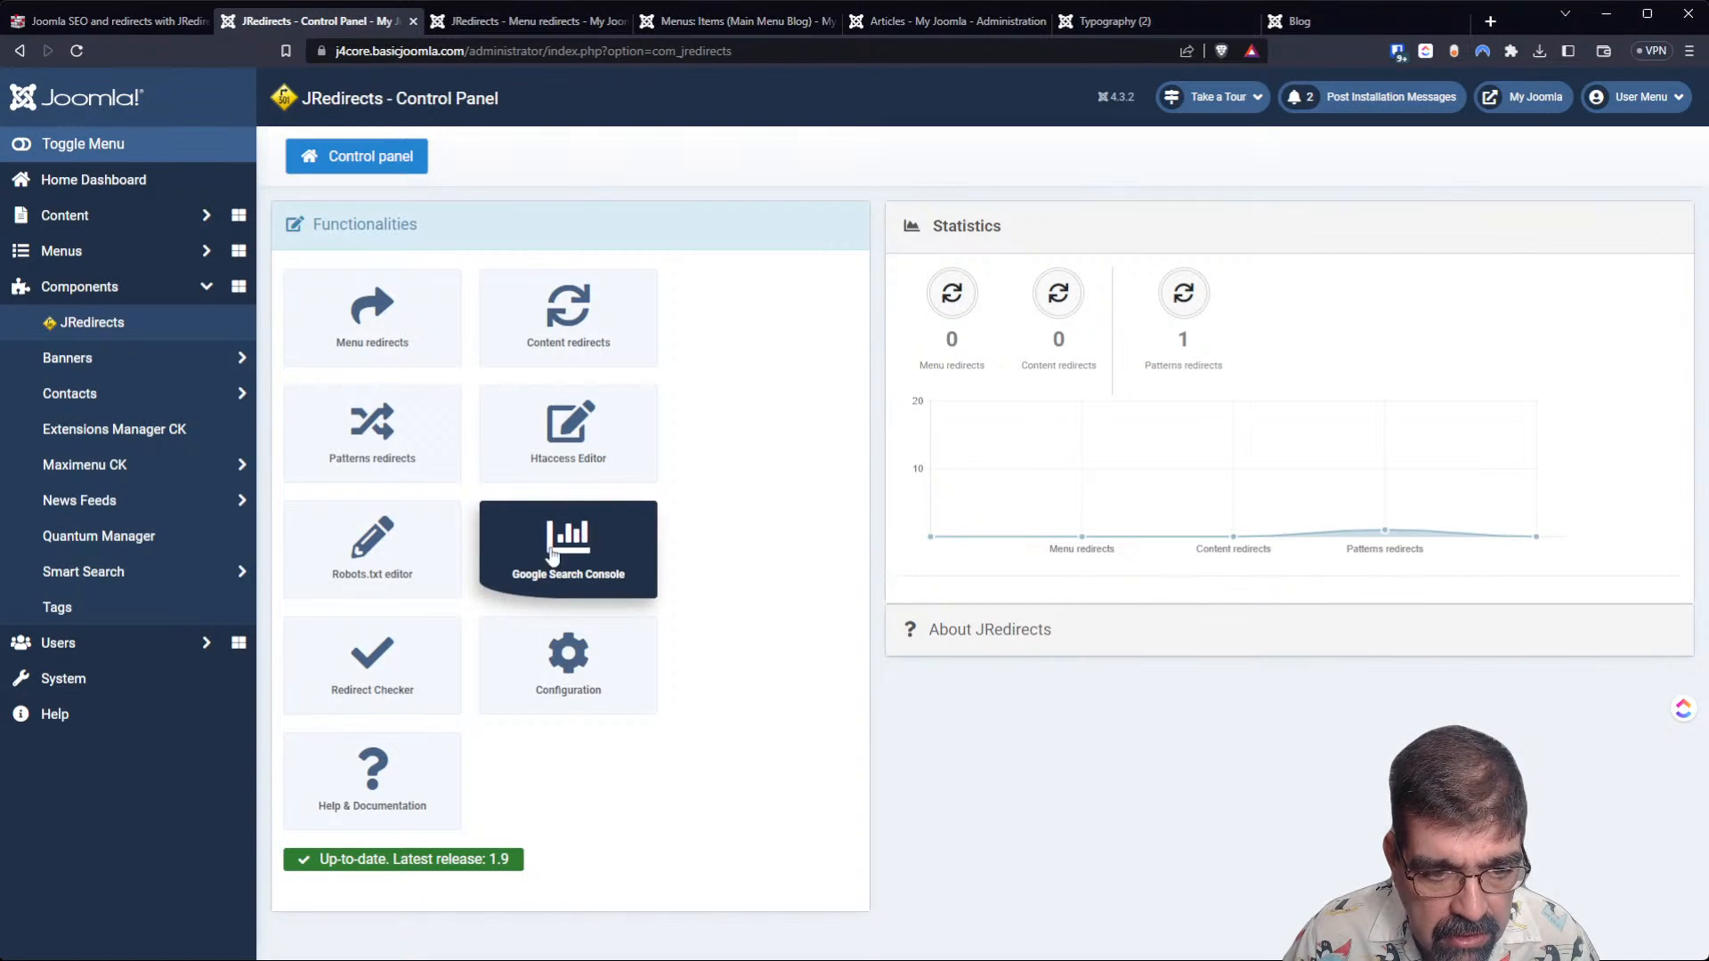
pyautogui.click(405, 654)
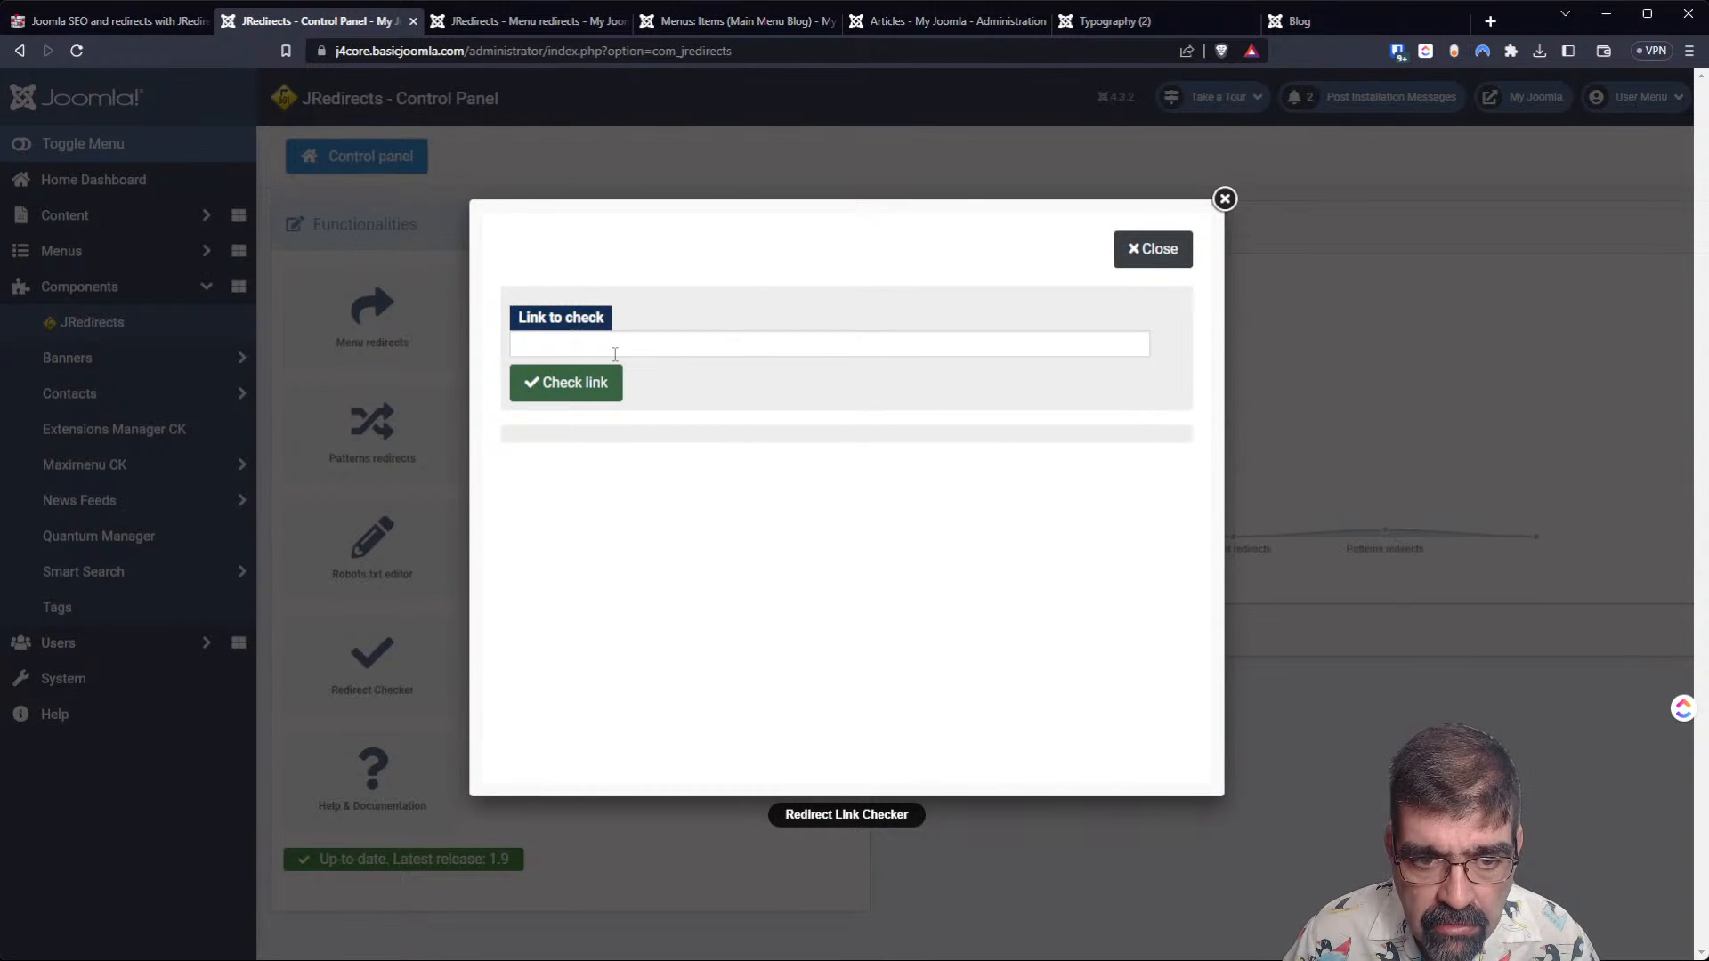
pyautogui.click(615, 354)
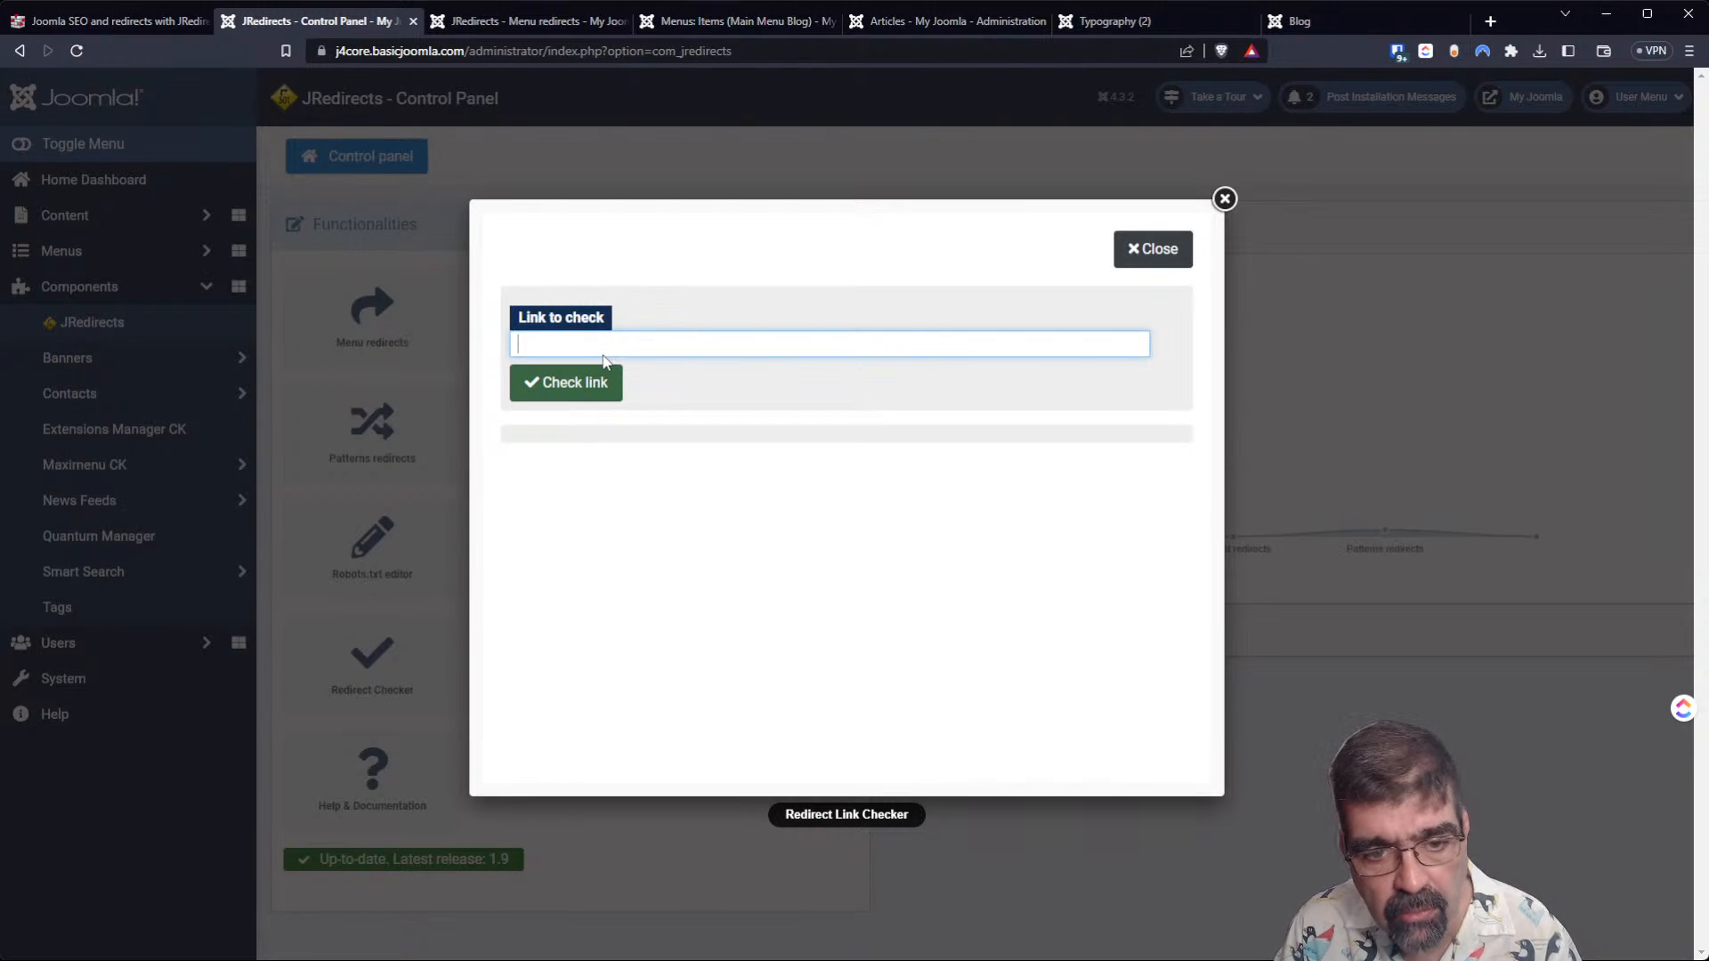
pyautogui.write('https://j4core.basicjoomla.com/index.php/typography-2')
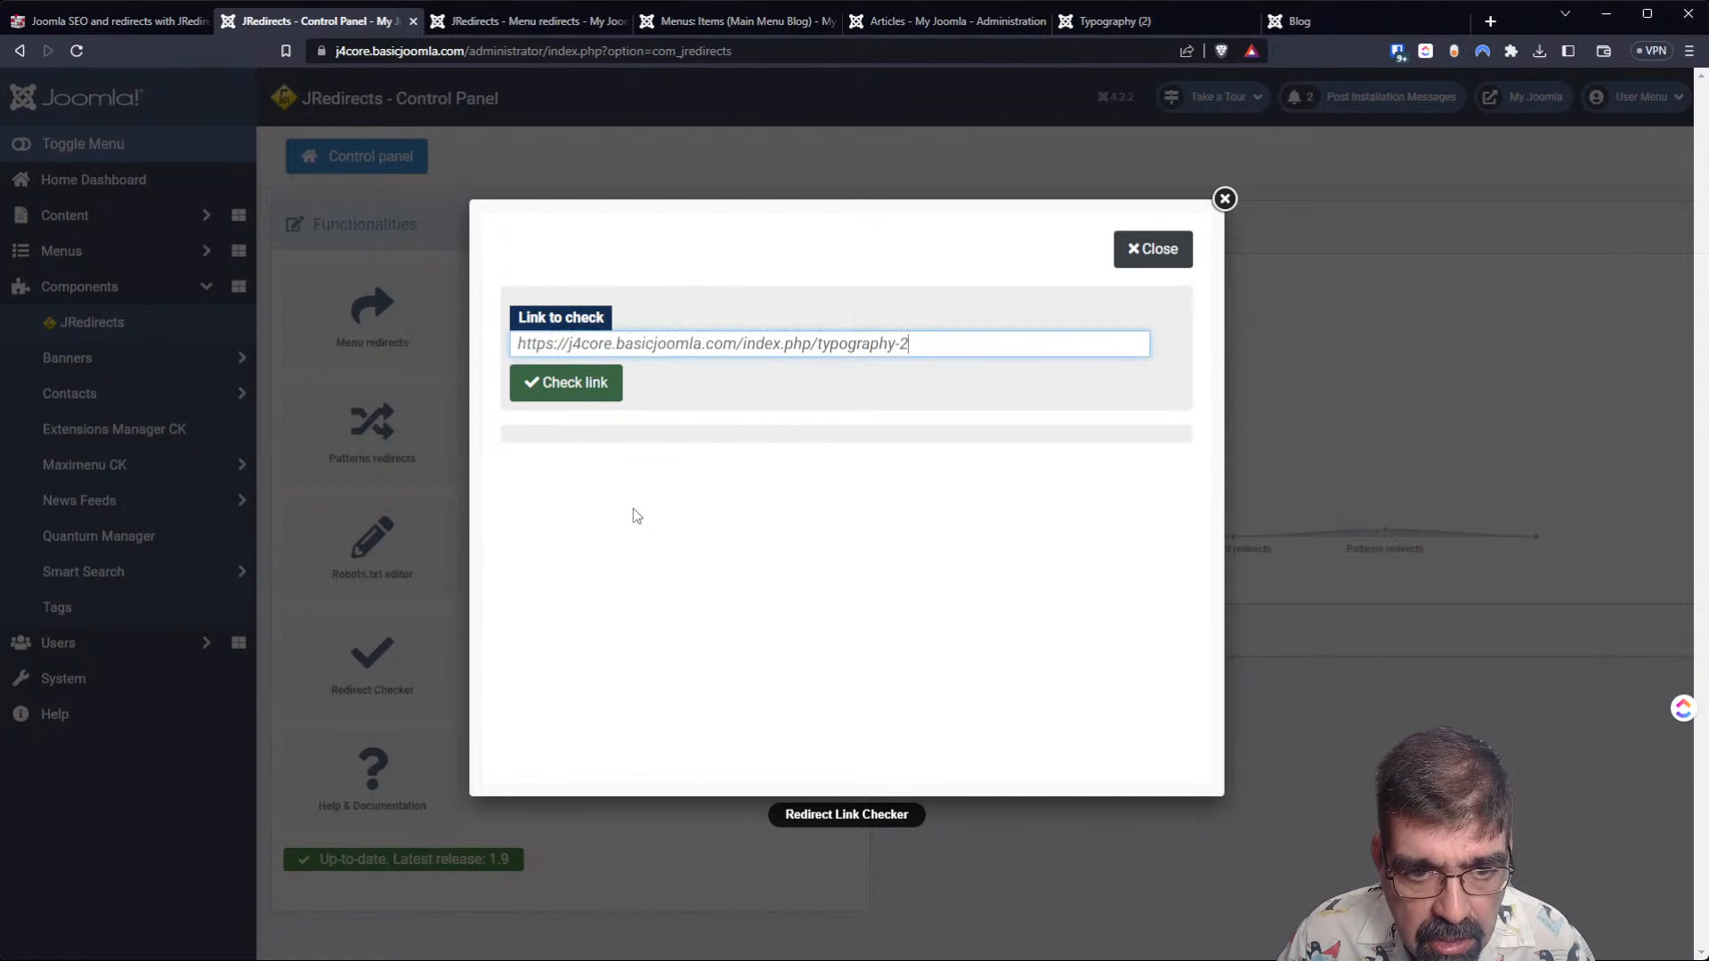
pyautogui.click(559, 391)
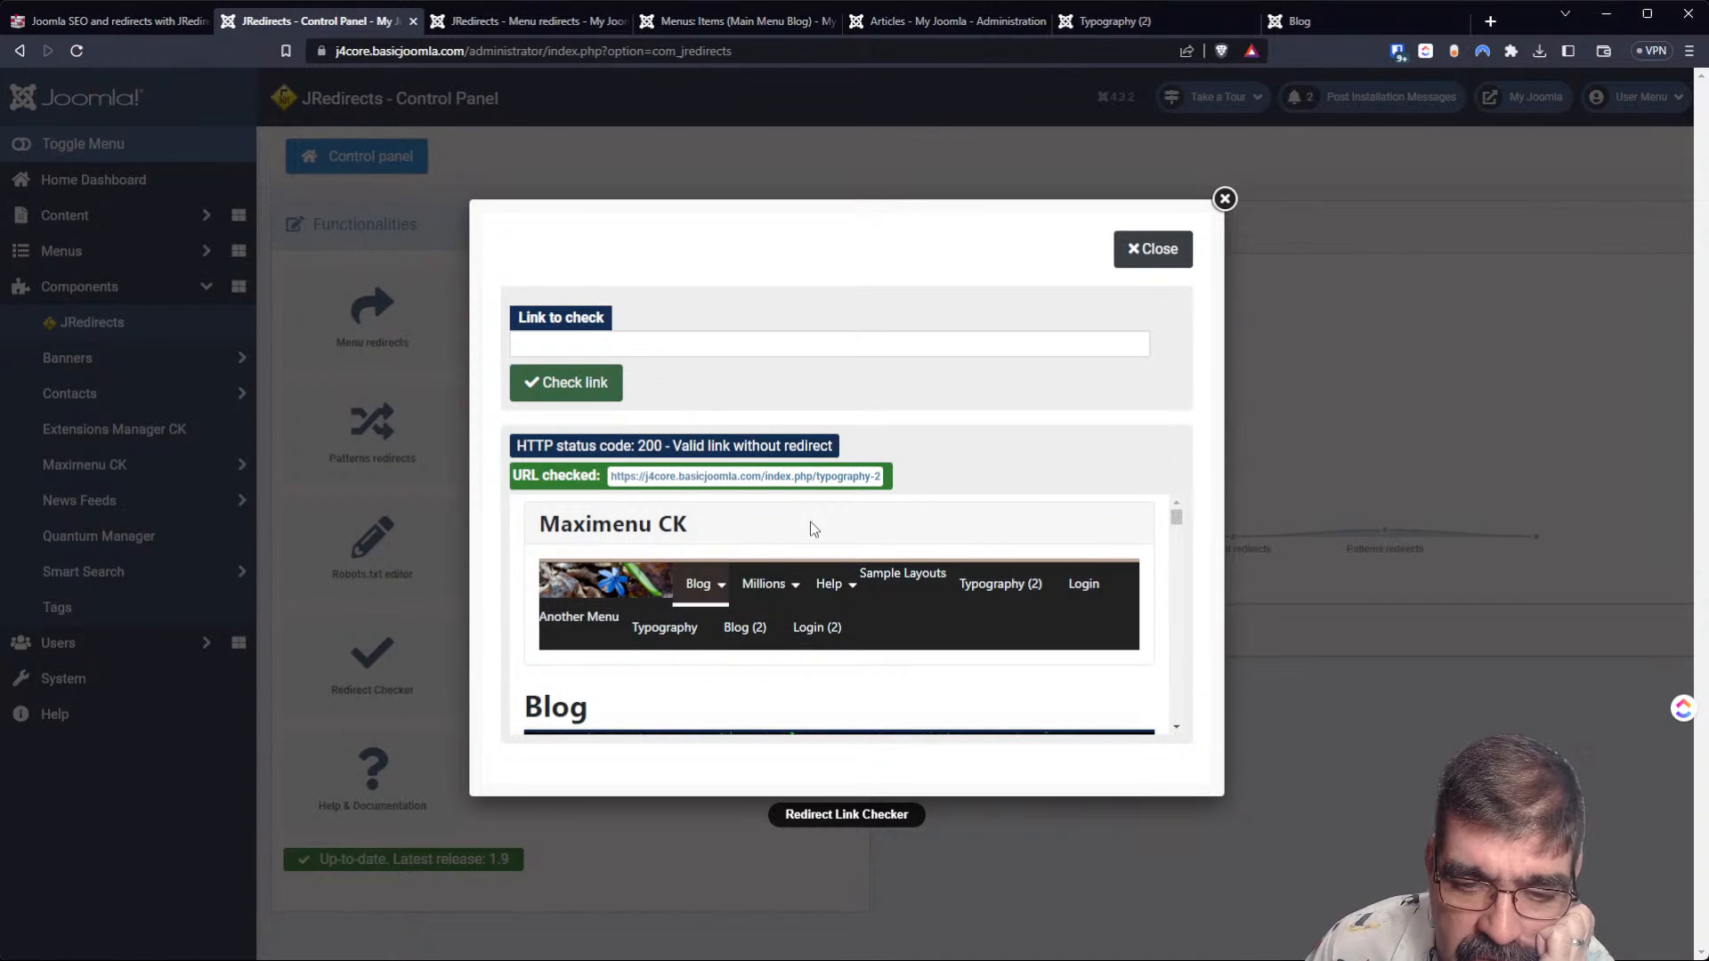
pyautogui.scroll(-2, 802, 532)
pyautogui.scroll(2, 802, 534)
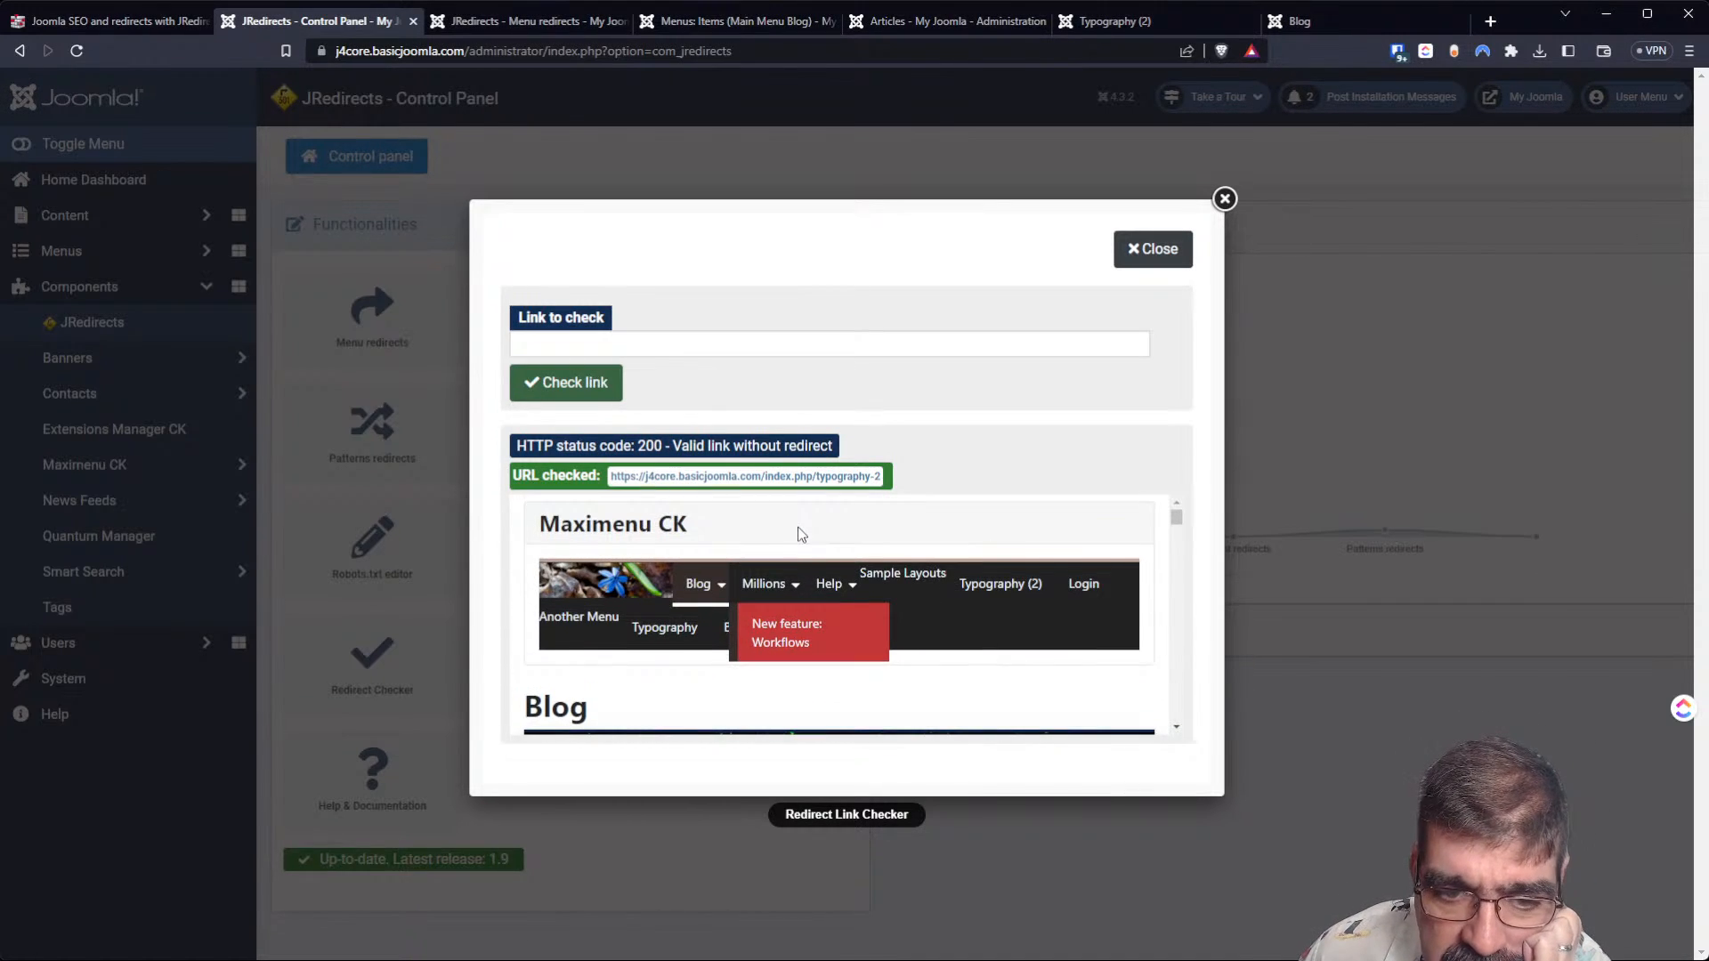
pyautogui.scroll(-5, 799, 538)
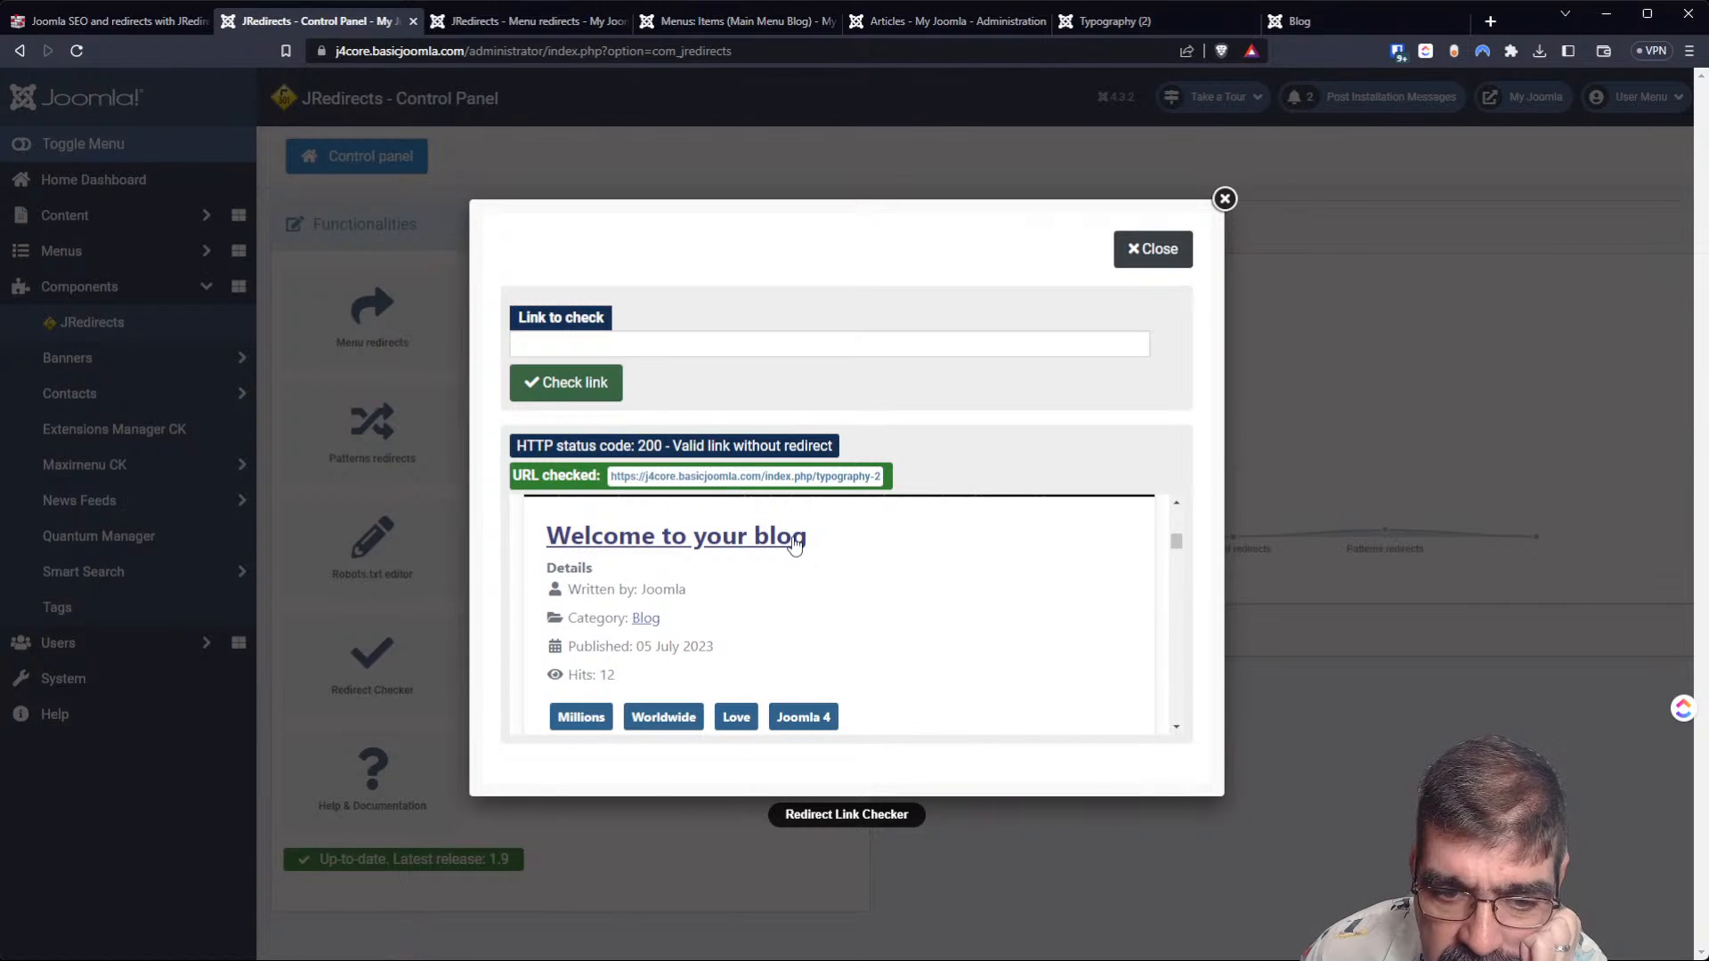
pyautogui.scroll(2, 789, 556)
pyautogui.scroll(-2, 789, 553)
pyautogui.scroll(5, 786, 556)
pyautogui.click(630, 345)
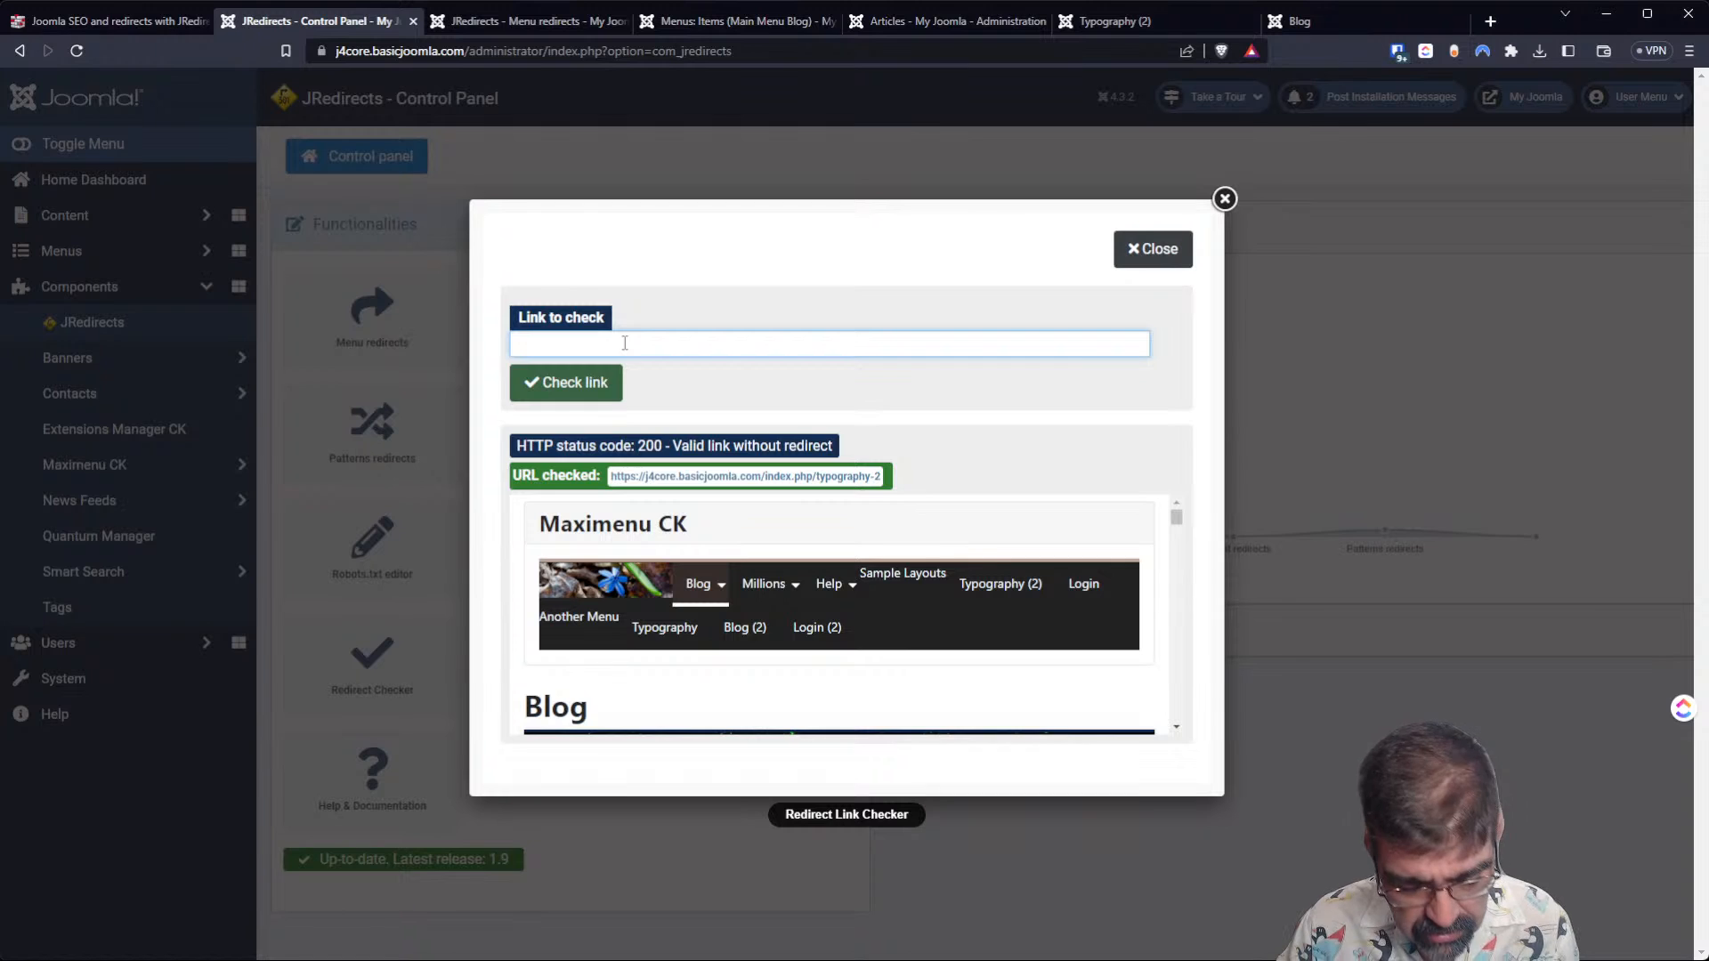
pyautogui.write('https://j4core.basicjoomla.com/index.php/typography-2')
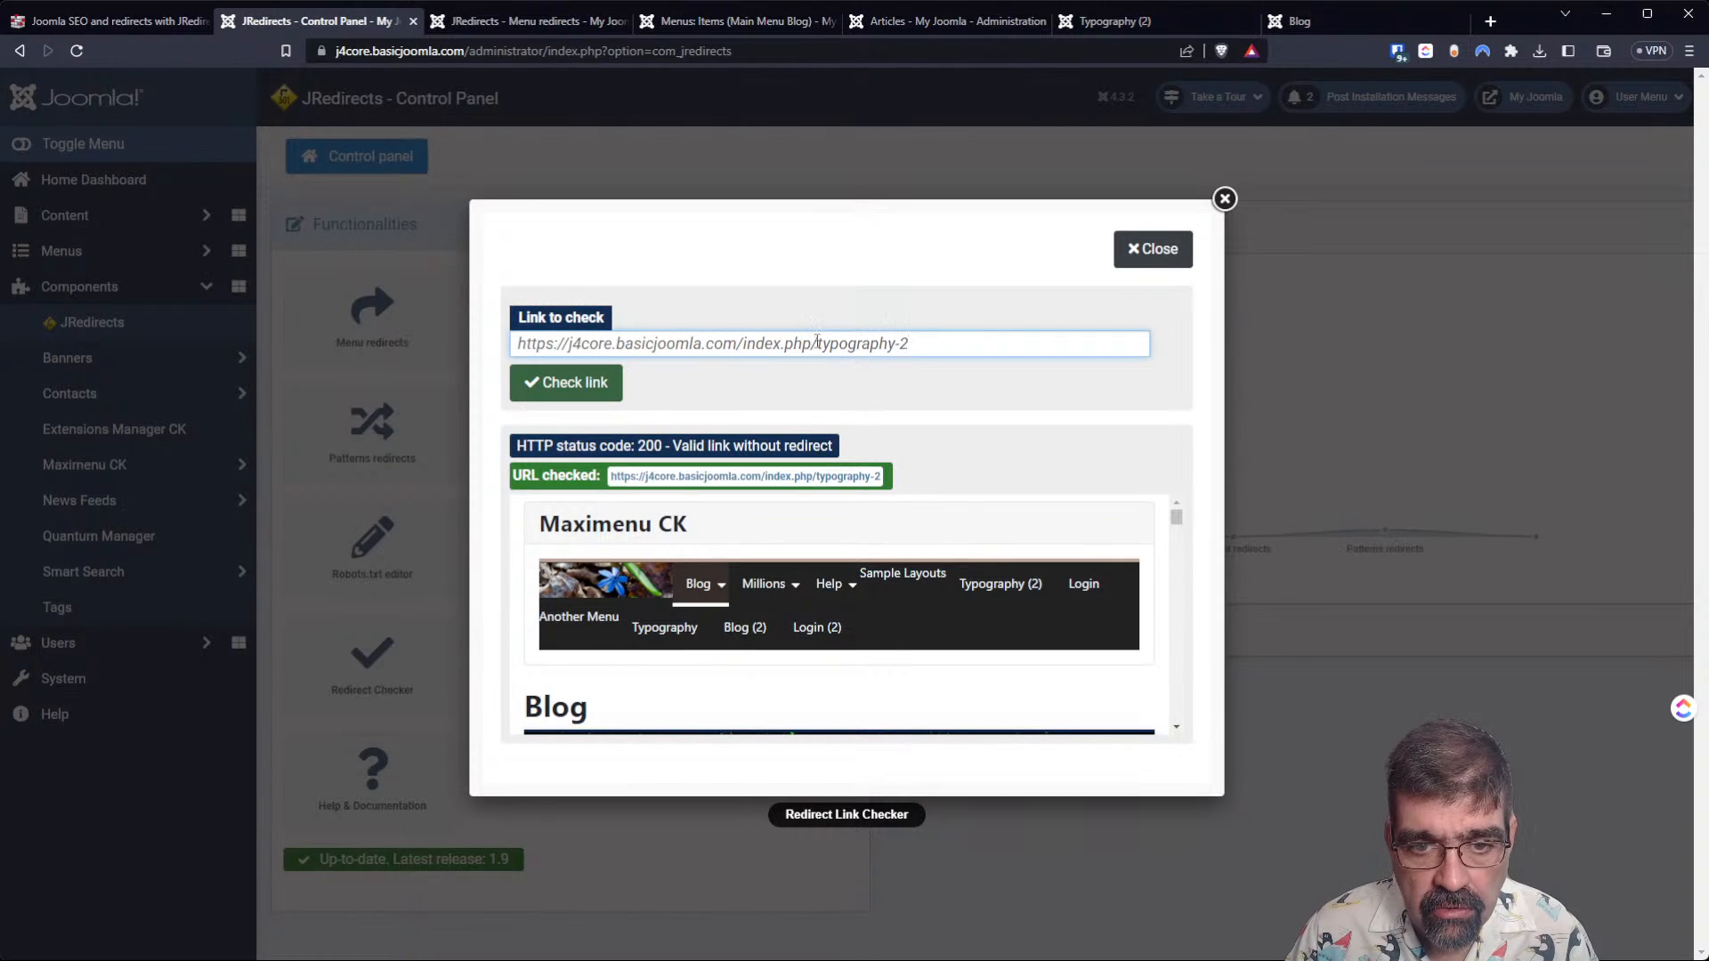
pyautogui.moveTo(816, 344); pyautogui.dragTo(973, 349)
pyautogui.press('BackSpace')
pyautogui.write('blo')
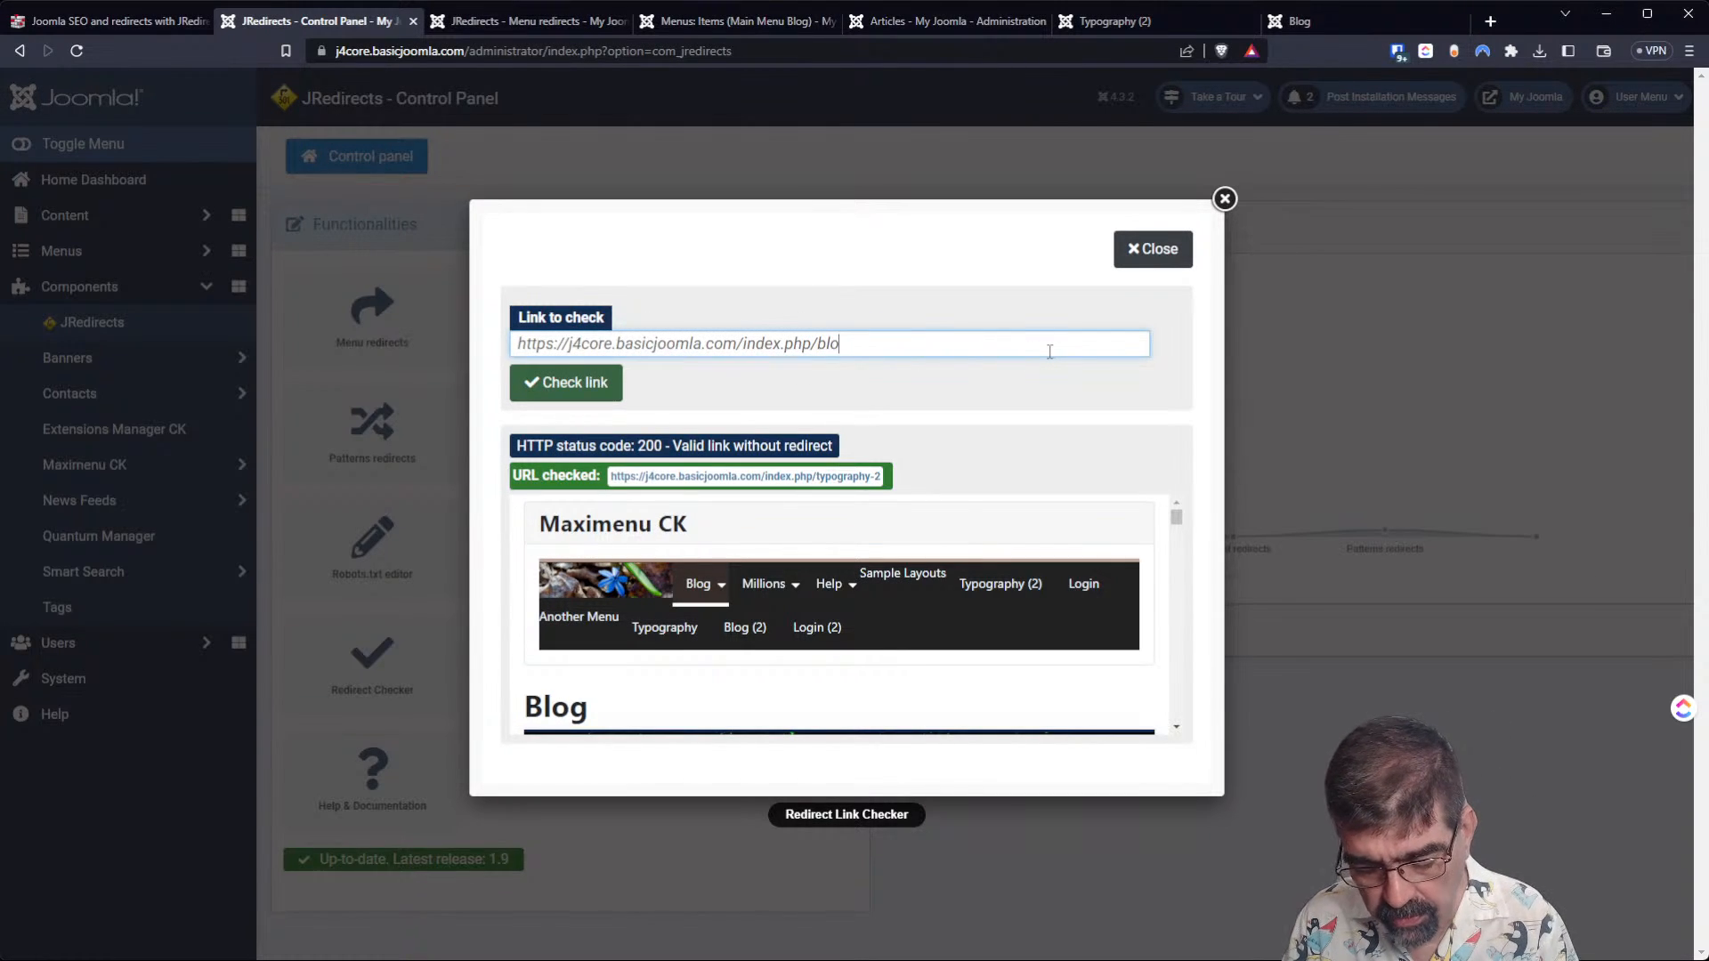
pyautogui.write('g')
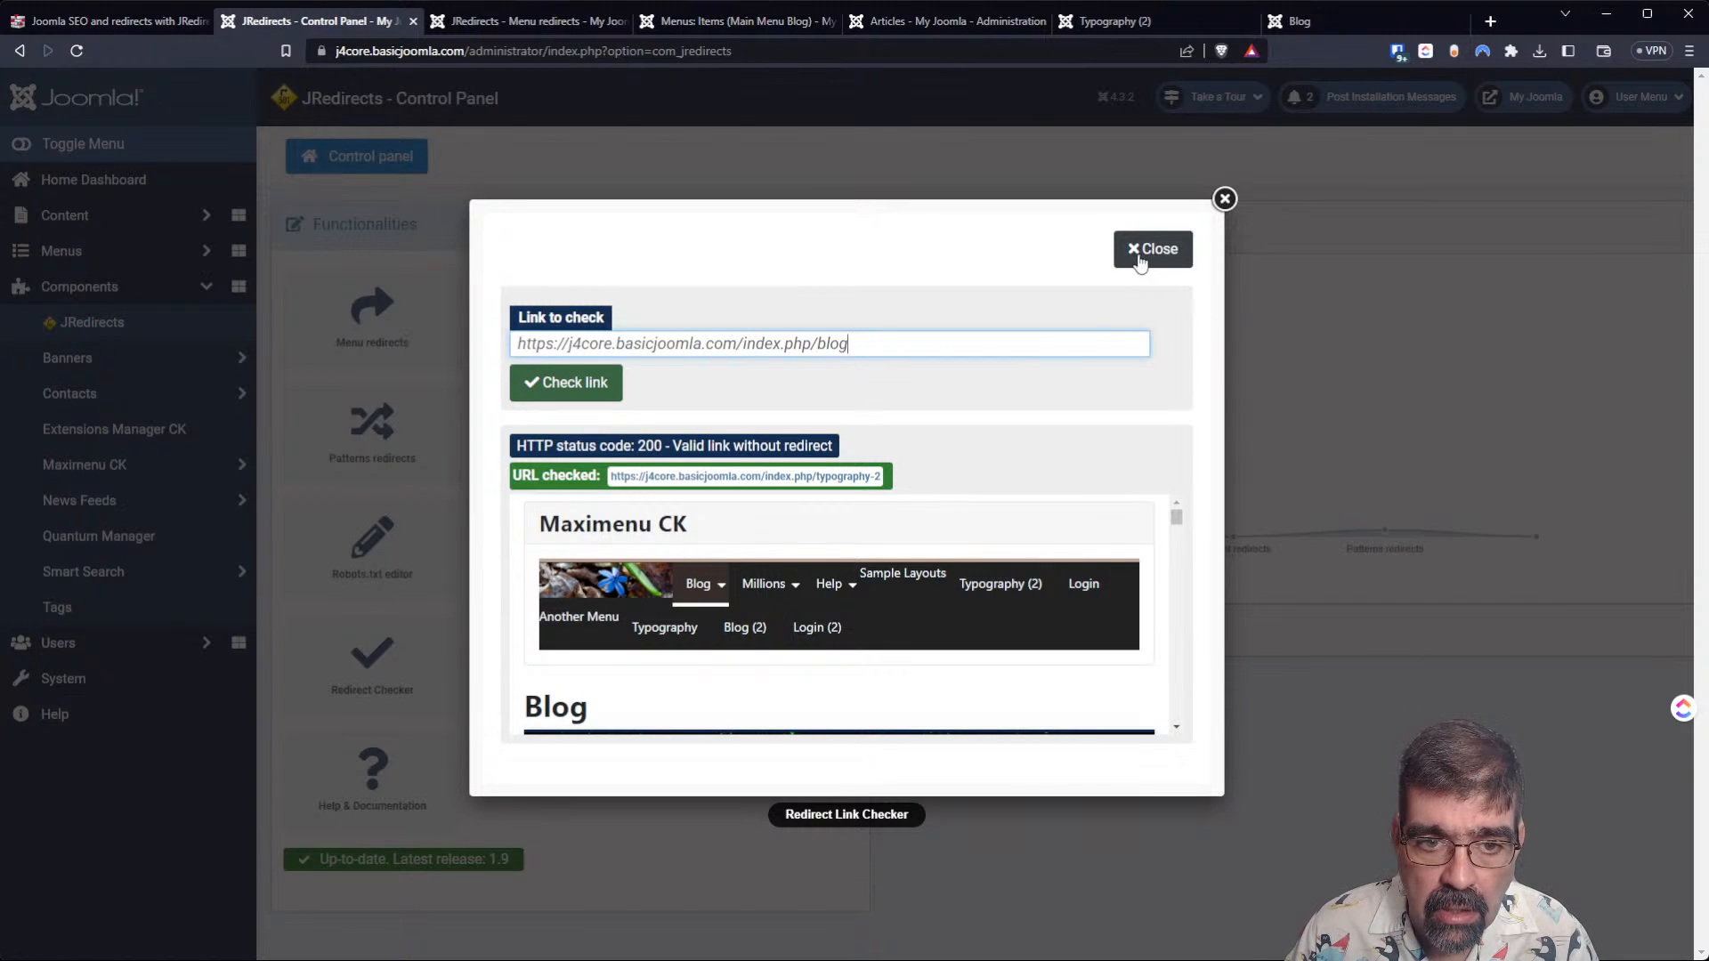
pyautogui.click(591, 404)
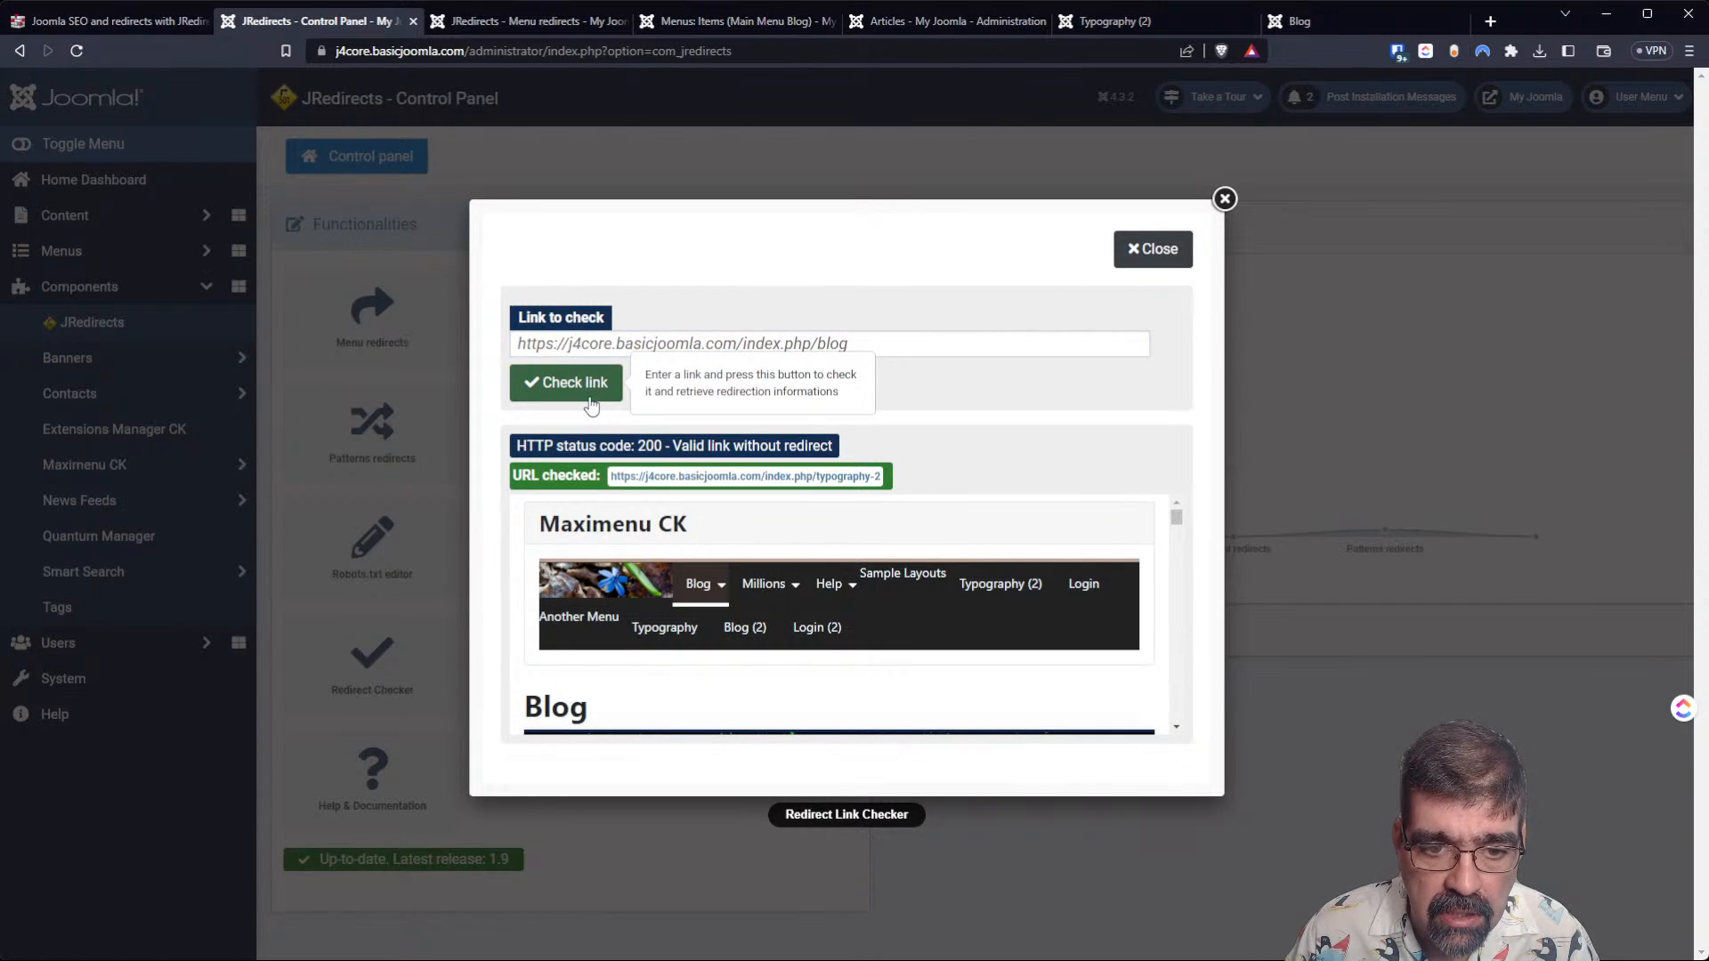
# Examine the status code and page preview for the blog link, and close the link checker.
pyautogui.scroll(-1, 885, 603)
pyautogui.scroll(-10, 885, 602)
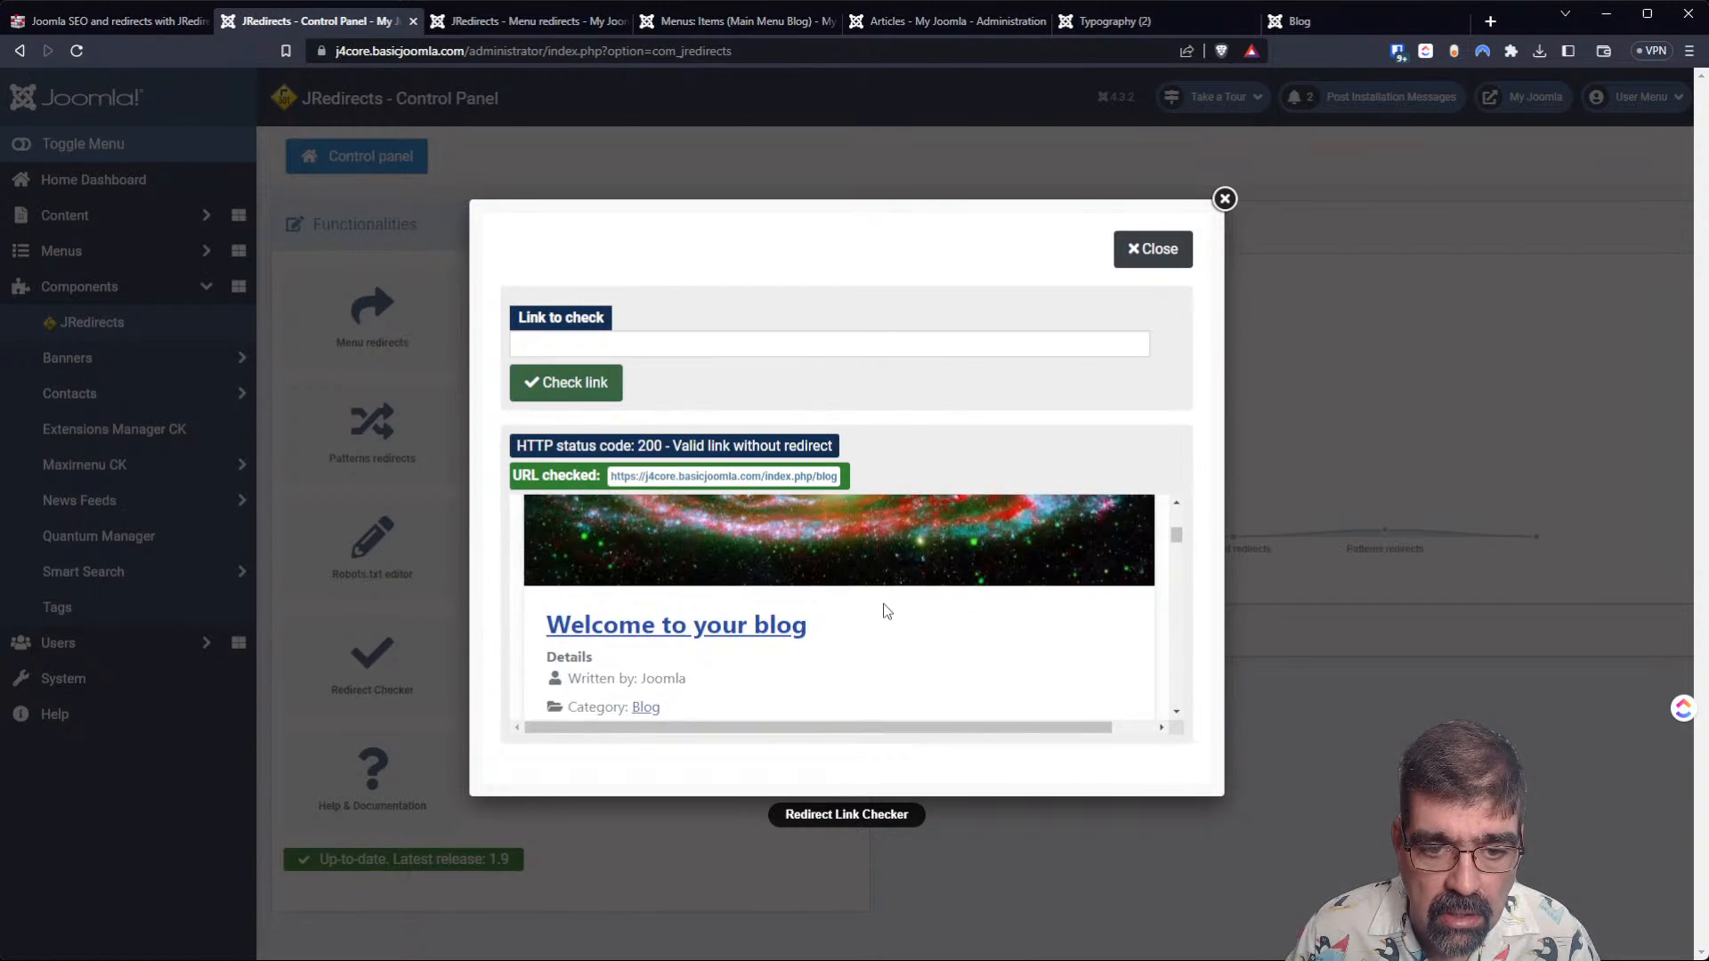
pyautogui.scroll(-4, 872, 617)
pyautogui.scroll(15, 871, 617)
pyautogui.scroll(3, 861, 621)
pyautogui.scroll(-5, 858, 628)
pyautogui.scroll(5, 860, 627)
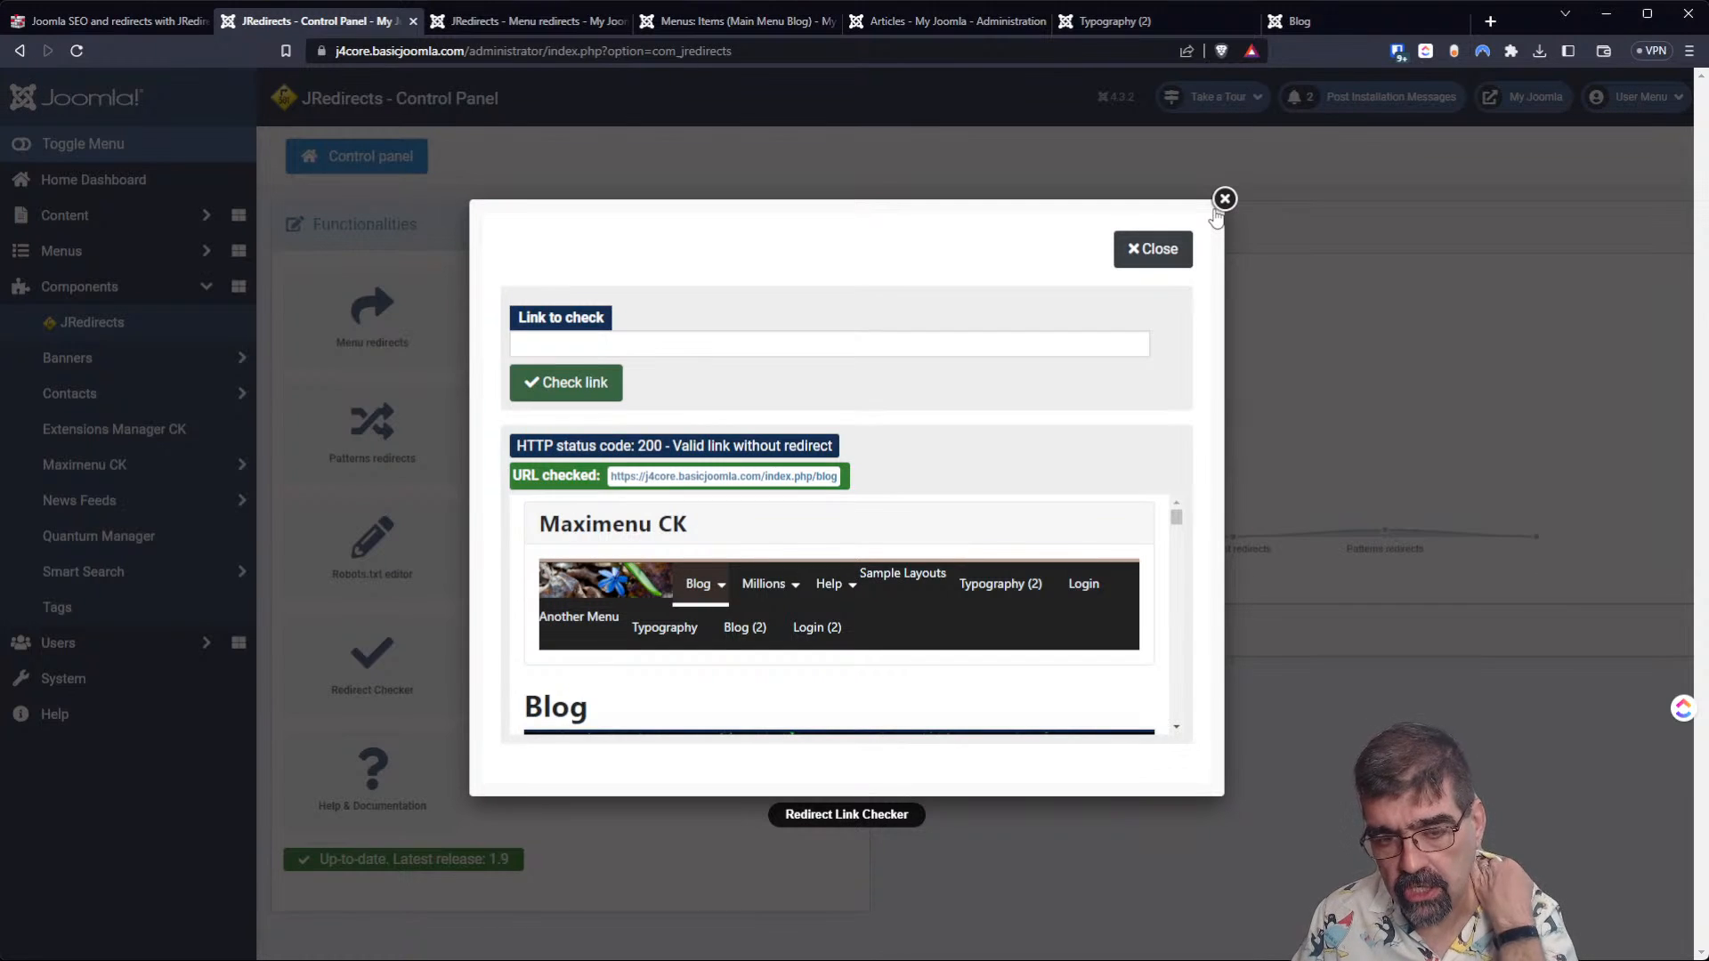
pyautogui.click(1223, 202)
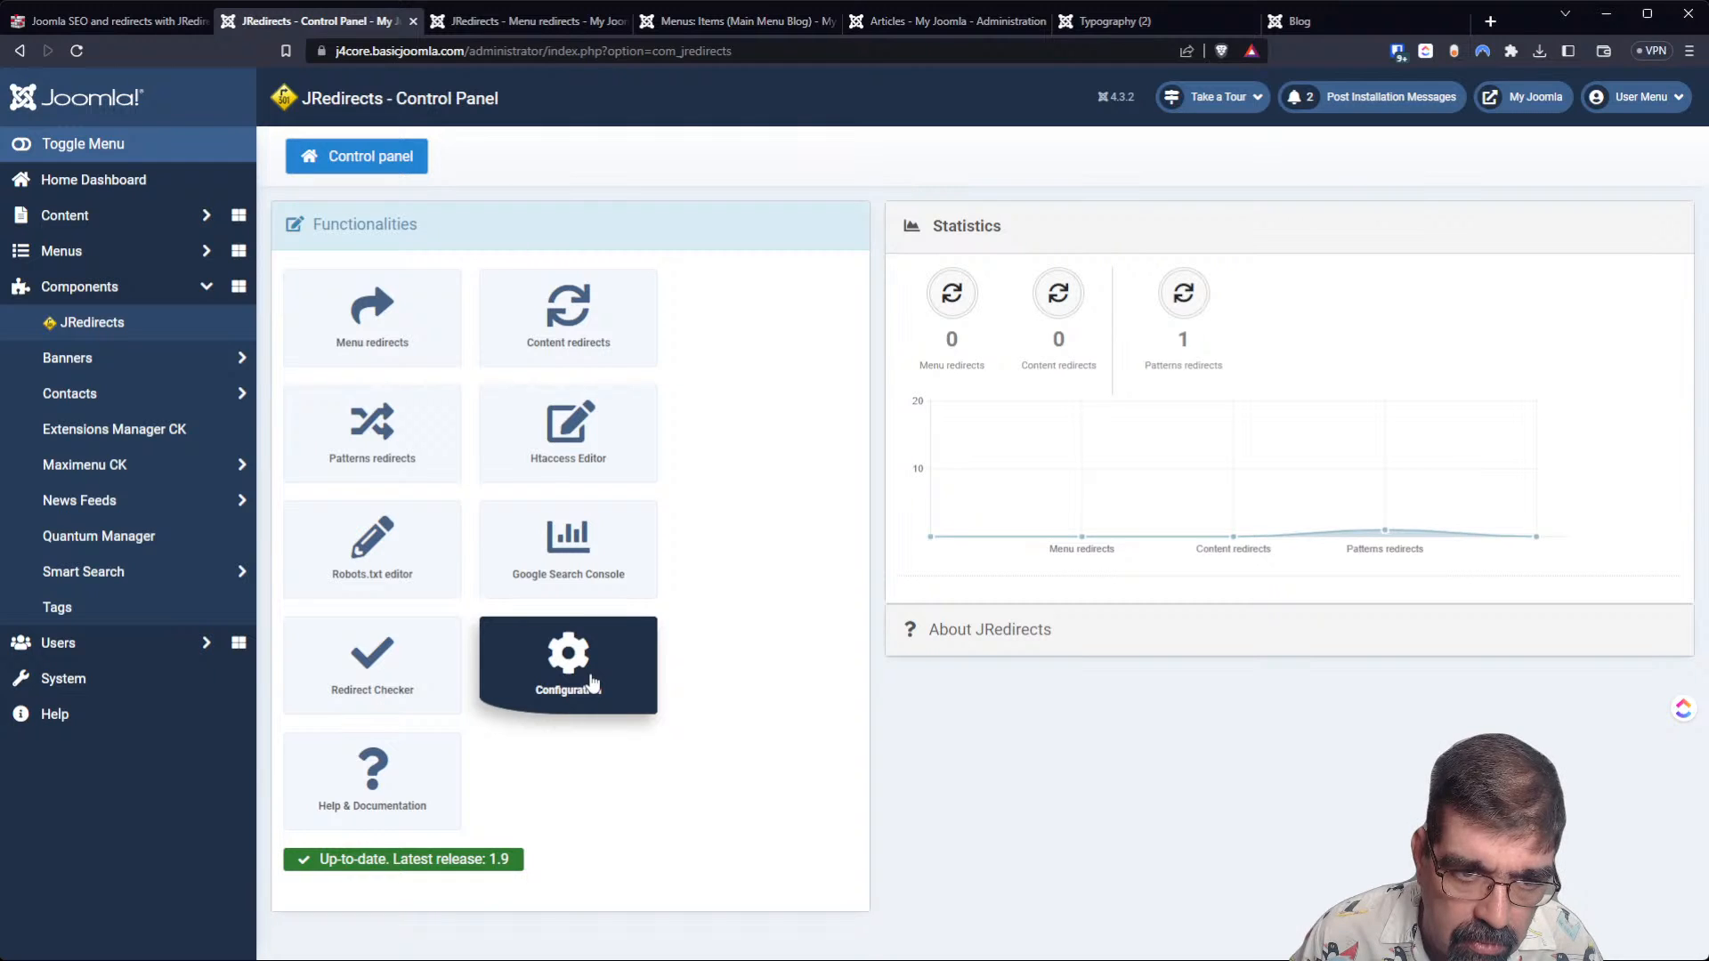
# Open the General settings of the JRedirects configuration.
pyautogui.click(592, 683)
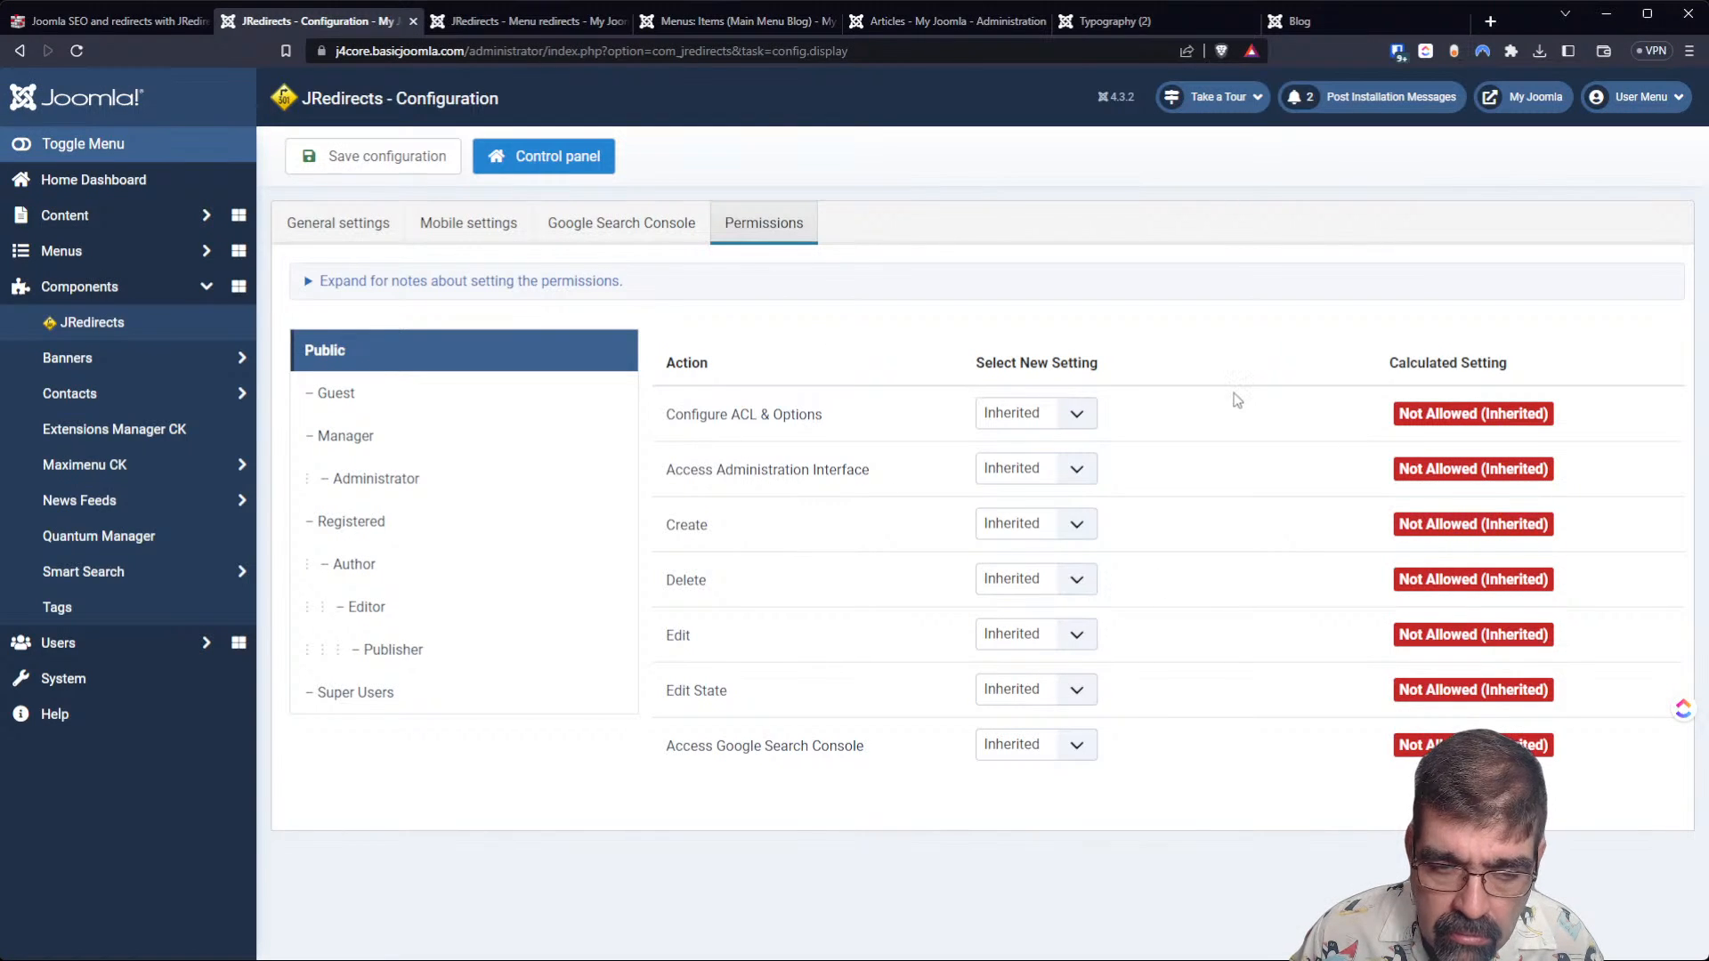
pyautogui.click(316, 235)
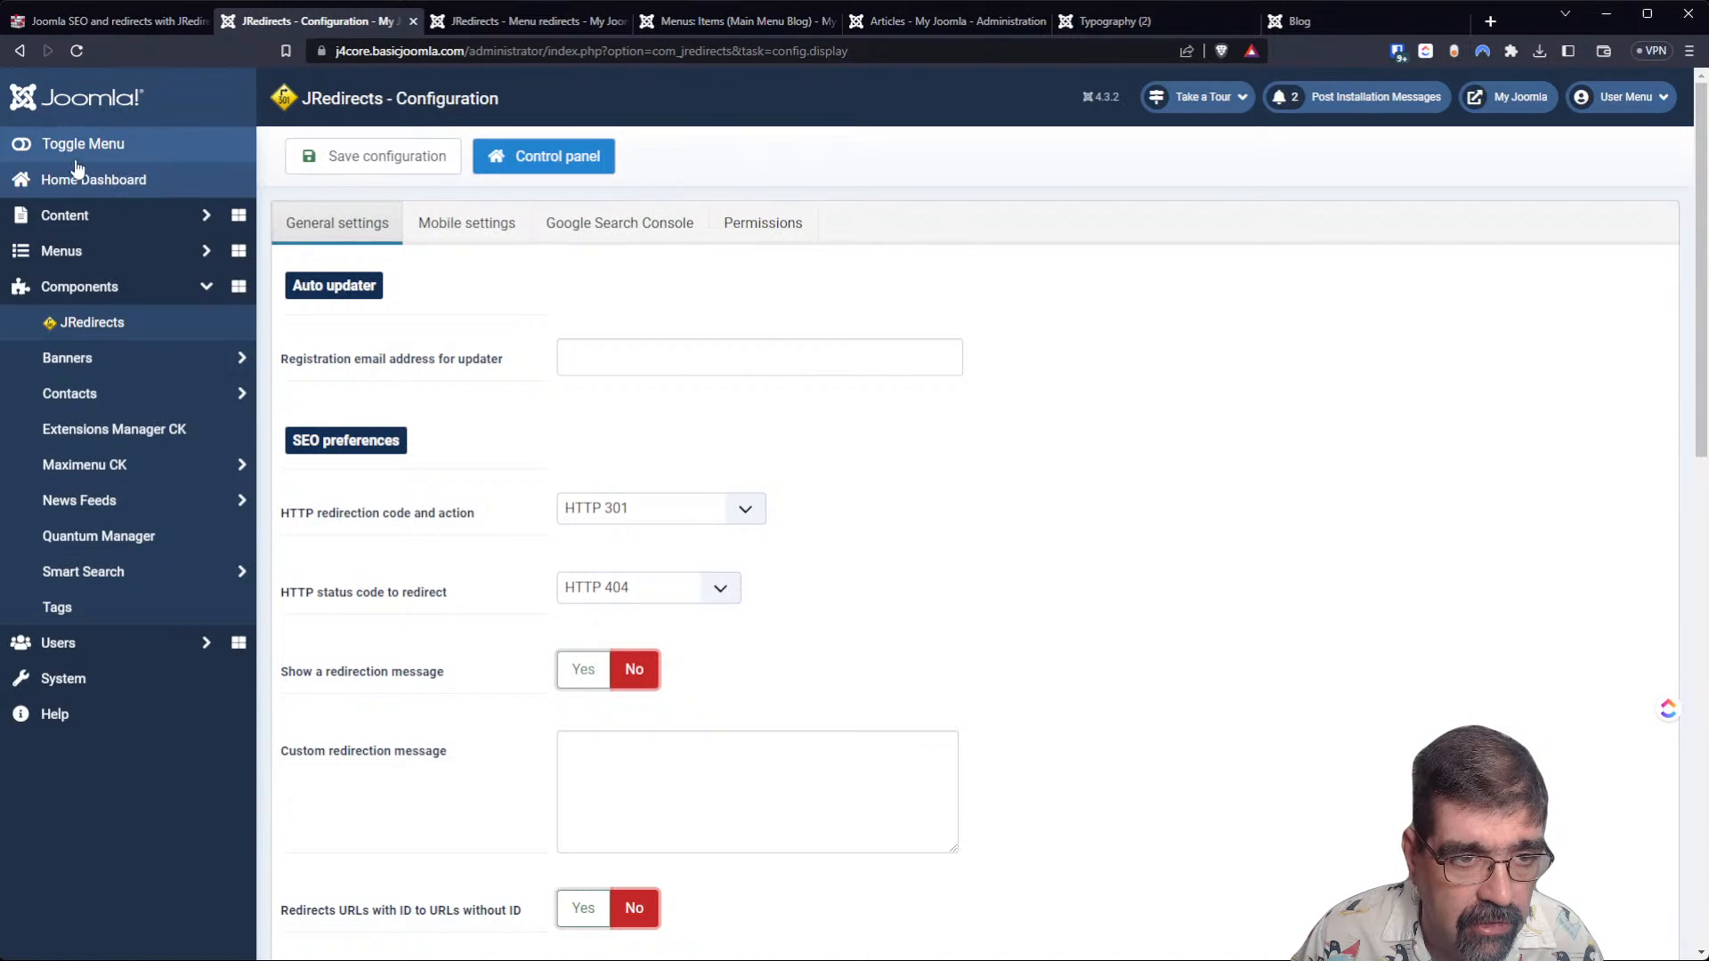
# Open the JRedirects help documentation and skim it from the functionalities overview through the Htaccess editor section.
pyautogui.click(19, 55)
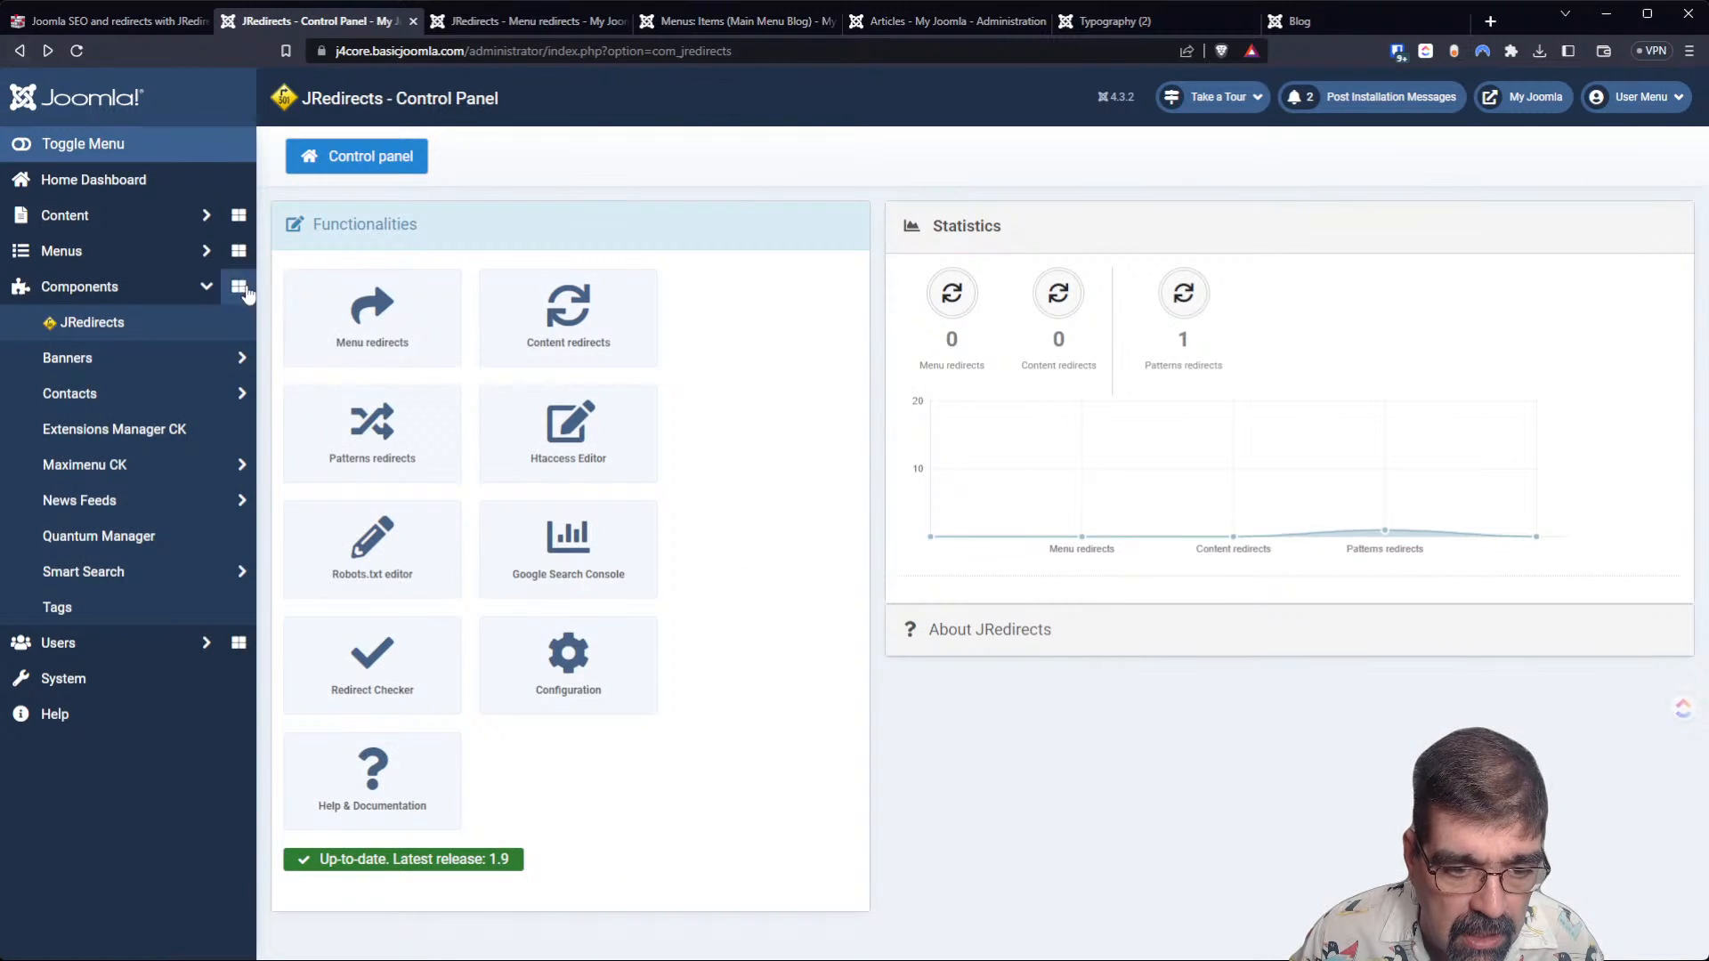
pyautogui.click(367, 761)
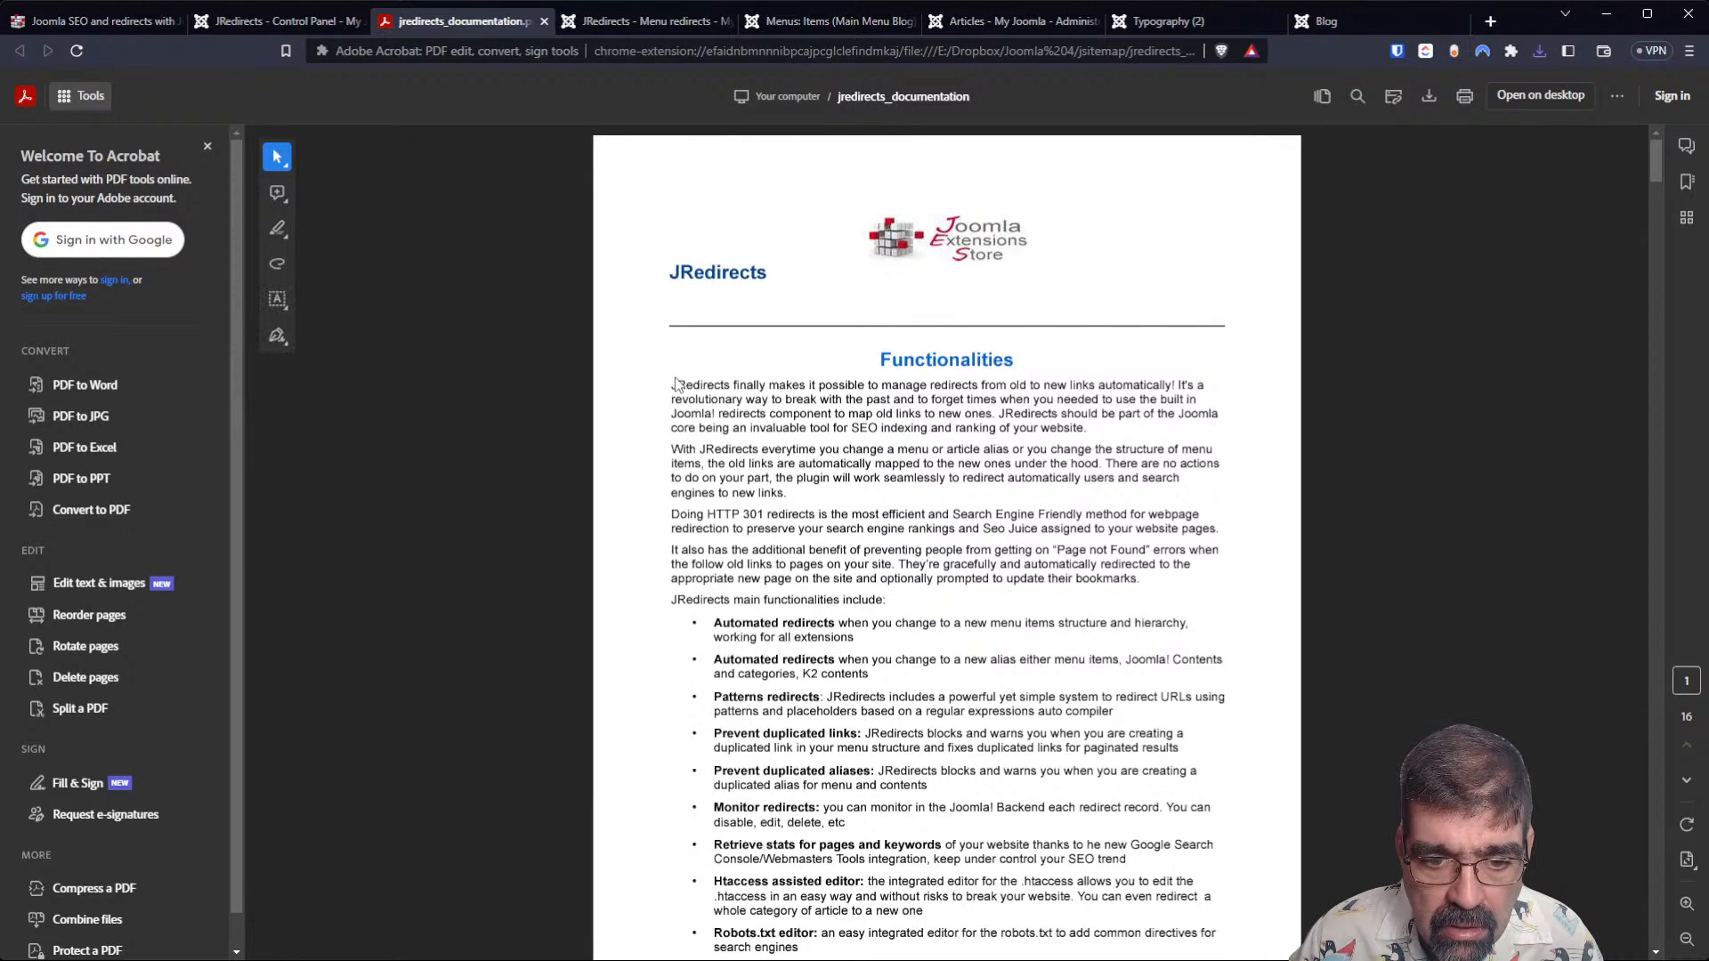
pyautogui.scroll(-4, 677, 384)
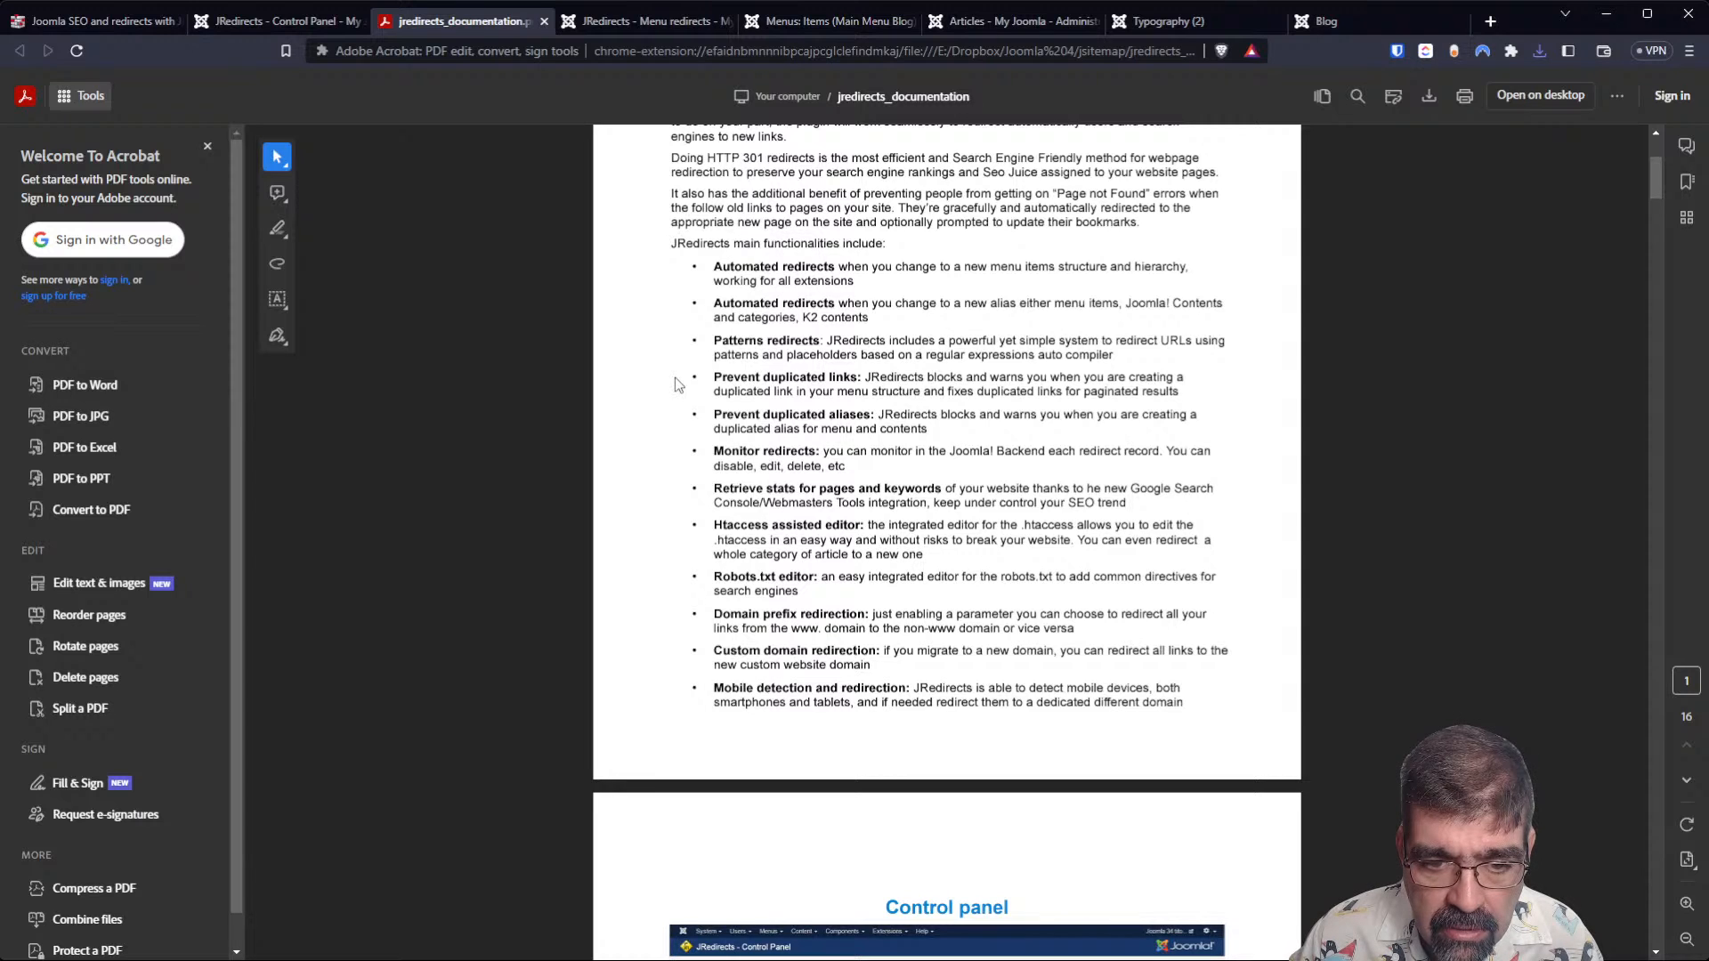
pyautogui.scroll(-5, 676, 385)
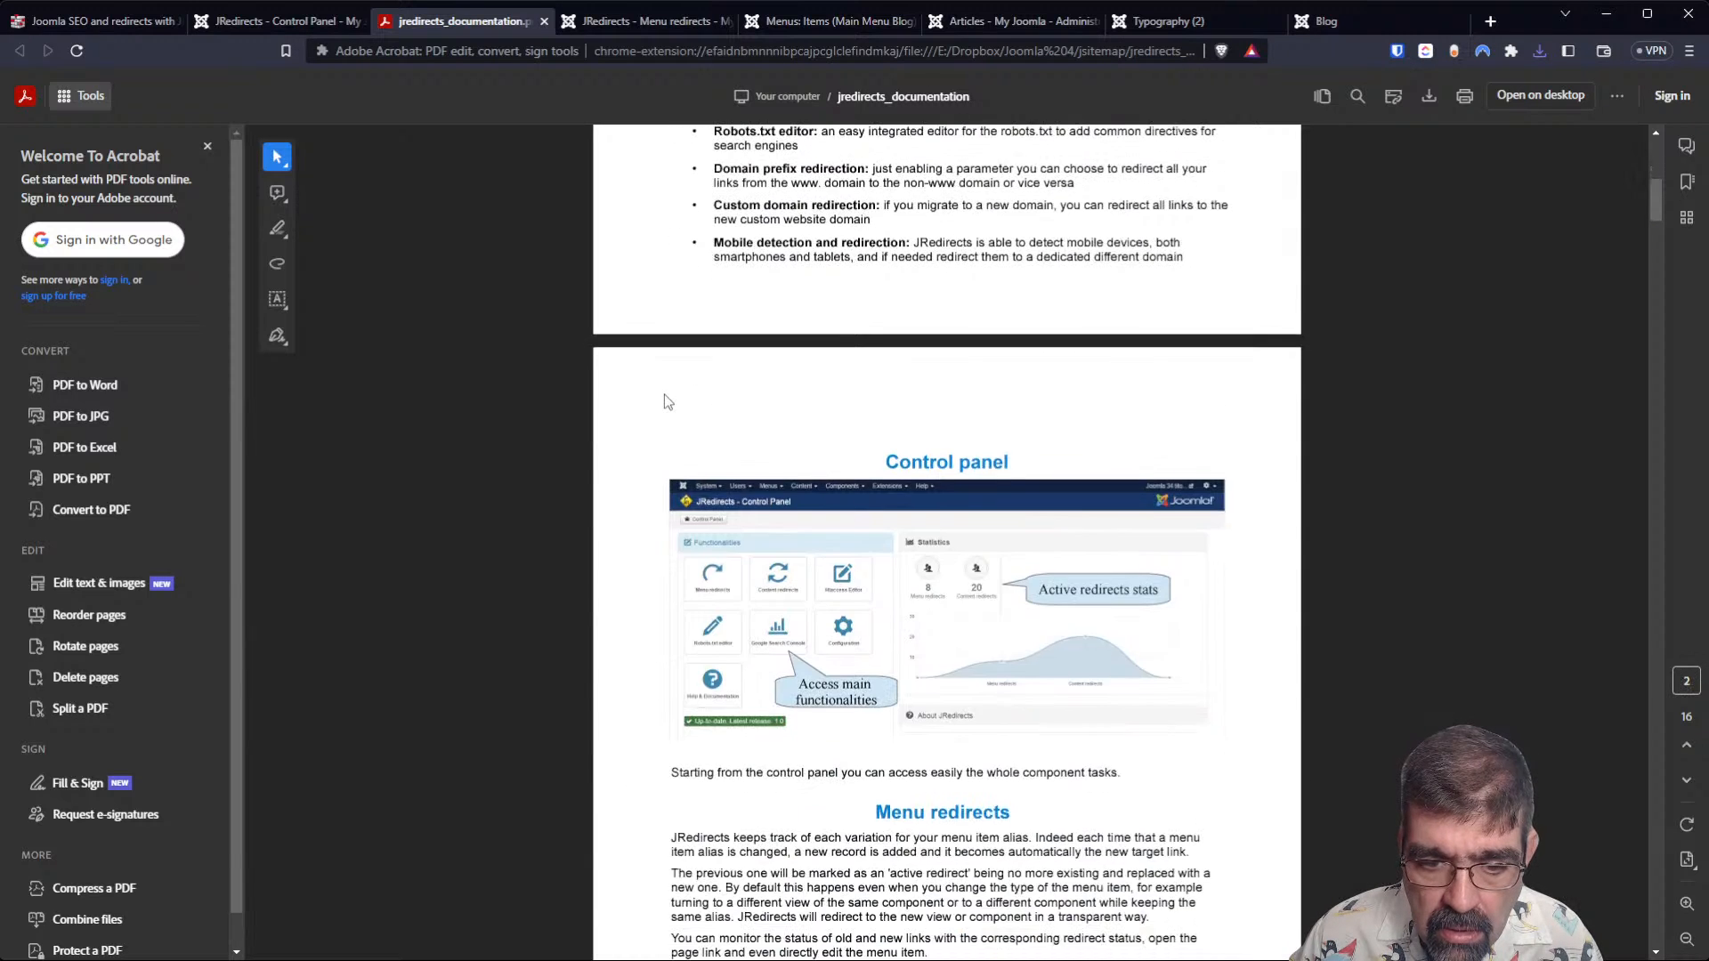
pyautogui.scroll(-9, 665, 394)
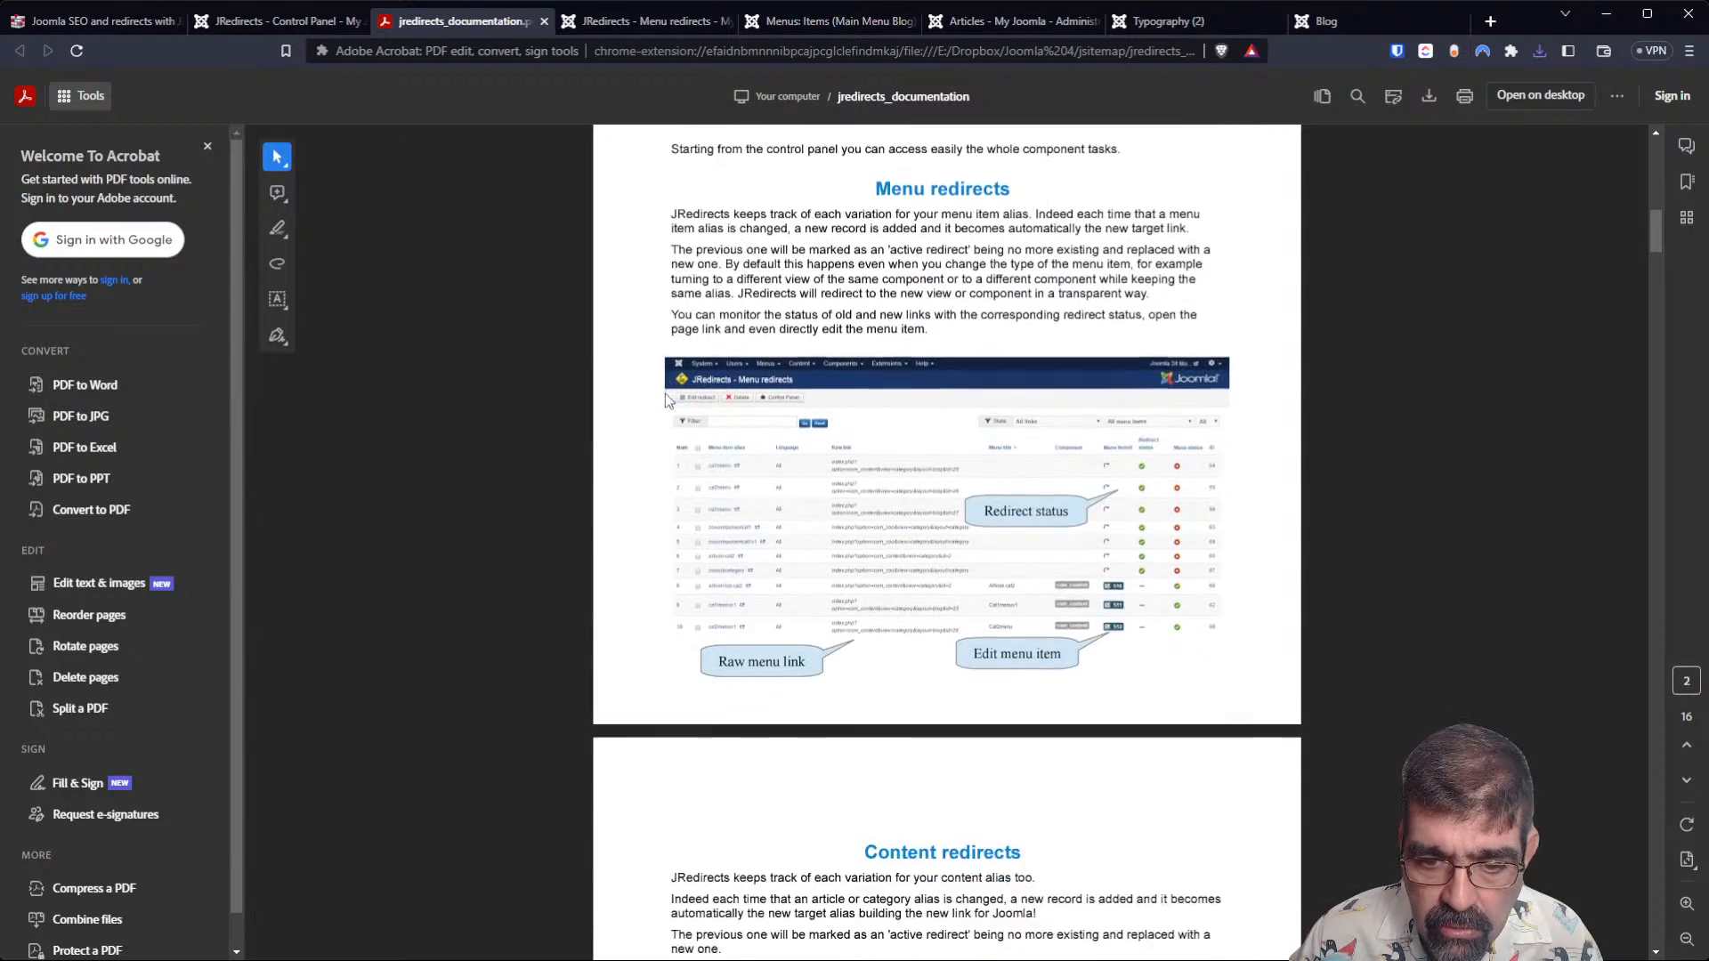
pyautogui.scroll(-20, 657, 419)
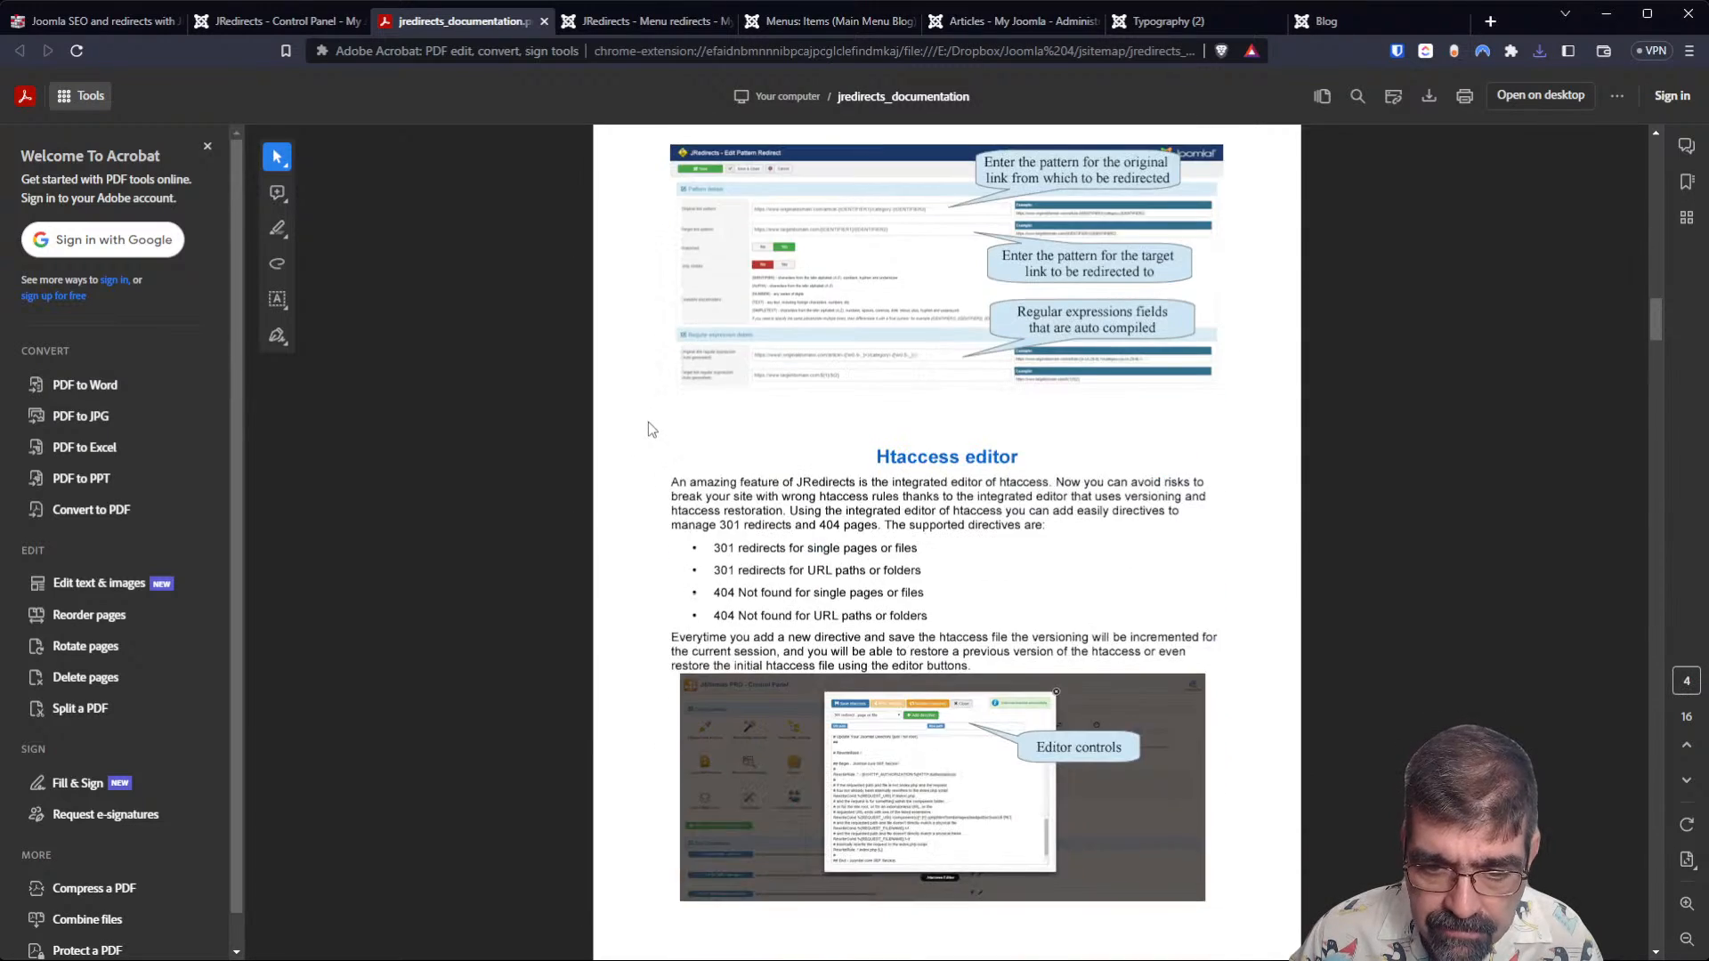
pyautogui.scroll(-7, 651, 442)
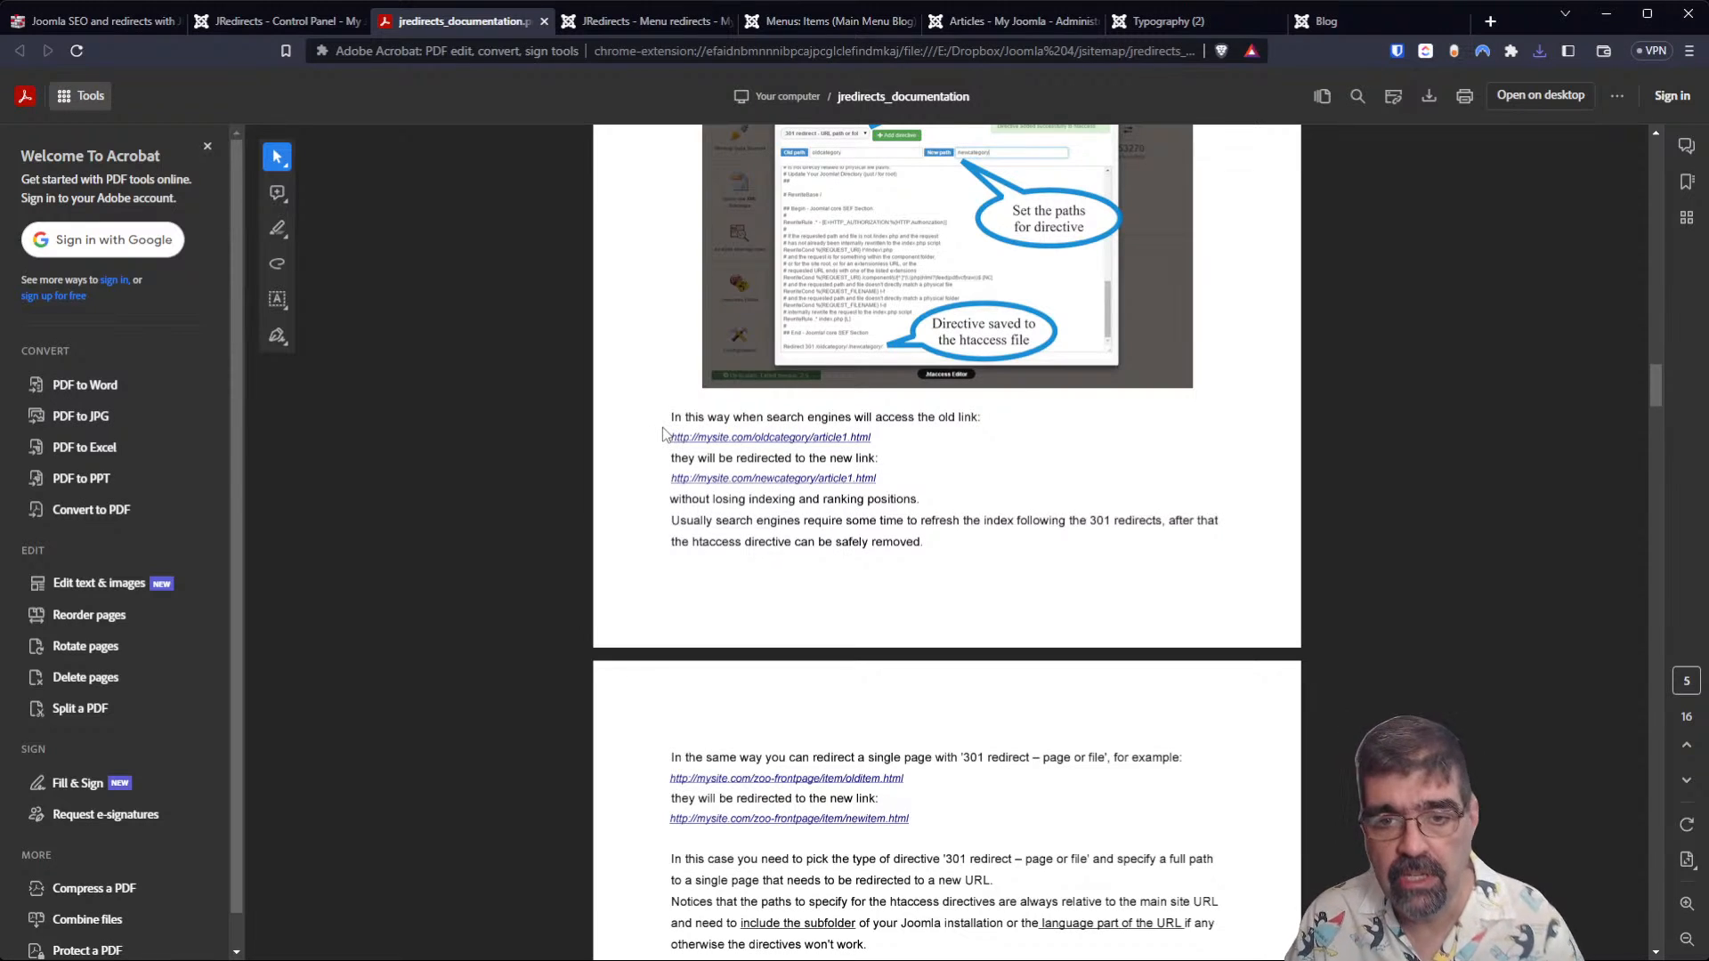
# Examine the Patterns redirects section of the documentation, including its available placeholders and the annotated editing example.
pyautogui.scroll(1, 662, 428)
pyautogui.scroll(2, 662, 432)
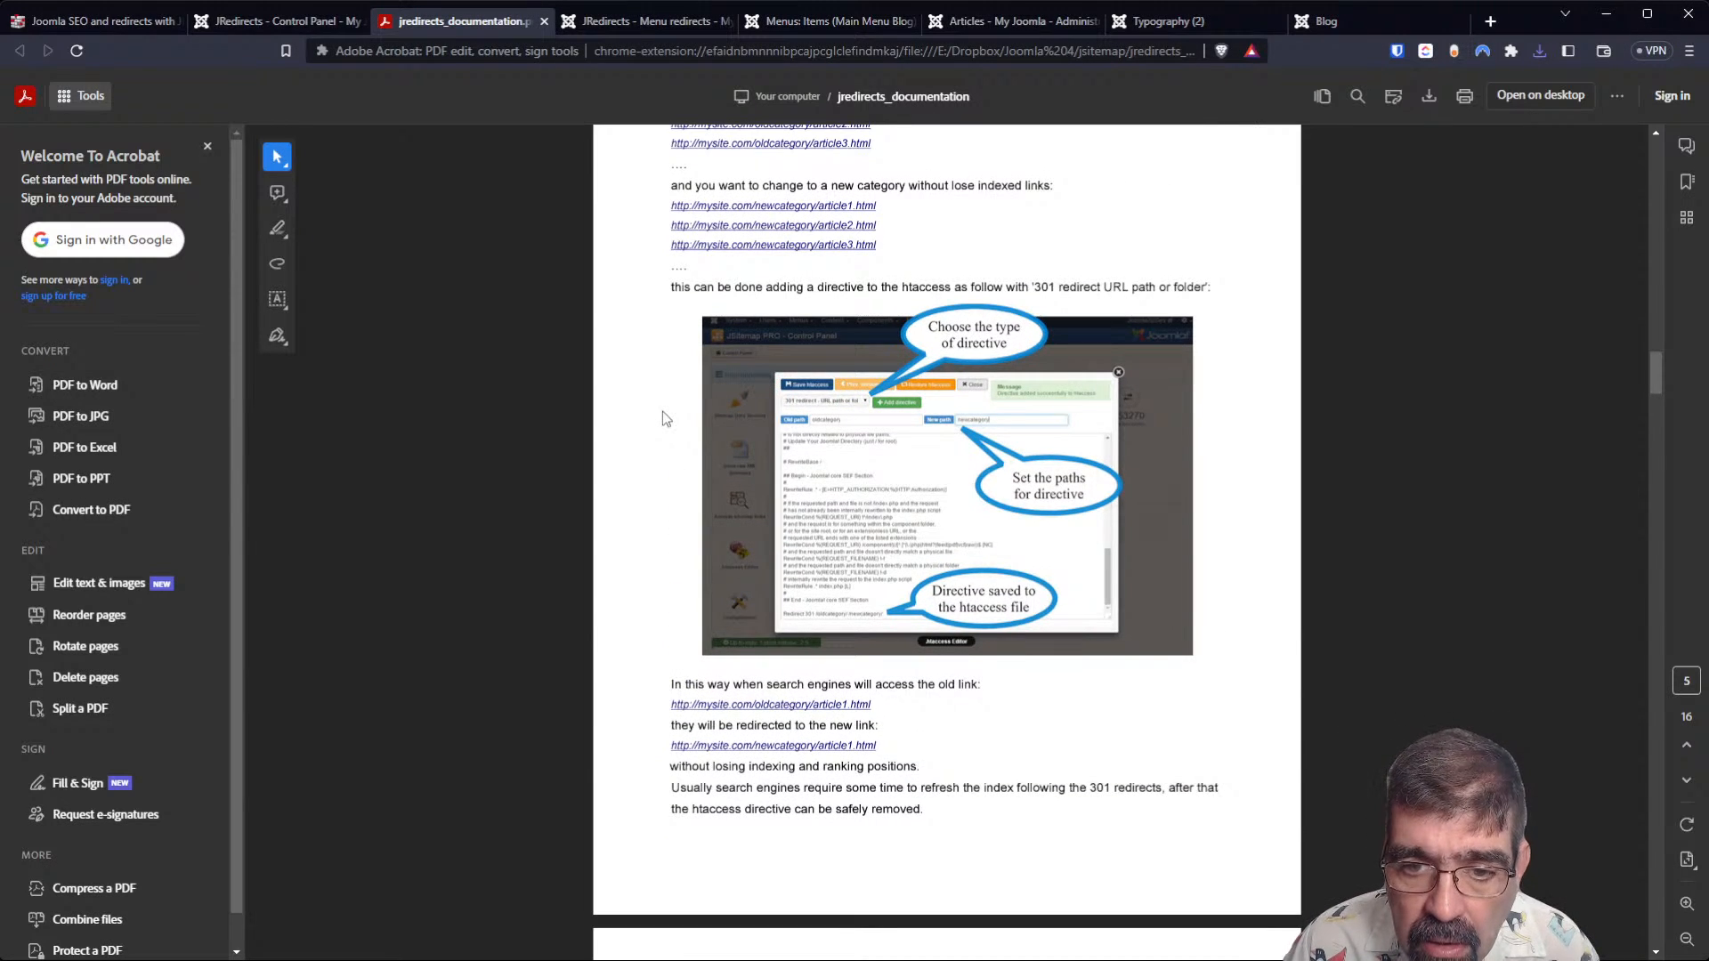
pyautogui.scroll(13, 662, 411)
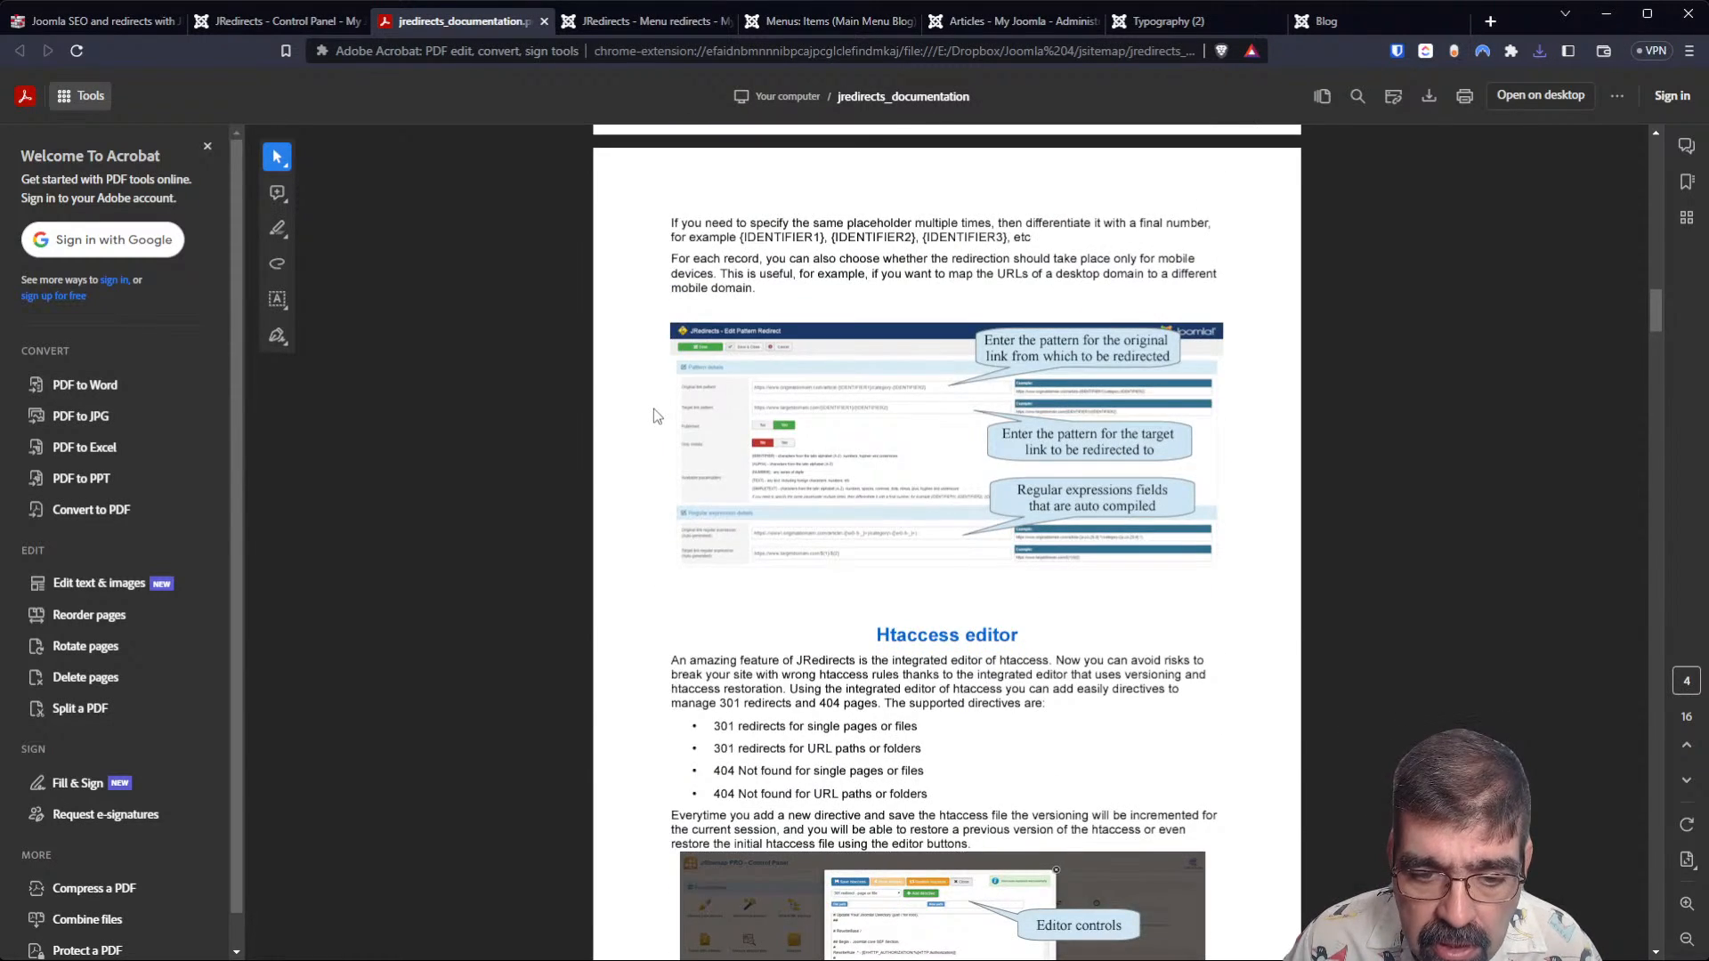
pyautogui.scroll(6, 654, 408)
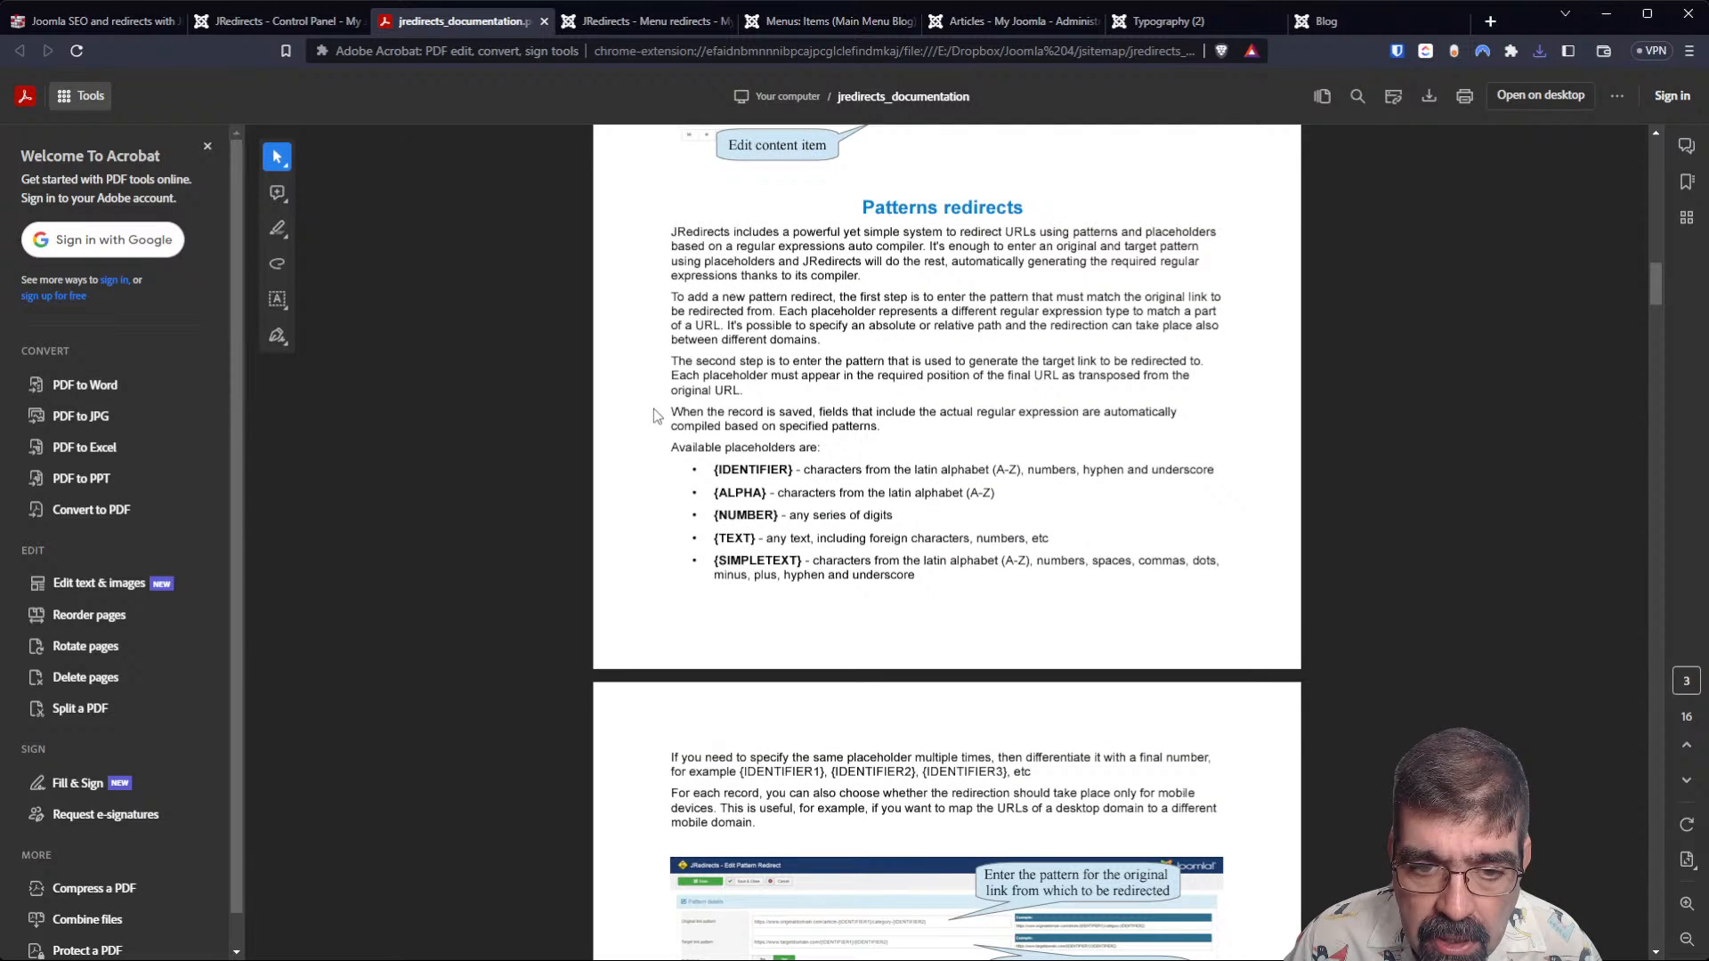
pyautogui.scroll(2, 653, 409)
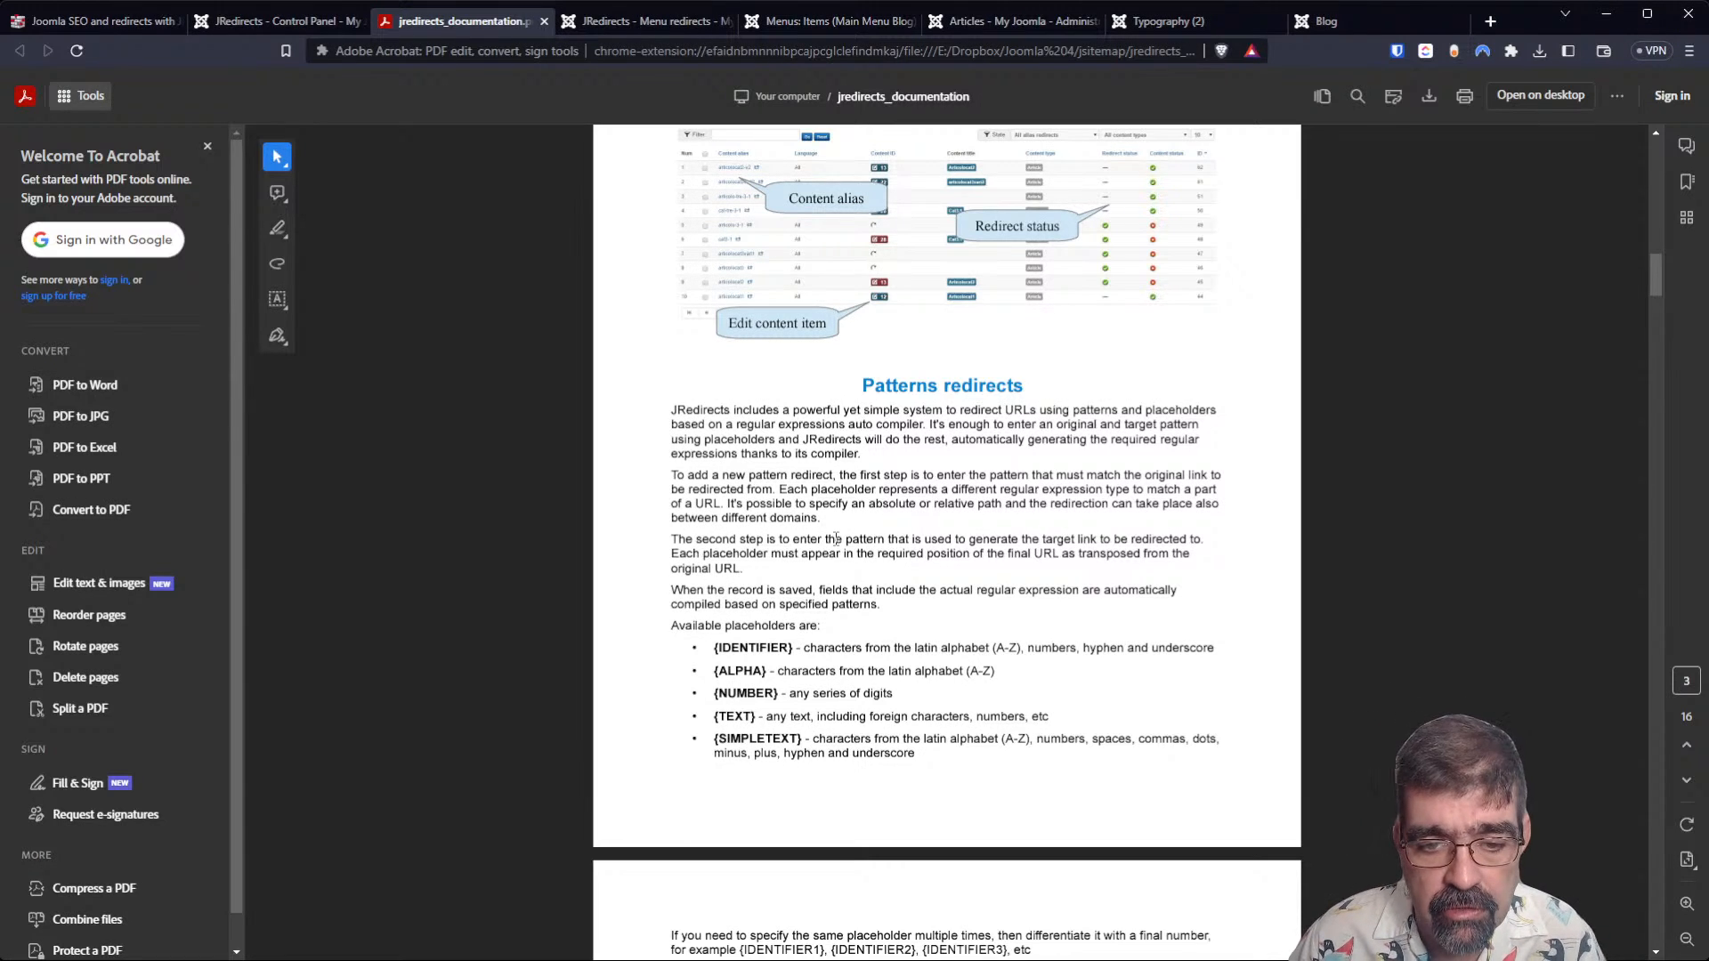
pyautogui.scroll(-4, 834, 539)
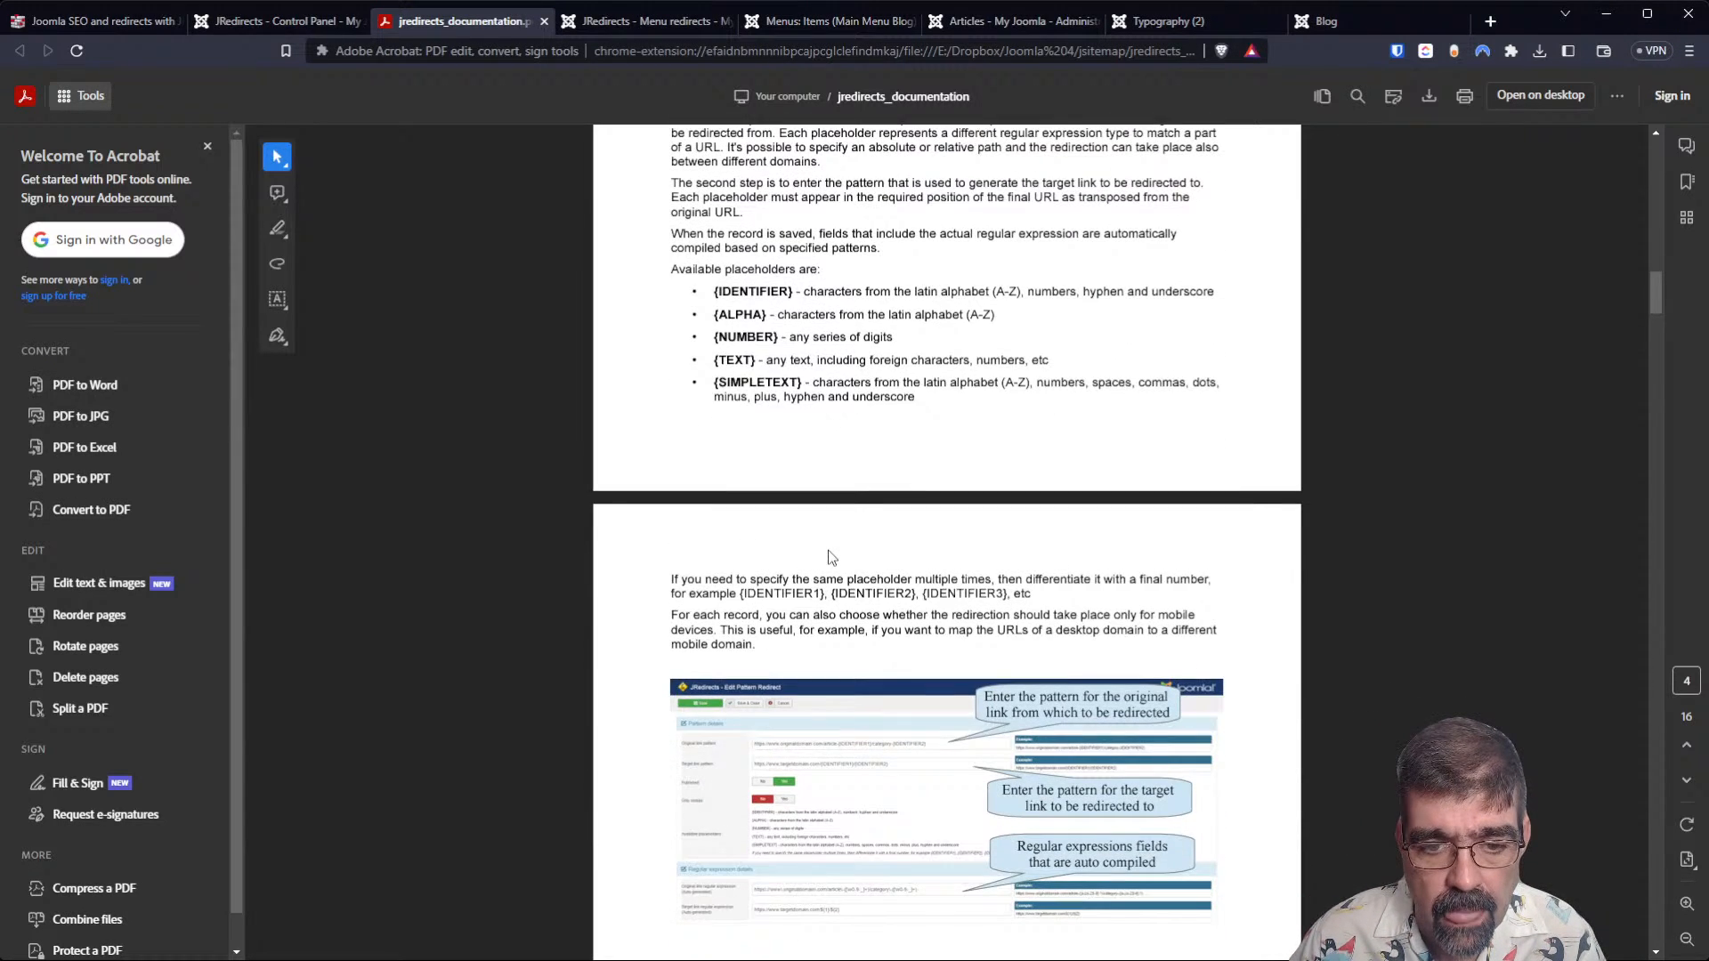
pyautogui.scroll(2, 831, 557)
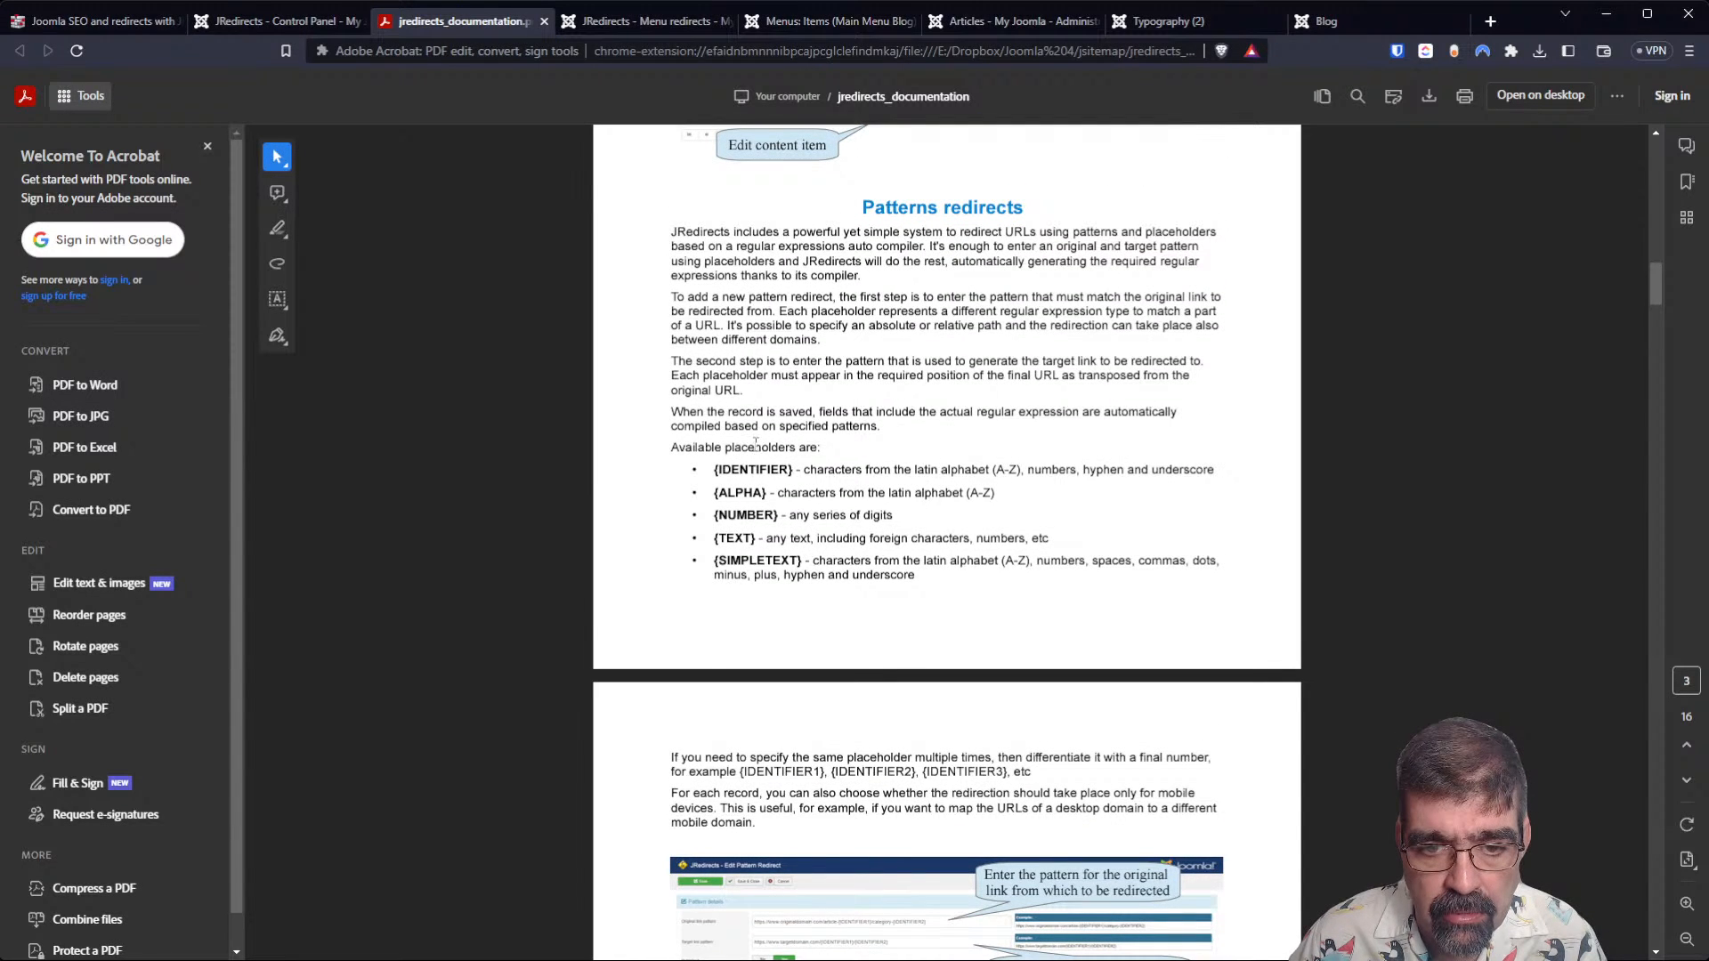
pyautogui.scroll(-5, 726, 427)
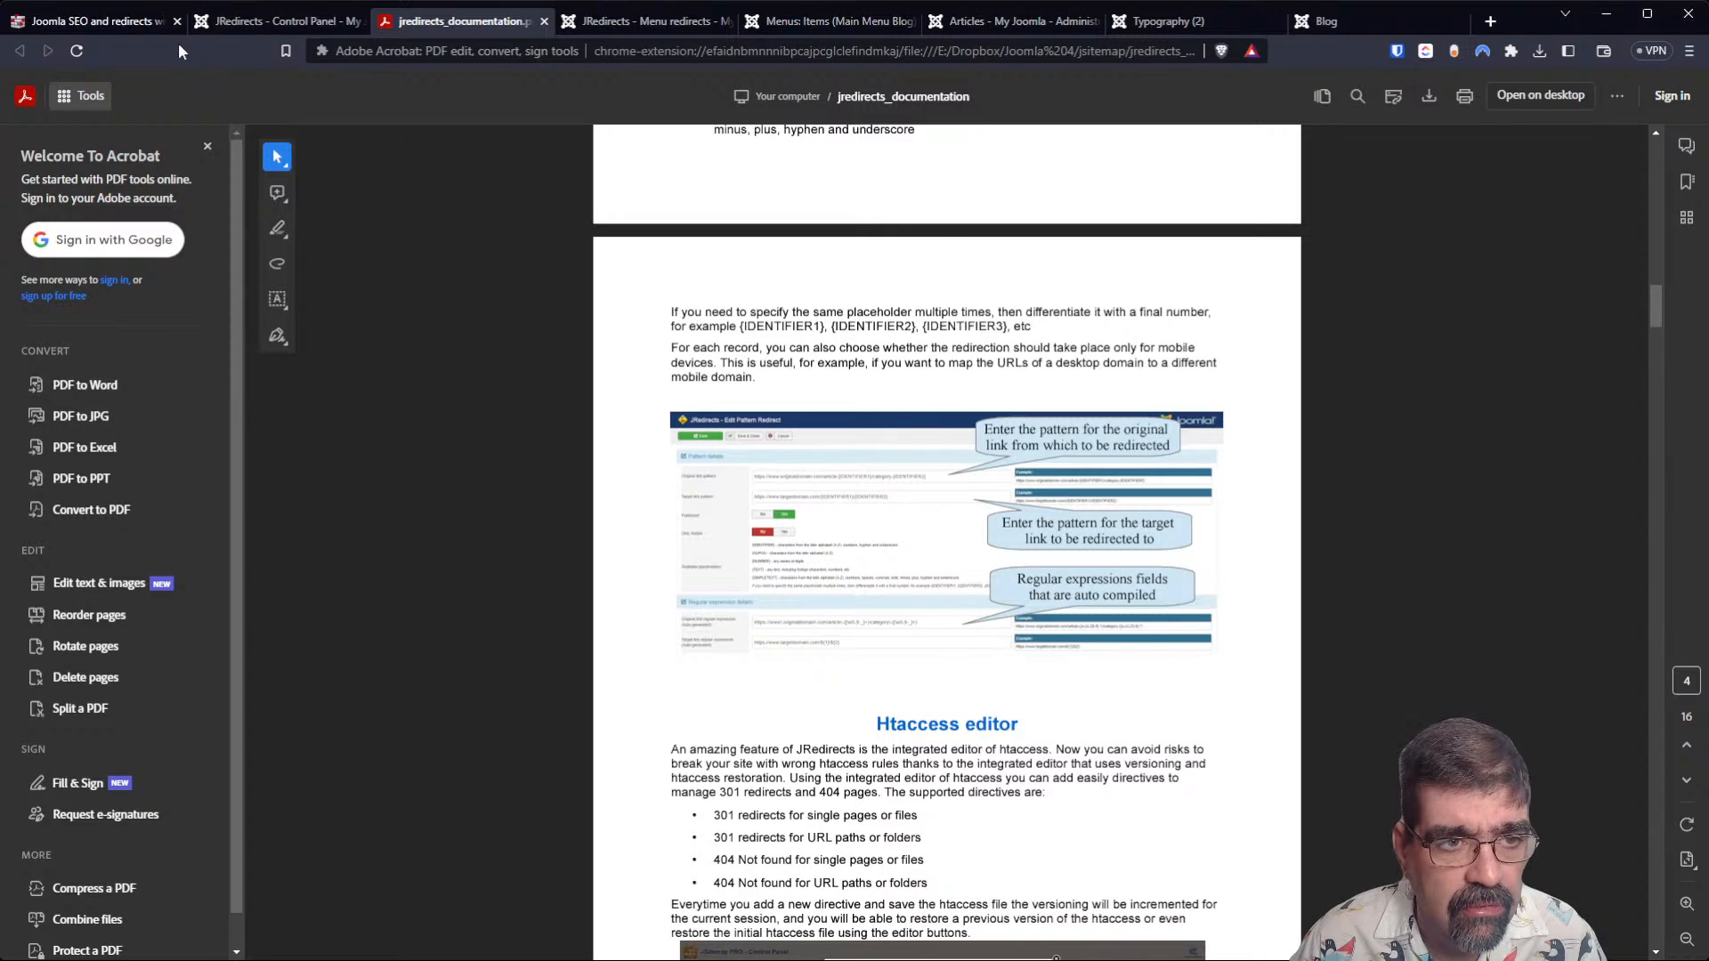
# Enlarge the Edit Pattern Redirect screenshot on the JRedirects product page at storejextensions.org.
pyautogui.click(89, 21)
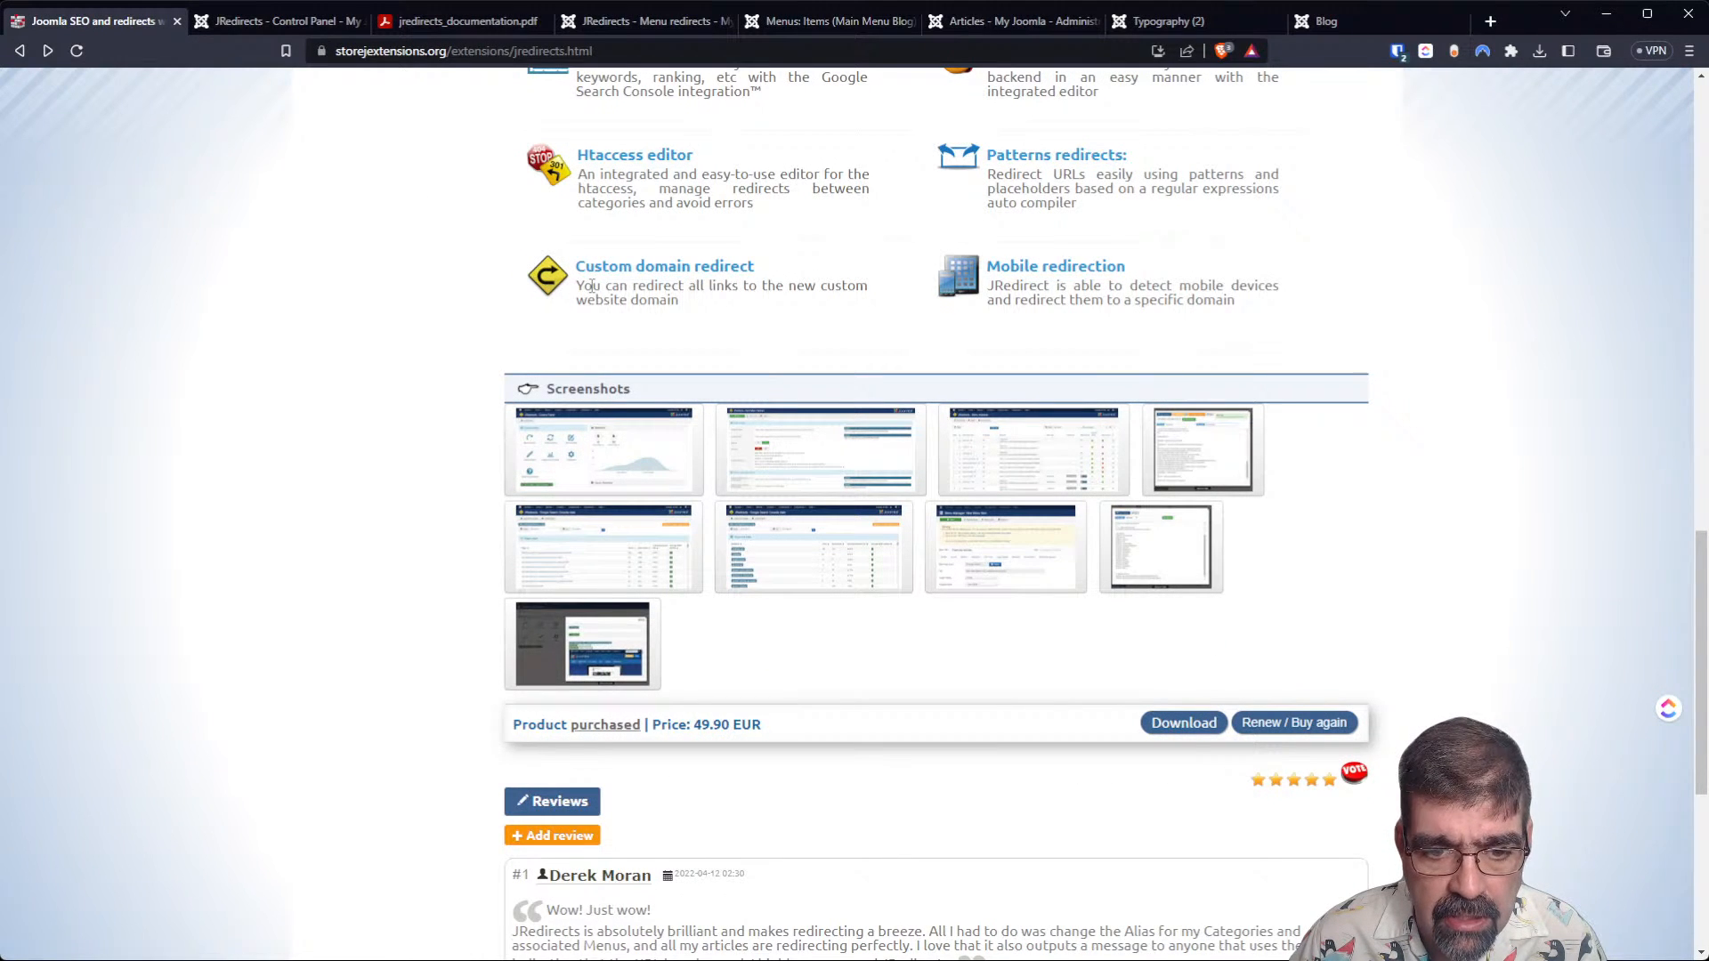
pyautogui.click(458, 21)
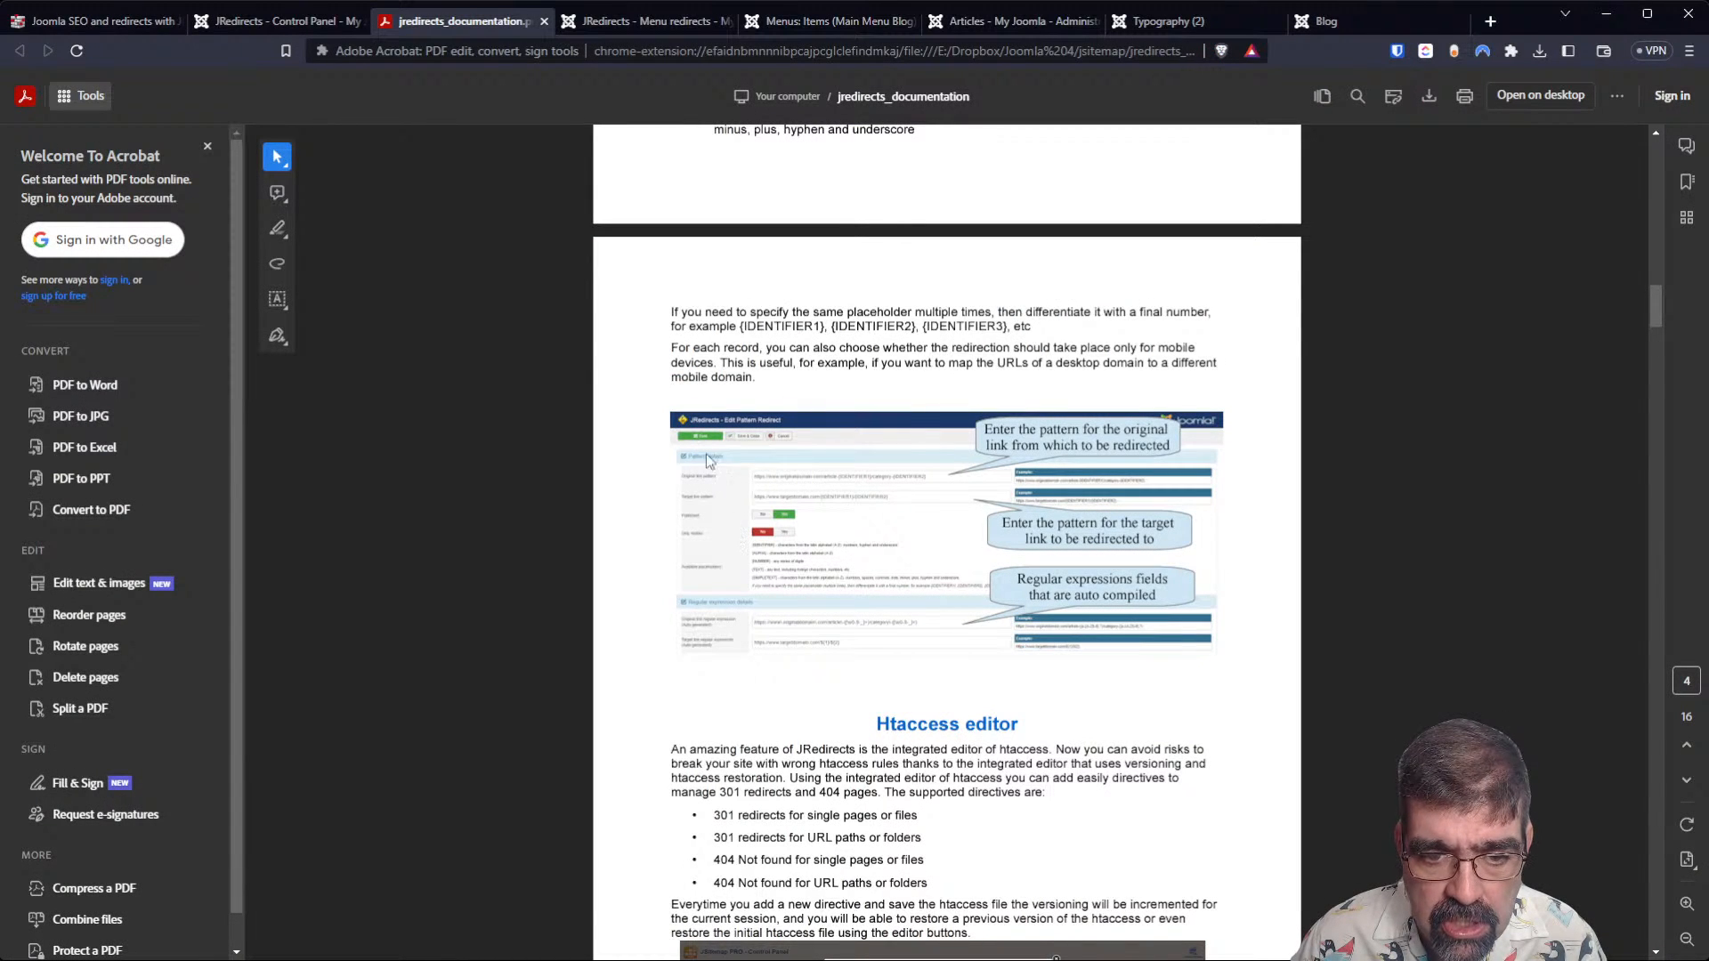
pyautogui.click(143, 21)
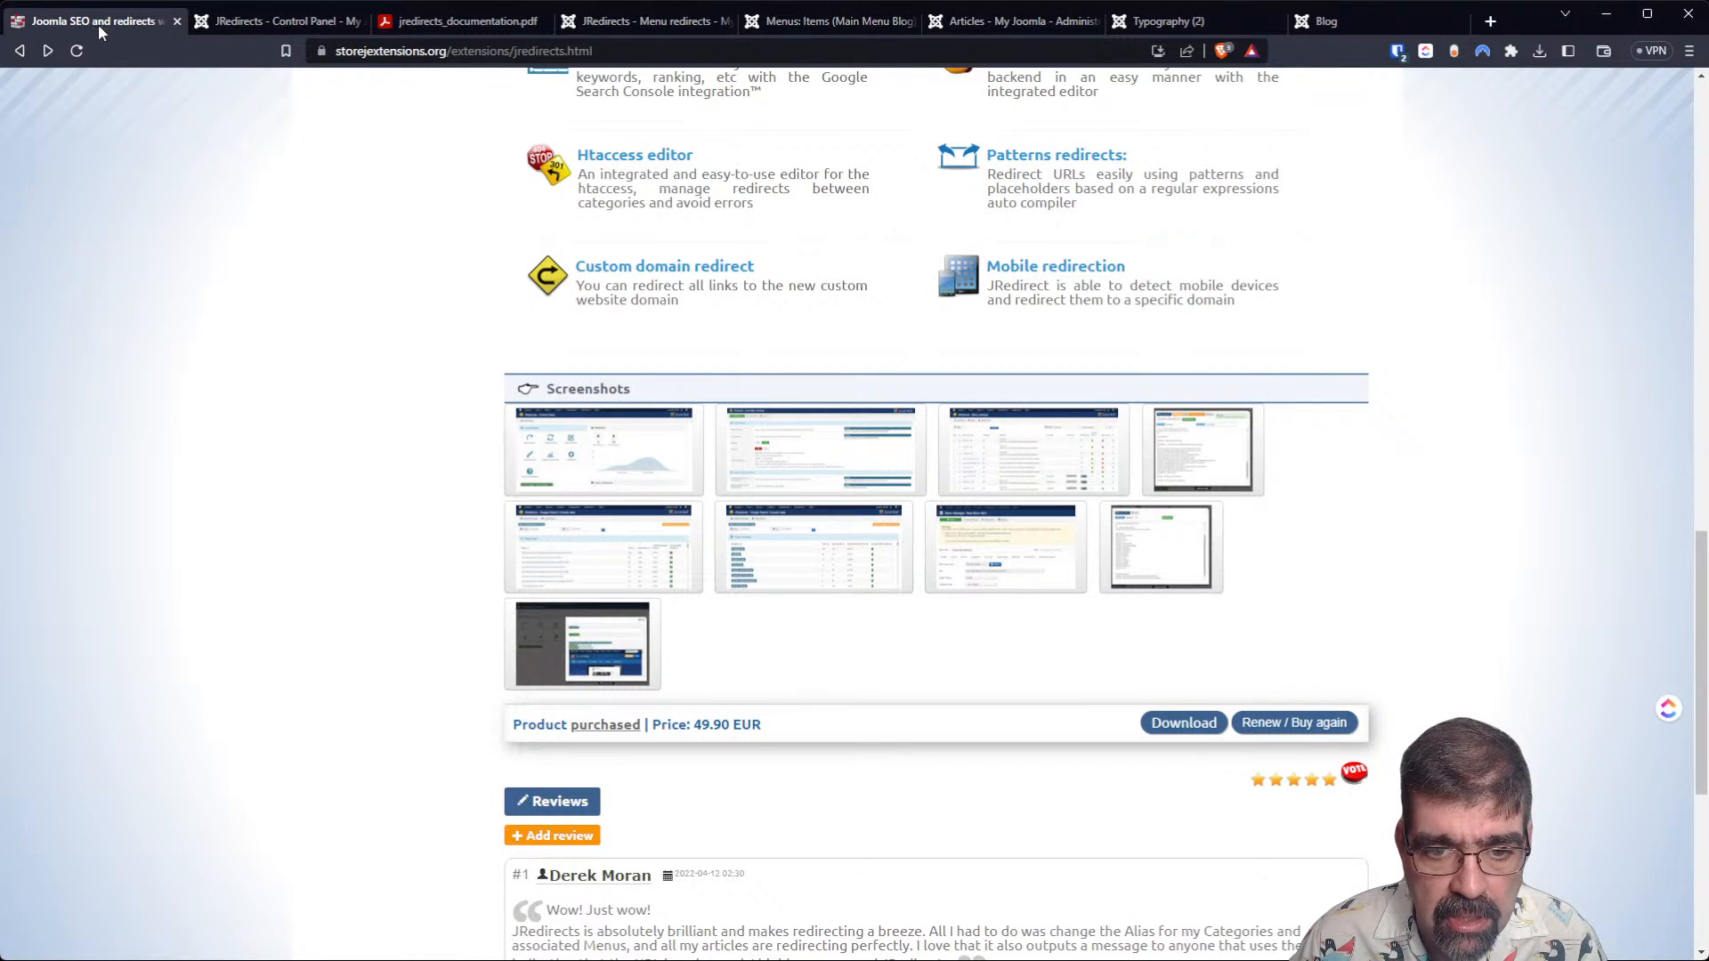
pyautogui.click(821, 468)
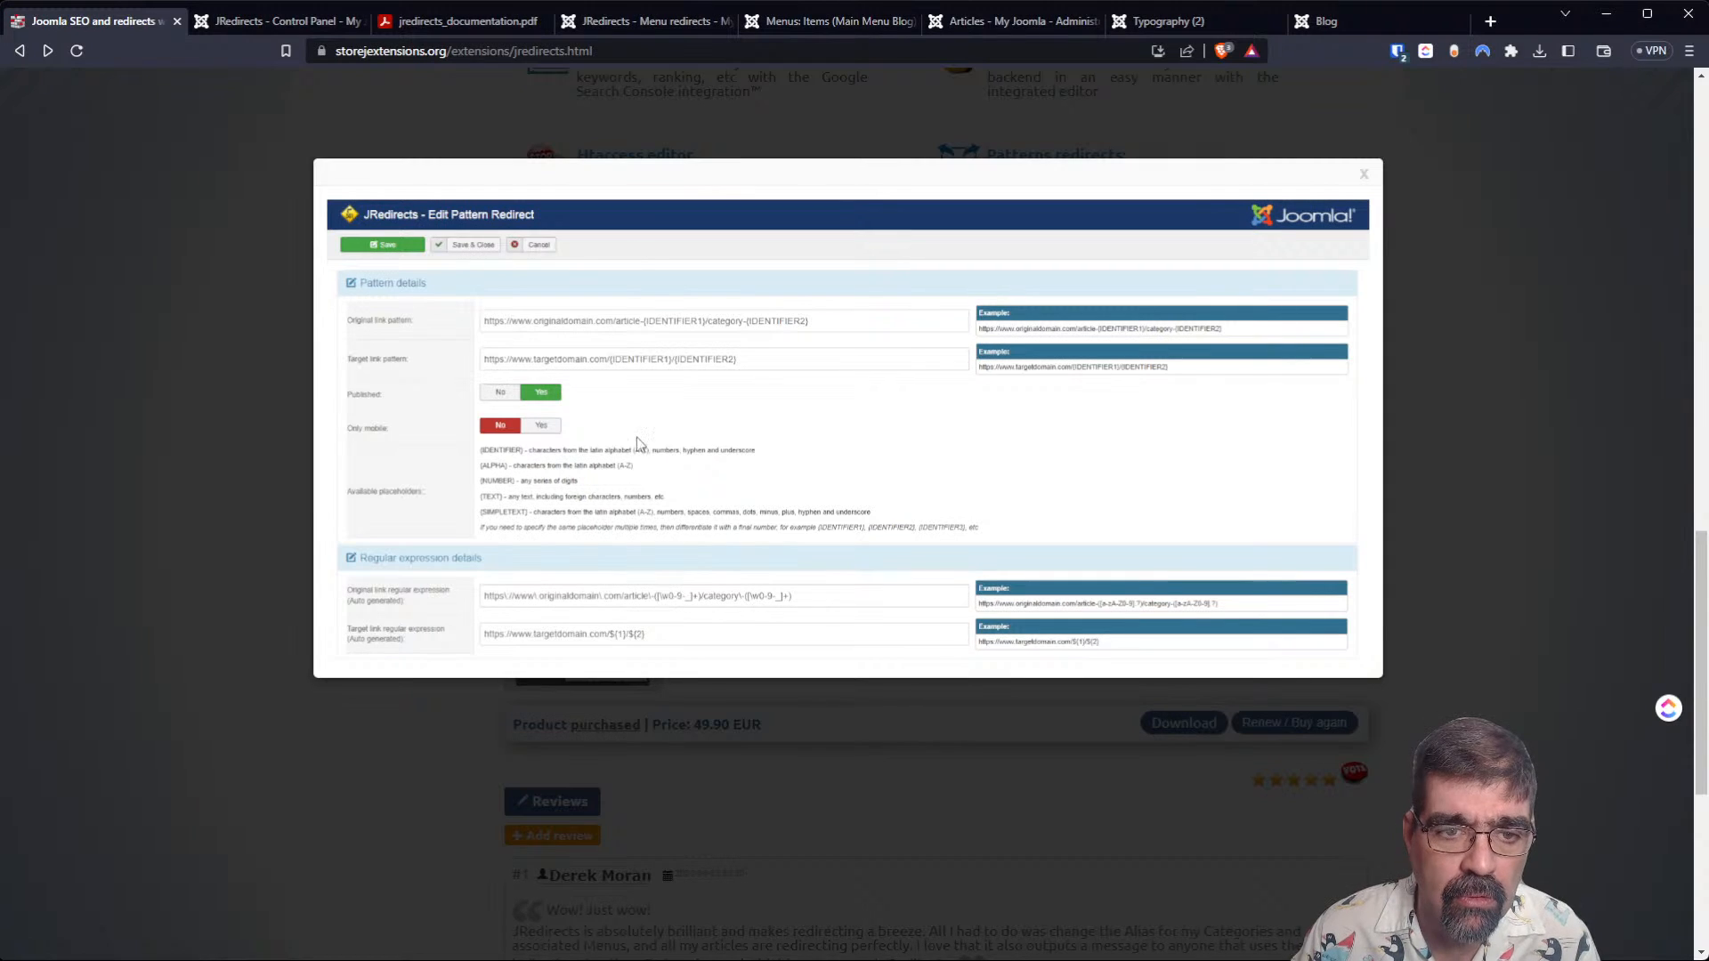
# Open the typography-2 pattern redirect for editing and compare it with the example screenshot on the product page.
pyautogui.click(617, 23)
pyautogui.scroll(6, 765, 348)
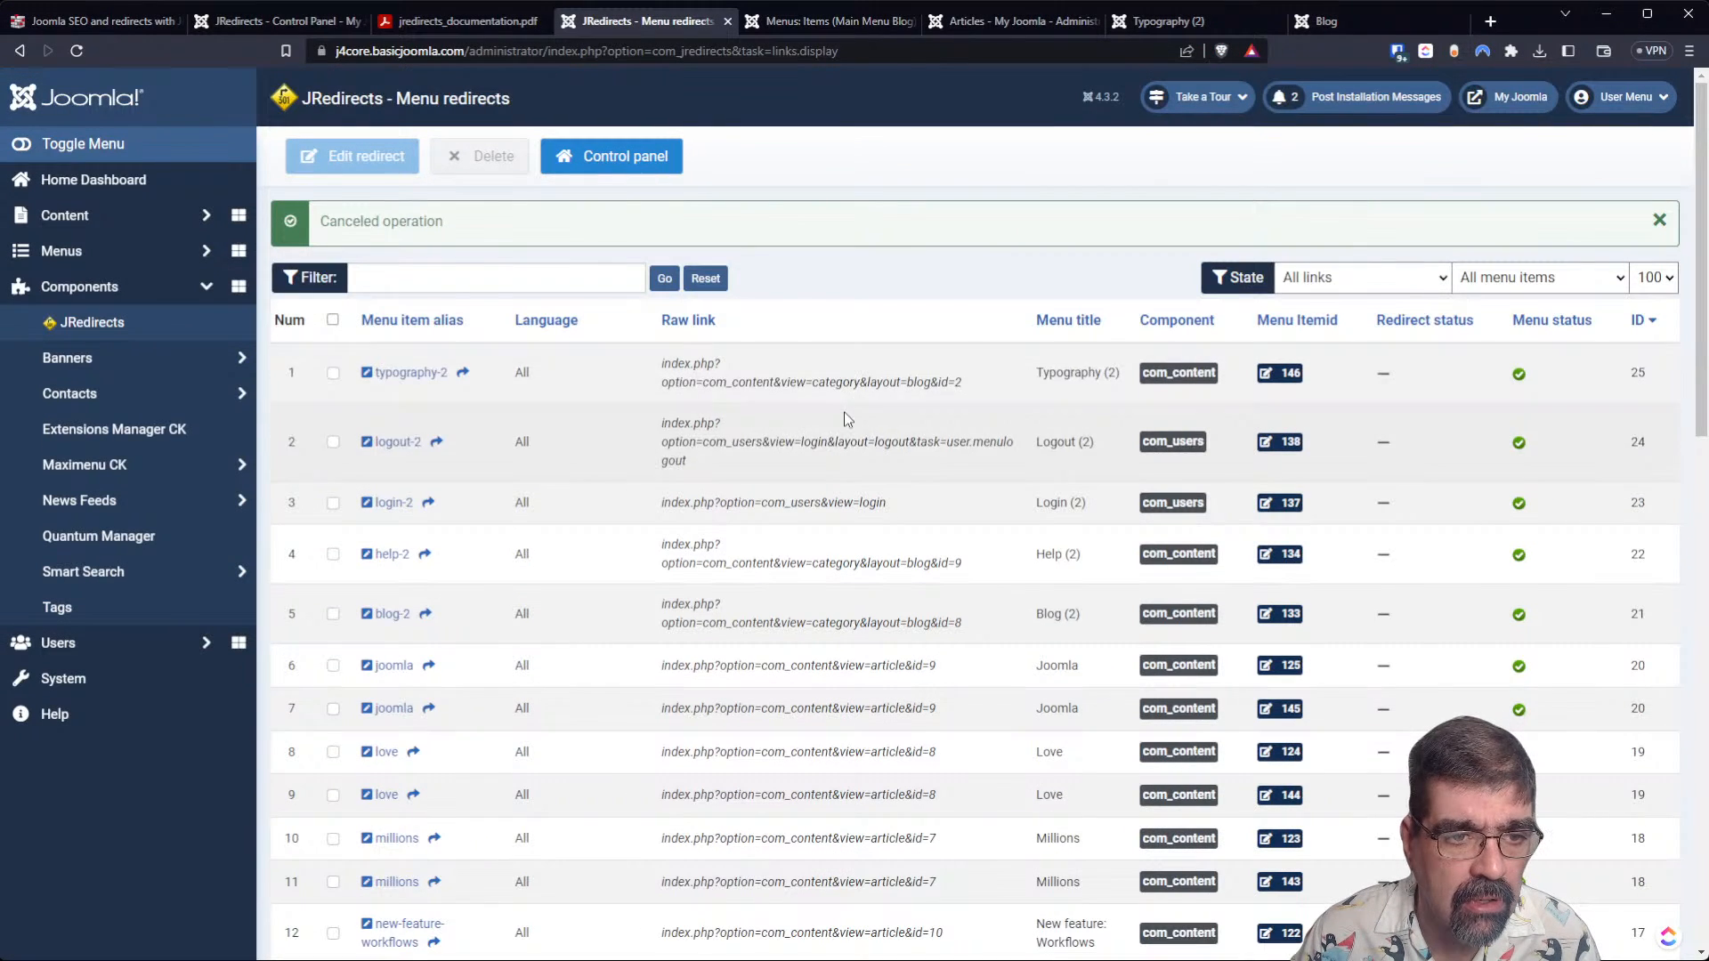
pyautogui.click(92, 323)
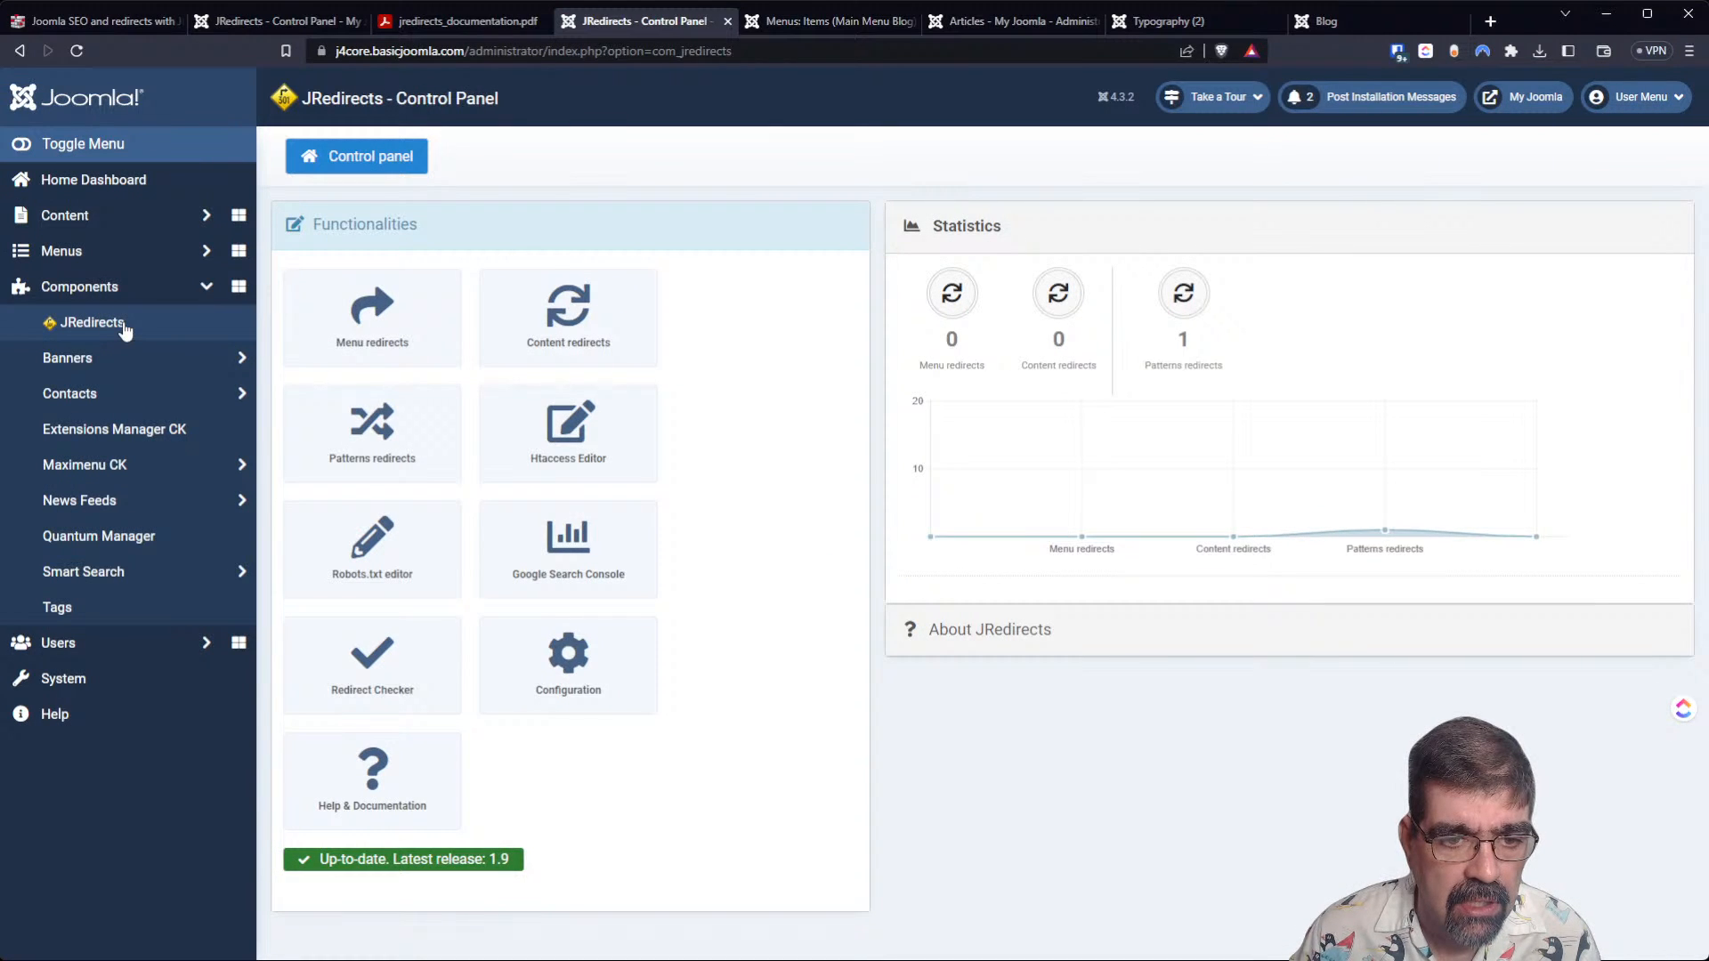
pyautogui.click(411, 418)
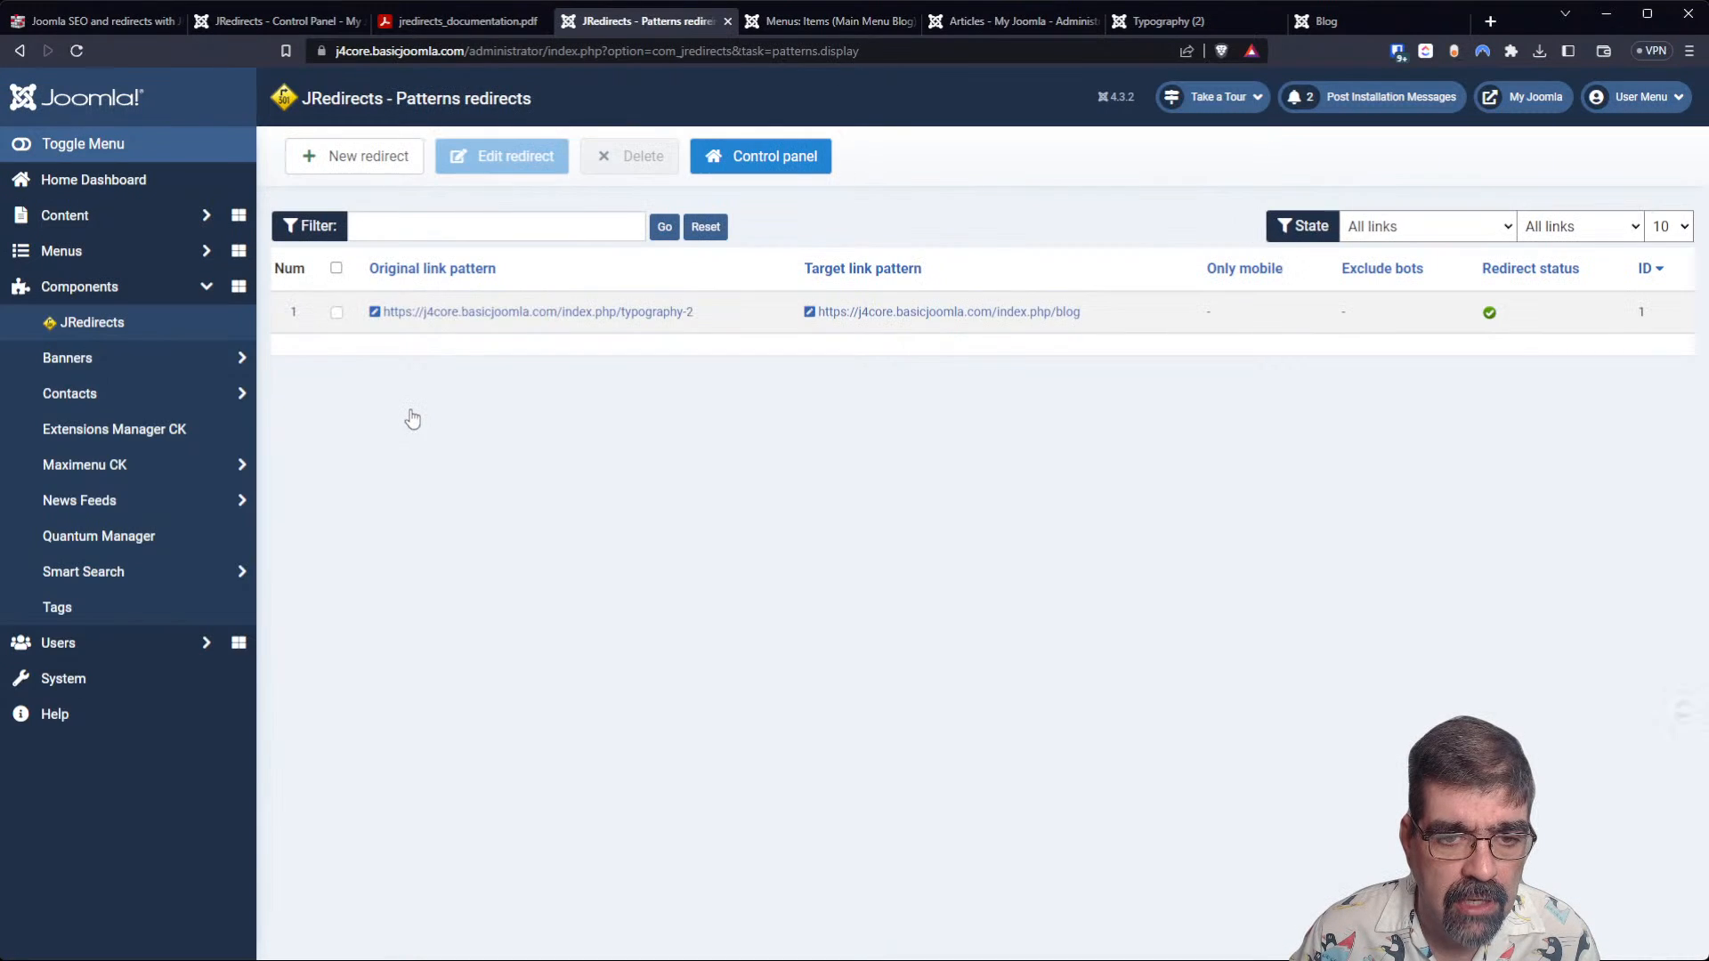
pyautogui.click(466, 312)
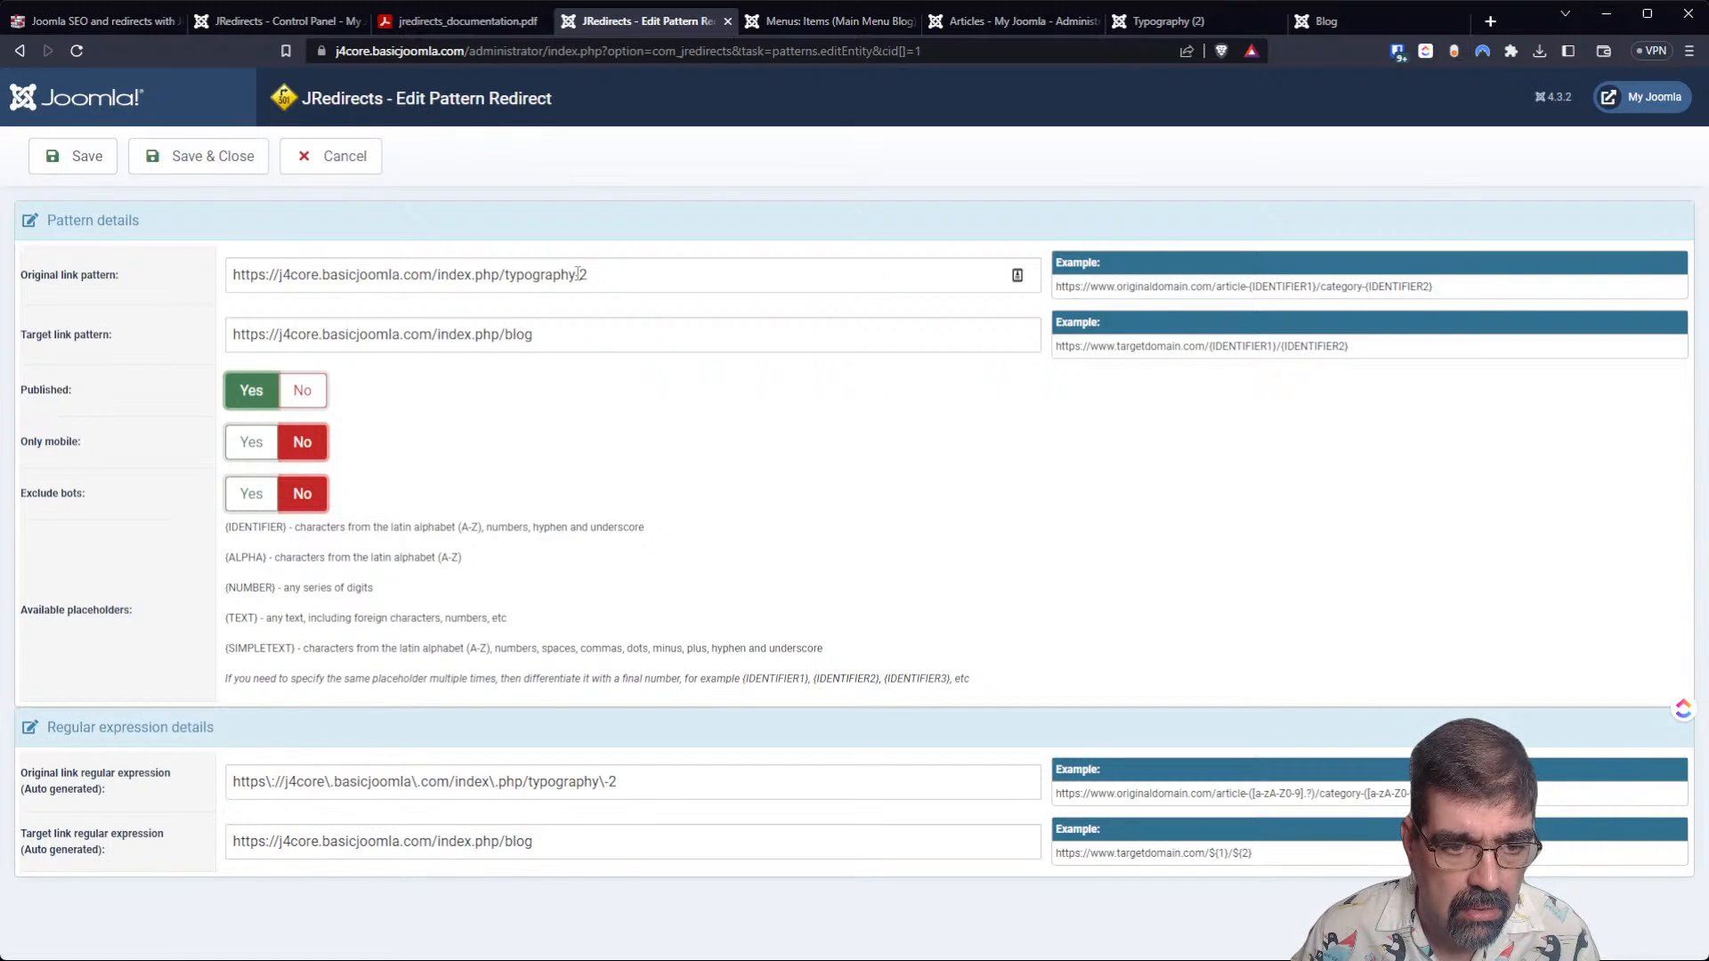
pyautogui.click(125, 22)
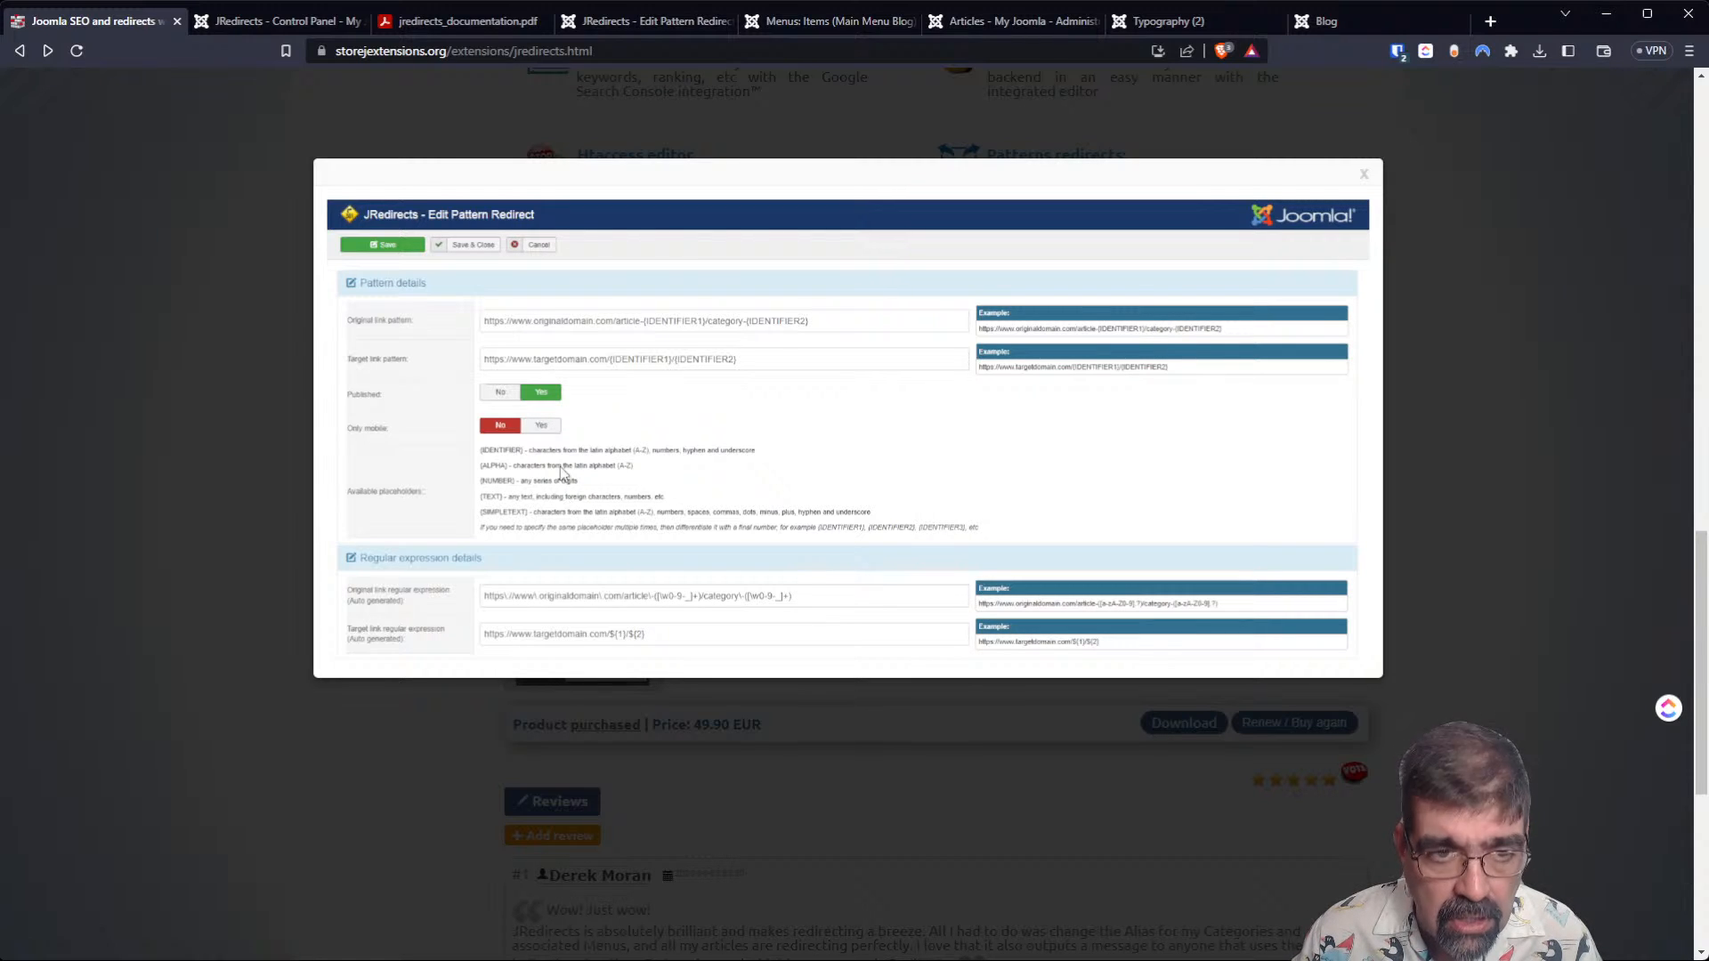
pyautogui.click(621, 23)
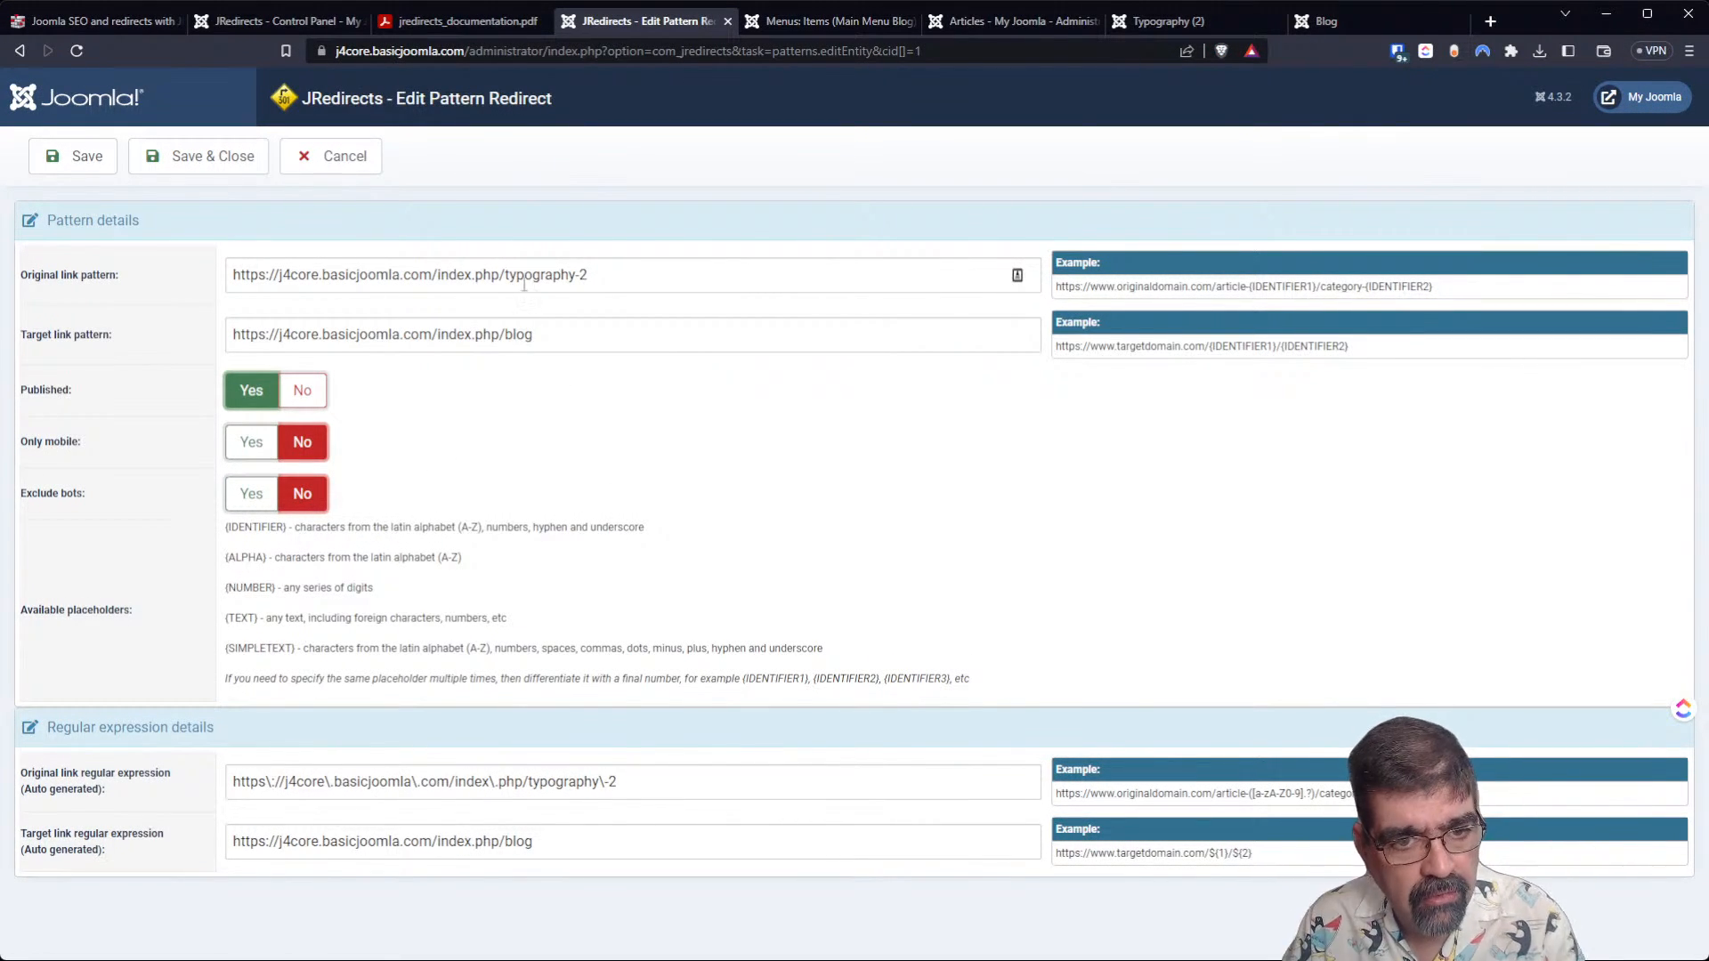
pyautogui.doubleClick(581, 274)
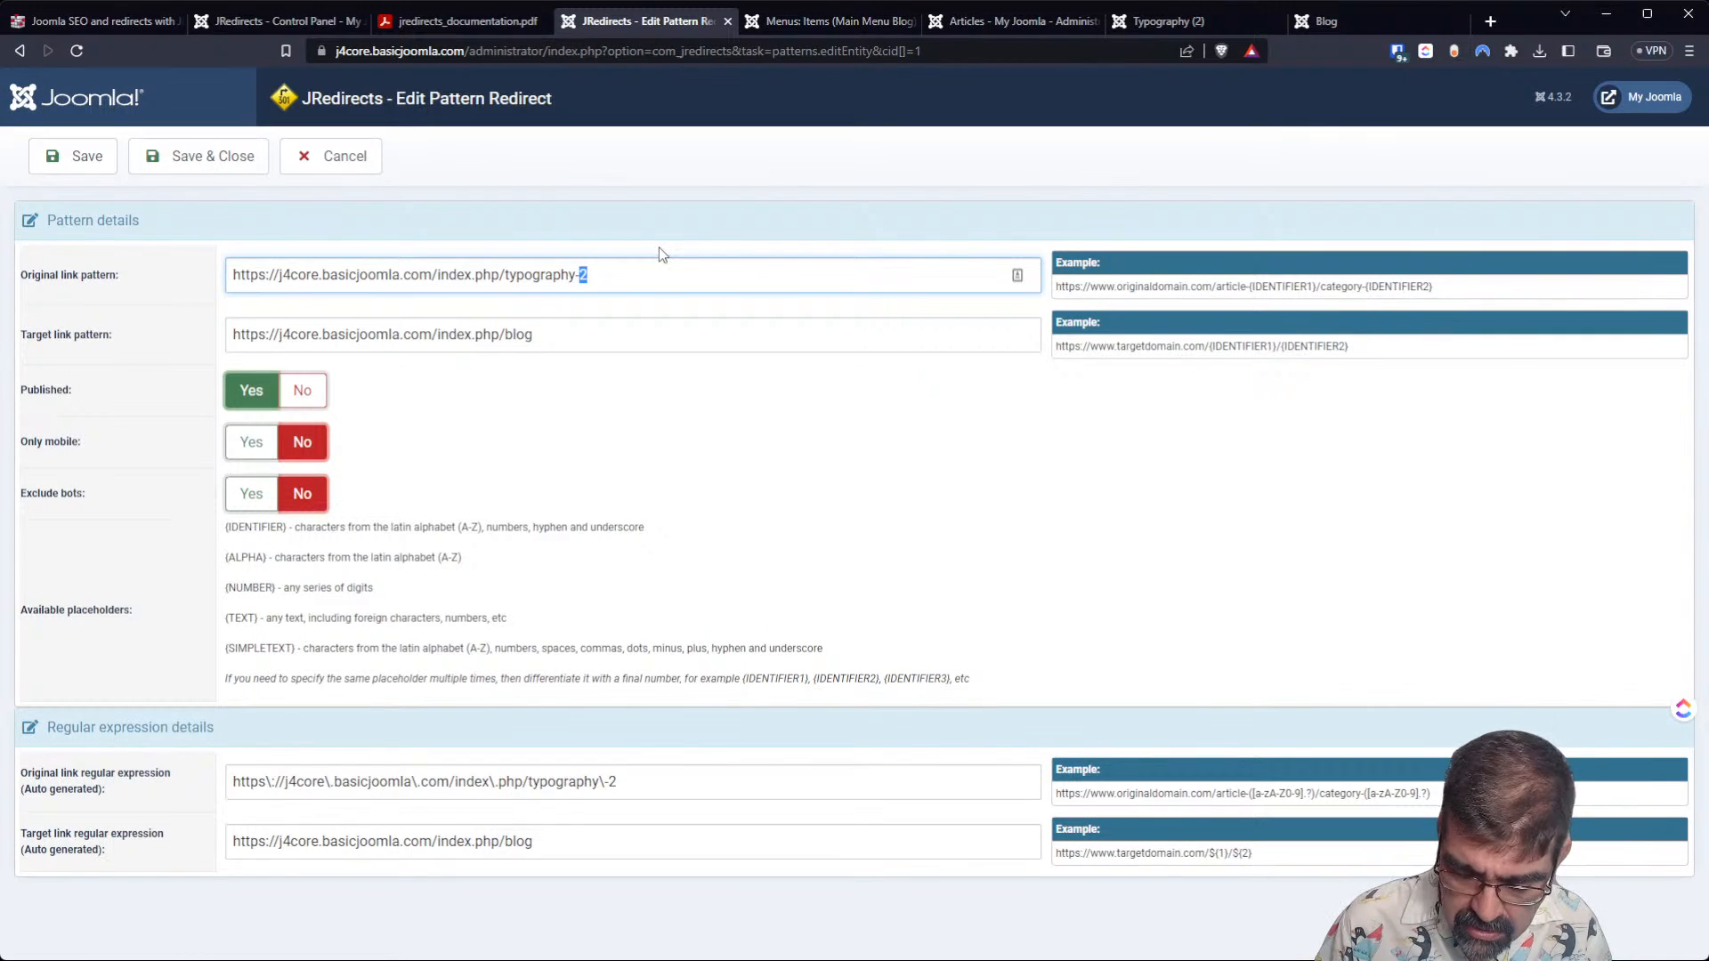
pyautogui.write('{')
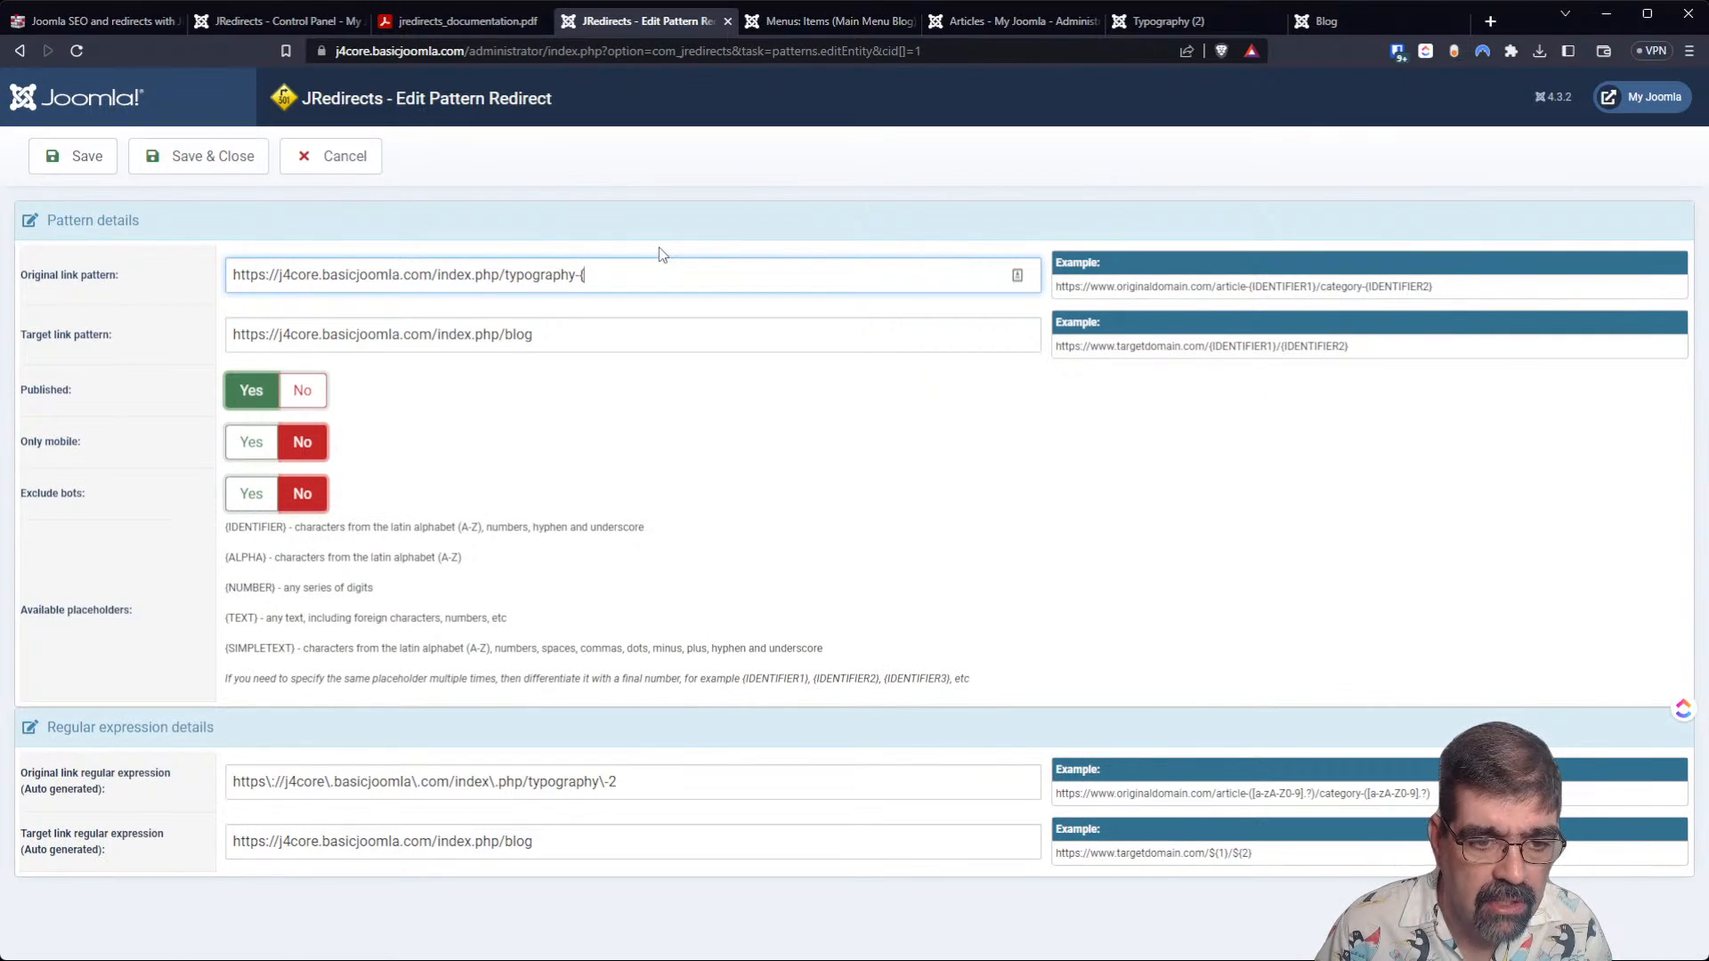
pyautogui.write('NUMBER')
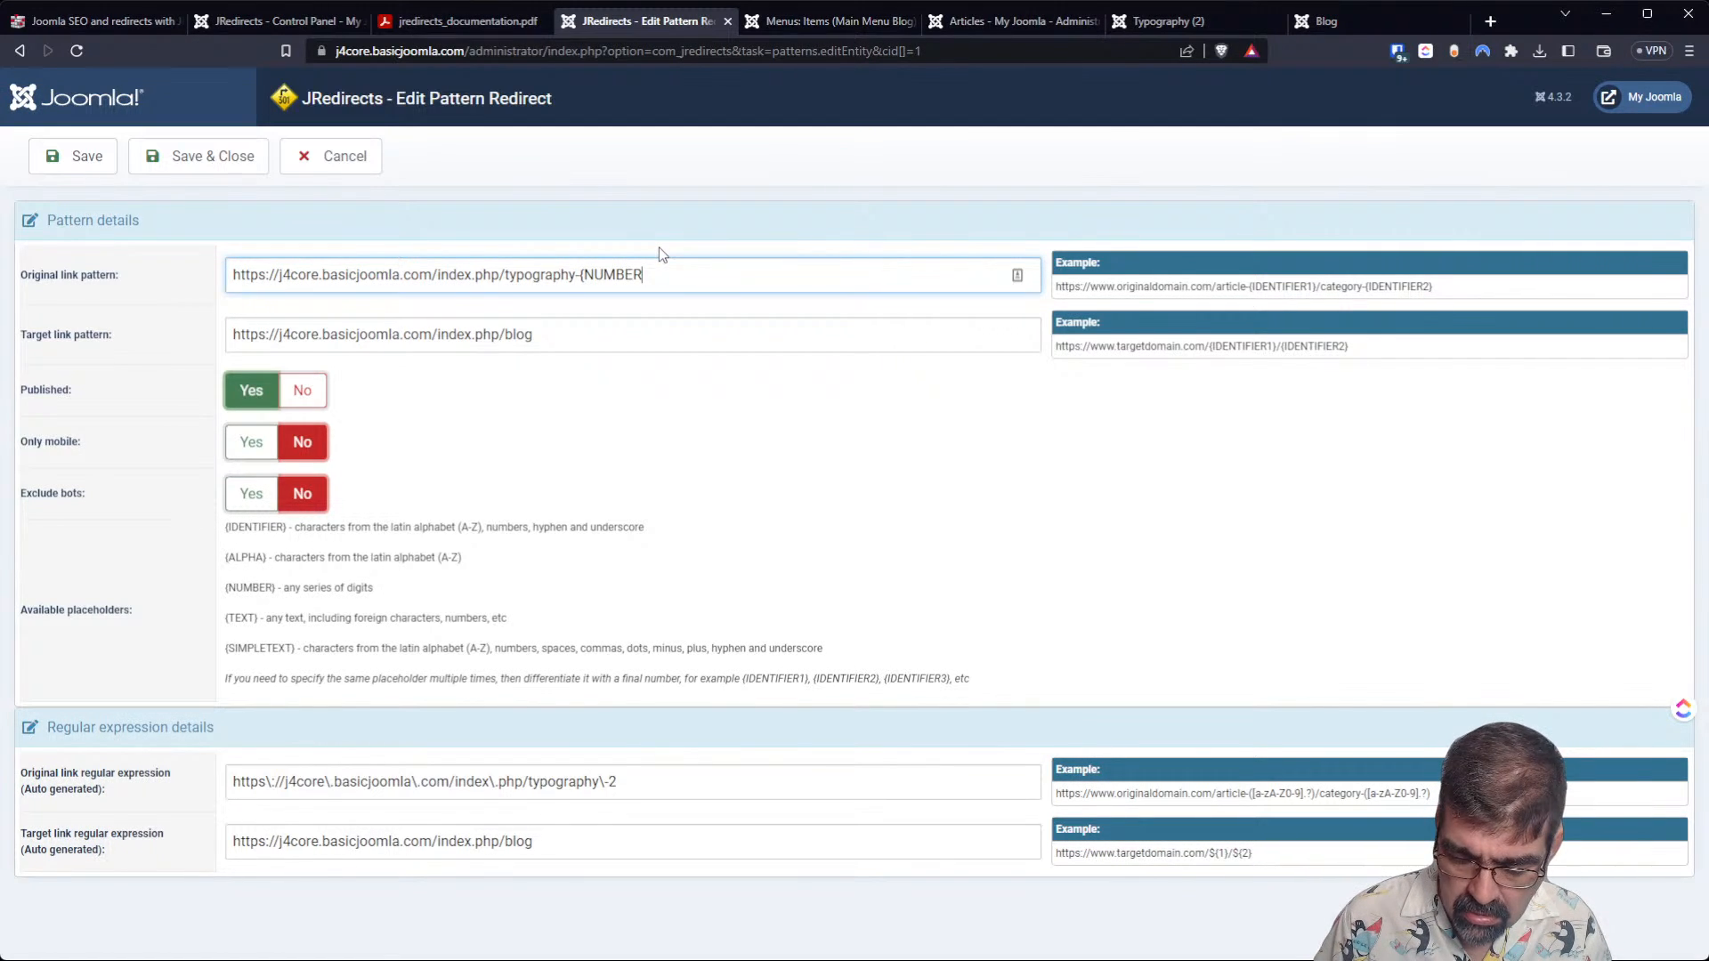
pyautogui.write('}')
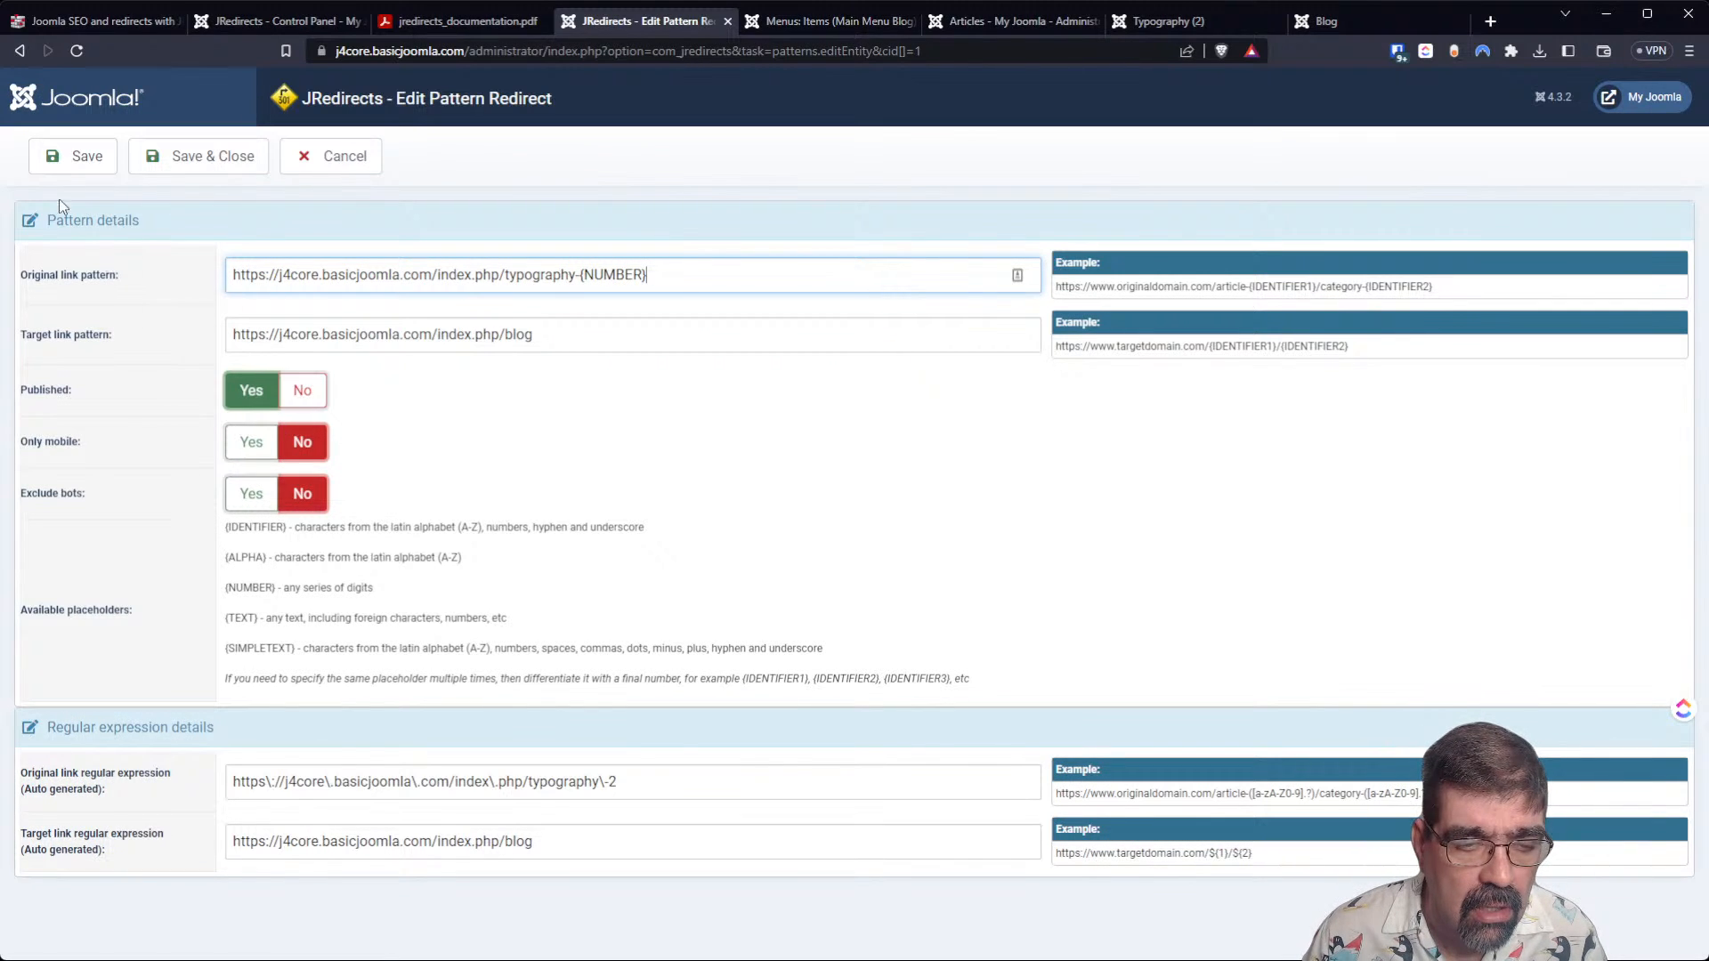
pyautogui.click(45, 165)
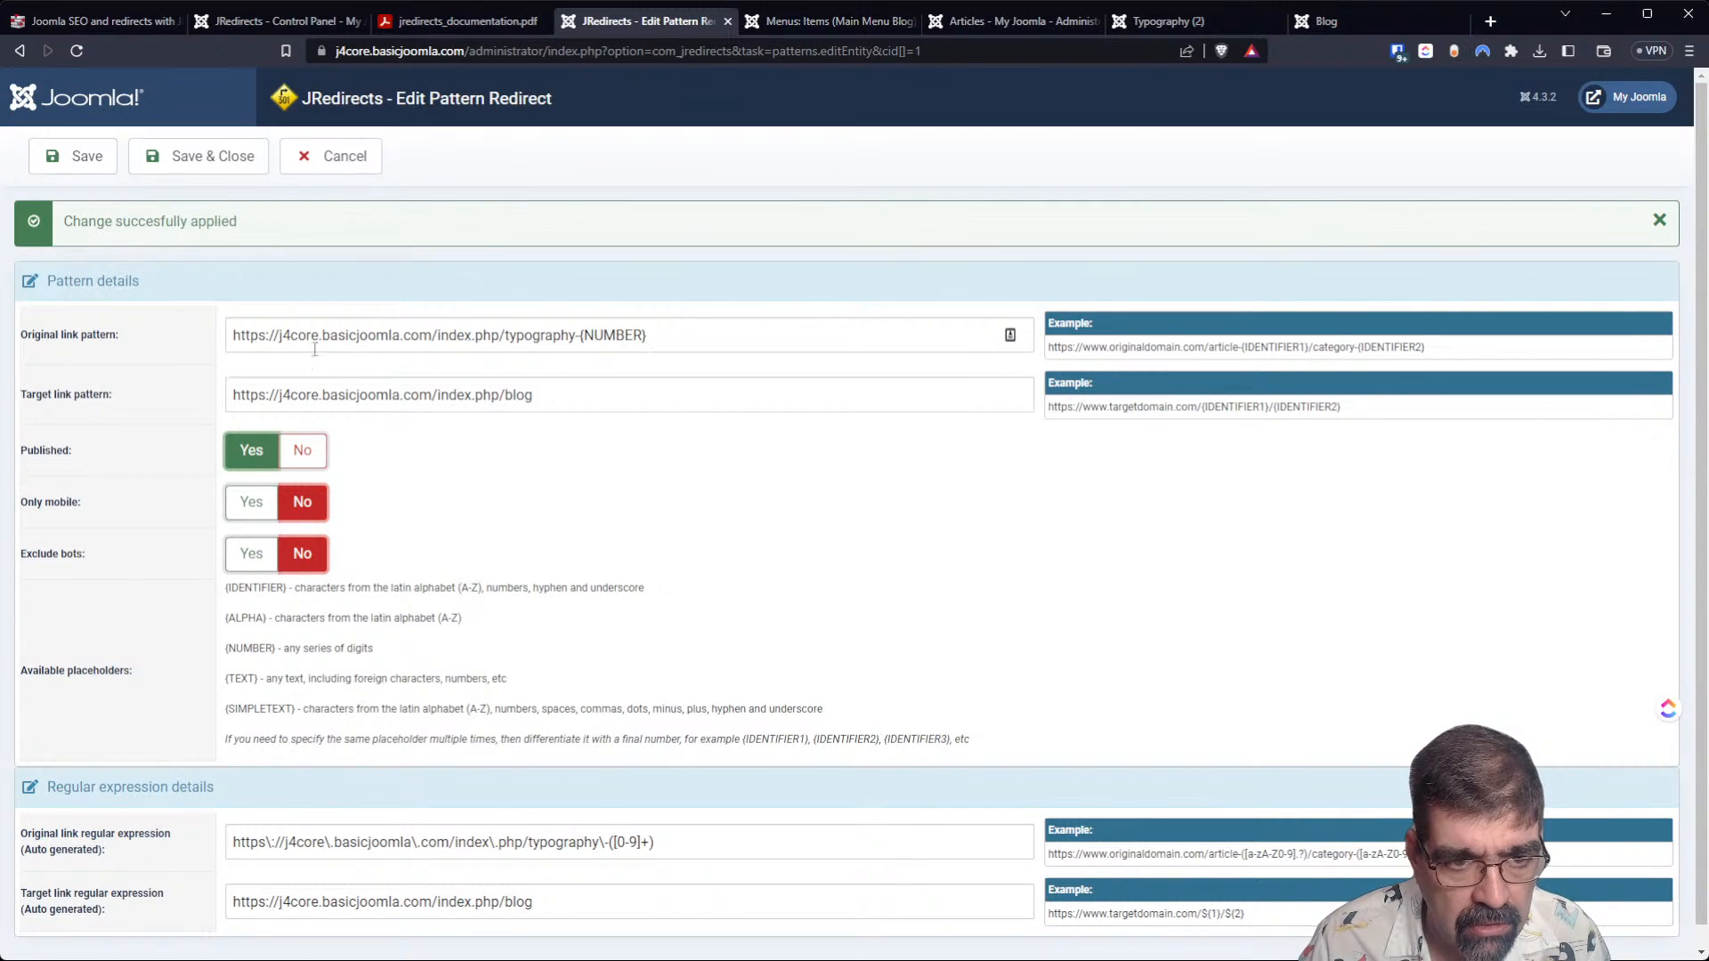
pyautogui.moveTo(232, 336); pyautogui.dragTo(580, 341)
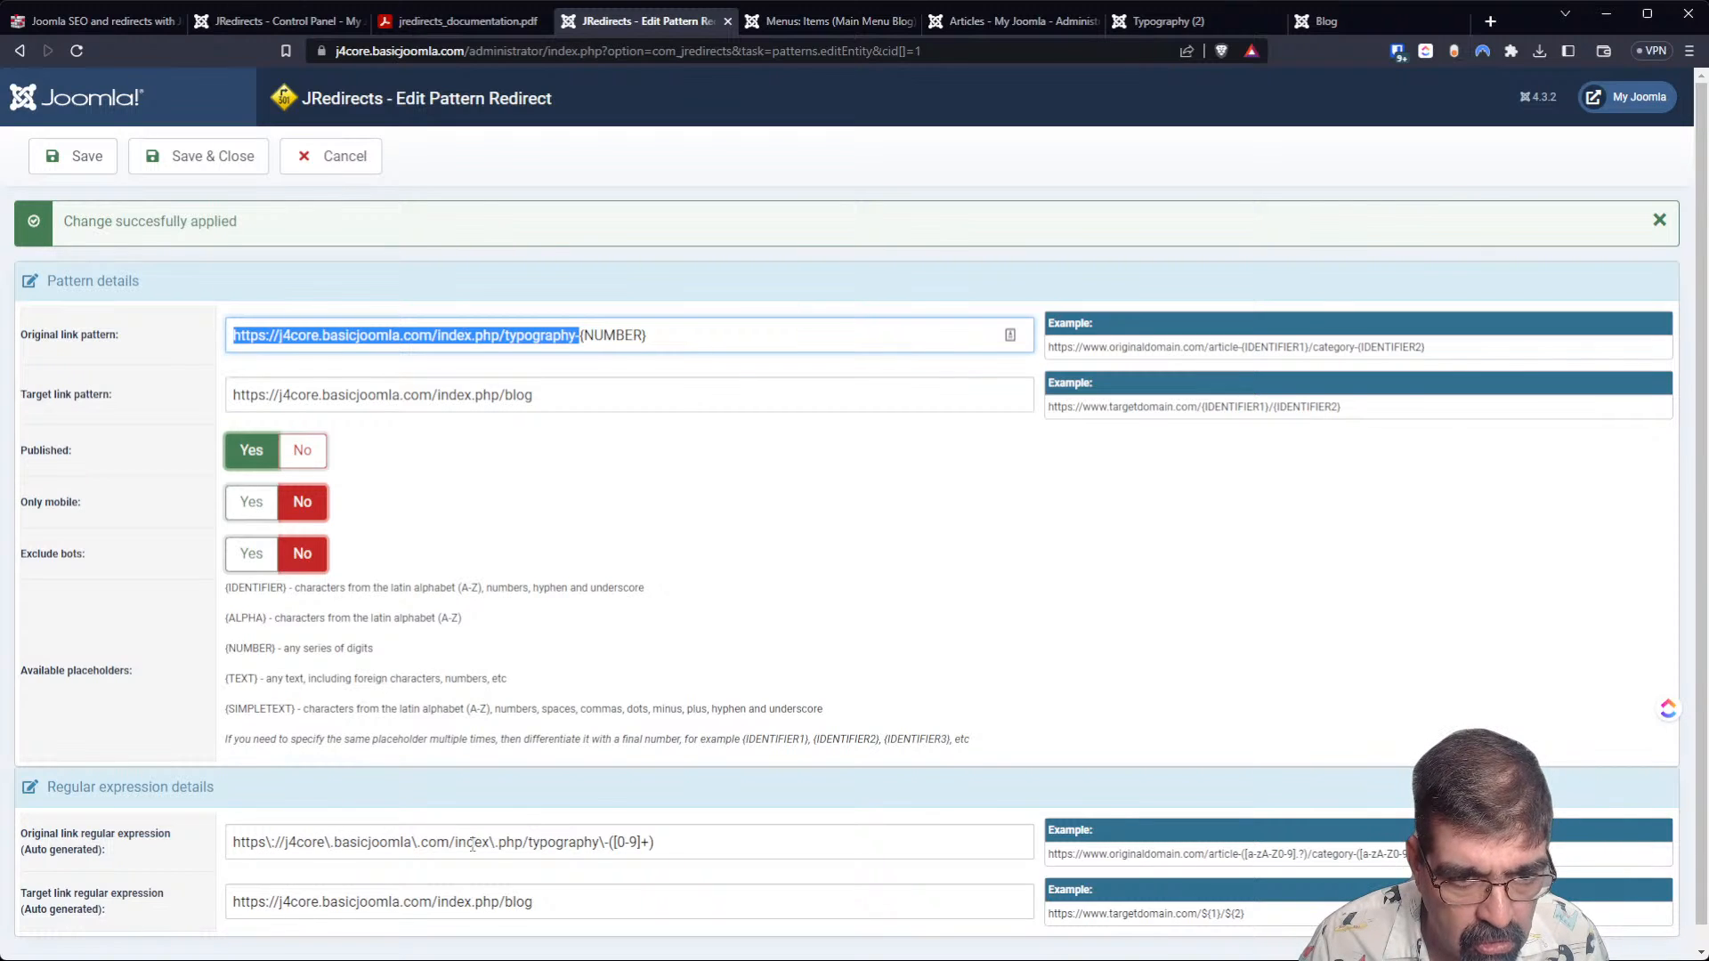
pyautogui.moveTo(609, 841); pyautogui.dragTo(709, 850)
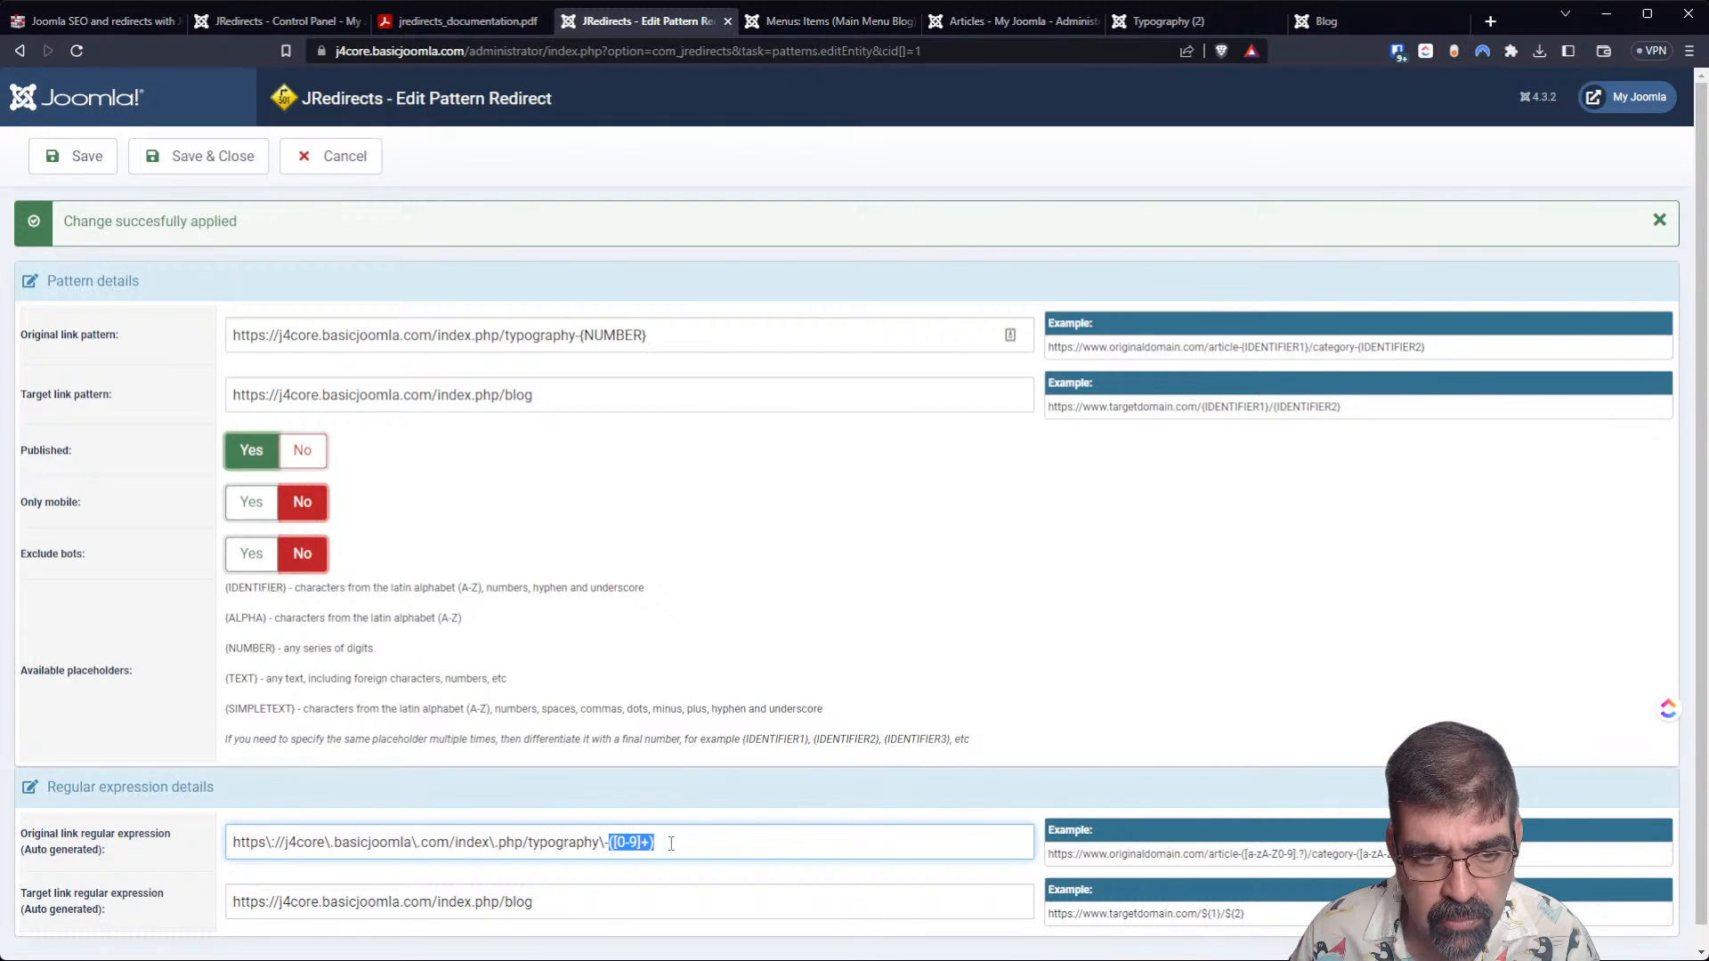
# Change the placeholder in the original link pattern to {NUMBER2} and save the redirect.
pyautogui.click(644, 337)
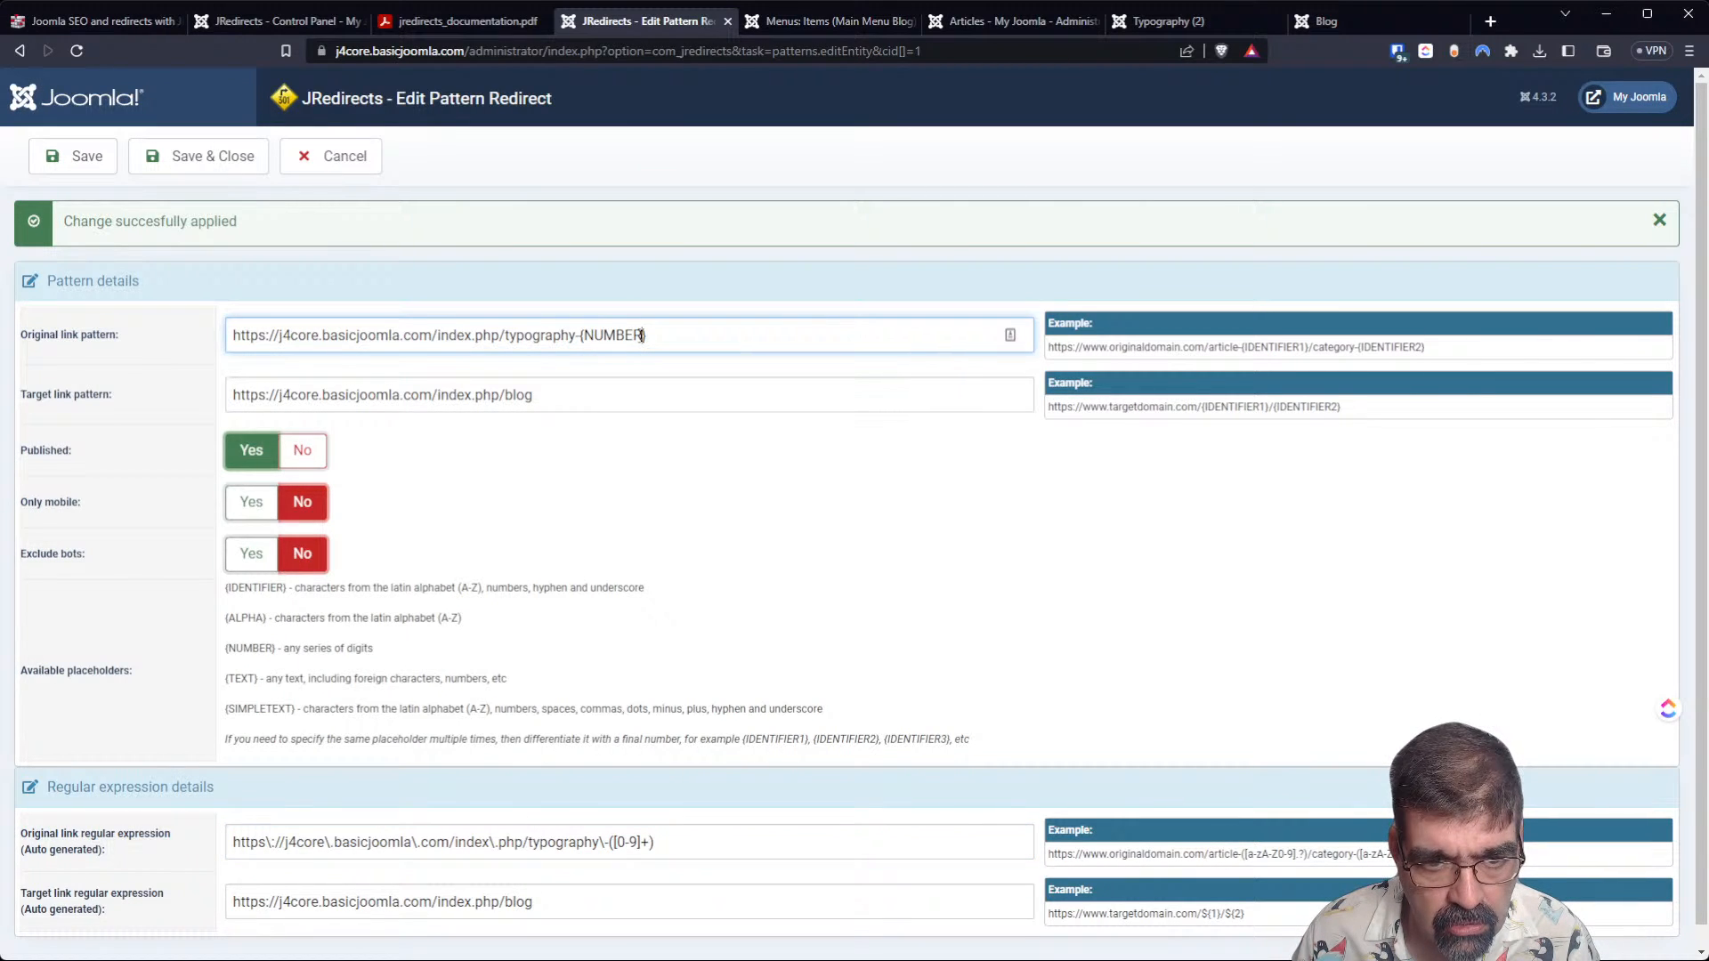
pyautogui.write('2')
pyautogui.click(76, 157)
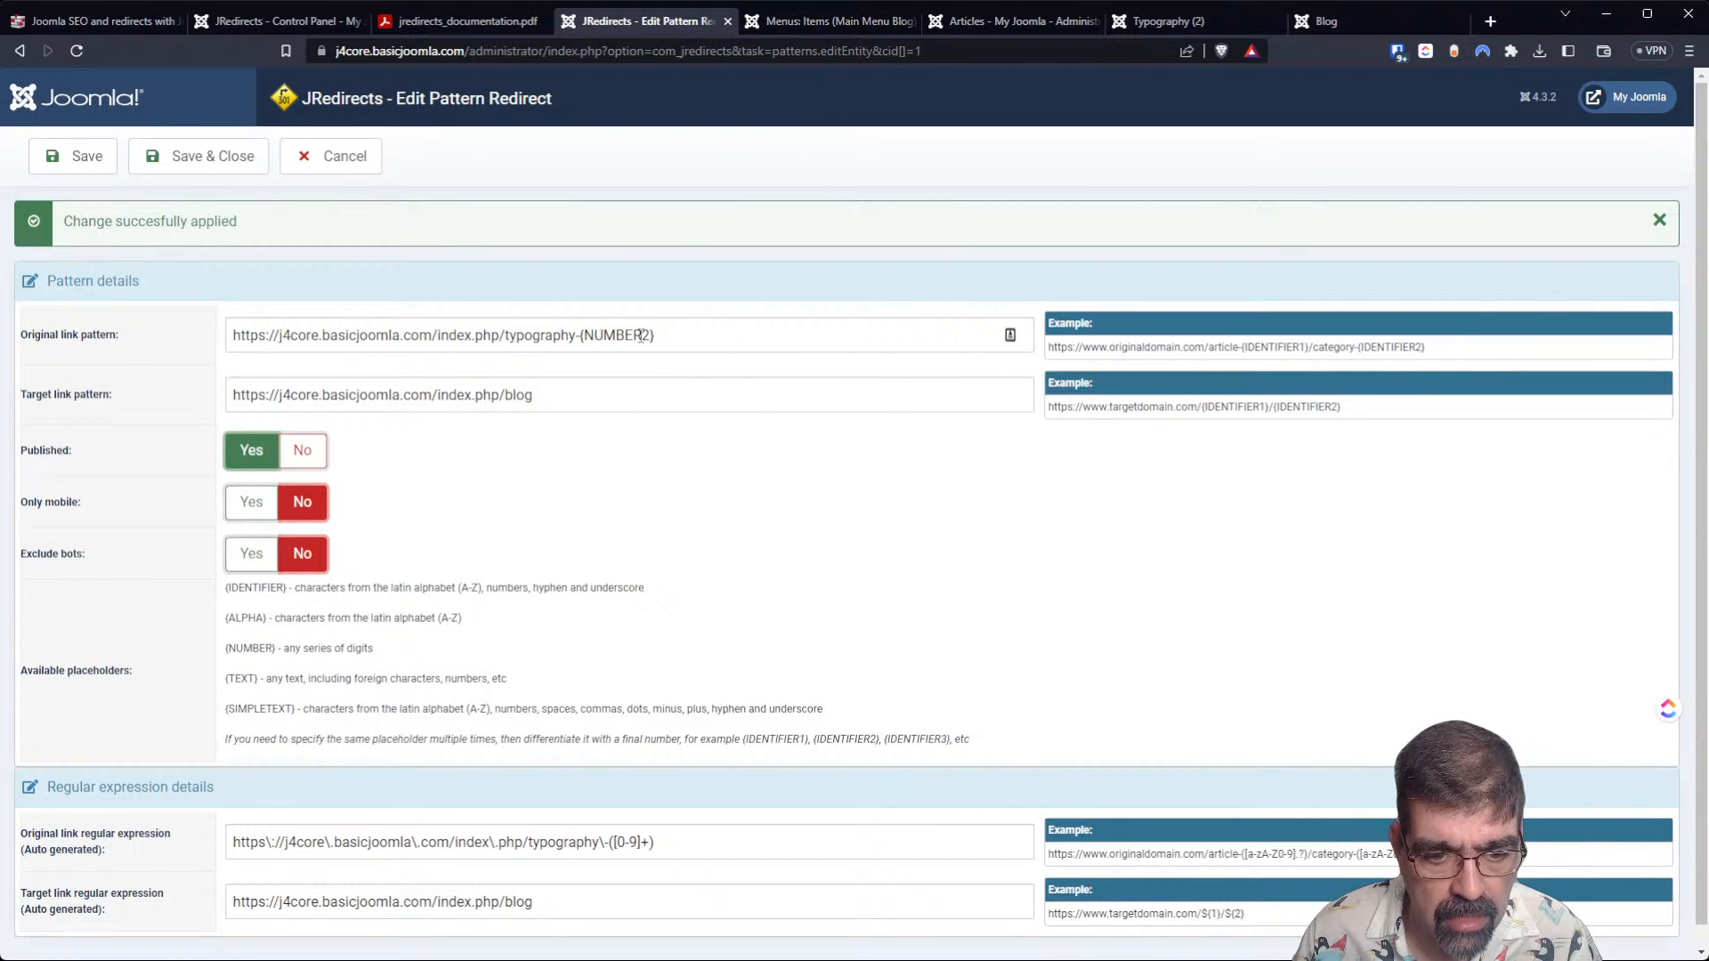
pyautogui.moveTo(642, 334); pyautogui.dragTo(589, 336)
pyautogui.press('BackSpace')
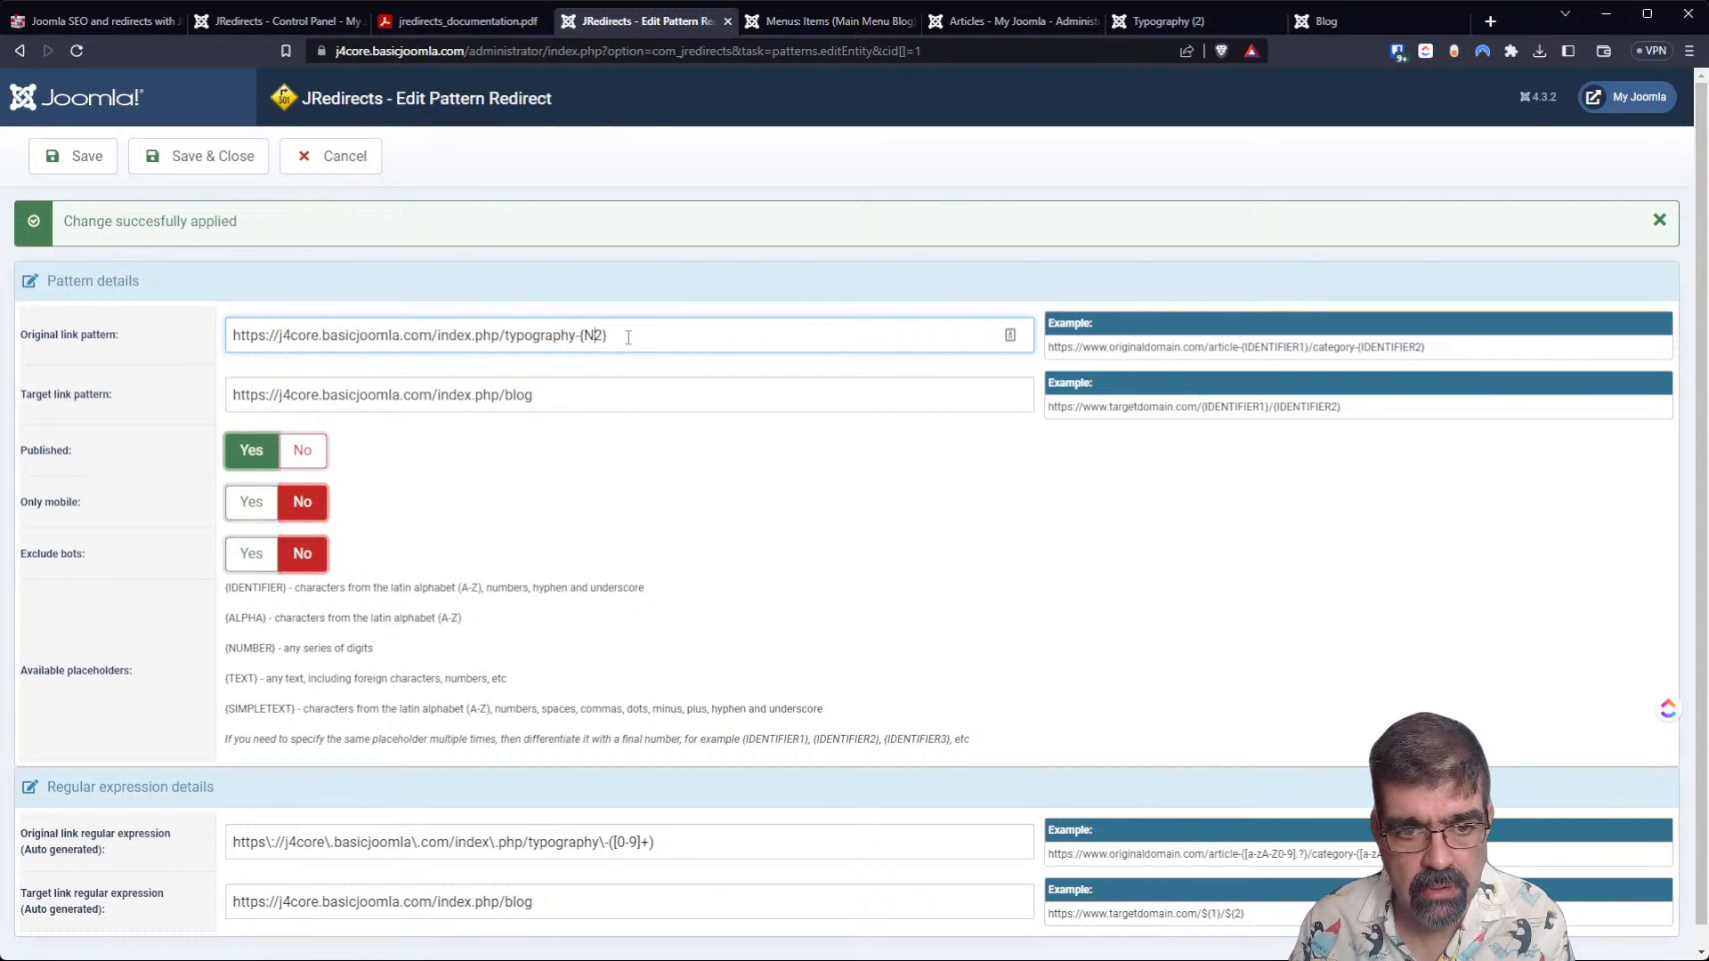
pyautogui.press('BackSpace')
pyautogui.click(74, 155)
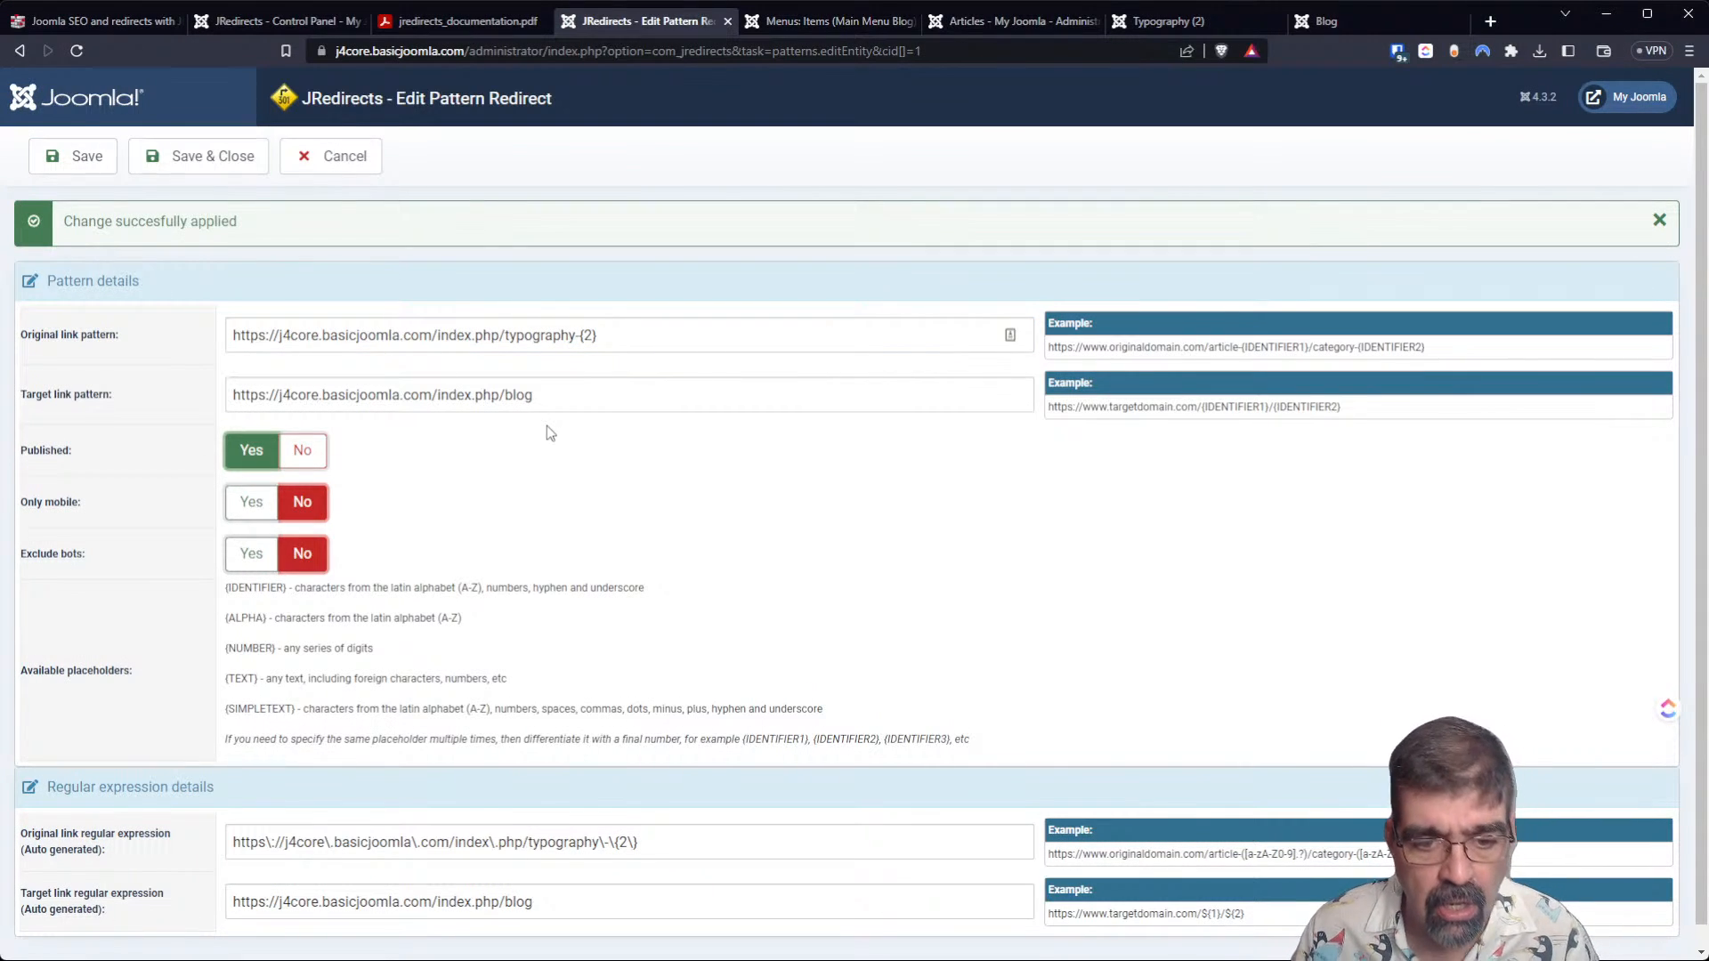
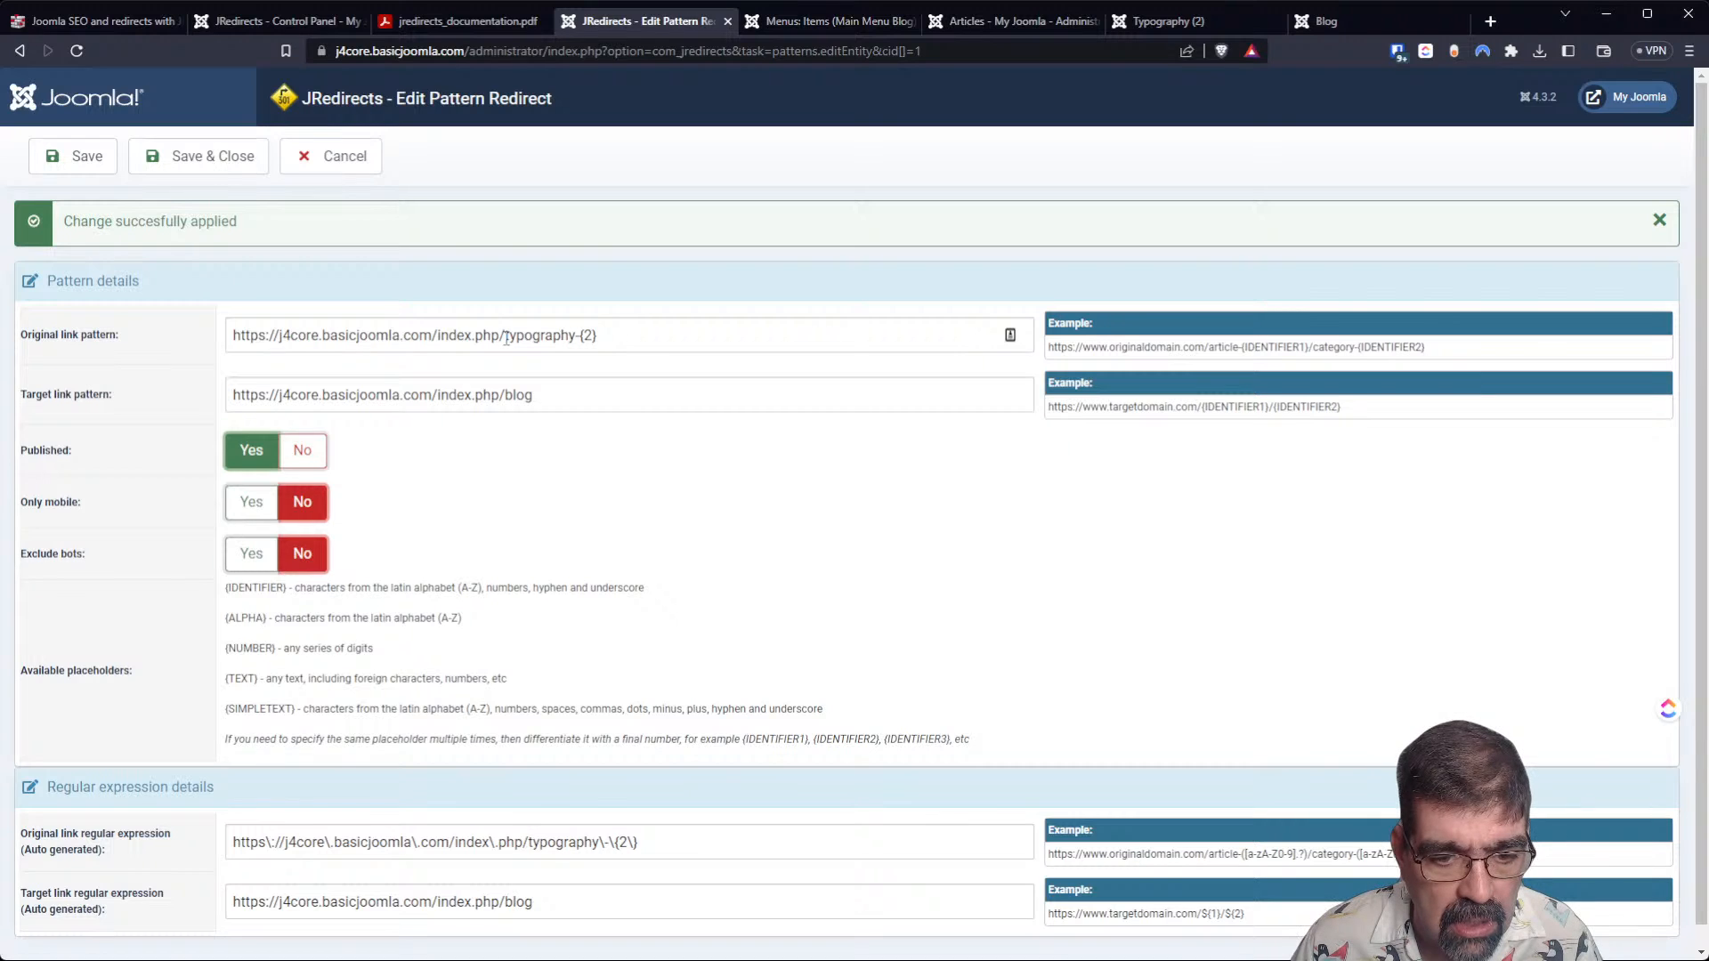
# Change the placeholder in the original link pattern to {number2}, then save and close the redirect.
pyautogui.click(591, 334)
pyautogui.doubleClick(588, 335)
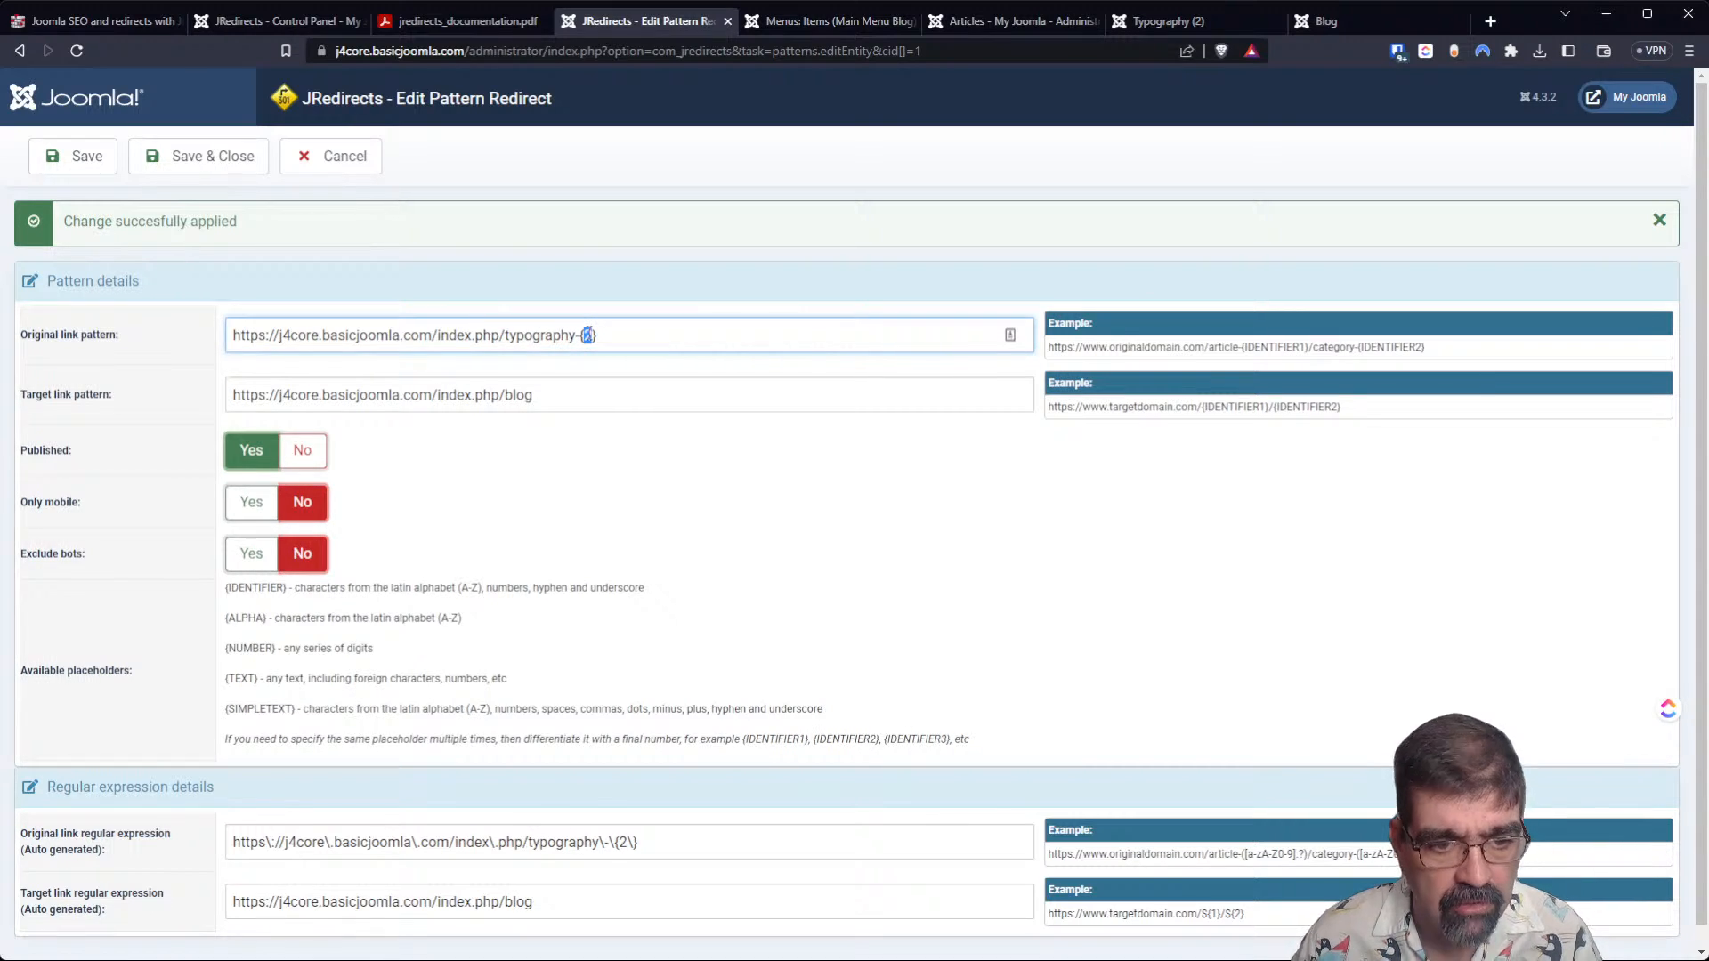
pyautogui.write('number2')
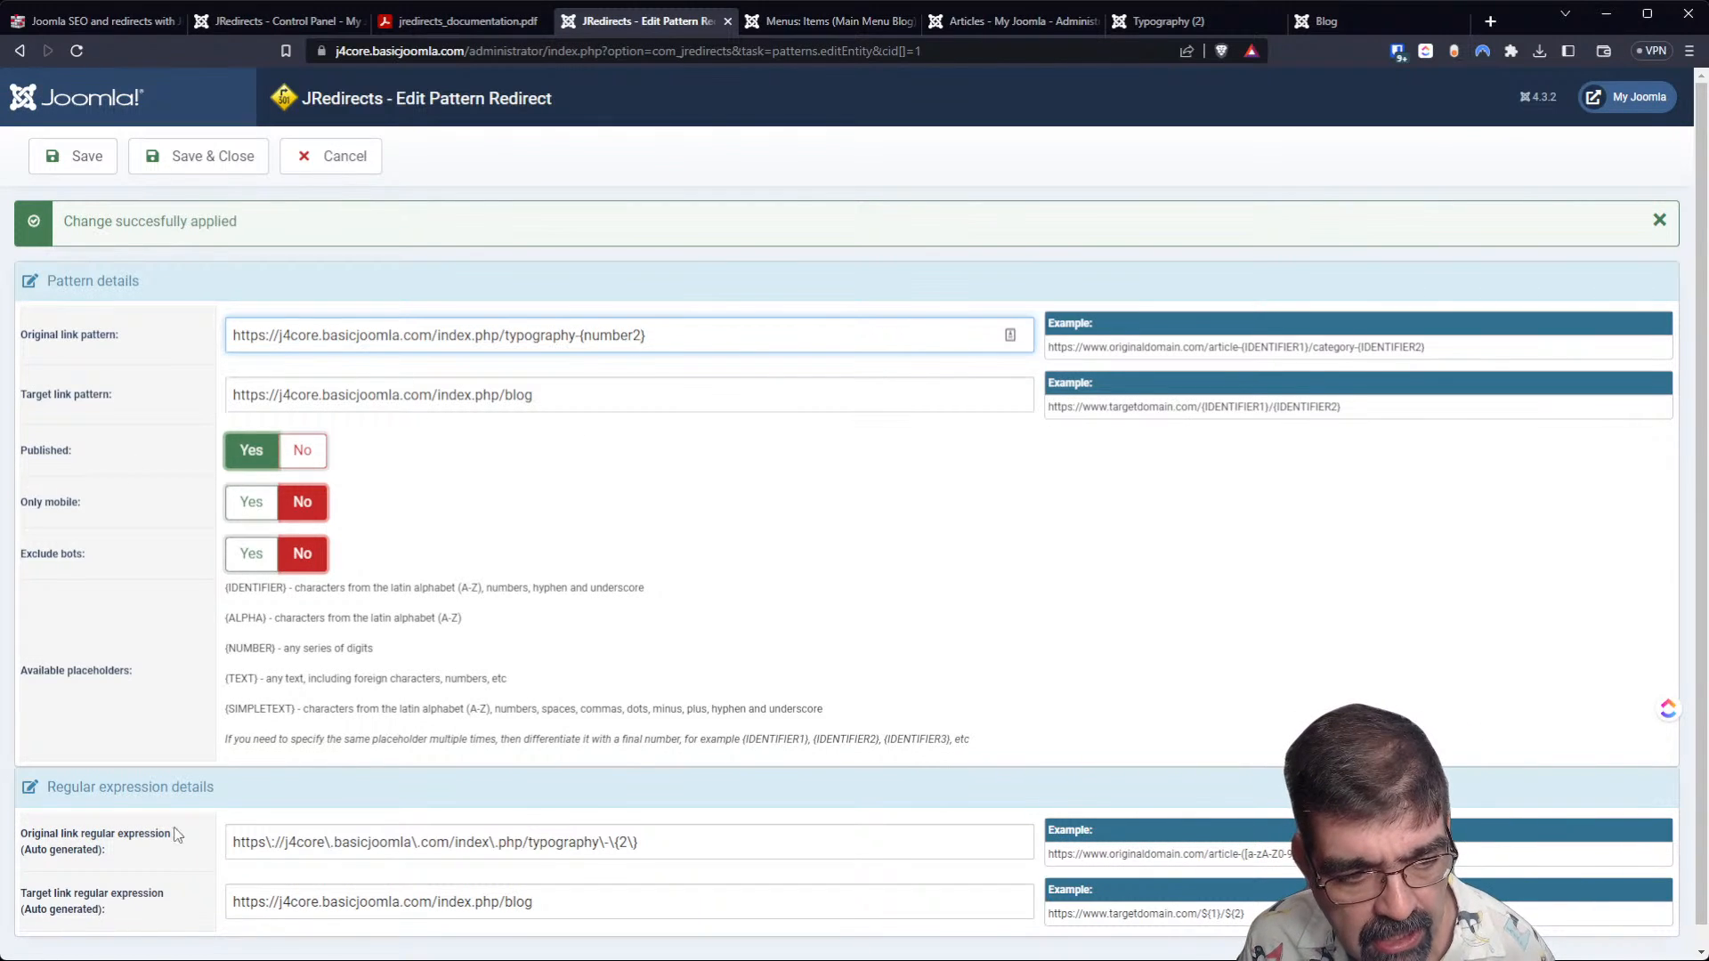
pyautogui.click(66, 167)
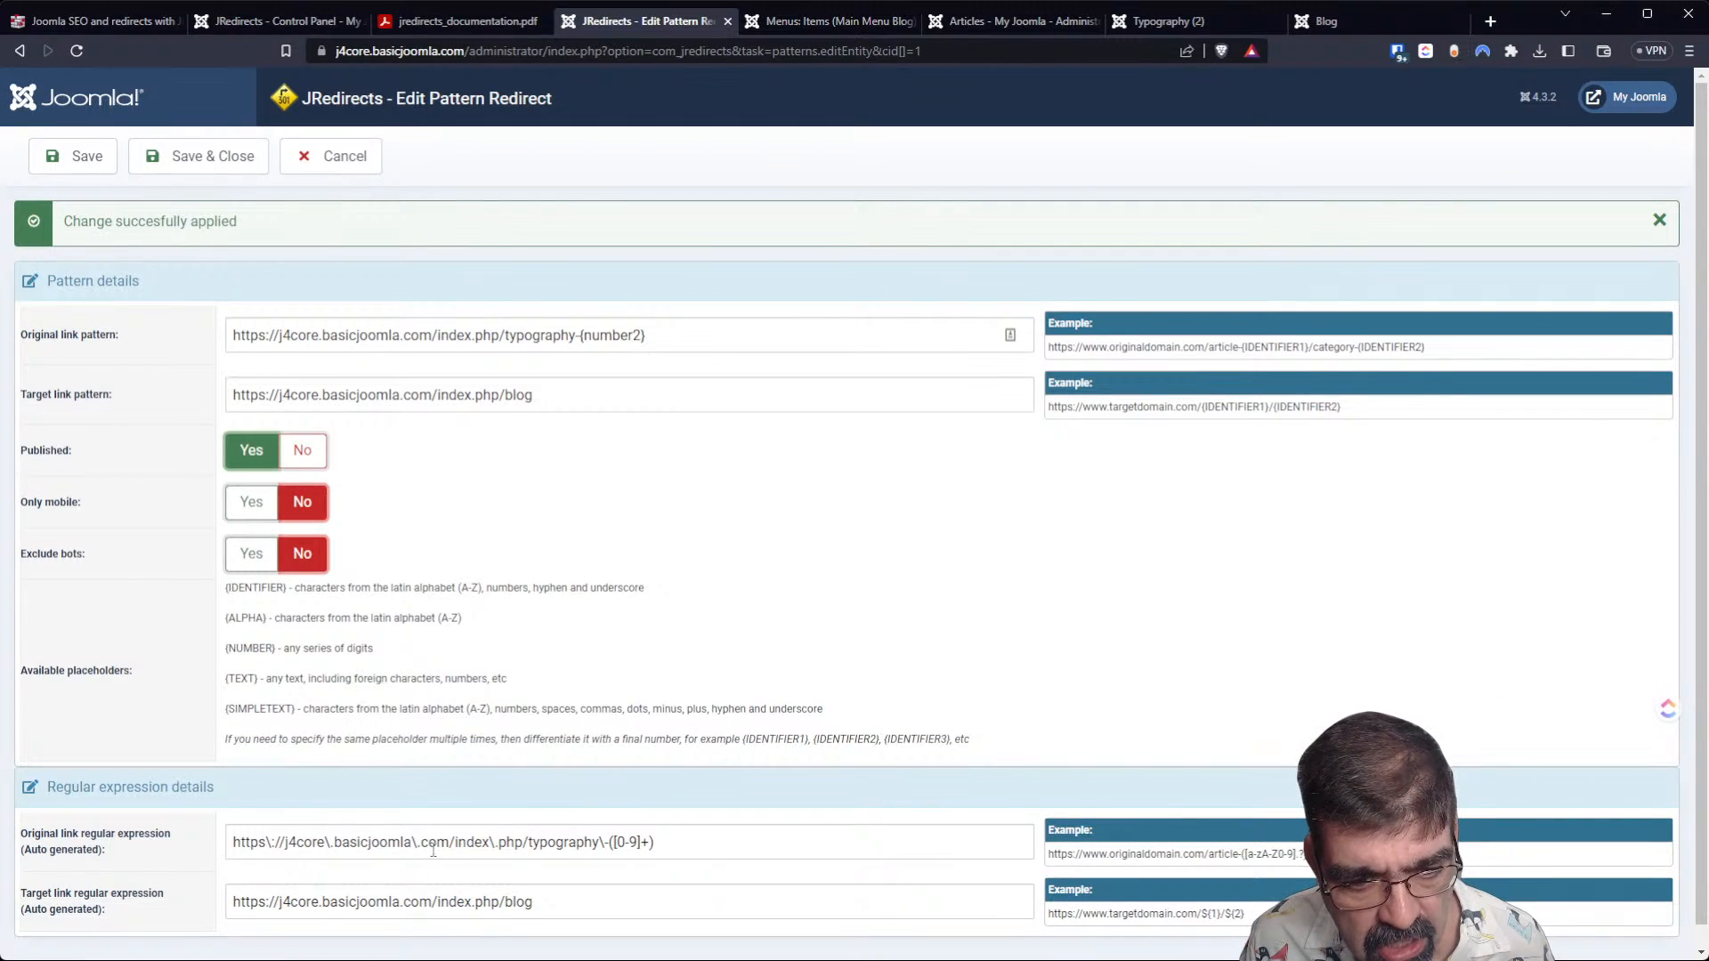
pyautogui.moveTo(138, 855)
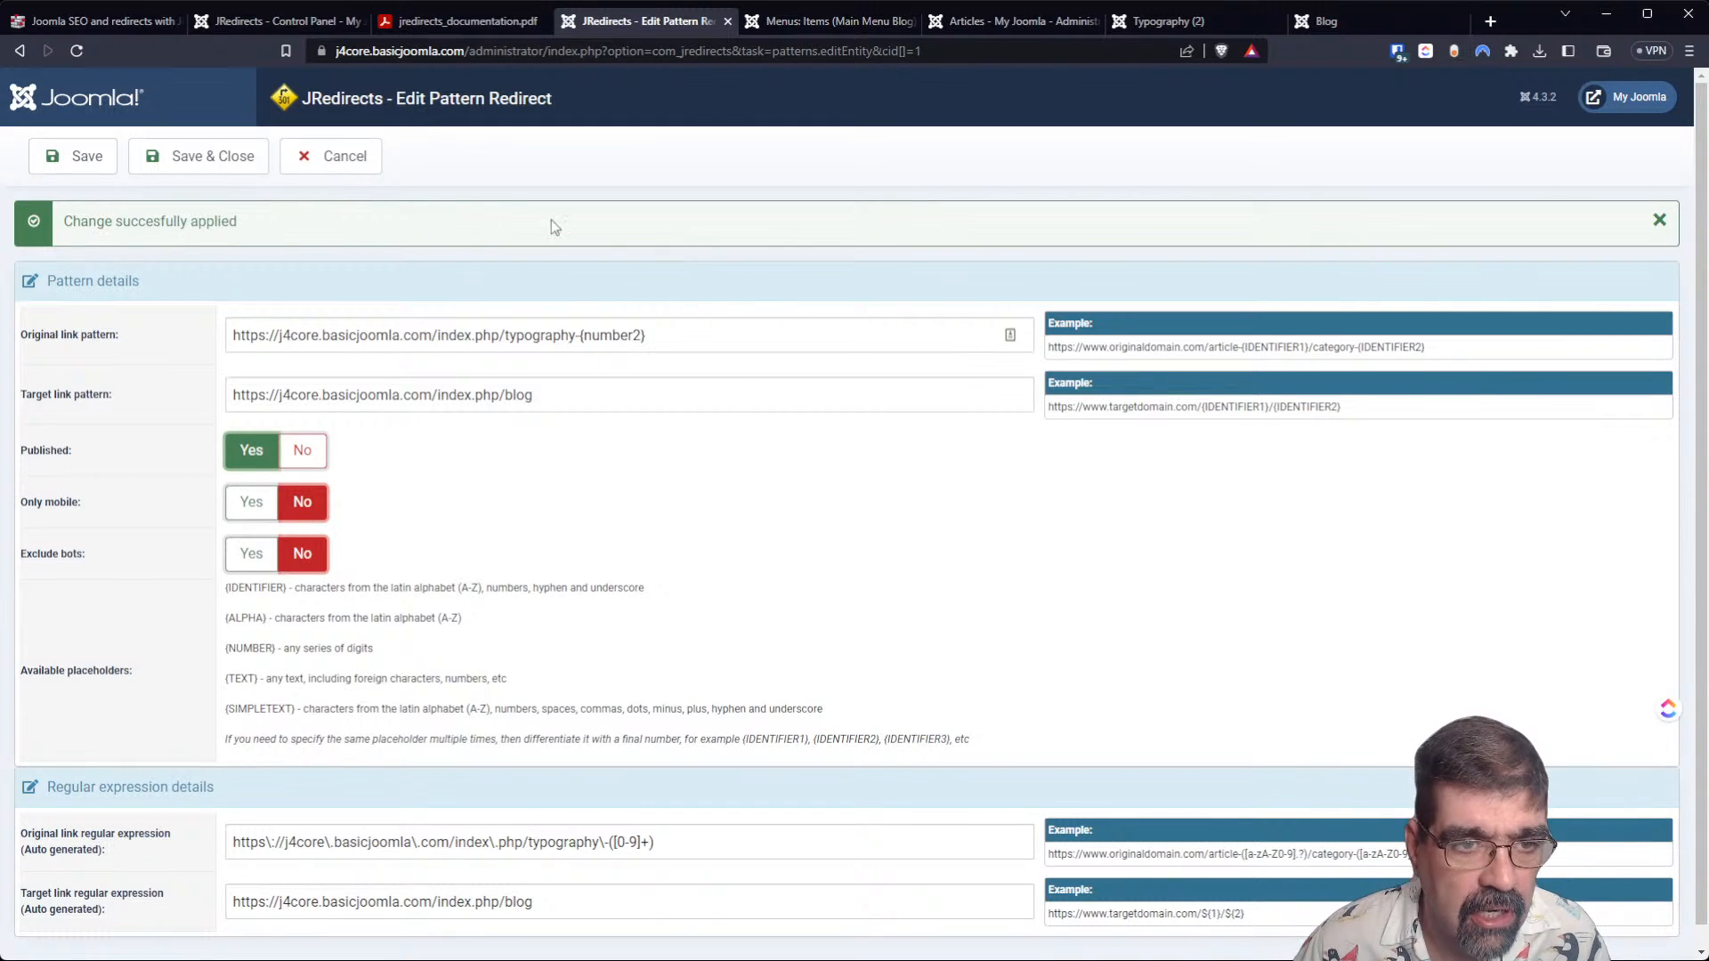
pyautogui.click(216, 161)
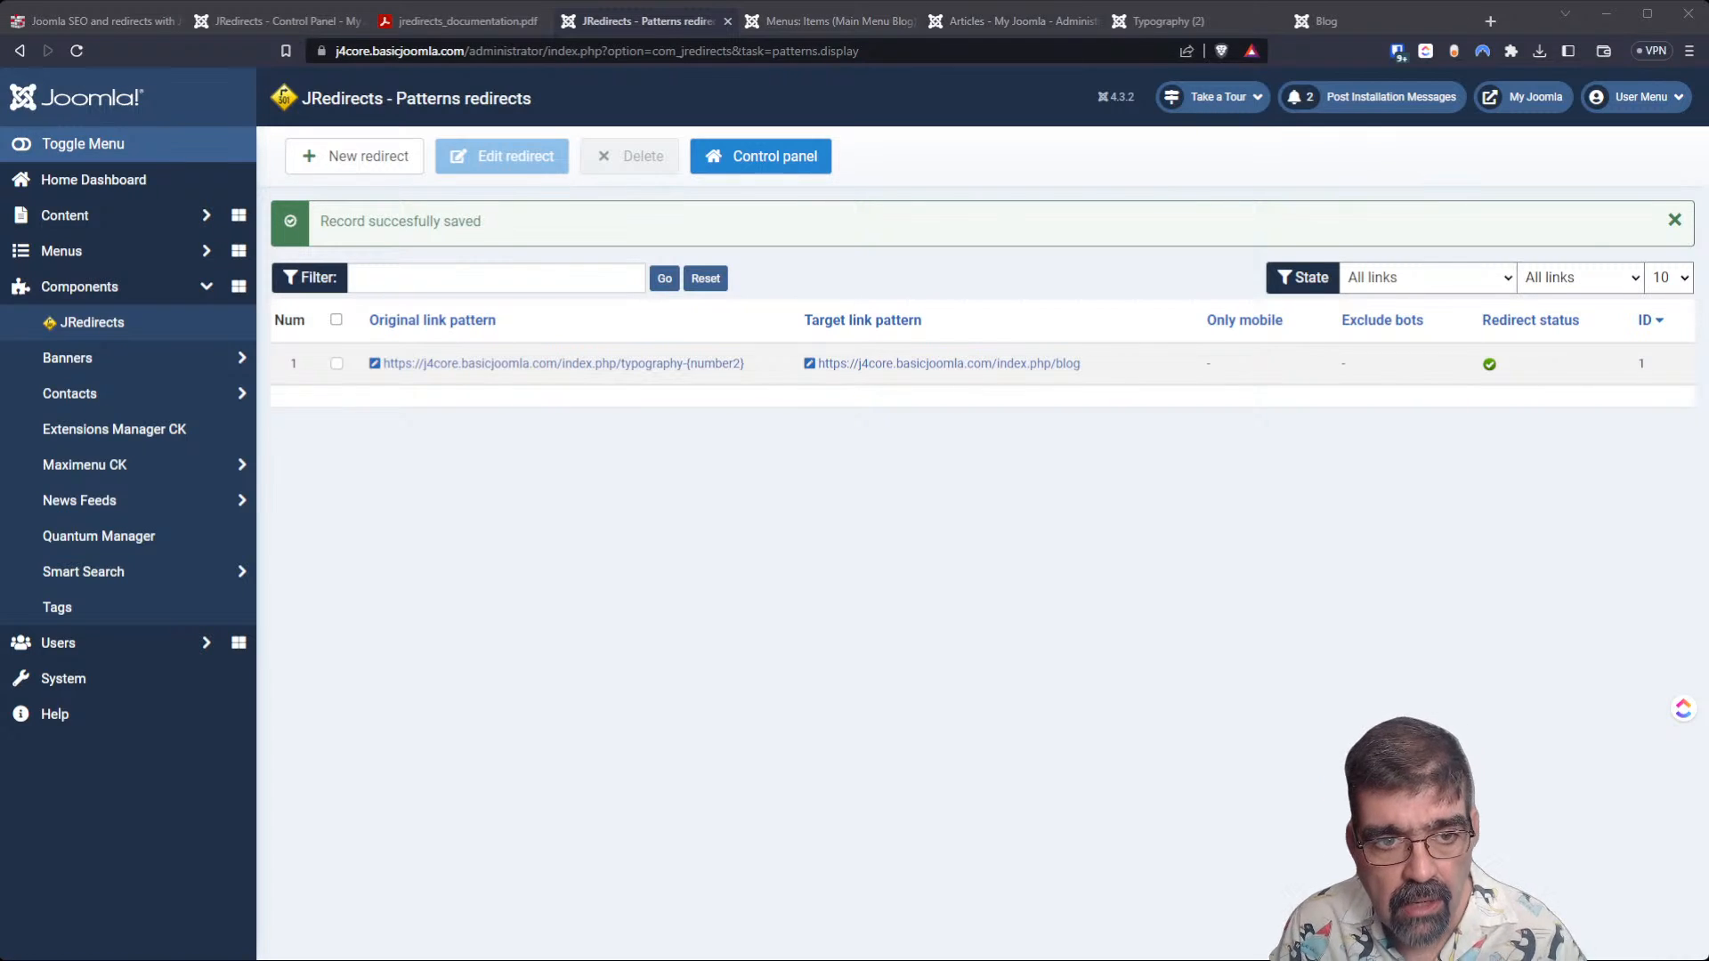
pyautogui.click(331, 168)
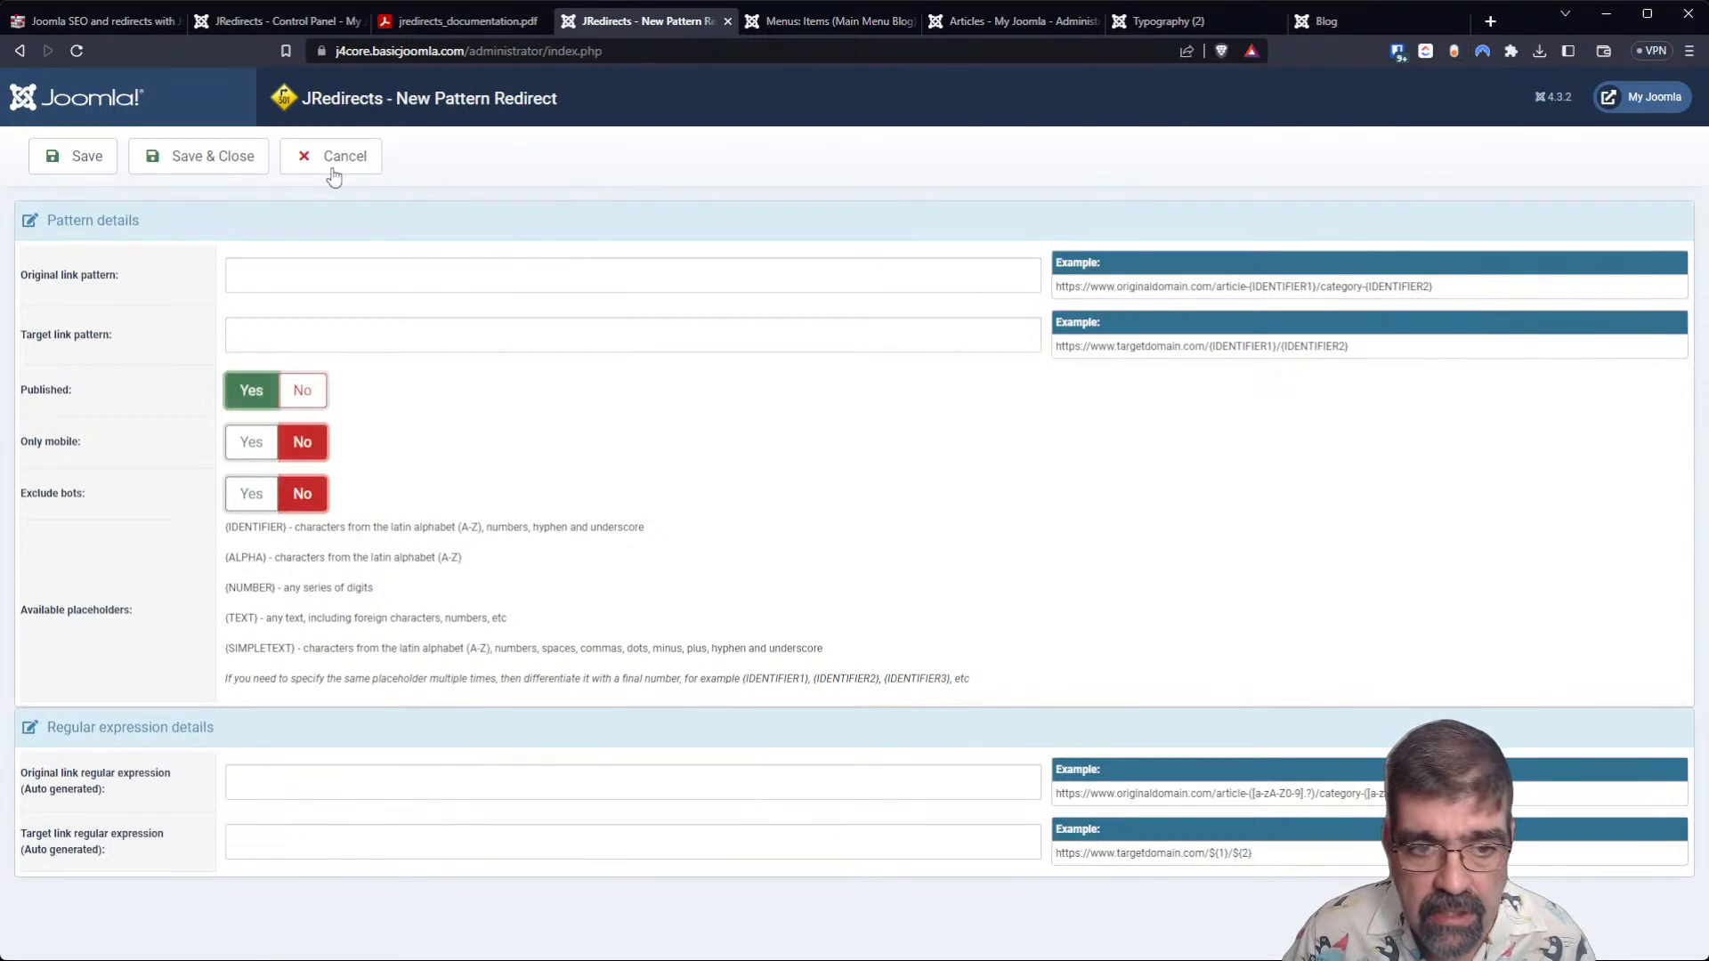
pyautogui.click(440, 285)
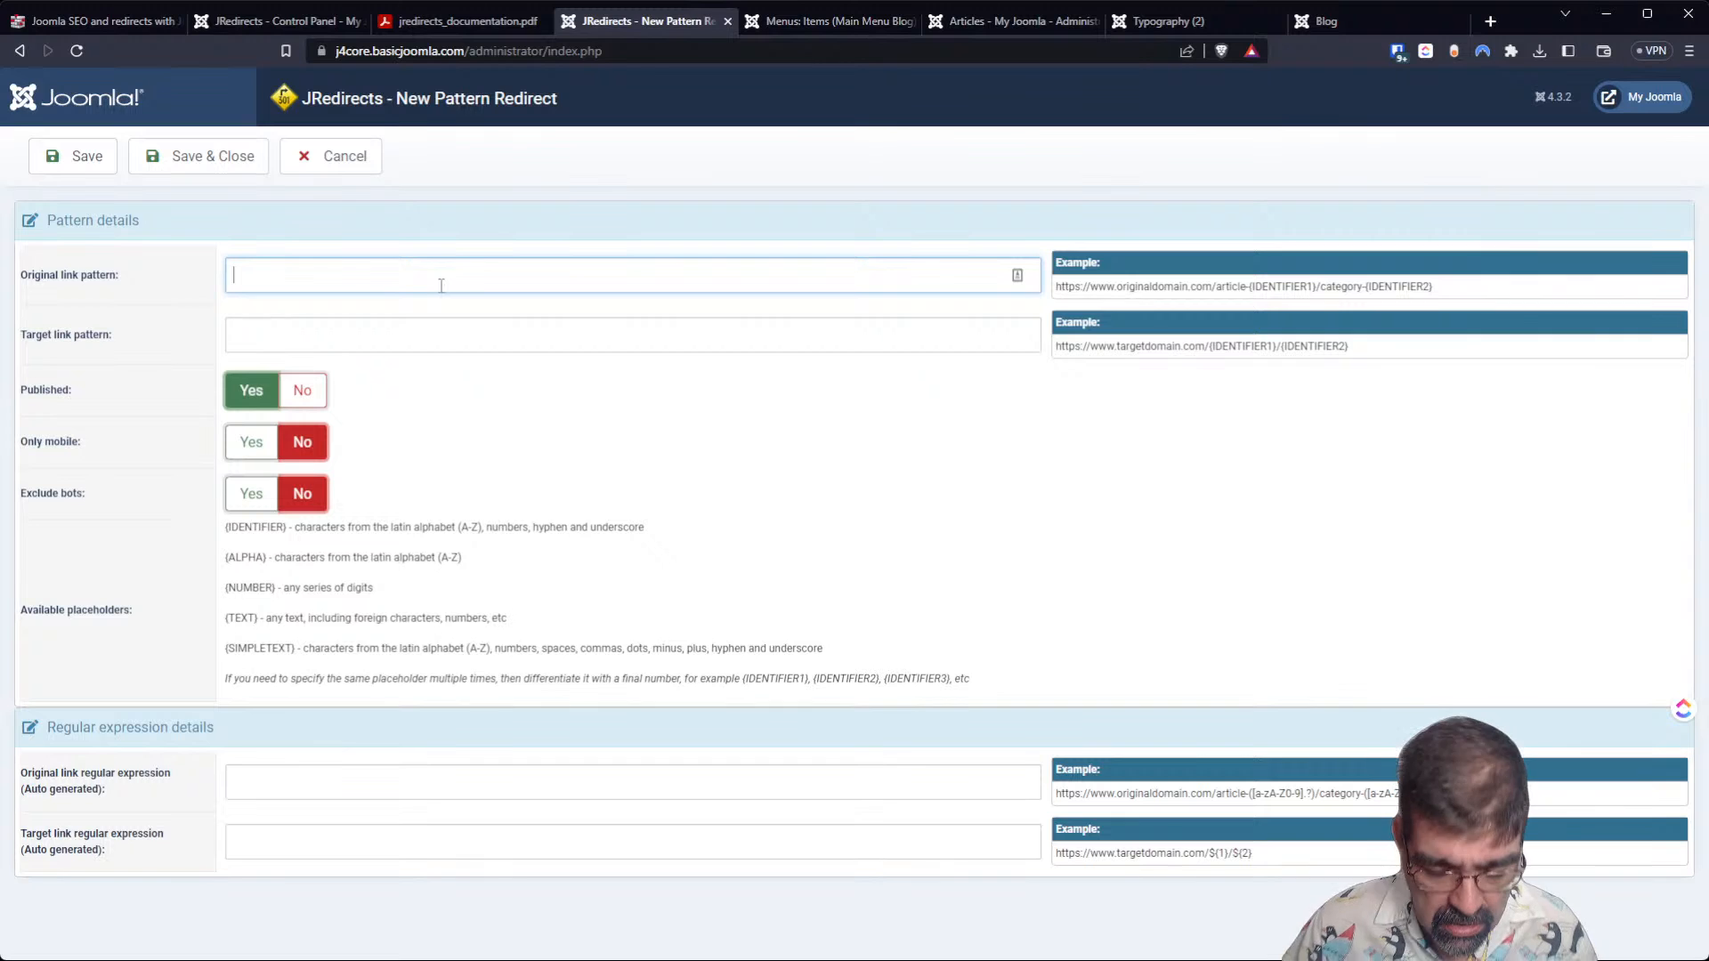
pyautogui.write('norway')
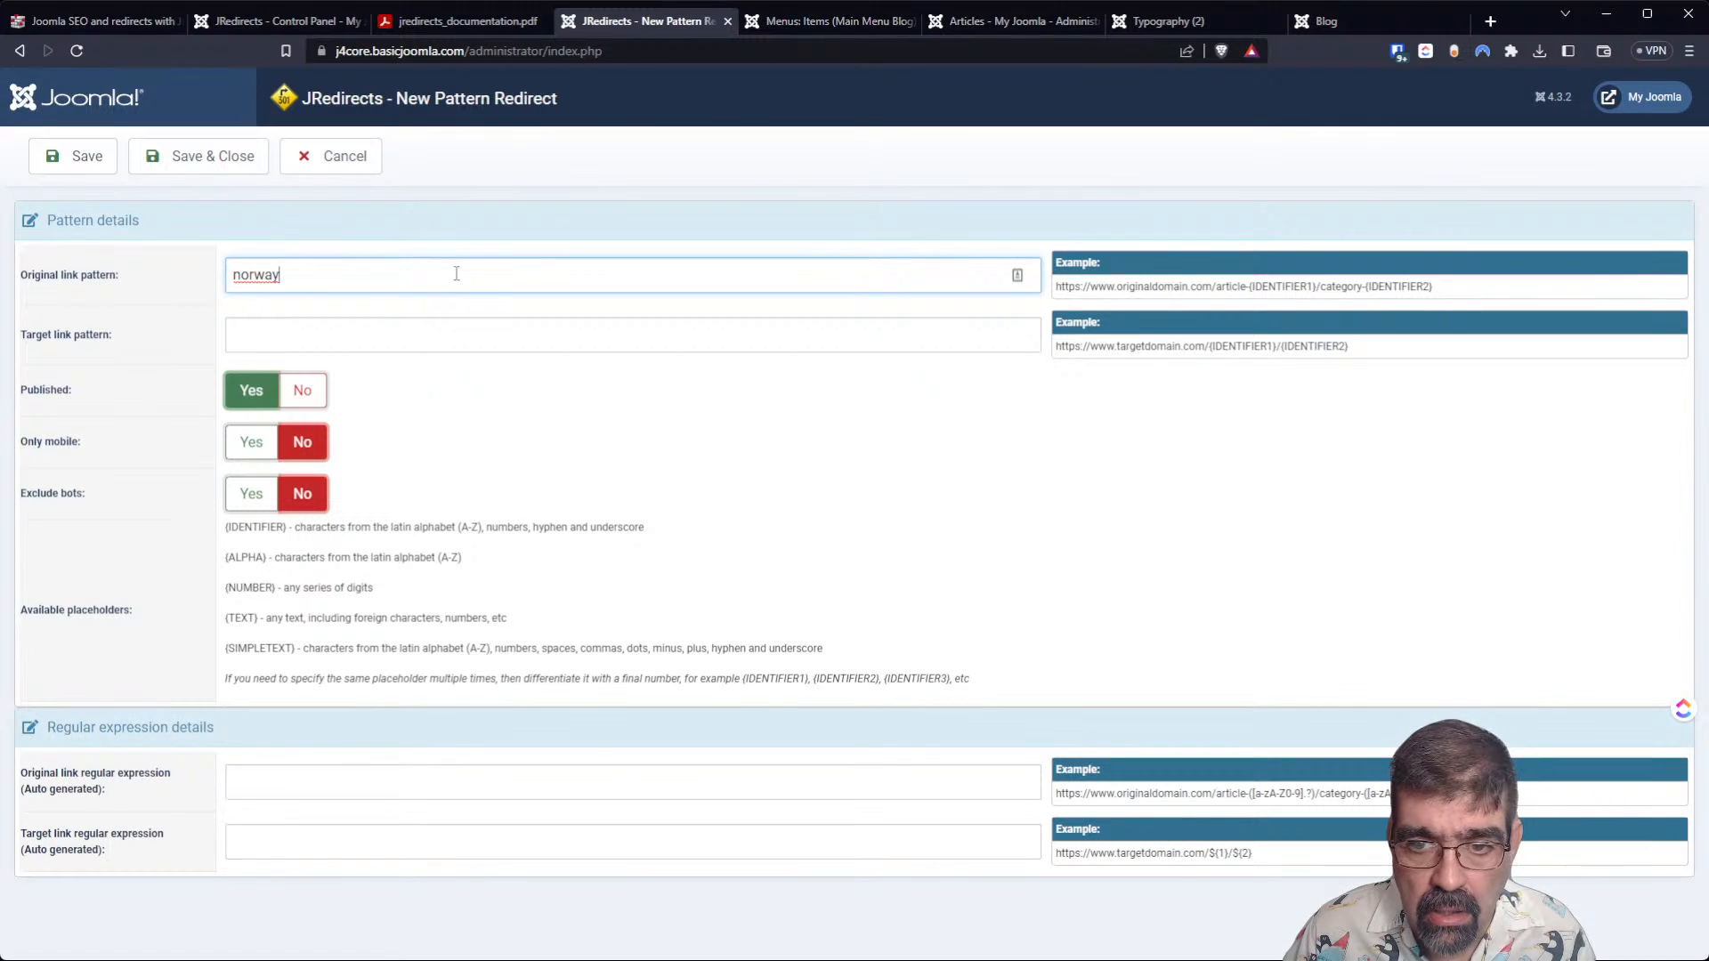
pyautogui.moveTo(420, 276); pyautogui.dragTo(175, 274)
pyautogui.click(343, 48)
pyautogui.hotkey('ctrl', 'c')
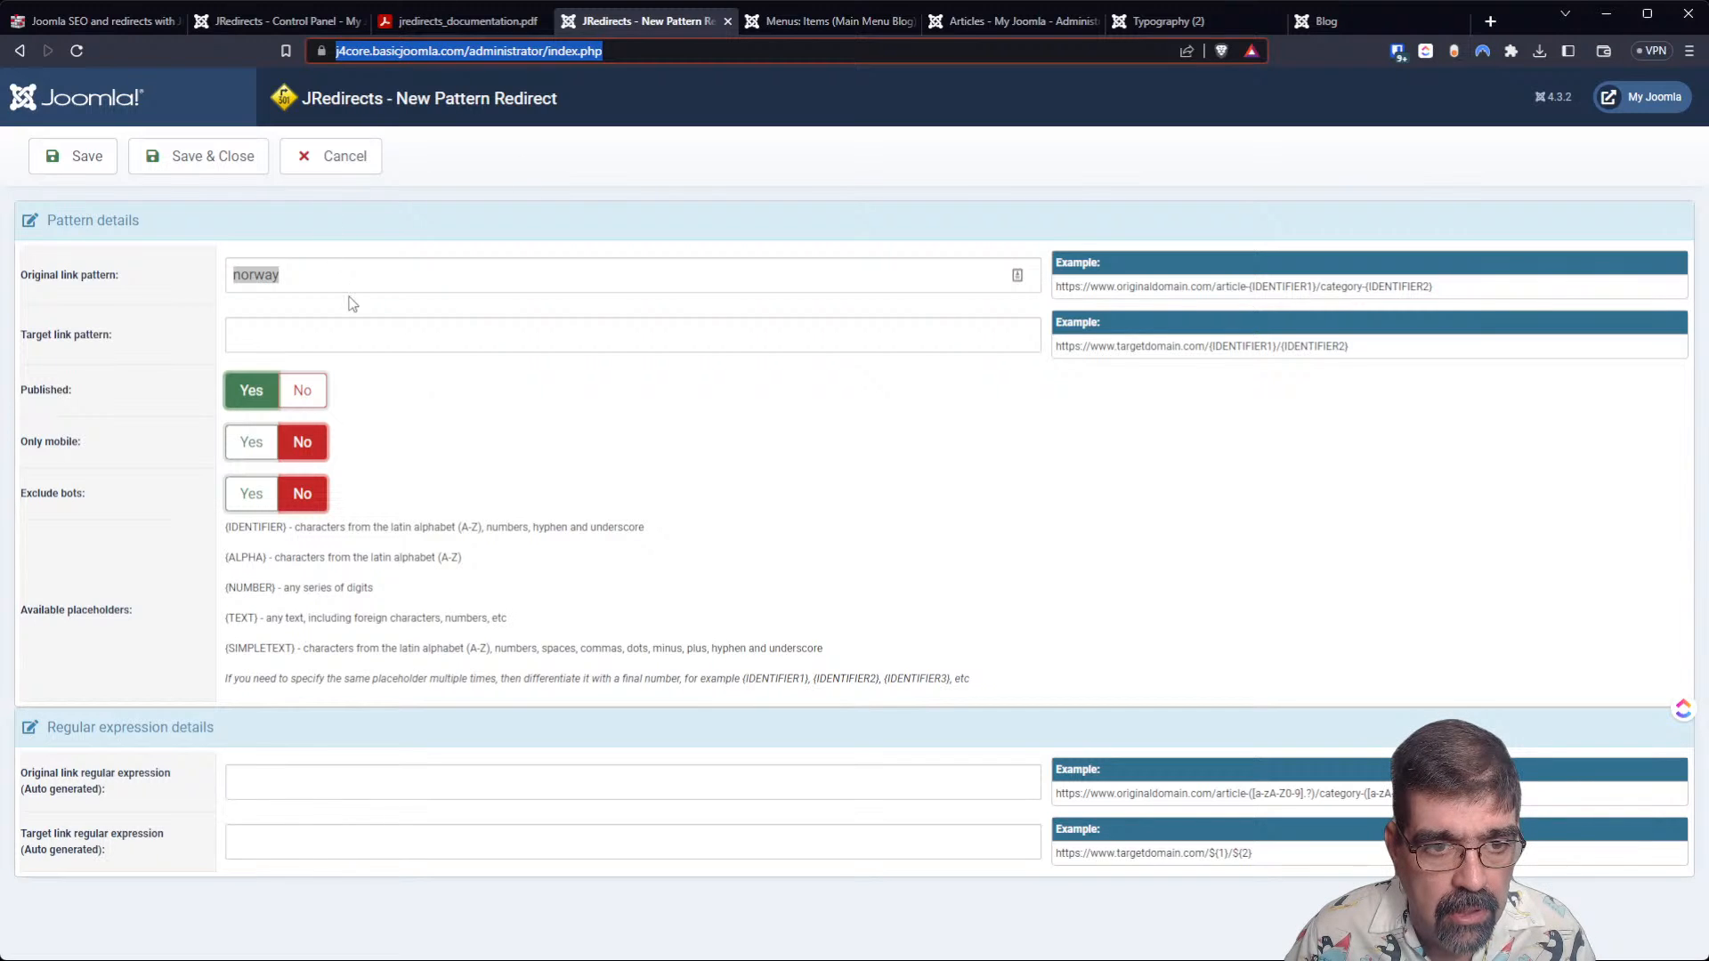
pyautogui.moveTo(342, 277); pyautogui.dragTo(121, 274)
pyautogui.hotkey('ctrl', 'v')
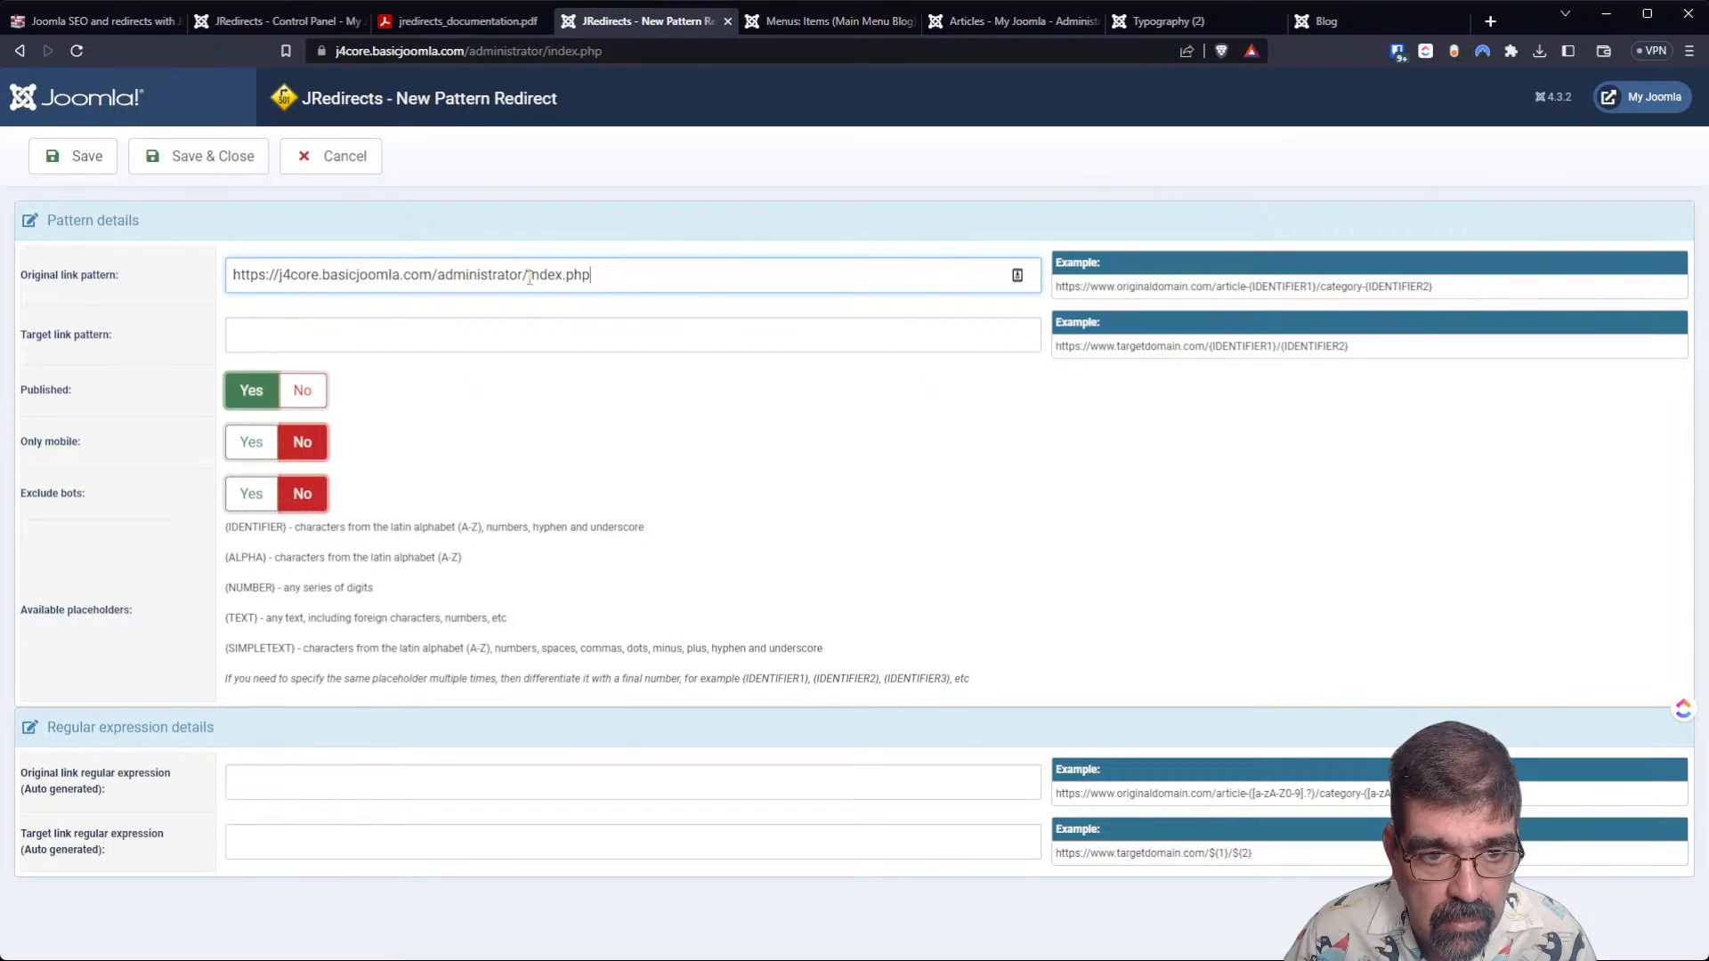
pyautogui.moveTo(438, 278); pyautogui.dragTo(735, 283)
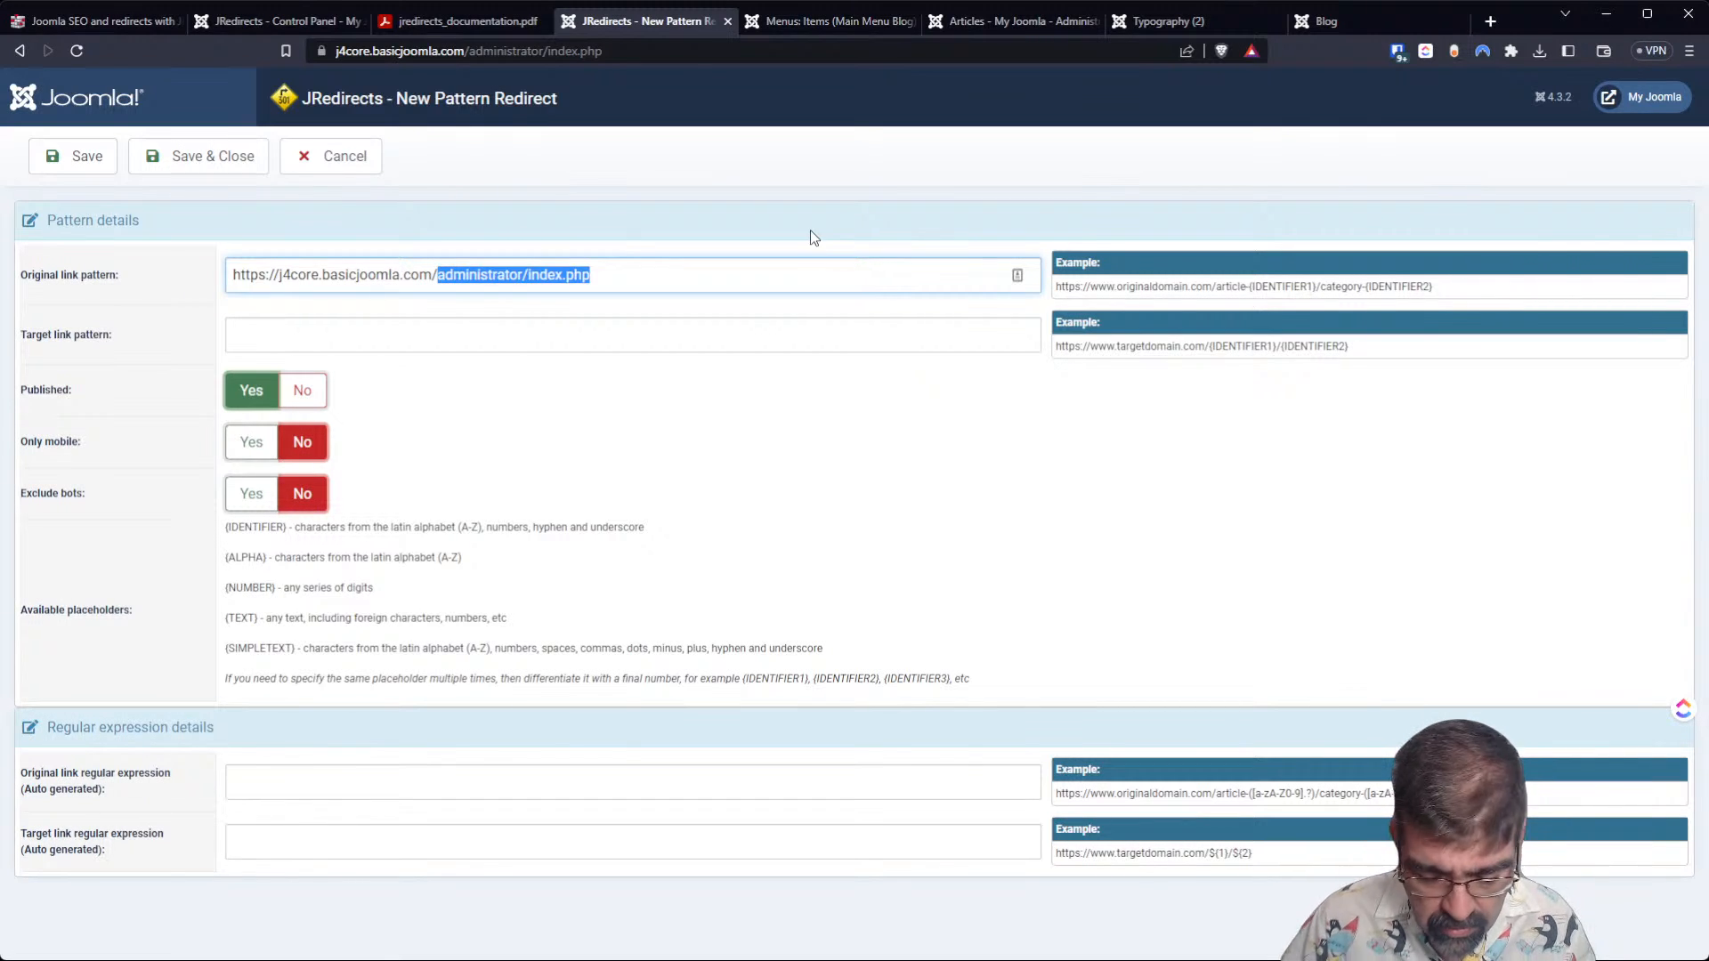
pyautogui.write('norway')
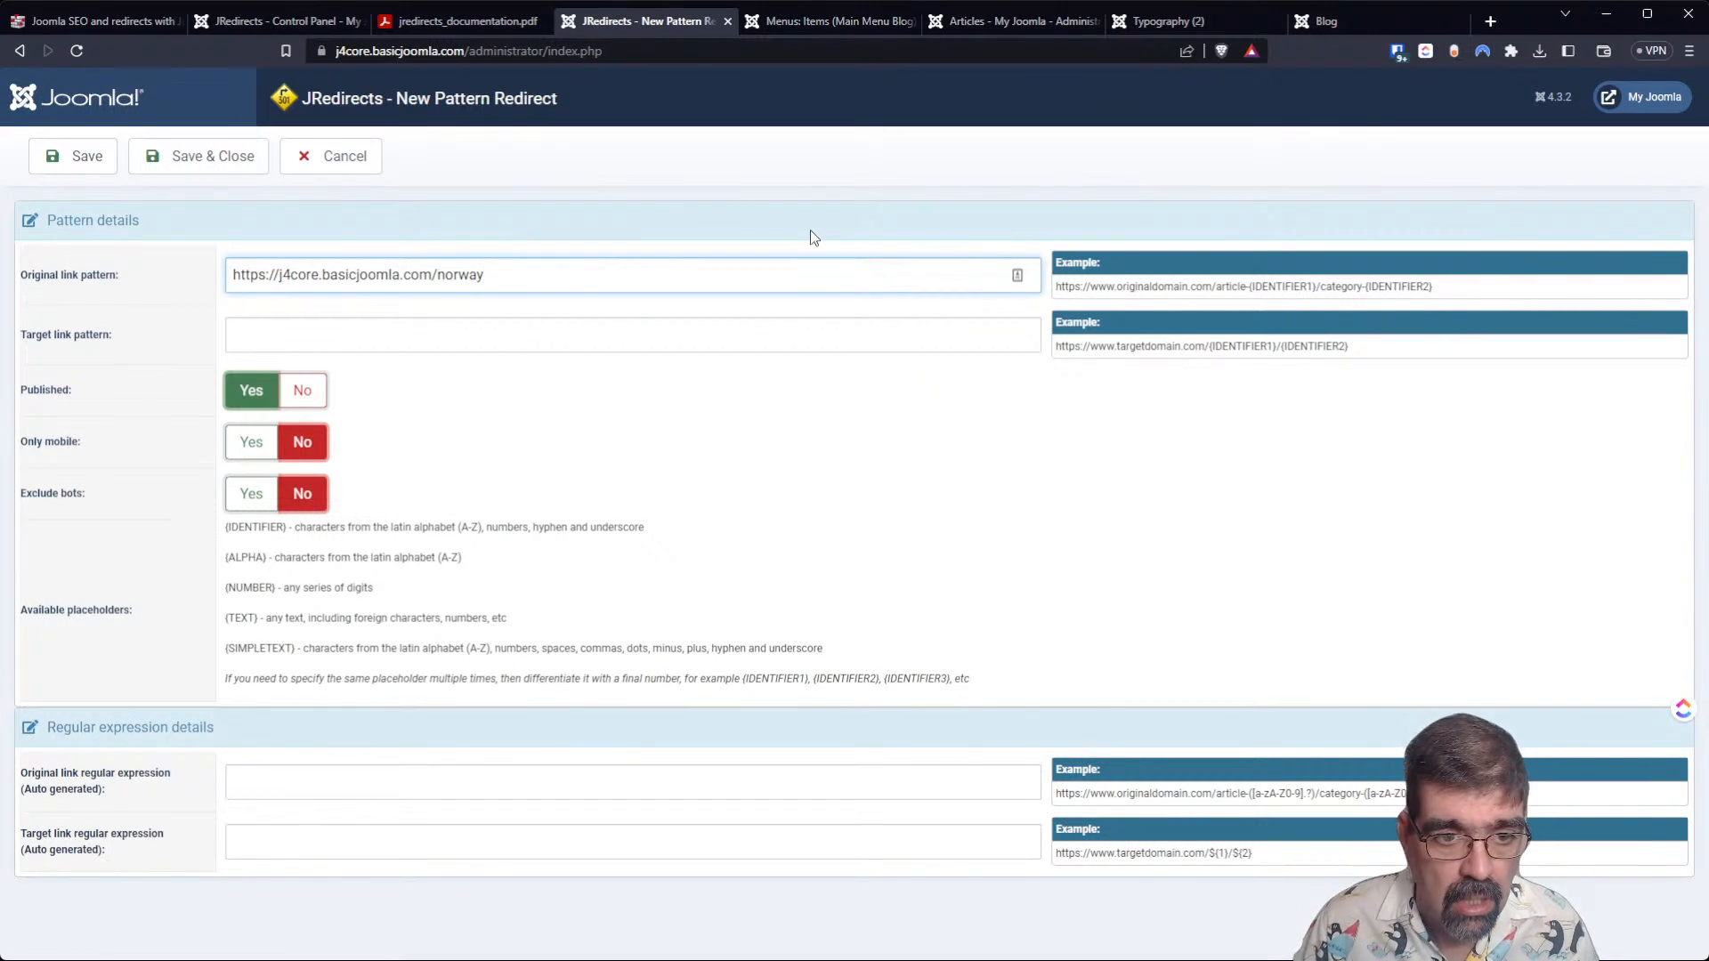
pyautogui.click(657, 327)
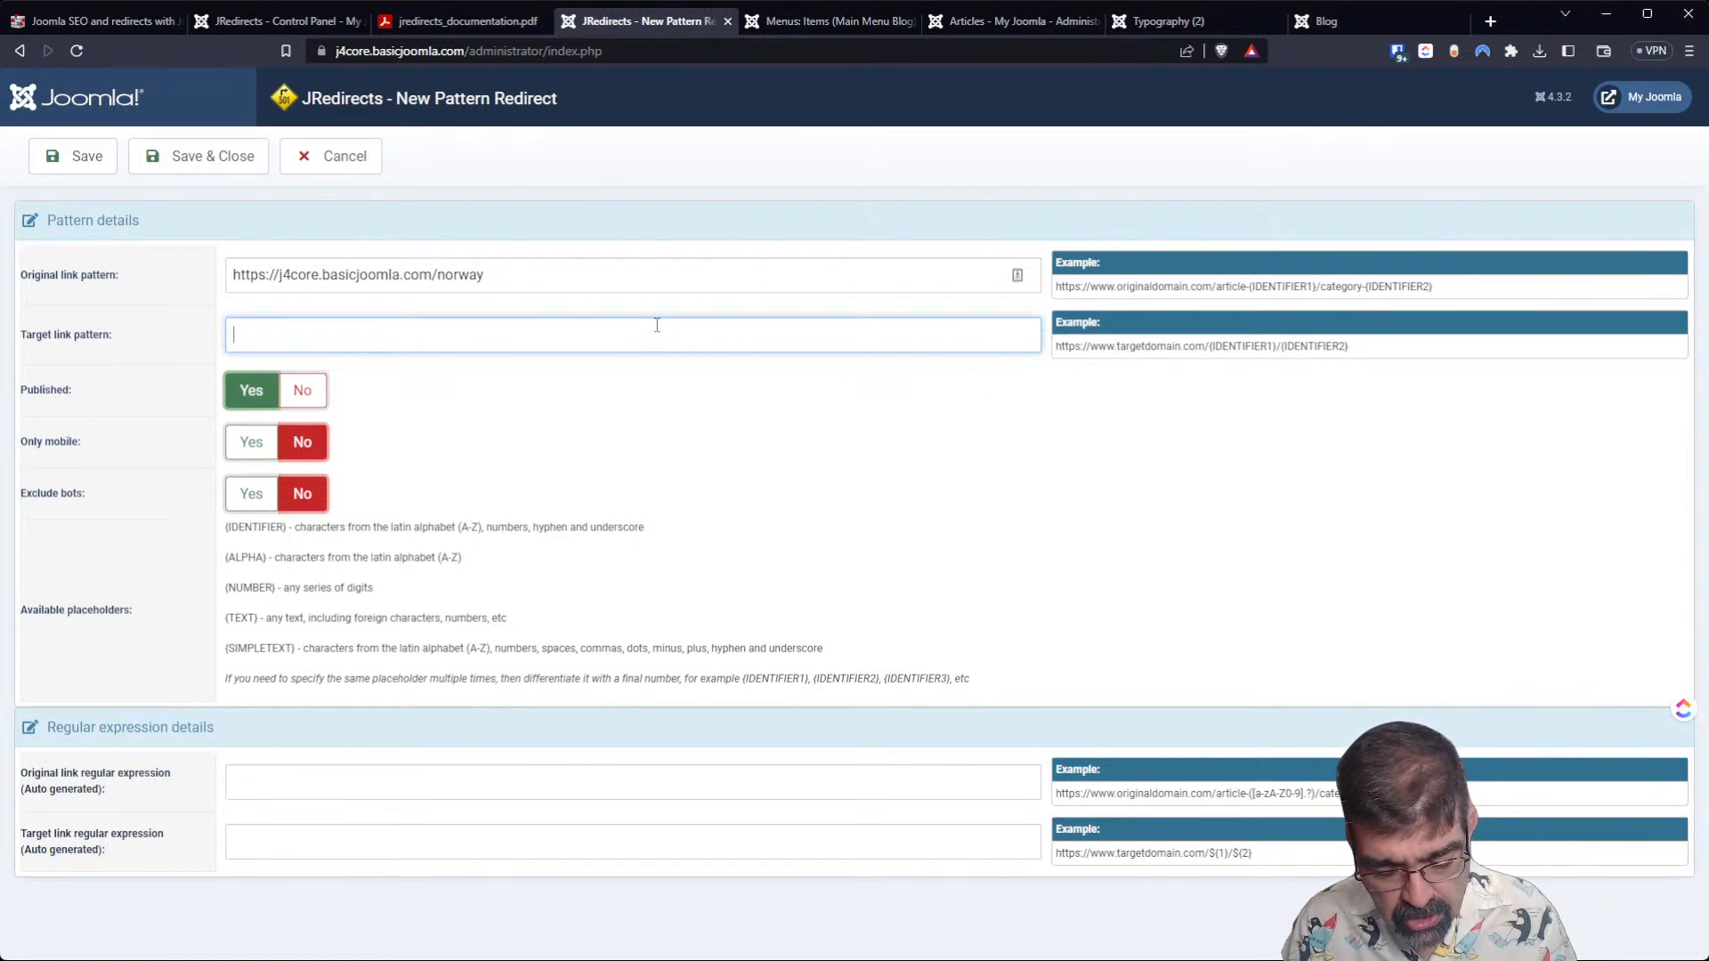
pyautogui.write('https://xn--grane-yua.no/')
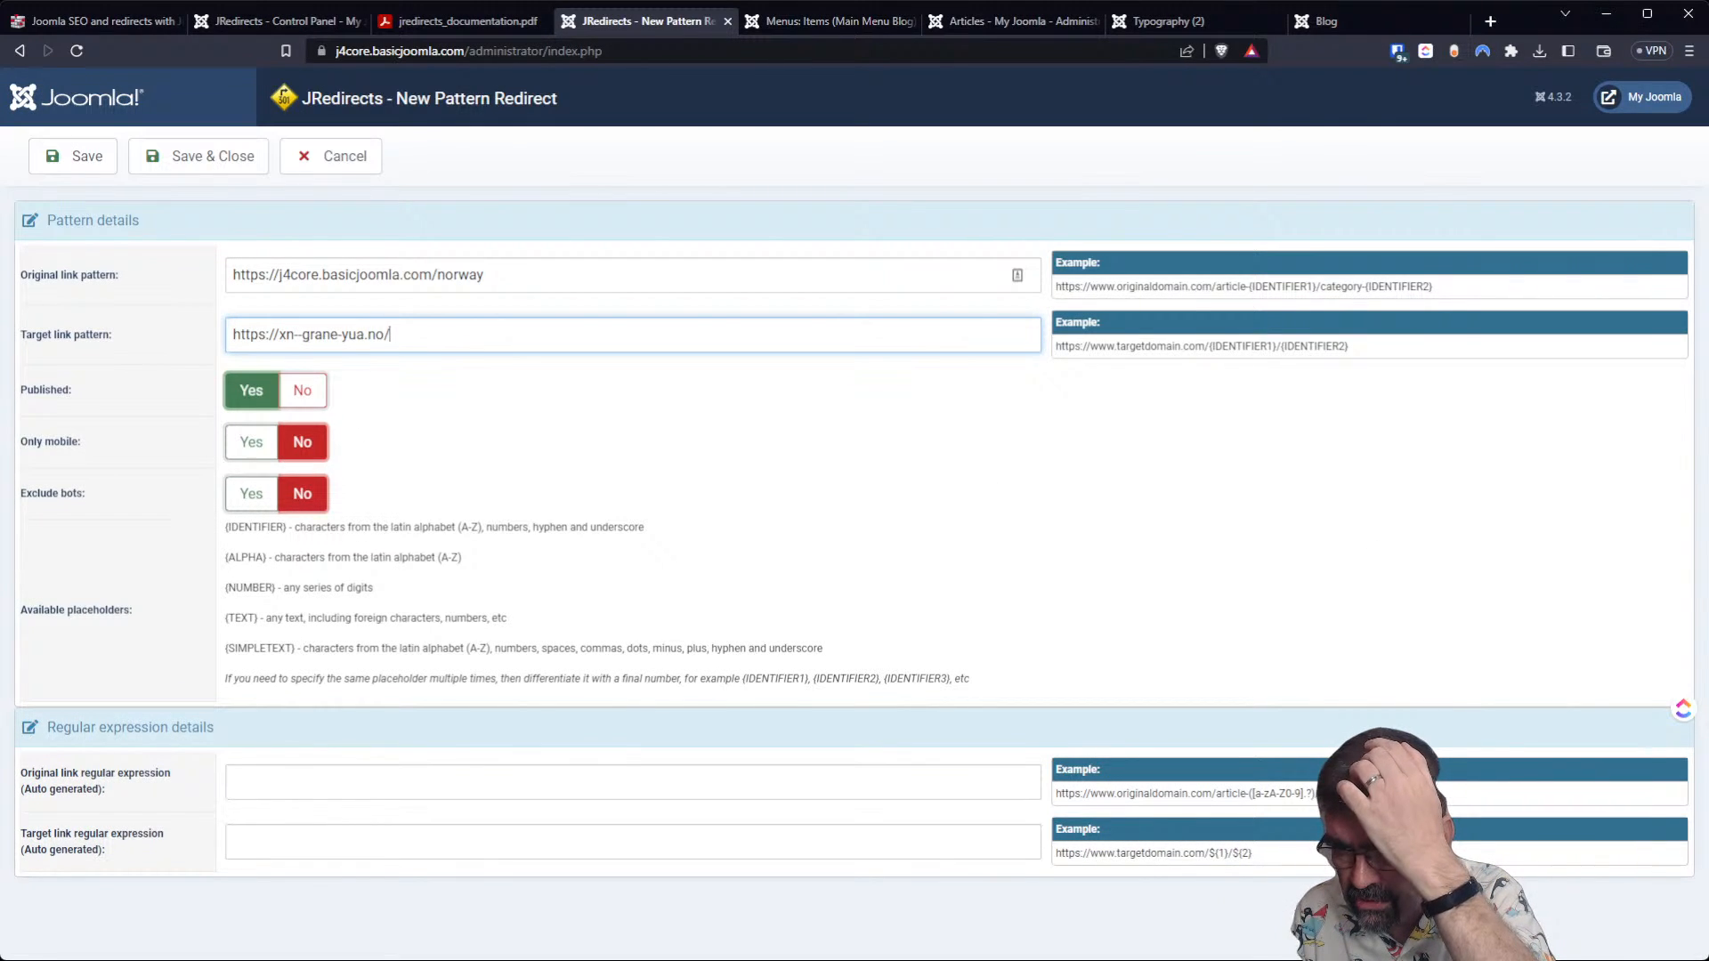
pyautogui.hotkey('alt', 'Tab')
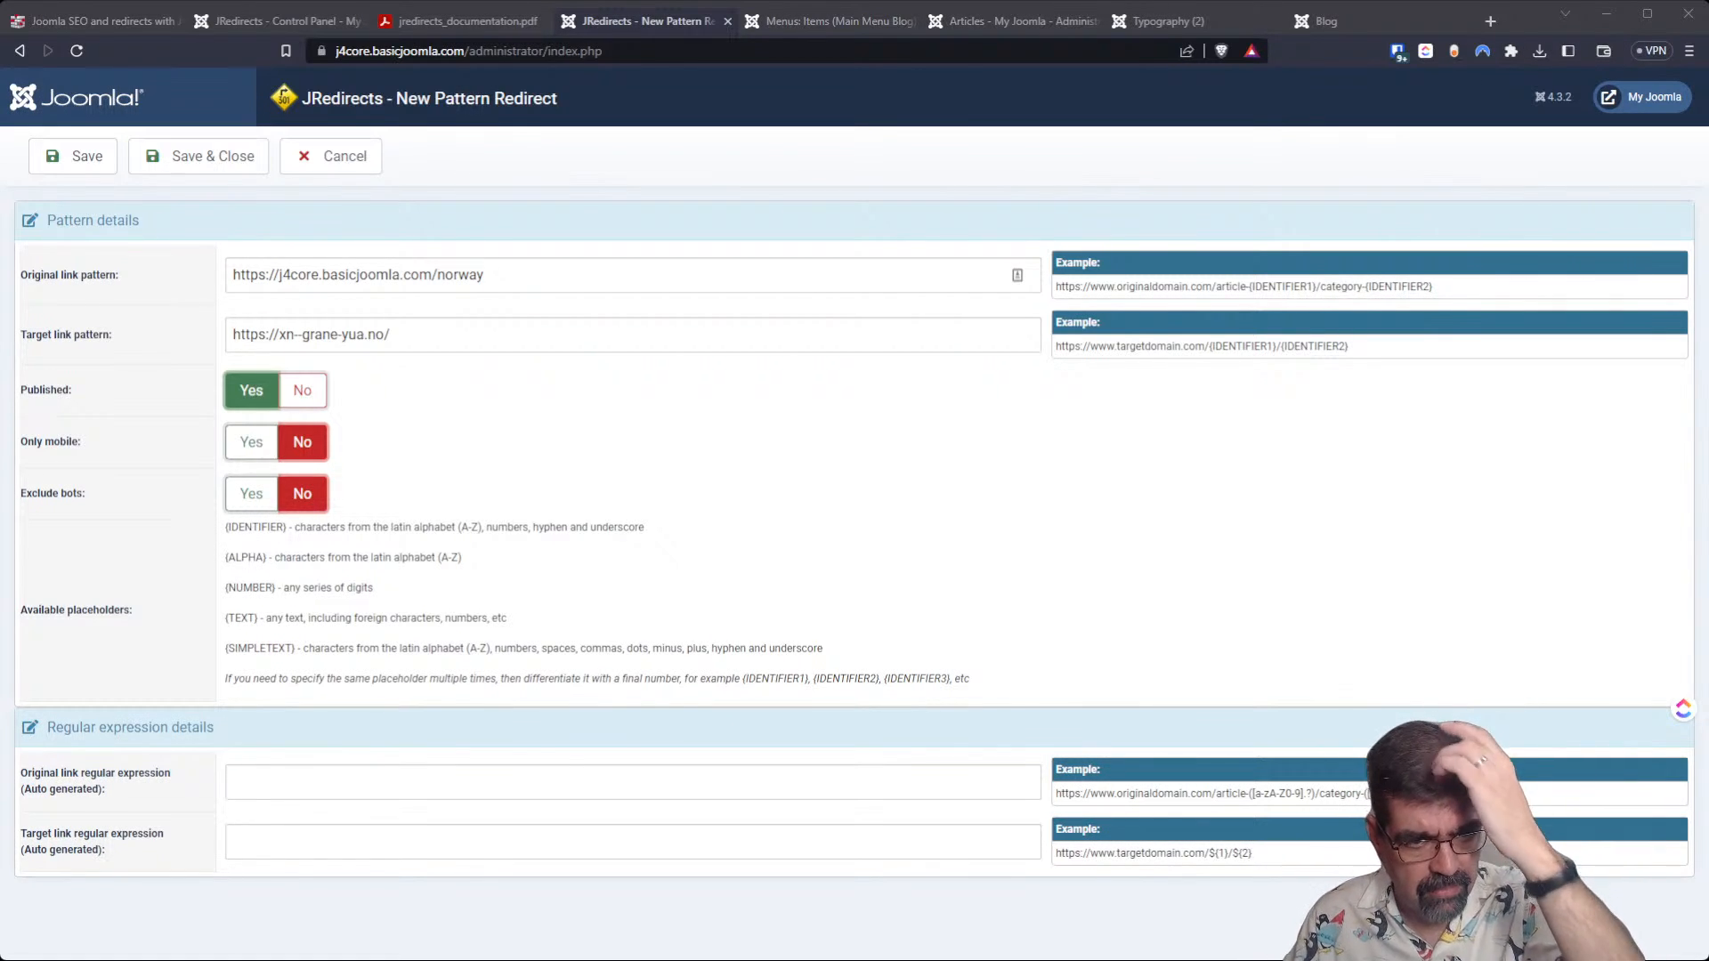
pyautogui.moveTo(70, 275)
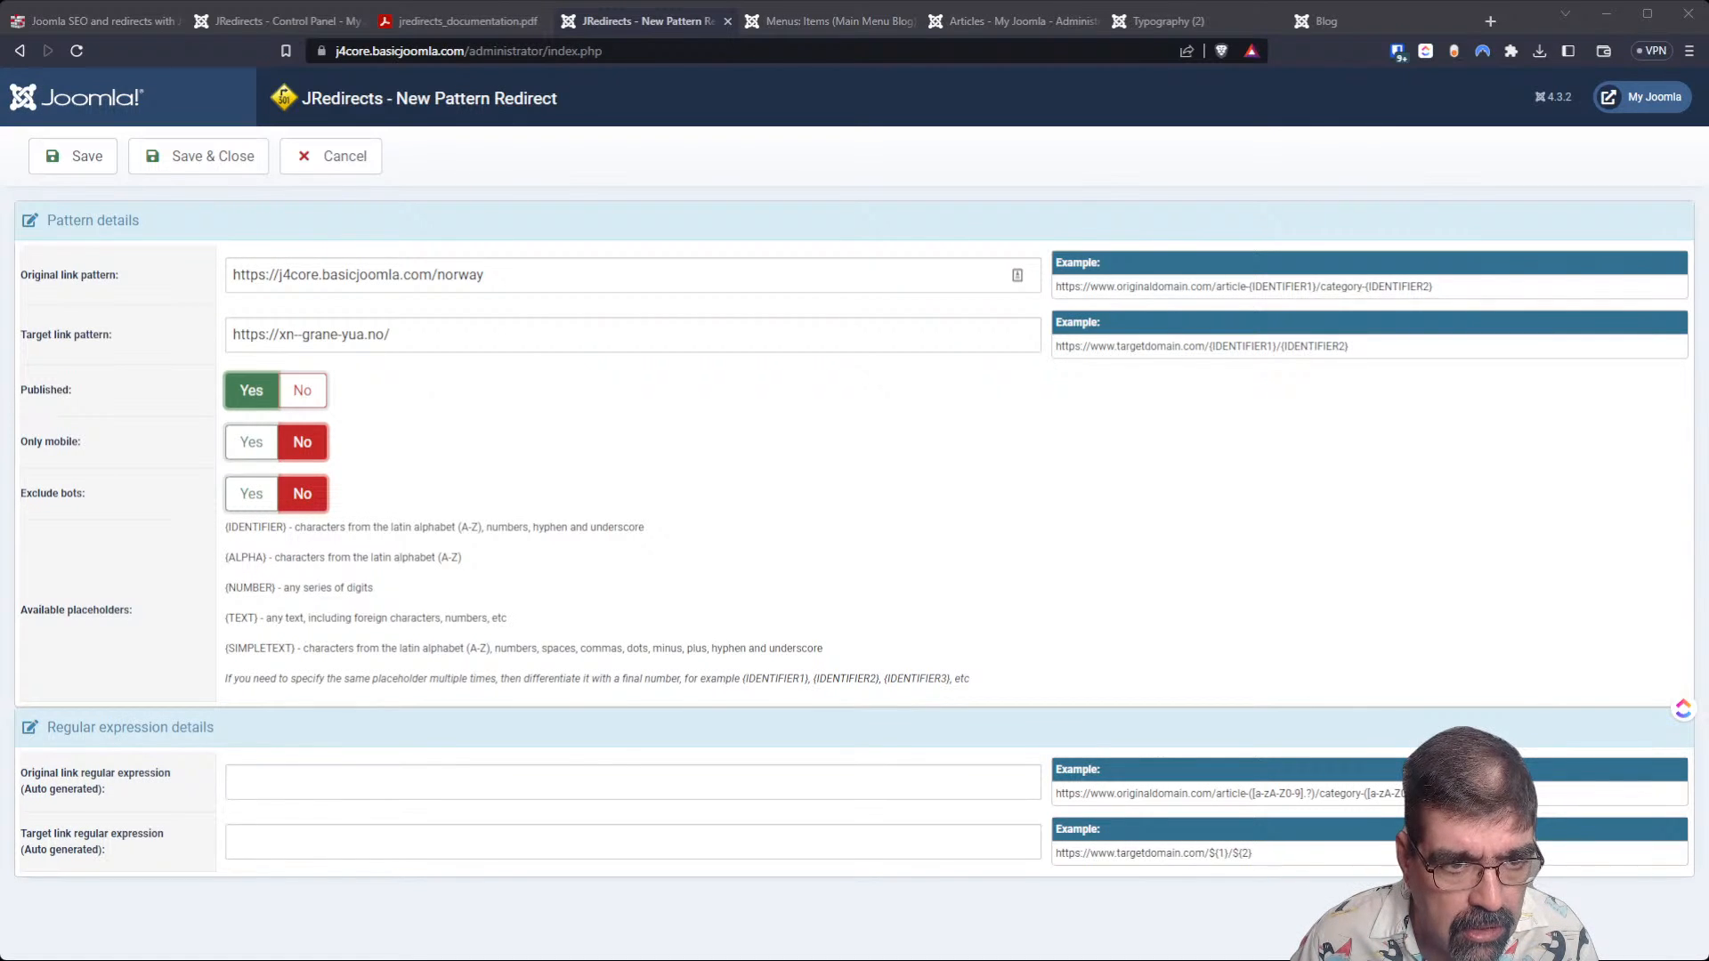
pyautogui.click(74, 157)
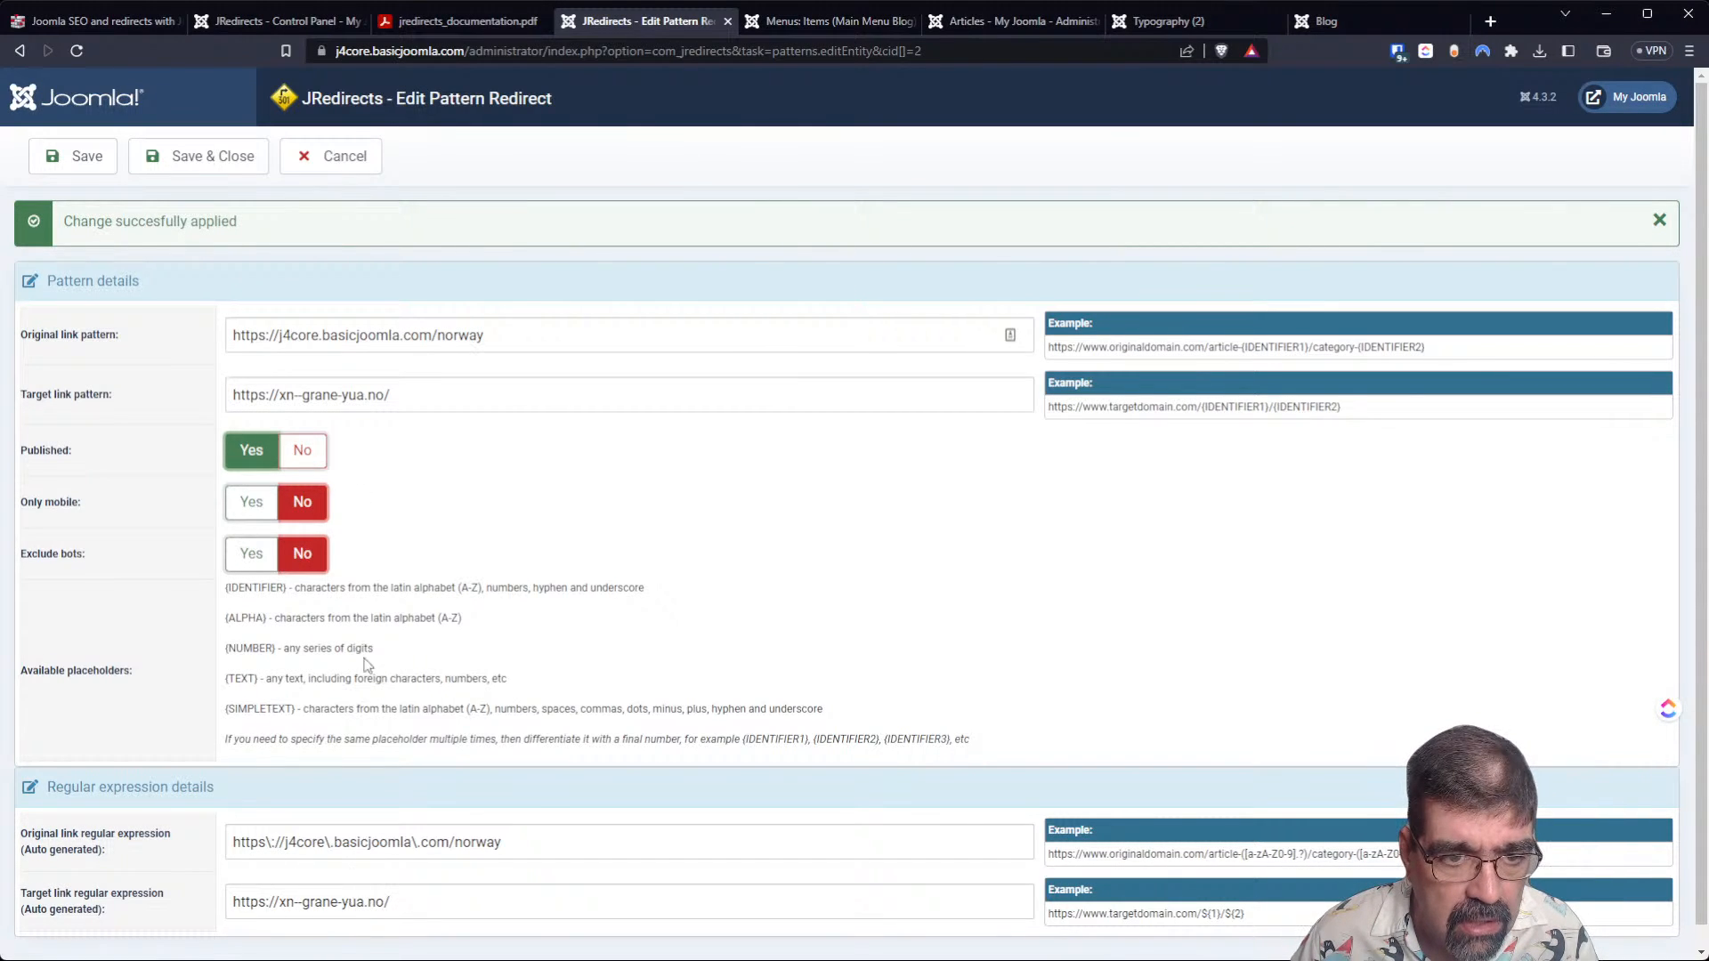
pyautogui.moveTo(534, 343); pyautogui.dragTo(192, 337)
pyautogui.hotkey('ctrl', 'c')
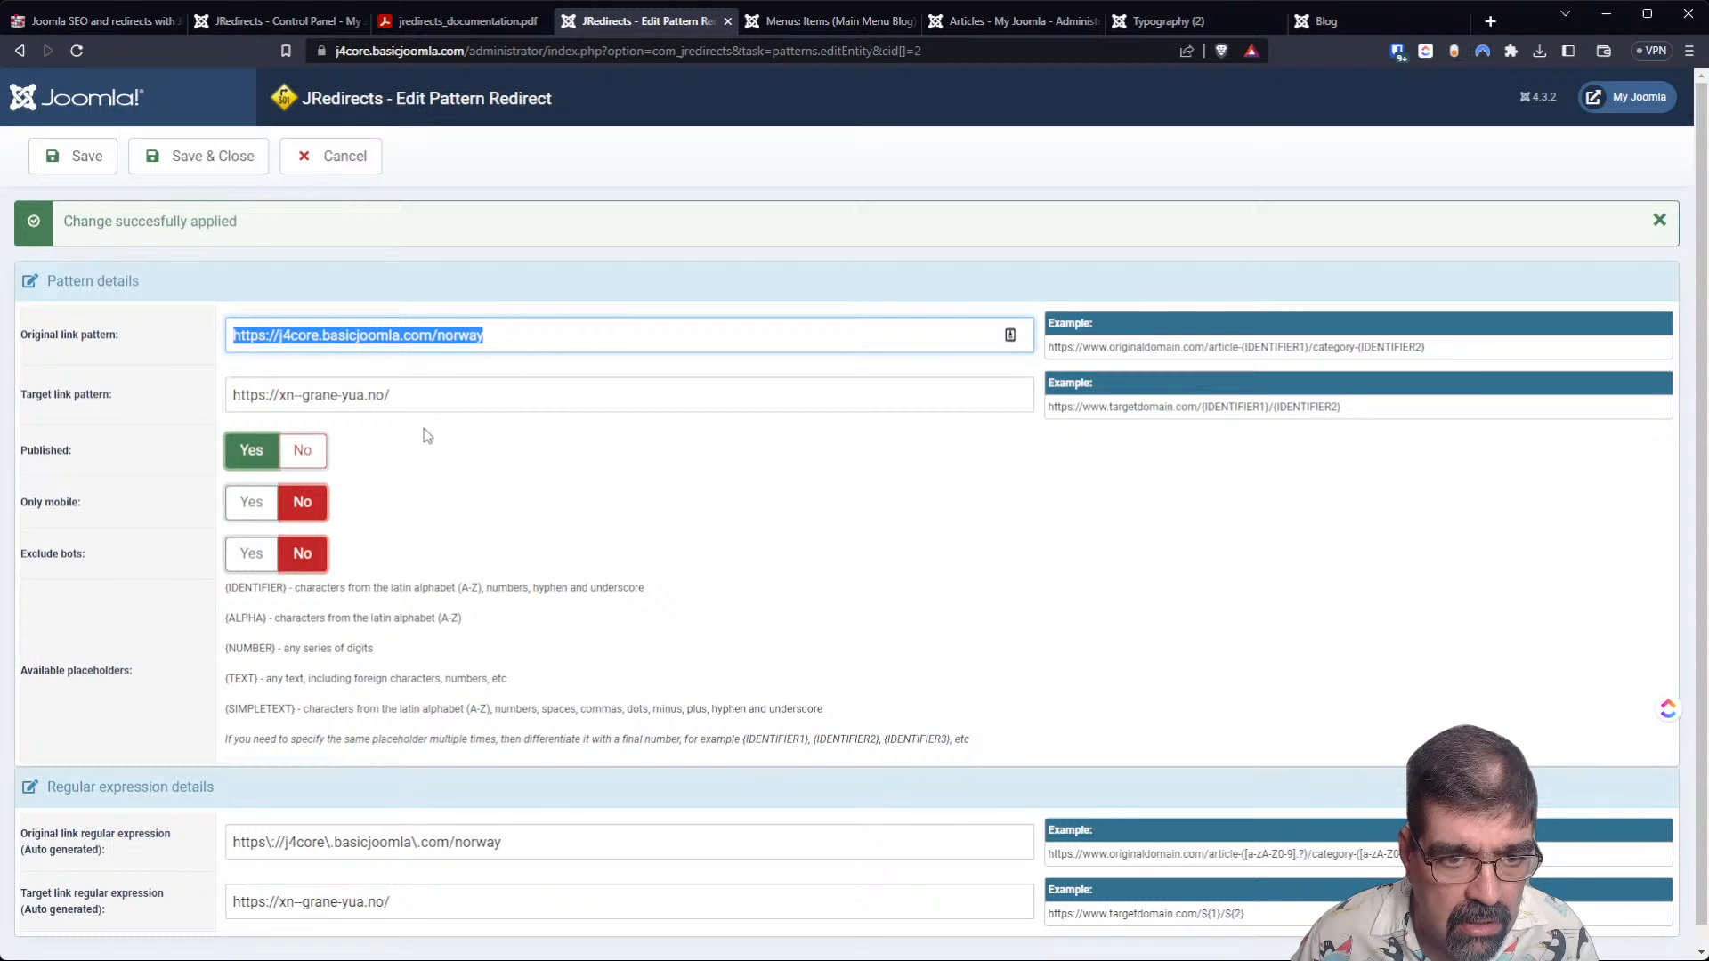
pyautogui.click(198, 156)
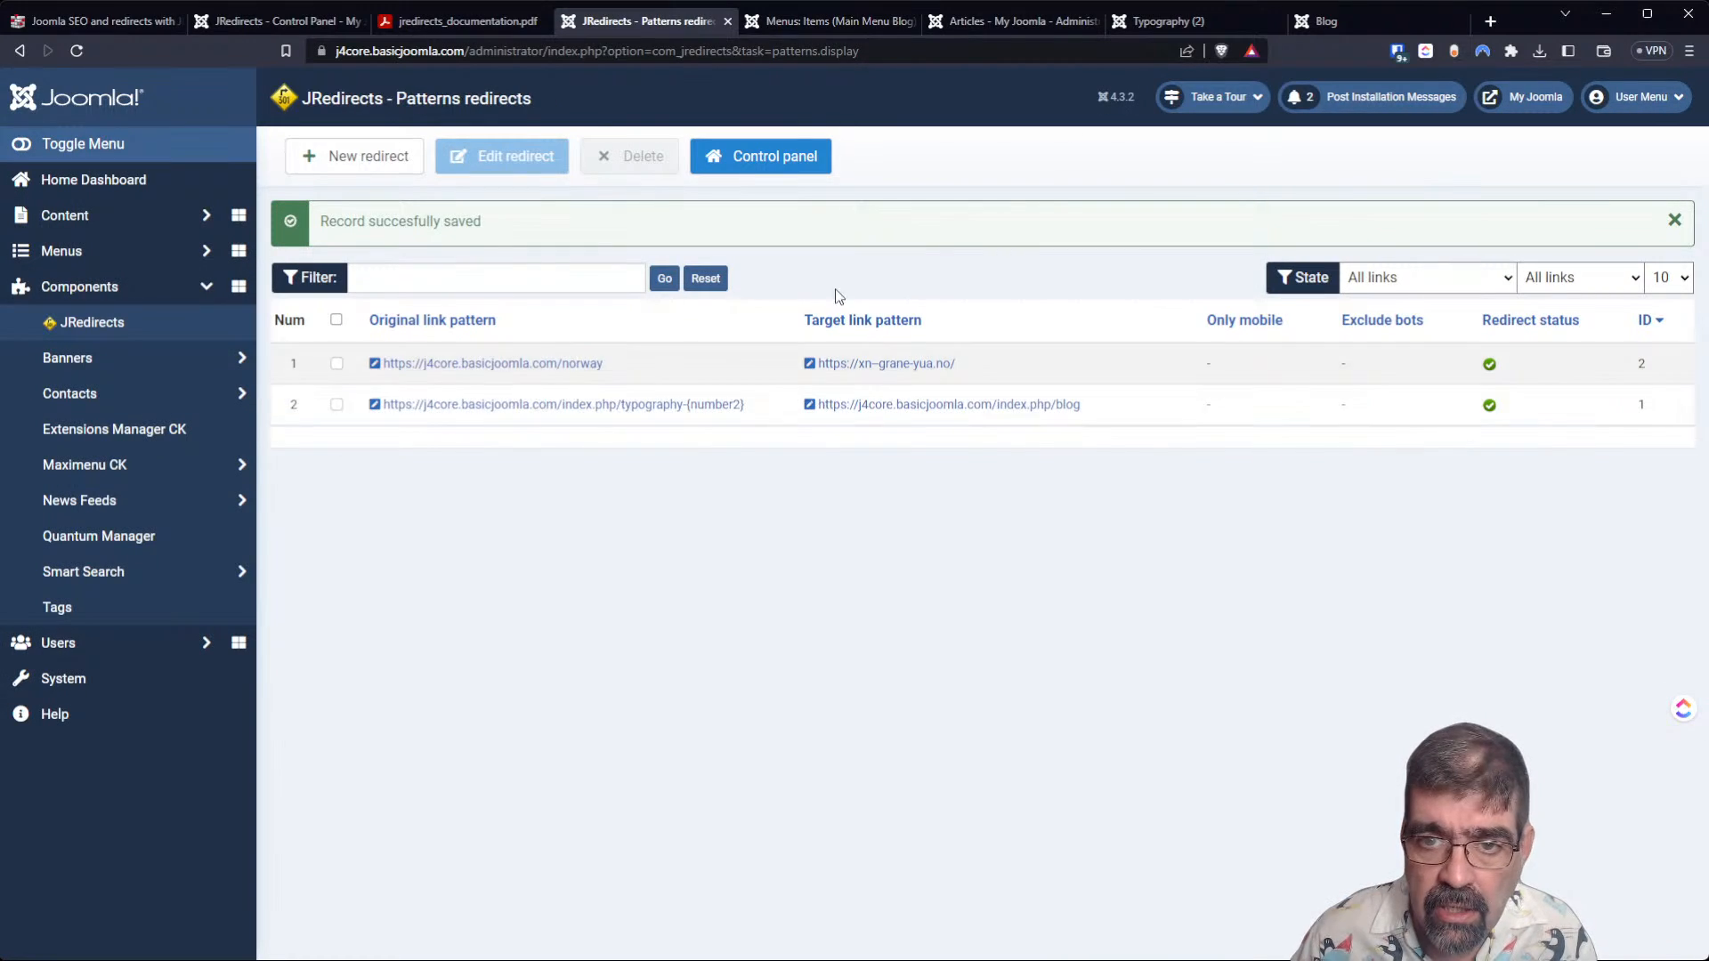
pyautogui.click(1334, 20)
pyautogui.click(710, 49)
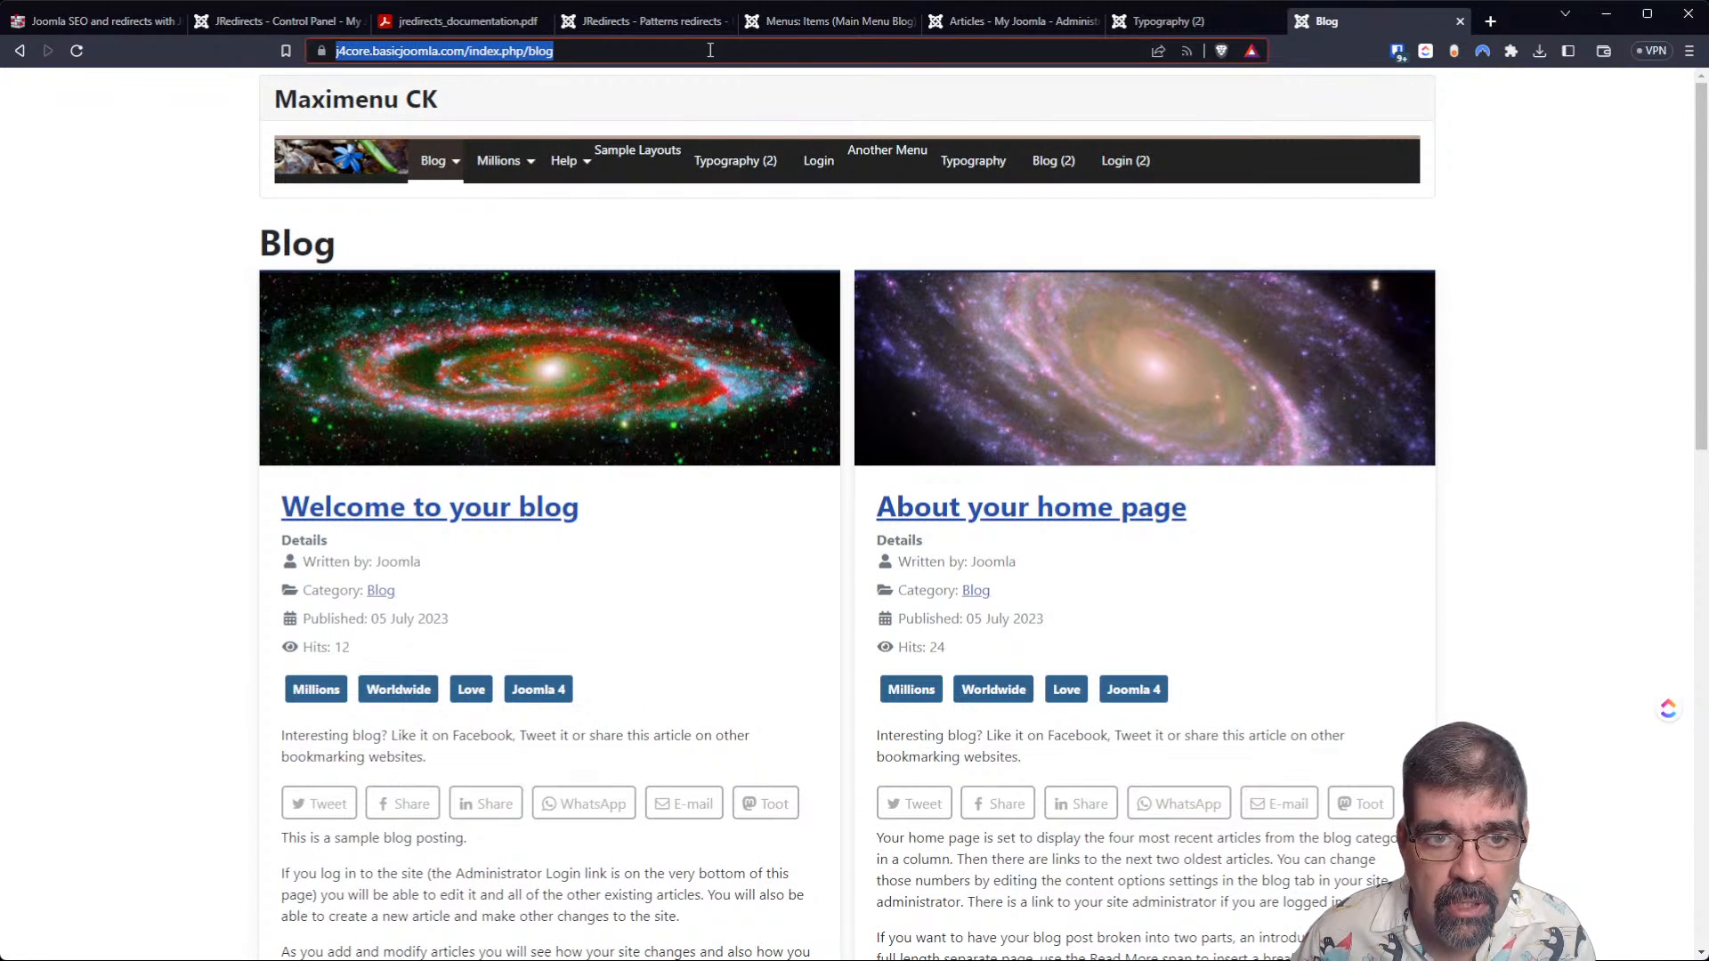
pyautogui.hotkey('ctrl', 'v')
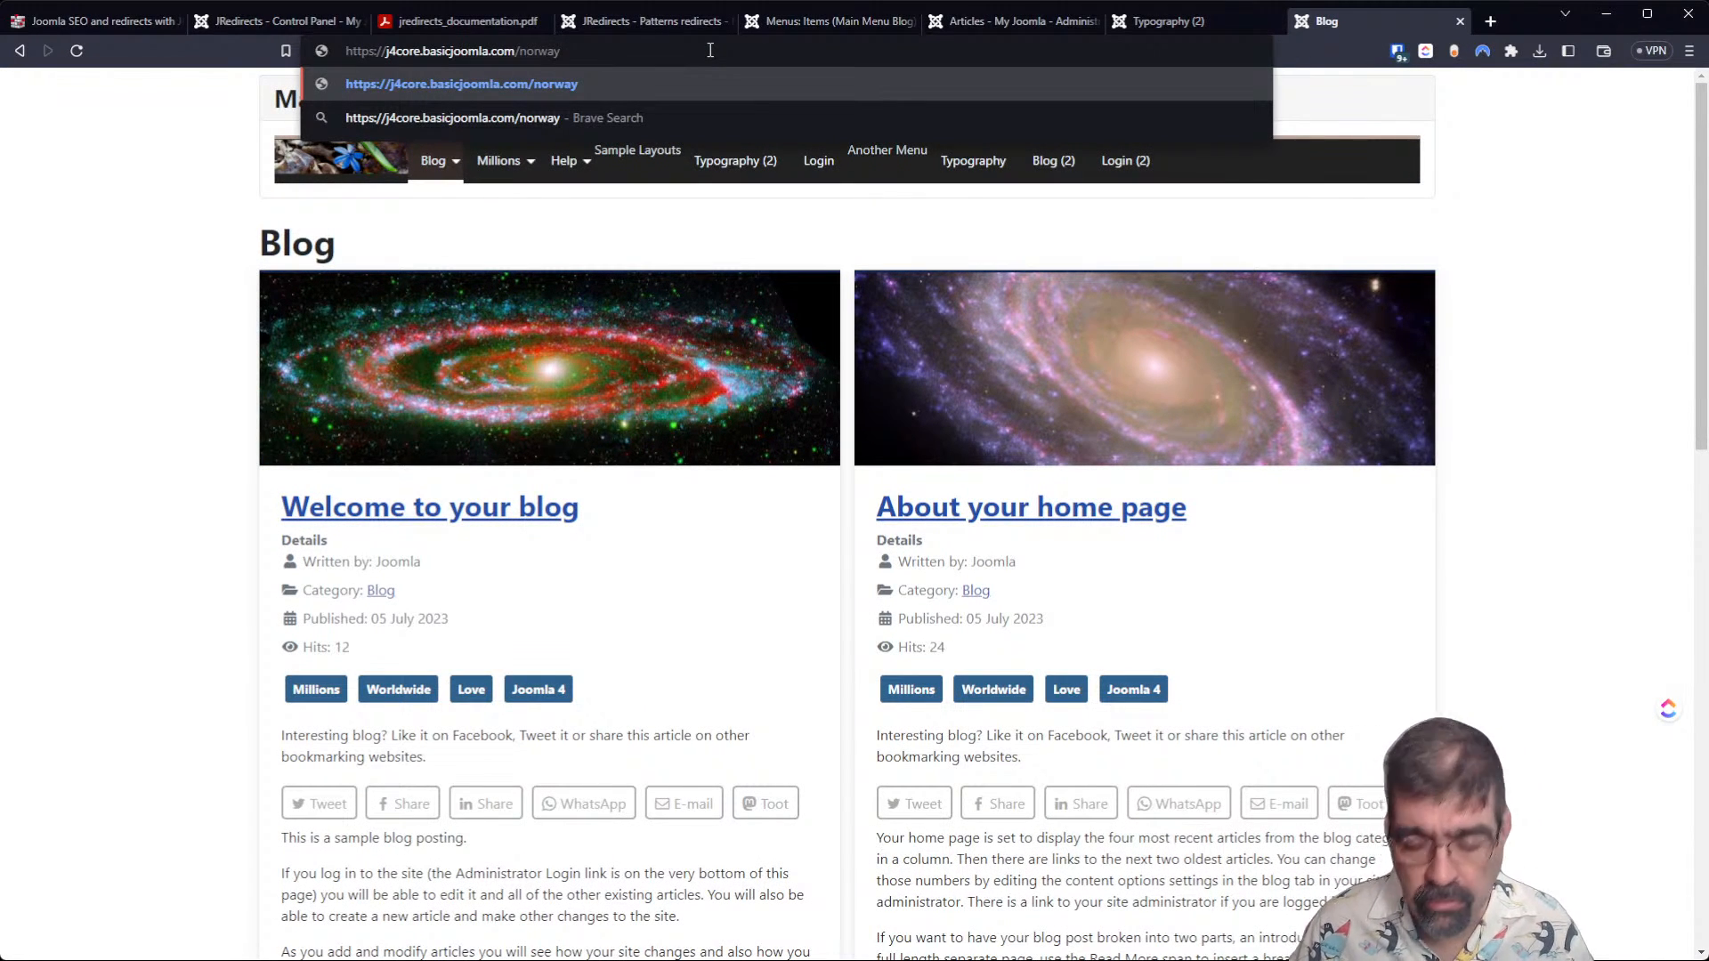
pyautogui.press('Return')
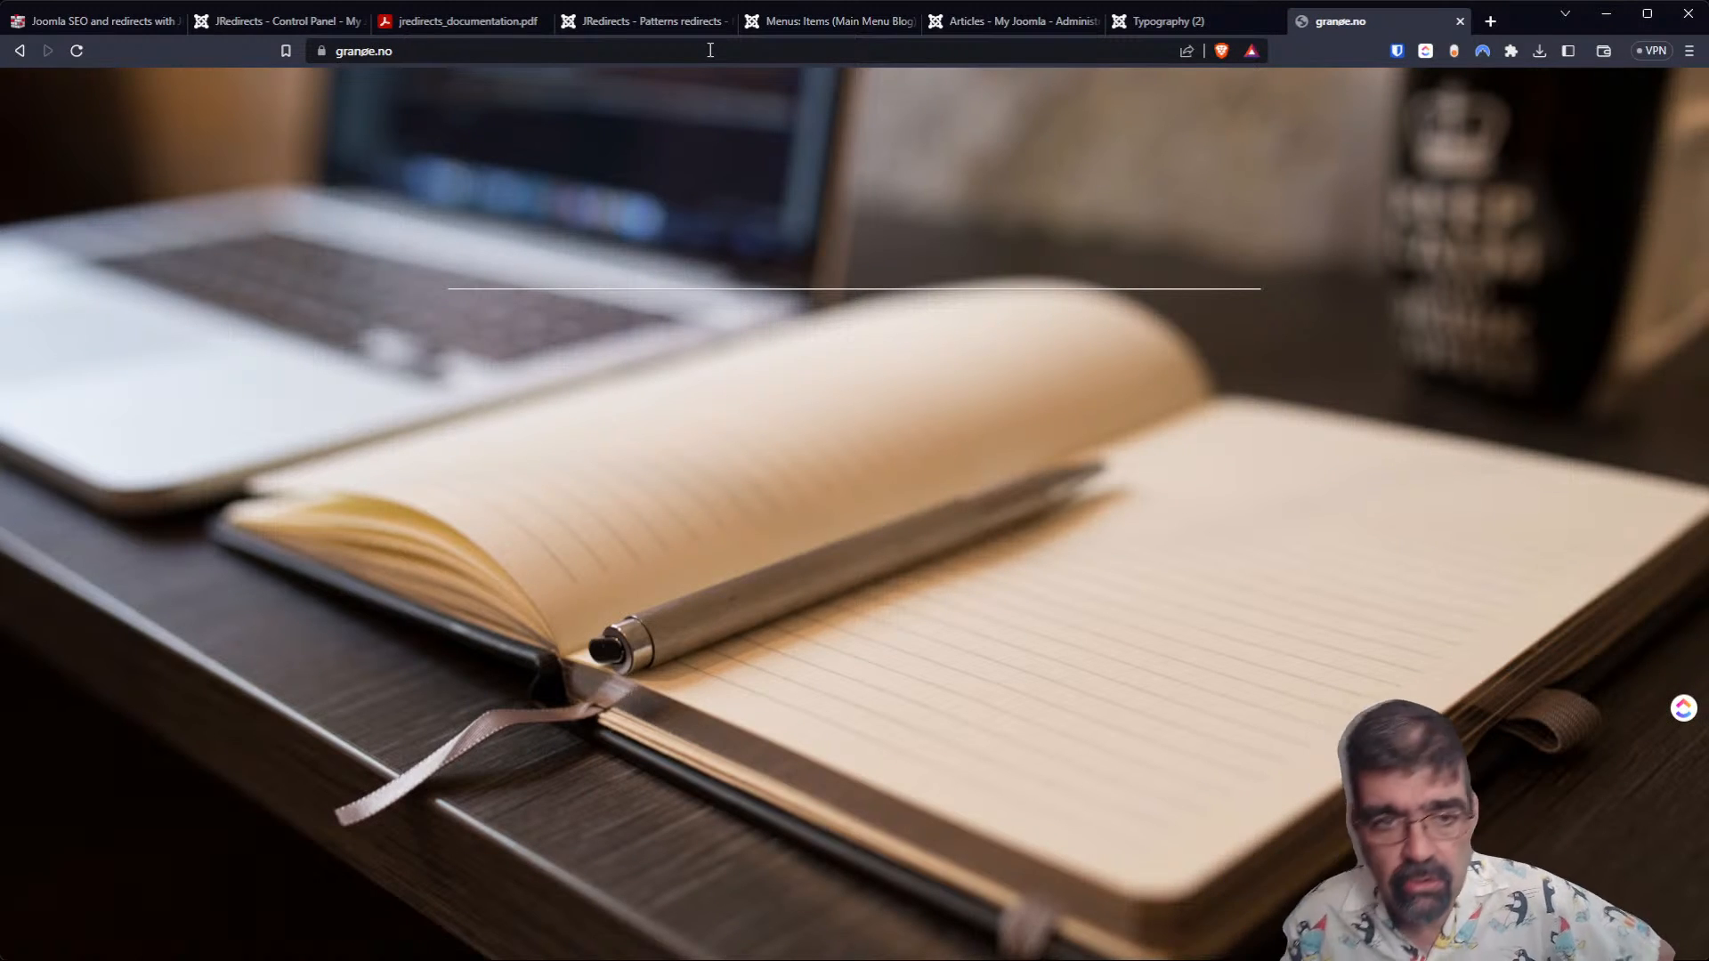
# Look through the open documentation and patterns redirects tabs, and return to the JRedirects control panel.
pyautogui.click(456, 21)
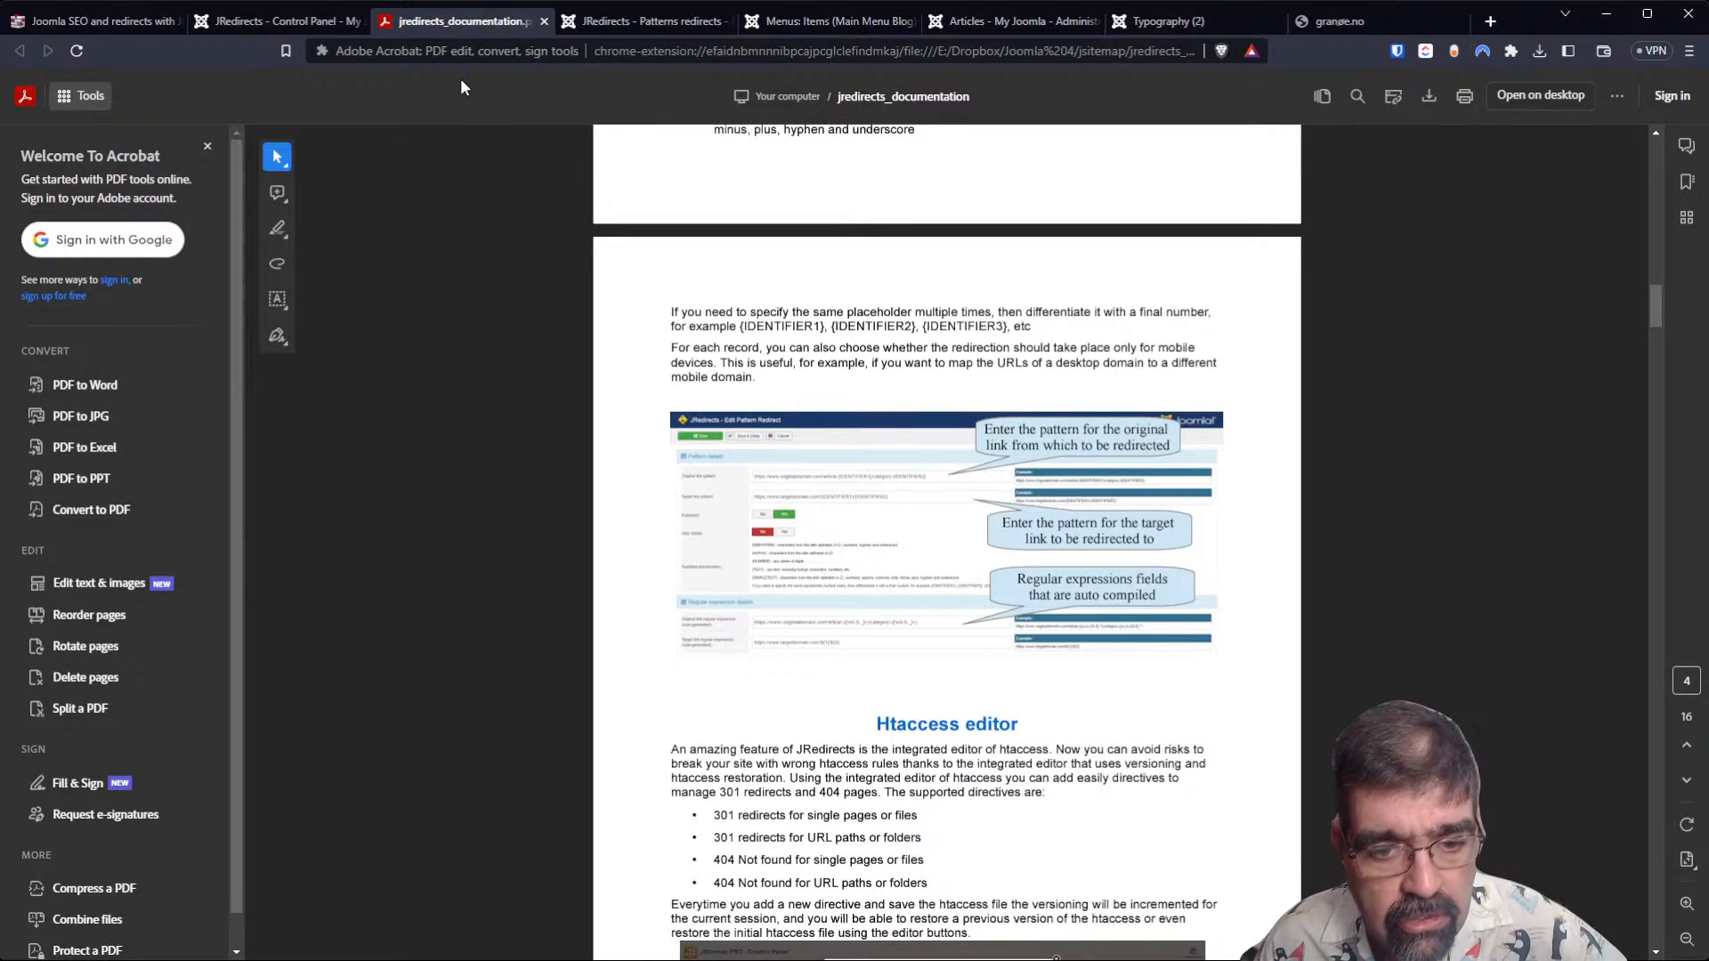
pyautogui.click(282, 14)
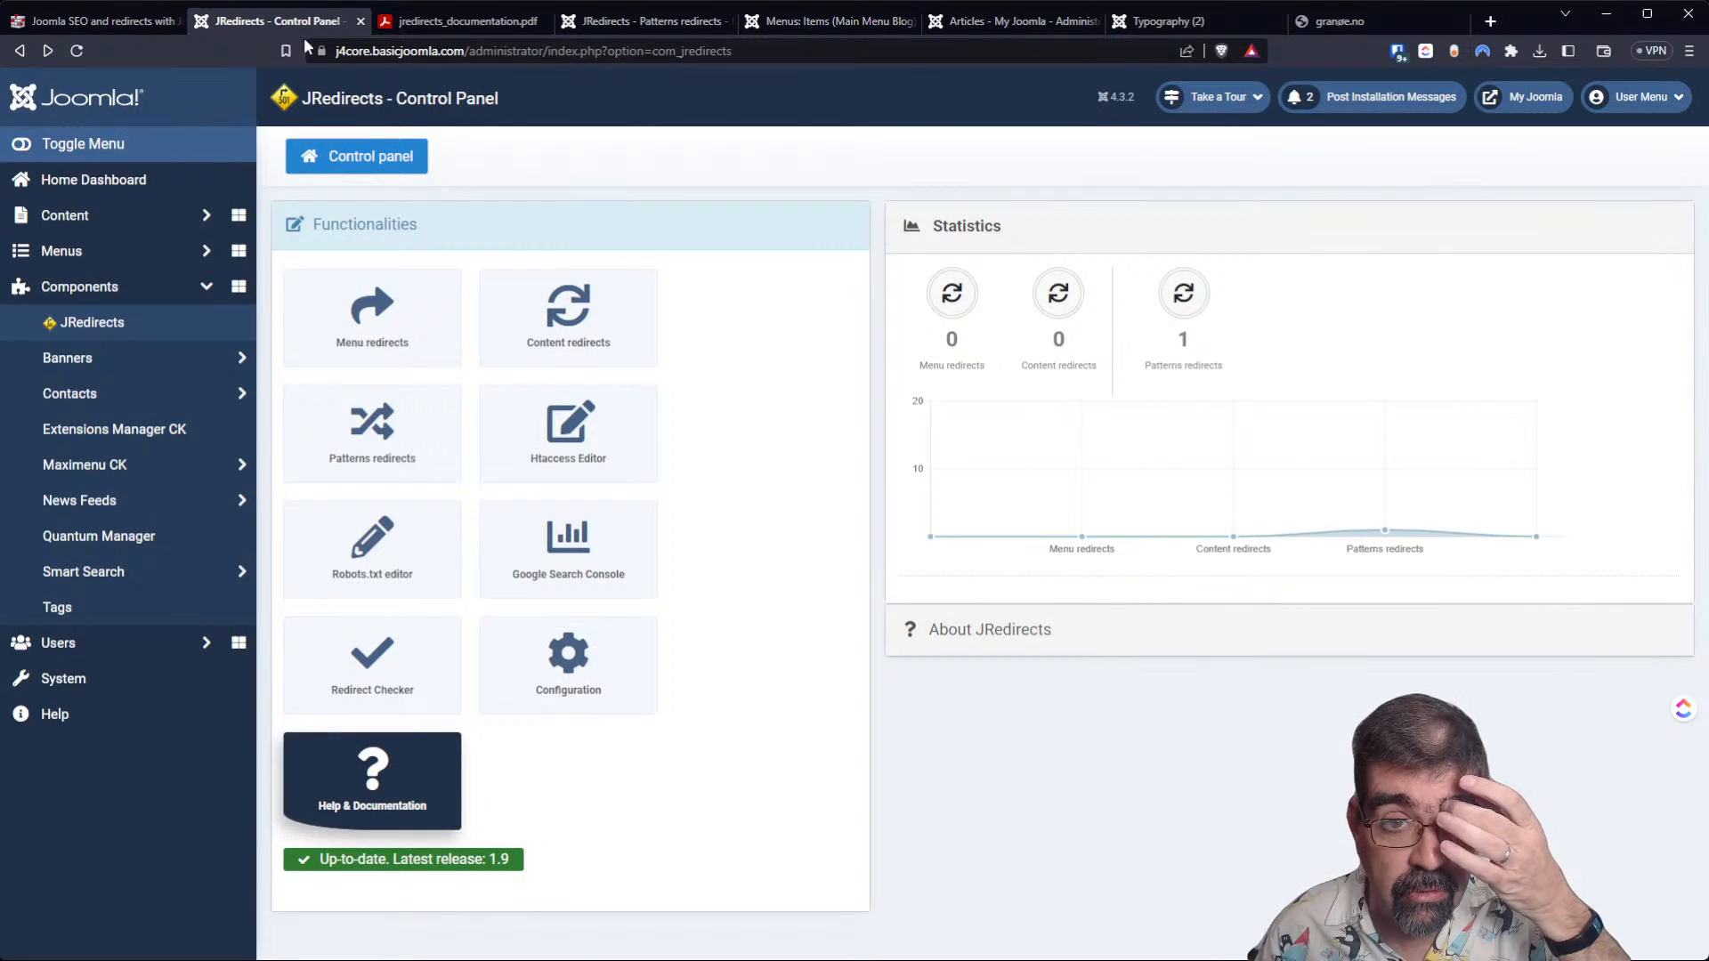
pyautogui.click(623, 21)
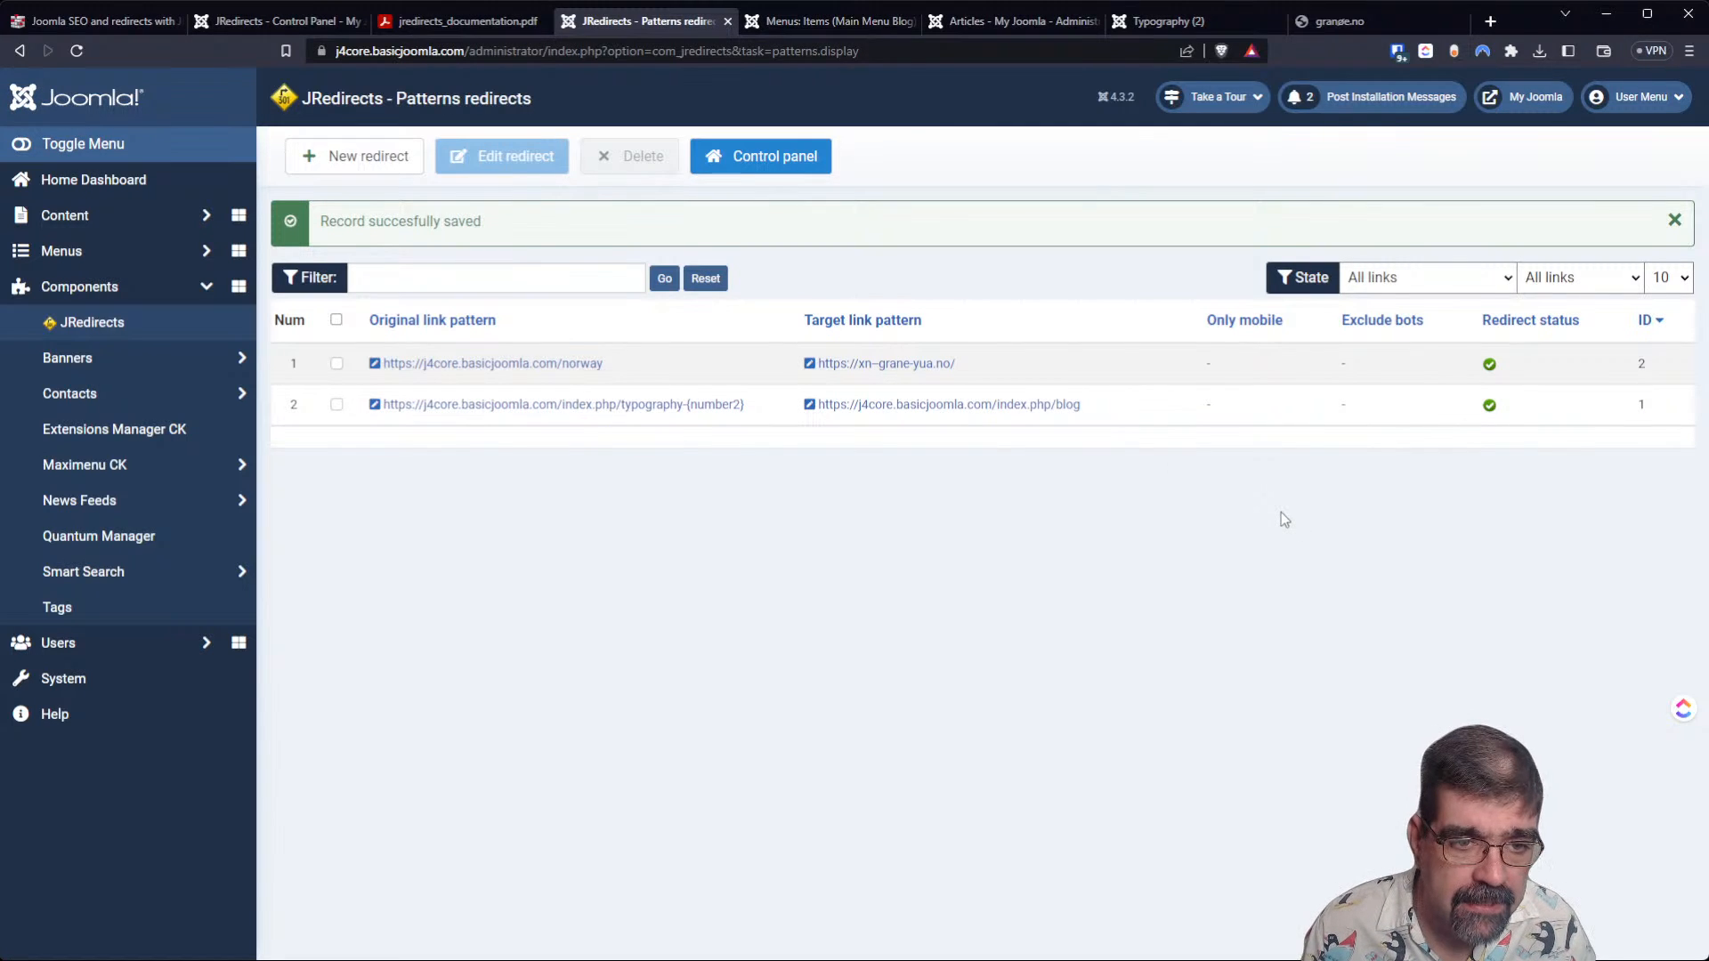
pyautogui.click(108, 325)
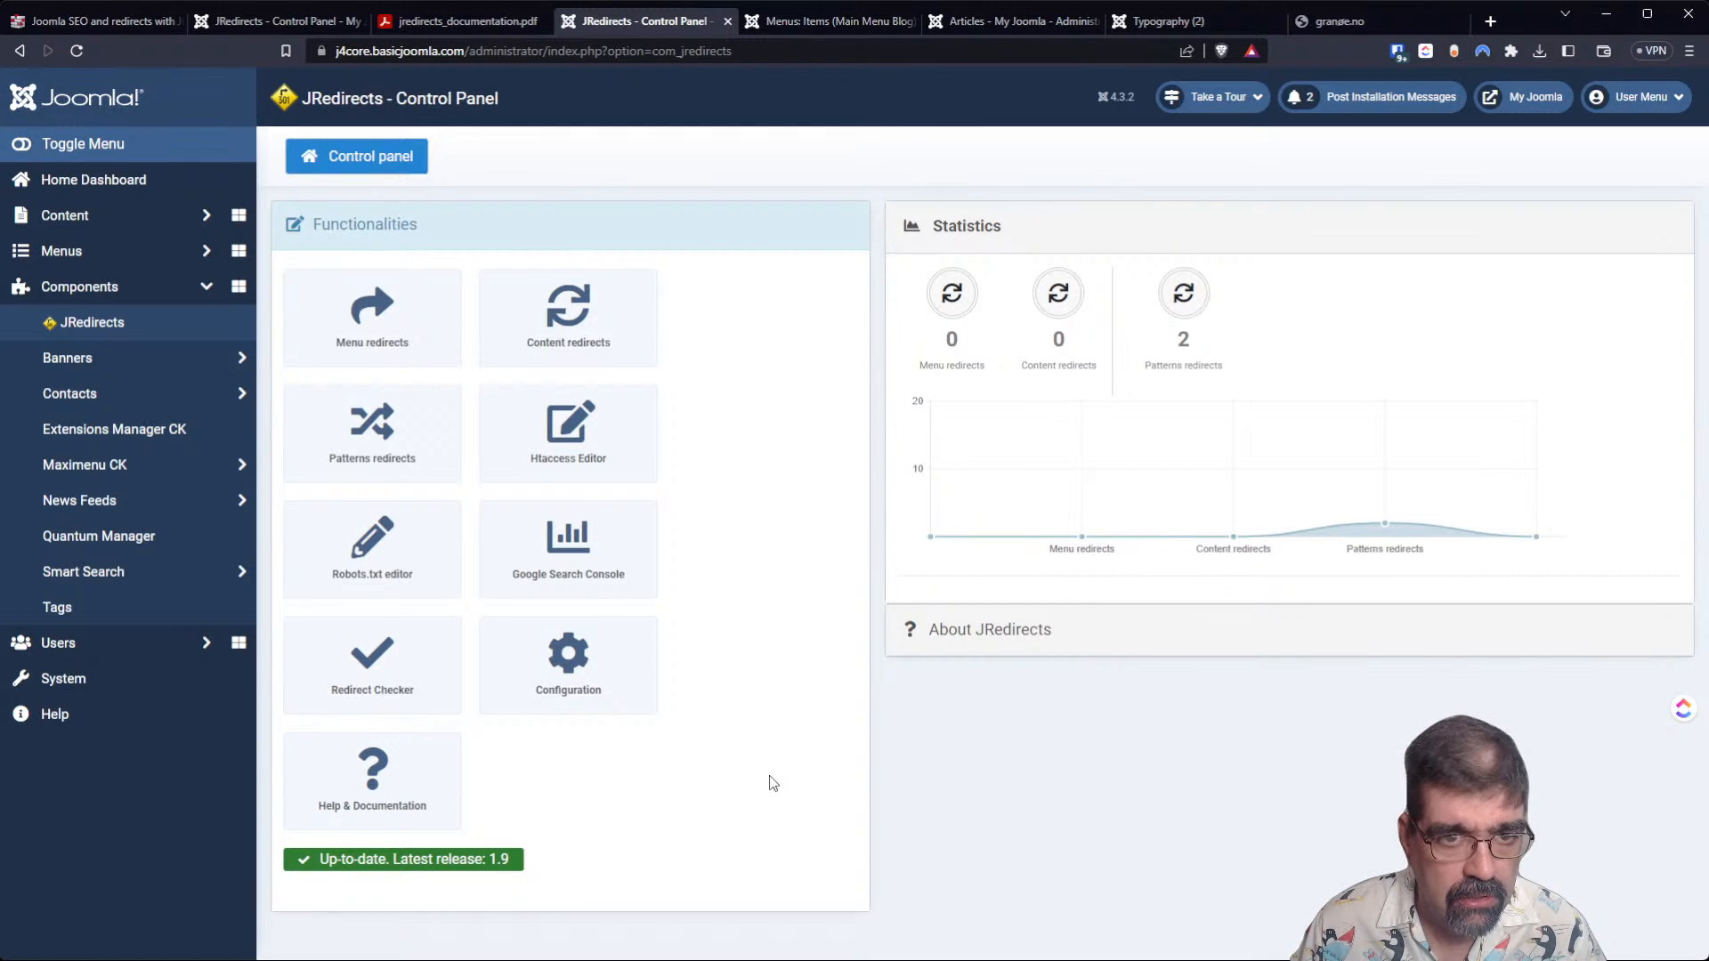
# Install the Phoca Commander extension by uploading its package file from the computer.
pyautogui.click(74, 684)
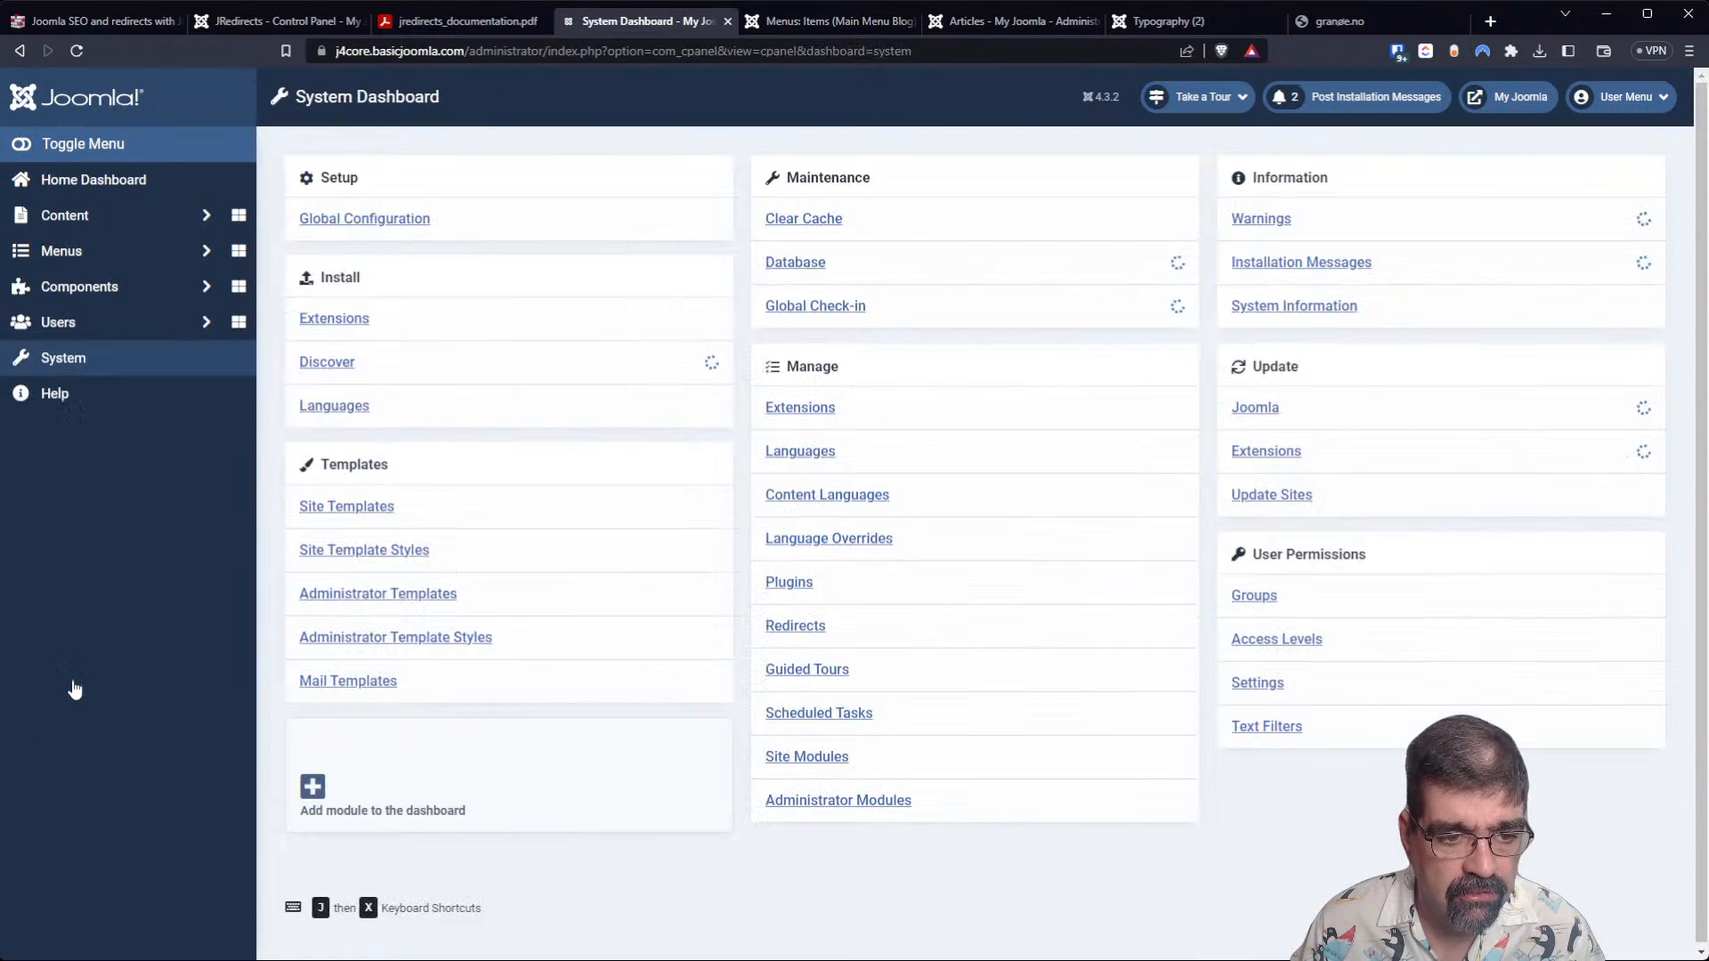
pyautogui.click(364, 319)
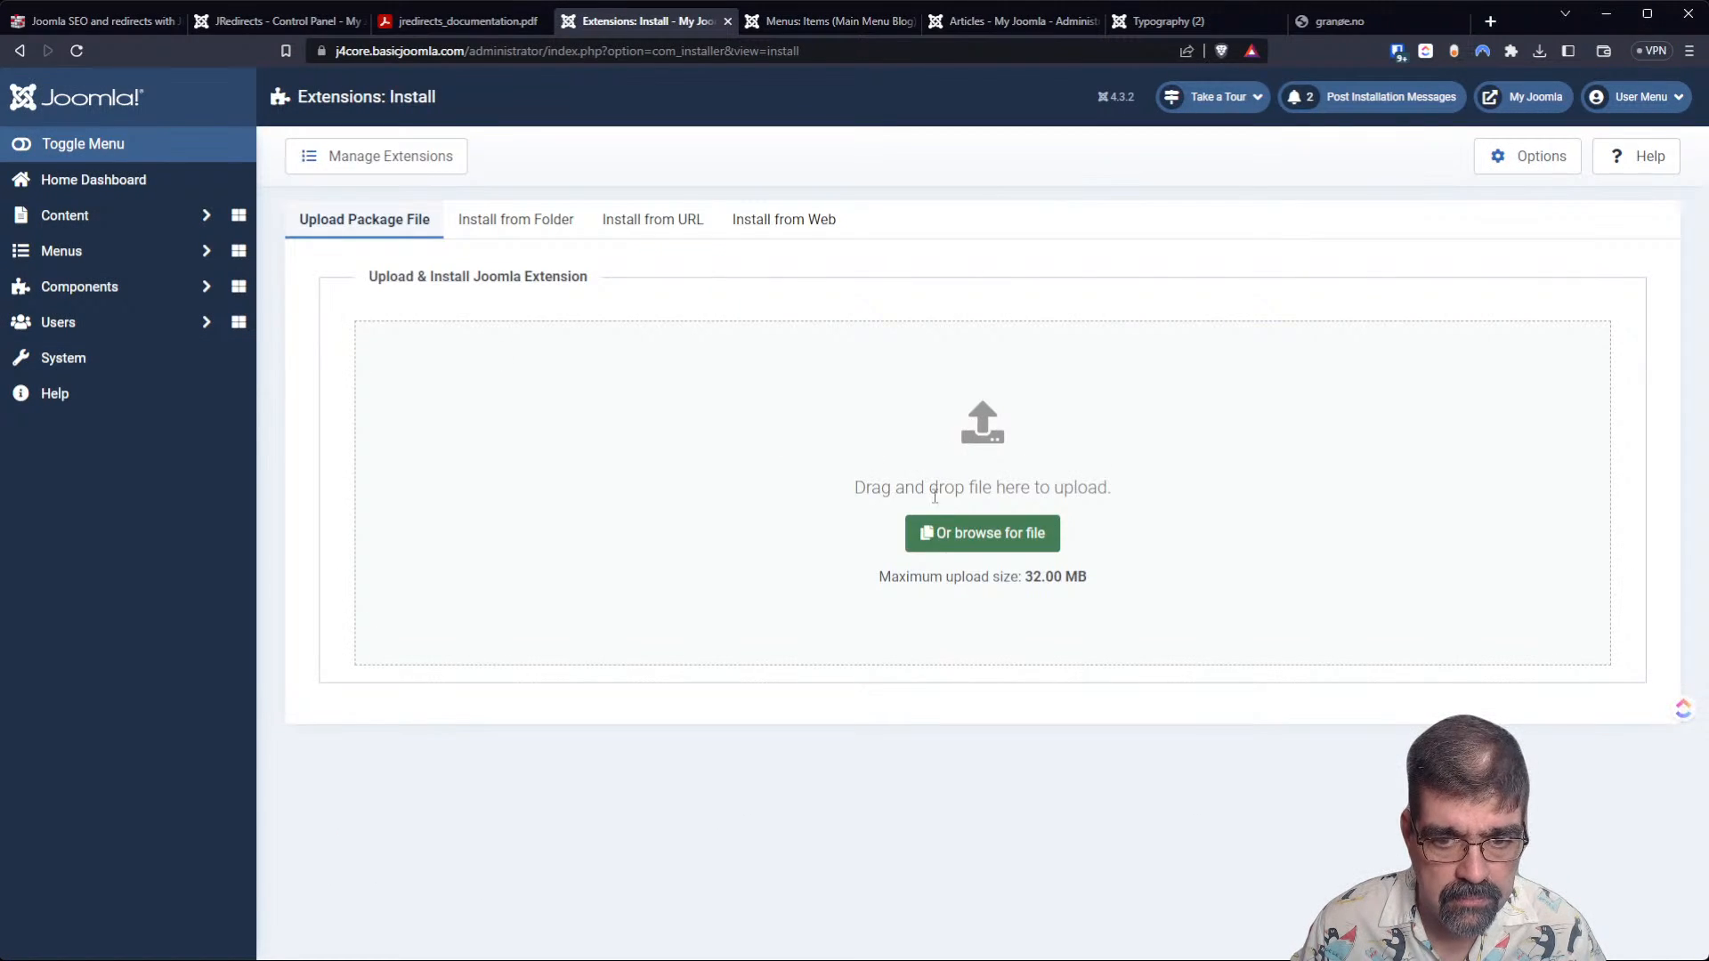
pyautogui.click(976, 541)
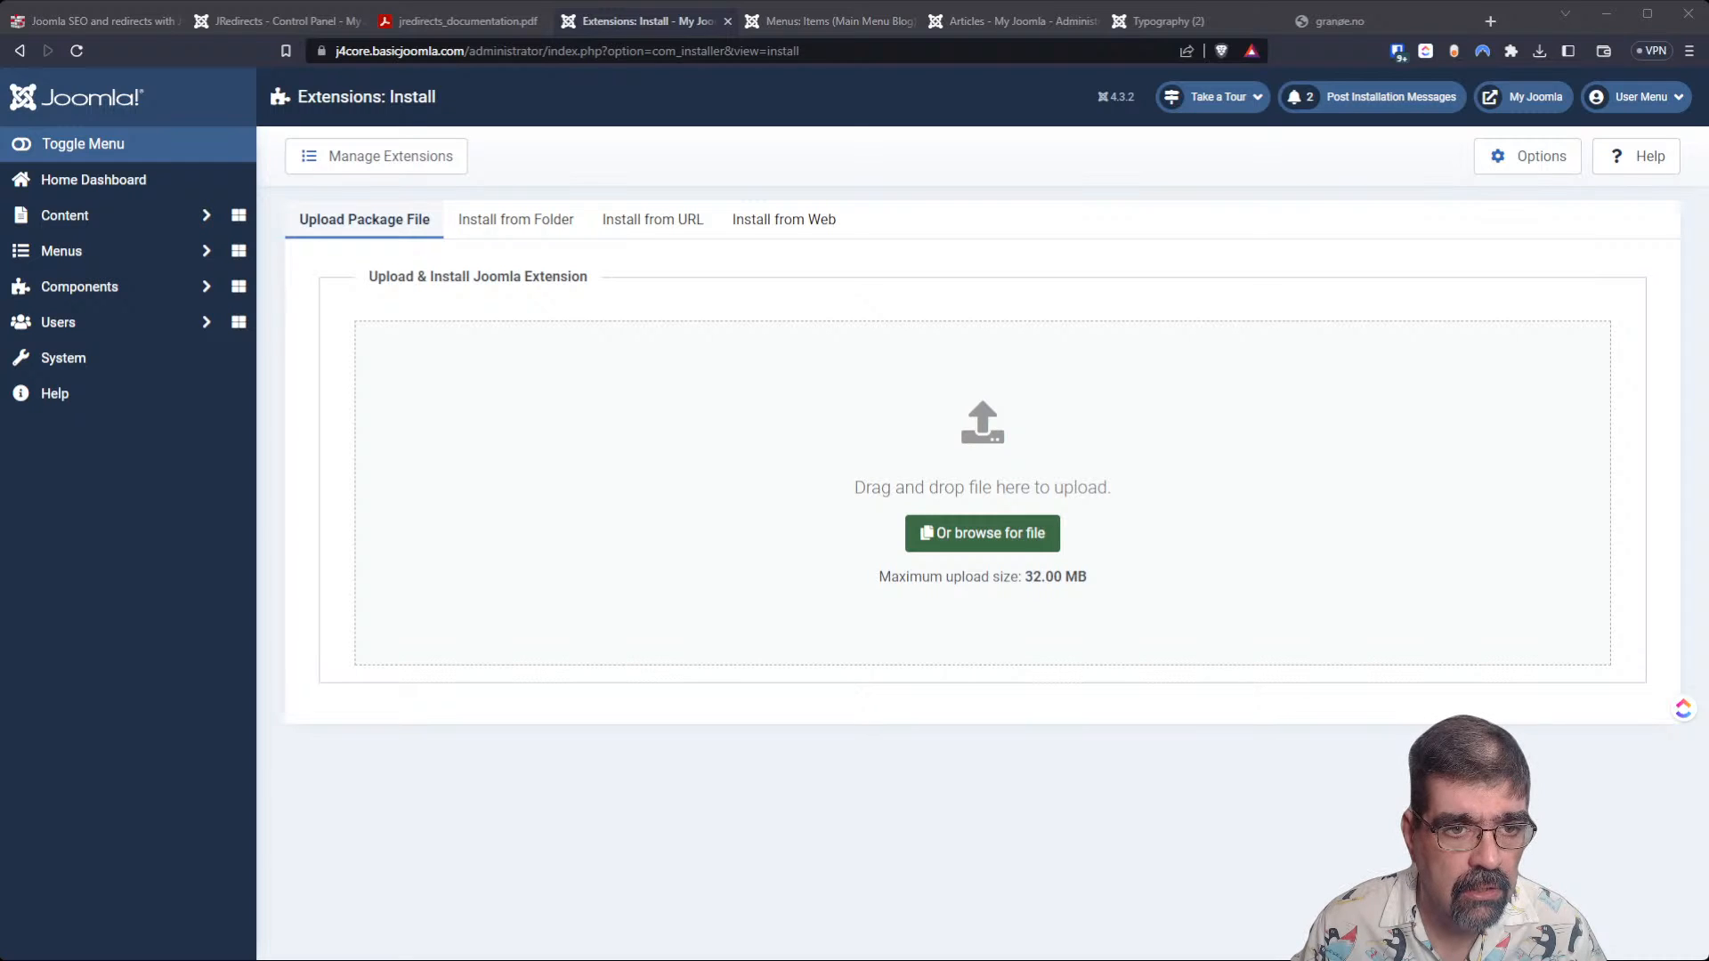
pyautogui.doubleClick(301, 358)
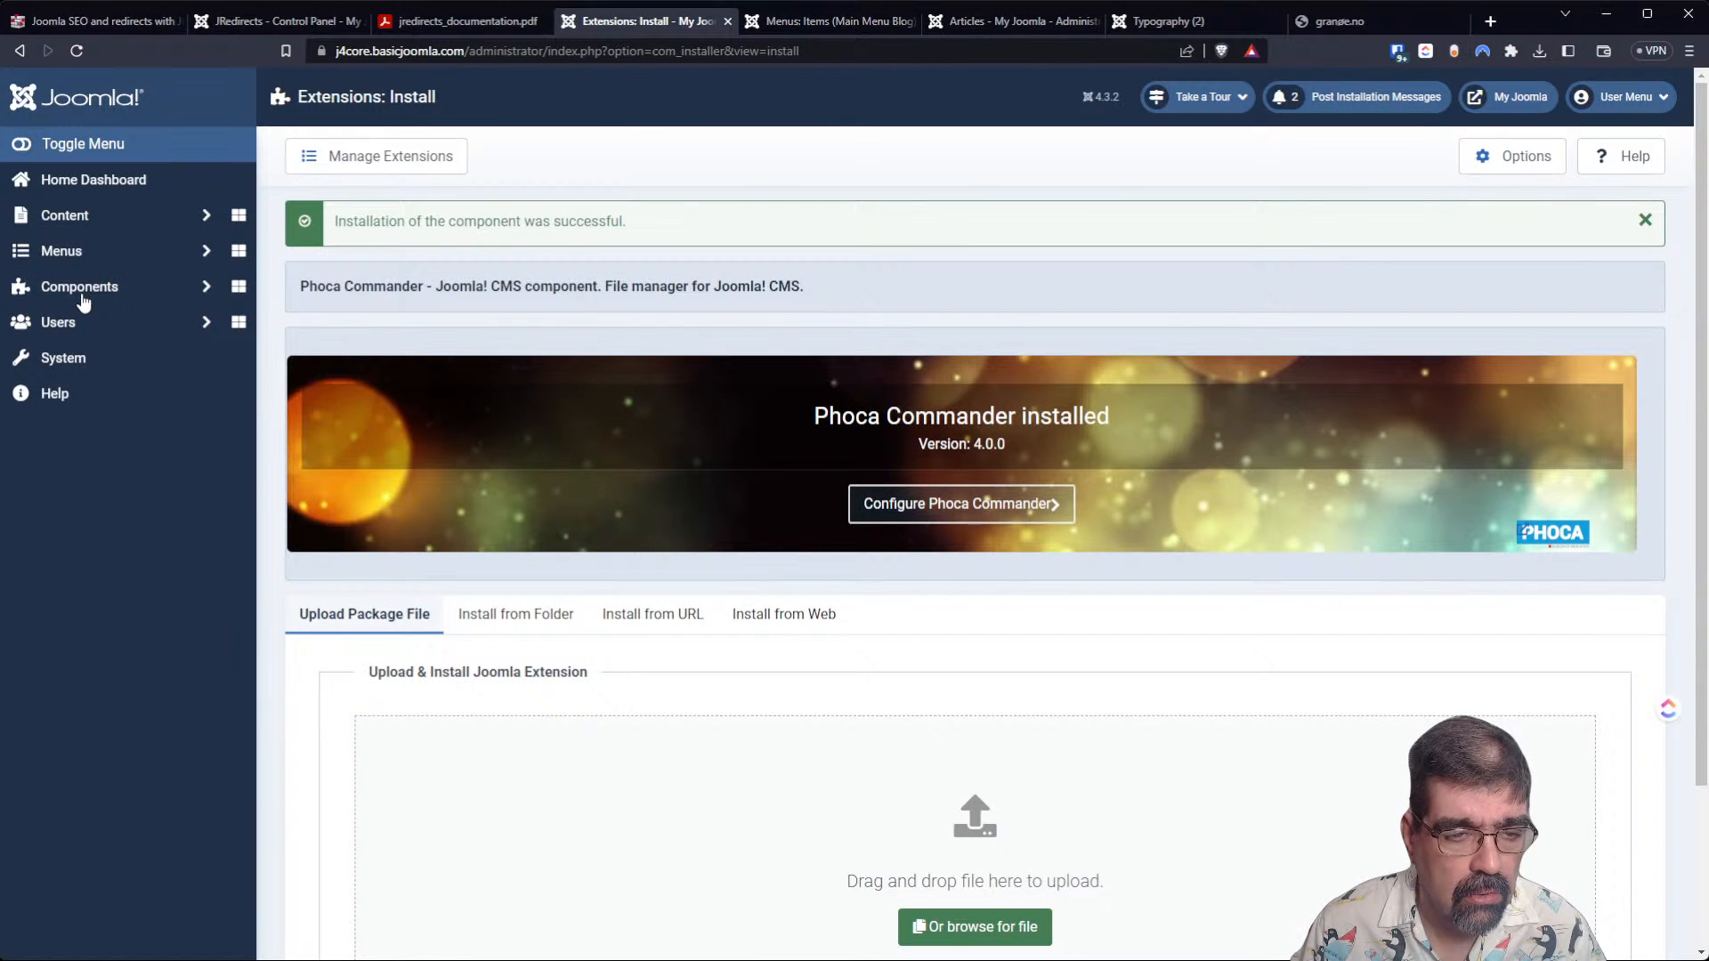
# Open Phoca Commander's file manager, accept its warning, and select robots.txt.dist in the site root folder.
pyautogui.click(79, 292)
pyautogui.click(126, 537)
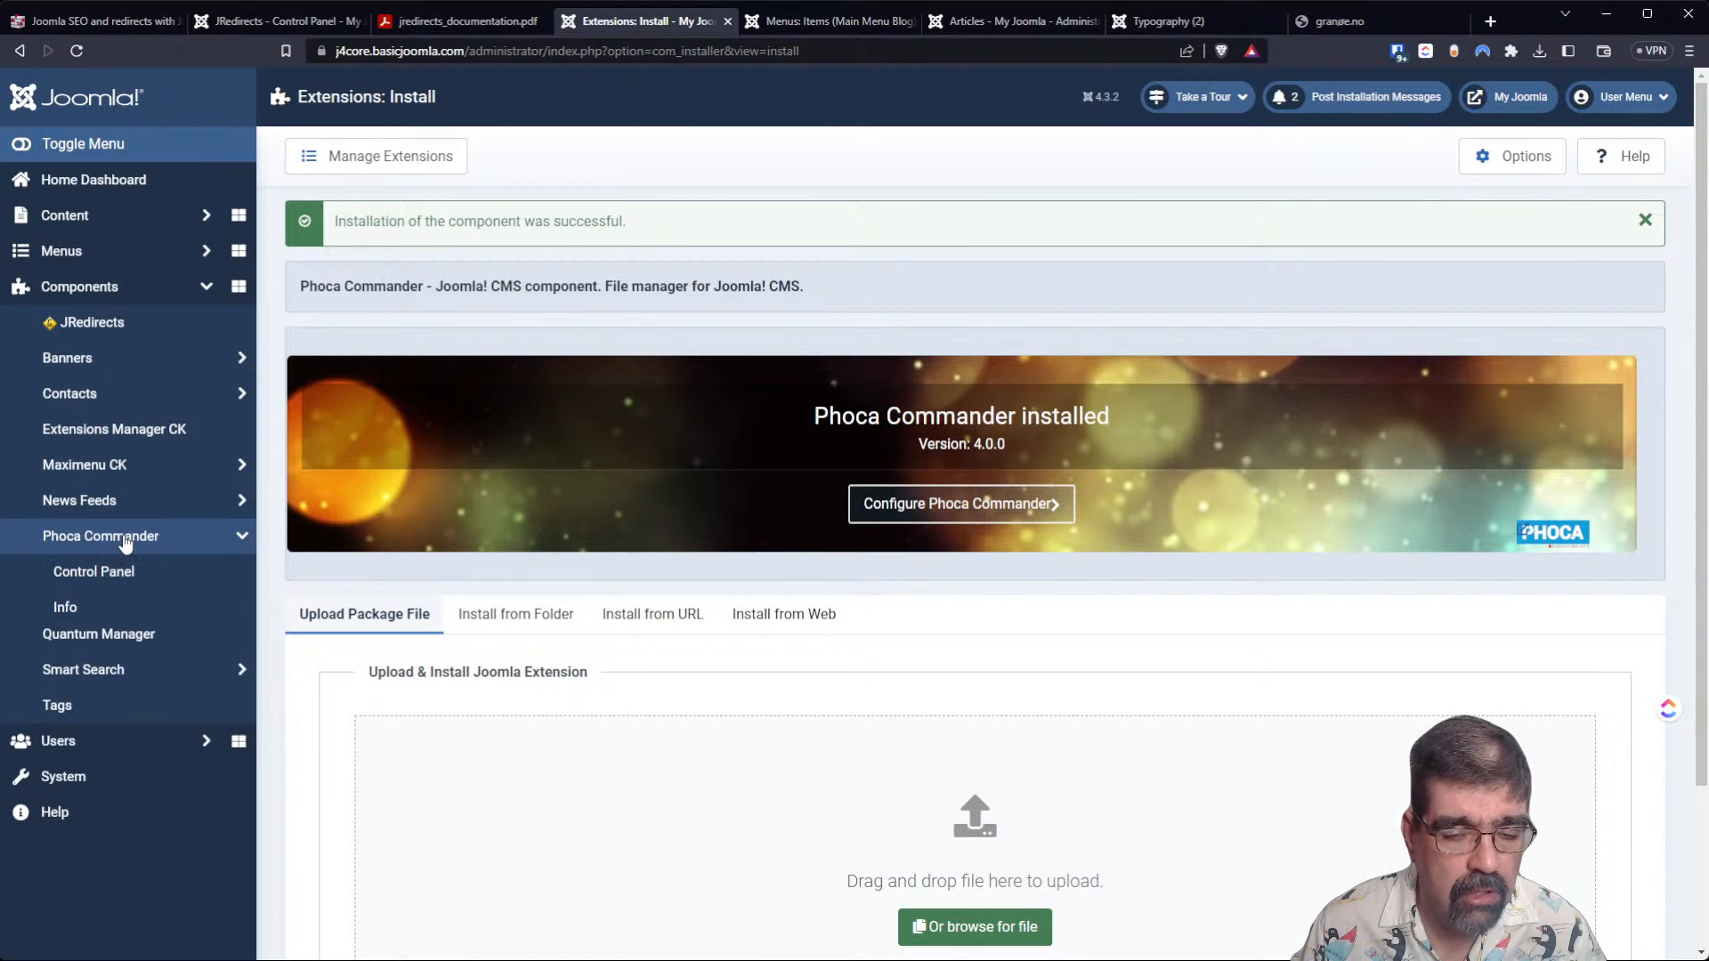
pyautogui.click(140, 580)
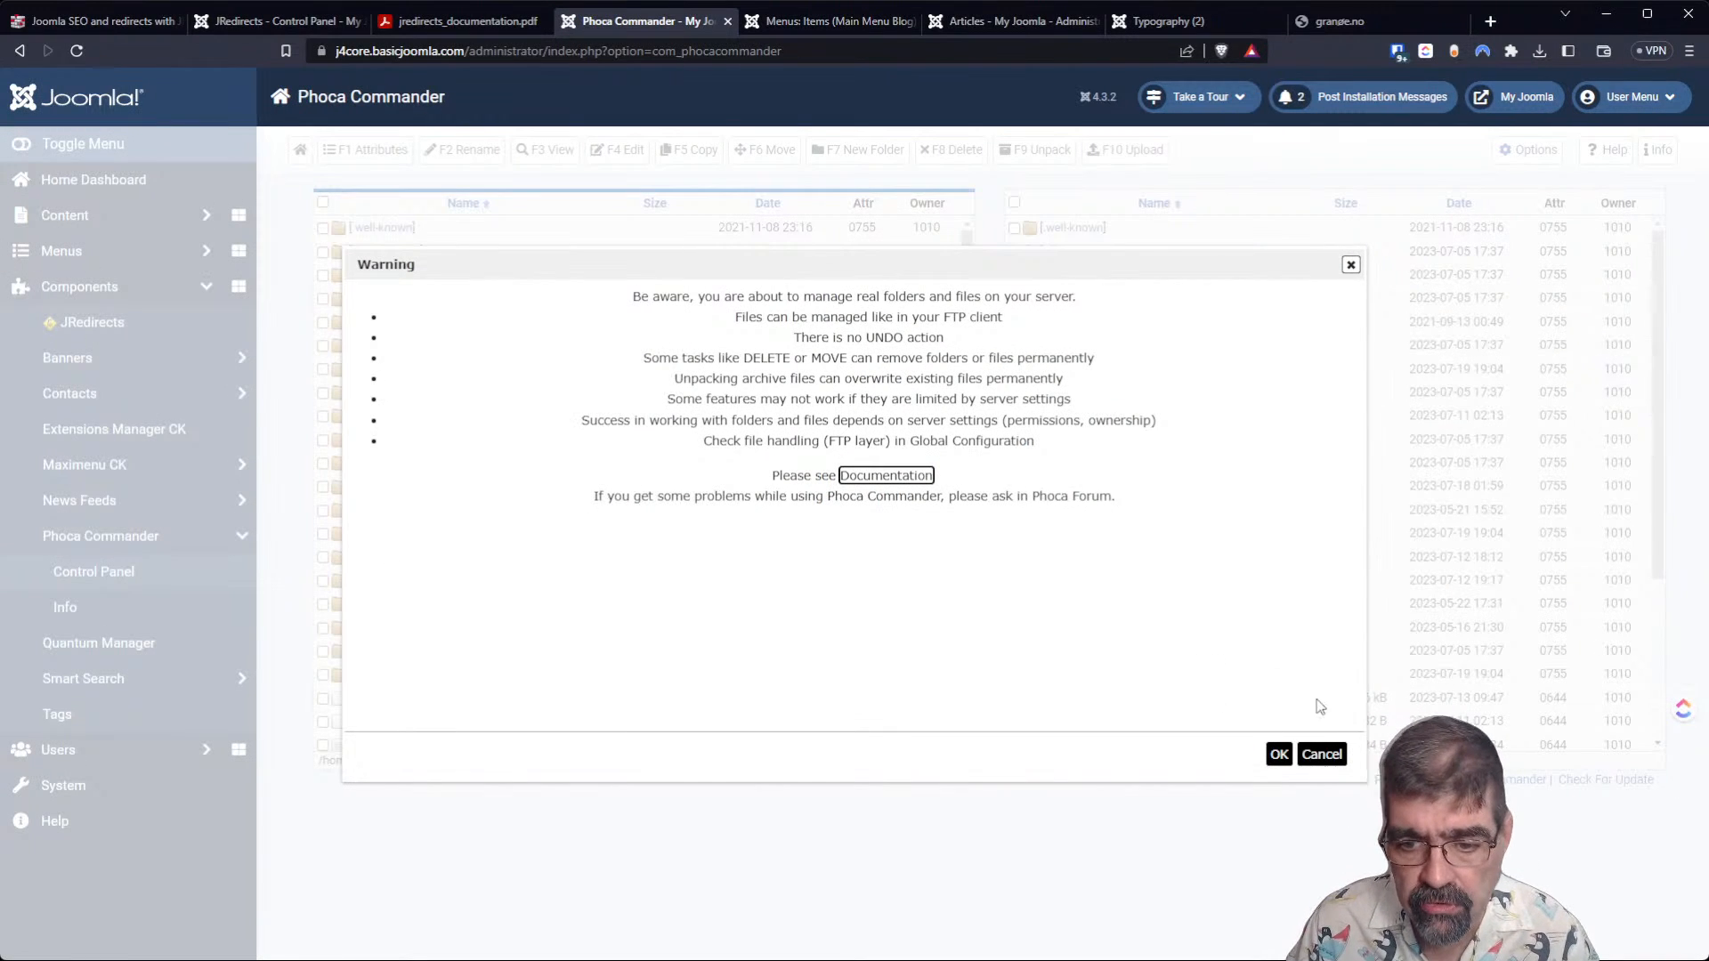
pyautogui.click(1279, 753)
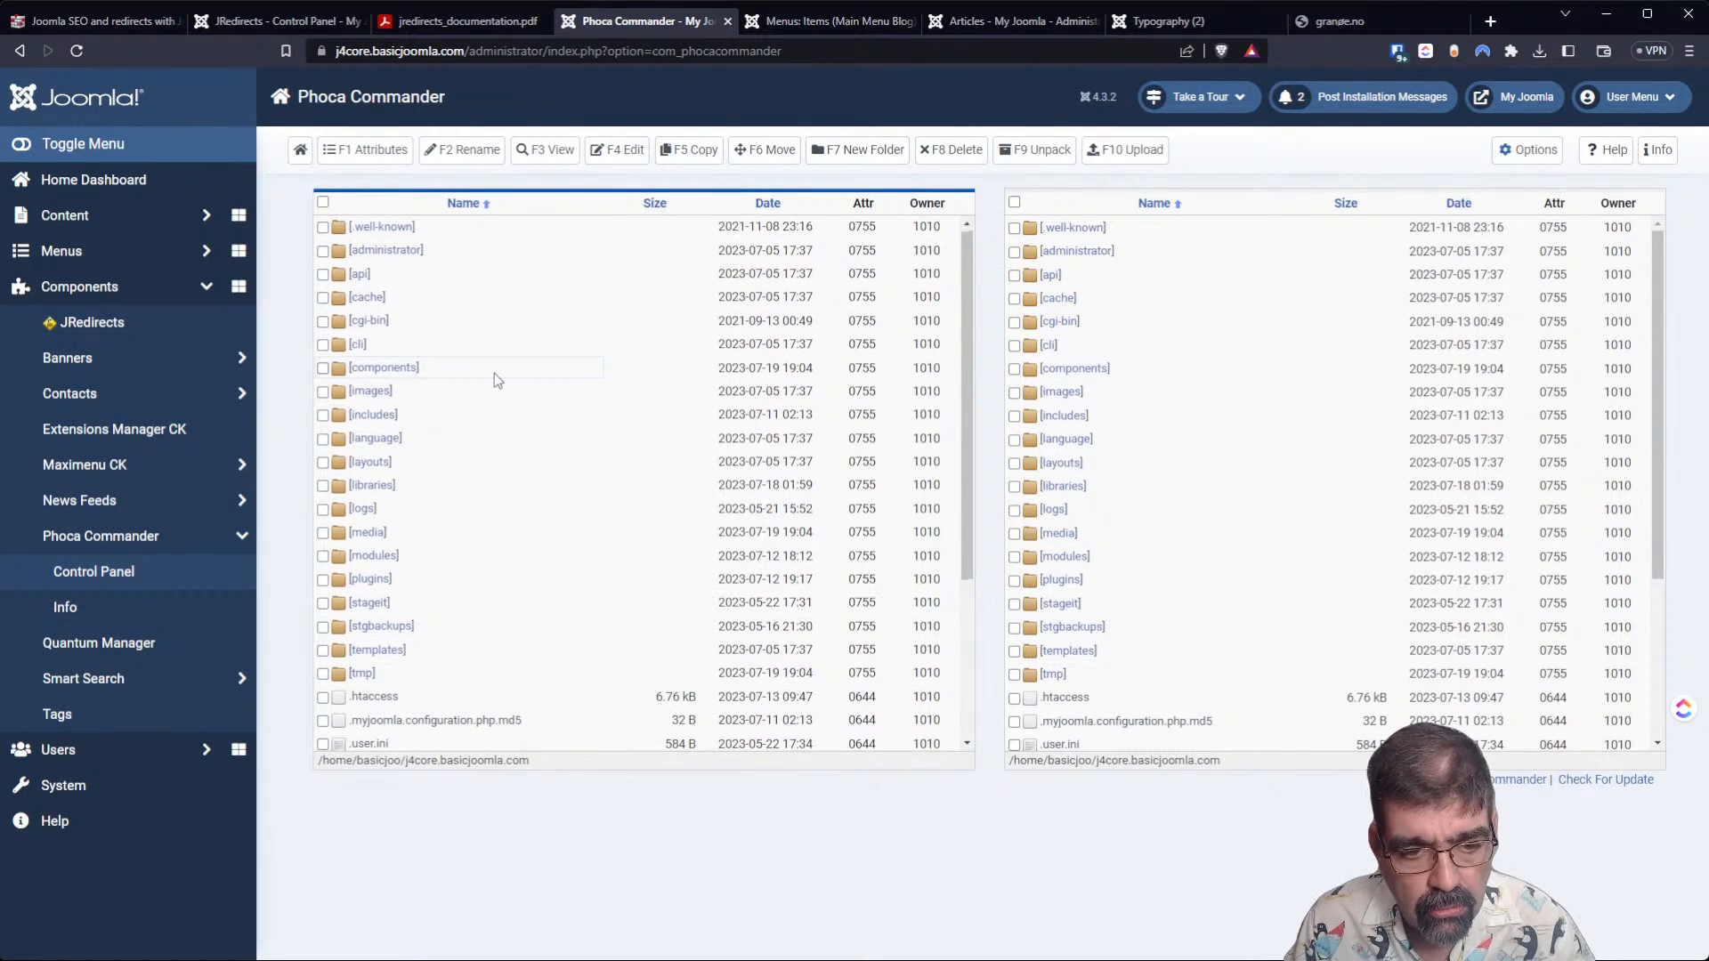
pyautogui.scroll(-3, 494, 372)
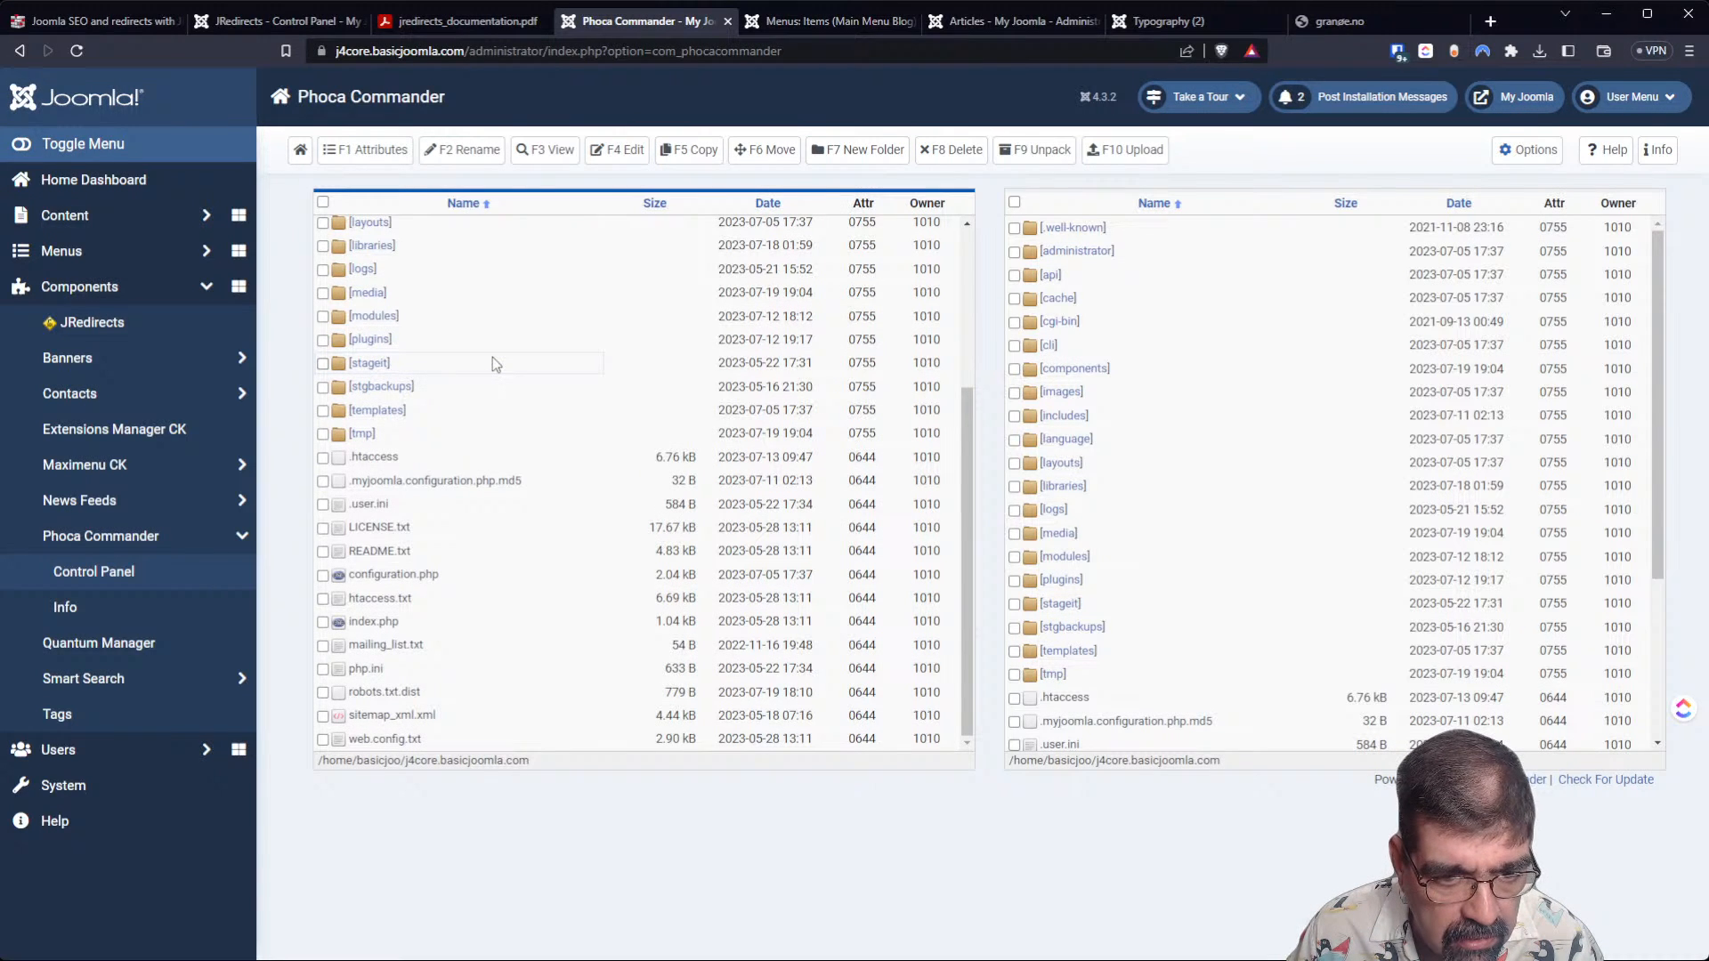
pyautogui.click(357, 697)
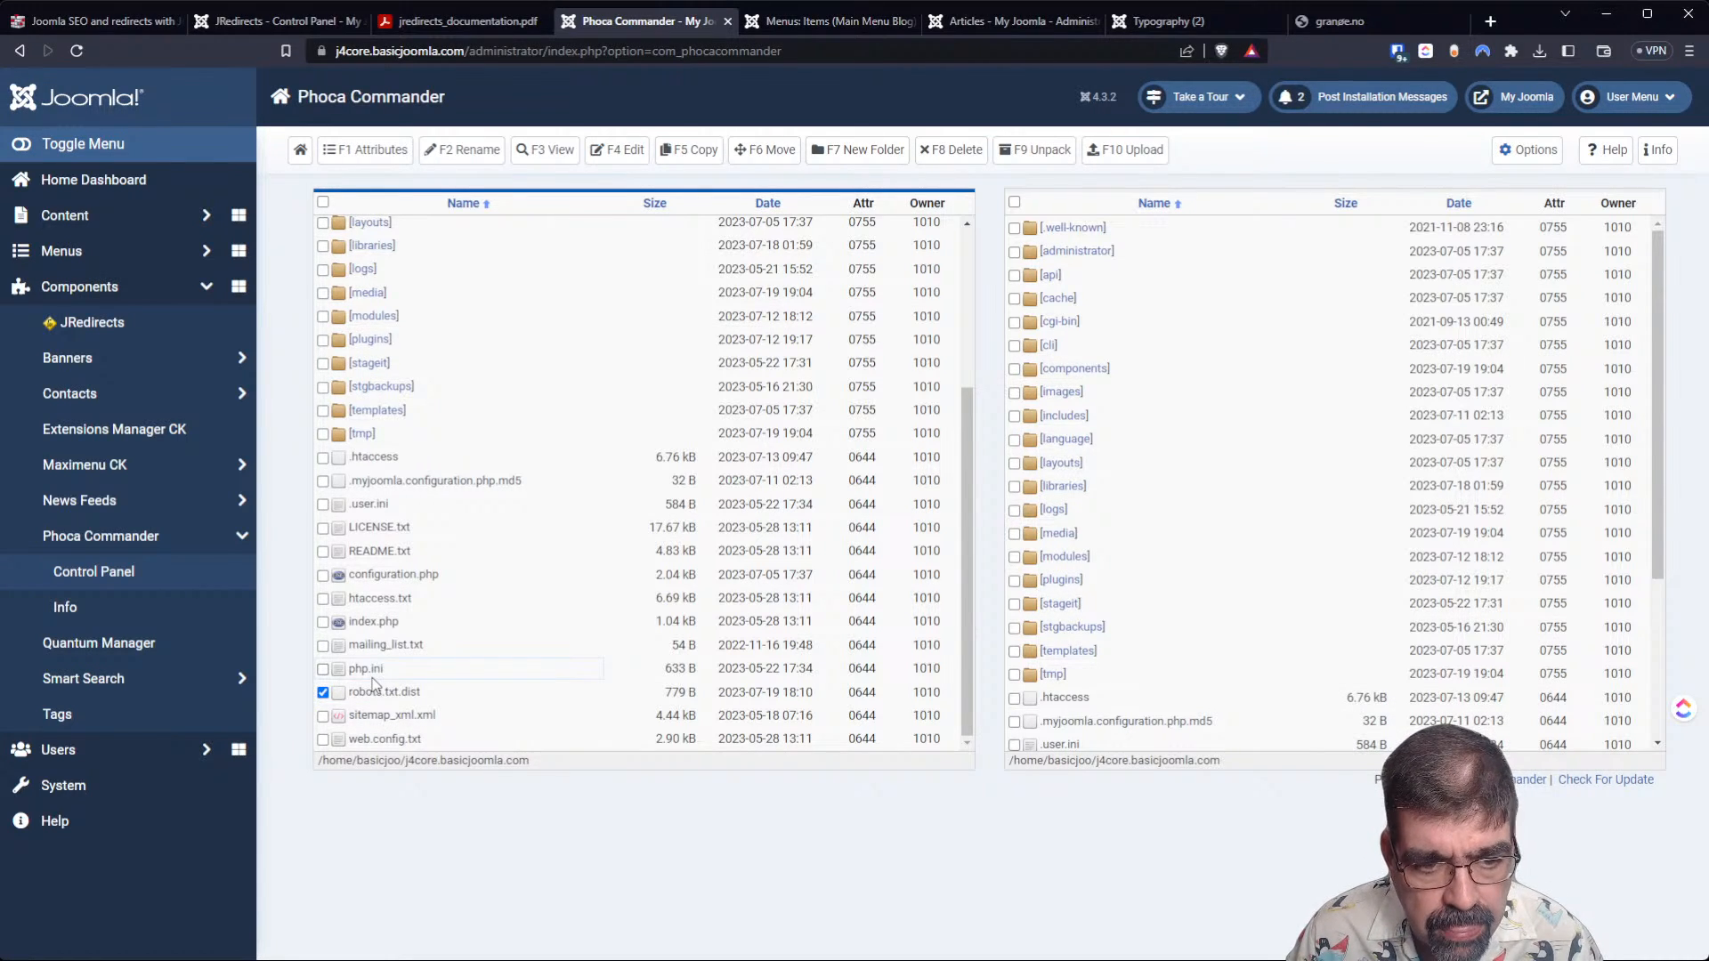
# Open the robots.txt editor in JRedirects and check the status of the site's robots file.
pyautogui.click(319, 28)
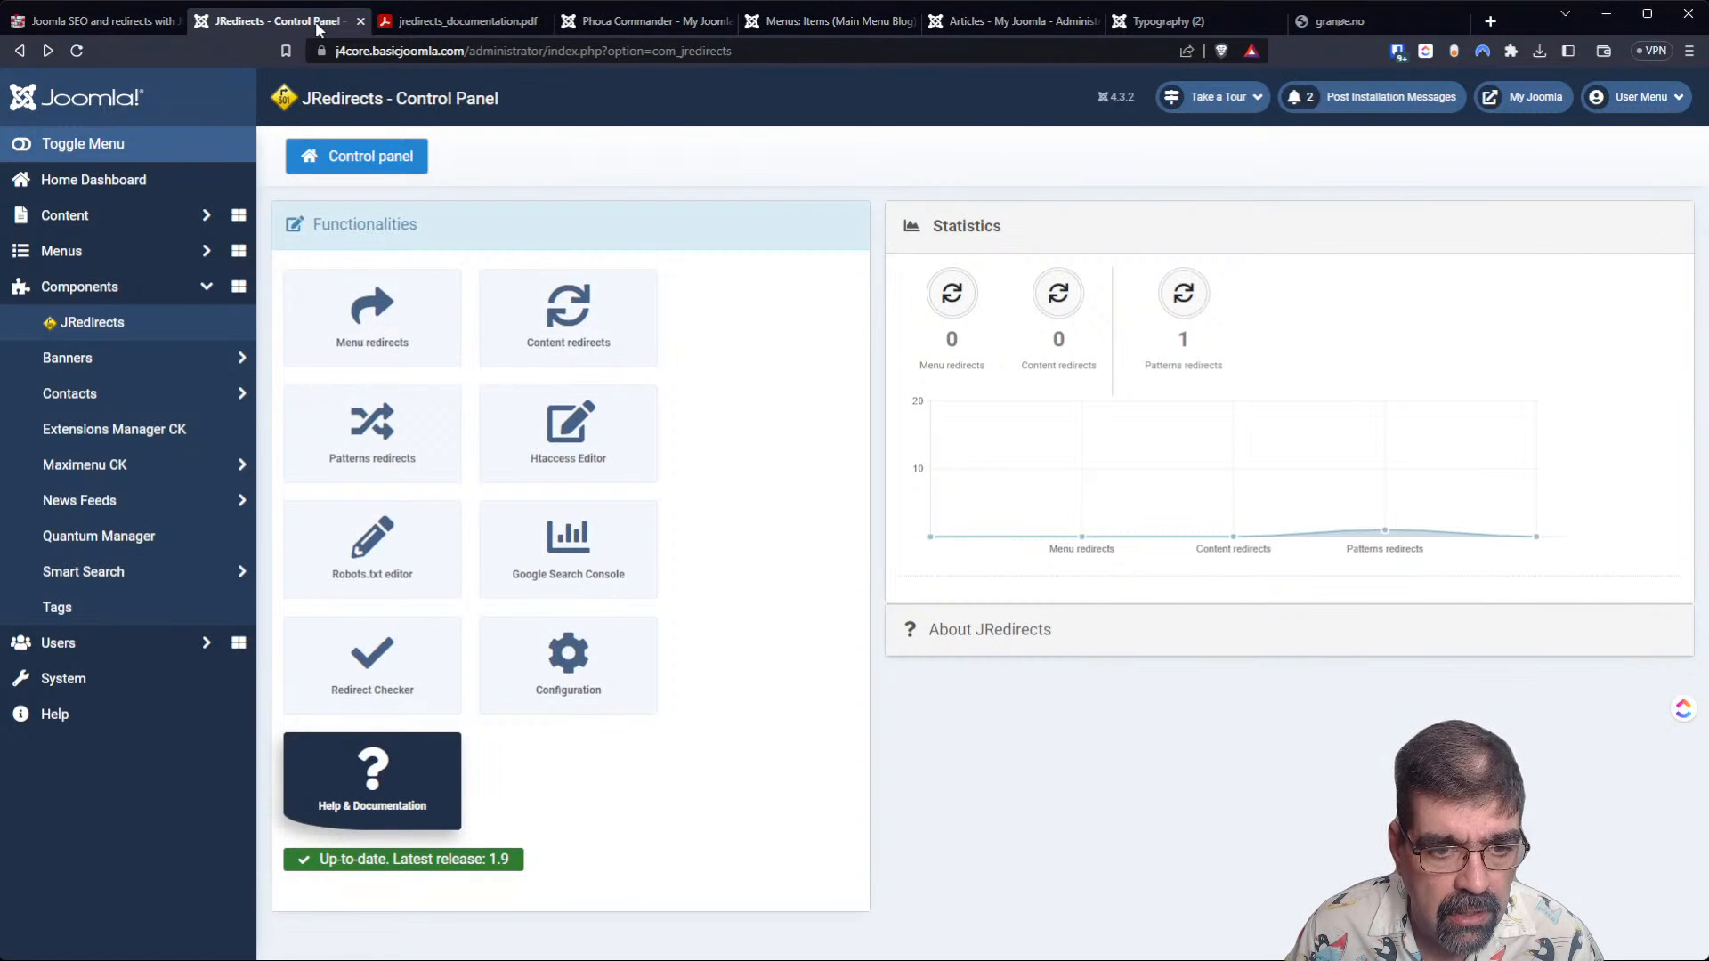
pyautogui.click(343, 534)
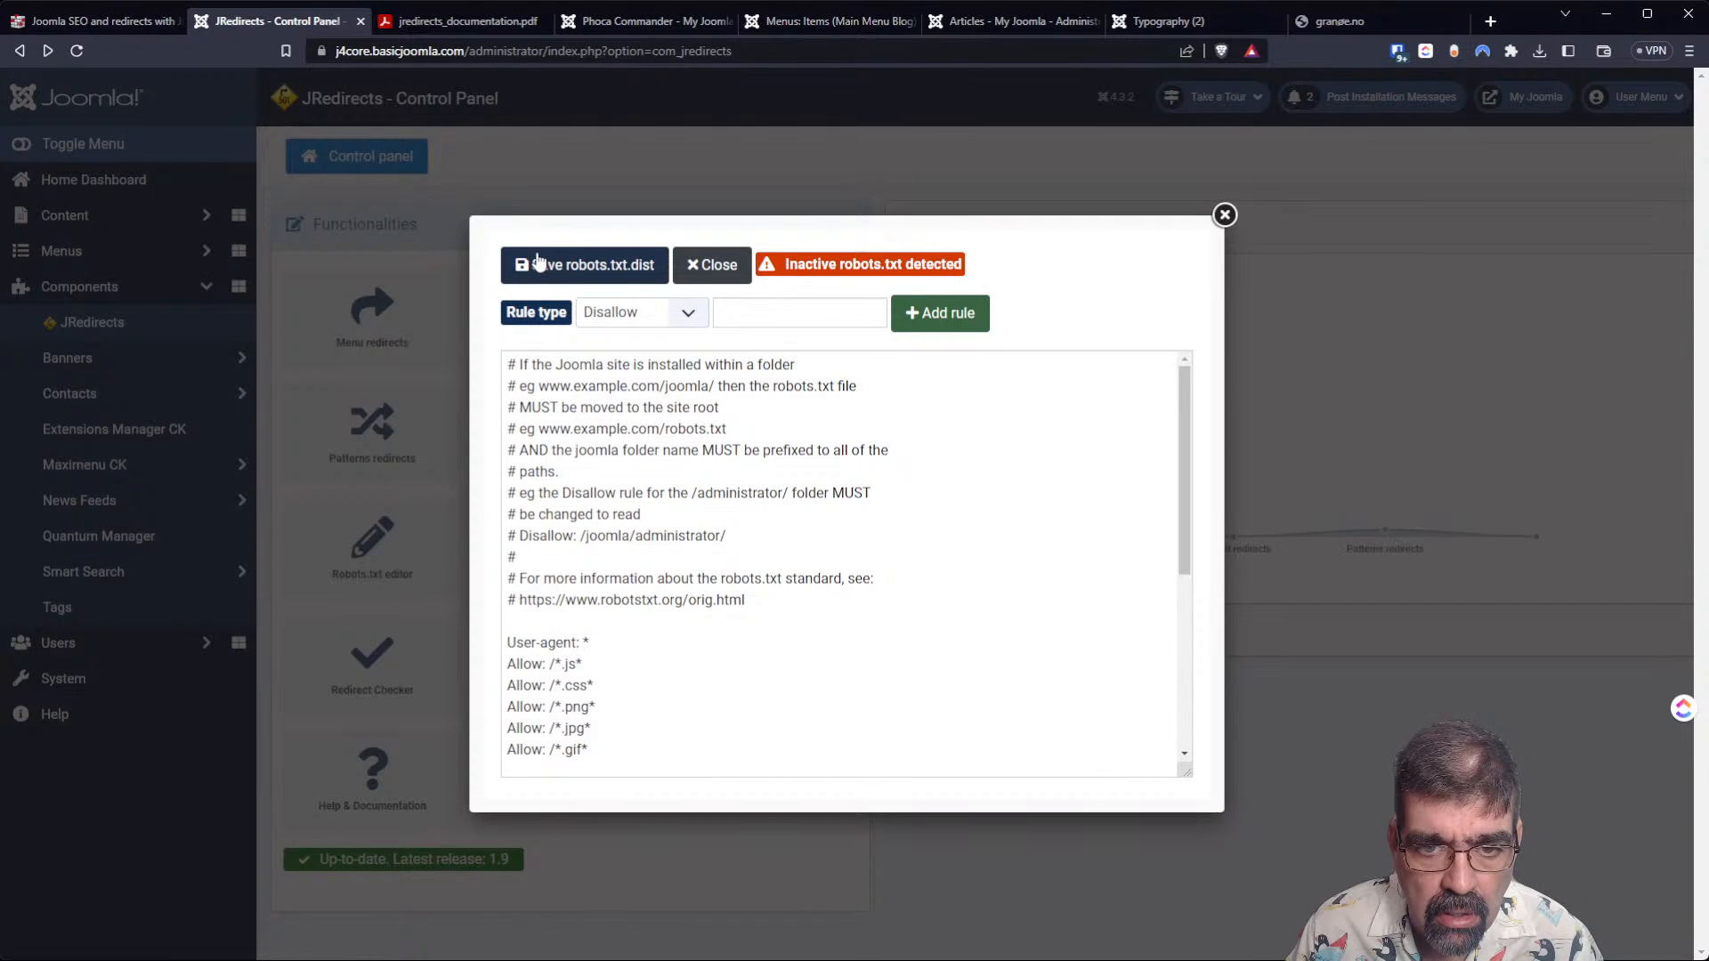
pyautogui.moveTo(832, 279)
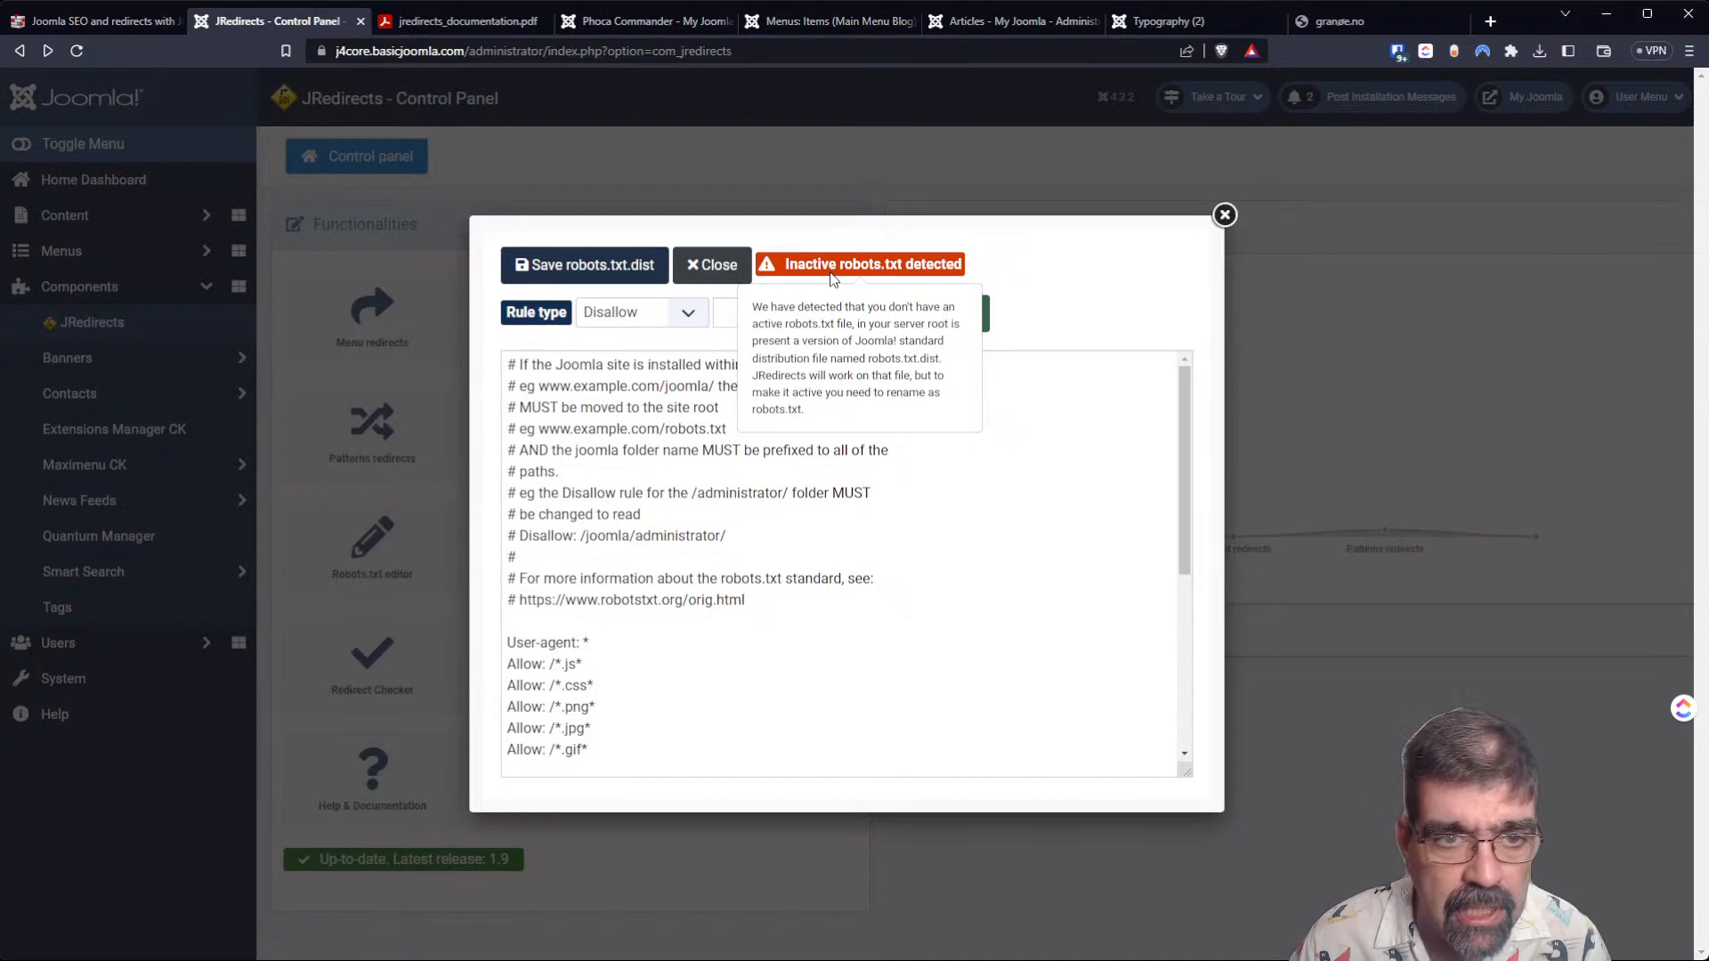
# Rename the selected robots.txt.dist file to robots.txt in Phoca Commander.
pyautogui.click(594, 20)
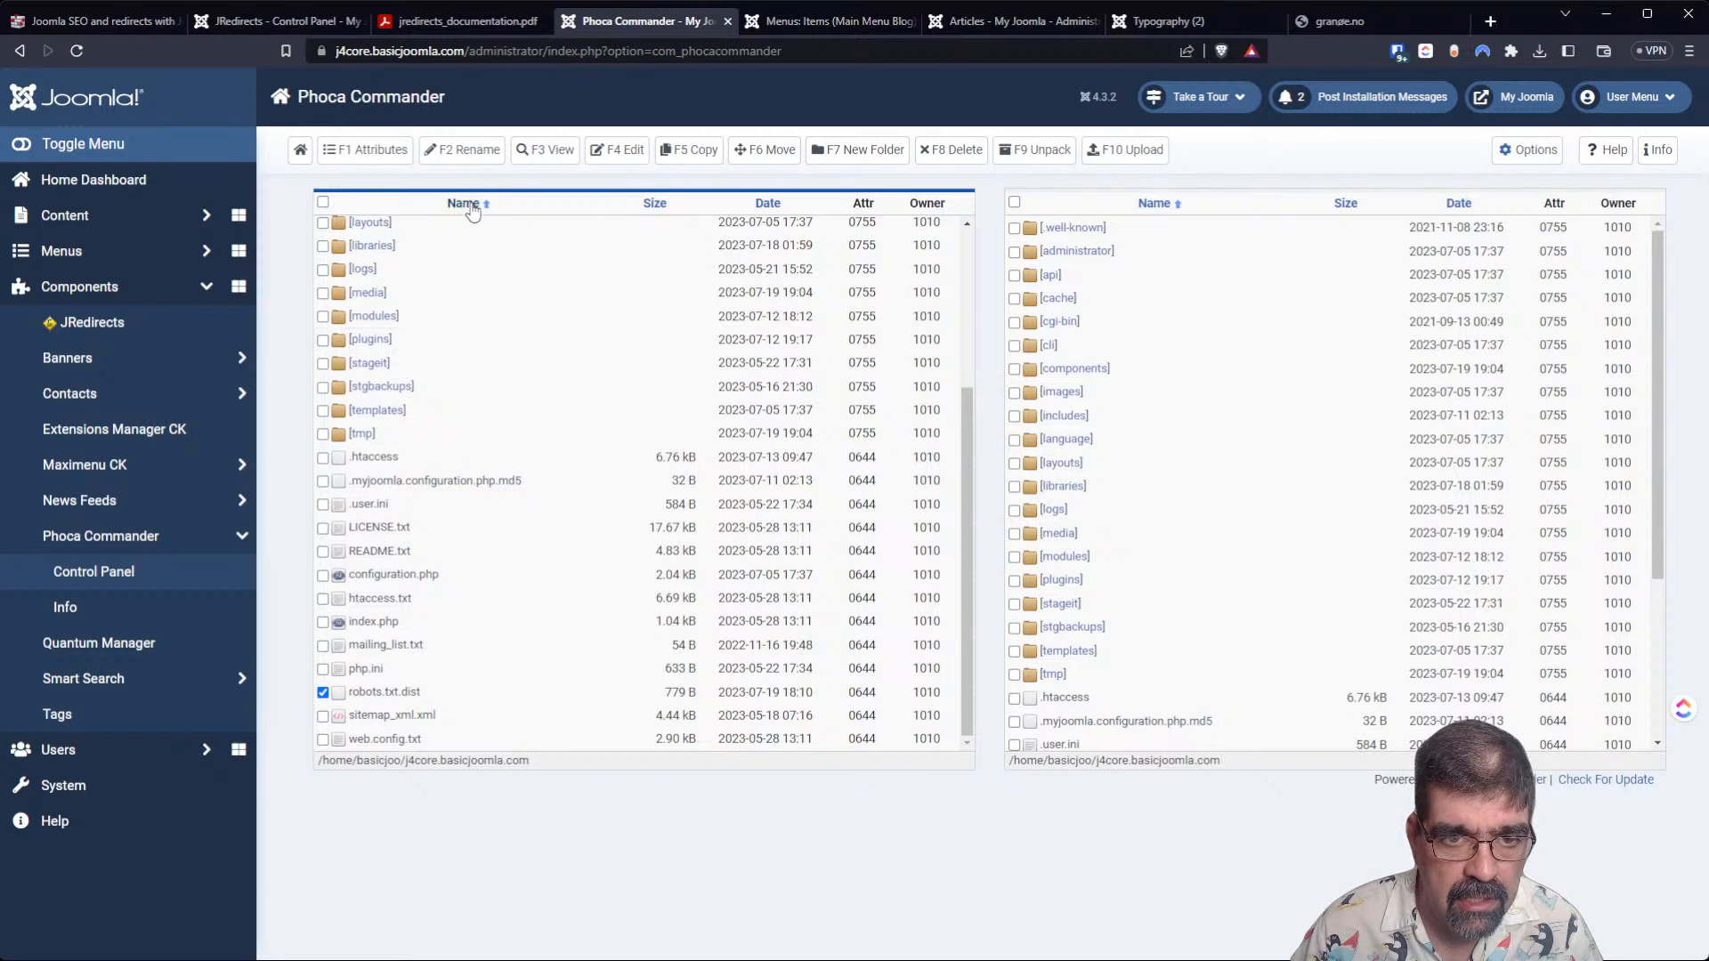
pyautogui.click(480, 151)
pyautogui.press('End')
pyautogui.press('BackSpace')
pyautogui.press('BackSpace')
pyautogui.press('BackSpace')
pyautogui.press('BackSpace')
pyautogui.press('BackSpace')
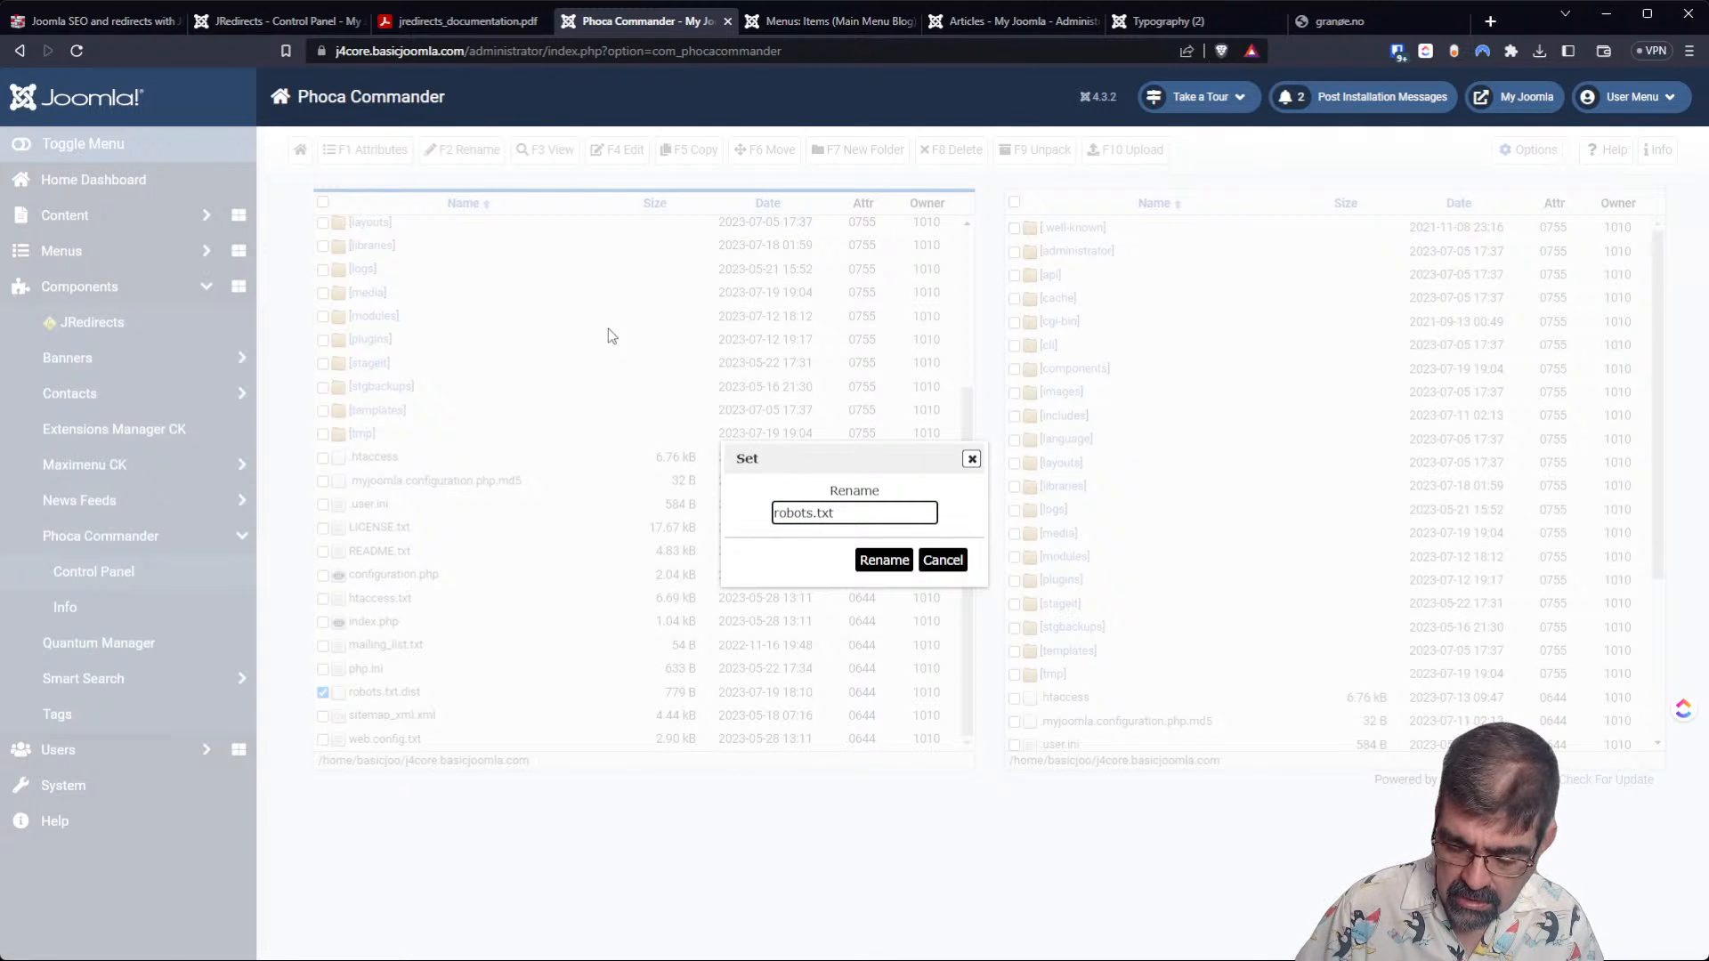
pyautogui.click(862, 570)
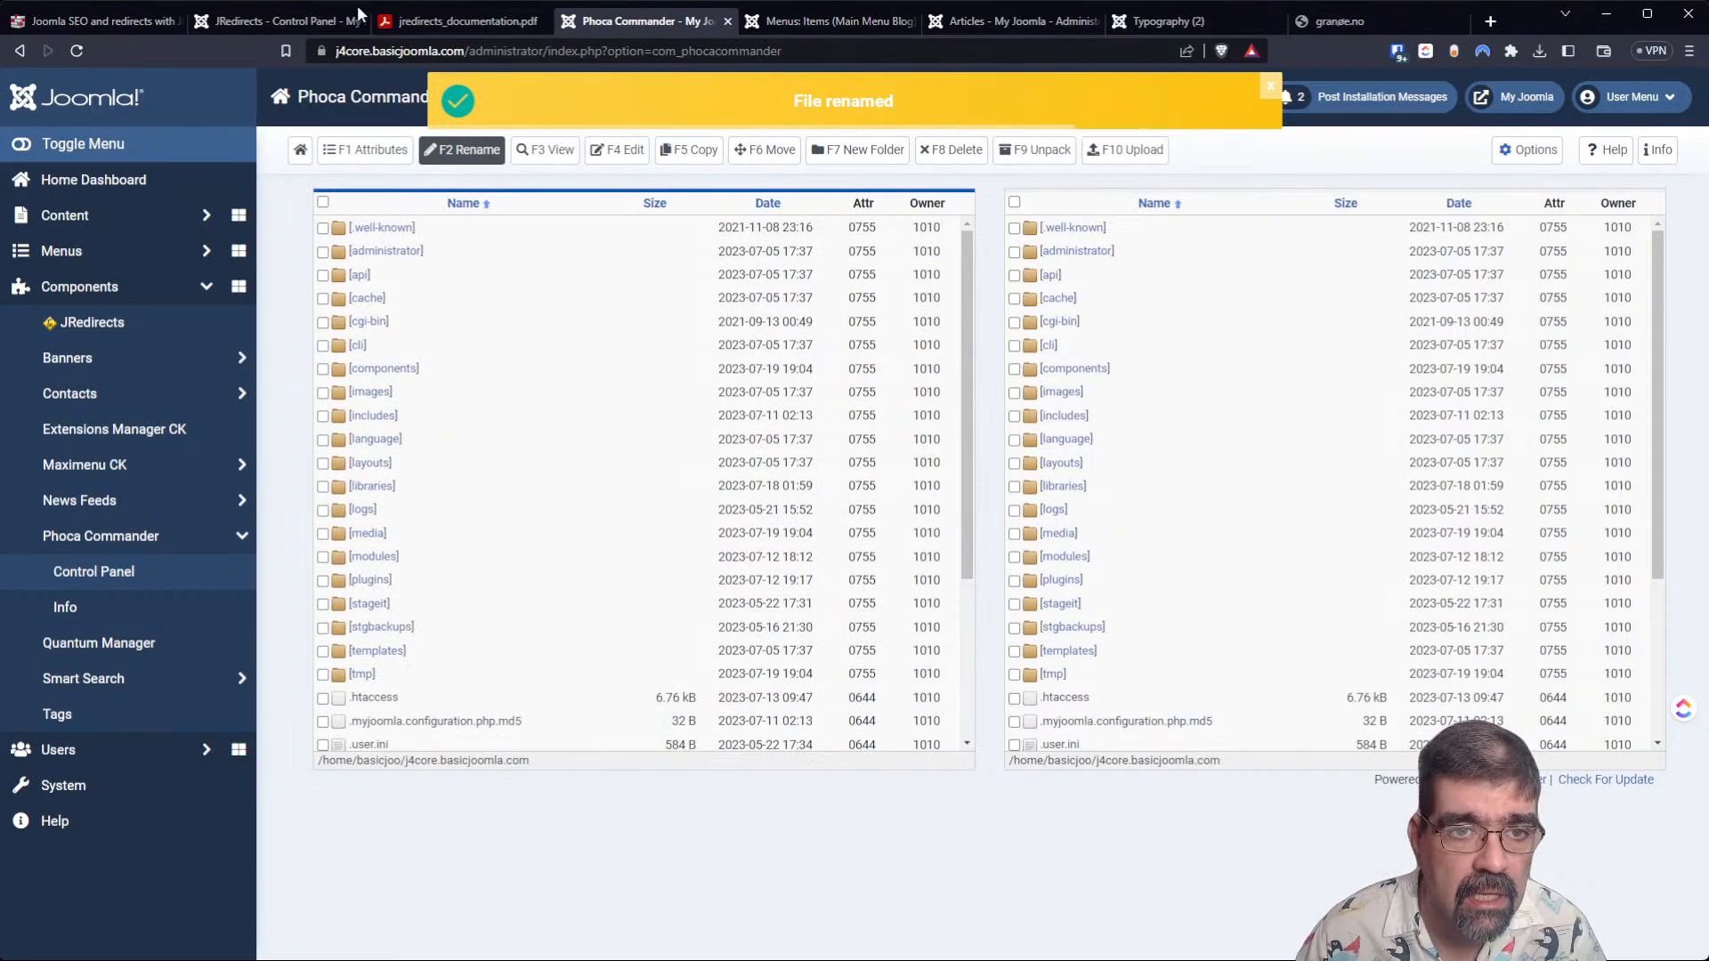
# Reload the JRedirects robots.txt editor, review the Allow and Disallow rules through the end of the file, and close it.
pyautogui.click(418, 20)
pyautogui.click(267, 20)
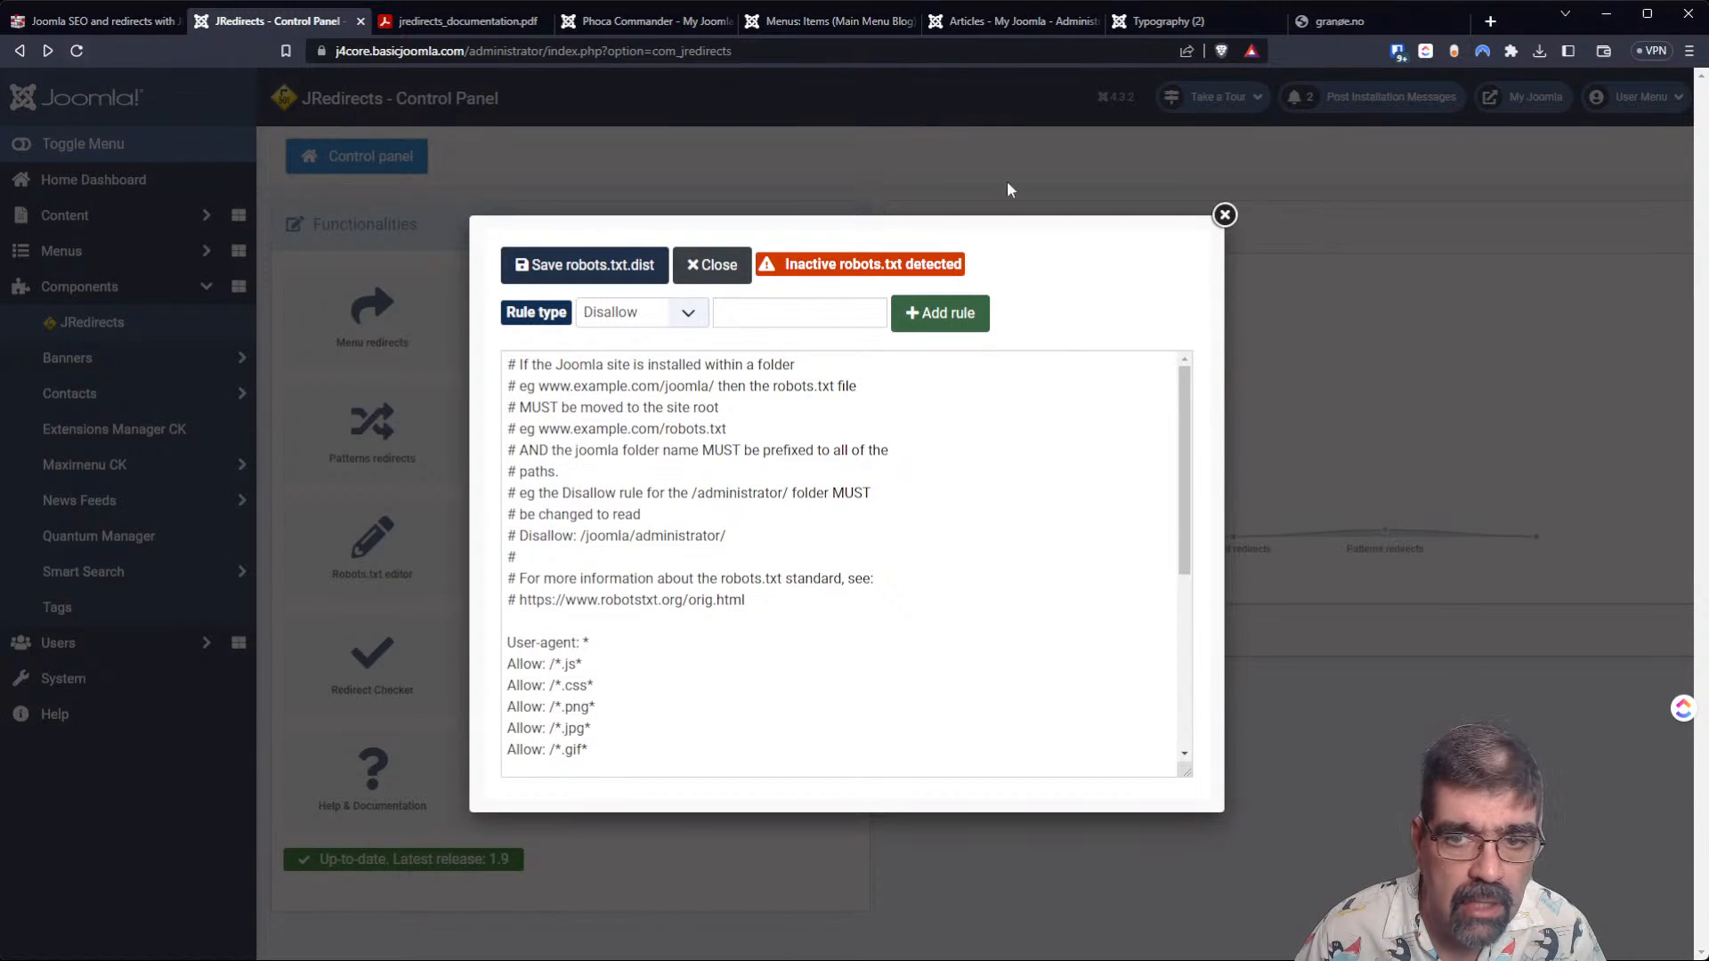
pyautogui.click(1224, 214)
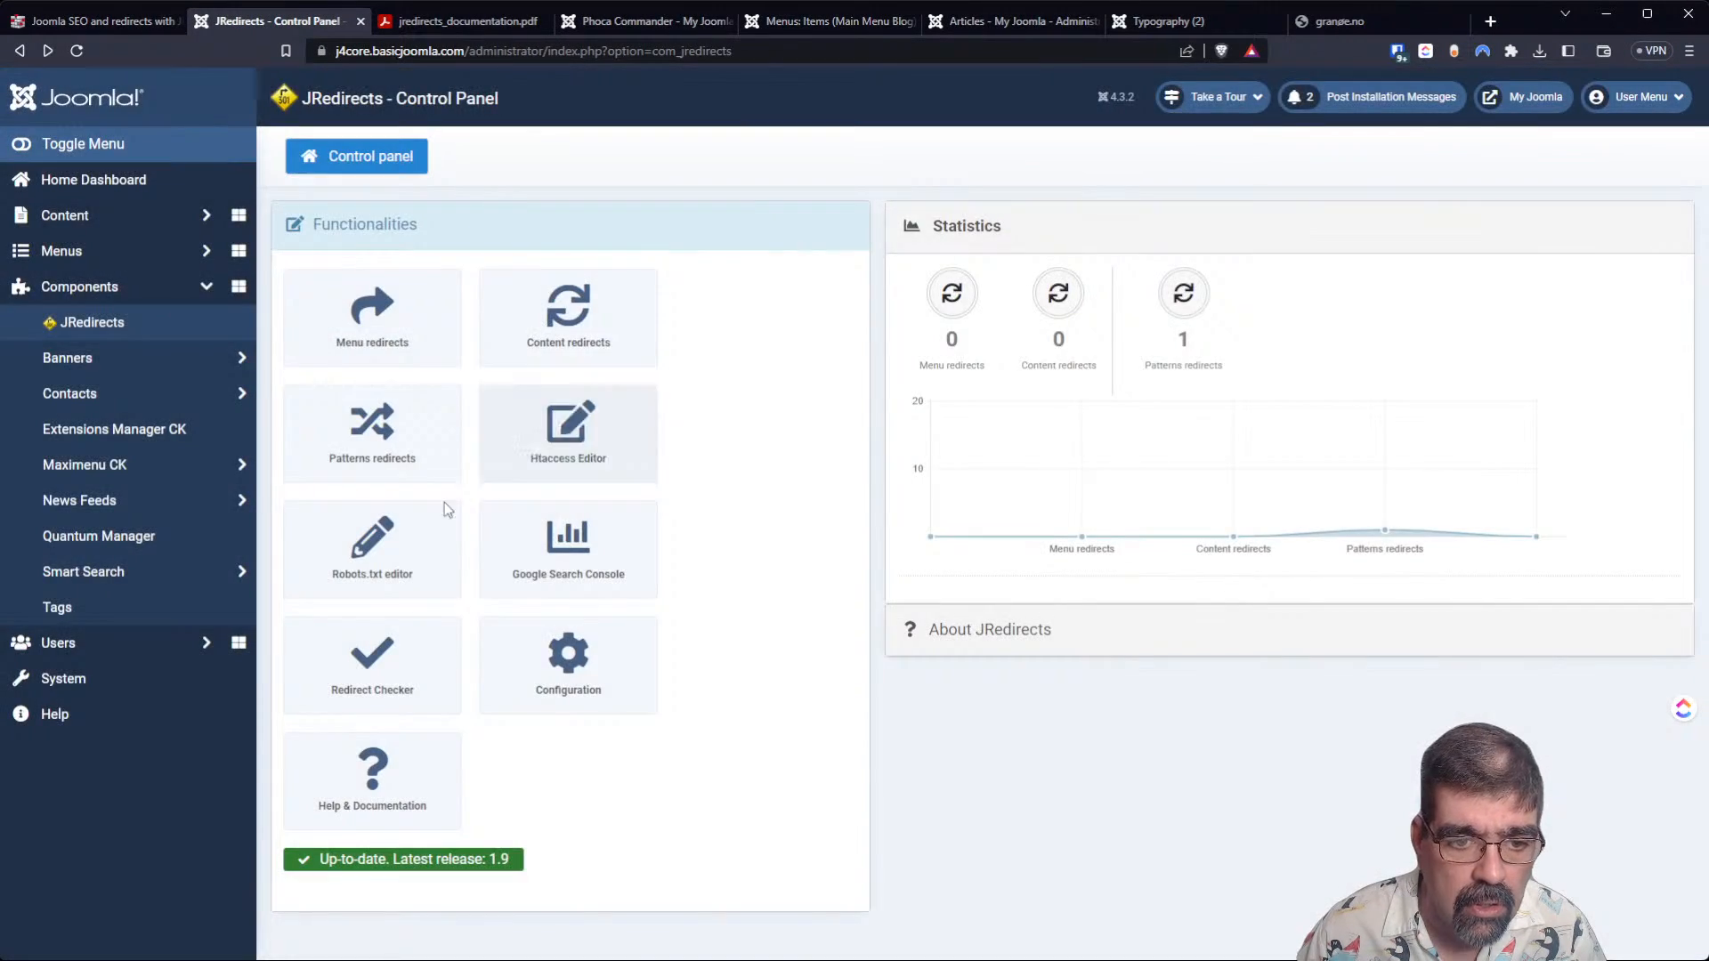
pyautogui.click(381, 549)
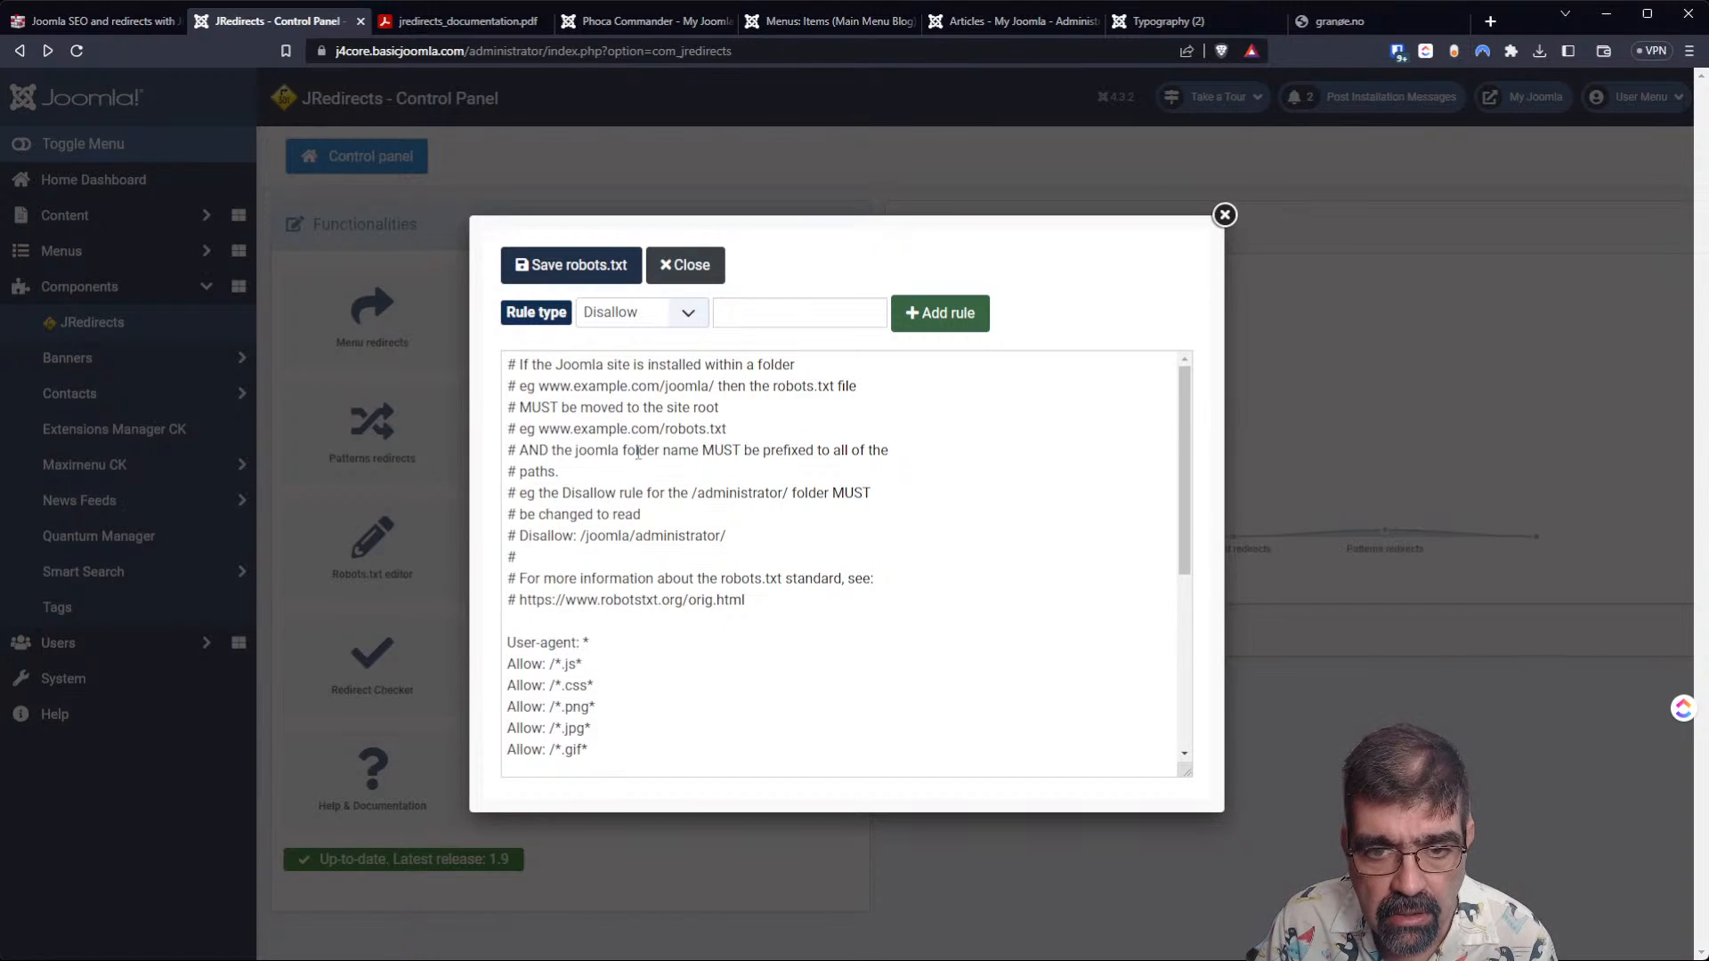
pyautogui.click(780, 307)
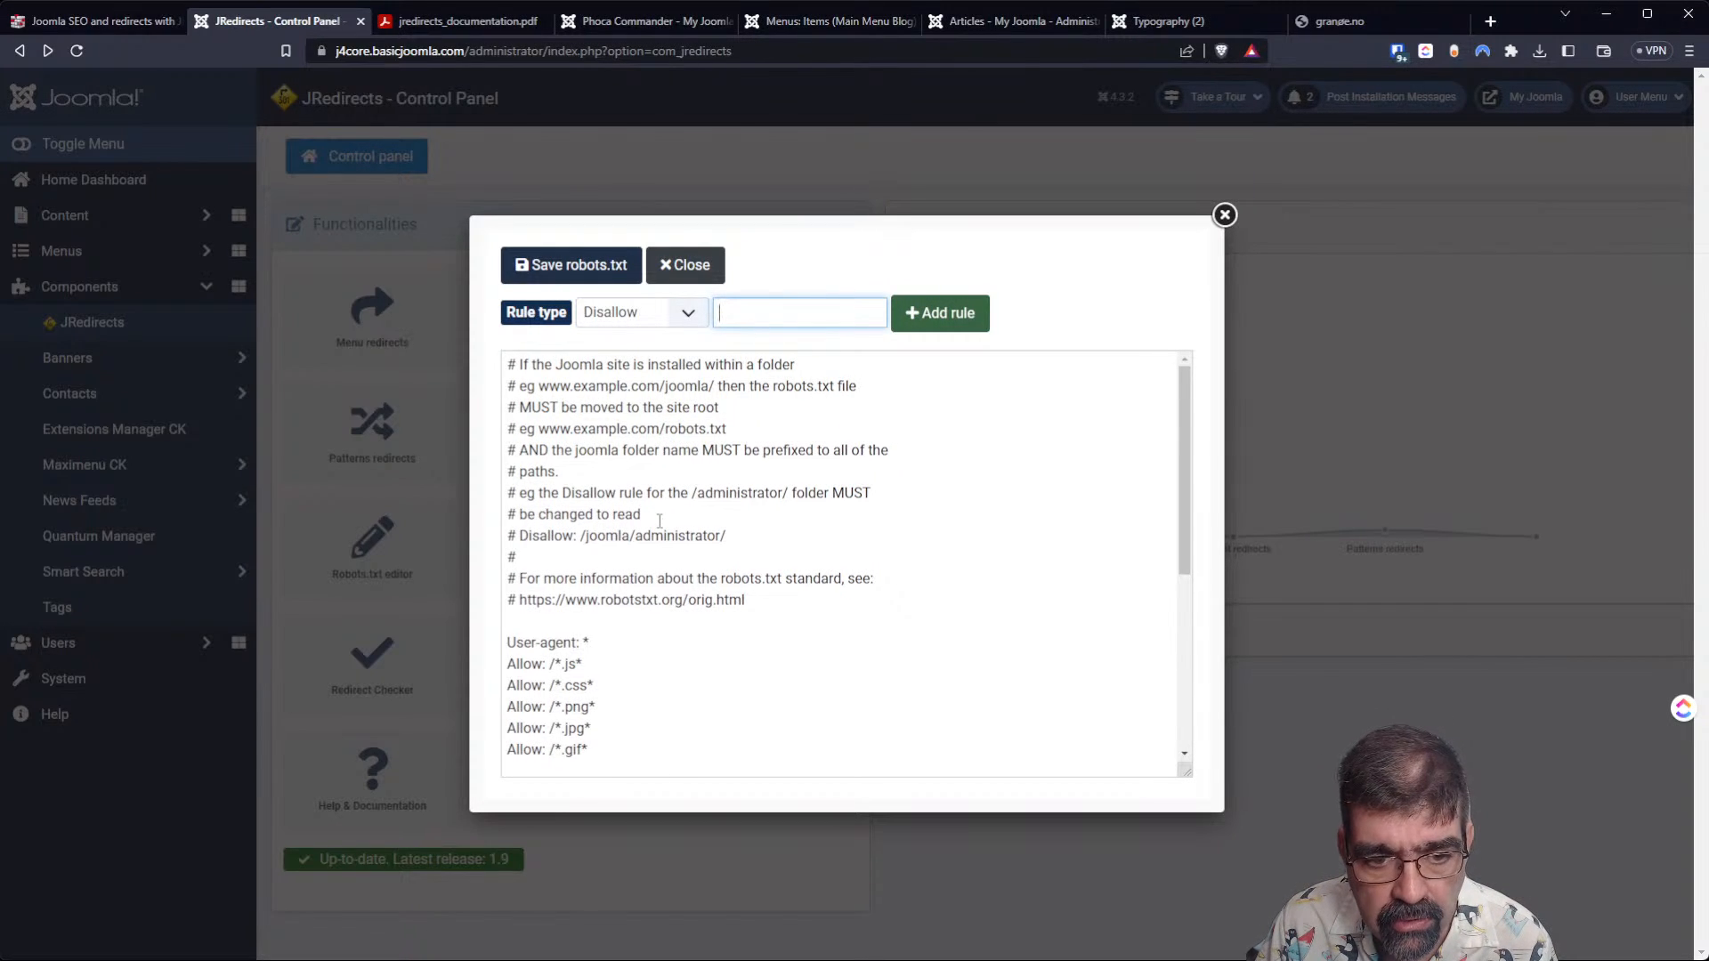
pyautogui.scroll(-3, 660, 520)
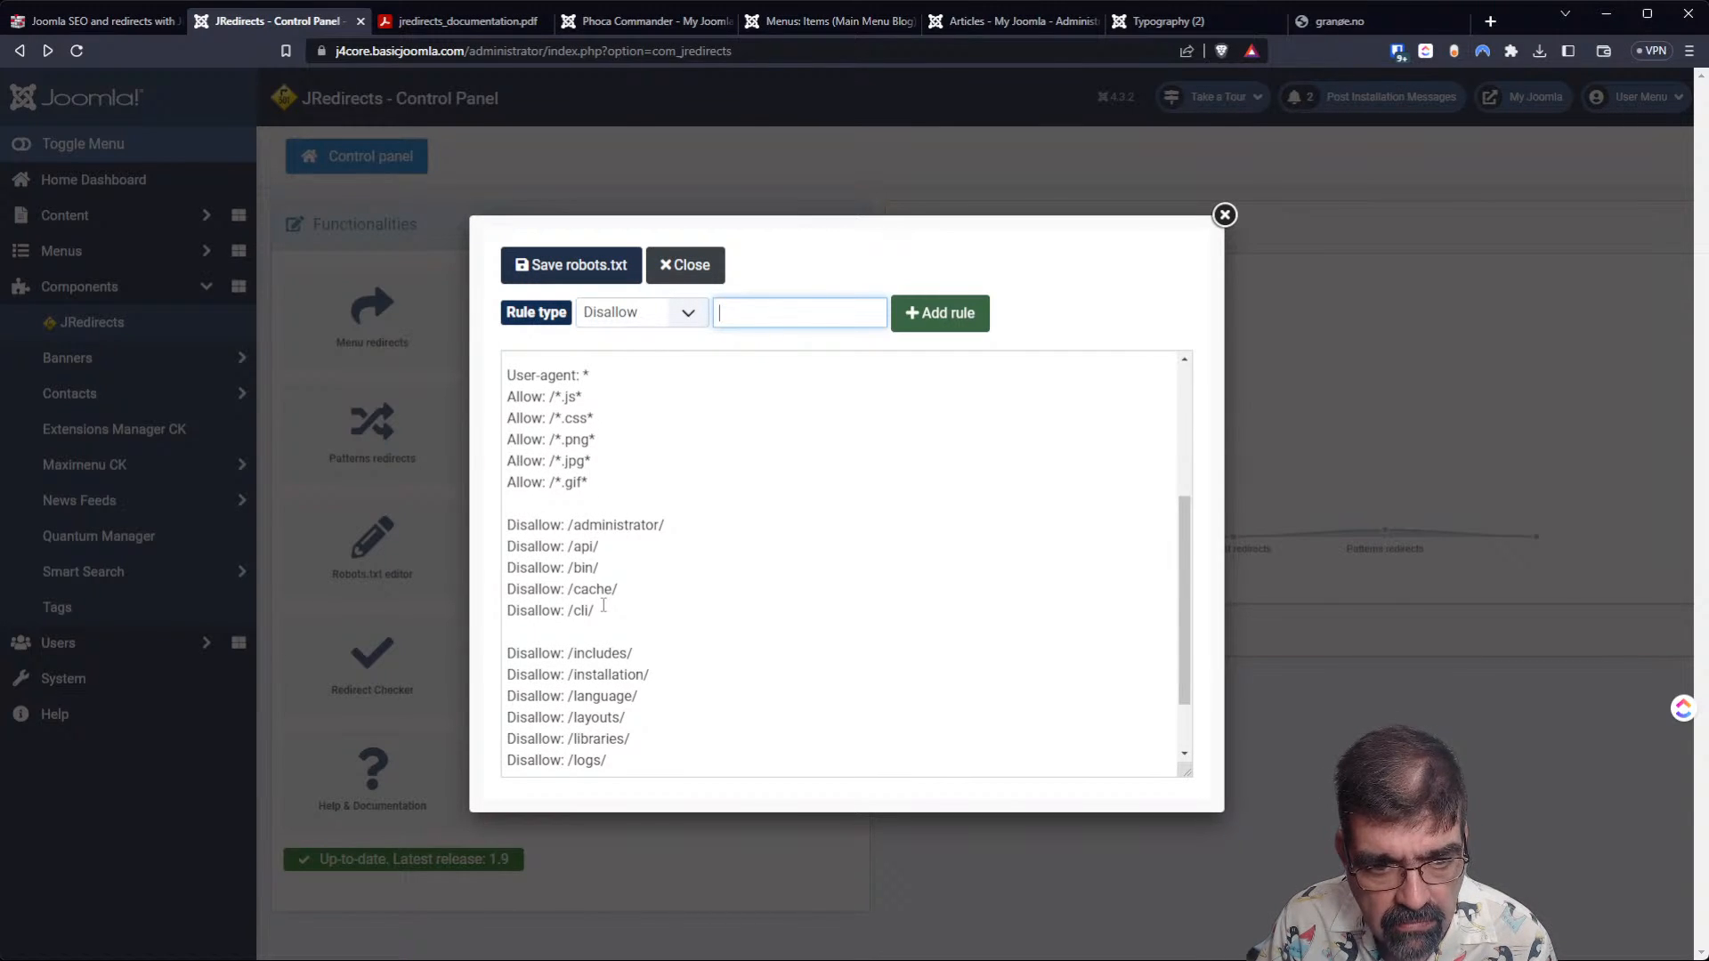
pyautogui.scroll(-1, 603, 605)
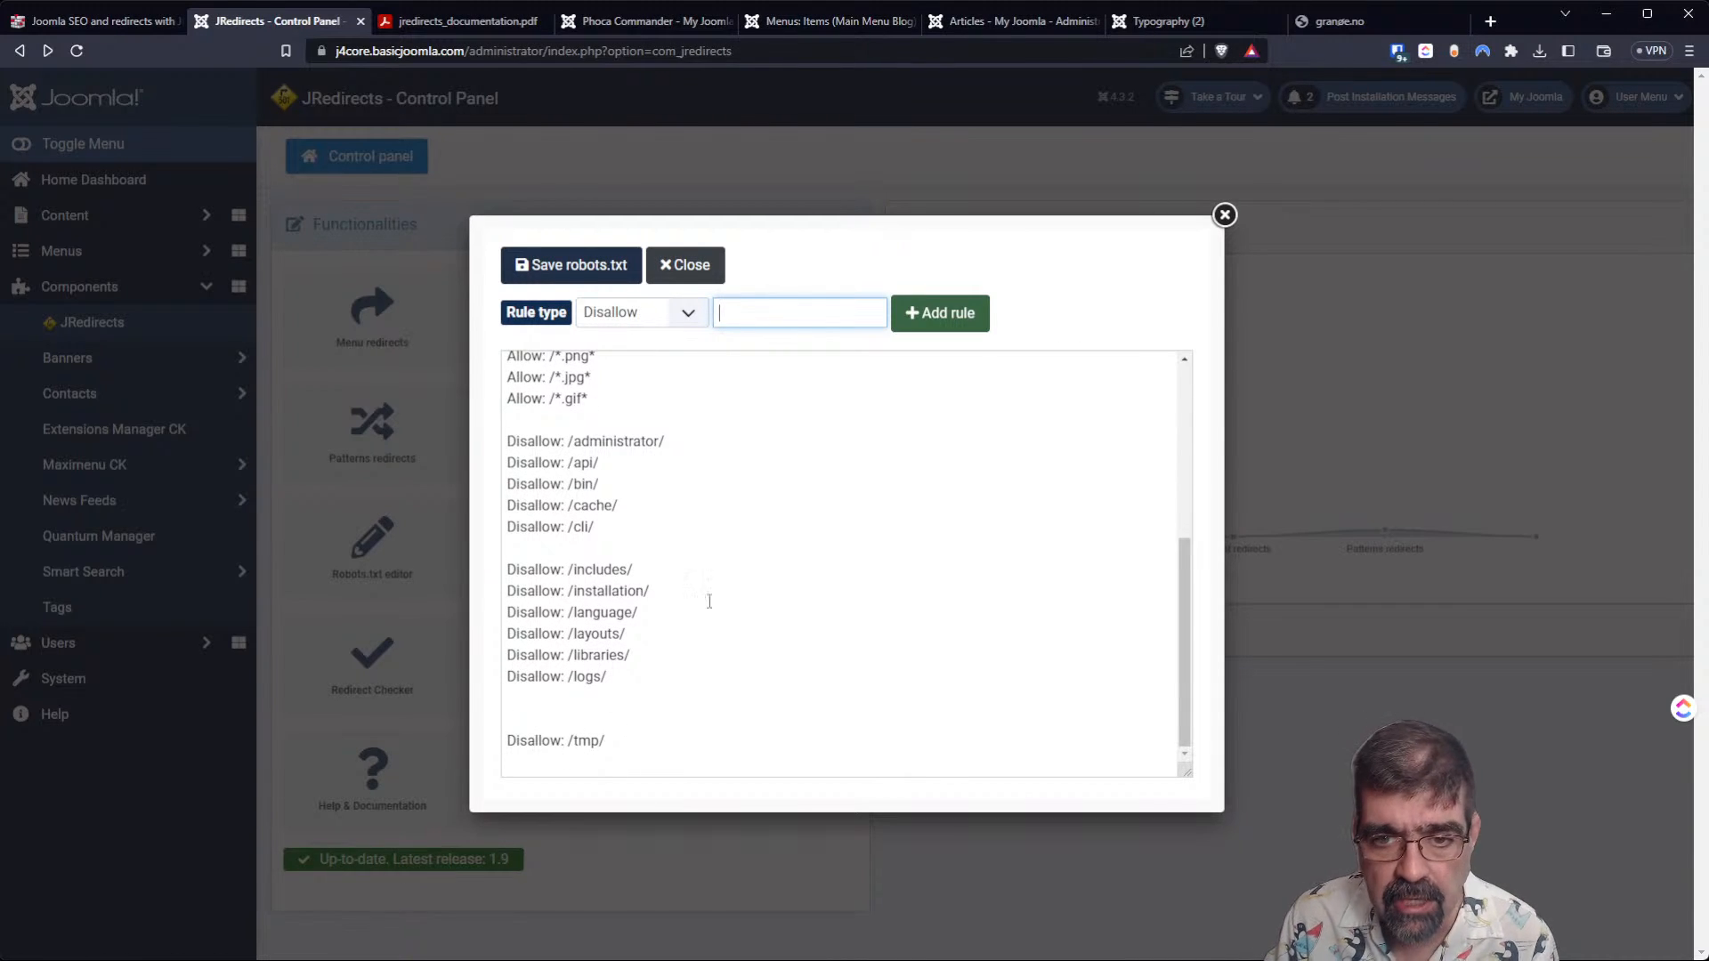
pyautogui.click(1222, 217)
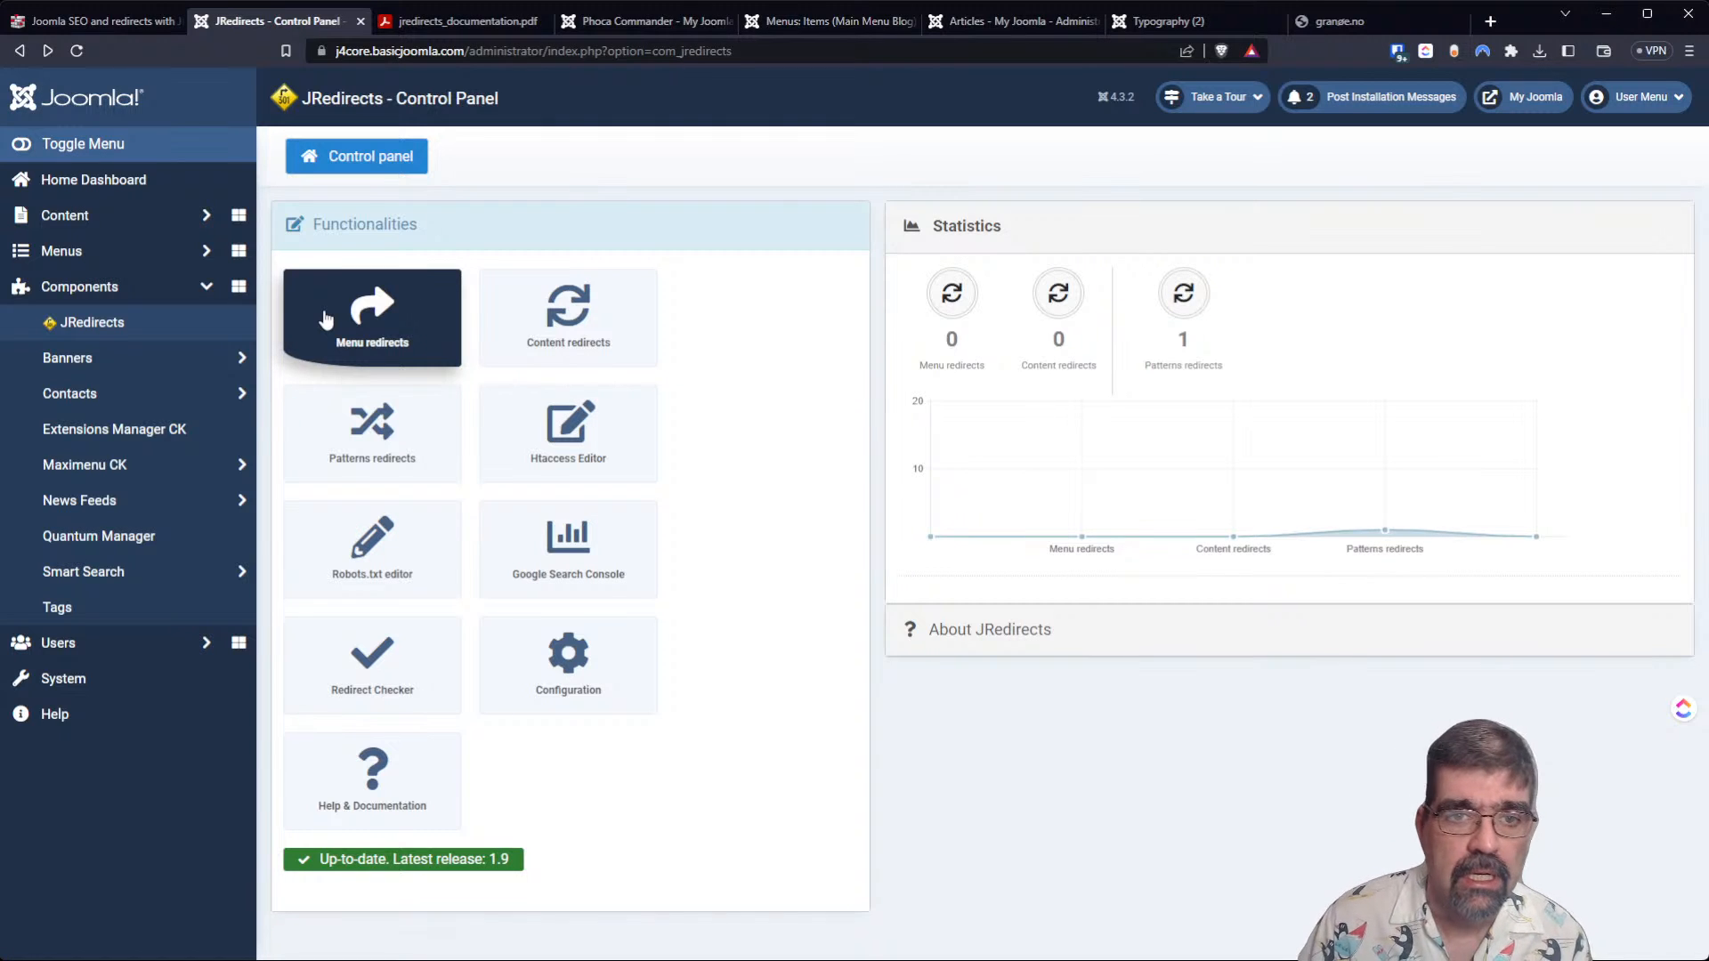
# Request the nonexistent page index.php/gggggggggg on the site, and open the JRedirects menu redirects list.
pyautogui.click(1148, 22)
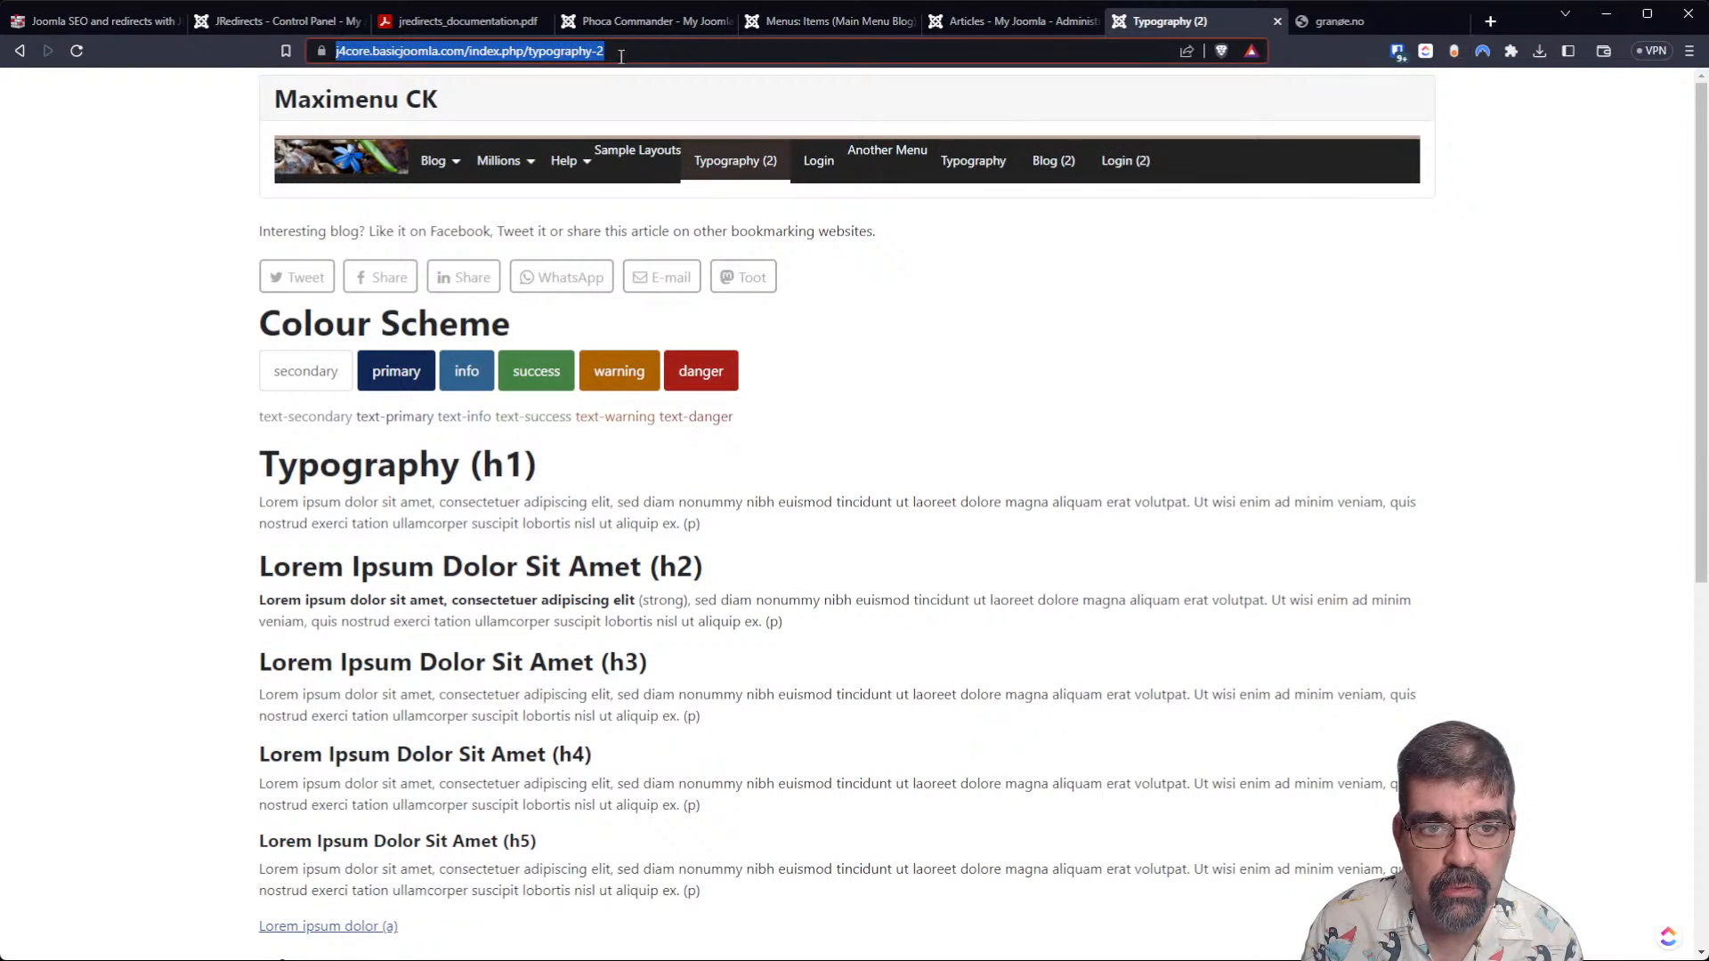
pyautogui.click(523, 56)
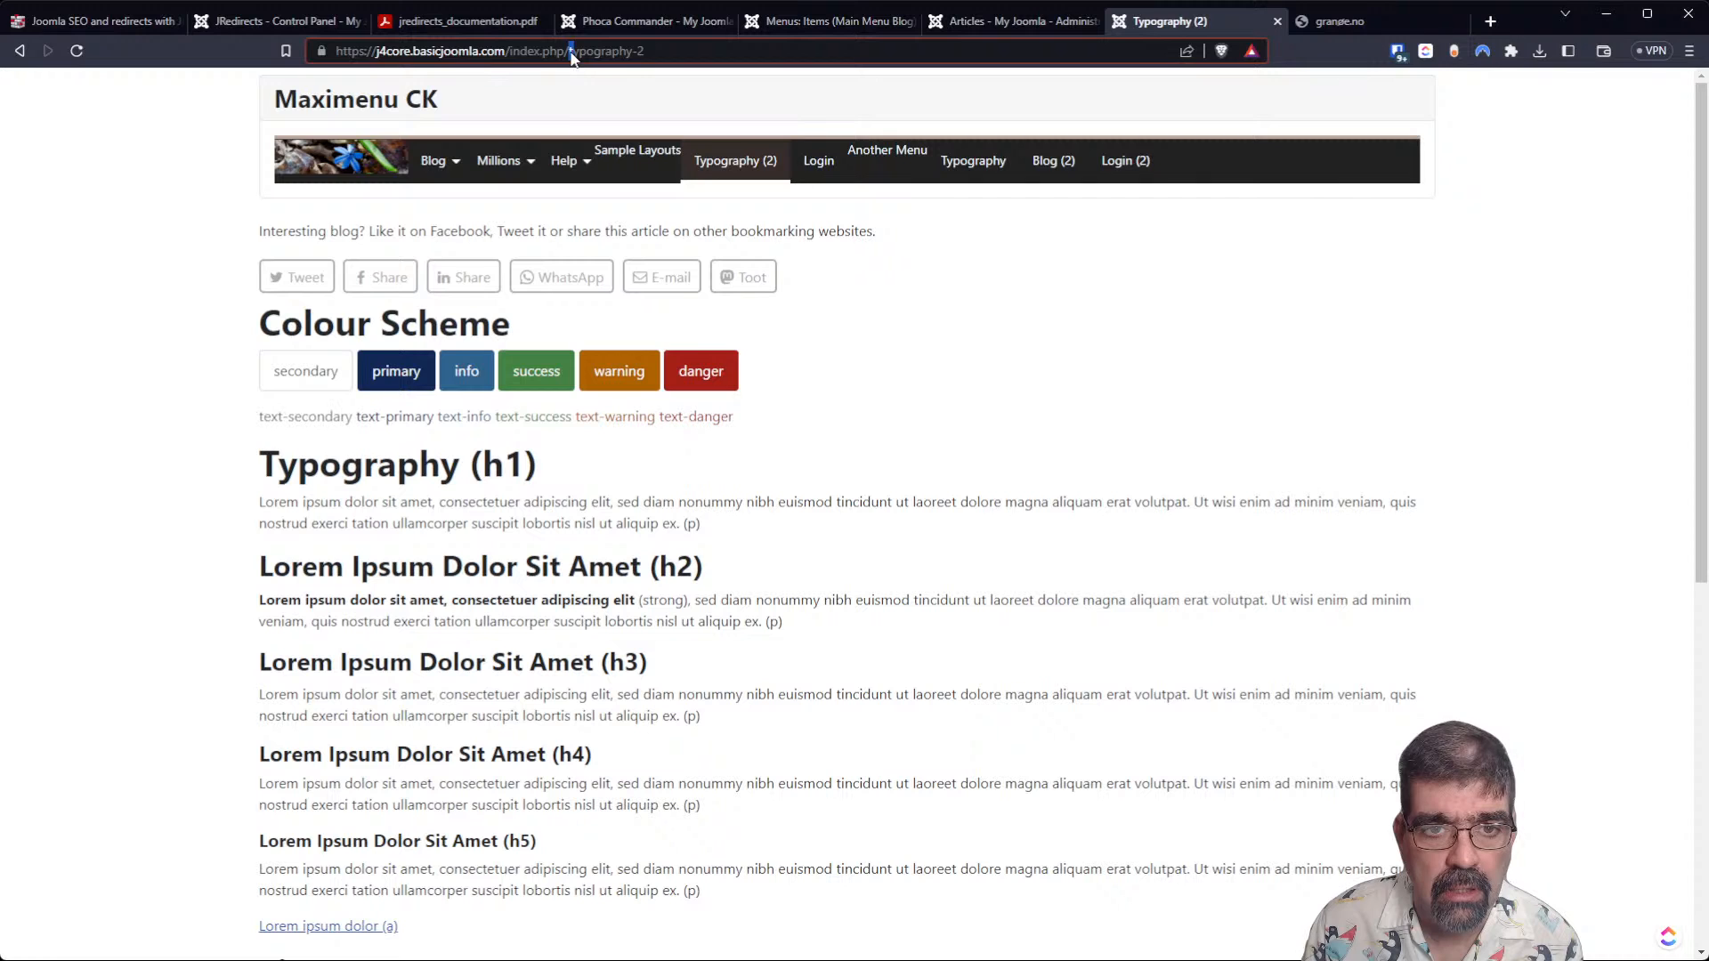
pyautogui.moveTo(570, 56); pyautogui.dragTo(886, 64)
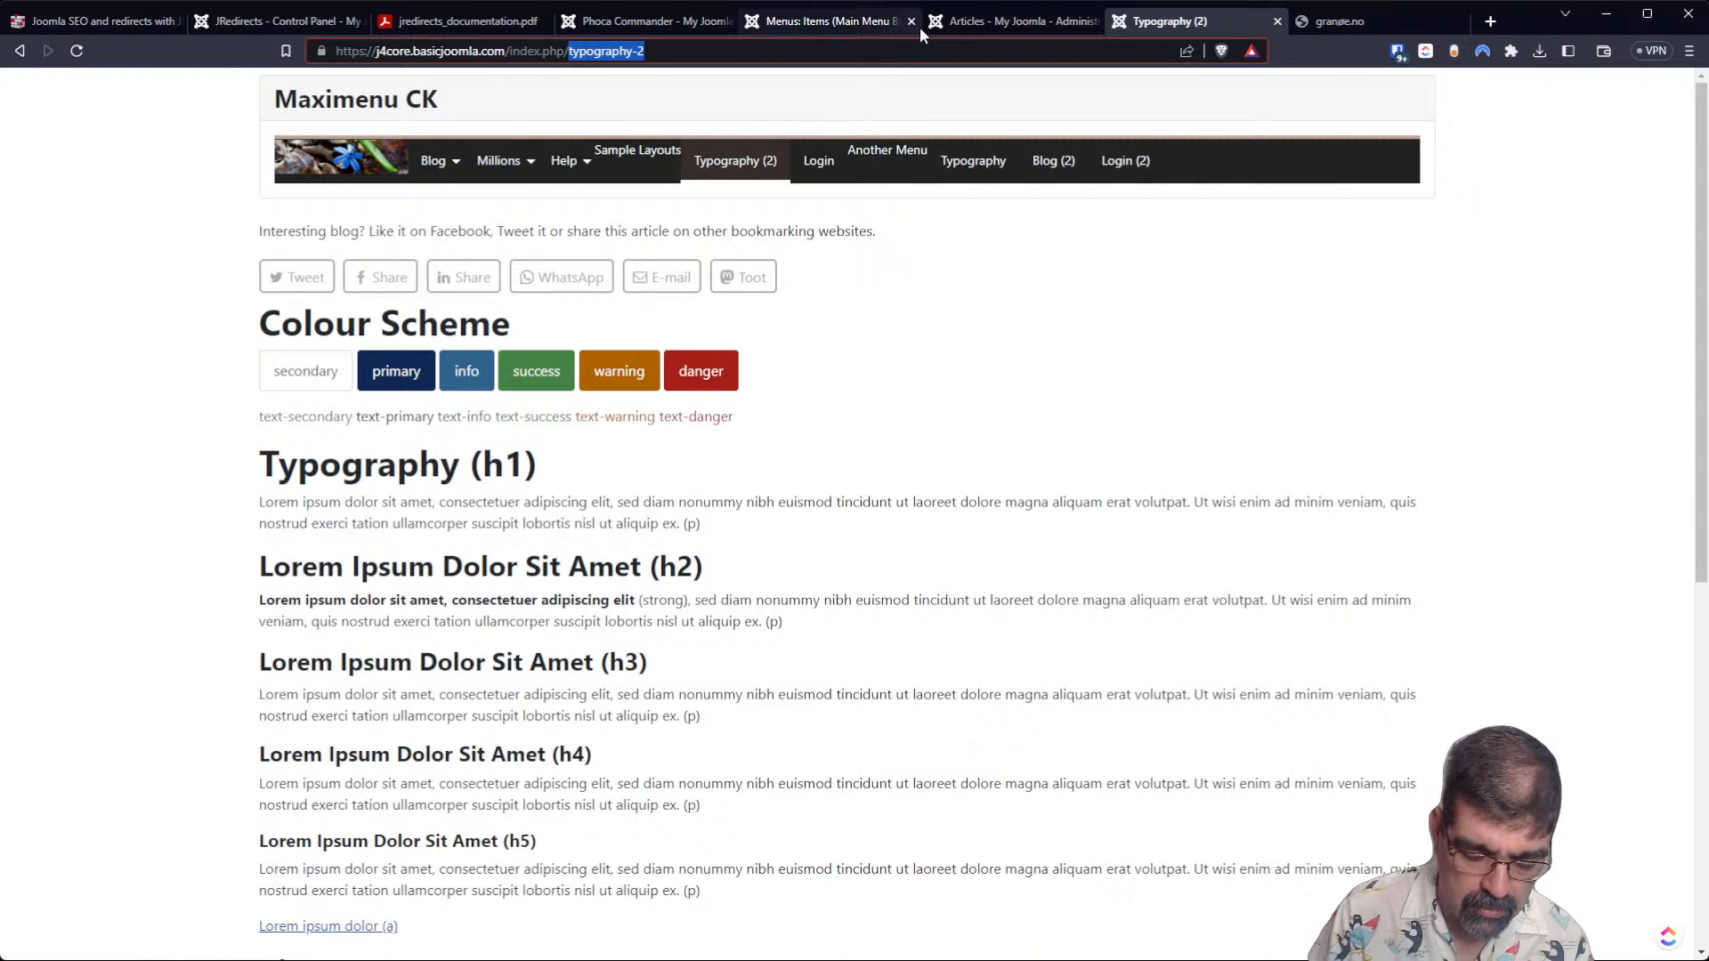
pyautogui.write('gggggggggg')
pyautogui.press('Return')
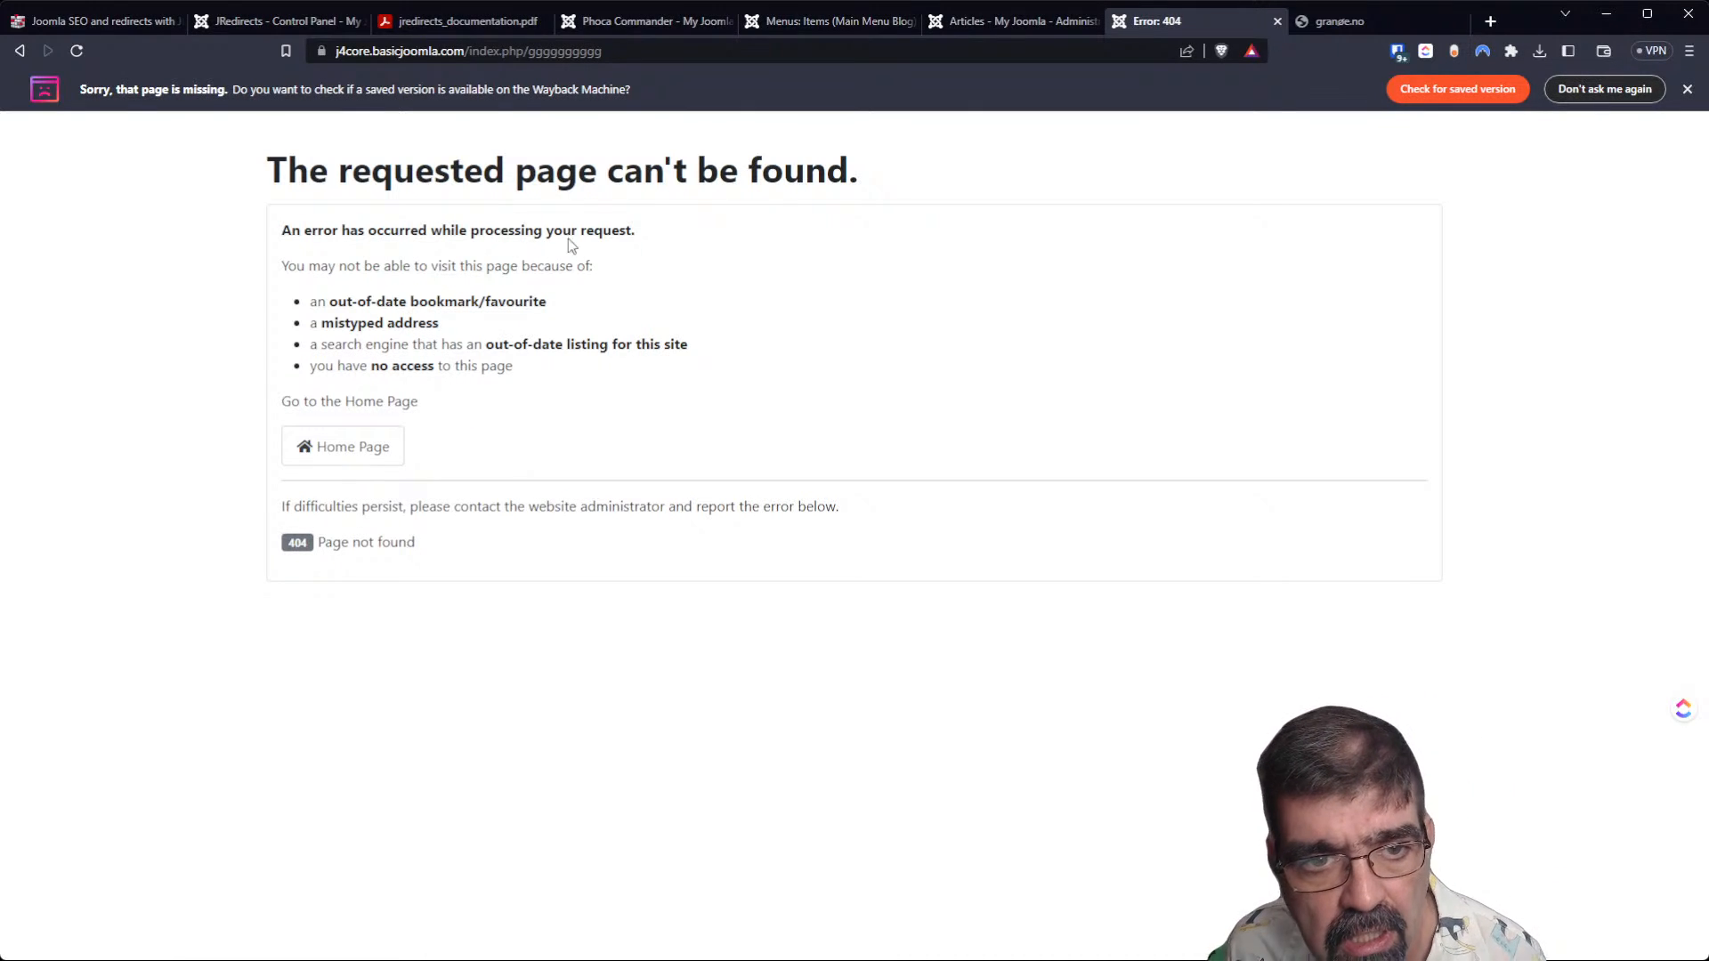
pyautogui.click(299, 26)
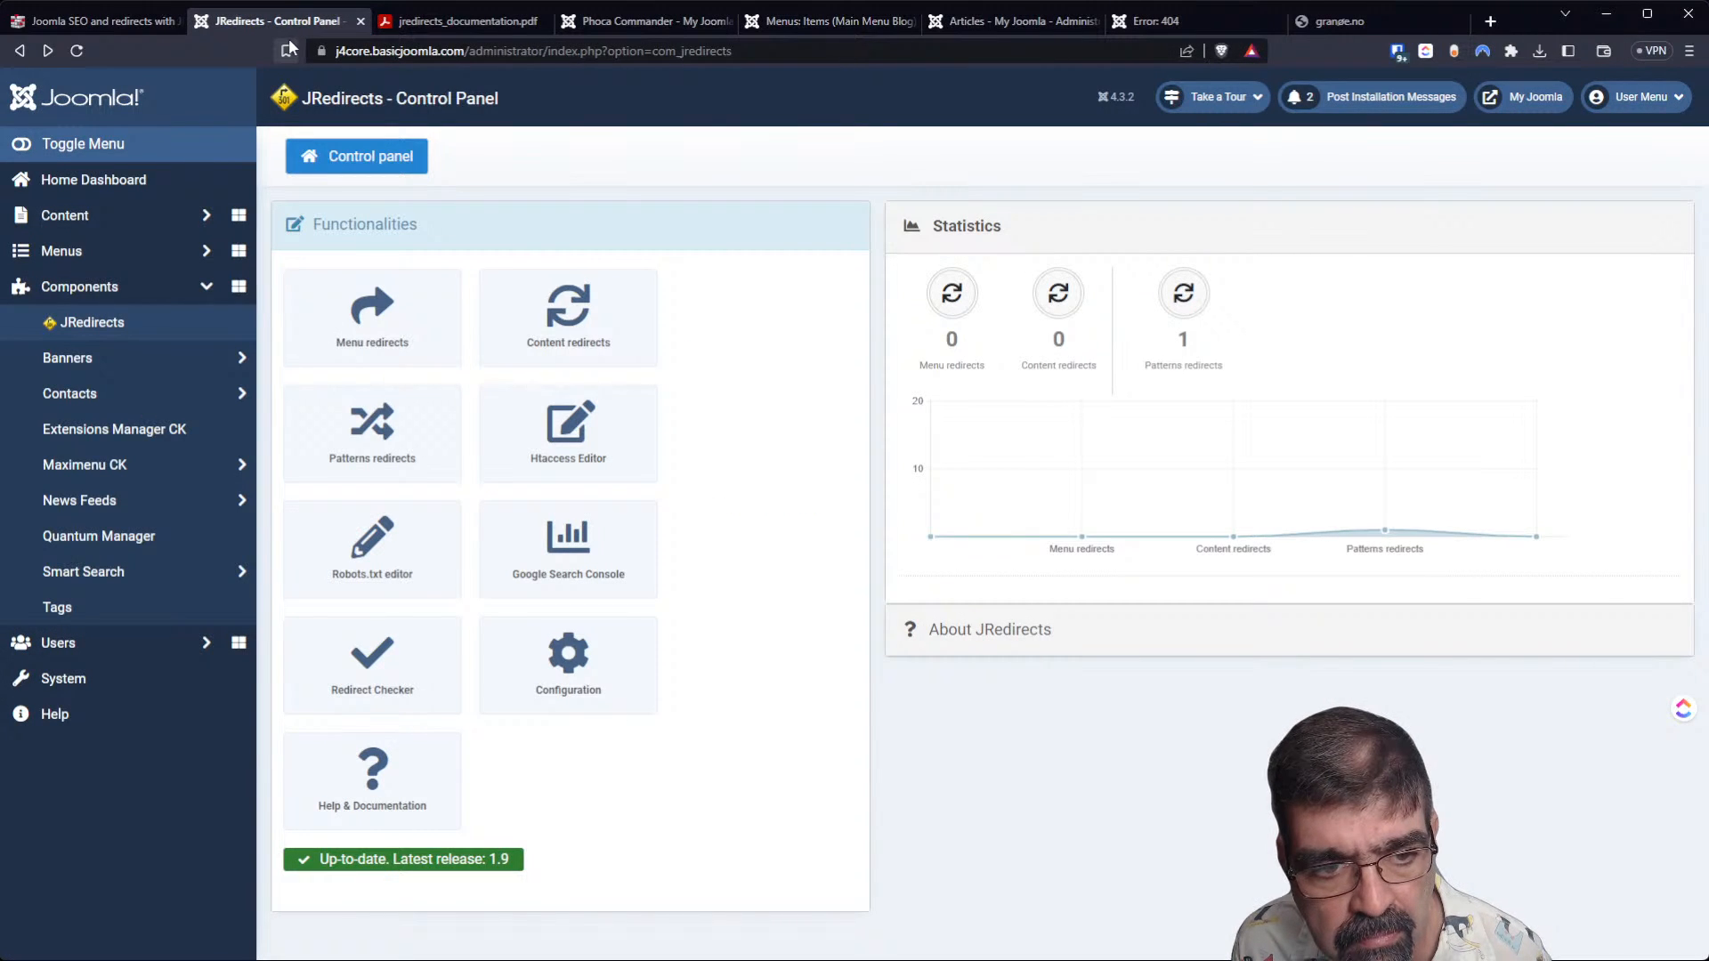
pyautogui.click(372, 303)
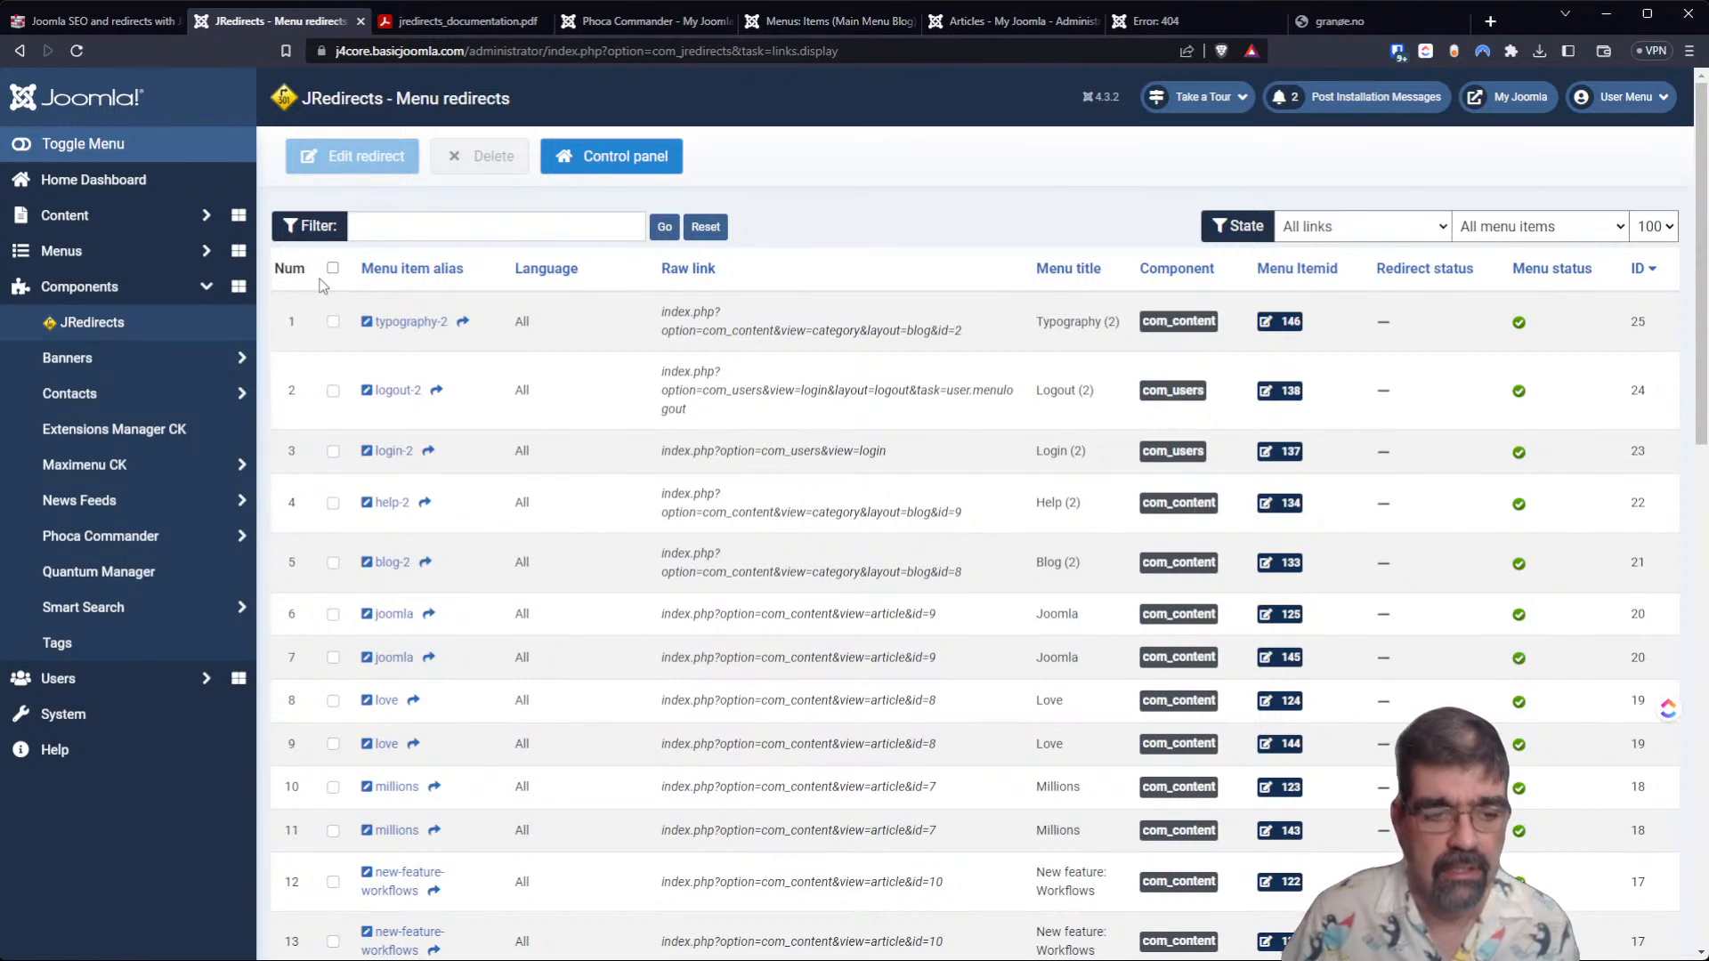
# Open the web extension catalogue in Joomla's extension installer and sort it by Newest First.
pyautogui.click(104, 712)
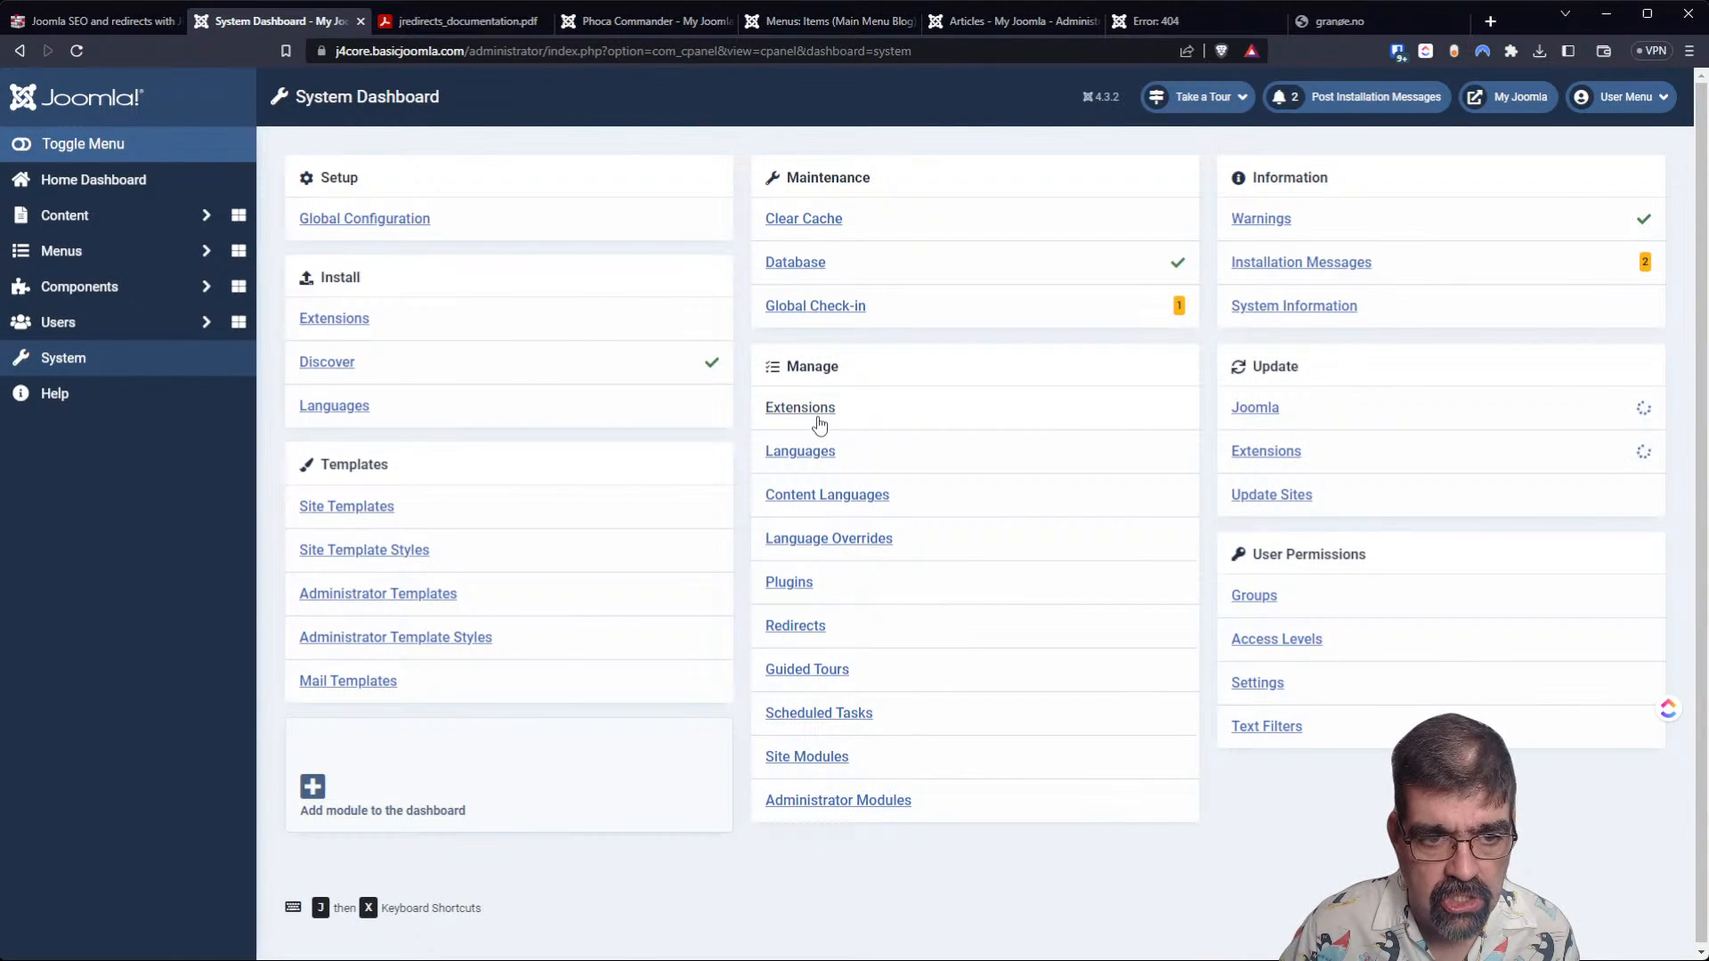
pyautogui.click(343, 321)
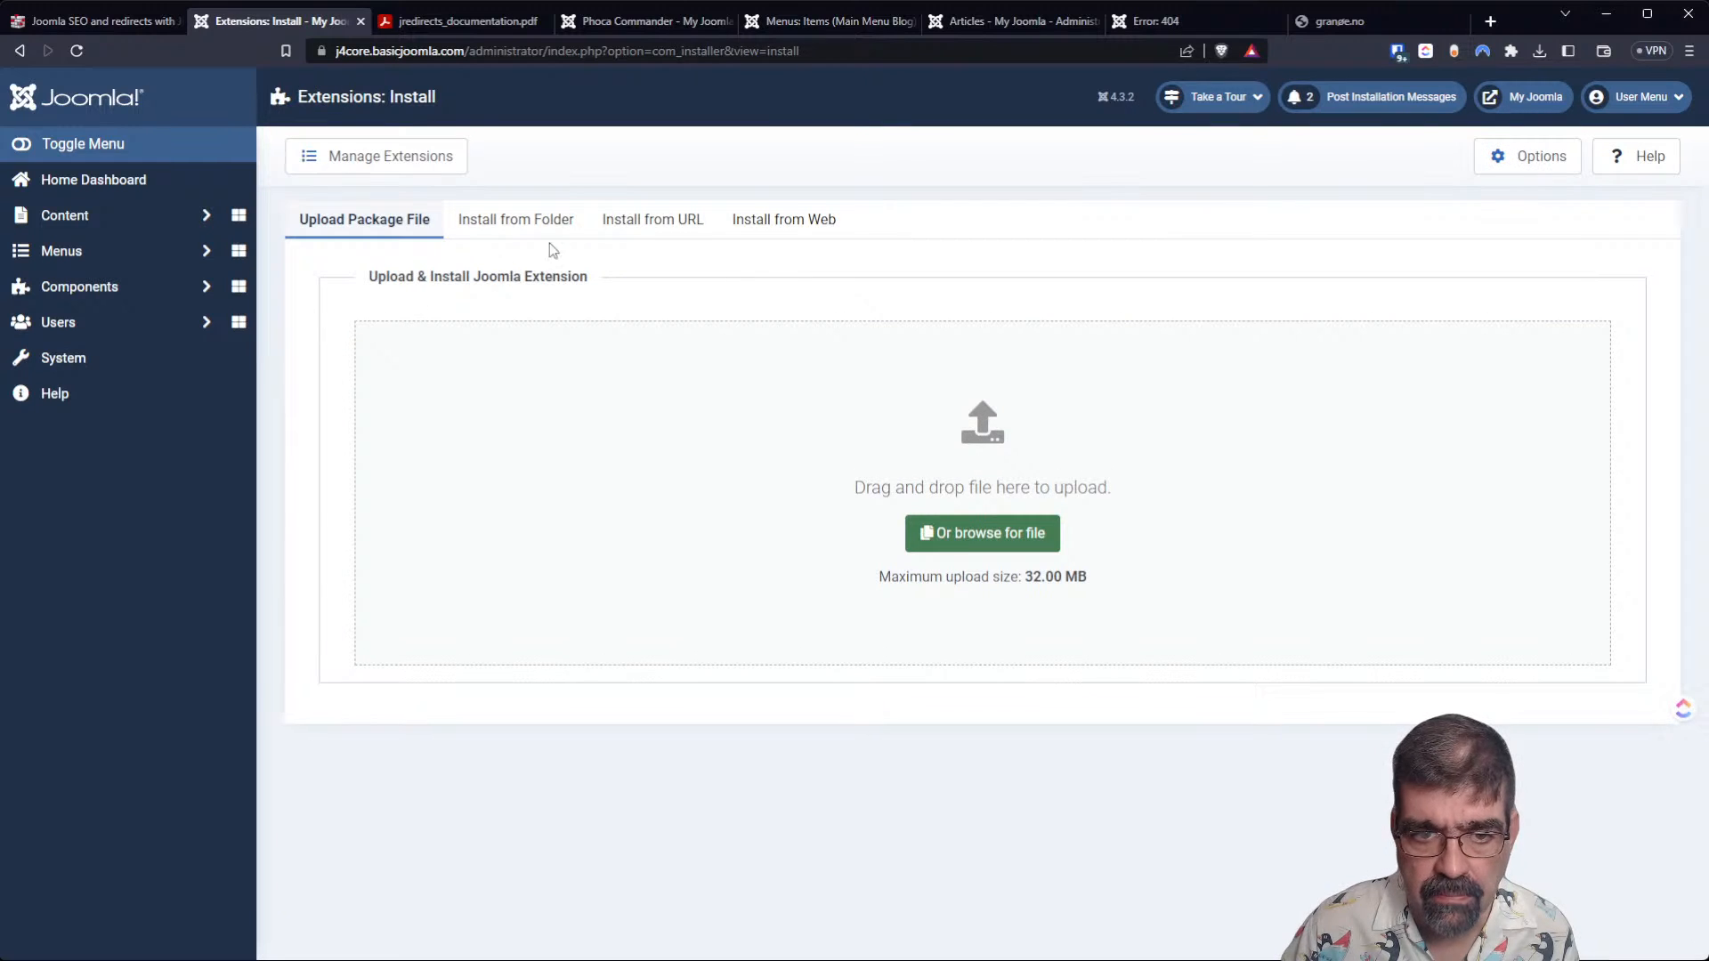
pyautogui.click(803, 242)
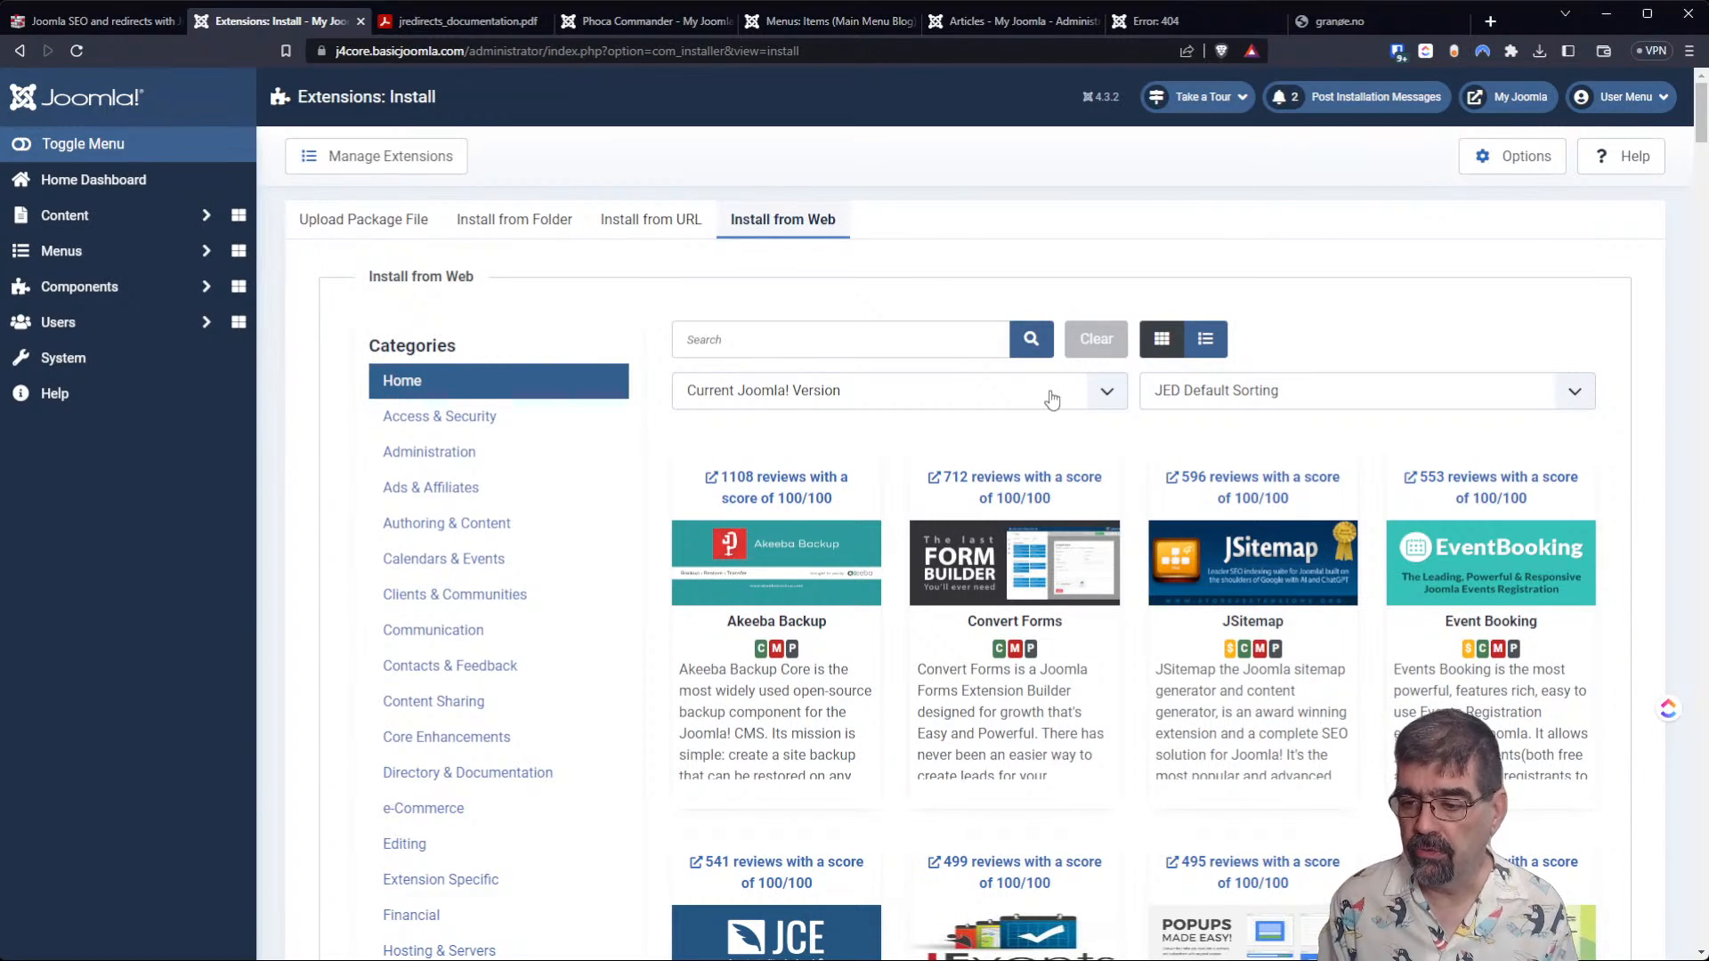
pyautogui.moveTo(1280, 326); pyautogui.dragTo(1309, 296)
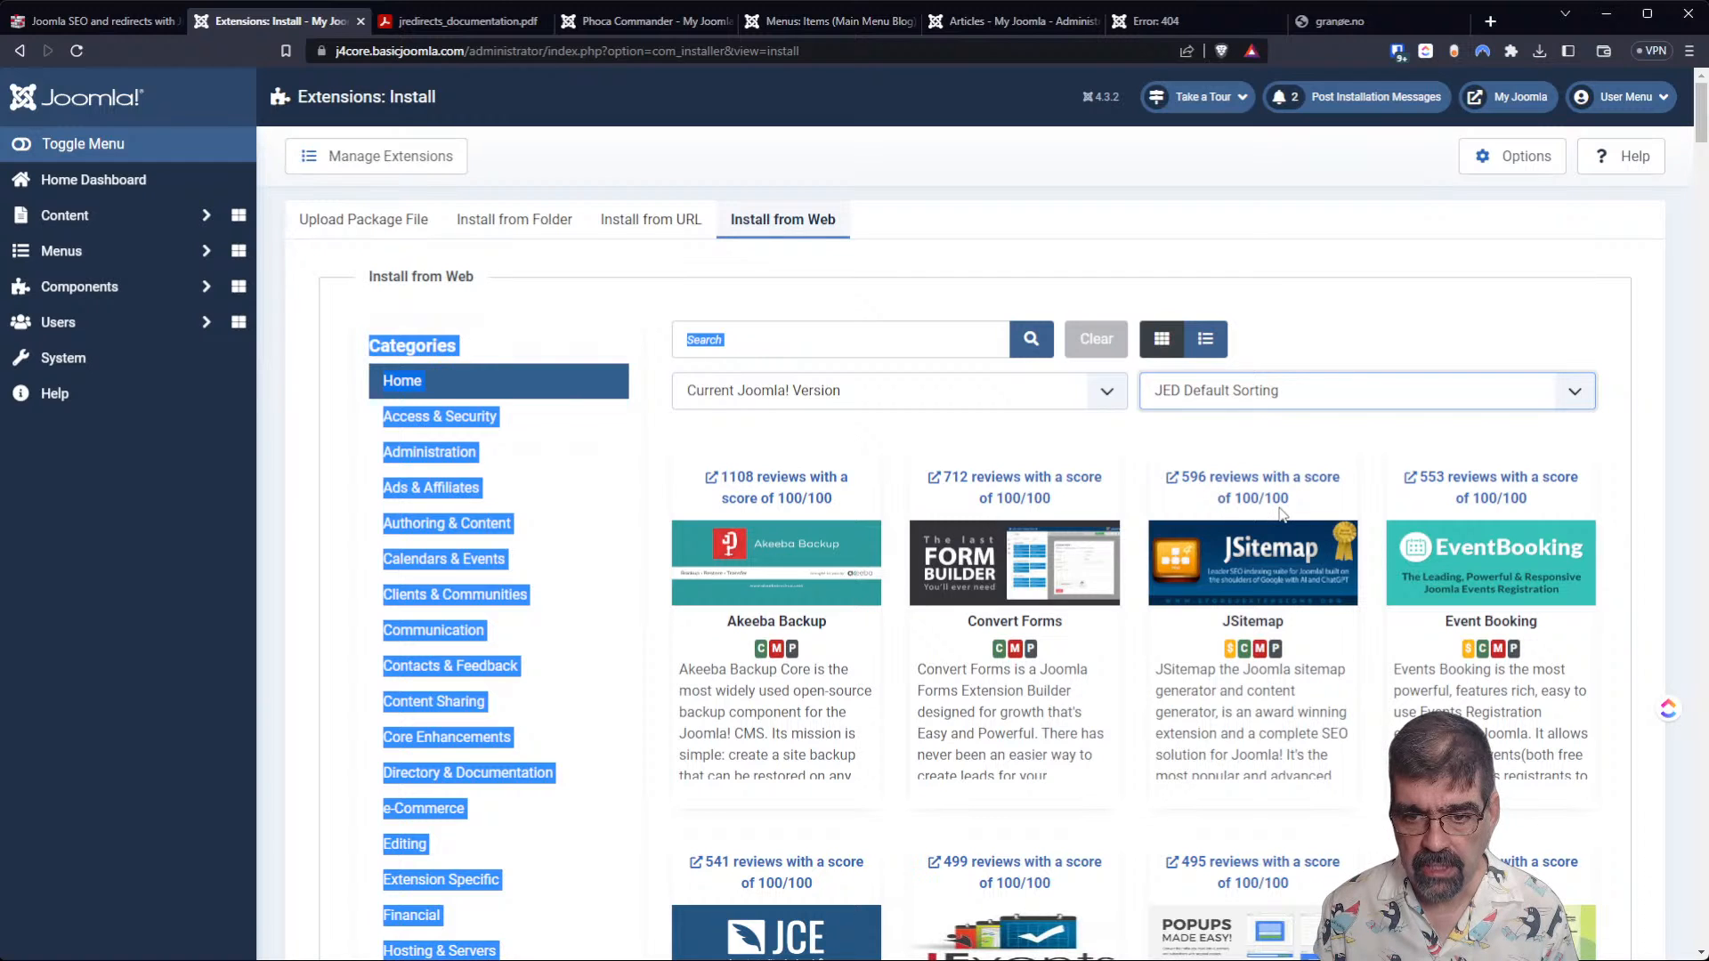
pyautogui.press('Down')
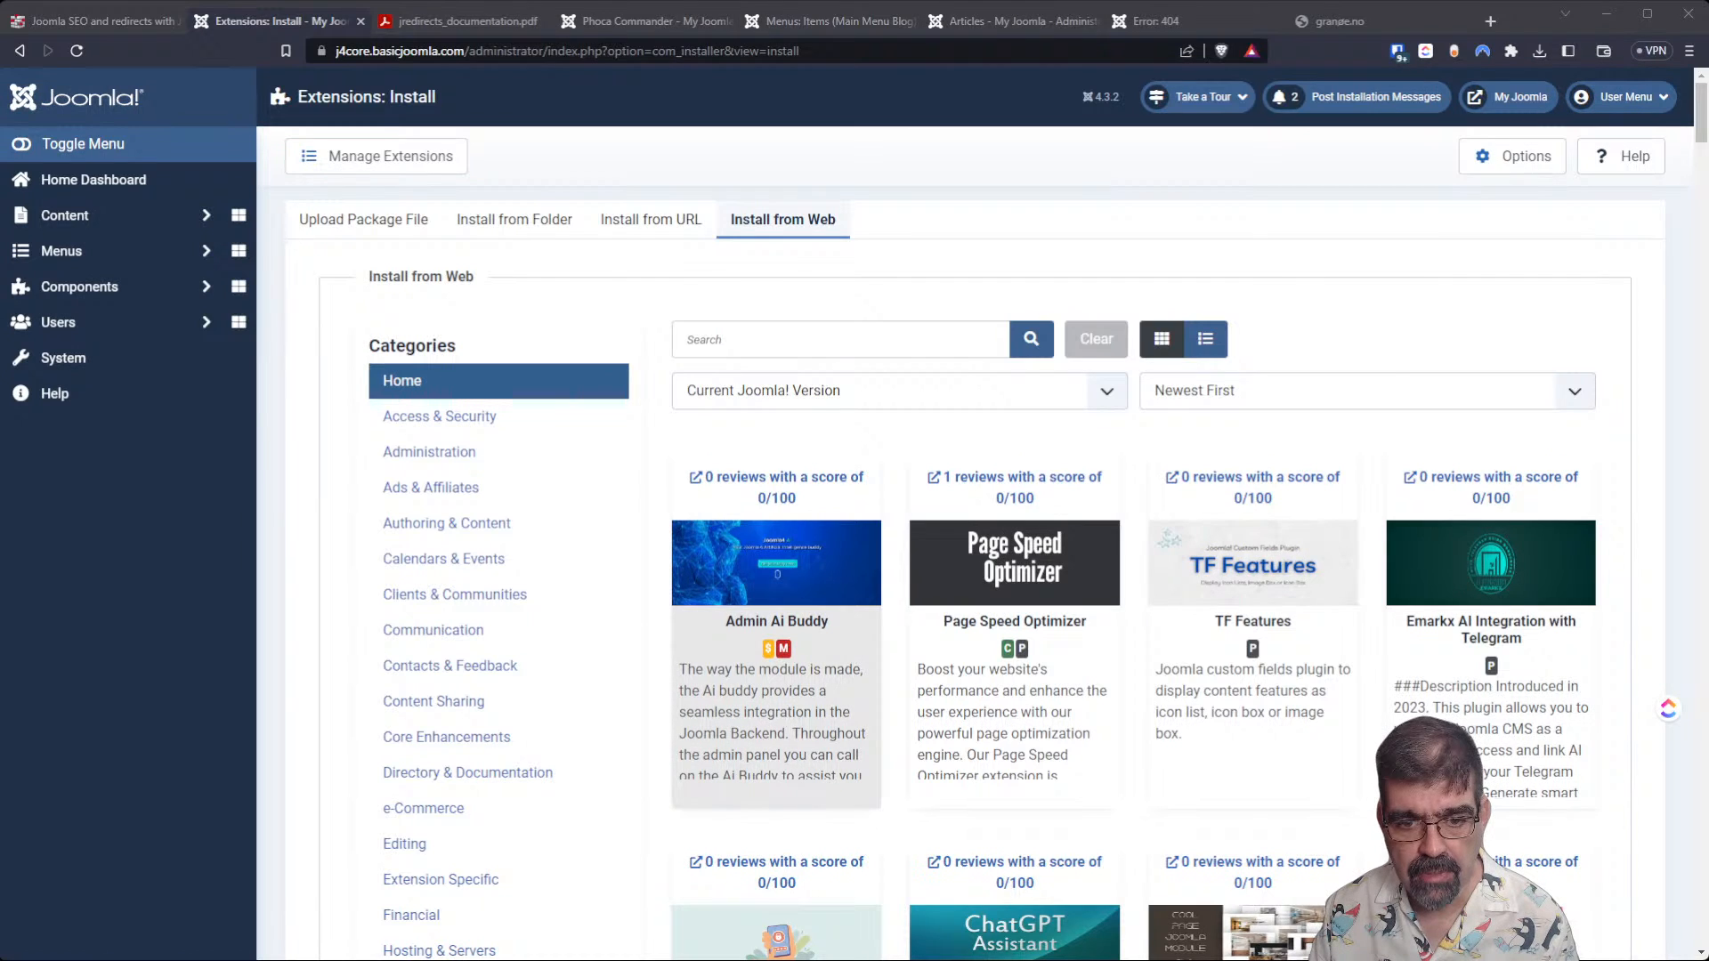
pyautogui.hotkey('alt', 'Tab')
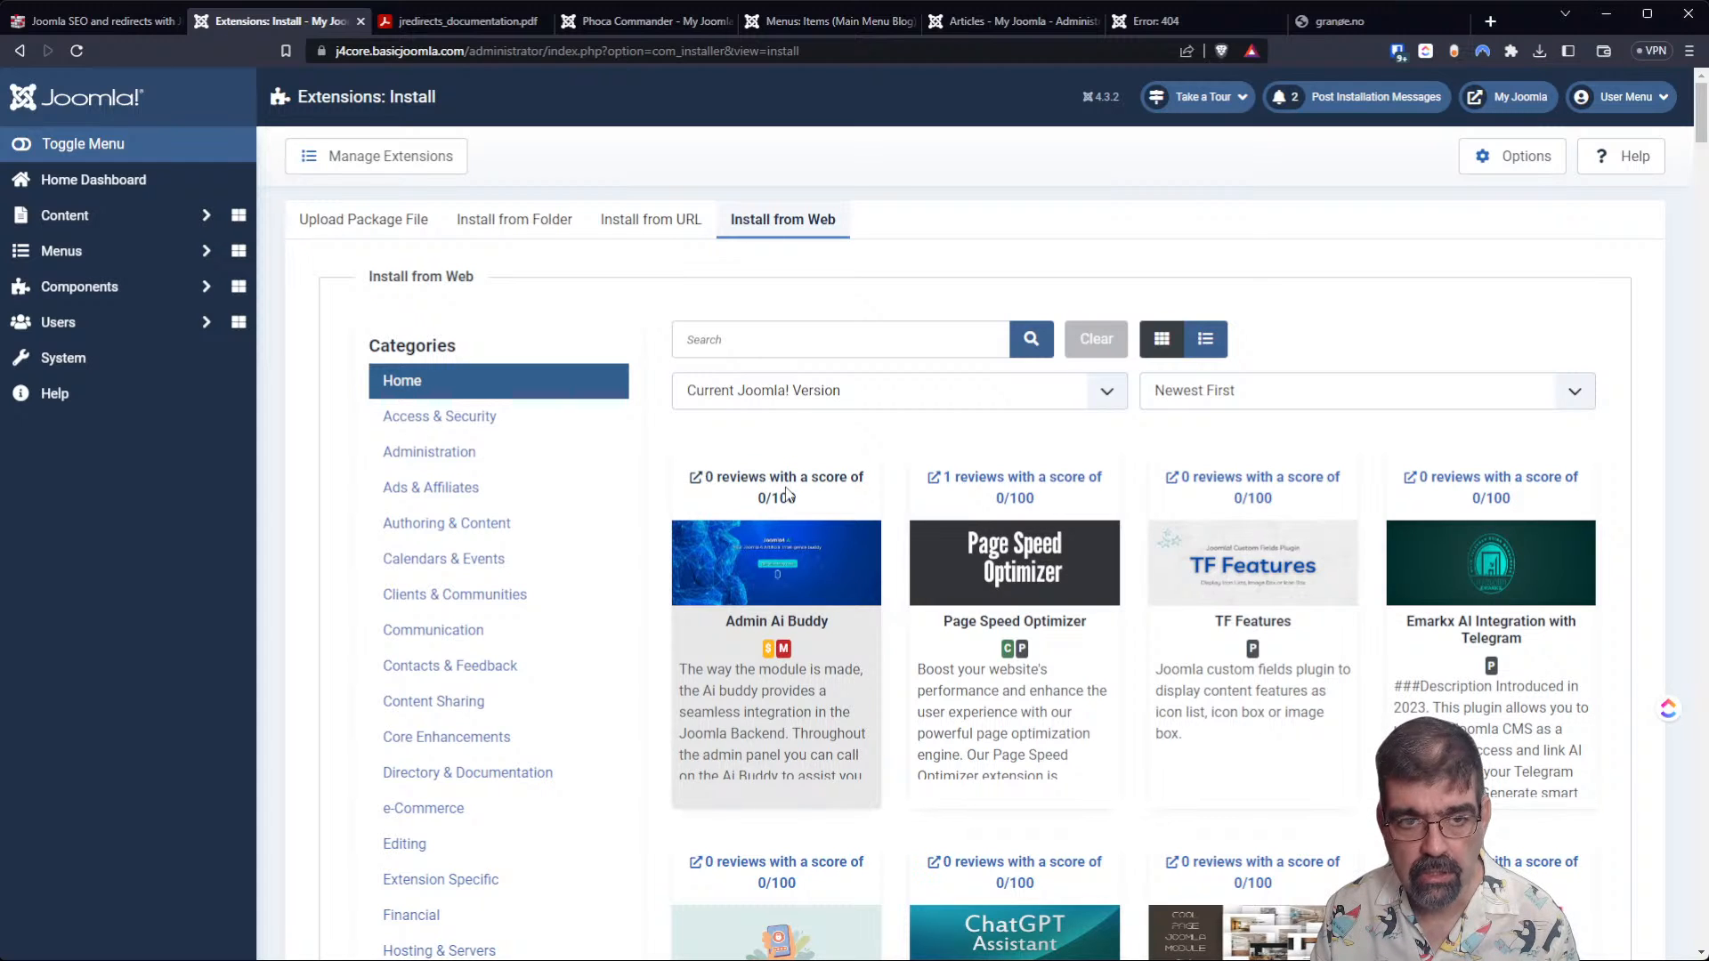
# Examine the Admin Ai Buddy extension's directory page and its demo site, including the seamless integration section.
pyautogui.click(754, 481)
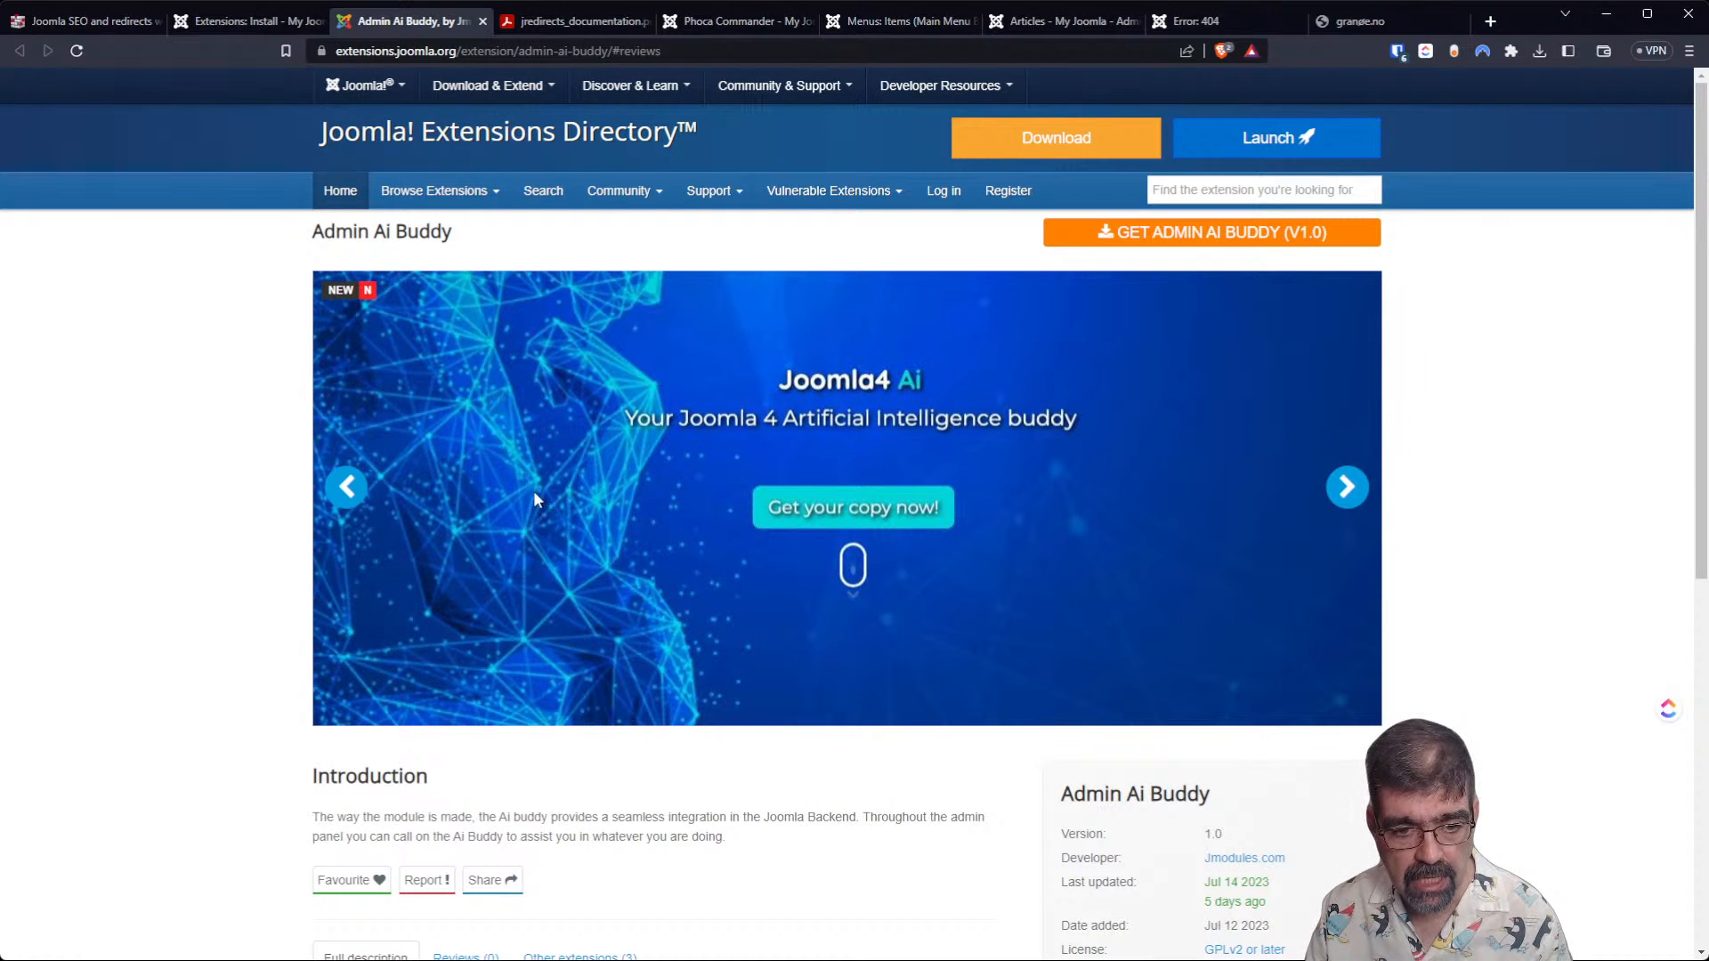
pyautogui.scroll(-2, 534, 514)
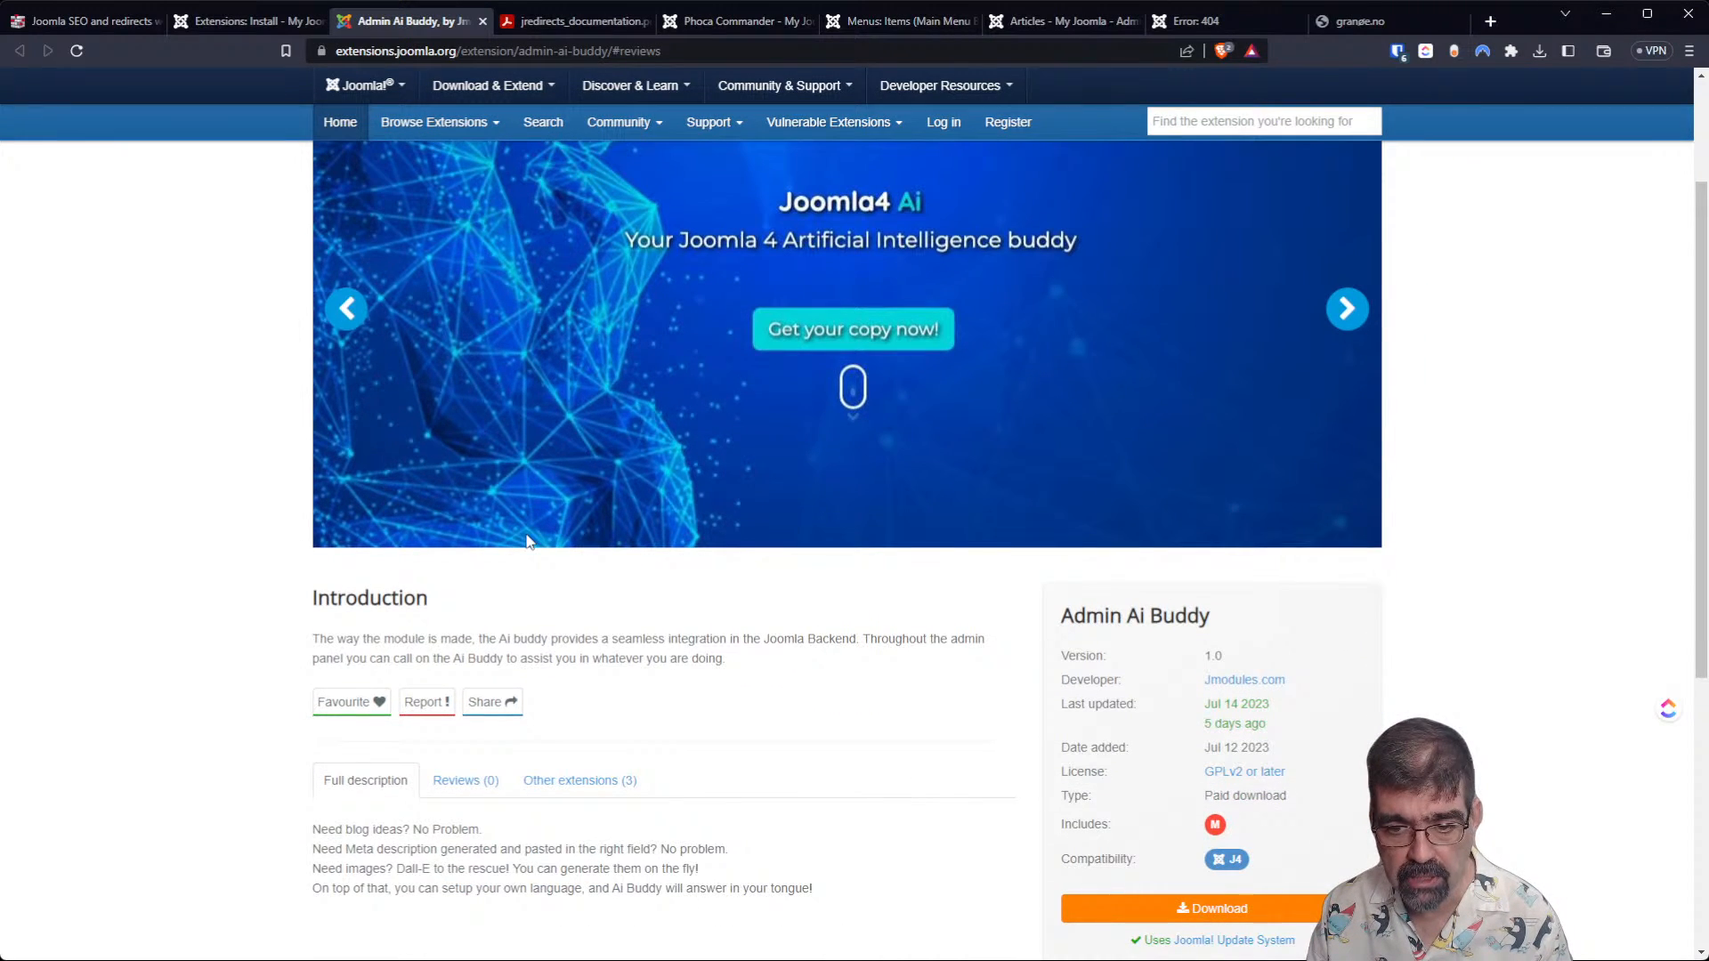
pyautogui.scroll(-2, 526, 541)
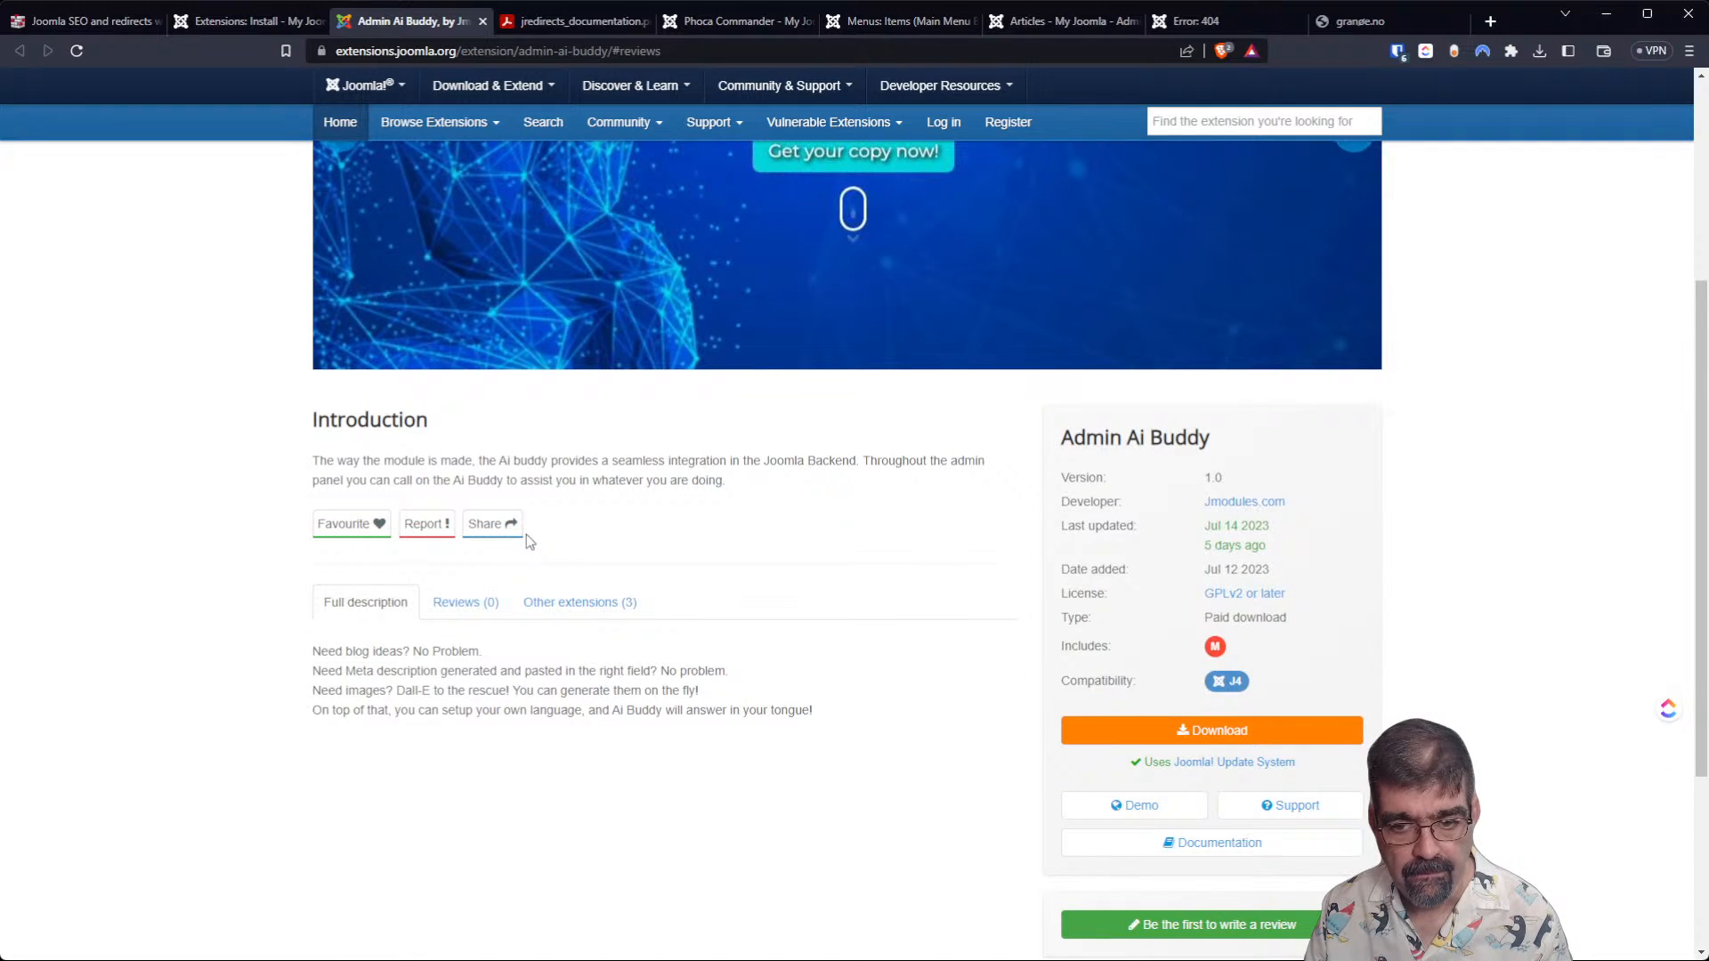
pyautogui.click(1132, 812)
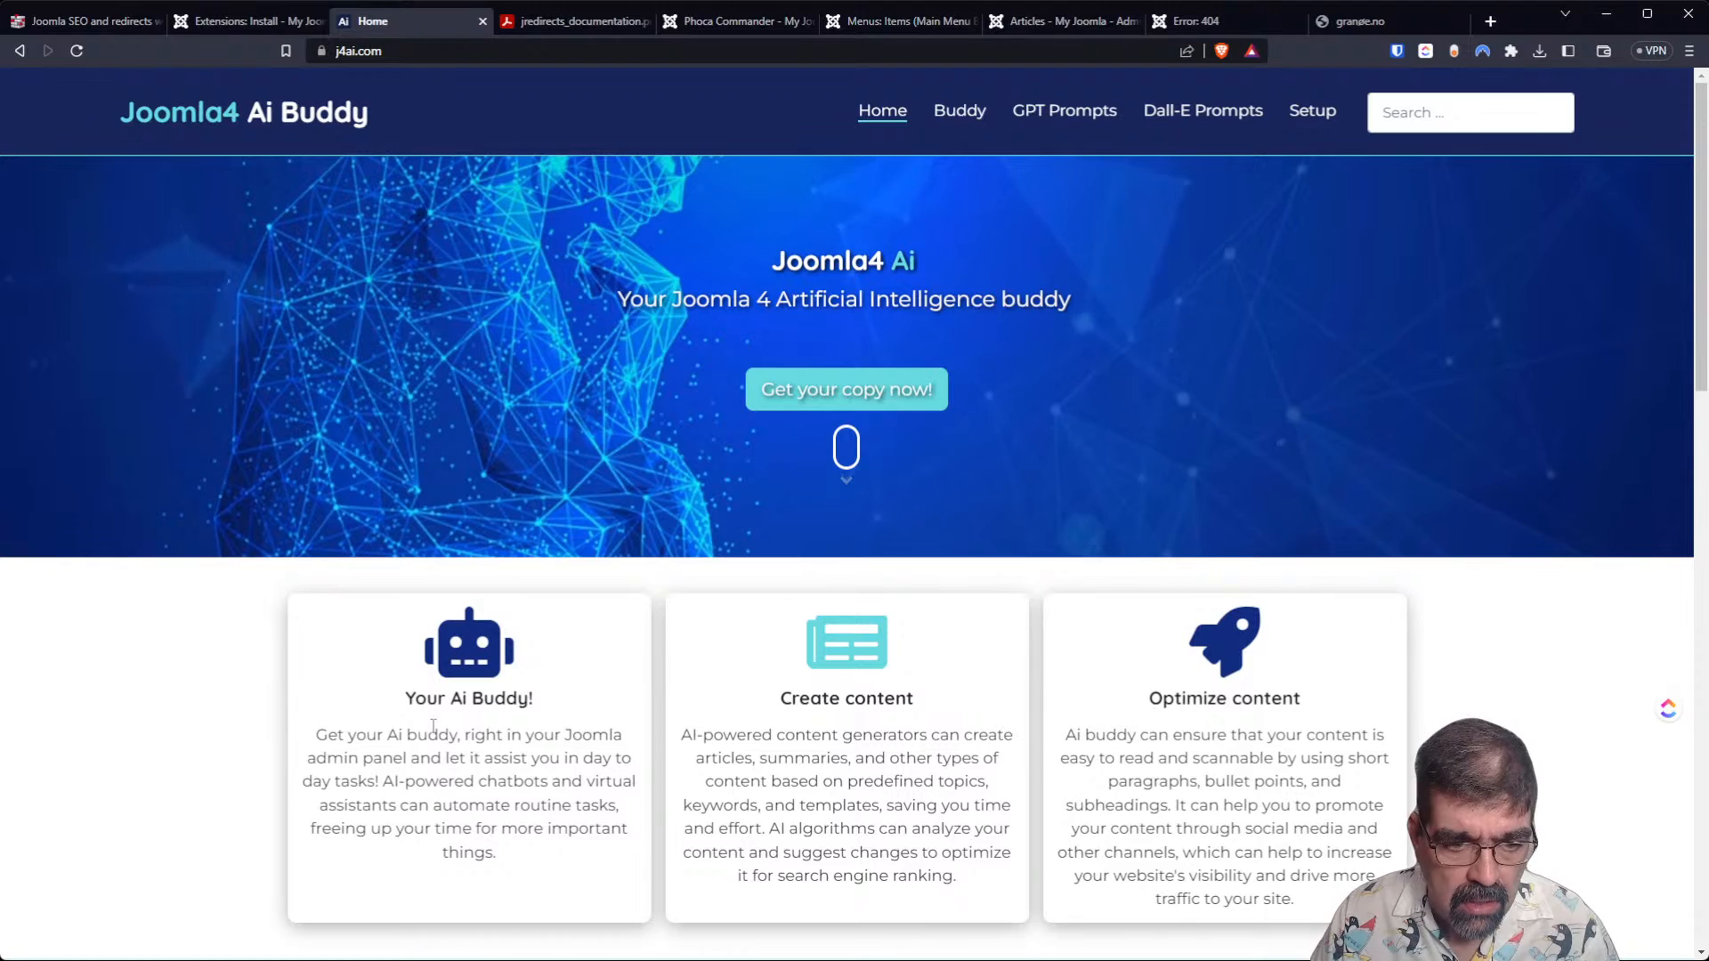
pyautogui.scroll(-4, 434, 725)
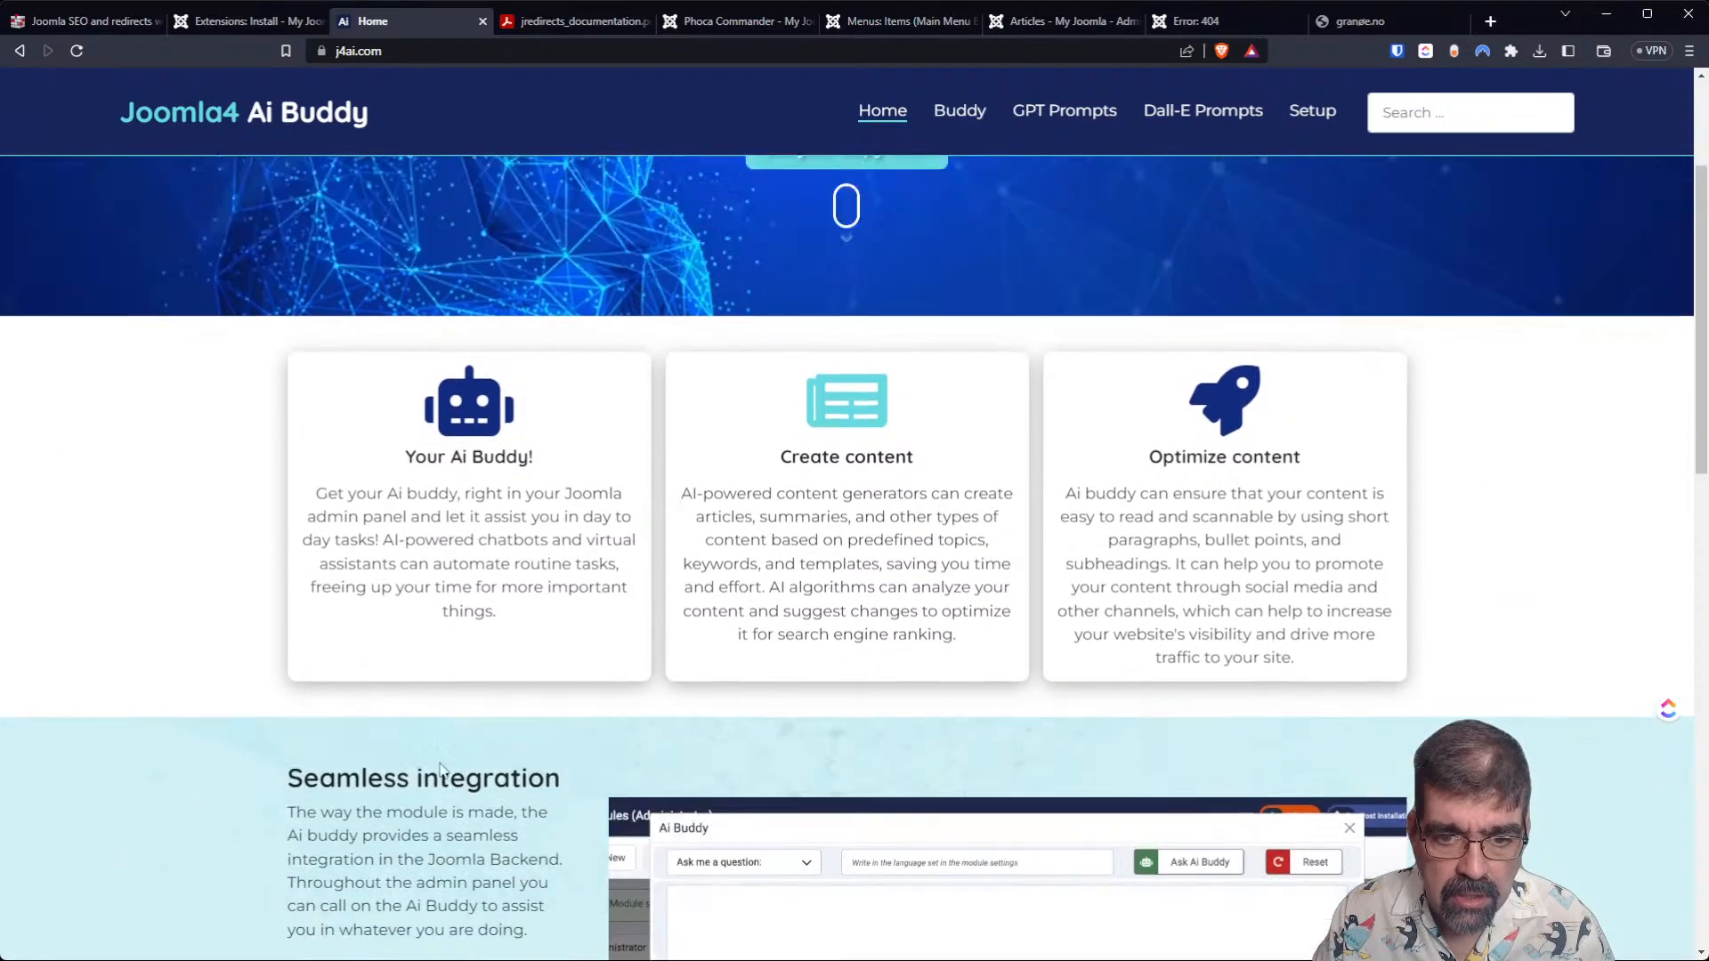
pyautogui.scroll(4, 441, 764)
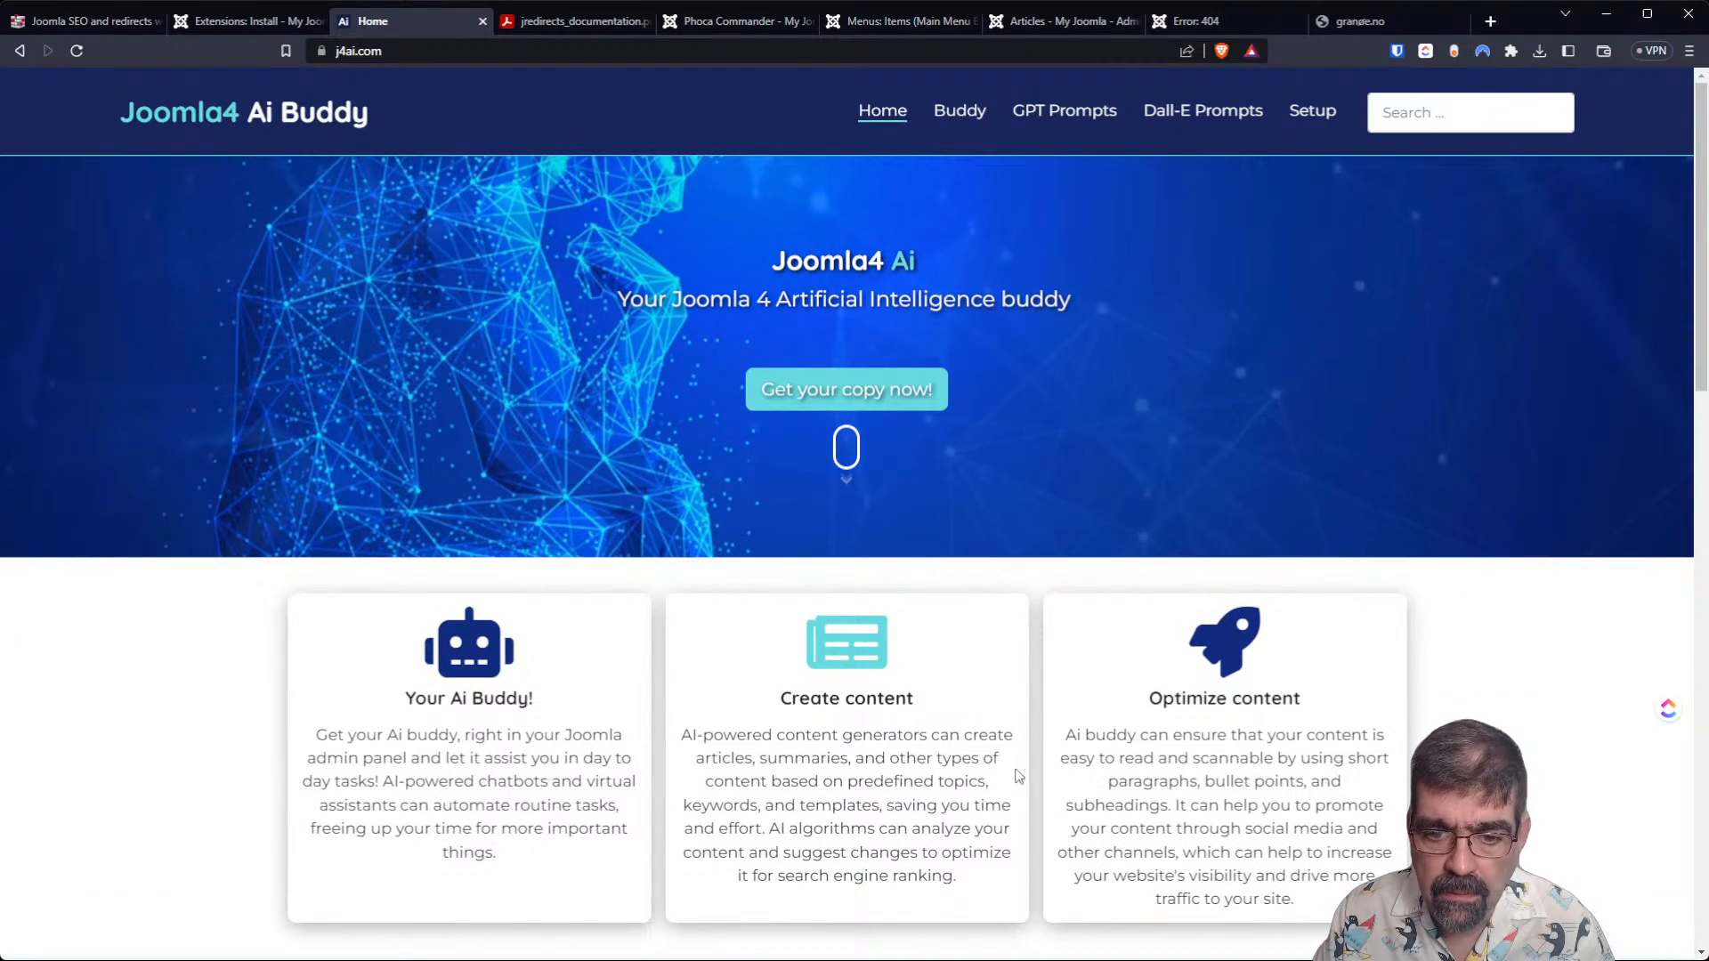
pyautogui.scroll(-2, 1006, 801)
pyautogui.scroll(-3, 1006, 801)
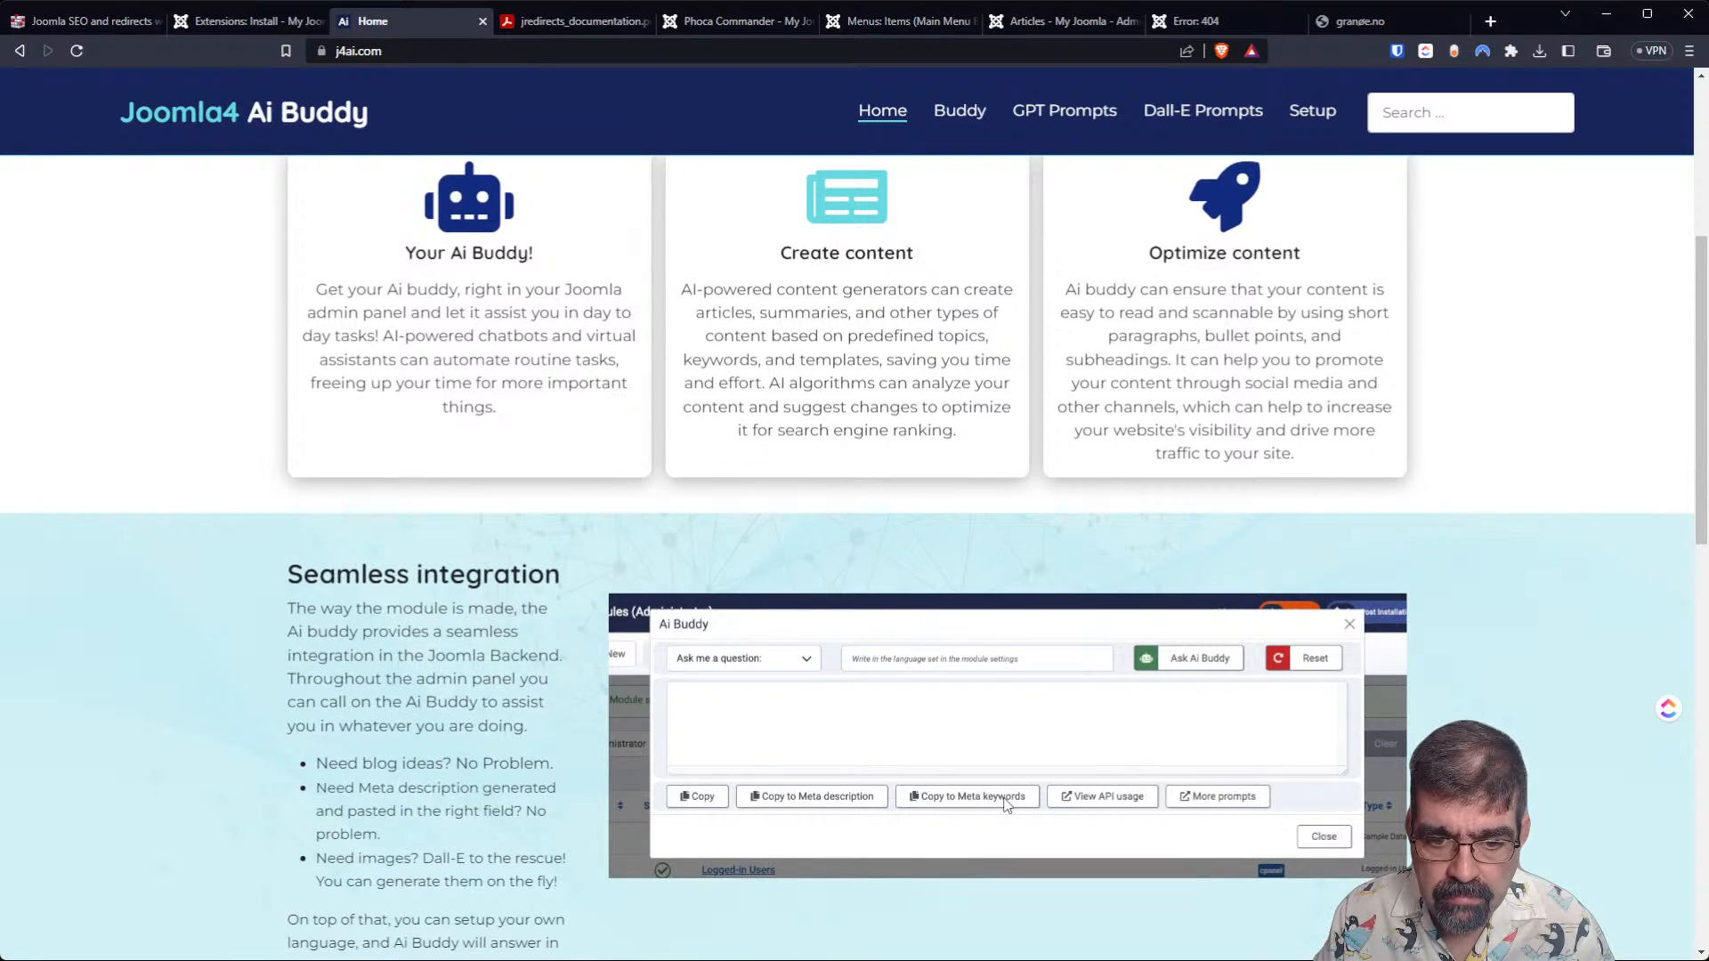
pyautogui.scroll(-2, 1003, 812)
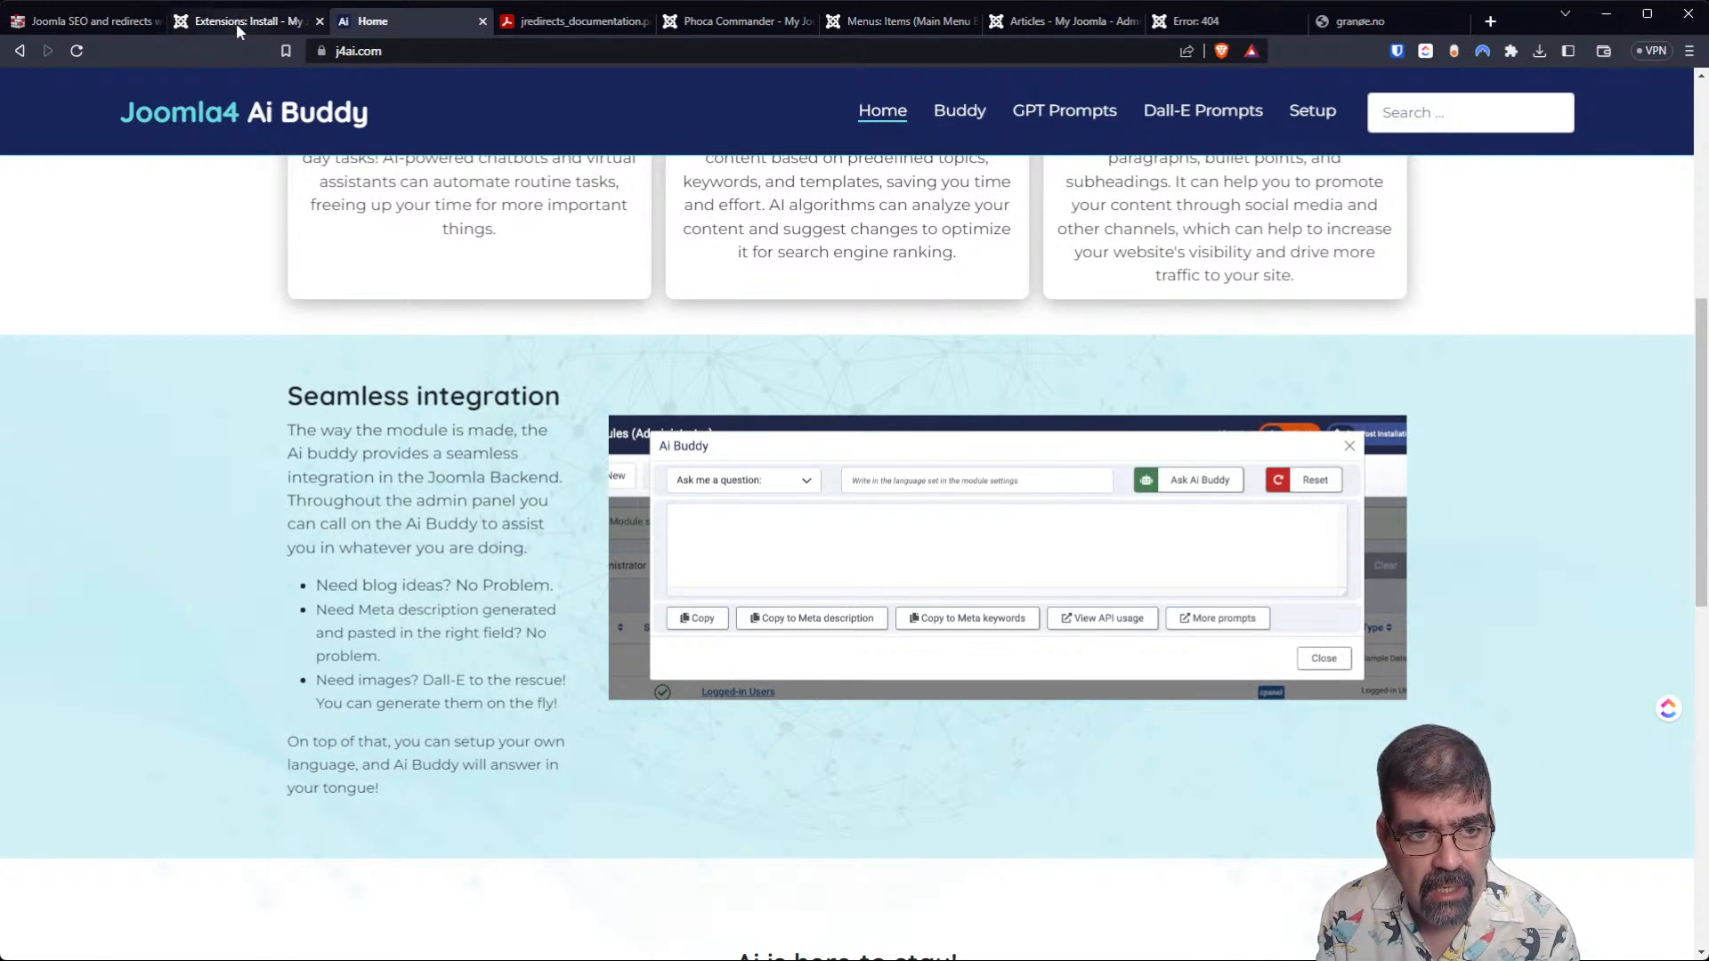
# Return to the Joomla administrator and open the JRedirects control panel.
pyautogui.click(210, 25)
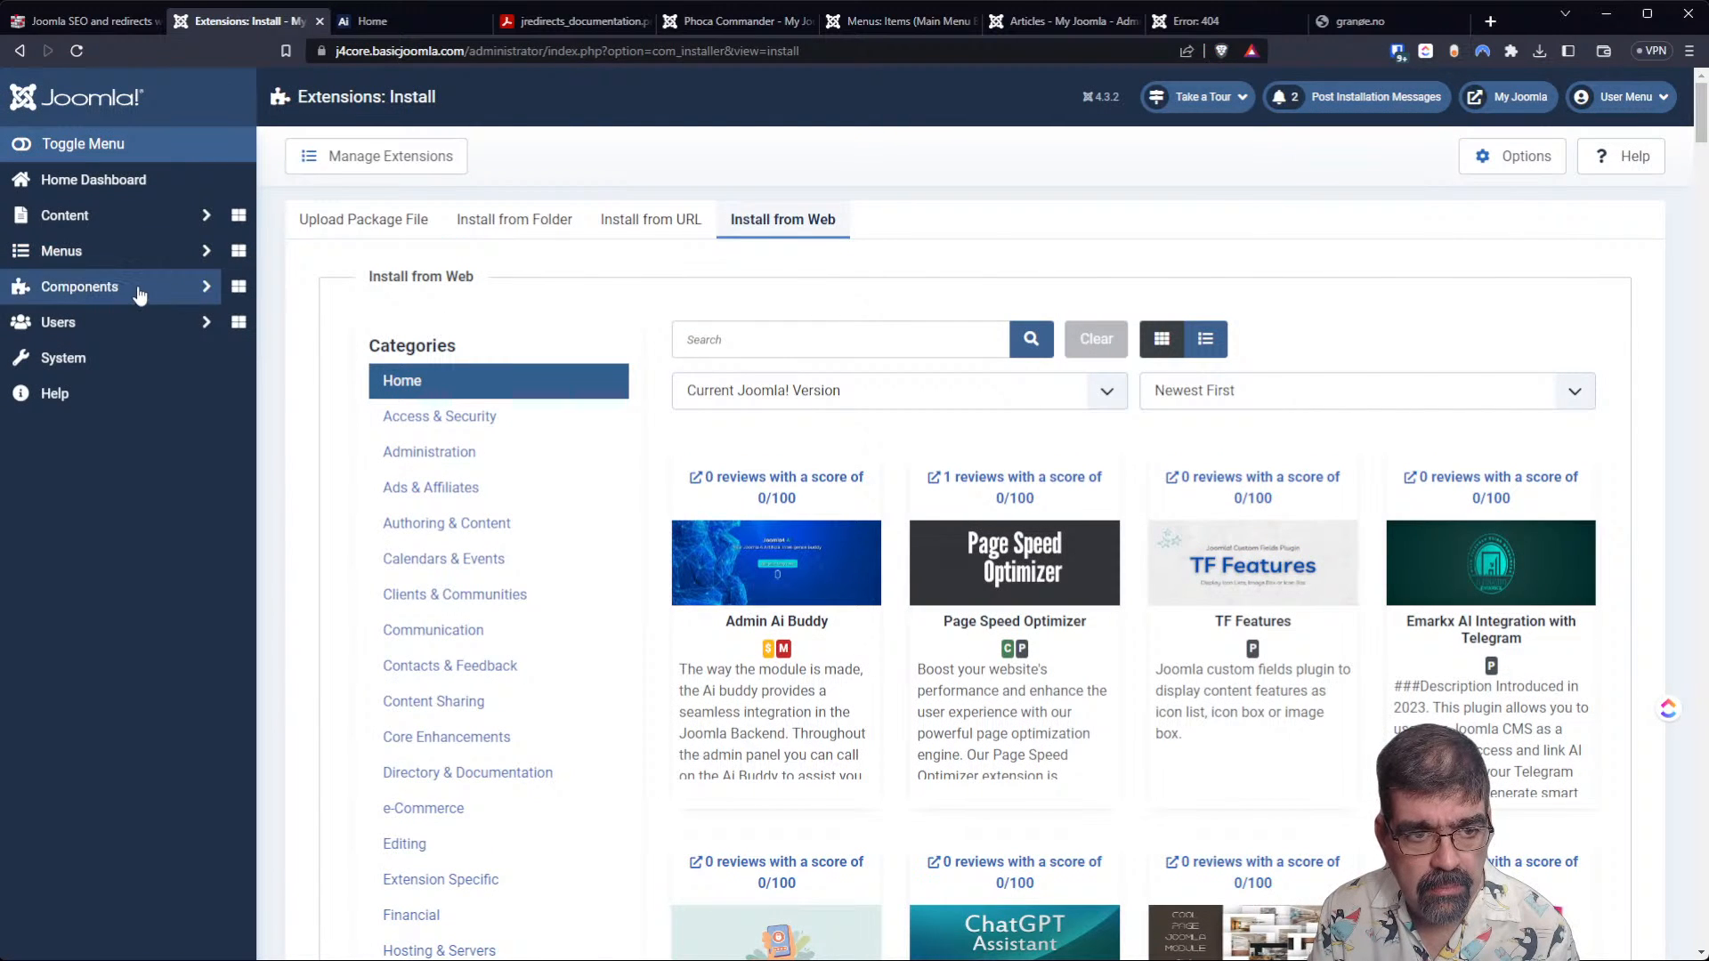
pyautogui.click(133, 289)
pyautogui.click(125, 332)
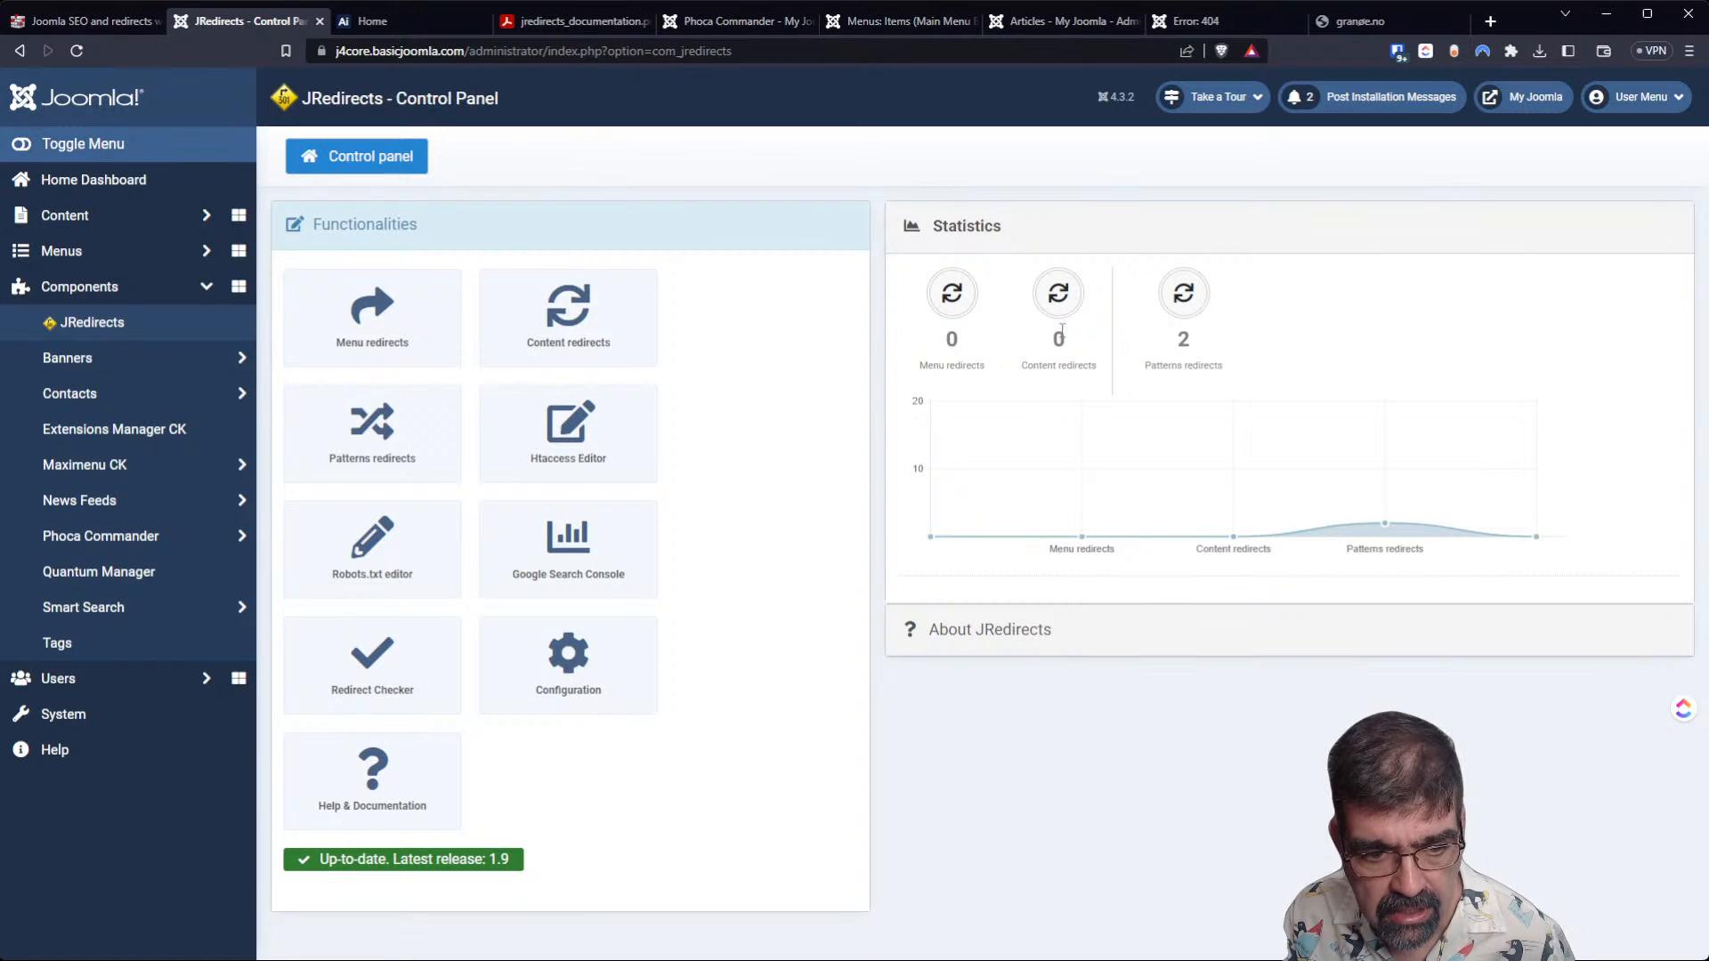
# Open the JRedirects menu redirects list, and examine the feature, integration and AI sections of the Joomla4 Ai Buddy demo site.
pyautogui.click(397, 336)
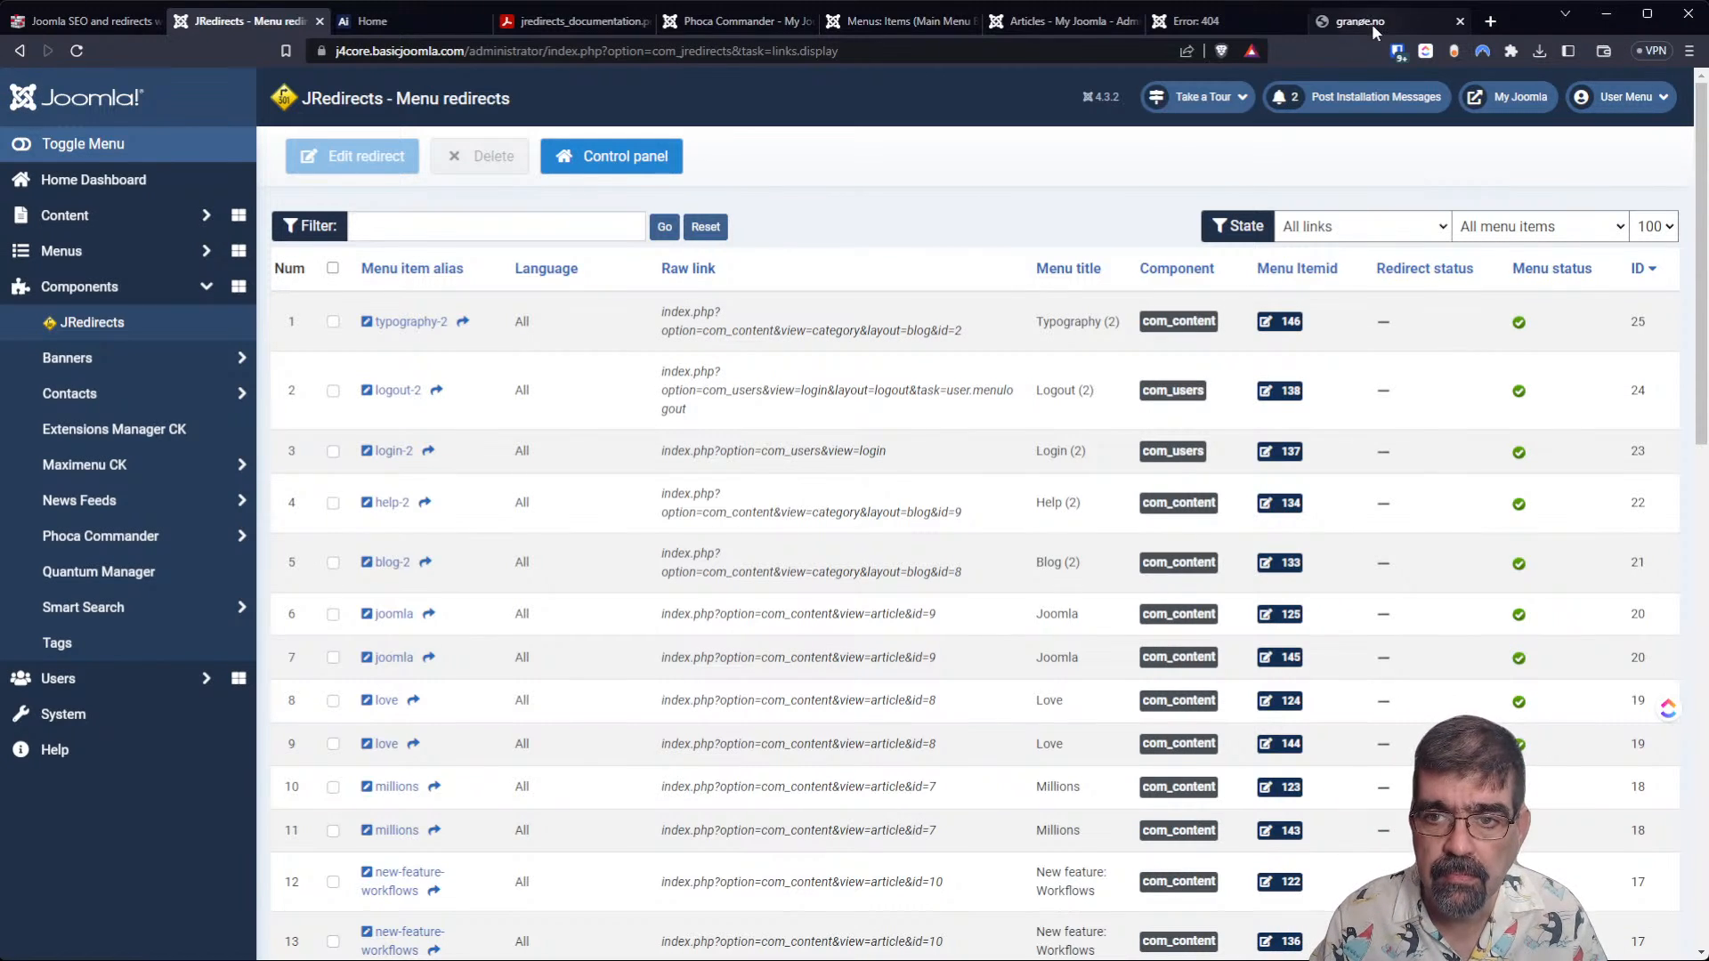
pyautogui.click(367, 20)
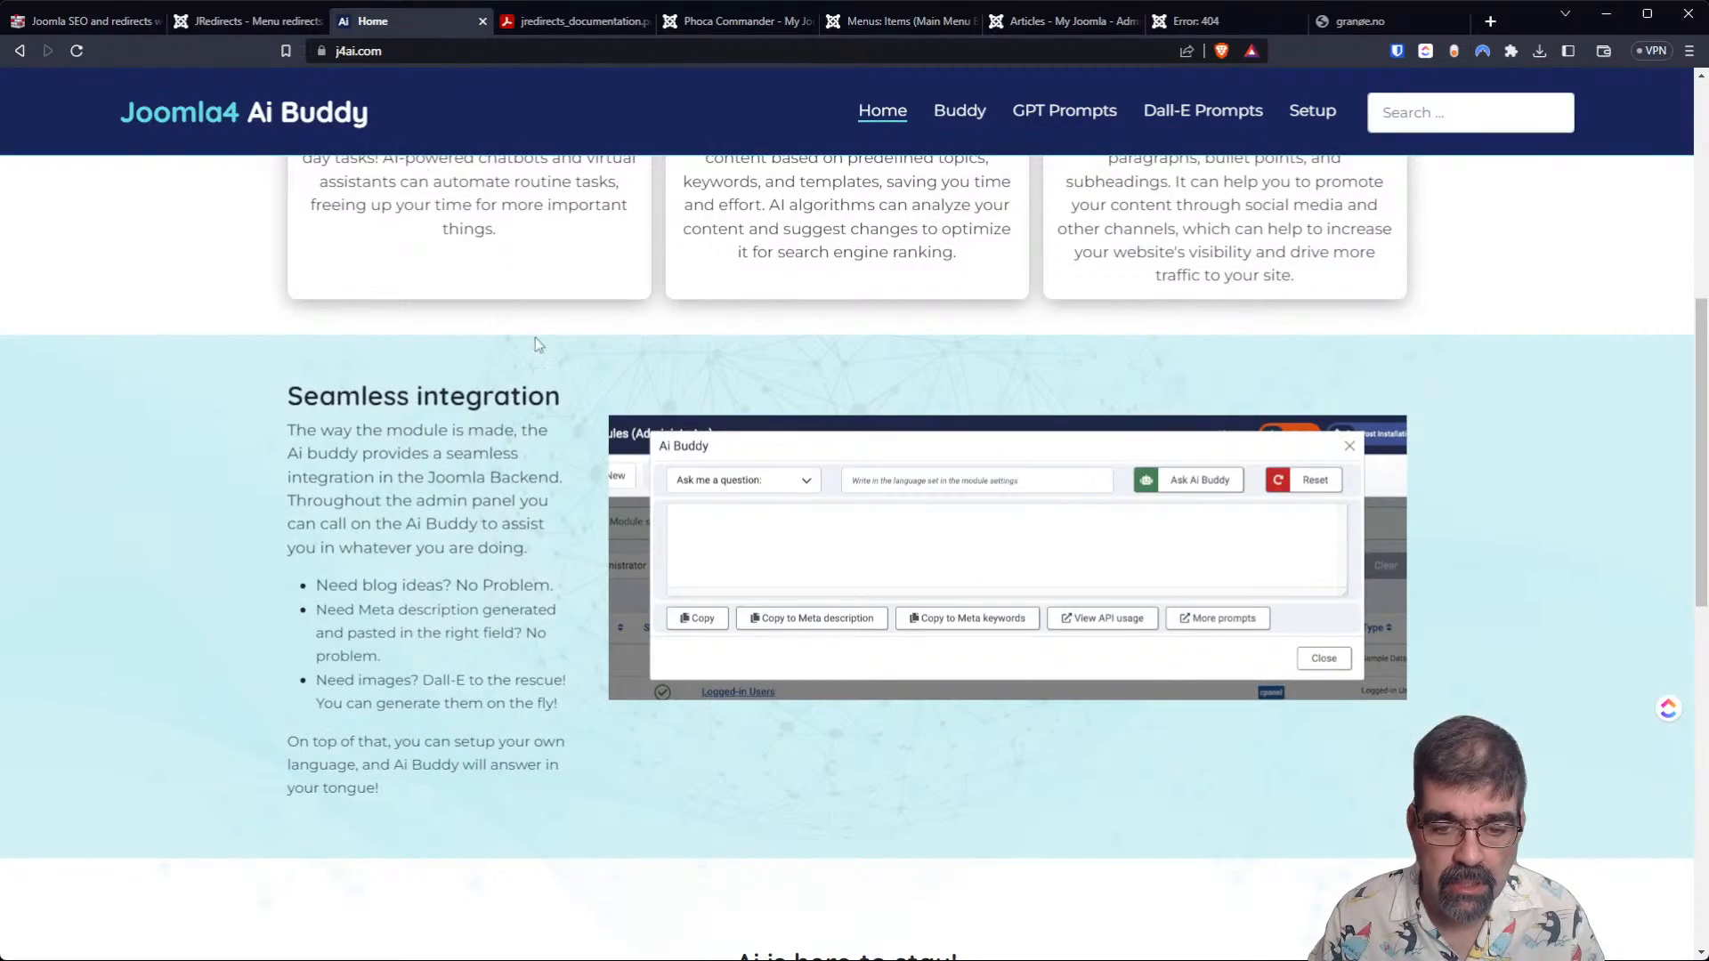
pyautogui.scroll(-1, 411, 421)
pyautogui.scroll(-9, 411, 422)
pyautogui.scroll(12, 404, 447)
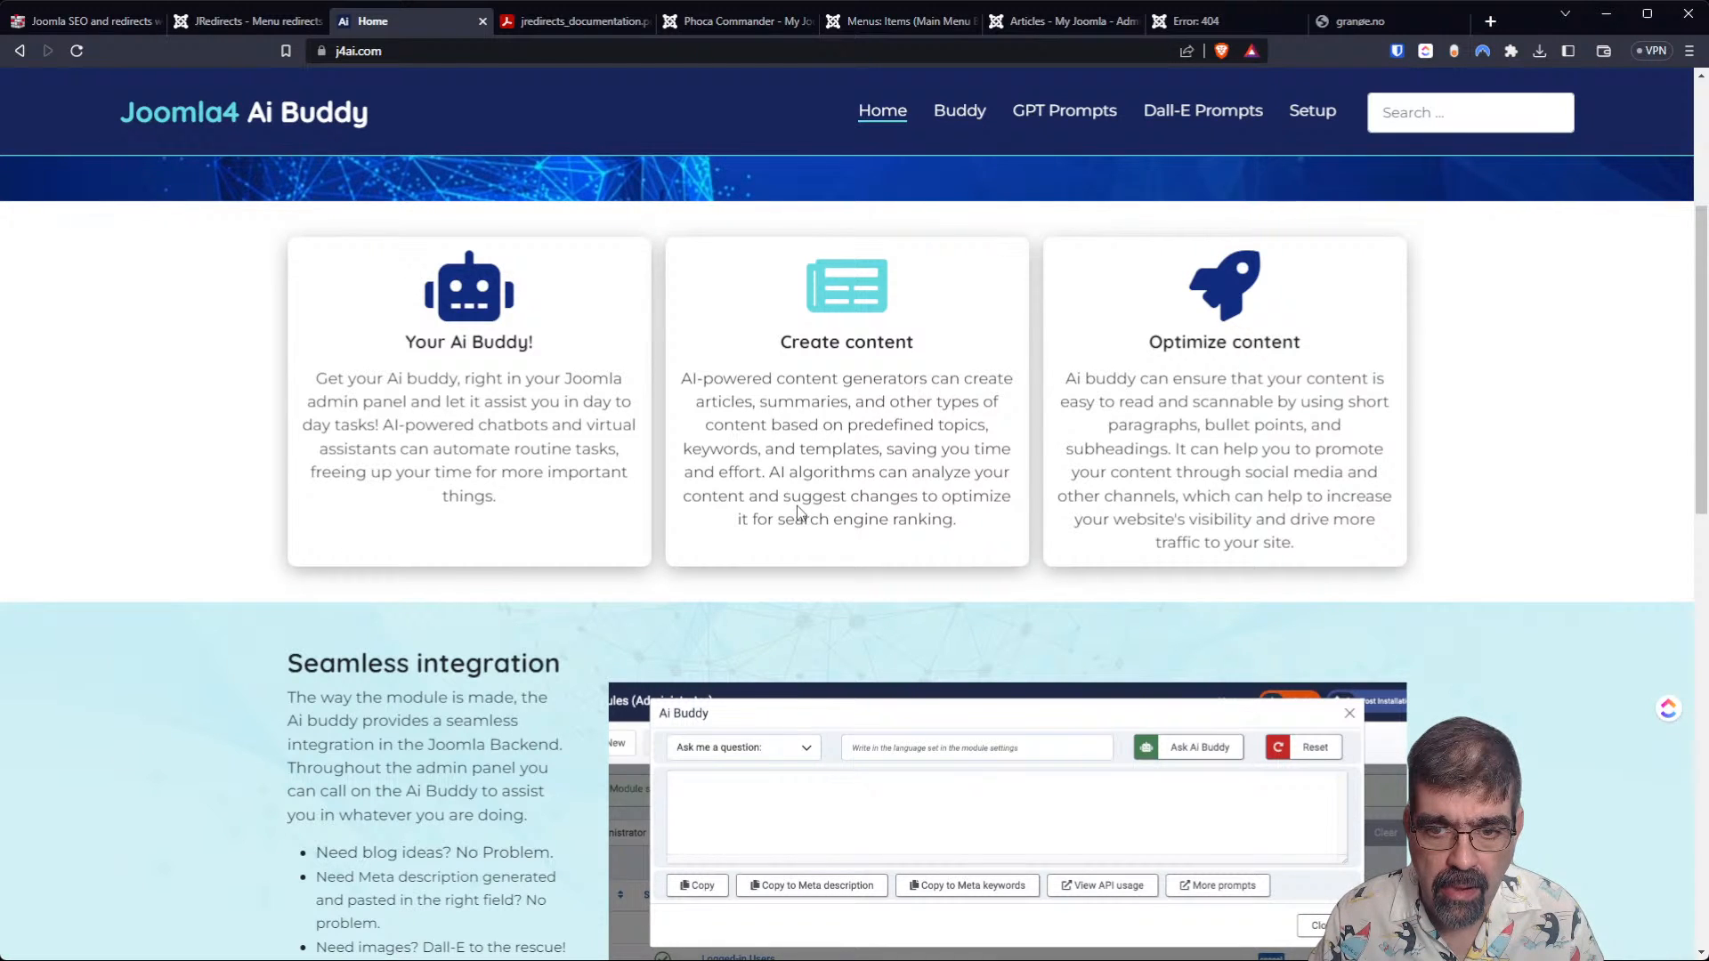
pyautogui.scroll(-5, 799, 514)
pyautogui.scroll(7, 792, 515)
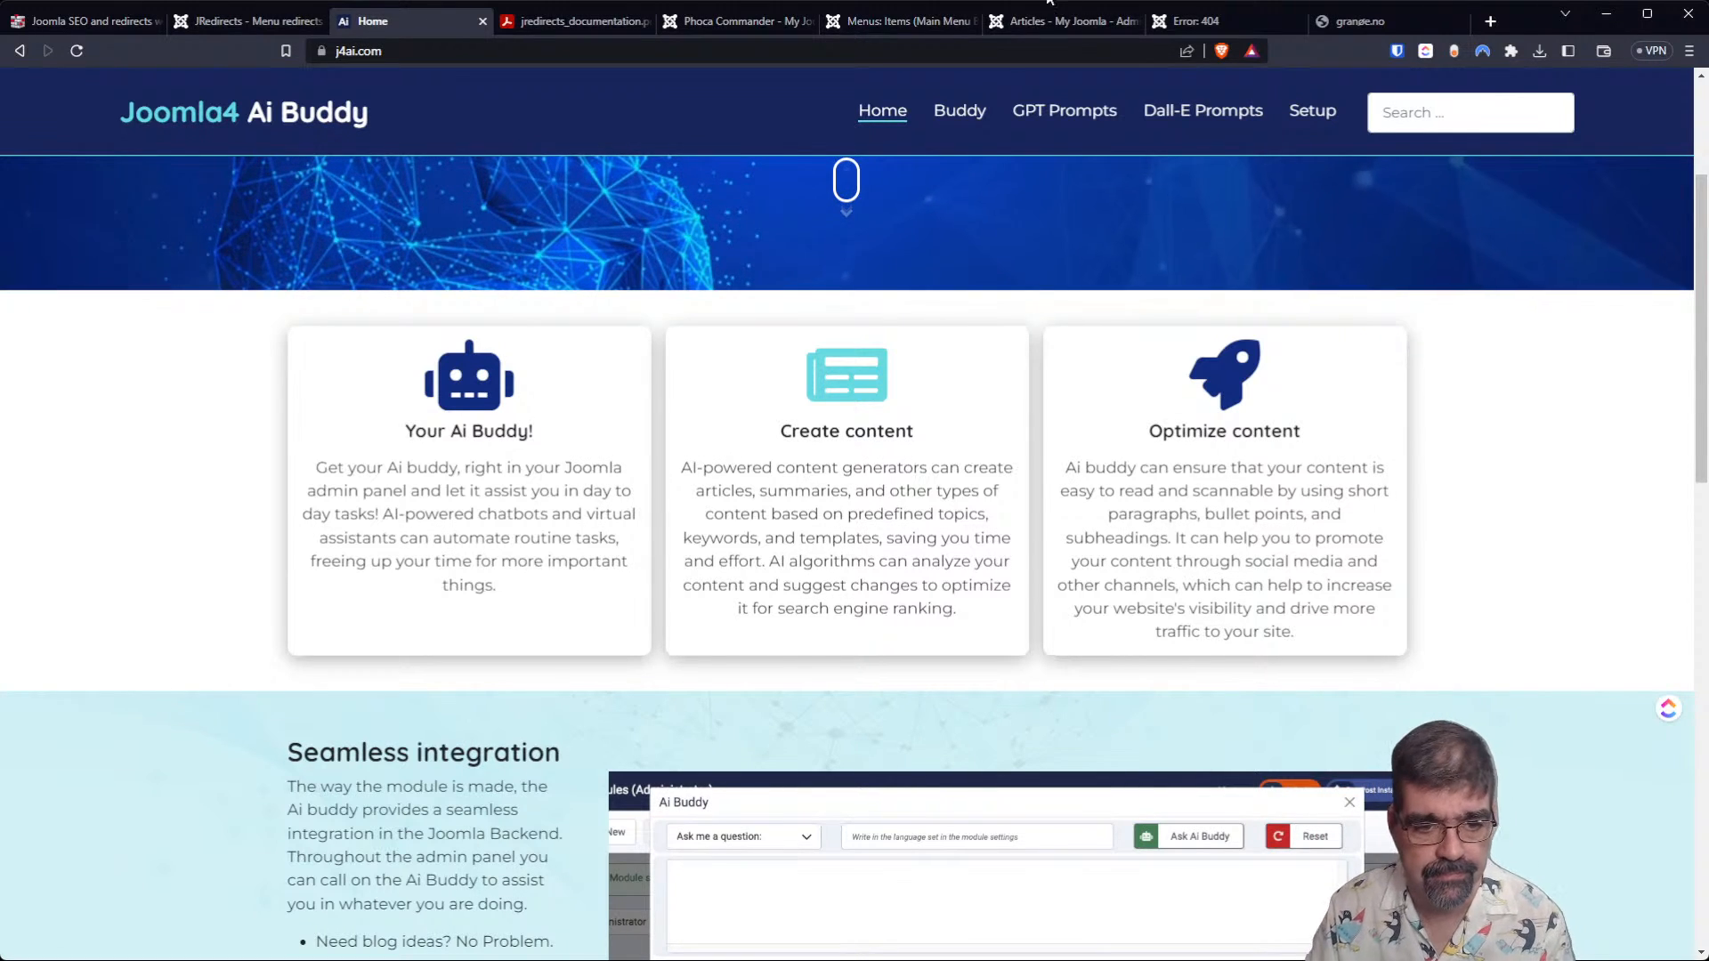
pyautogui.scroll(-9, 884, 419)
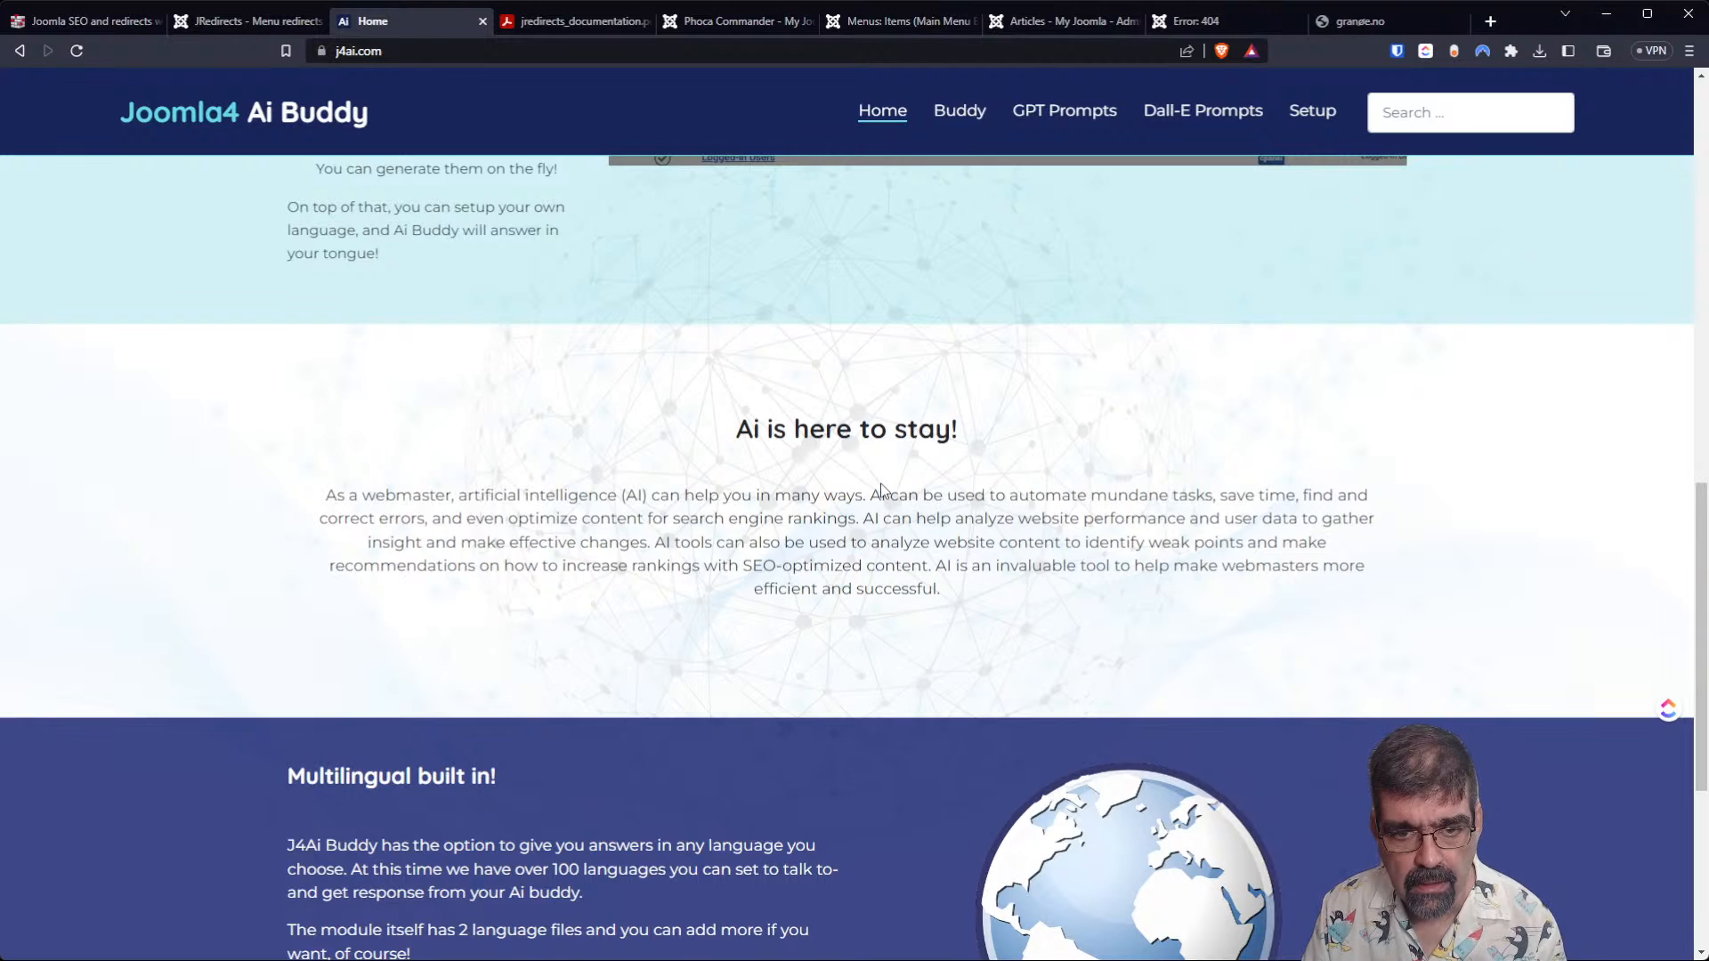
pyautogui.scroll(-5, 851, 515)
pyautogui.scroll(6, 851, 516)
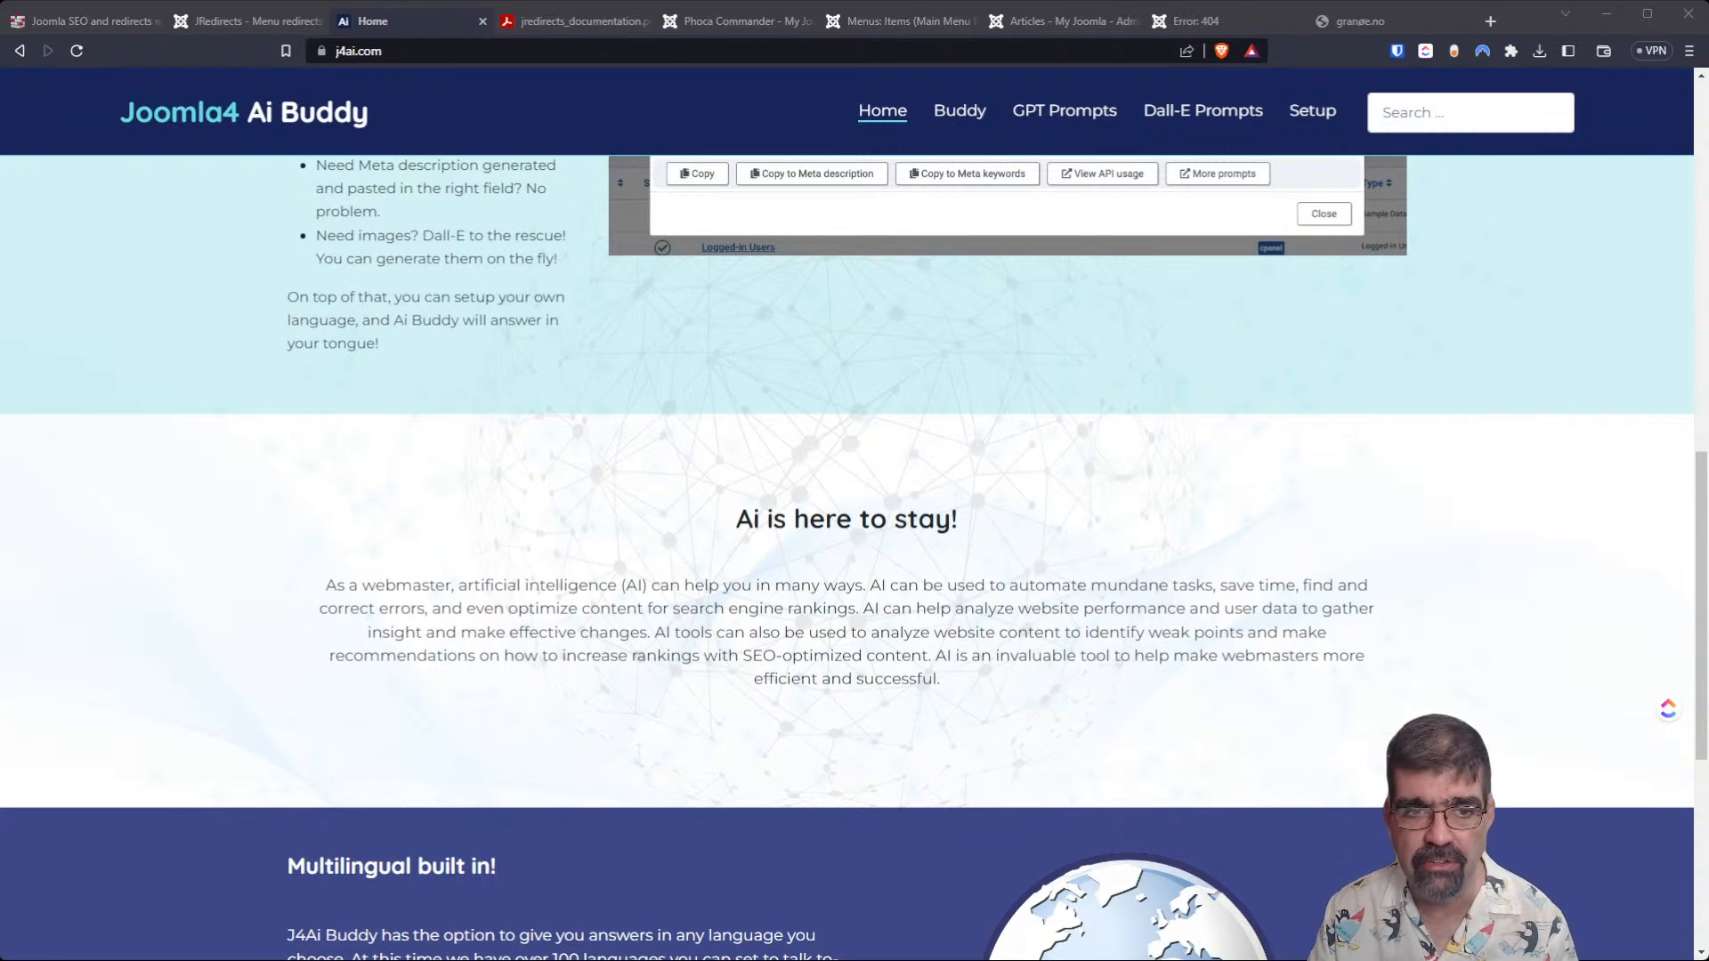
# Open the joomlaforever.com tutorial on creating an override for using Font Awesome in a Custom Field.
pyautogui.click(656, 47)
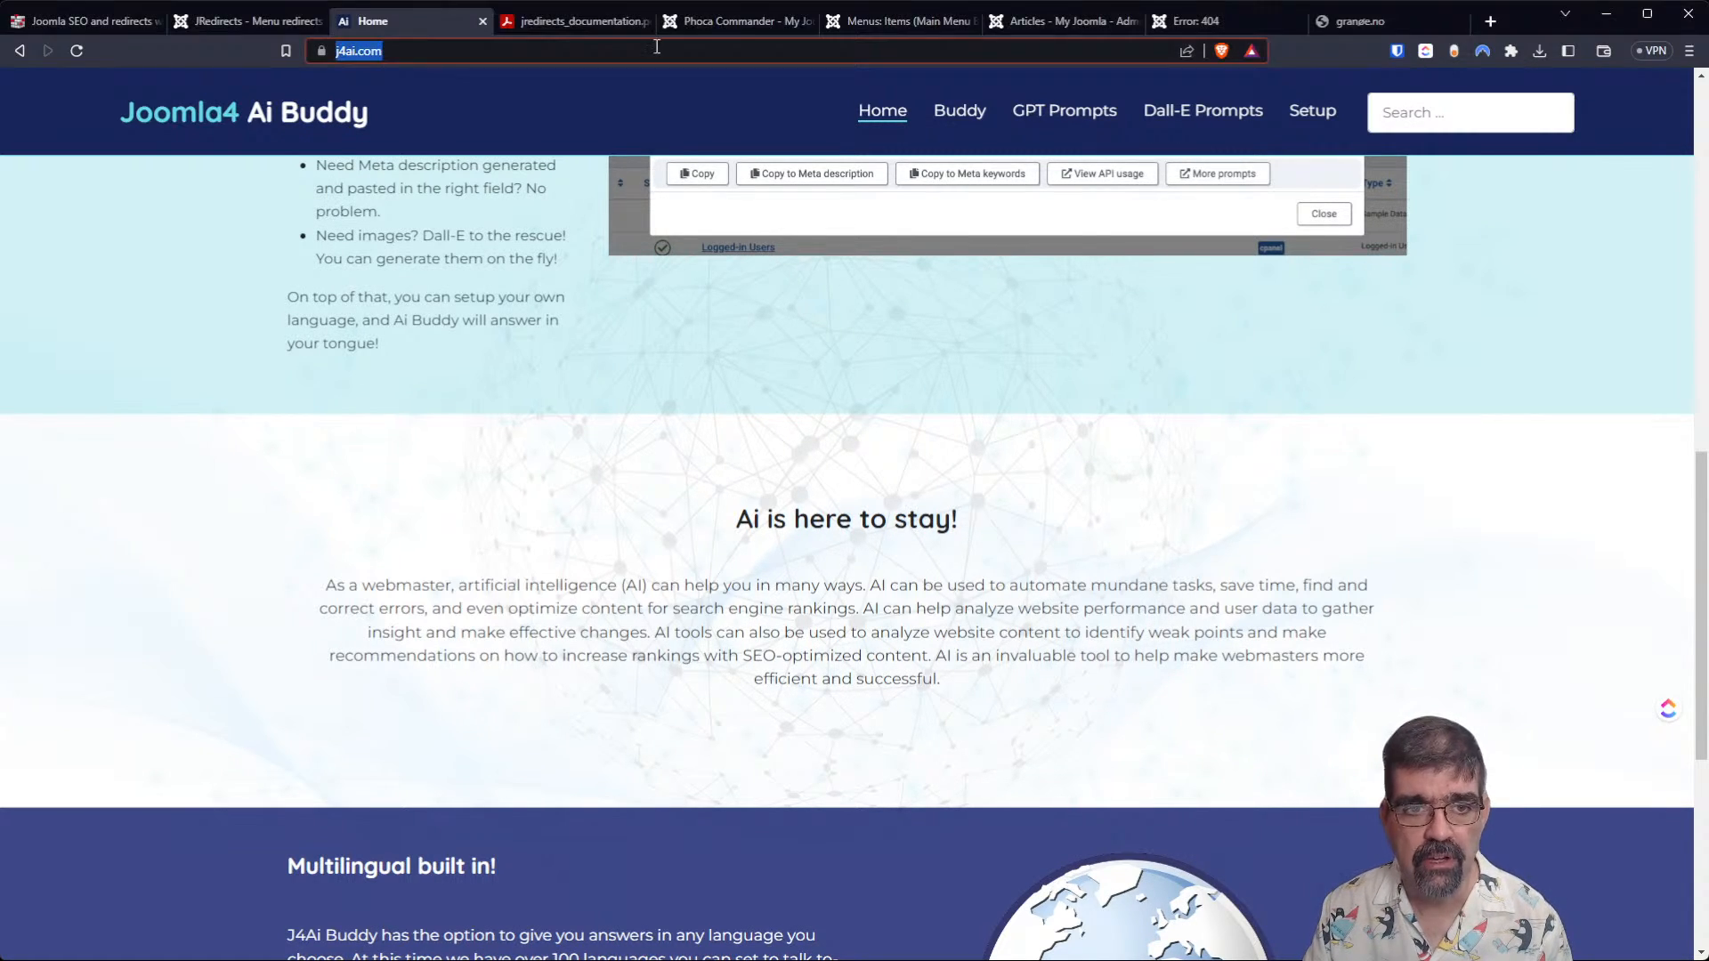
pyautogui.write('https://joomlaforever.com/index.php/overrides/icons-are-great-learn-how-to-create-a-override-for-using-font-awesome-in-a-custom-field')
pyautogui.press('Return')
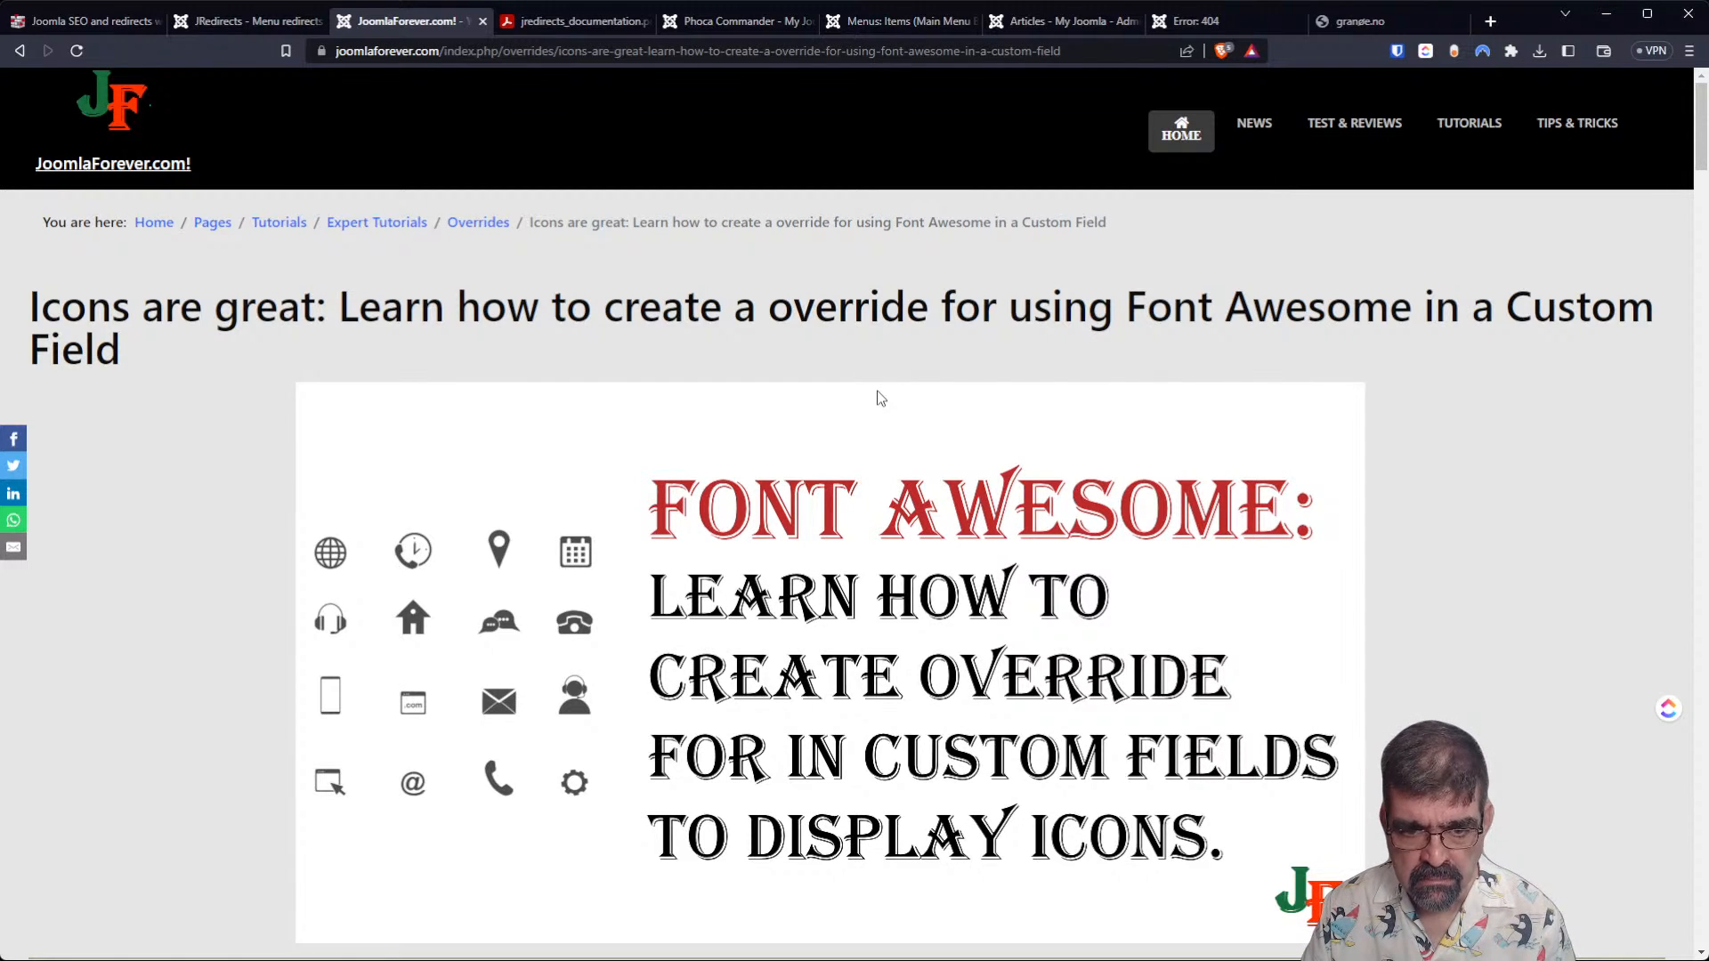
# Examine the tutorial's instructions for reaching Site Templates and creating the com_fields layout override.
pyautogui.scroll(-7, 879, 398)
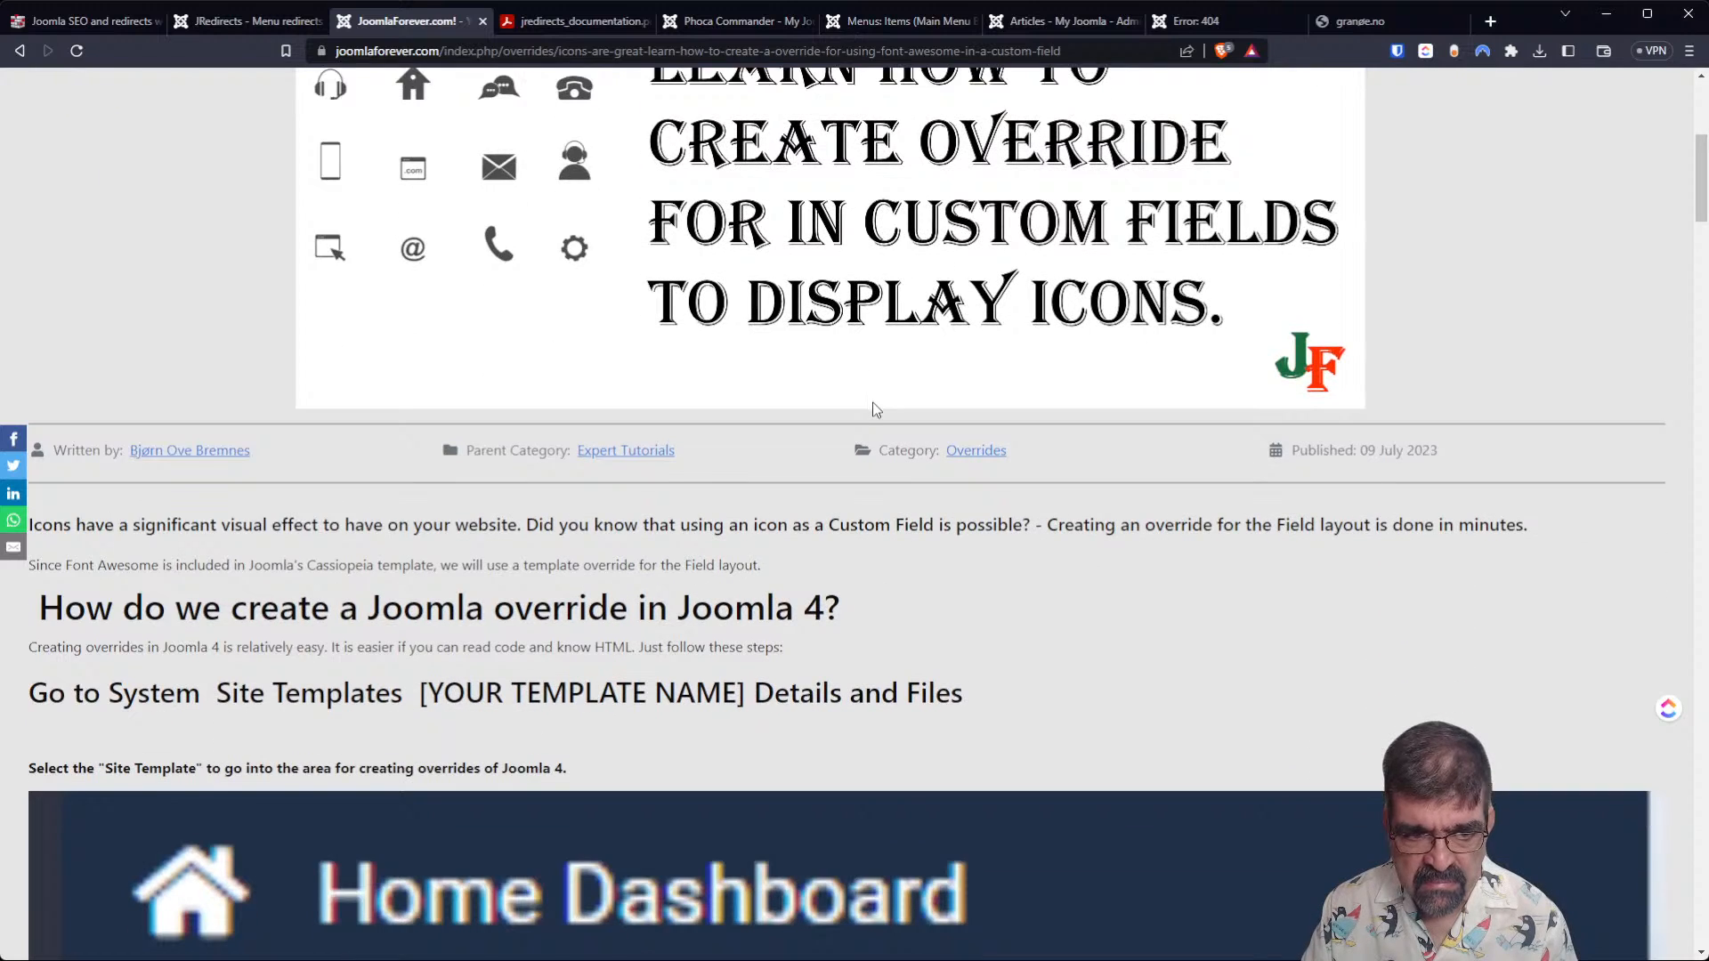
pyautogui.scroll(-1, 814, 365)
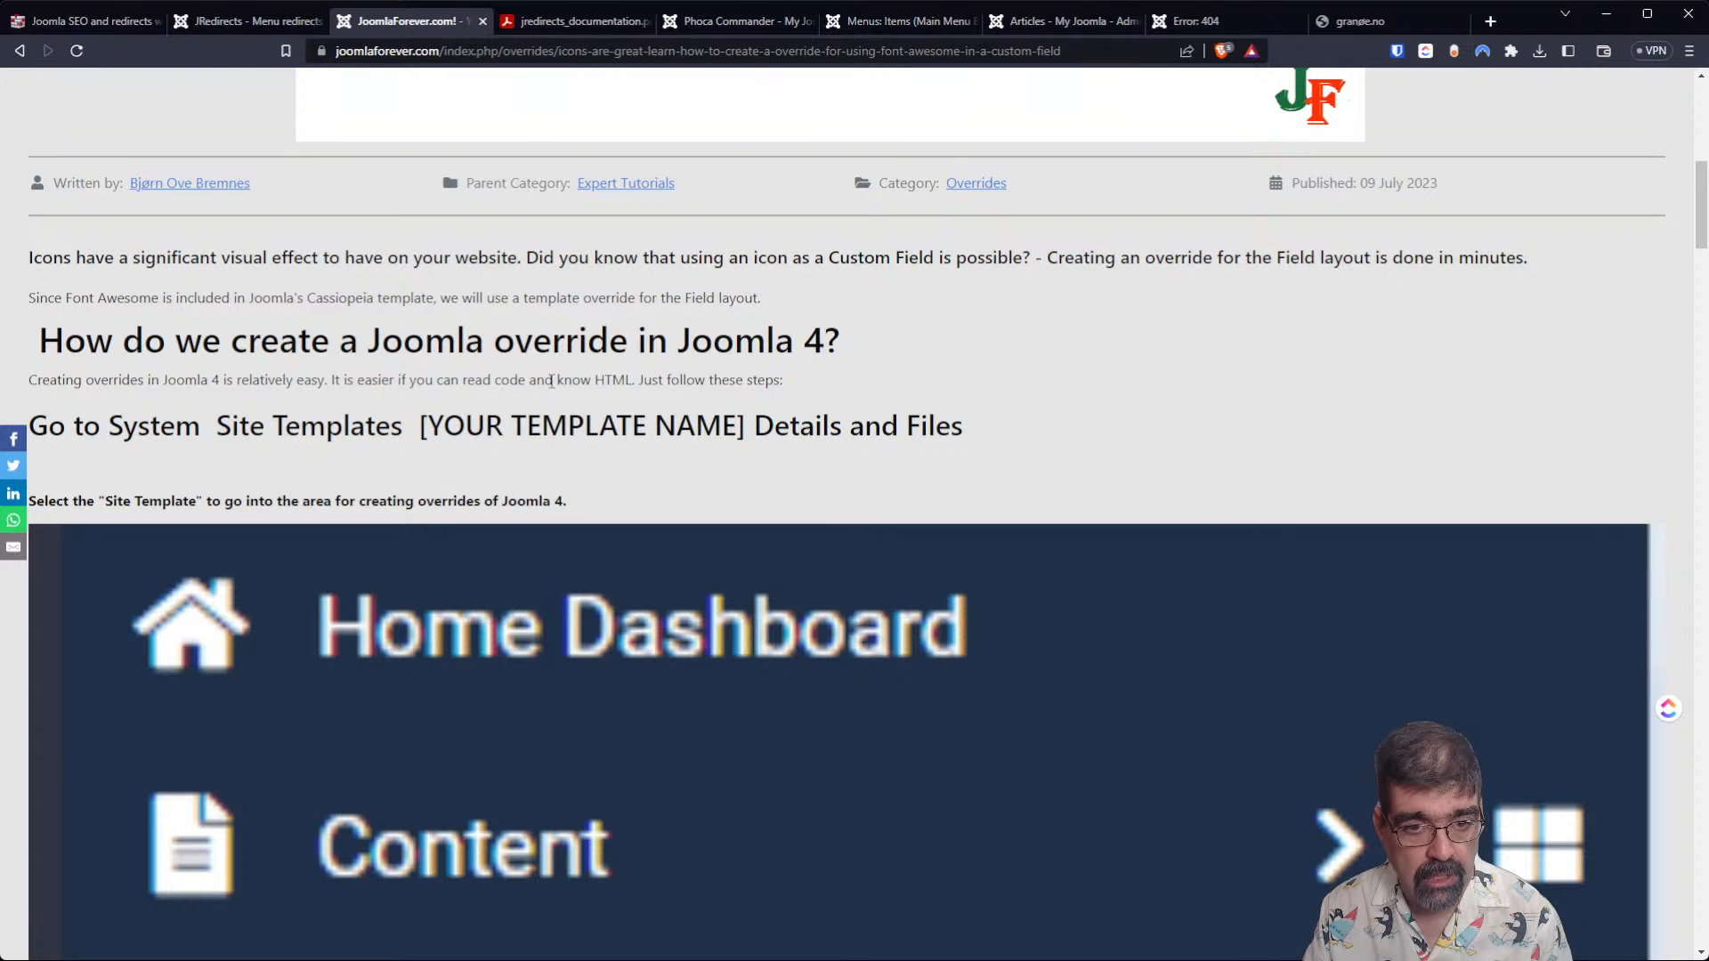
pyautogui.scroll(-1, 679, 383)
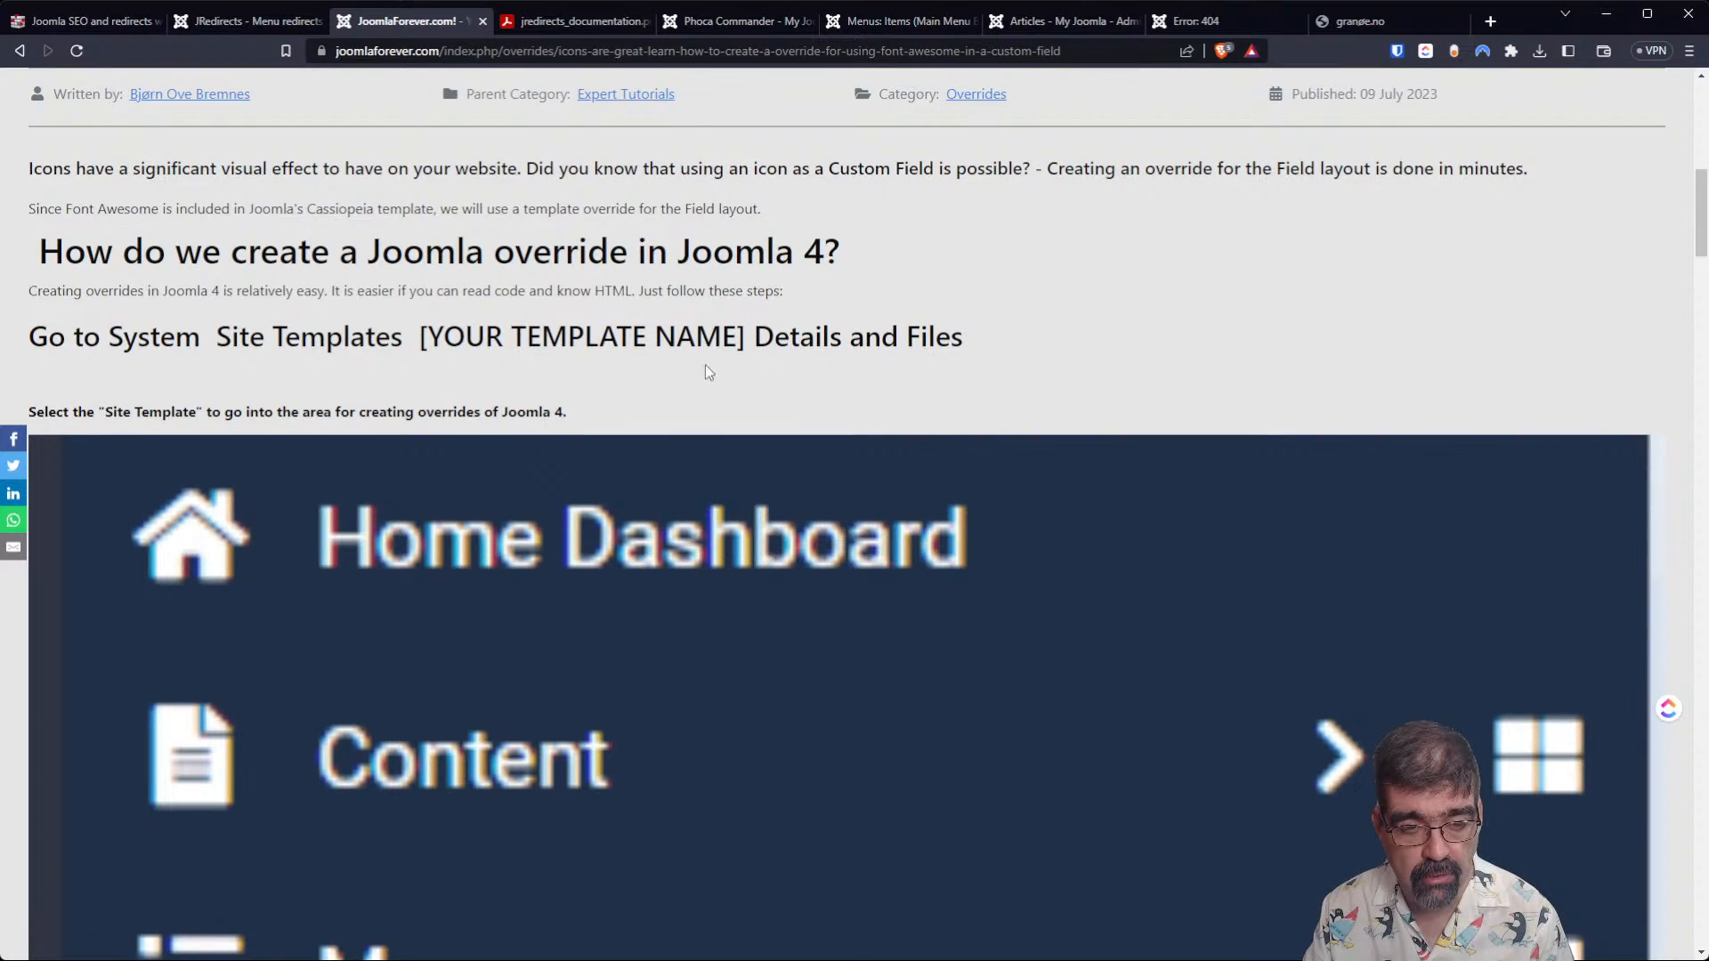
pyautogui.scroll(-2, 638, 365)
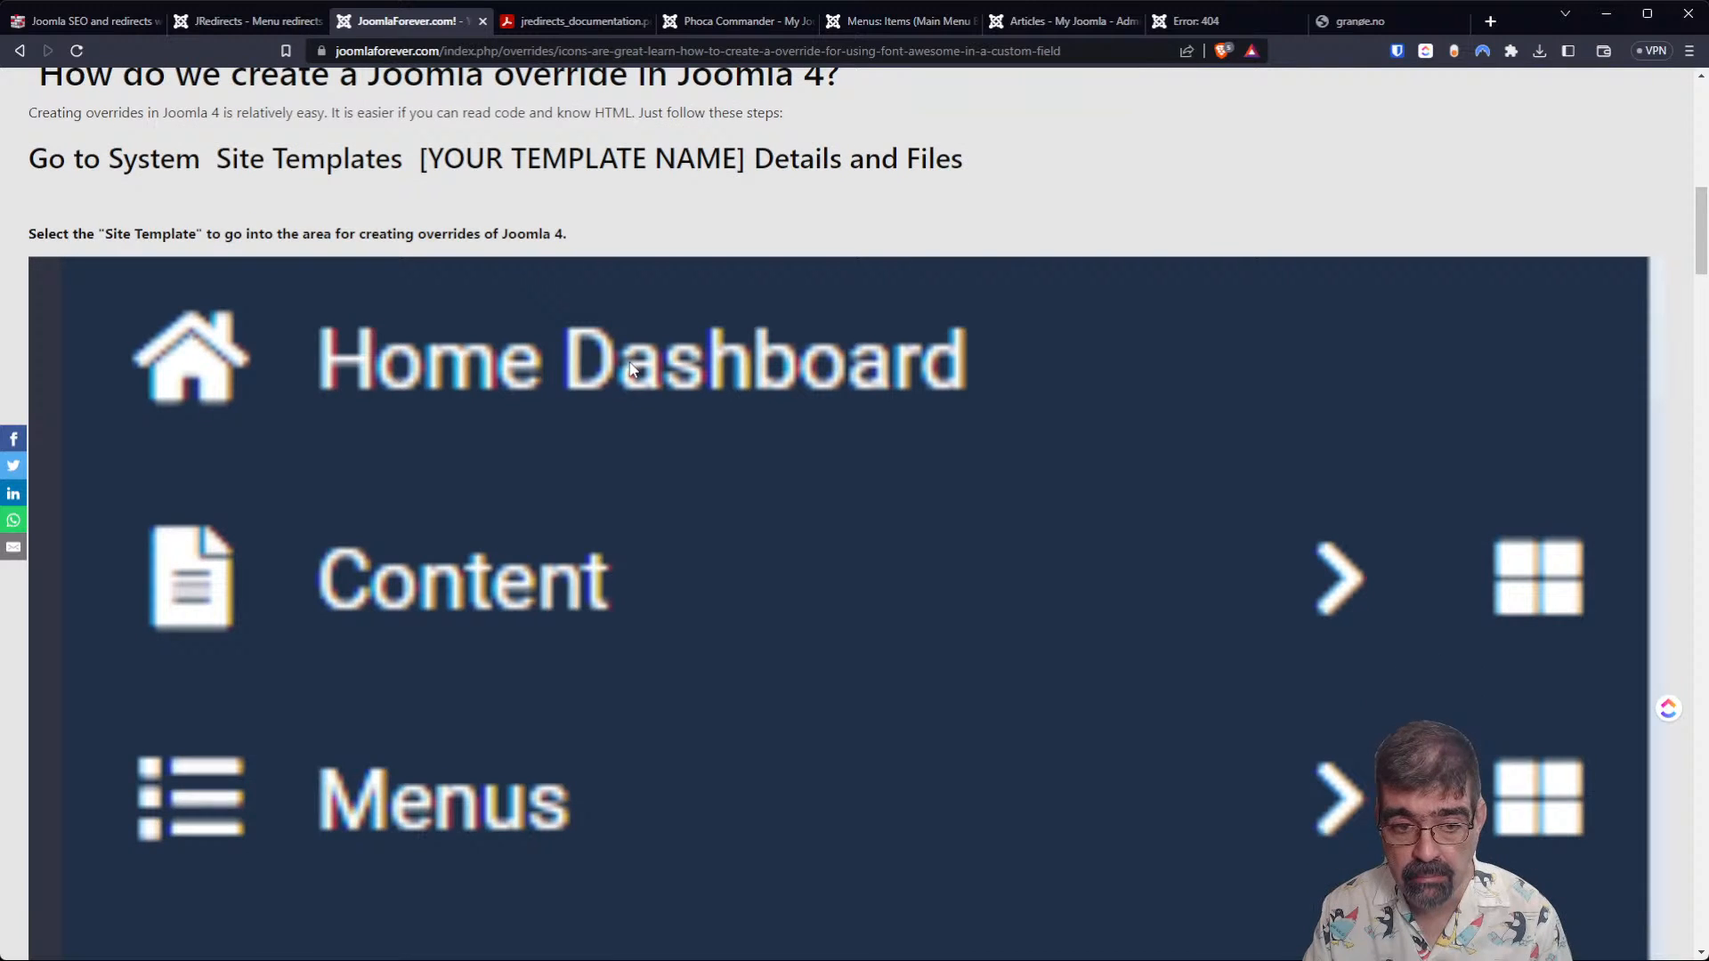
pyautogui.scroll(-10, 616, 397)
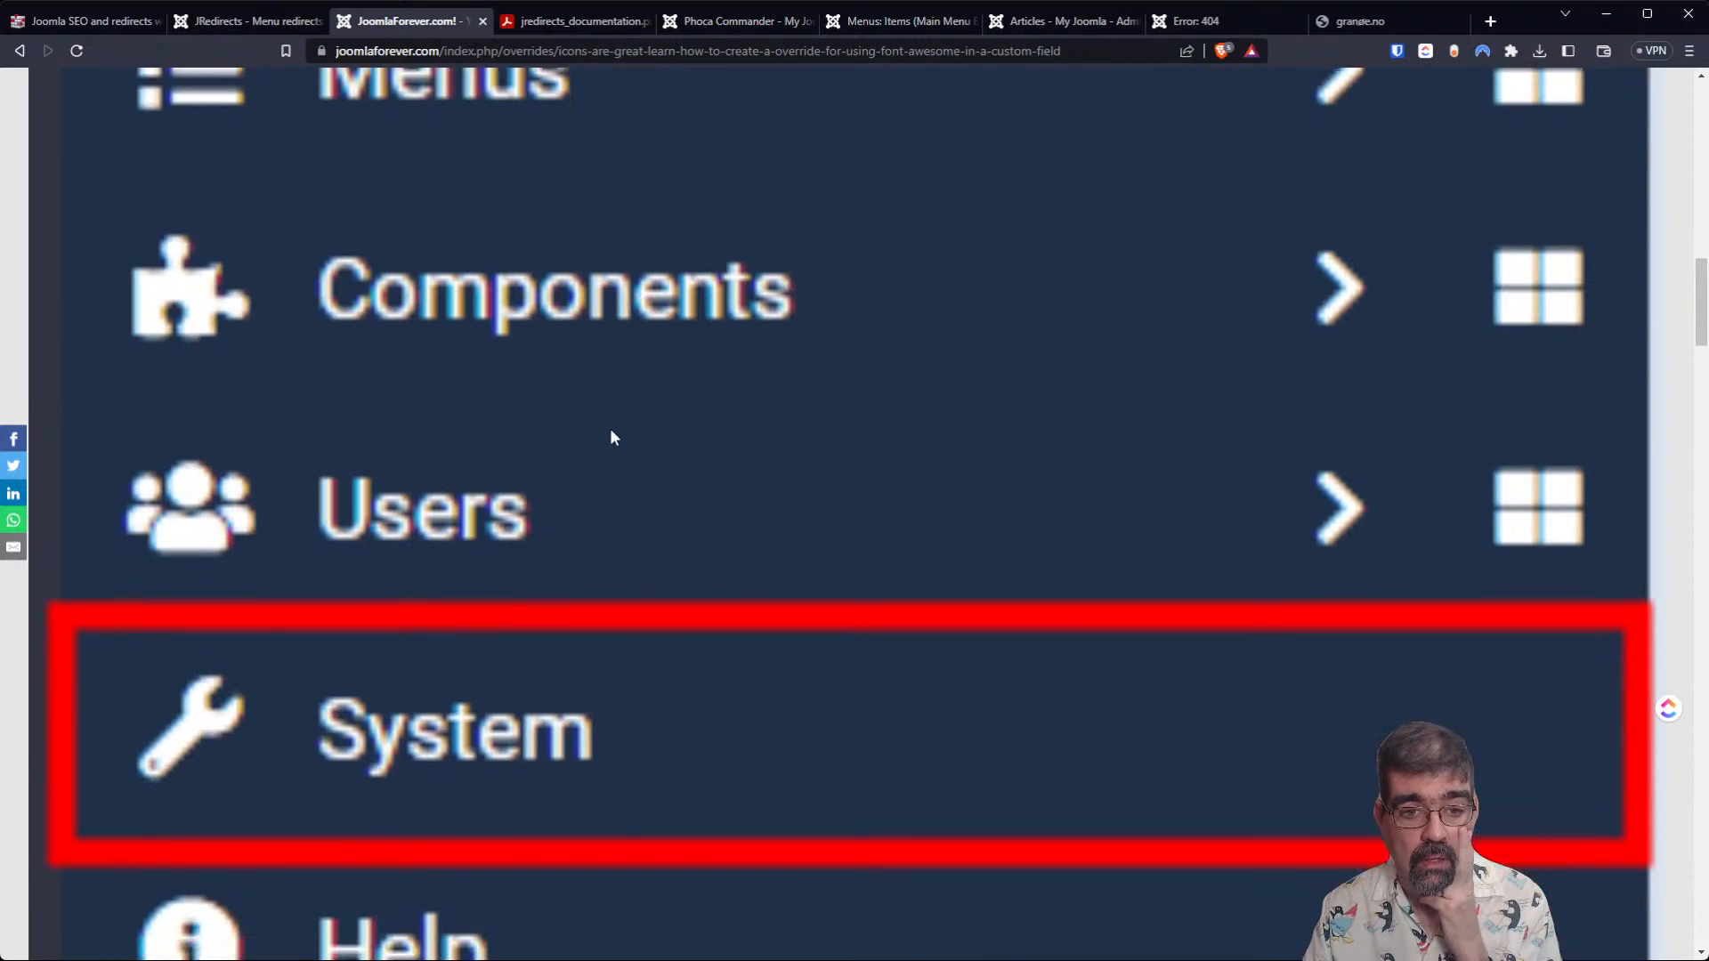
pyautogui.scroll(-7, 525, 516)
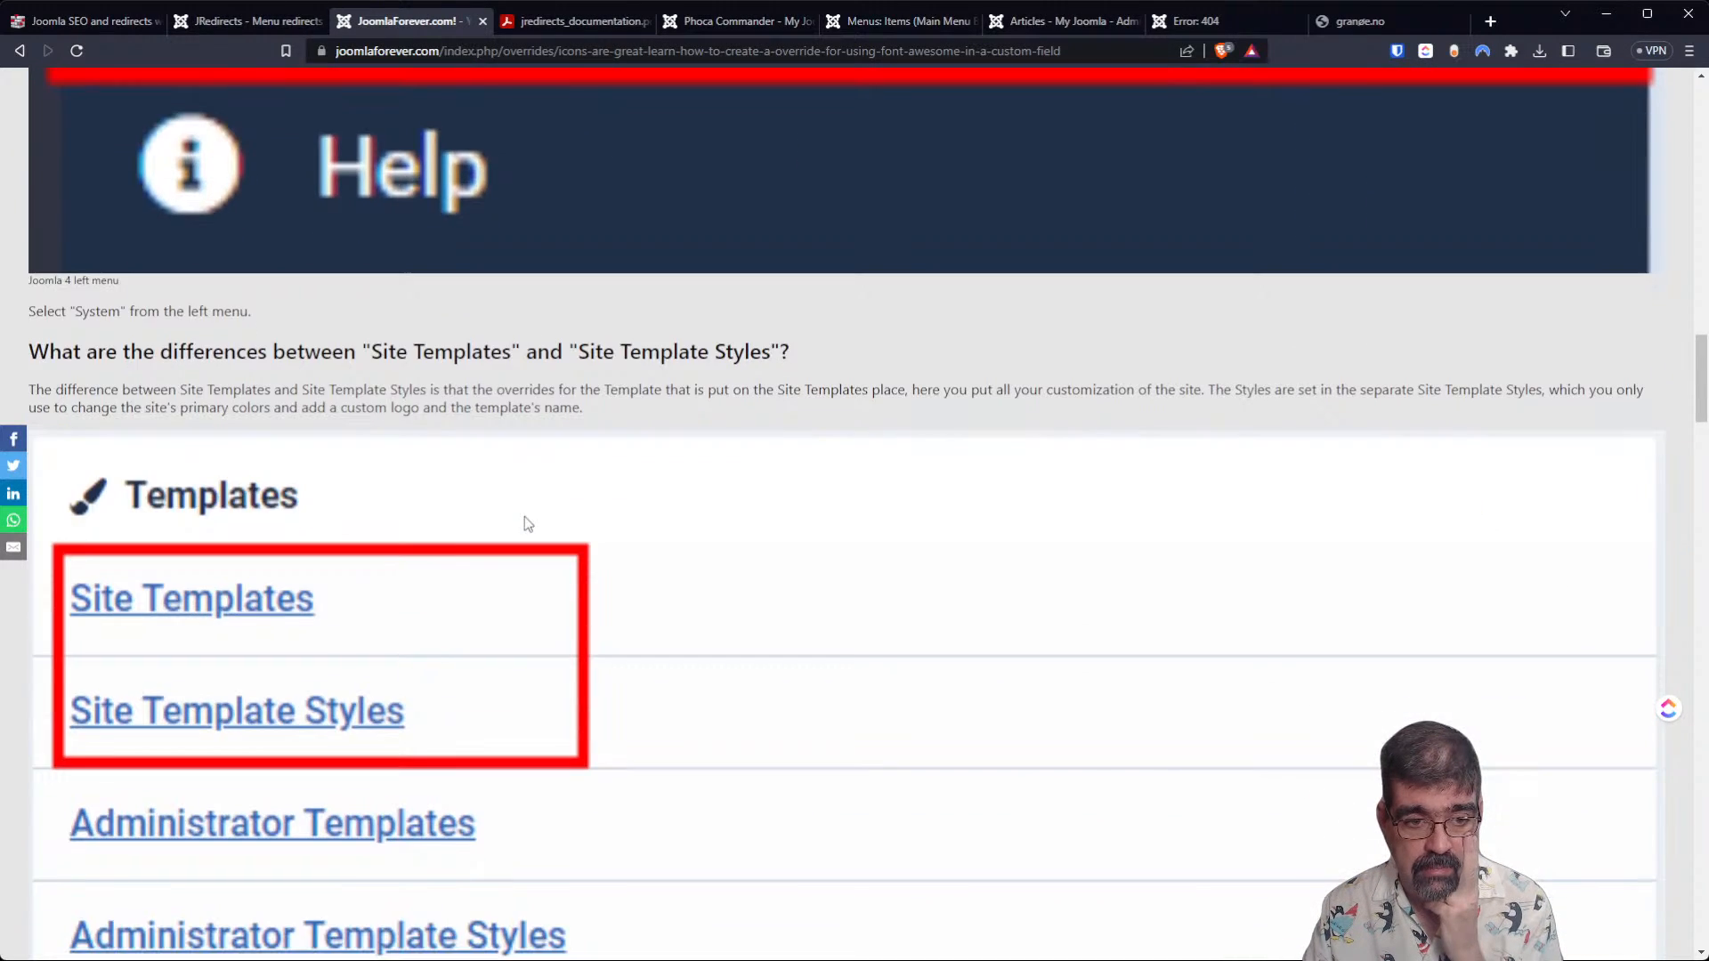
pyautogui.scroll(-9, 374, 585)
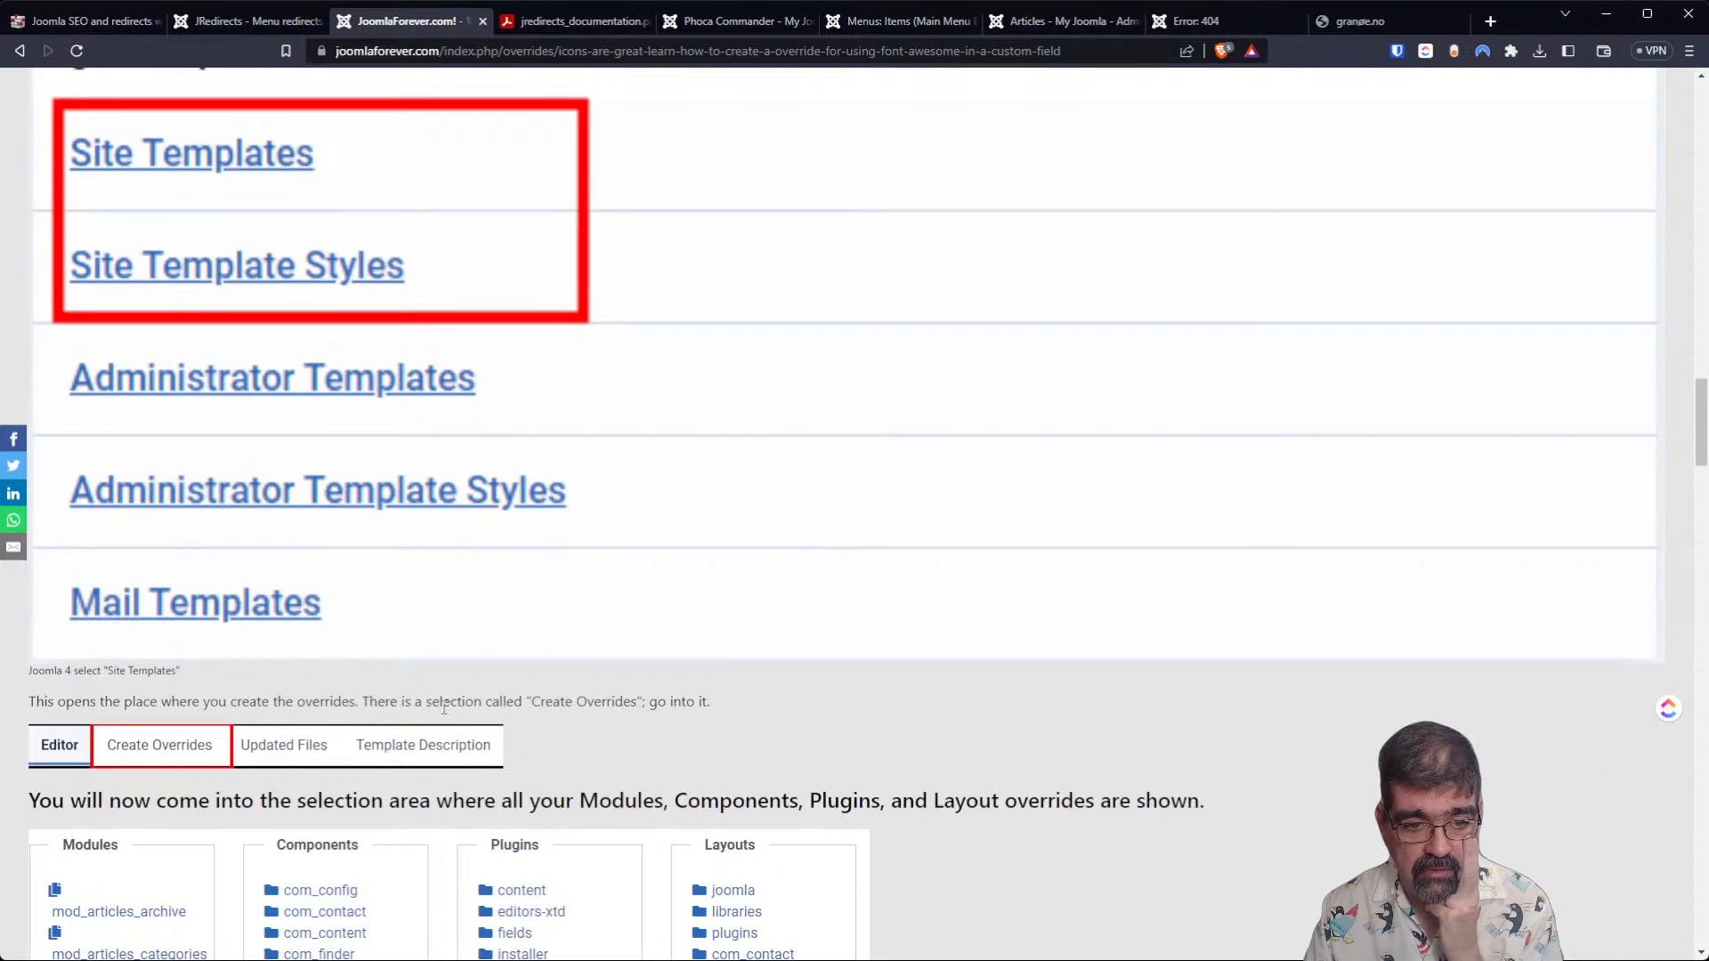
pyautogui.scroll(-7, 147, 409)
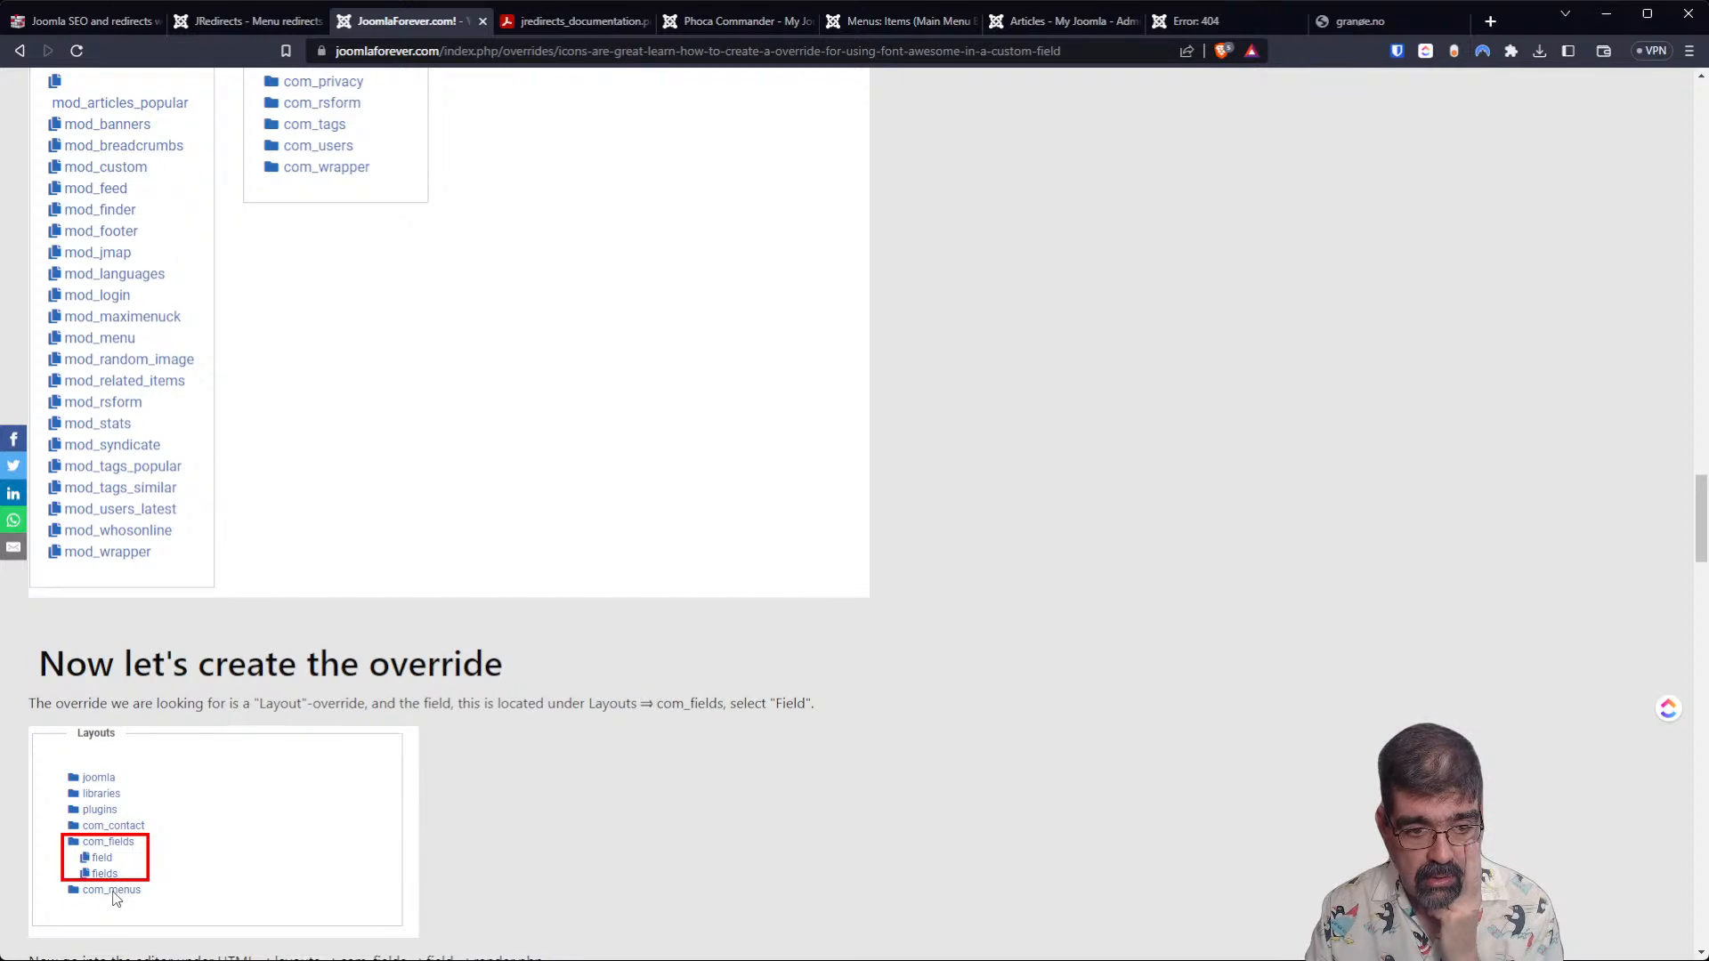
# Examine the tutorial's original and Font Awesome custom field code and its field creation section, and return to the article's beginning.
pyautogui.scroll(-5, 438, 774)
pyautogui.scroll(-2, 671, 799)
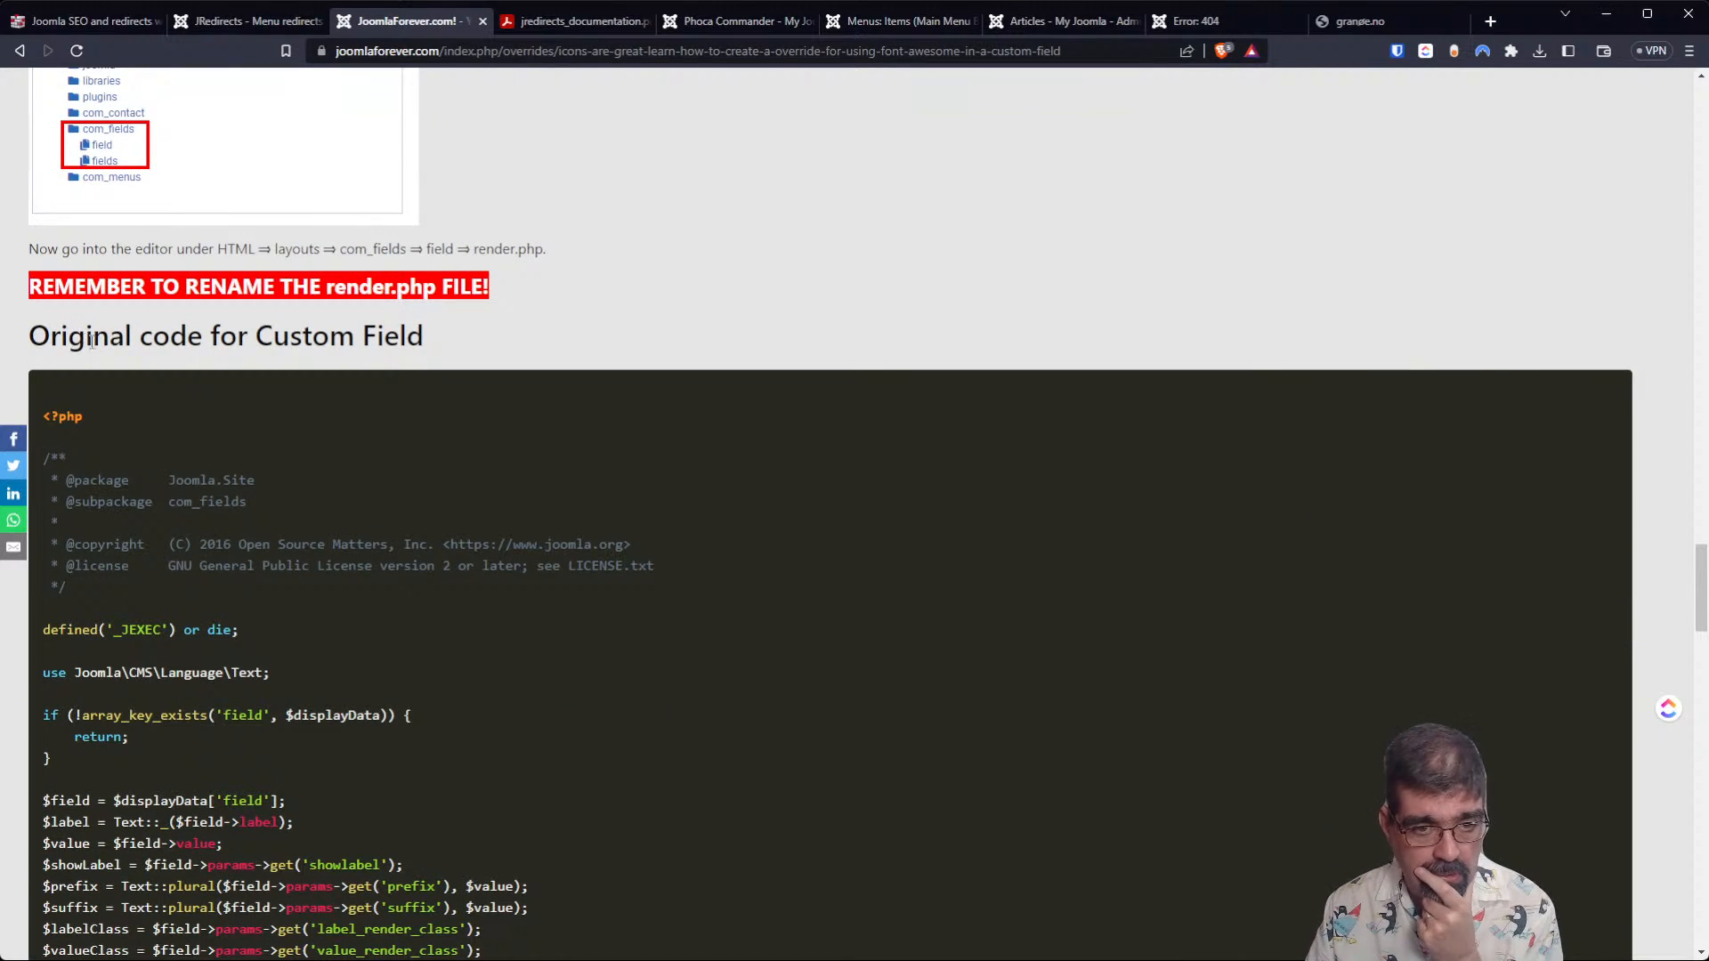
pyautogui.scroll(-12, 453, 527)
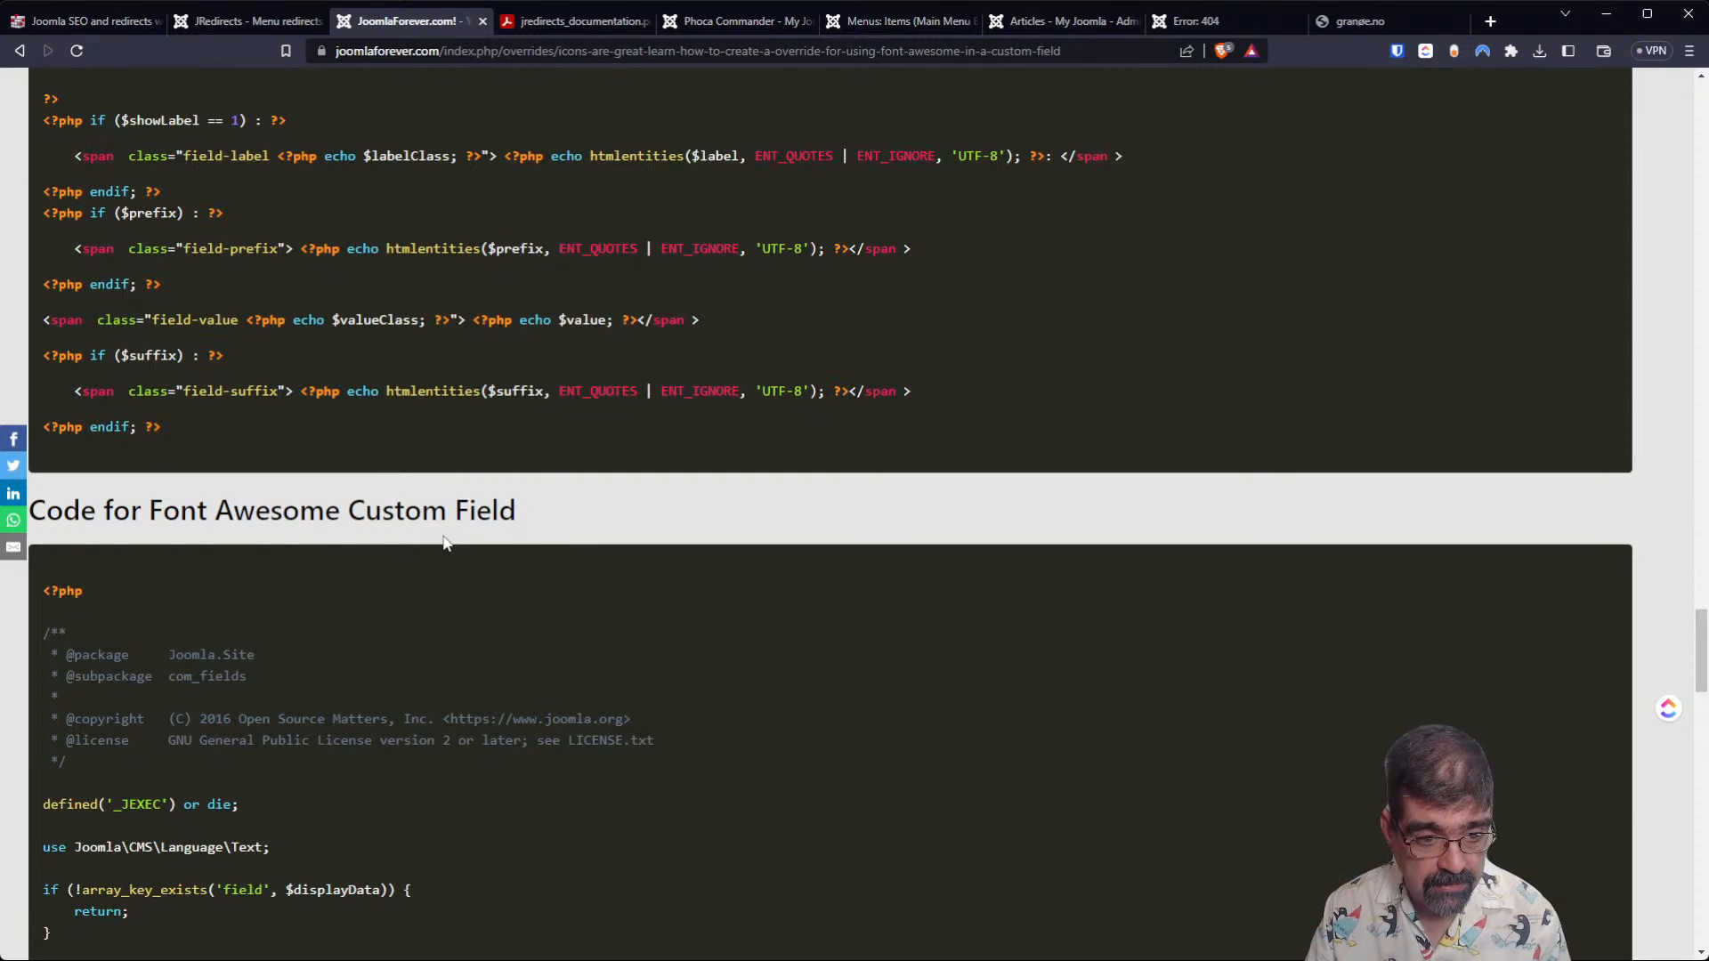
pyautogui.scroll(6, 439, 541)
pyautogui.scroll(-14, 431, 562)
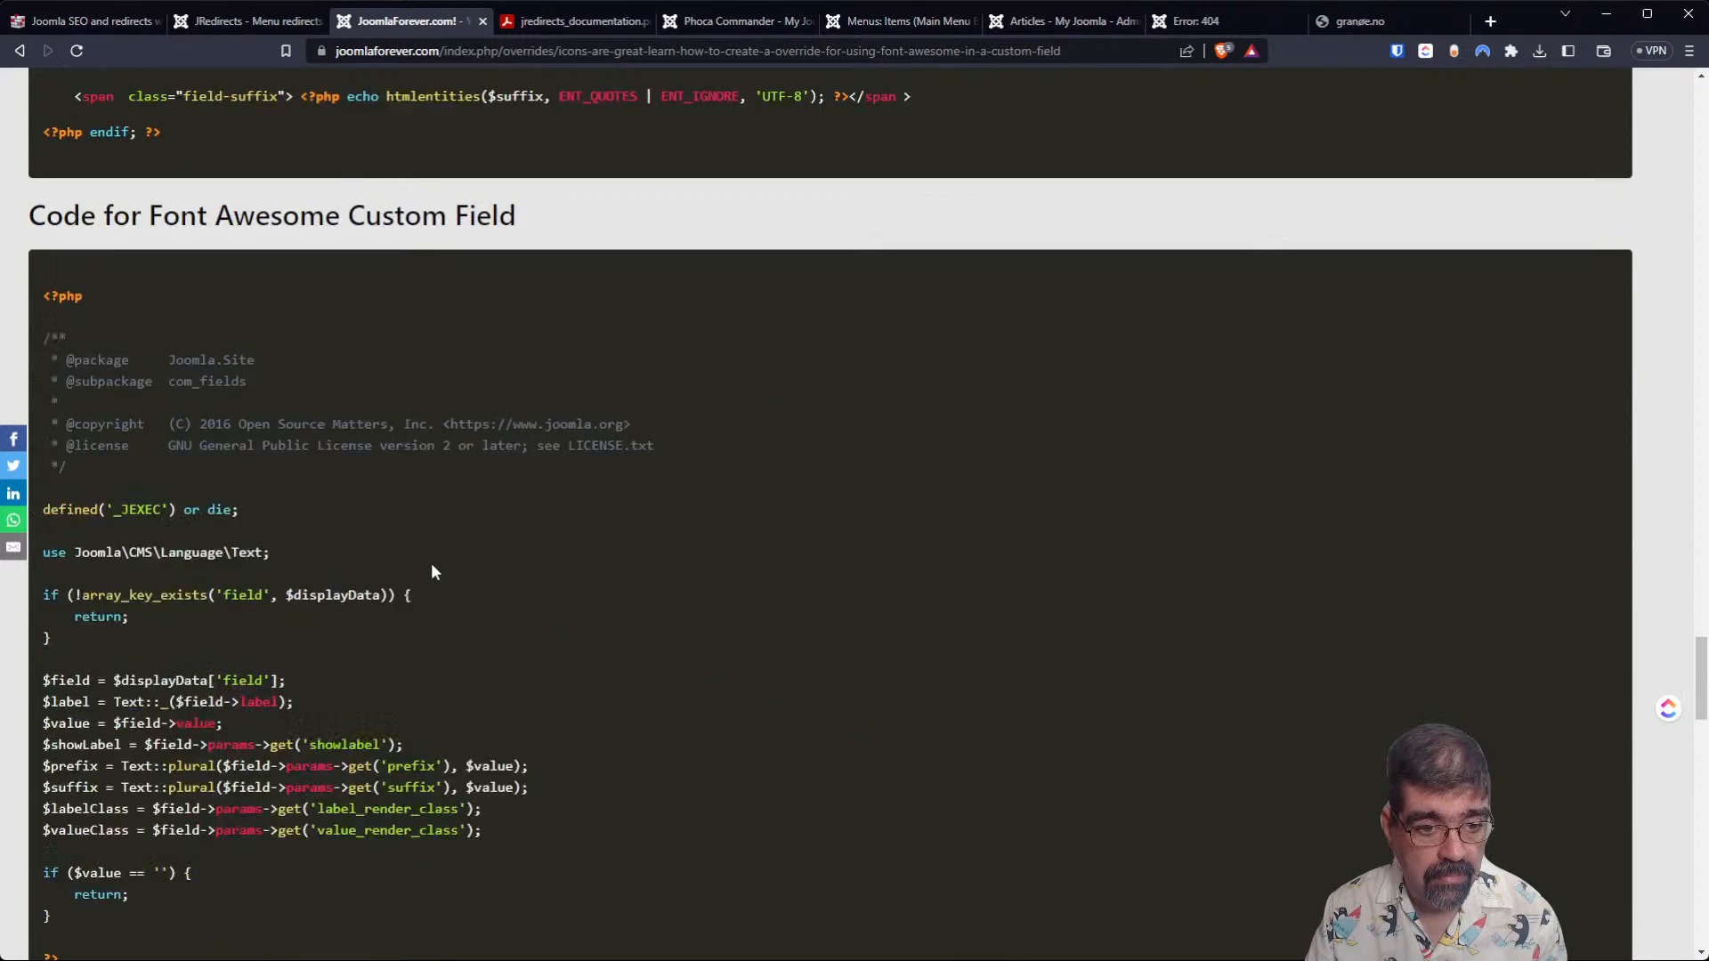
pyautogui.scroll(-6, 431, 562)
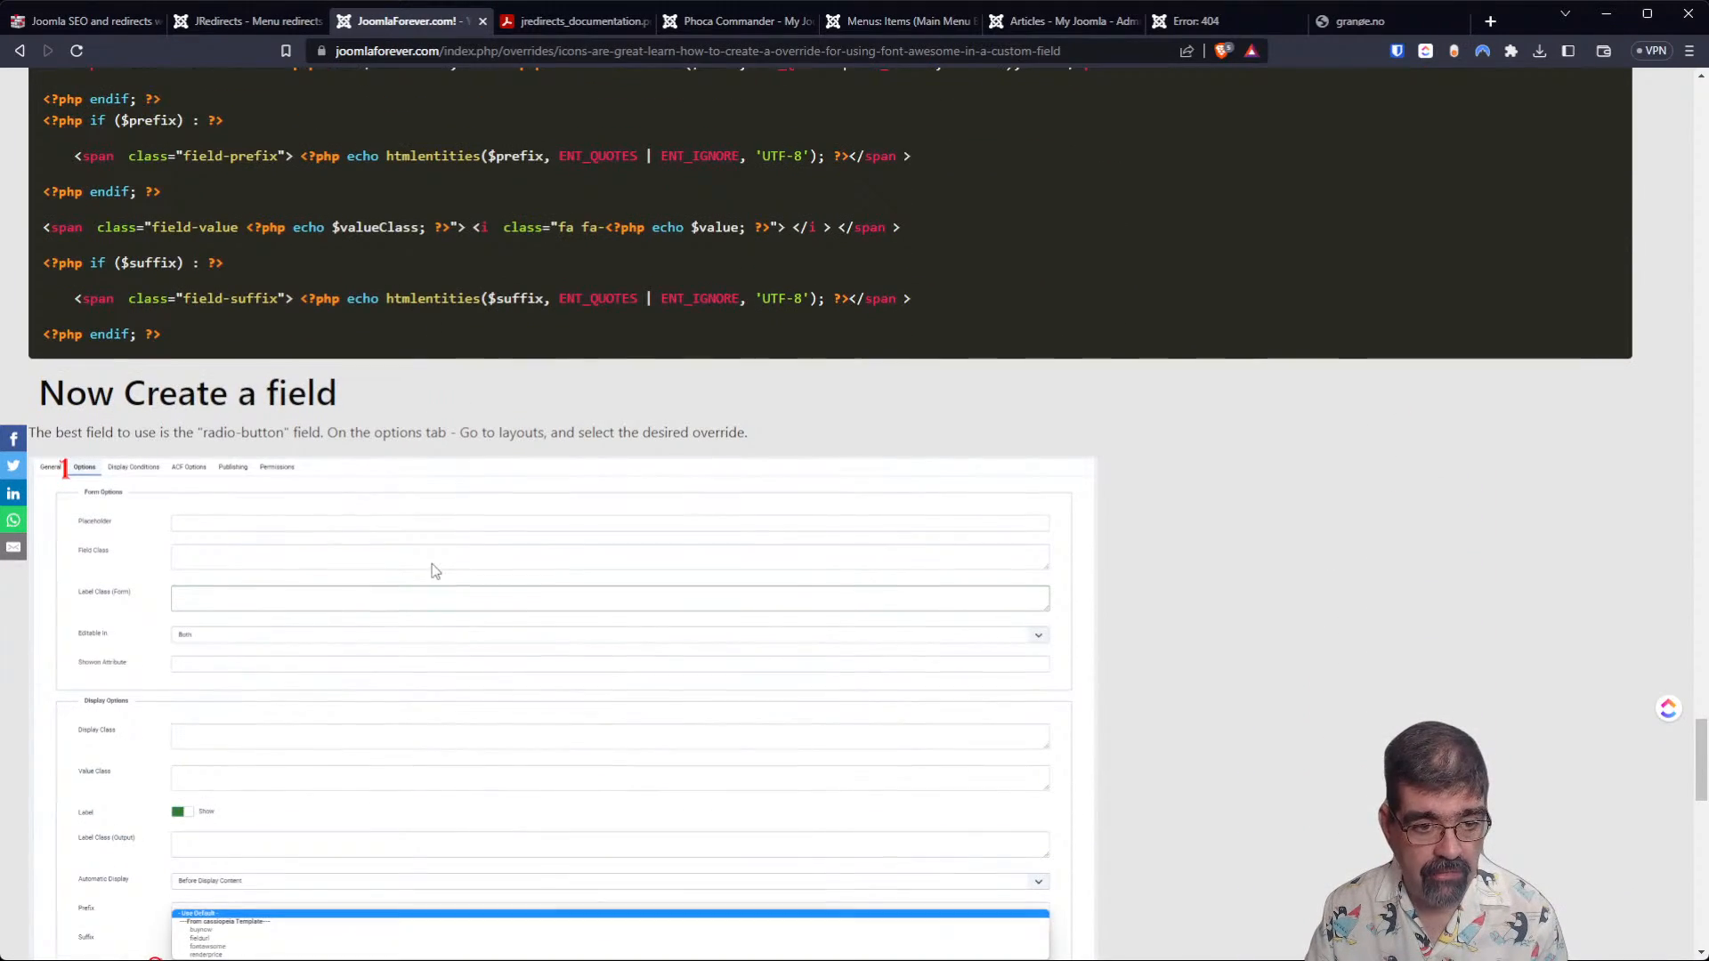
pyautogui.scroll(-3, 436, 571)
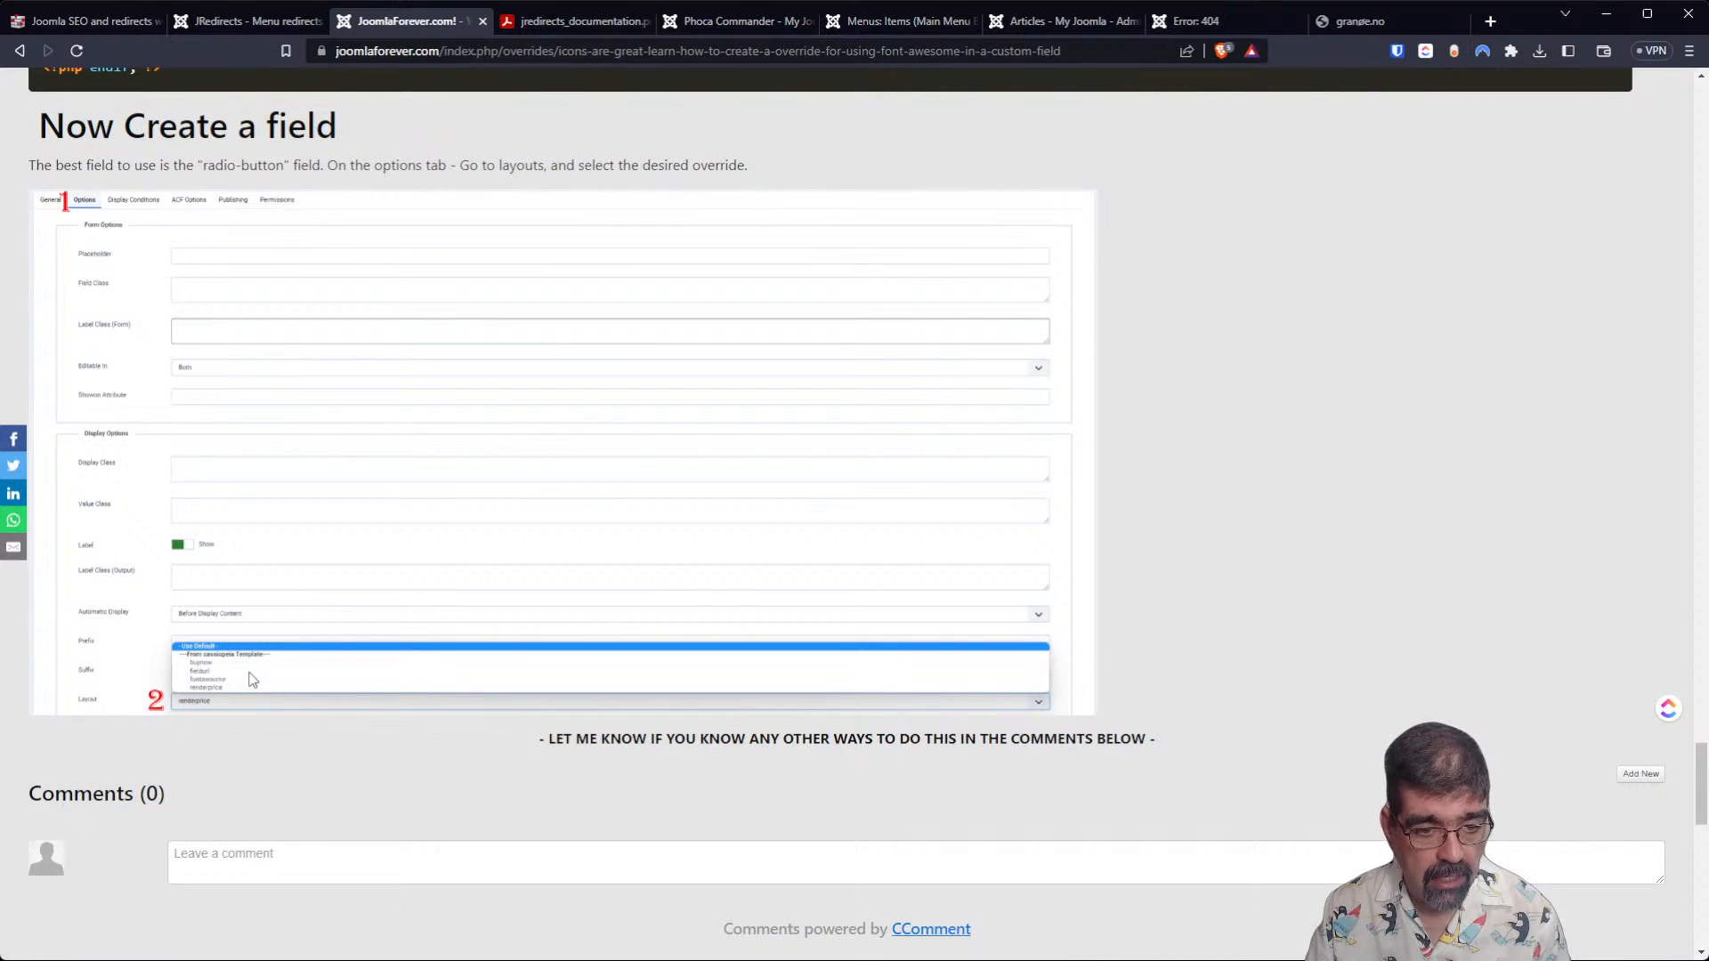
pyautogui.scroll(-4, 255, 696)
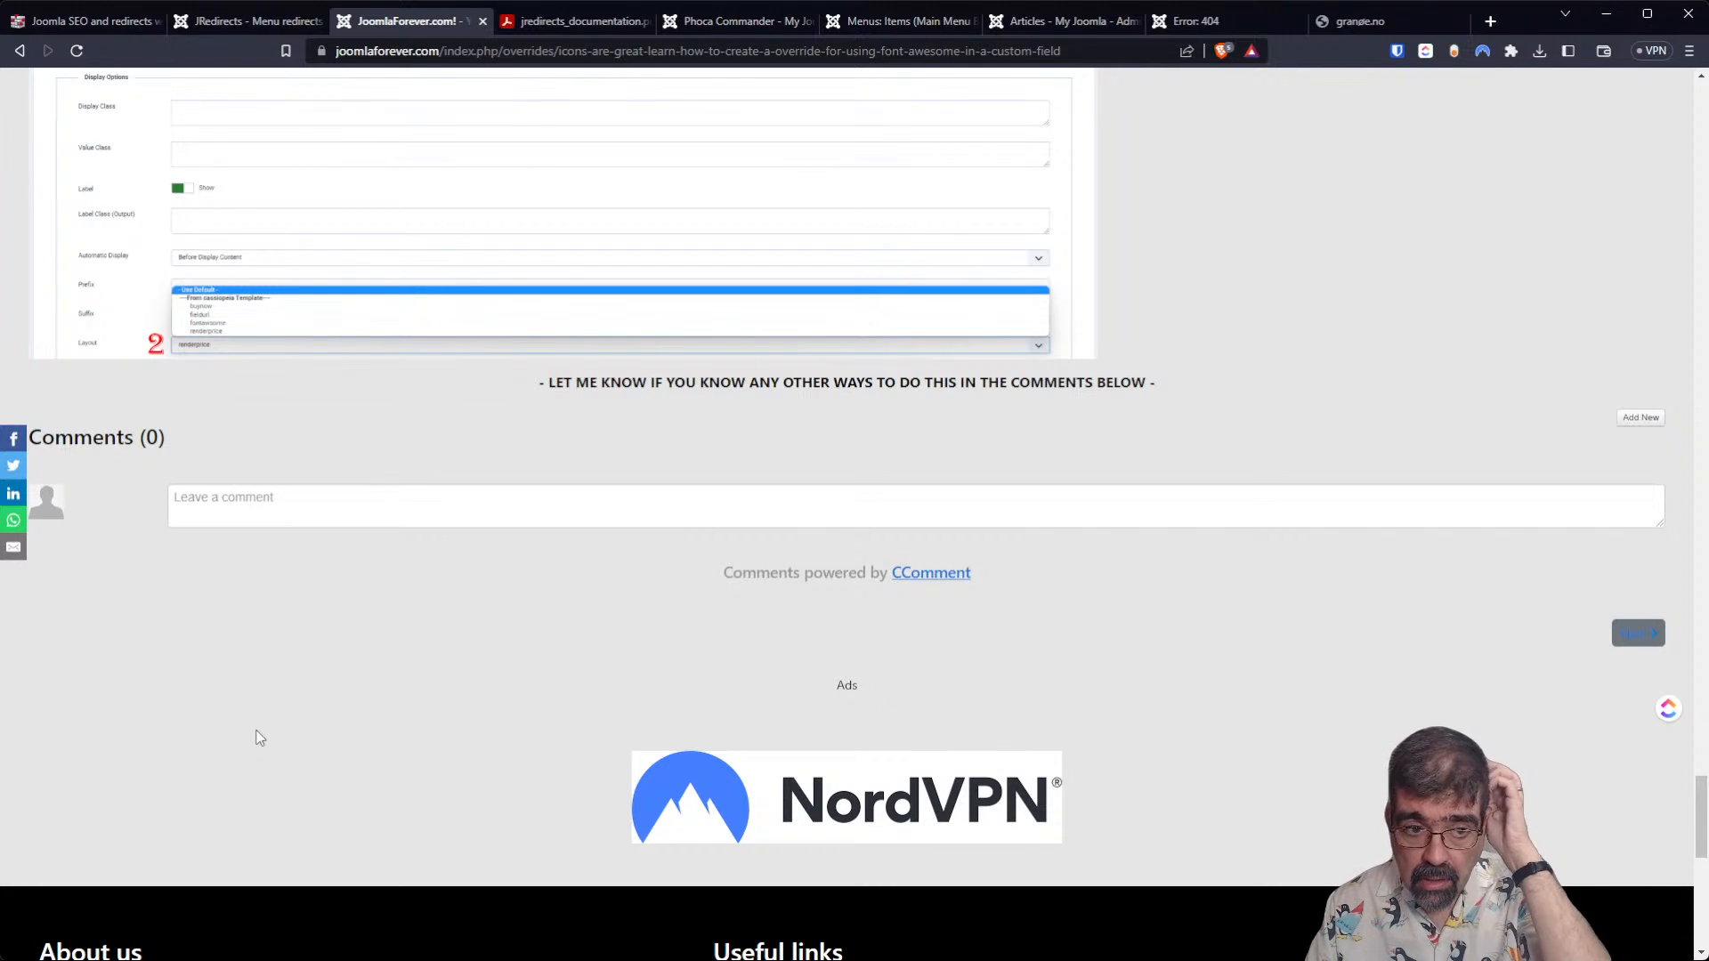
pyautogui.scroll(2, 336, 755)
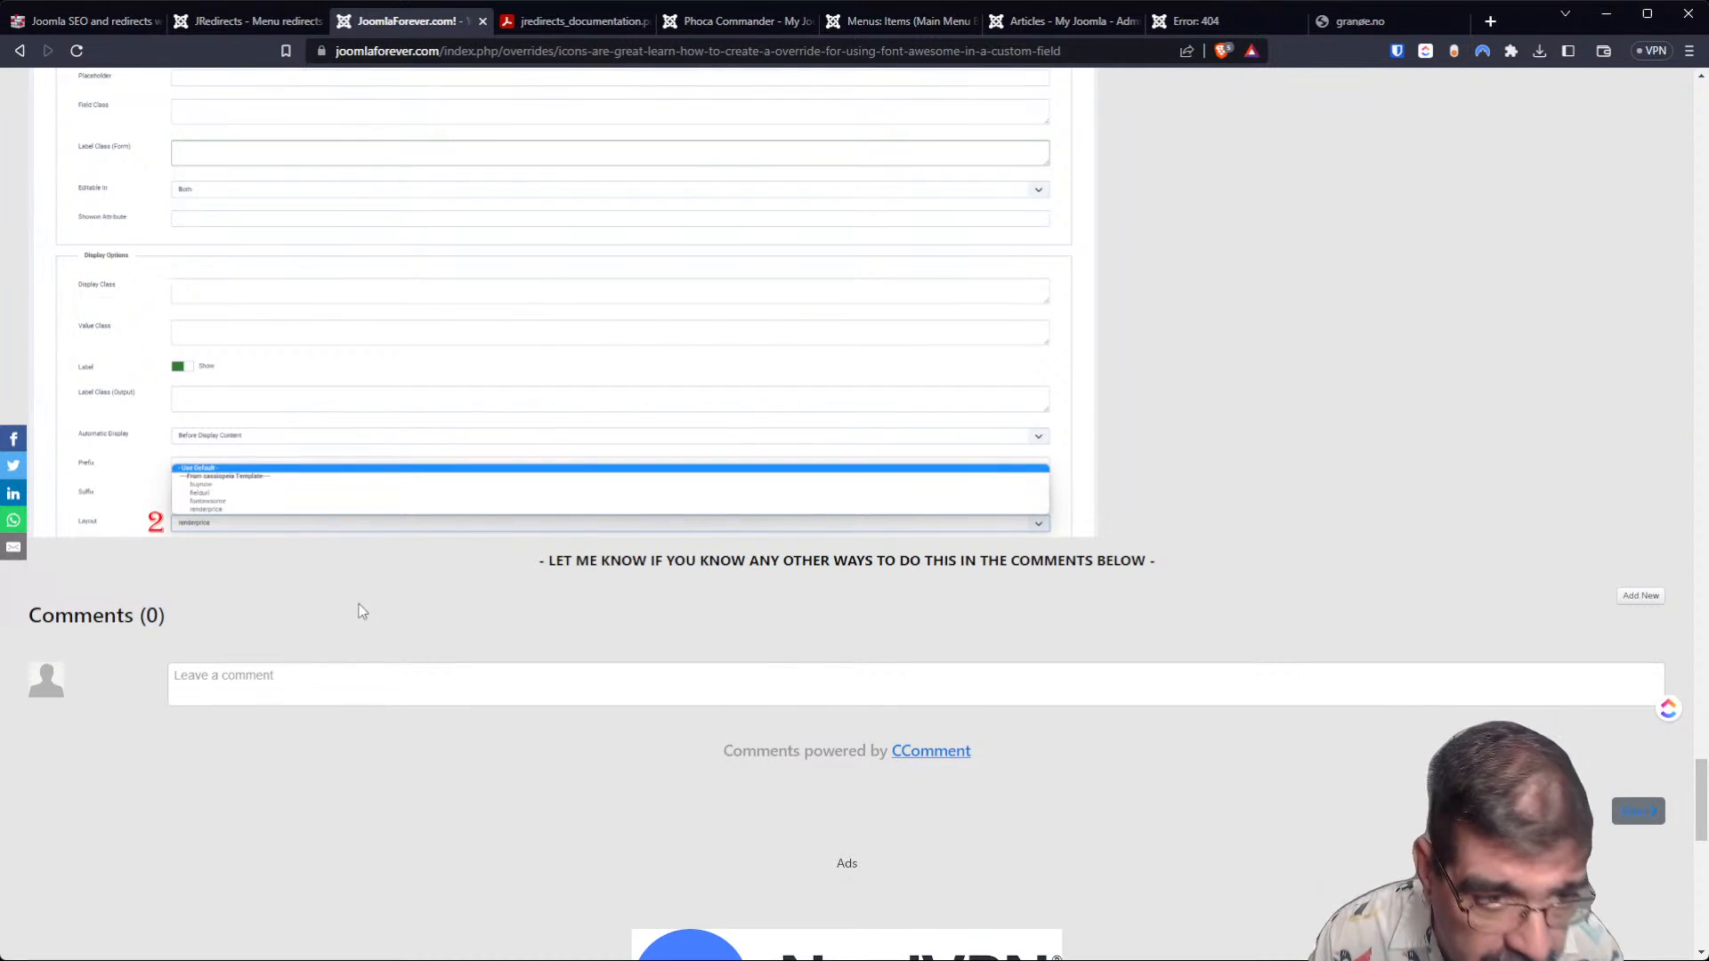
pyautogui.scroll(10, 385, 609)
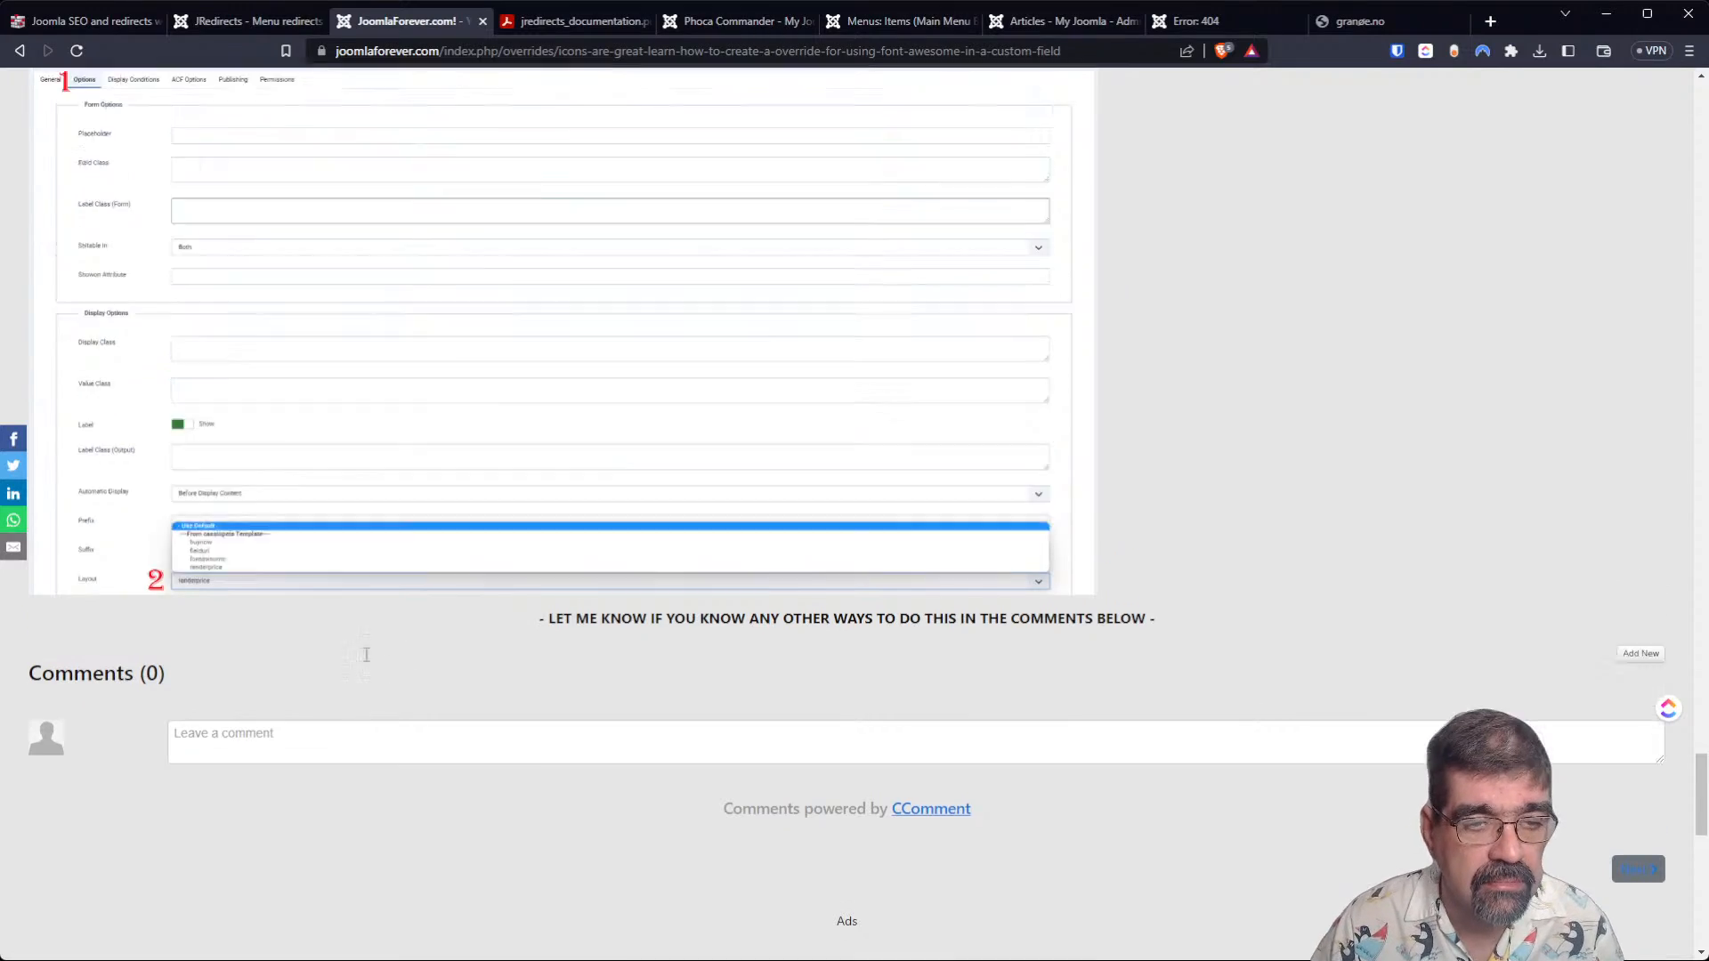
pyautogui.scroll(20, 343, 622)
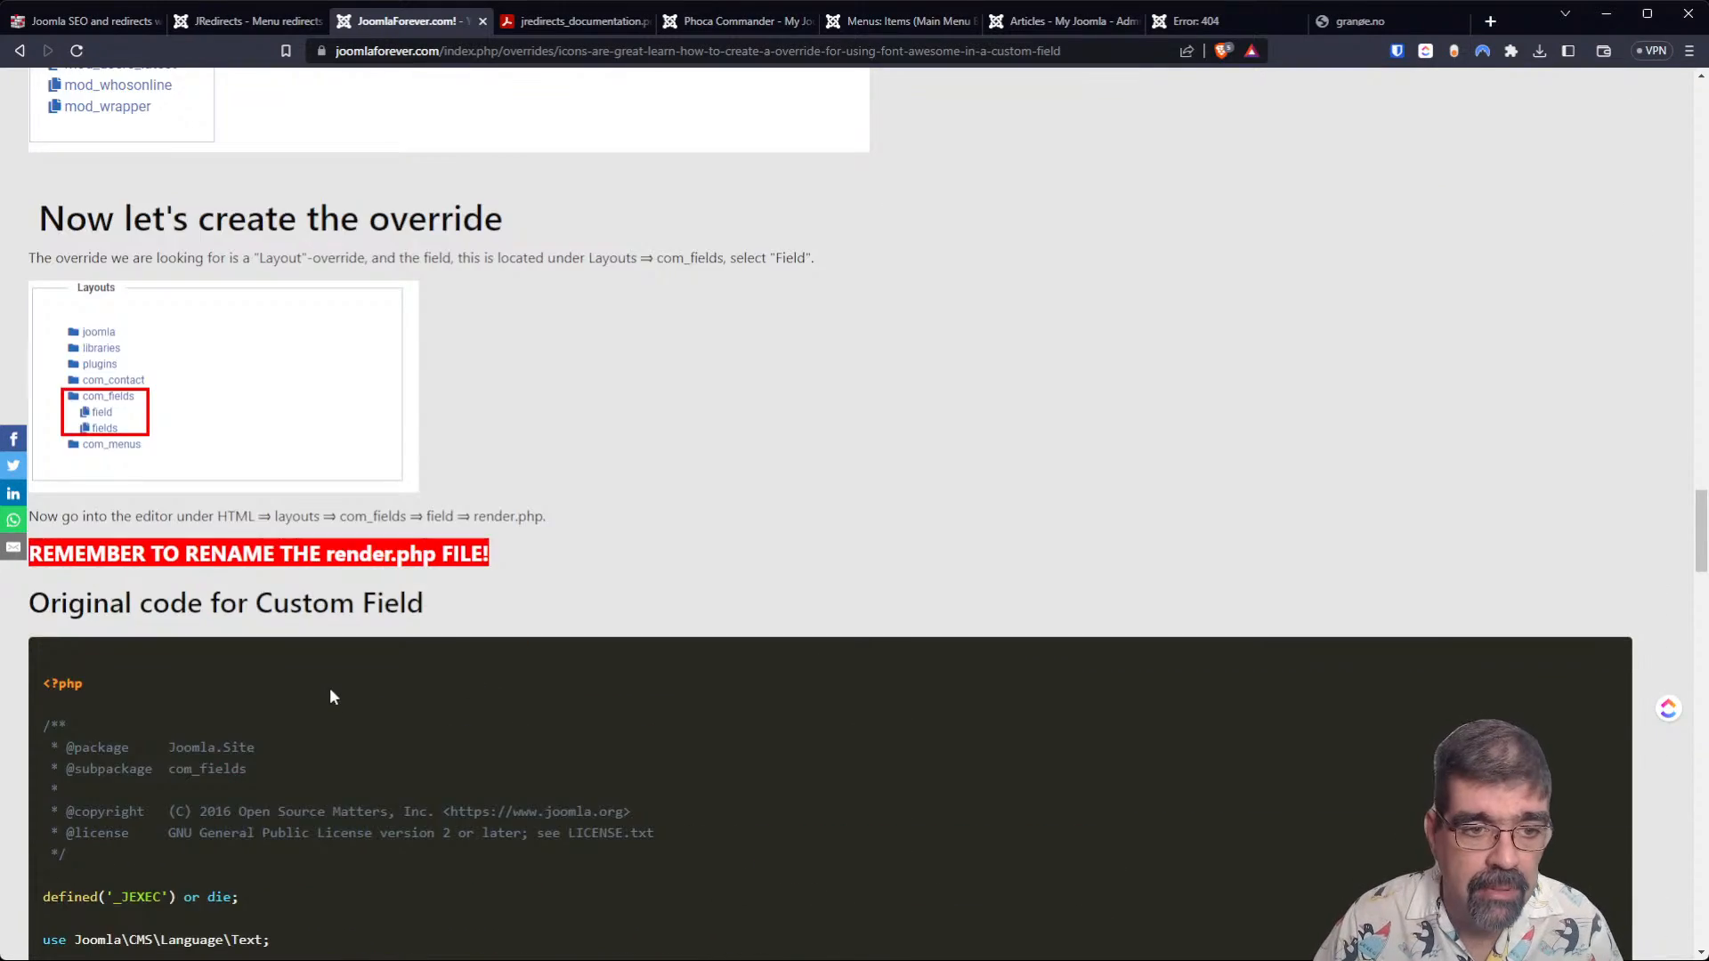
pyautogui.scroll(20, 314, 746)
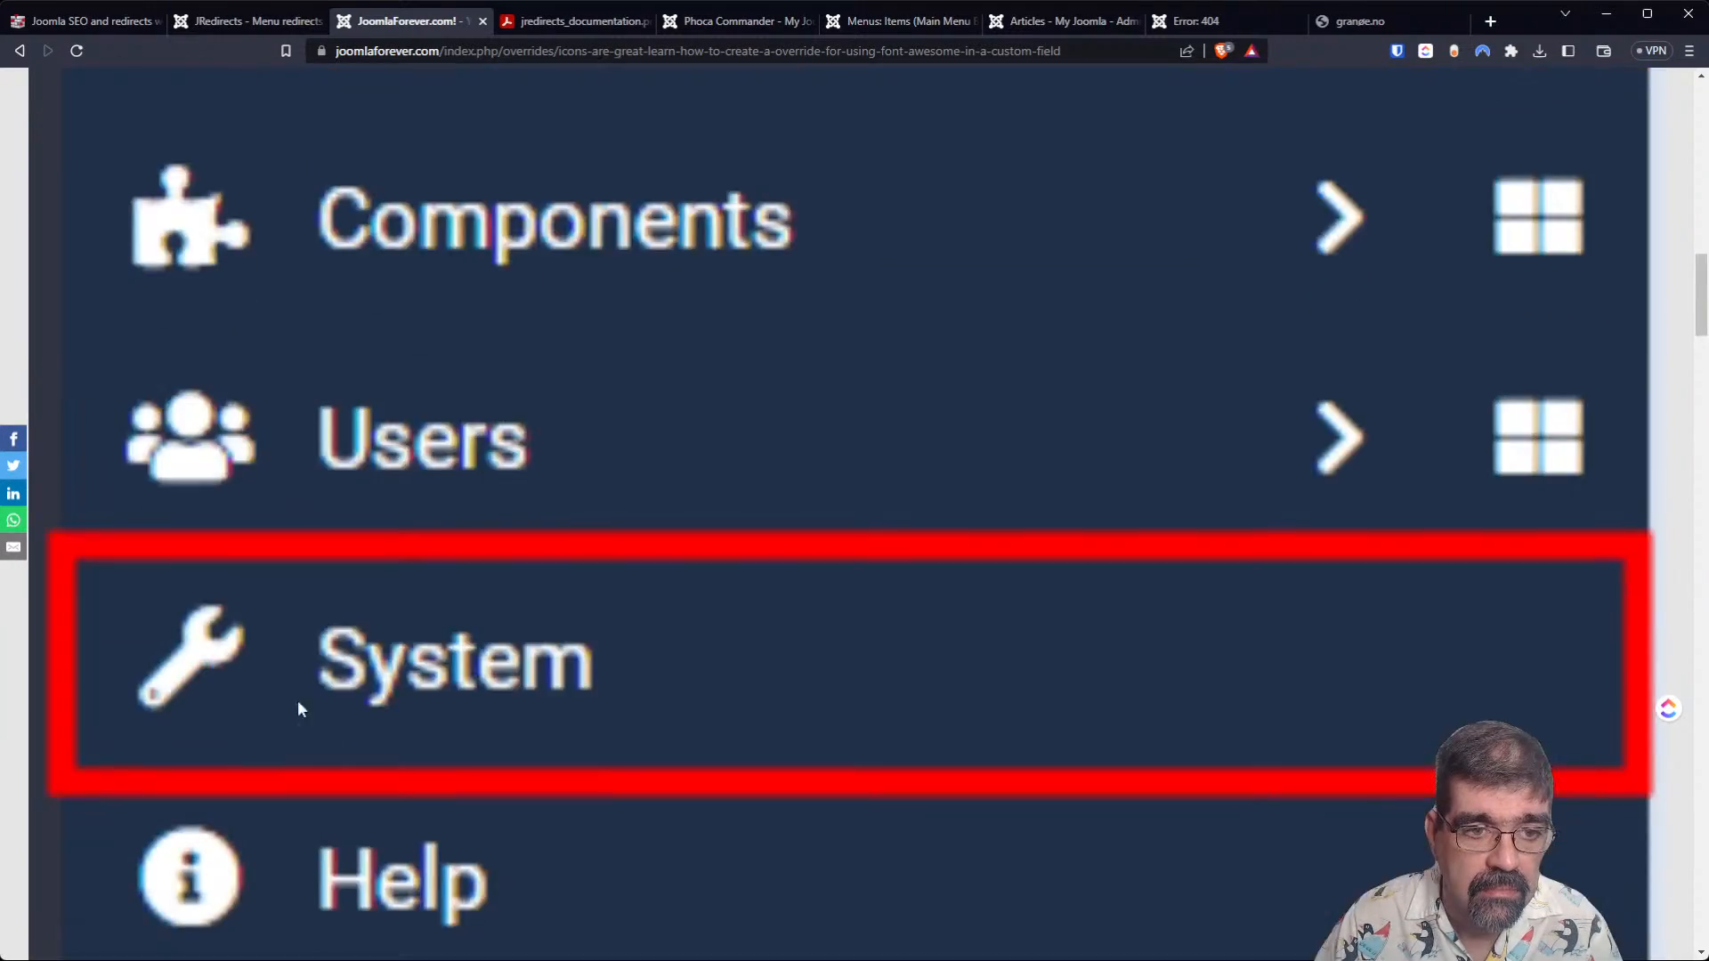
pyautogui.scroll(5, 305, 656)
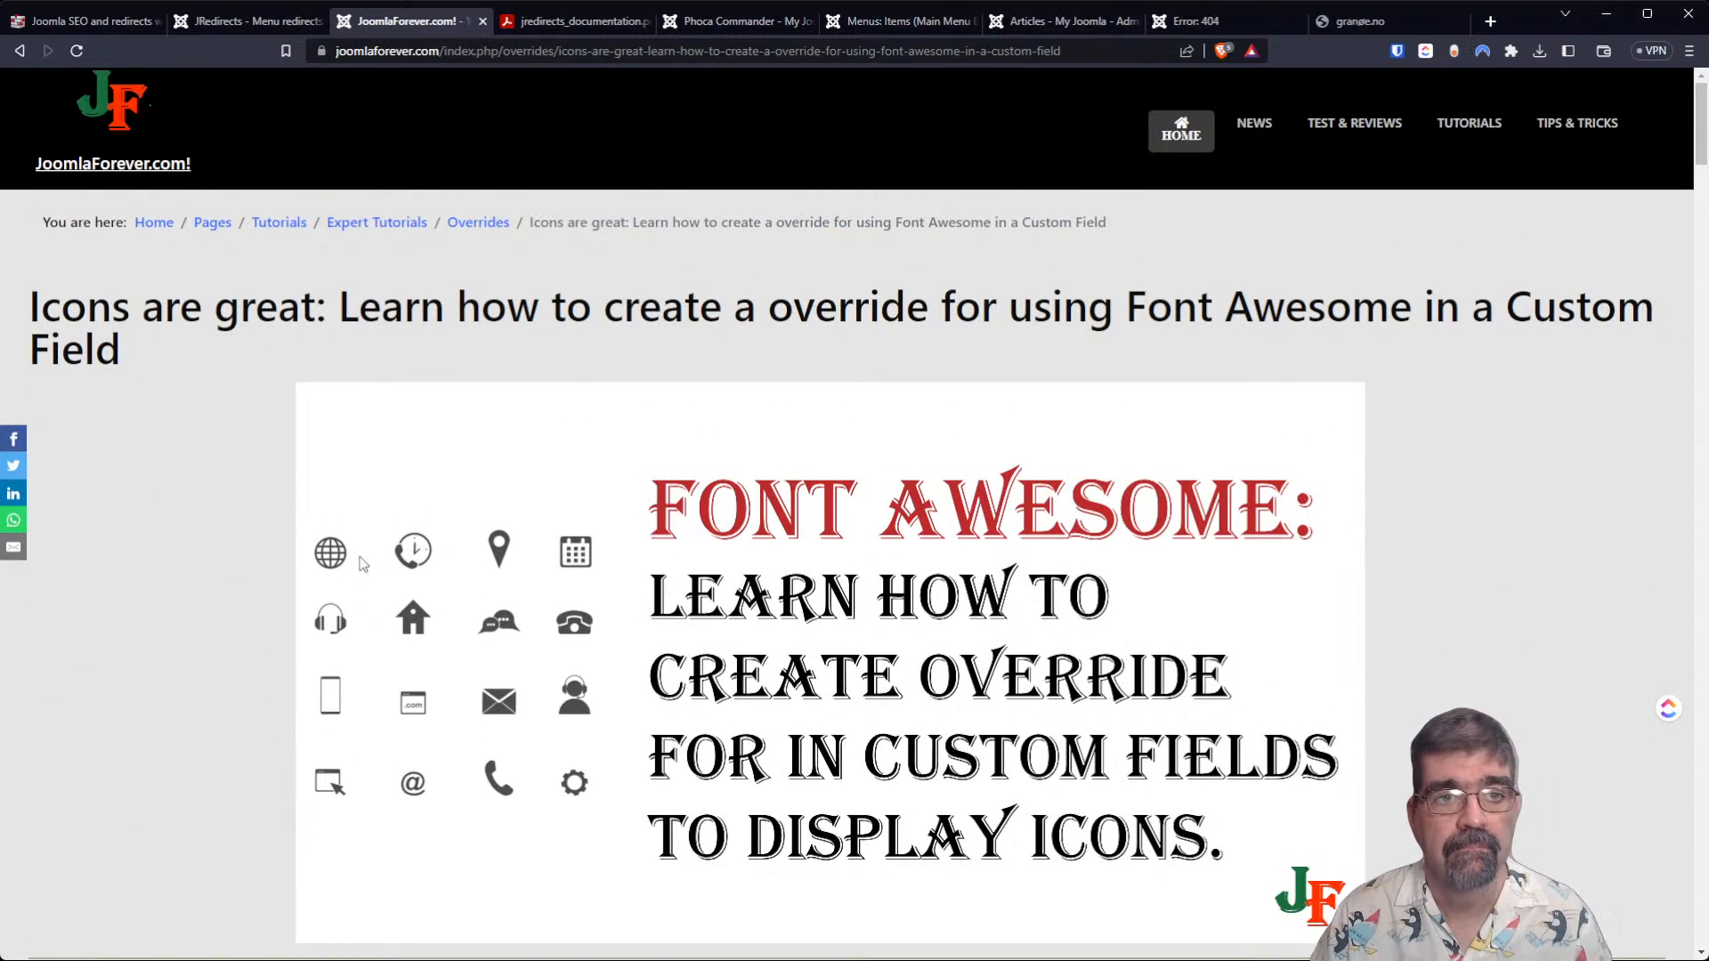
# Return to the Joomla administrator and open the web extension catalogue in the extension installer, sorted by Newest First.
pyautogui.click(223, 29)
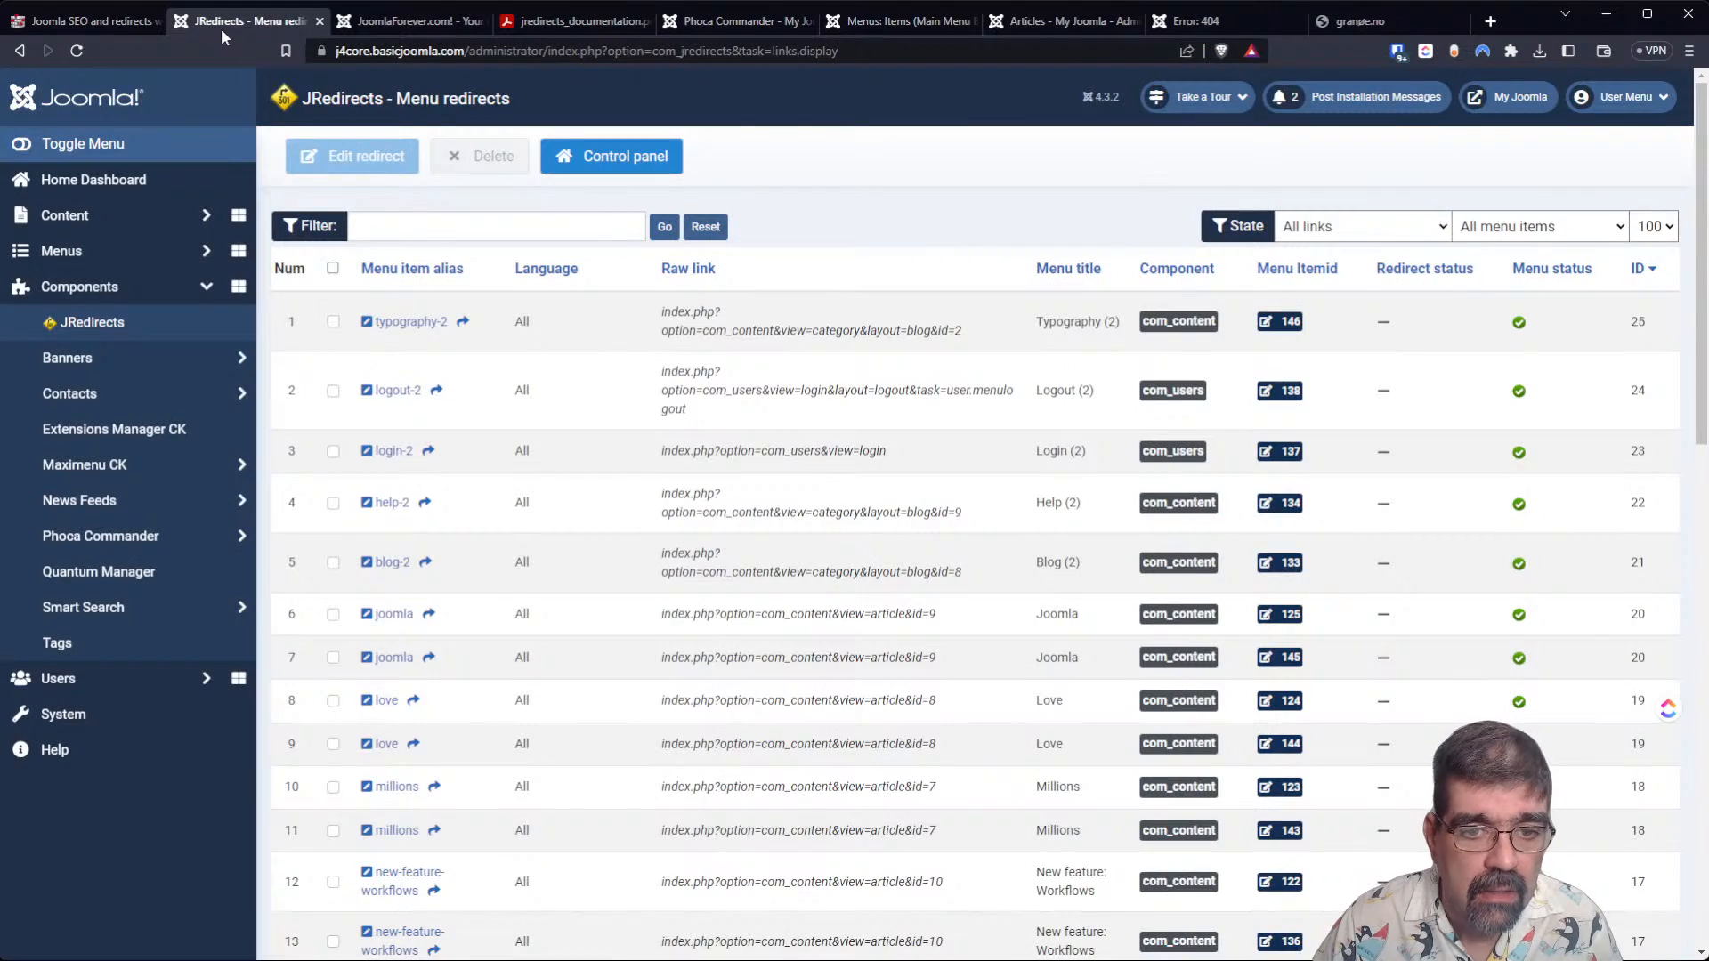
pyautogui.click(391, 24)
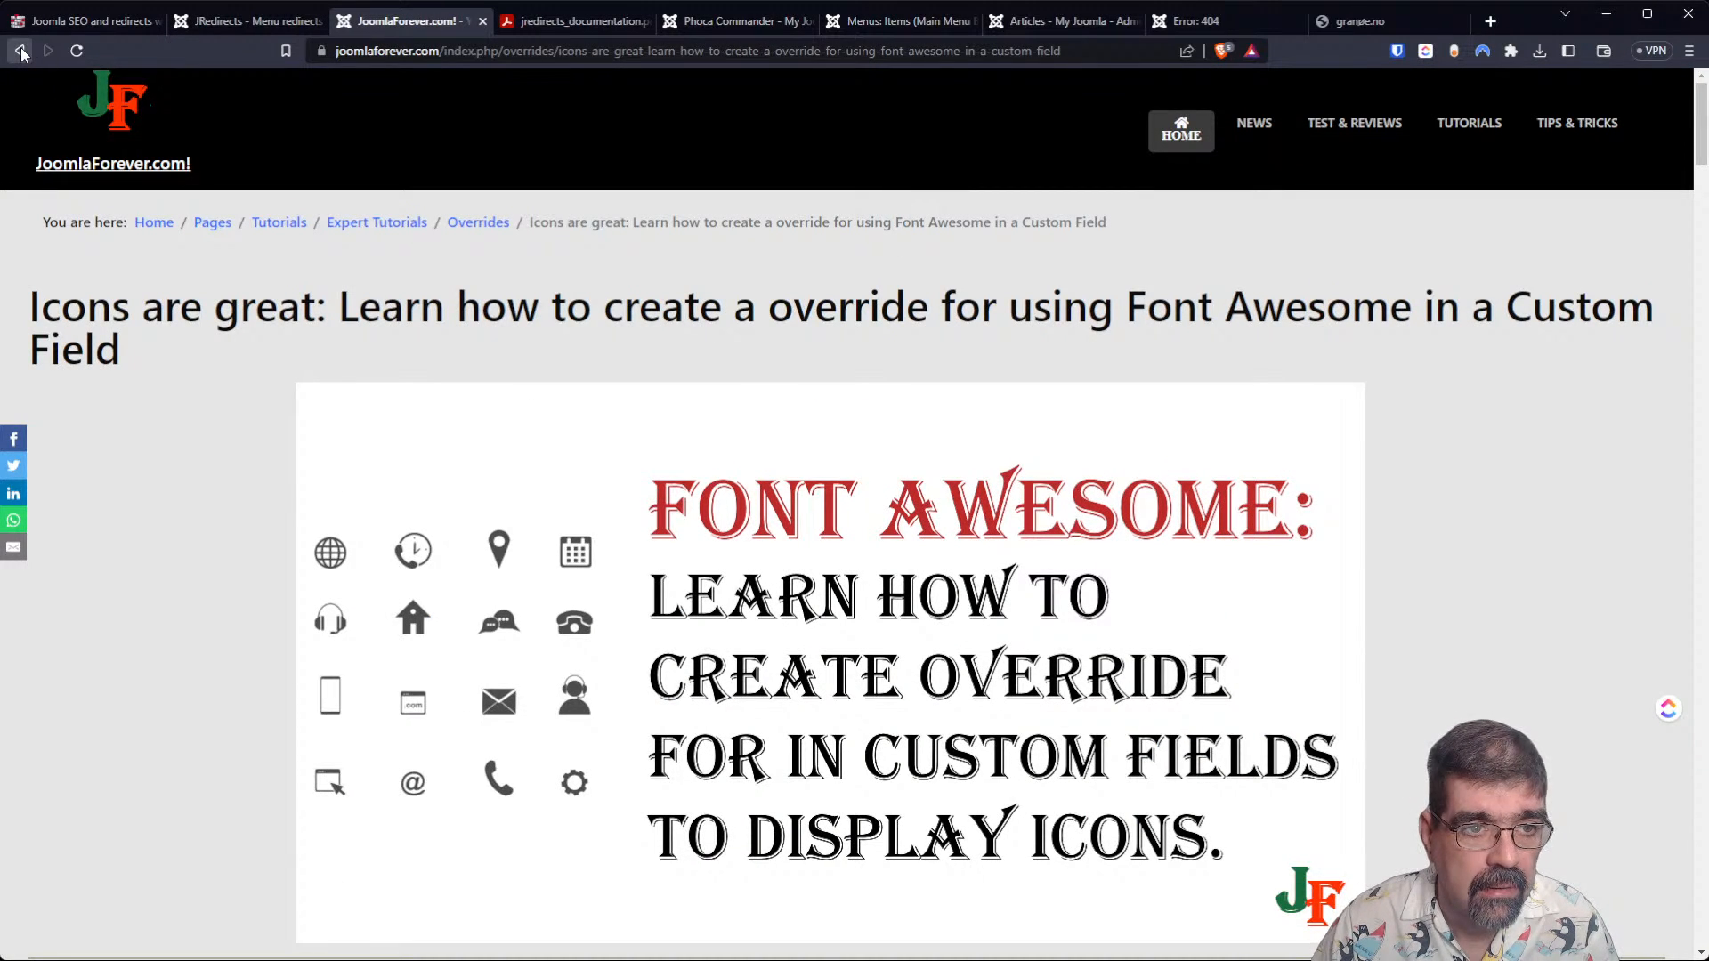
pyautogui.click(247, 23)
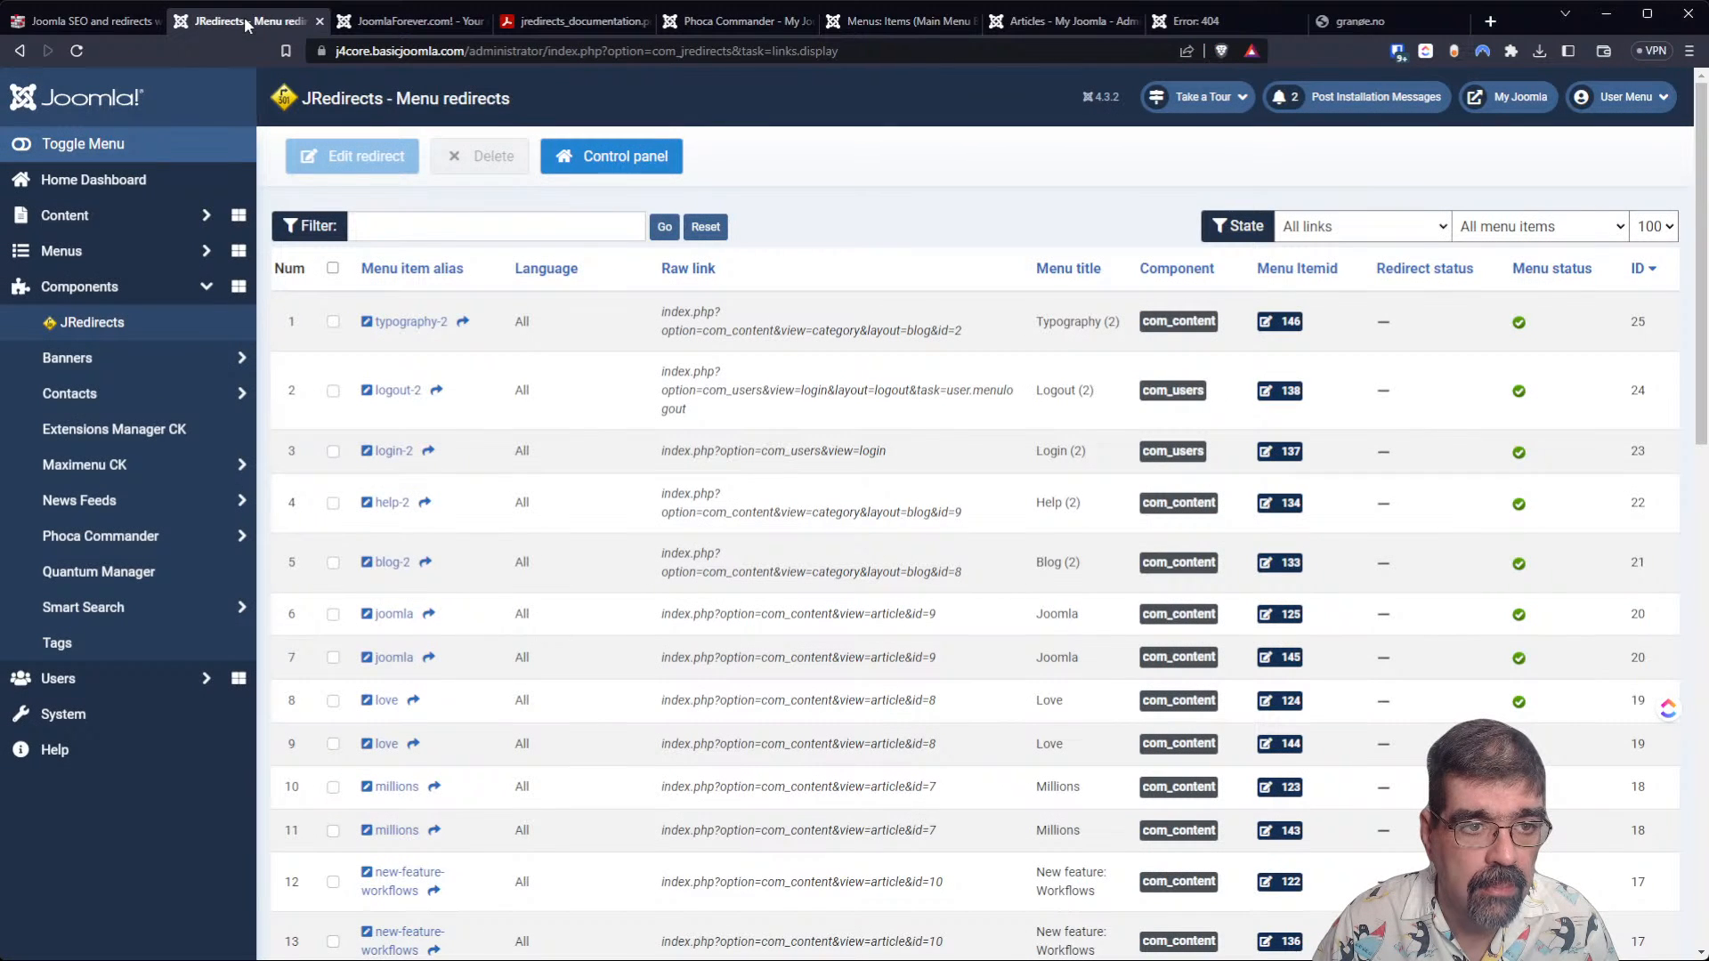
pyautogui.click(107, 714)
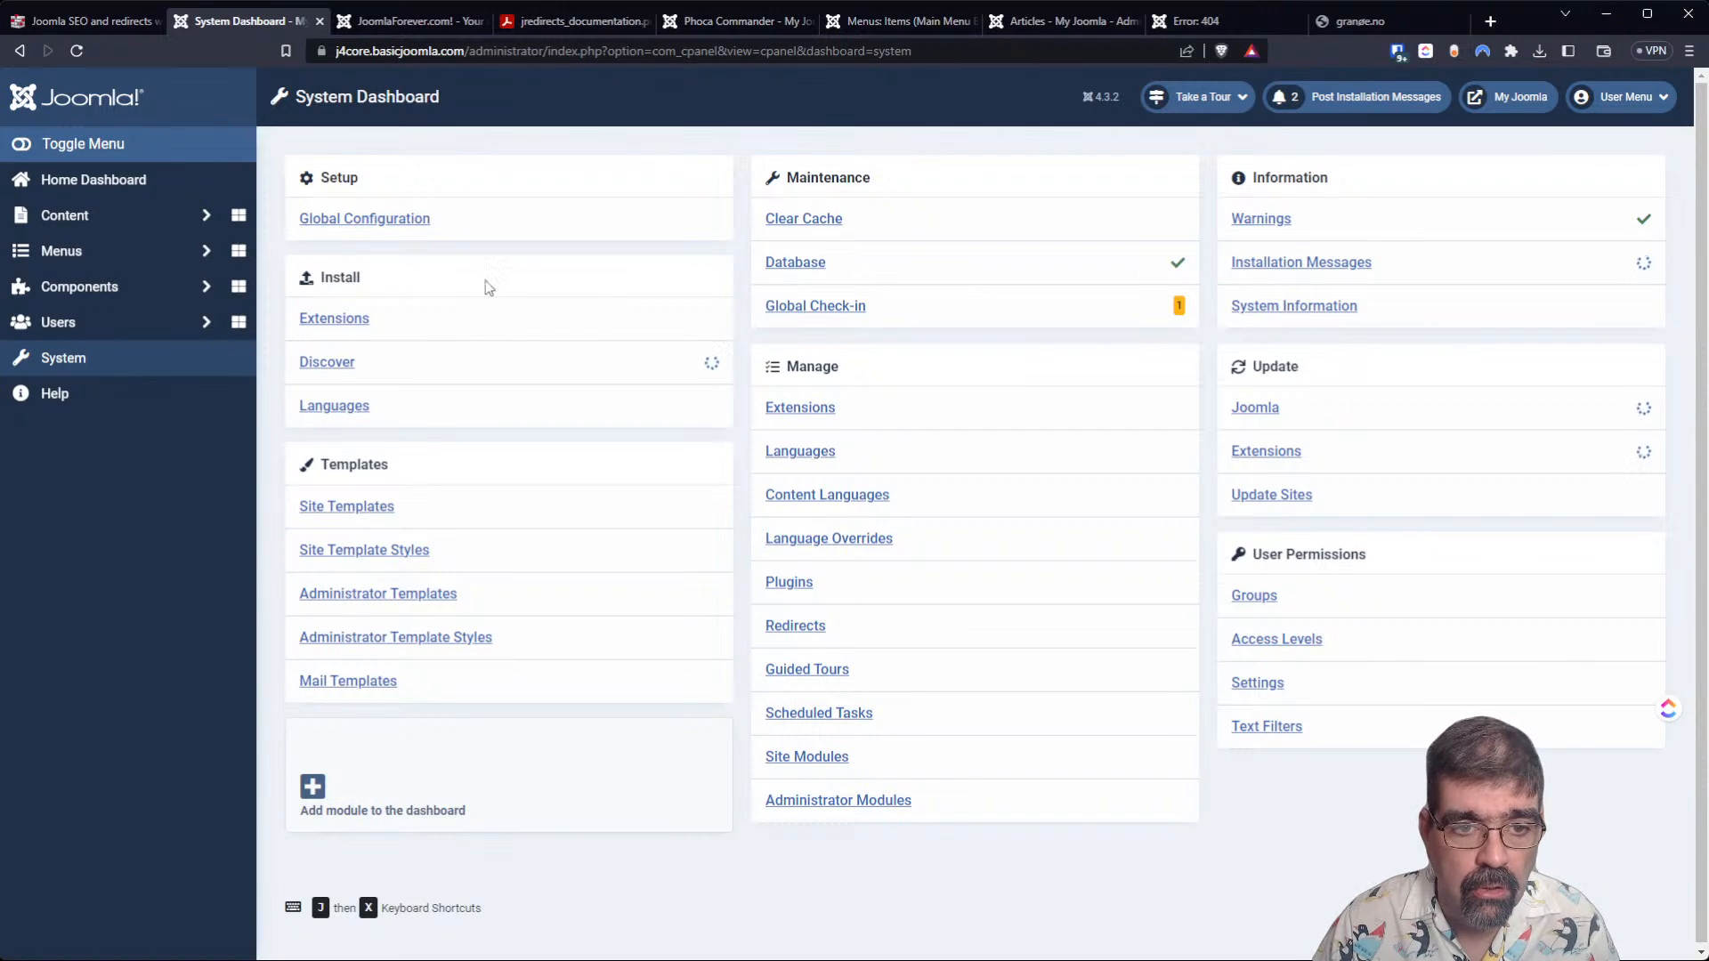
pyautogui.click(360, 327)
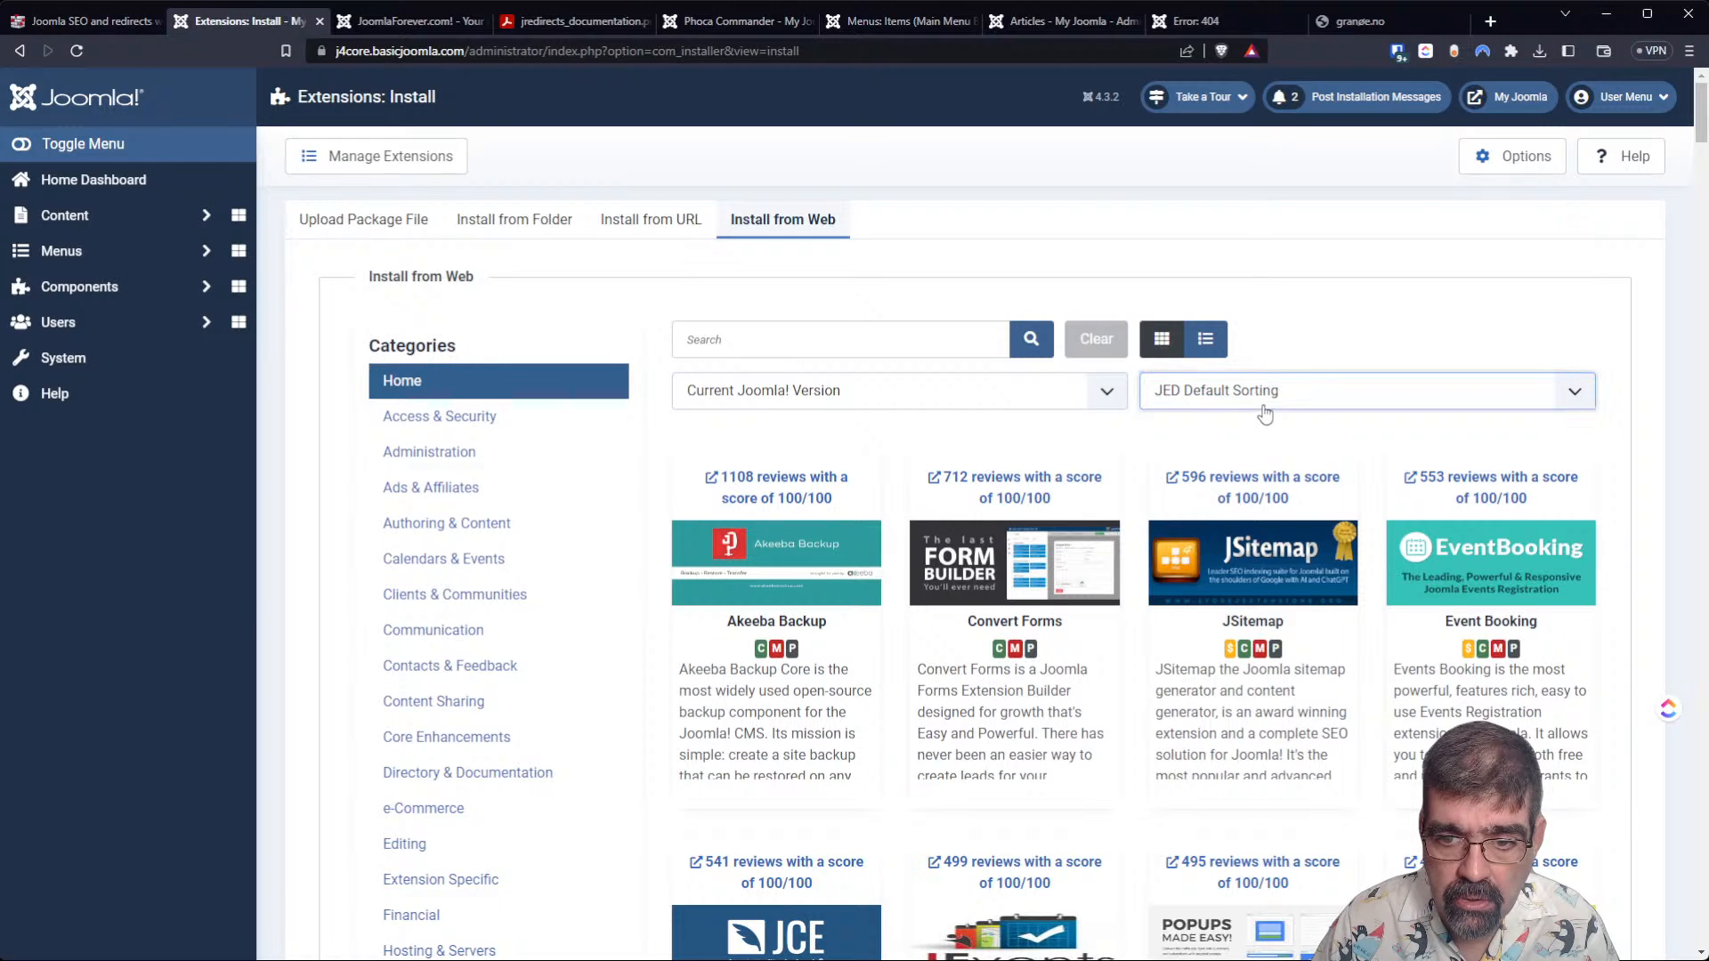
pyautogui.click(1264, 493)
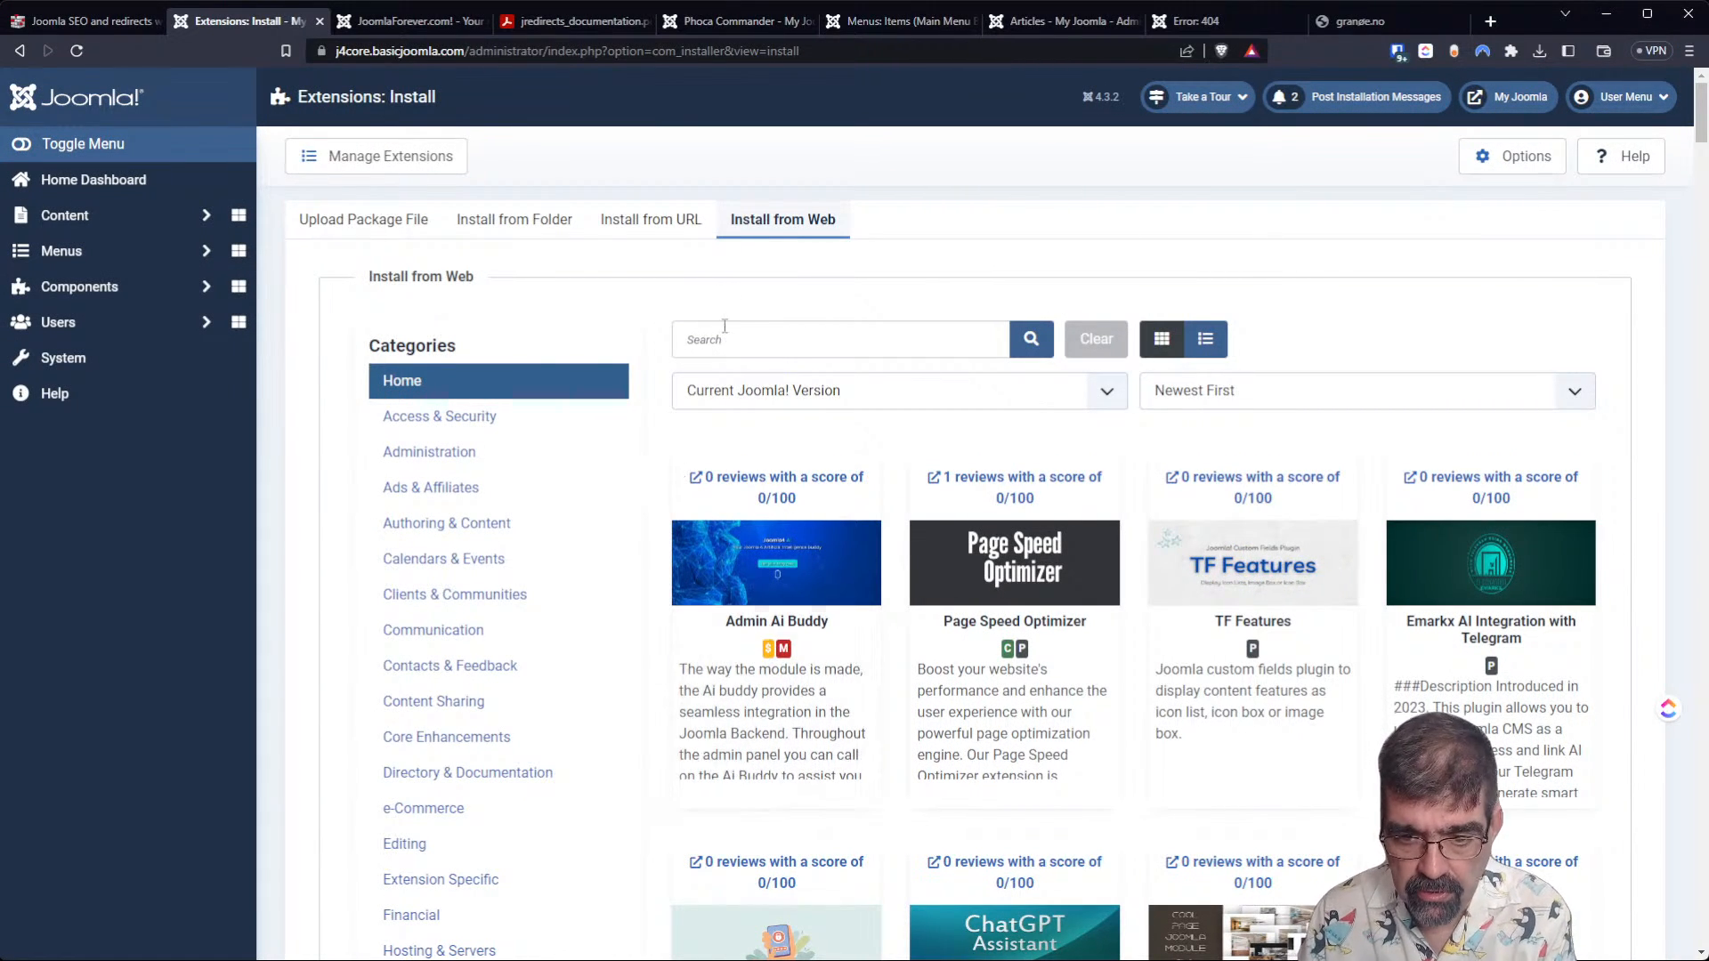
# Open the Page Speed Optimizer extension's directory page, dismiss the reviews dialog and examine the introduction and key features.
pyautogui.click(1009, 491)
pyautogui.click(401, 26)
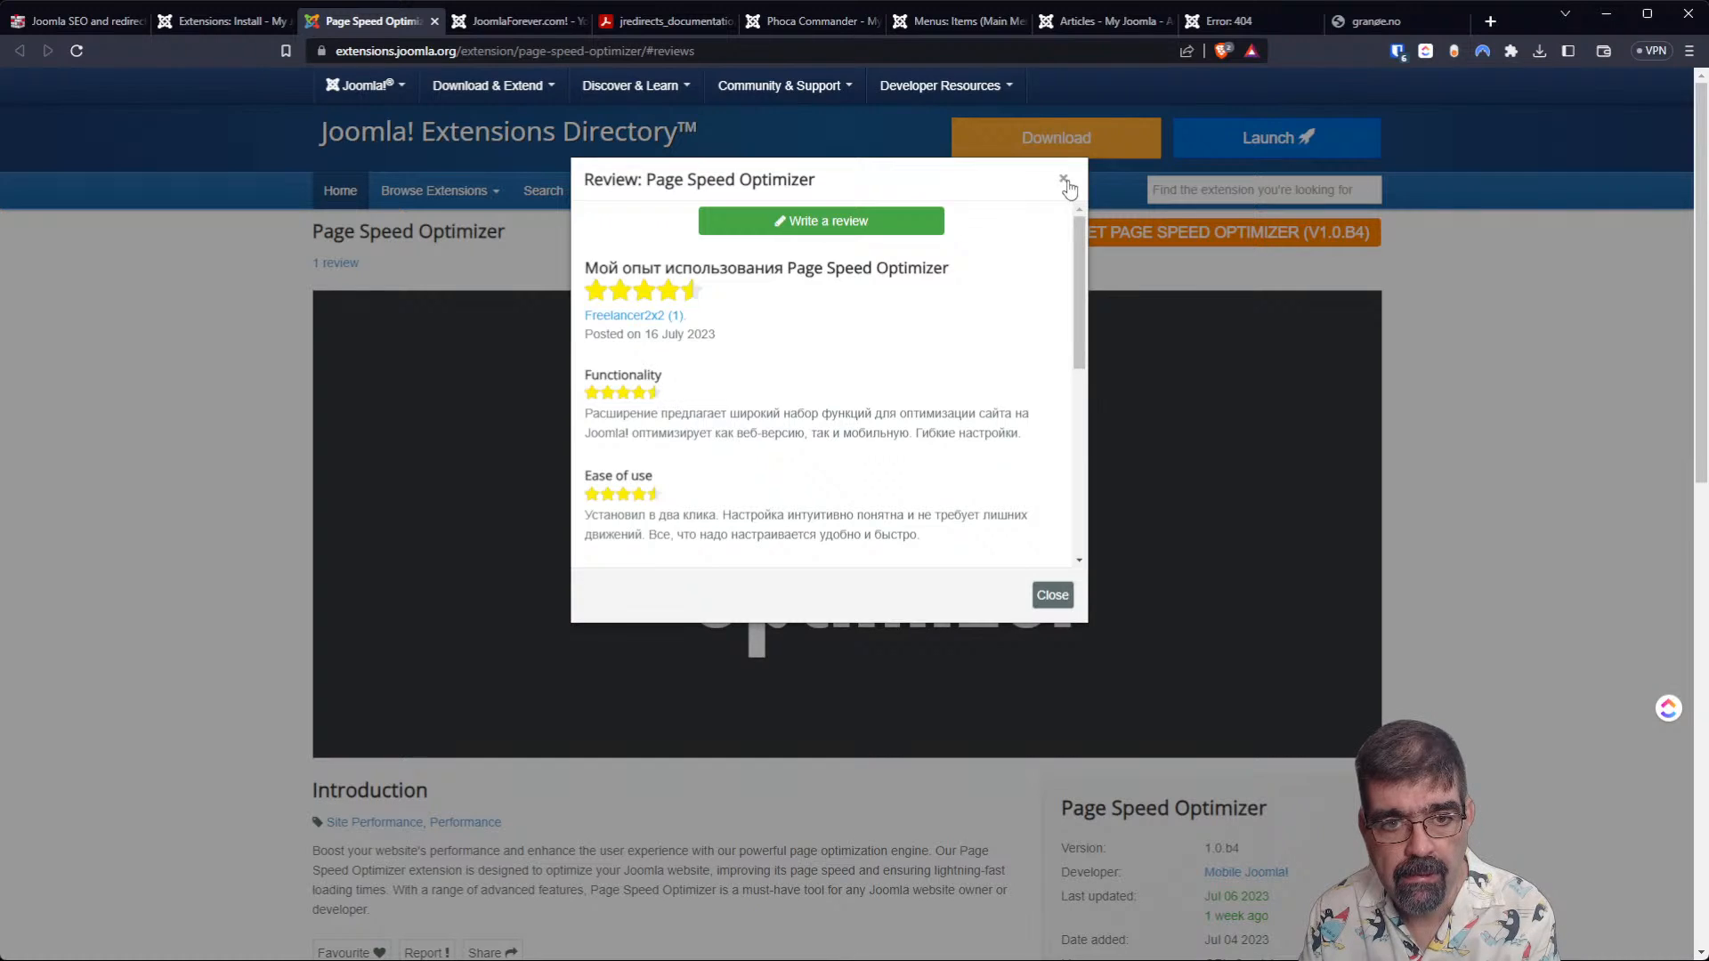
pyautogui.click(1062, 179)
pyautogui.scroll(-4, 388, 477)
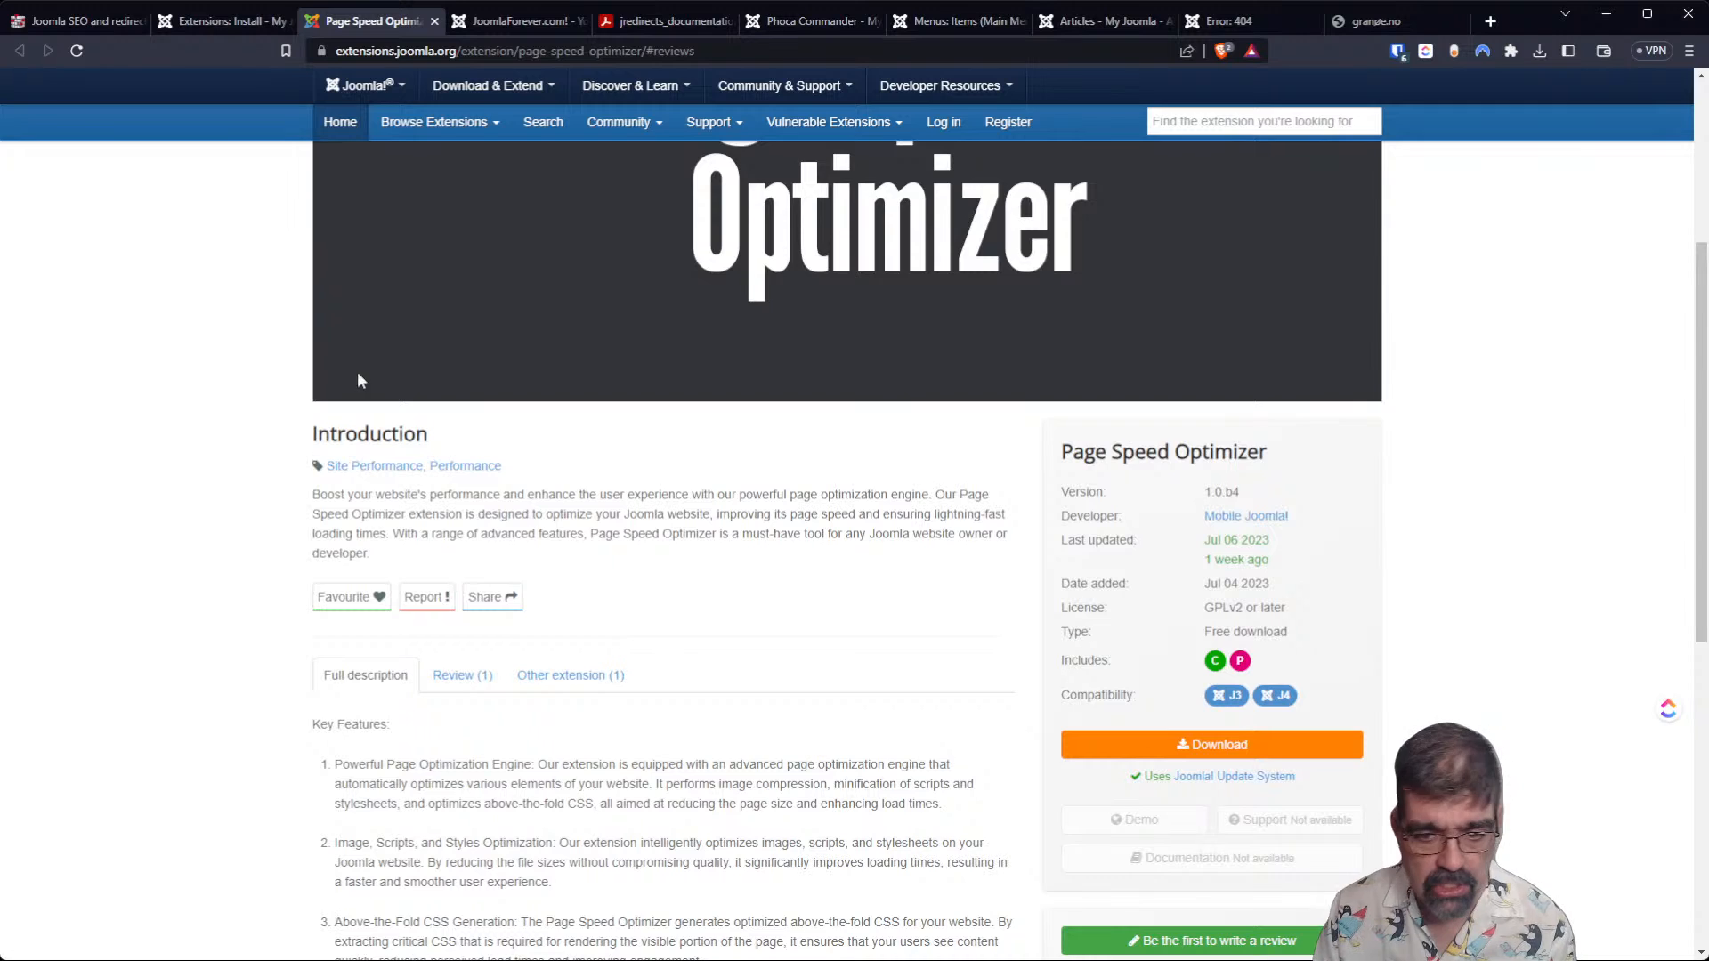
# Examine Page Speed Optimizer's remaining key features and extension details, and open its download page on the developer's site.
pyautogui.scroll(-2, 481, 516)
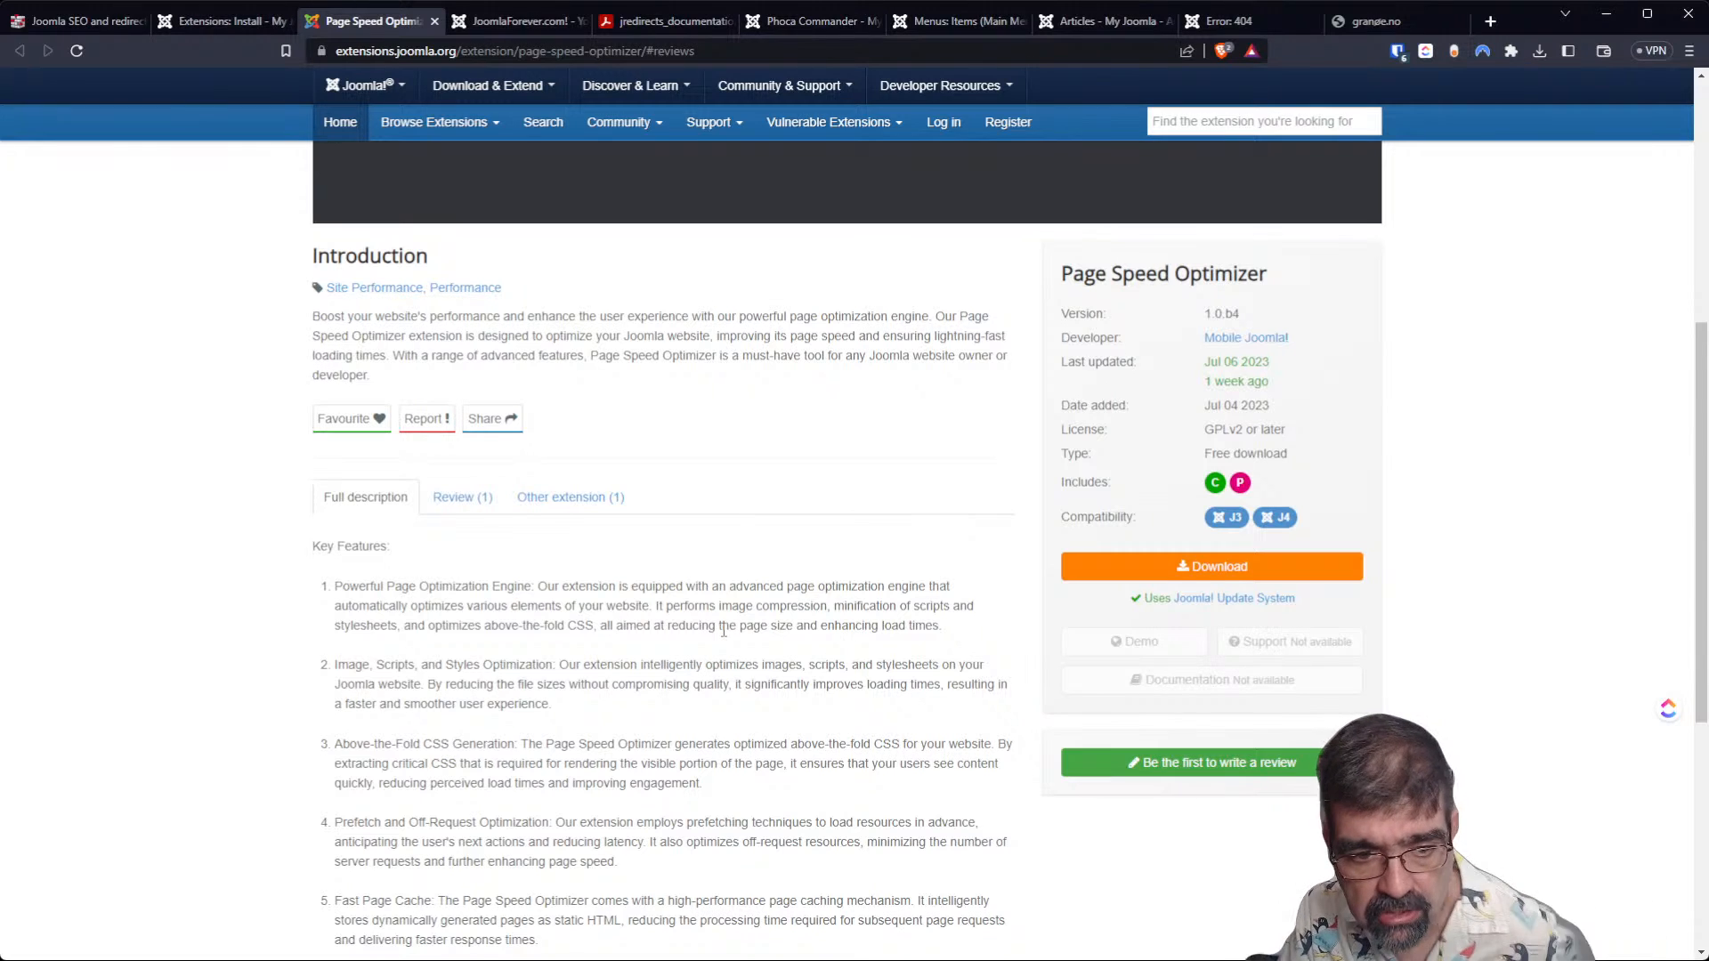
pyautogui.scroll(-2, 716, 637)
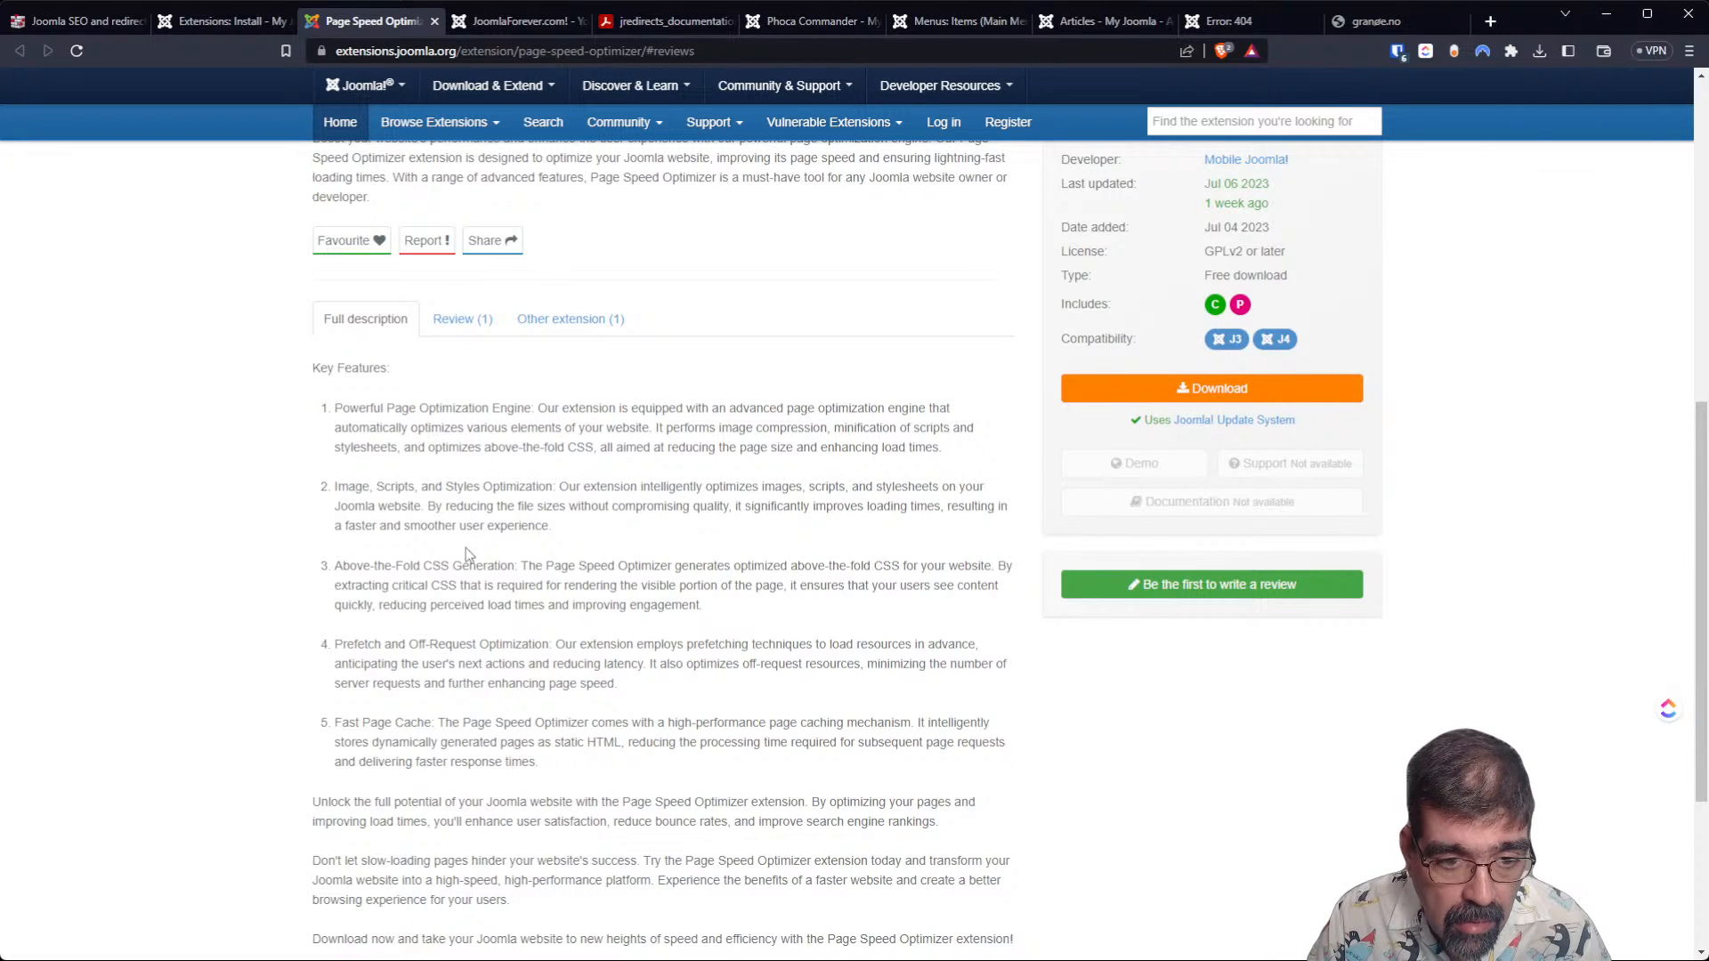
pyautogui.scroll(-2, 466, 548)
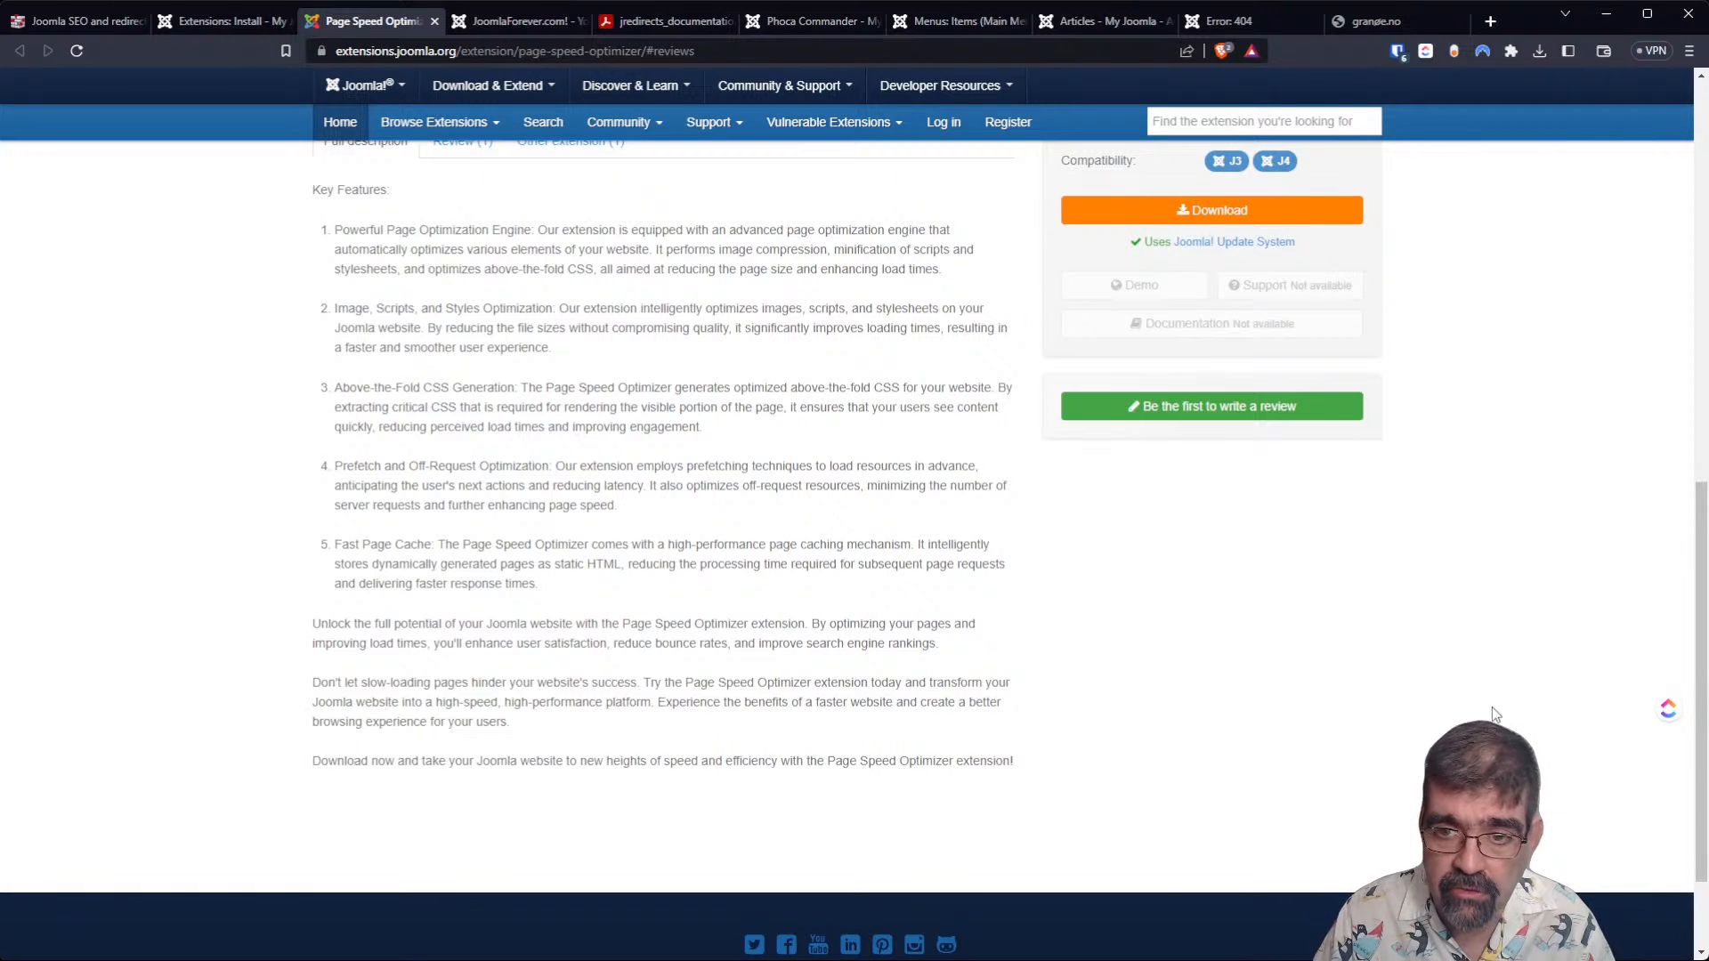
pyautogui.scroll(4, 1486, 703)
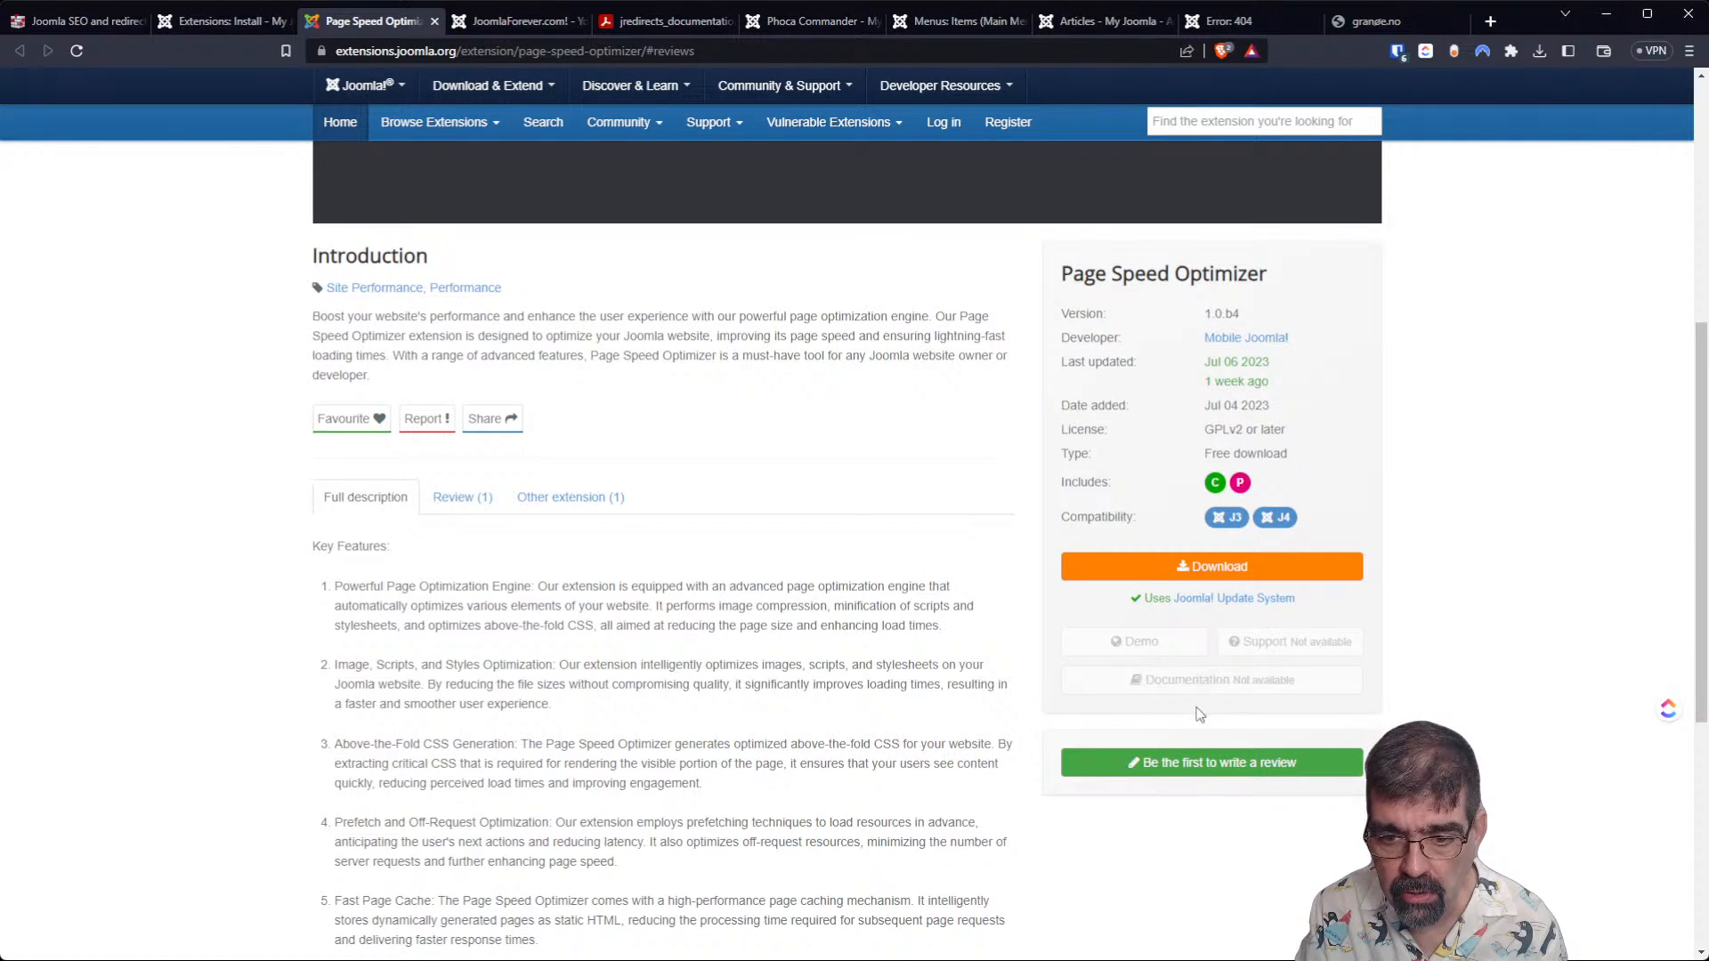
pyautogui.click(1156, 577)
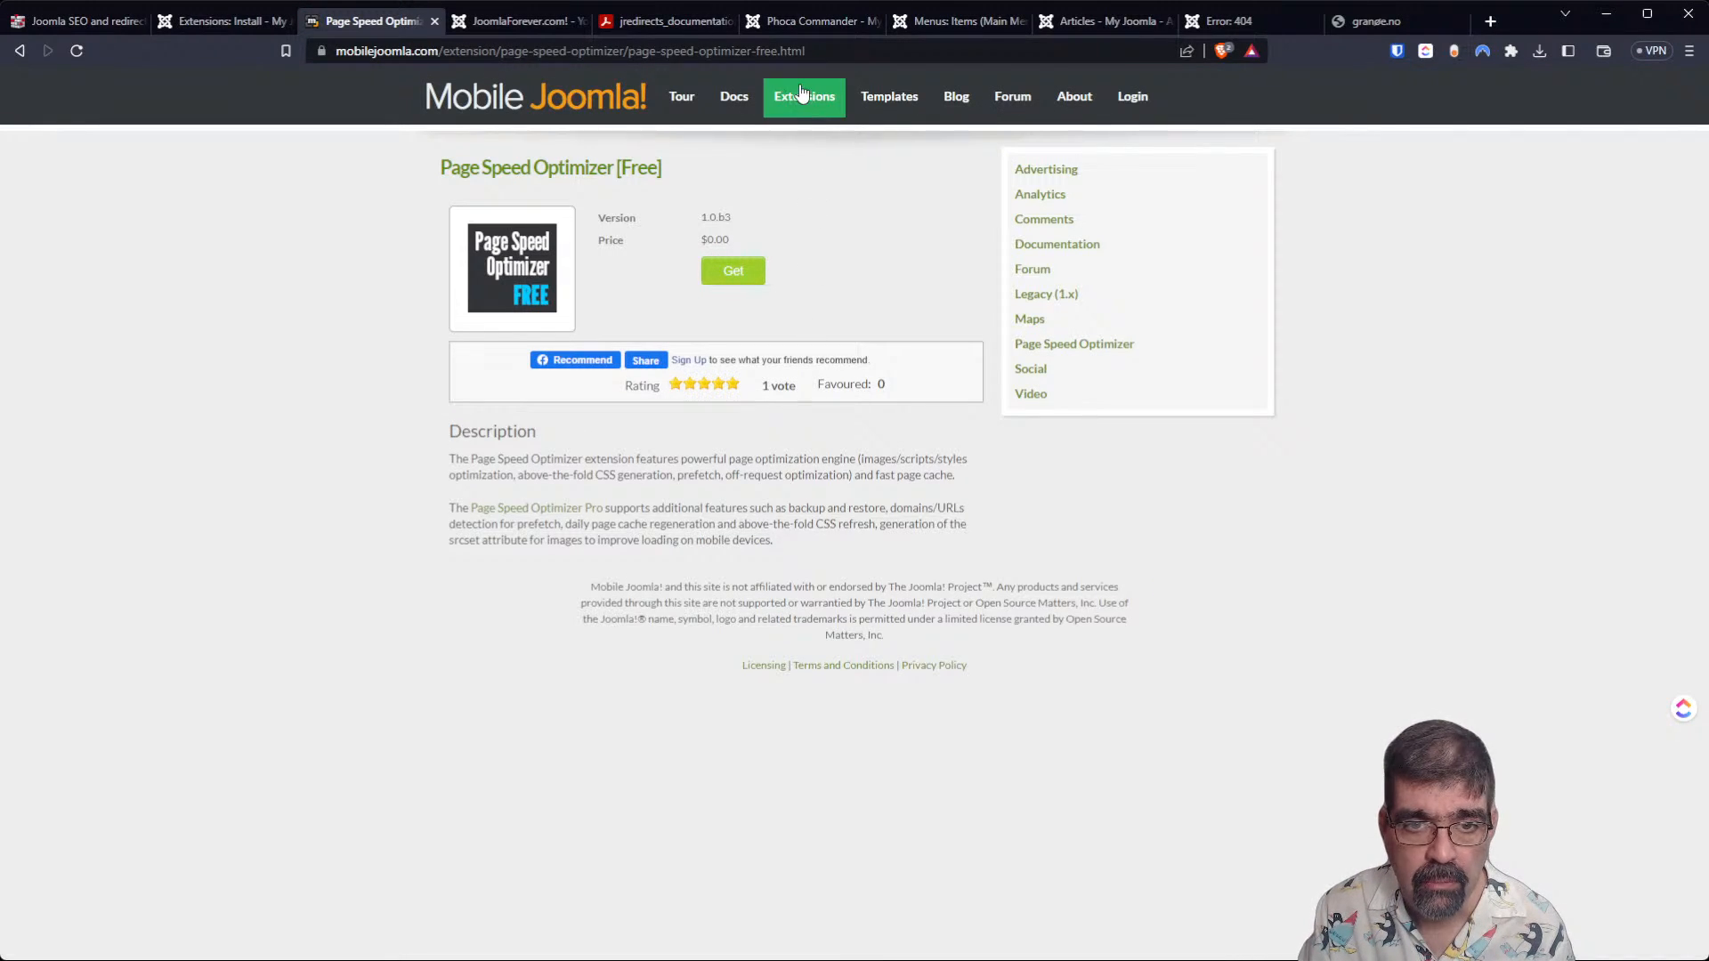
# Look through Mobile Joomla's extensions overview and reopen the free Page Speed Optimizer's product page.
pyautogui.click(797, 100)
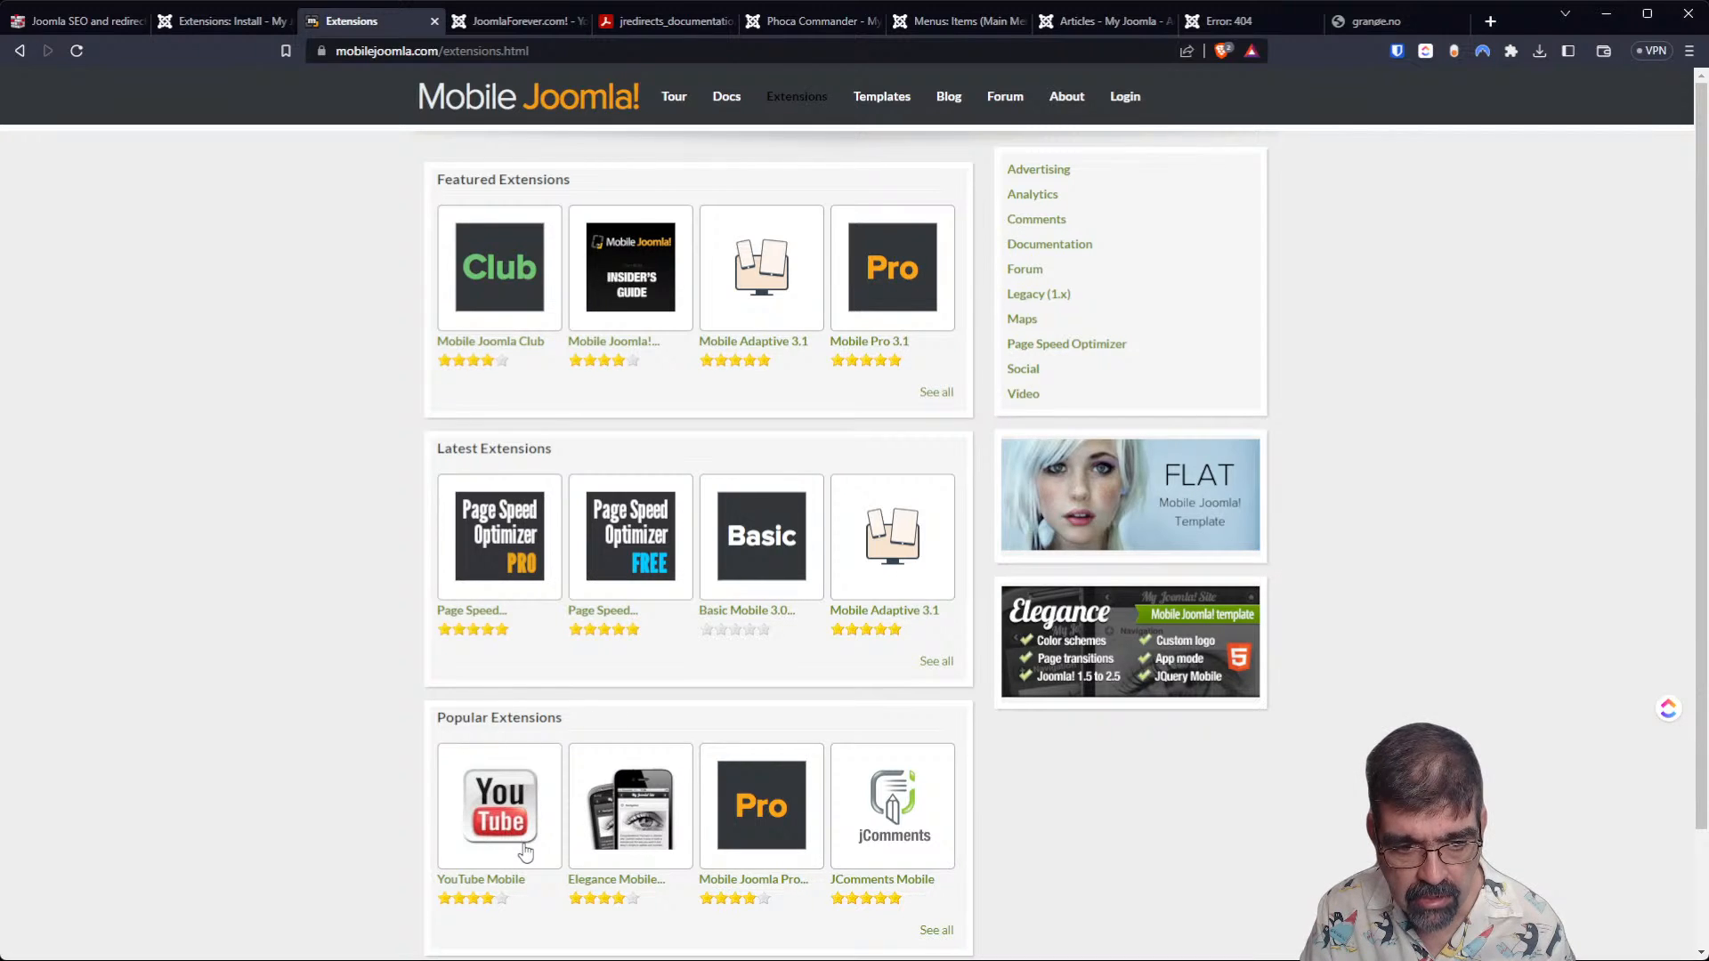
pyautogui.scroll(-2, 712, 806)
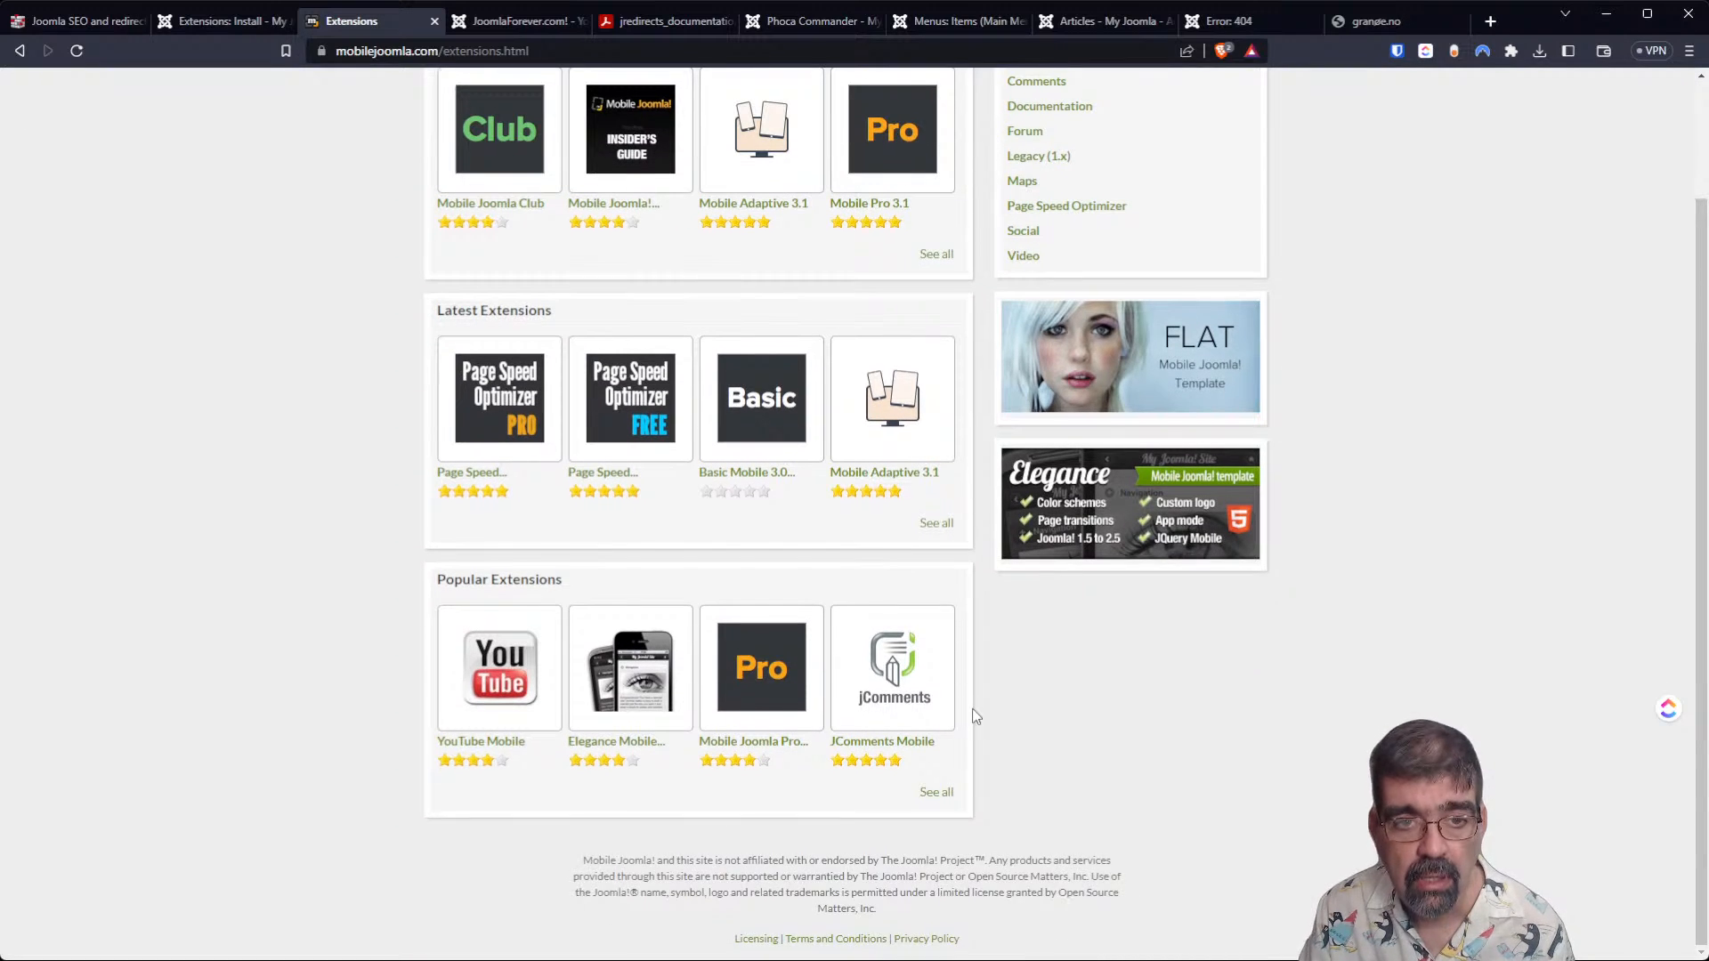
pyautogui.scroll(2, 965, 716)
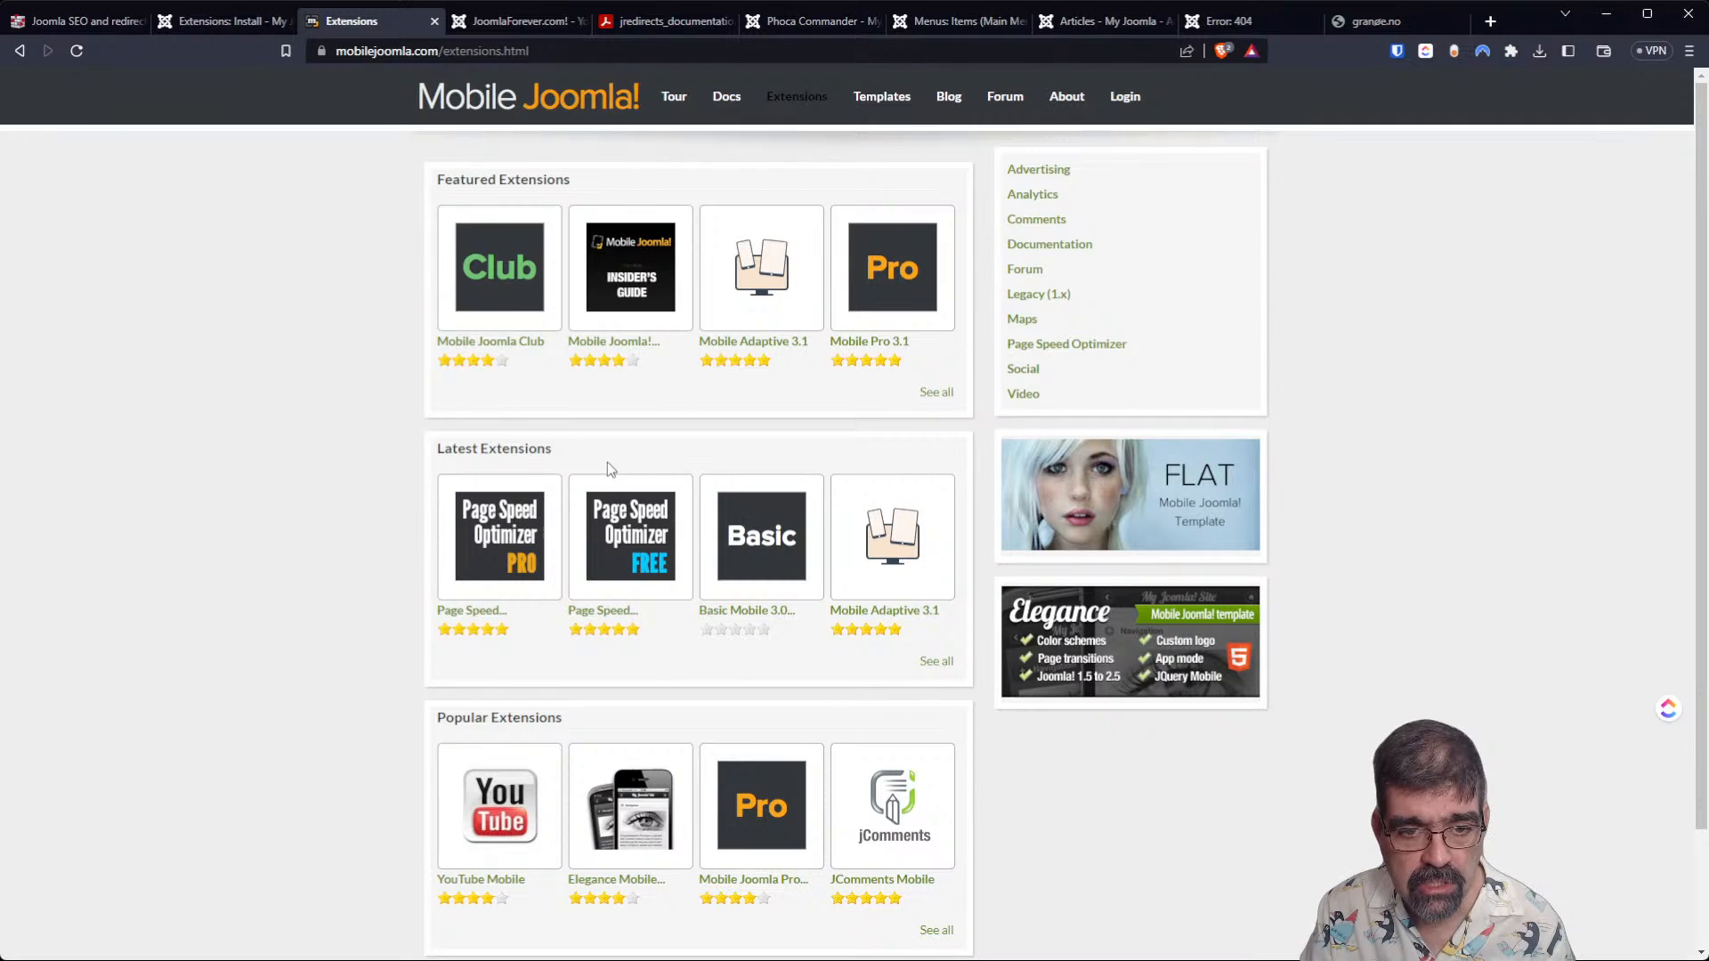
pyautogui.click(634, 587)
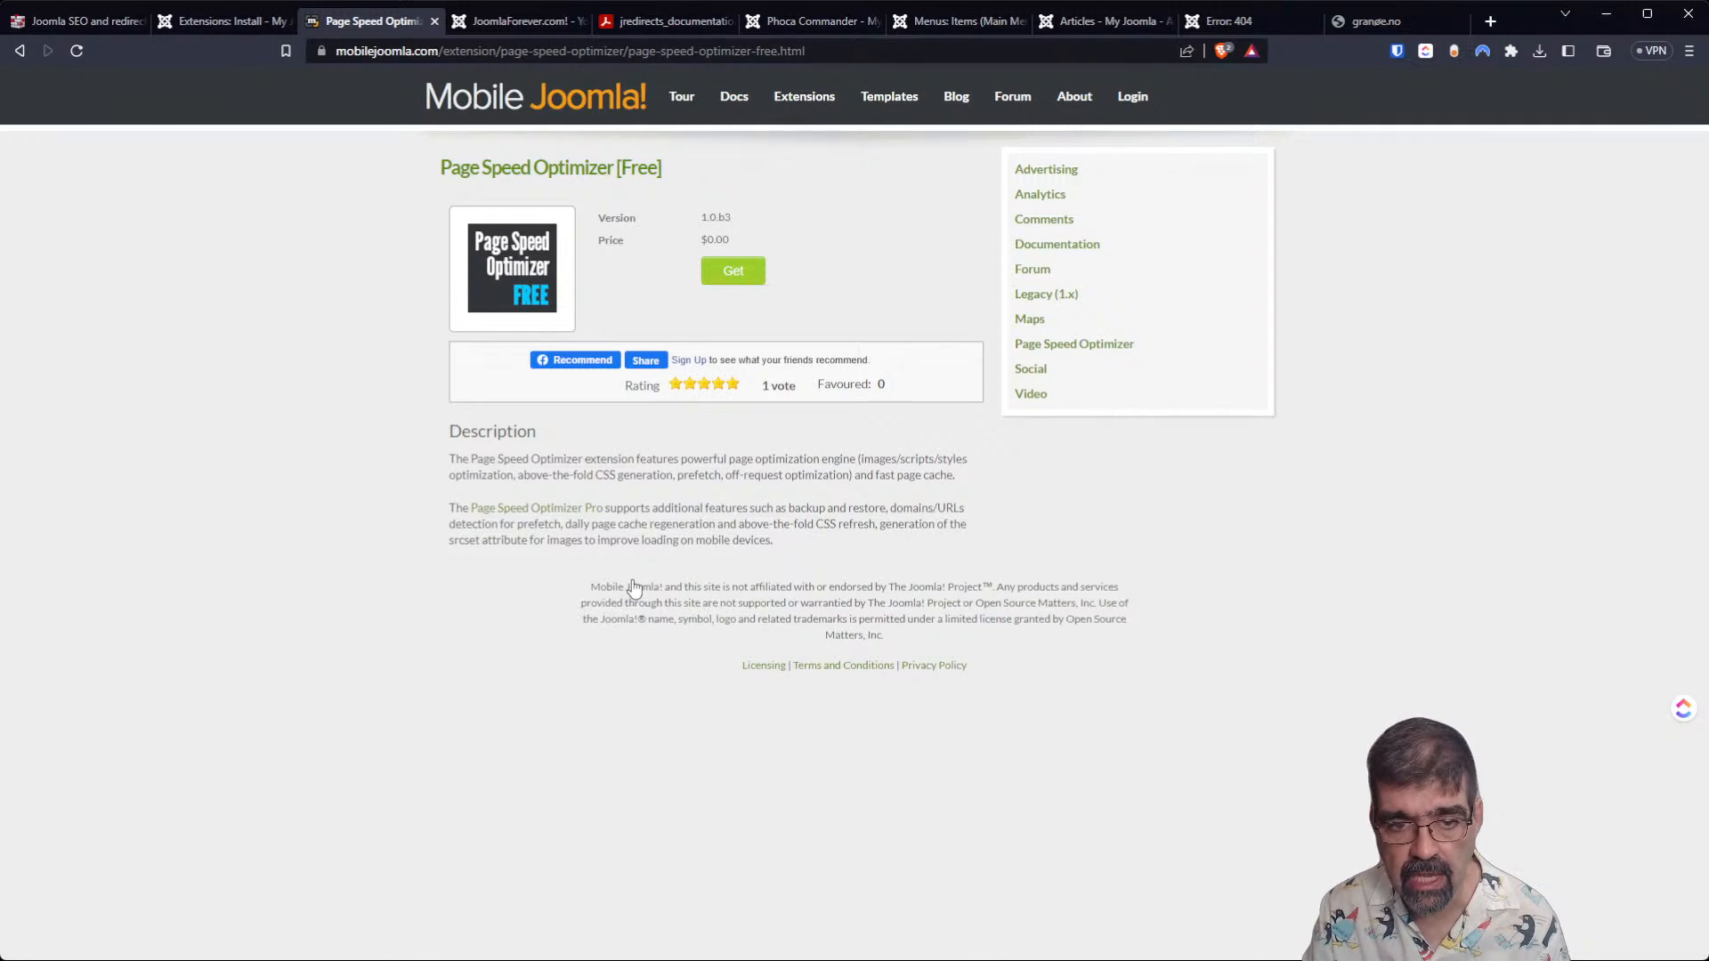
# Request the free Page Speed Optimizer and fill in the full name and e-mail in the account registration form.
pyautogui.click(737, 274)
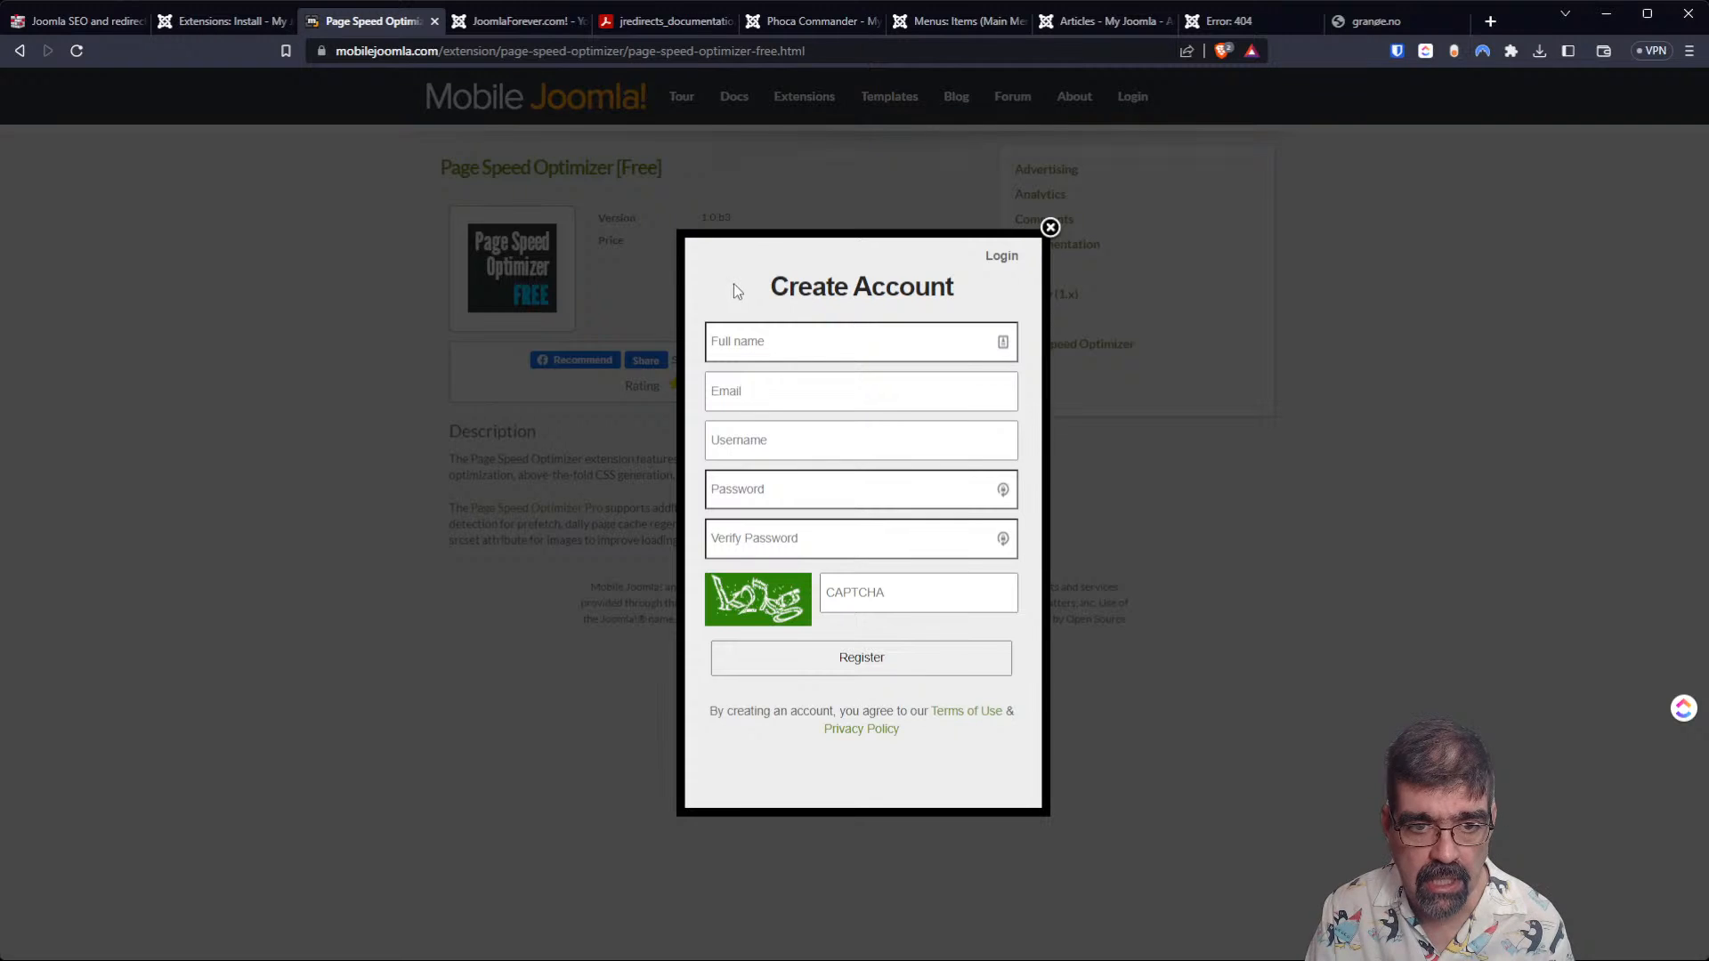
pyautogui.click(791, 350)
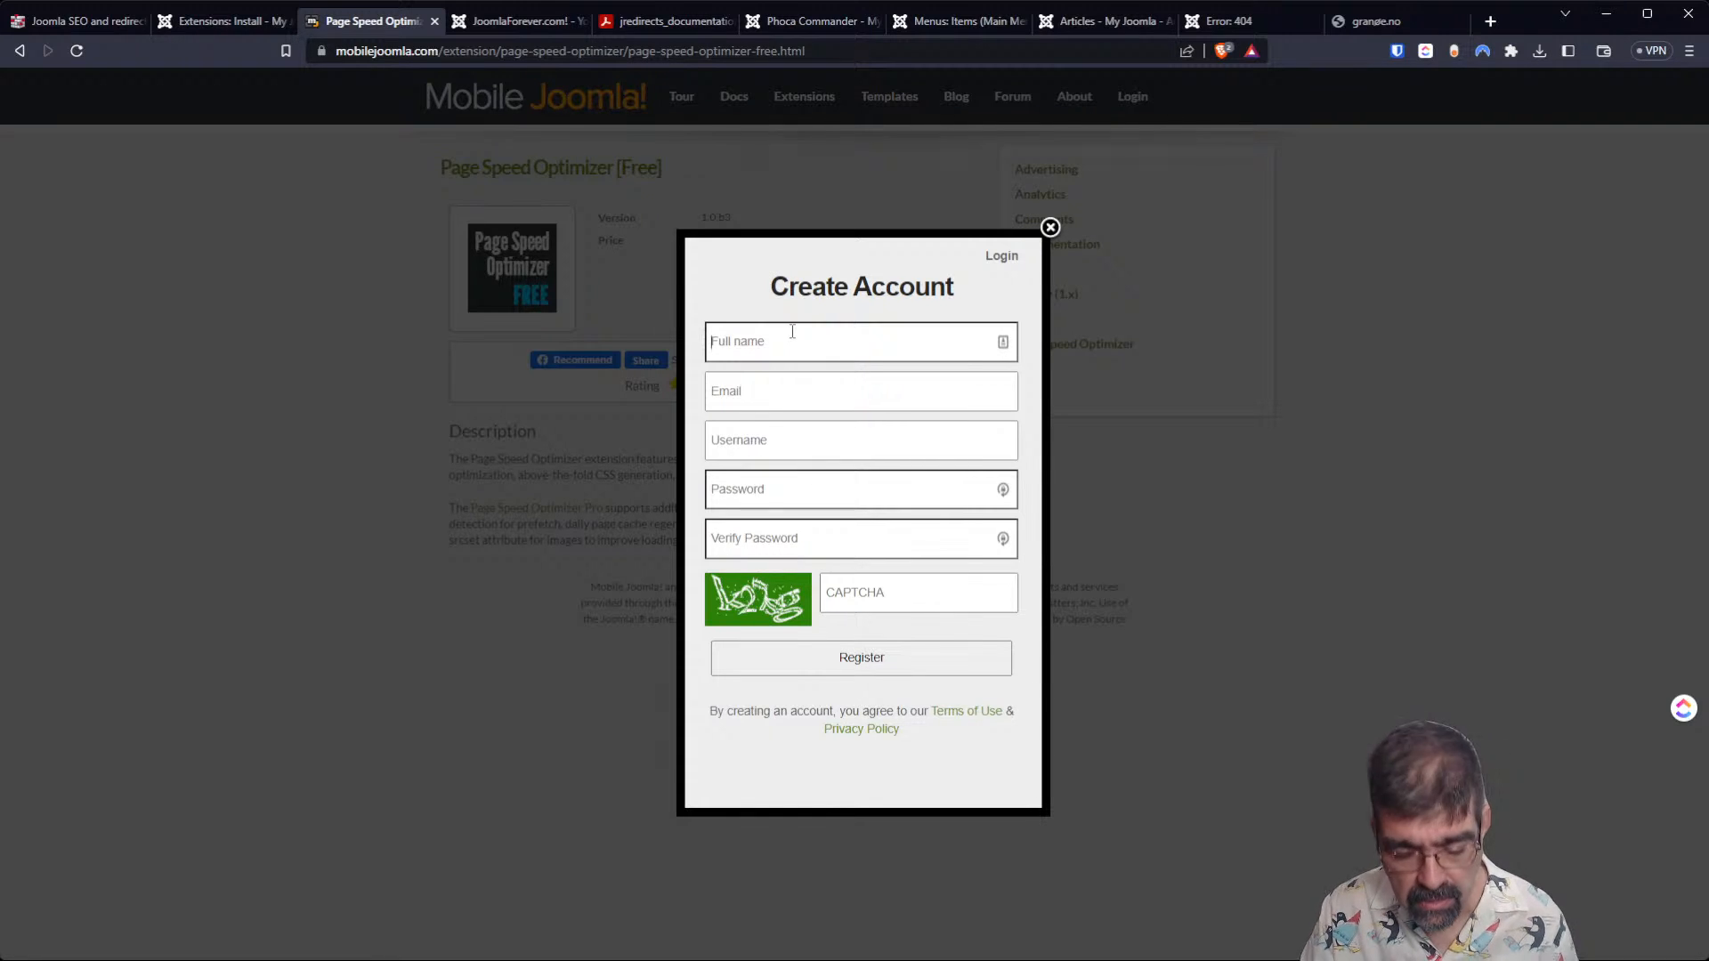
pyautogui.write('Tim Davis')
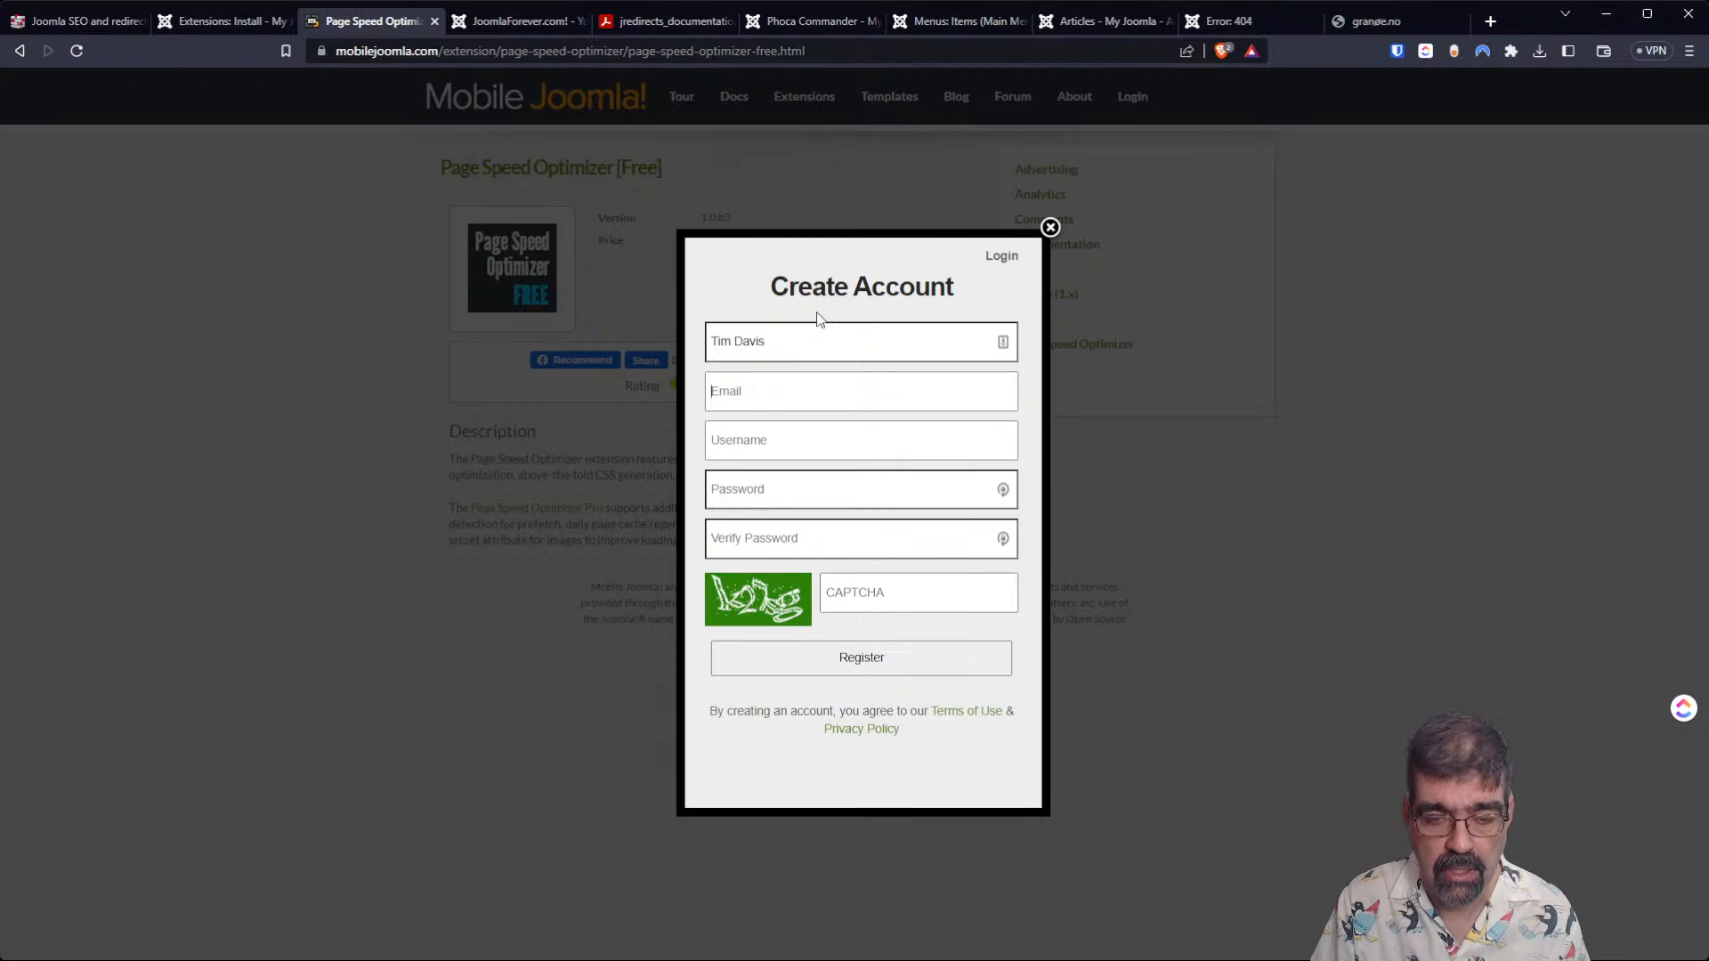
pyautogui.press('Tab')
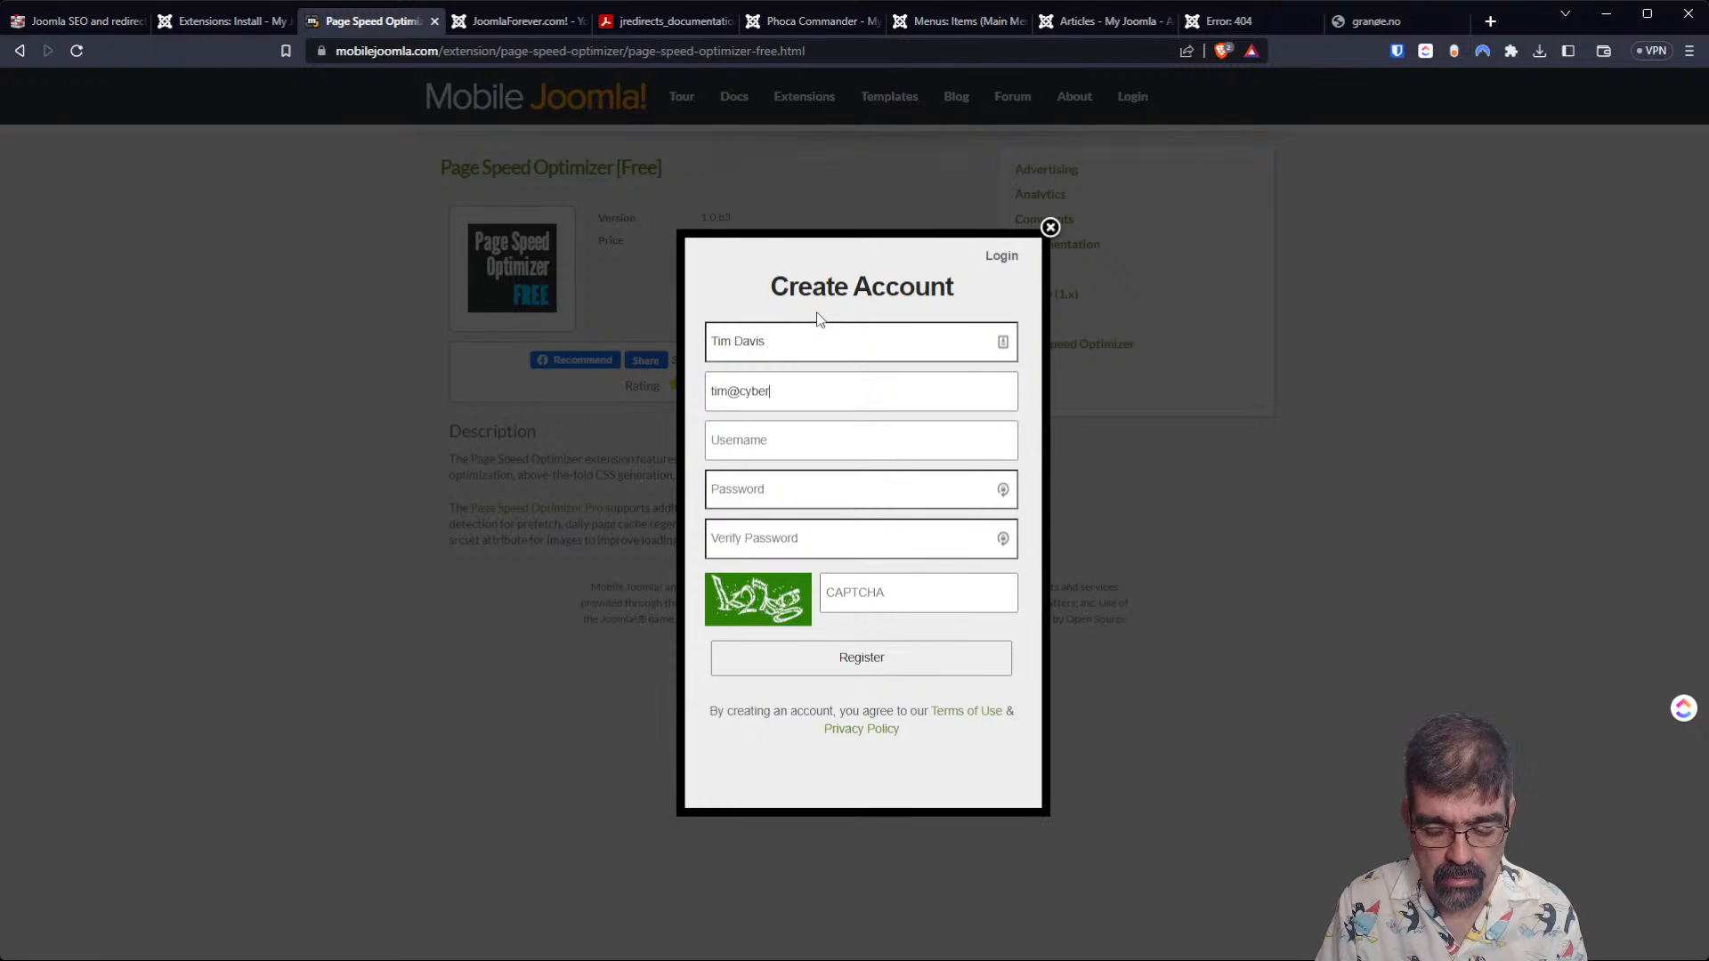
pyautogui.press('Tab')
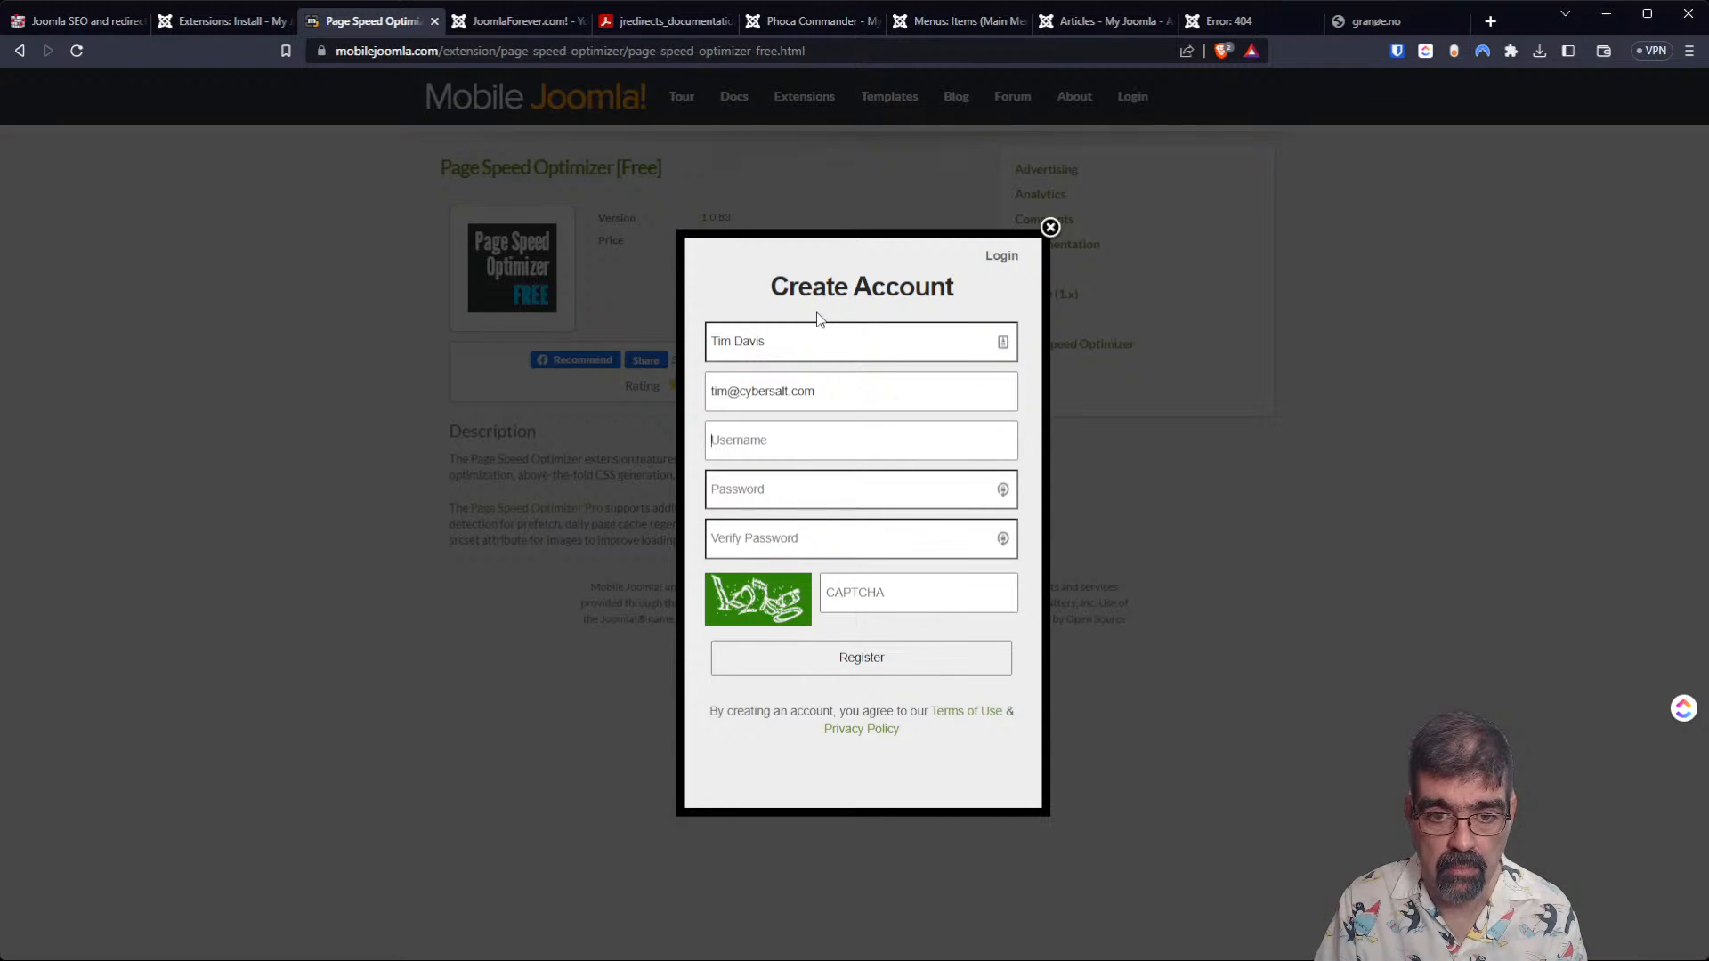
# Fill in the registration form's username, account password and password verification.
pyautogui.write('cybersalt')
pyautogui.press('Tab')
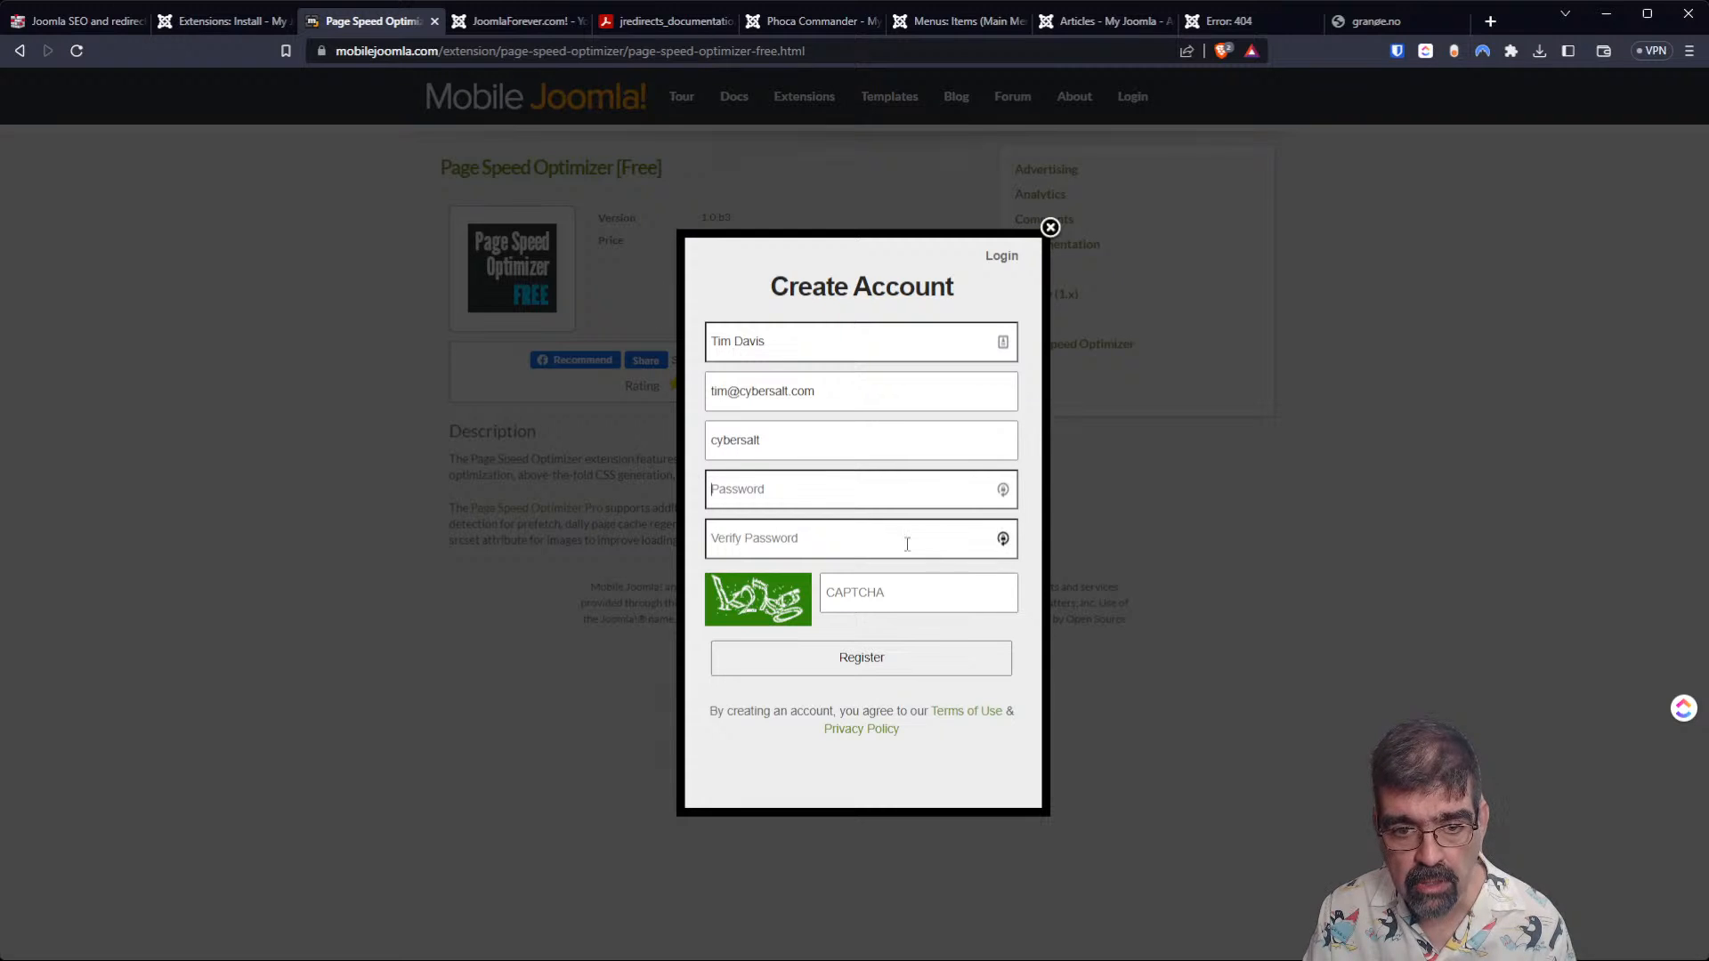
pyautogui.hotkey('ctrl', 'v')
pyautogui.press('Tab')
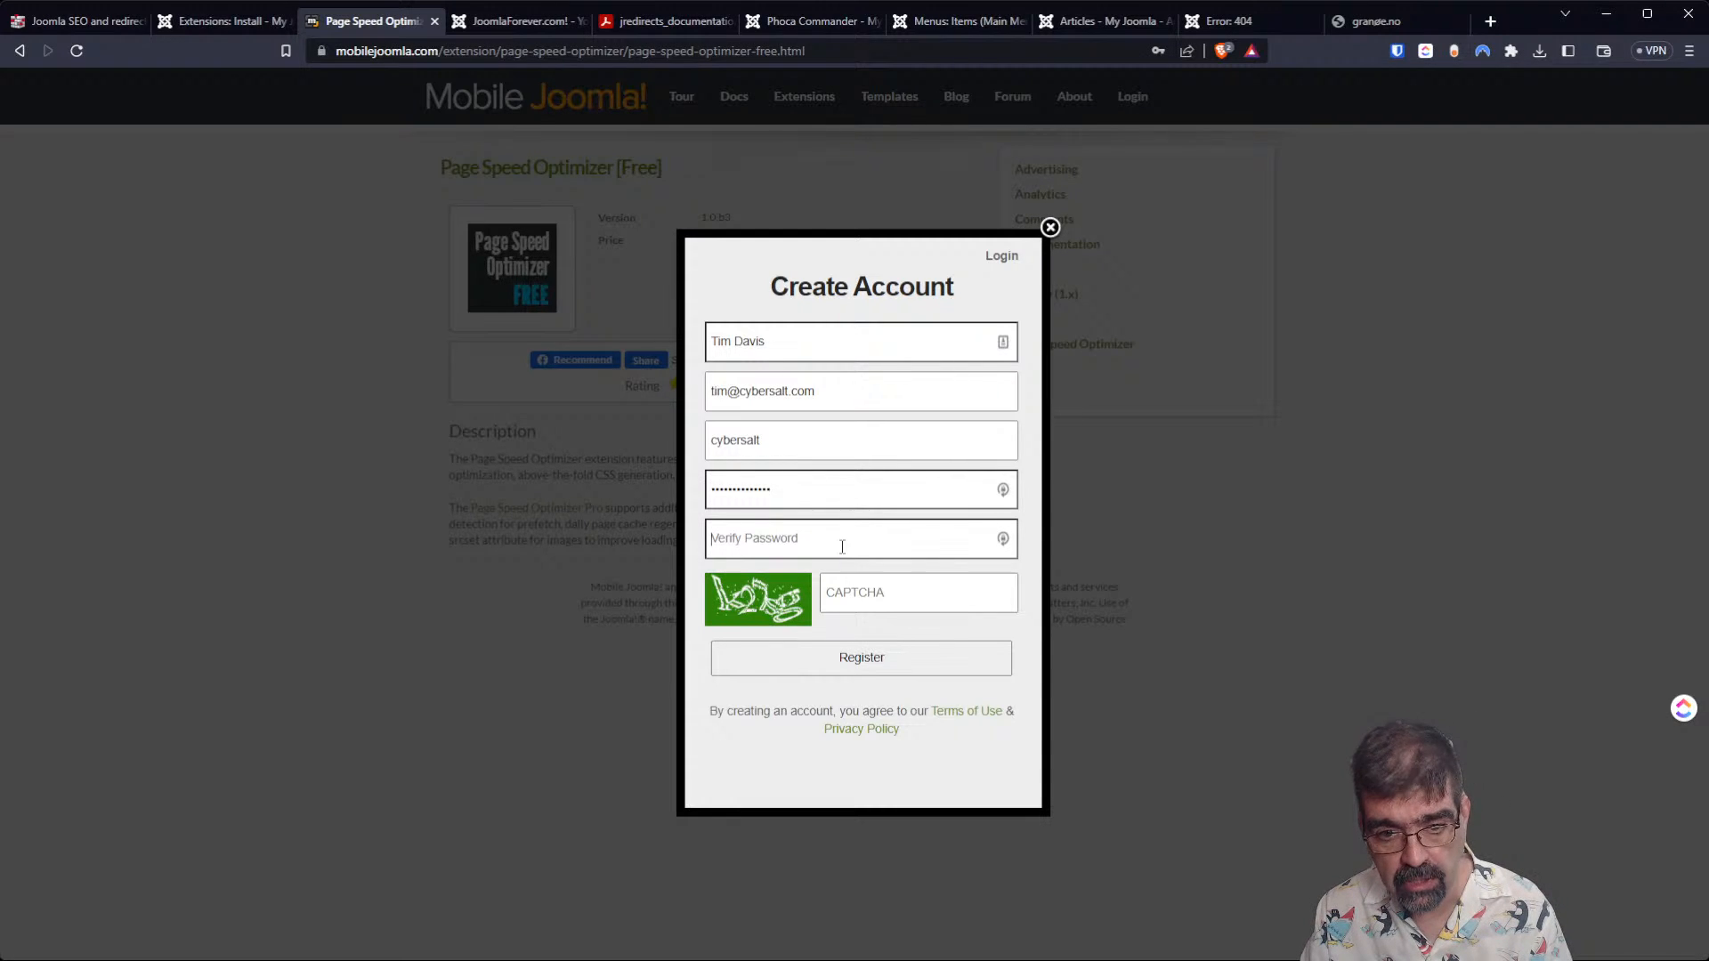
pyautogui.hotkey('ctrl', 'v')
# Enter the displayed CAPTCHA sequence and try to register the account.
pyautogui.click(842, 596)
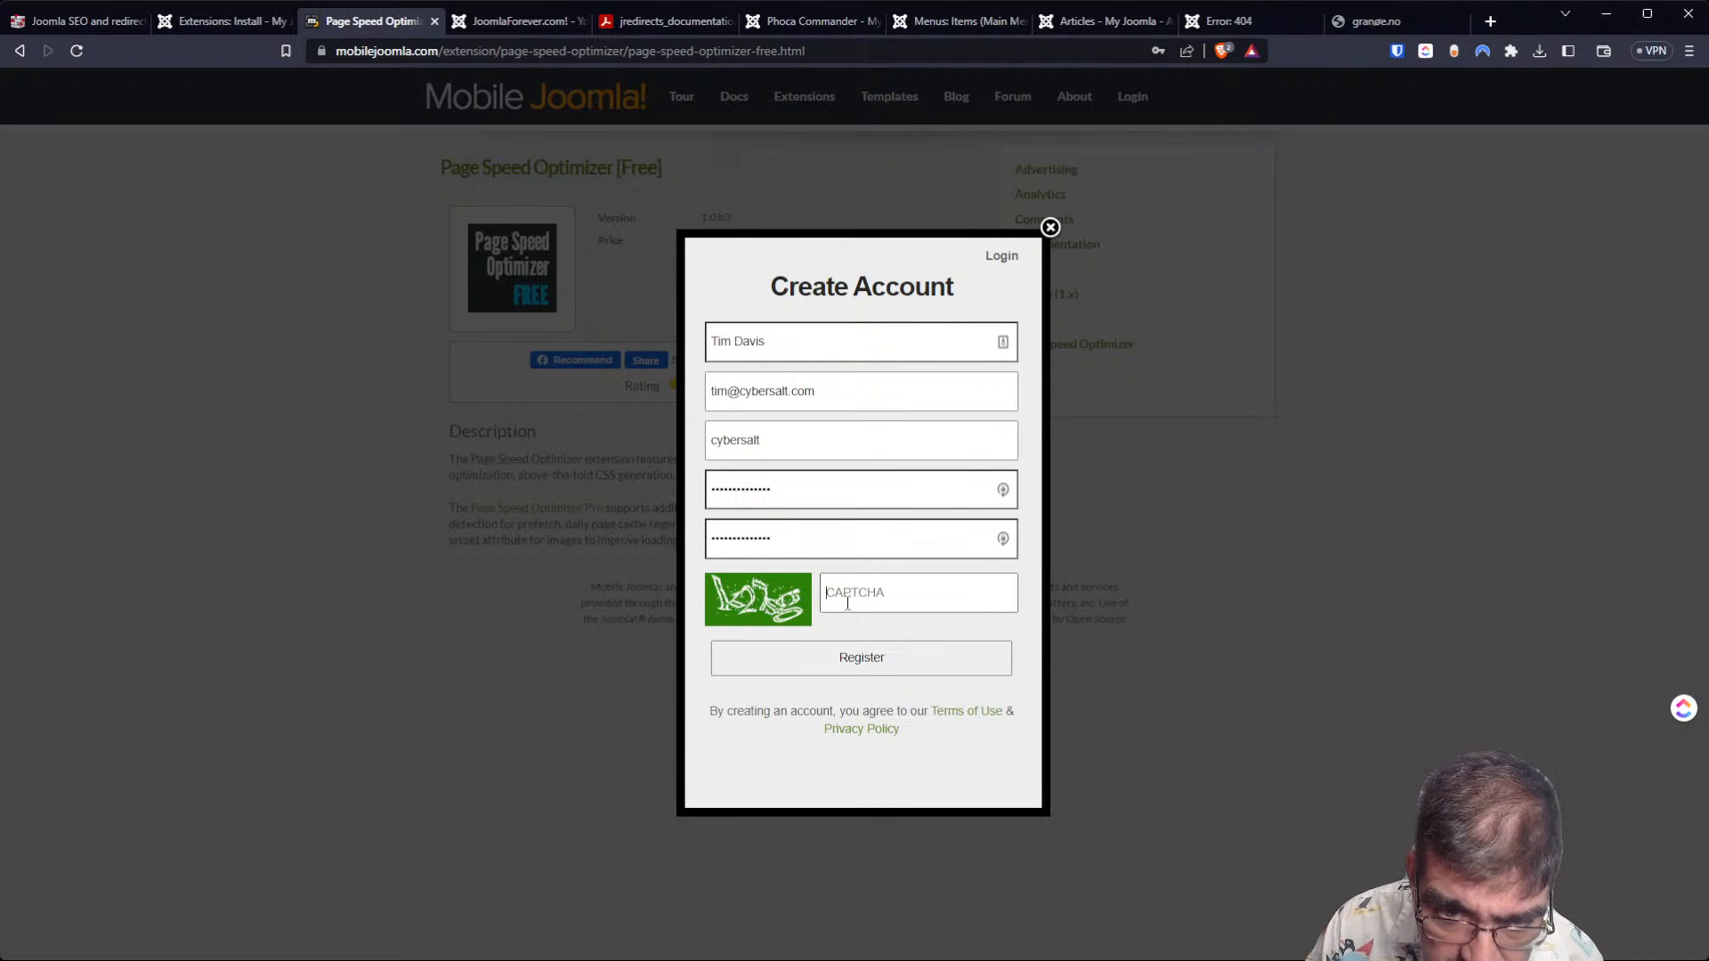
pyautogui.write('k2')
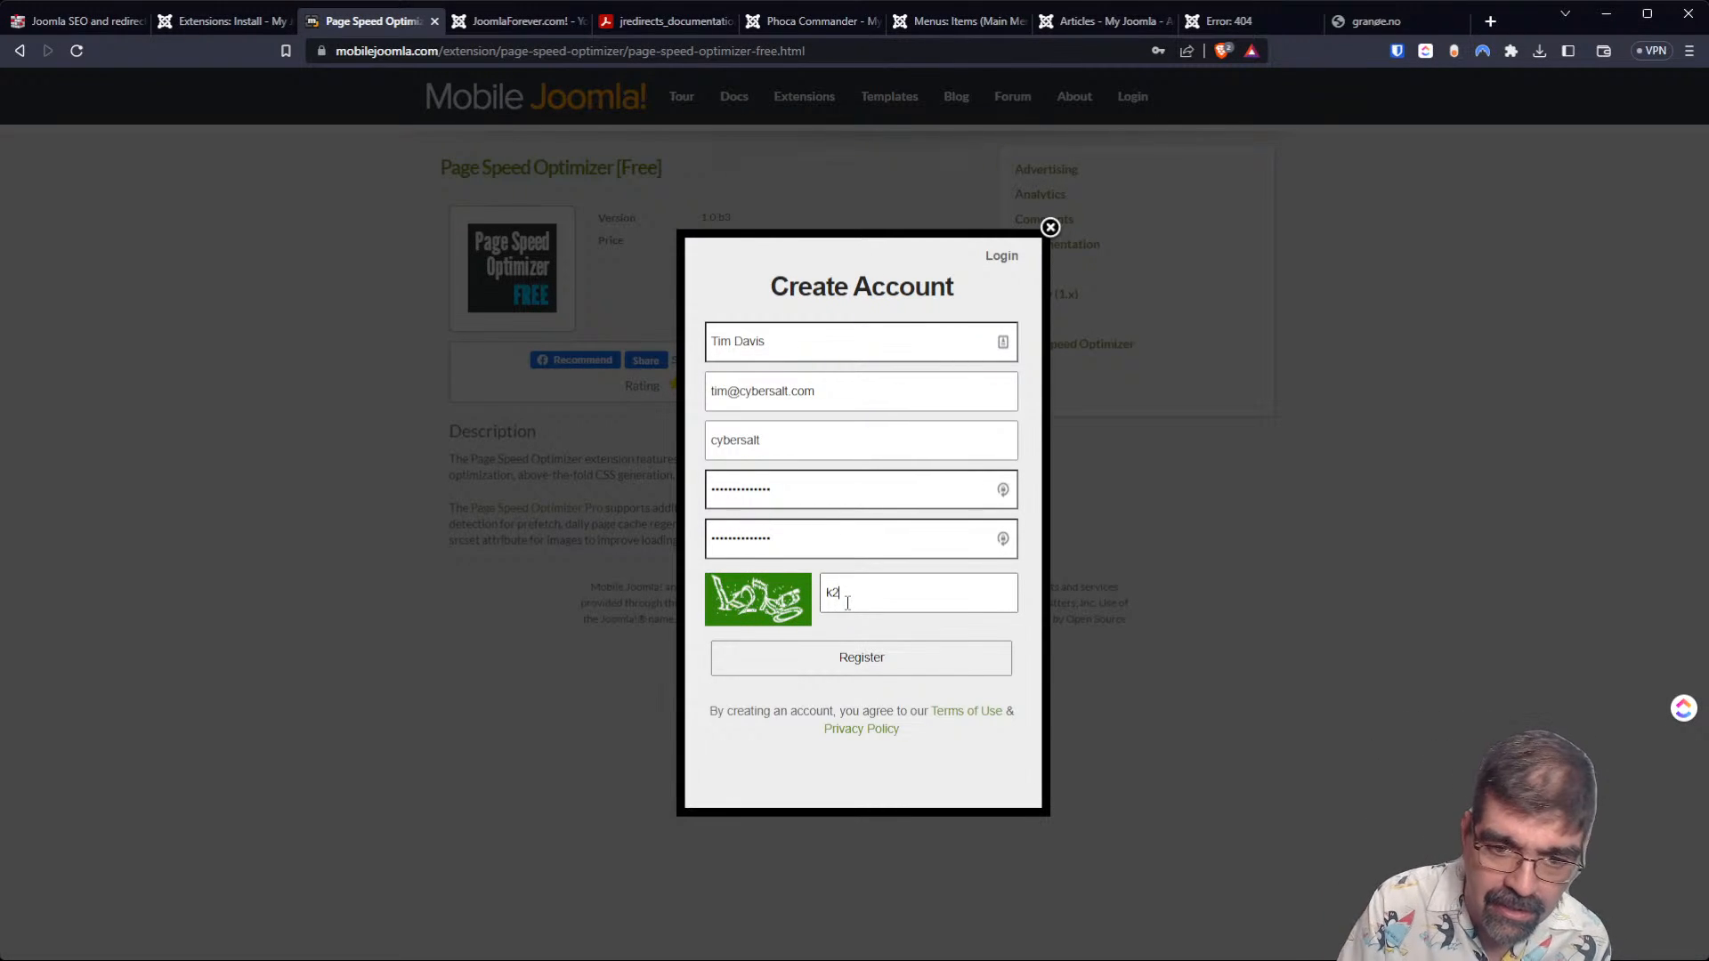
pyautogui.write('7')
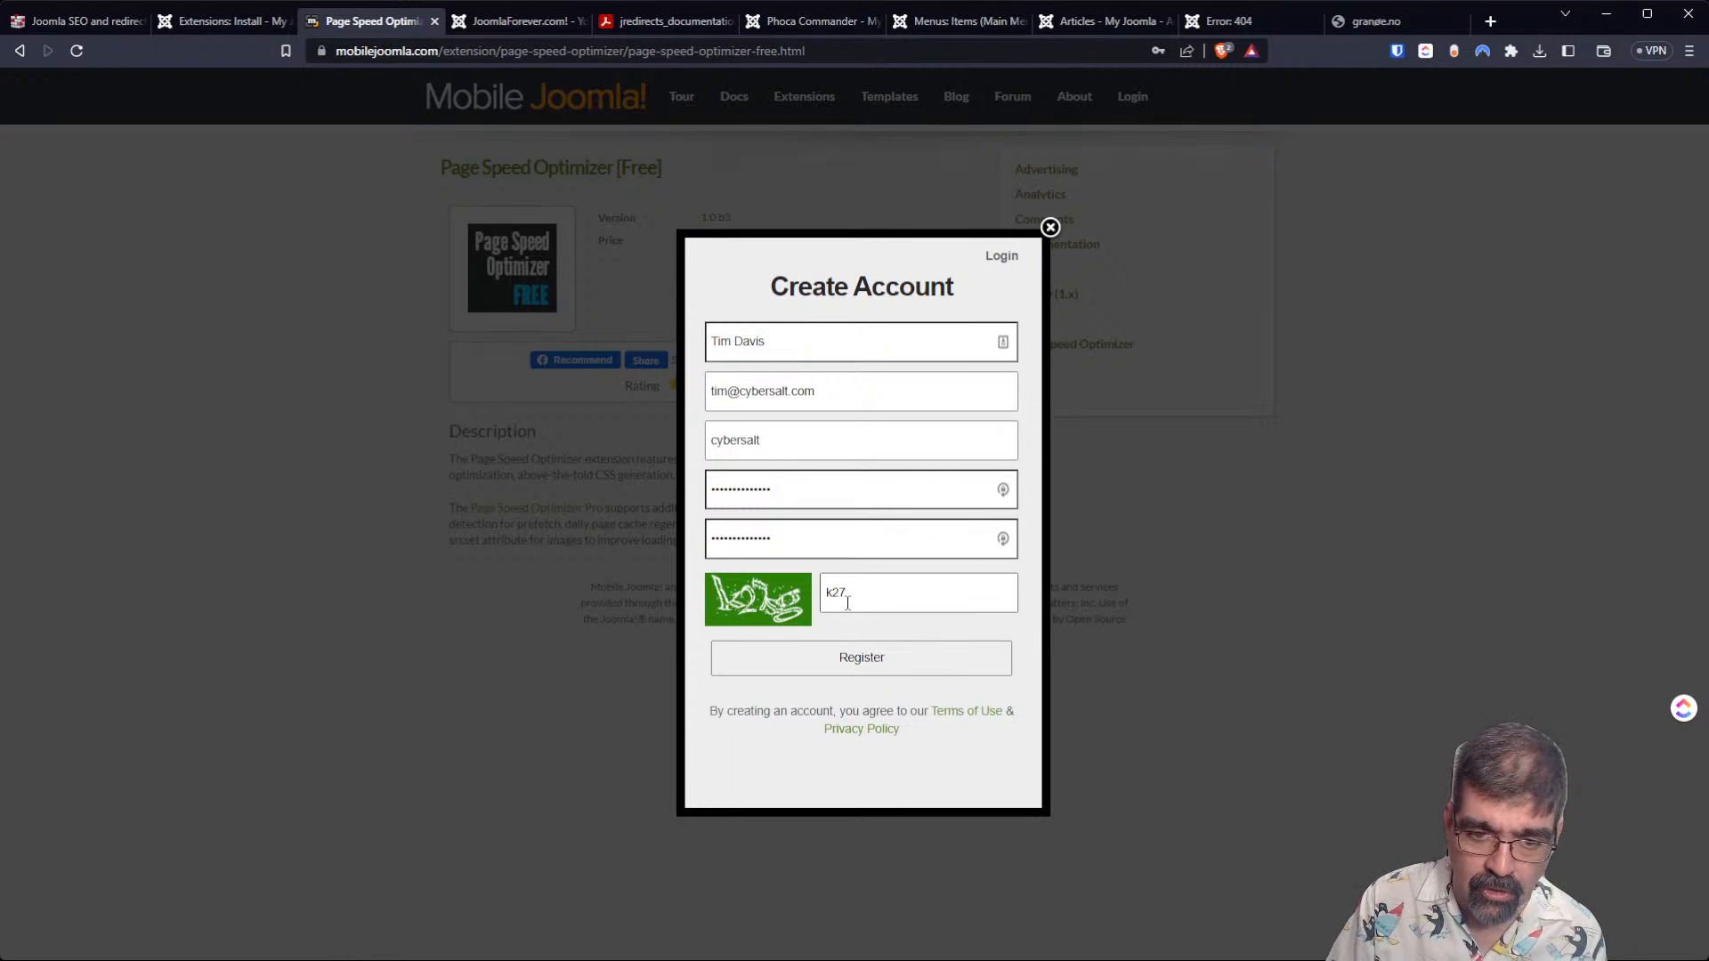
pyautogui.write('sq')
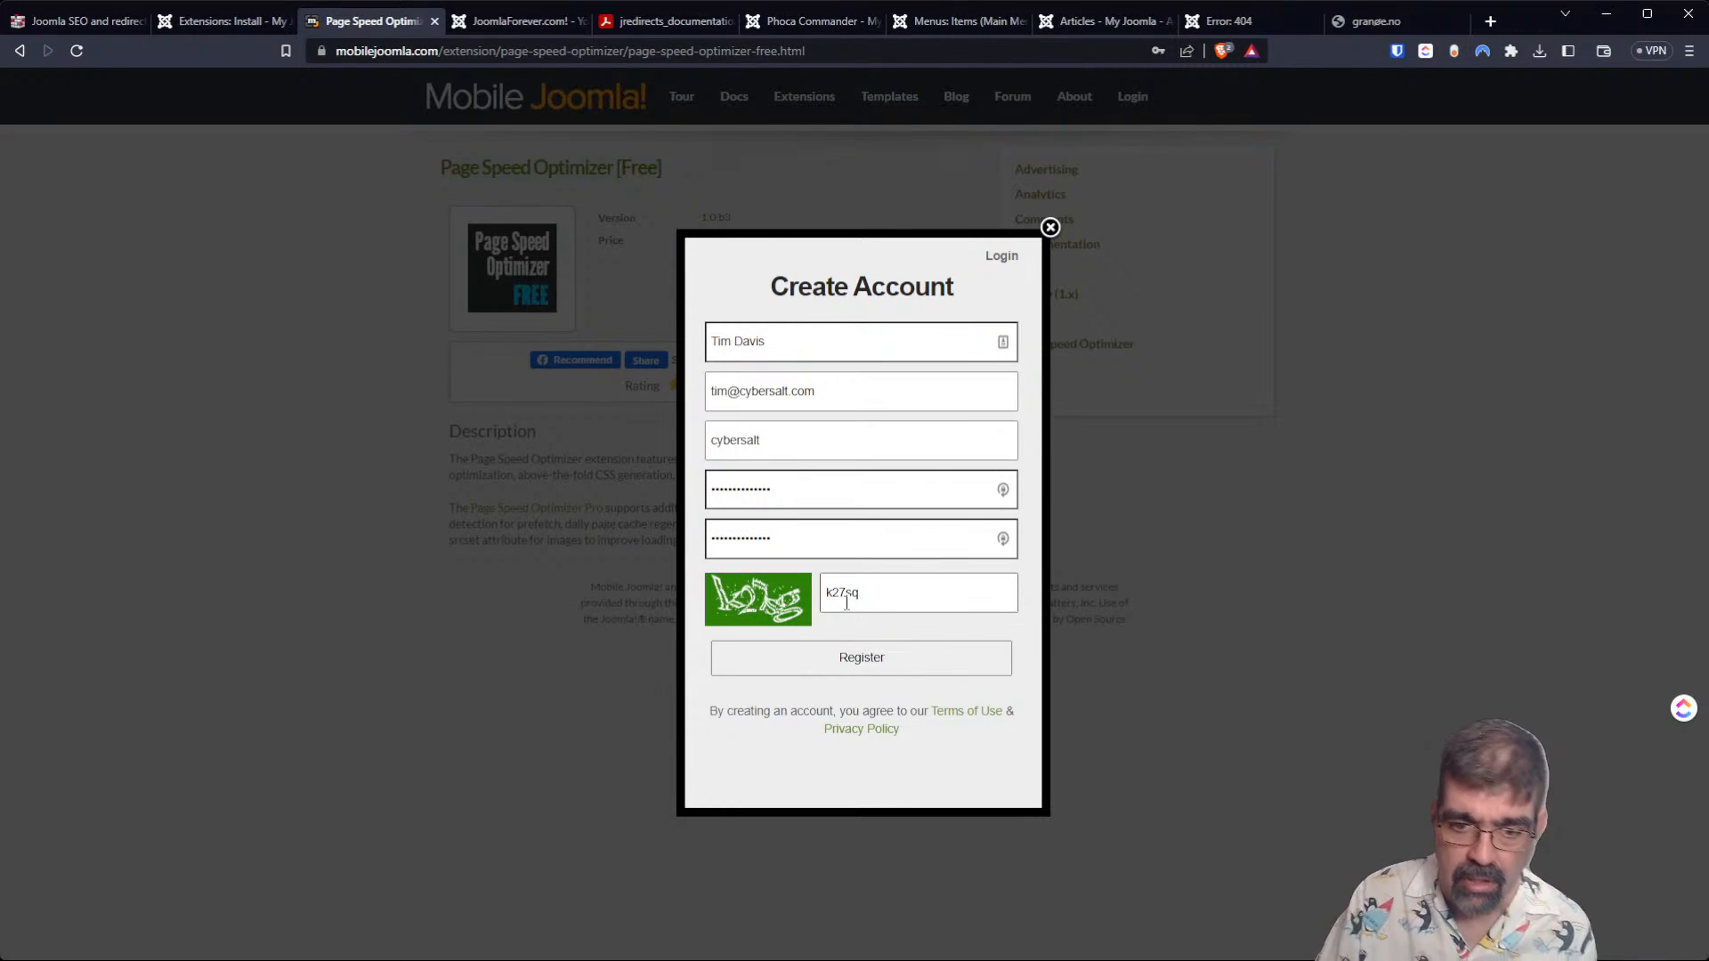
pyautogui.click(885, 663)
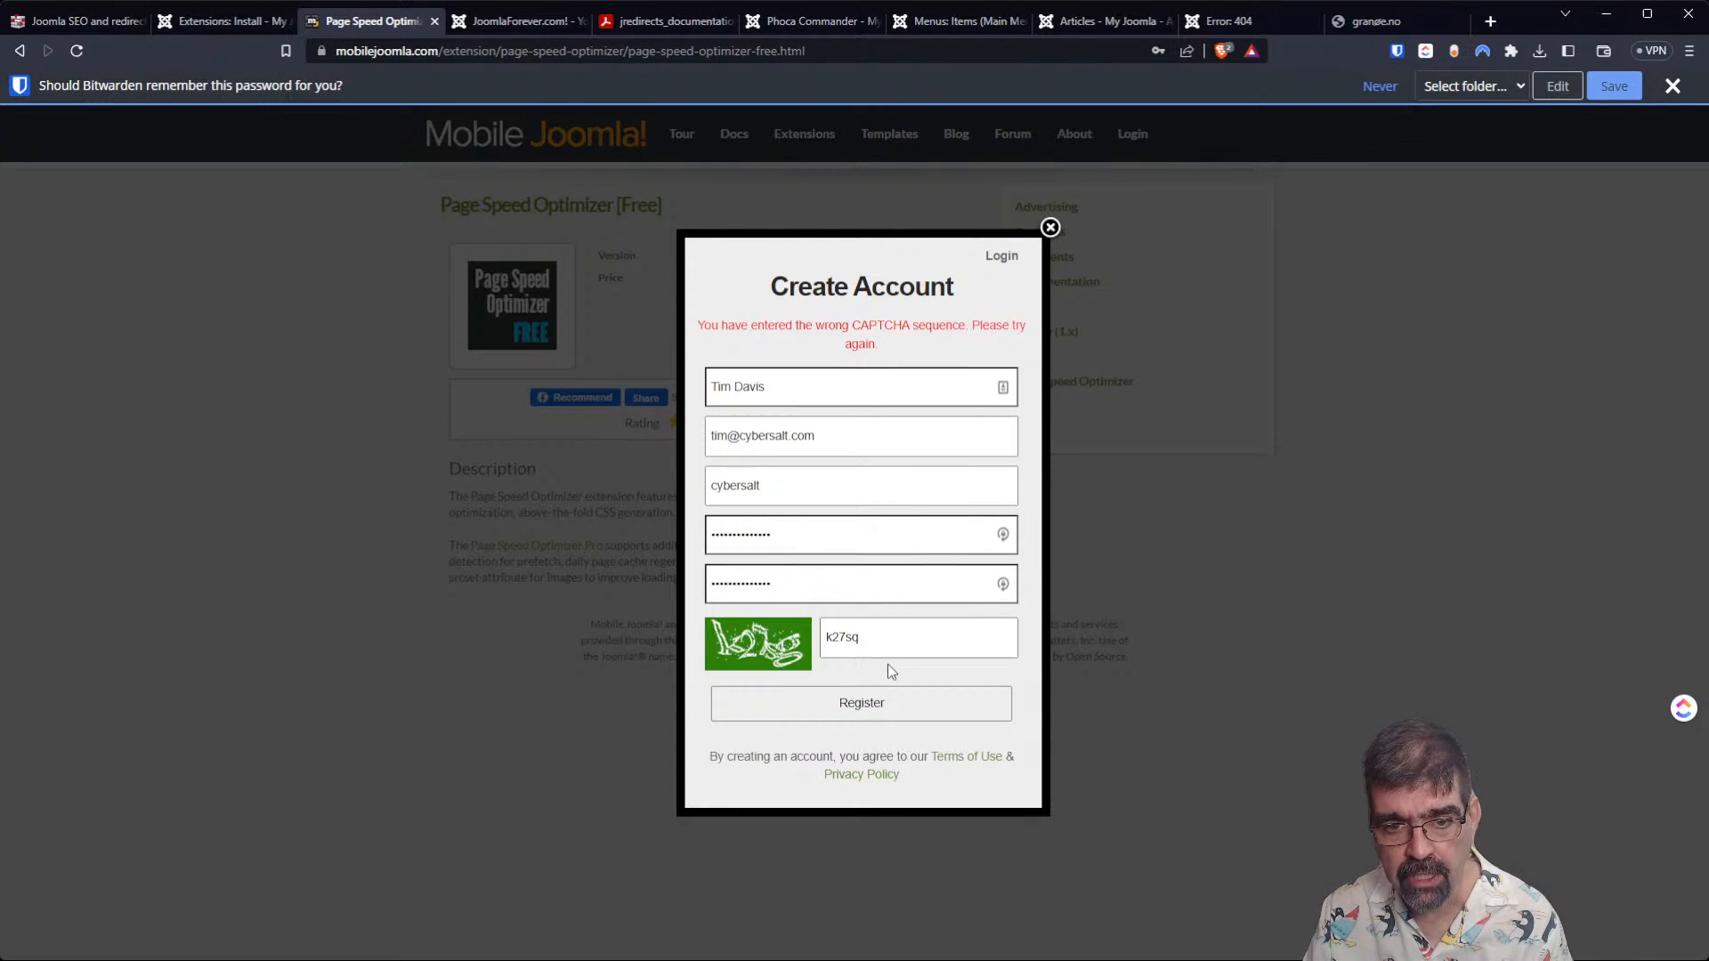
# Replace the CAPTCHA entry with the newly displayed sequence and try the registration again.
pyautogui.doubleClick(904, 648)
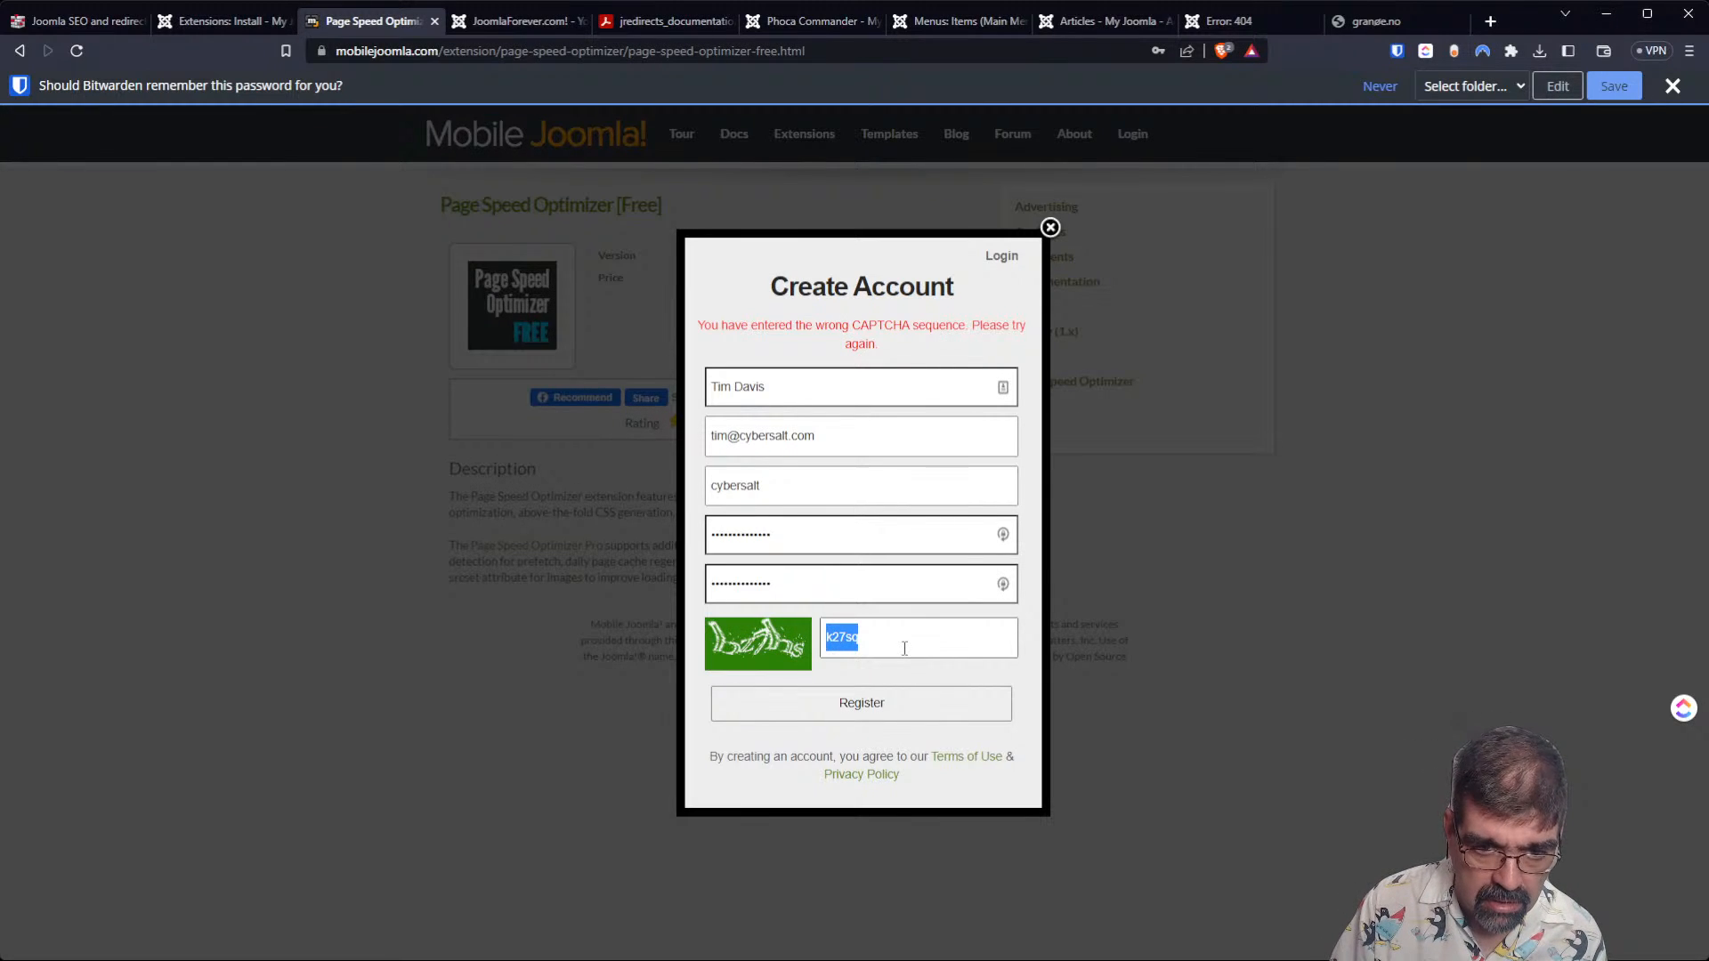
pyautogui.write('bz')
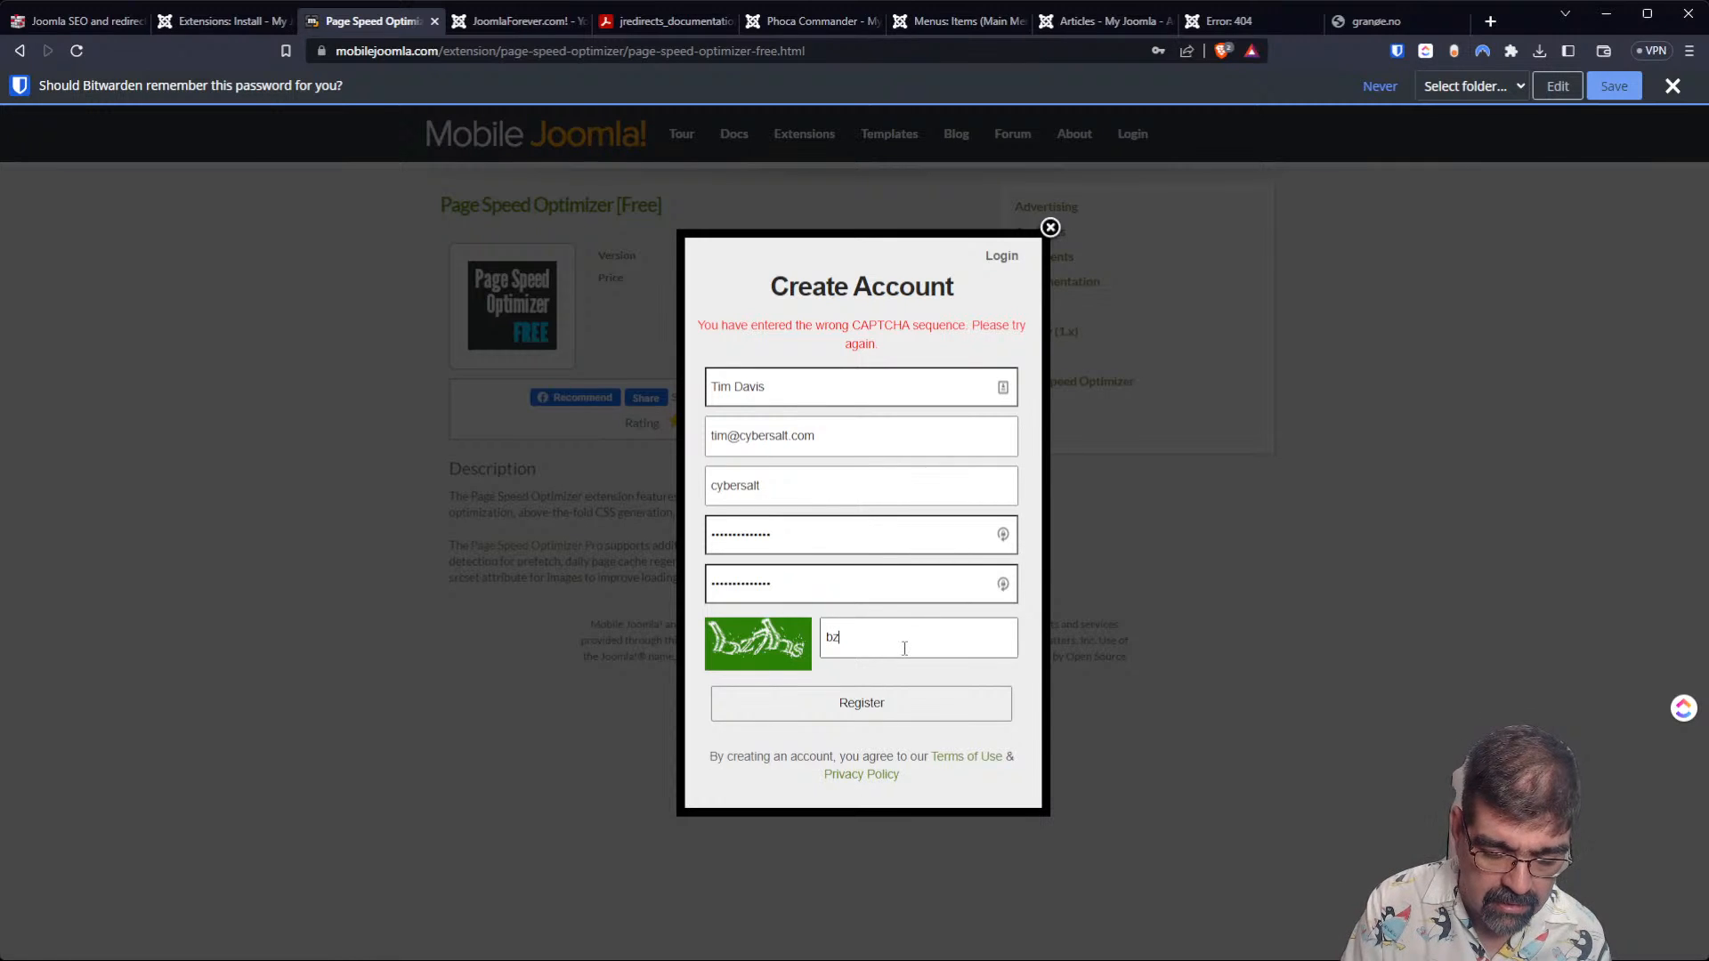
pyautogui.write('7')
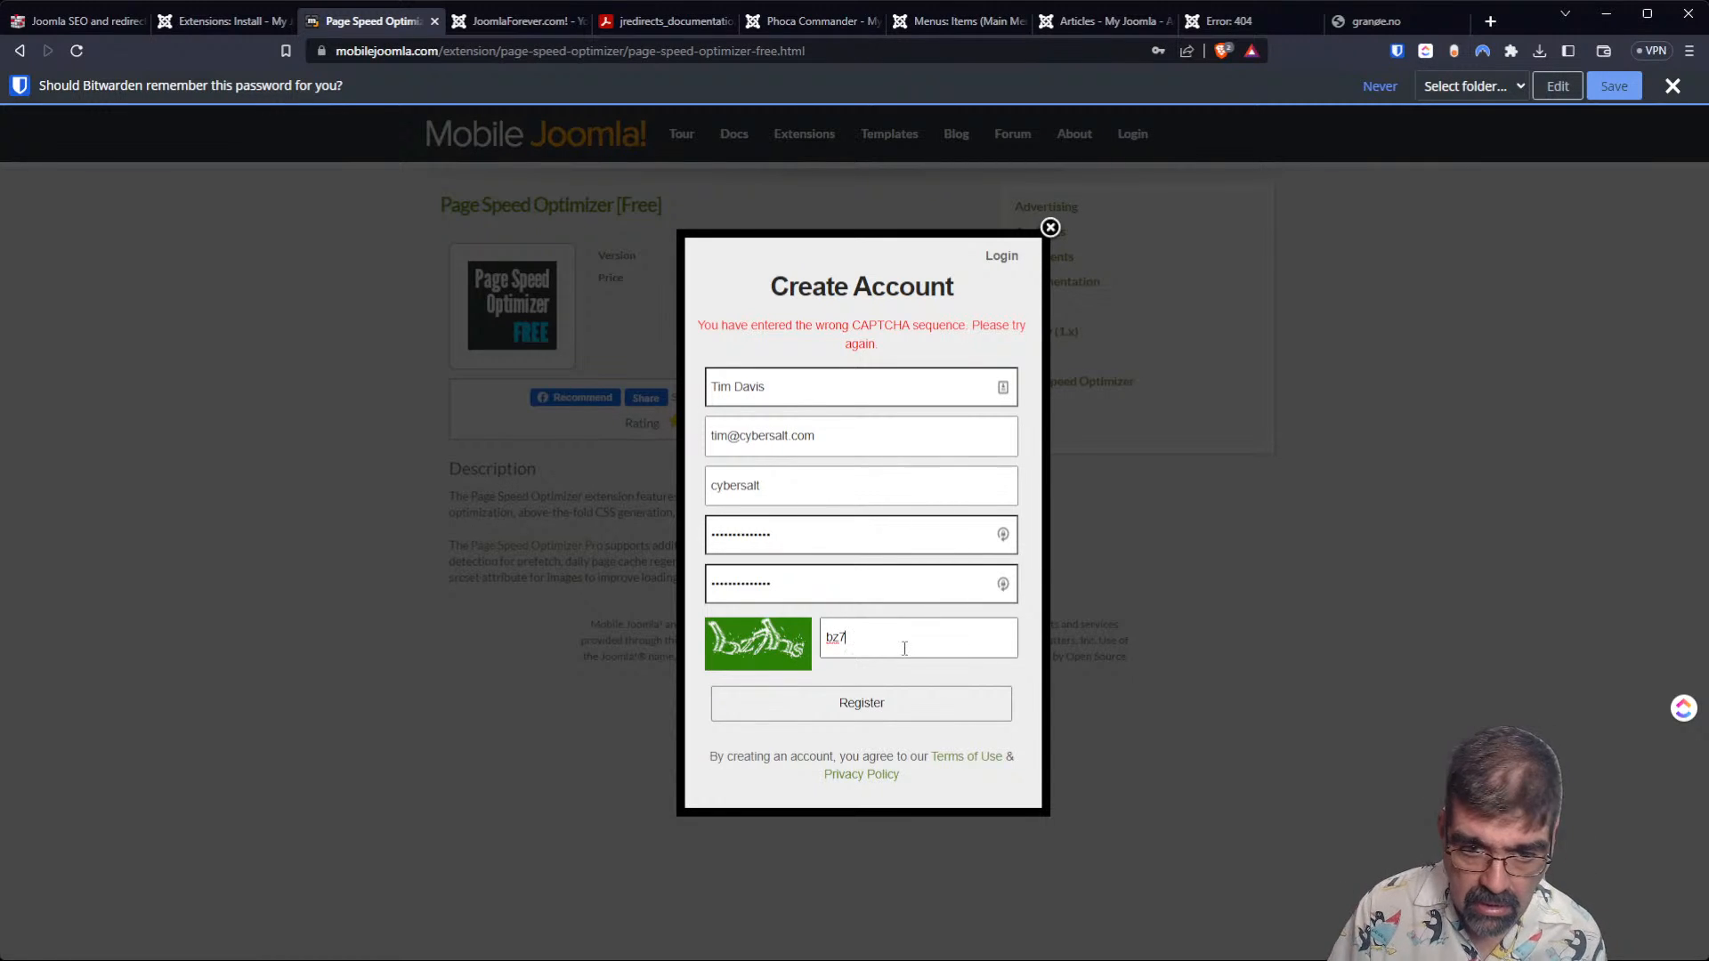
pyautogui.write('h6')
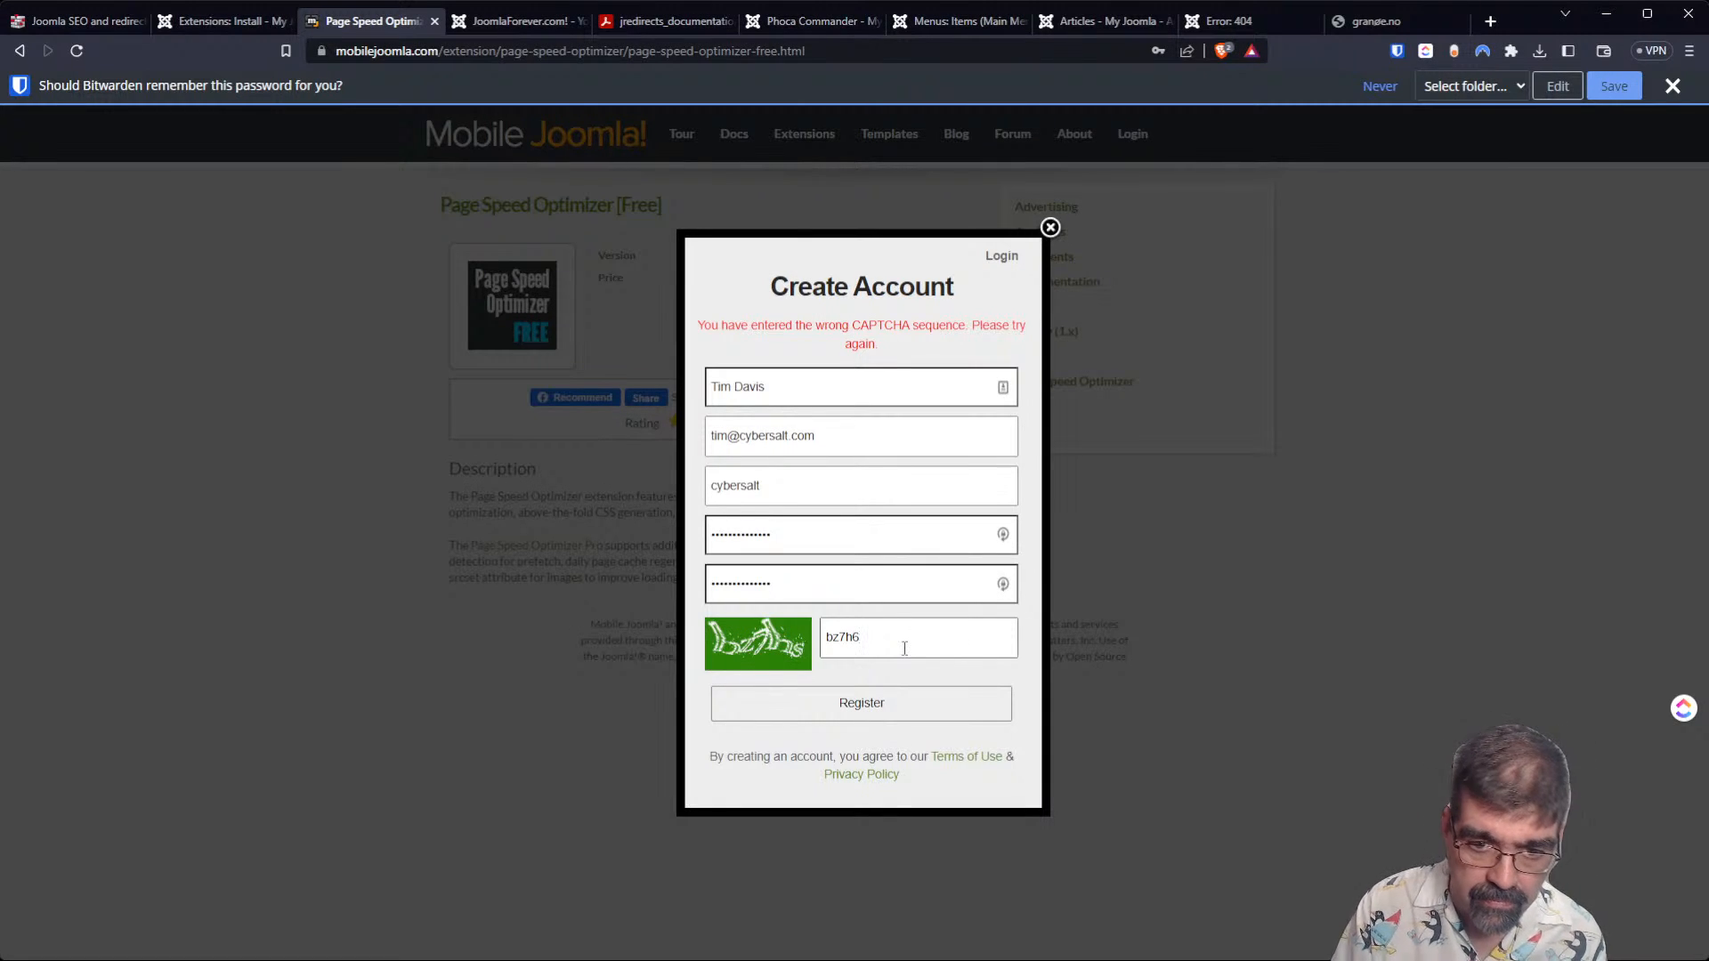
pyautogui.press('Return')
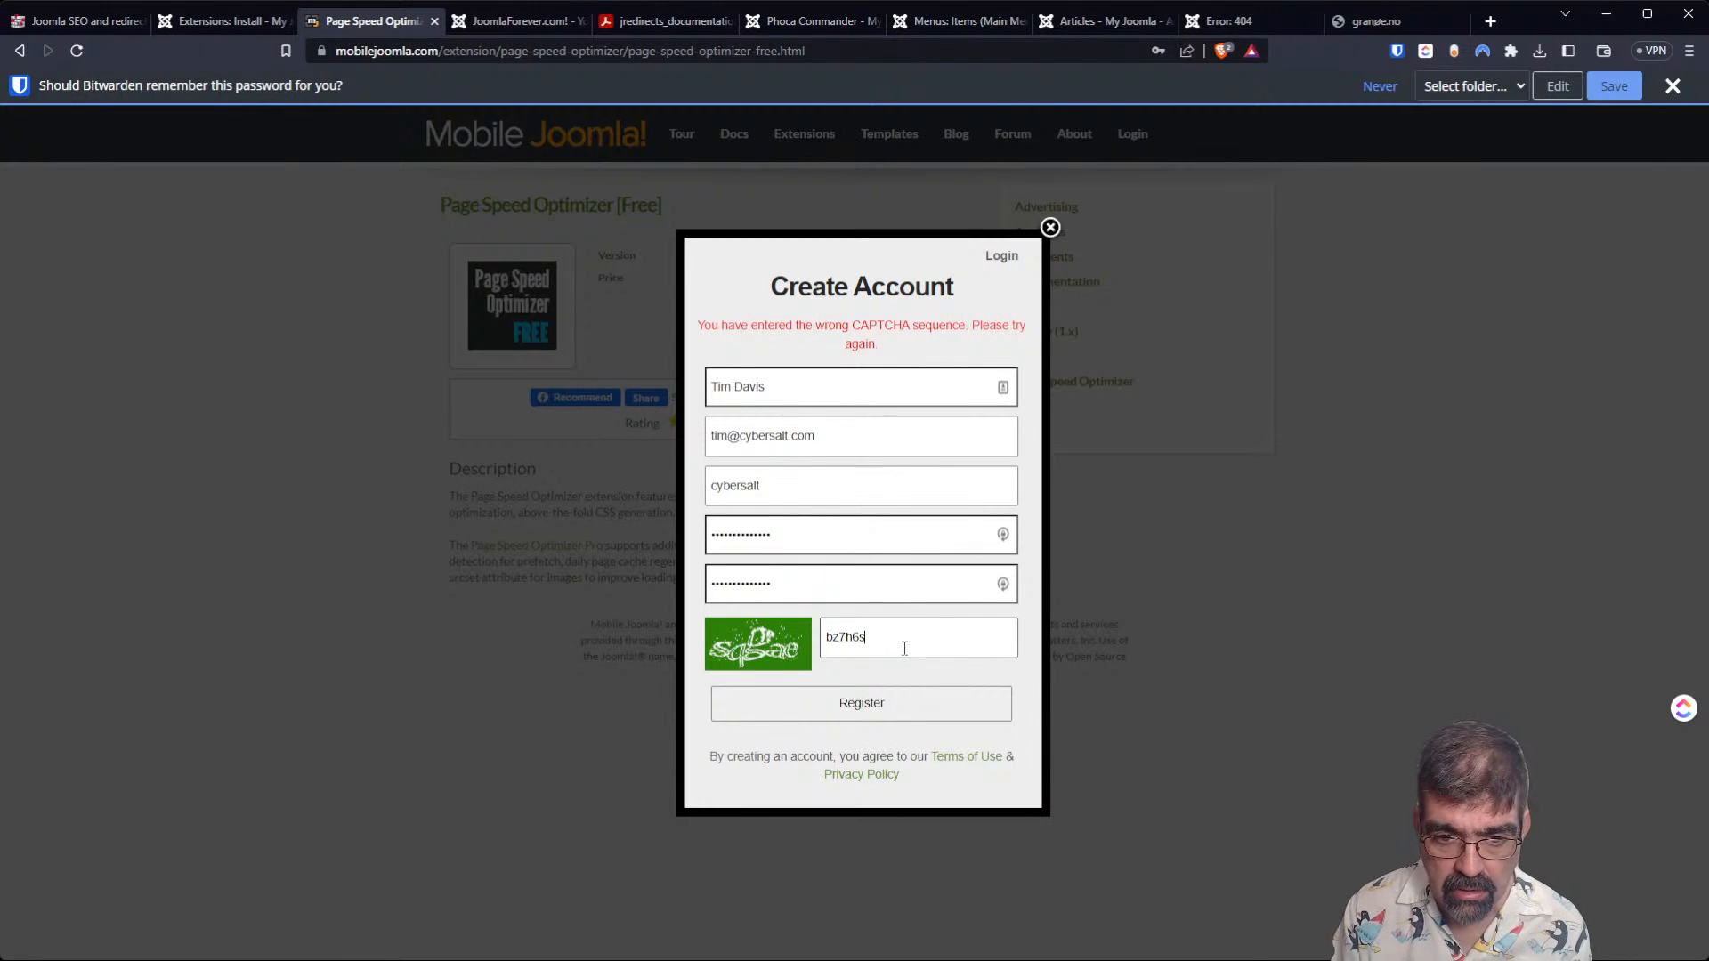
pyautogui.press('Return')
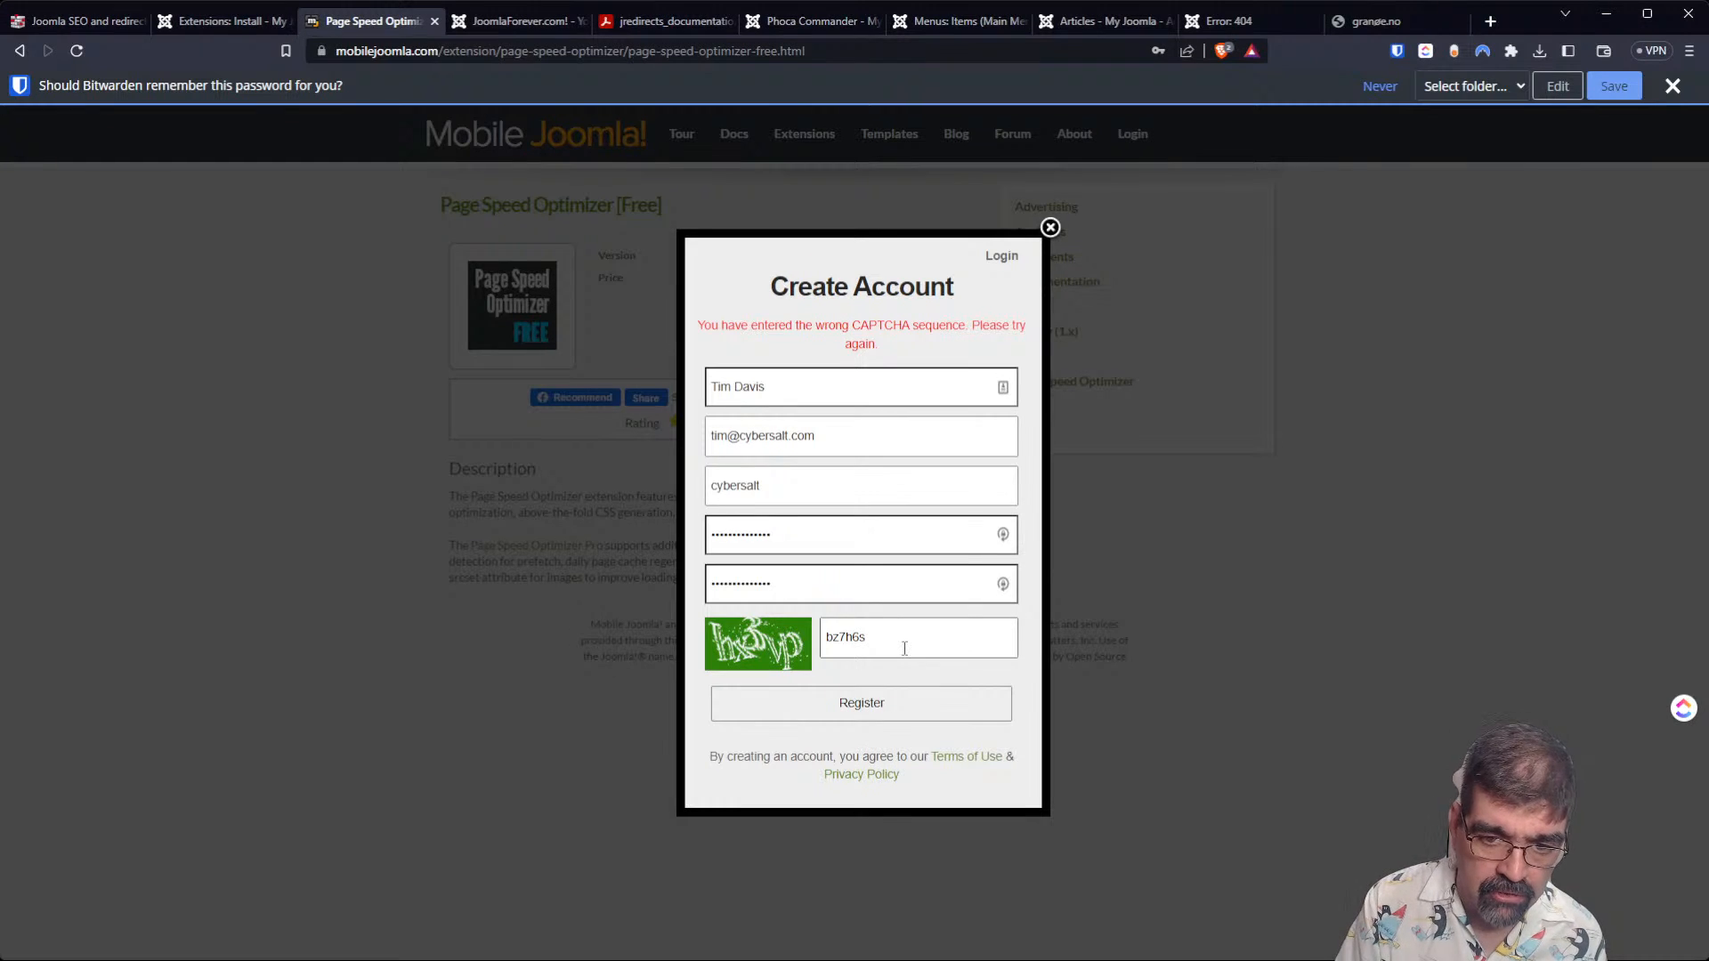
# Overwrite the CAPTCHA entry with the third displayed sequence and resubmit the registration form.
pyautogui.hotkey('ctrl', 'a')
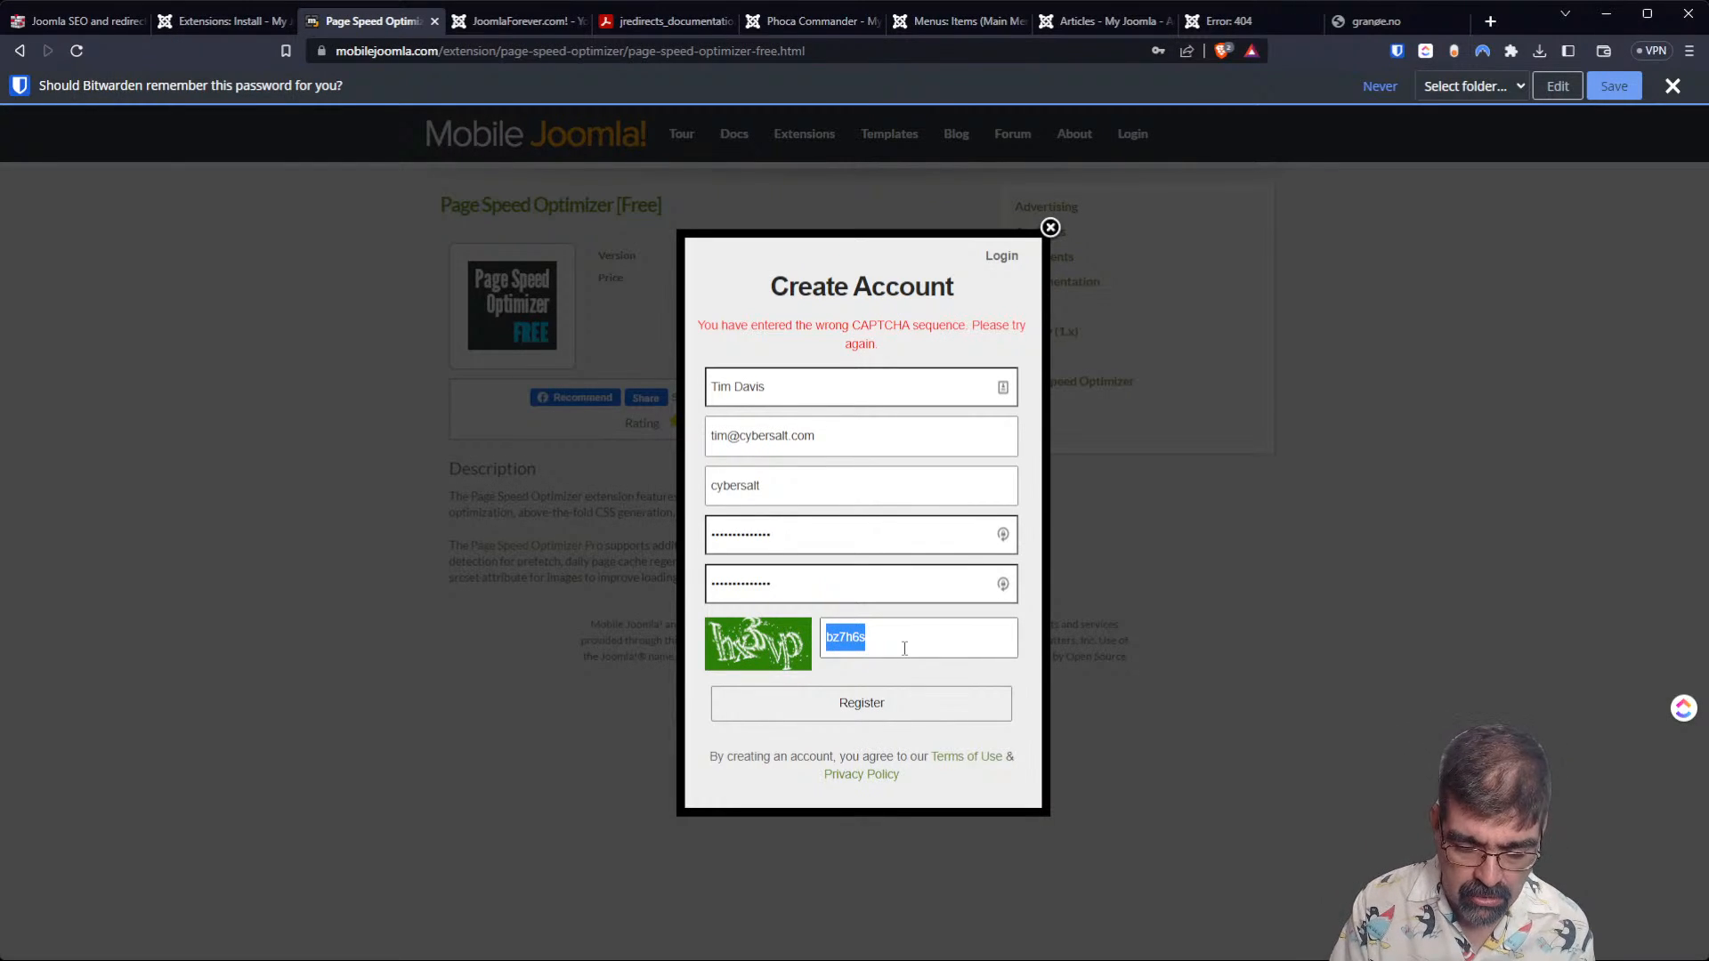
pyautogui.write('hx3')
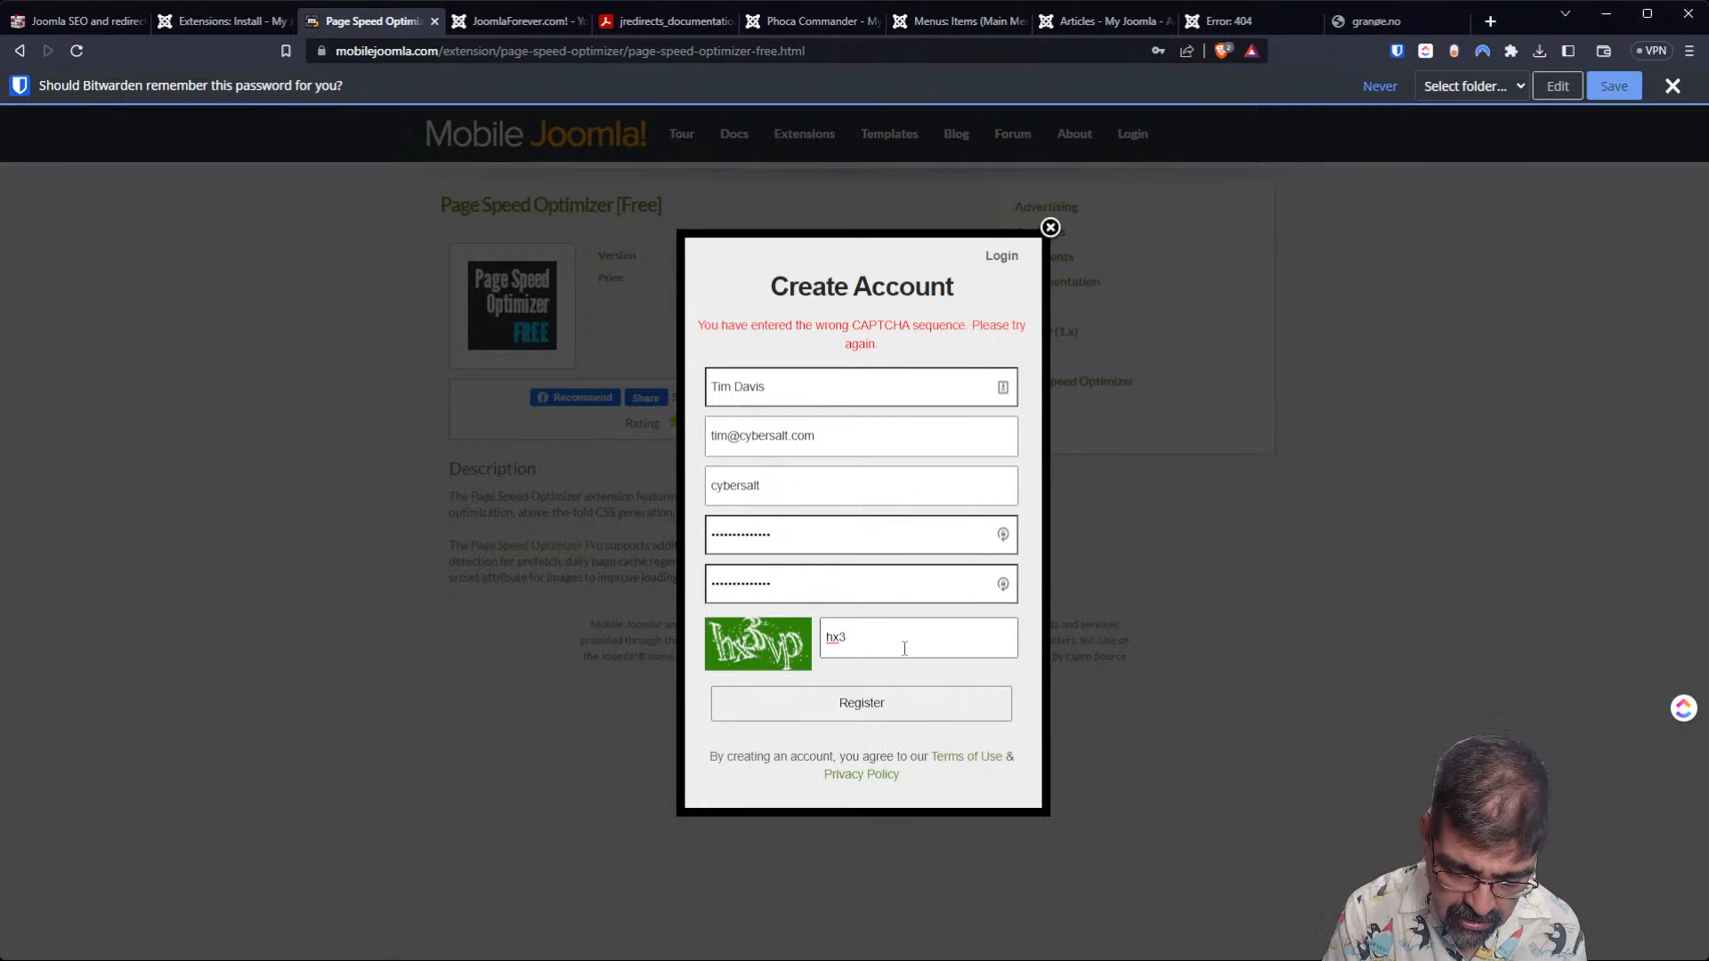
pyautogui.write('p')
pyautogui.press('Return')
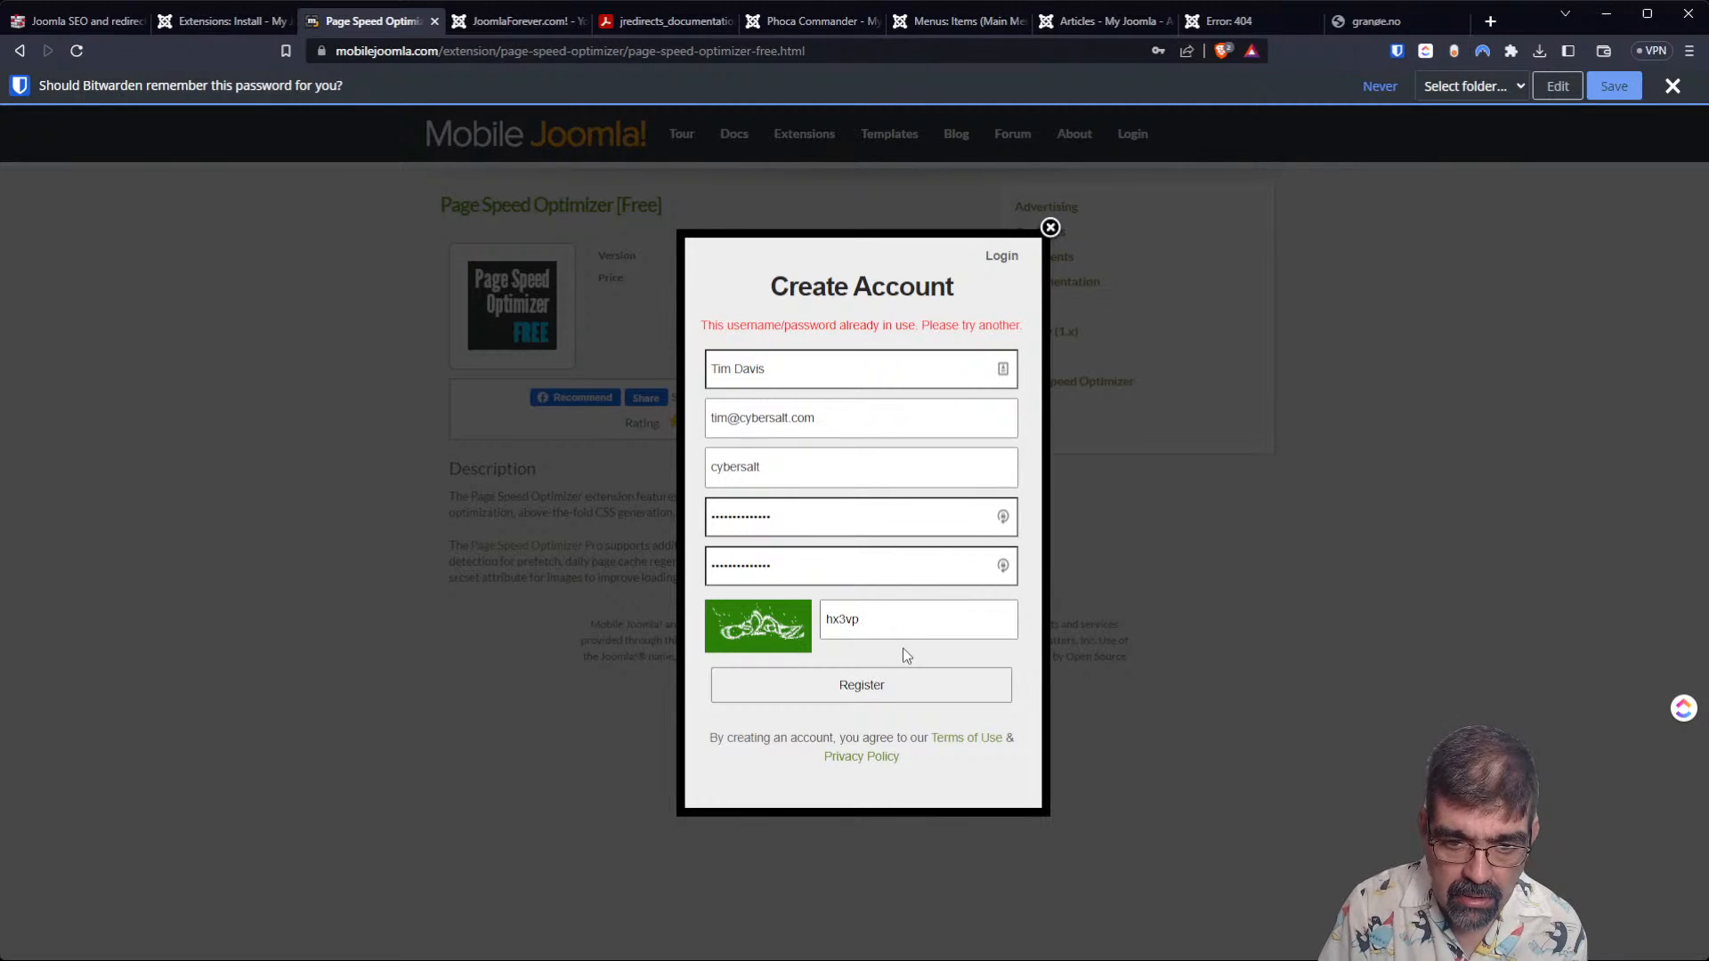
# Try registering once more with the fourth CAPTCHA sequence, and close the Create Account form.
pyautogui.press('BackSpace')
pyautogui.press('BackSpace')
pyautogui.press('BackSpace')
pyautogui.press('BackSpace')
pyautogui.press('BackSpace')
pyautogui.write('cs2aZ')
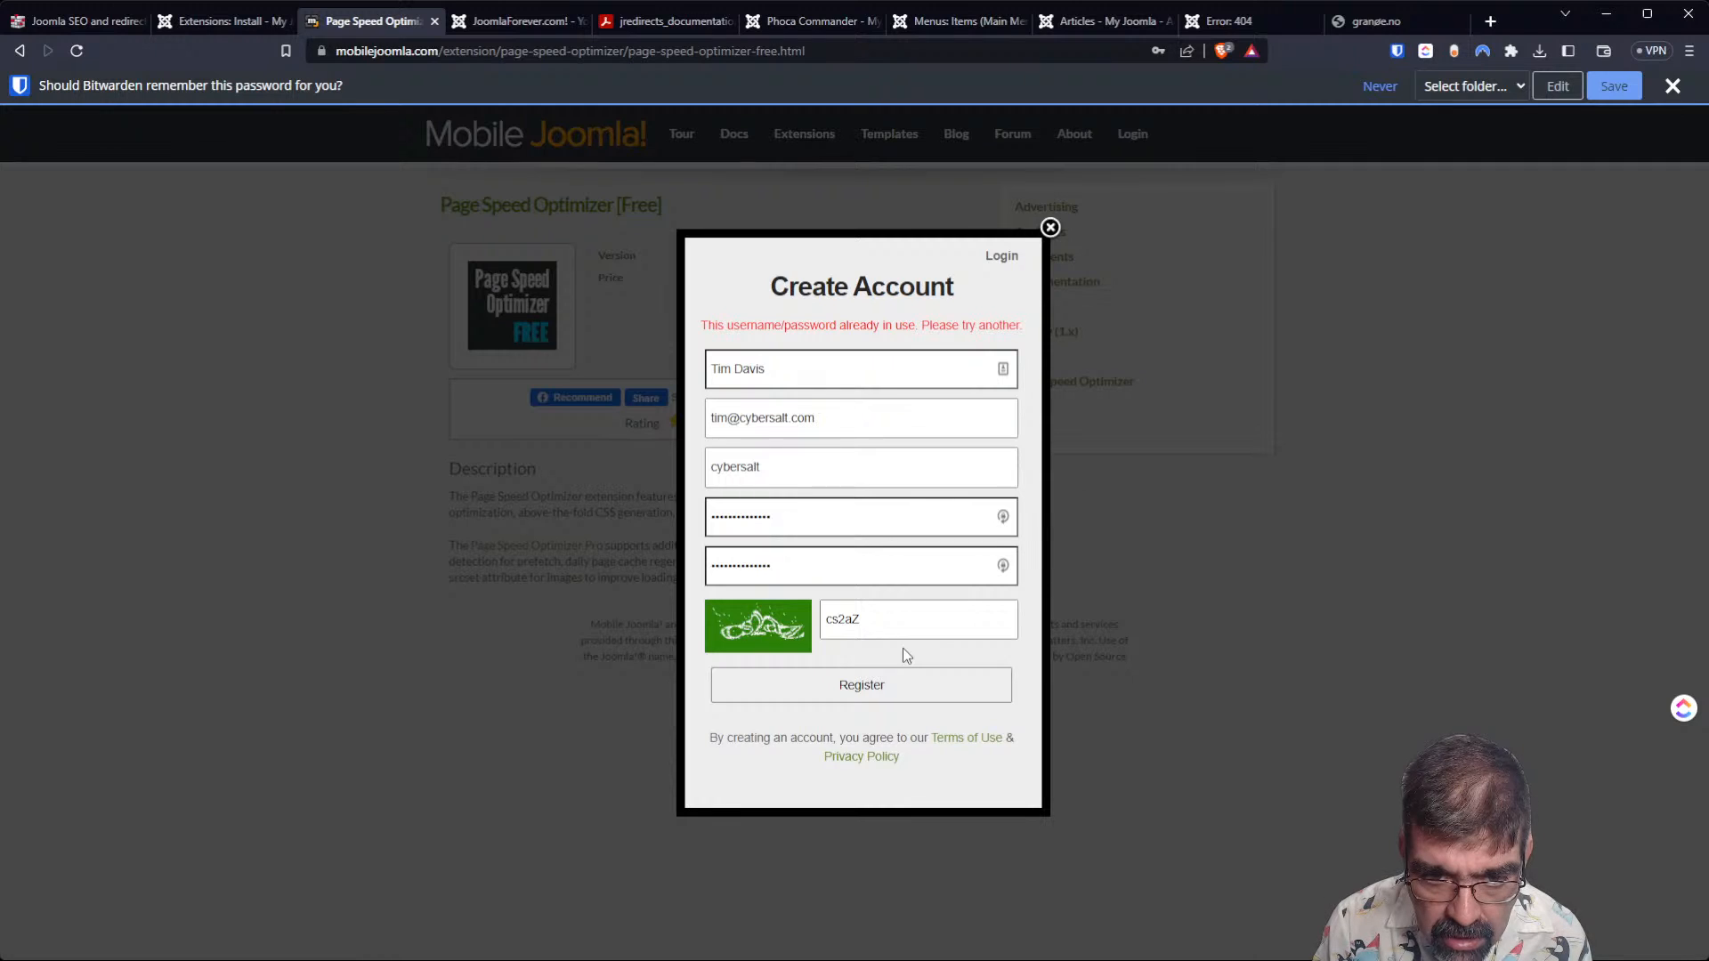
pyautogui.press('Return')
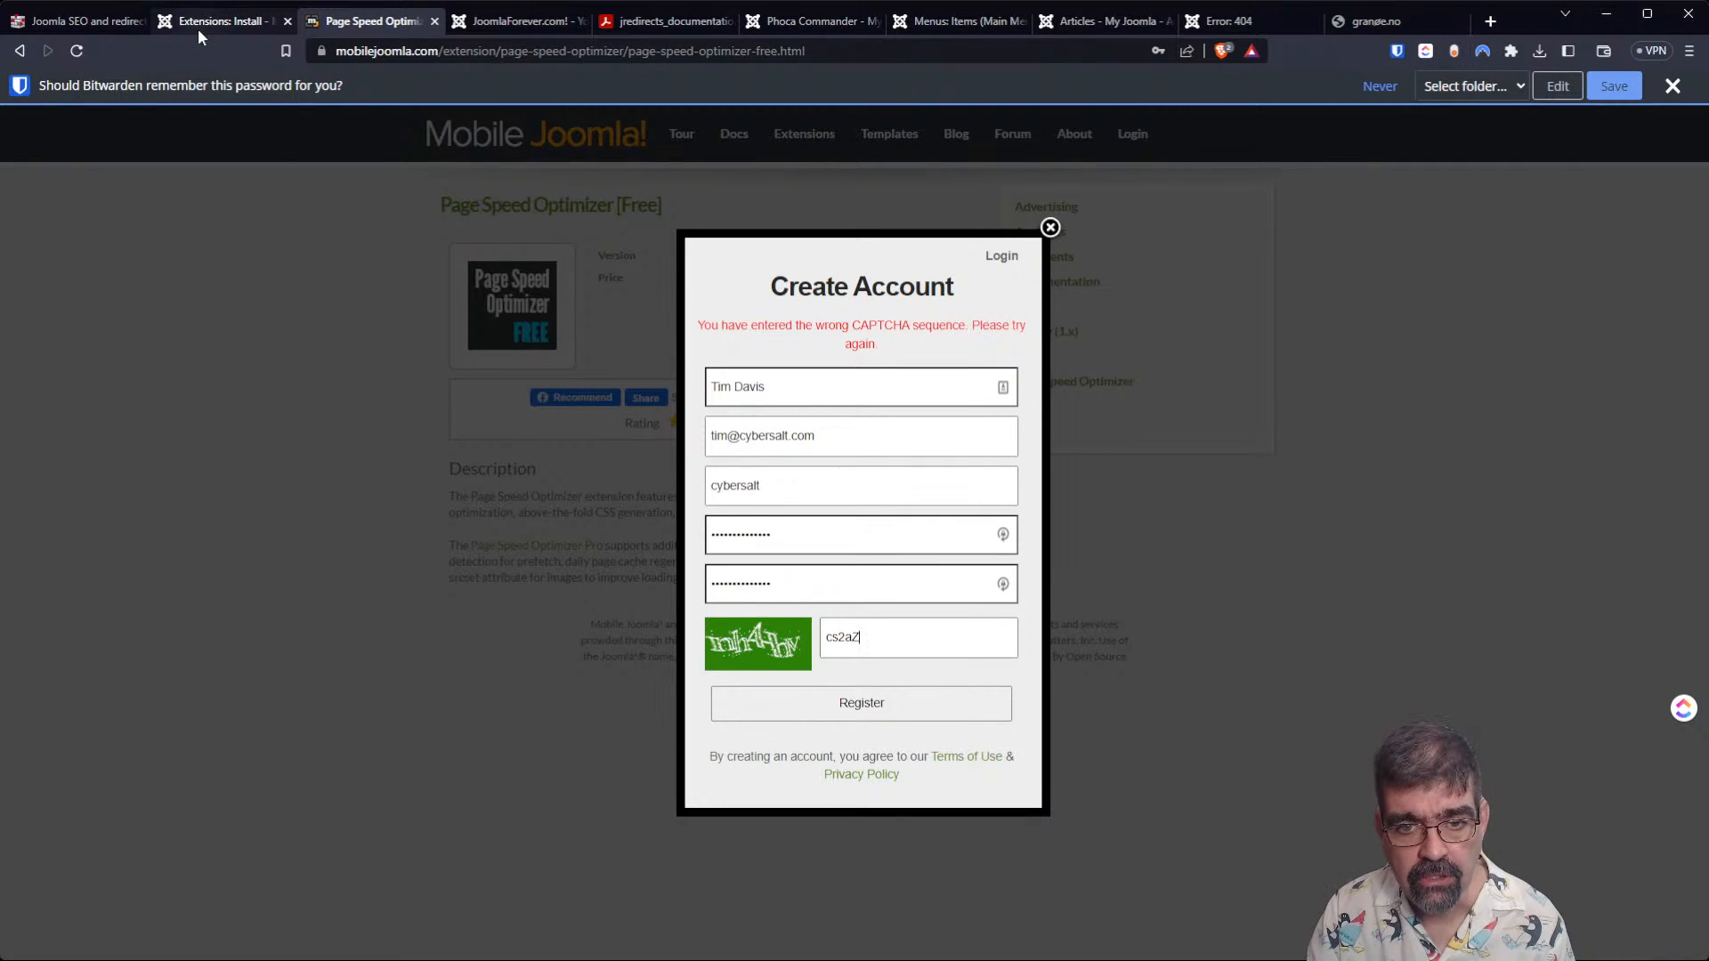
pyautogui.click(1050, 229)
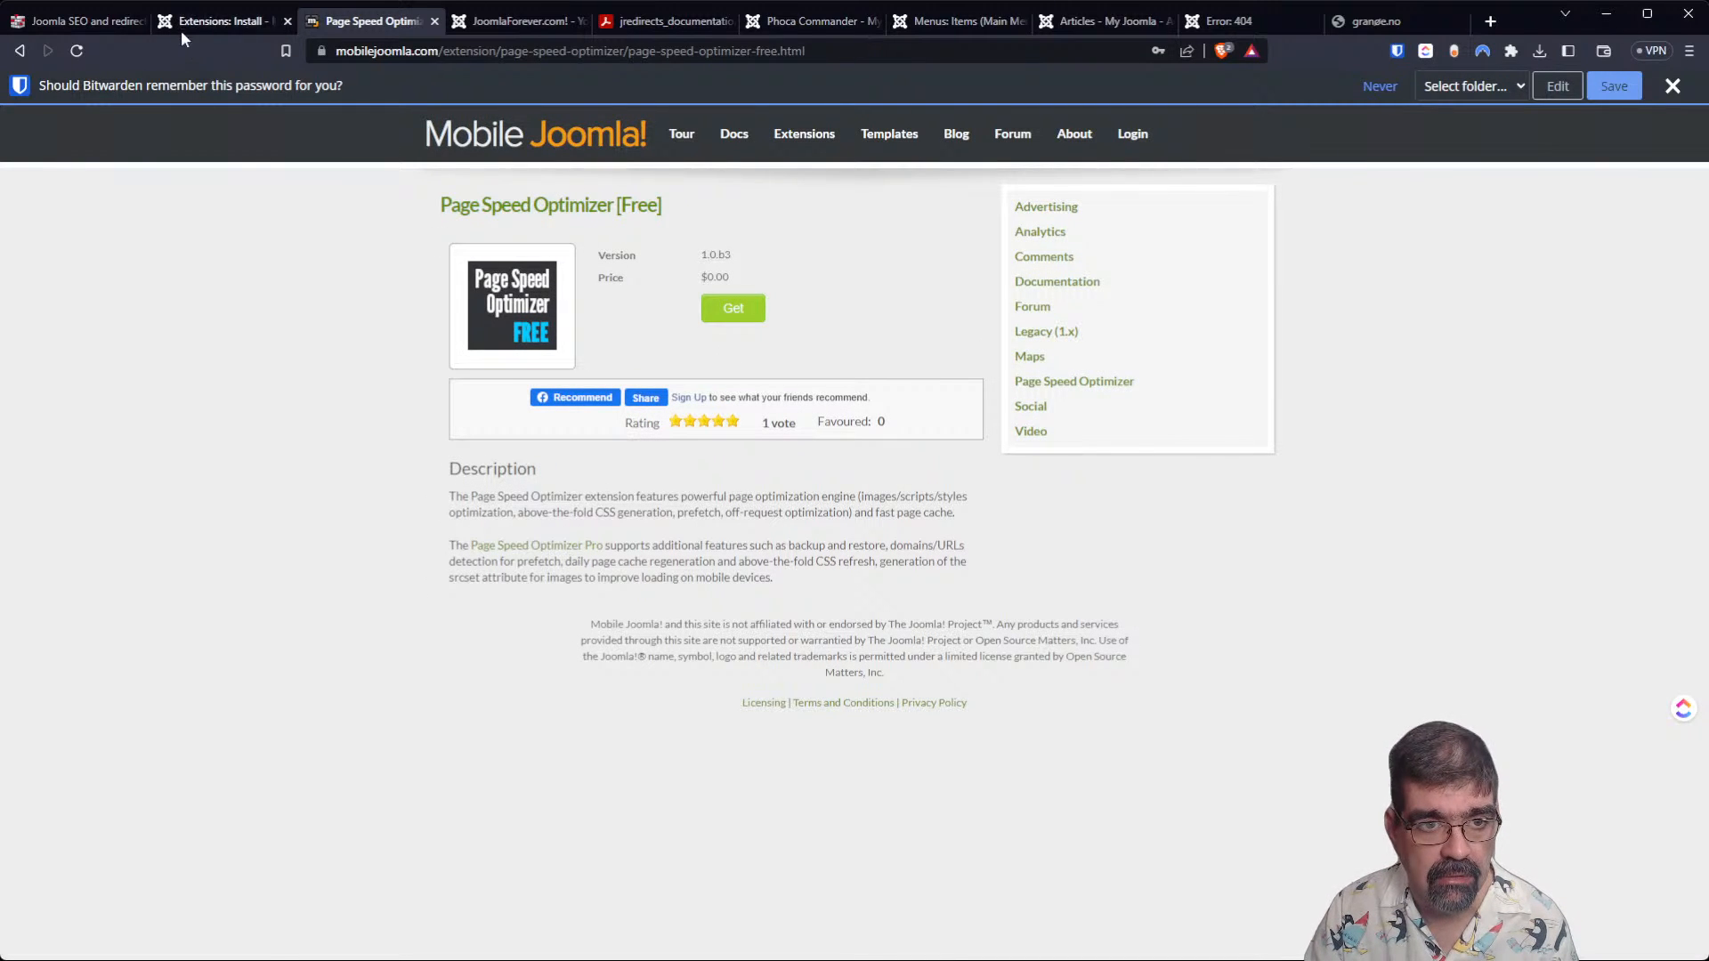
# Open the TF Features extension's directory page from Joomla's web installer and review its introduction and details.
pyautogui.click(223, 20)
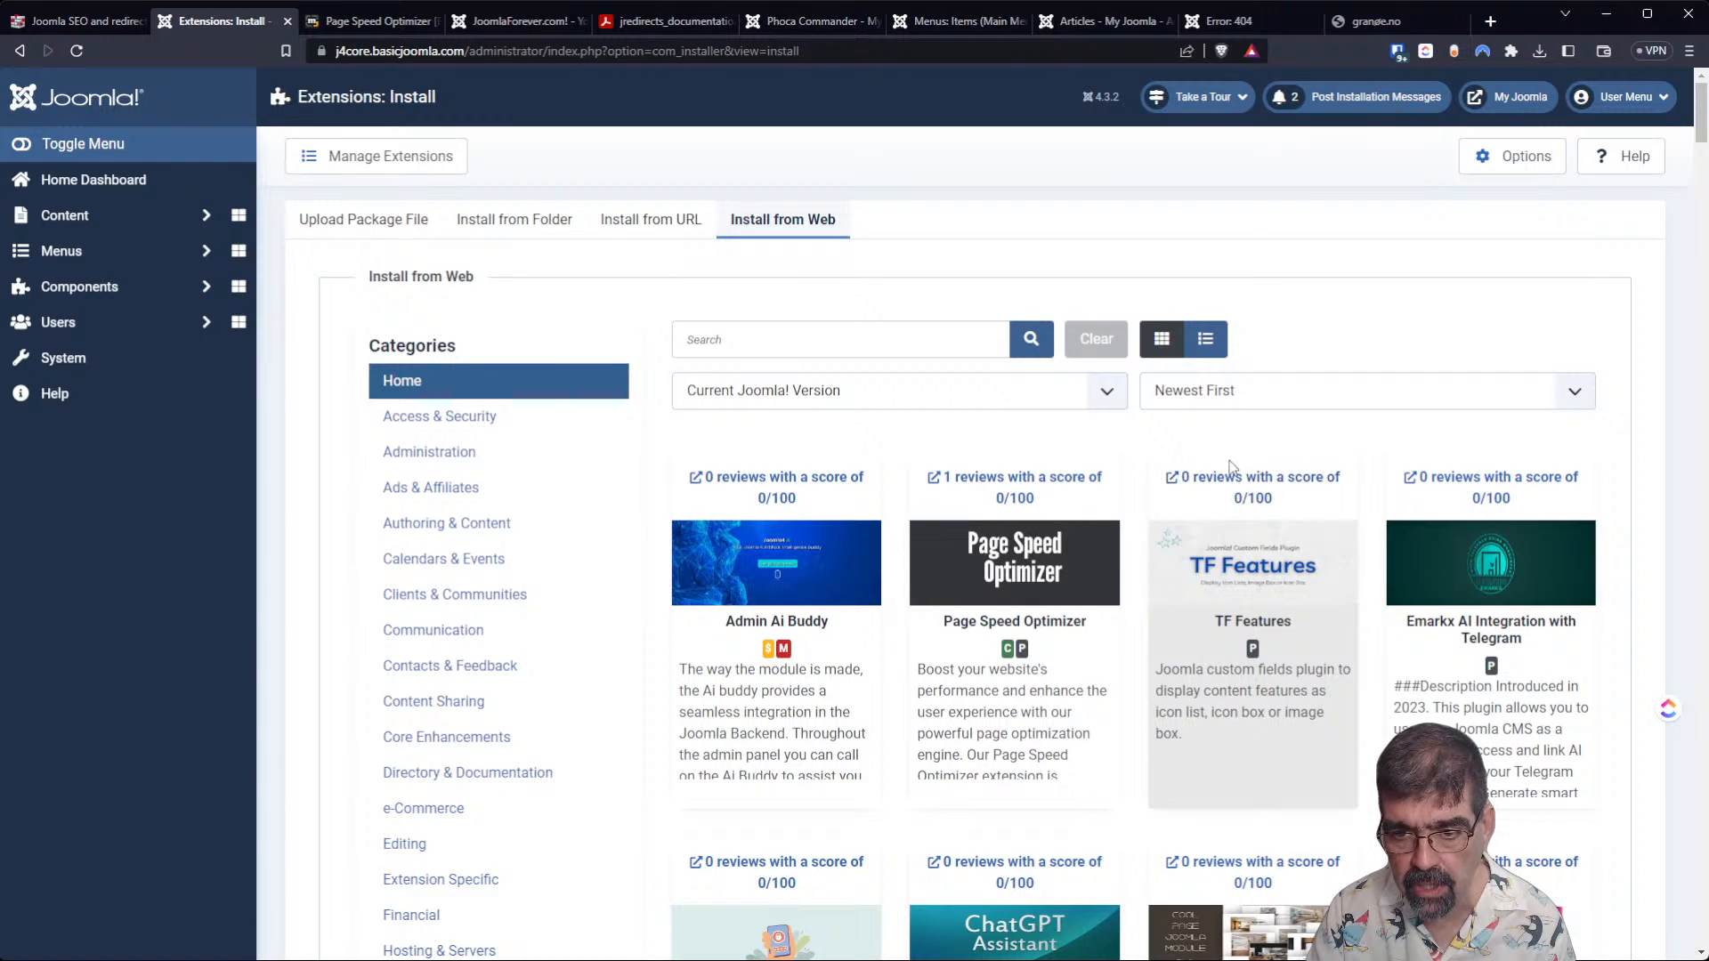
pyautogui.click(1264, 498)
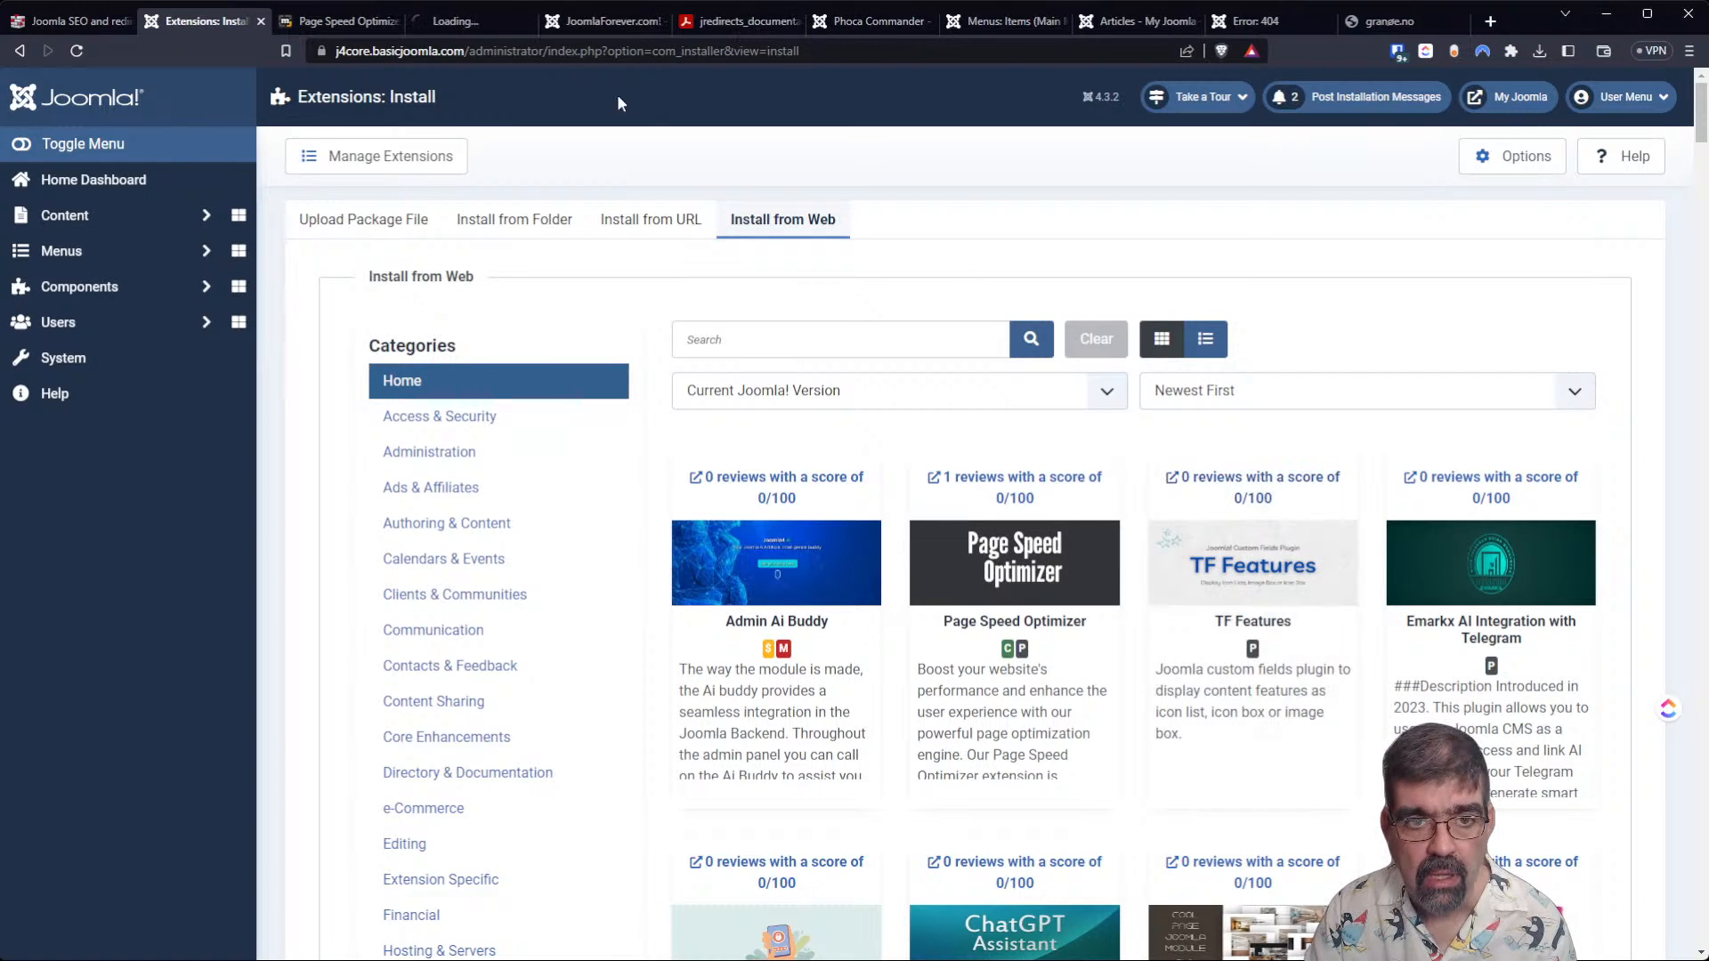
pyautogui.click(477, 29)
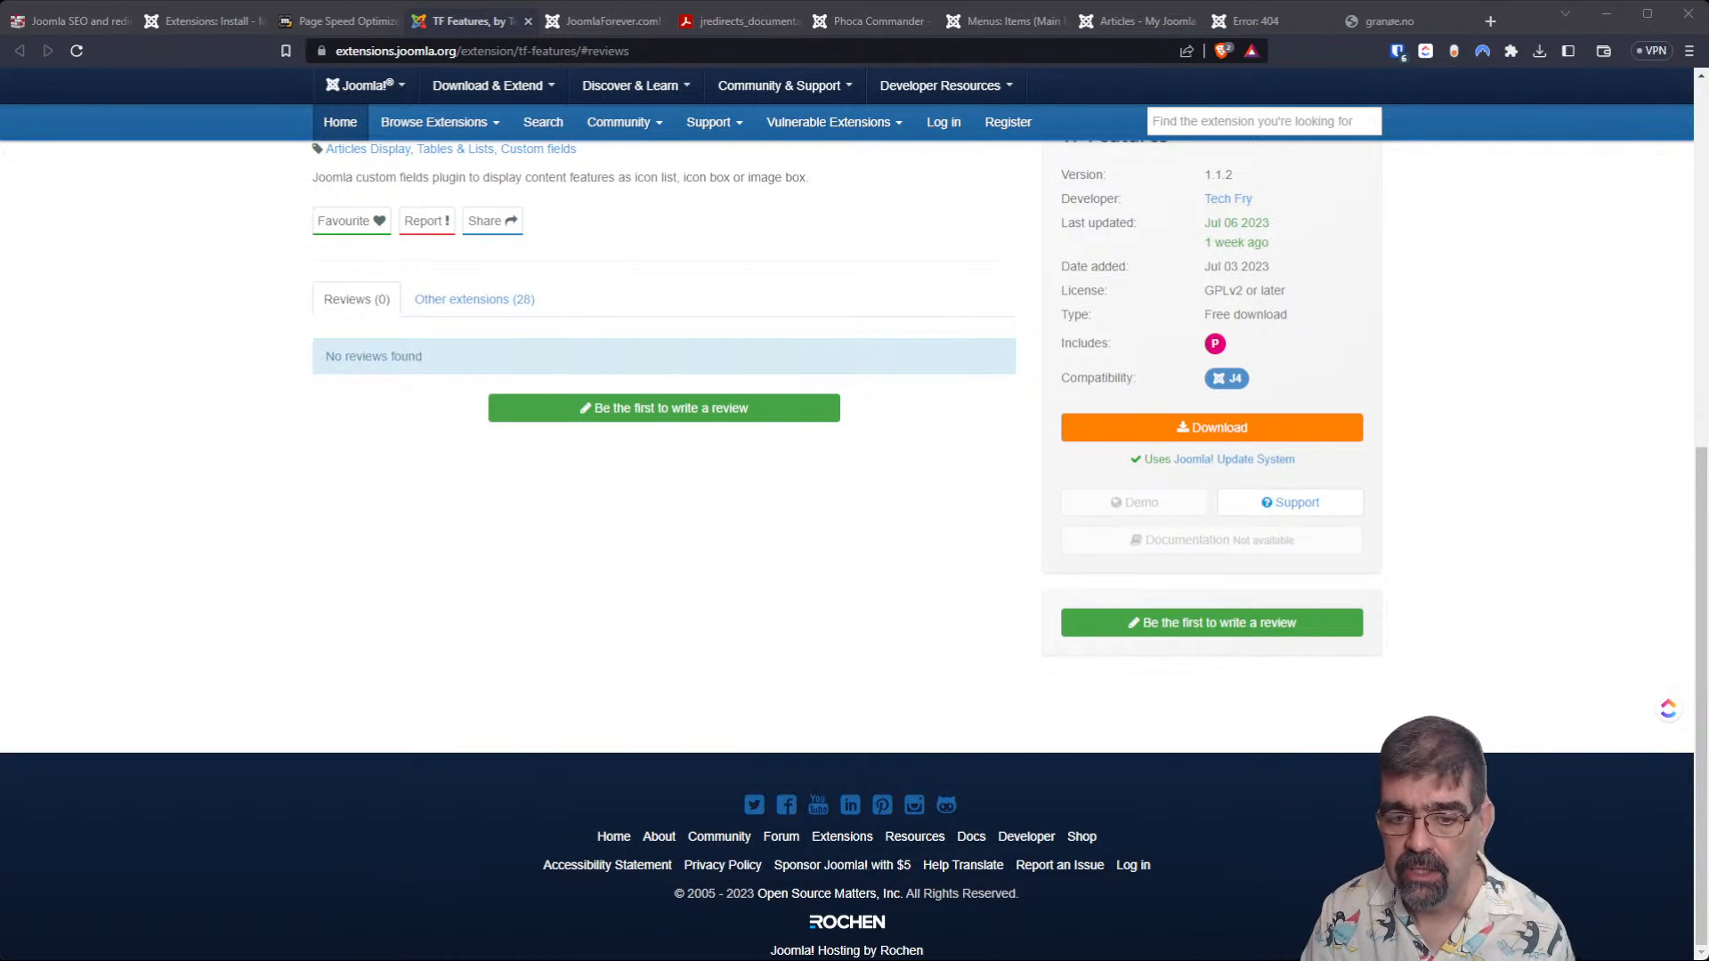
pyautogui.scroll(7, 845, 534)
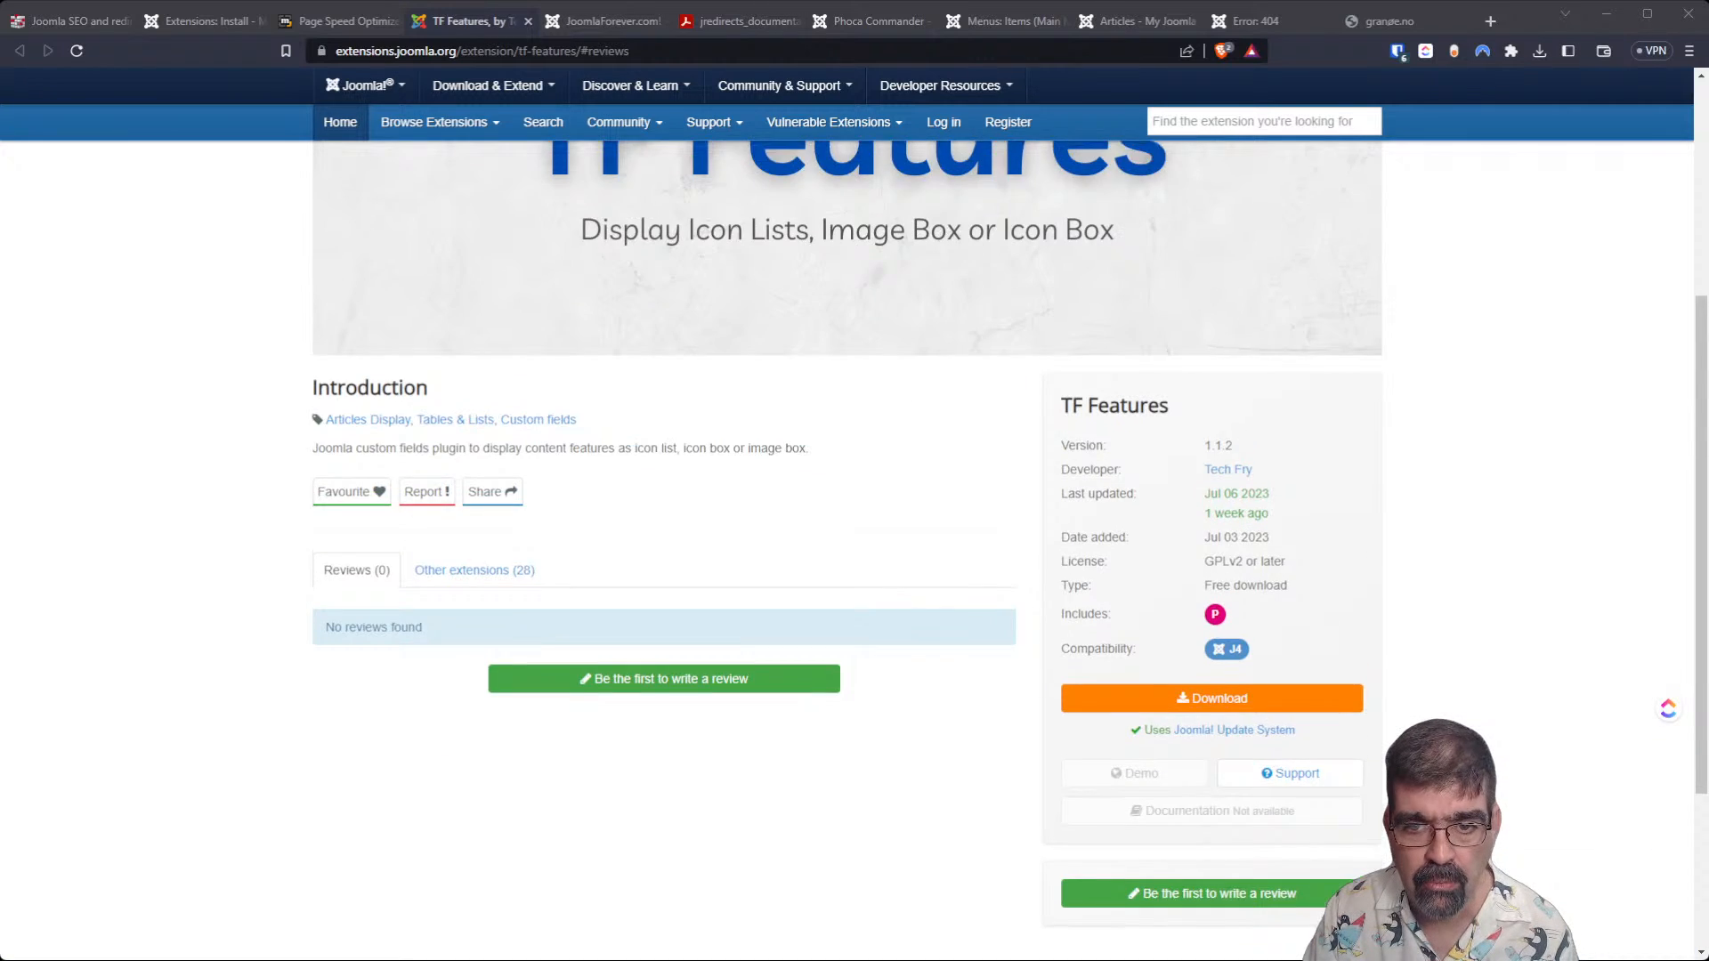
pyautogui.scroll(-4, 845, 534)
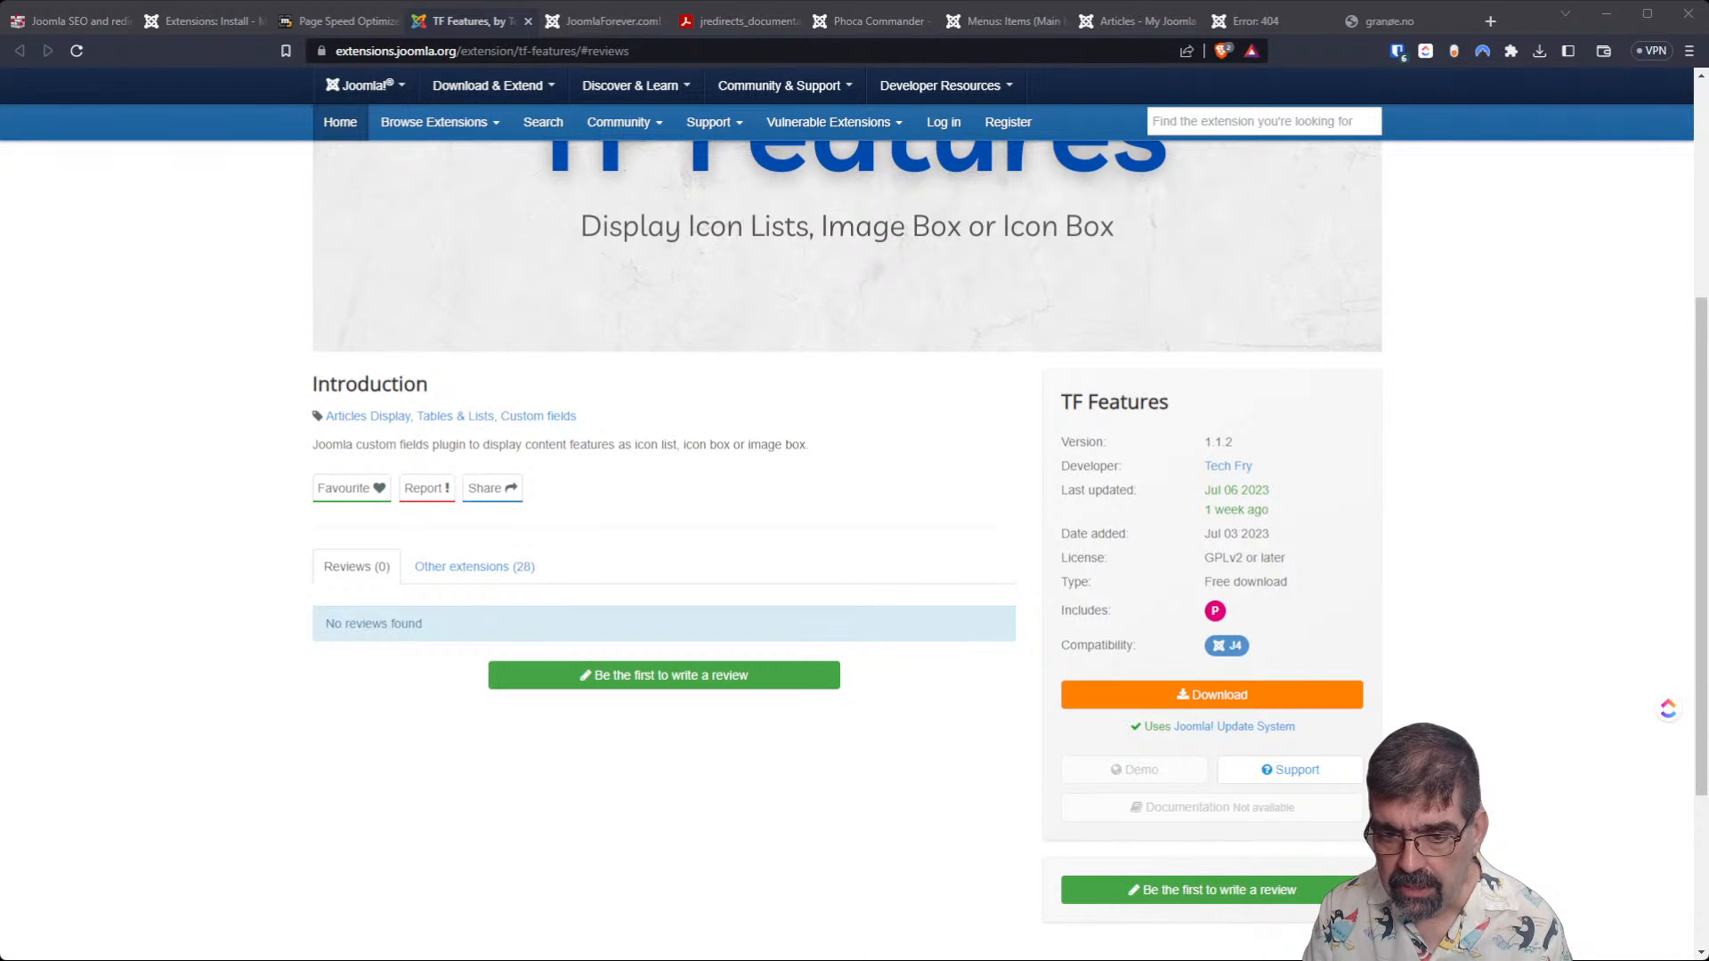
pyautogui.scroll(-2, 845, 552)
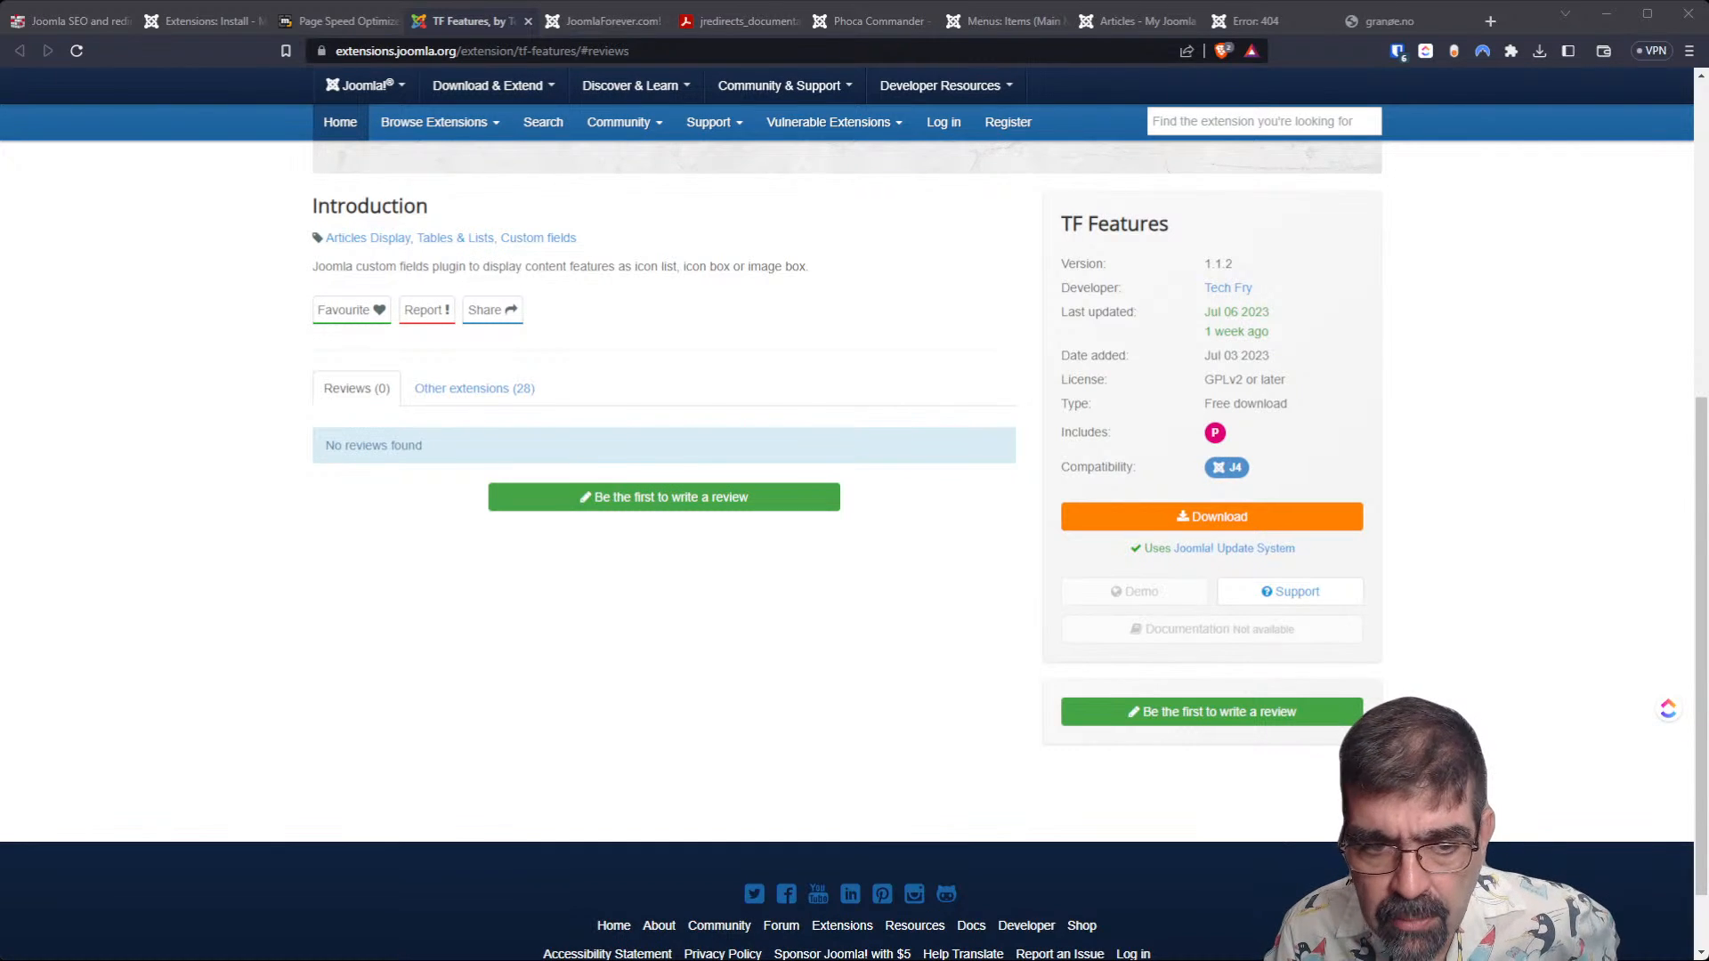
pyautogui.scroll(5, 845, 534)
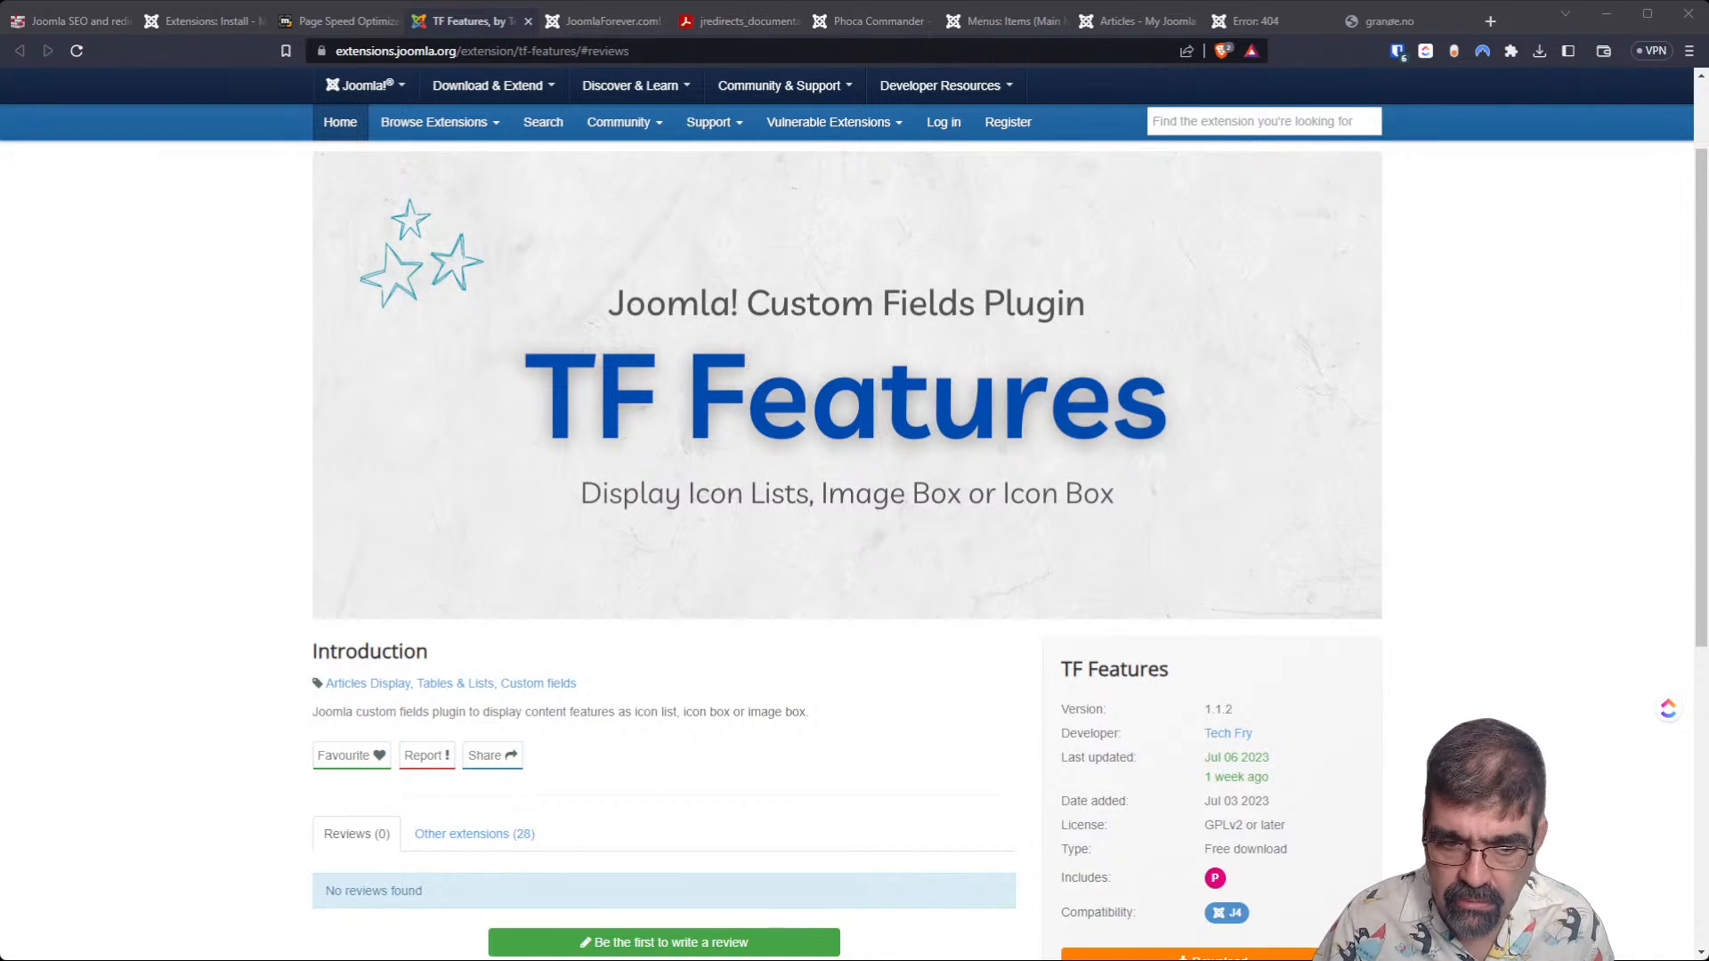
# Browse the TF Features developer's other extensions, and return to the start of the extension page.
pyautogui.click(481, 833)
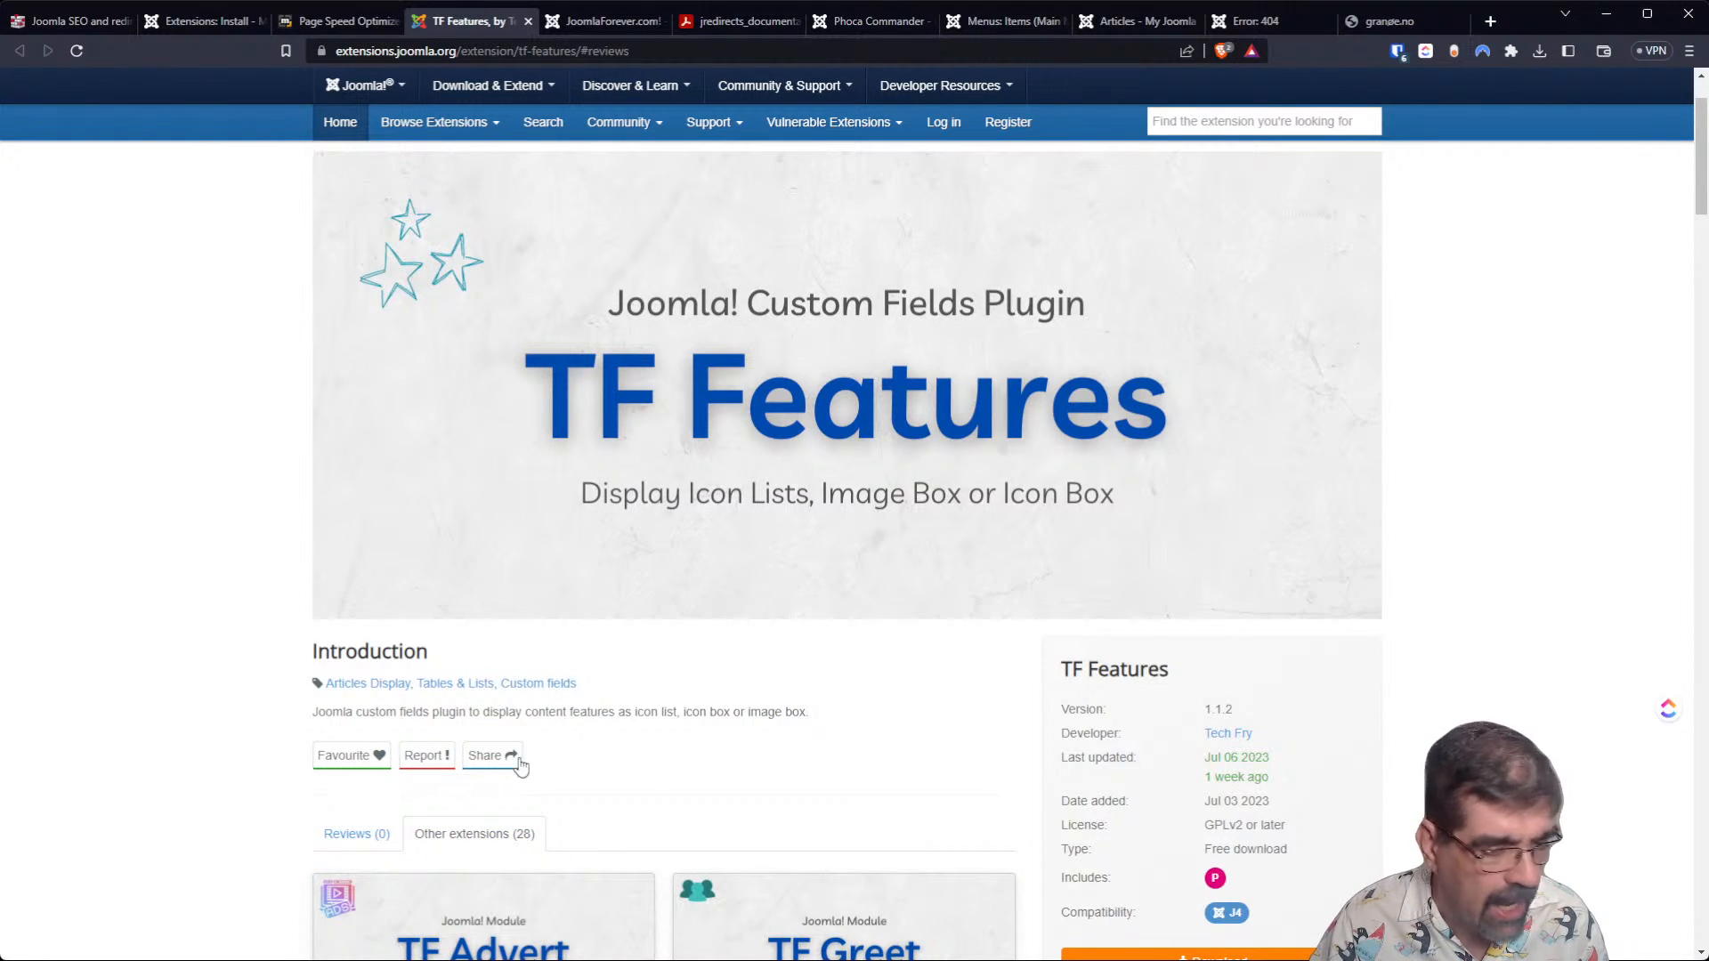
pyautogui.scroll(-5, 985, 487)
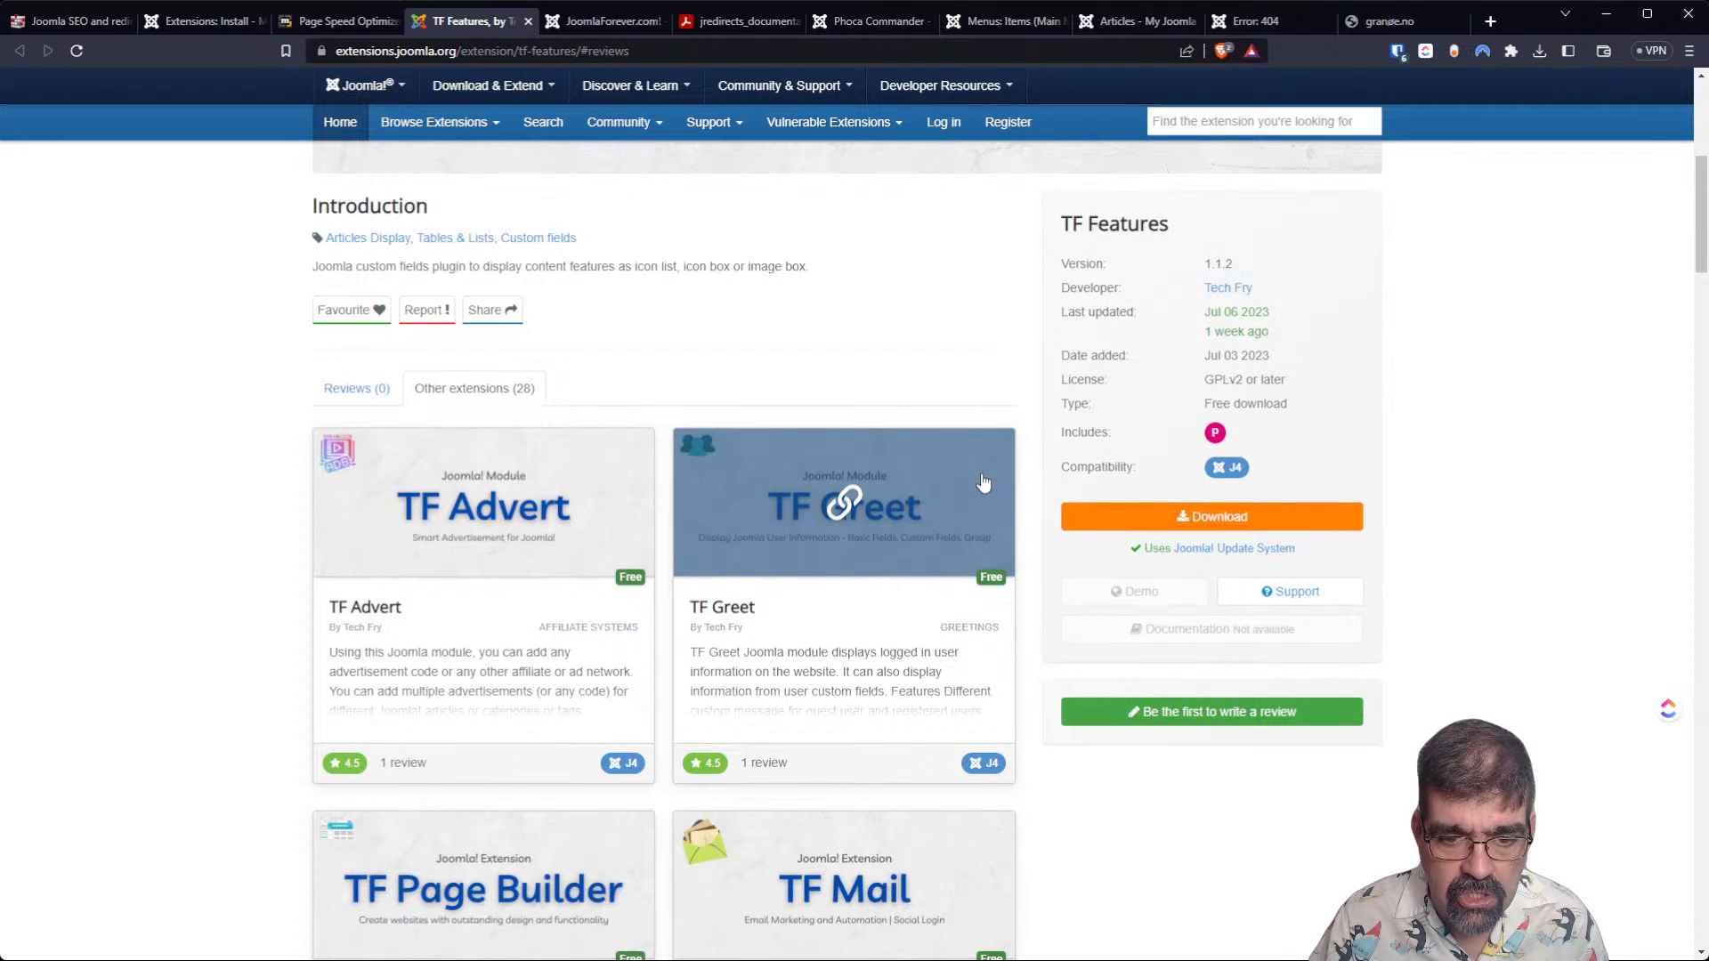
pyautogui.scroll(-6, 984, 481)
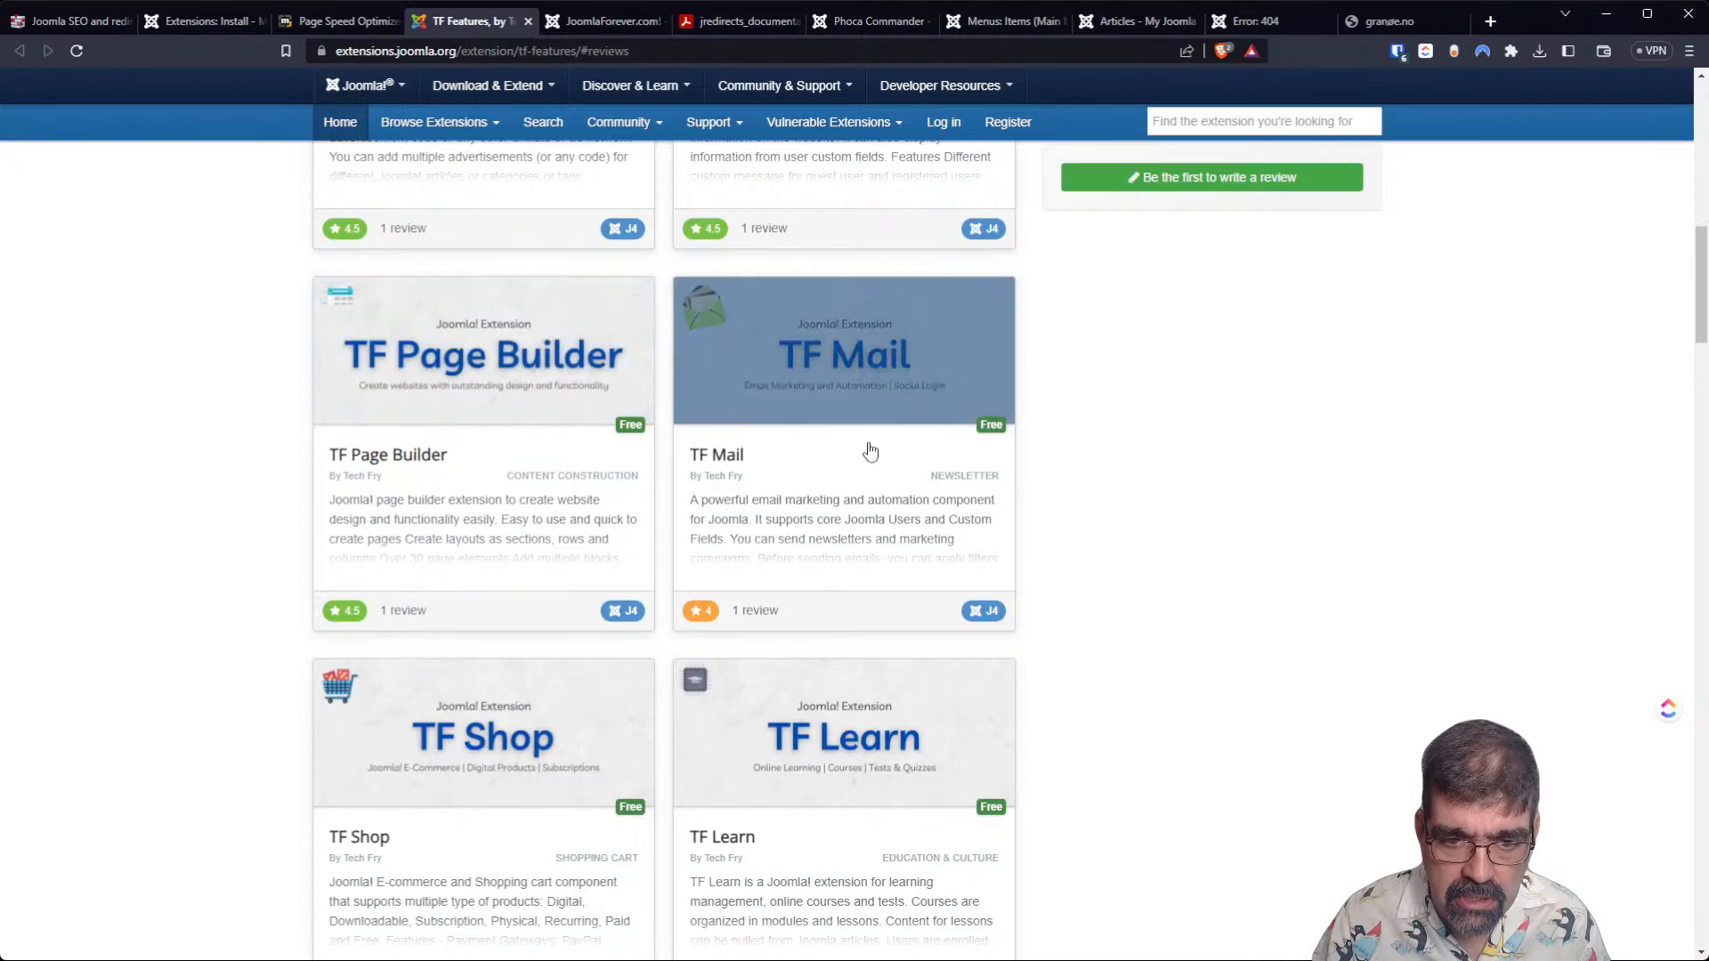
pyautogui.scroll(-18, 871, 452)
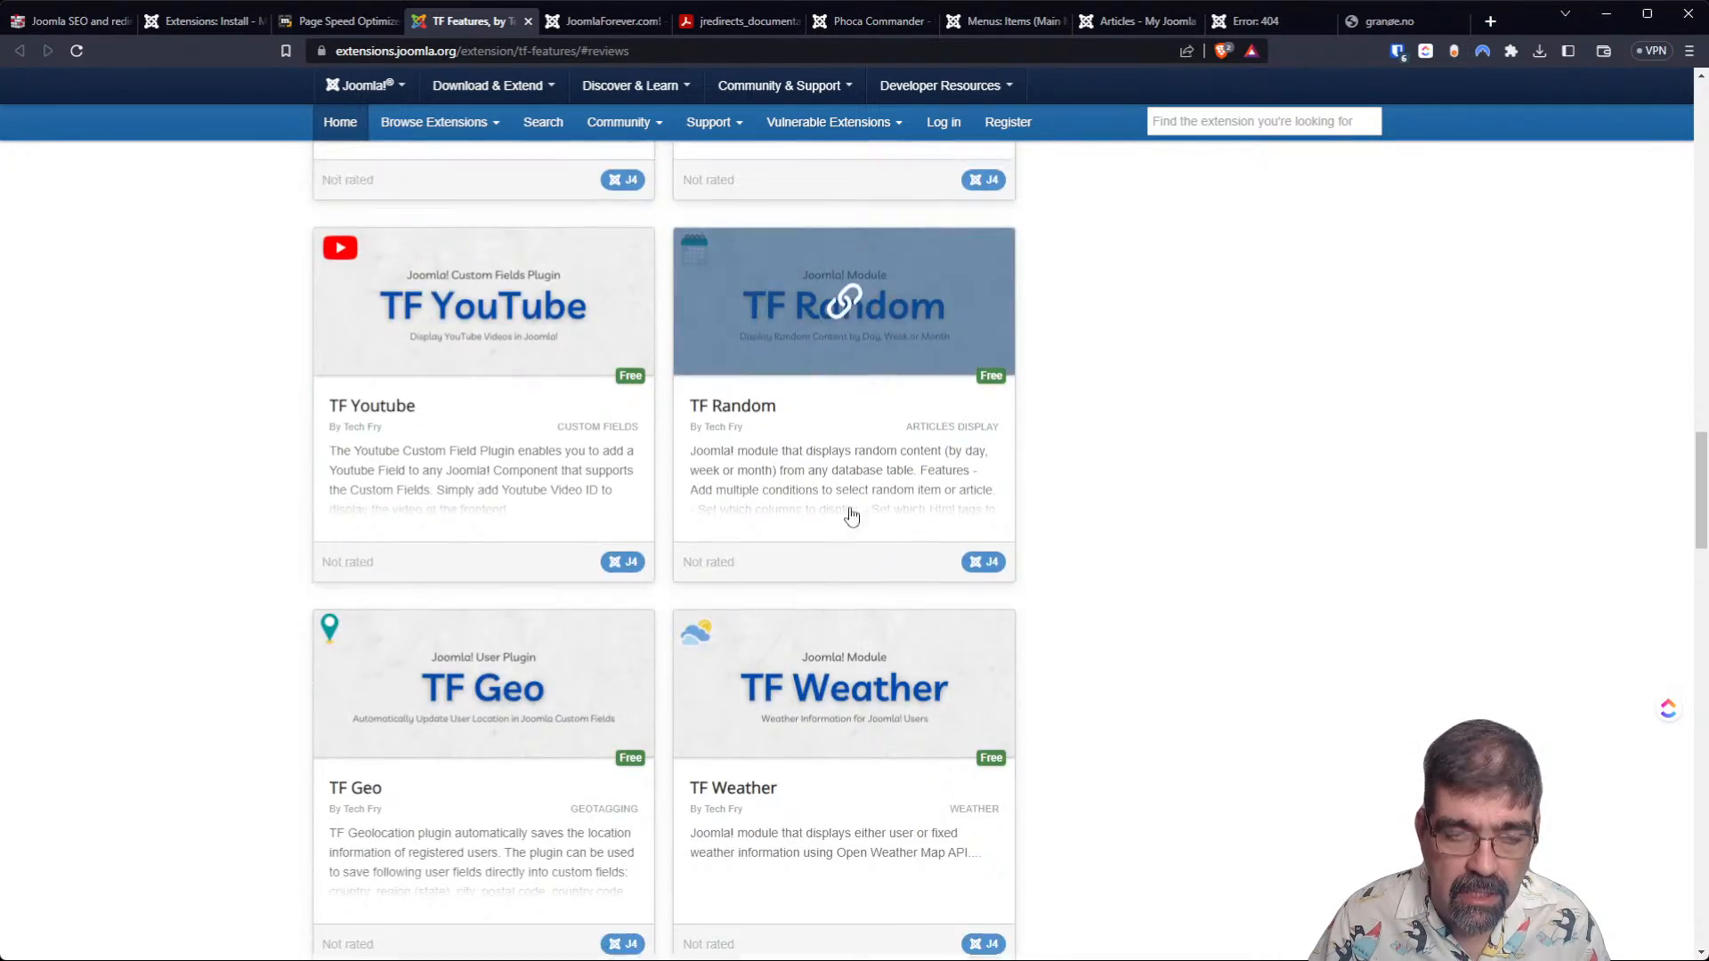
pyautogui.scroll(20, 850, 517)
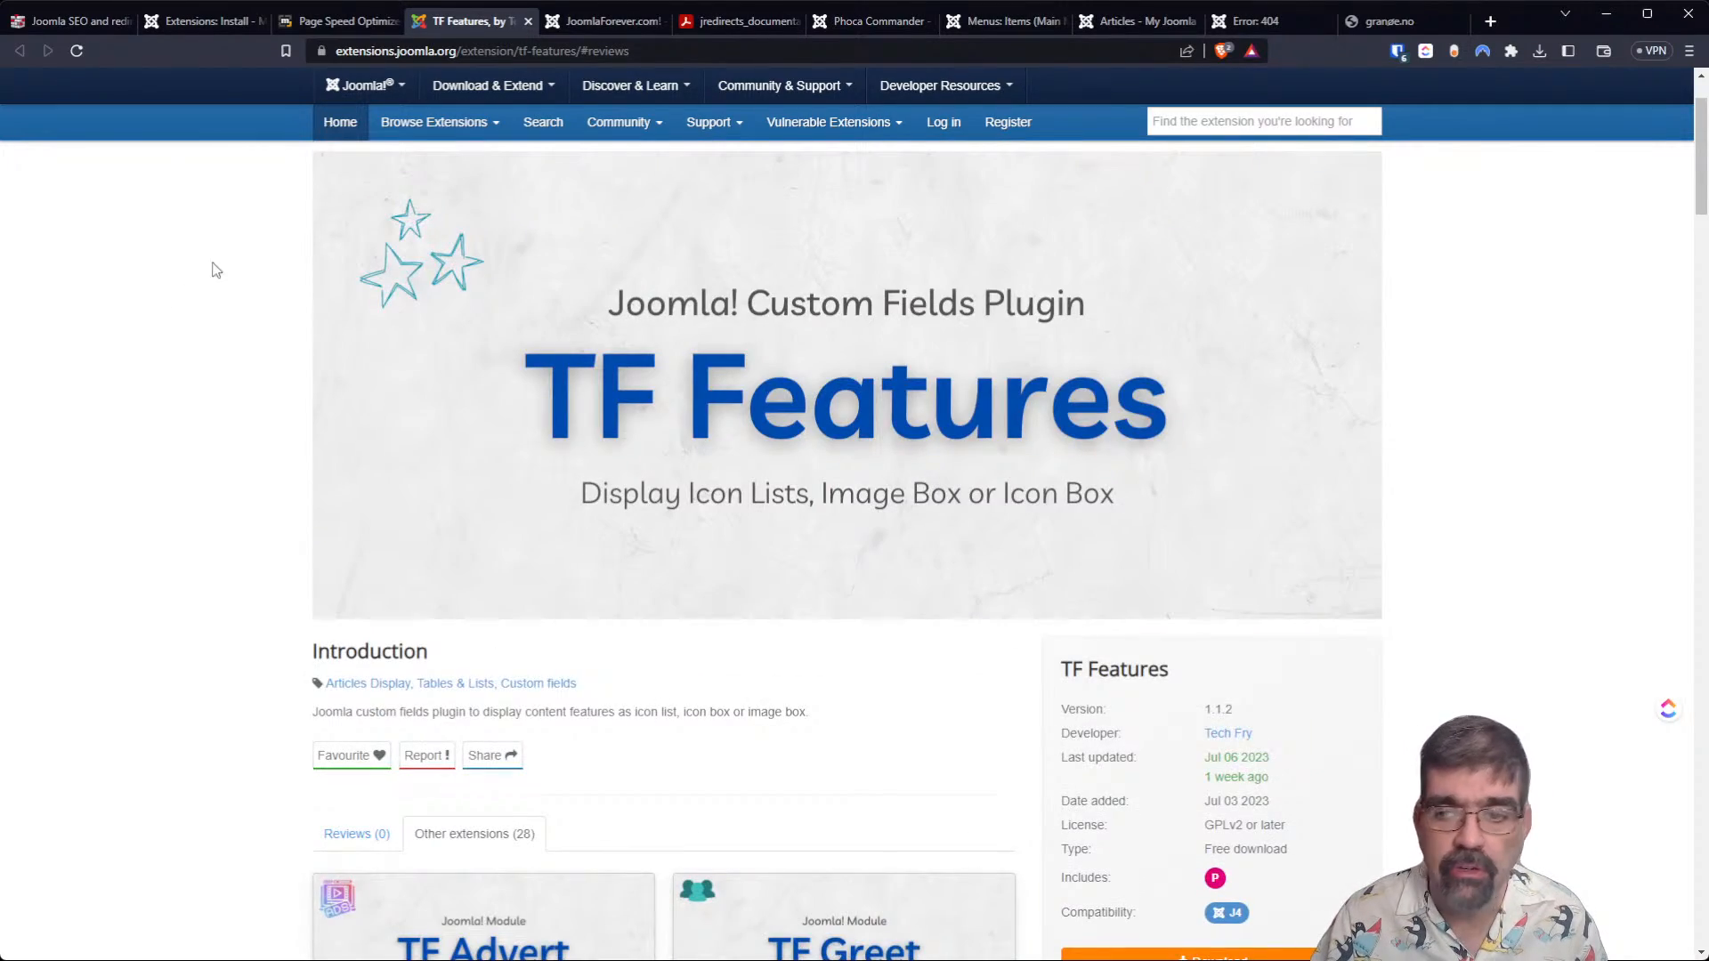
pyautogui.scroll(2, 169, 490)
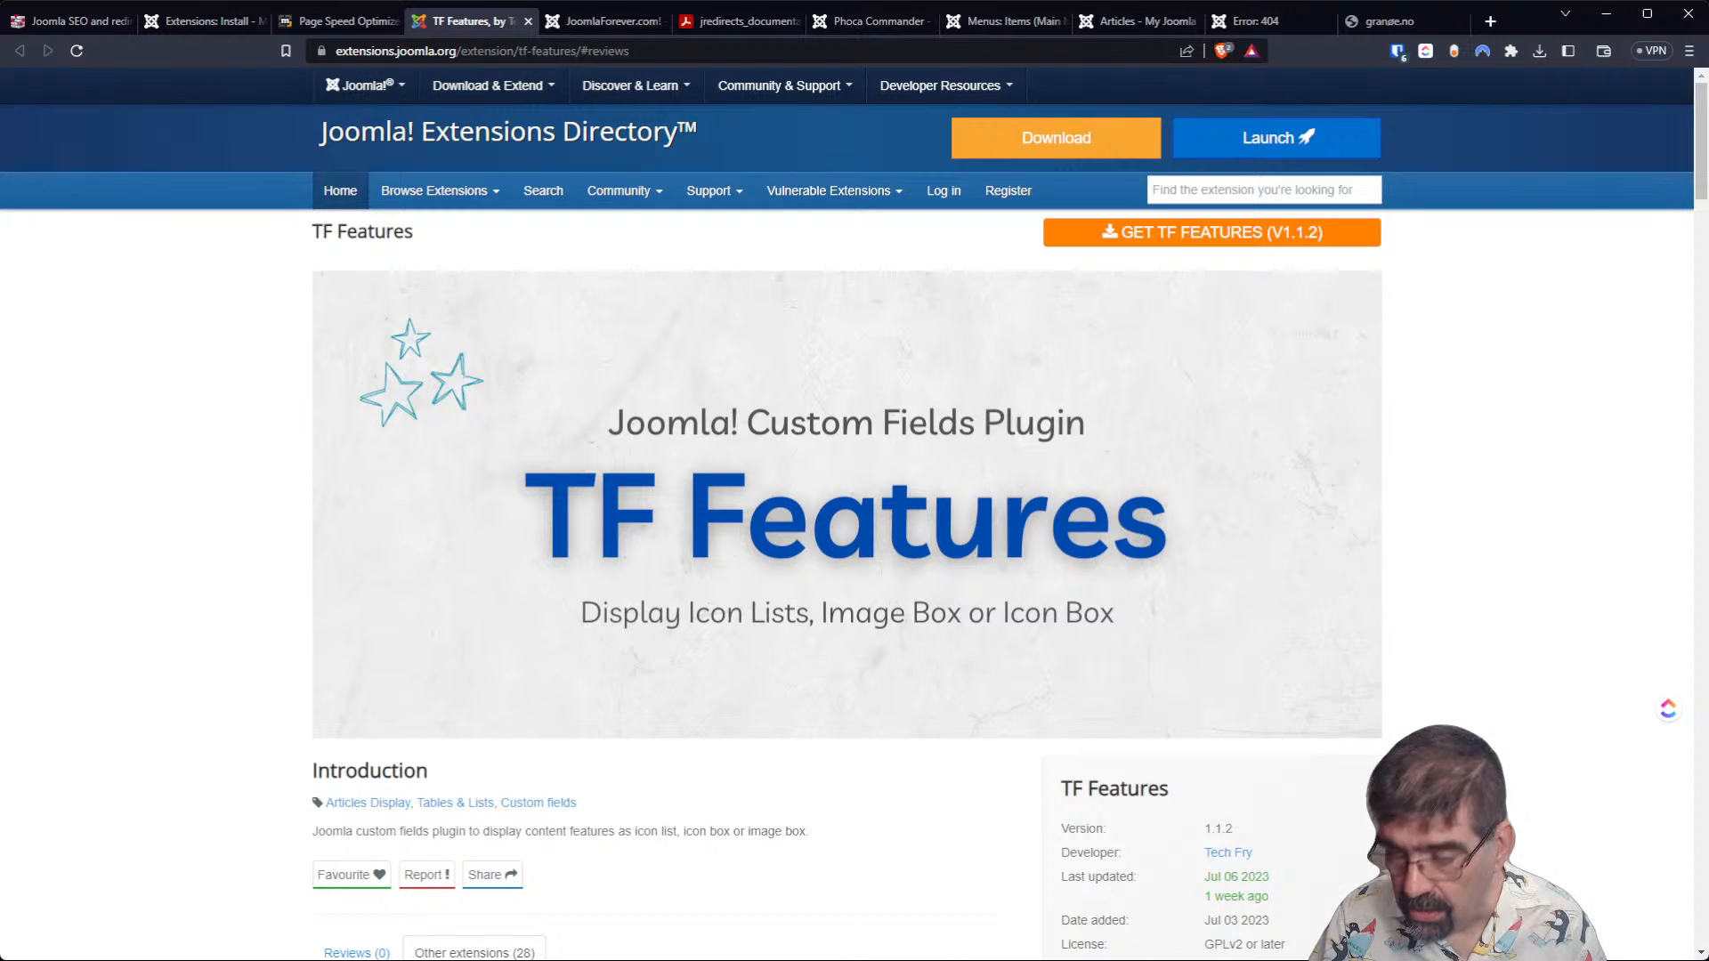
# Return to the Page Speed Optimizer [Free] page, request the extension, and enter the full name in the Create Account form.
pyautogui.click(327, 24)
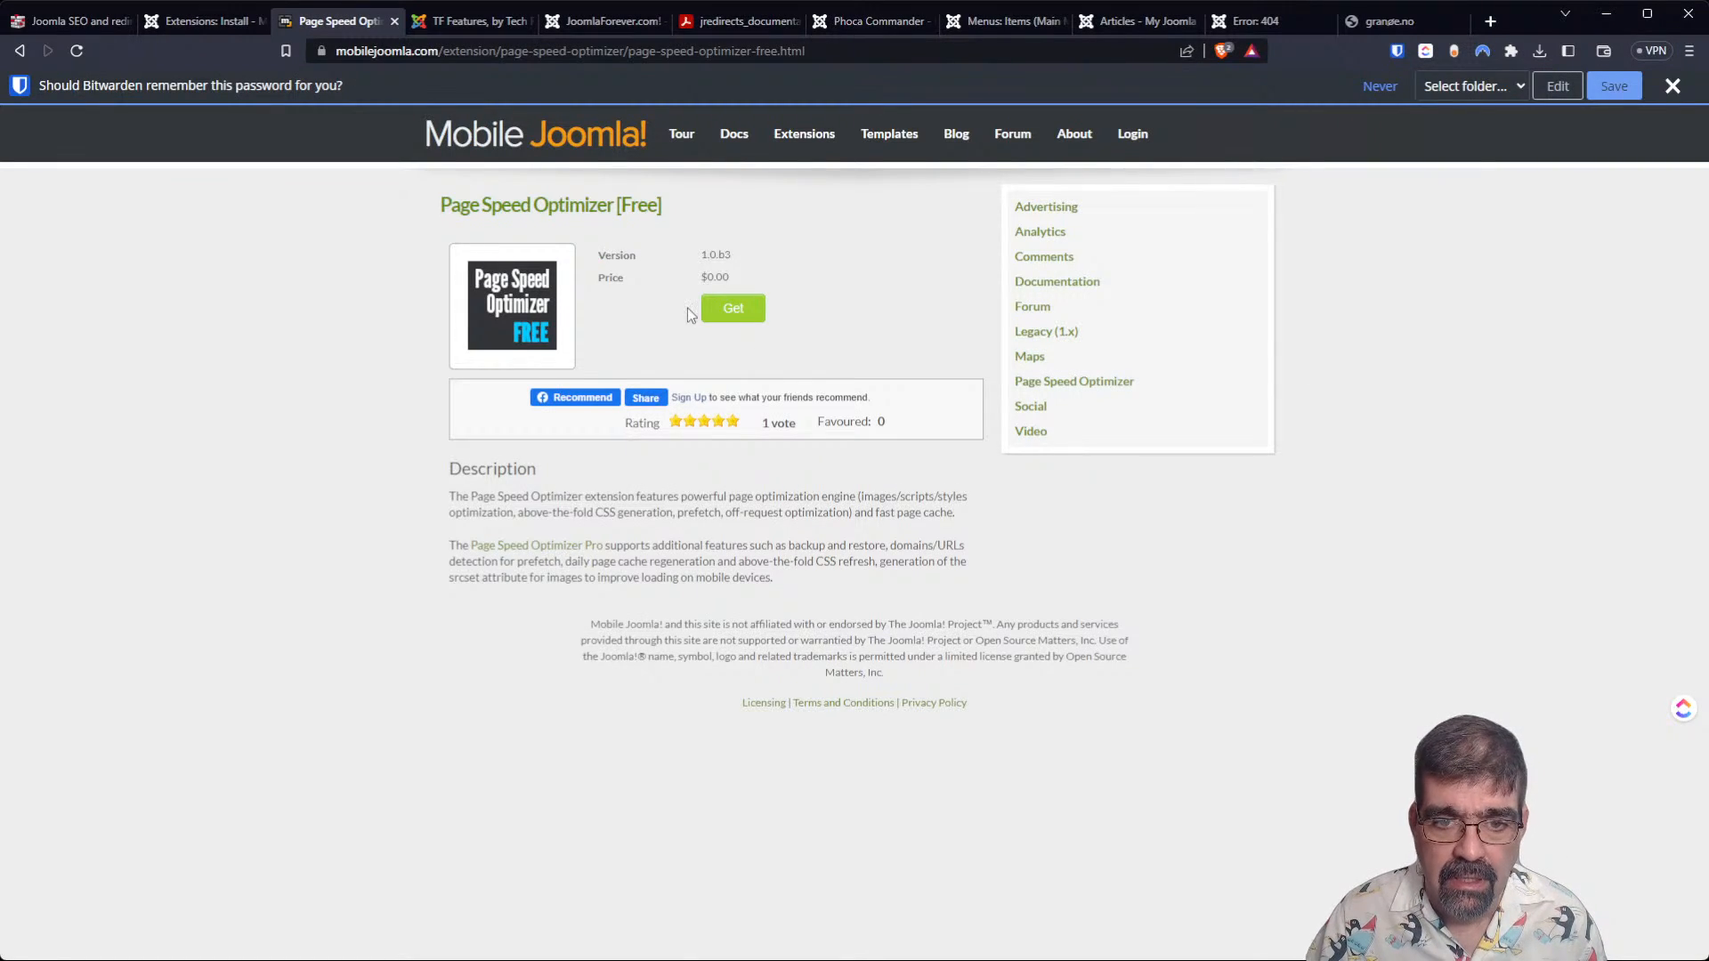
pyautogui.click(712, 309)
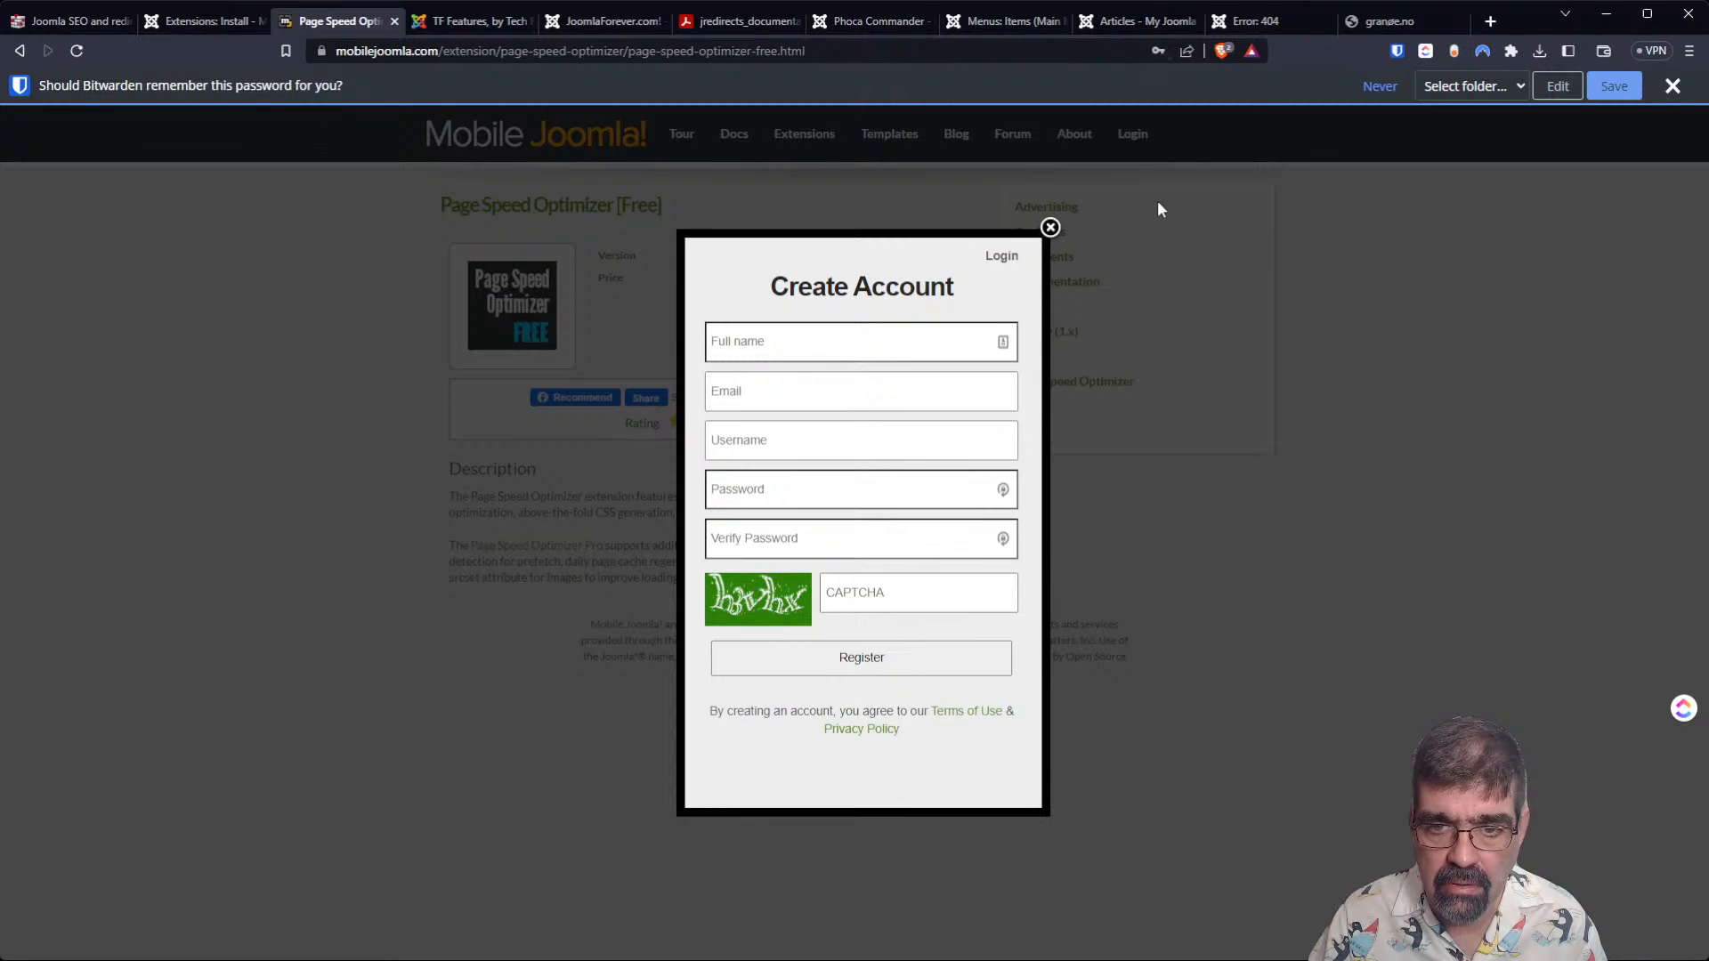
pyautogui.click(895, 327)
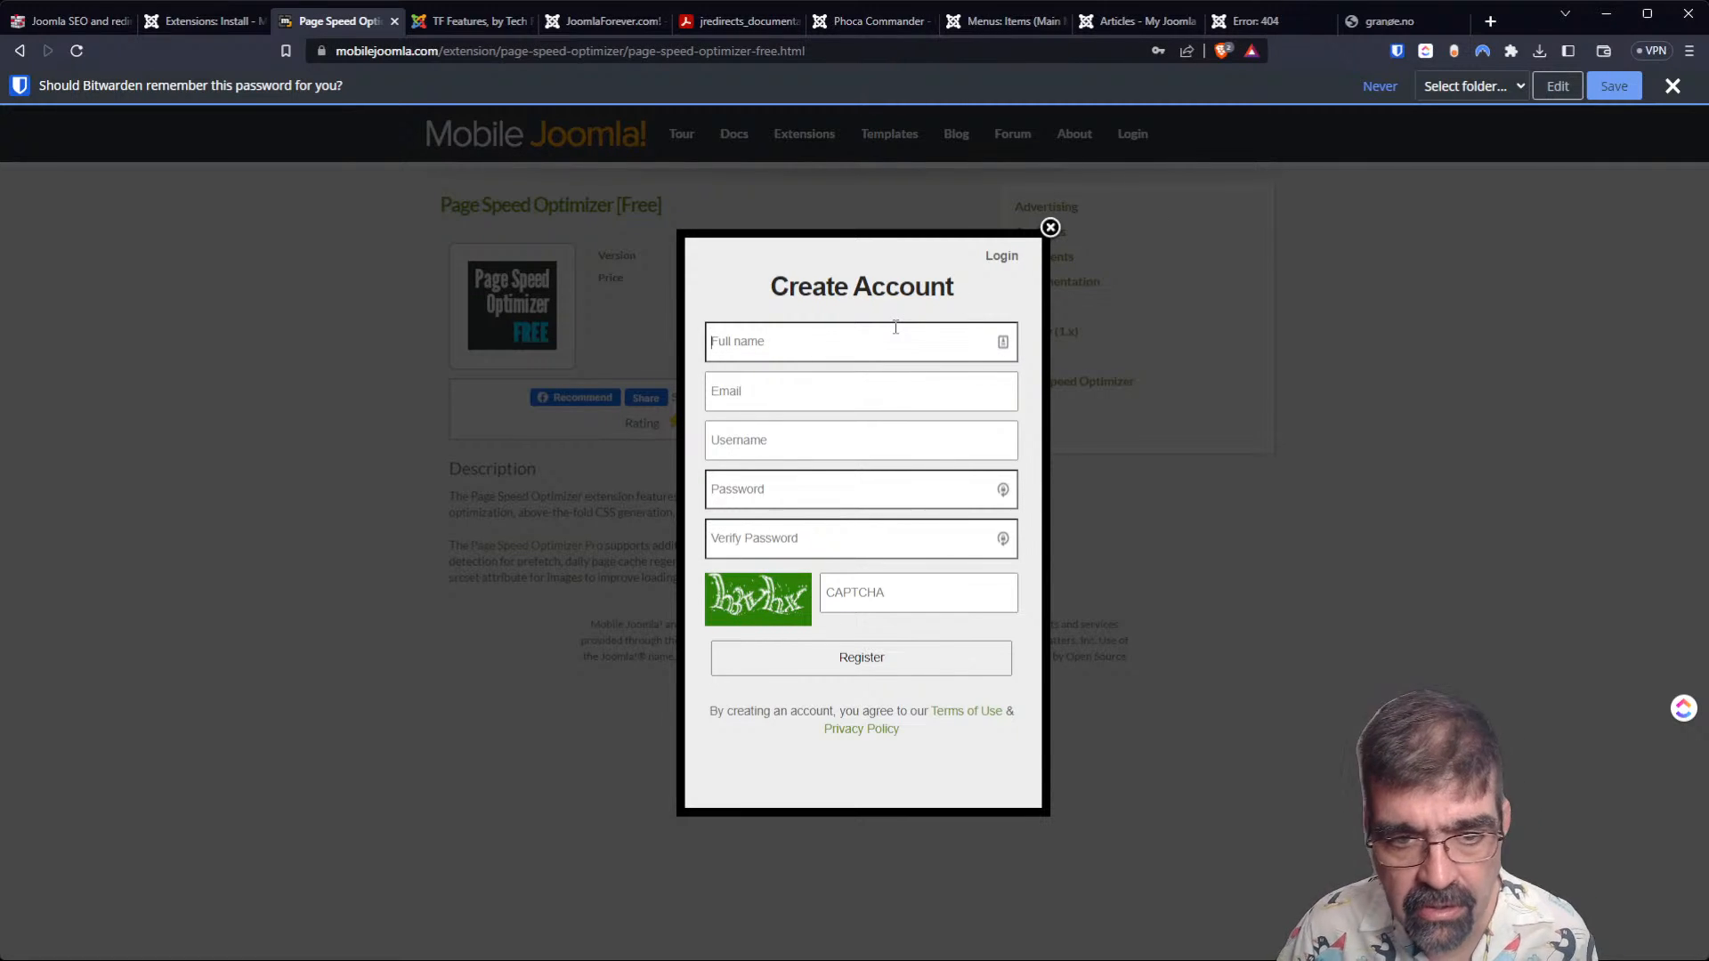
pyautogui.write('Tim Davis')
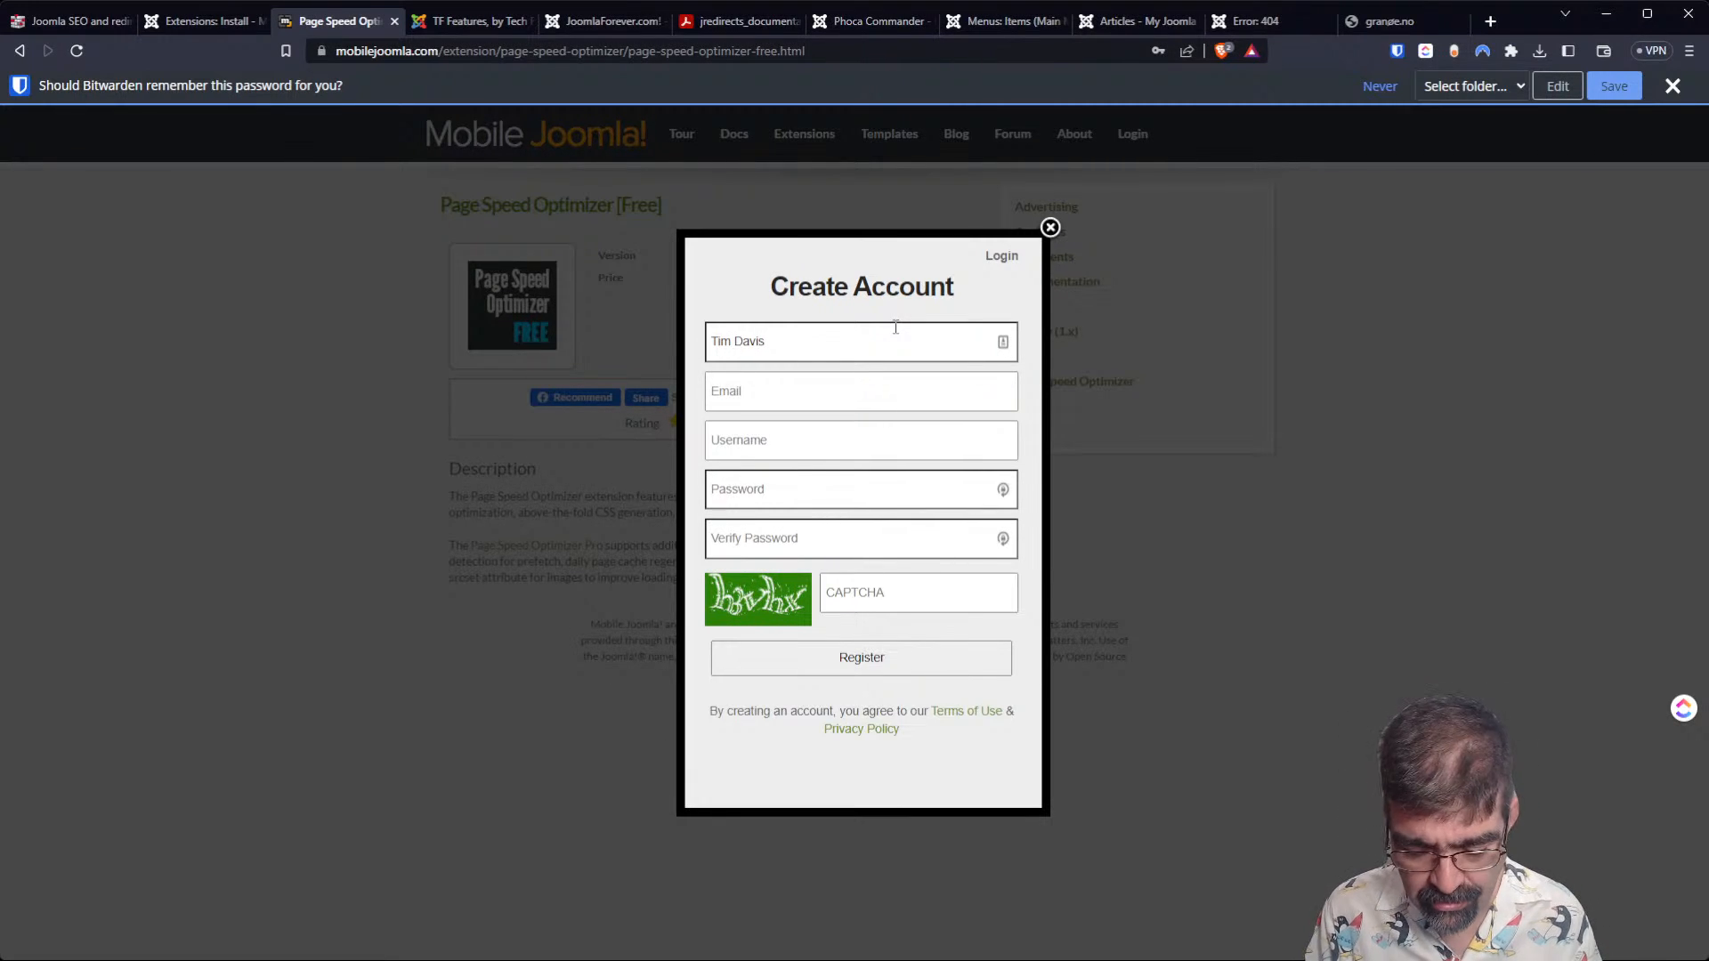
# Fill in the account e-mail and the username in the Create Account form.
pyautogui.press('Tab')
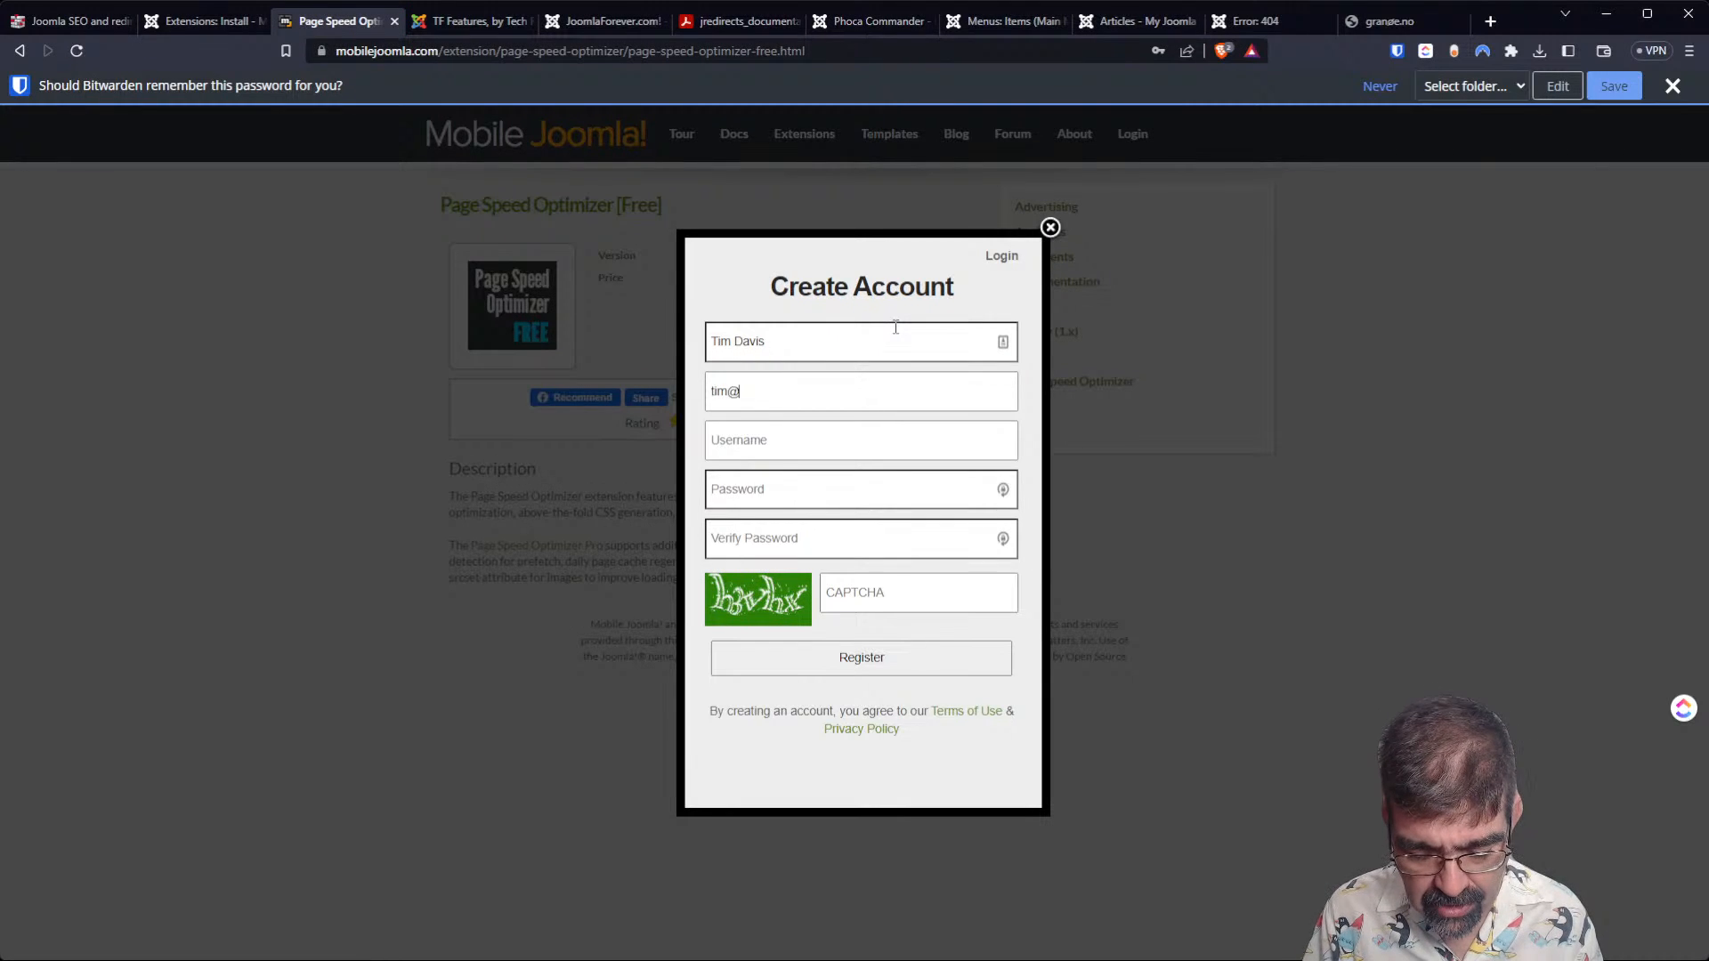
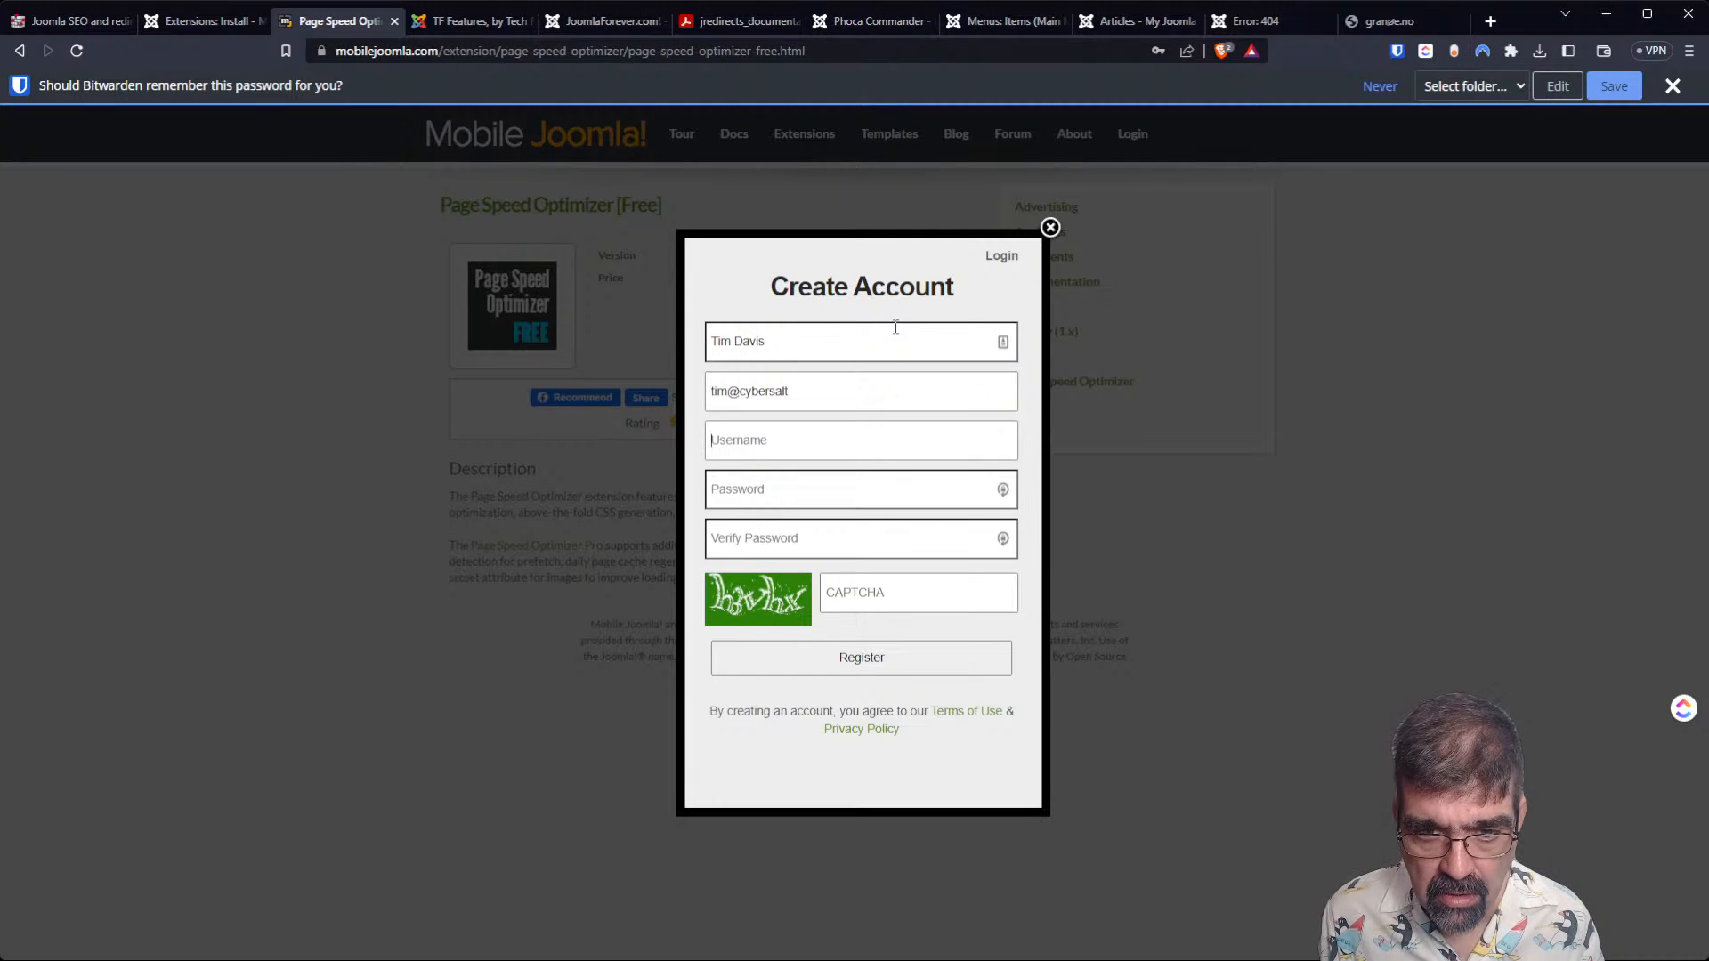
pyautogui.hotkey('ctrl', 'a')
pyautogui.write('tim')
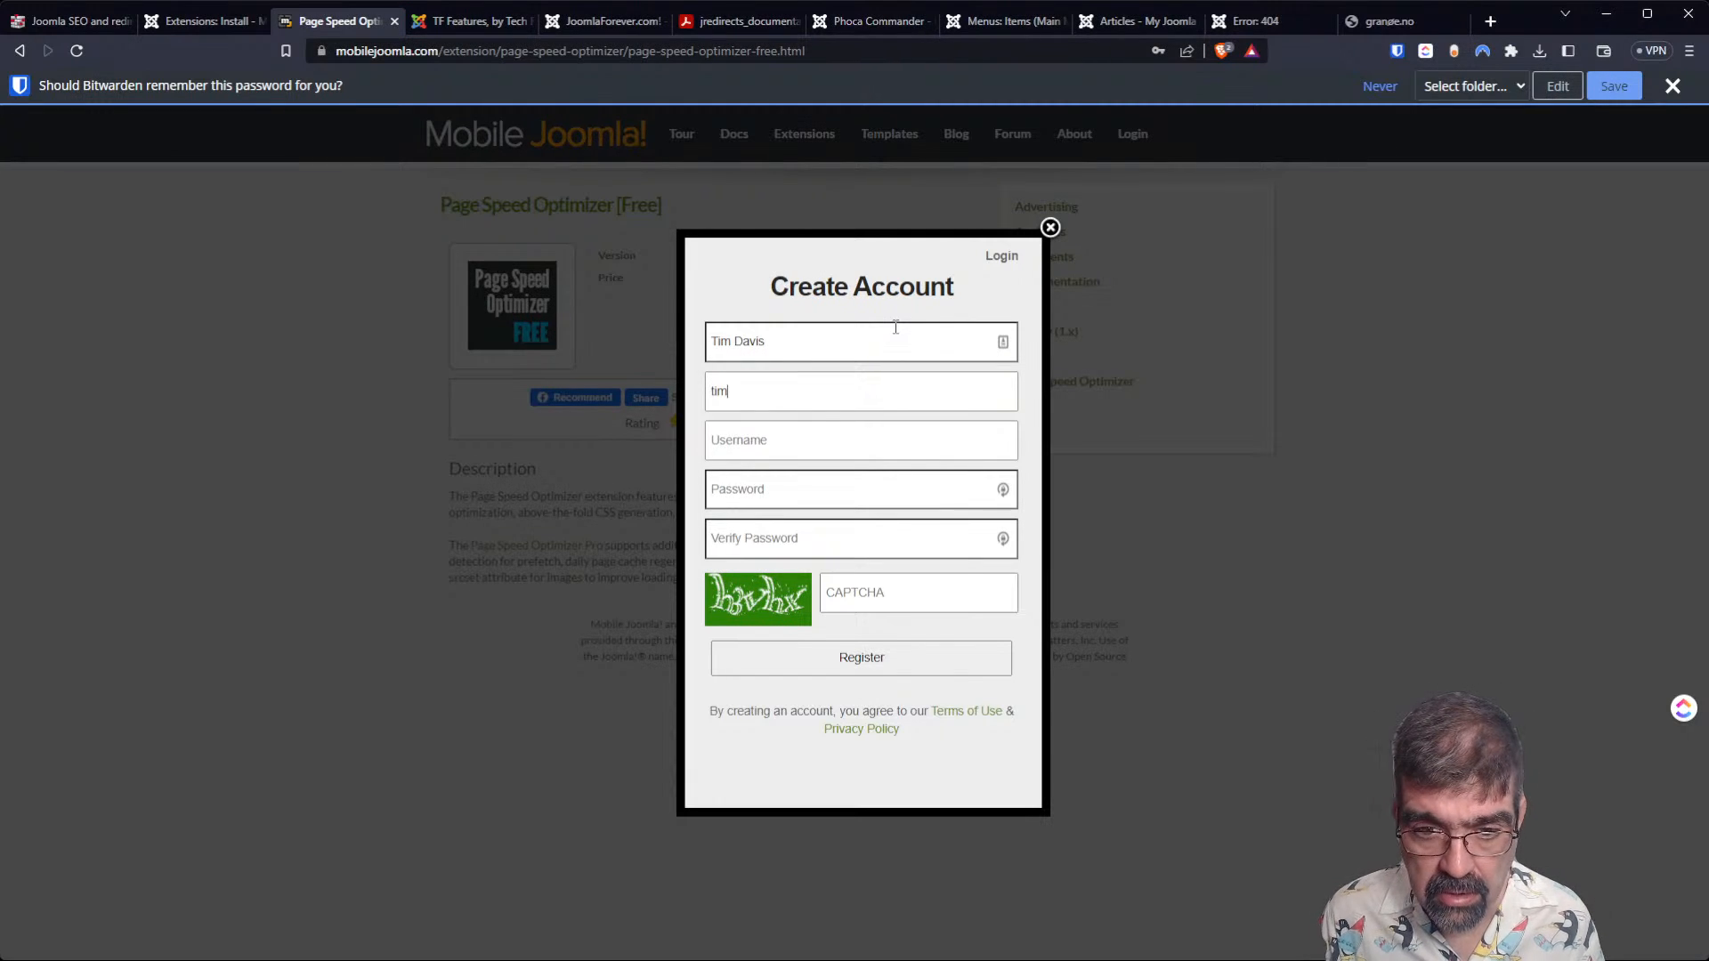
pyautogui.press('Down')
pyautogui.press('Tab')
pyautogui.write('cybersalt')
pyautogui.press('Tab')
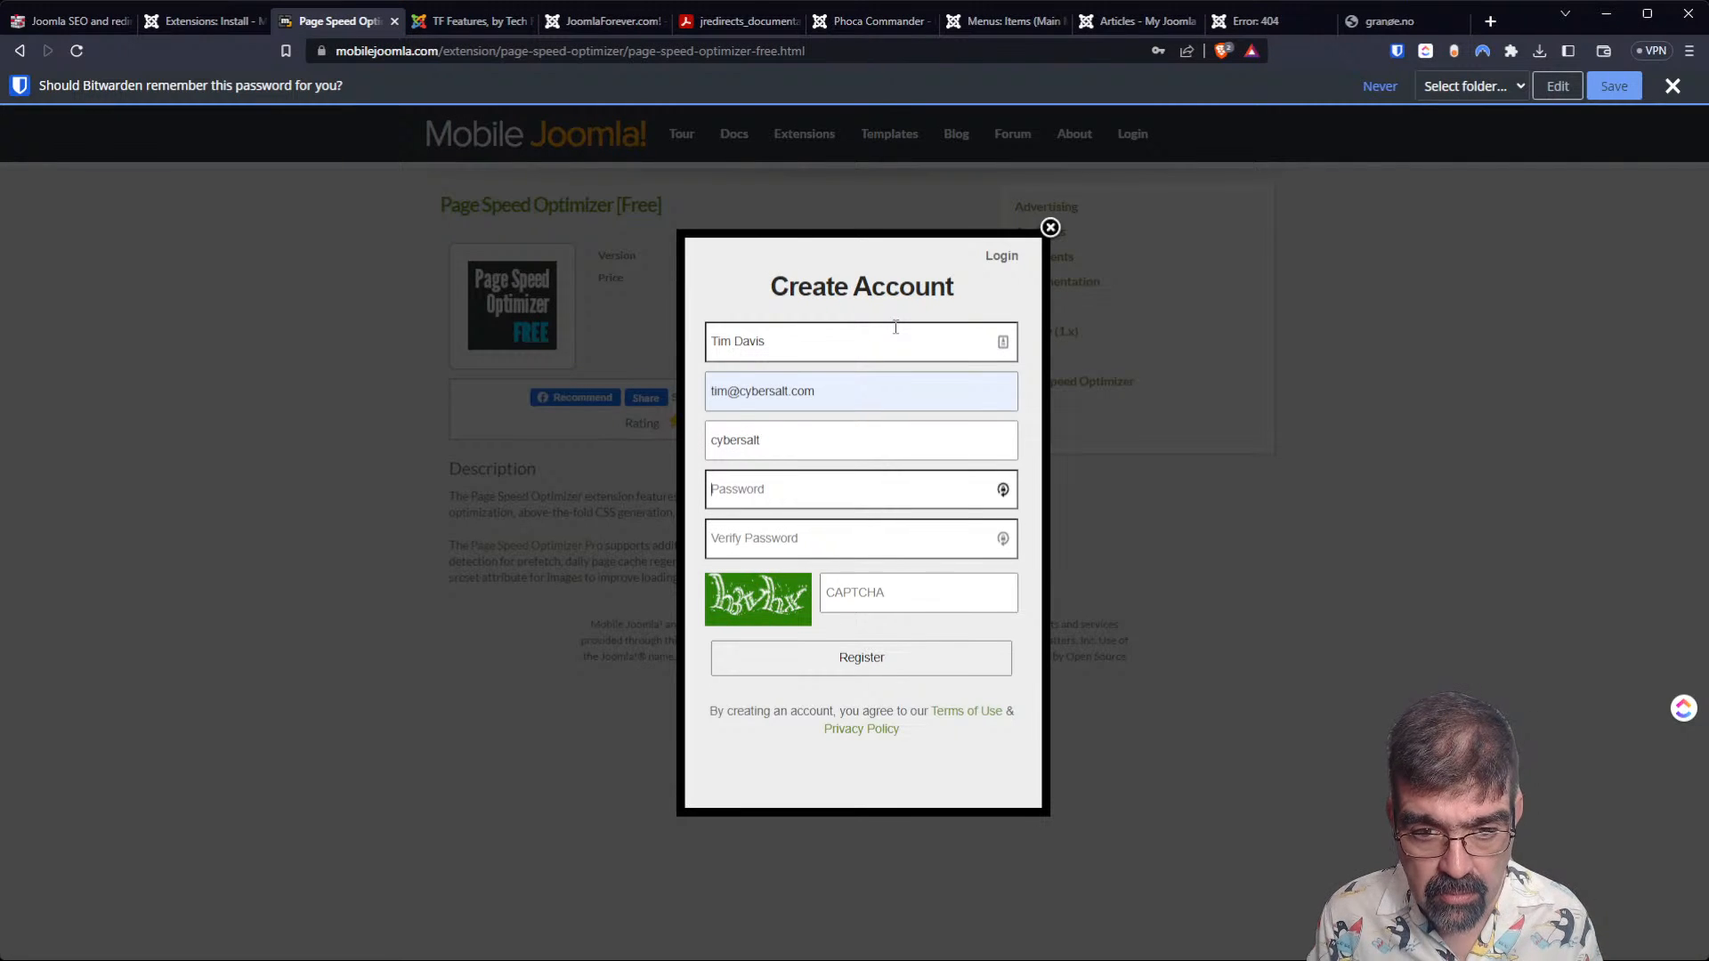
# Paste the account password into both the Password and Verify Password fields.
pyautogui.hotkey('ctrl', 'v')
pyautogui.press('Tab')
pyautogui.hotkey('ctrl', 'v')
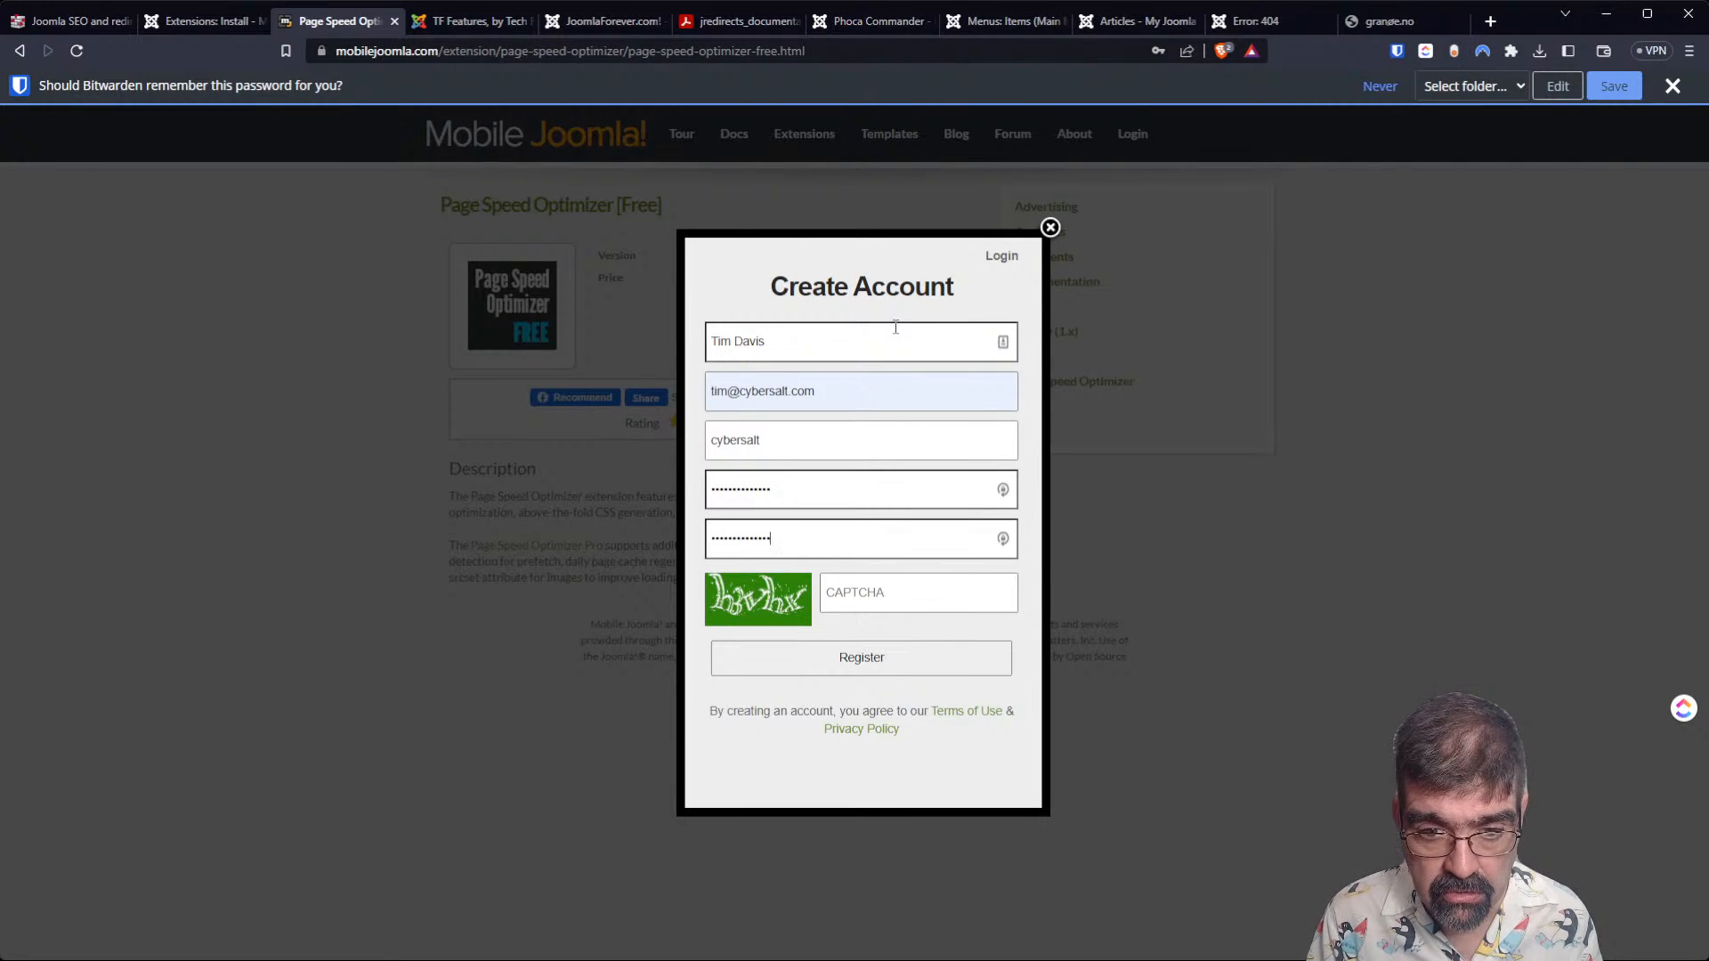
# Enter the displayed CAPTCHA characters, try to register the account, and close the Create Account form.
pyautogui.press('Tab')
pyautogui.write('h3vhx')
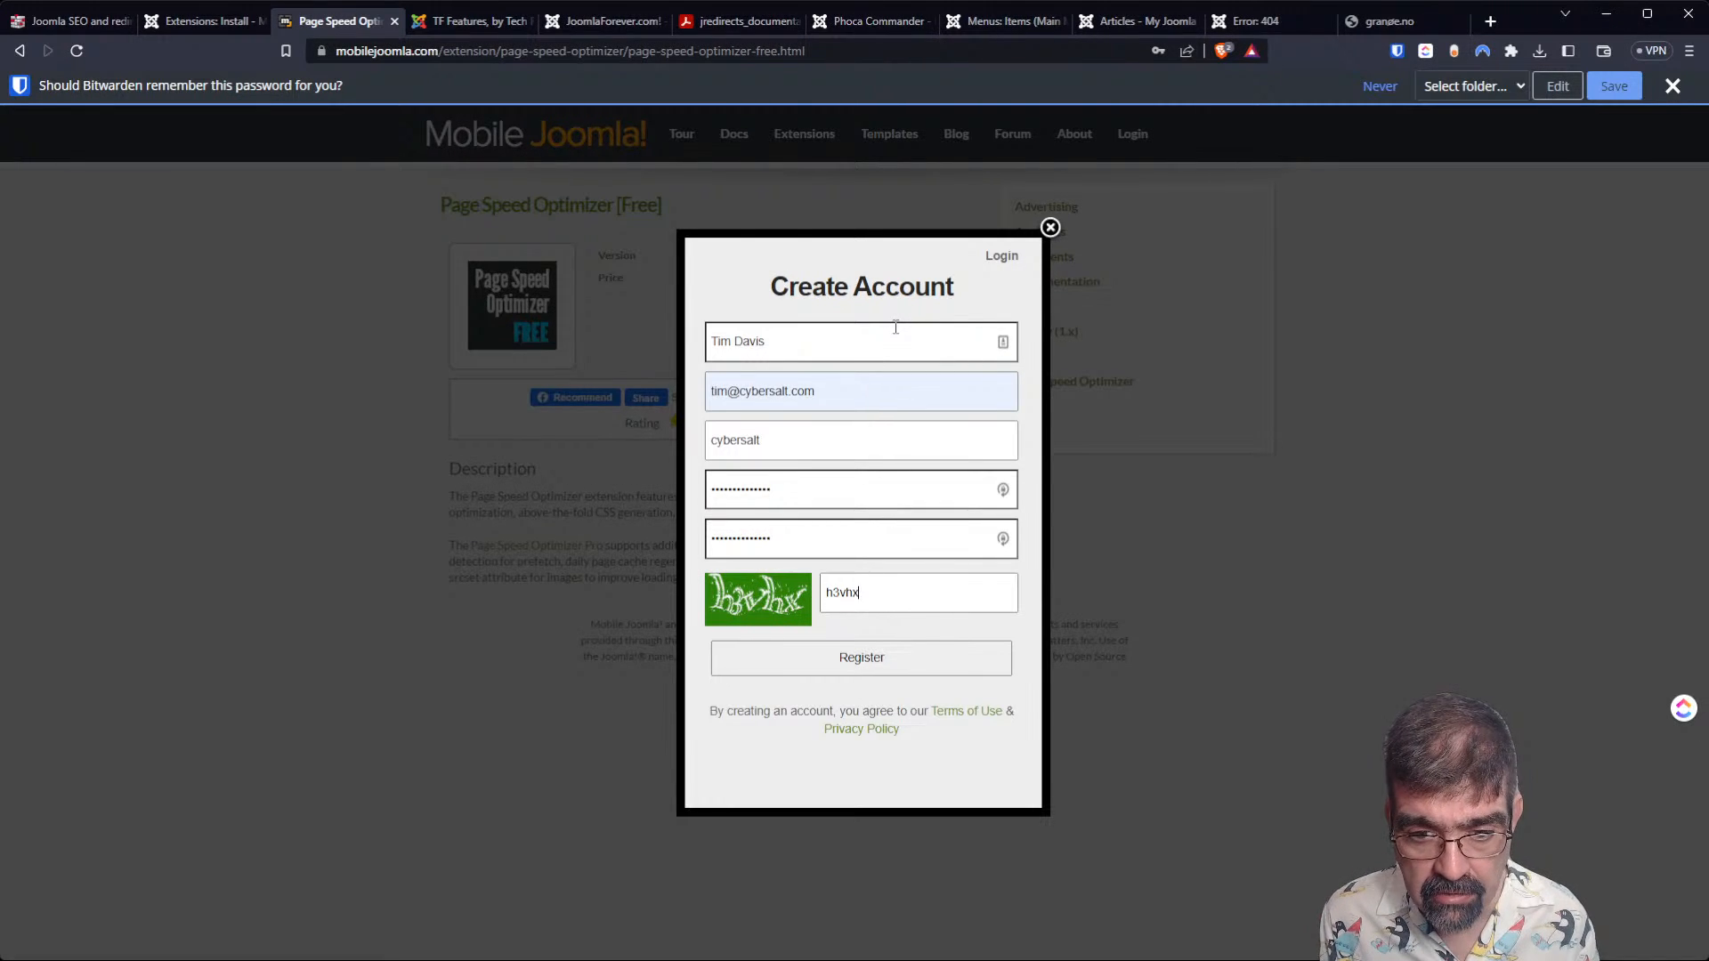
pyautogui.press('Return')
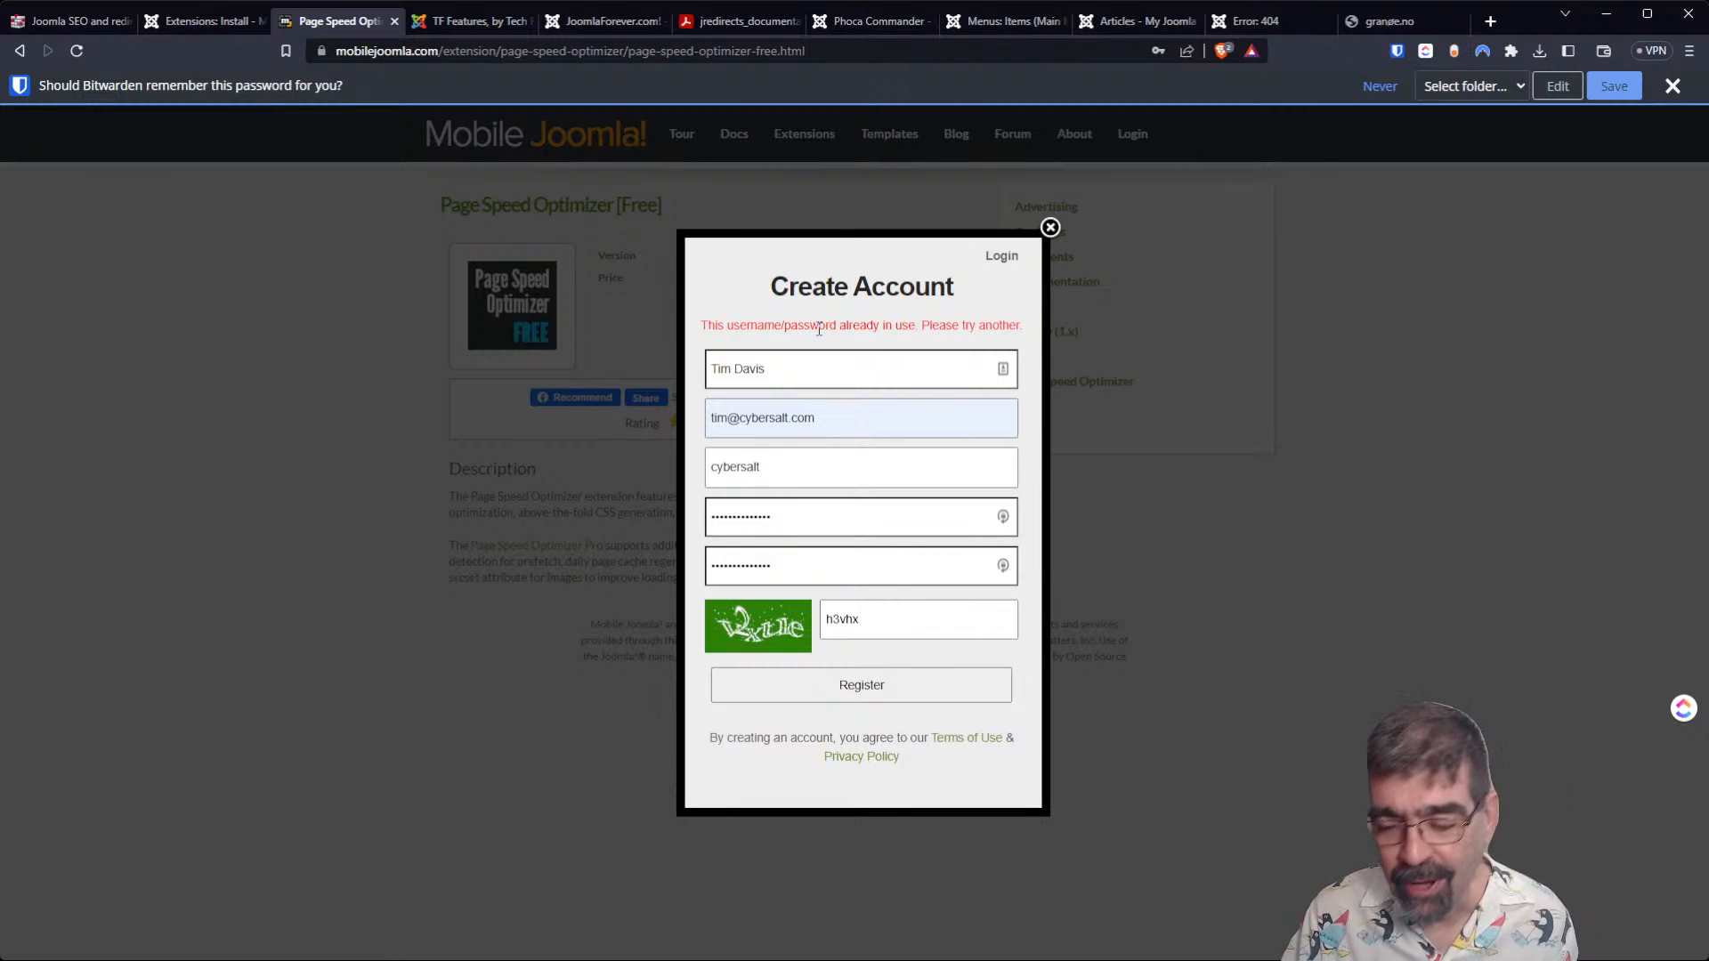
pyautogui.click(1051, 228)
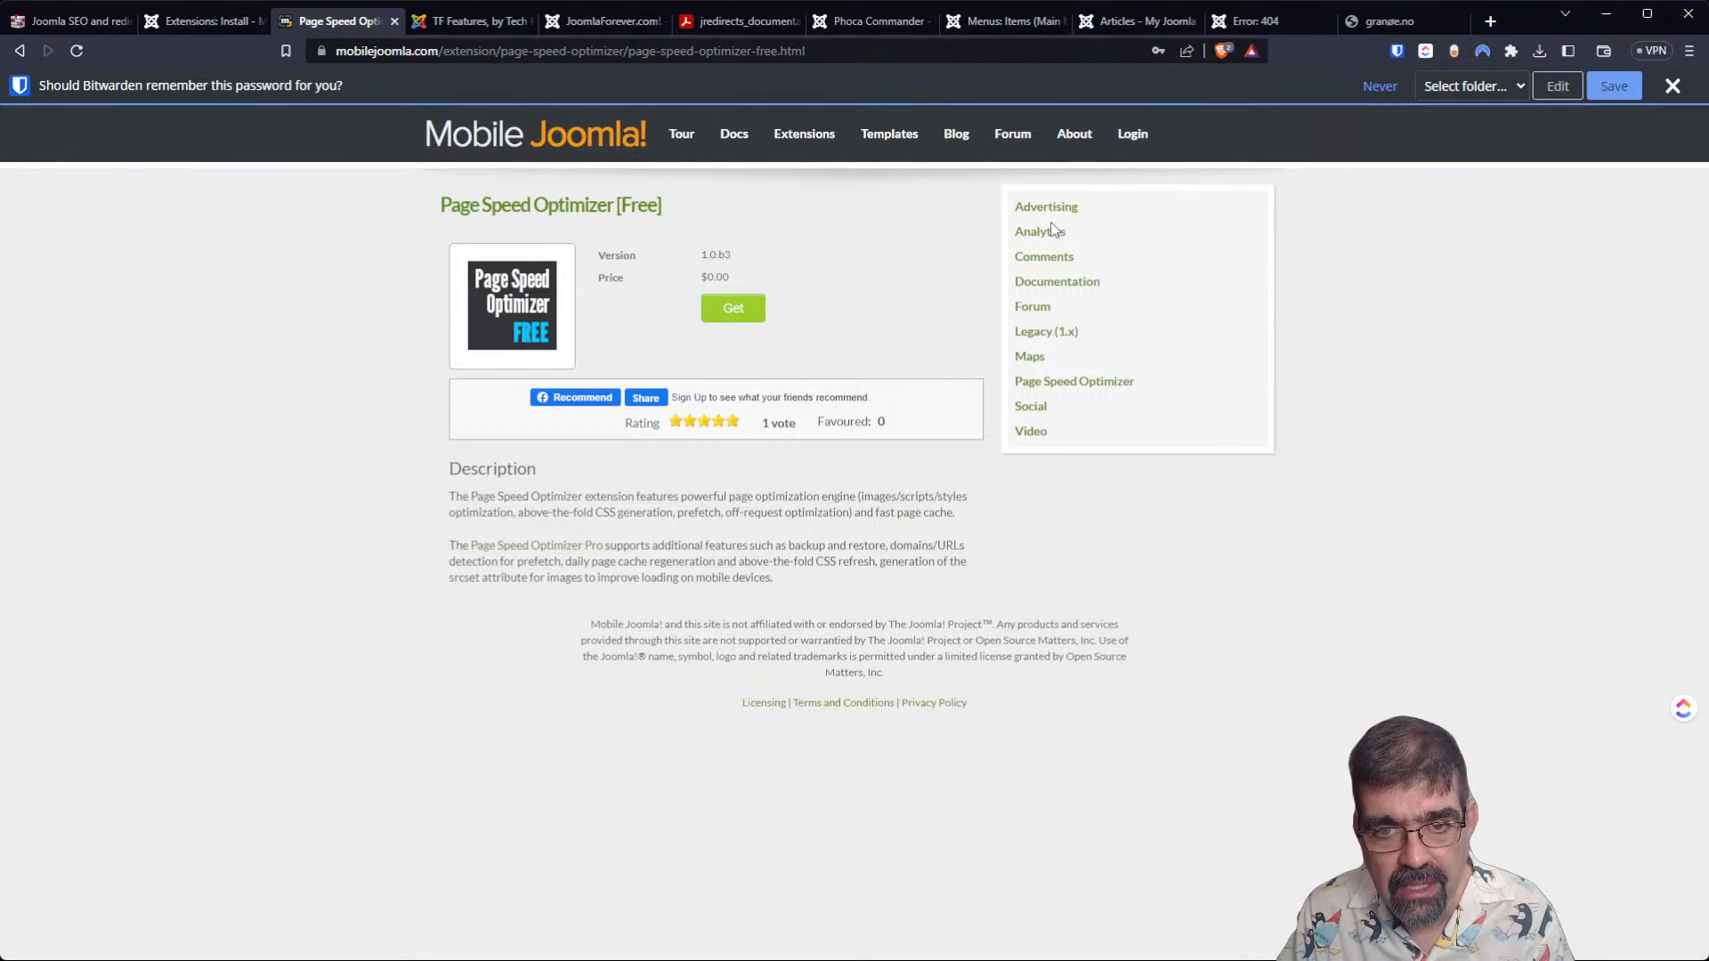
# Try to log in to Mobile Joomla! with the saved username and password, and clear the password entry.
pyautogui.click(1130, 141)
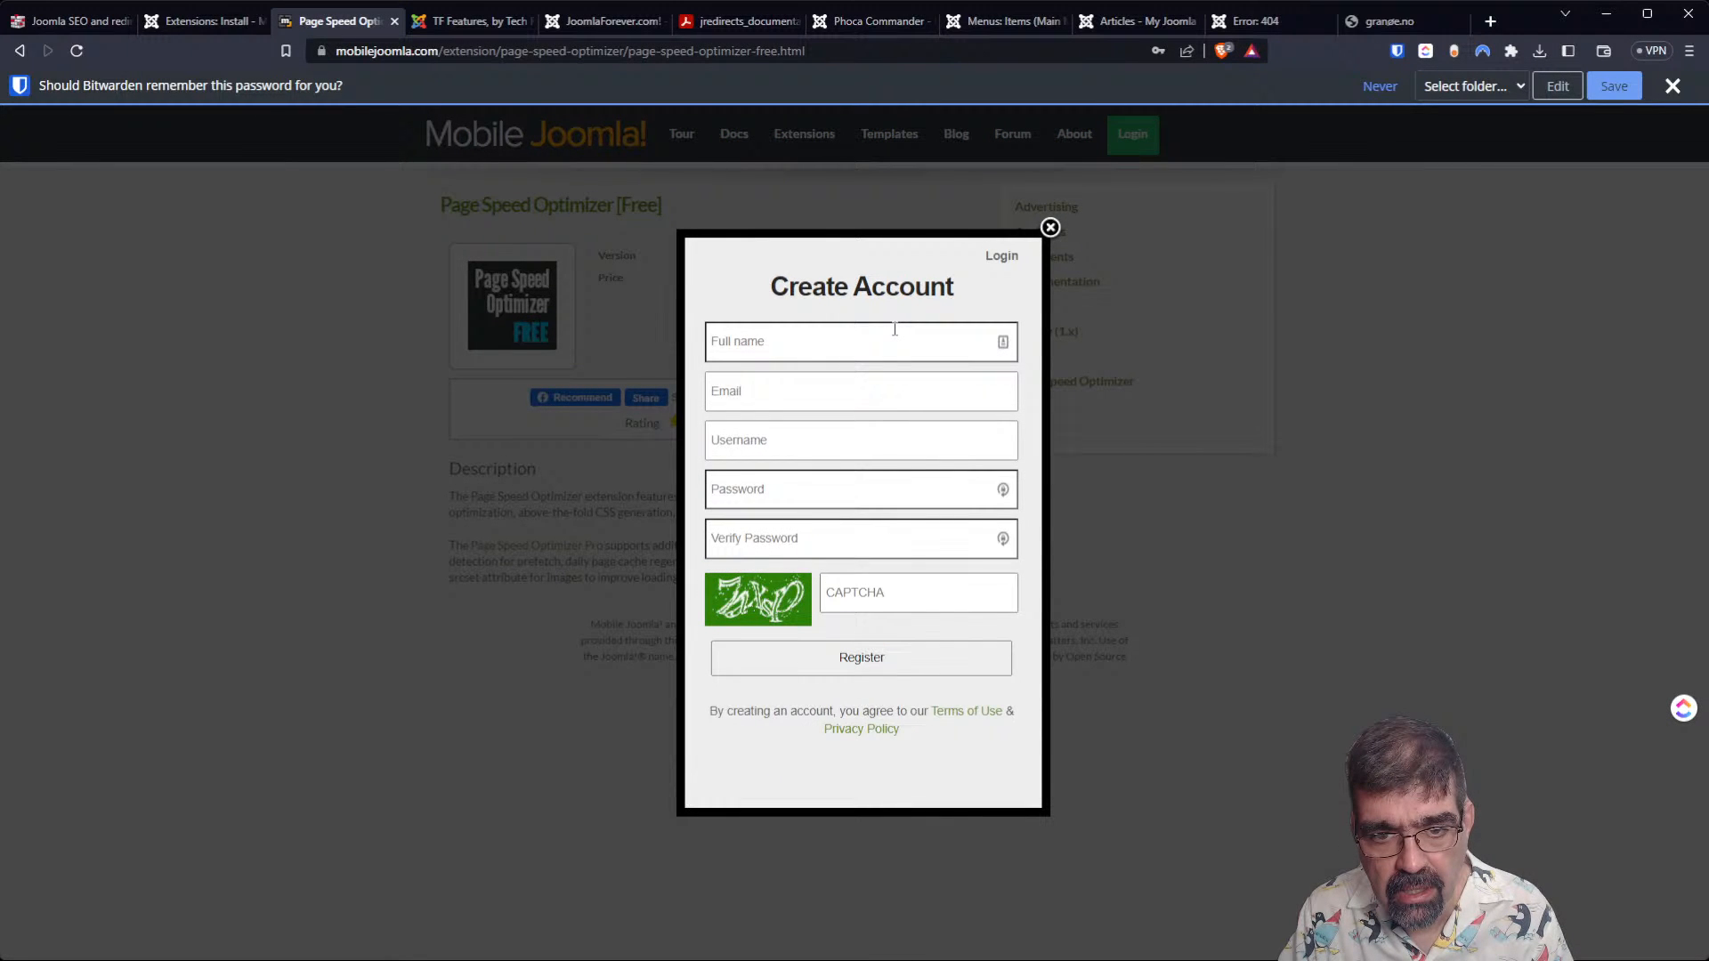
pyautogui.click(999, 260)
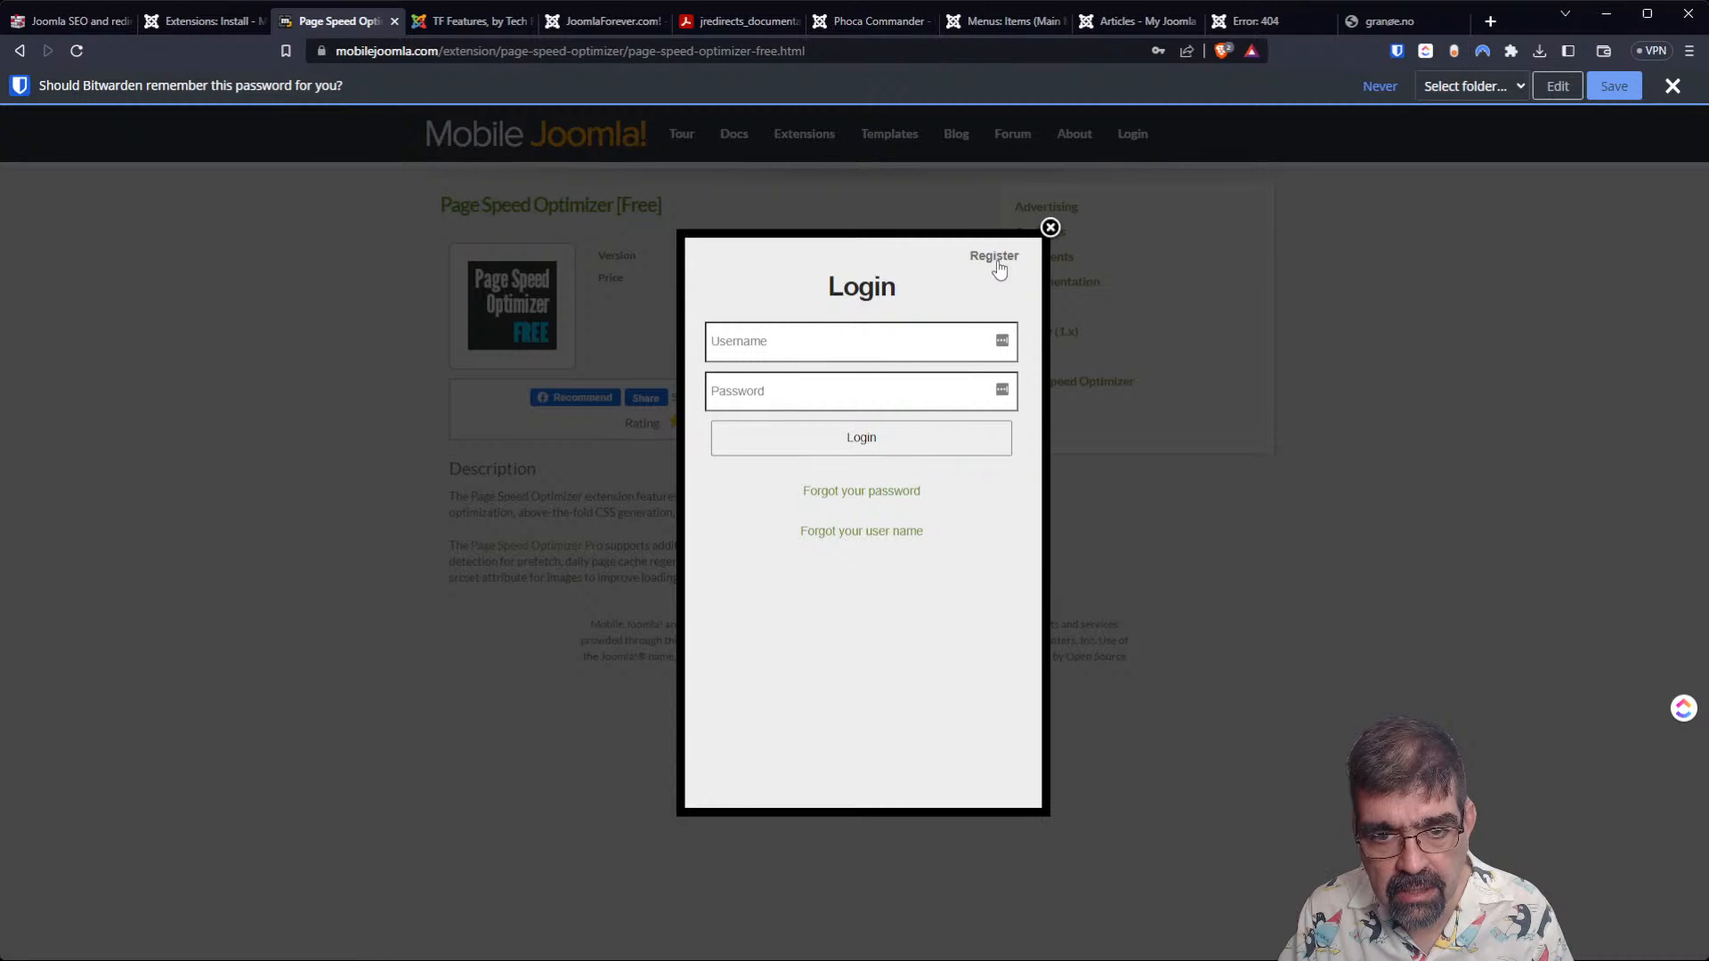
pyautogui.click(898, 327)
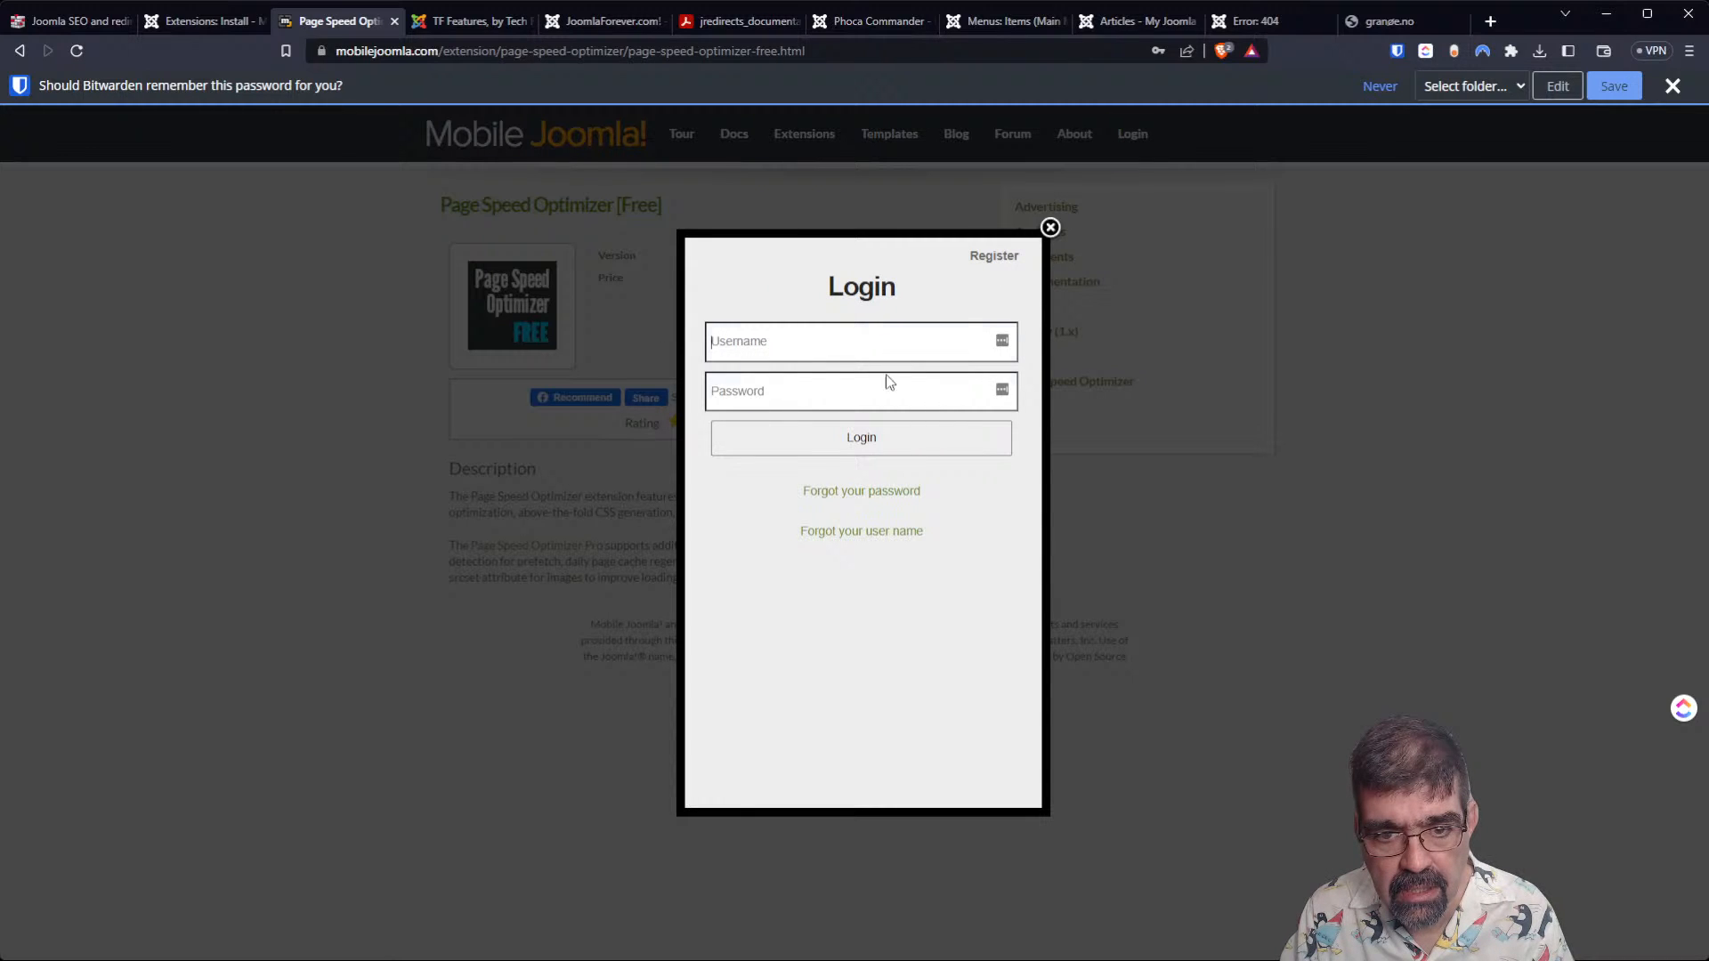
pyautogui.hotkey('ctrl', 'shift', 'l')
pyautogui.click(877, 436)
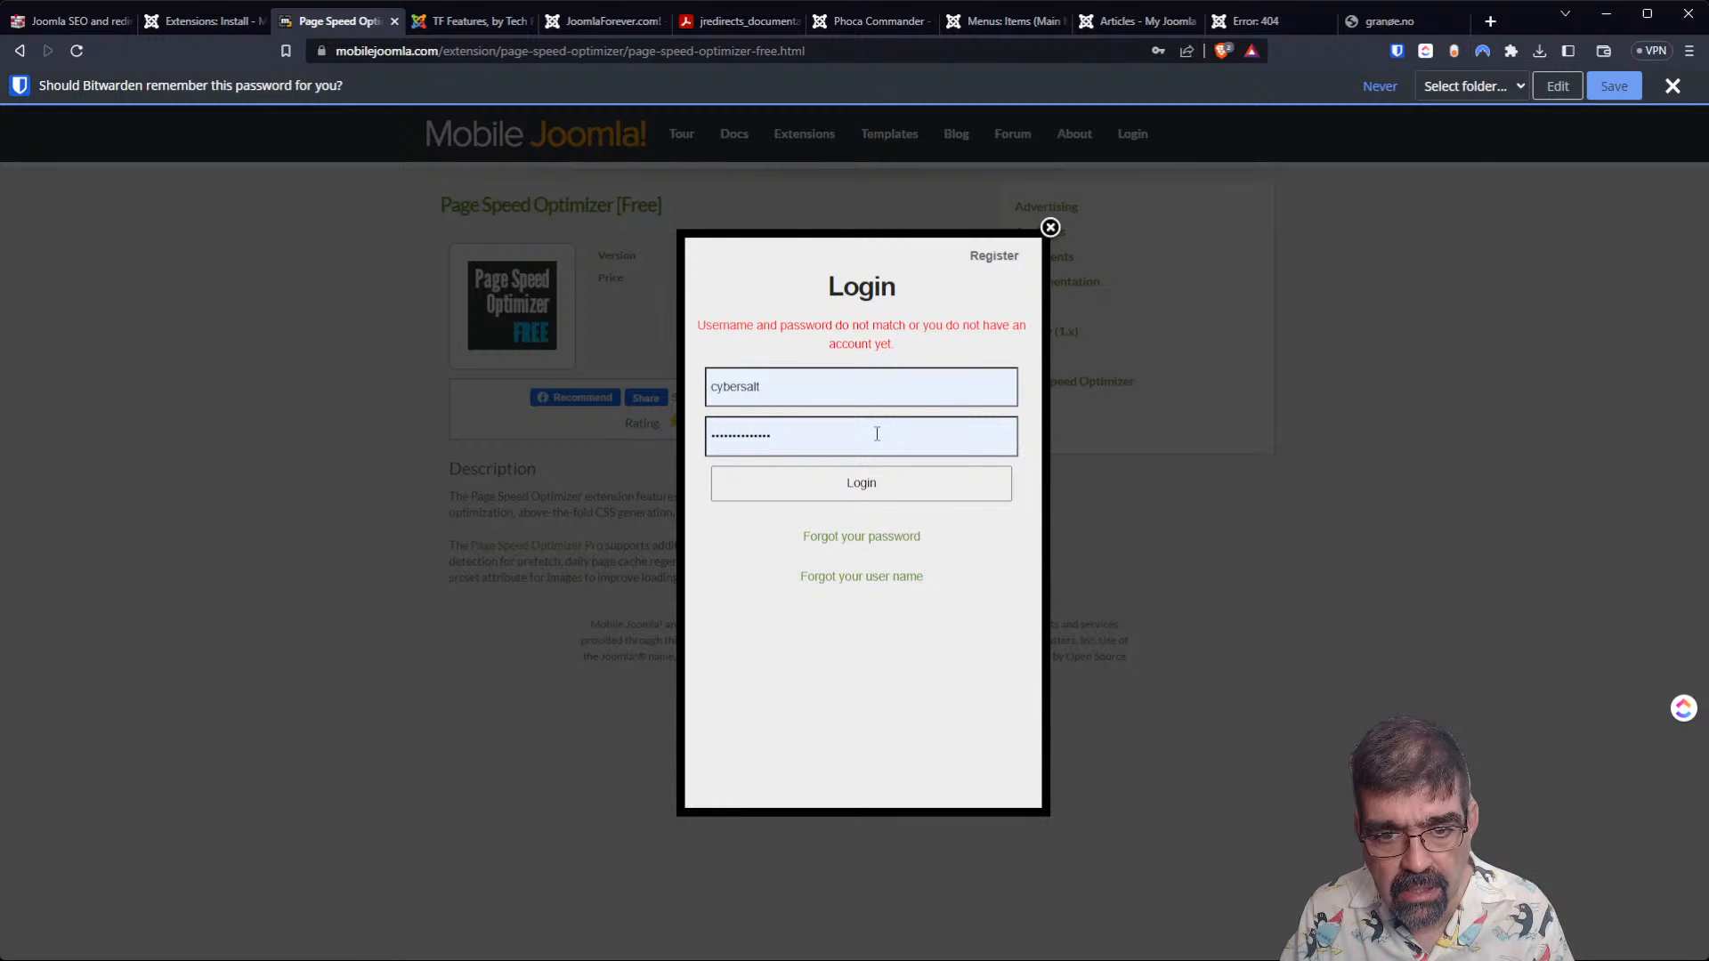
pyautogui.doubleClick(772, 435)
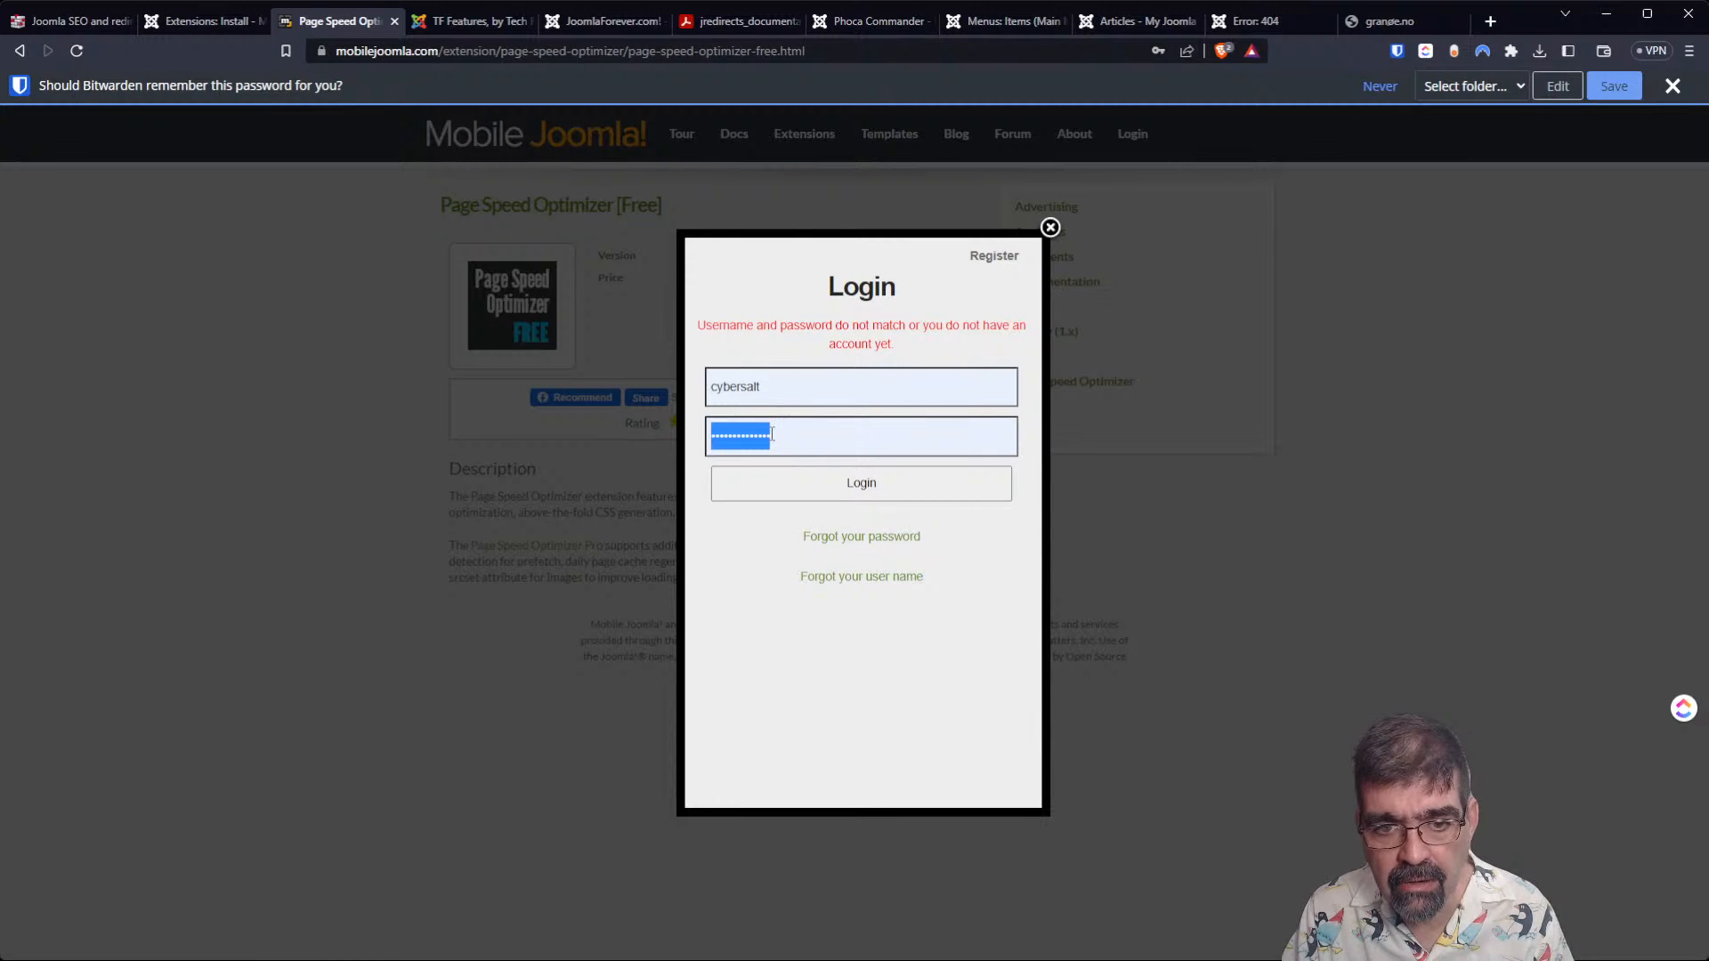
pyautogui.press('BackSpace')
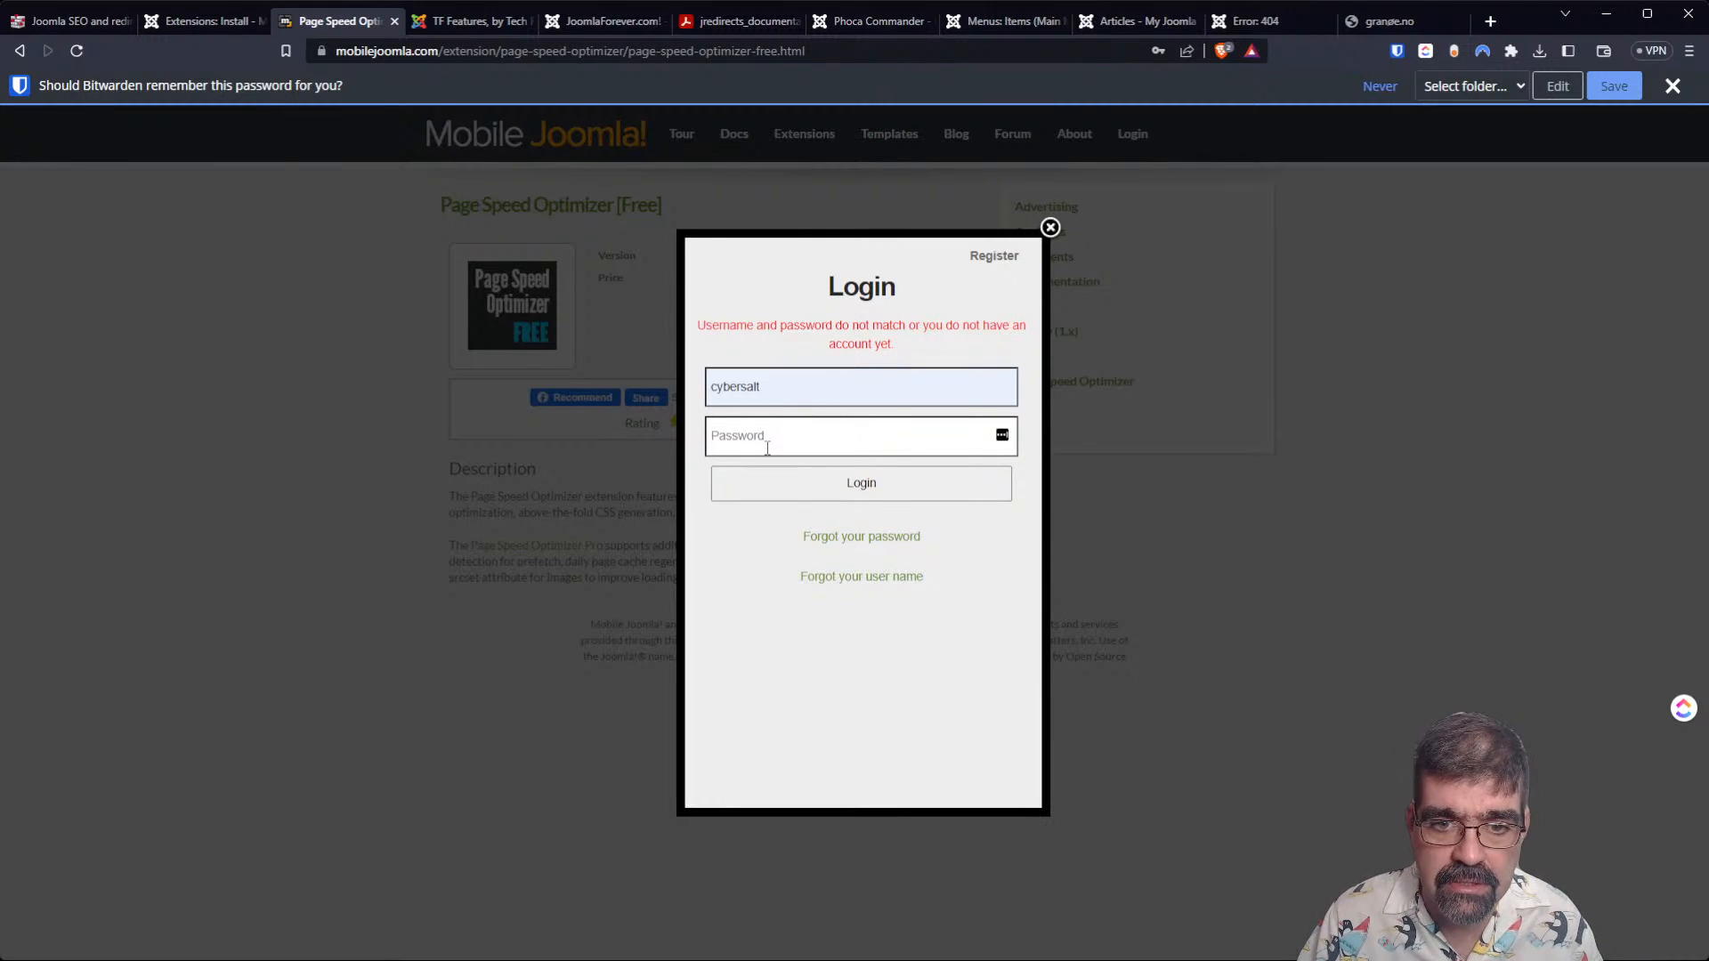
# Open the username recovery form and try to request a reminder with the main account e-mail and the displayed CAPTCHA characters.
pyautogui.click(894, 578)
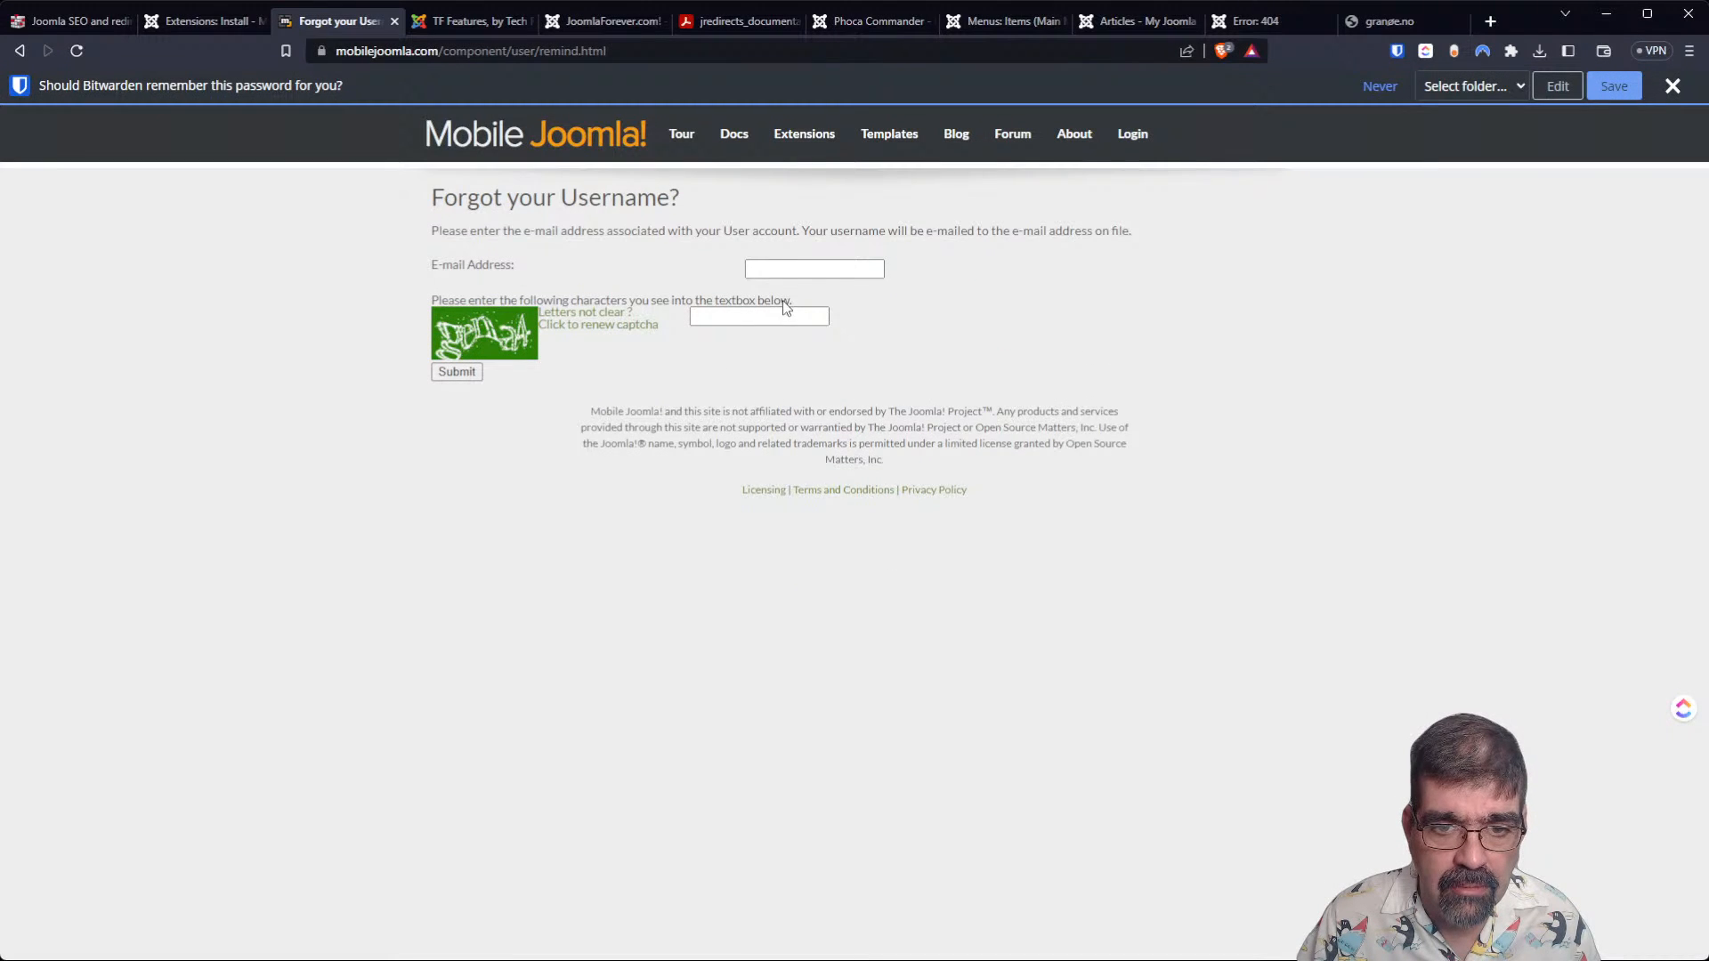
pyautogui.click(789, 275)
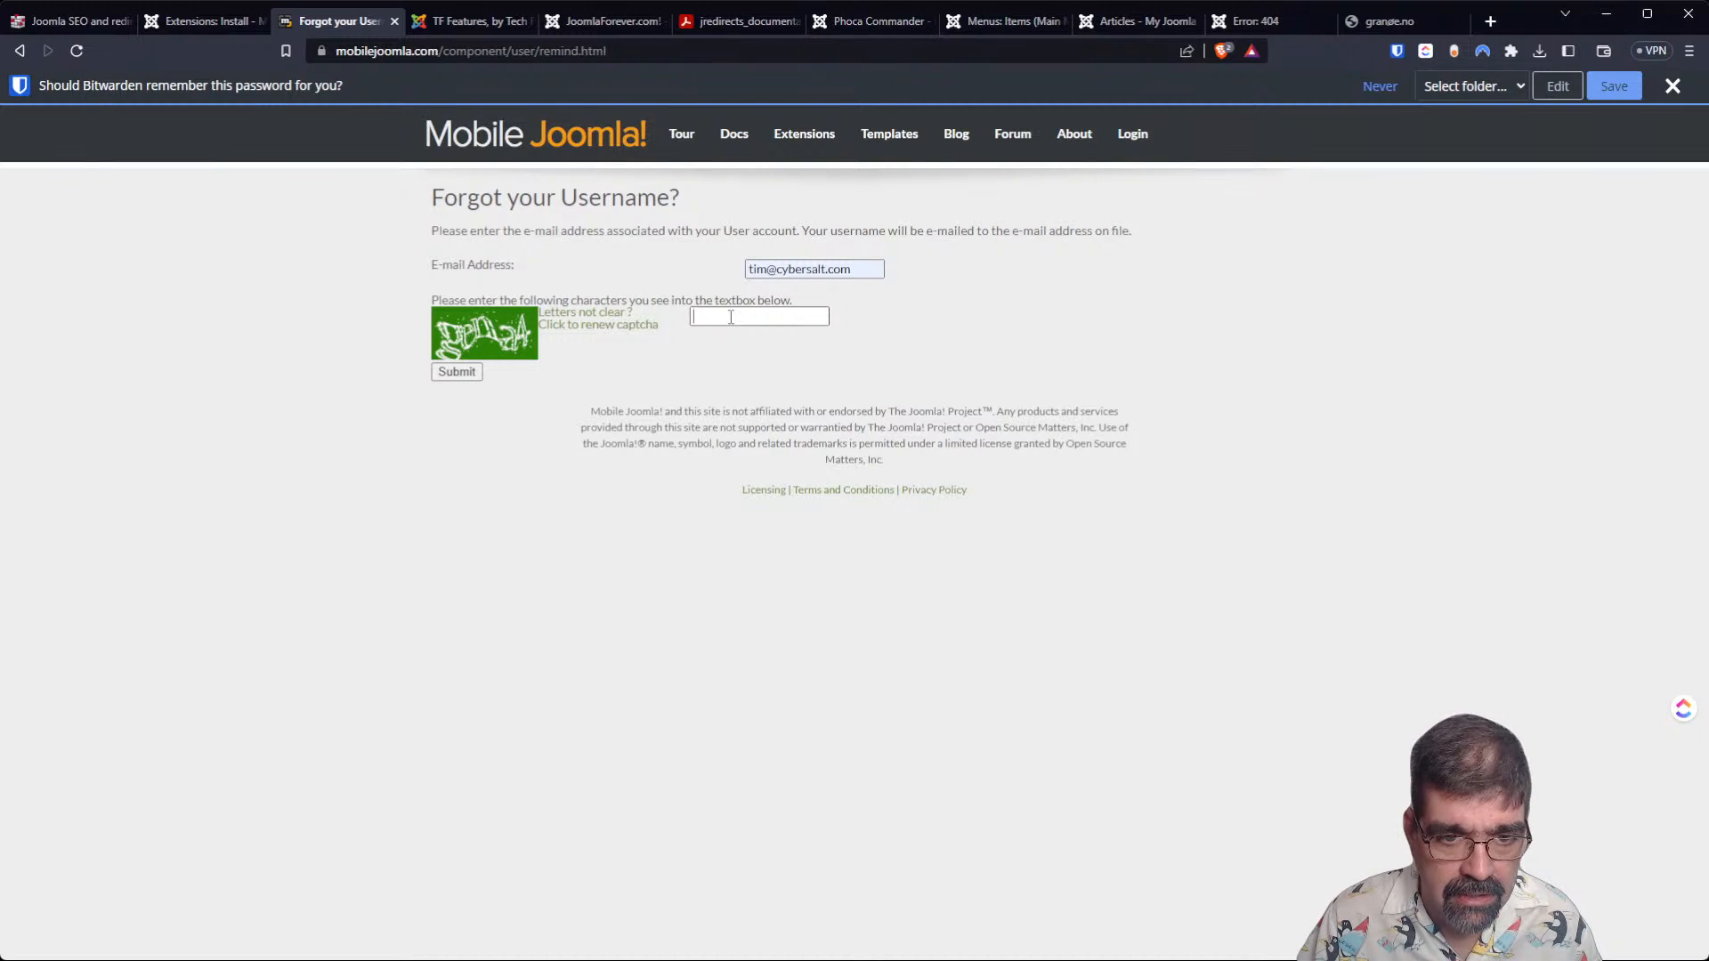
pyautogui.write('gen')
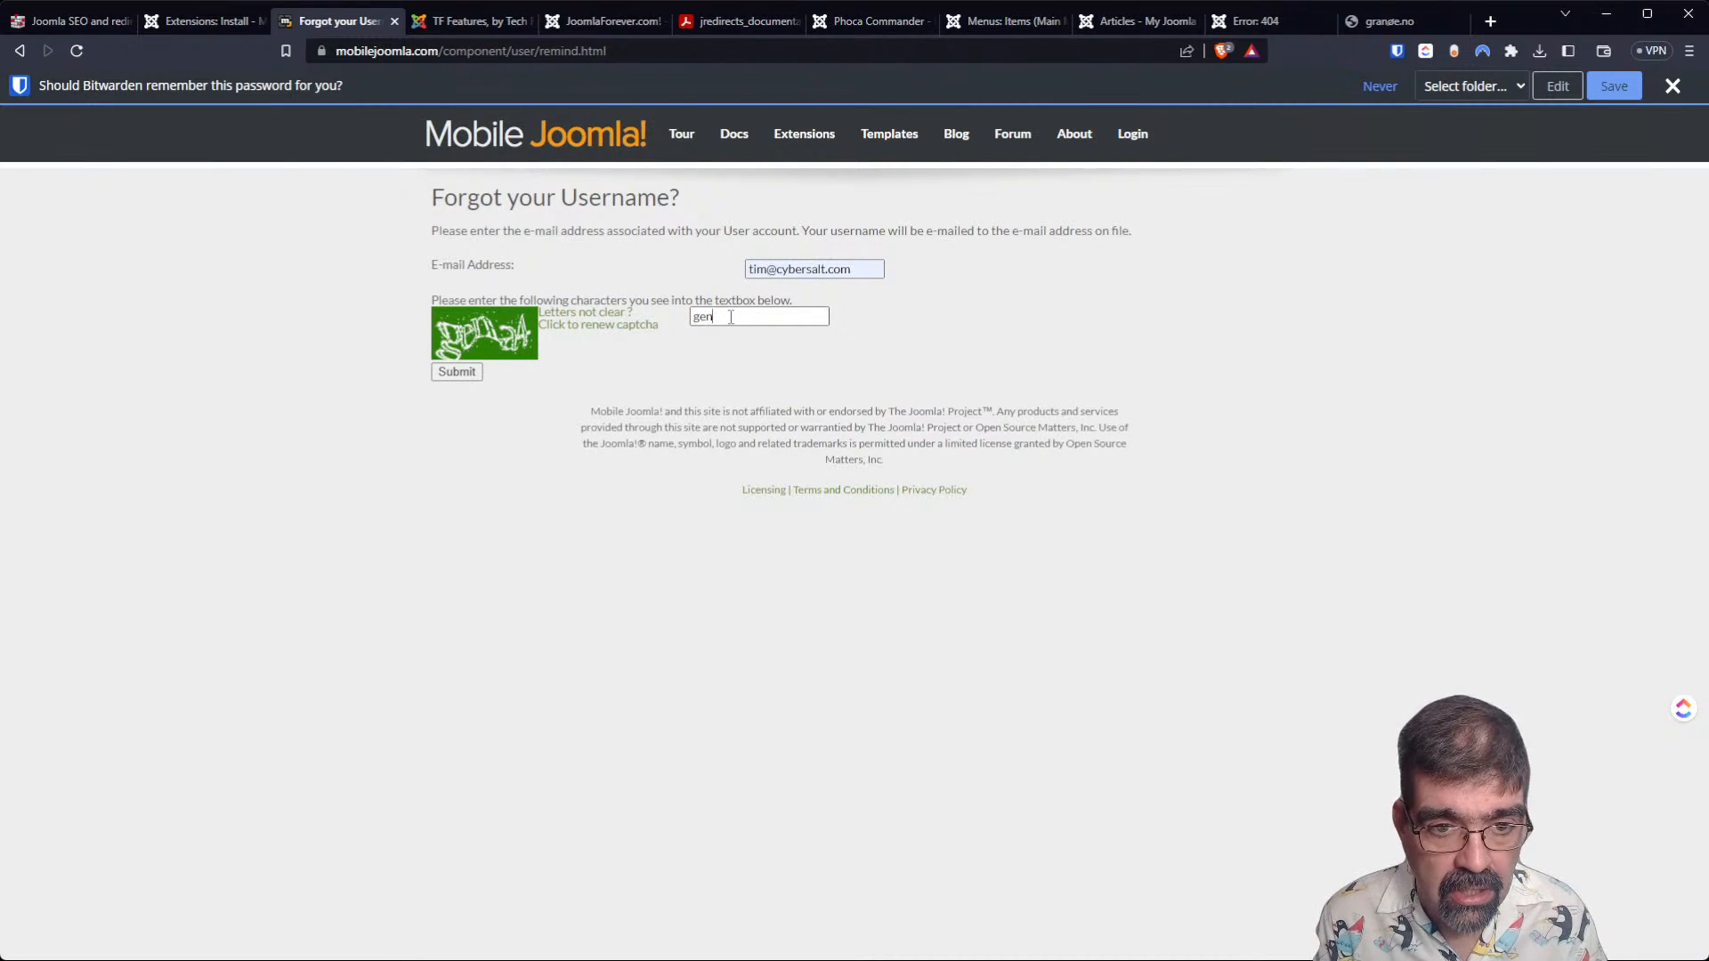
pyautogui.write('a4')
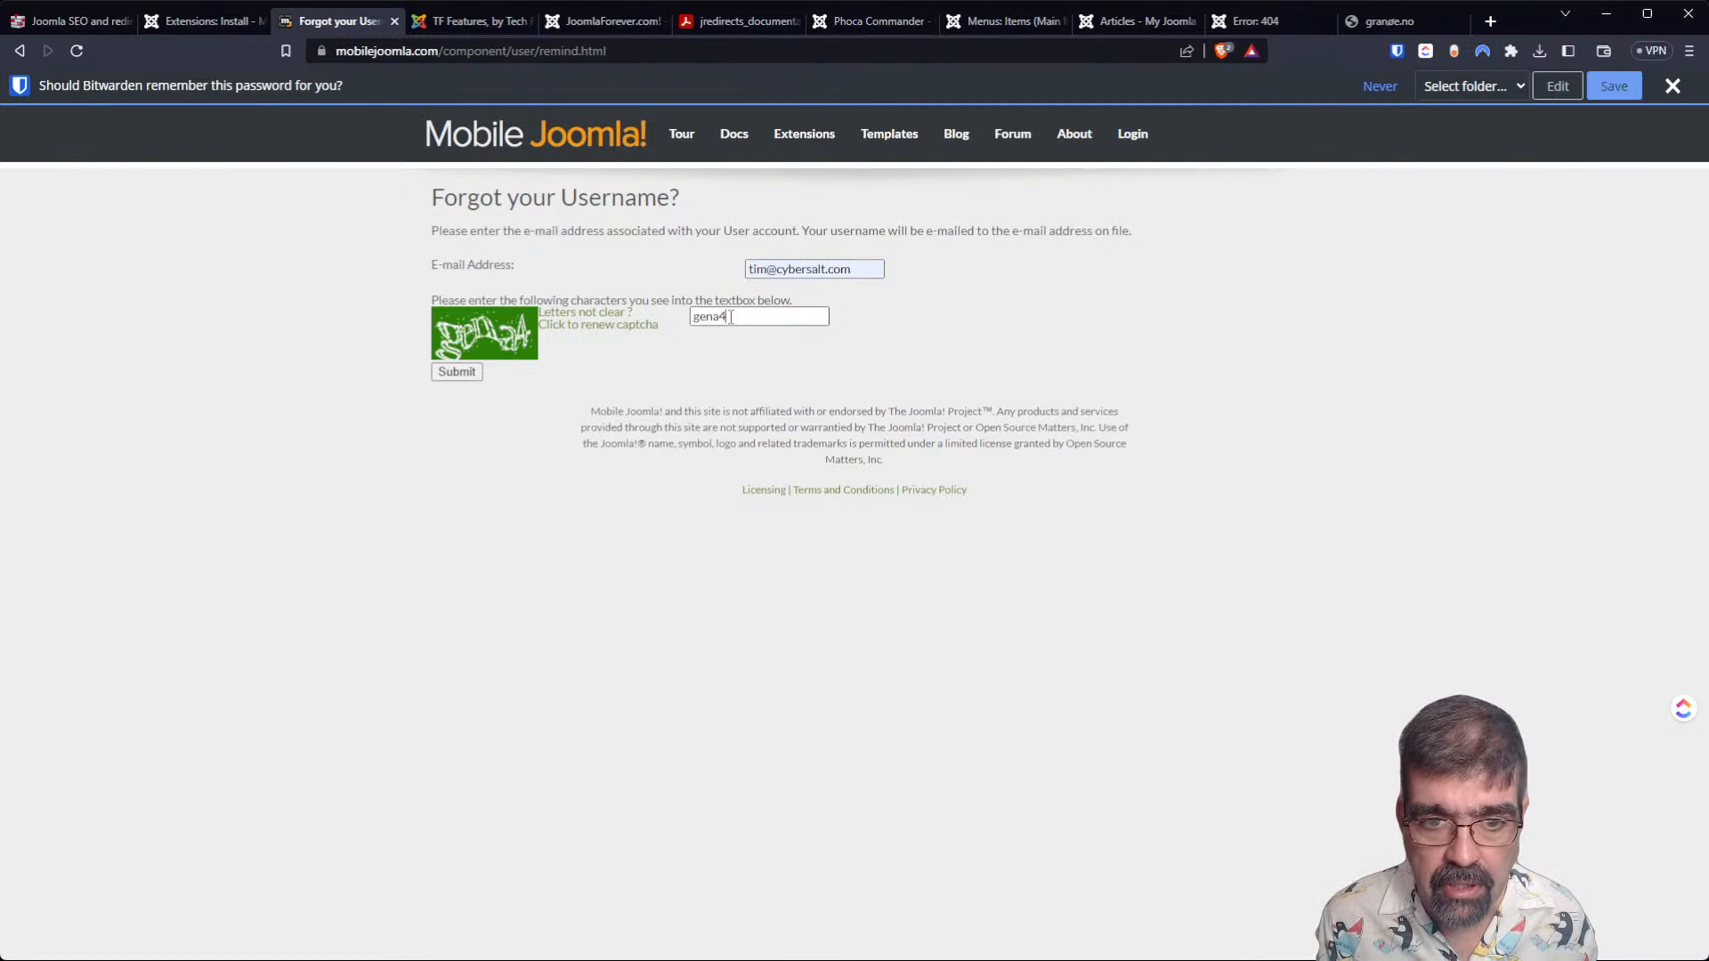
pyautogui.press('Return')
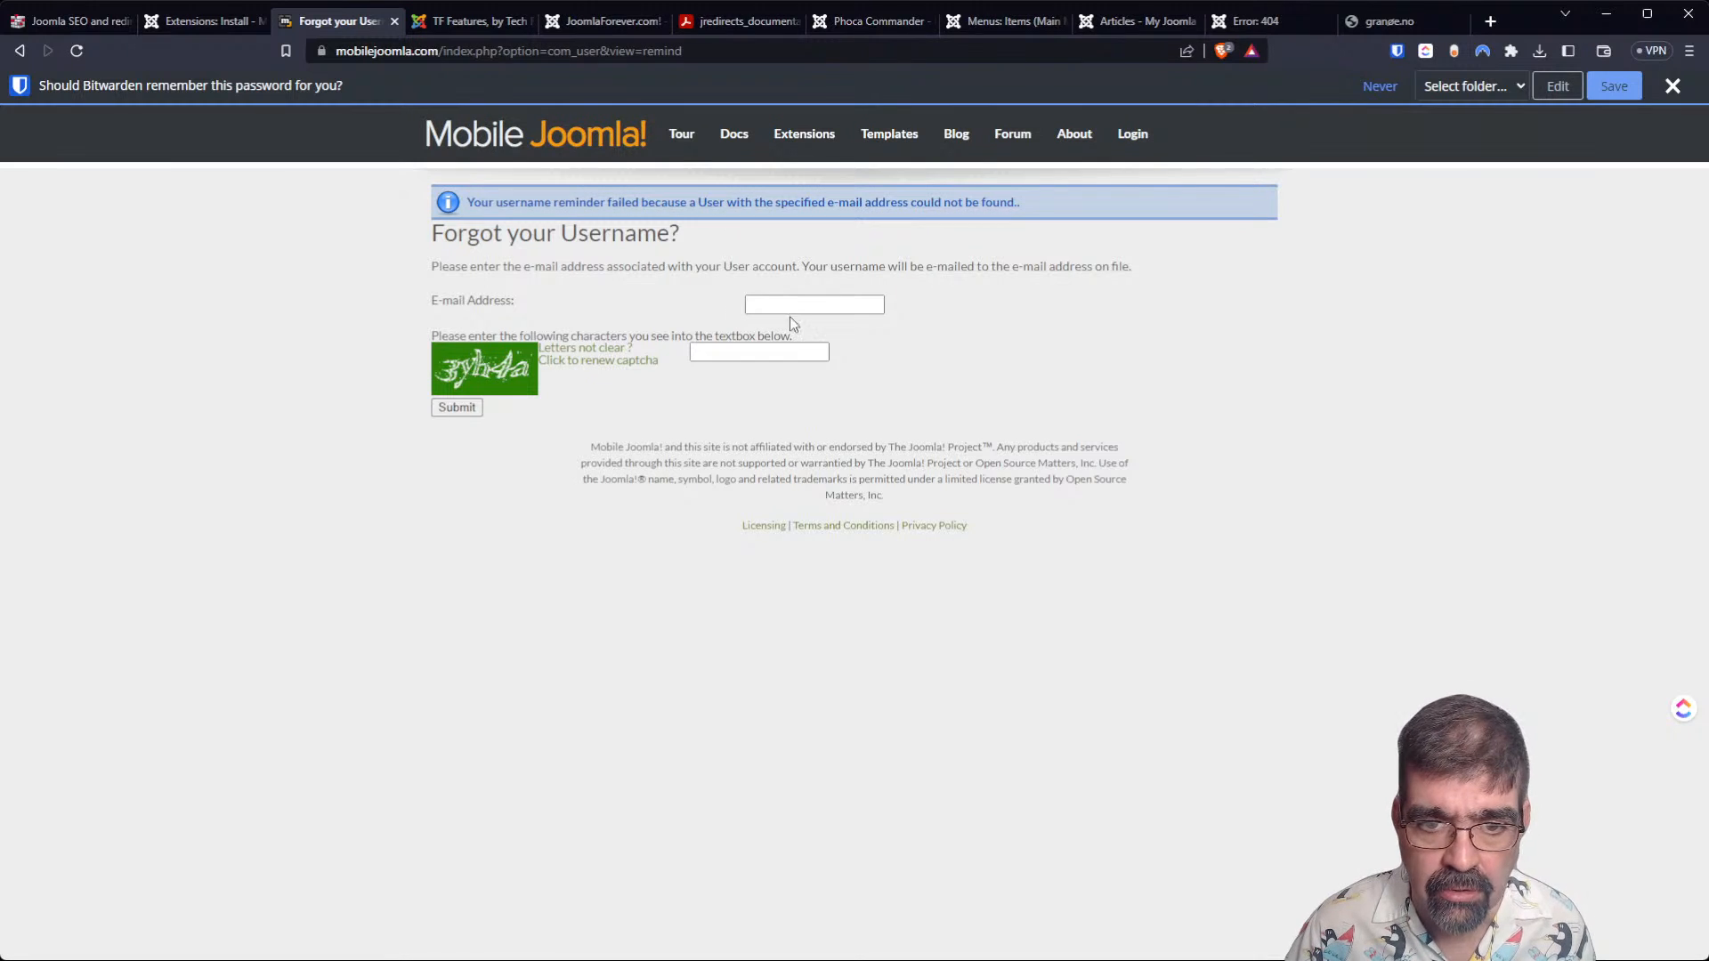
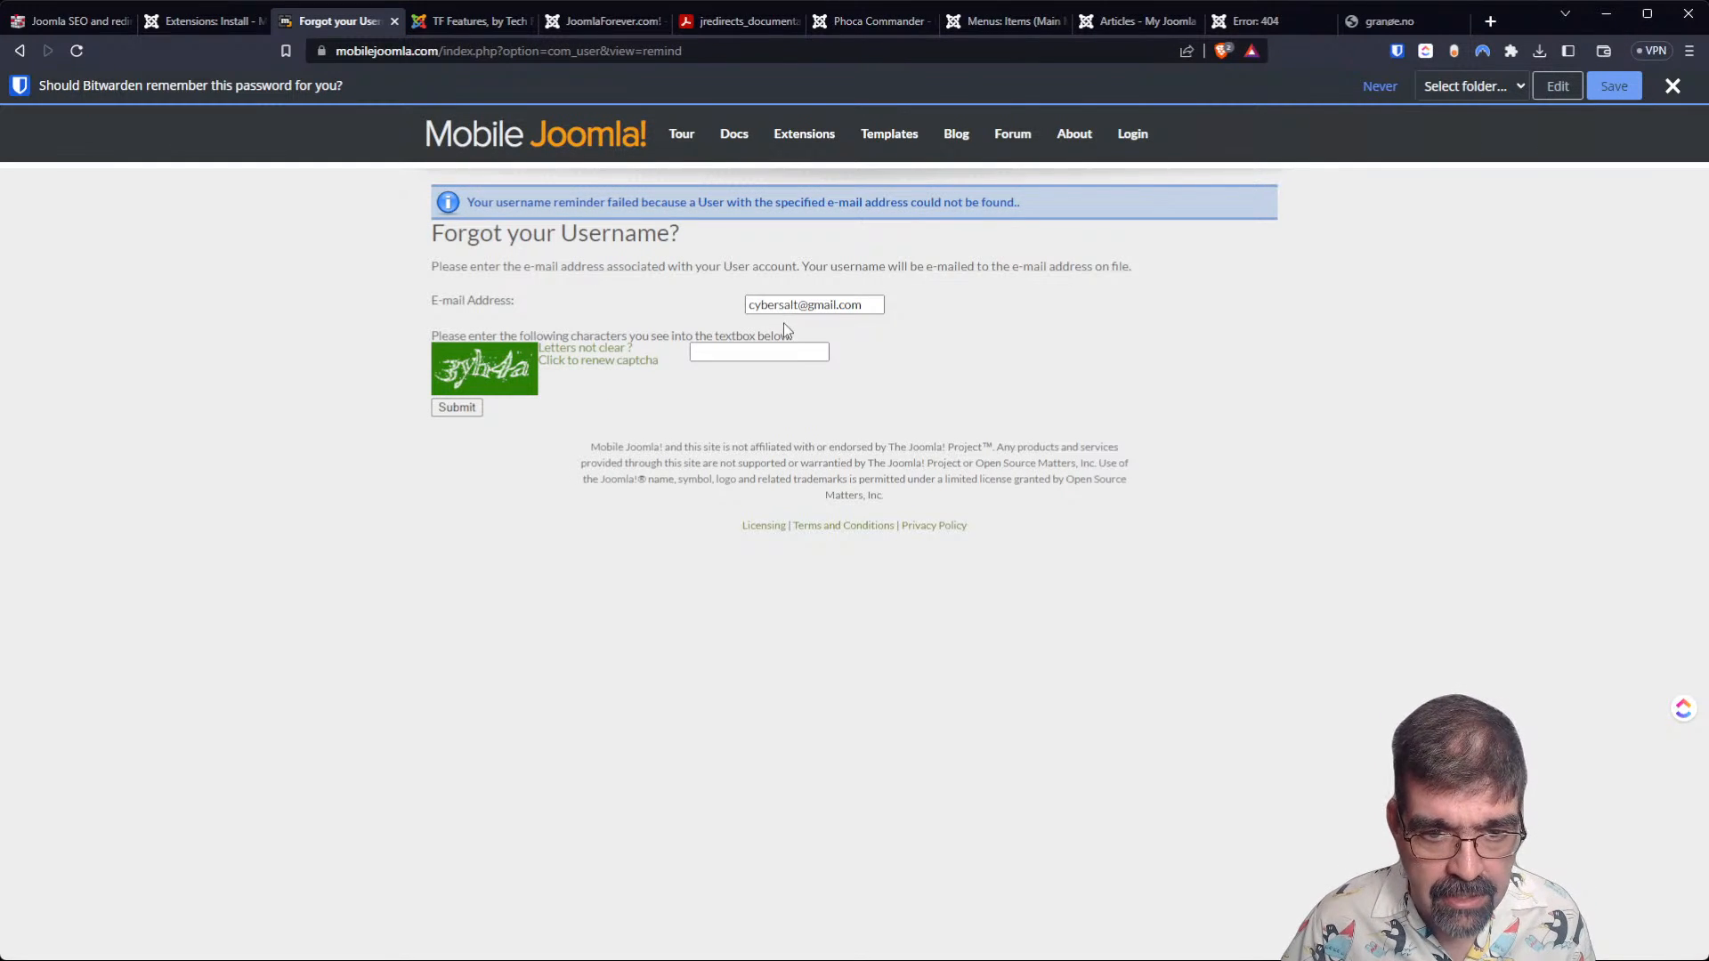
# Try the username reminder again with an alternative Gmail address and the new CAPTCHA characters.
pyautogui.write('3')
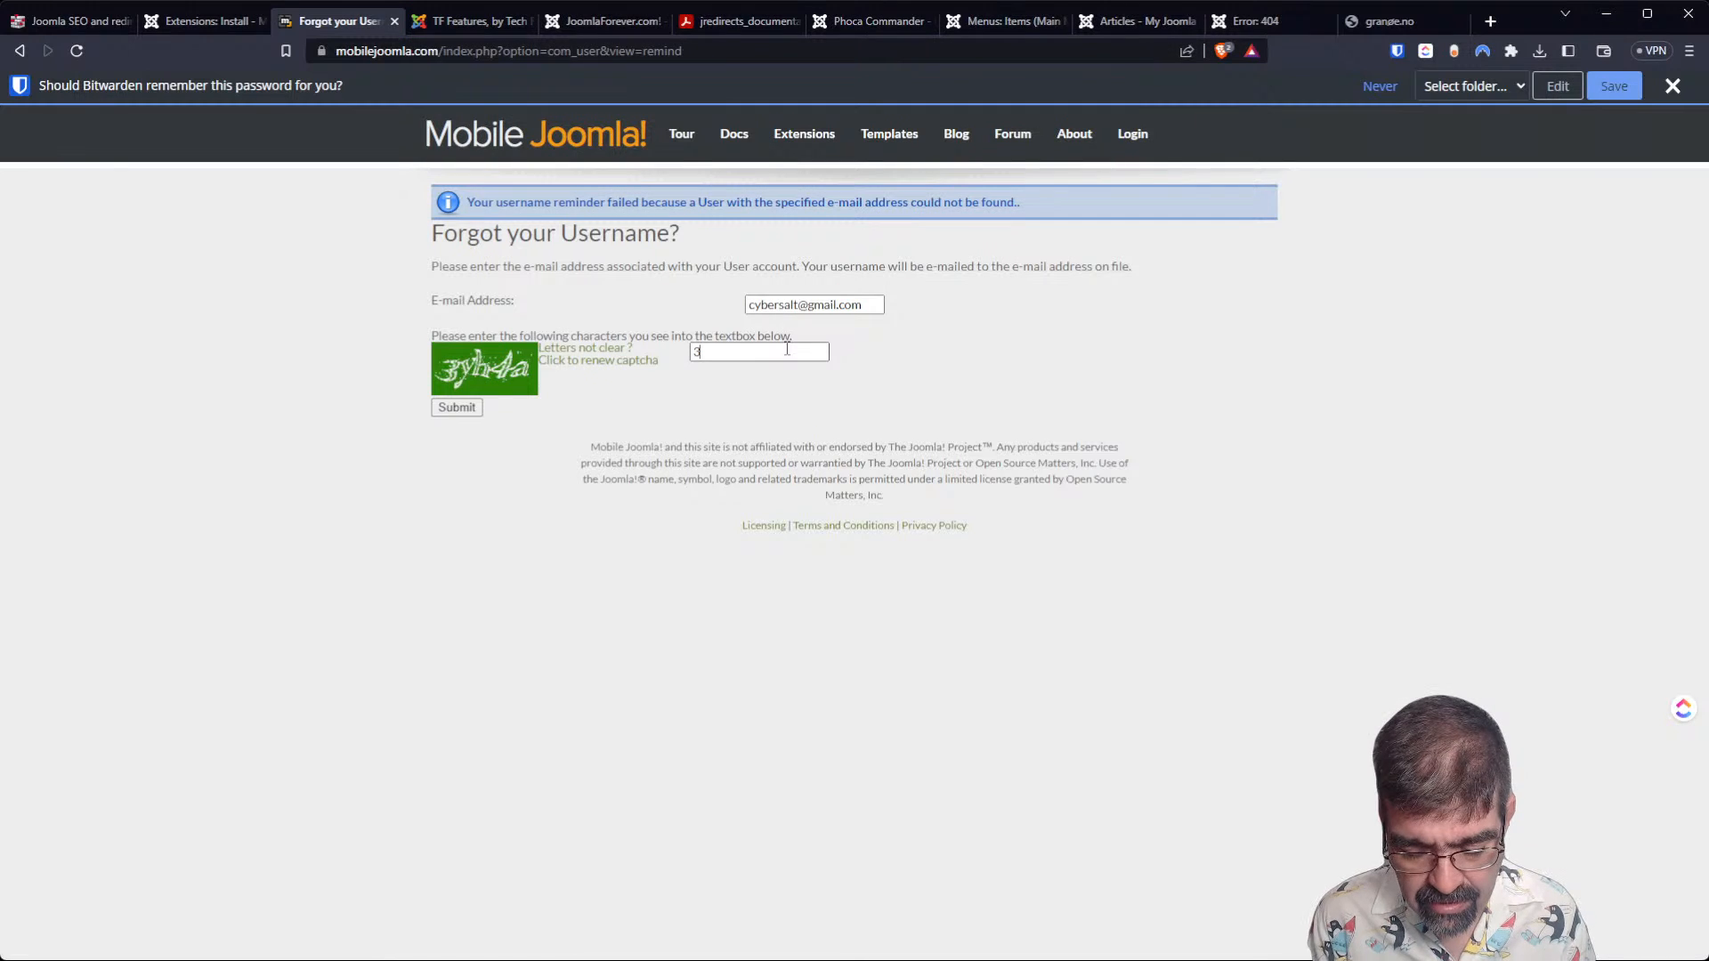
pyautogui.write('yh')
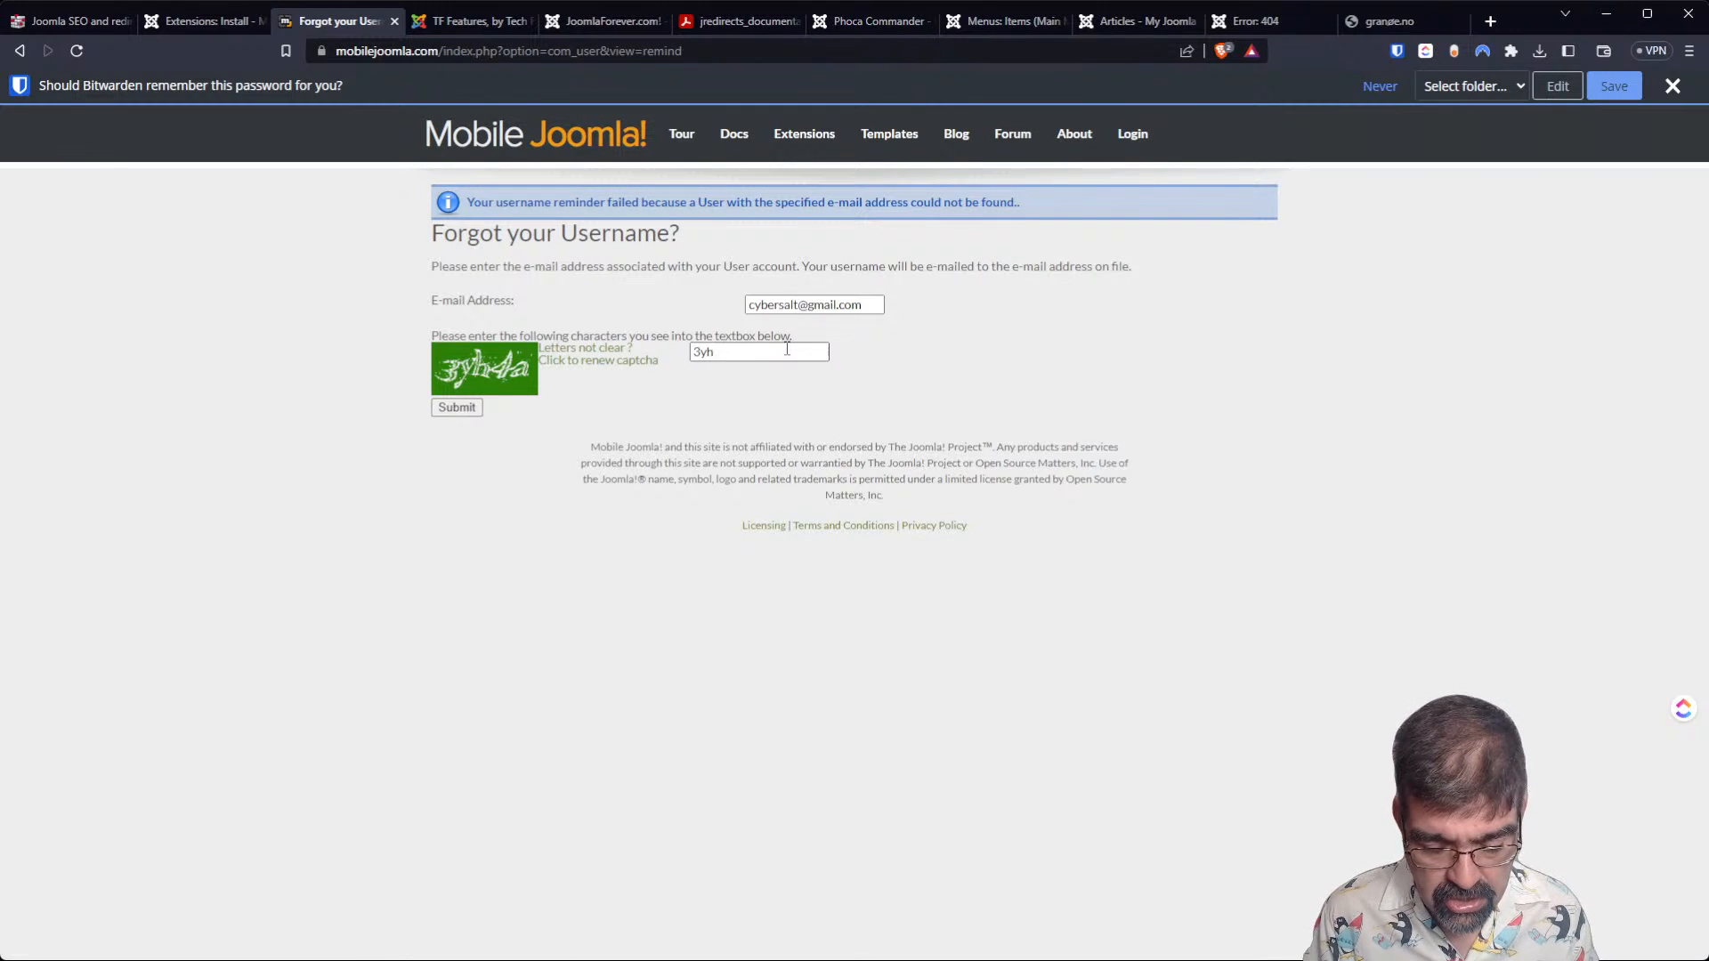
pyautogui.write('4a')
pyautogui.press('Return')
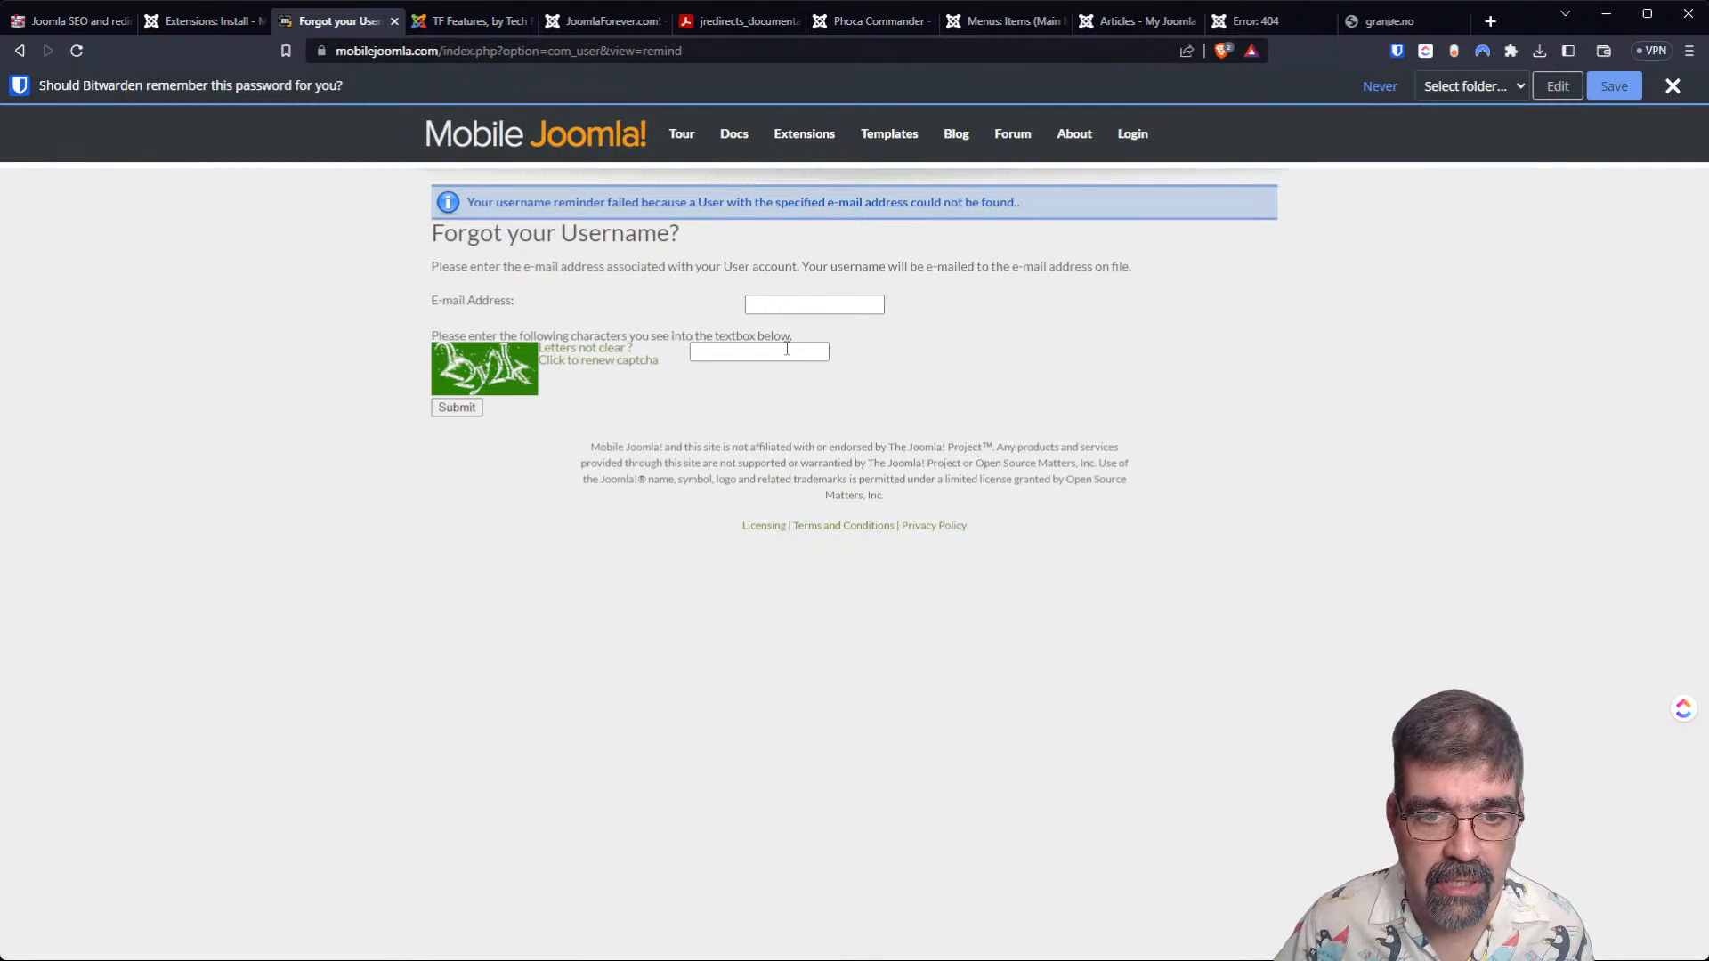
# Fill in the webmaster e-mail address in the username reminder form, correcting the misspelled domain.
pyautogui.click(802, 306)
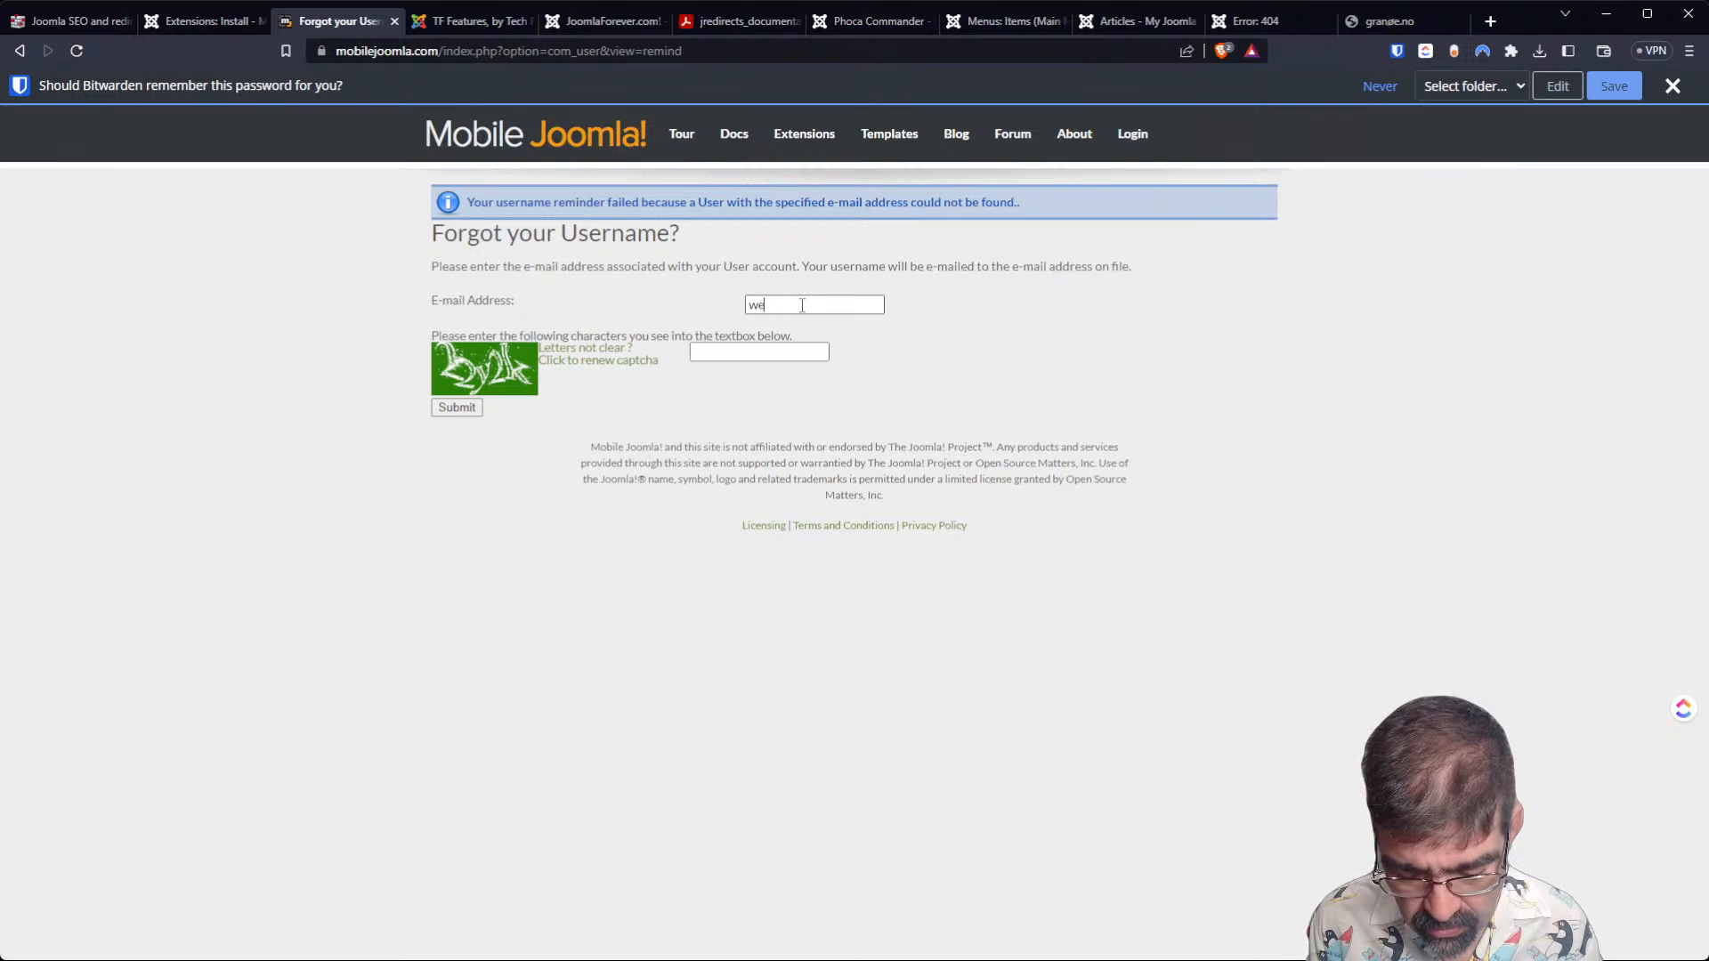
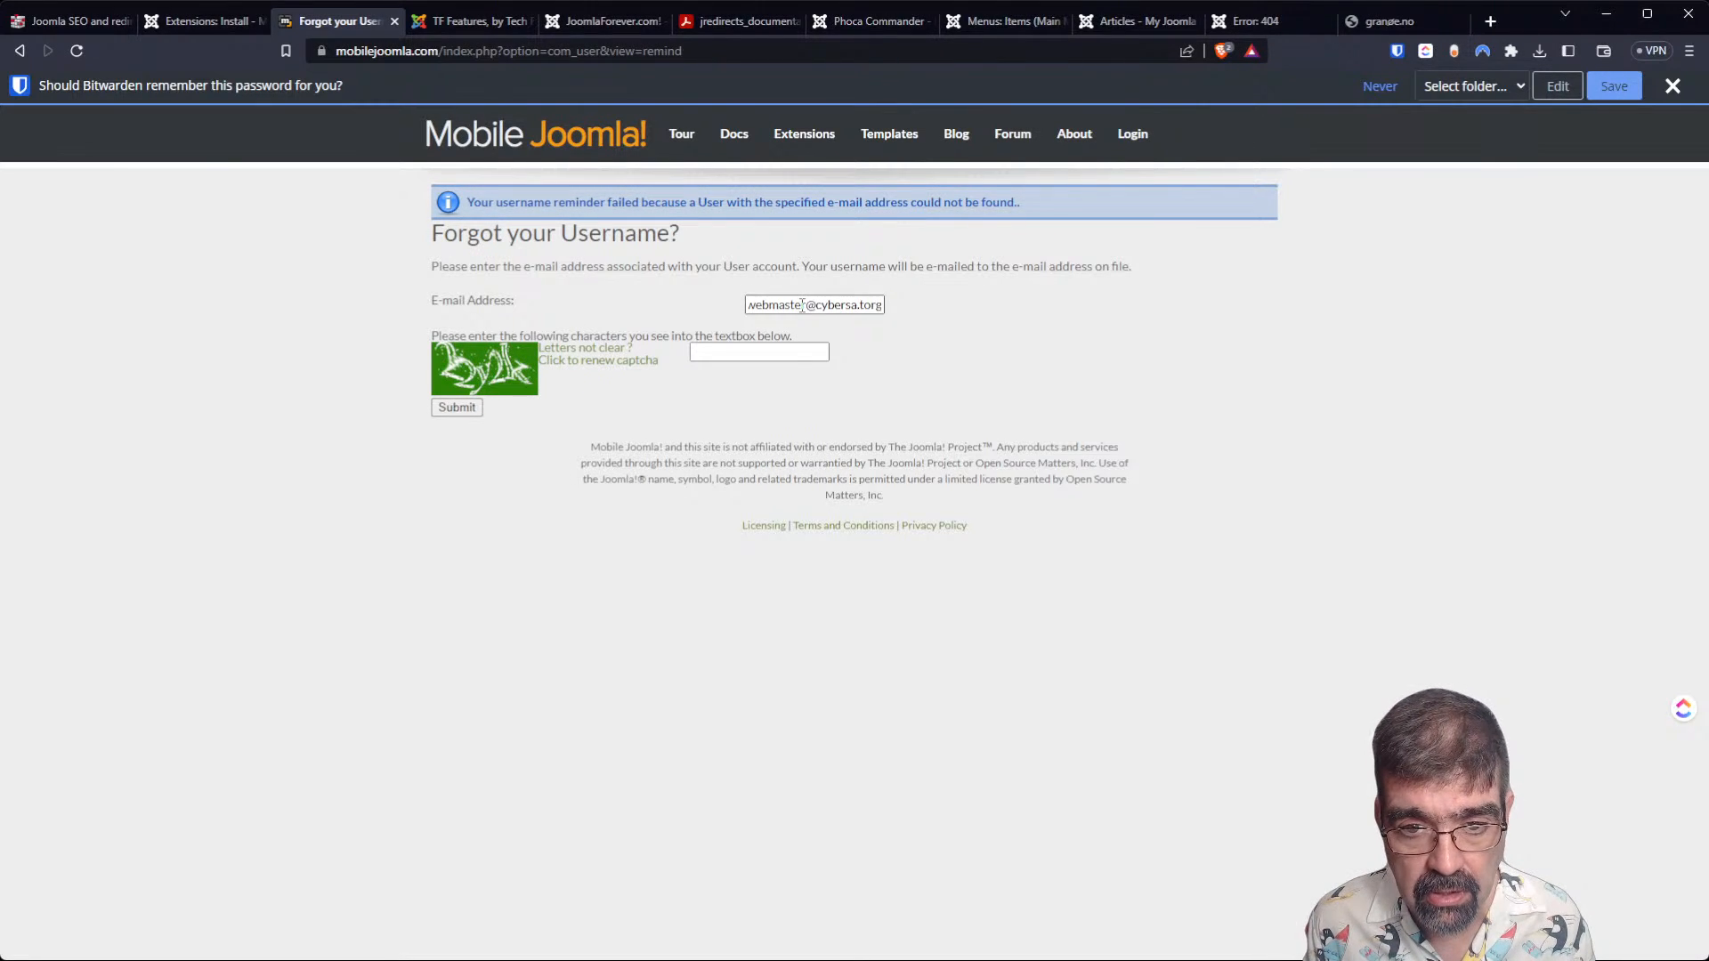
pyautogui.write('.')
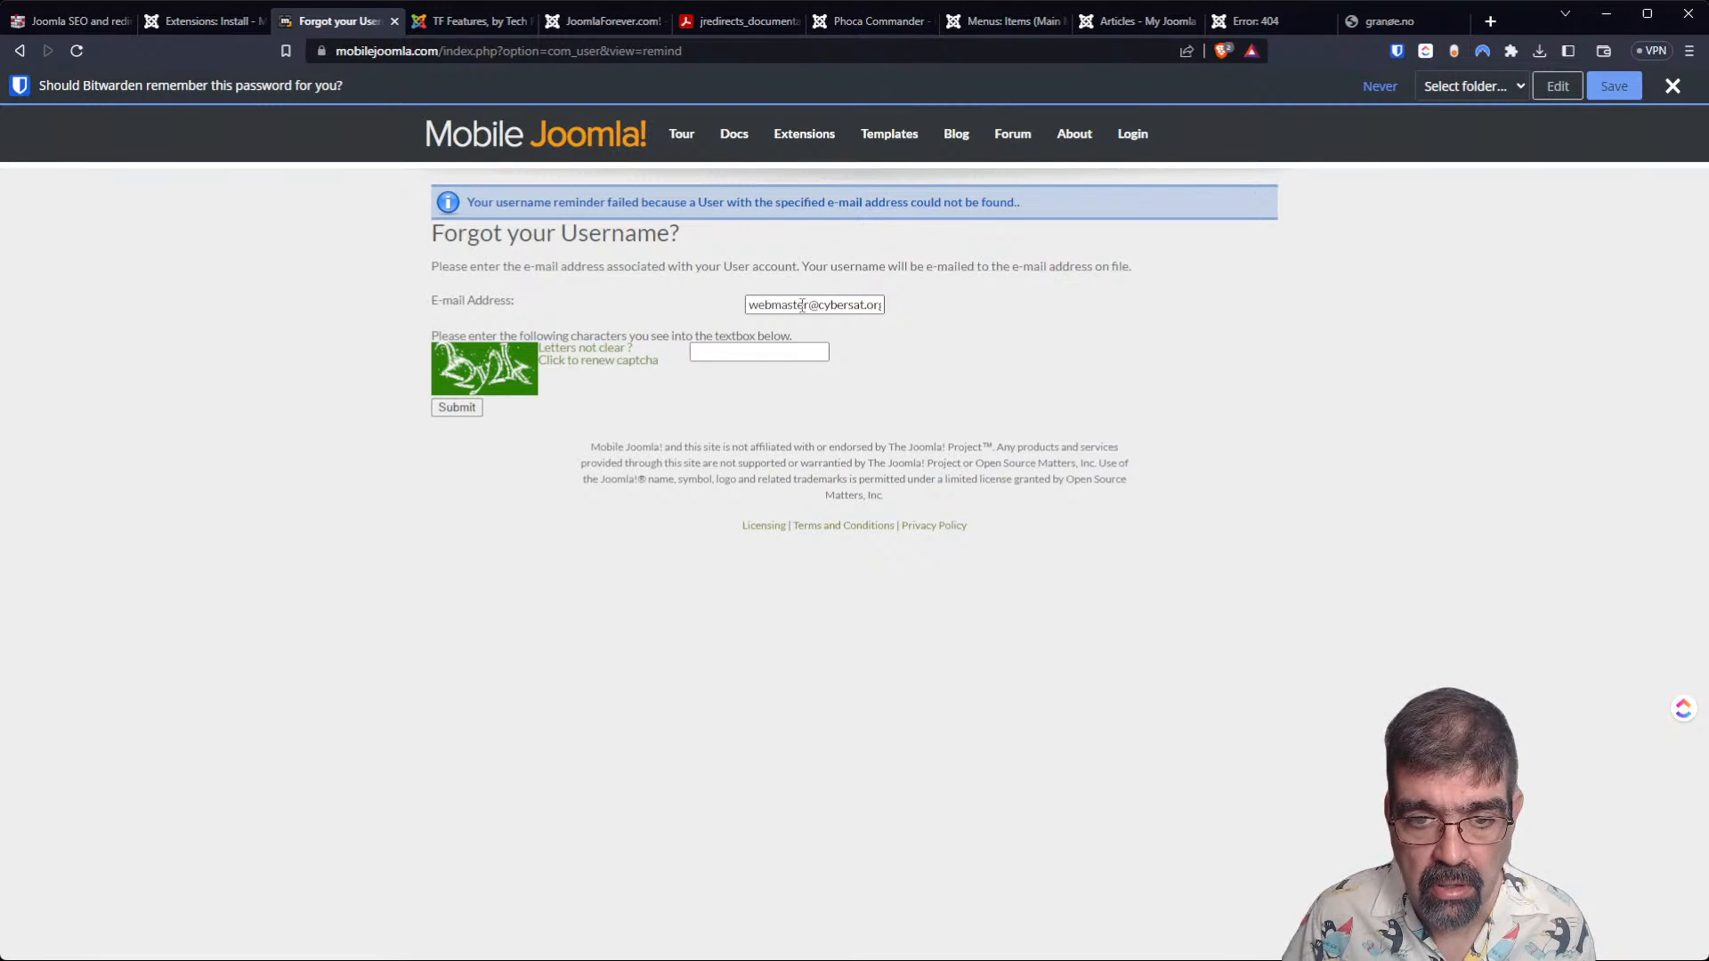
pyautogui.click(861, 305)
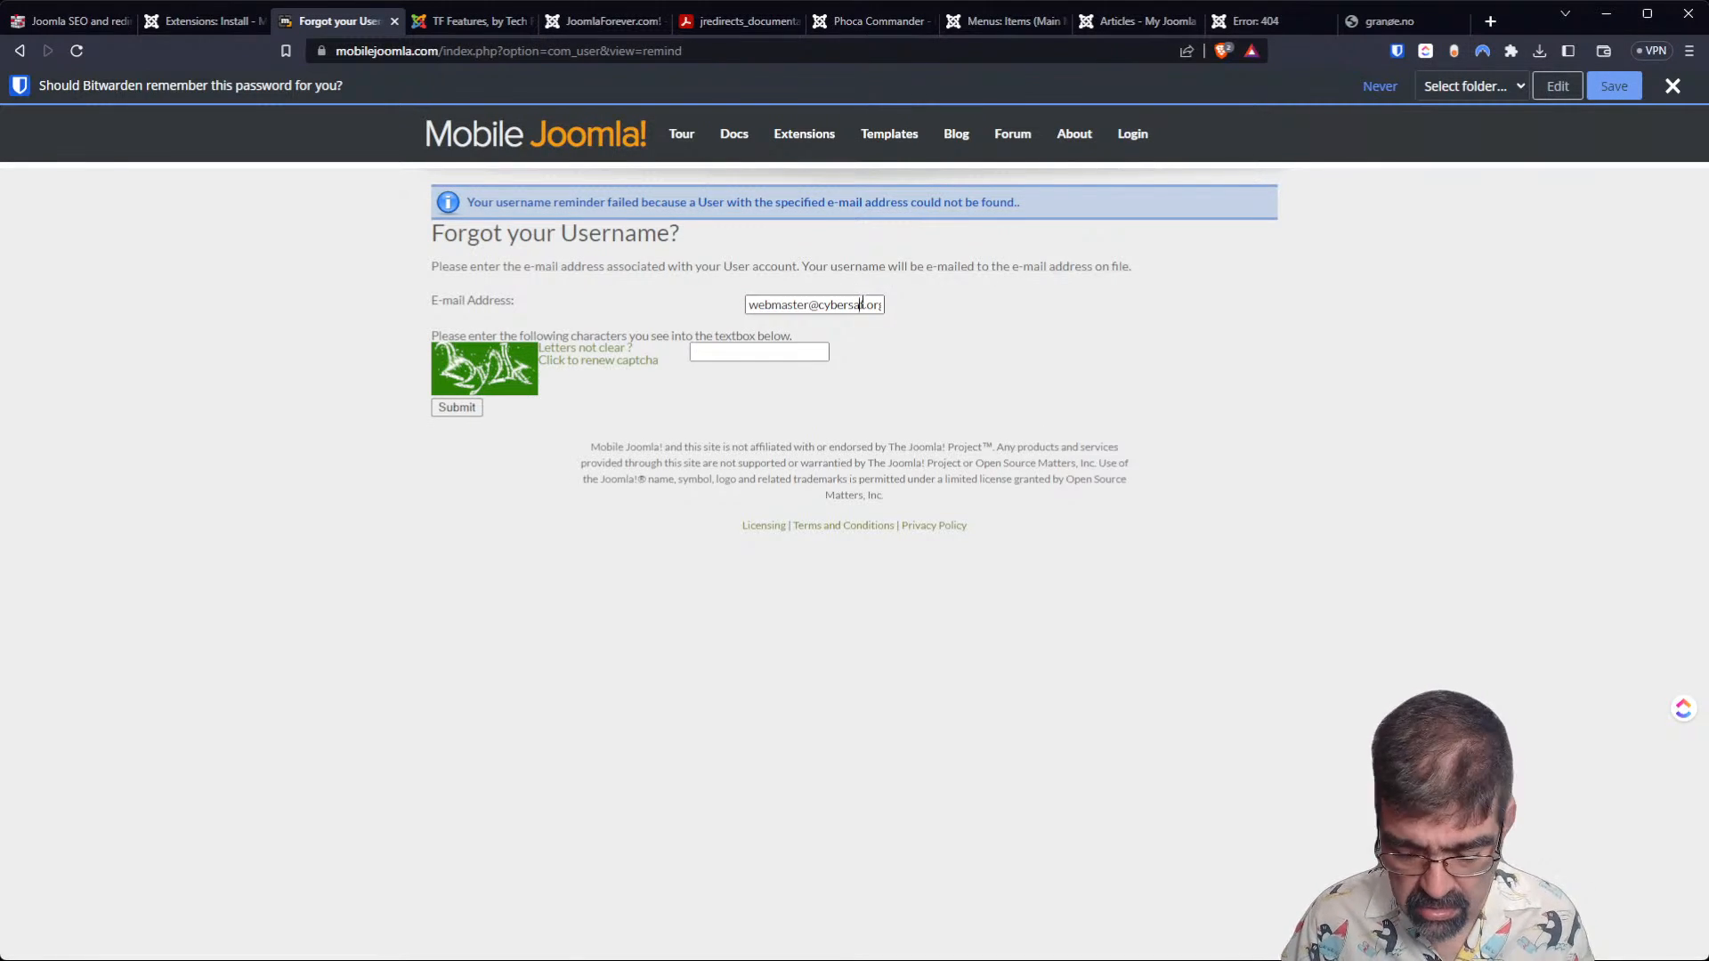
pyautogui.write('lt')
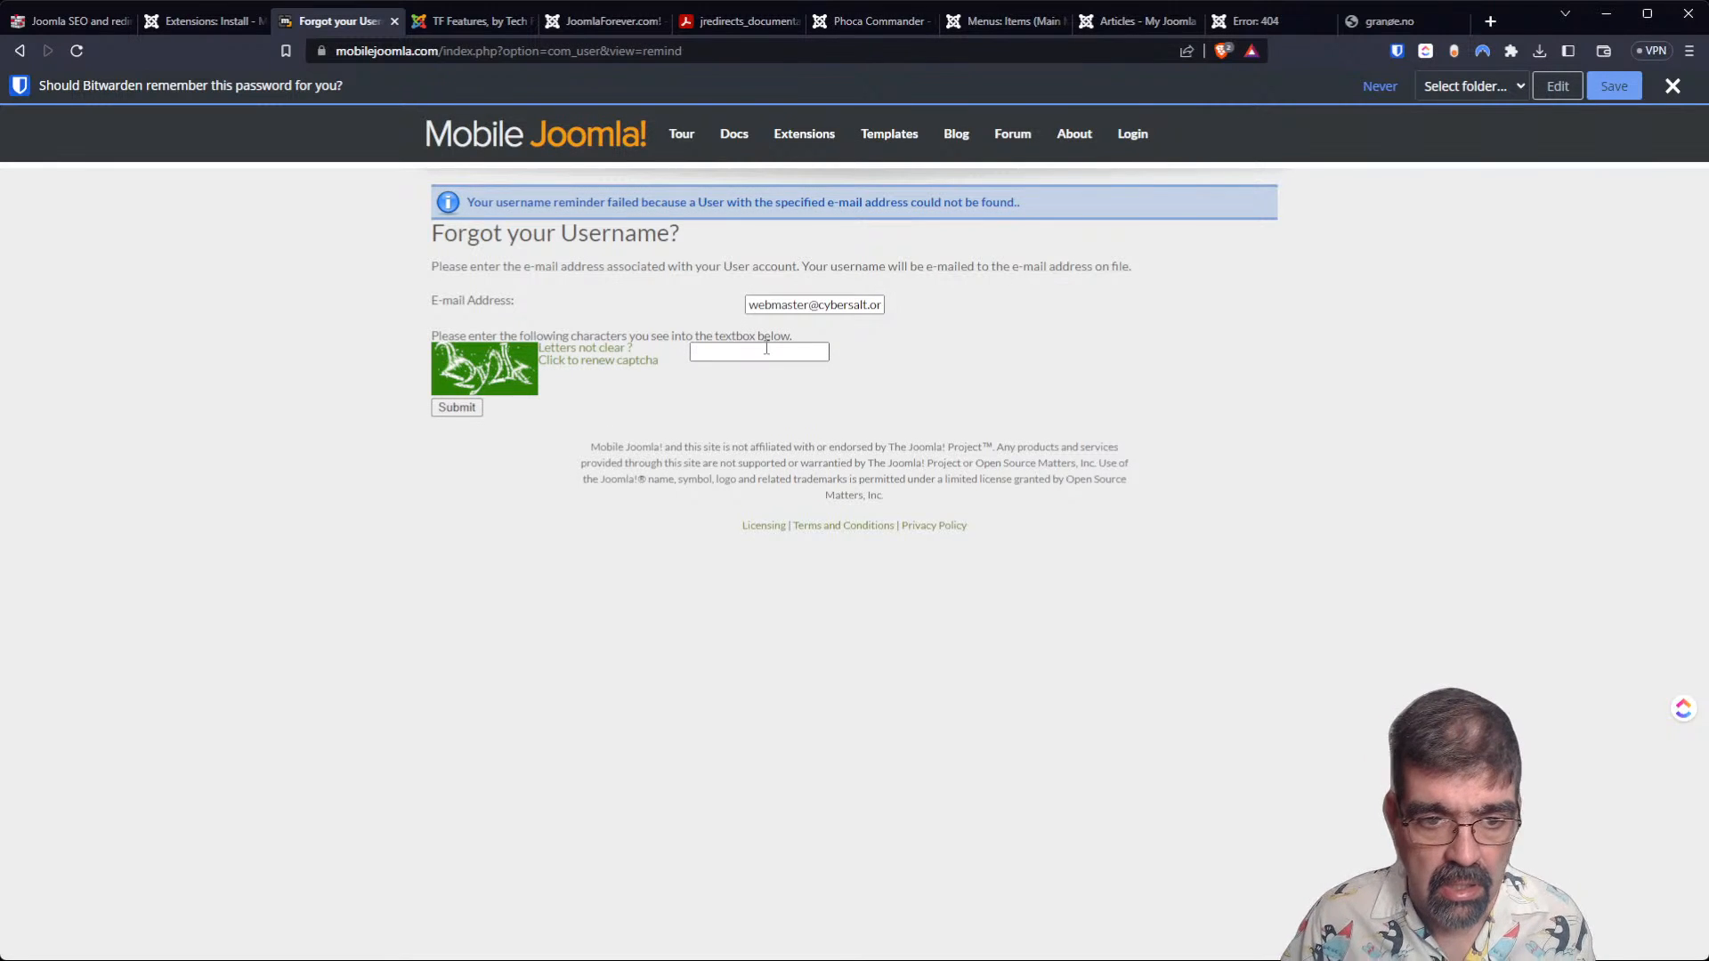
pyautogui.write('22')
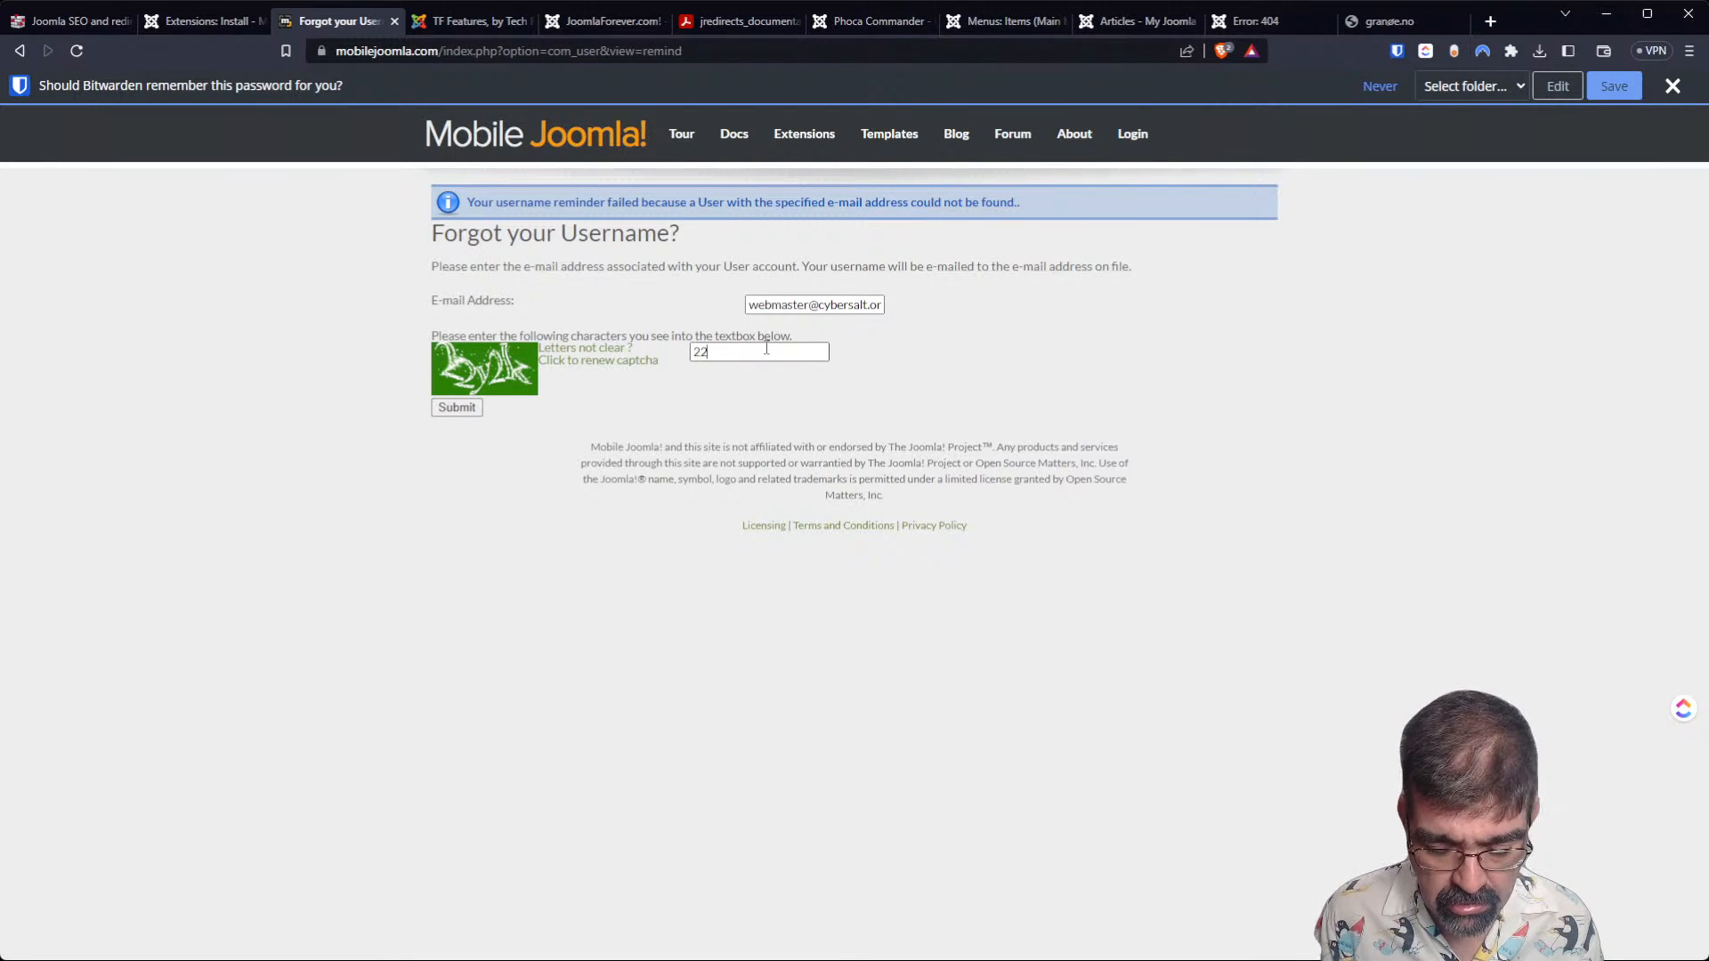
pyautogui.write('y2k')
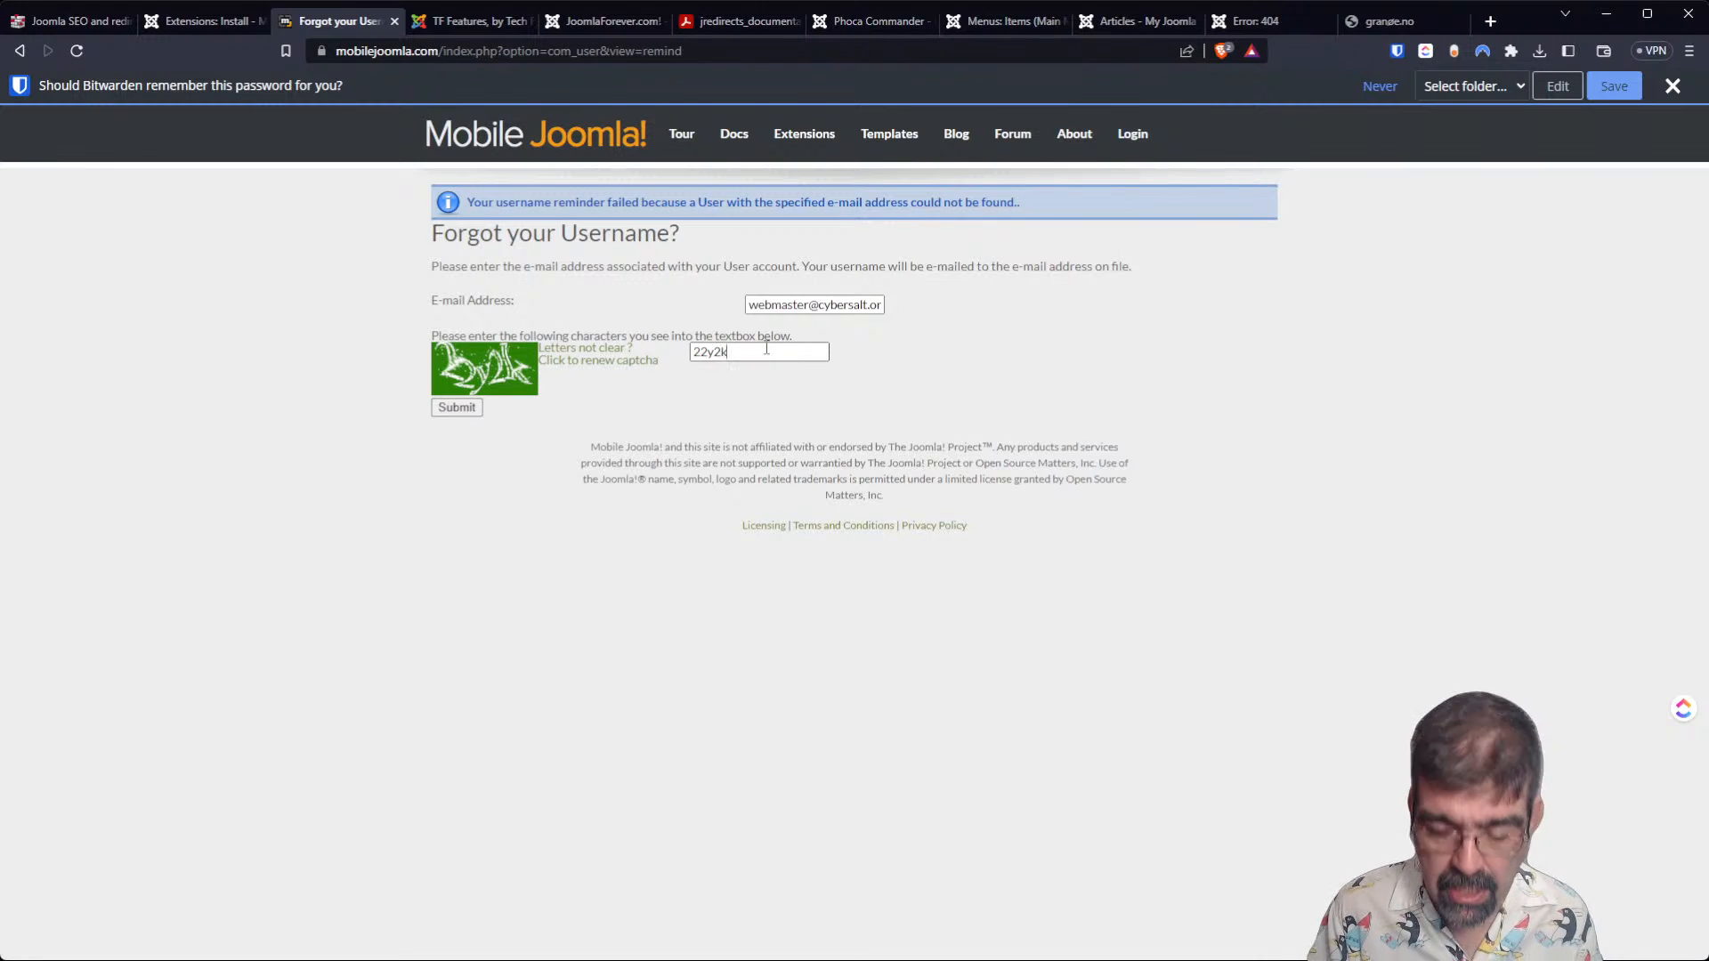
# Enter the displayed CAPTCHA characters and submit the username reminder request.
pyautogui.press('Return')
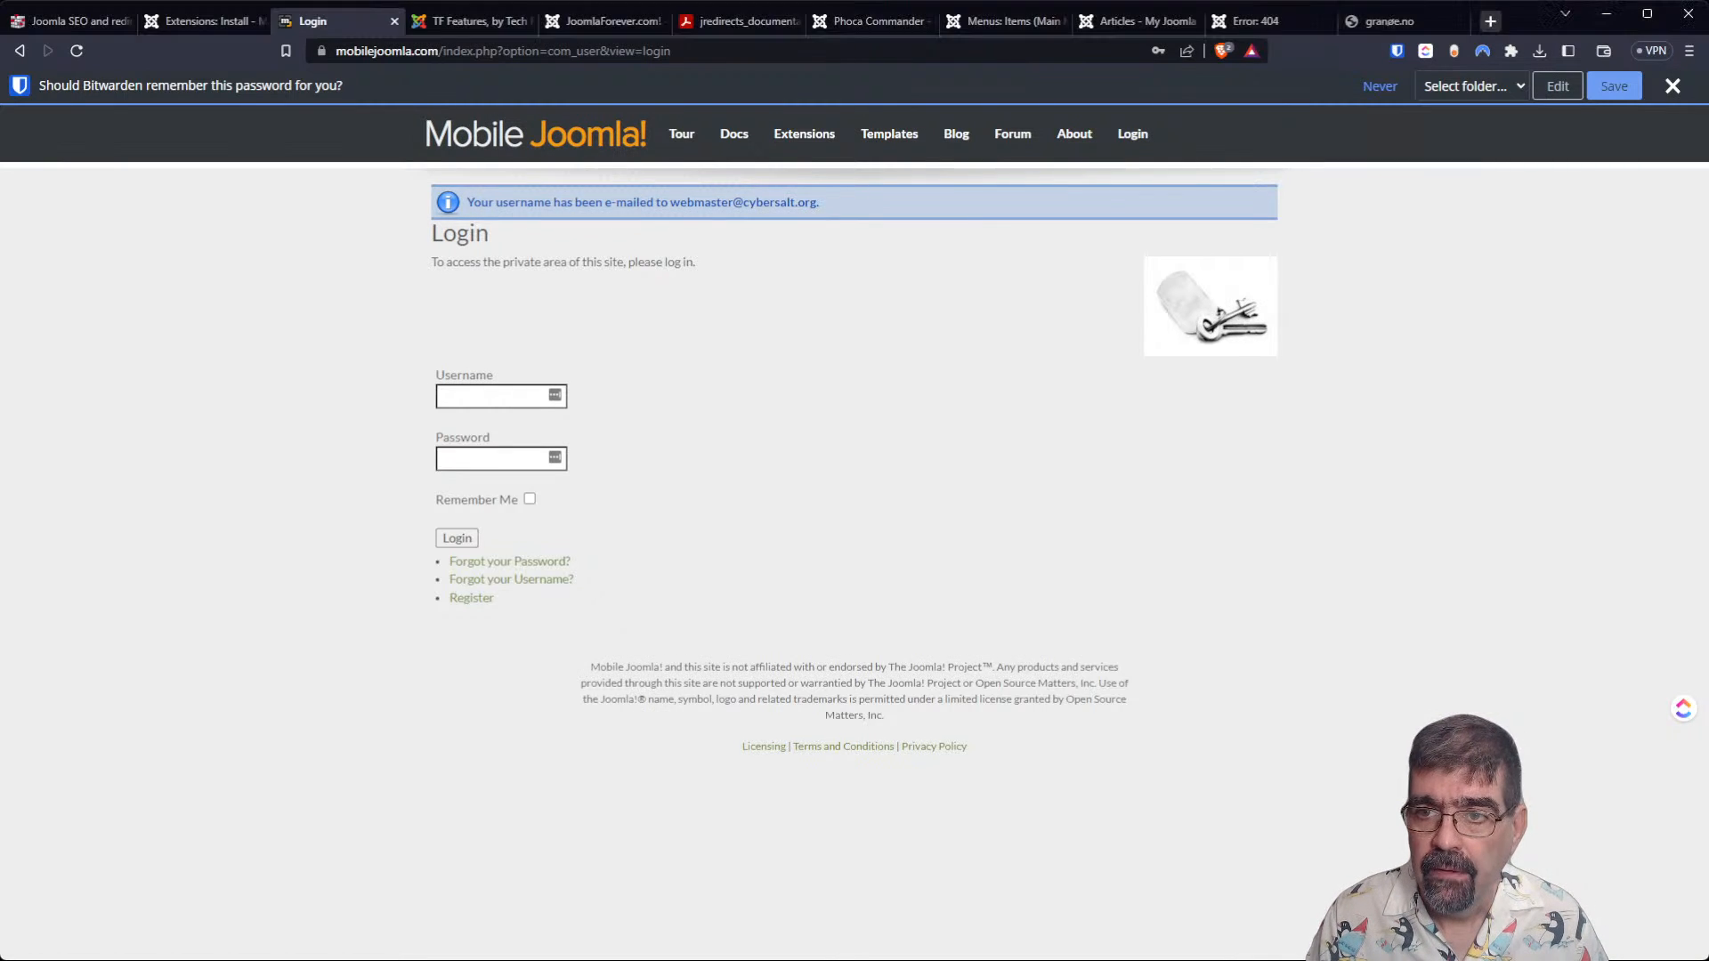
pyautogui.click(1489, 21)
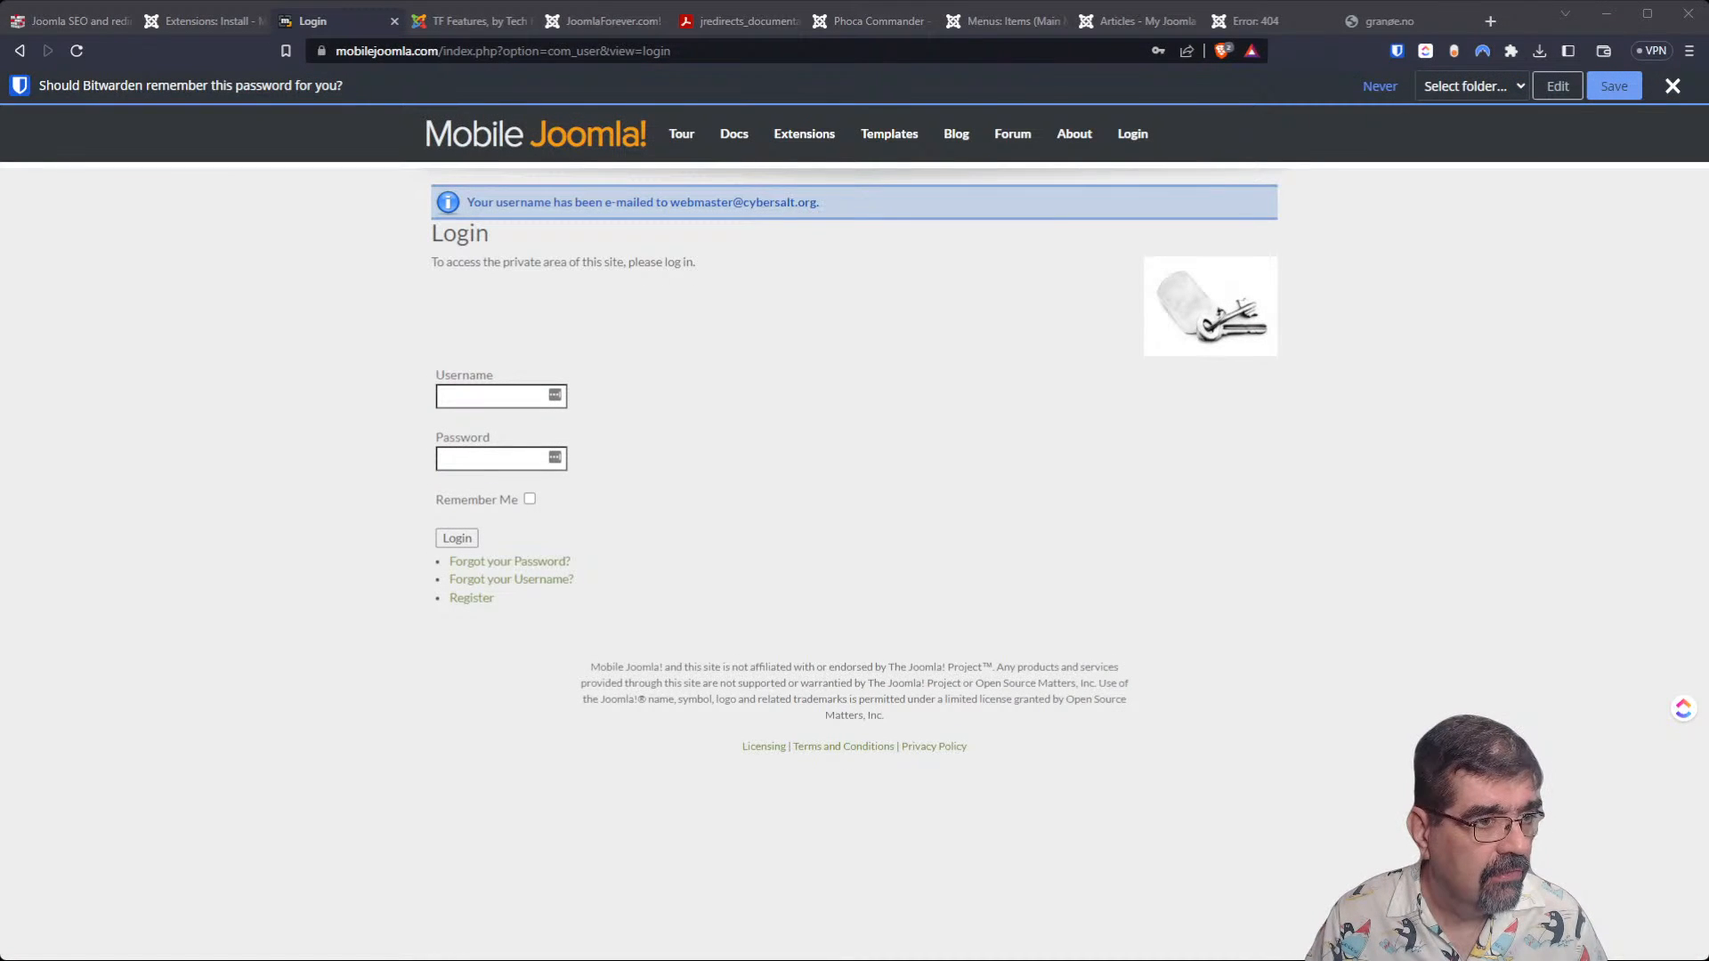
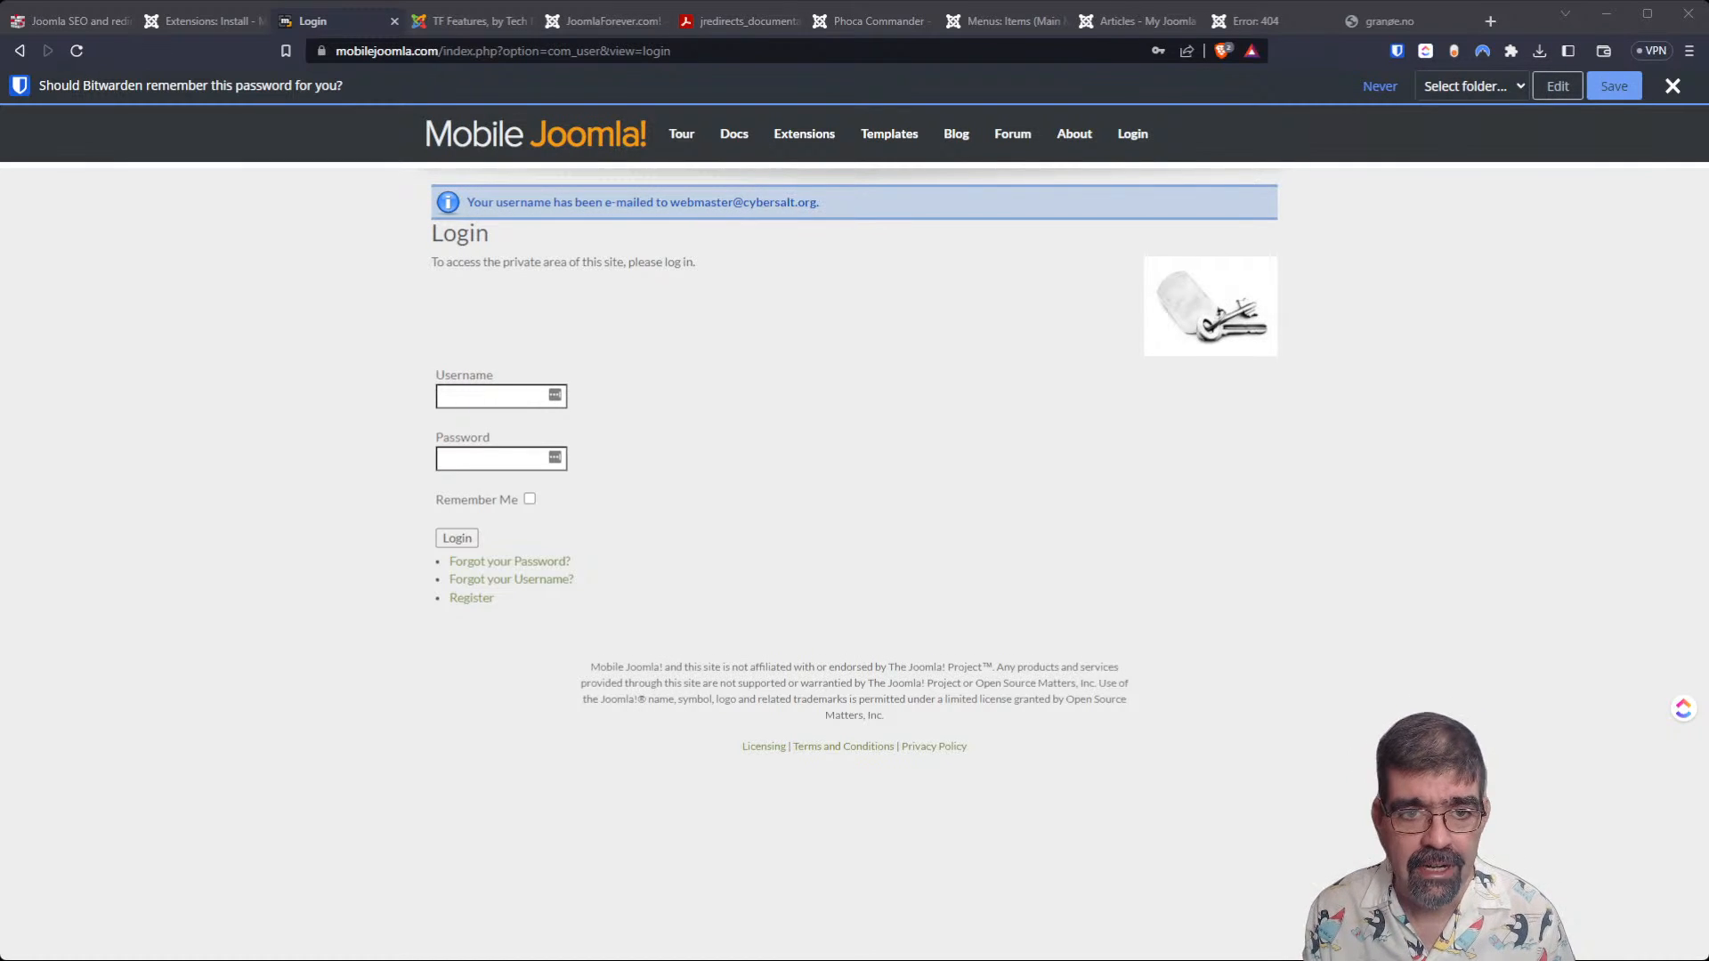
# Open the Joomla Extensions Directory listing for Emarkx AI Integration with Telegram from the site's Install from Web catalogue.
pyautogui.click(175, 25)
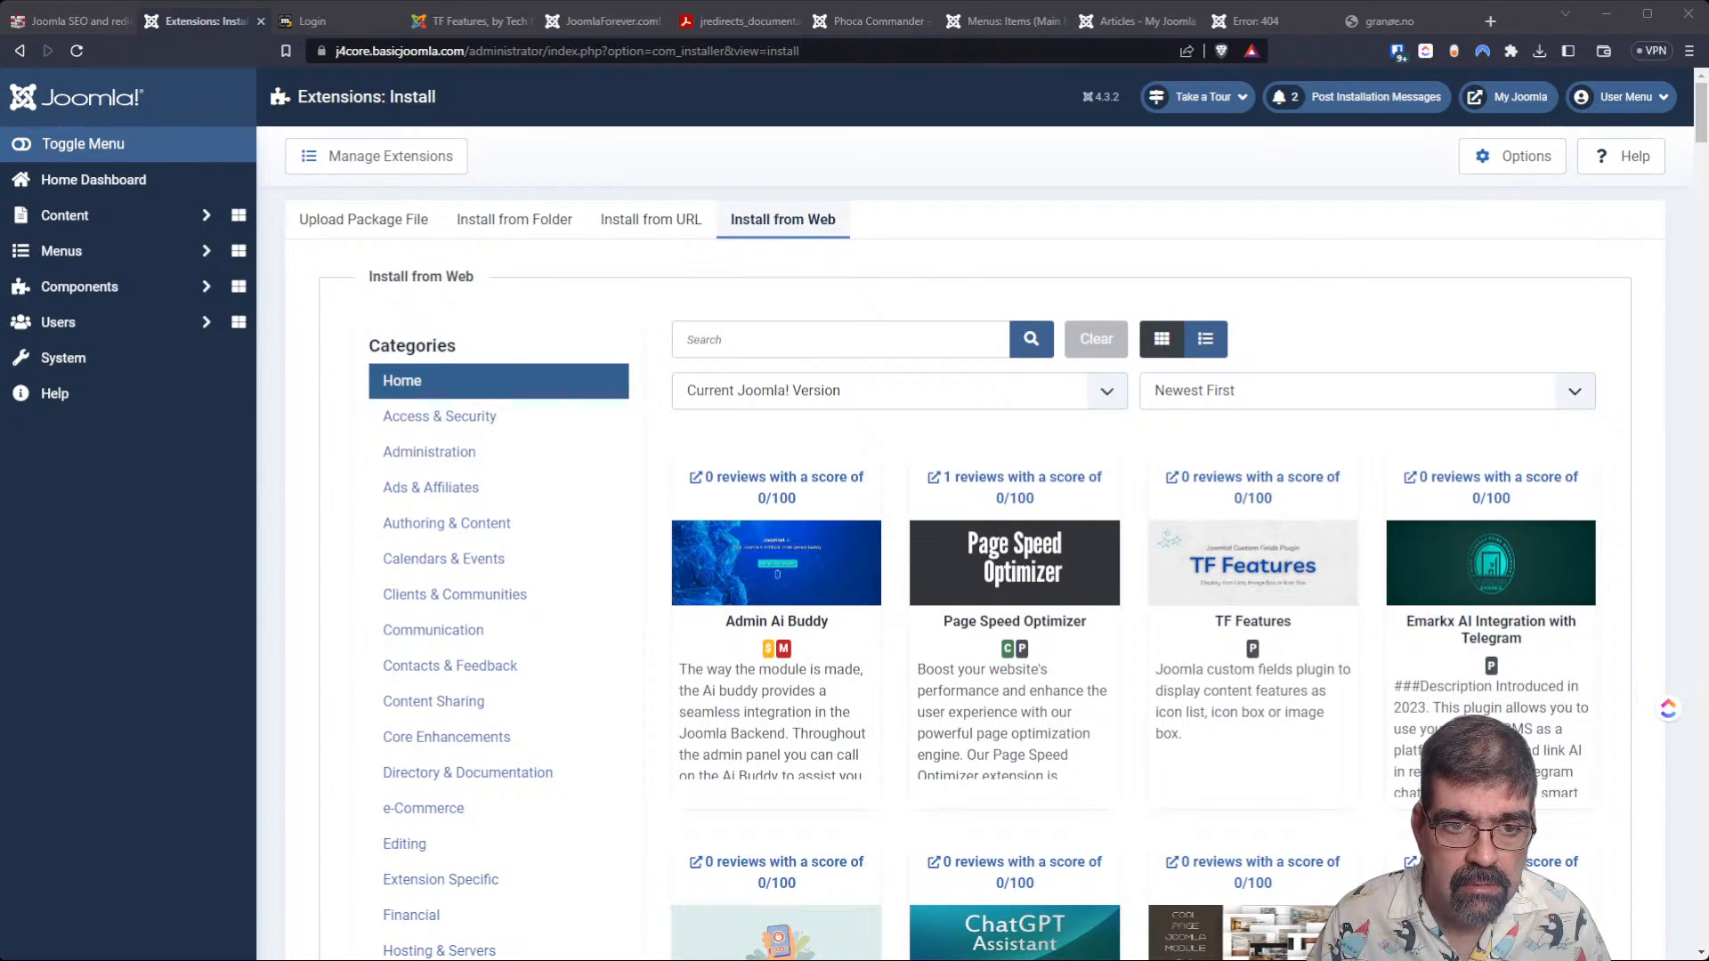
pyautogui.scroll(-2, 1229, 635)
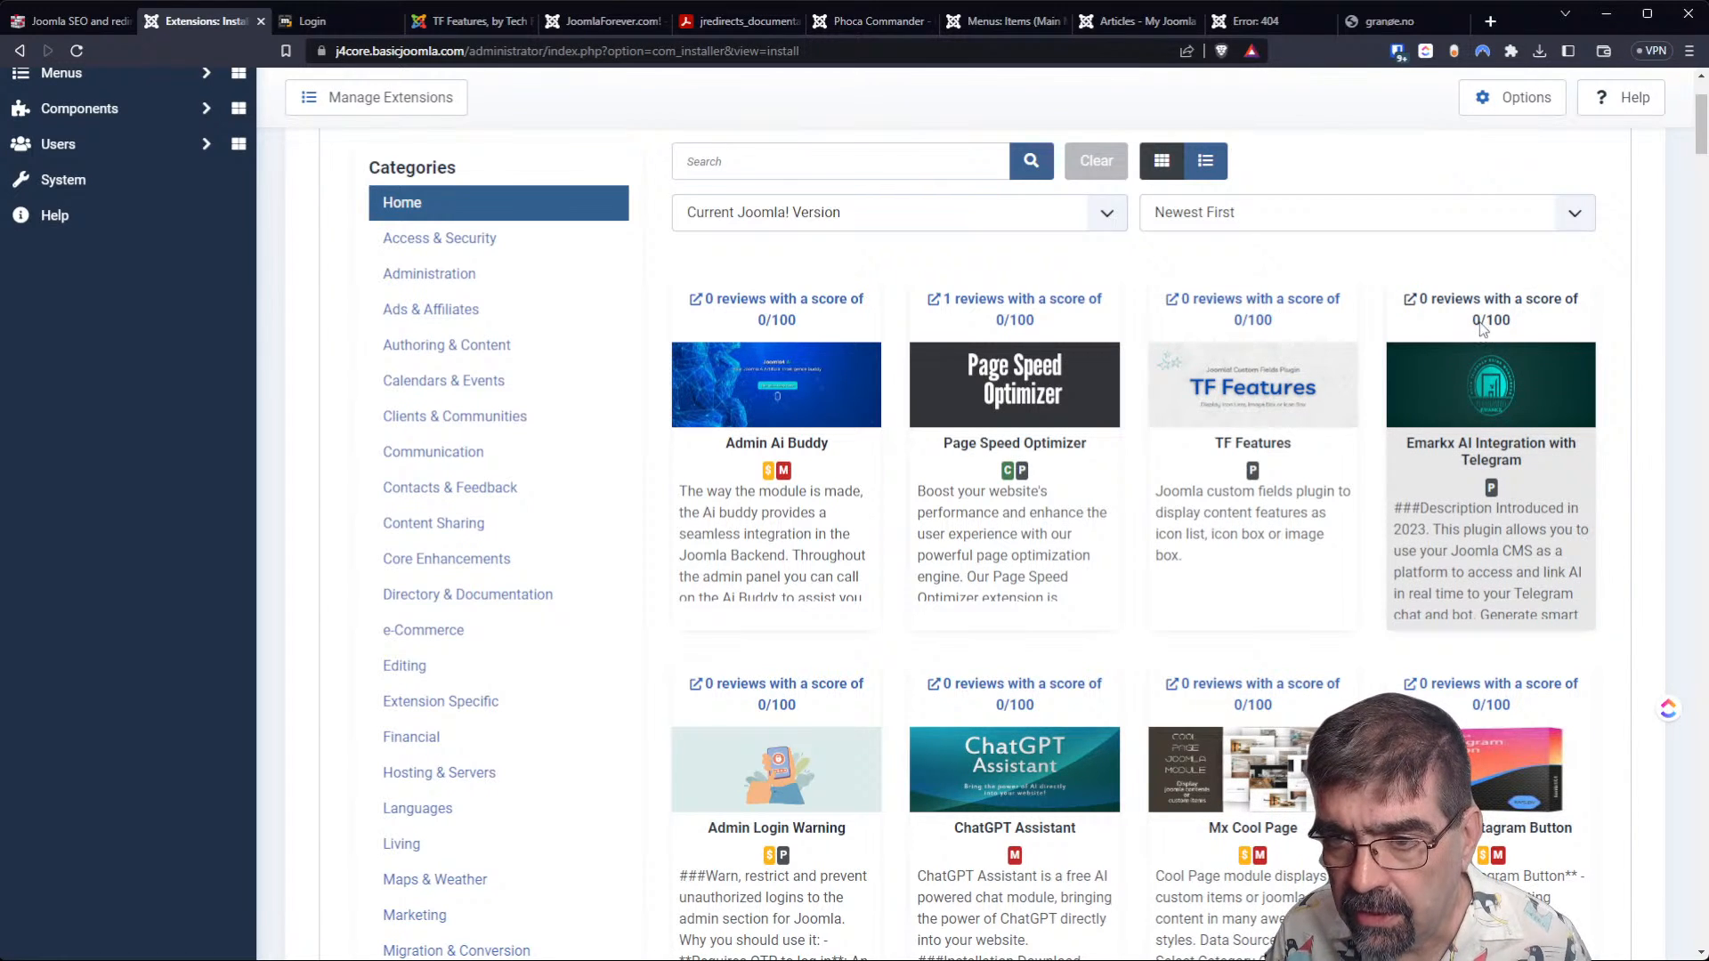
pyautogui.click(1511, 332)
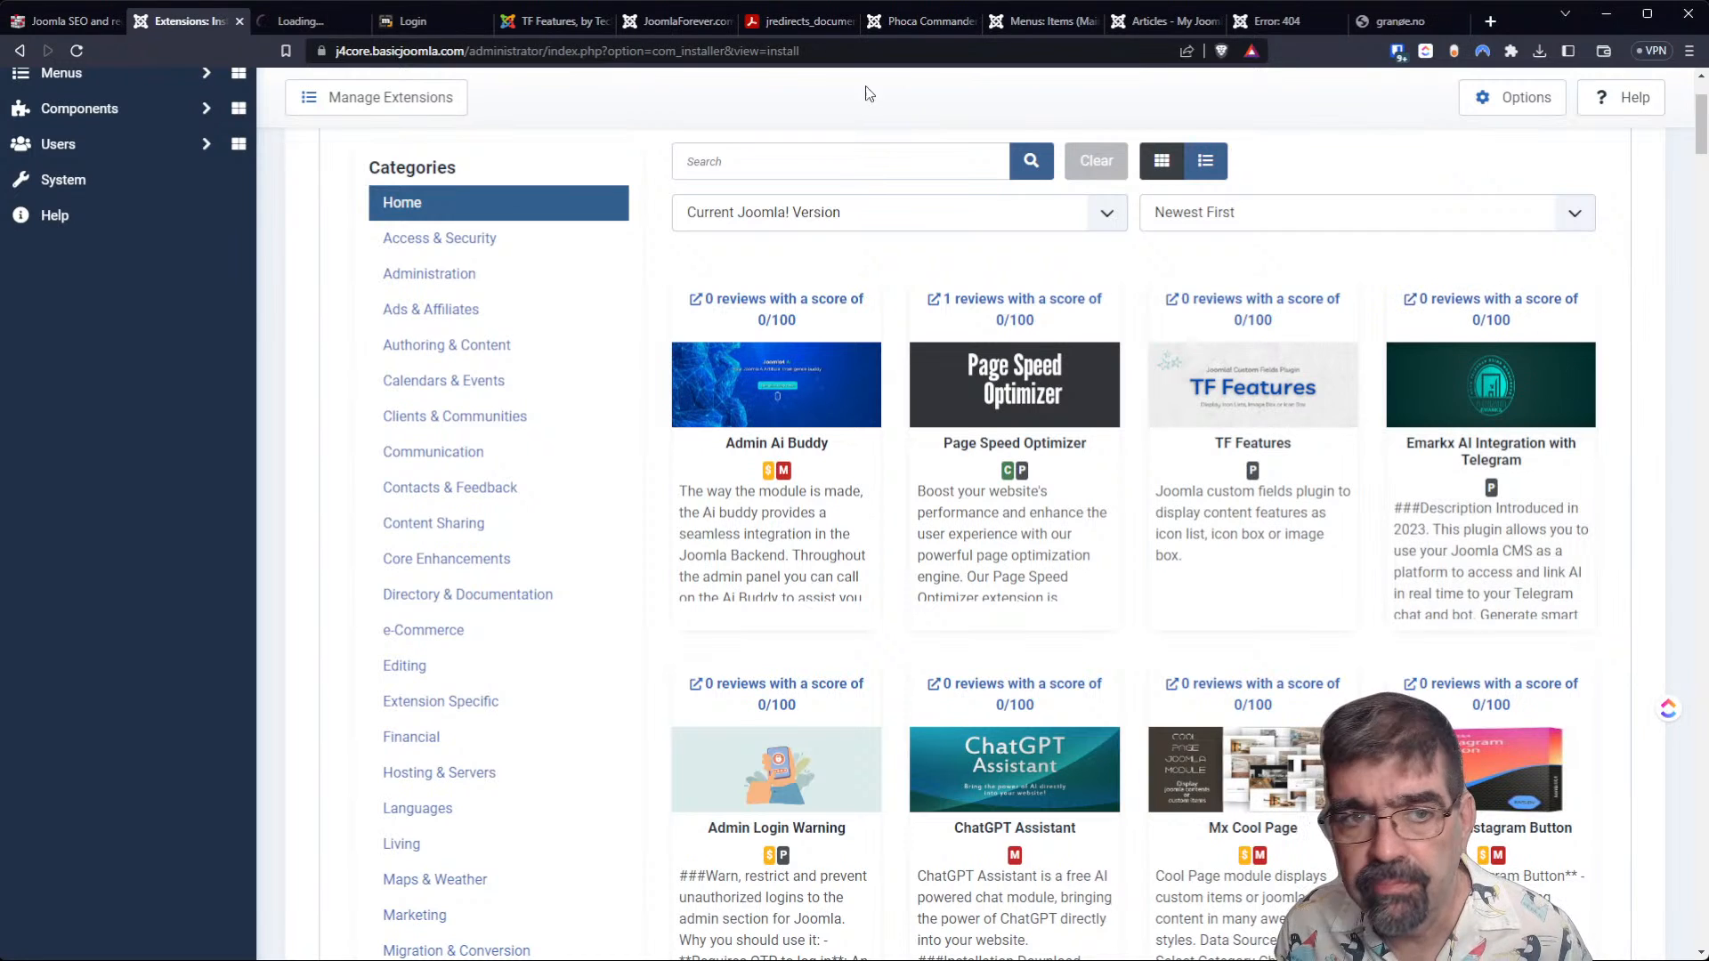
pyautogui.click(306, 21)
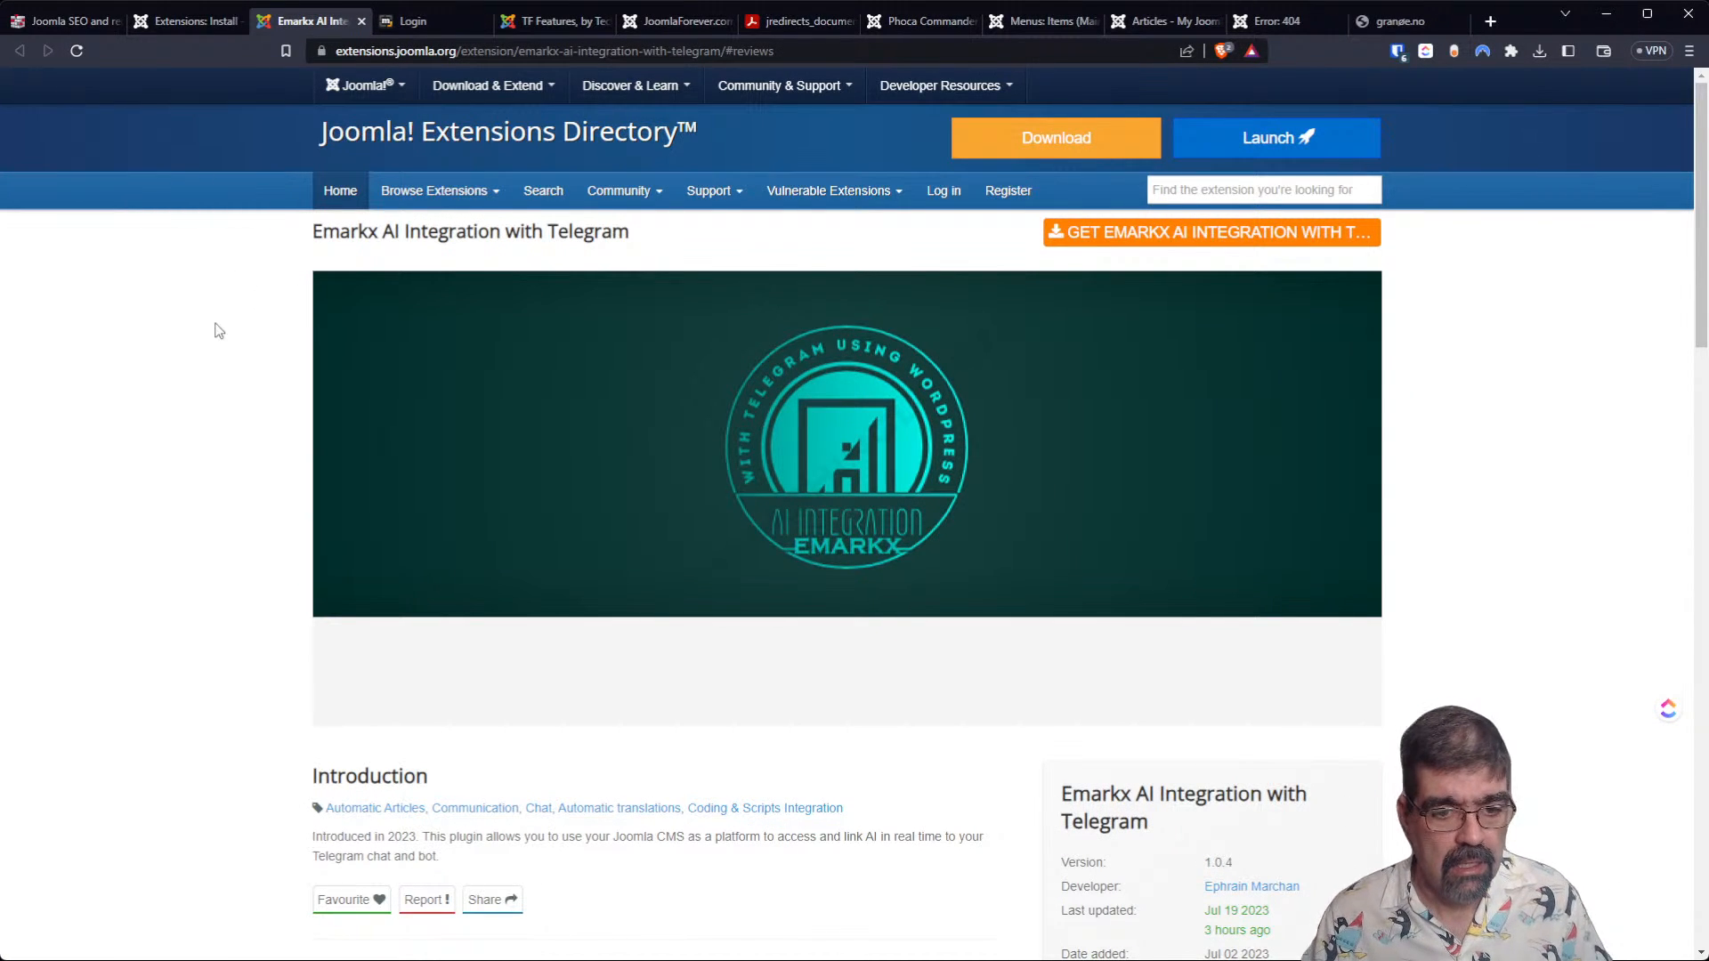
# Read the Emarkx AI Integration with Telegram description, covering the setup steps, key generation, third-party service and installation notes.
pyautogui.scroll(-2, 236, 530)
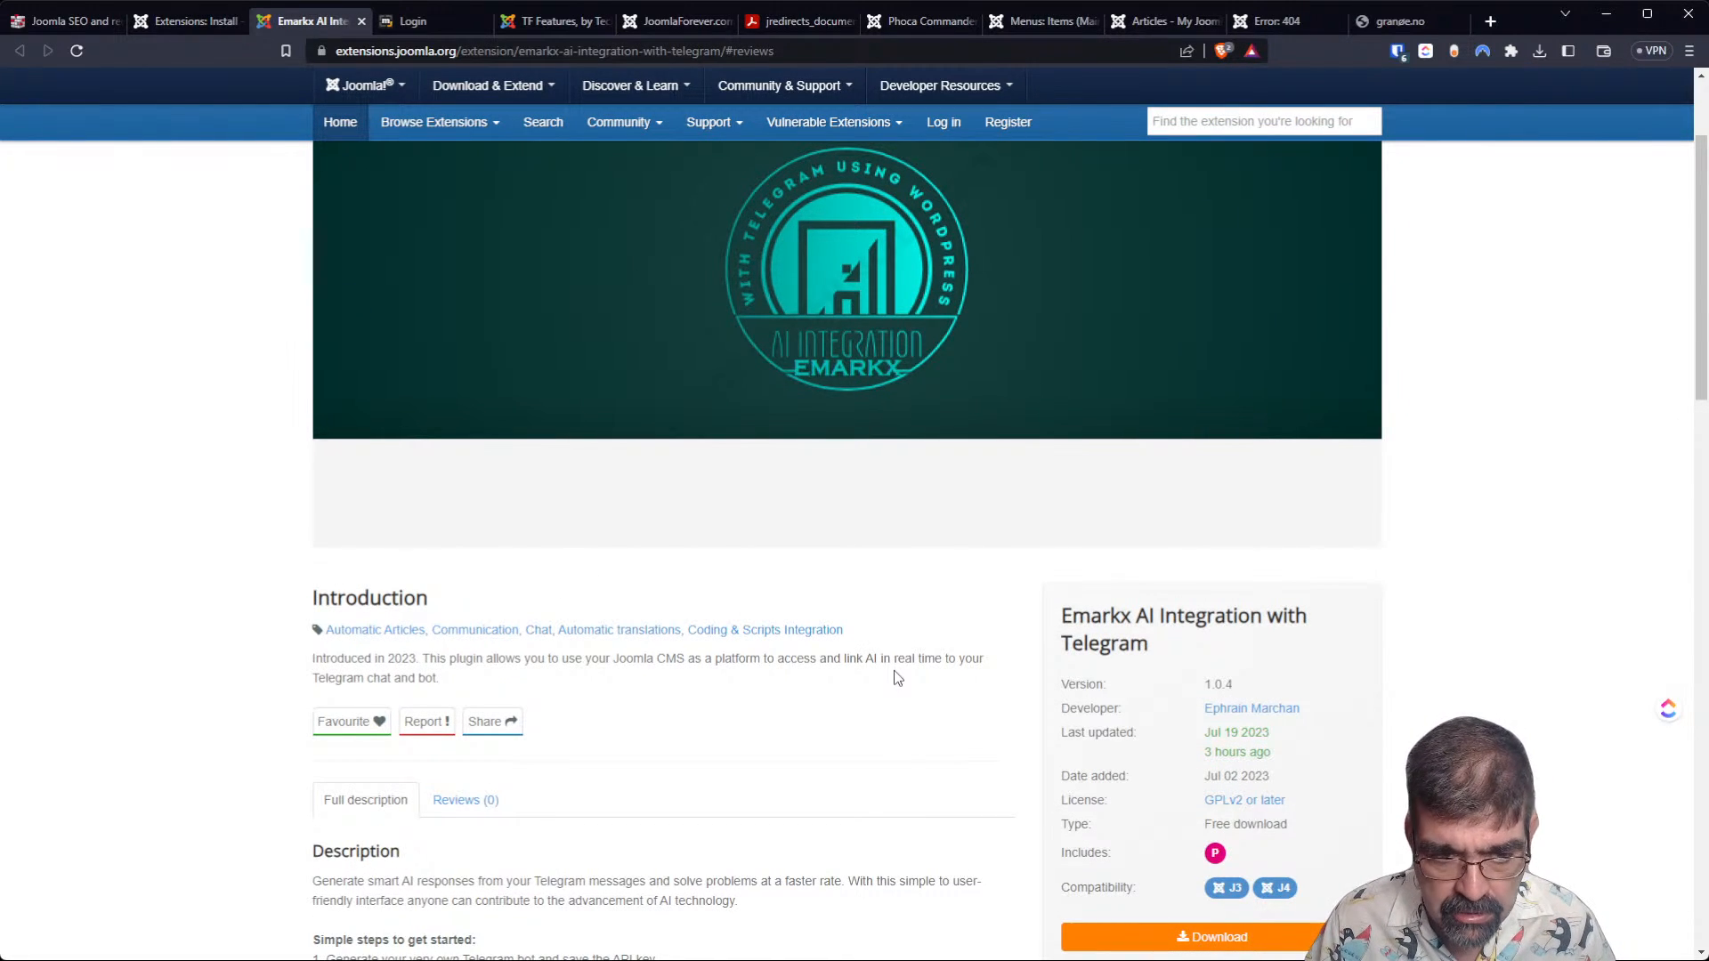
pyautogui.scroll(-2, 897, 678)
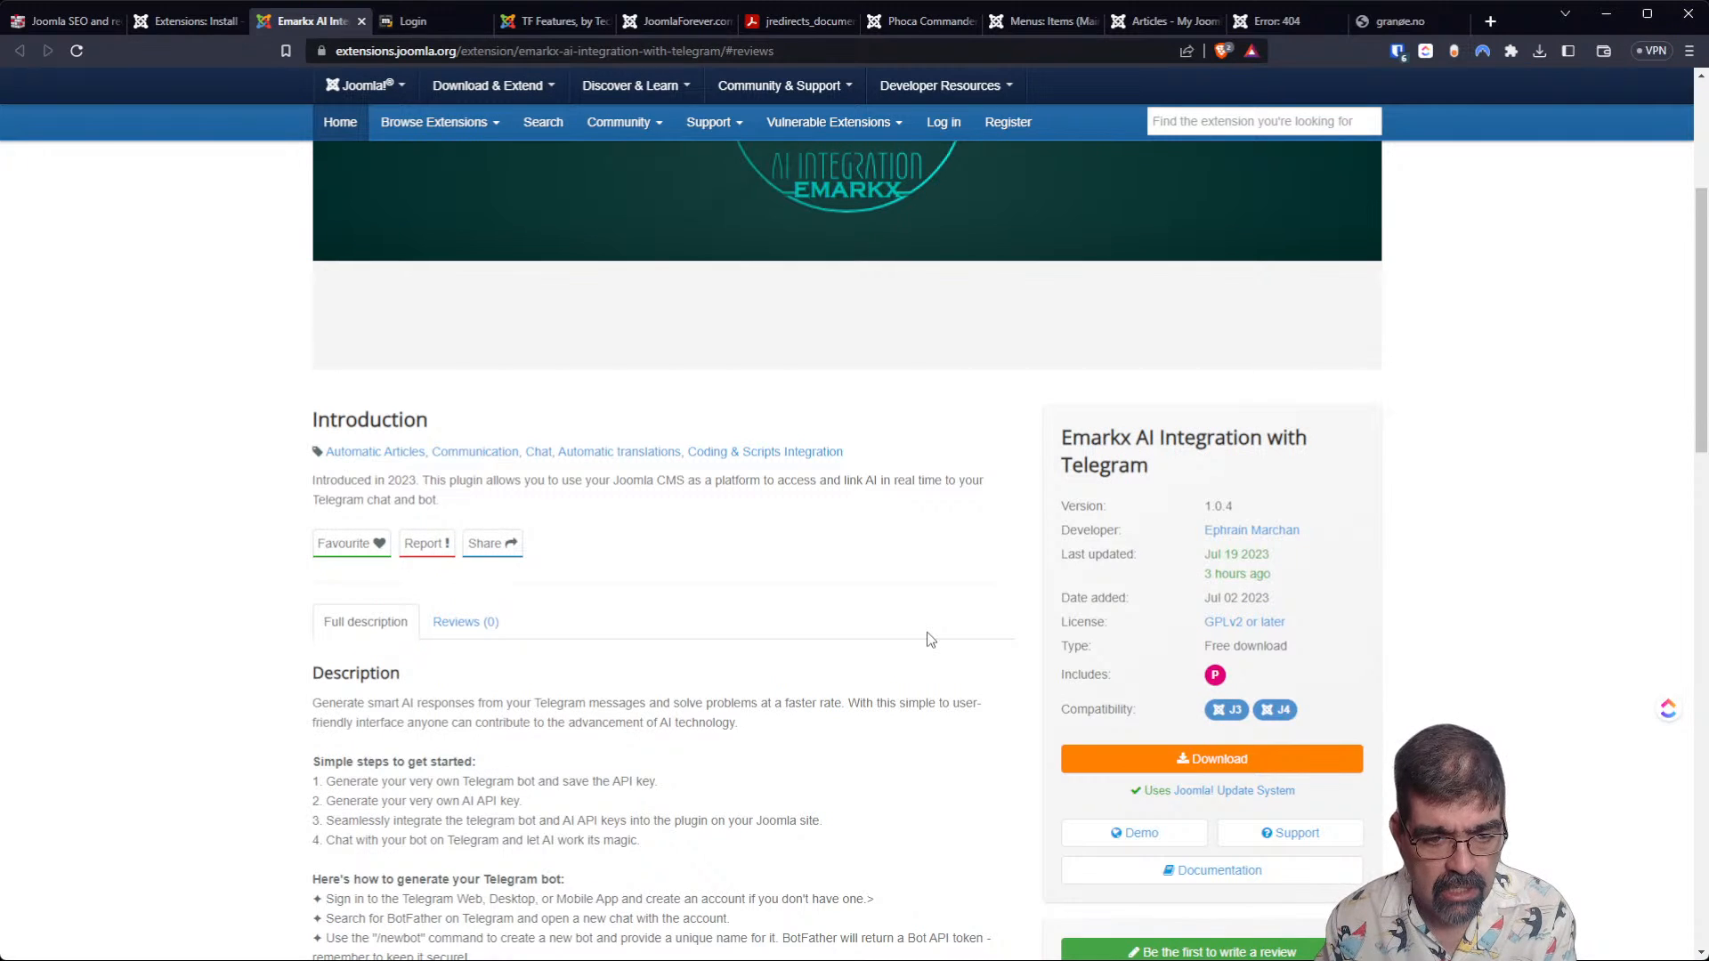
pyautogui.scroll(-2, 935, 480)
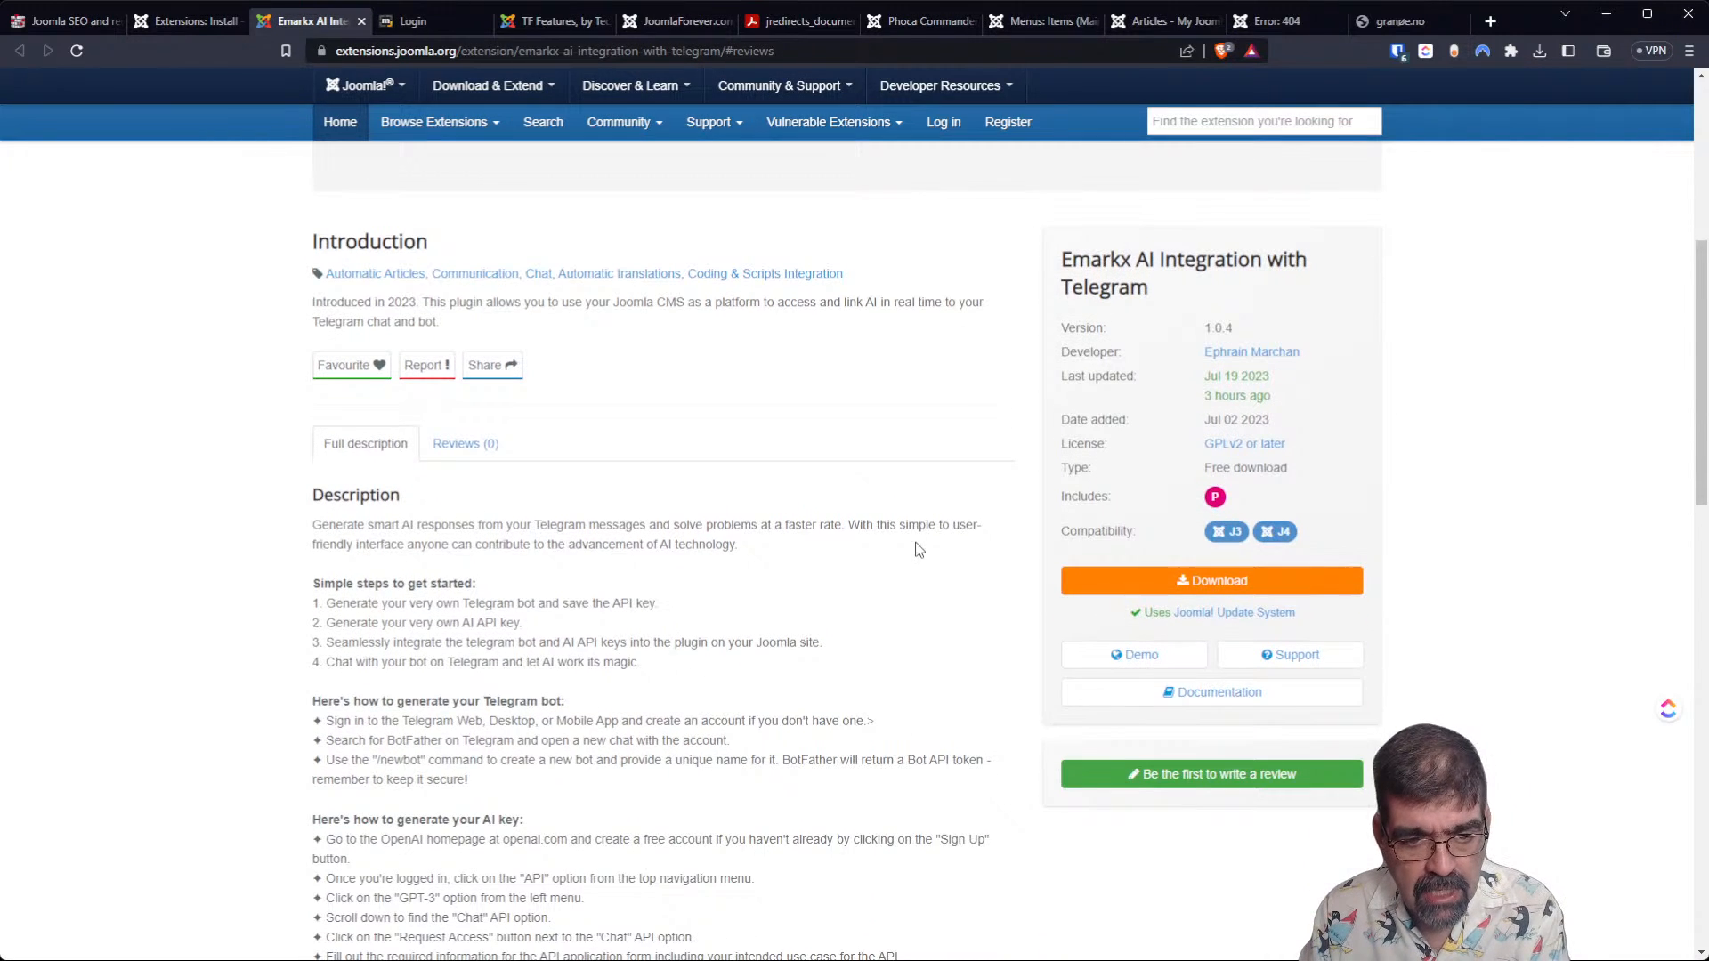
pyautogui.scroll(-1, 862, 562)
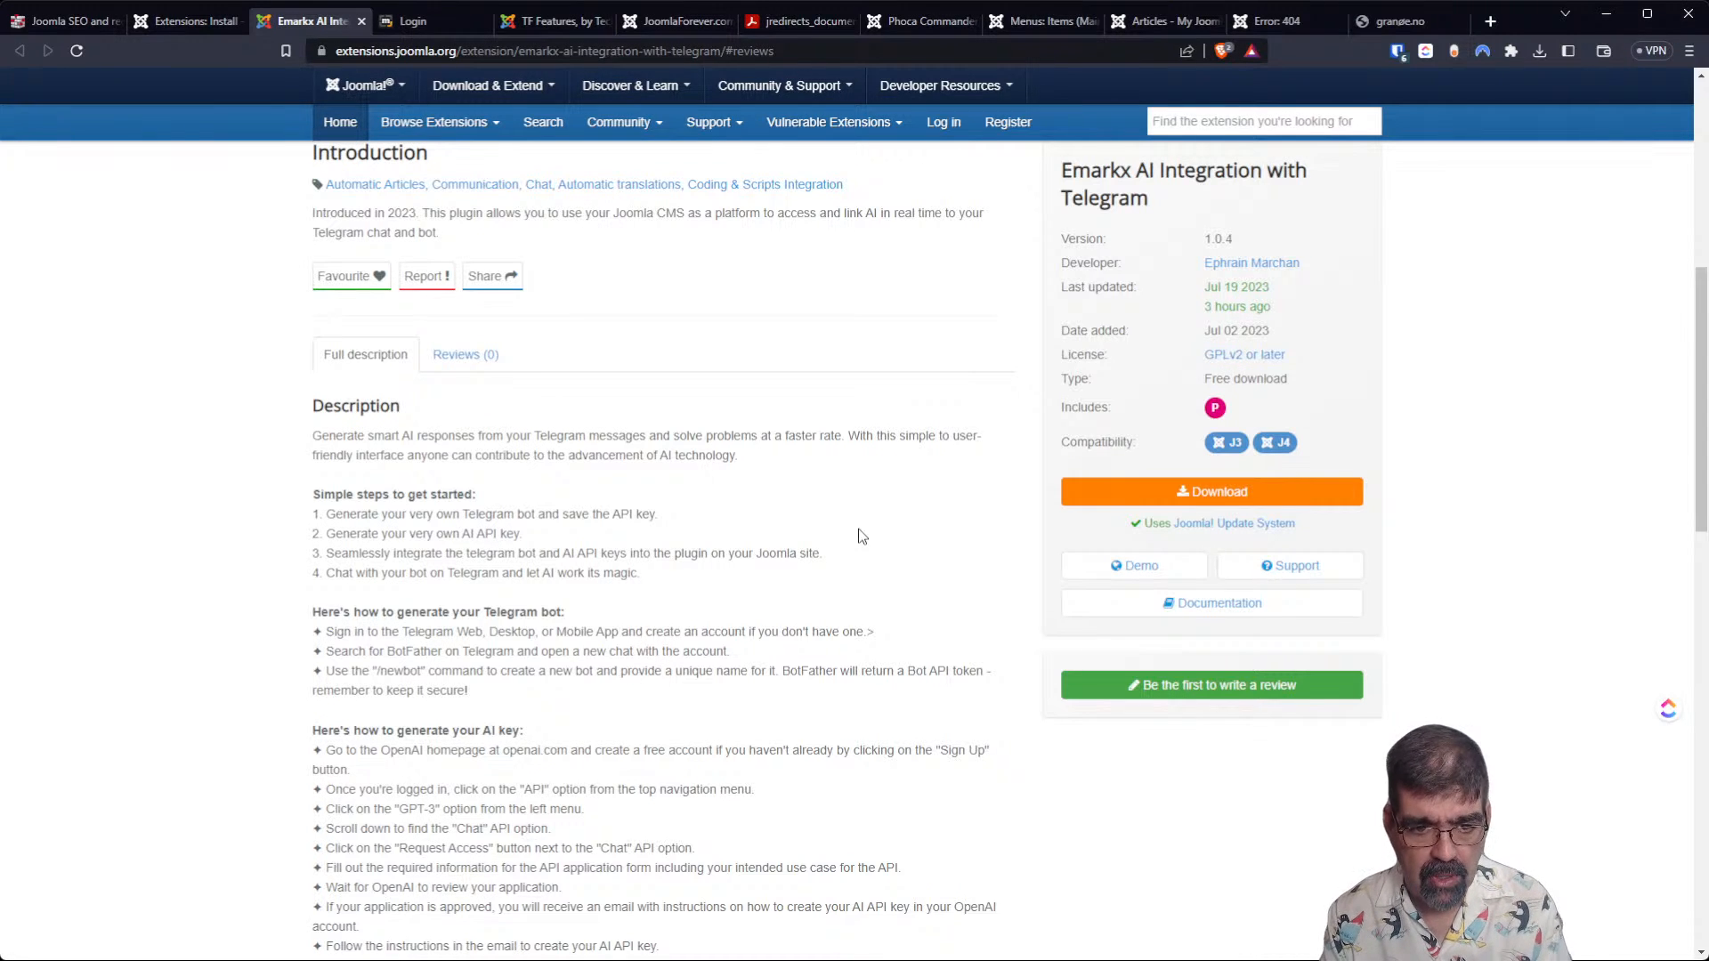
pyautogui.scroll(-3, 485, 203)
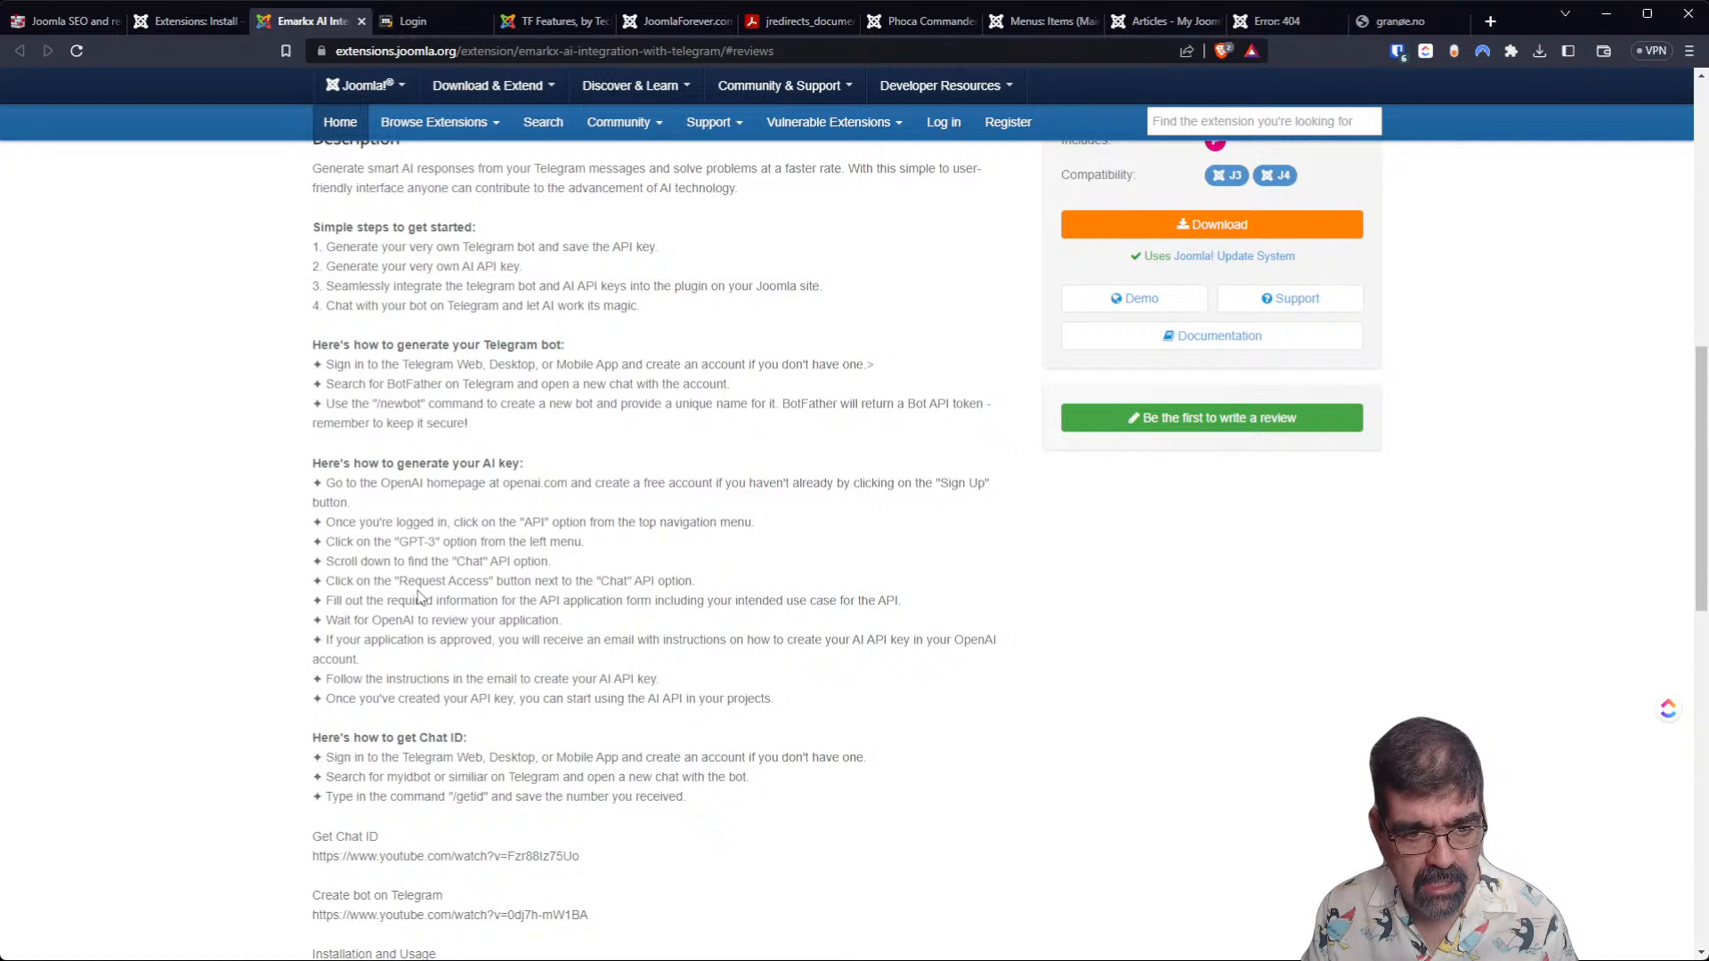
pyautogui.scroll(-2, 418, 596)
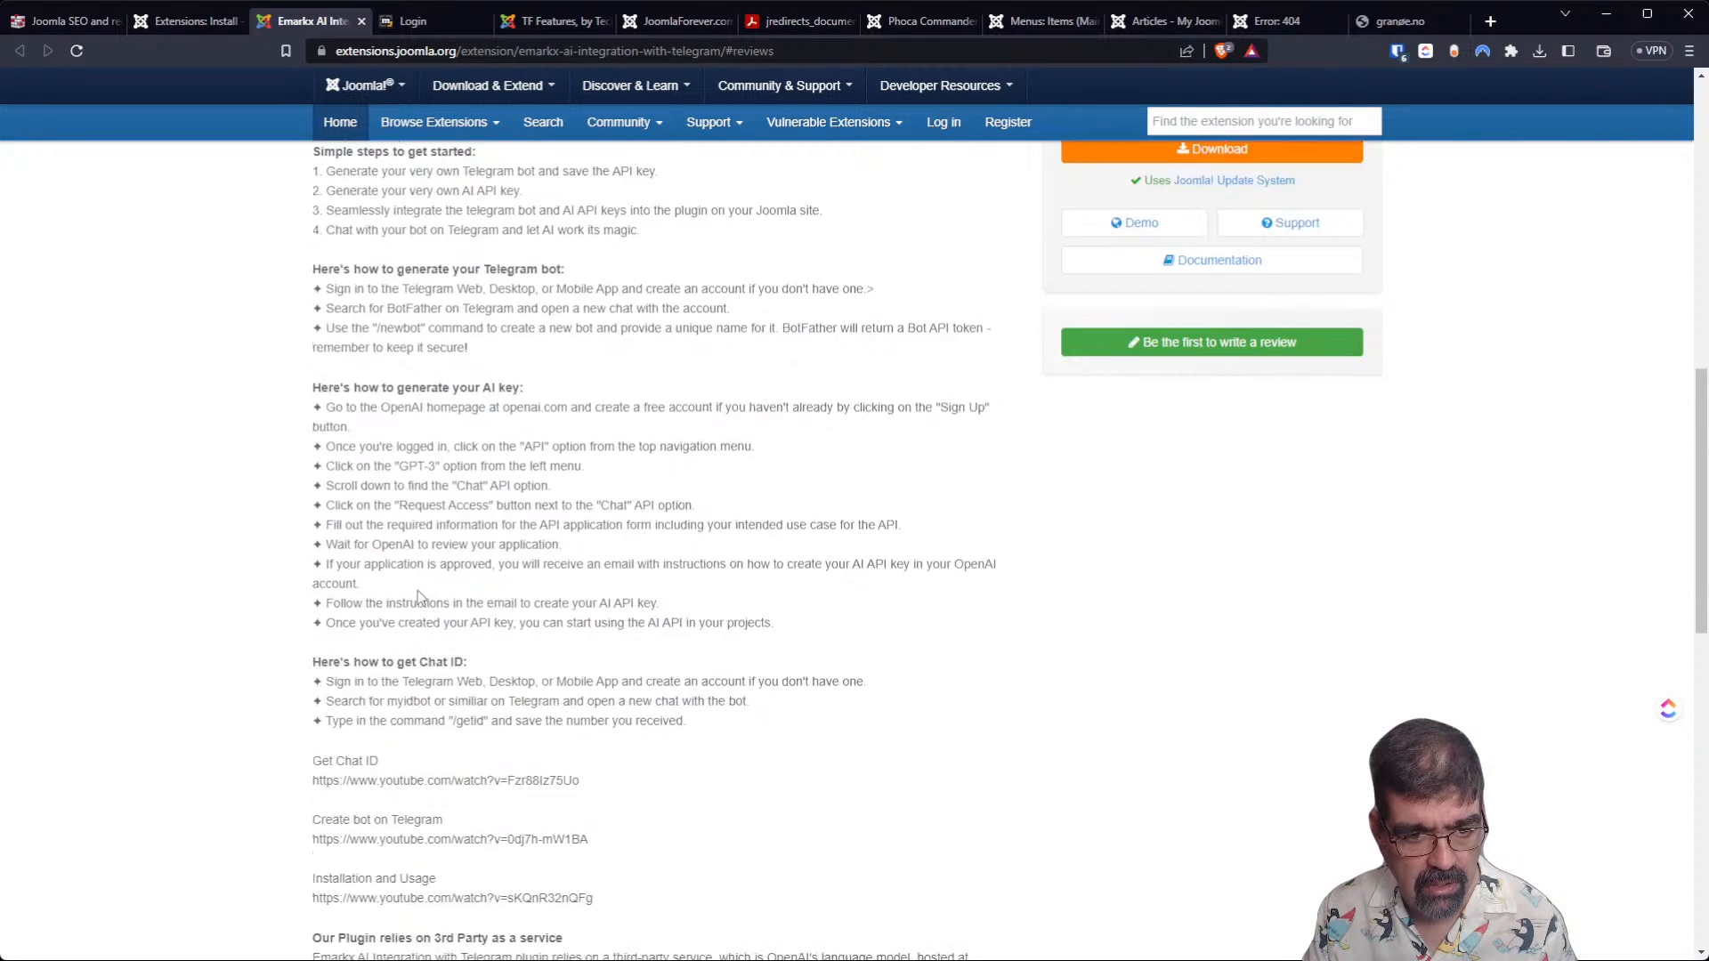
pyautogui.scroll(-3, 418, 596)
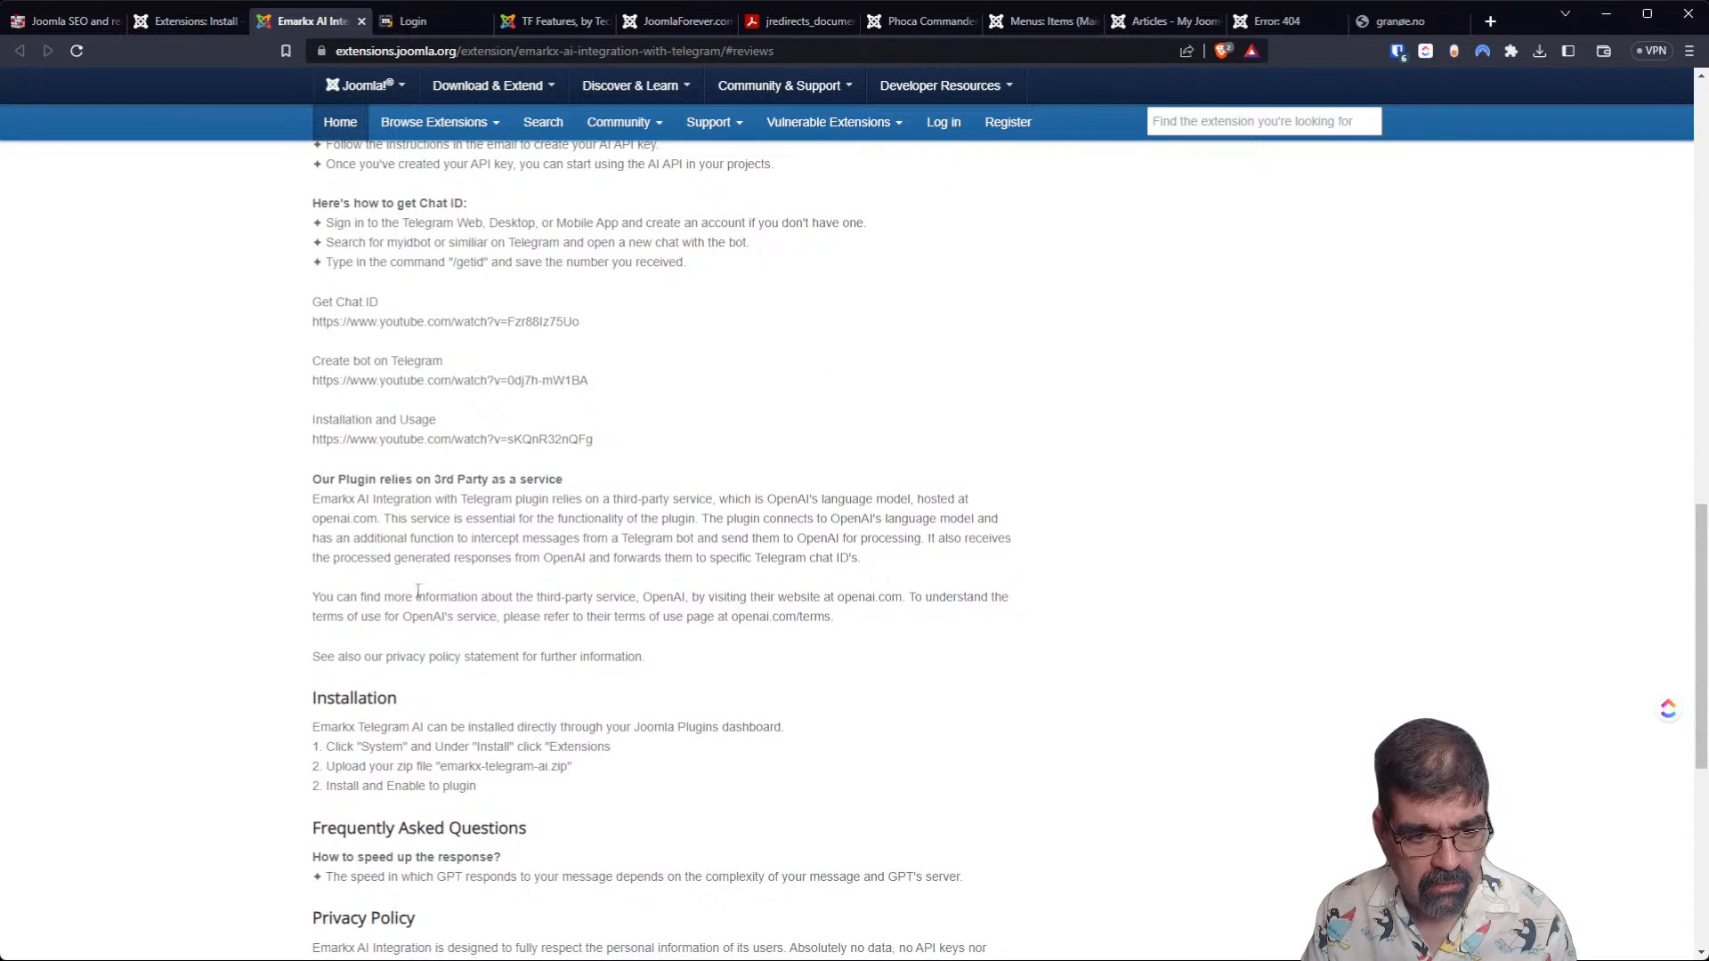
pyautogui.scroll(5, 419, 592)
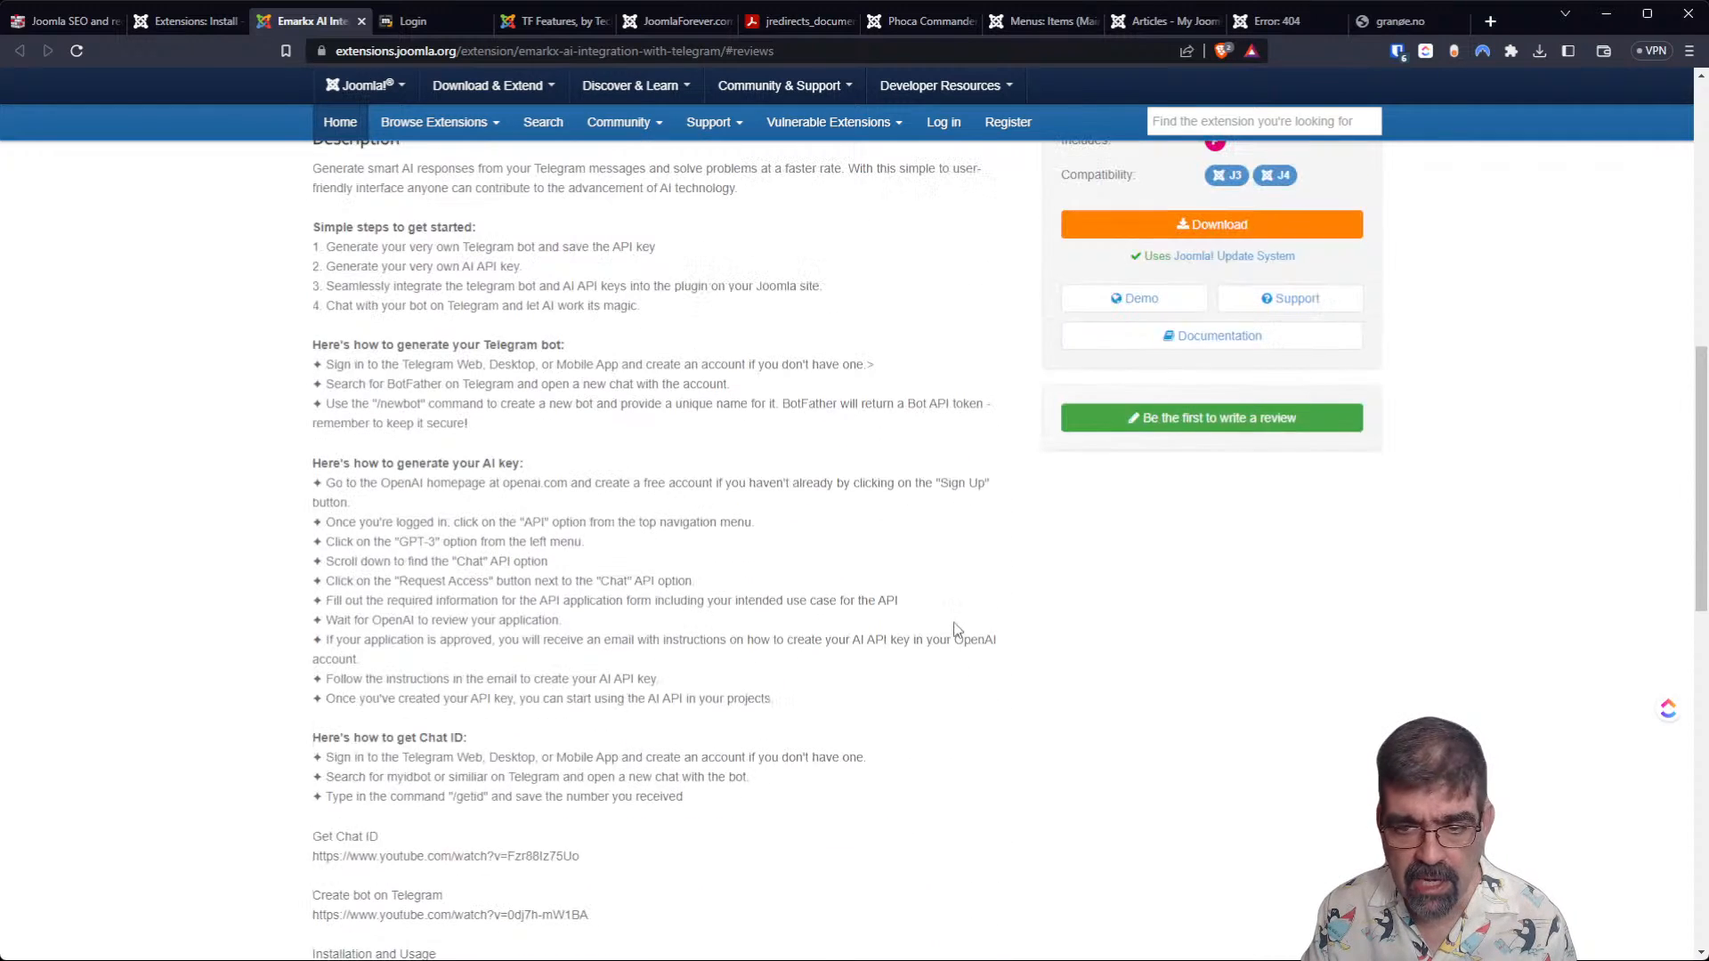
# Watch the Emarkx plugin's demo video muted, skipping ahead through it to the end, and return to the extension listing.
pyautogui.click(1113, 303)
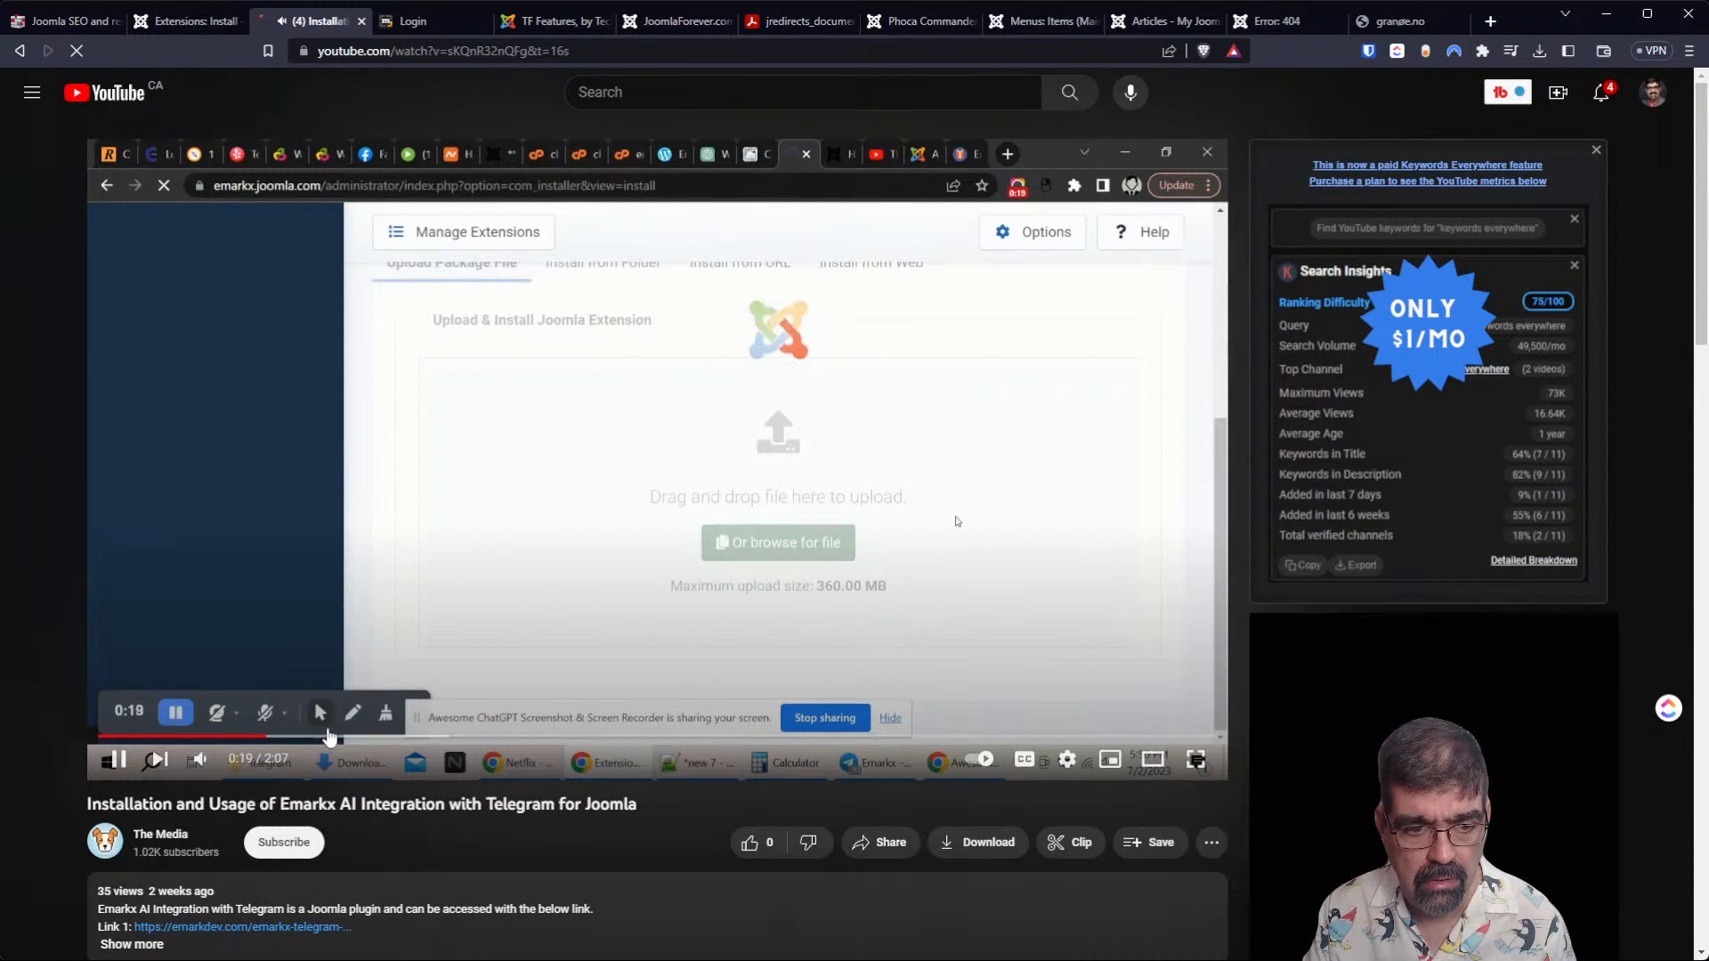
pyautogui.click(199, 761)
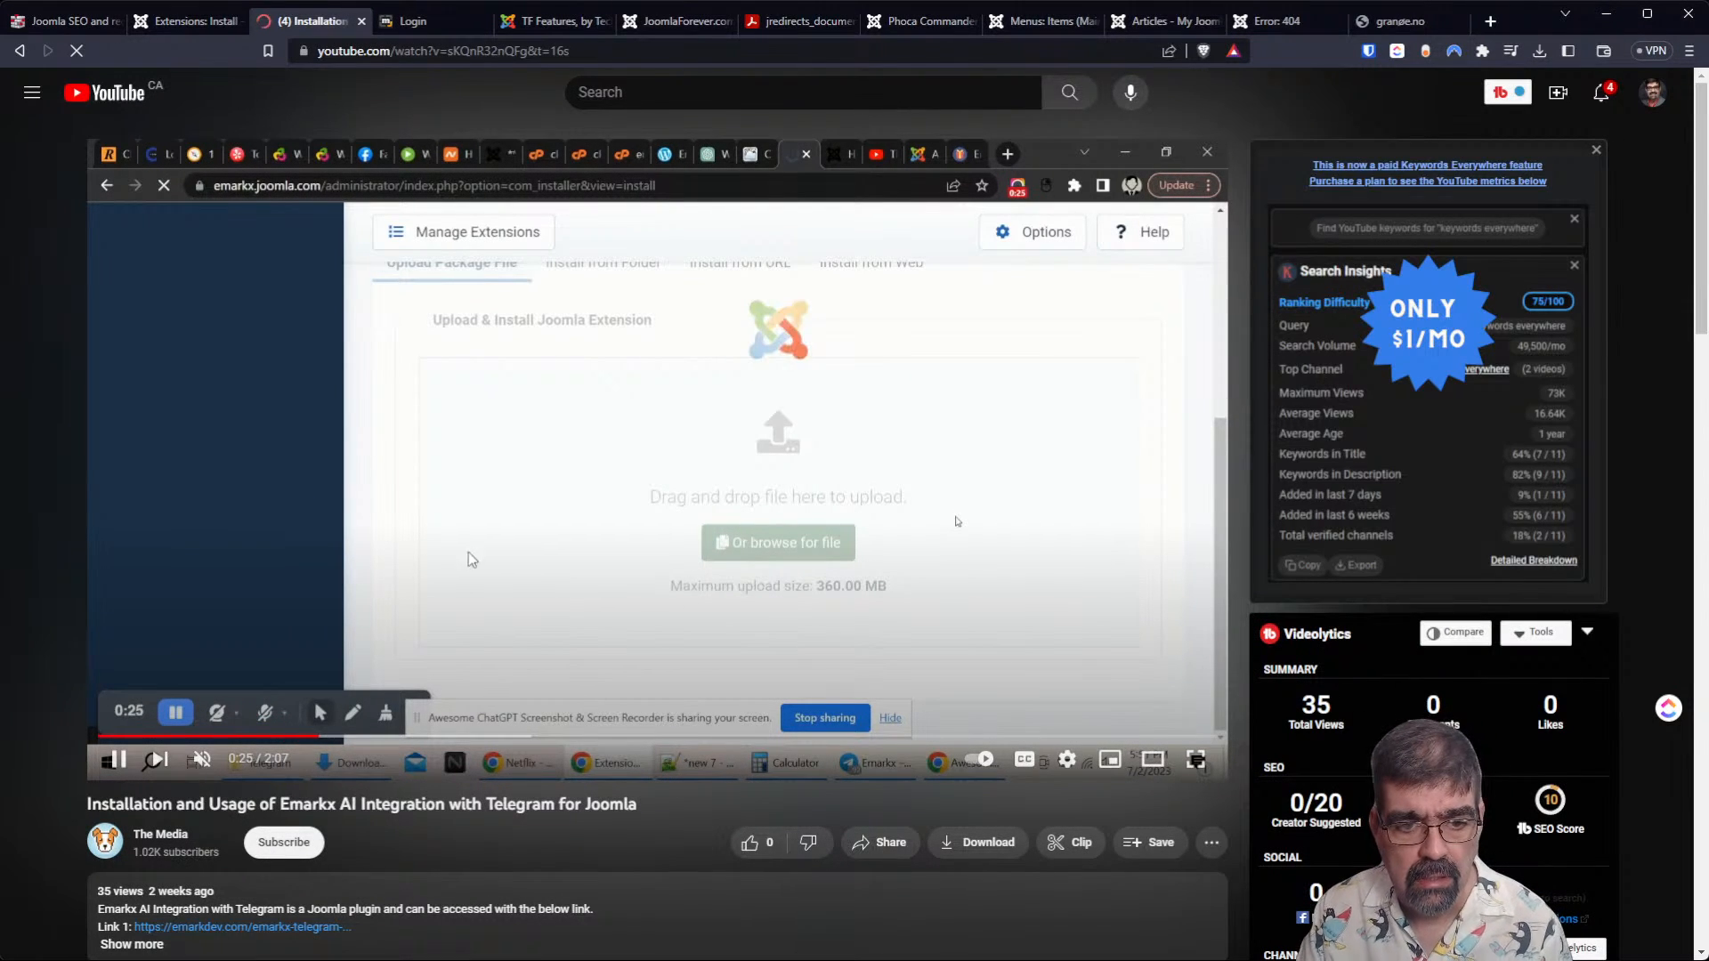
pyautogui.moveTo(504, 736); pyautogui.dragTo(505, 740)
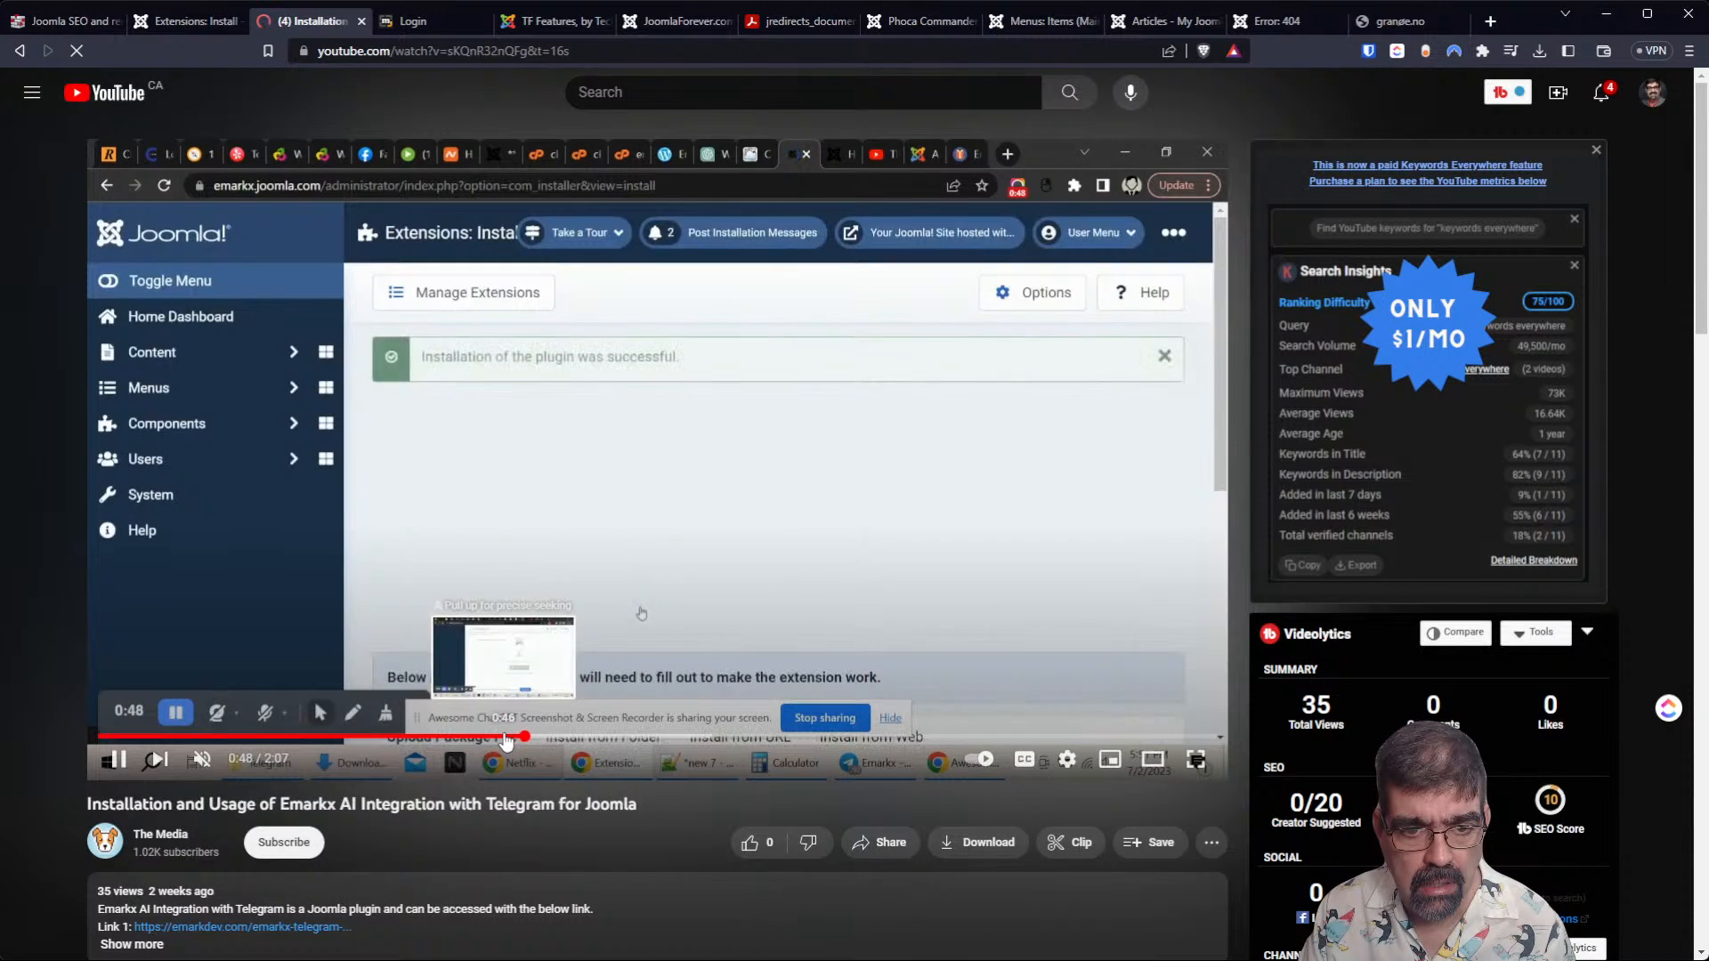
pyautogui.click(691, 739)
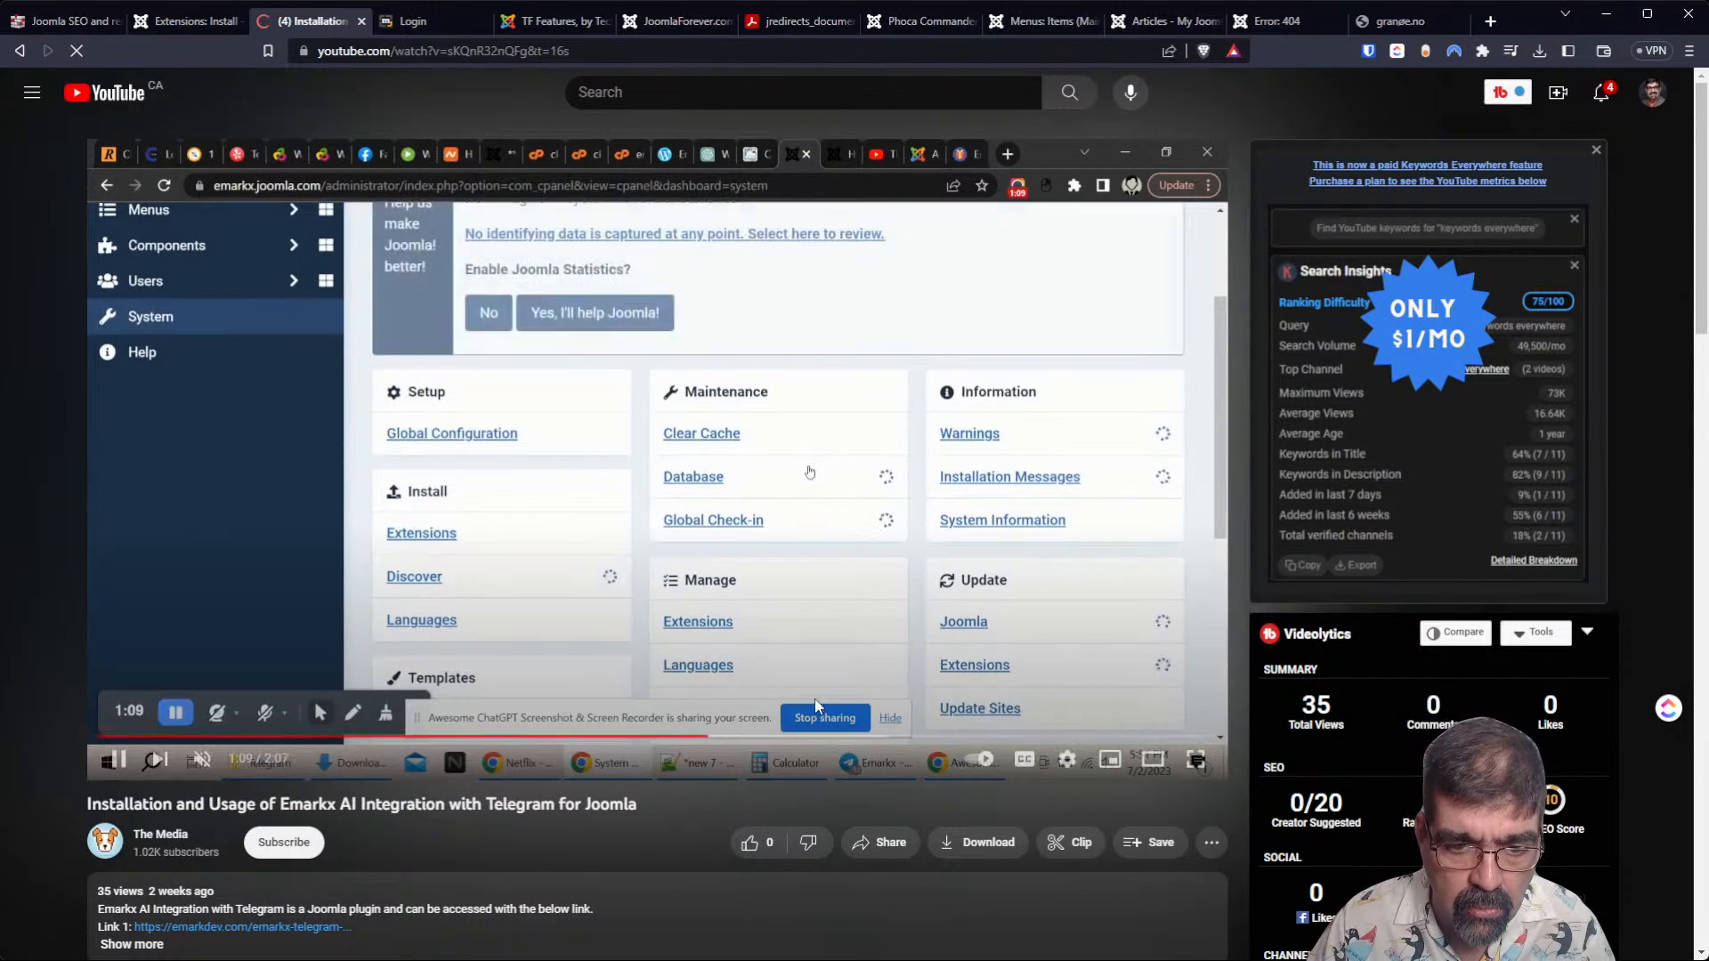
pyautogui.click(932, 740)
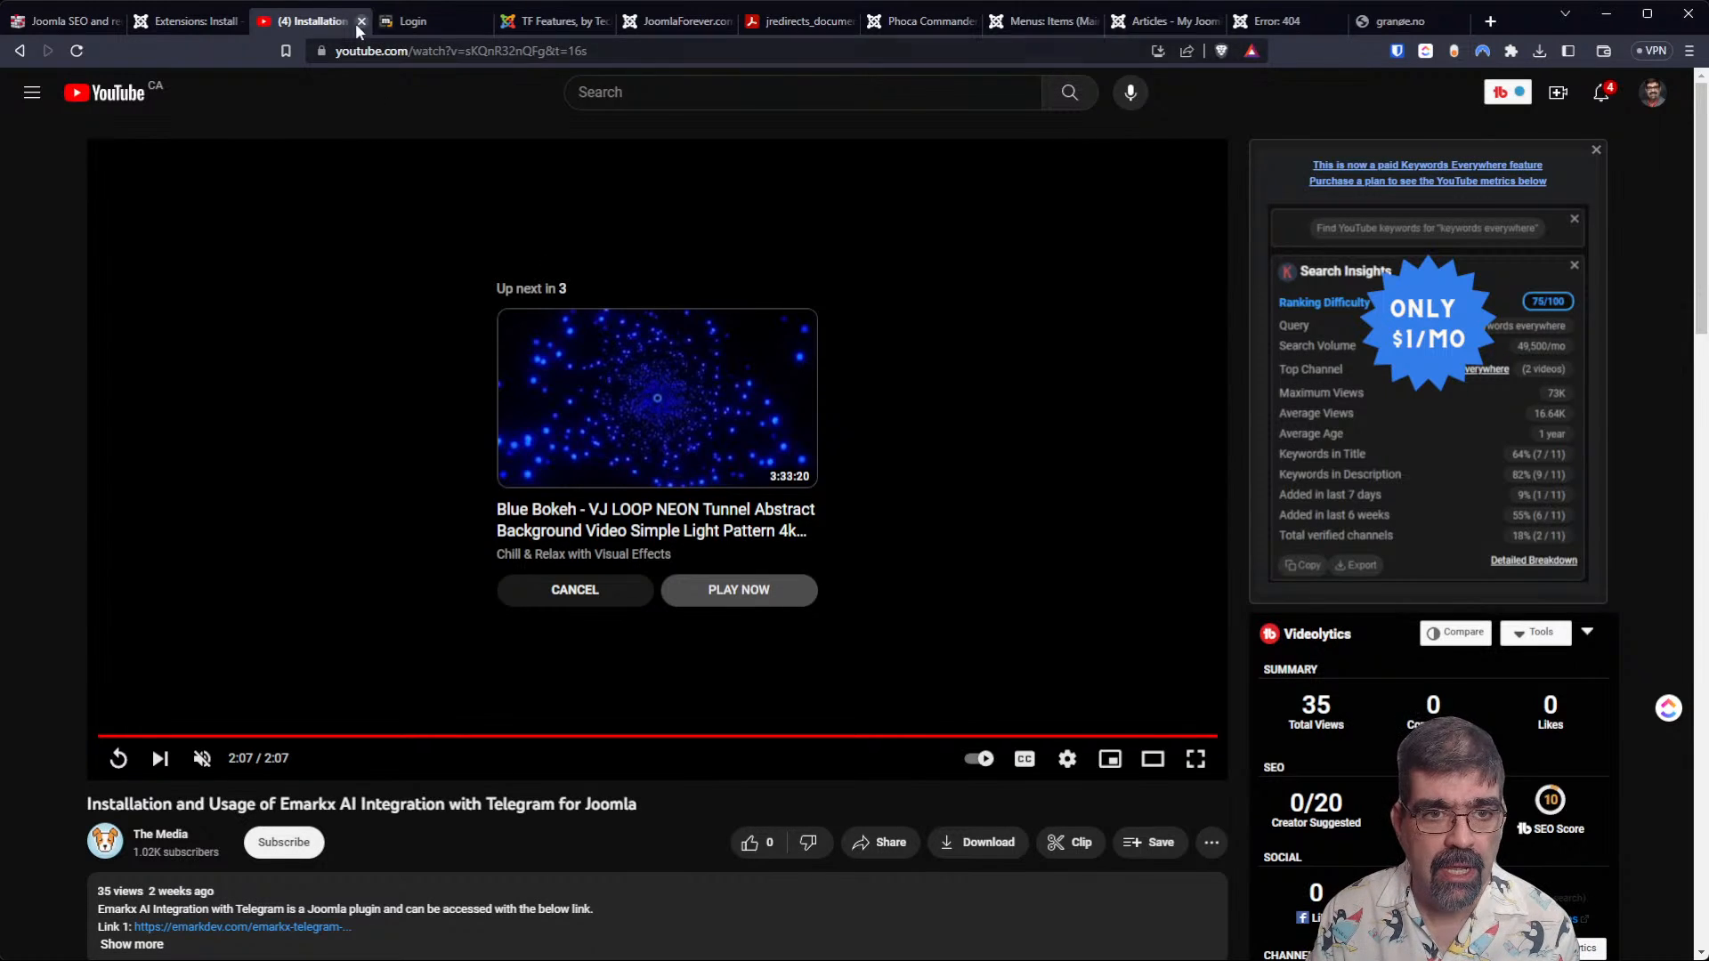
pyautogui.click(21, 50)
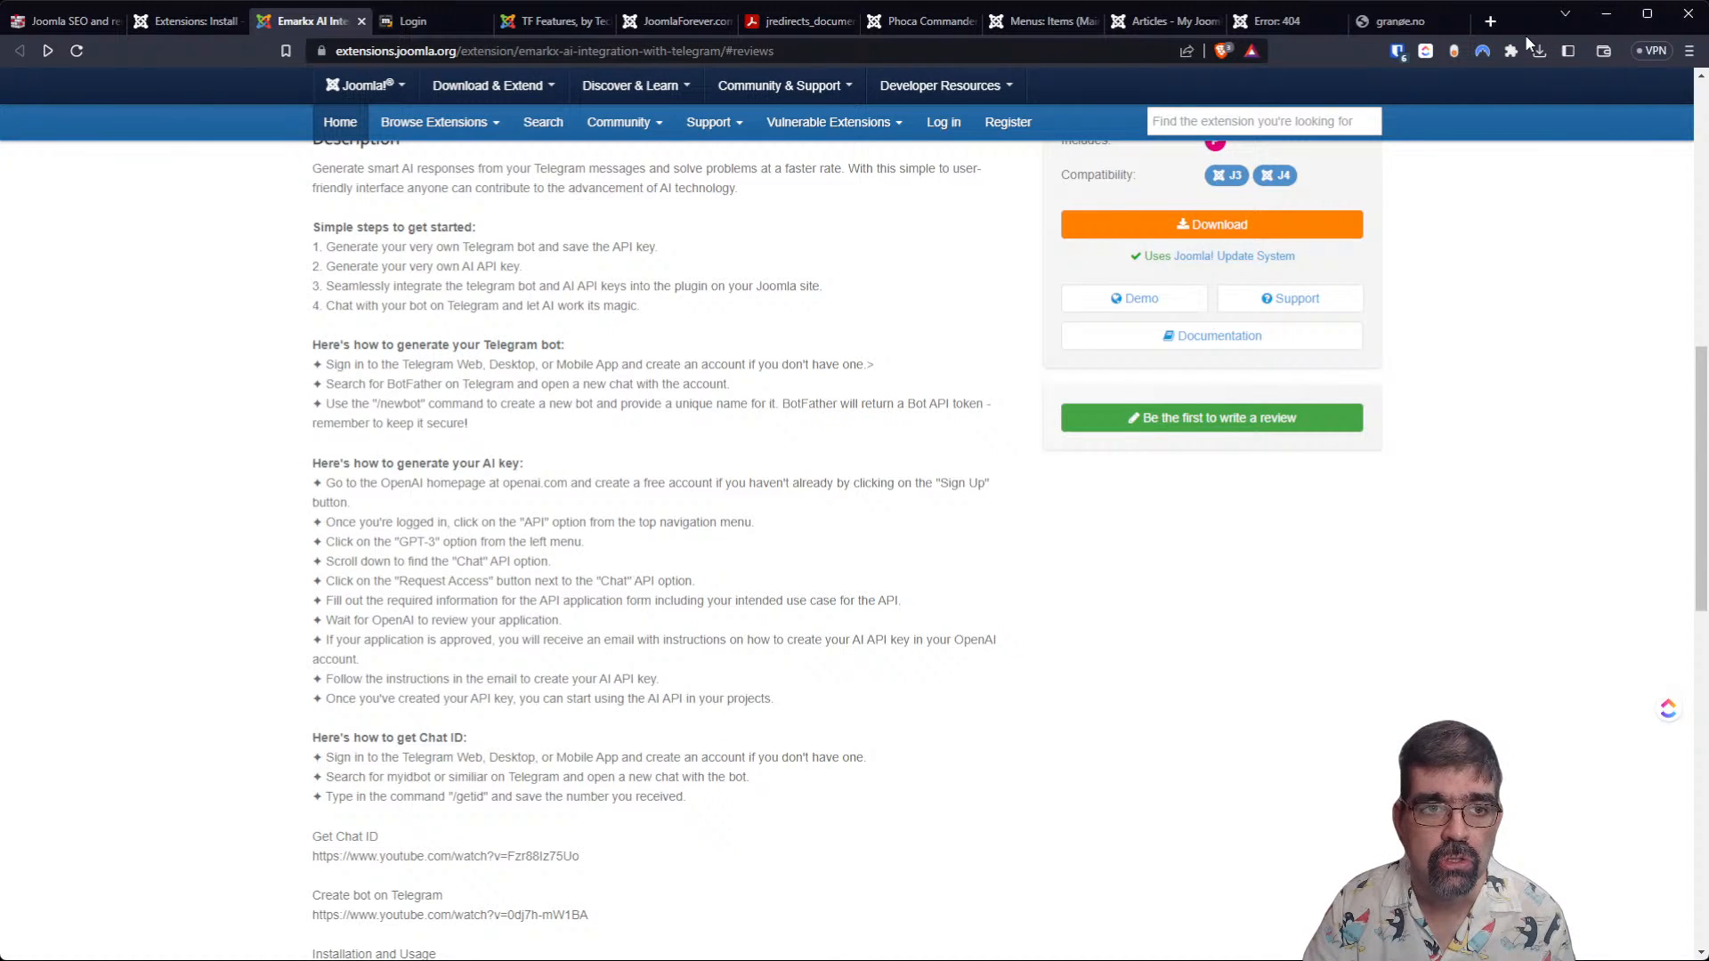
# Open the Joomla Extensions Directory listing for Admin Login Warning from the newest extensions in the Install from Web catalogue.
pyautogui.click(179, 27)
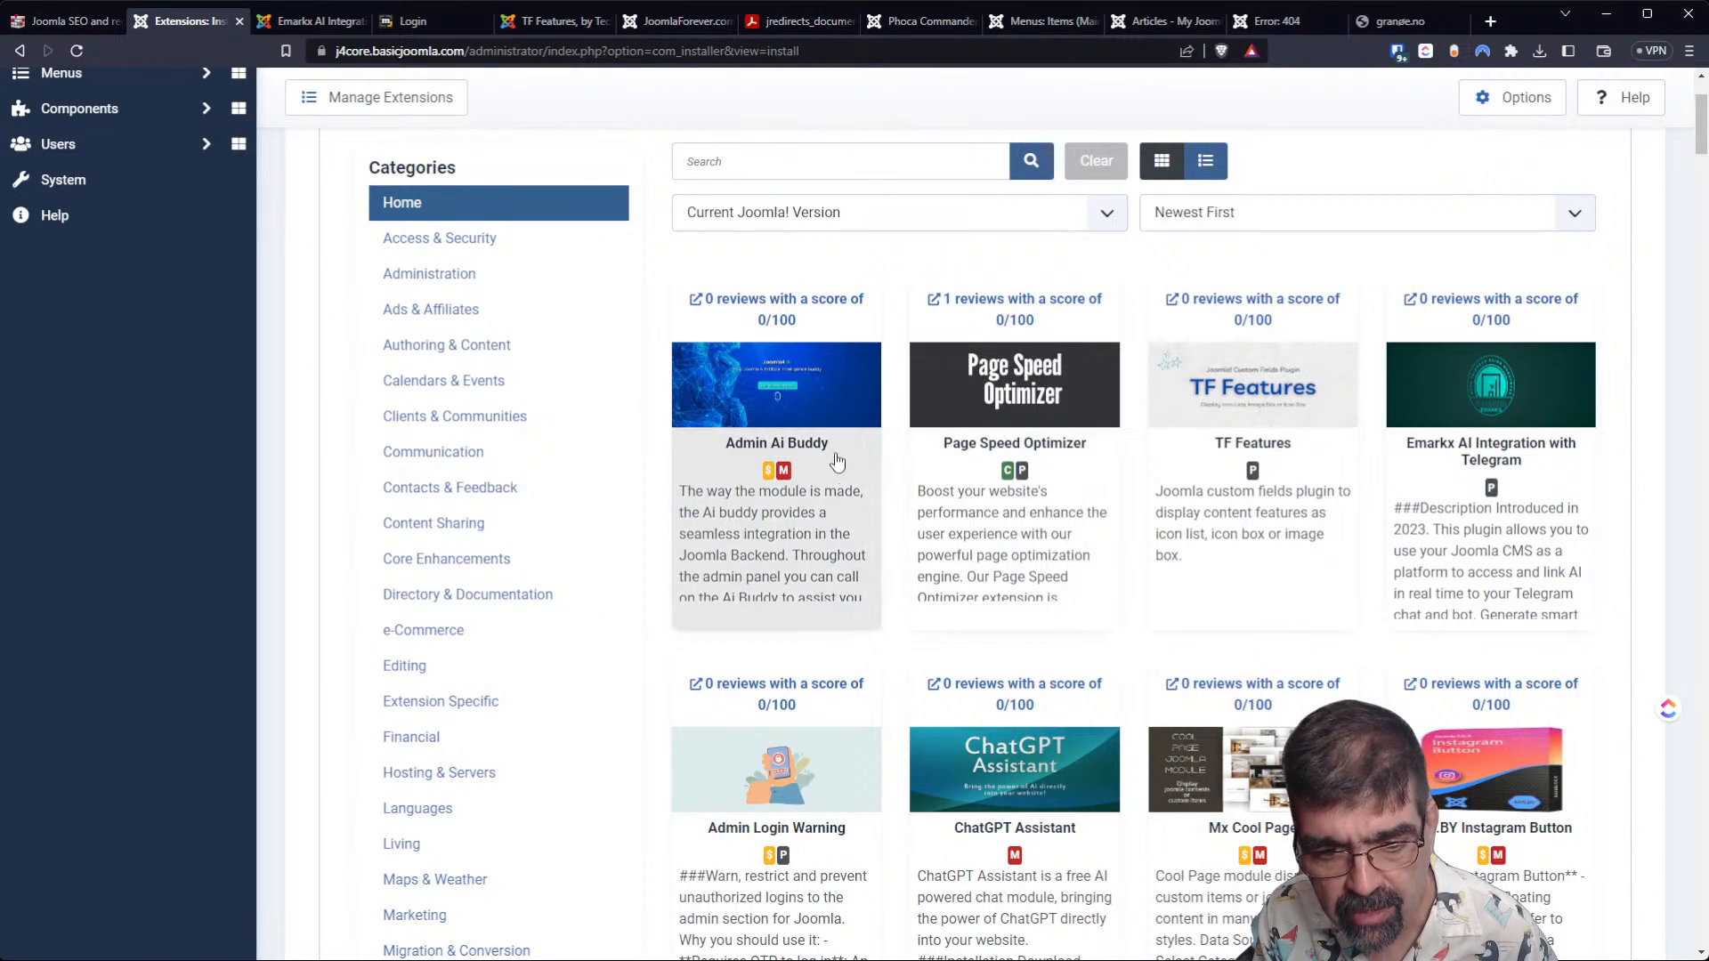
pyautogui.scroll(-4, 834, 447)
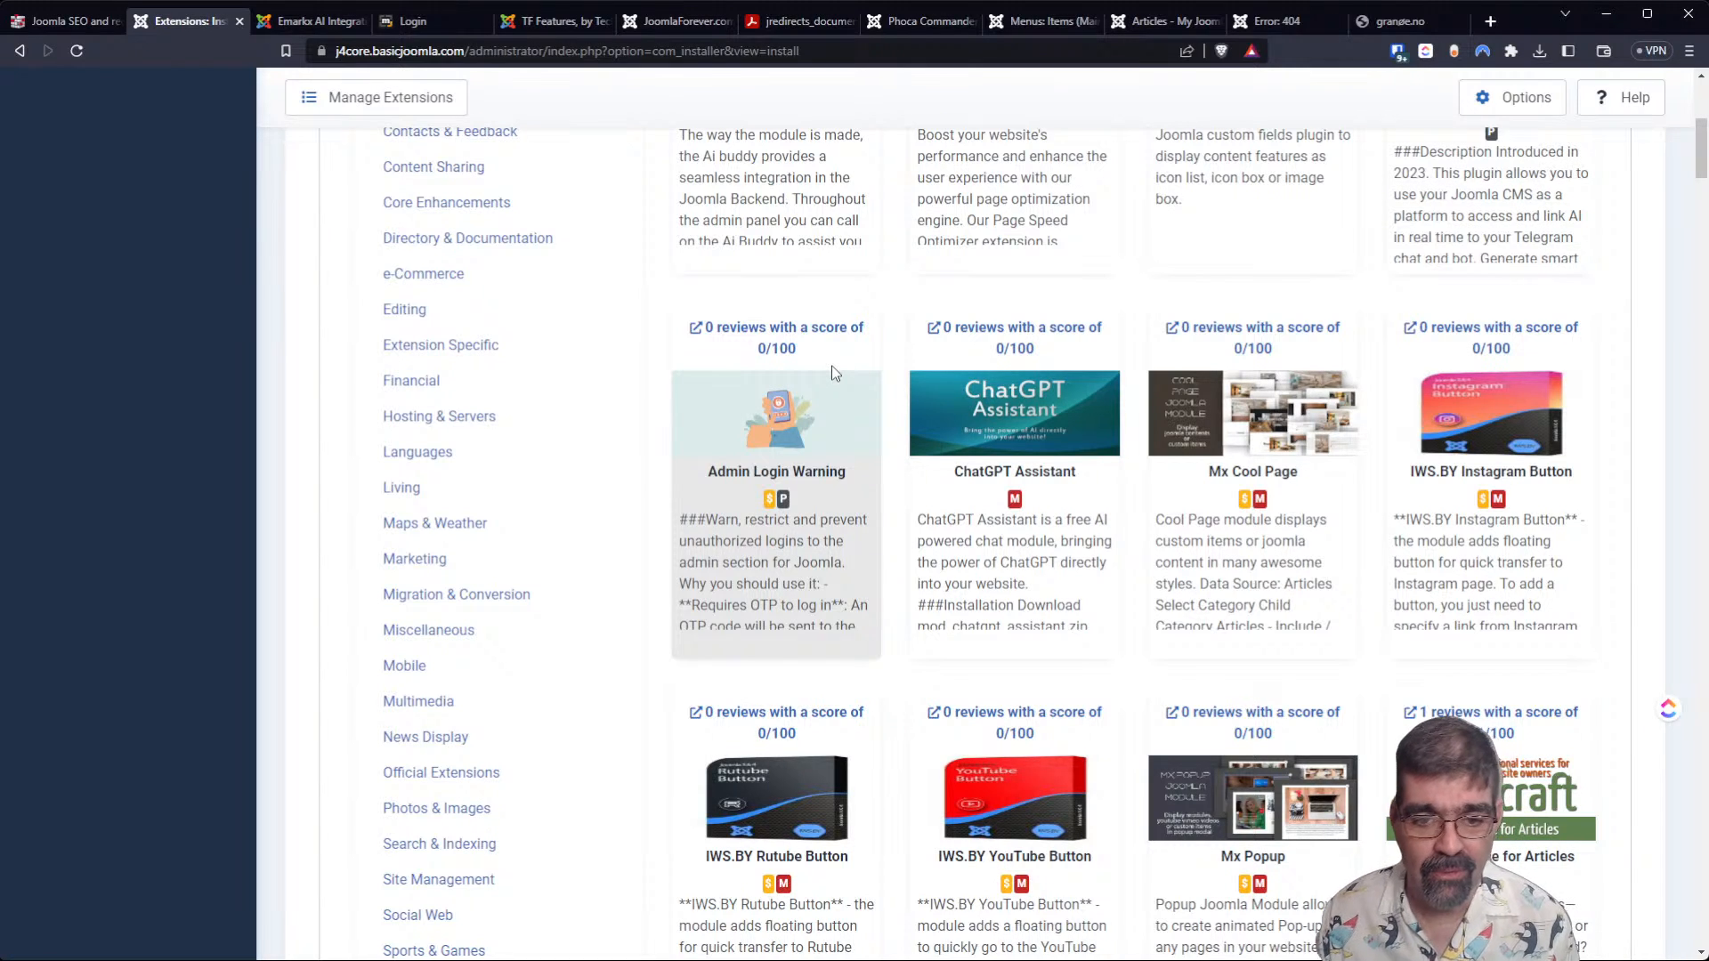
pyautogui.click(810, 336)
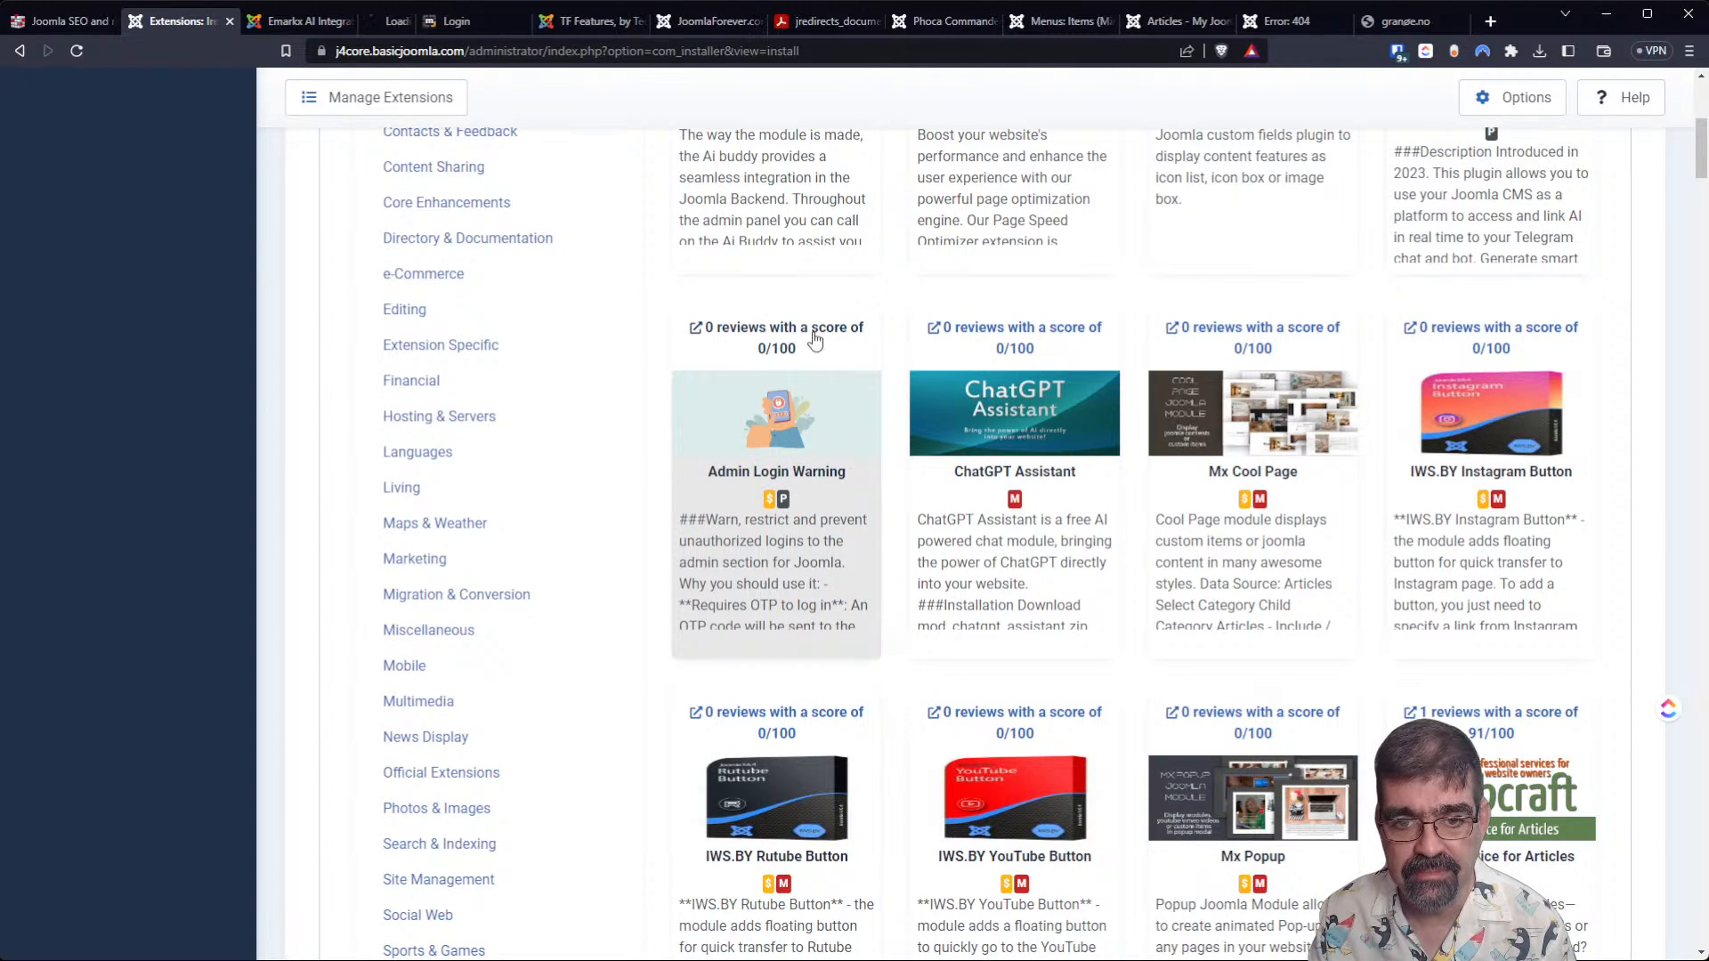
pyautogui.click(374, 21)
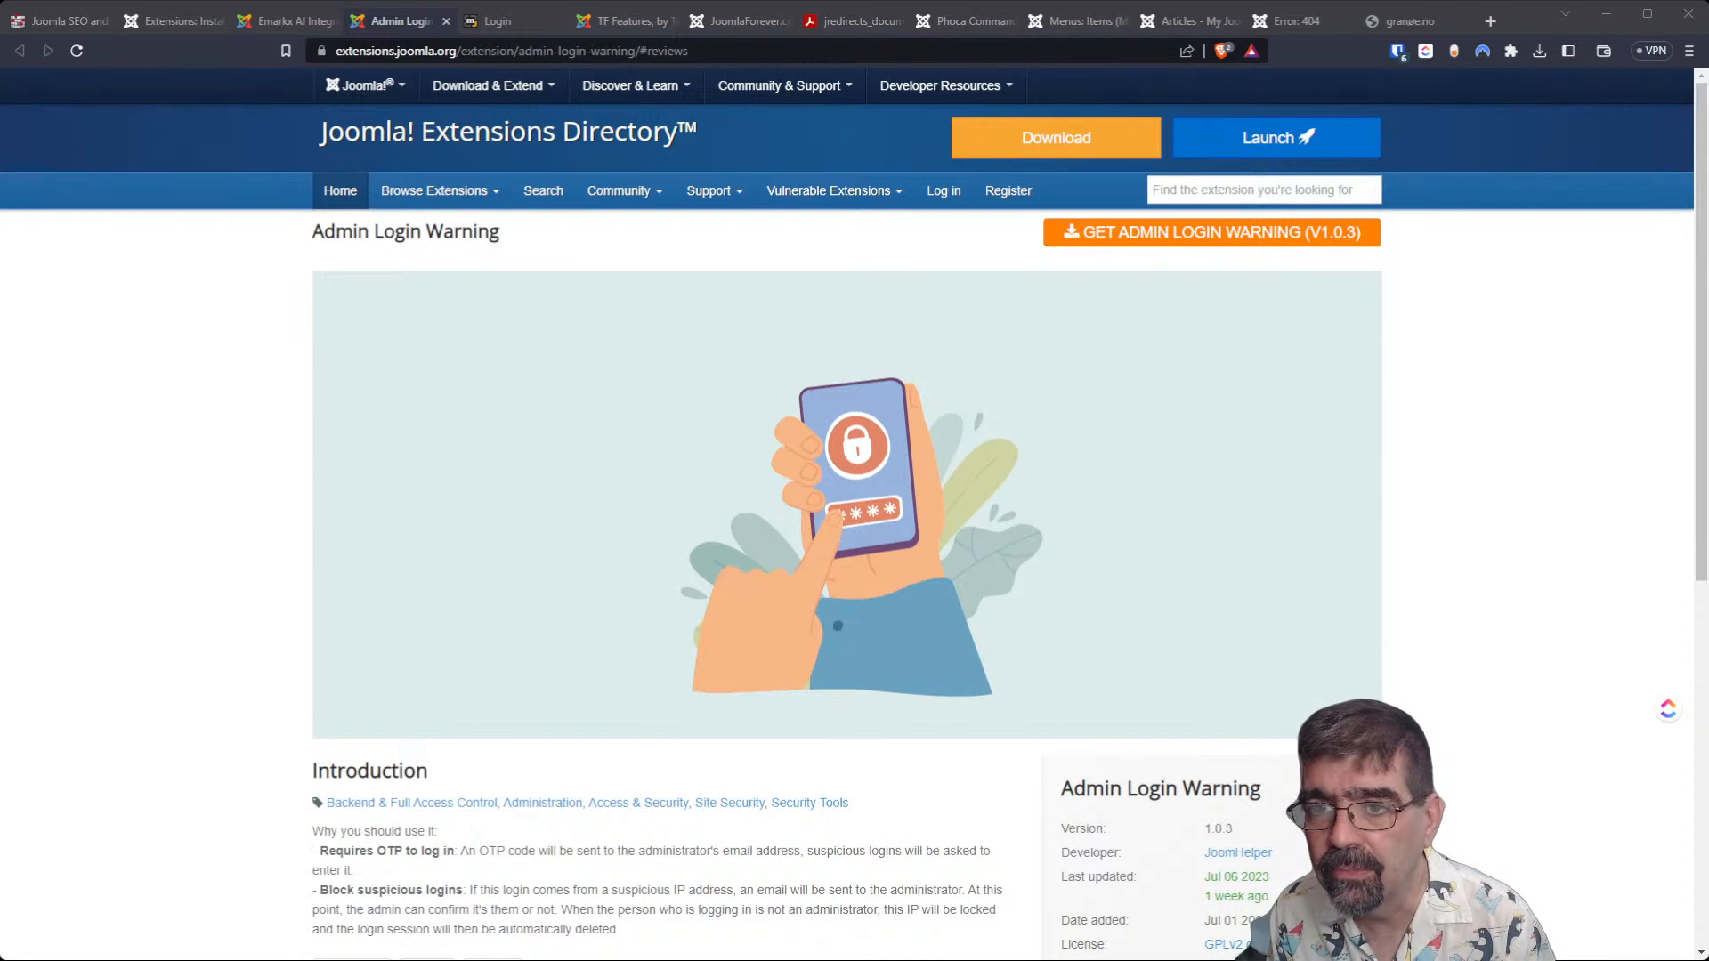
# Load the Hugging Face models page at huggingface.co/models in place of the granøe.no site.
pyautogui.click(1401, 22)
pyautogui.click(971, 44)
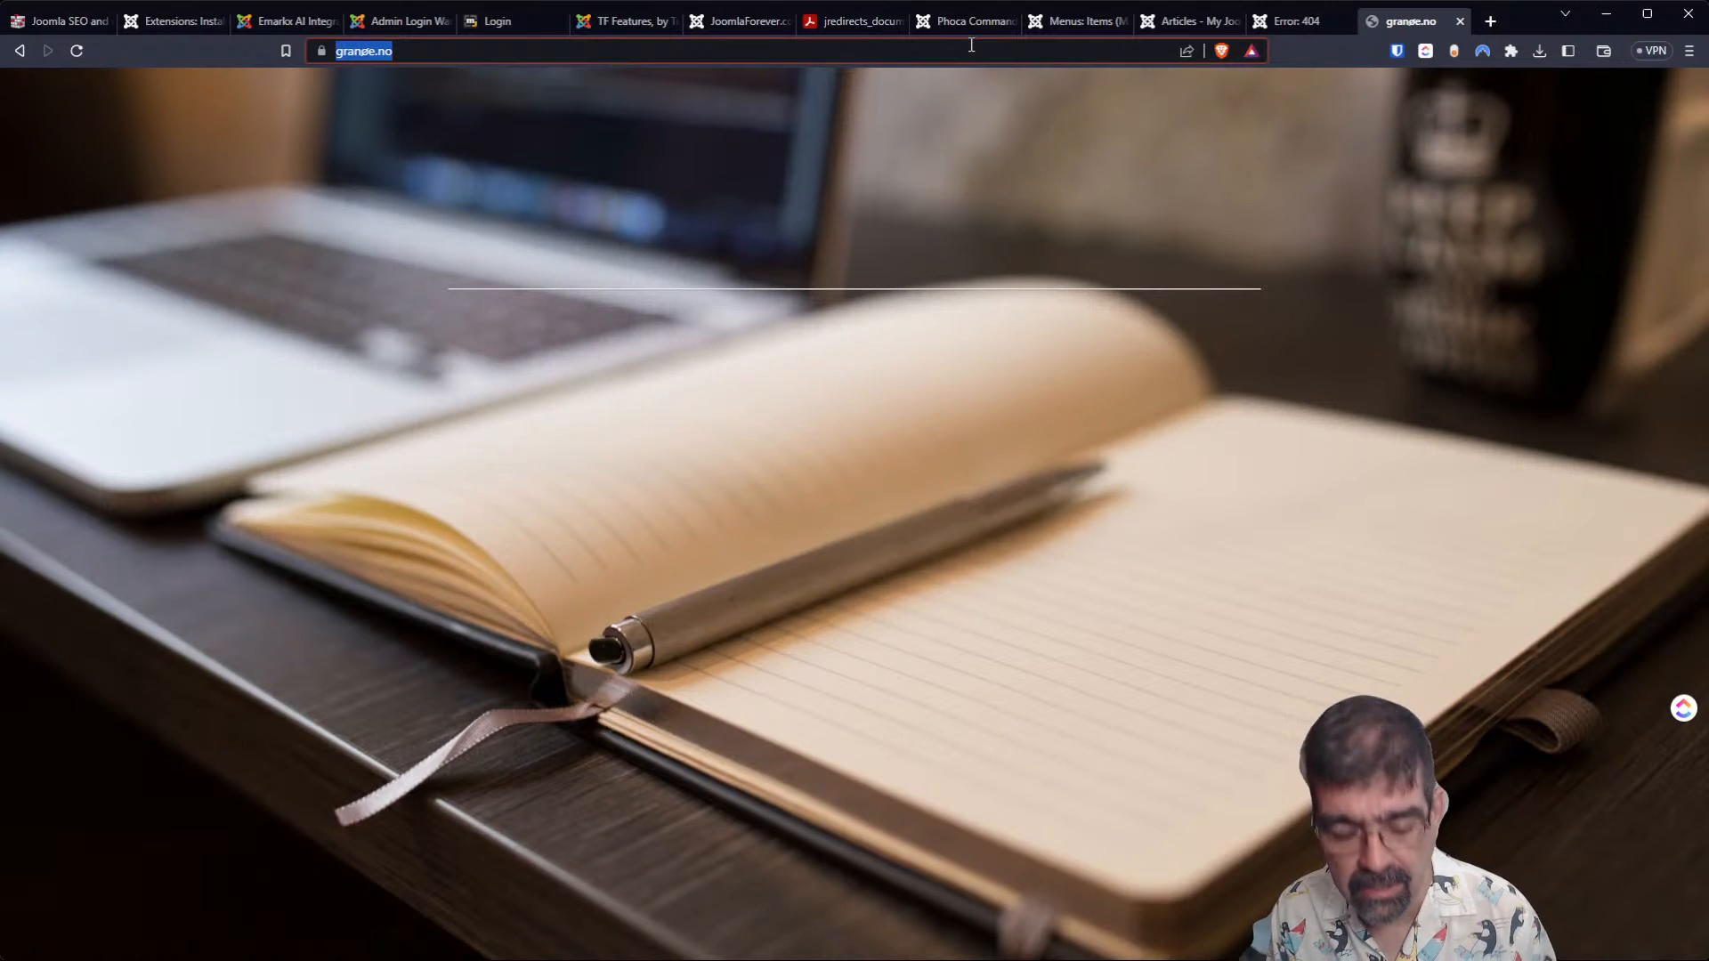
pyautogui.write('huggingface.co/models')
pyautogui.press('Return')
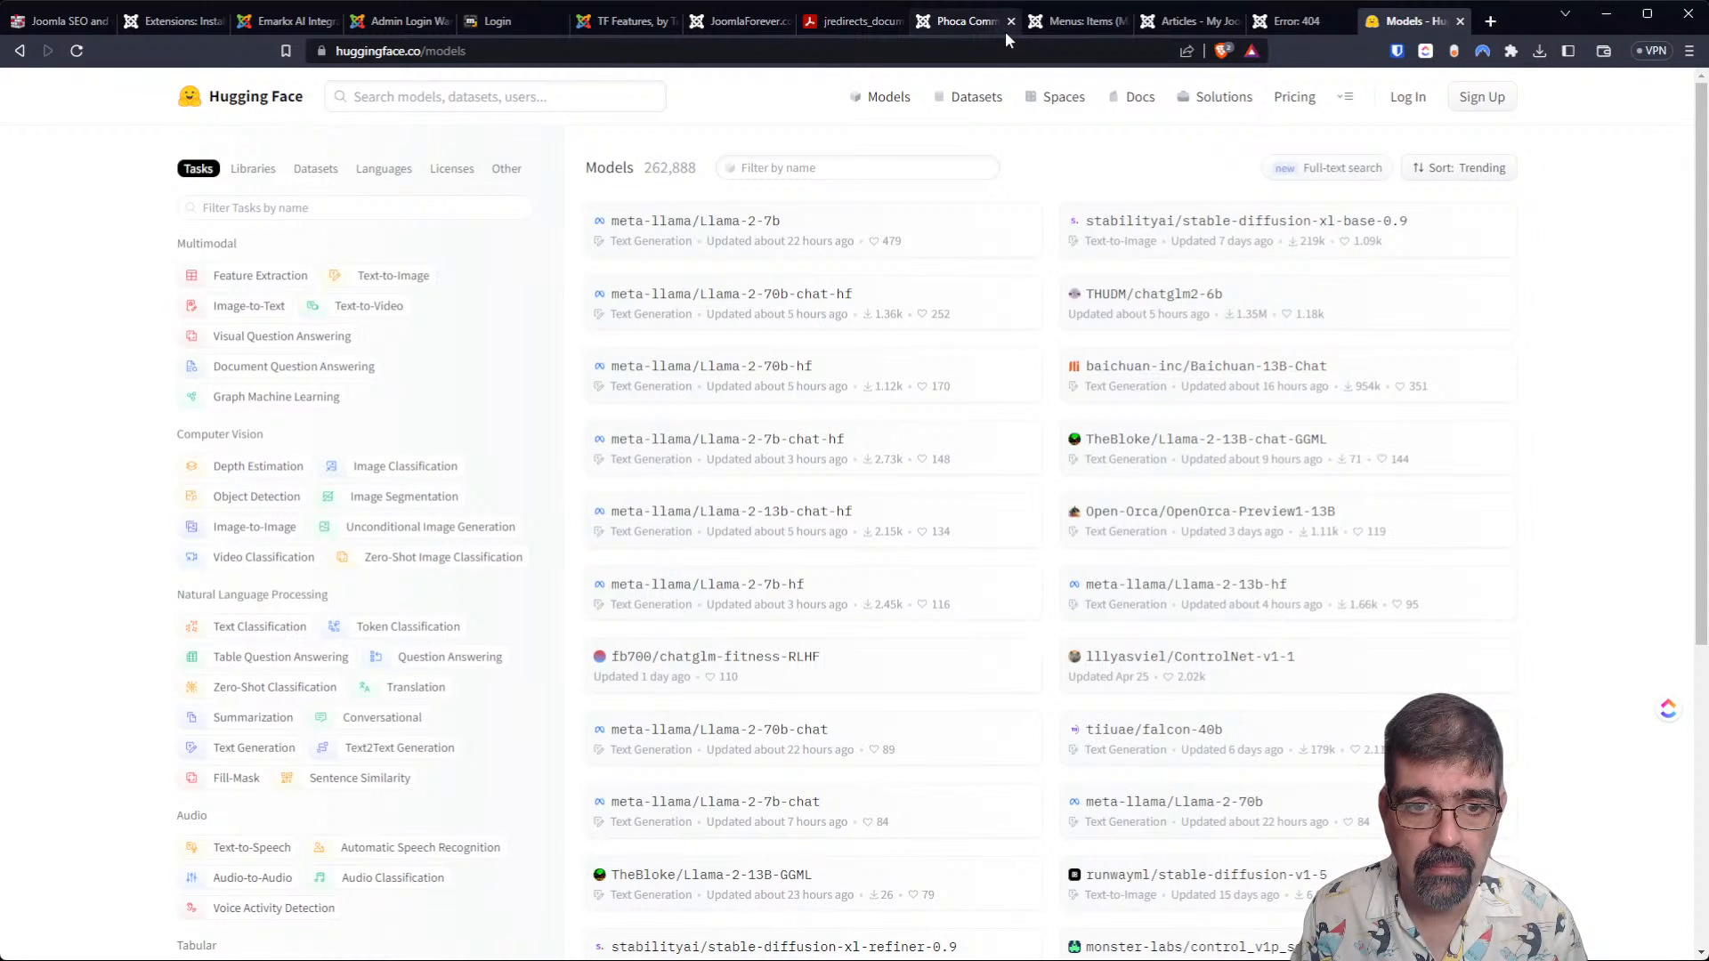
# Open the meta-llama/Llama-2-7b model card and look through its access terms and model details.
pyautogui.click(731, 229)
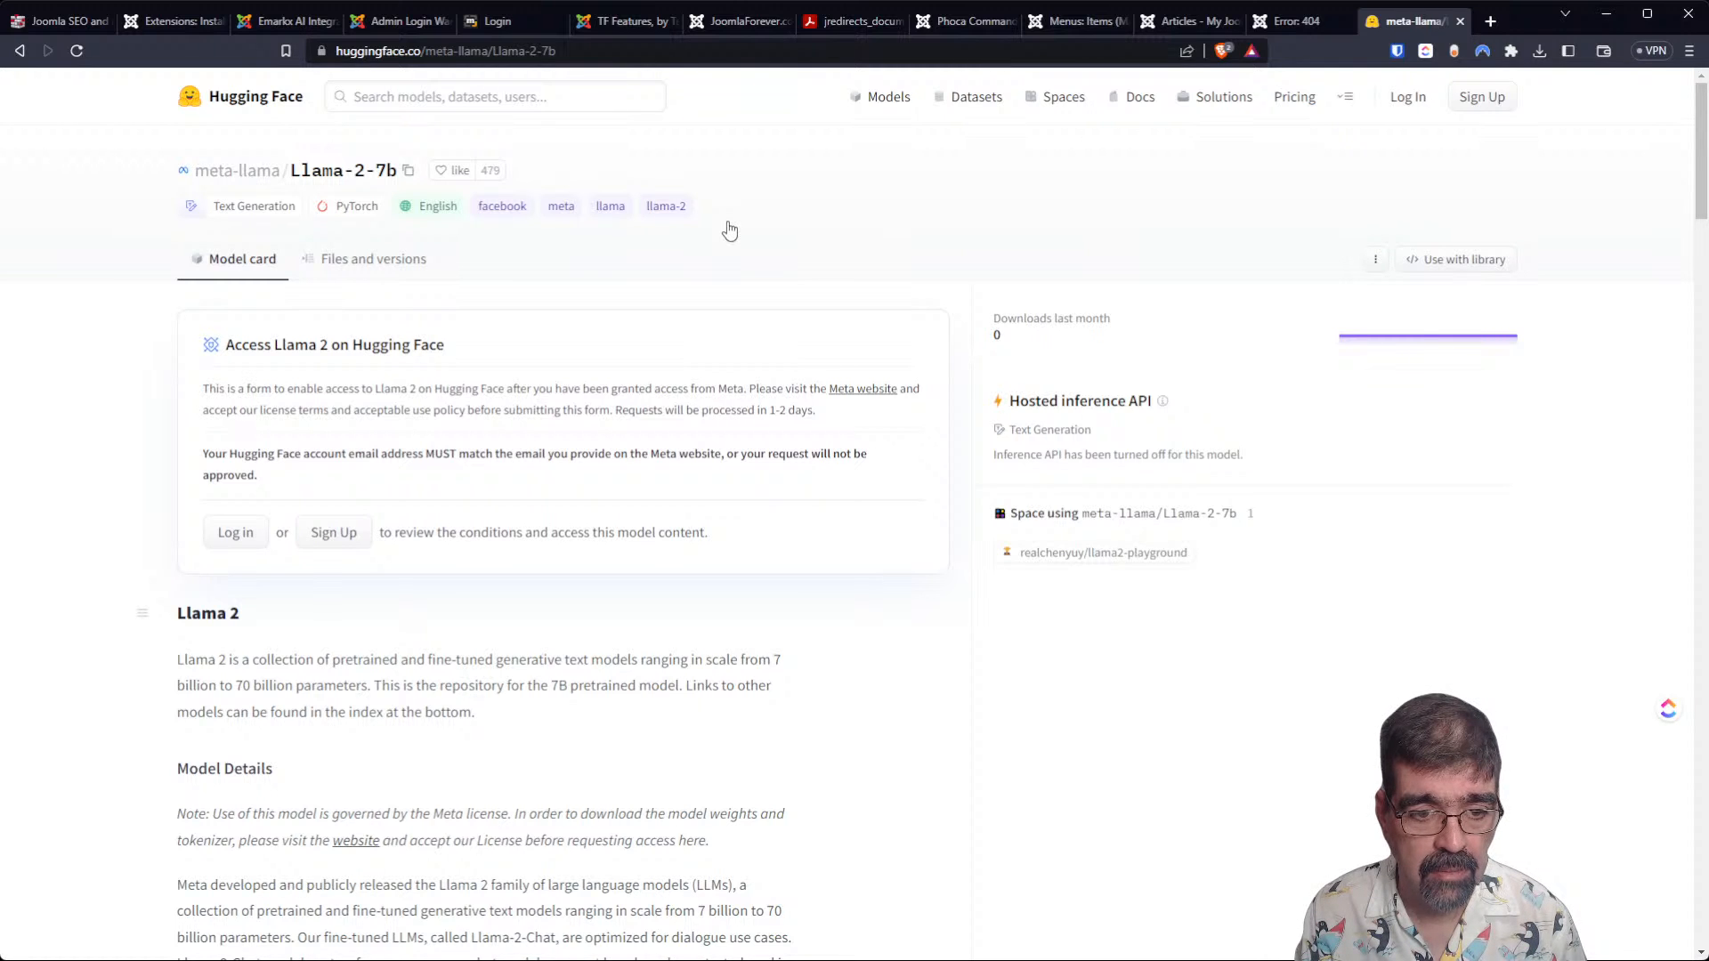
pyautogui.scroll(-10, 730, 231)
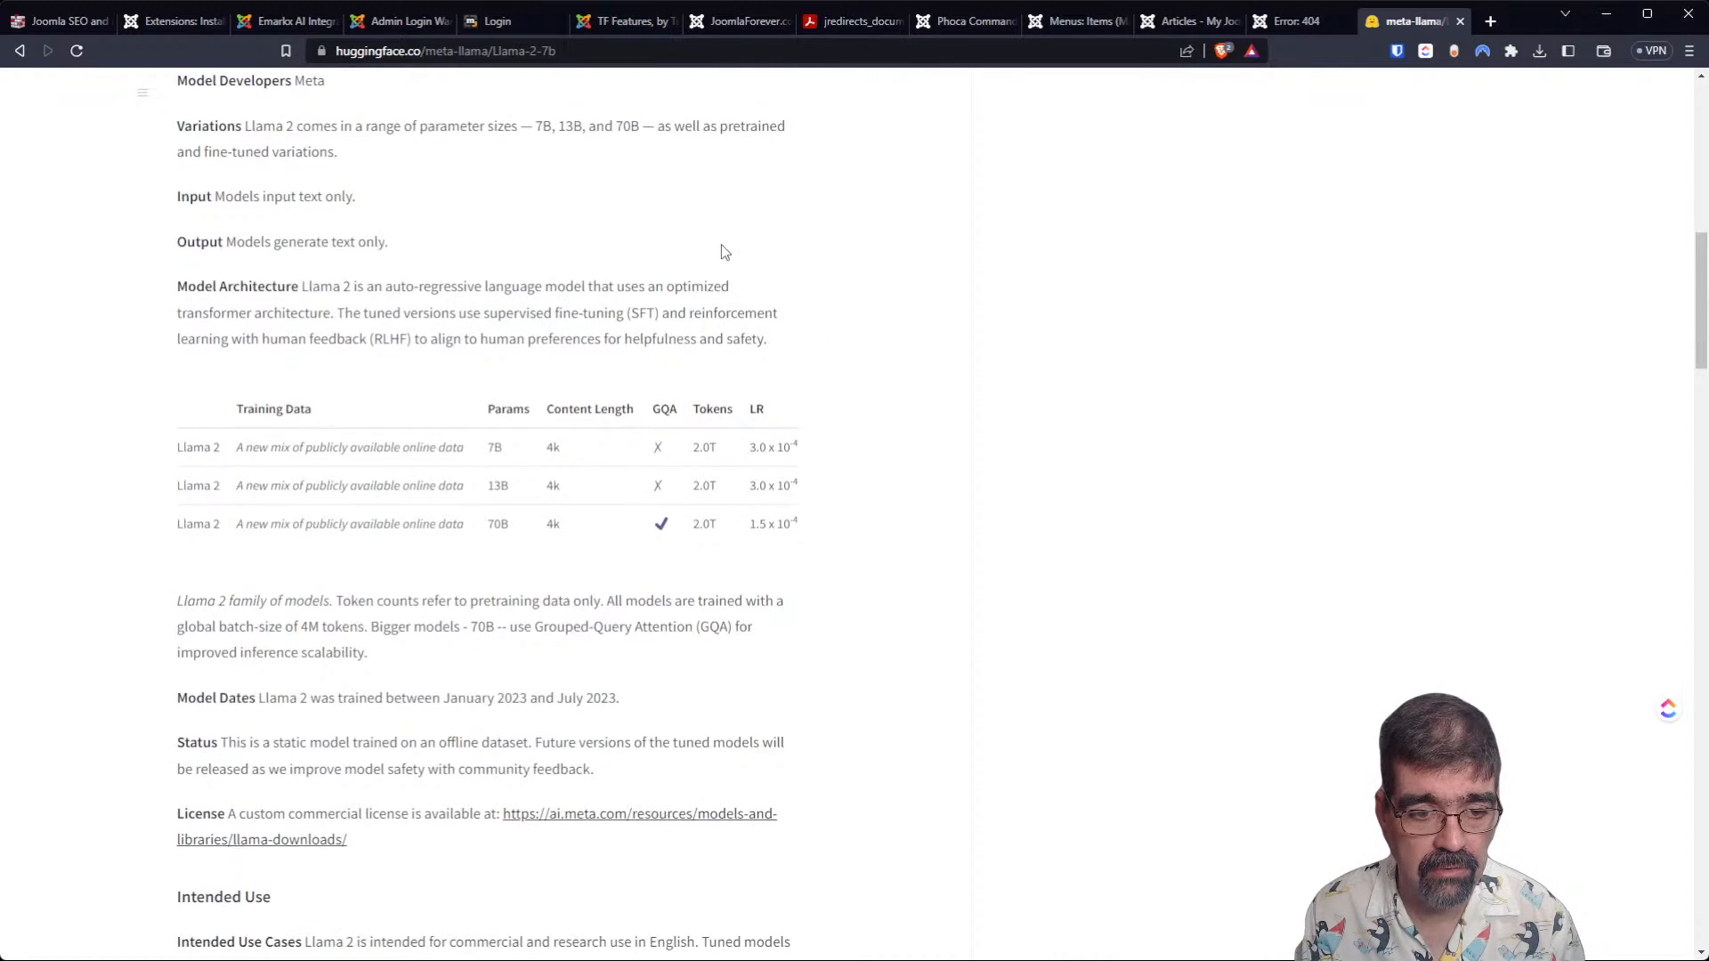
pyautogui.scroll(10, 720, 243)
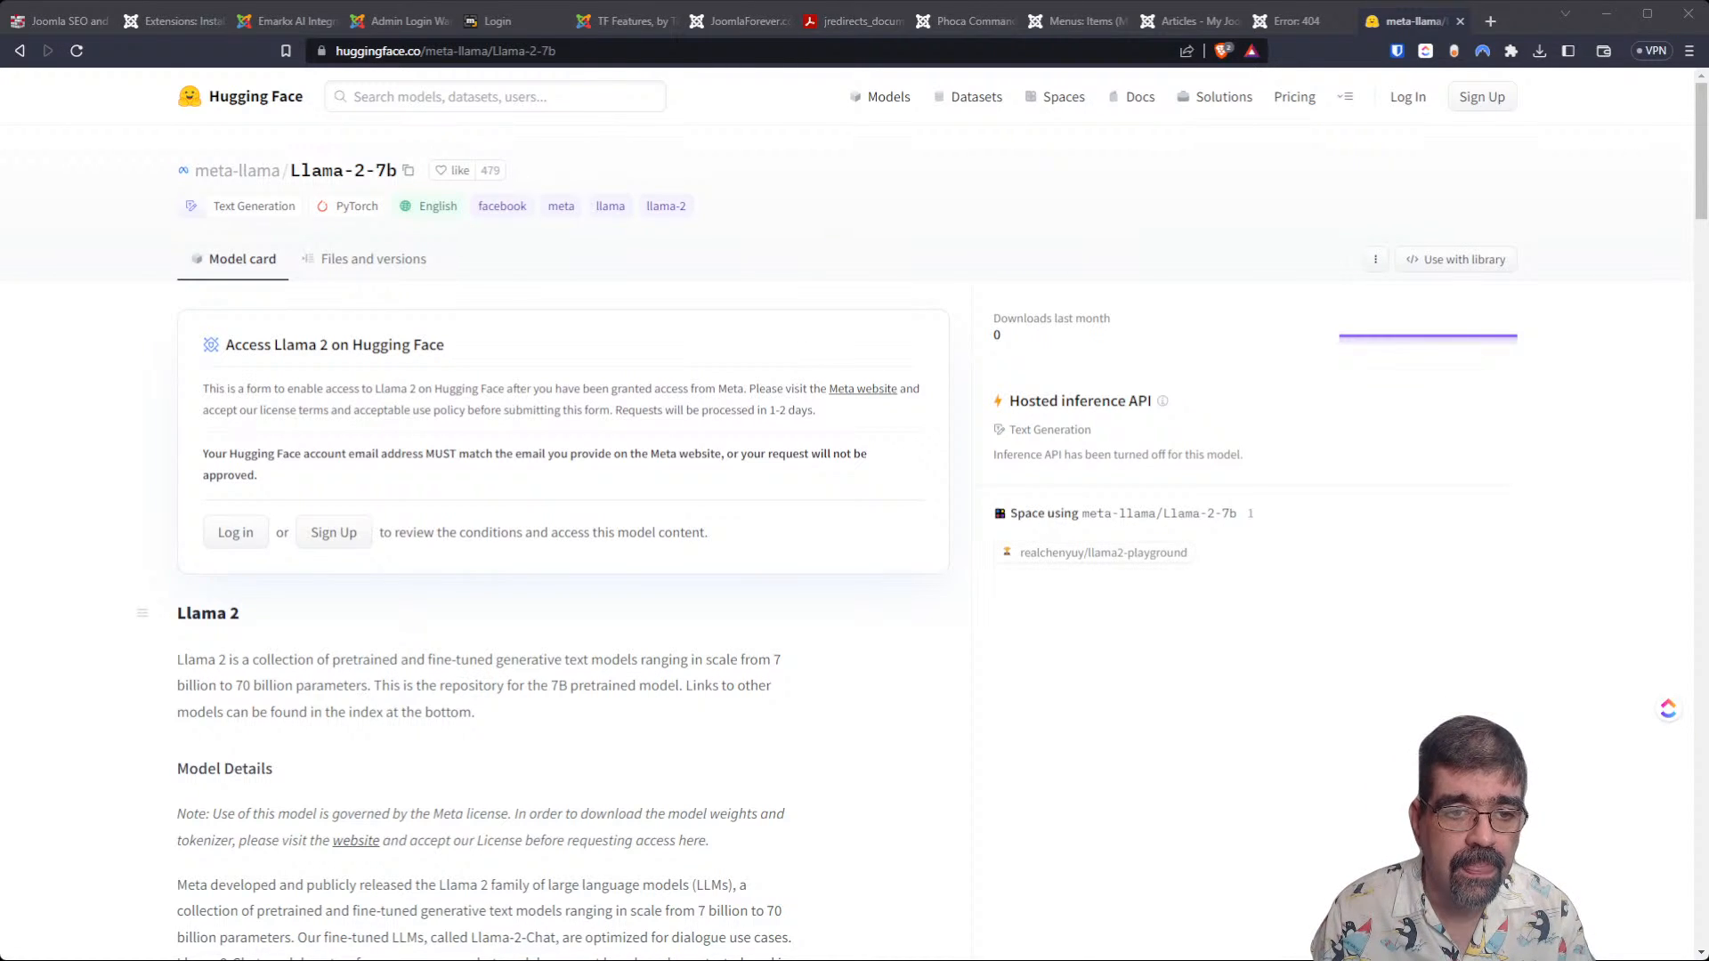
# Return to the model list, filter it by Text2Text Generation and look through the google/flan-t5-xxl model card.
pyautogui.click(19, 51)
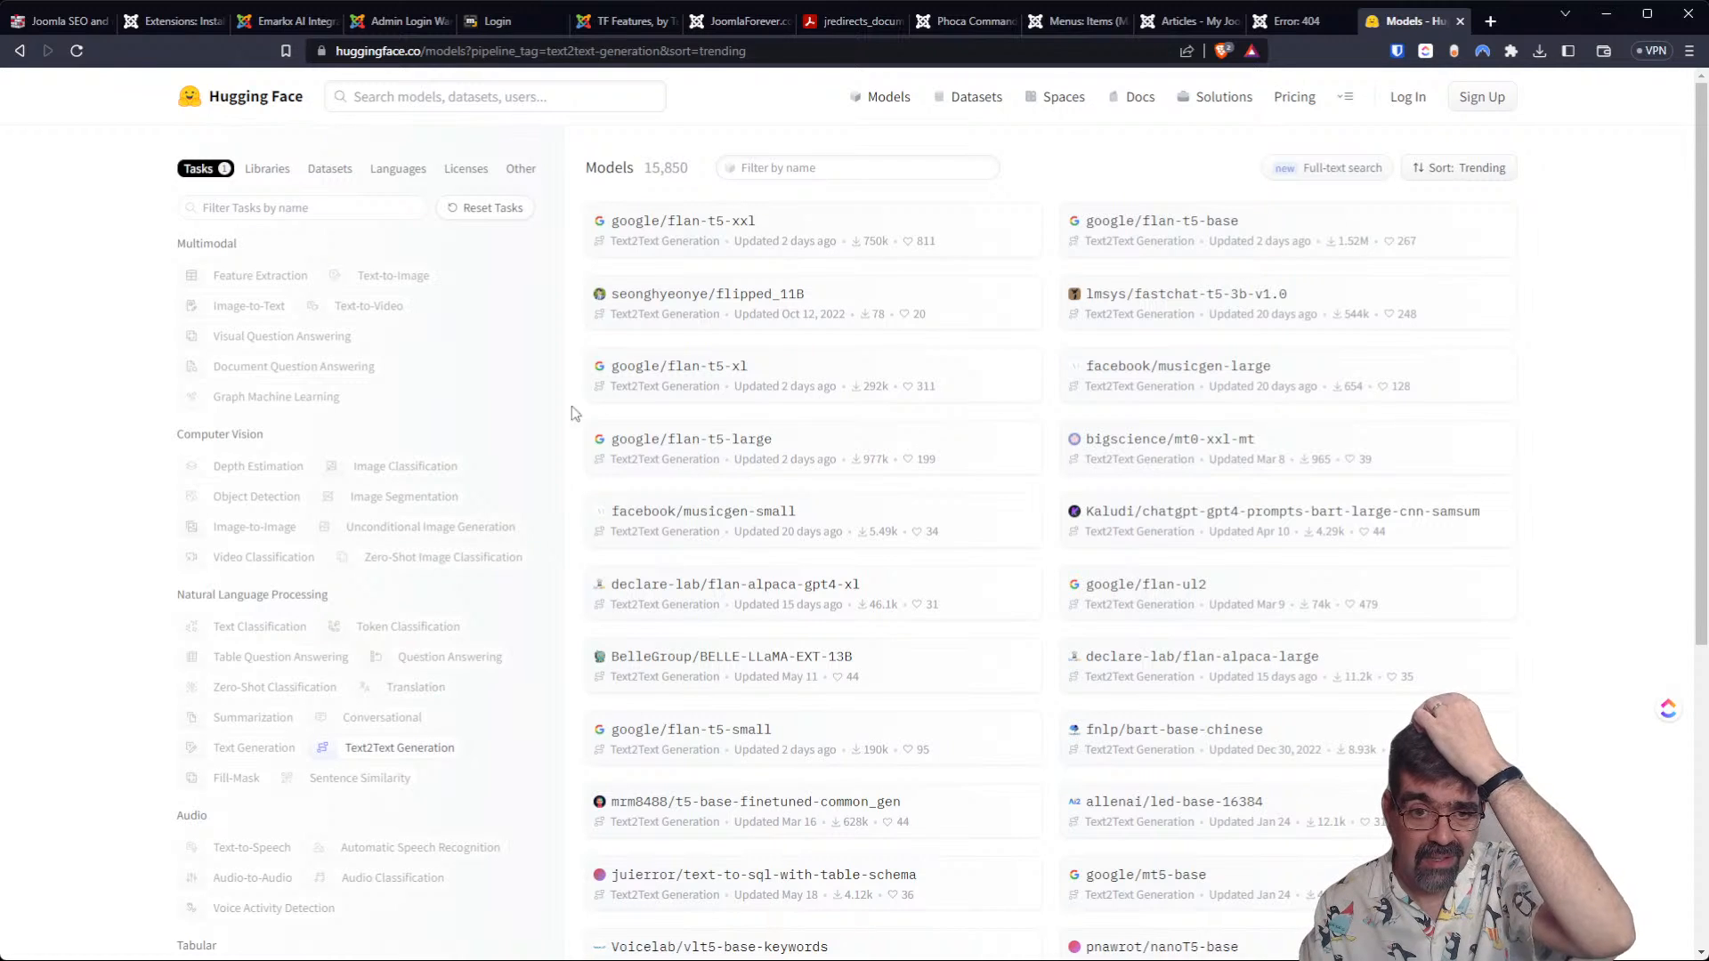
pyautogui.click(736, 227)
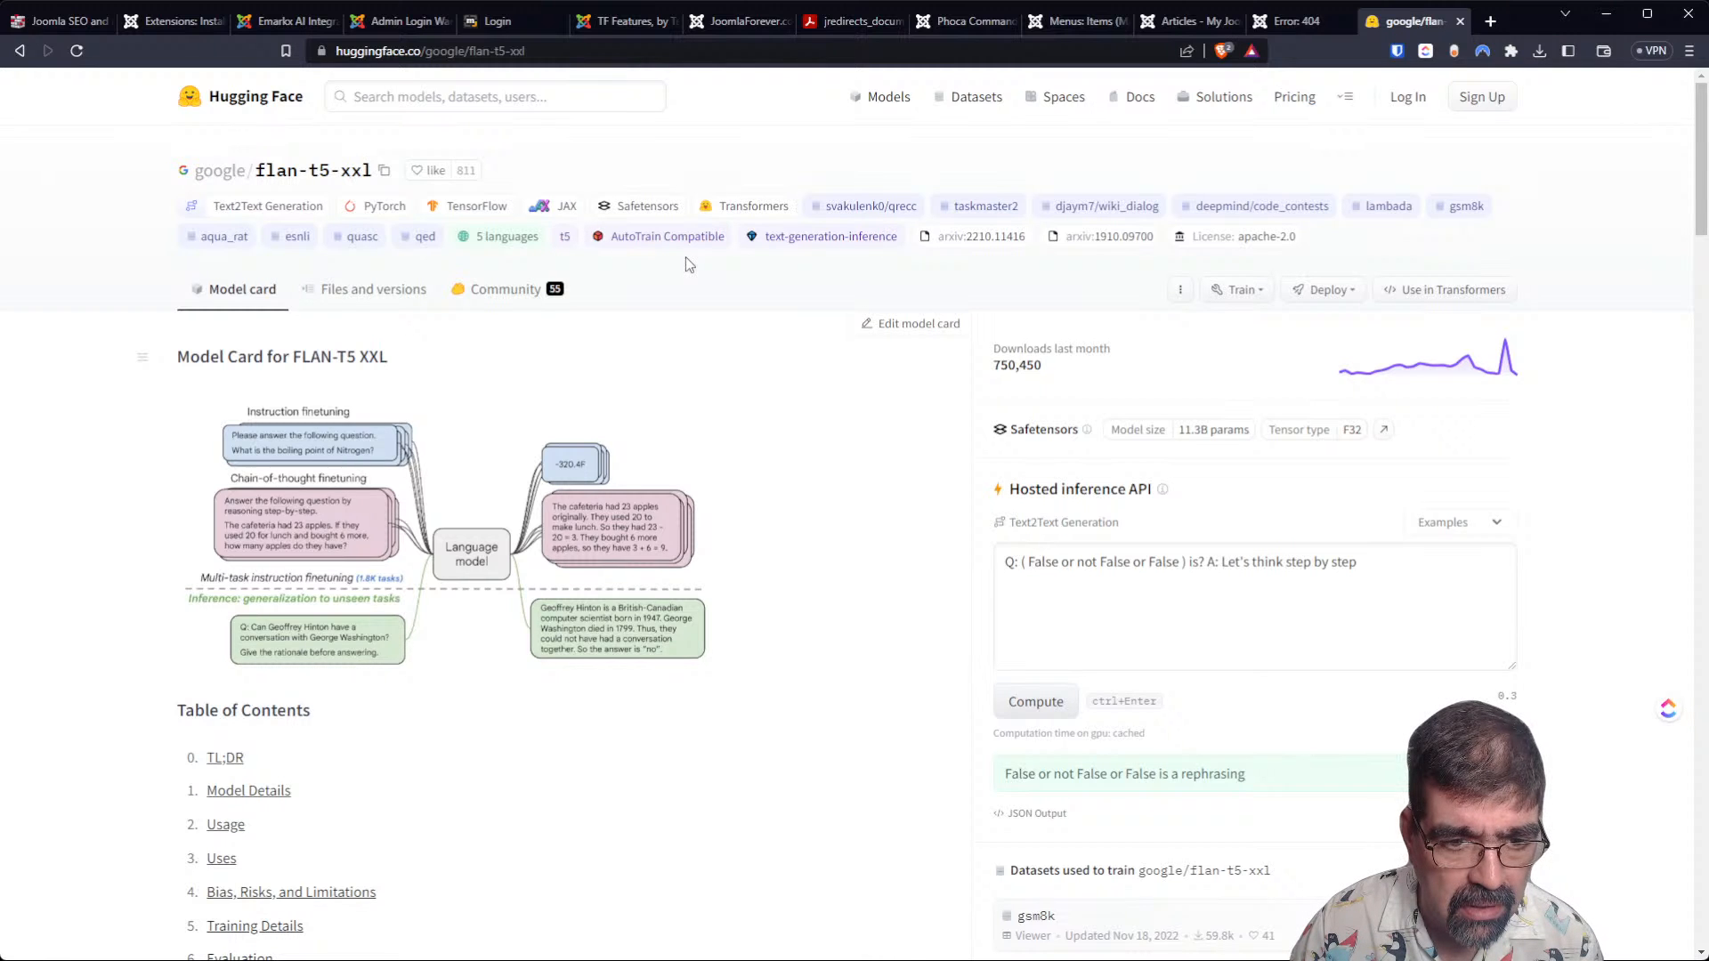
pyautogui.scroll(-5, 503, 456)
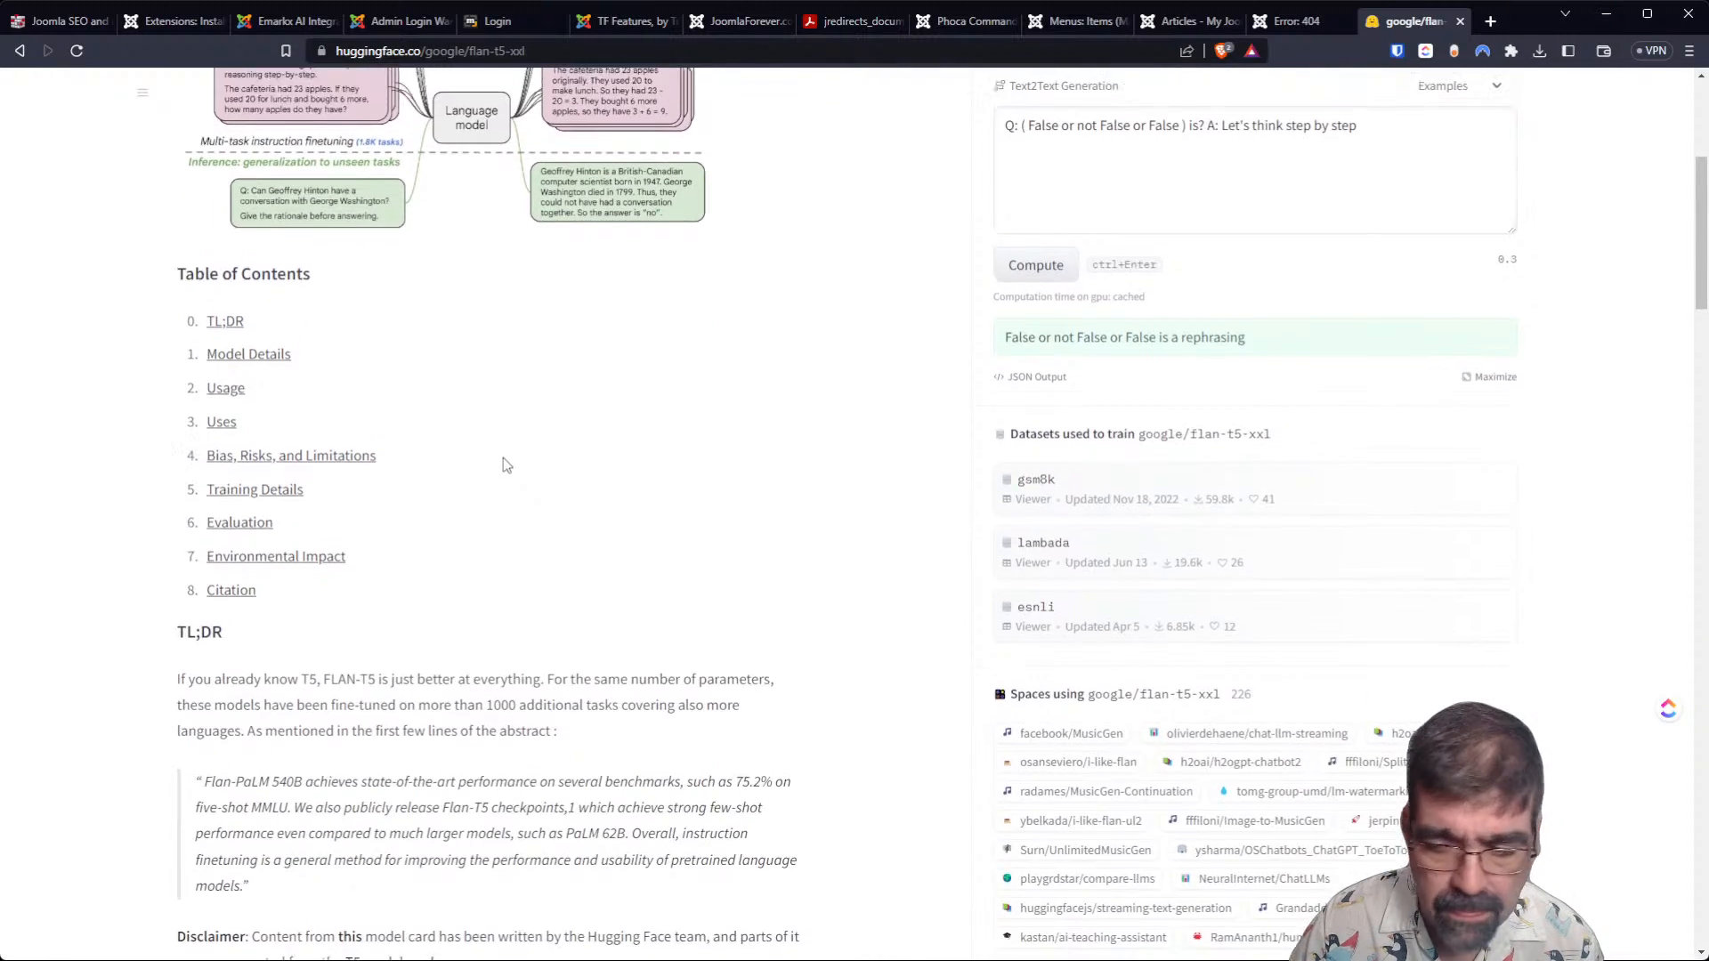
pyautogui.scroll(5, 504, 457)
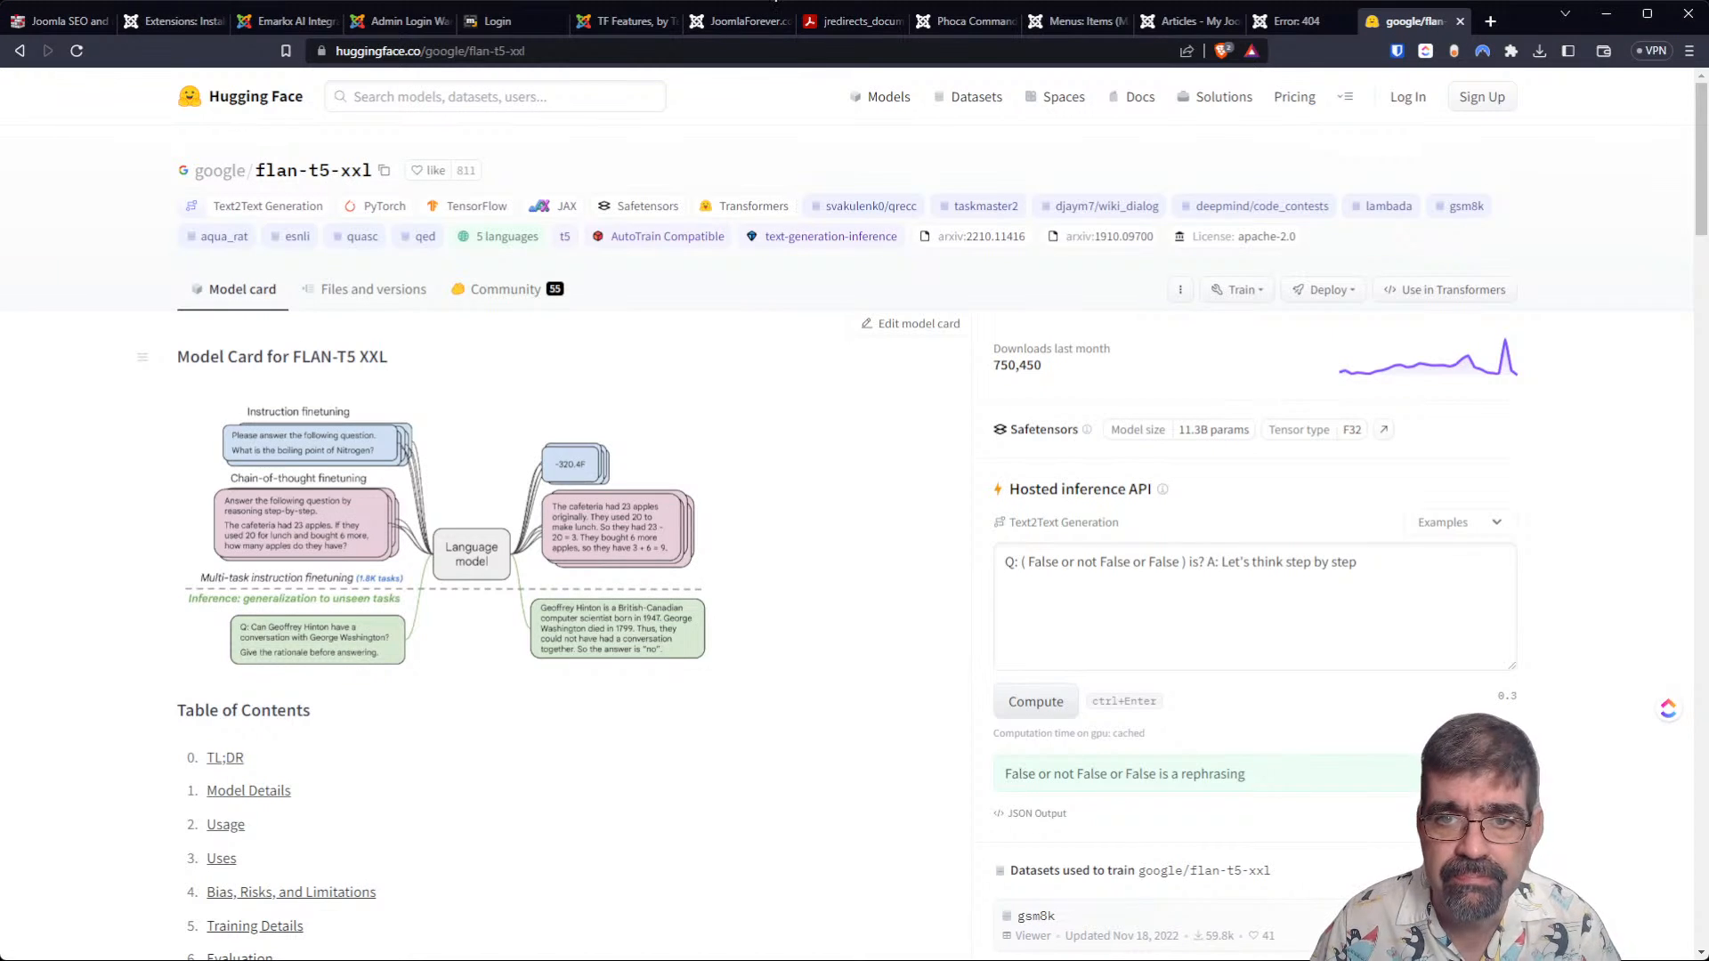
# Go back to the Admin Login Warning listing in the extensions directory and read its introduction and download details.
pyautogui.click(305, 21)
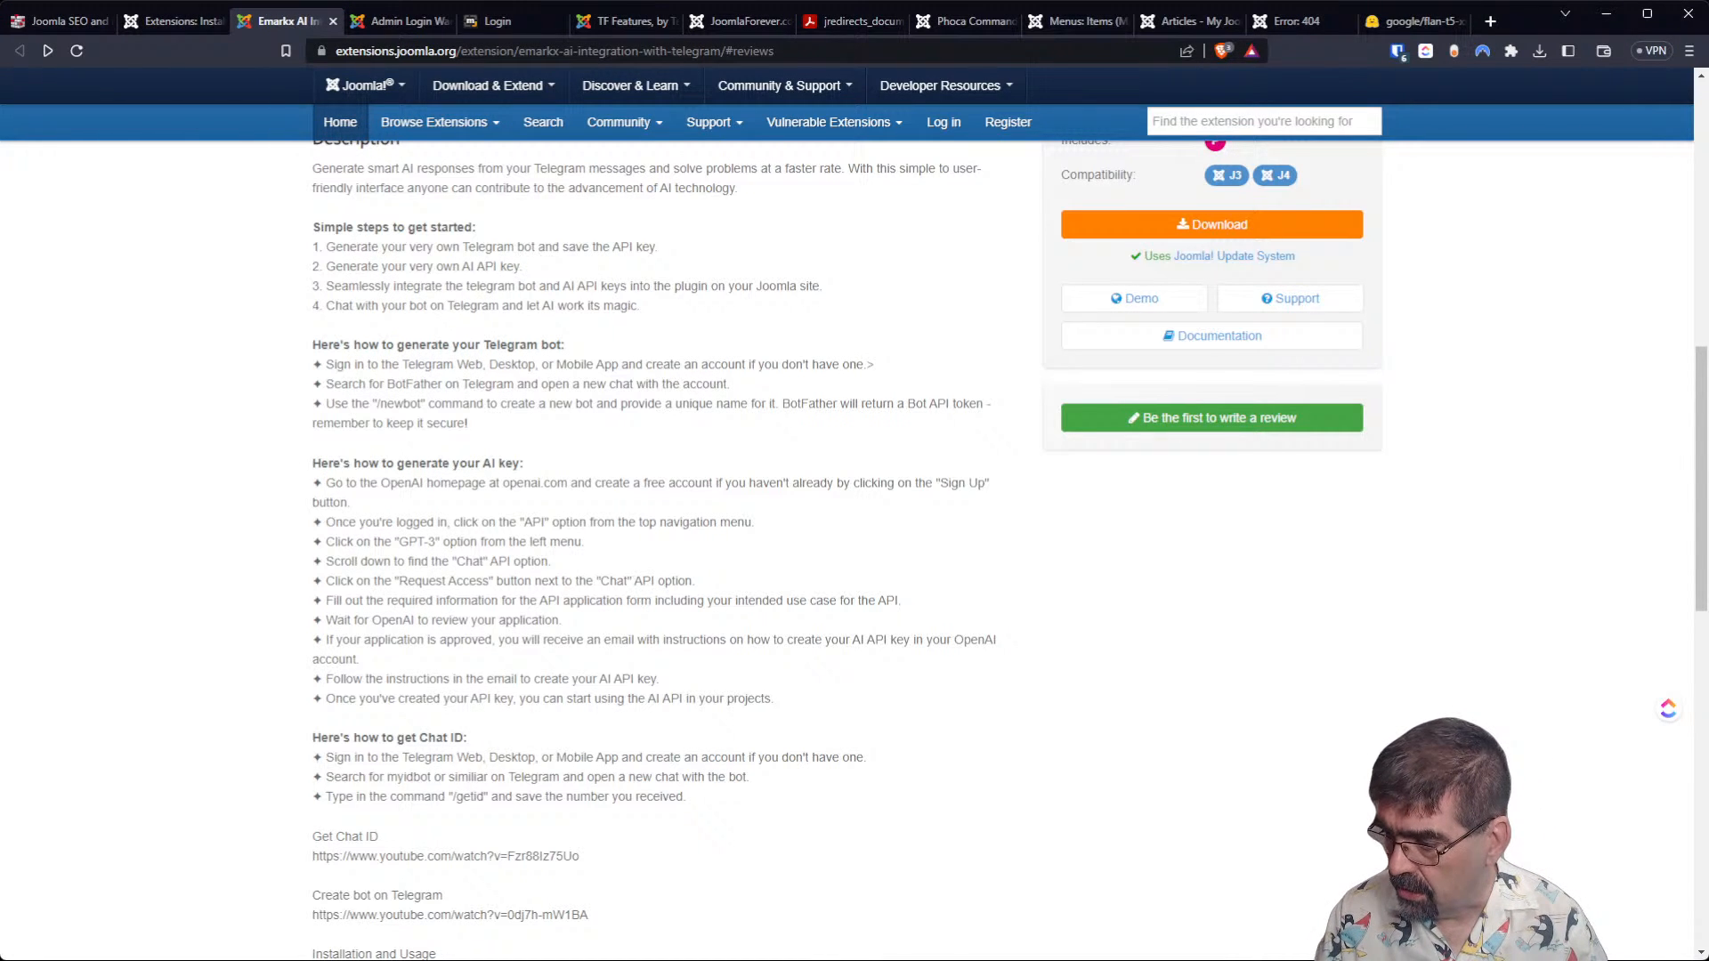
pyautogui.click(153, 21)
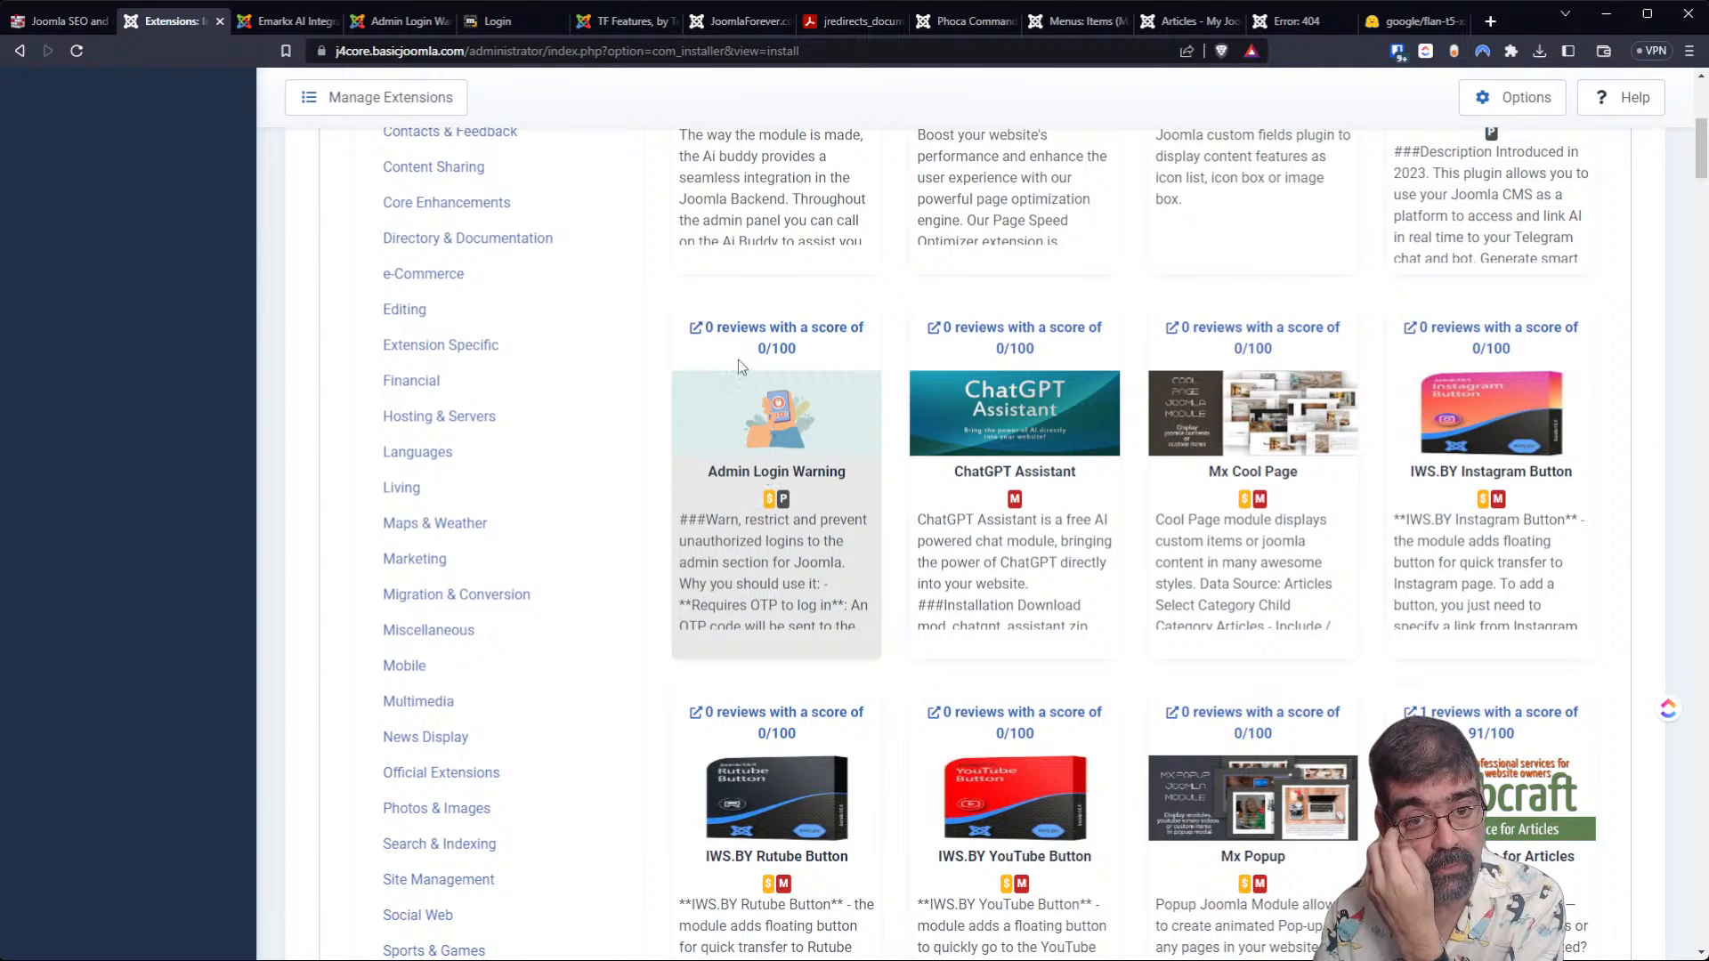
pyautogui.click(746, 329)
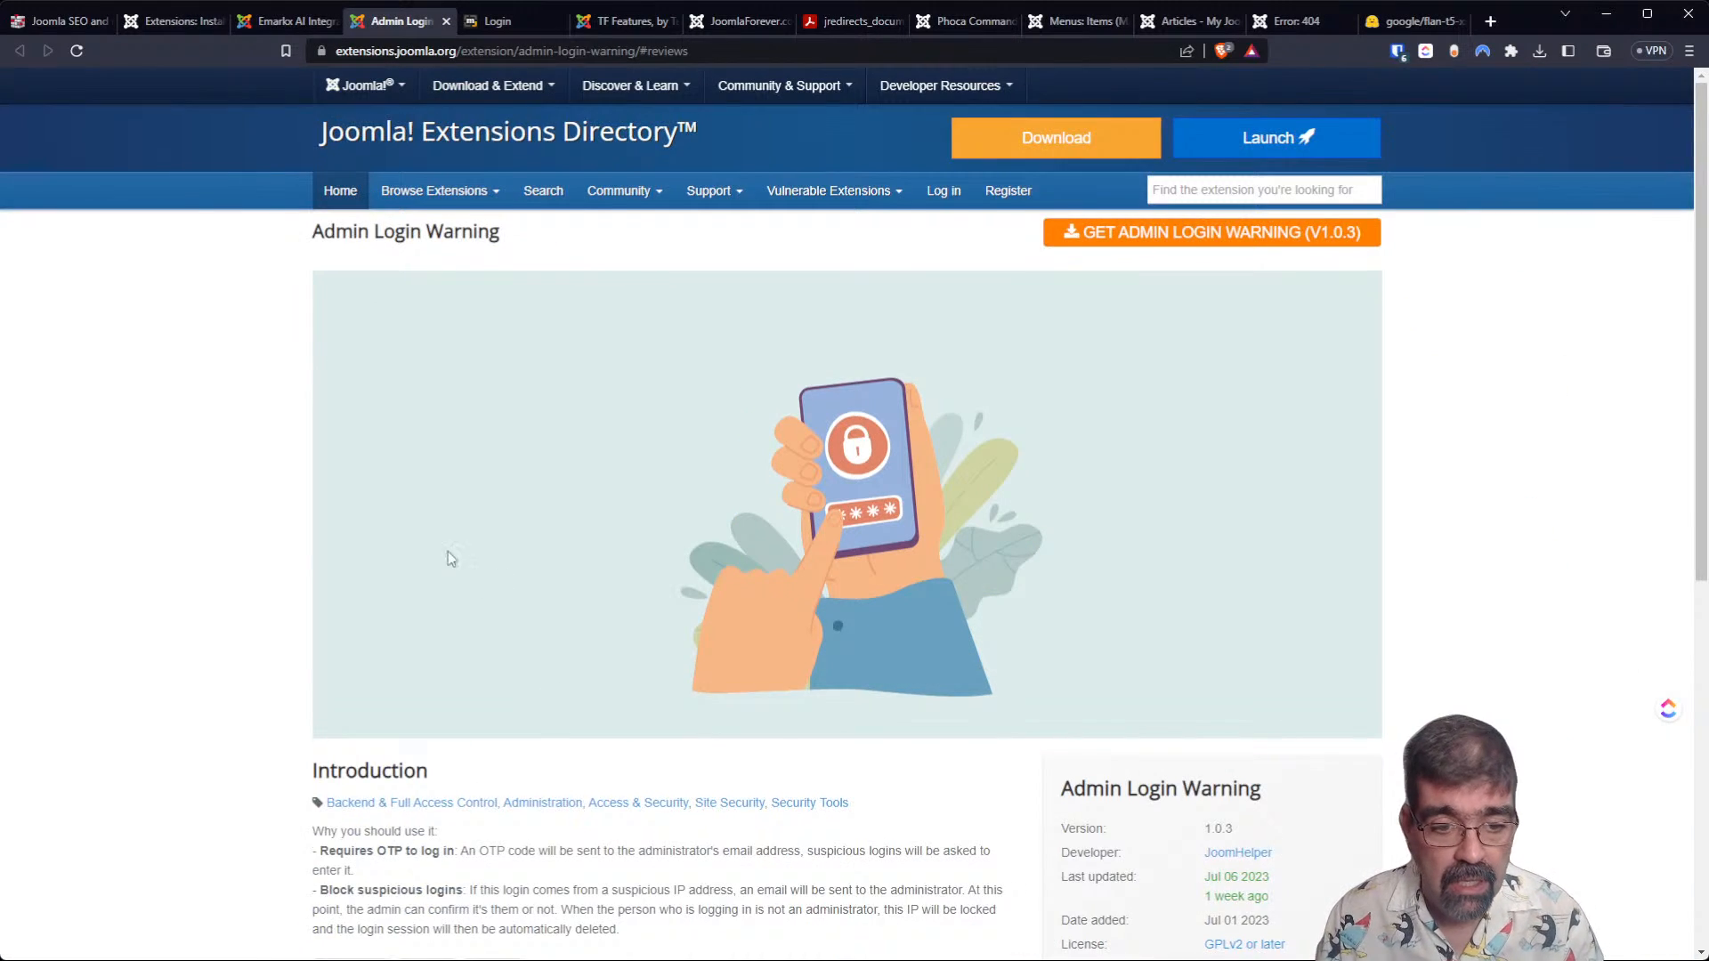
pyautogui.scroll(-2, 479, 583)
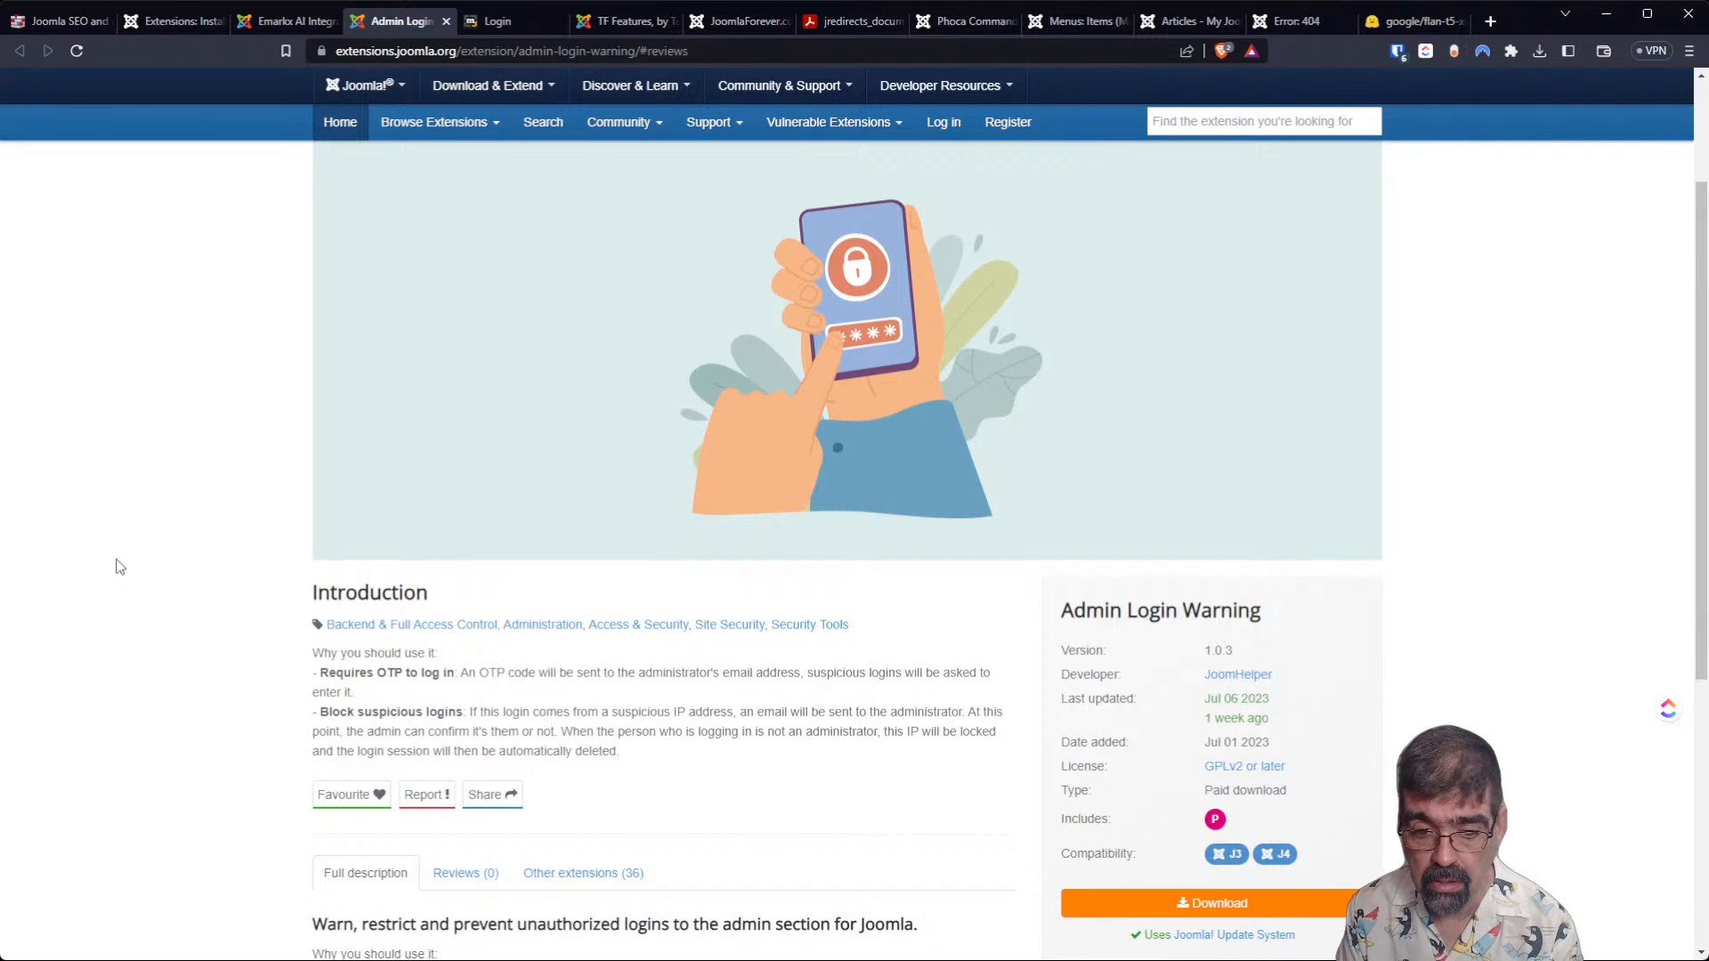
# Read the full description of Admin Login Warning and look through the developer's other extensions.
pyautogui.scroll(-2, 279, 504)
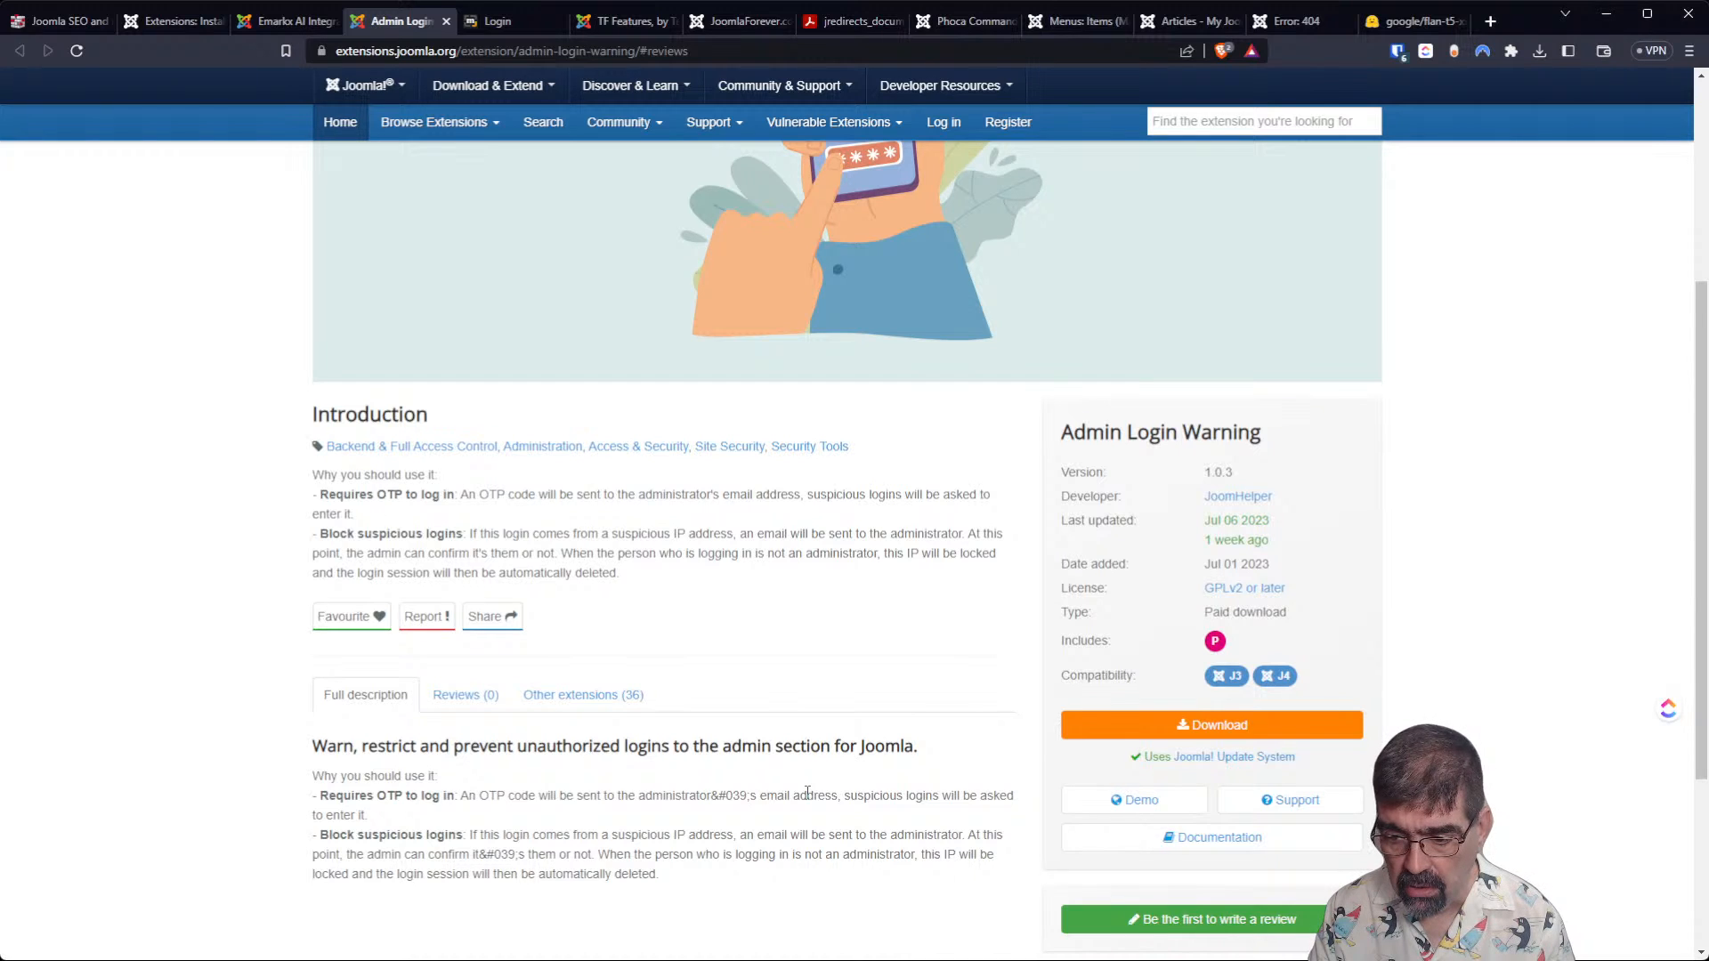
pyautogui.scroll(-2, 828, 645)
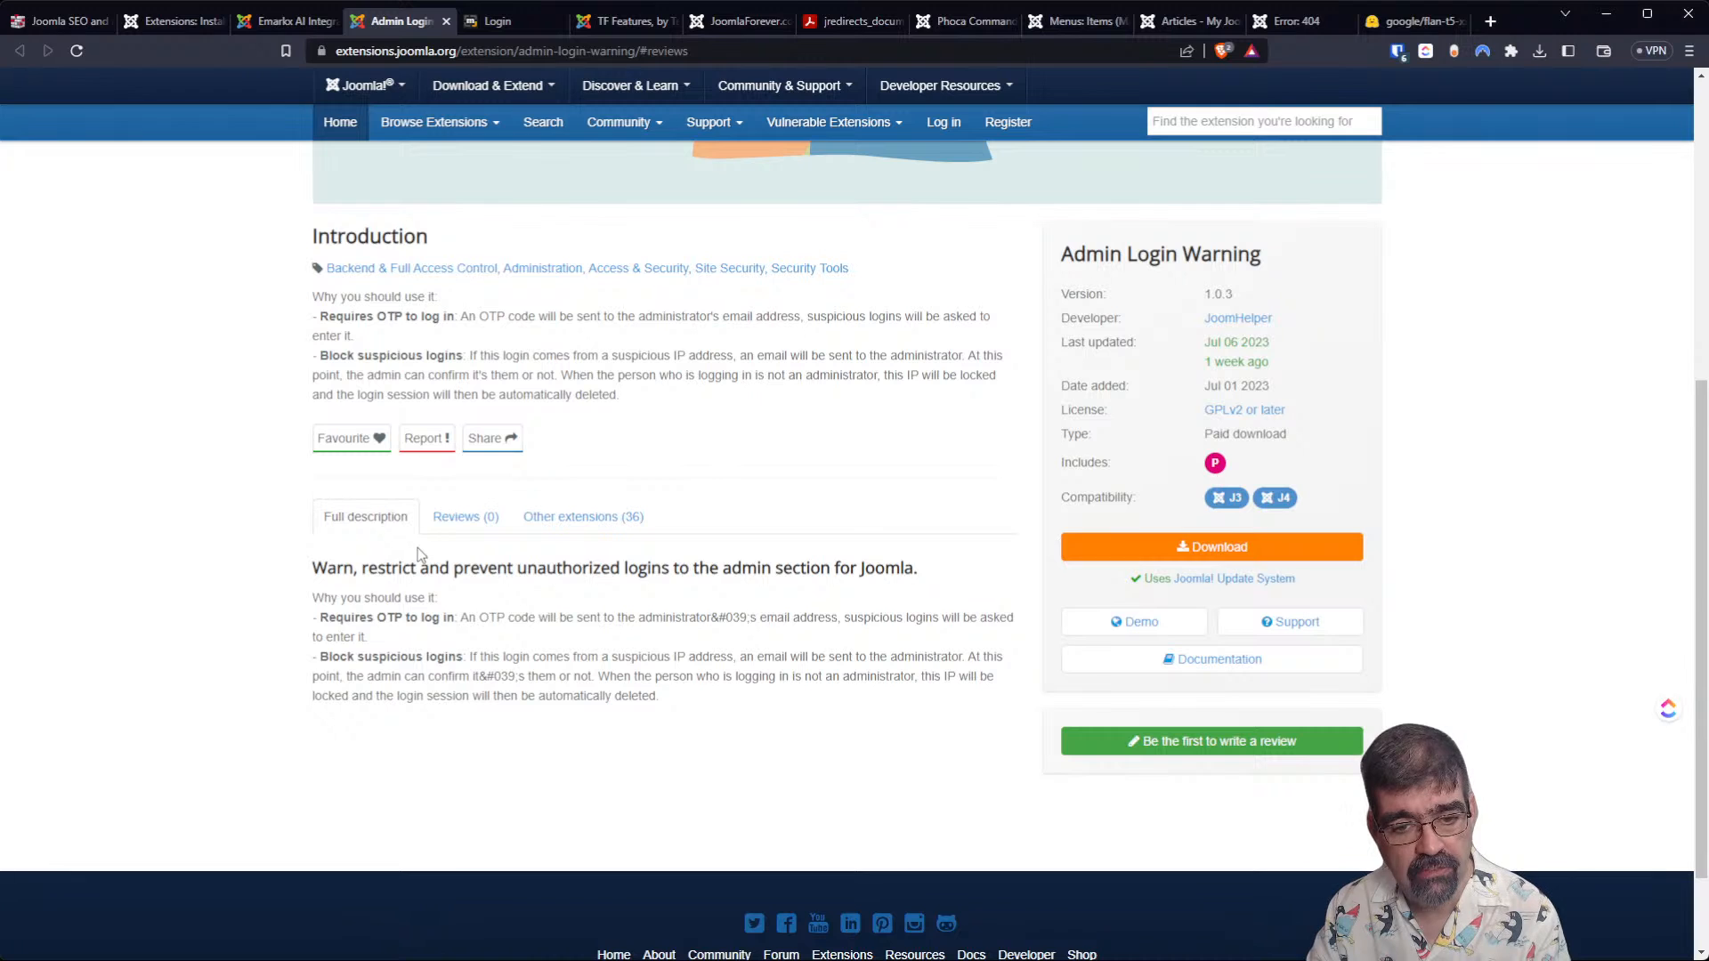
pyautogui.click(553, 532)
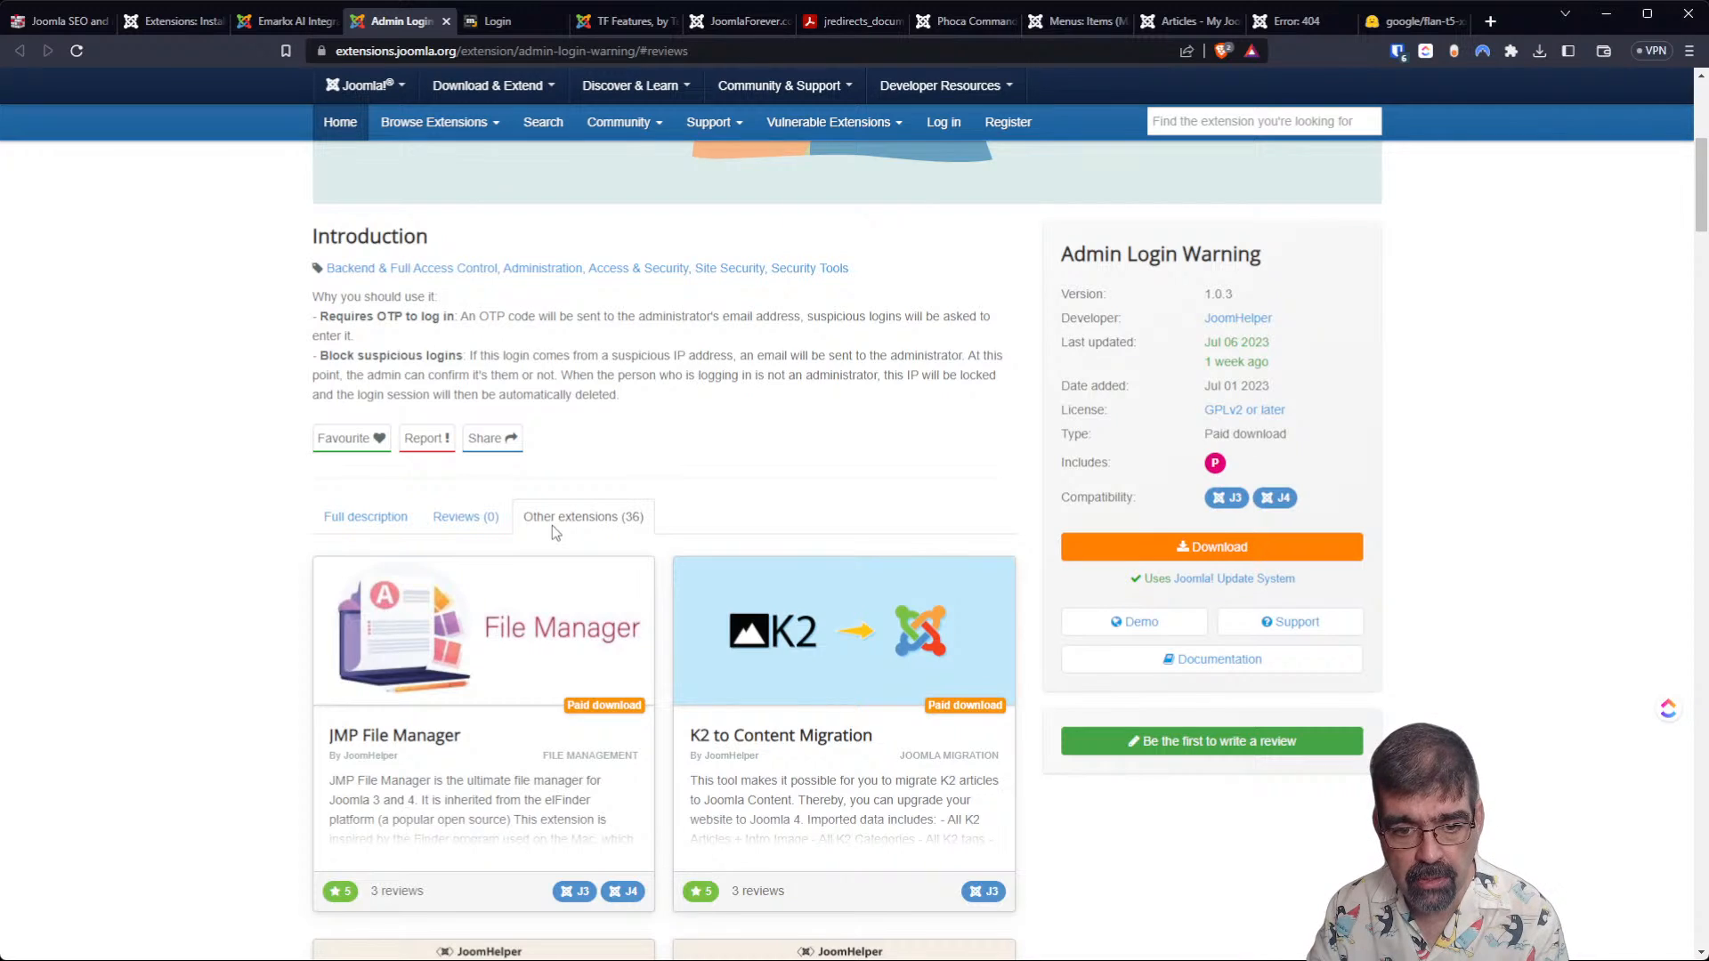
pyautogui.scroll(-10, 551, 531)
pyautogui.scroll(6, 543, 562)
pyautogui.scroll(3, 543, 560)
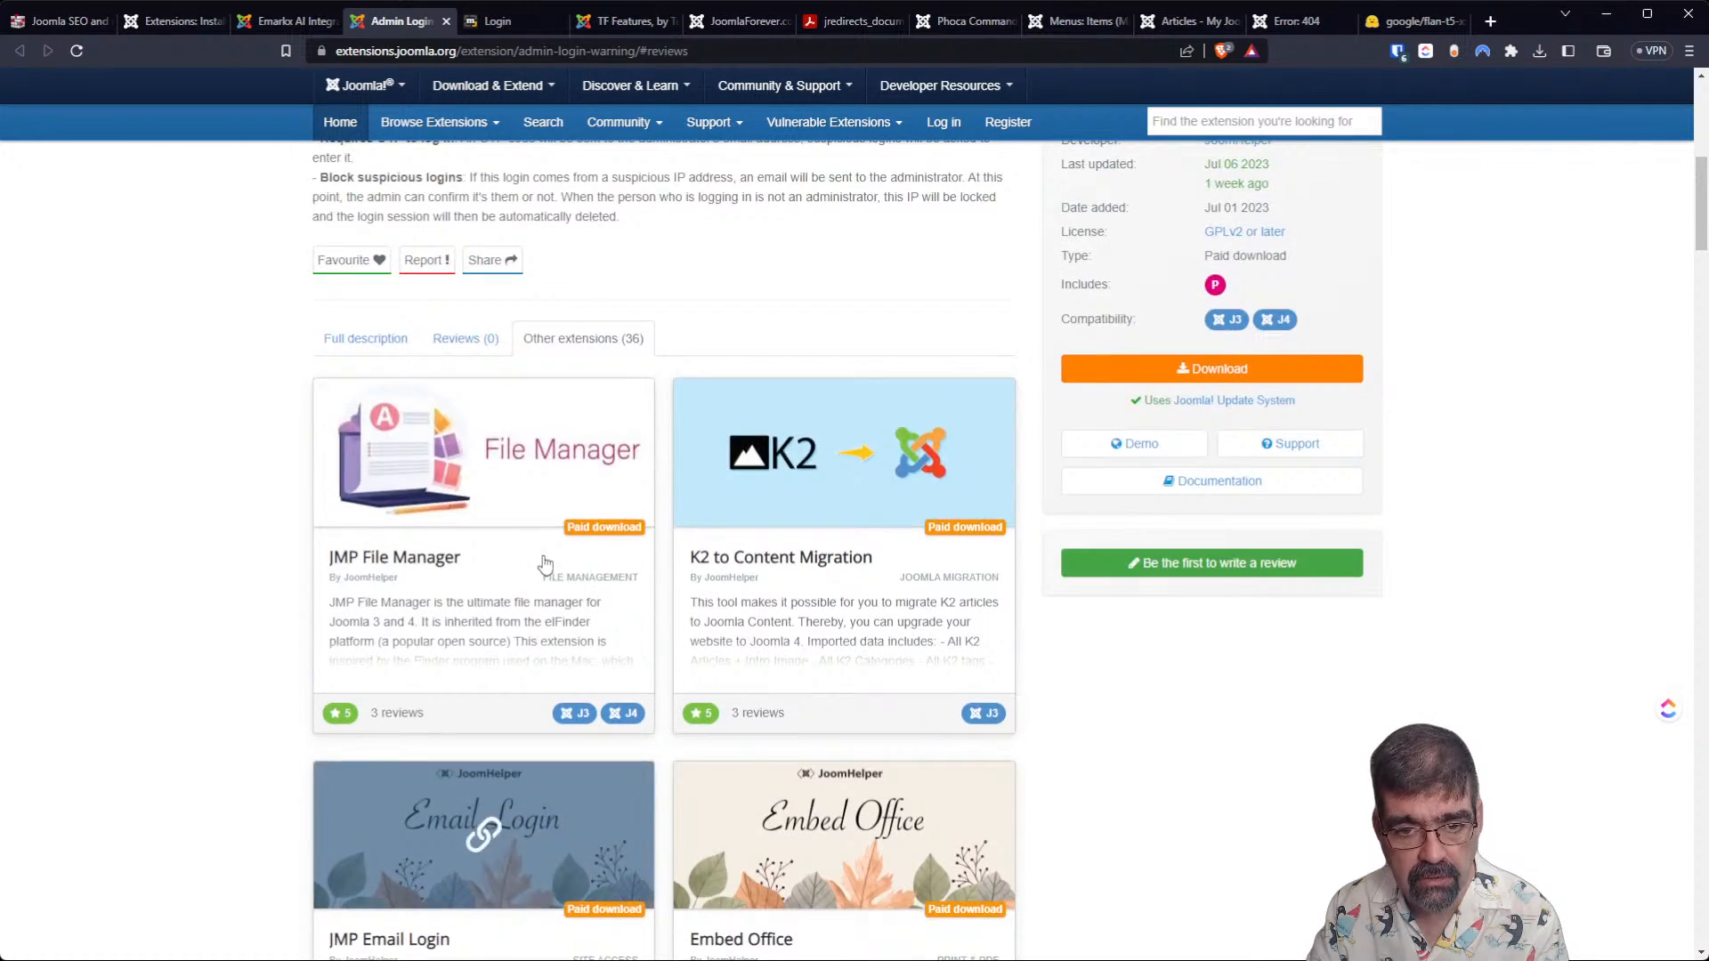
pyautogui.scroll(-13, 881, 614)
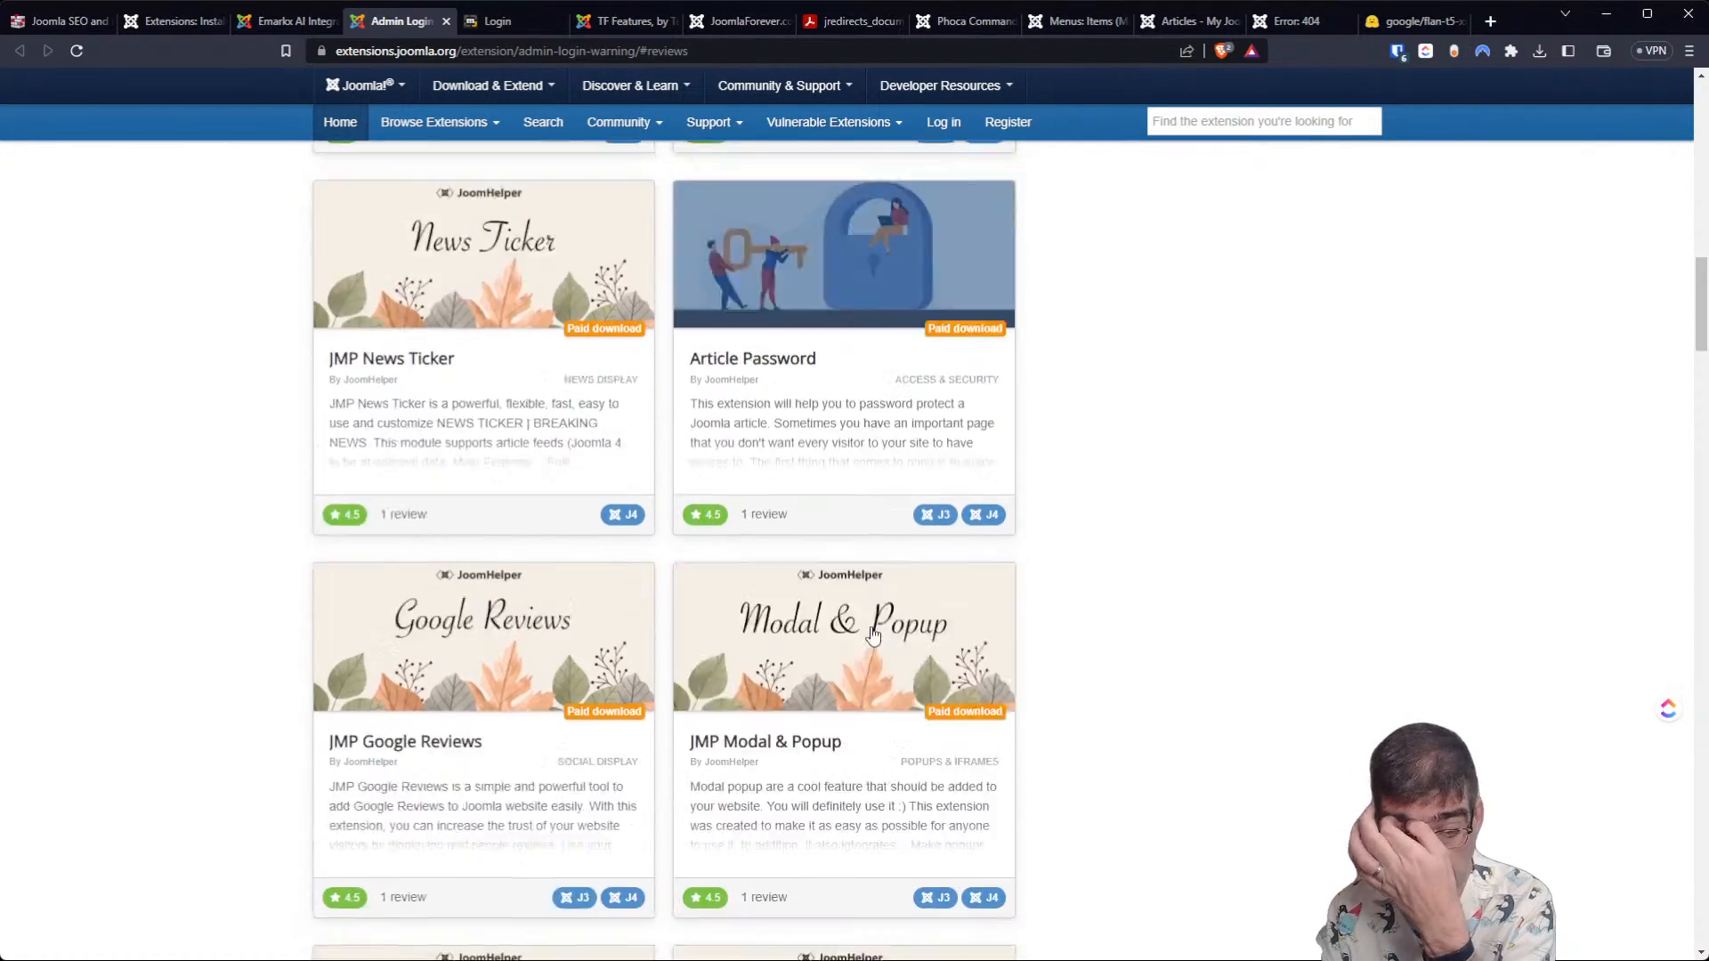
pyautogui.scroll(-6, 854, 588)
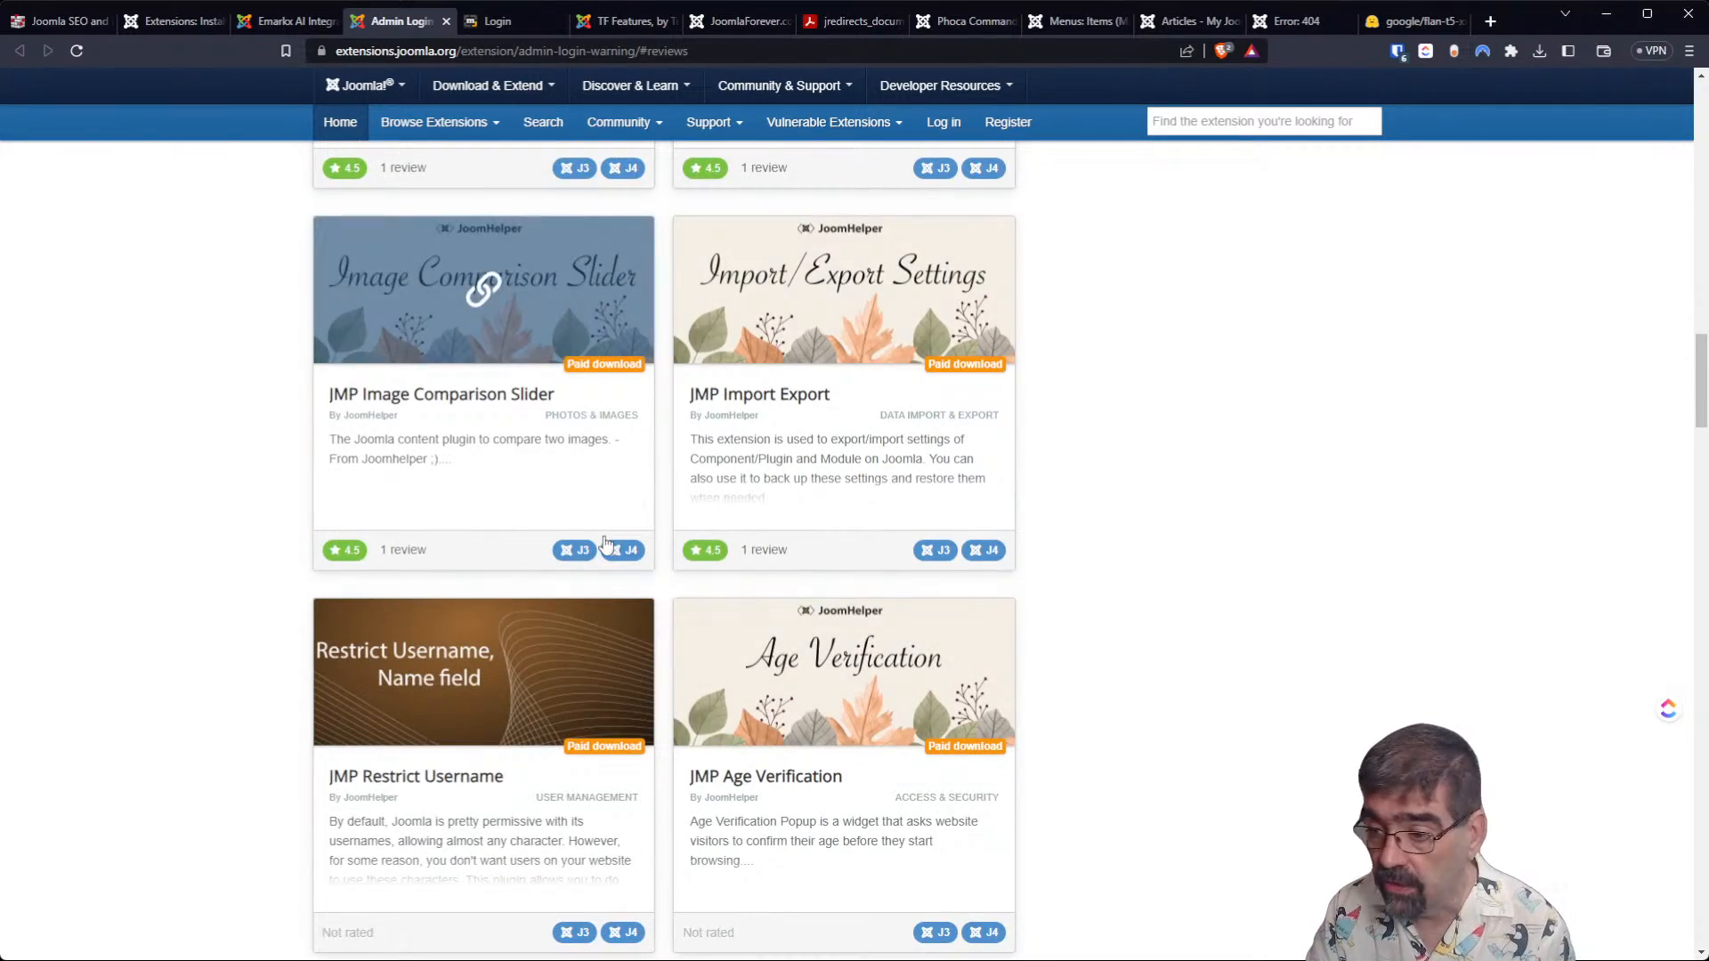
pyautogui.scroll(20, 650, 525)
pyautogui.scroll(5, 653, 525)
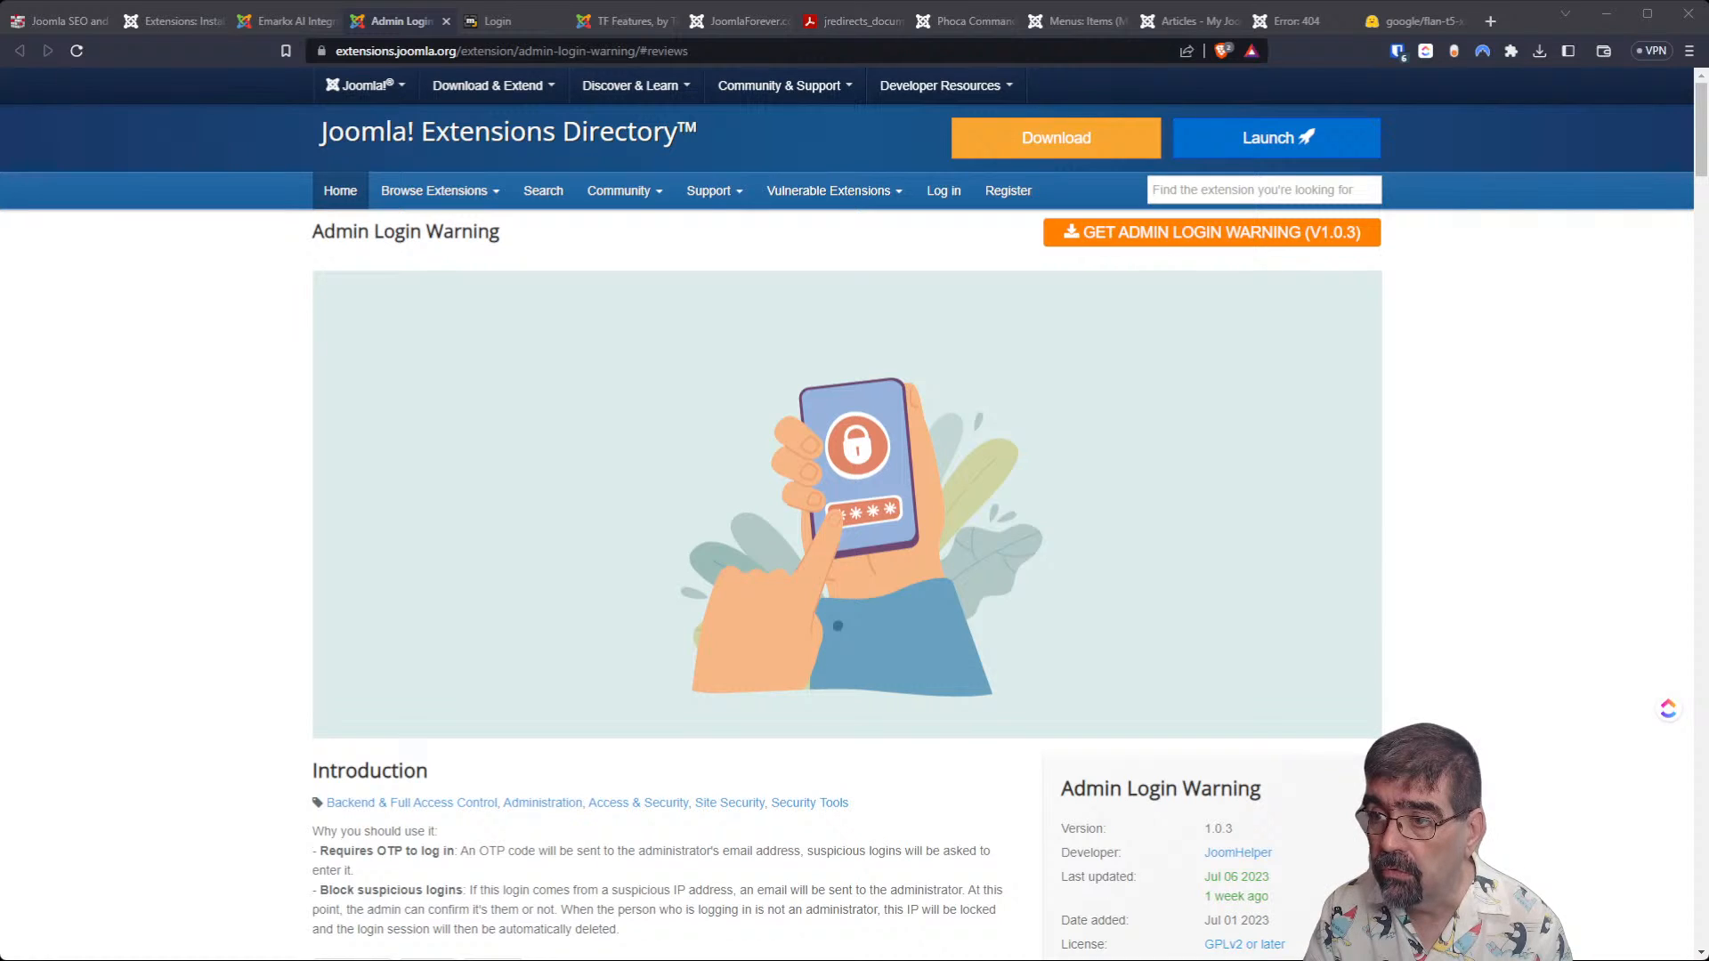
# Open the YouTube video "Huge Time Saver! Create YouTube Timestamps With ChatGPT (In Seconds)" in a new tab, skip the ad and play it with sound.
pyautogui.hotkey('ctrl', 't')
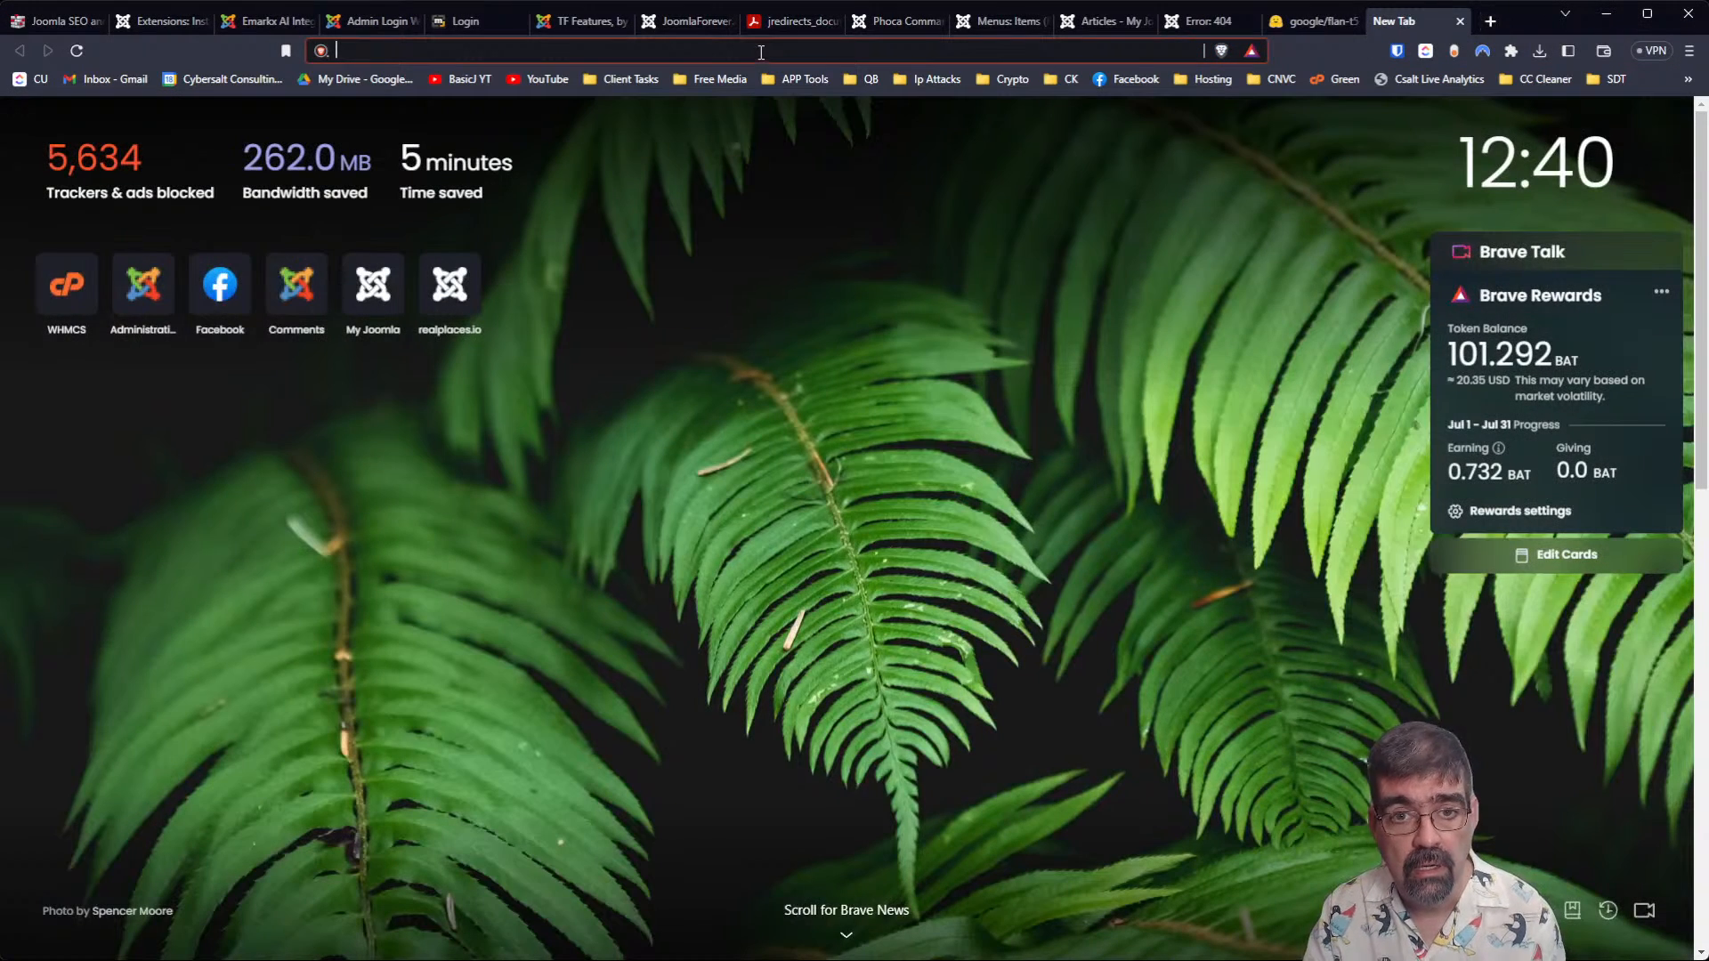
pyautogui.write('https://www.youtube.com/watch?v=ypicz50xfqd')
pyautogui.press('Return')
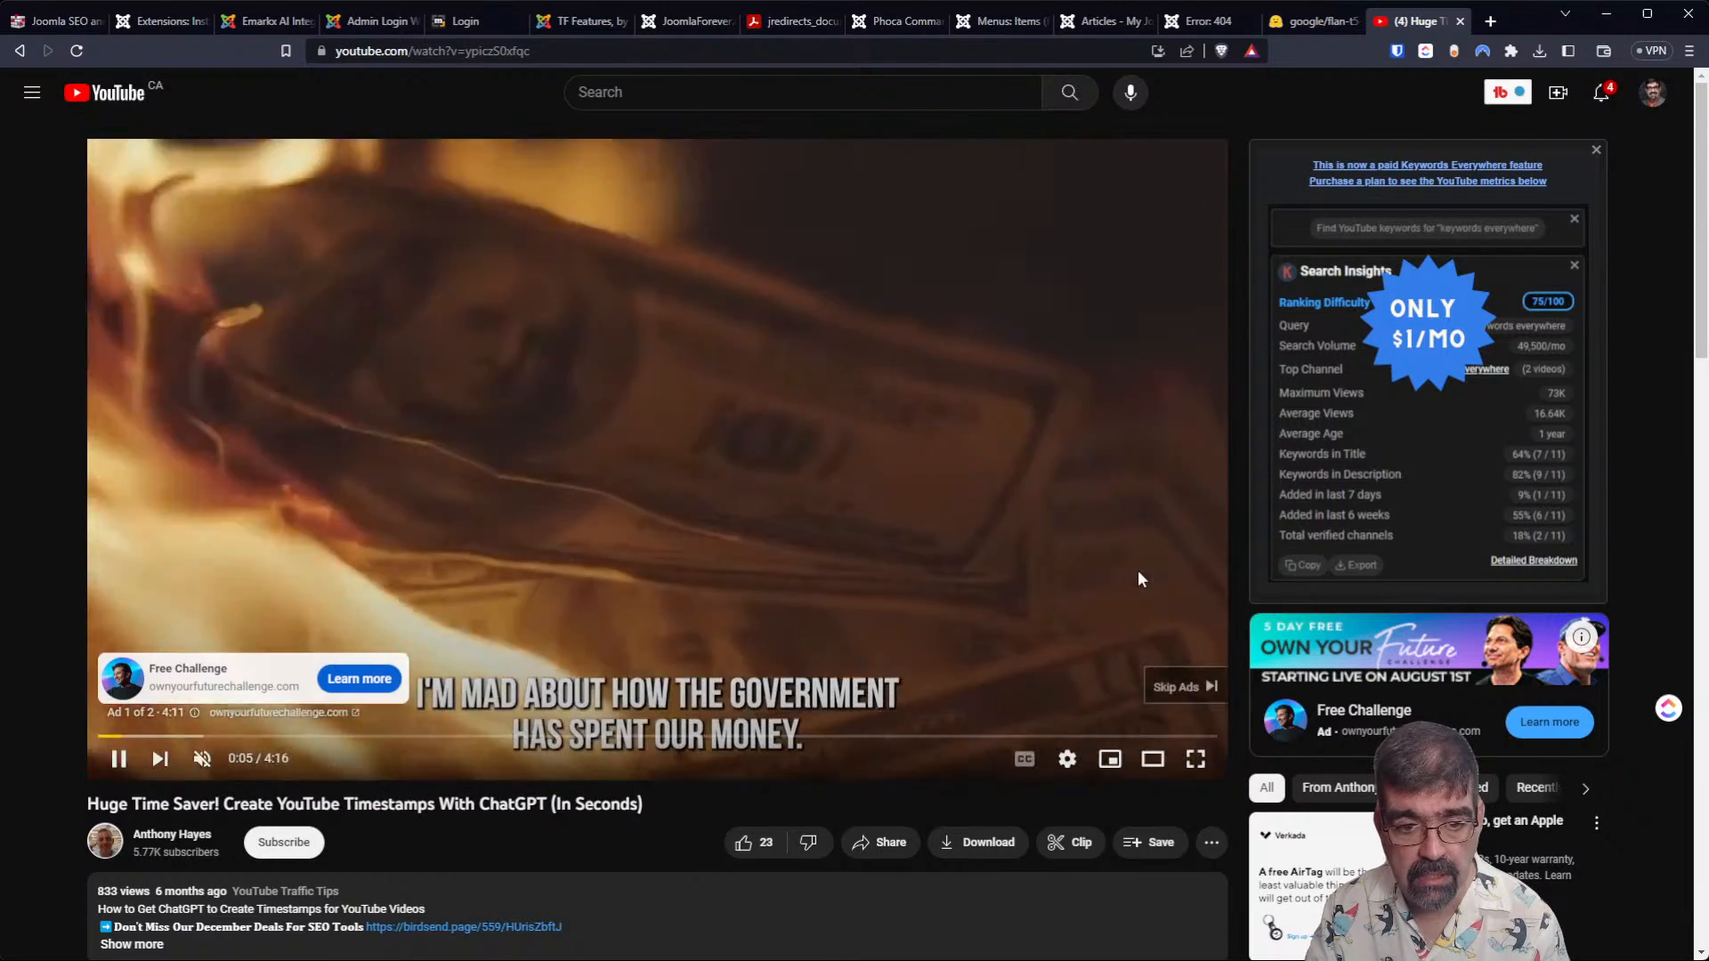
pyautogui.click(1180, 686)
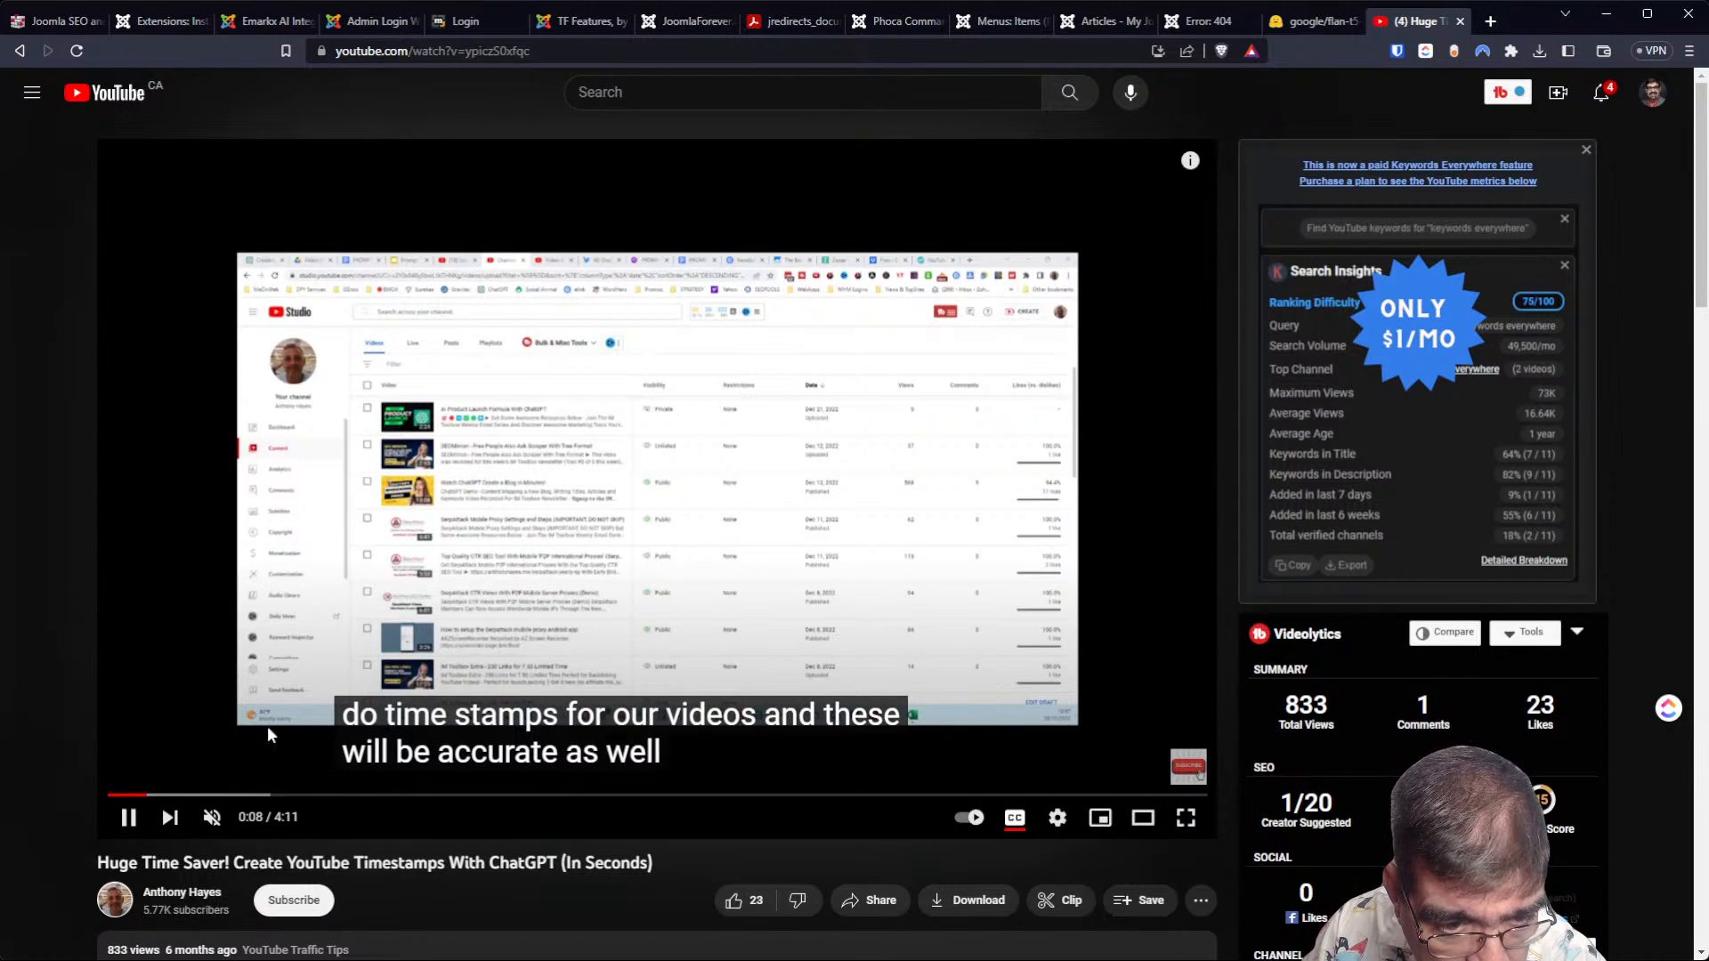
pyautogui.click(211, 819)
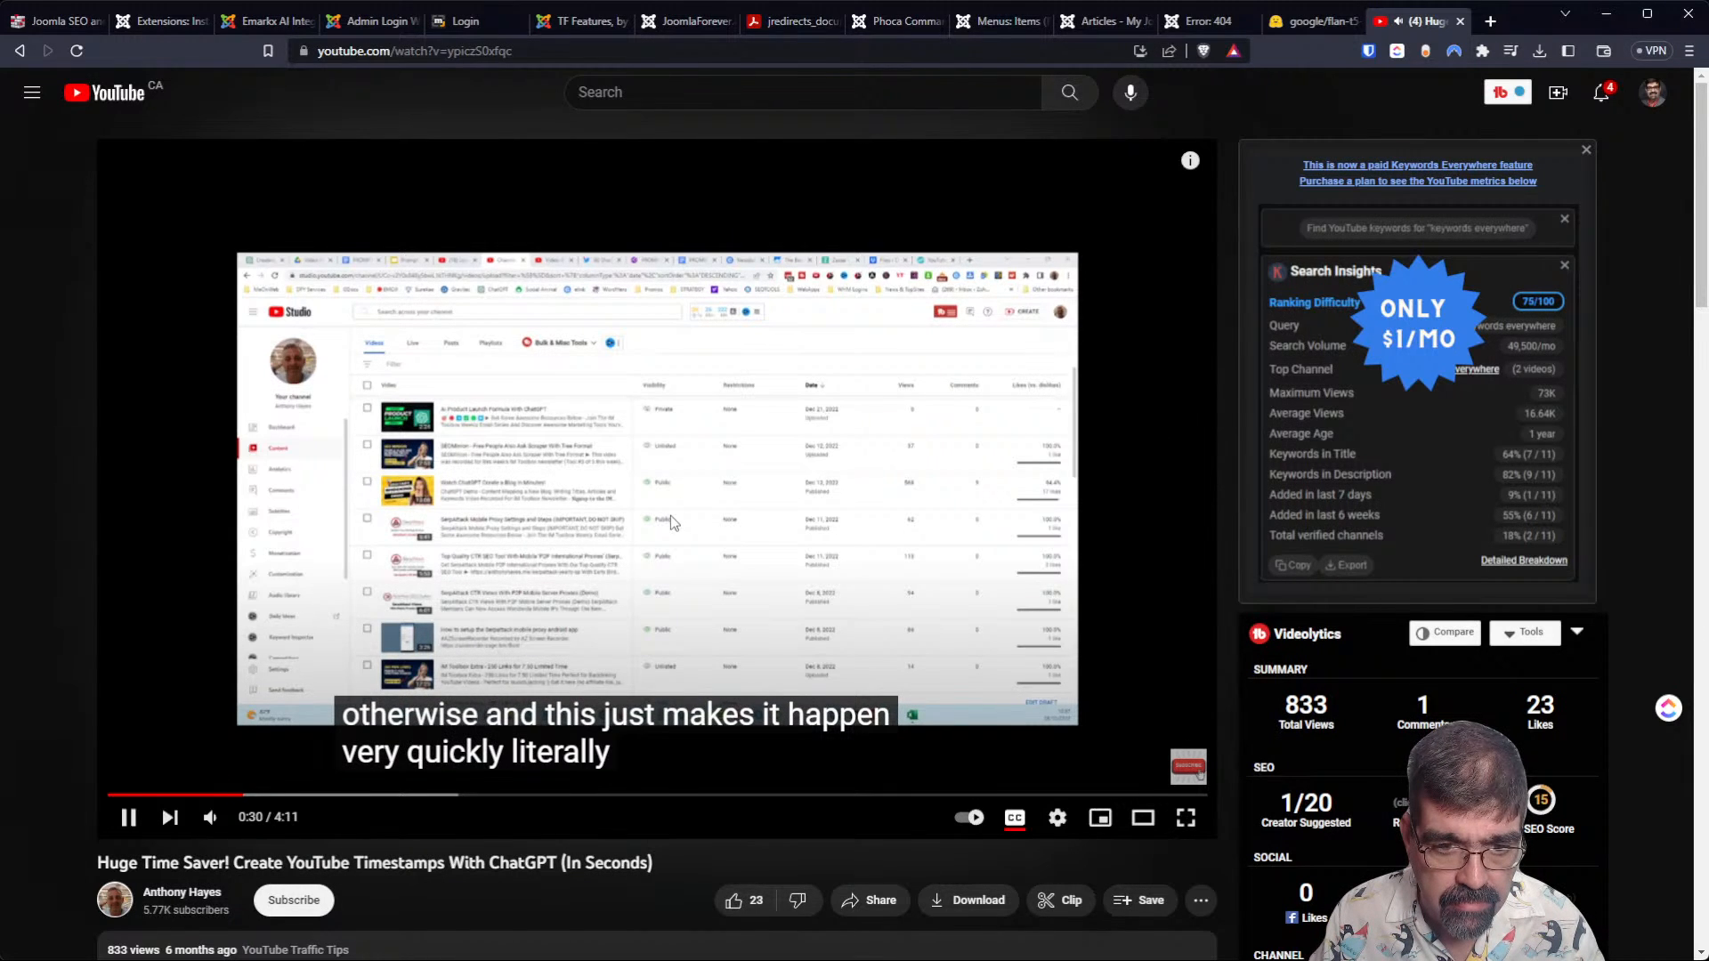
pyautogui.moveTo(276, 803); pyautogui.dragTo(293, 803)
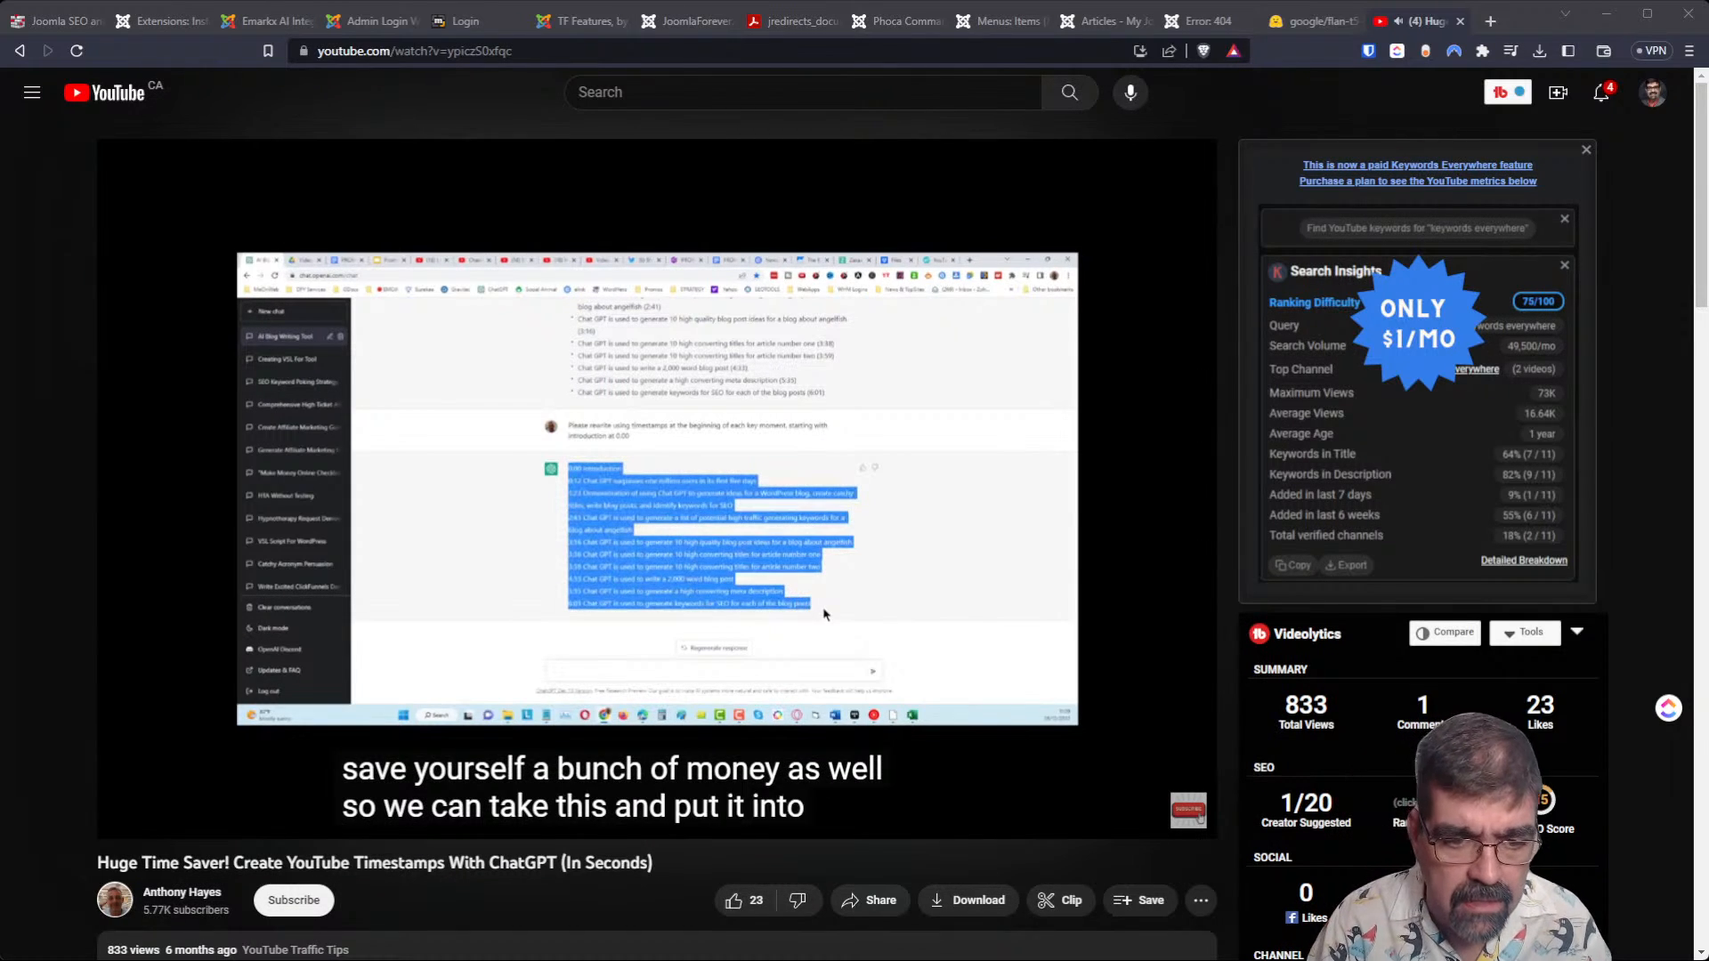
# Expand the video's description and look through its listed resources.
pyautogui.scroll(-2, 657, 534)
pyautogui.scroll(-1, 346, 727)
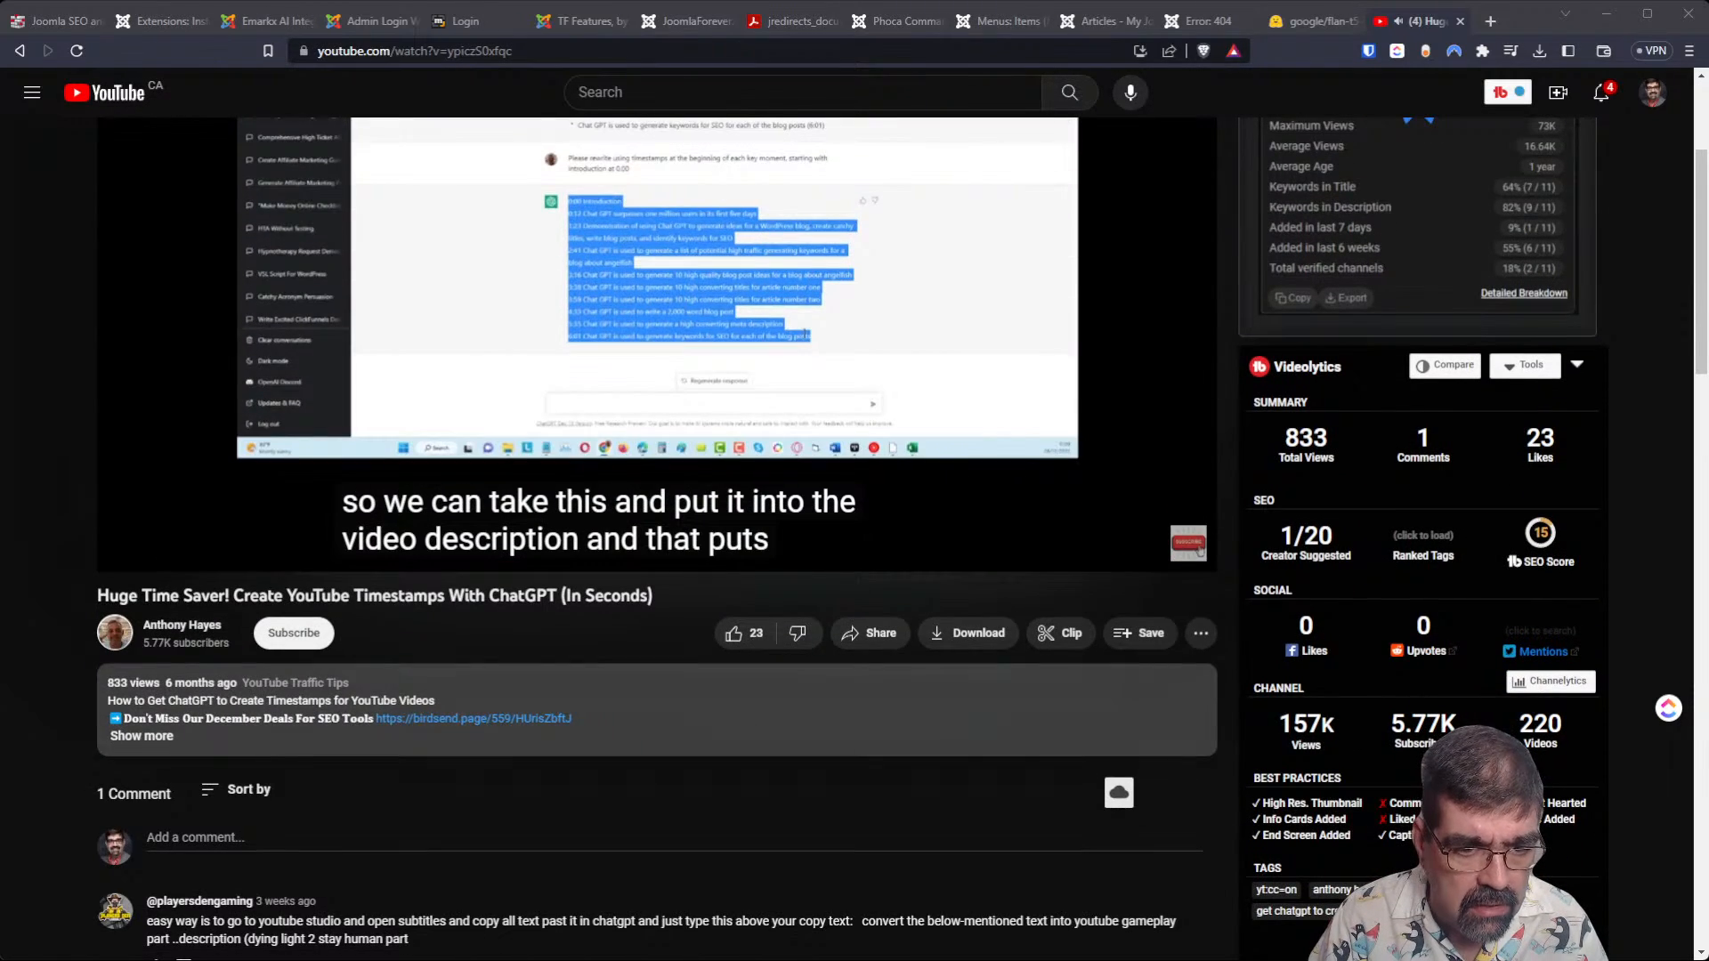
pyautogui.click(345, 728)
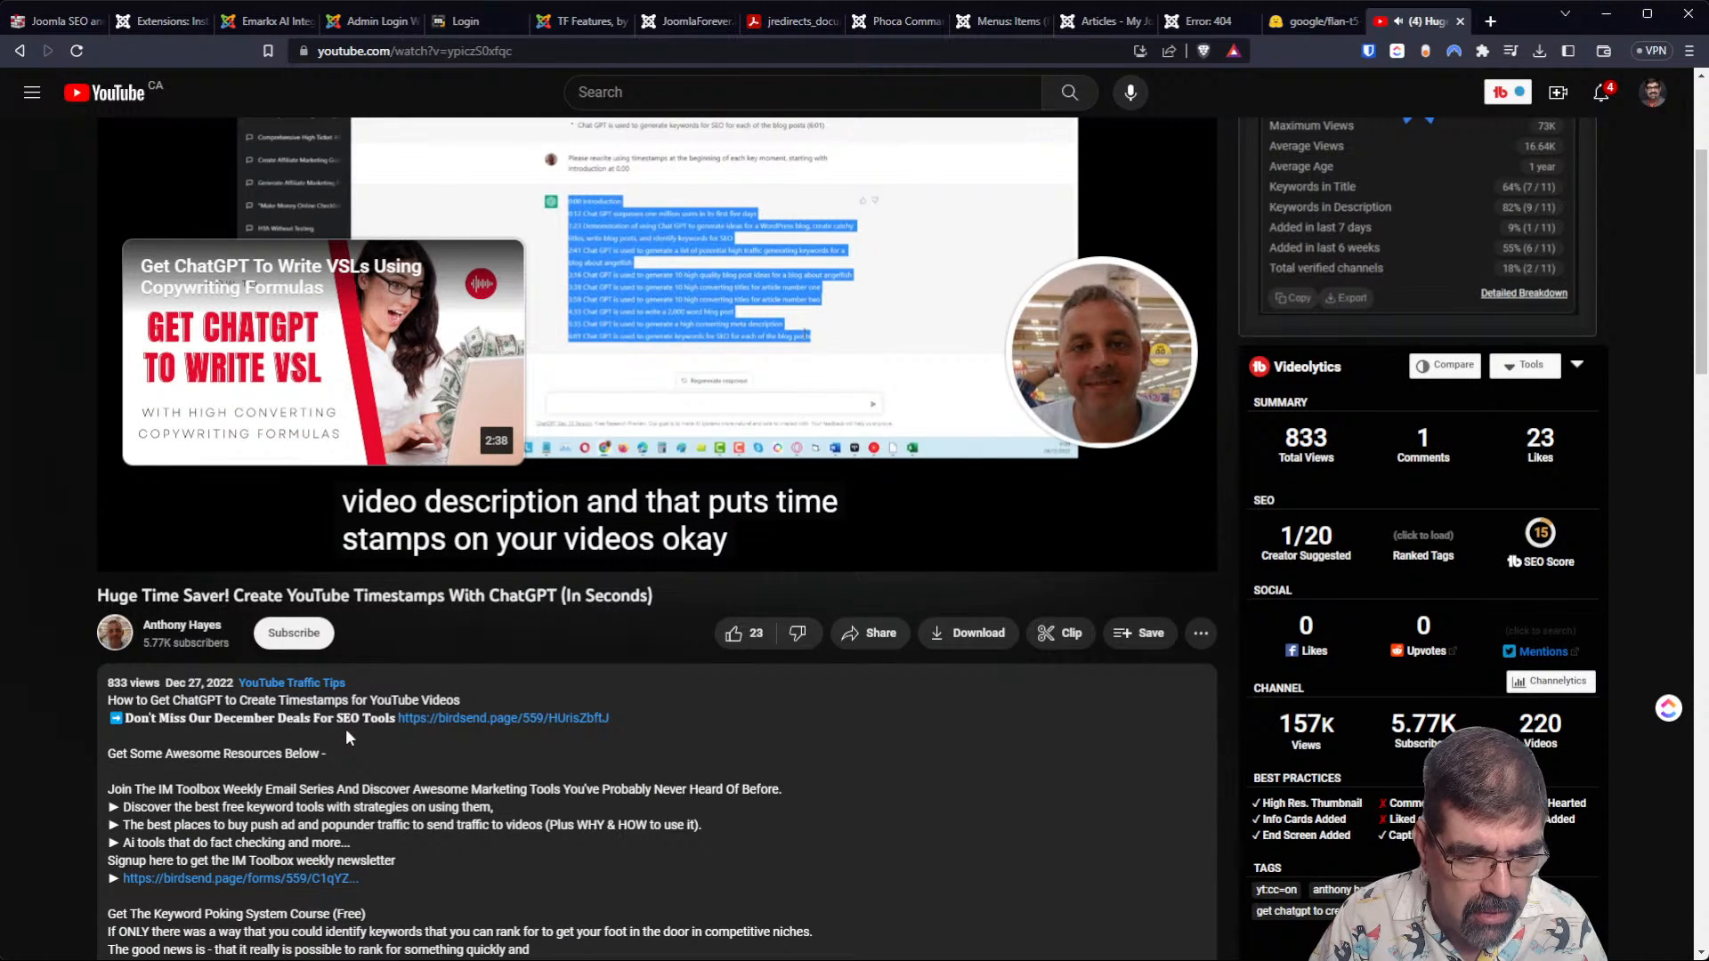
pyautogui.scroll(-5, 346, 728)
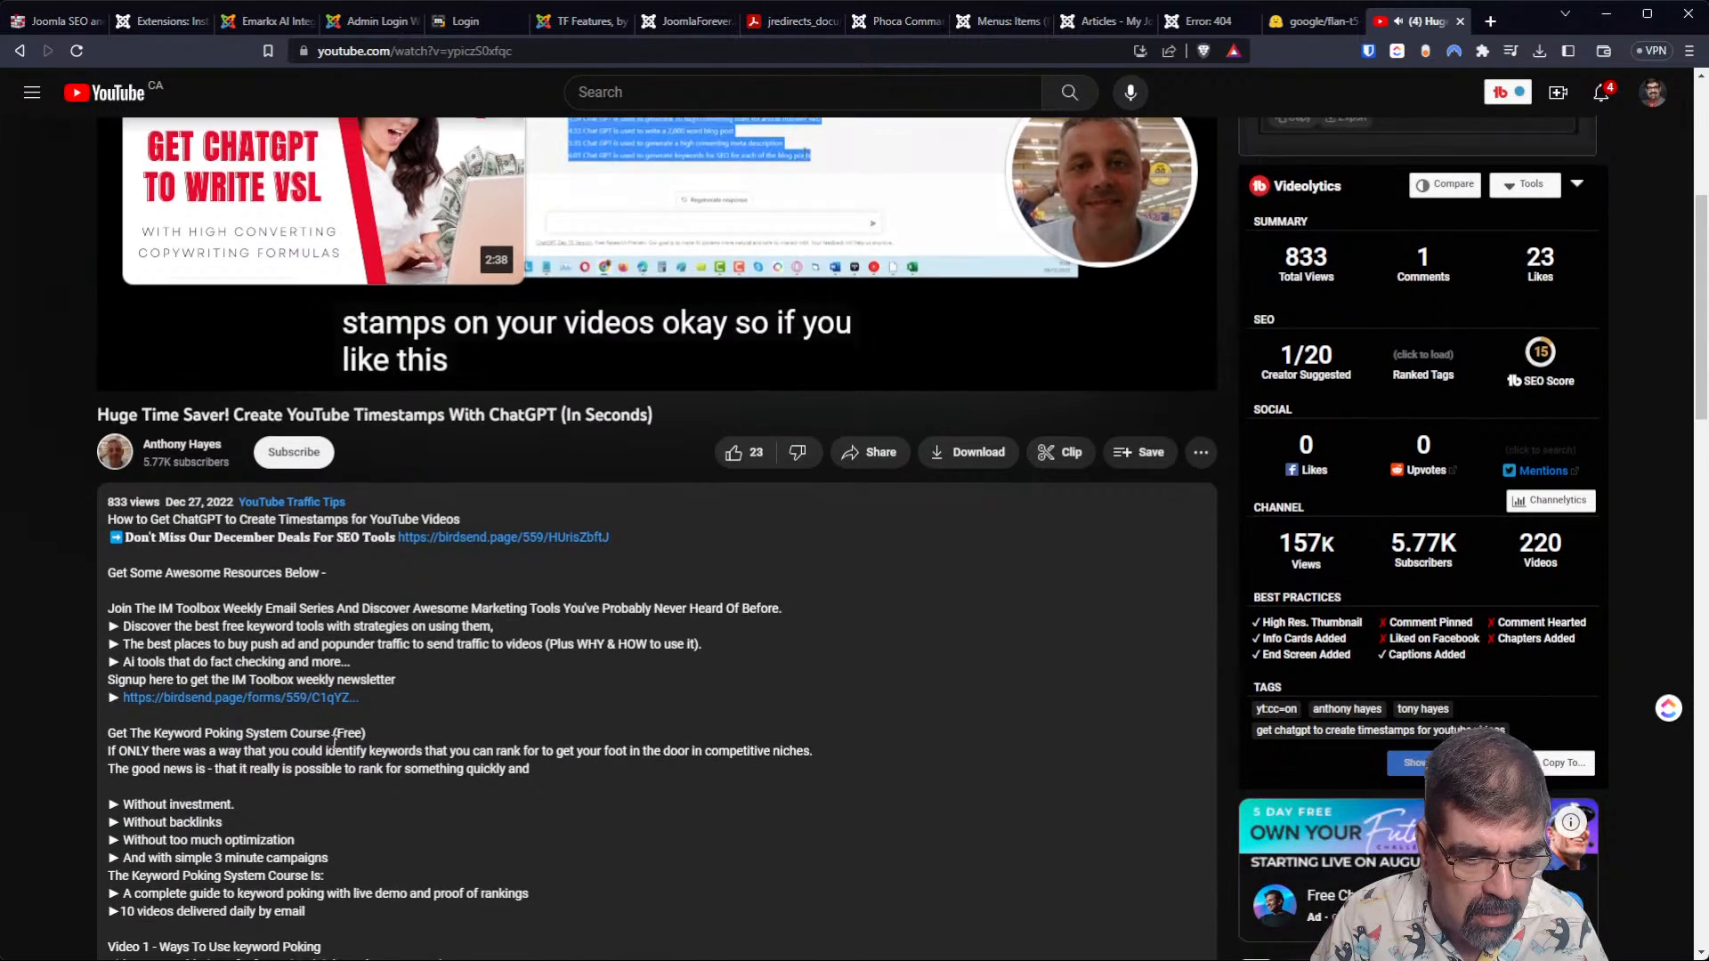
pyautogui.scroll(-2, 334, 742)
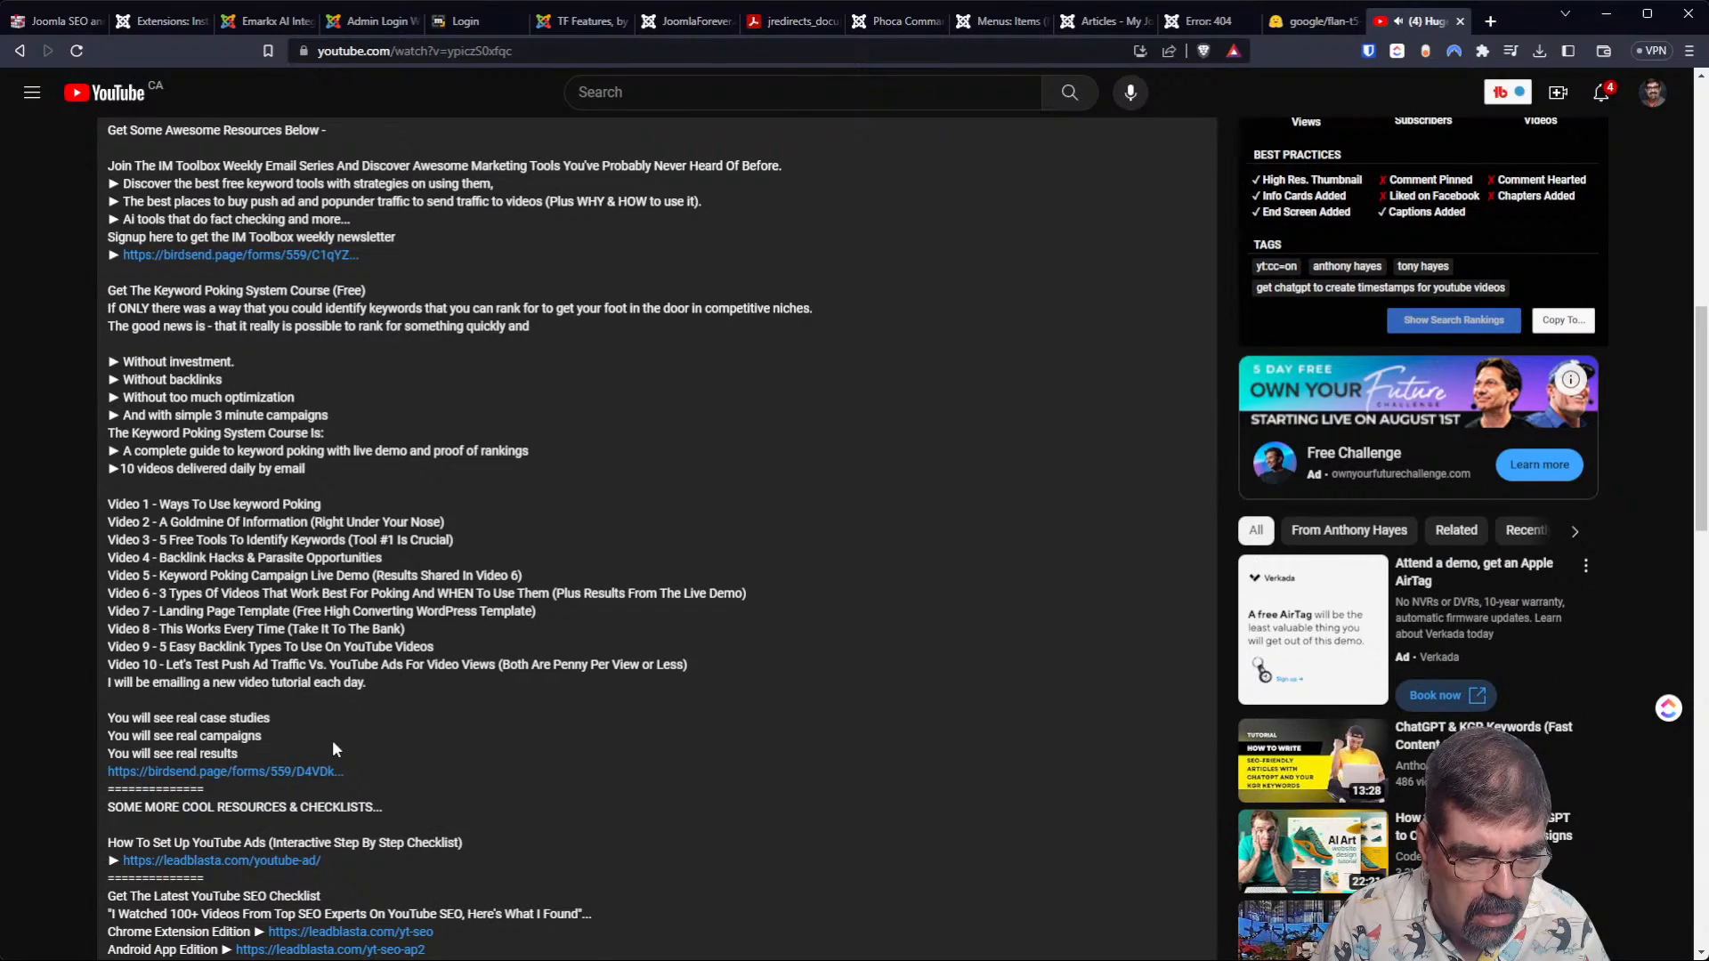
pyautogui.scroll(10, 333, 740)
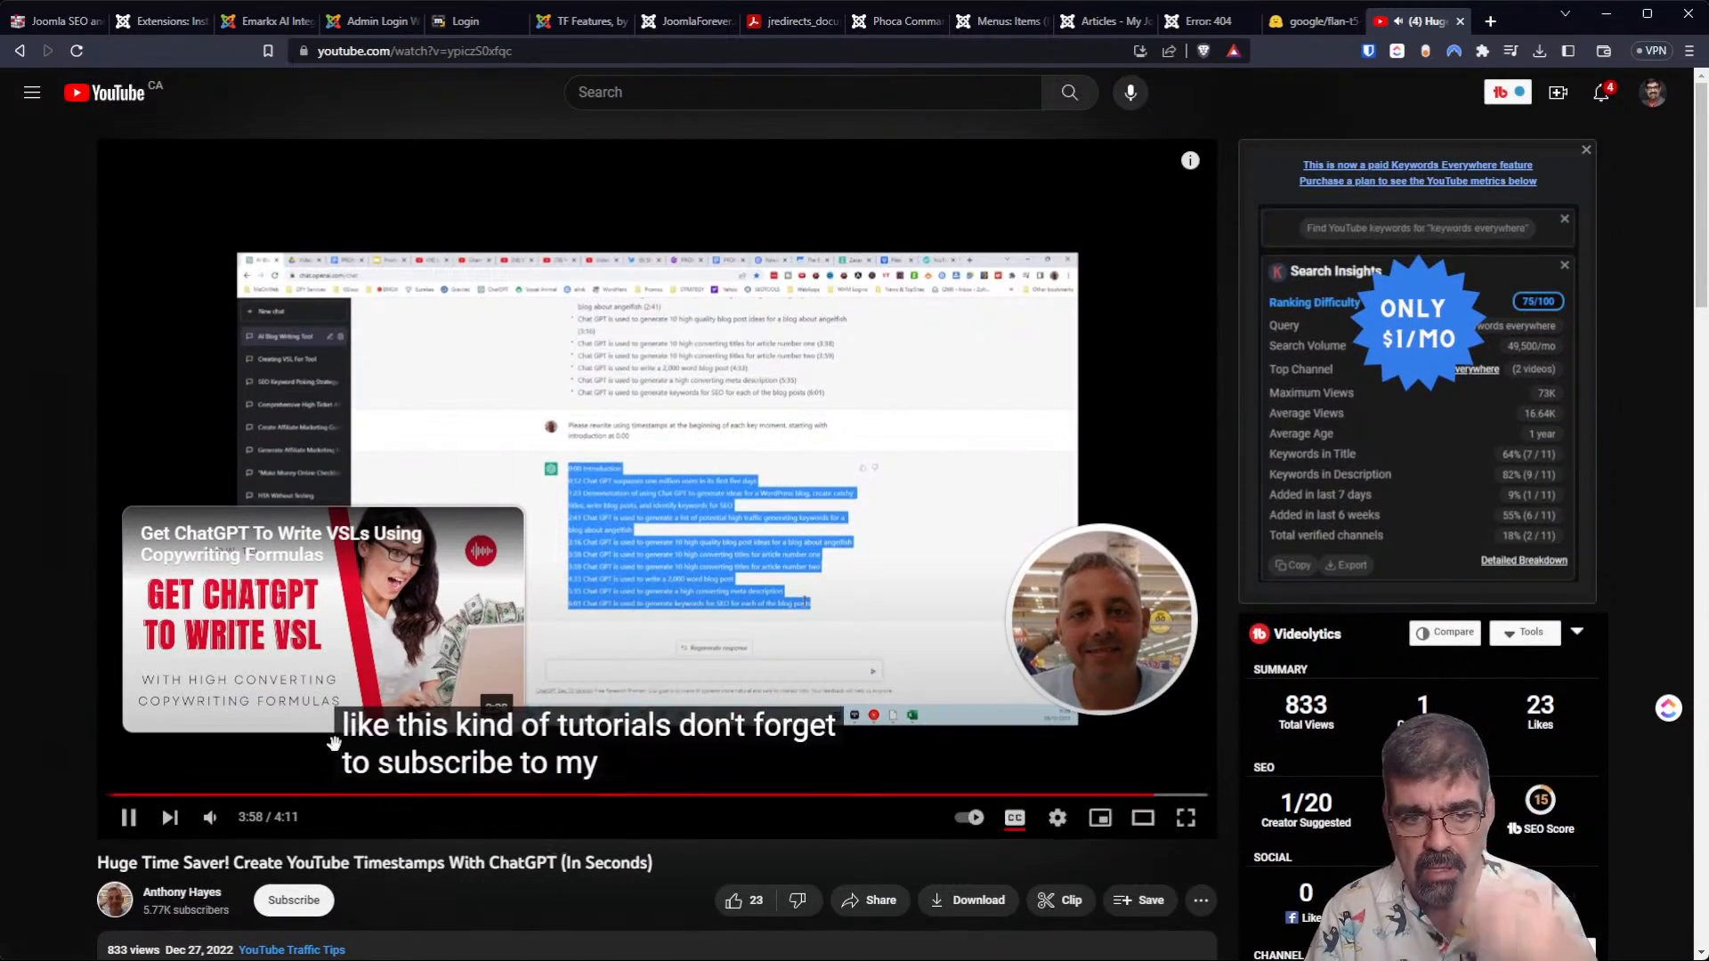
# Pause the ChatGPT timestamps video and give it a like.
pyautogui.click(130, 819)
pyautogui.scroll(-1, 504, 874)
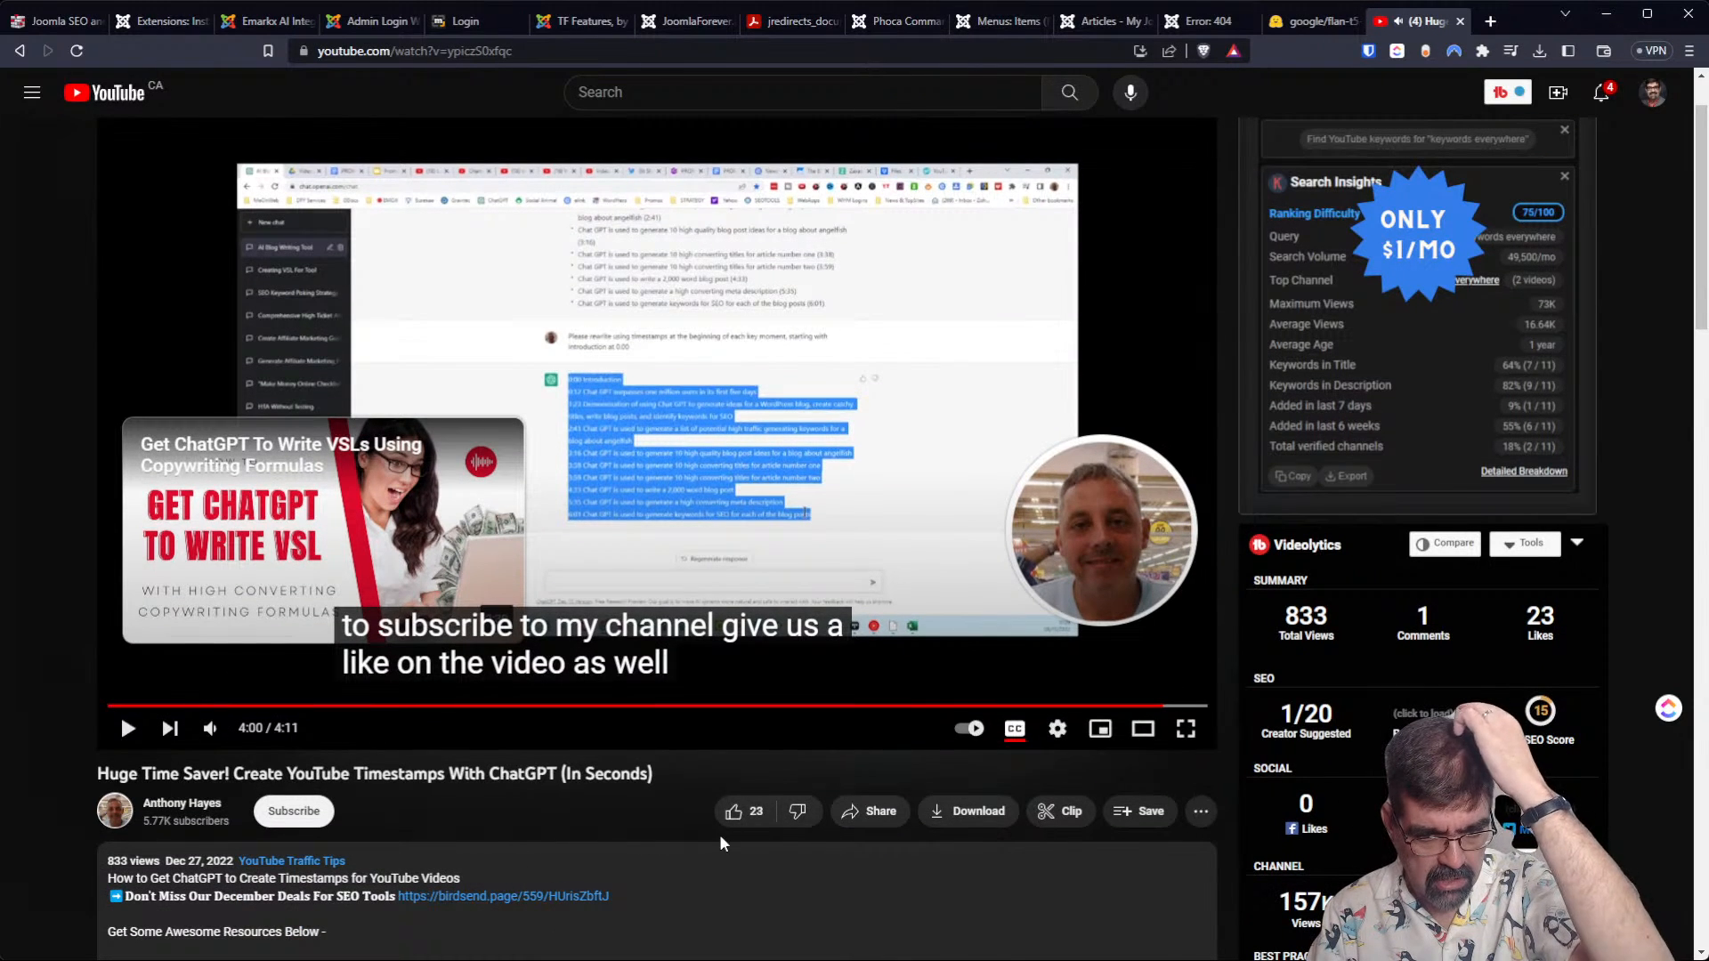
pyautogui.click(733, 811)
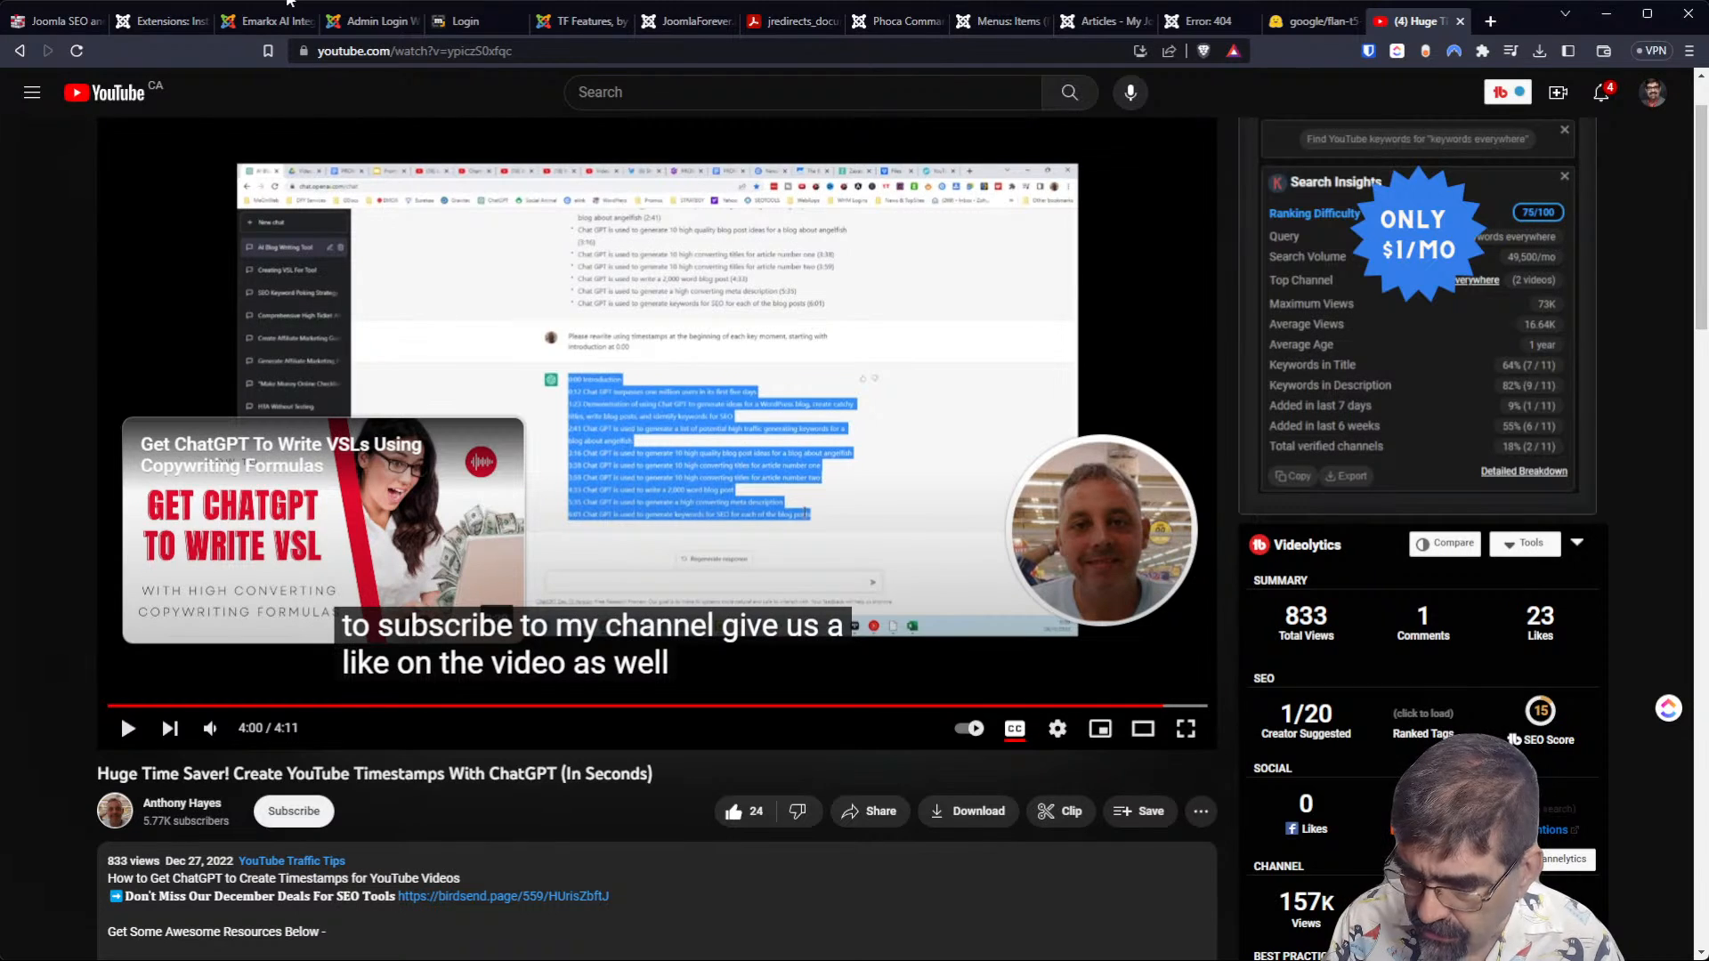
# From the Joomla extension install list, open the ChatGPT Assistant listing, read its description and open its demo page.
pyautogui.click(162, 22)
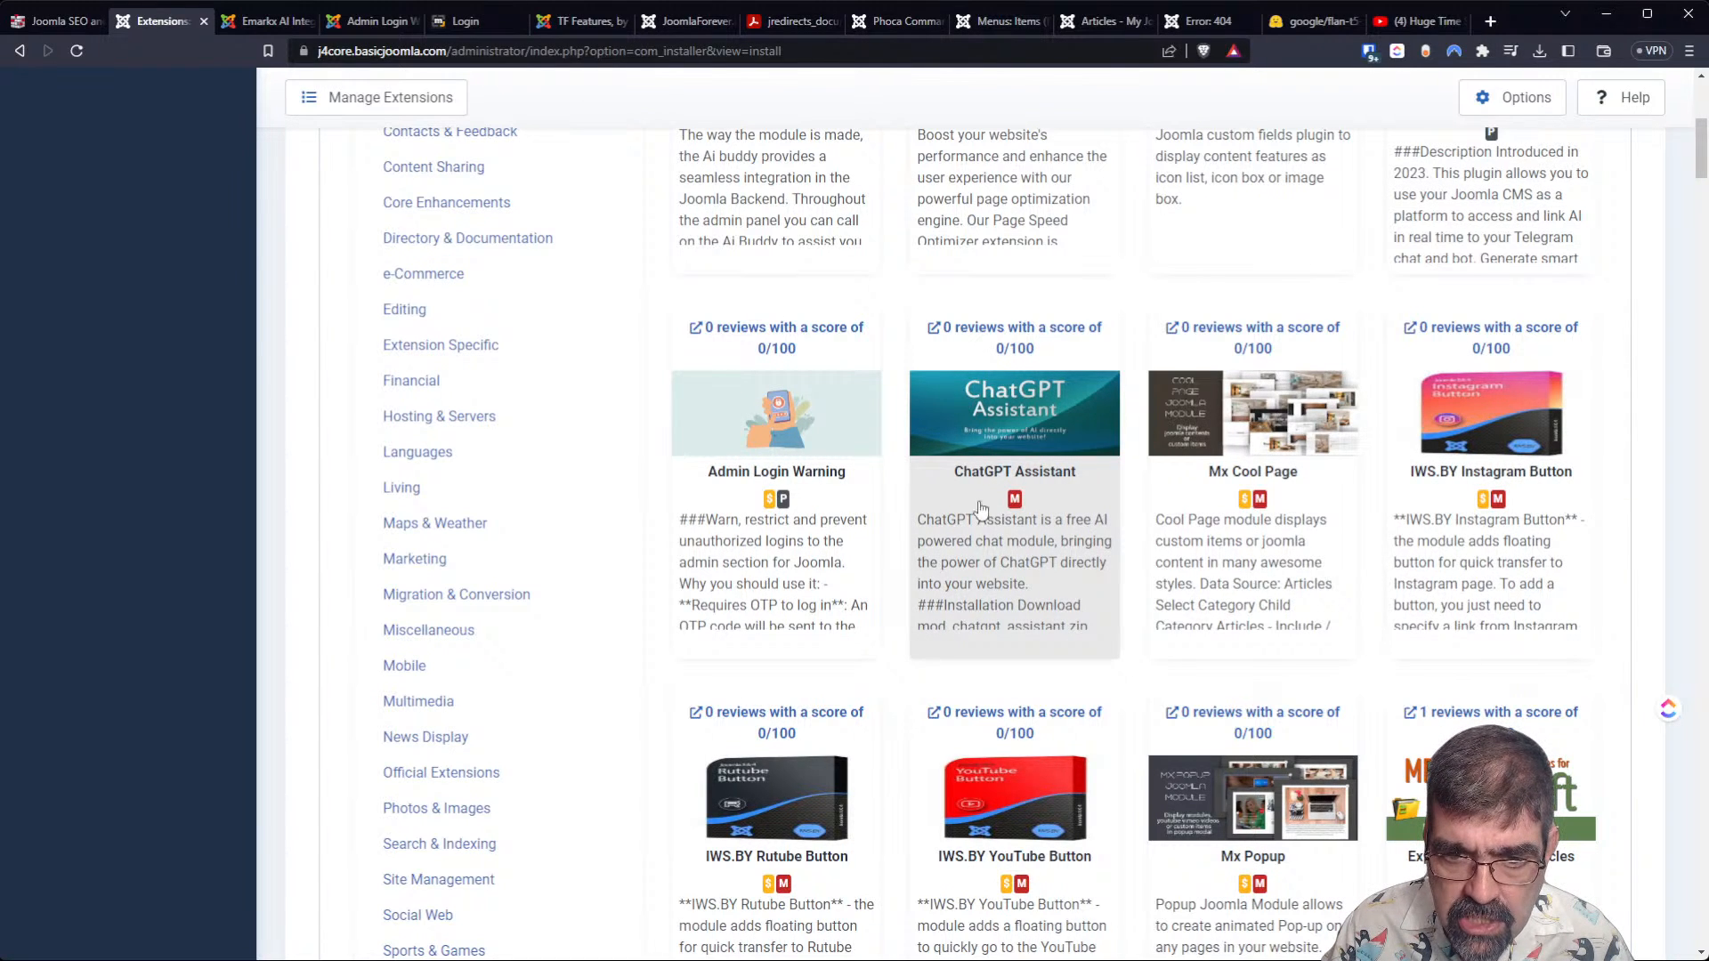
pyautogui.click(1006, 340)
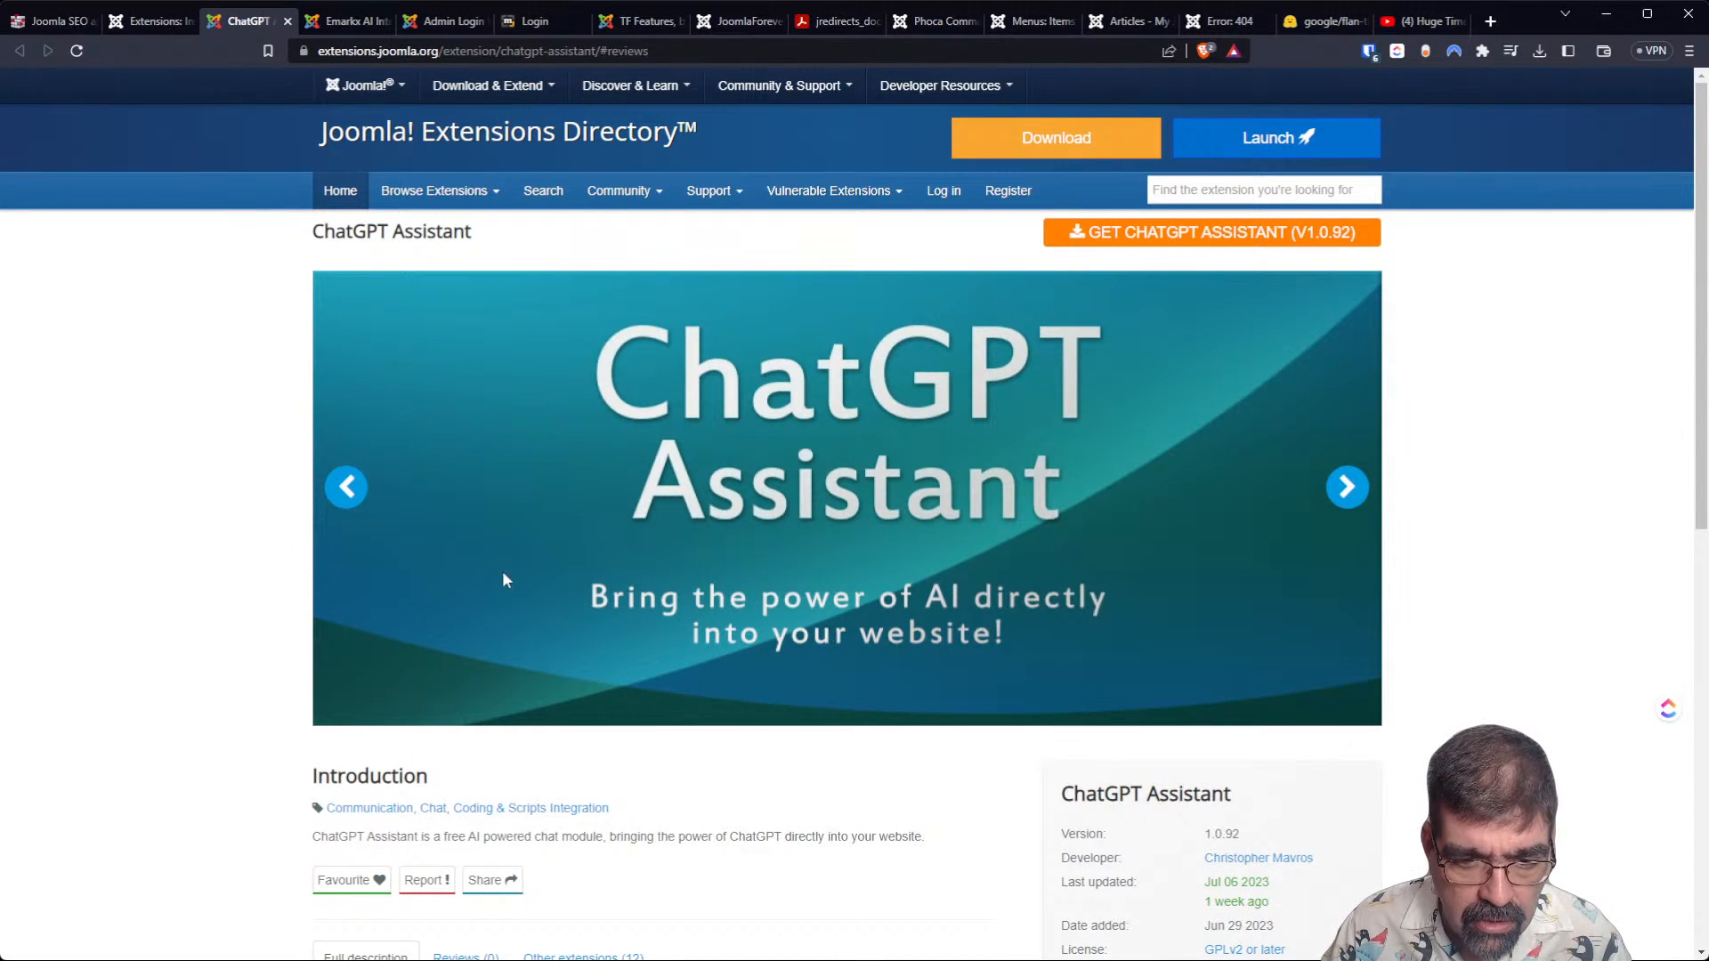
pyautogui.scroll(-5, 503, 660)
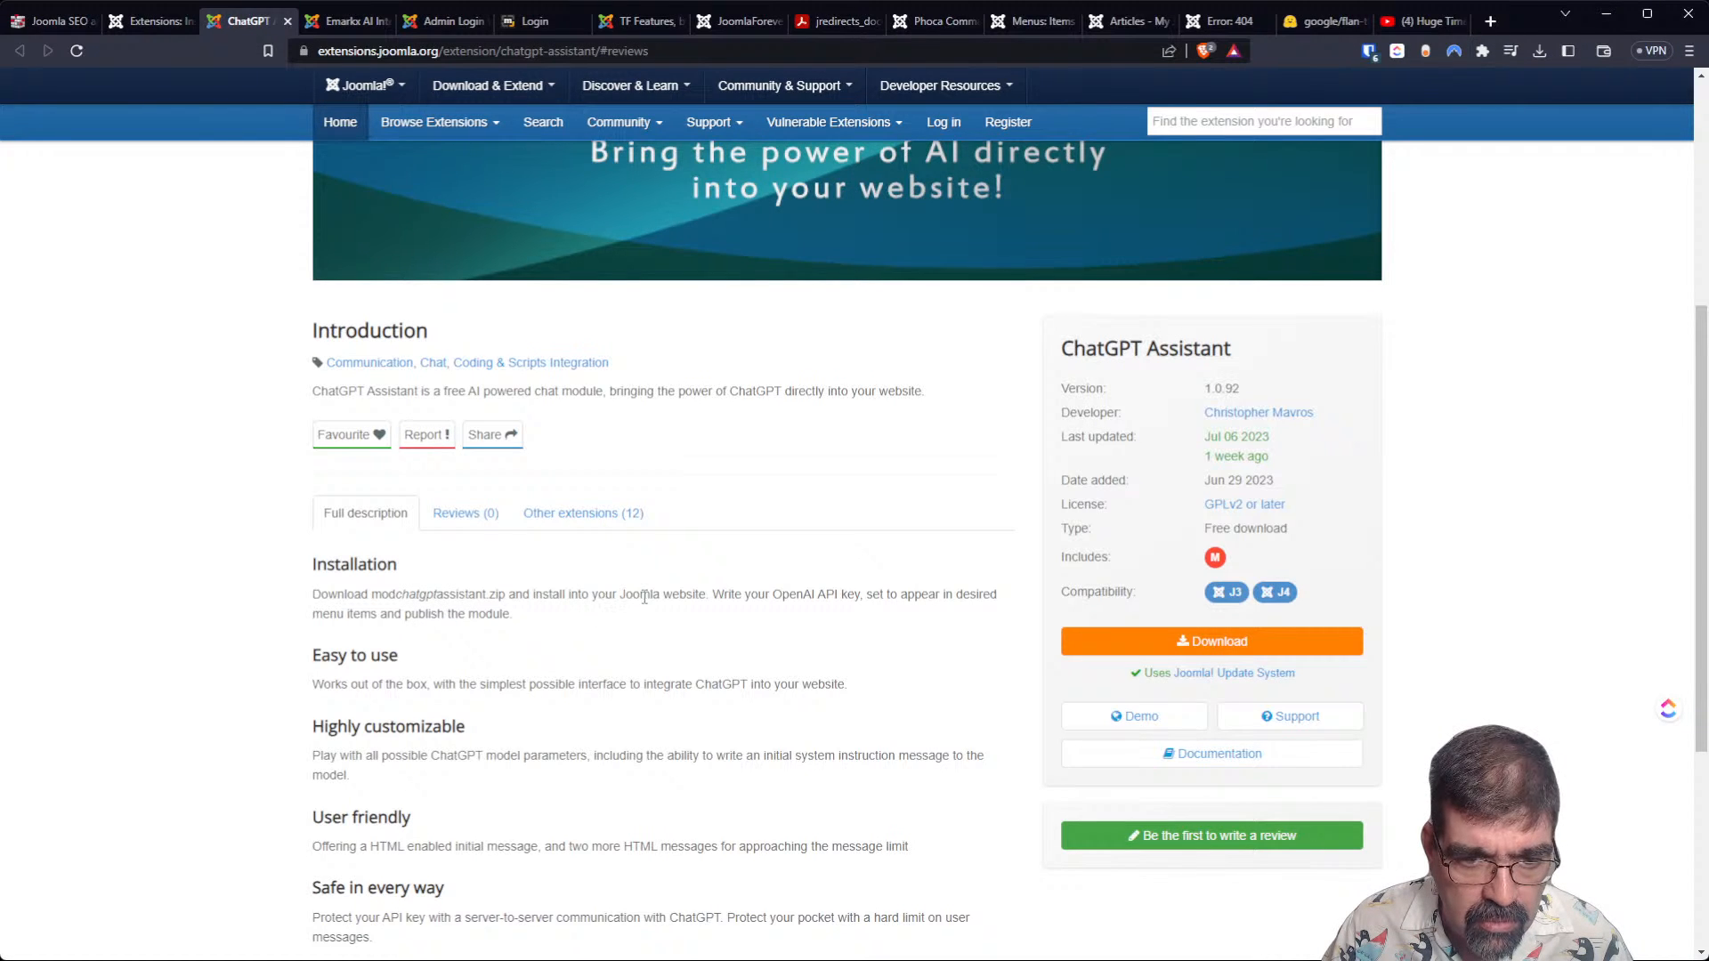
pyautogui.scroll(-1, 642, 602)
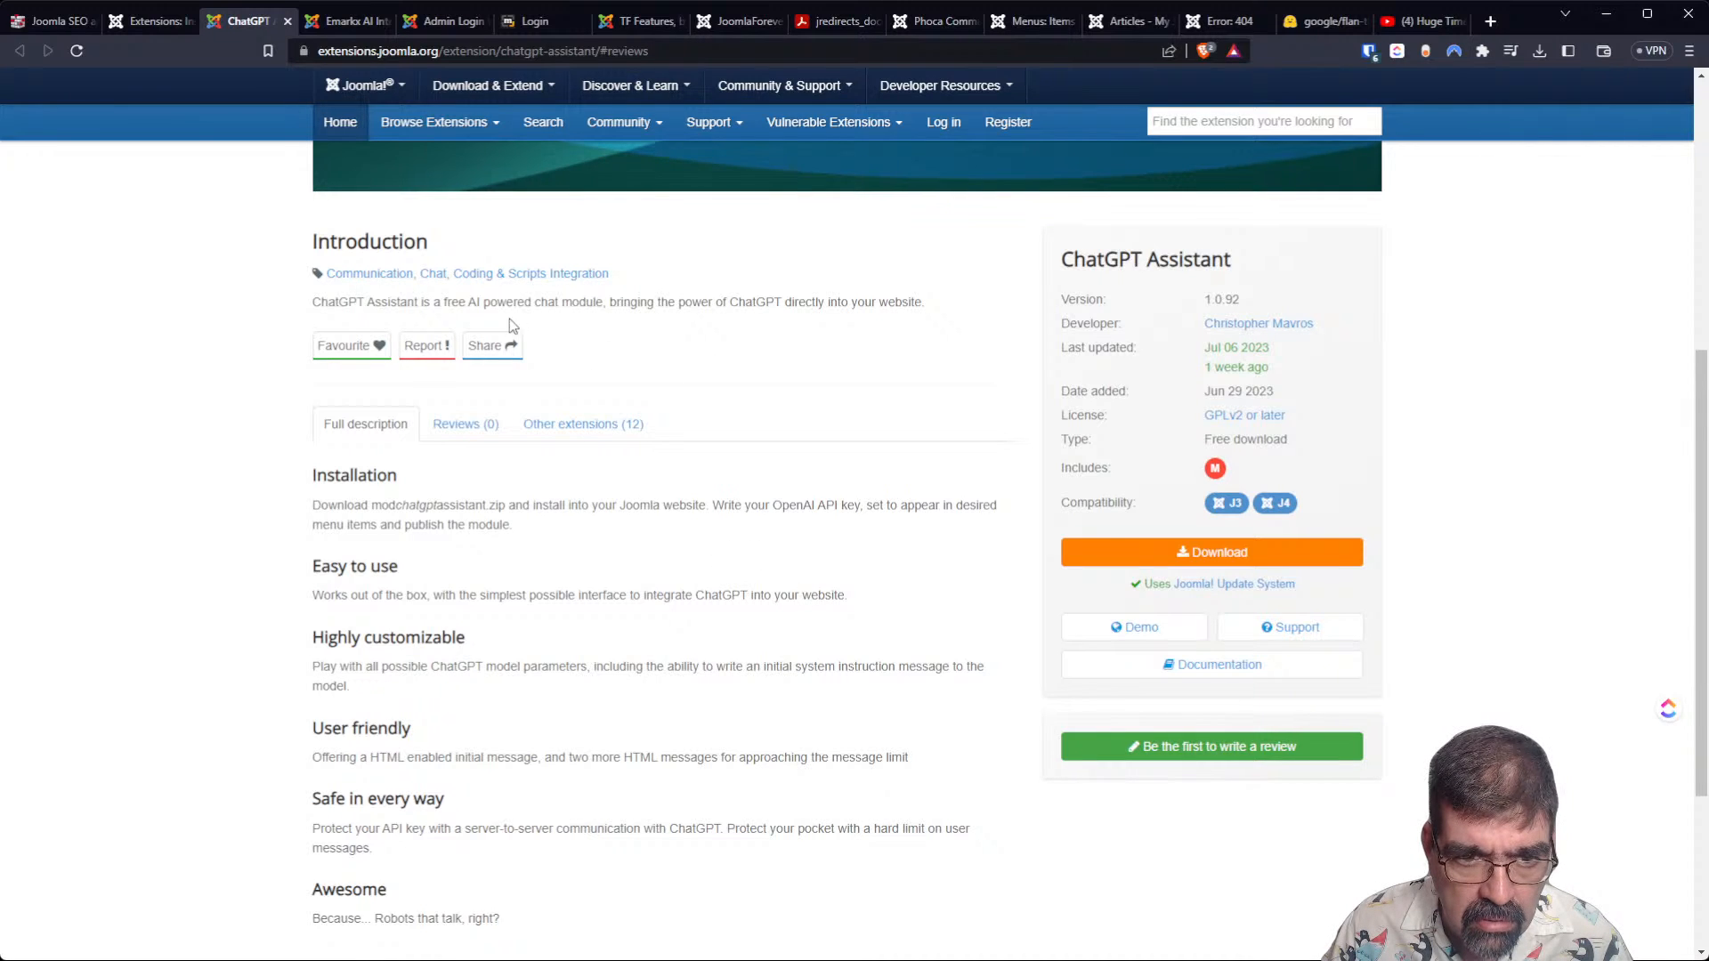
pyautogui.click(1111, 634)
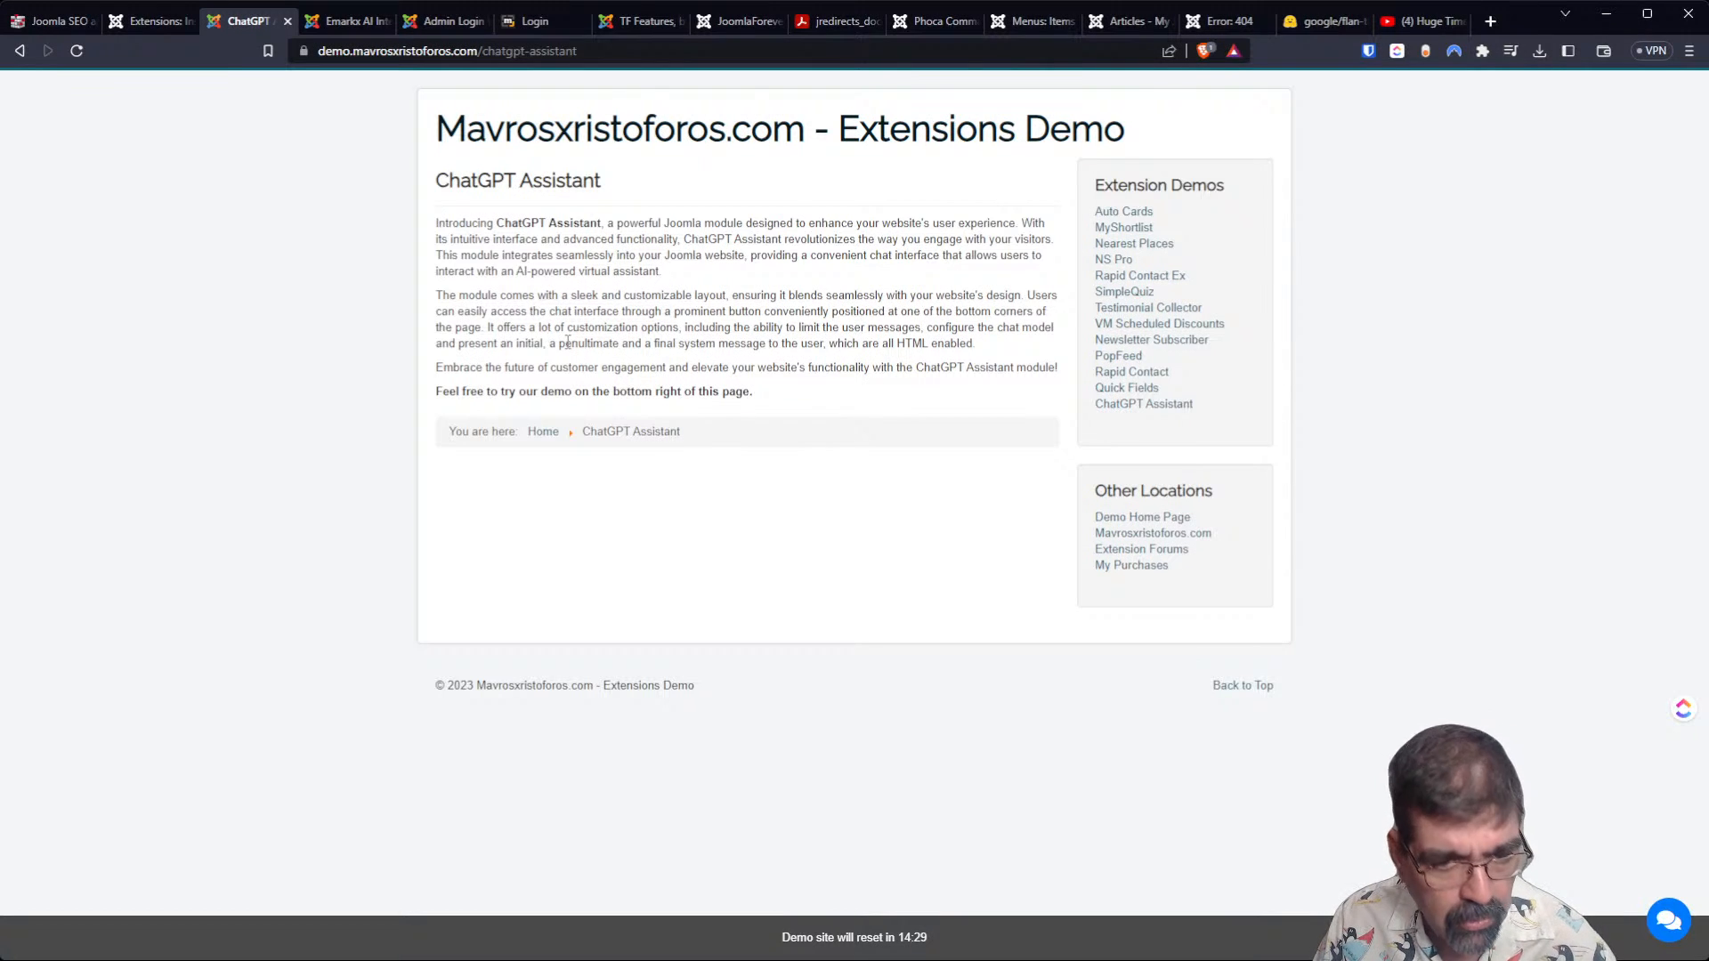
# Reopen the ChatGPT Assistant listing from the Joomla install list and look through the developer's other extensions.
pyautogui.click(152, 20)
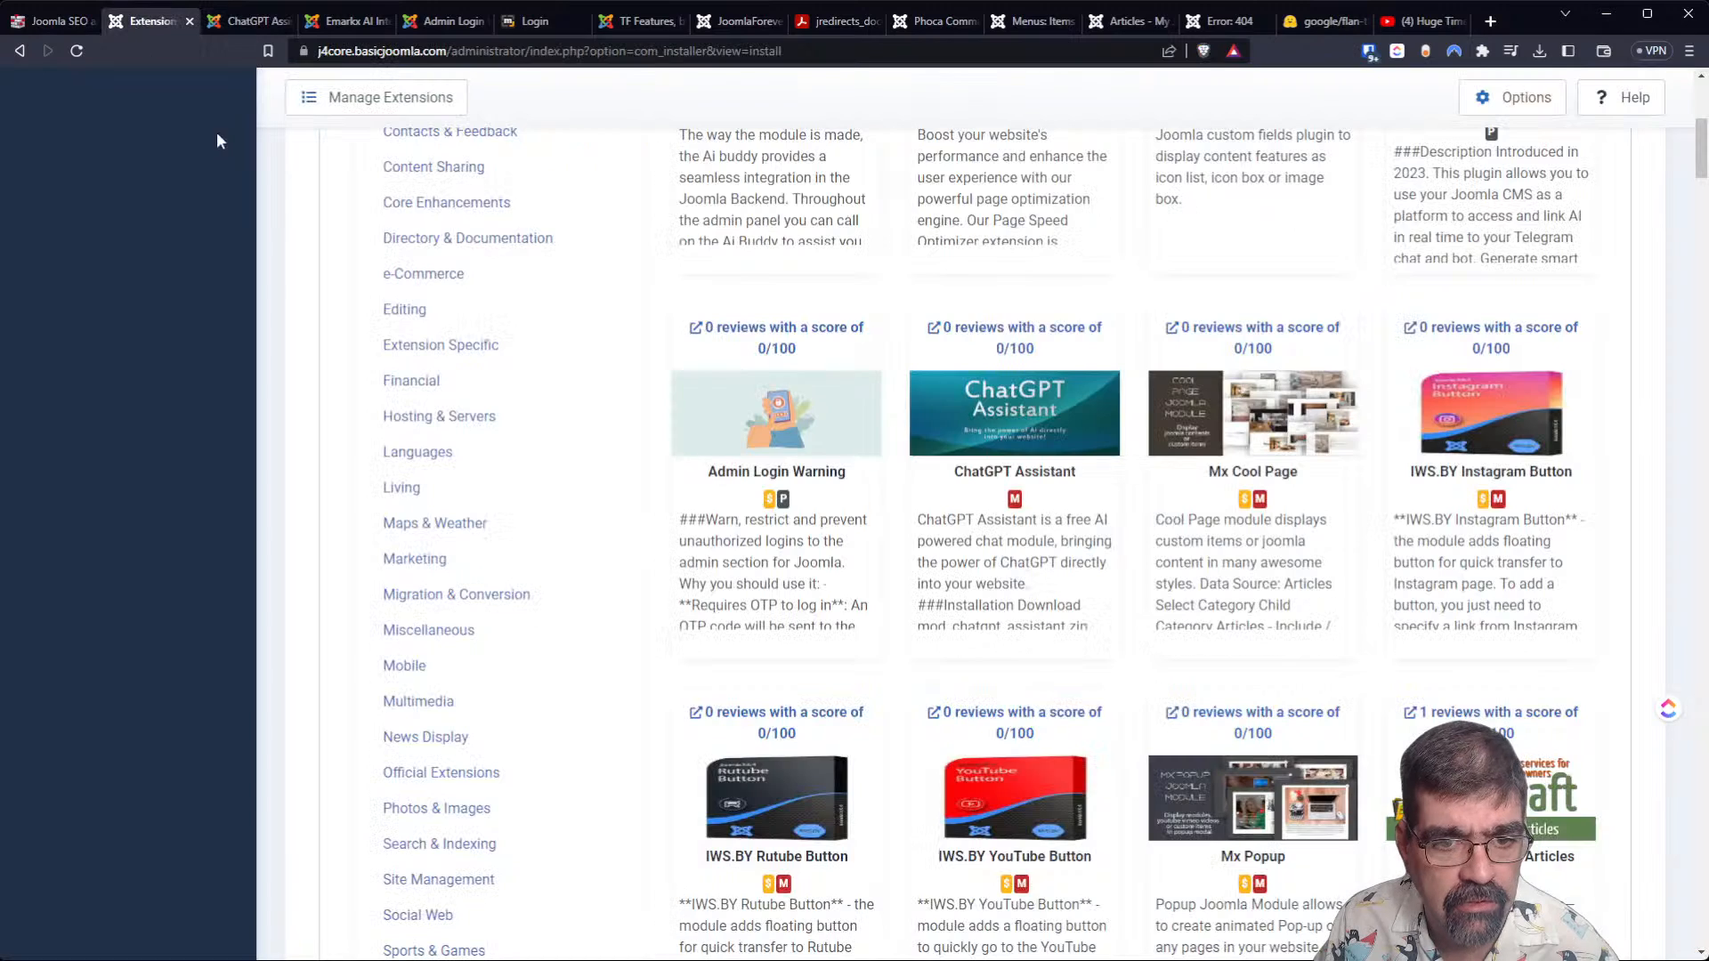
pyautogui.click(1073, 329)
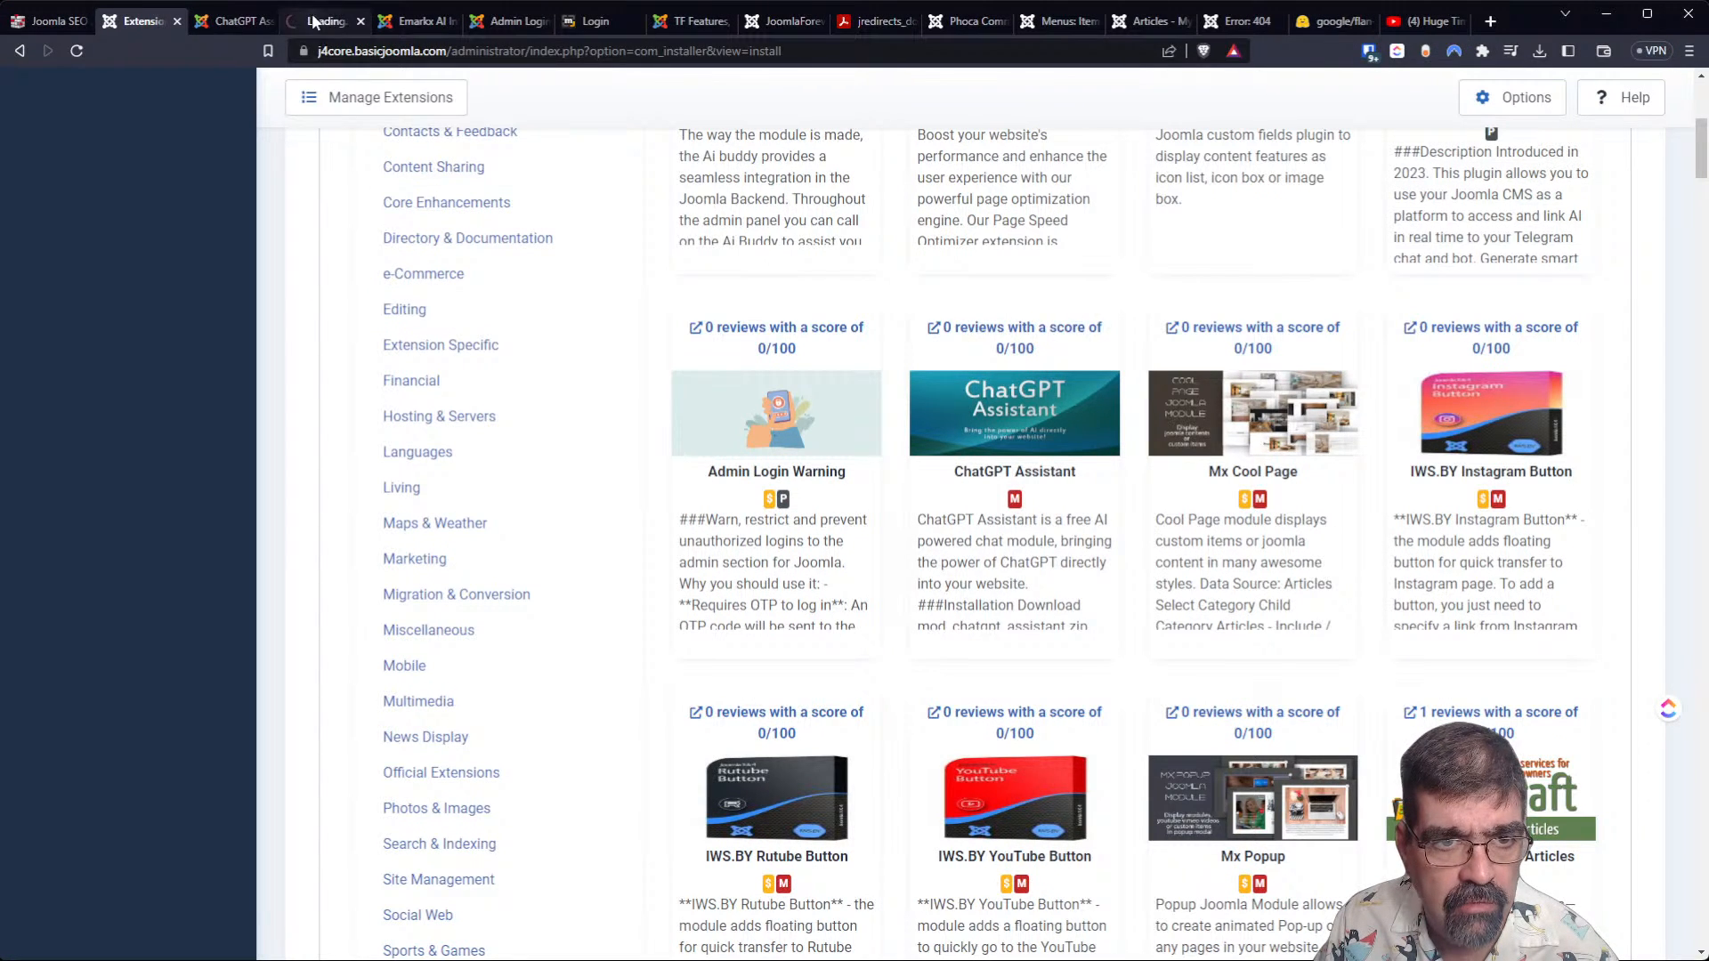
pyautogui.scroll(-3, 585, 484)
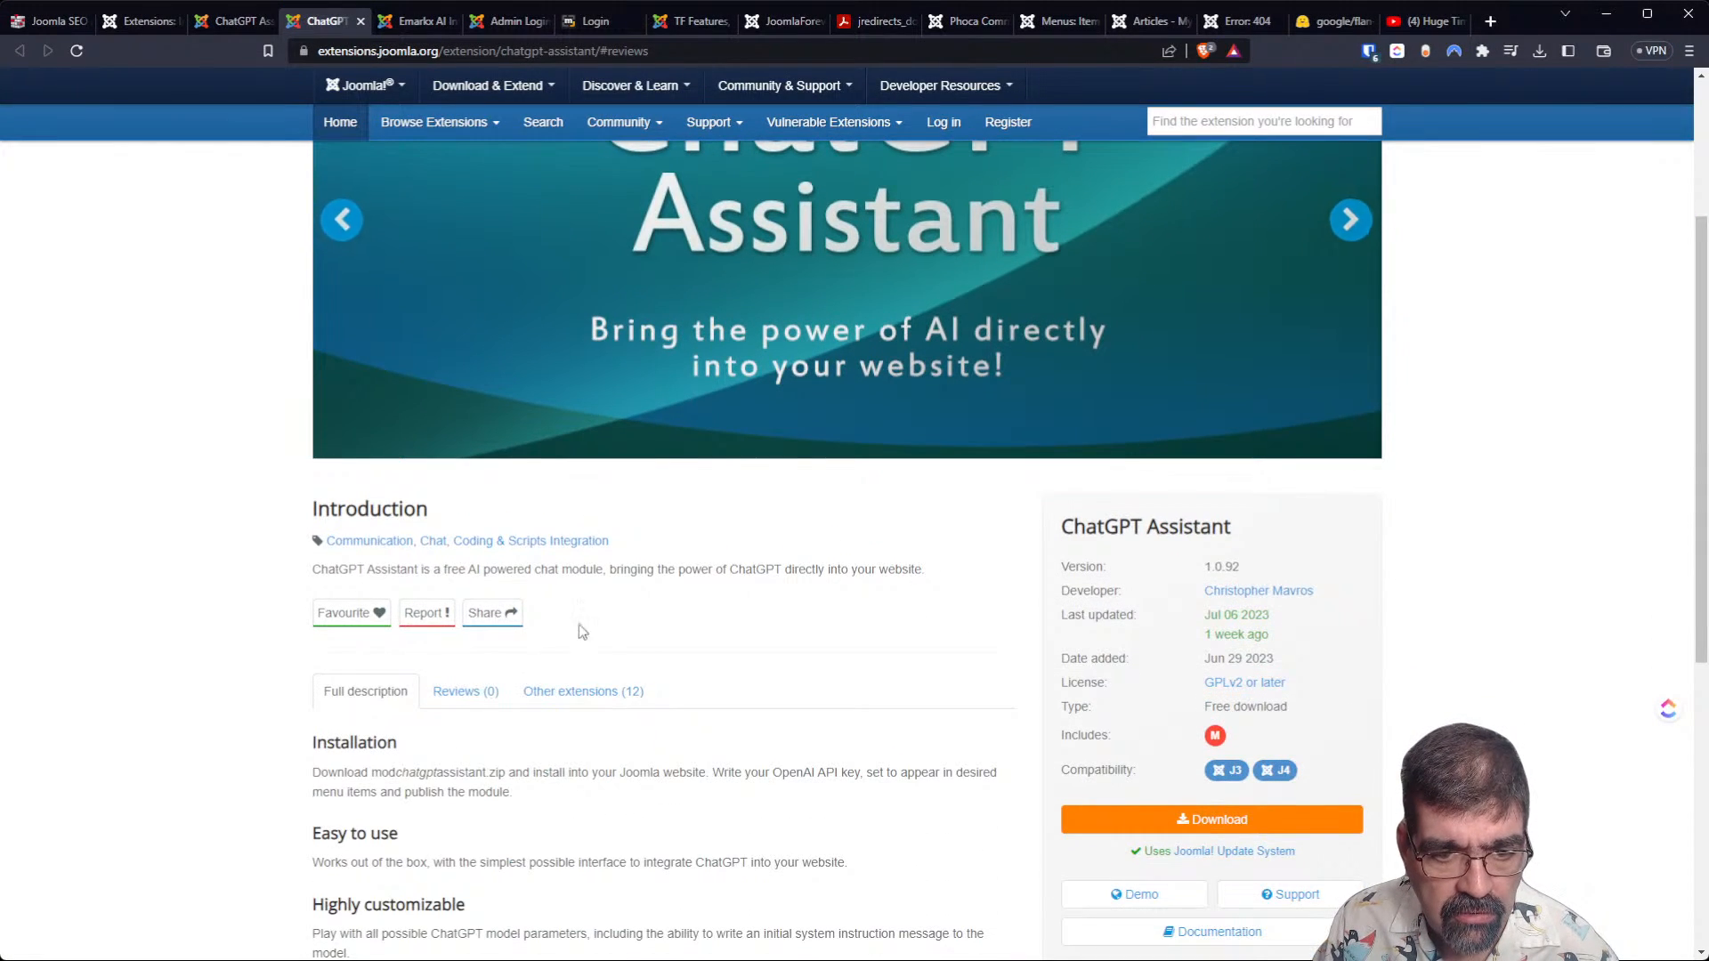
pyautogui.click(577, 692)
pyautogui.scroll(-7, 382, 538)
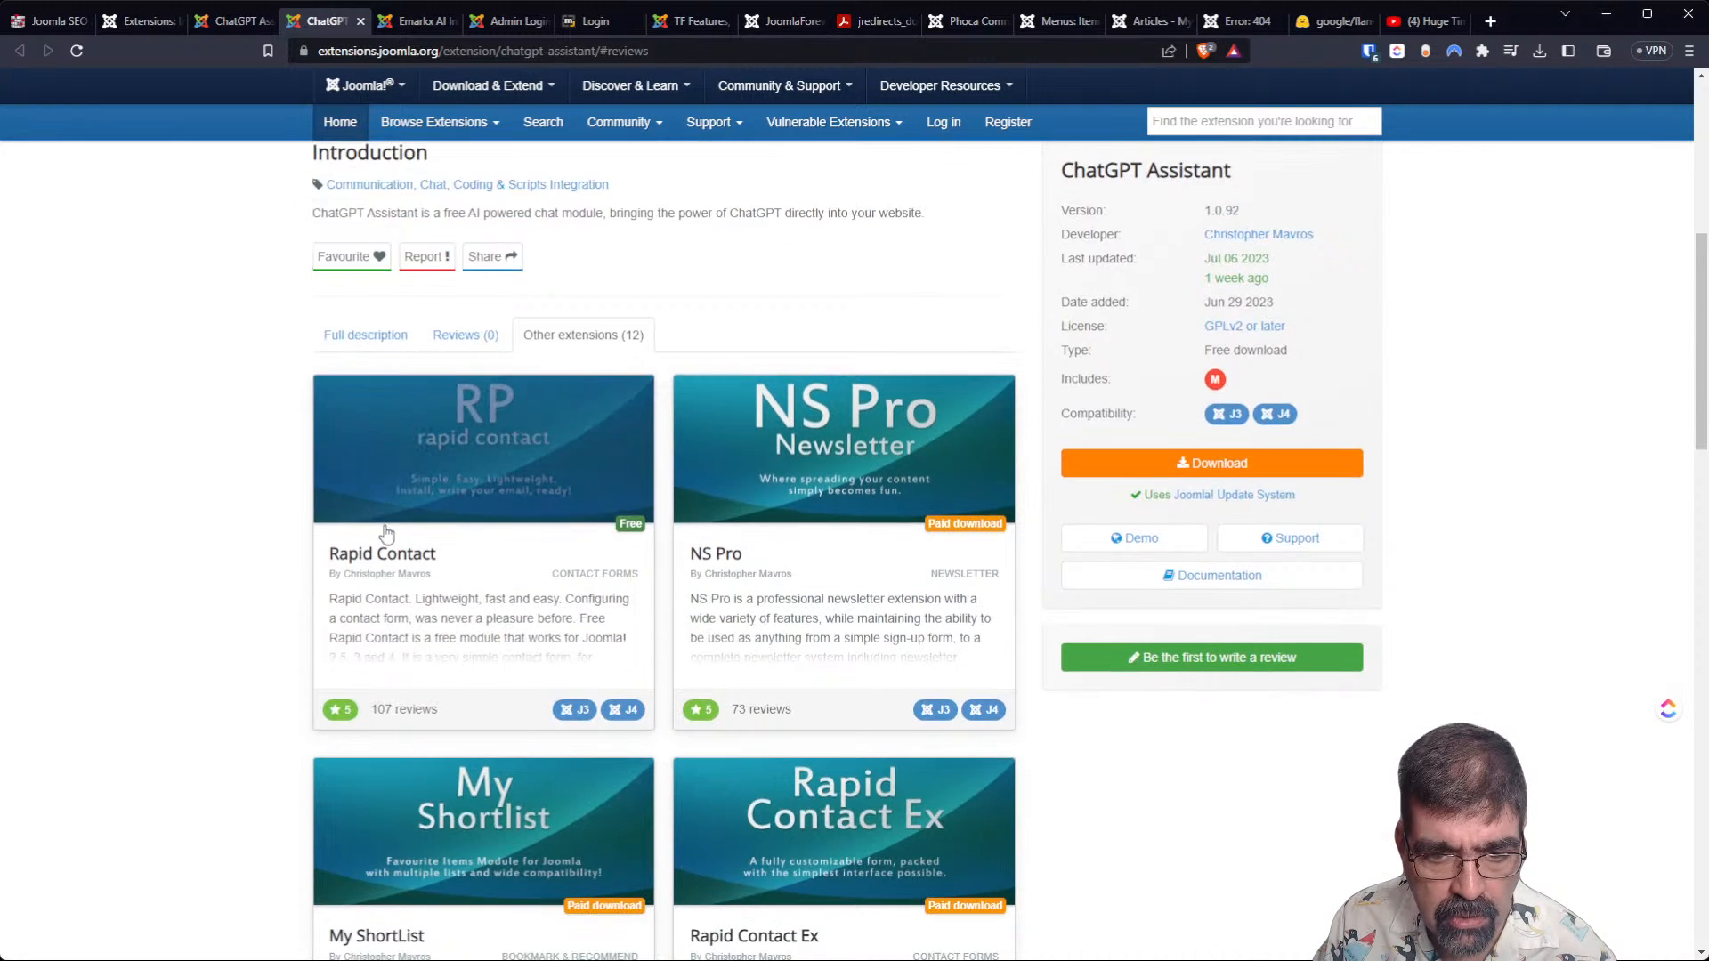
pyautogui.scroll(-6, 386, 529)
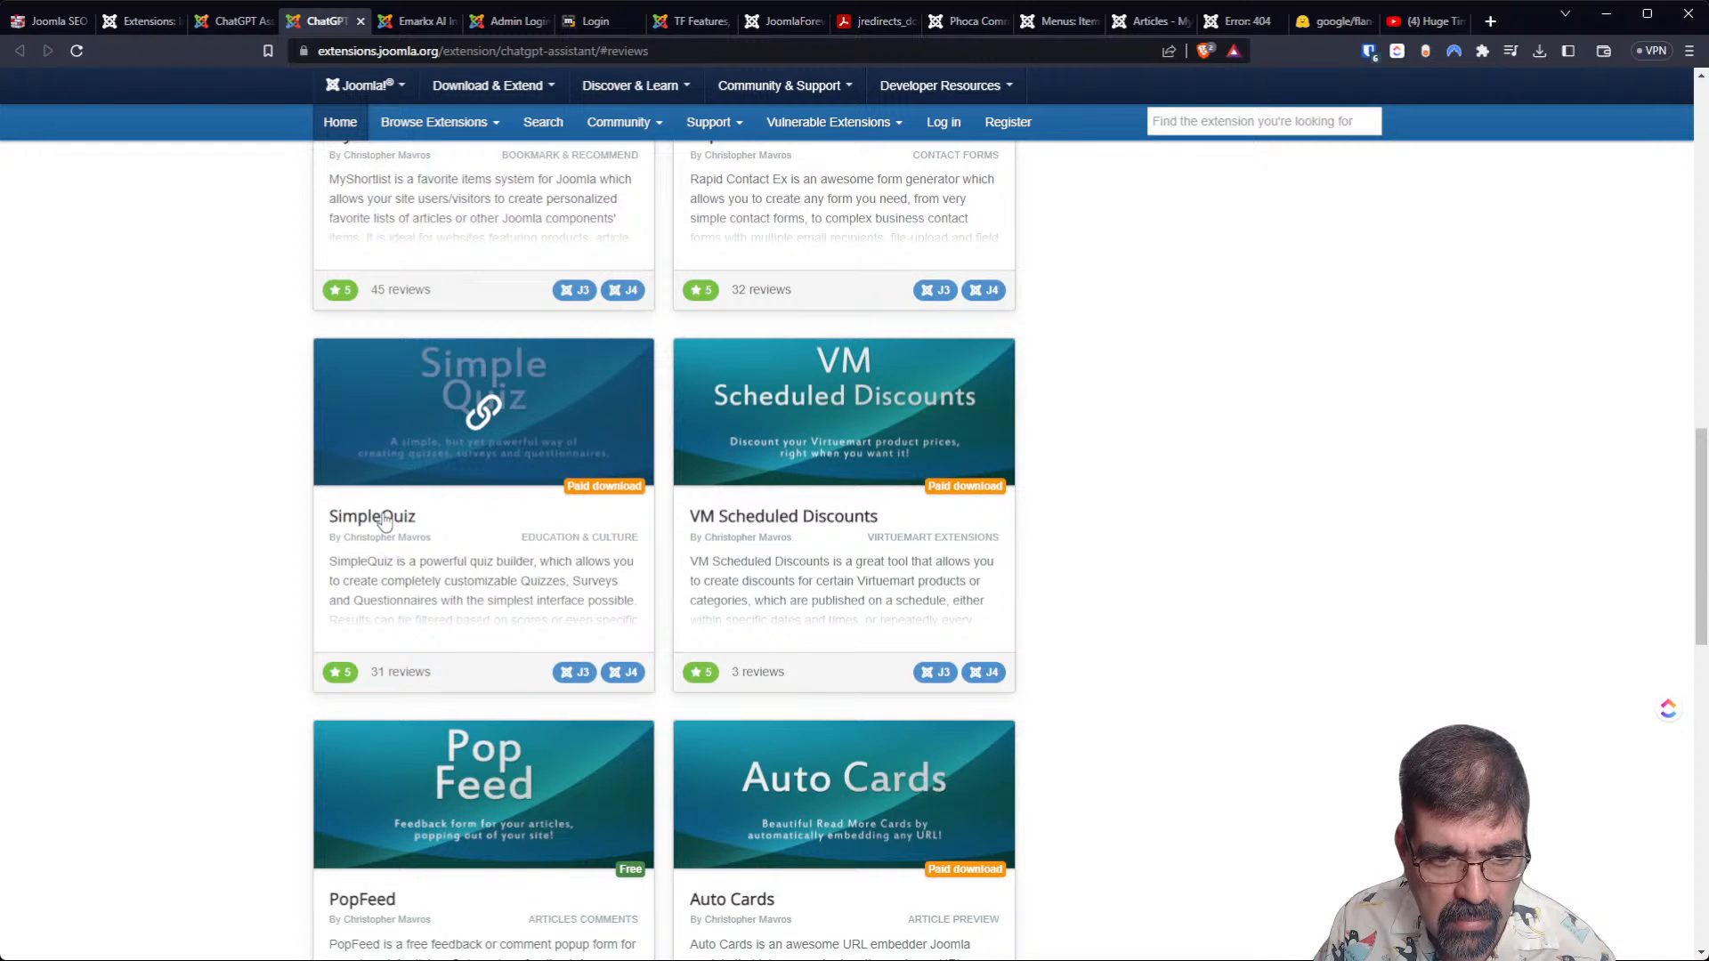
pyautogui.scroll(-9, 384, 518)
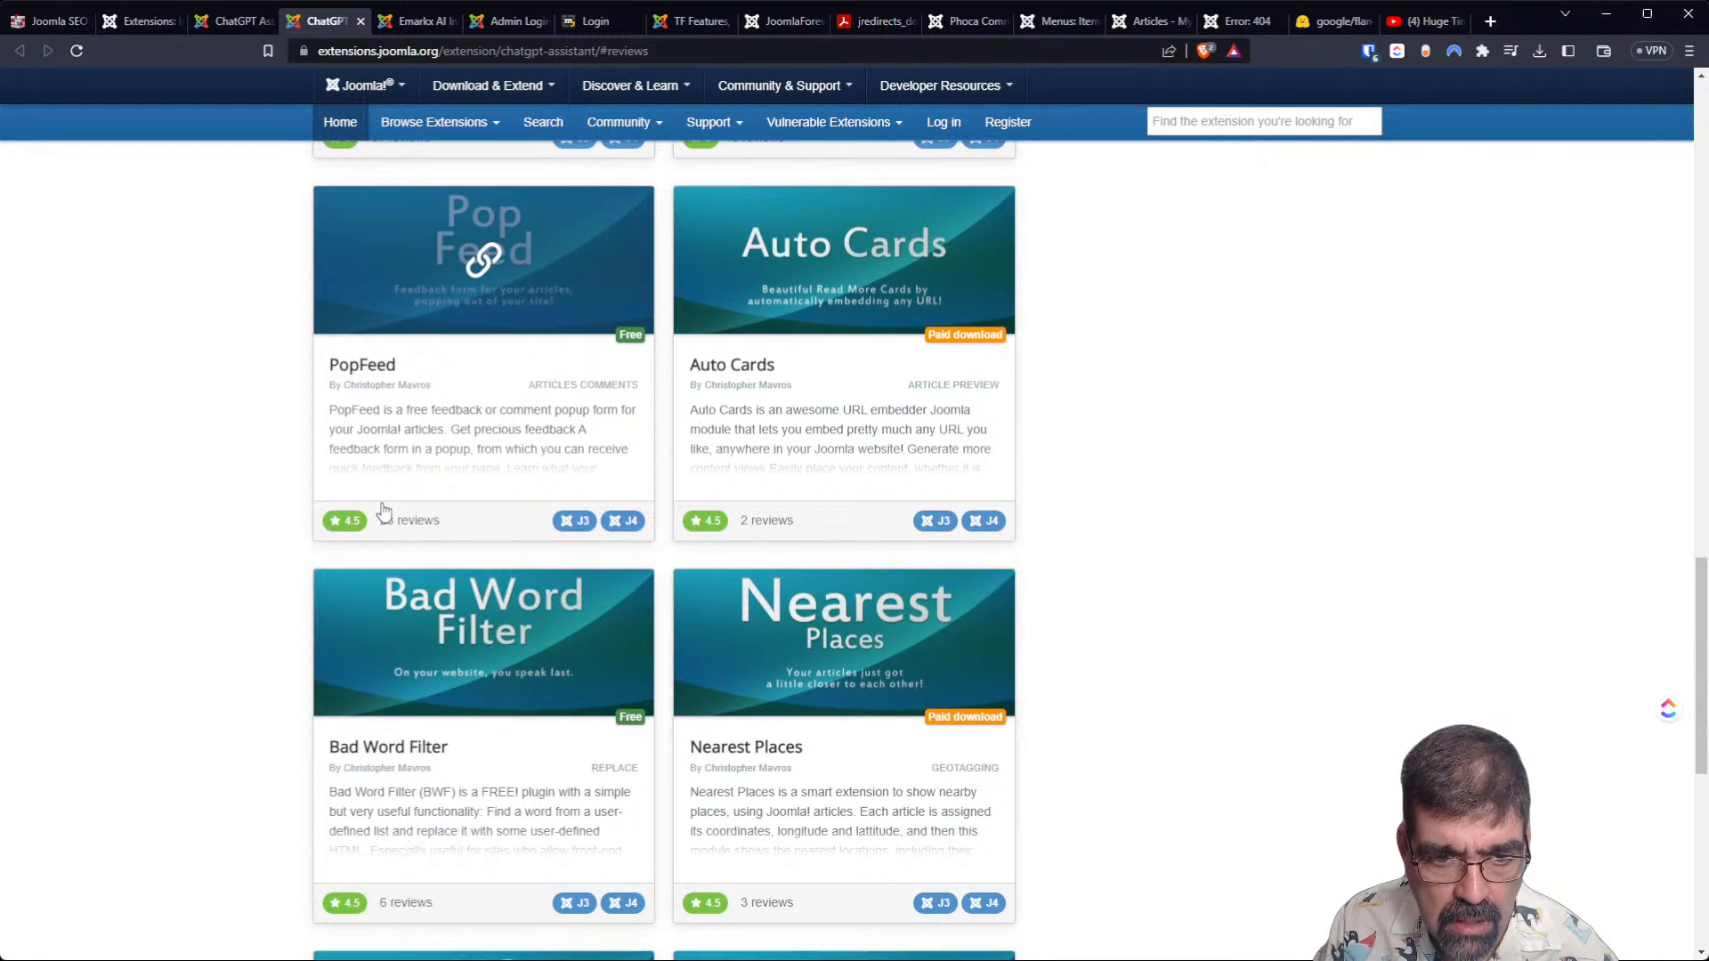
pyautogui.scroll(-3, 382, 510)
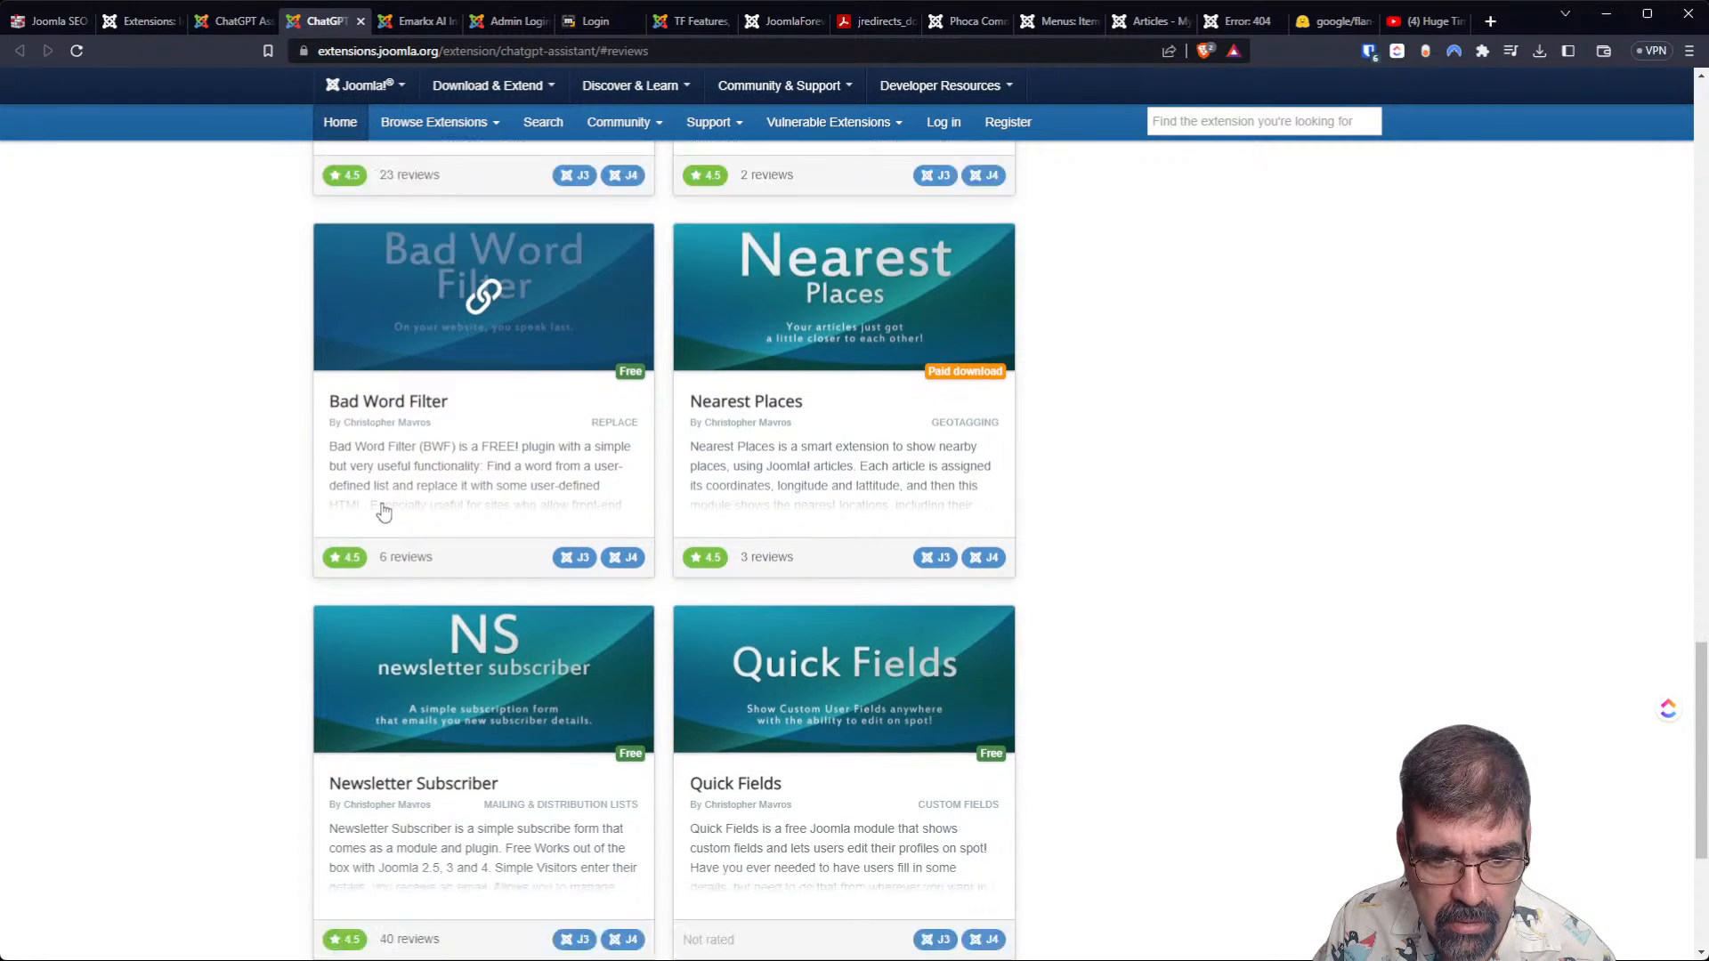
pyautogui.scroll(3, 382, 507)
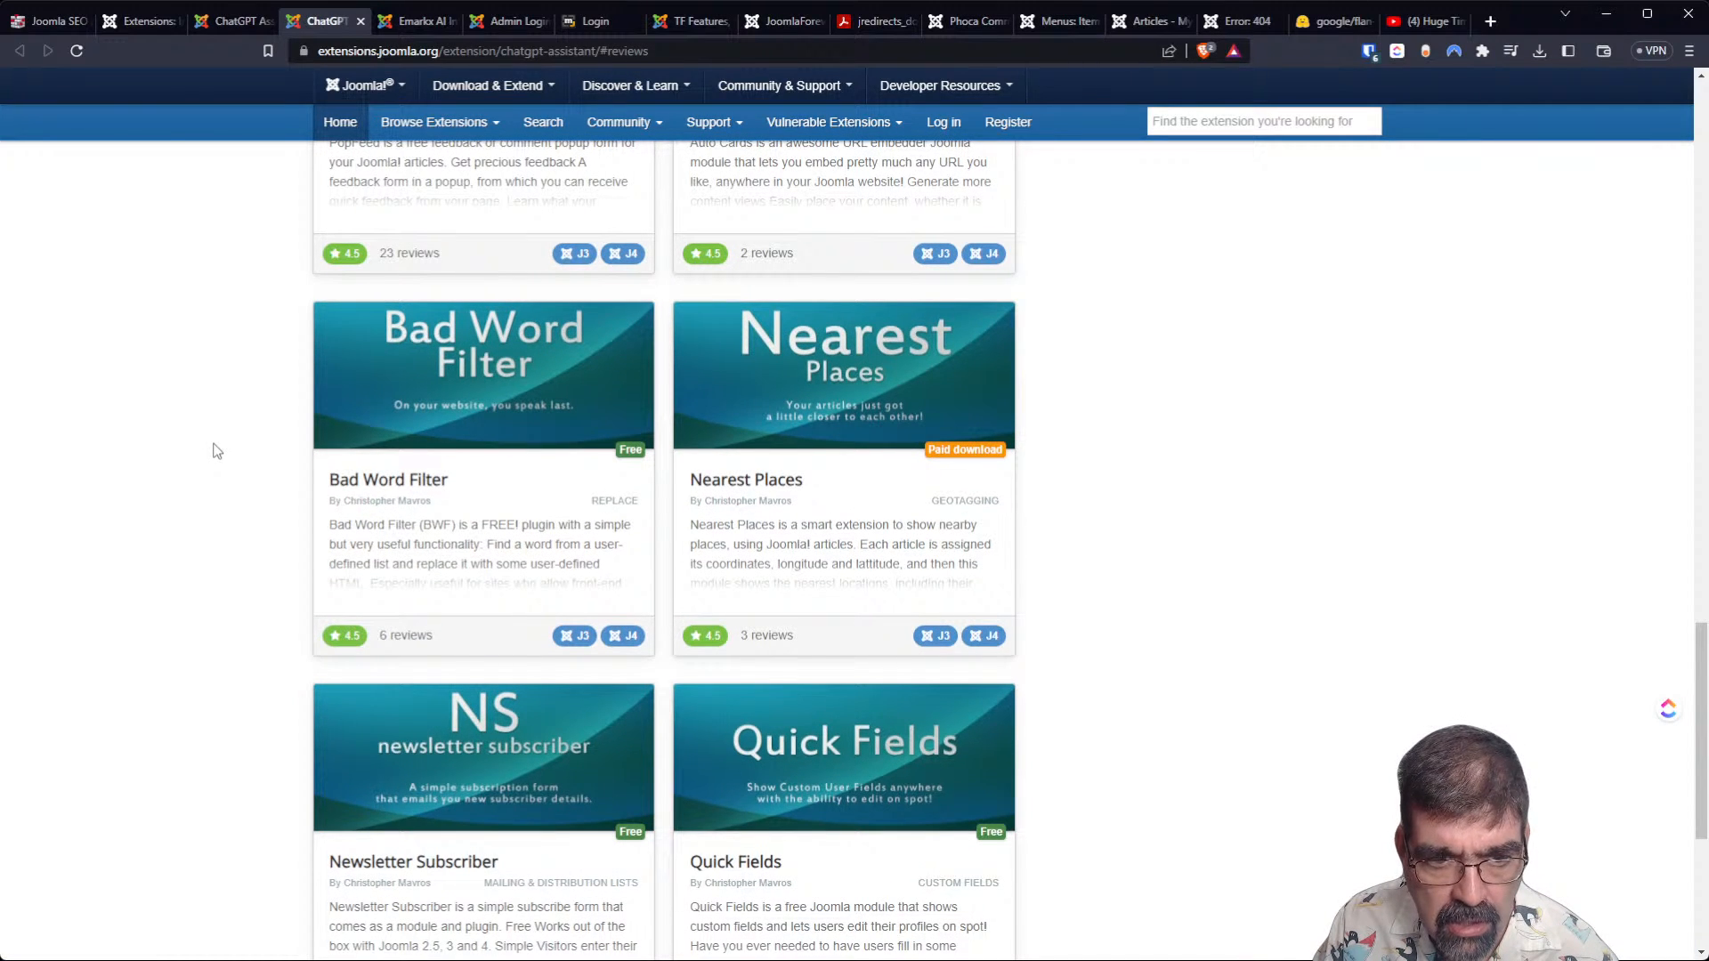
pyautogui.scroll(2, 214, 450)
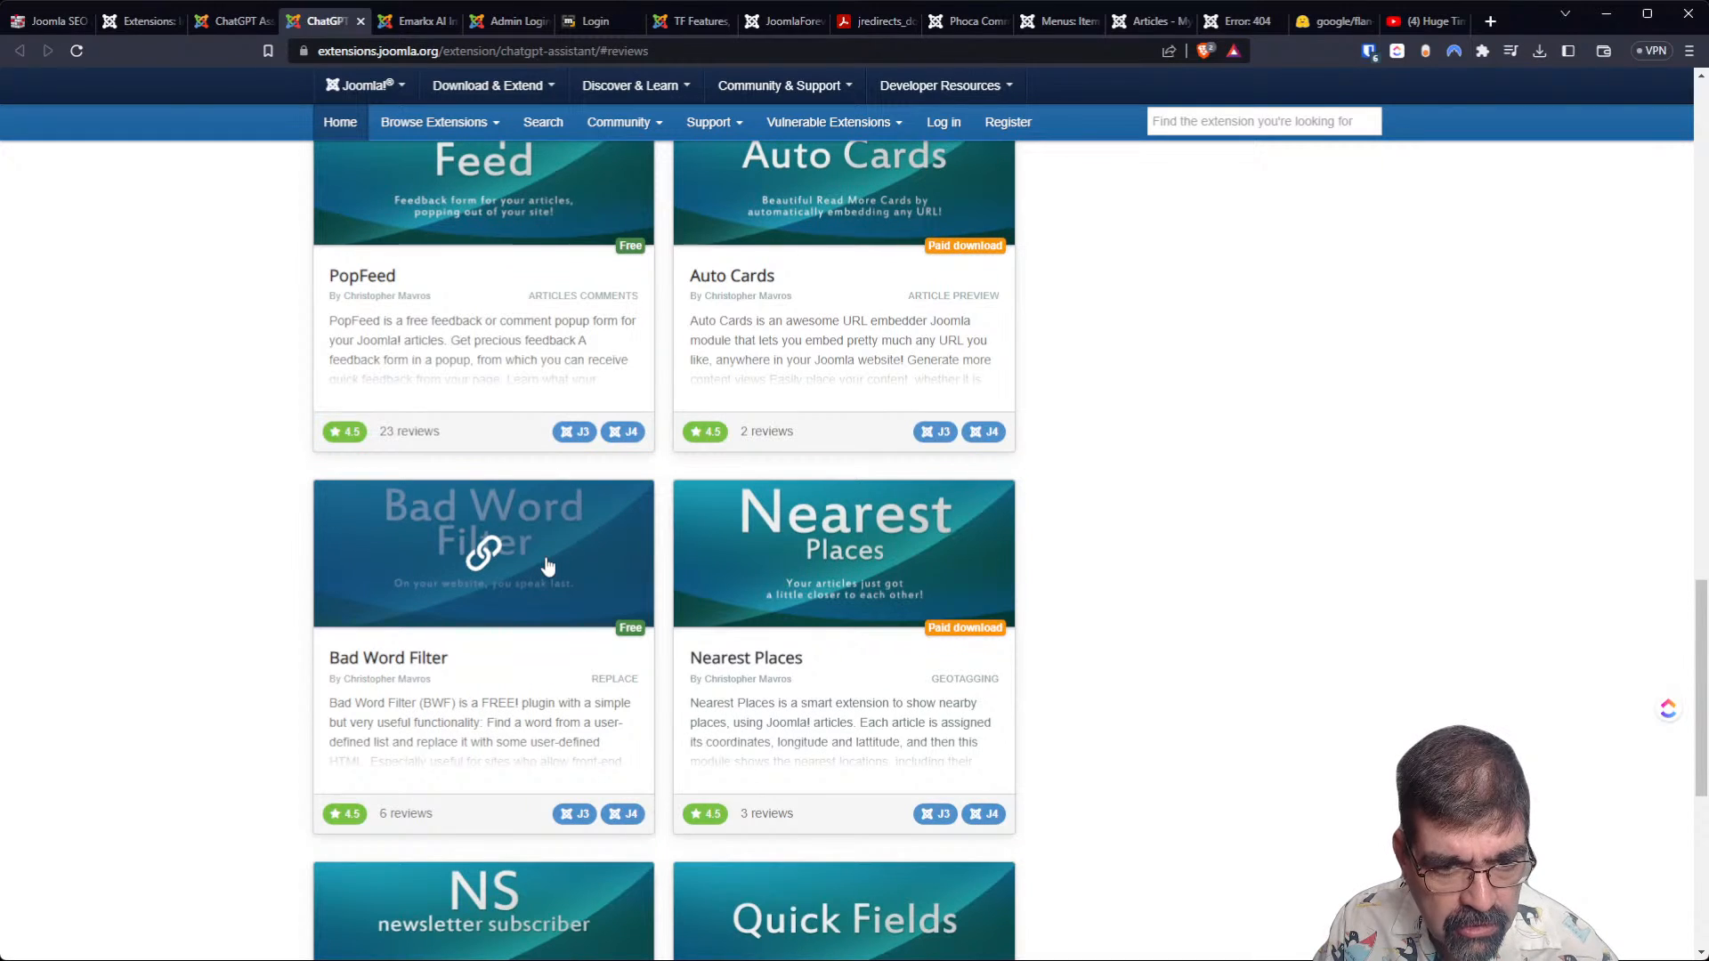
pyautogui.scroll(7, 548, 566)
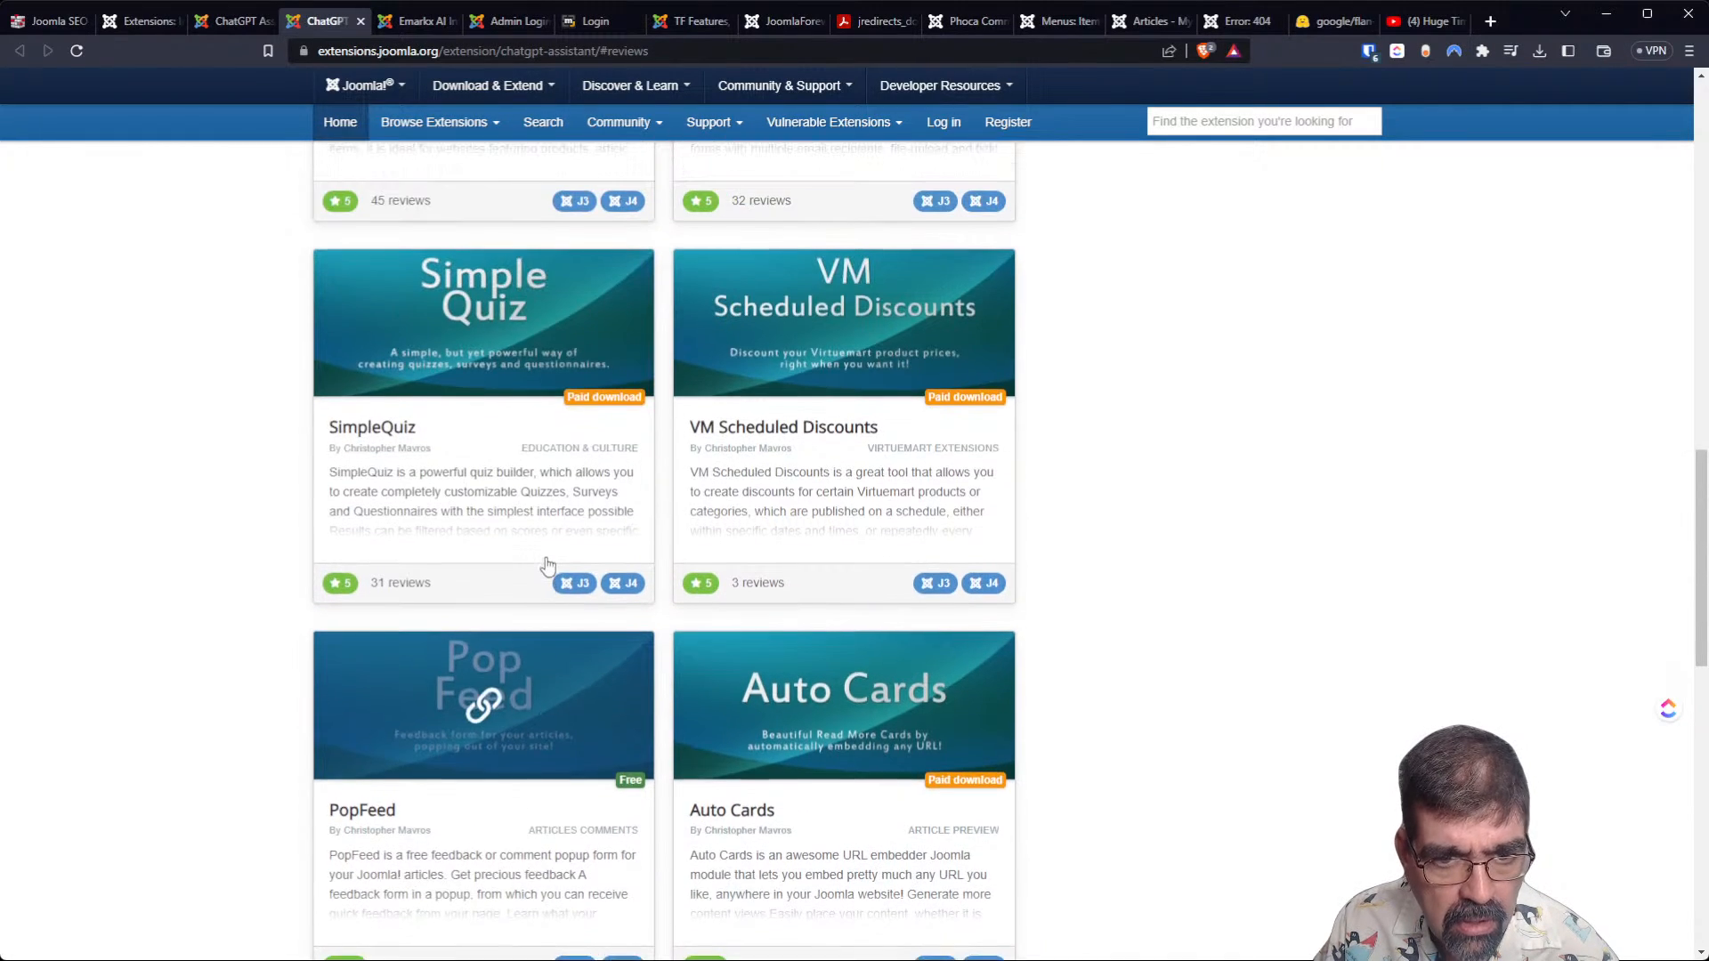
pyautogui.scroll(3, 547, 570)
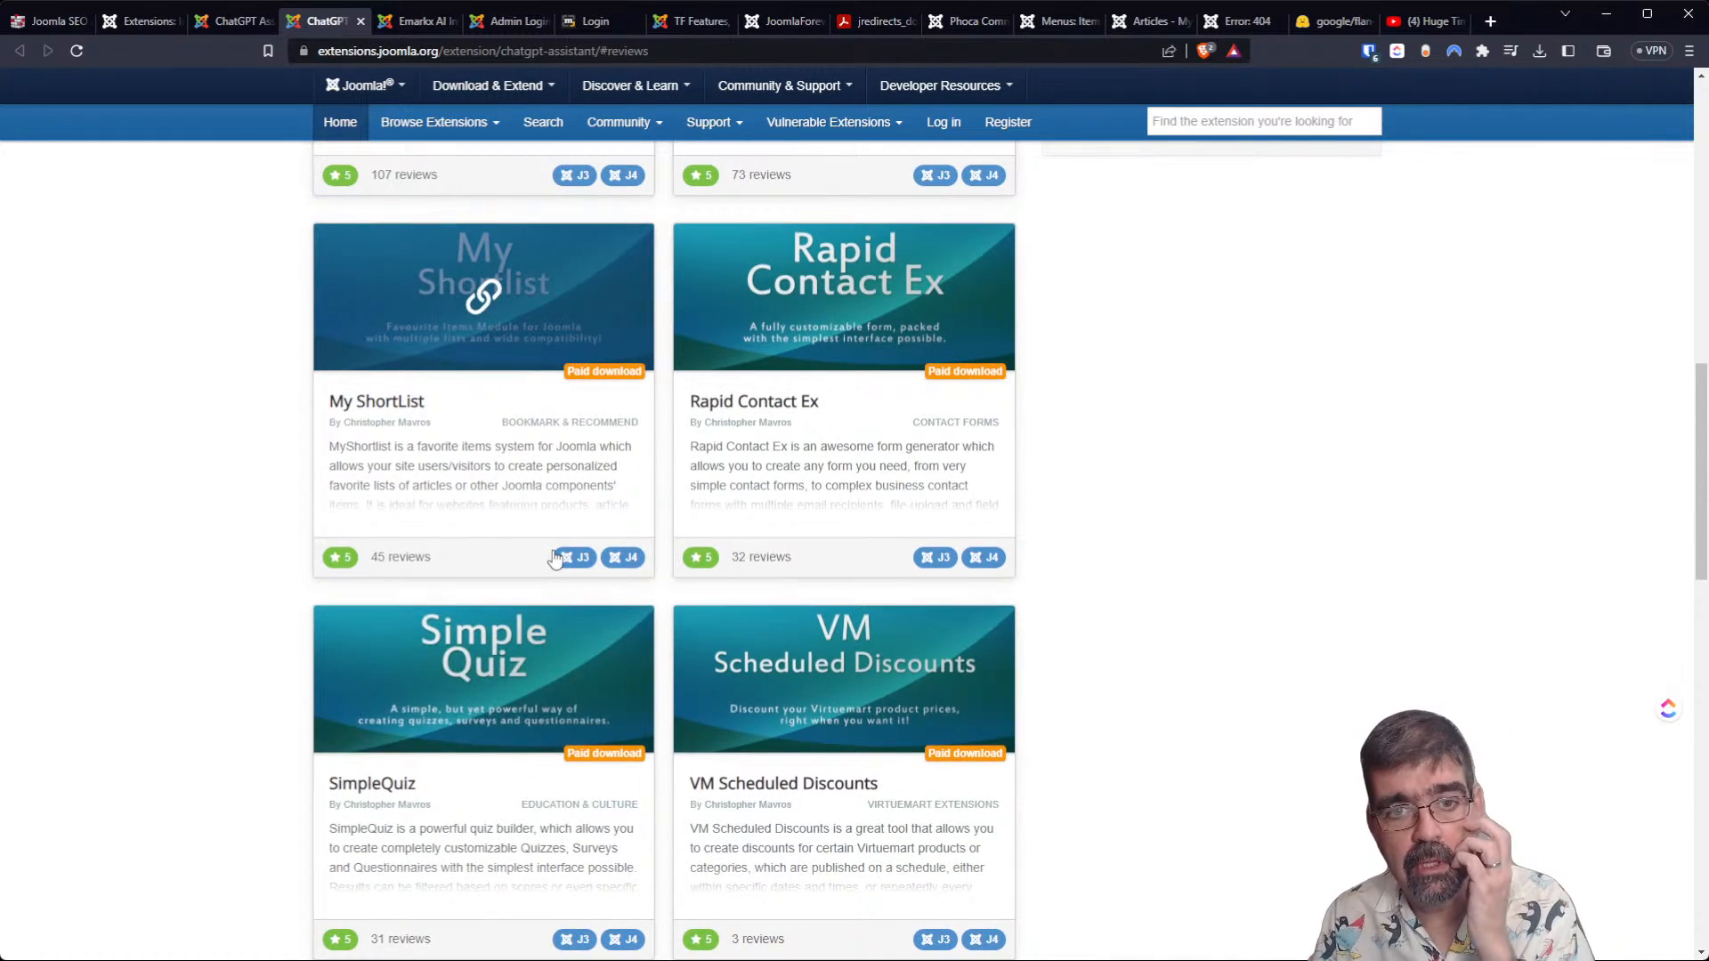
# Finish looking through the developer's other extensions and return to the ChatGPT Assistant demo page.
pyautogui.scroll(4, 561, 534)
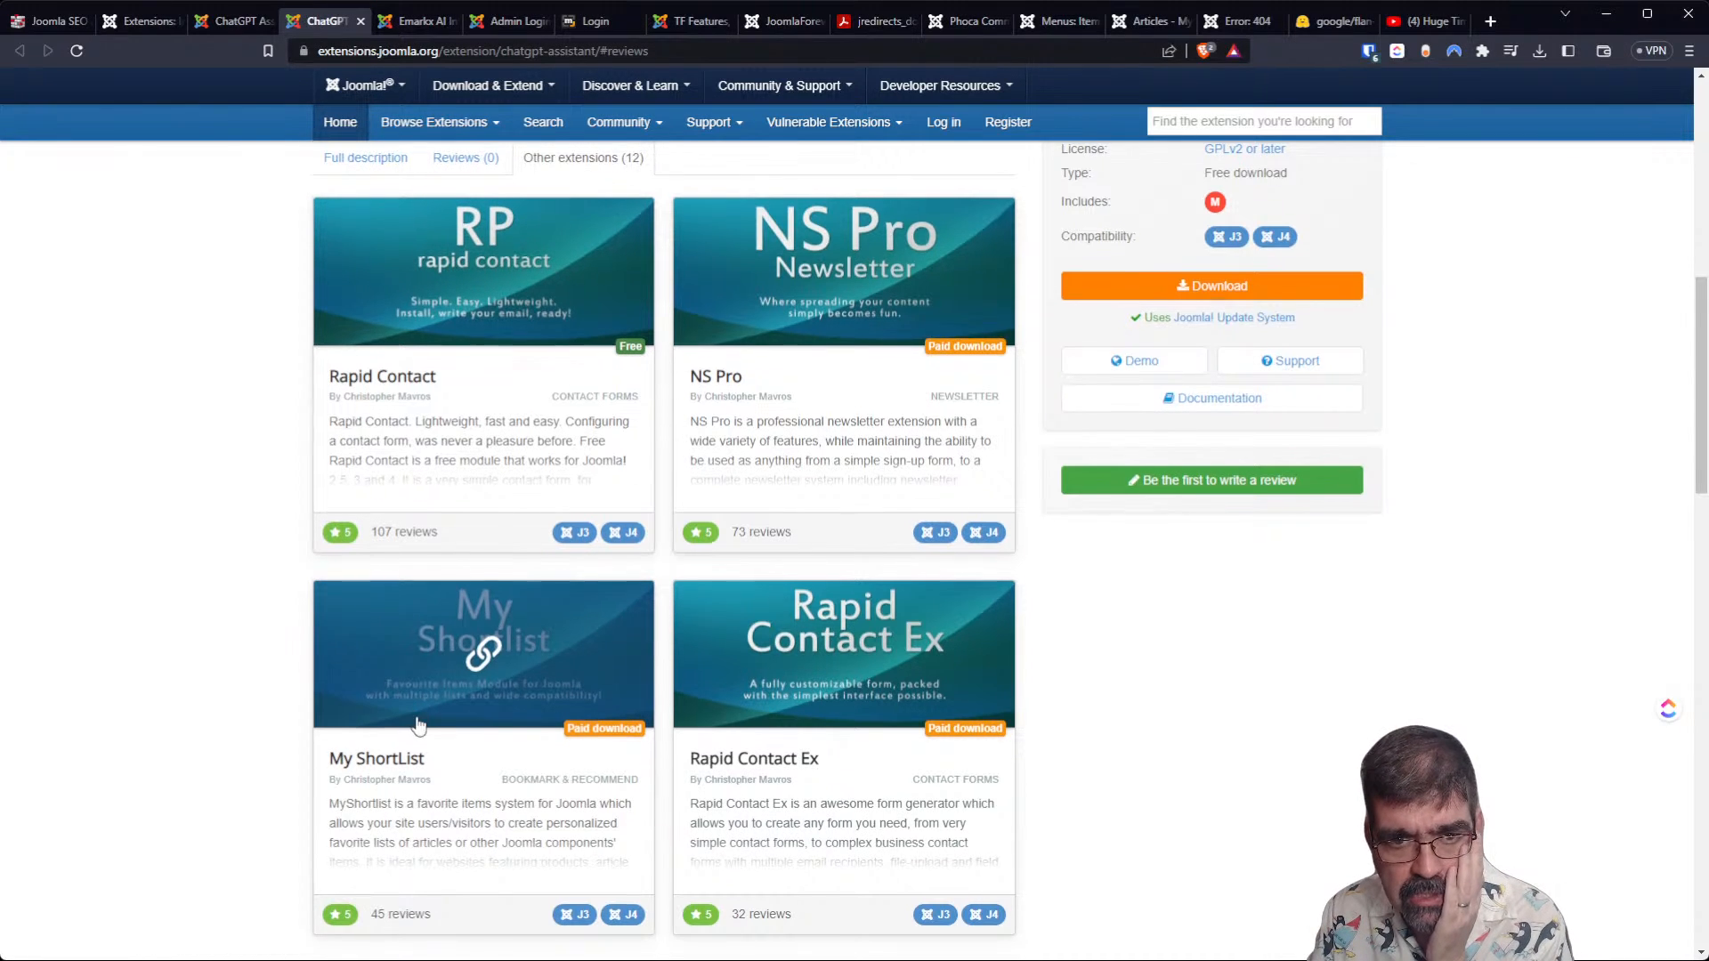
pyautogui.scroll(3, 414, 712)
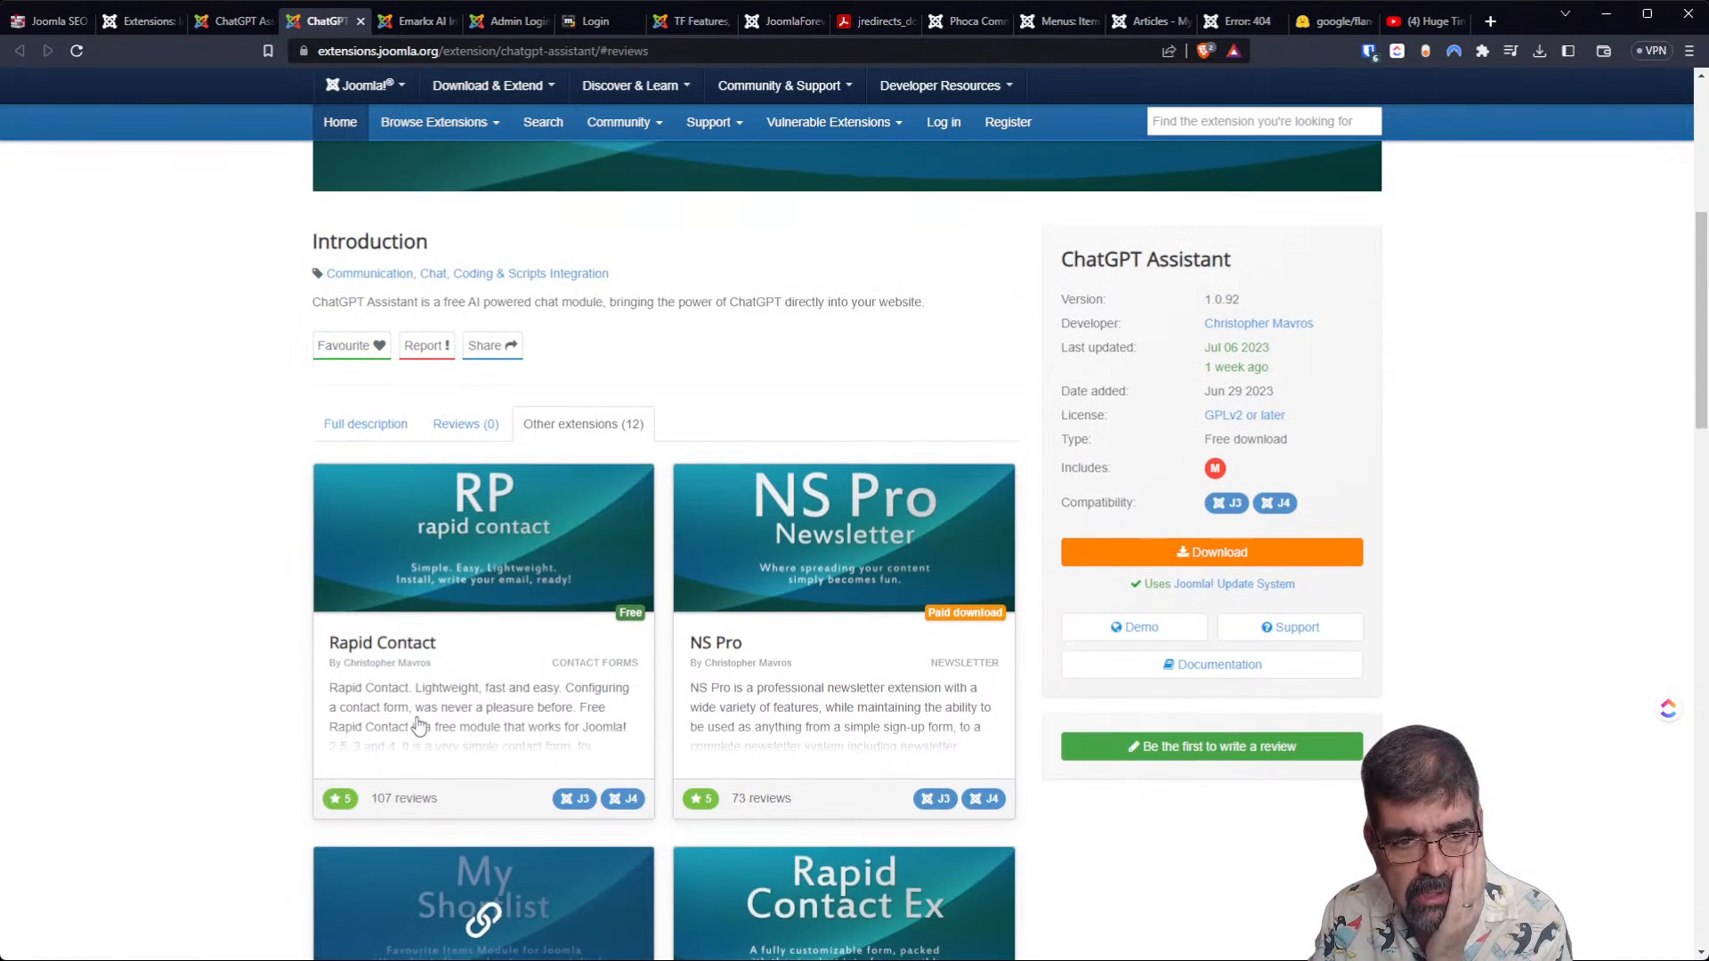
pyautogui.click(405, 25)
pyautogui.click(500, 21)
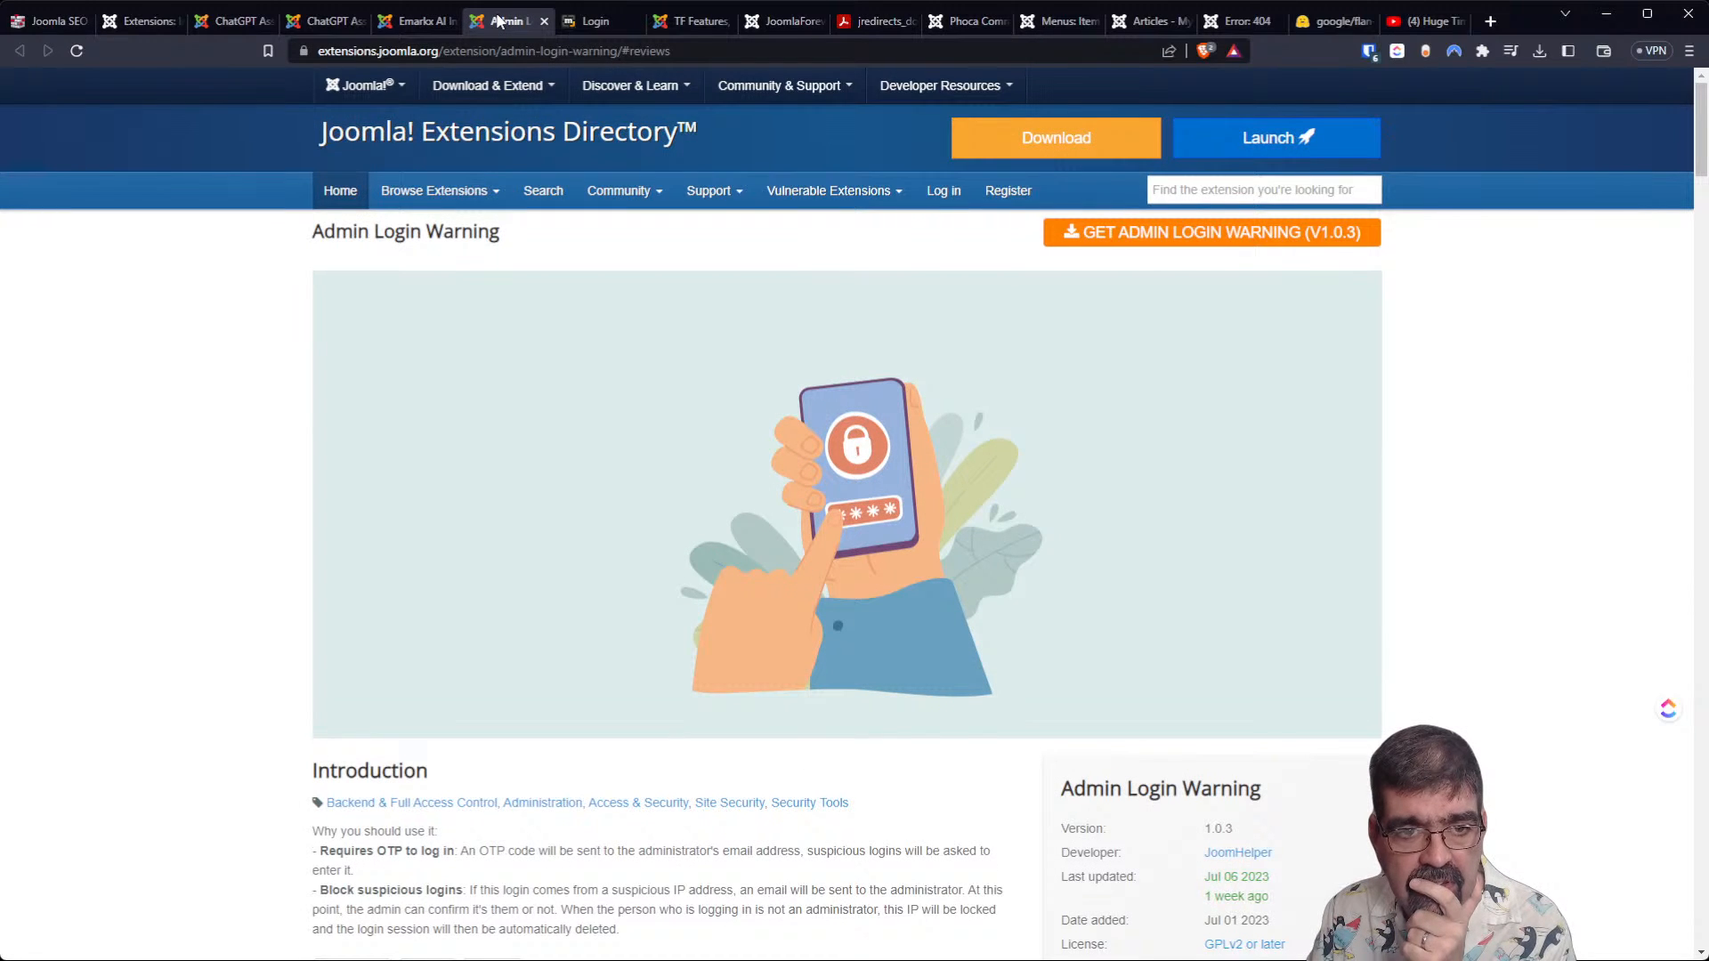
pyautogui.click(216, 22)
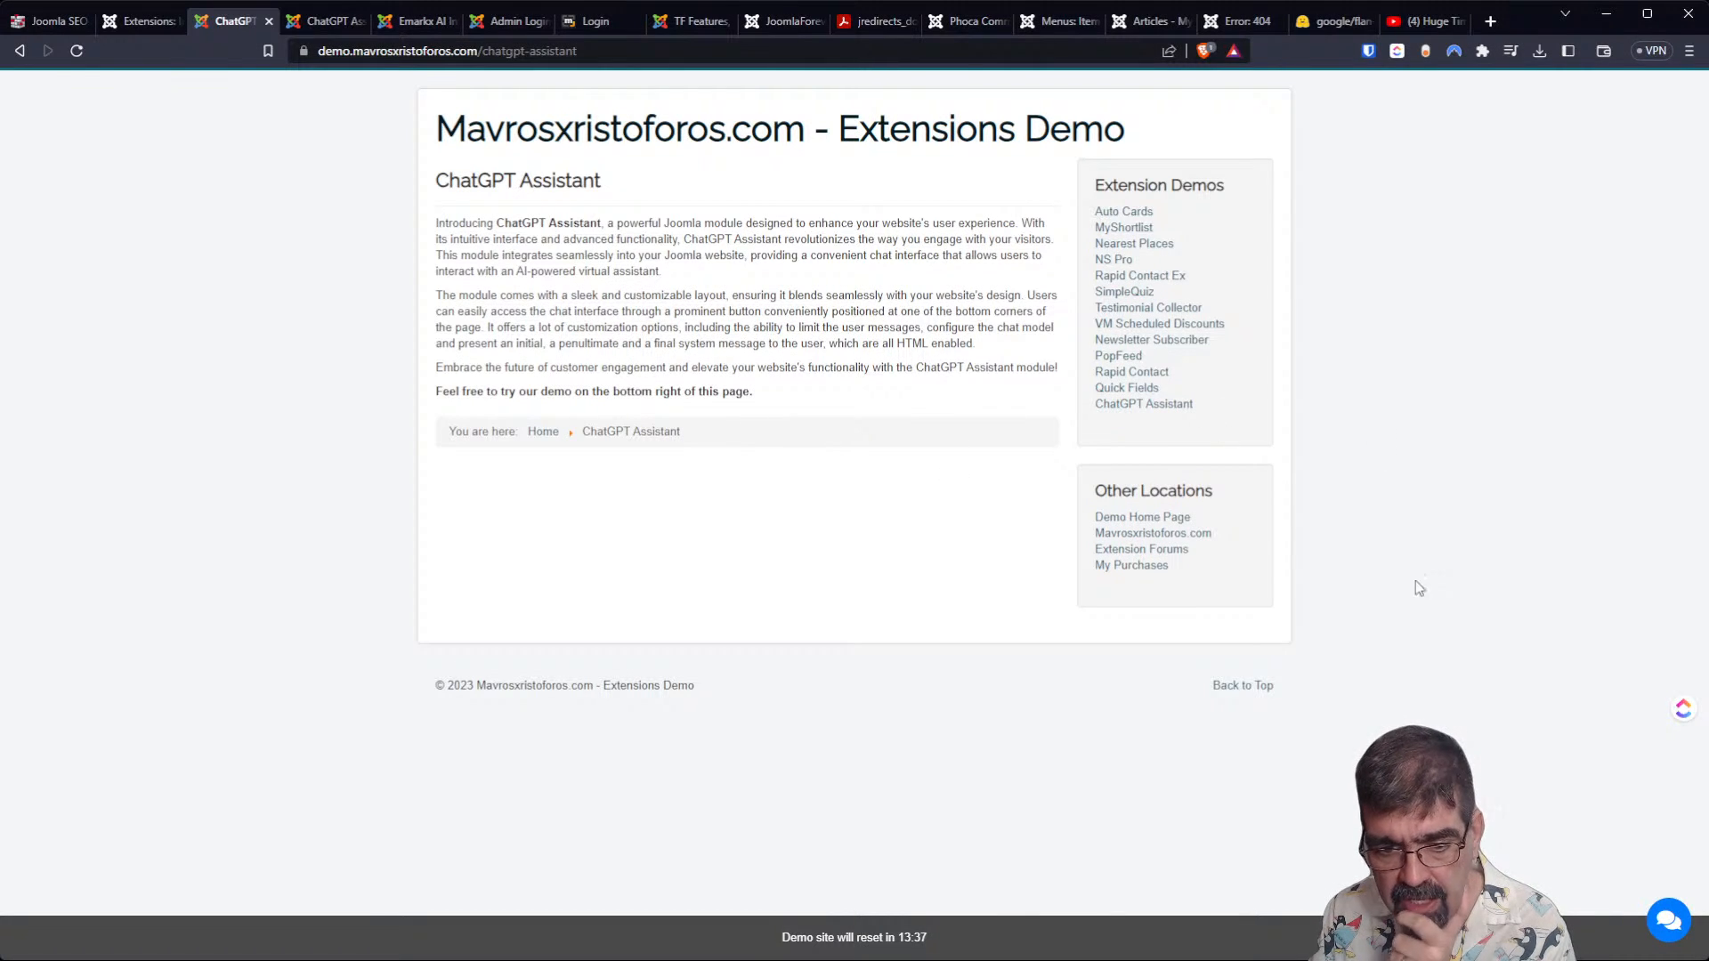
# Open the demo's chat window and ask "What is the best youtube channel with videos about Joomla".
pyautogui.click(1669, 919)
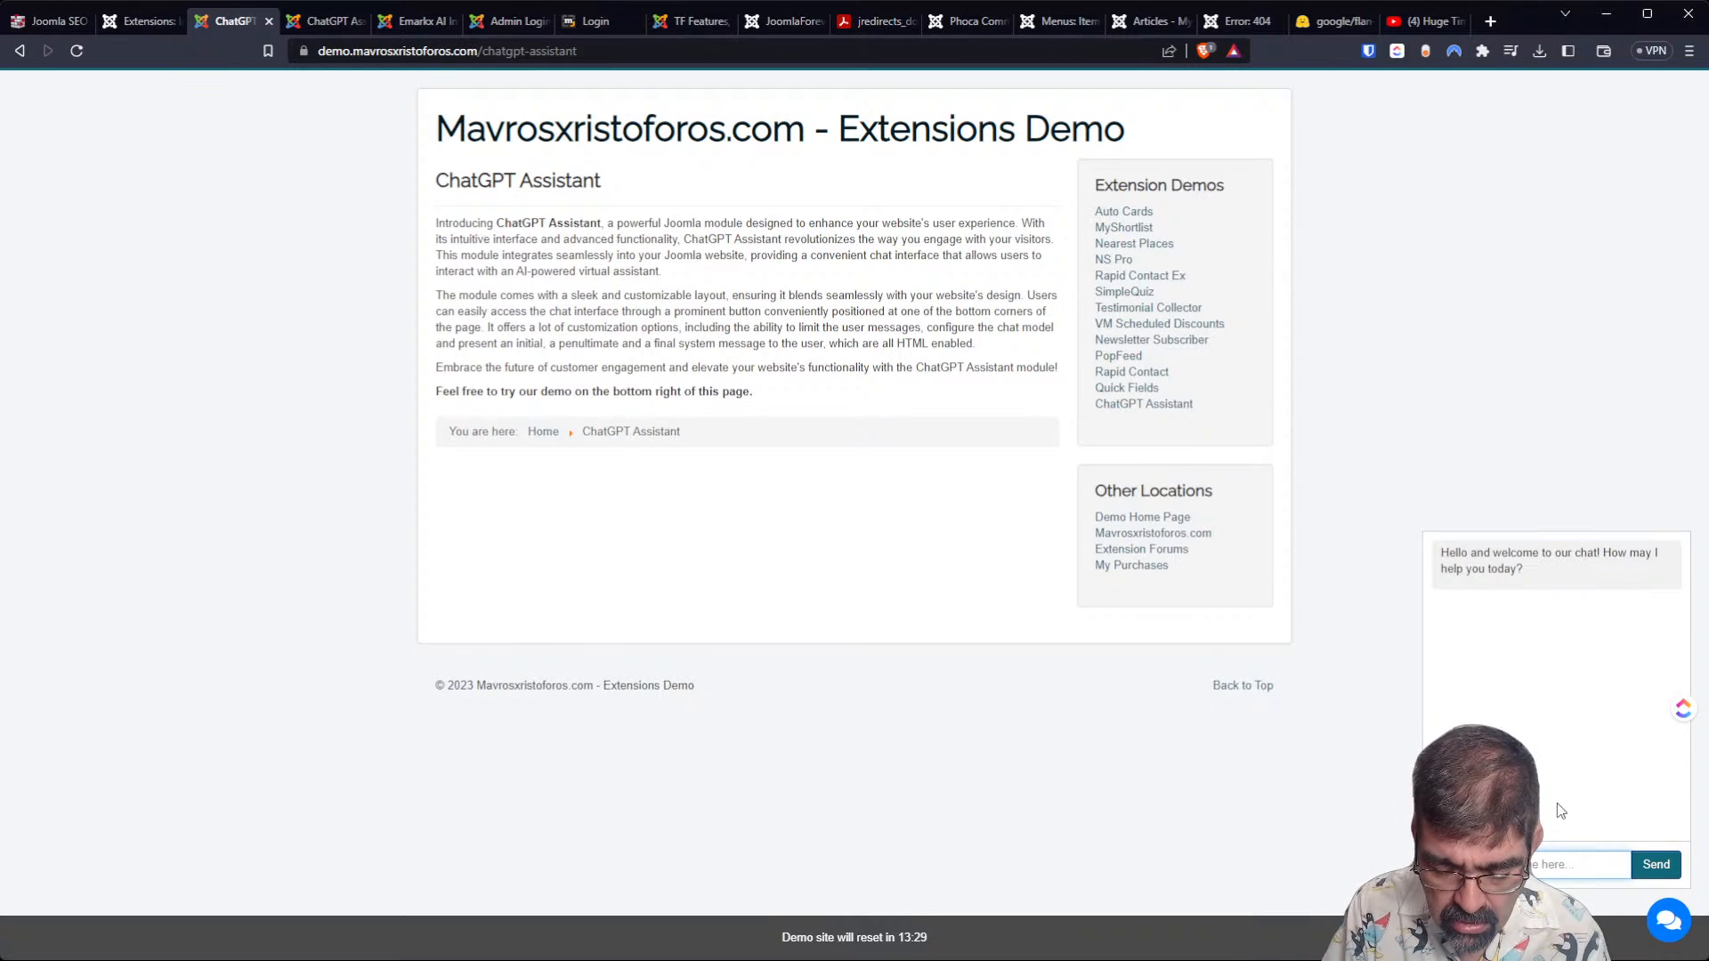
pyautogui.write('What is the best')
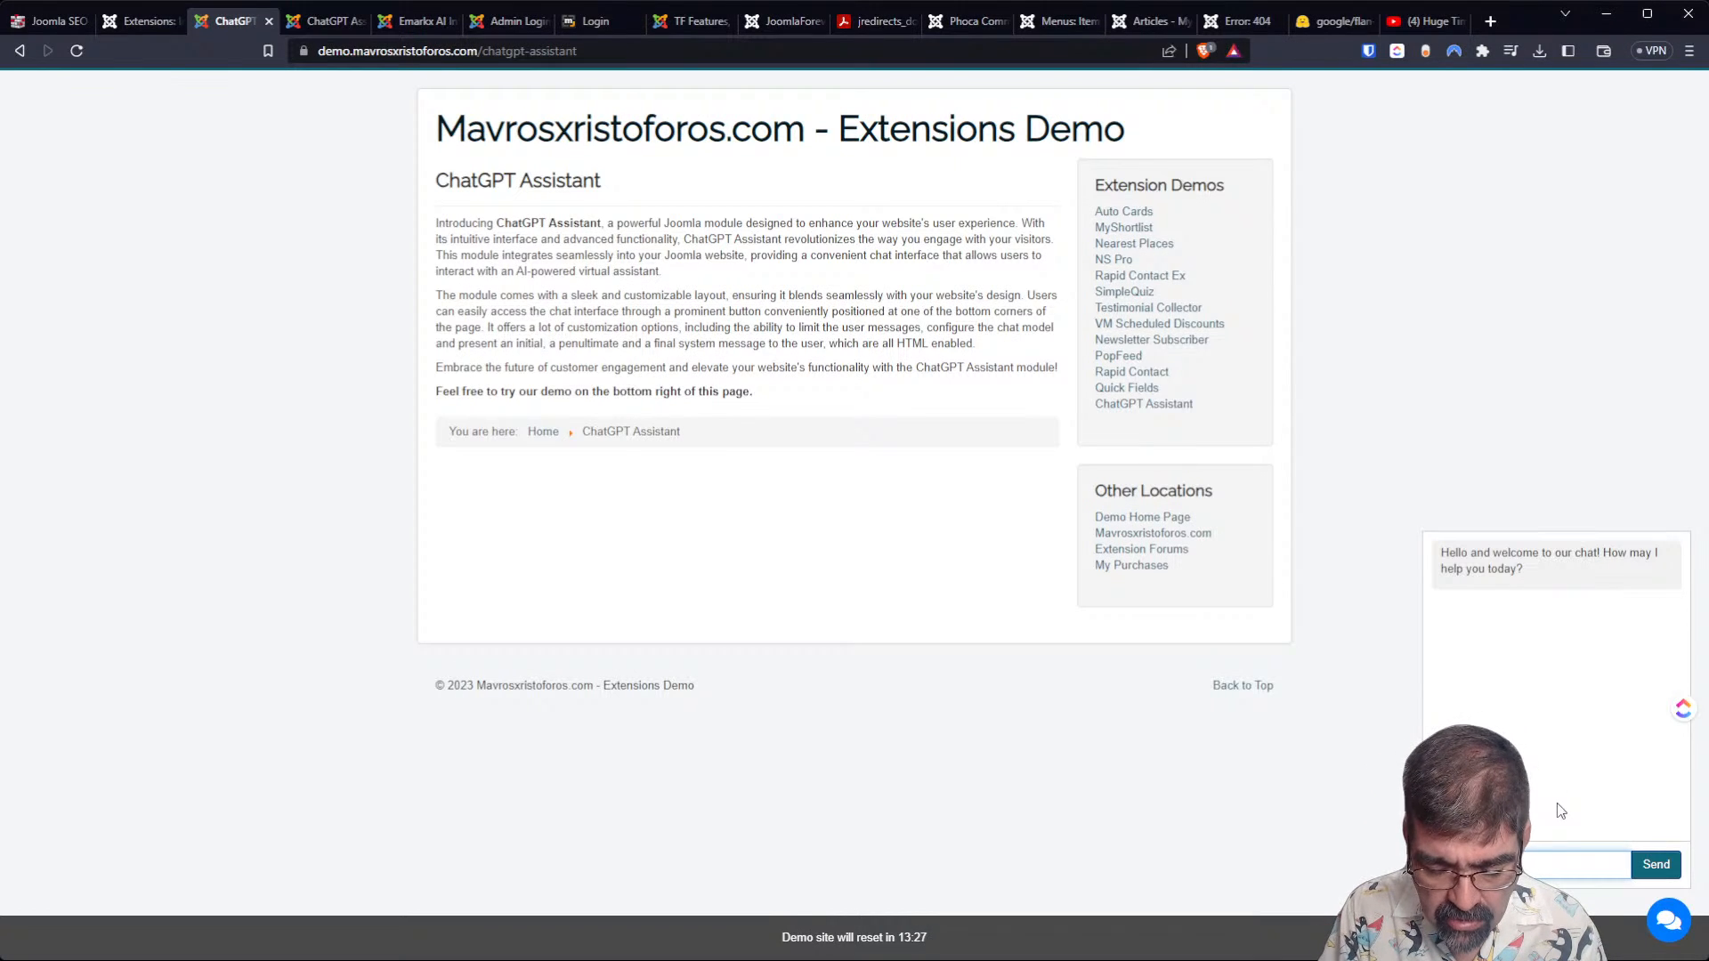
pyautogui.write(' you')
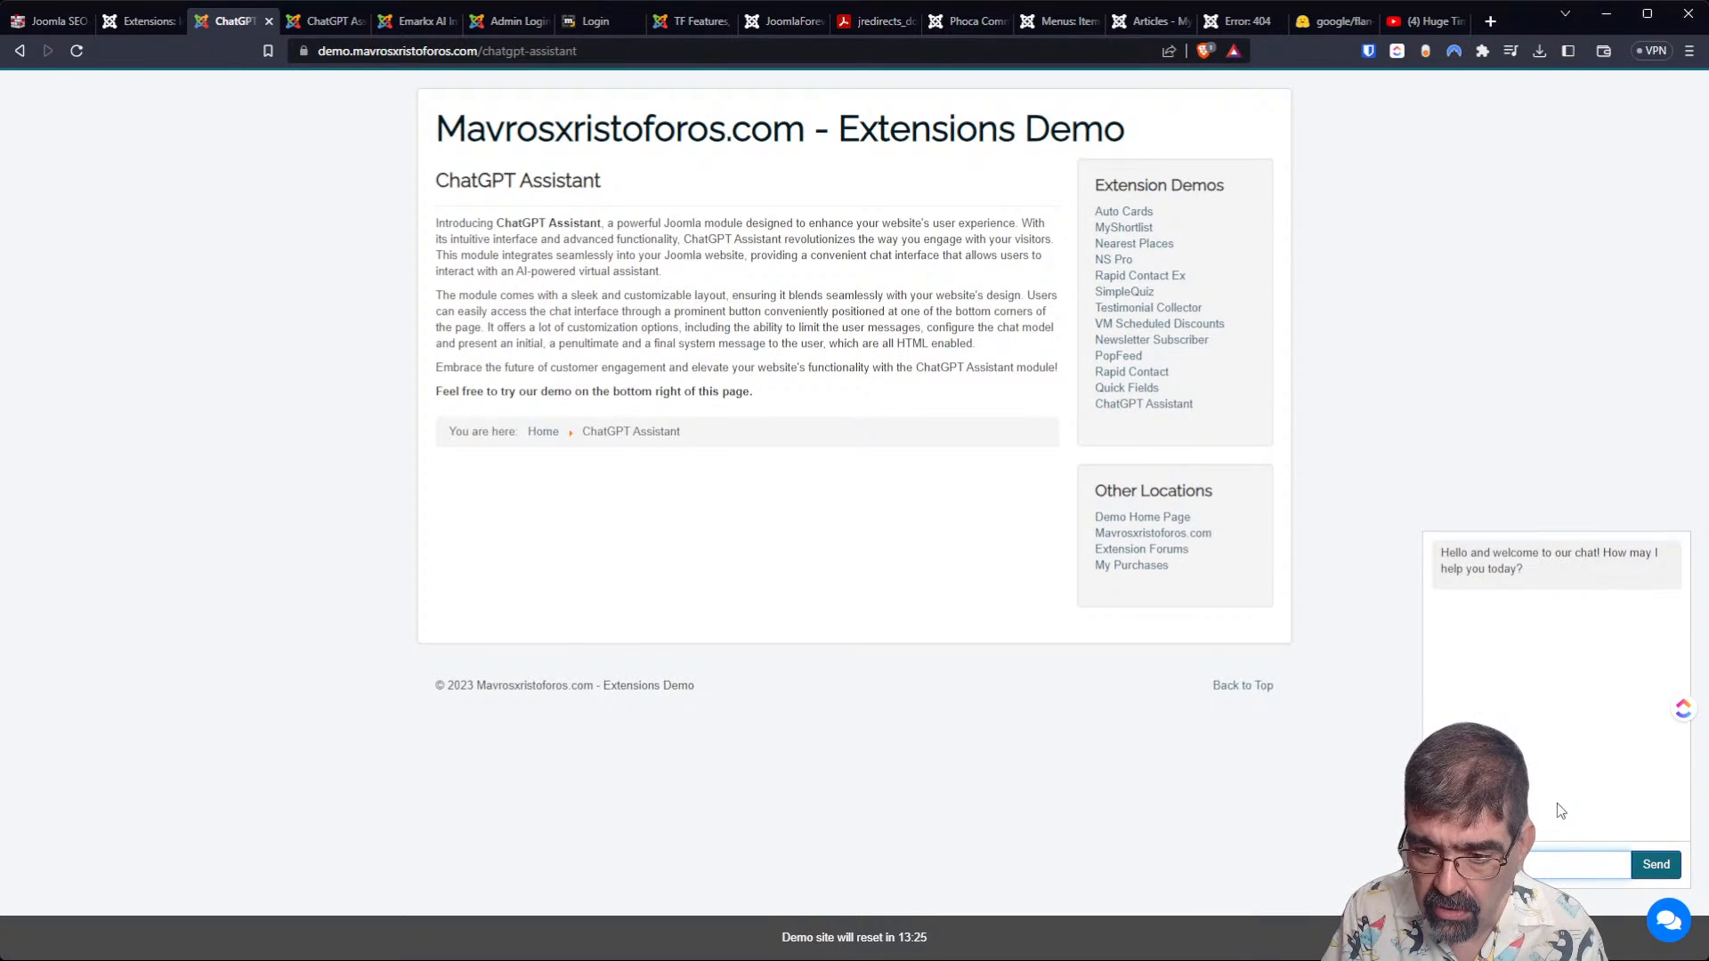
pyautogui.write('tuve channel')
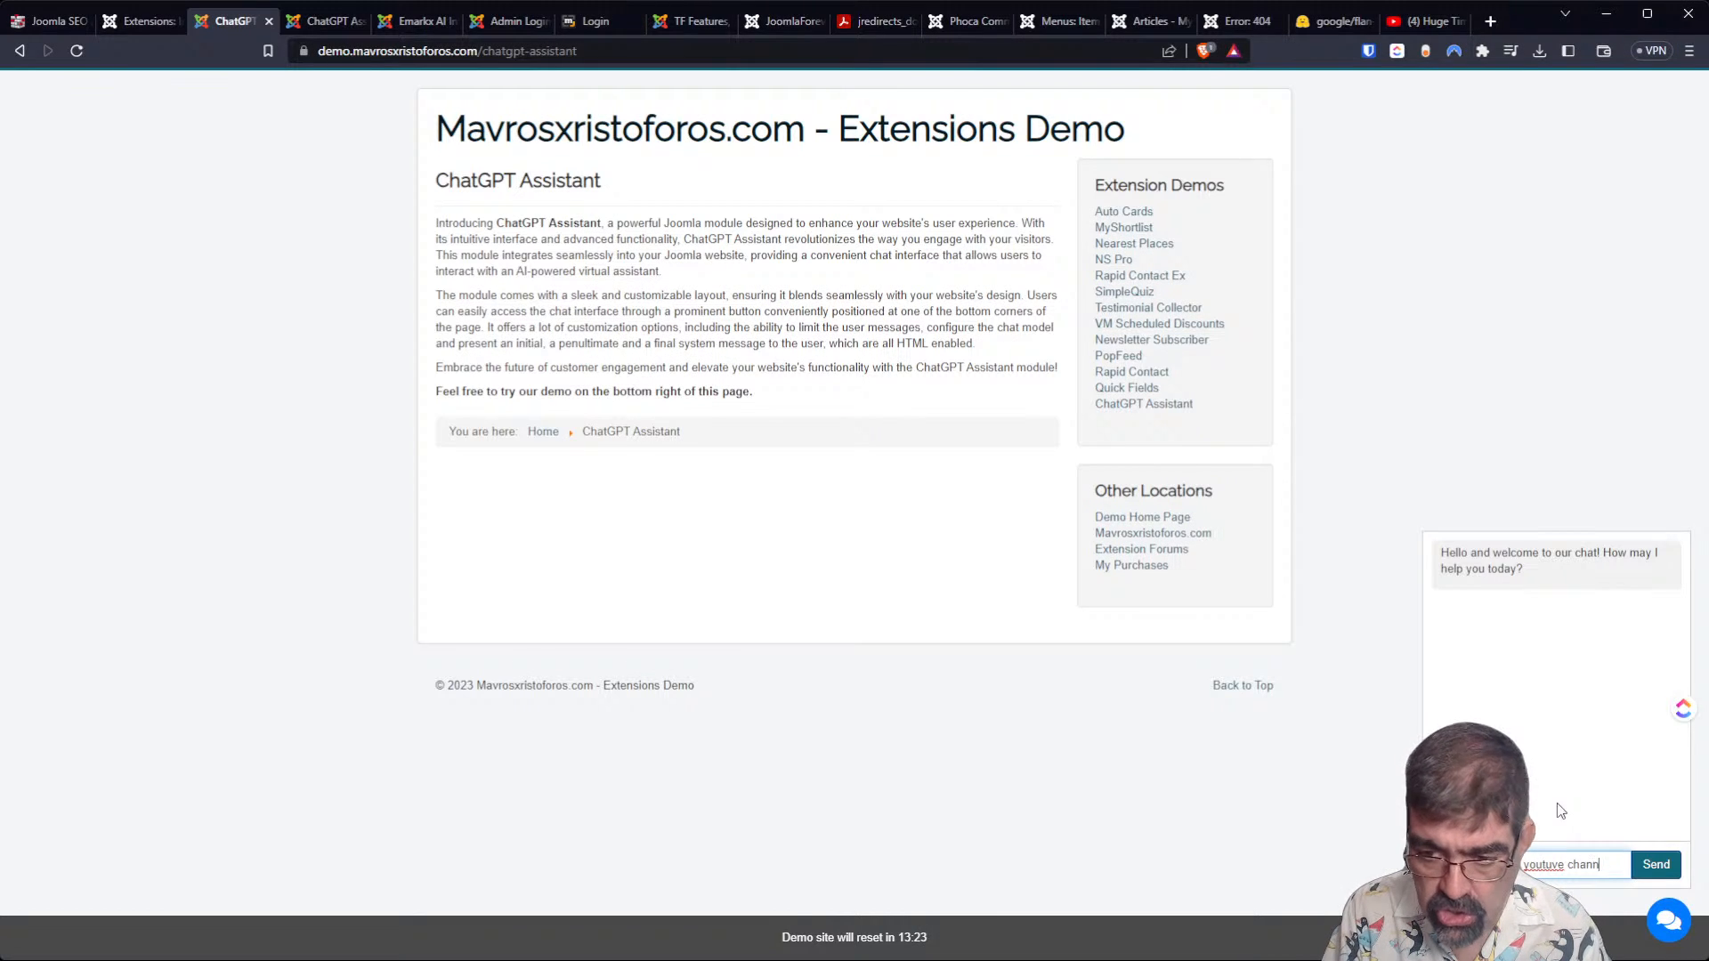
pyautogui.press('Left')
pyautogui.press('Left')
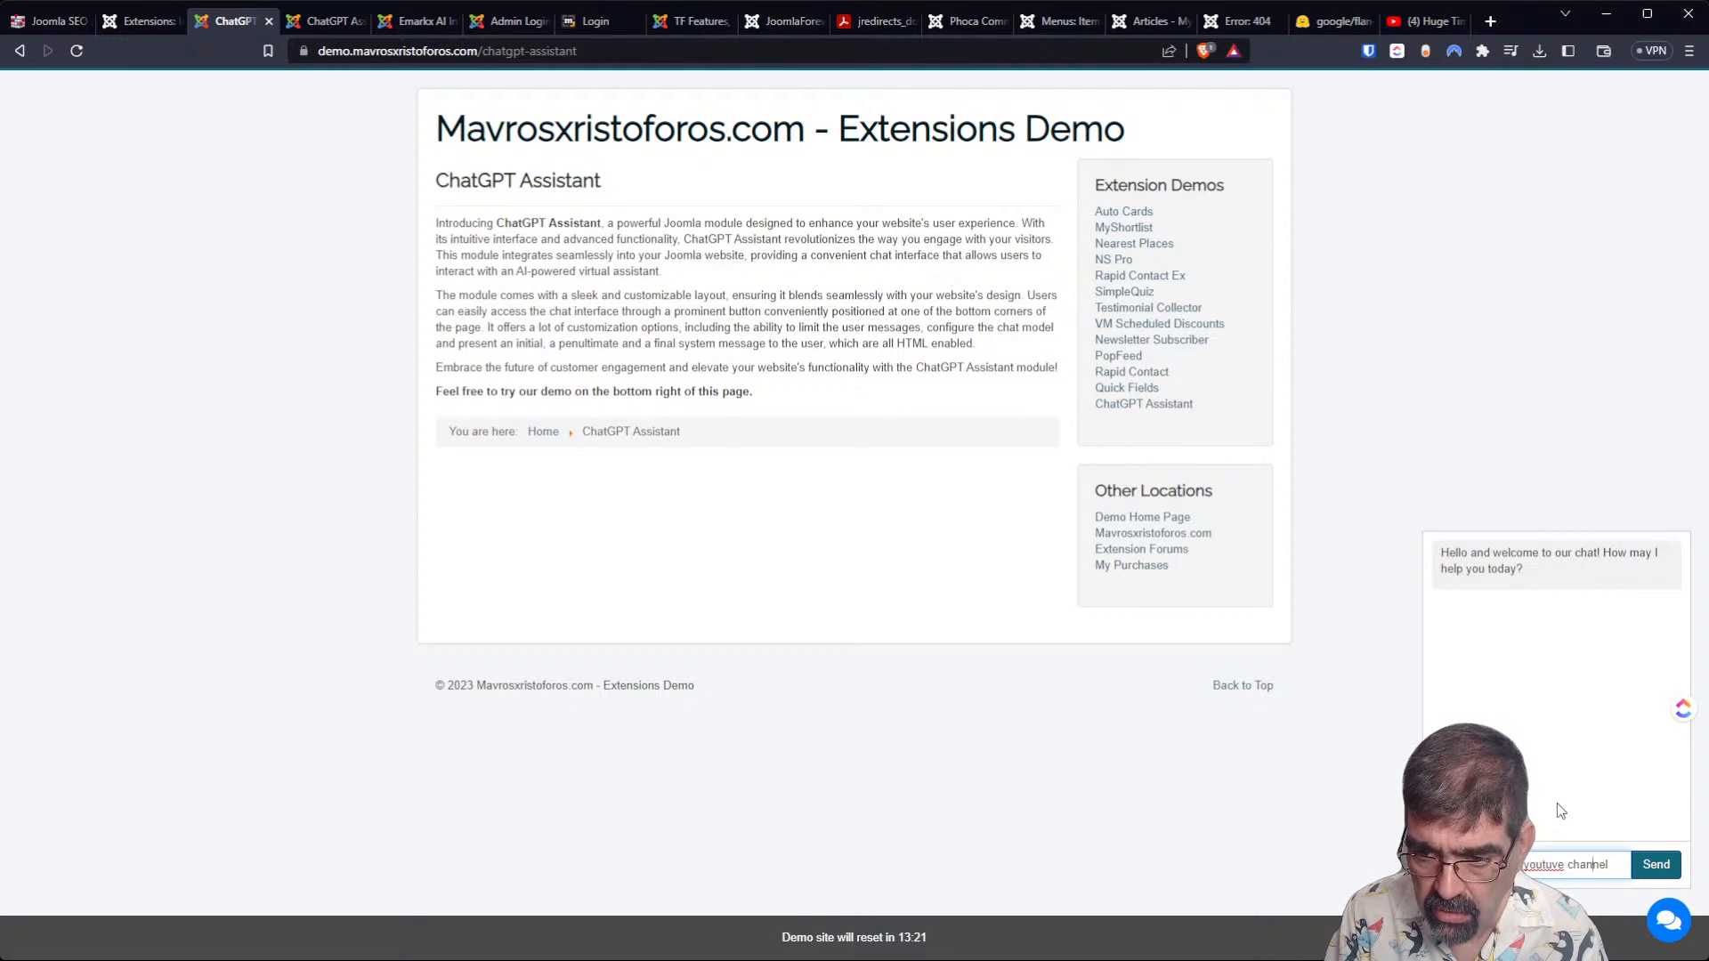
pyautogui.write('b')
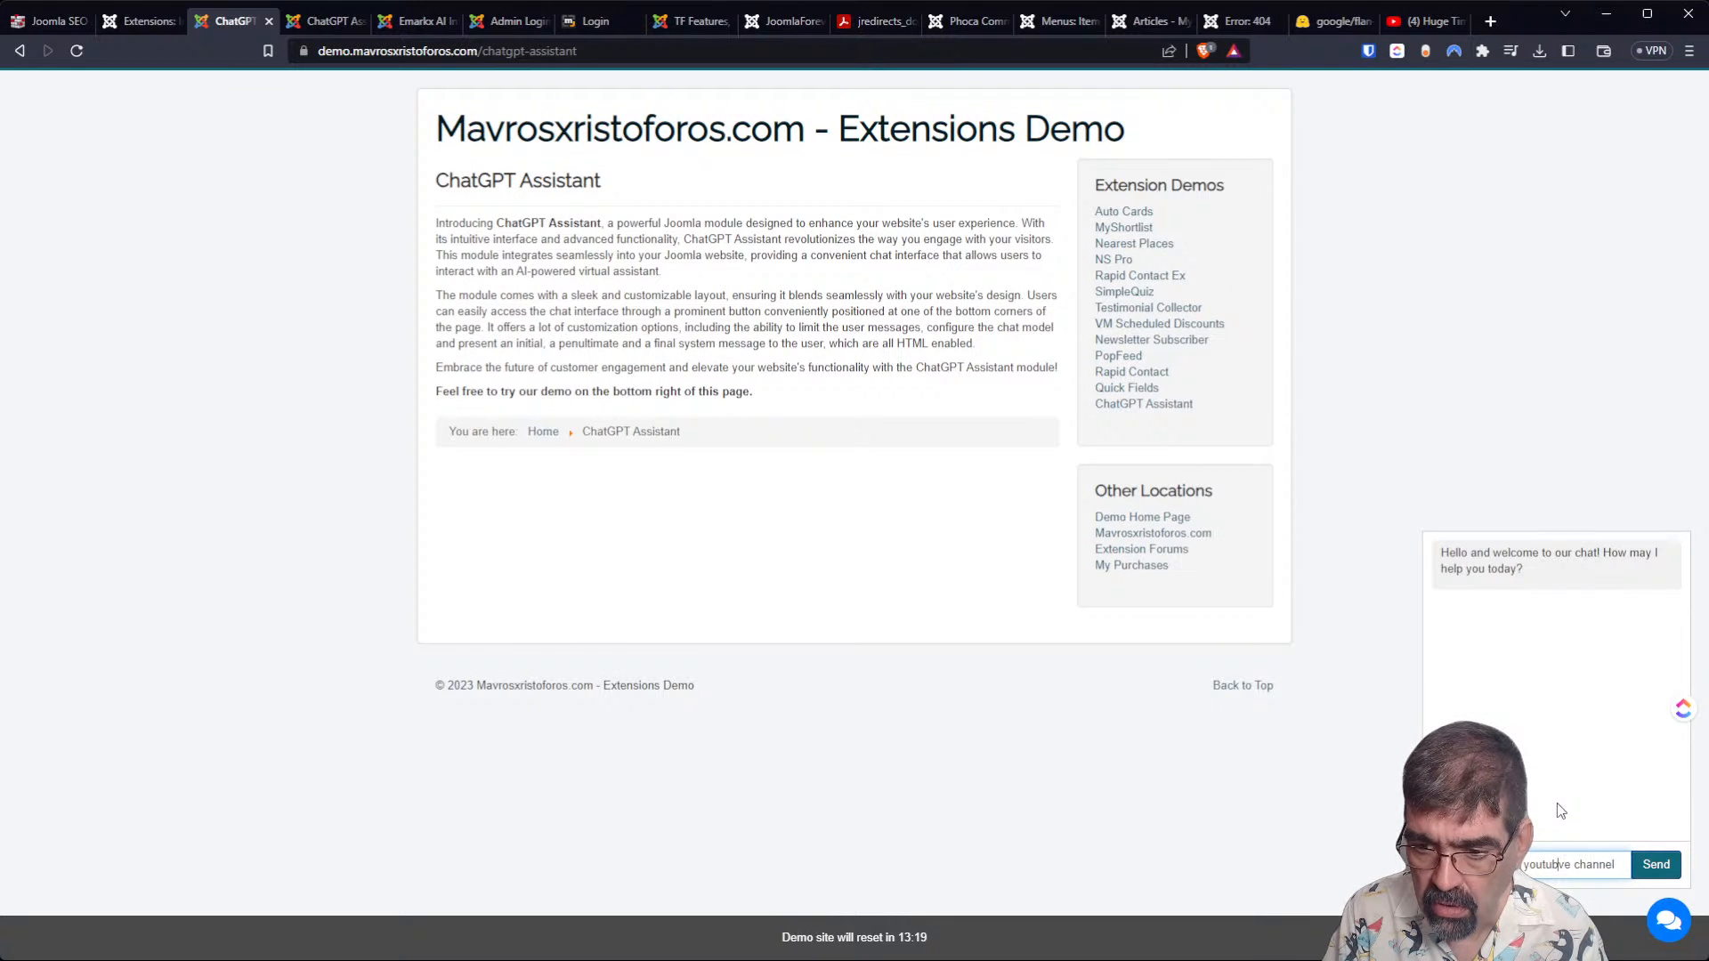
pyautogui.press('Delete')
pyautogui.press('End')
pyautogui.write('with')
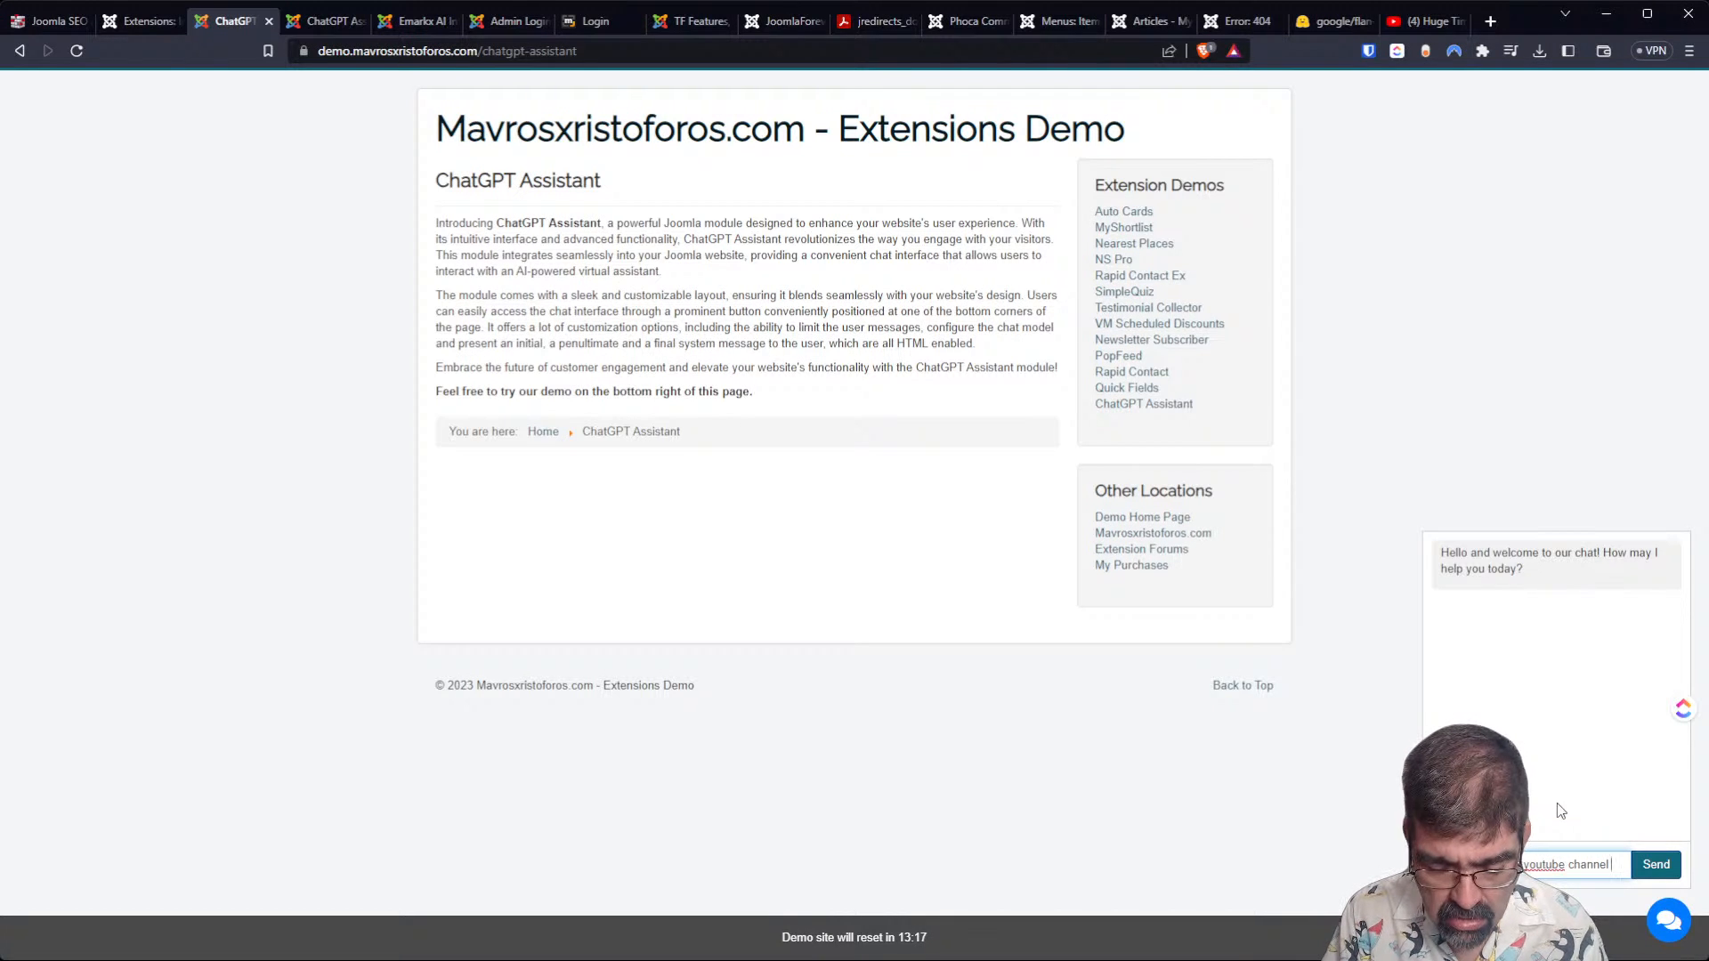
pyautogui.write(' videos about')
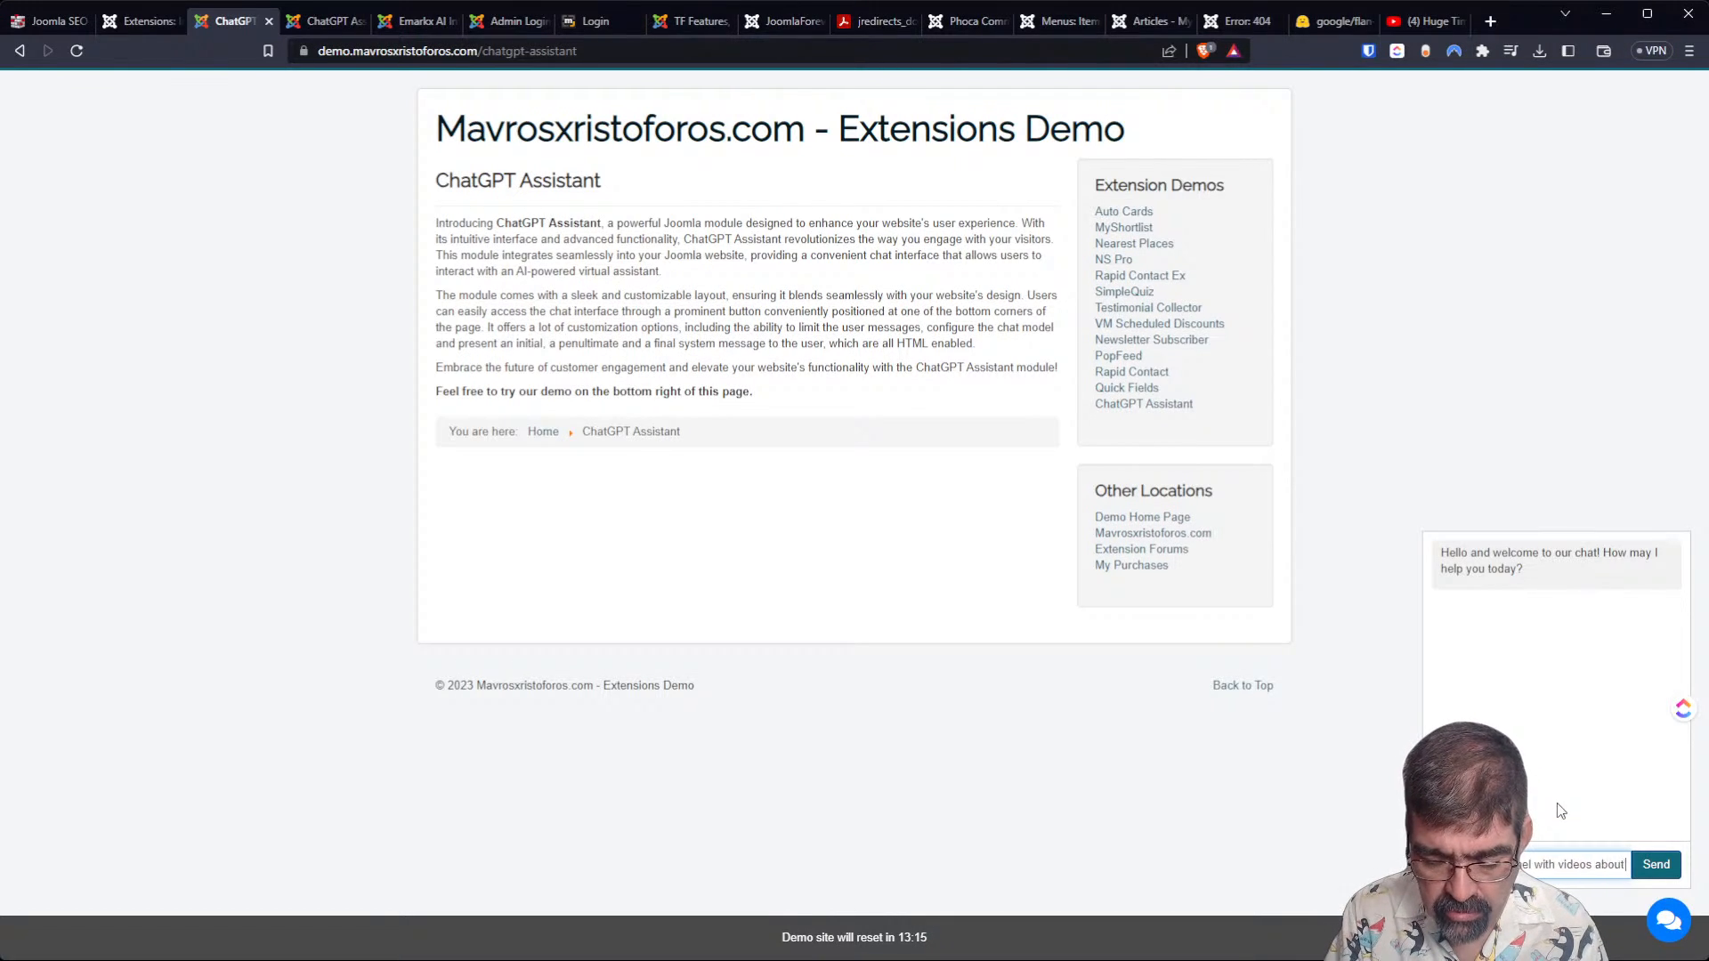
pyautogui.write(' Joomla')
pyautogui.press('Return')
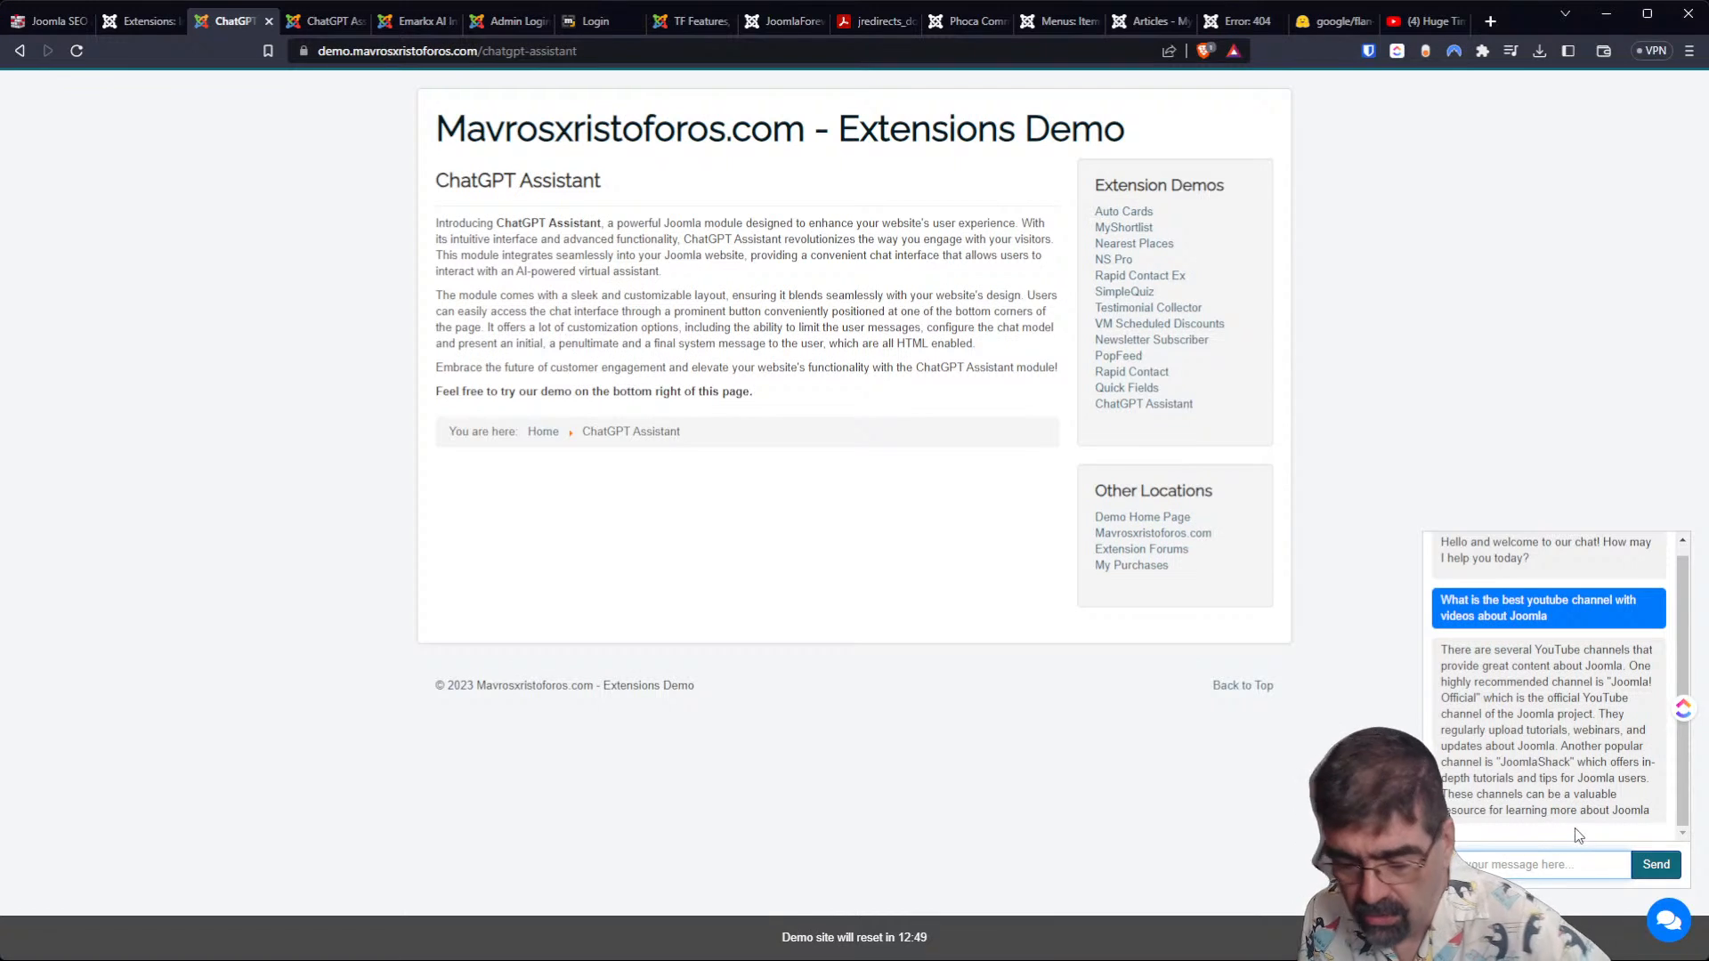
# Ask the chat assistant about the You Tube Channel called Basic Joomla tutorials, including the full name of its creator.
pyautogui.write('What about')
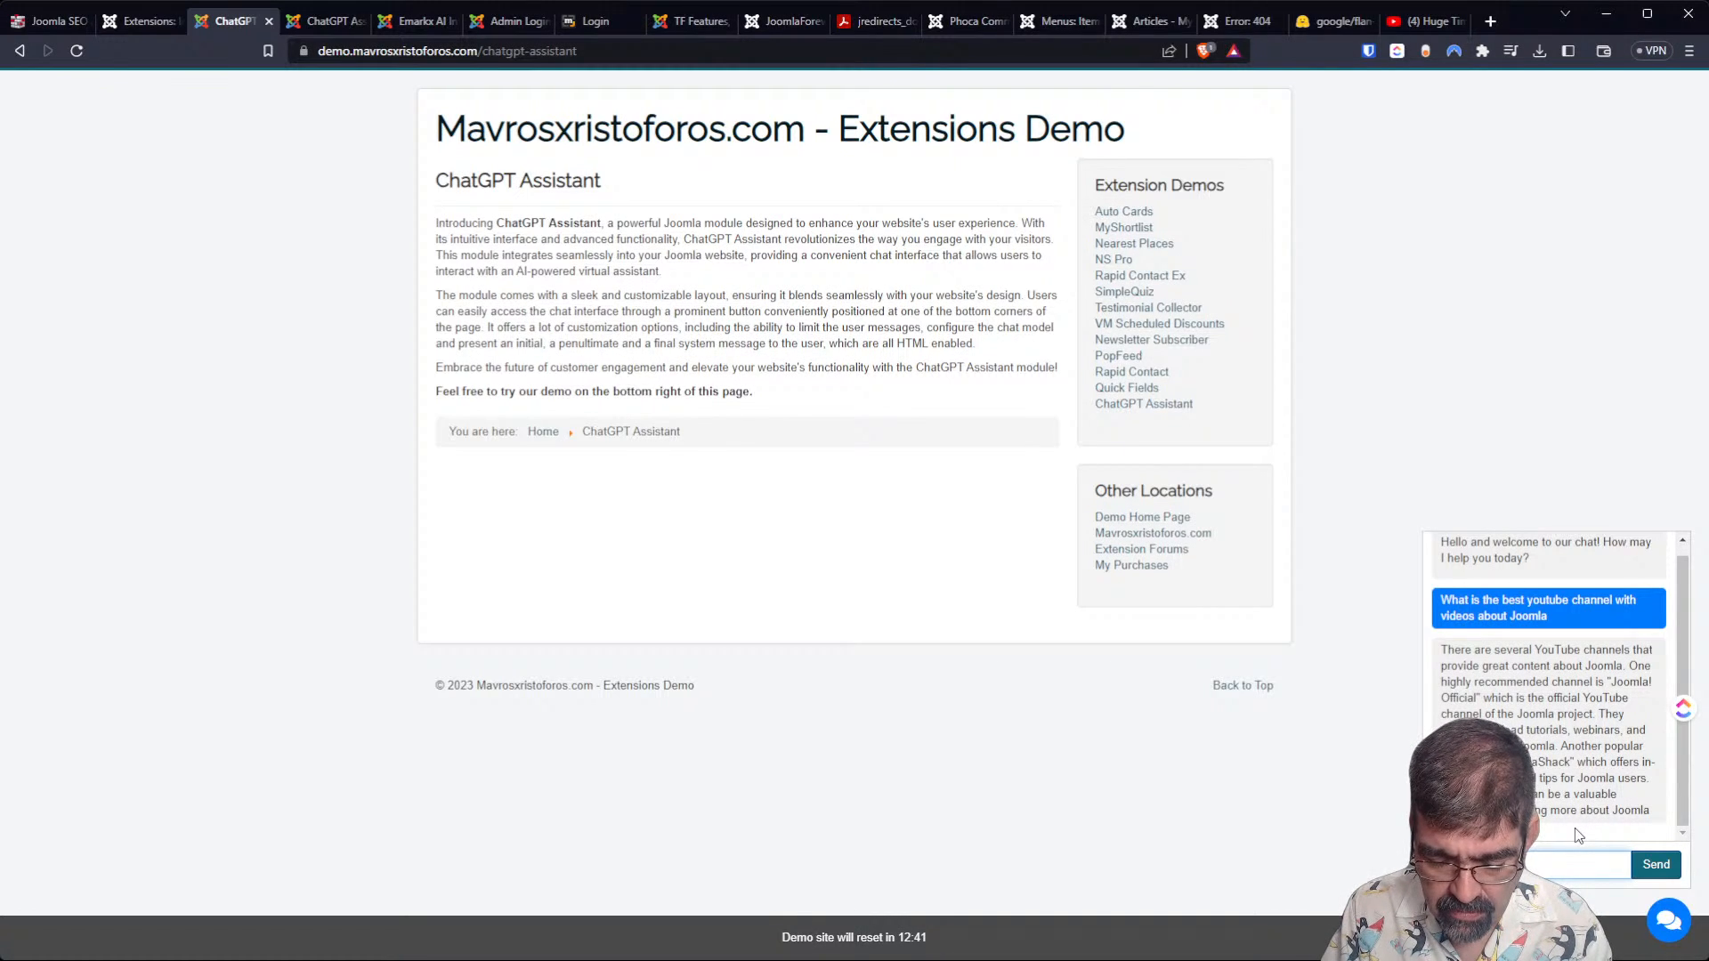
pyautogui.write('c ')
pyautogui.write('Jo')
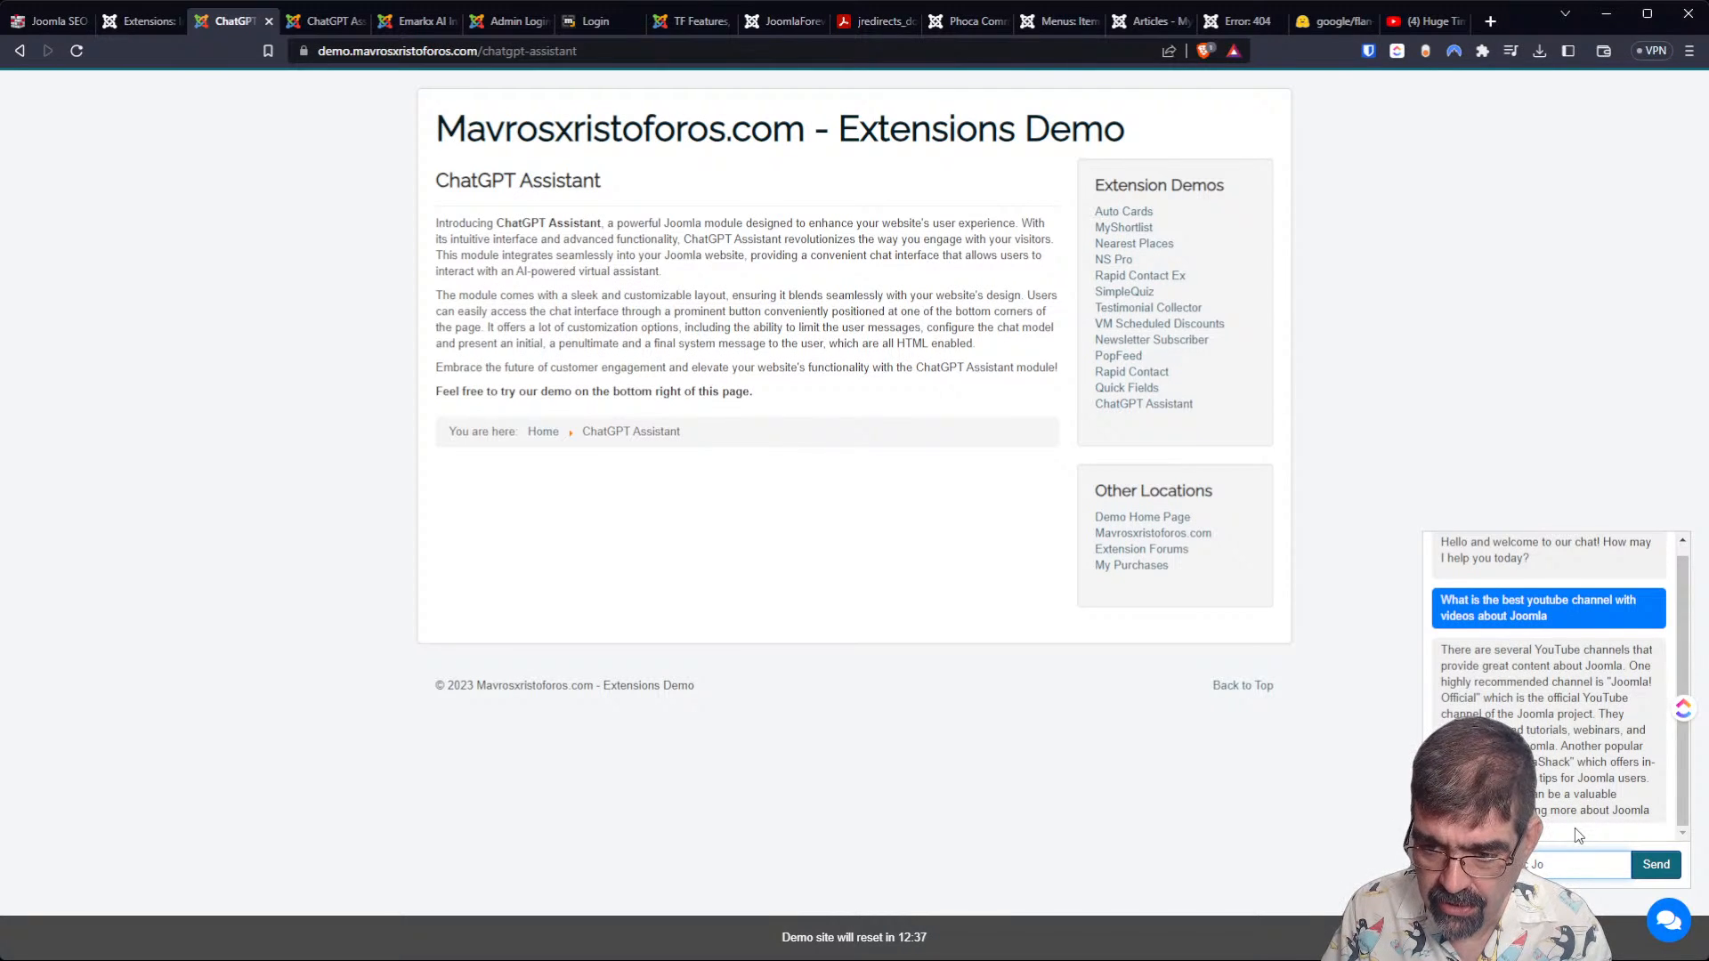
pyautogui.write('omla tutorials')
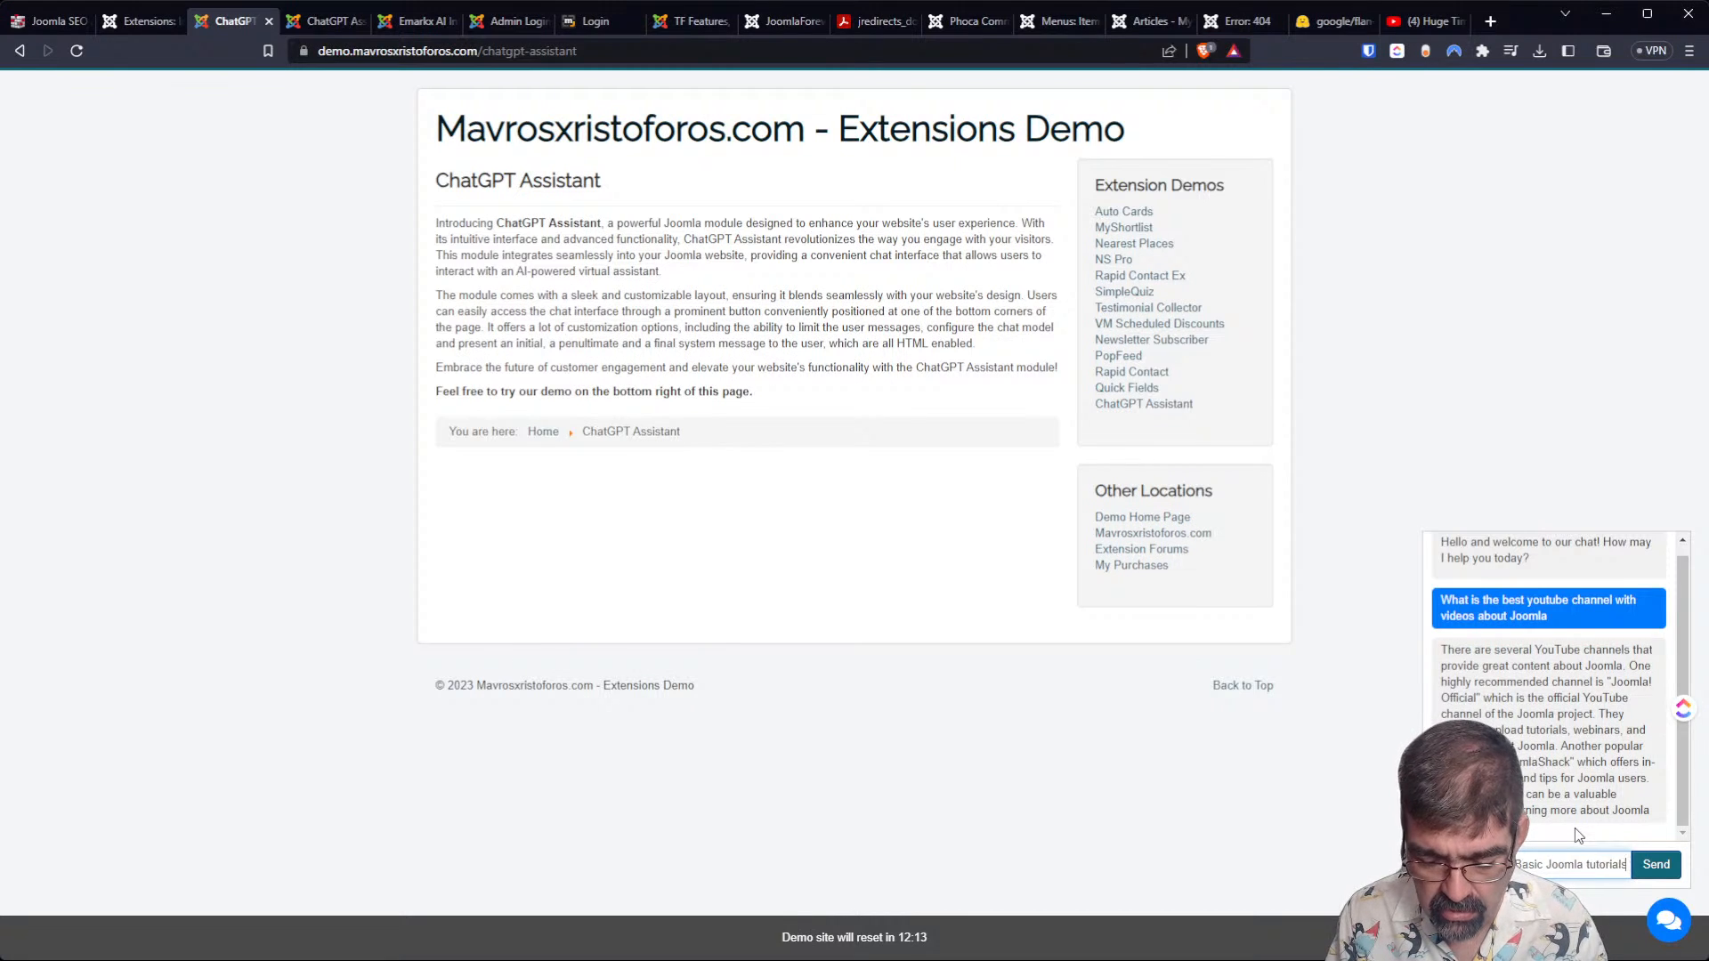
pyautogui.write('Davis')
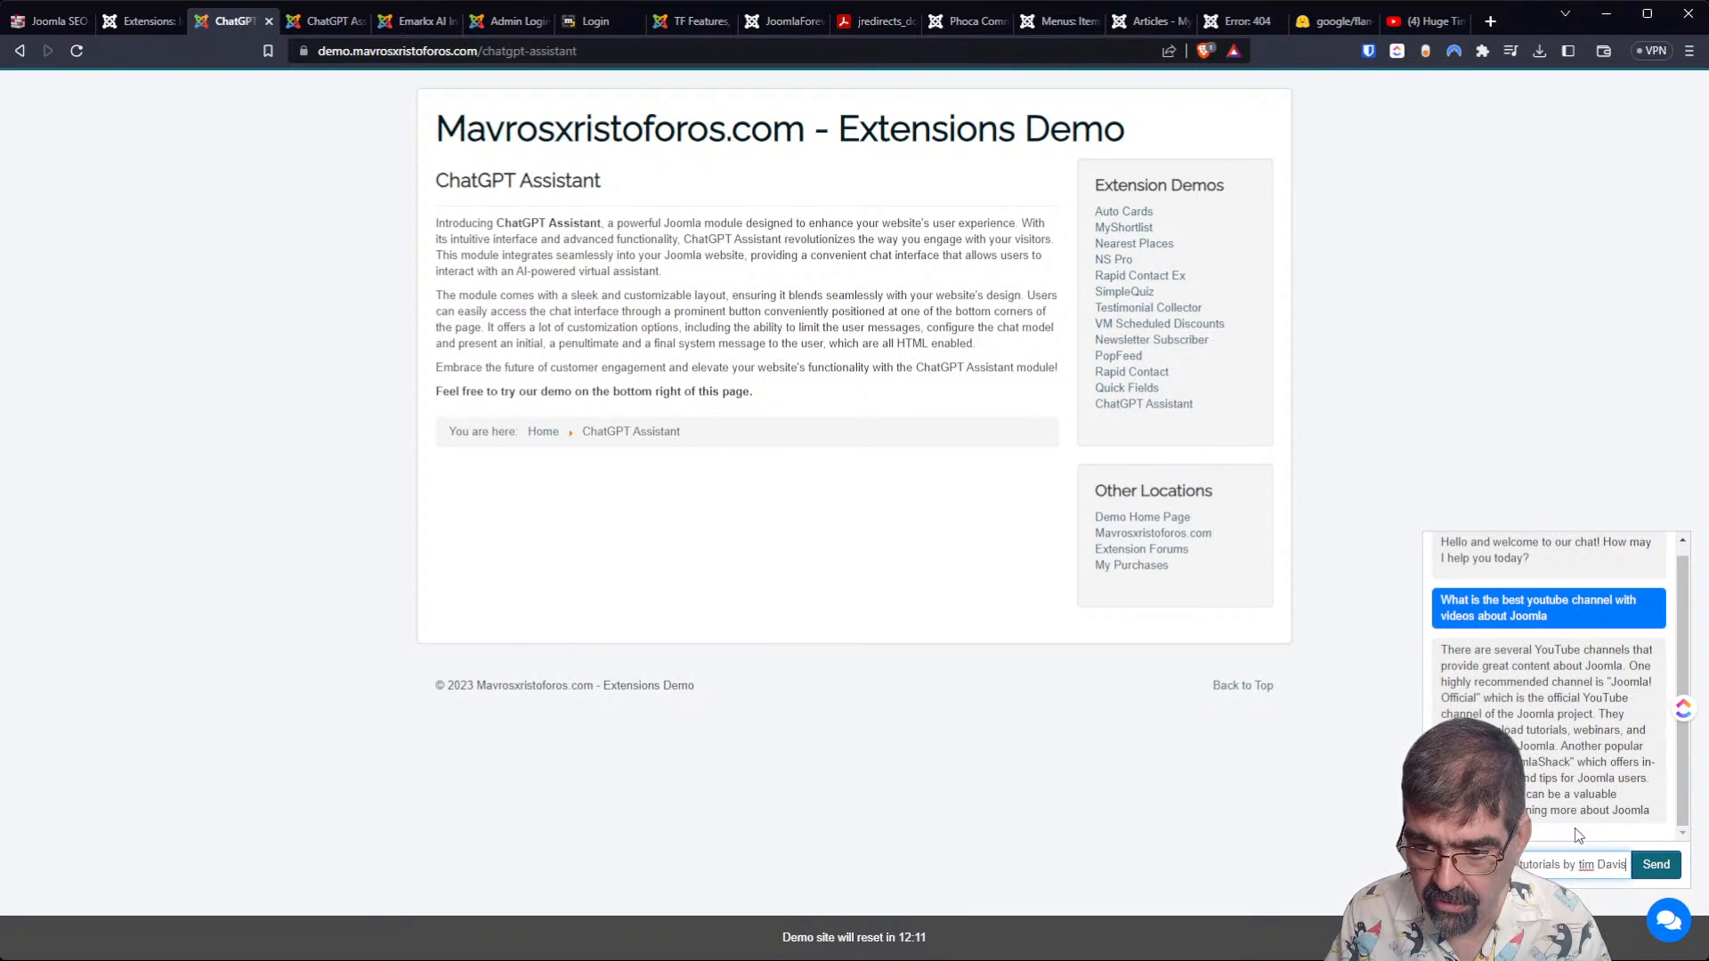
pyautogui.hotkey('ctrl', 'Left')
pyautogui.hotkey('ctrl', 'Left')
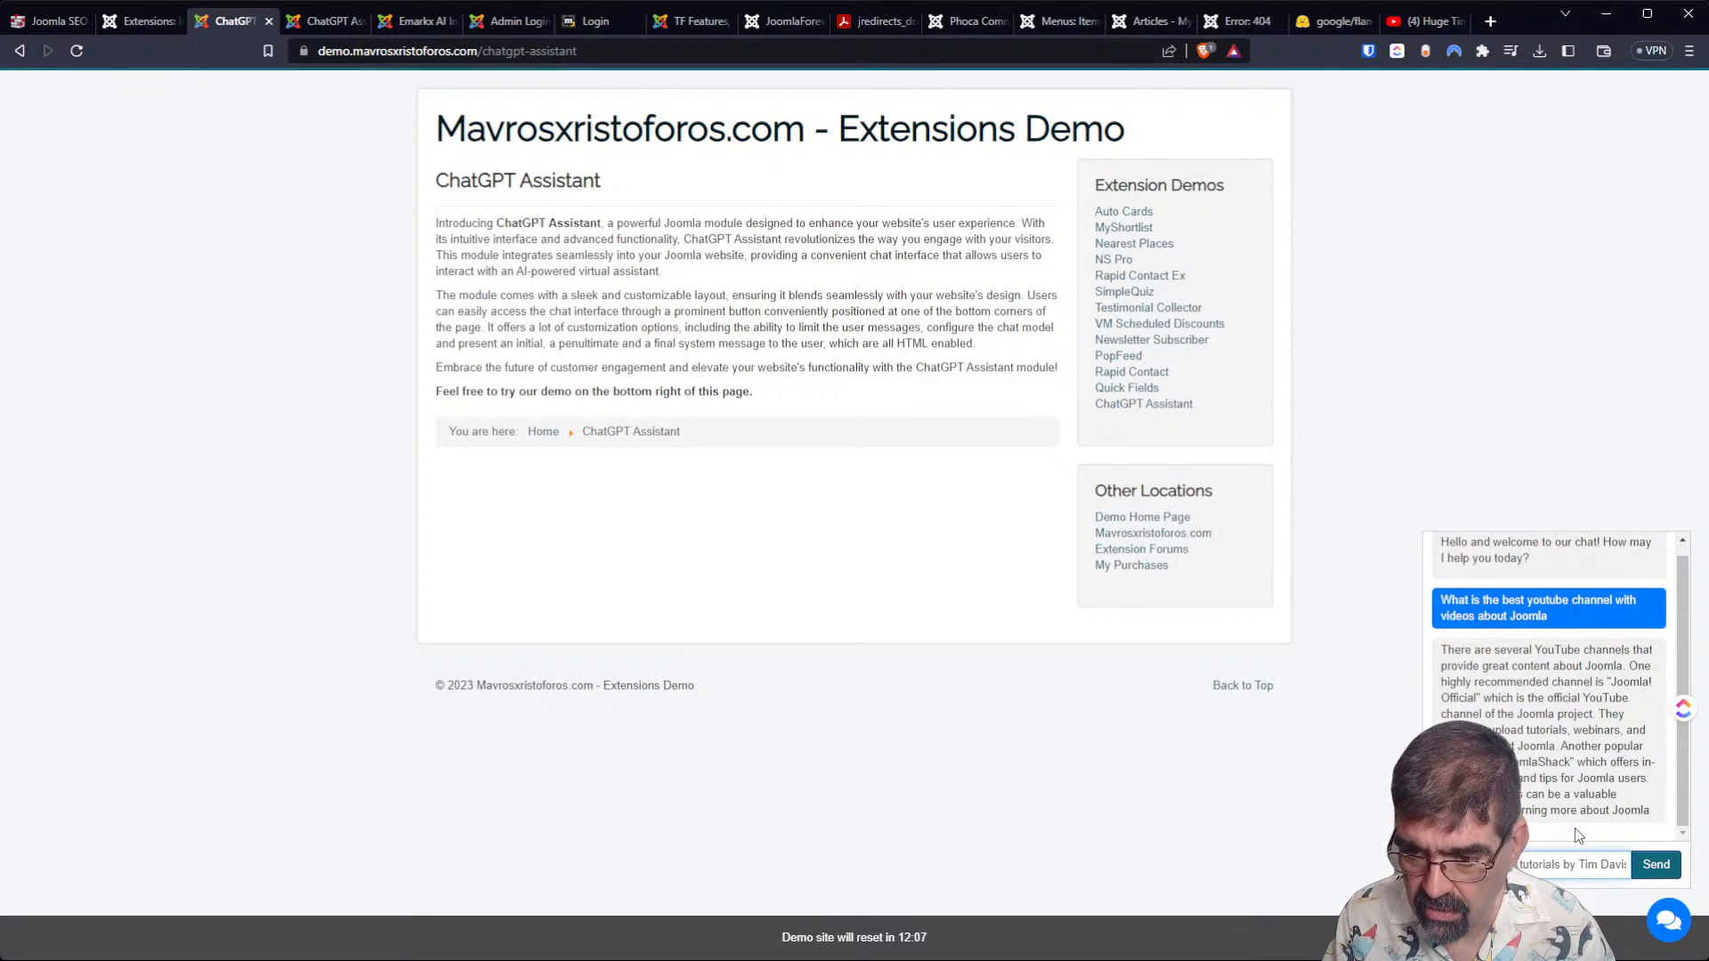
pyautogui.press('Return')
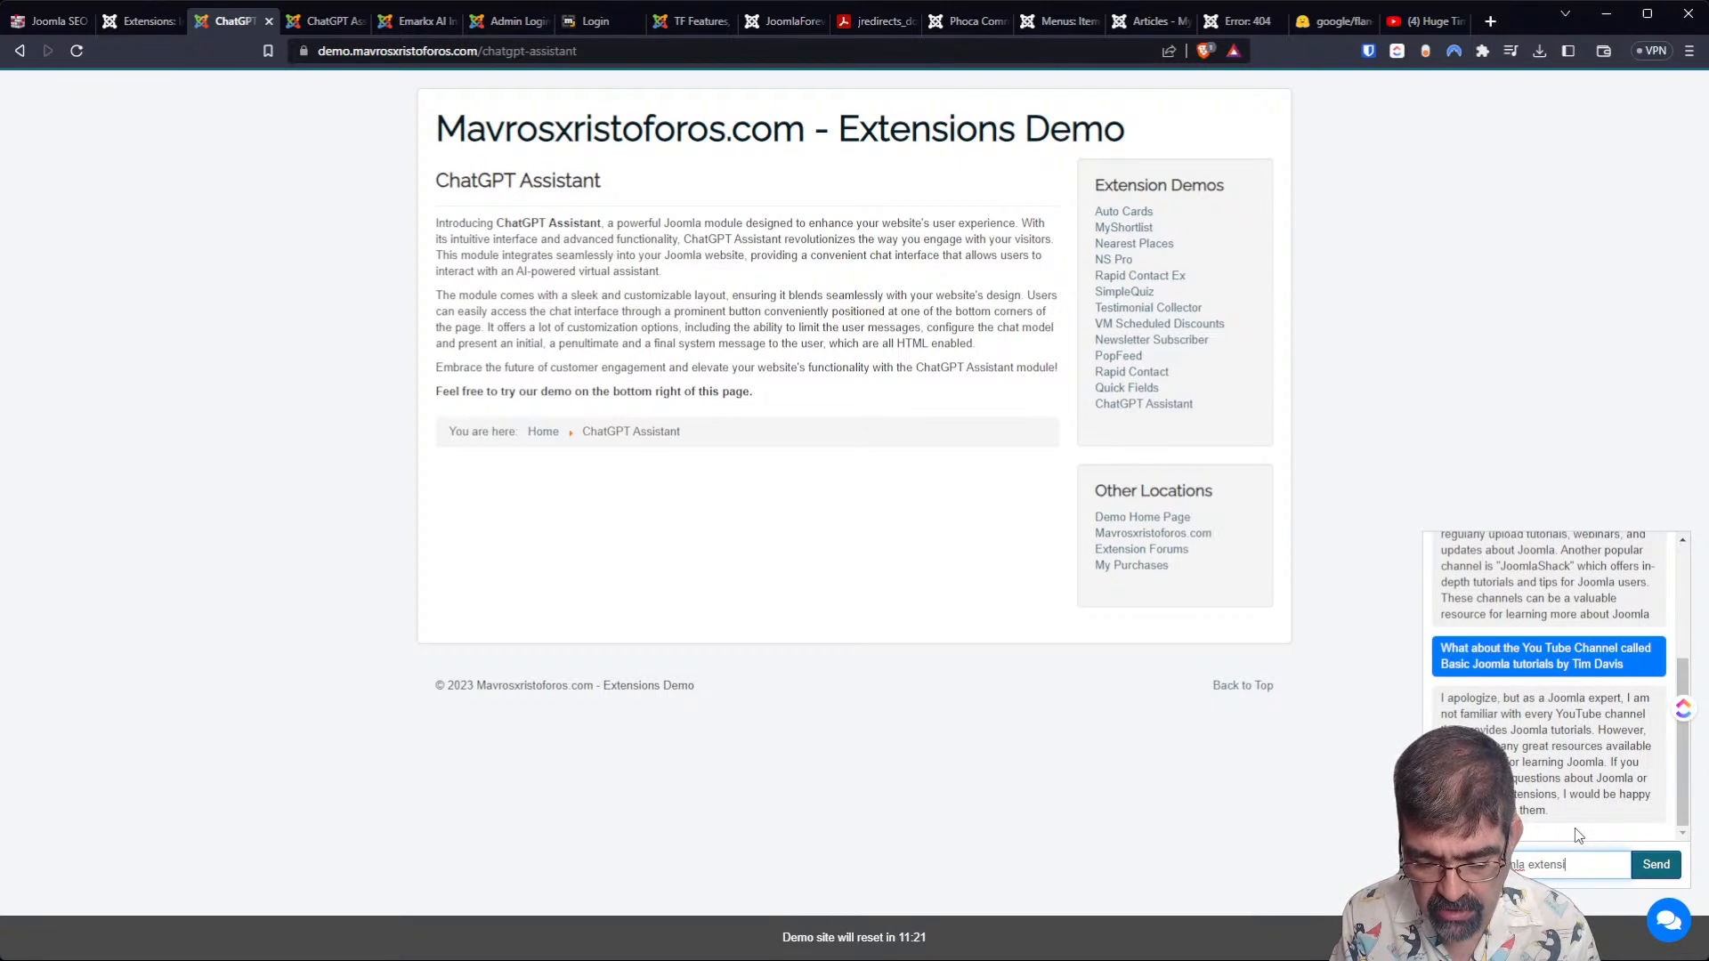
# Ask the chat assistant "What free joomla extensions do you have".
pyautogui.write('have')
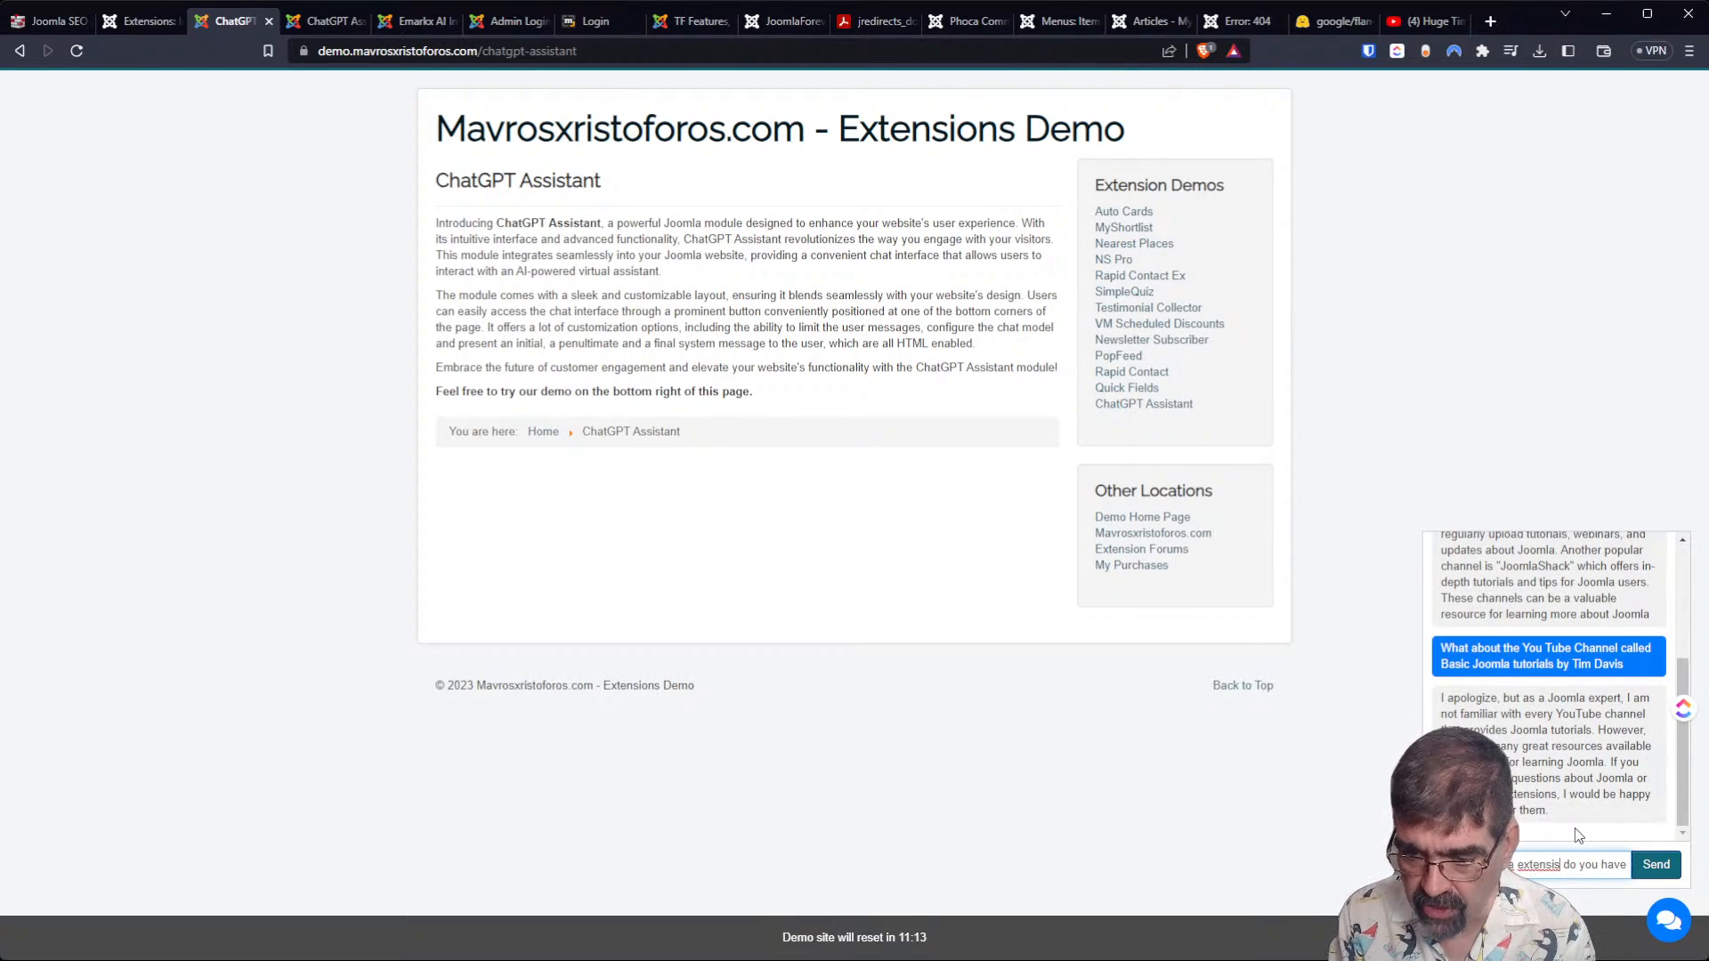
pyautogui.write('o')
pyautogui.write('n')
pyautogui.press('Return')
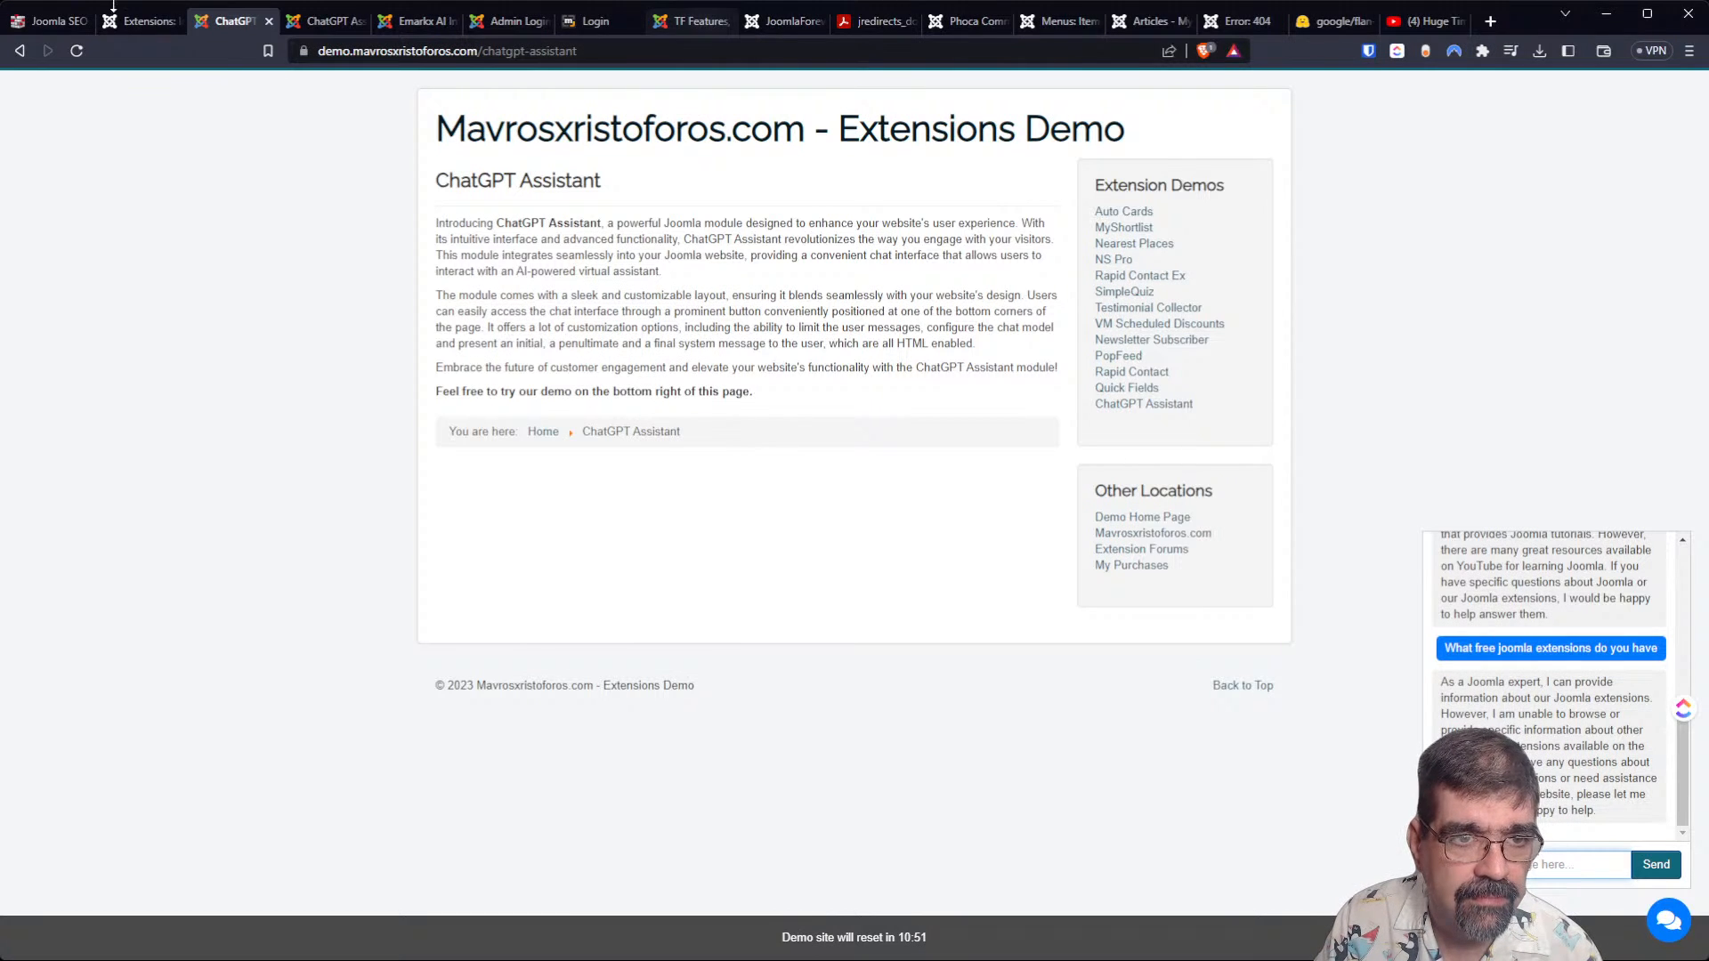
# From the Joomla extension install list, open the Mx Cool Page listing and look over its description and details.
pyautogui.click(121, 30)
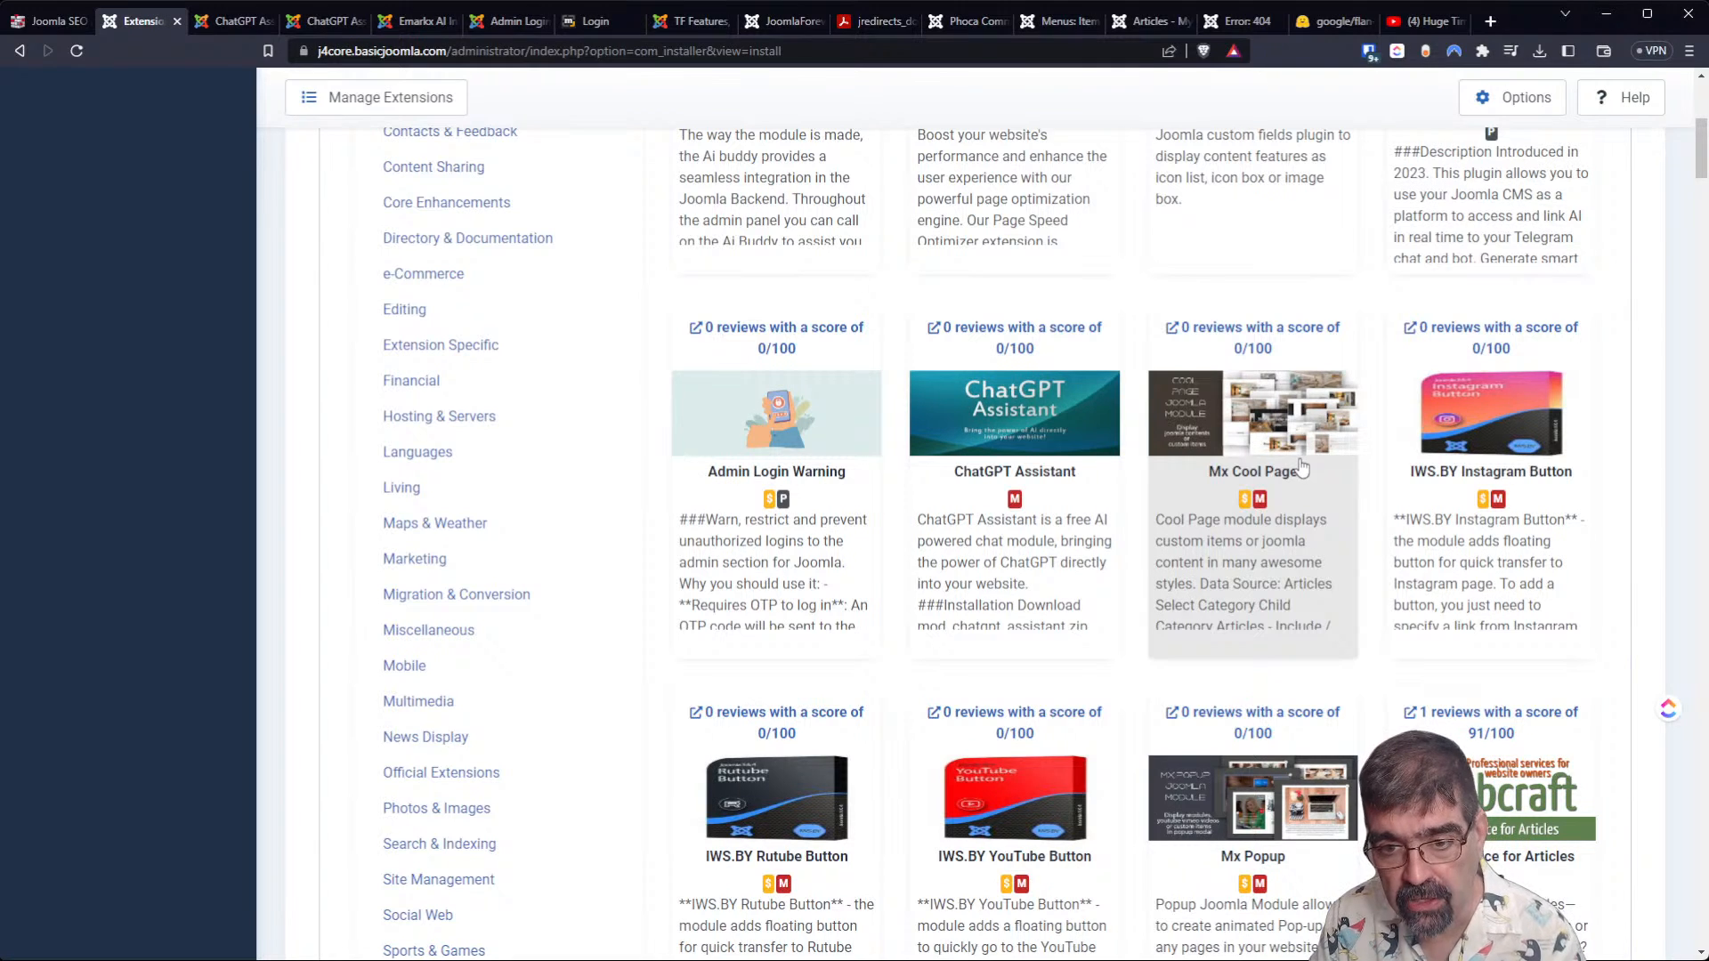
pyautogui.middleClick(1282, 354)
pyautogui.click(218, 20)
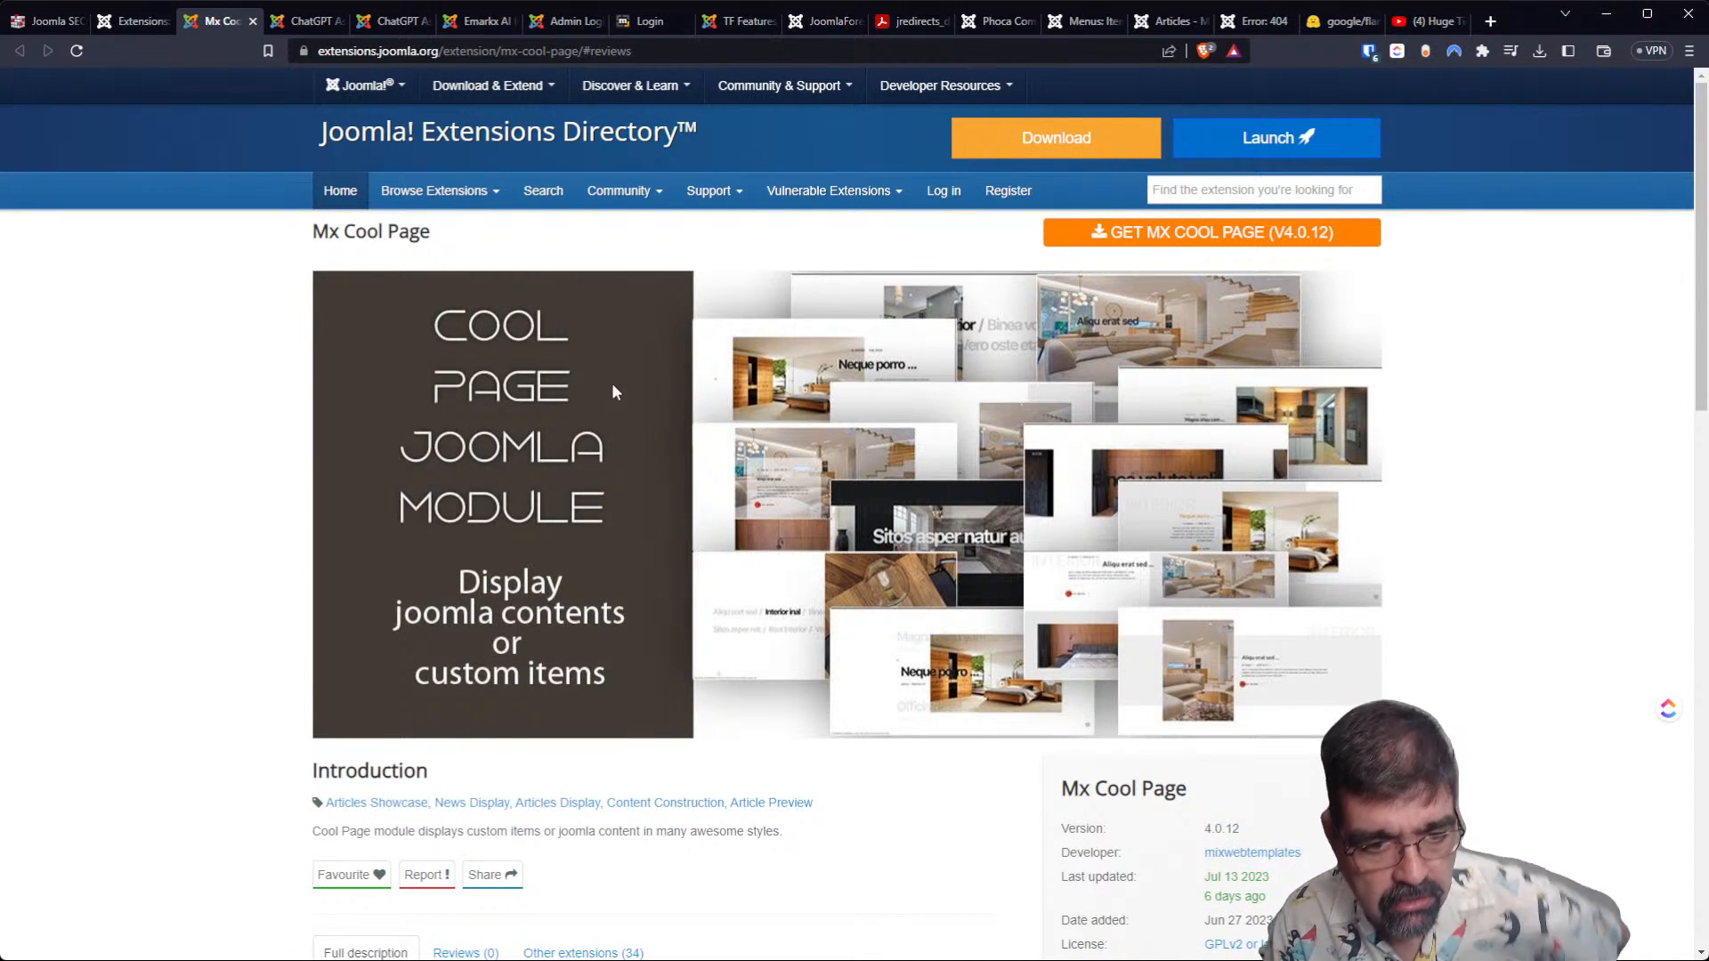
pyautogui.scroll(-1, 612, 383)
pyautogui.scroll(-2, 605, 422)
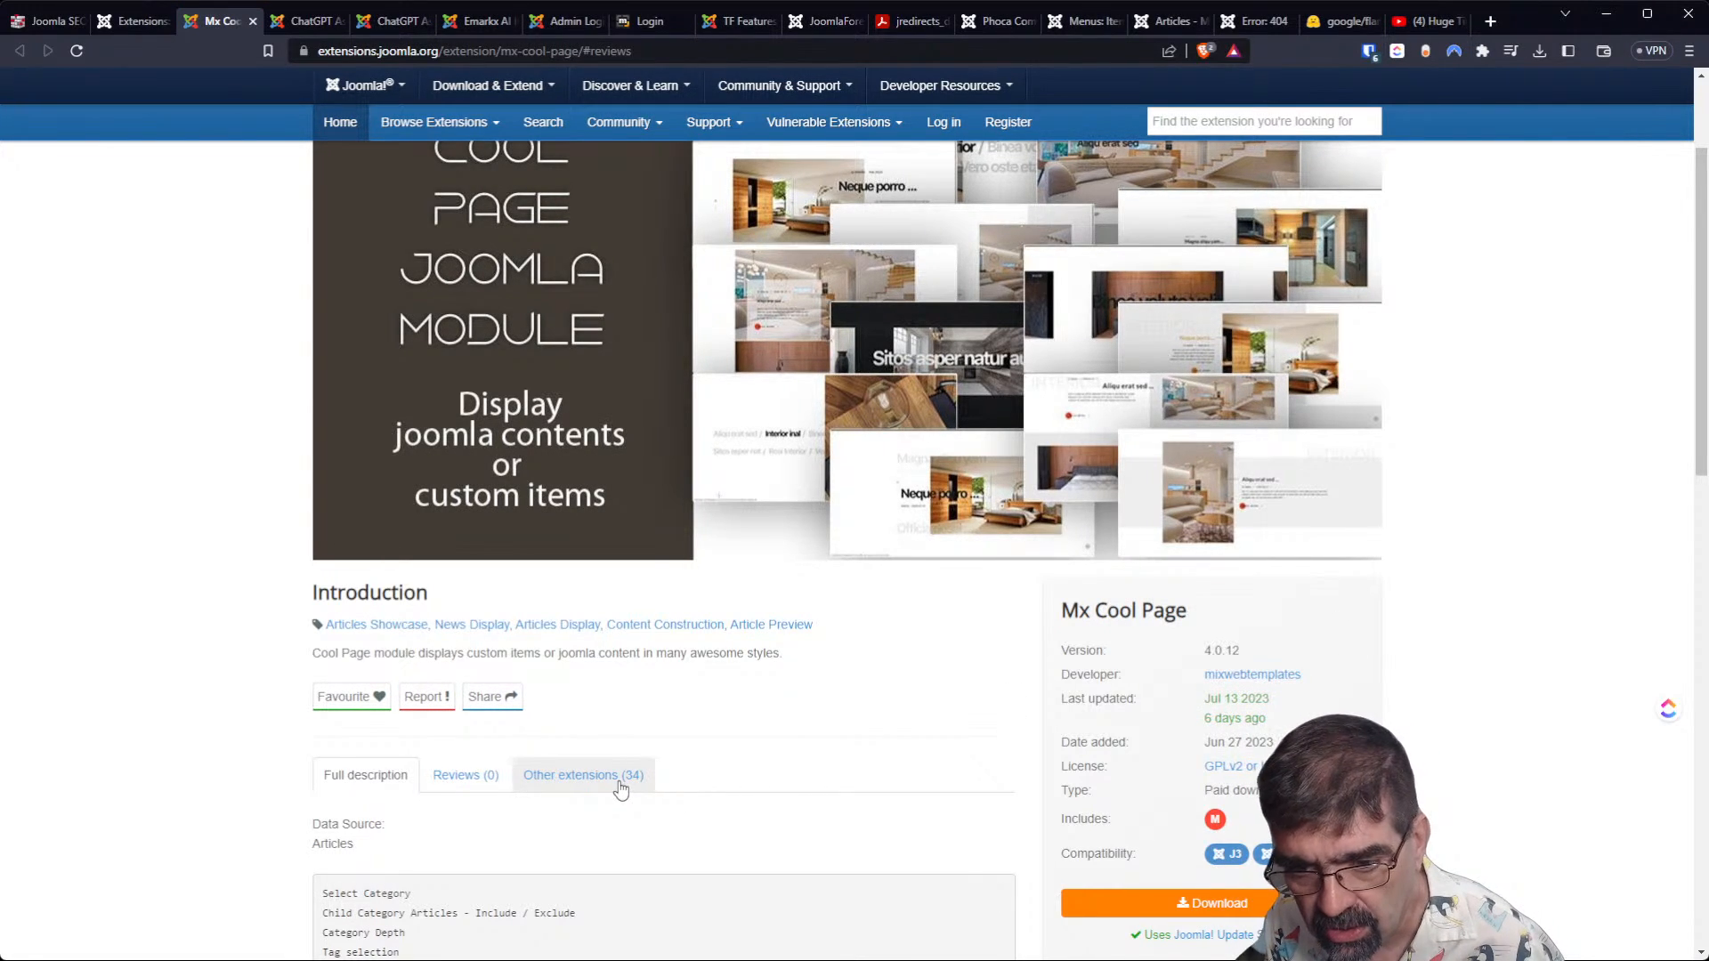
pyautogui.scroll(-5, 929, 690)
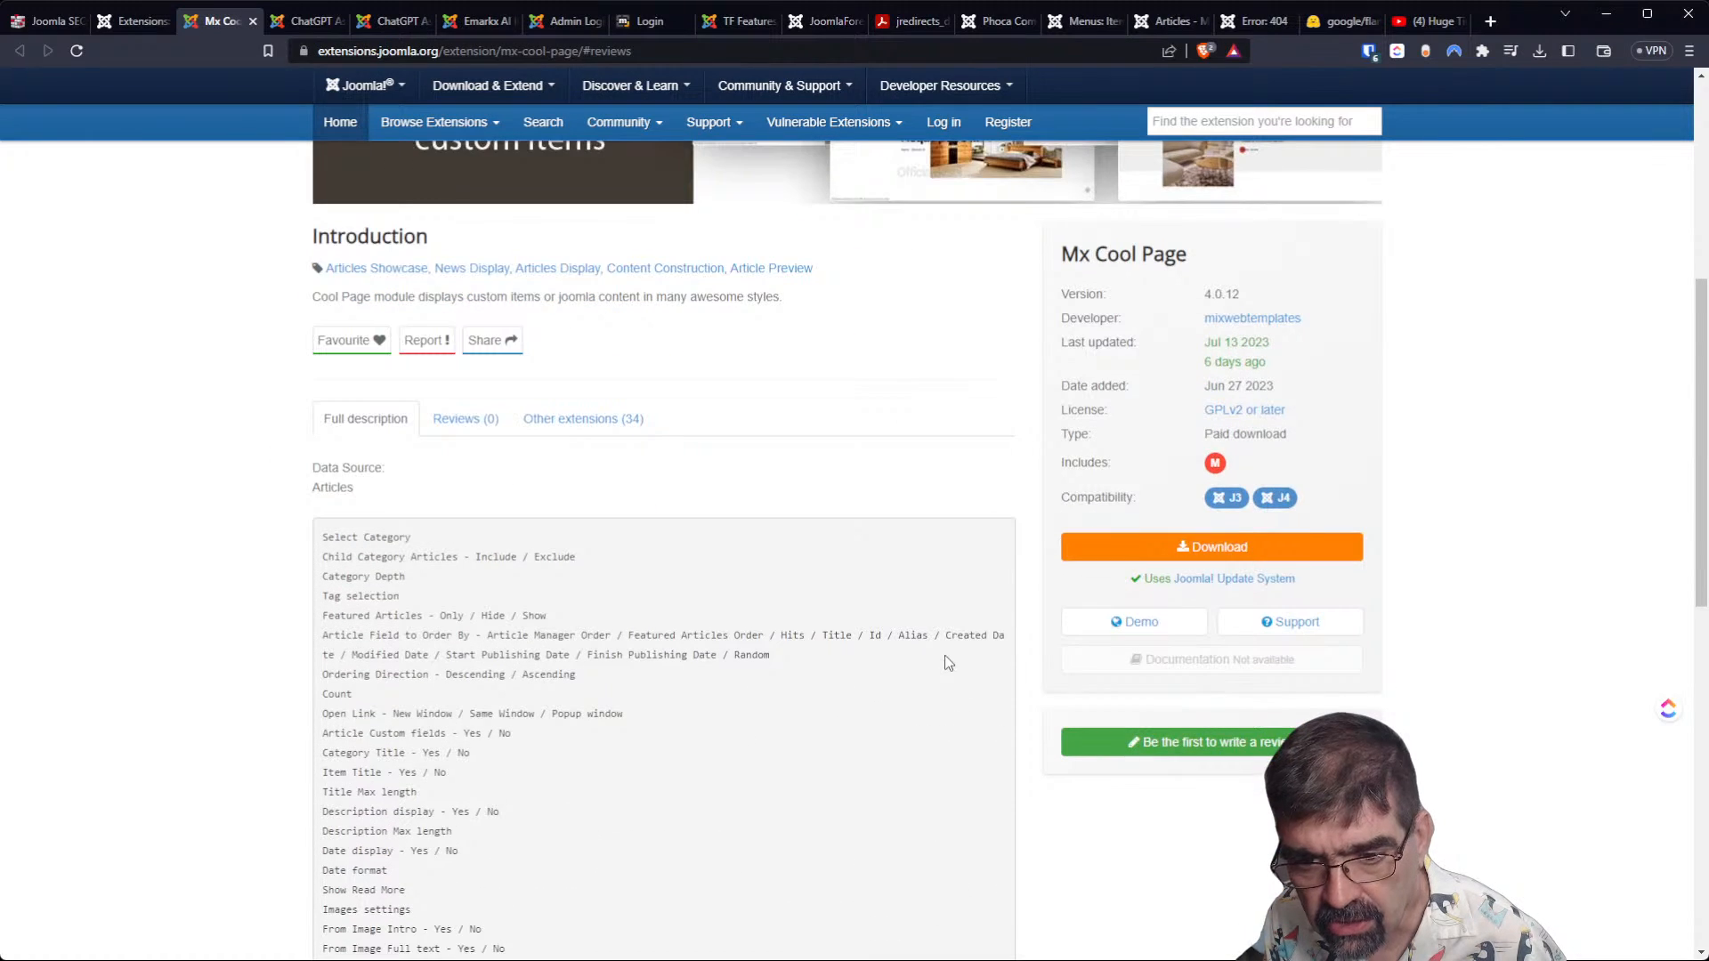
# Open the Mx Cool Page demo, view the vendor's list of extensions and examine the page's scrolling image and article layouts.
pyautogui.middleClick(1122, 625)
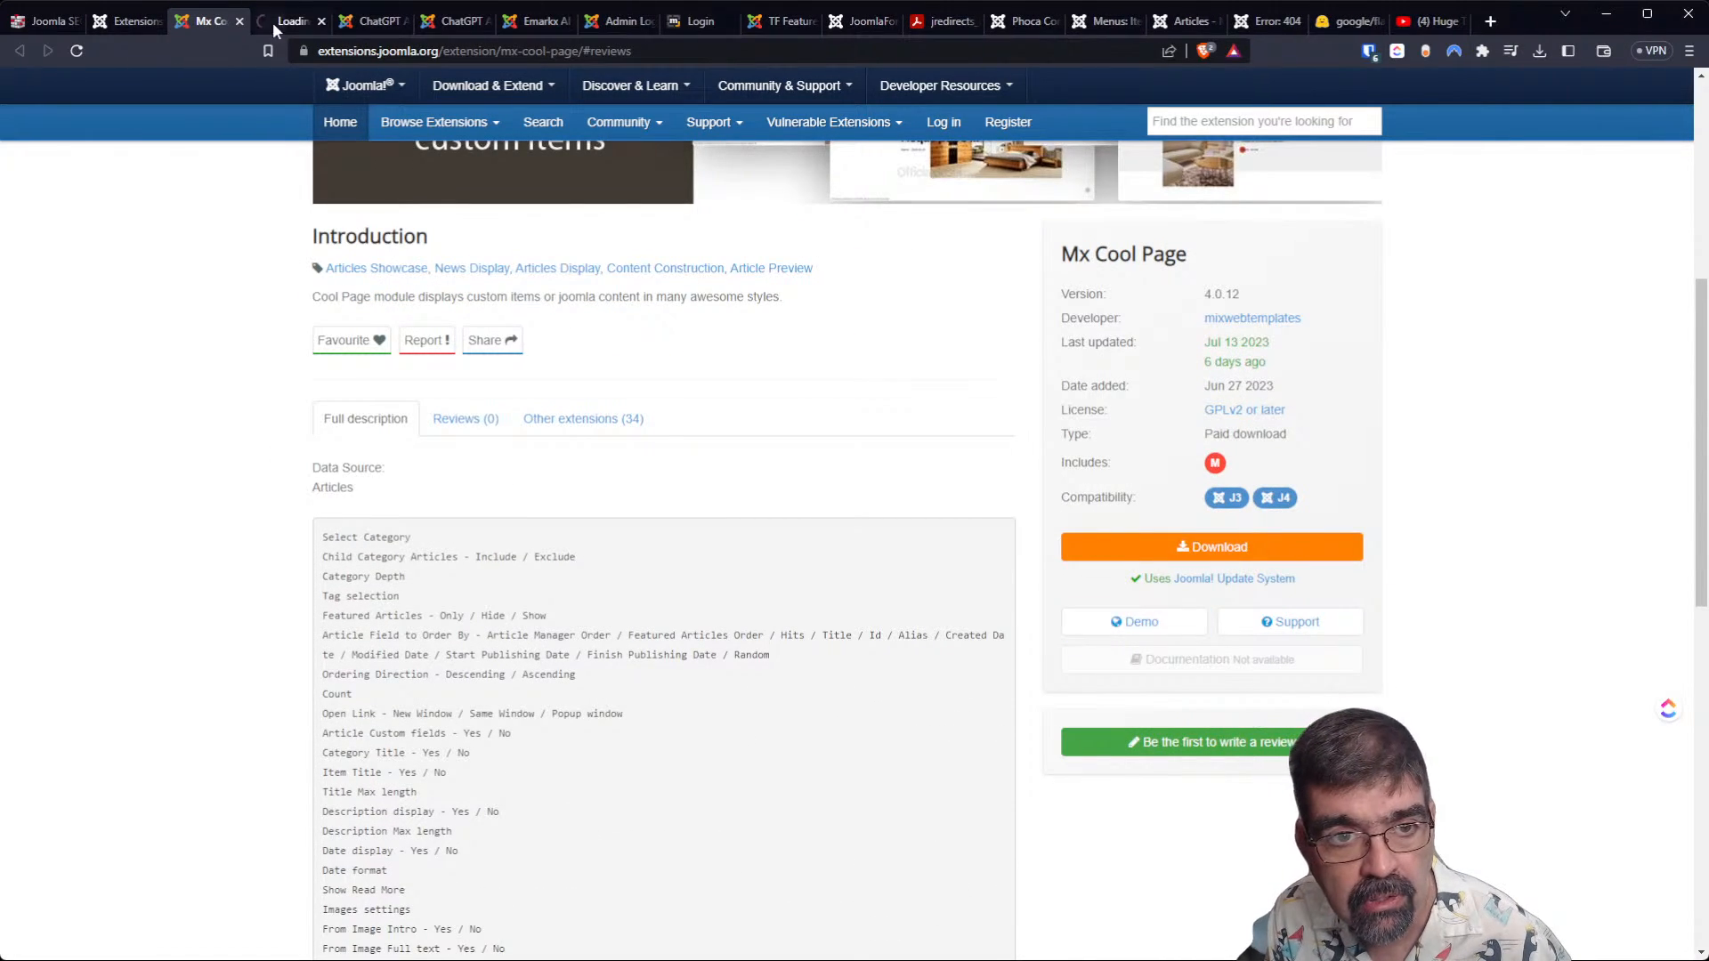
pyautogui.click(292, 22)
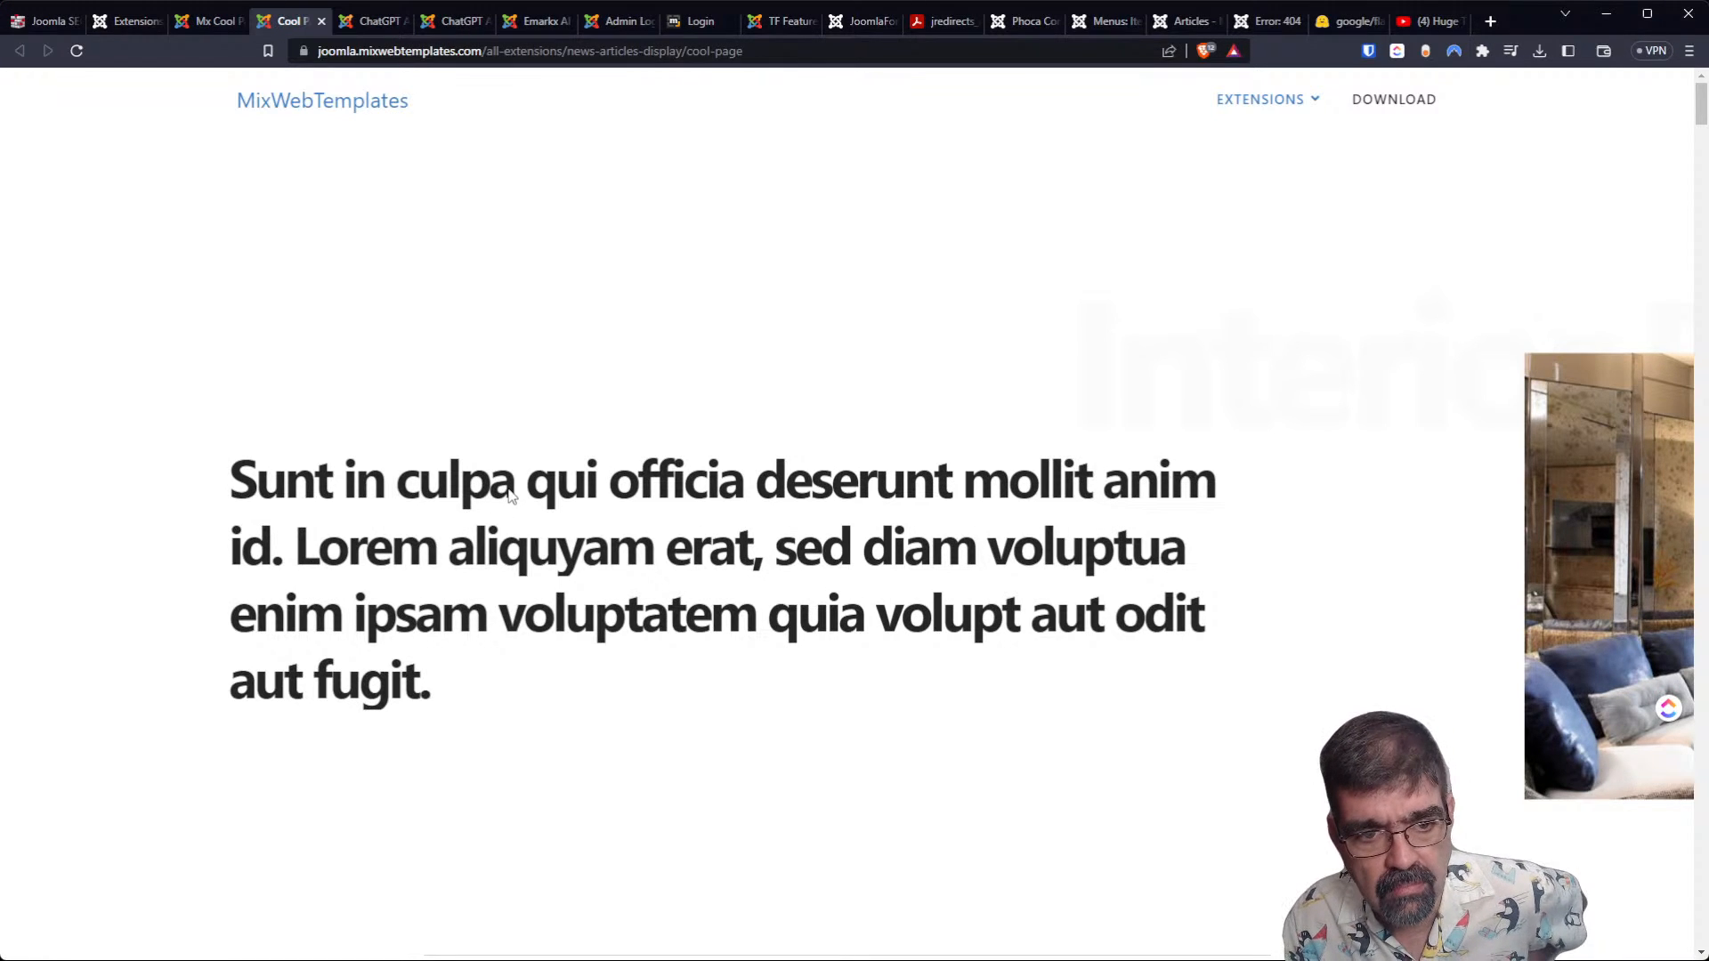
pyautogui.moveTo(1286, 107)
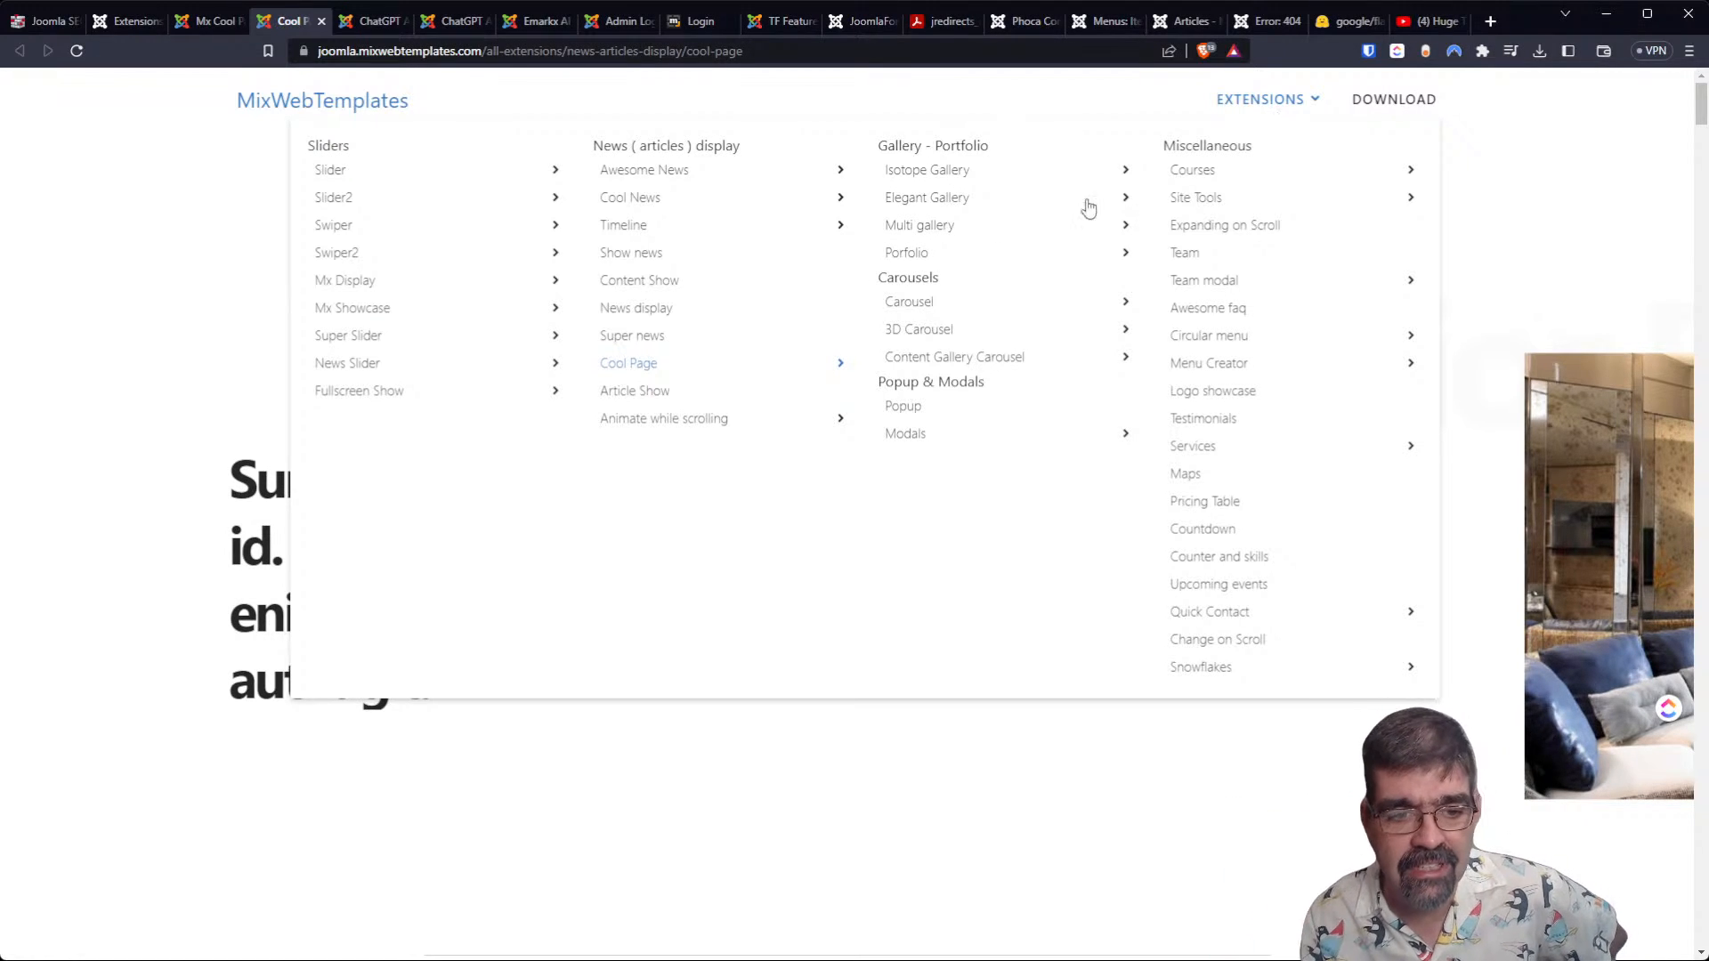
pyautogui.scroll(-3, 1460, 612)
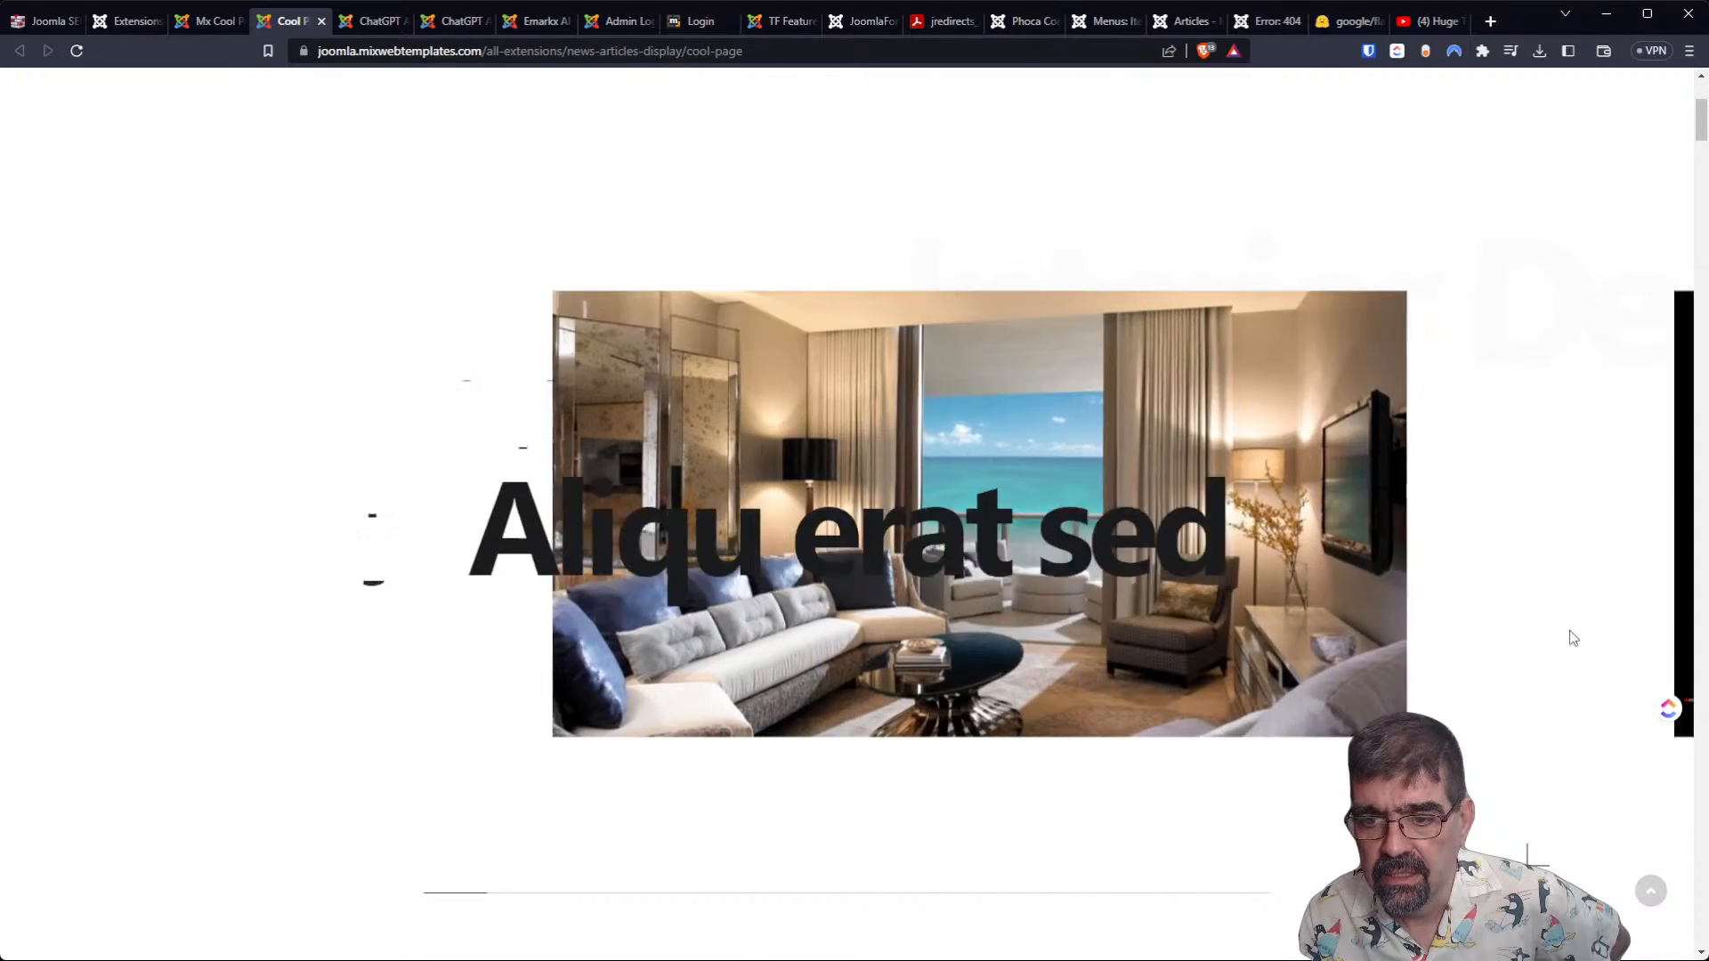
pyautogui.scroll(-5, 1531, 636)
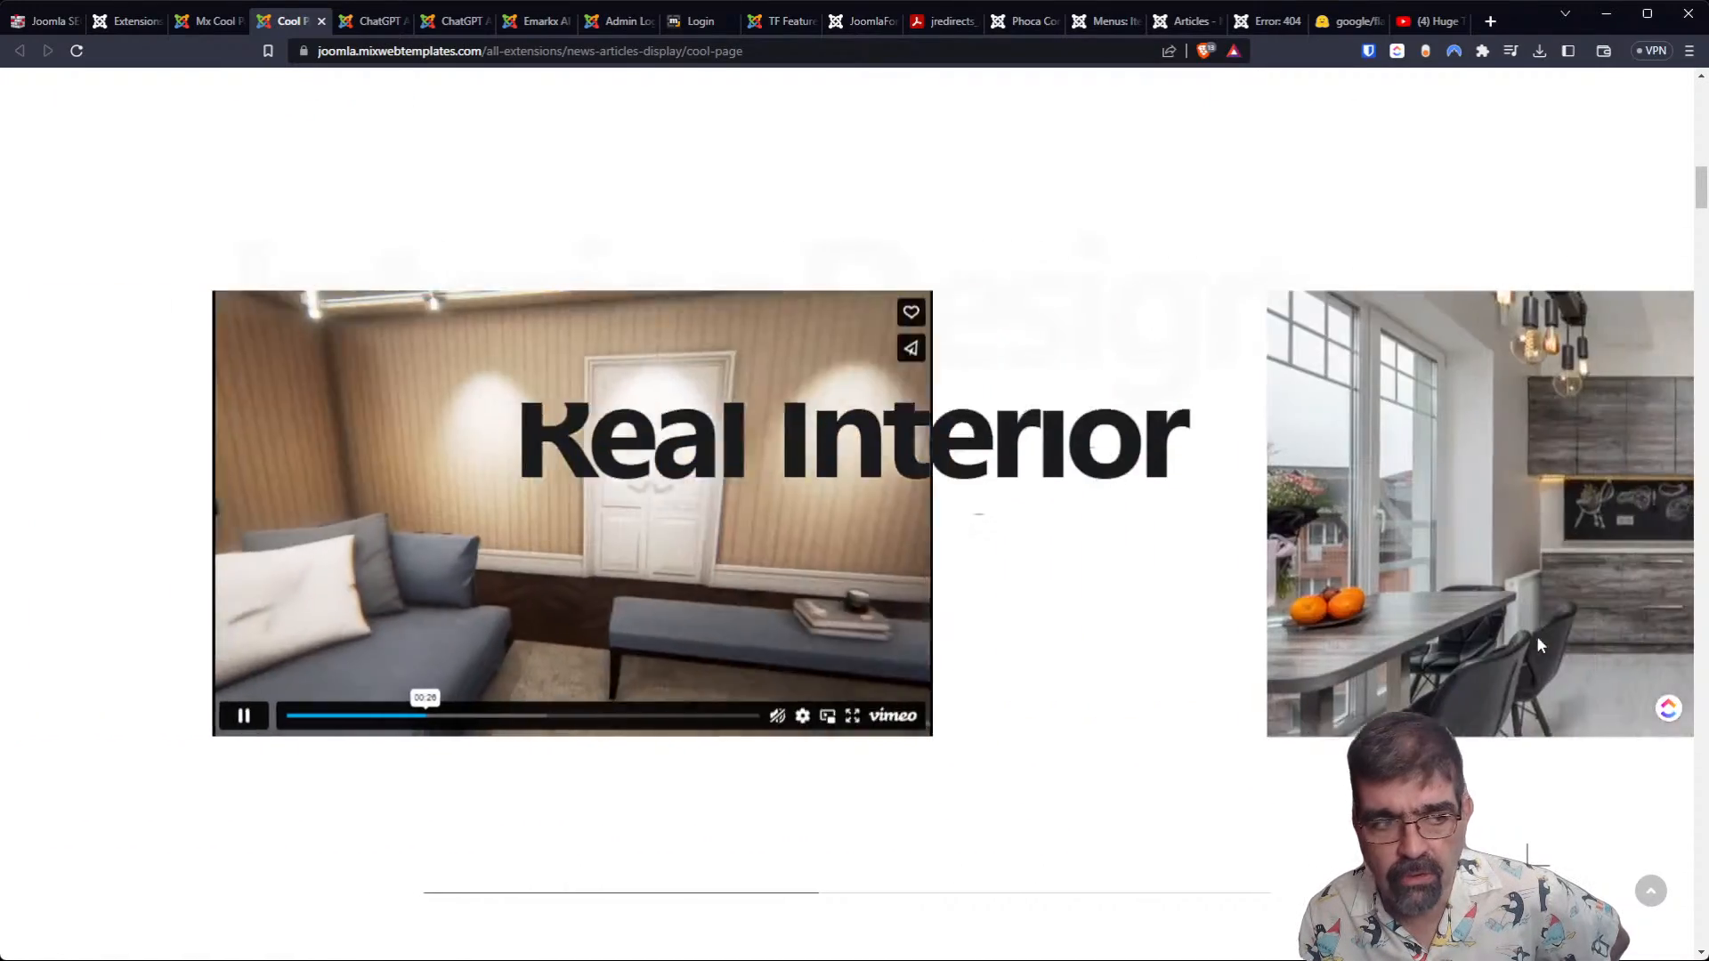
pyautogui.scroll(-5, 1517, 657)
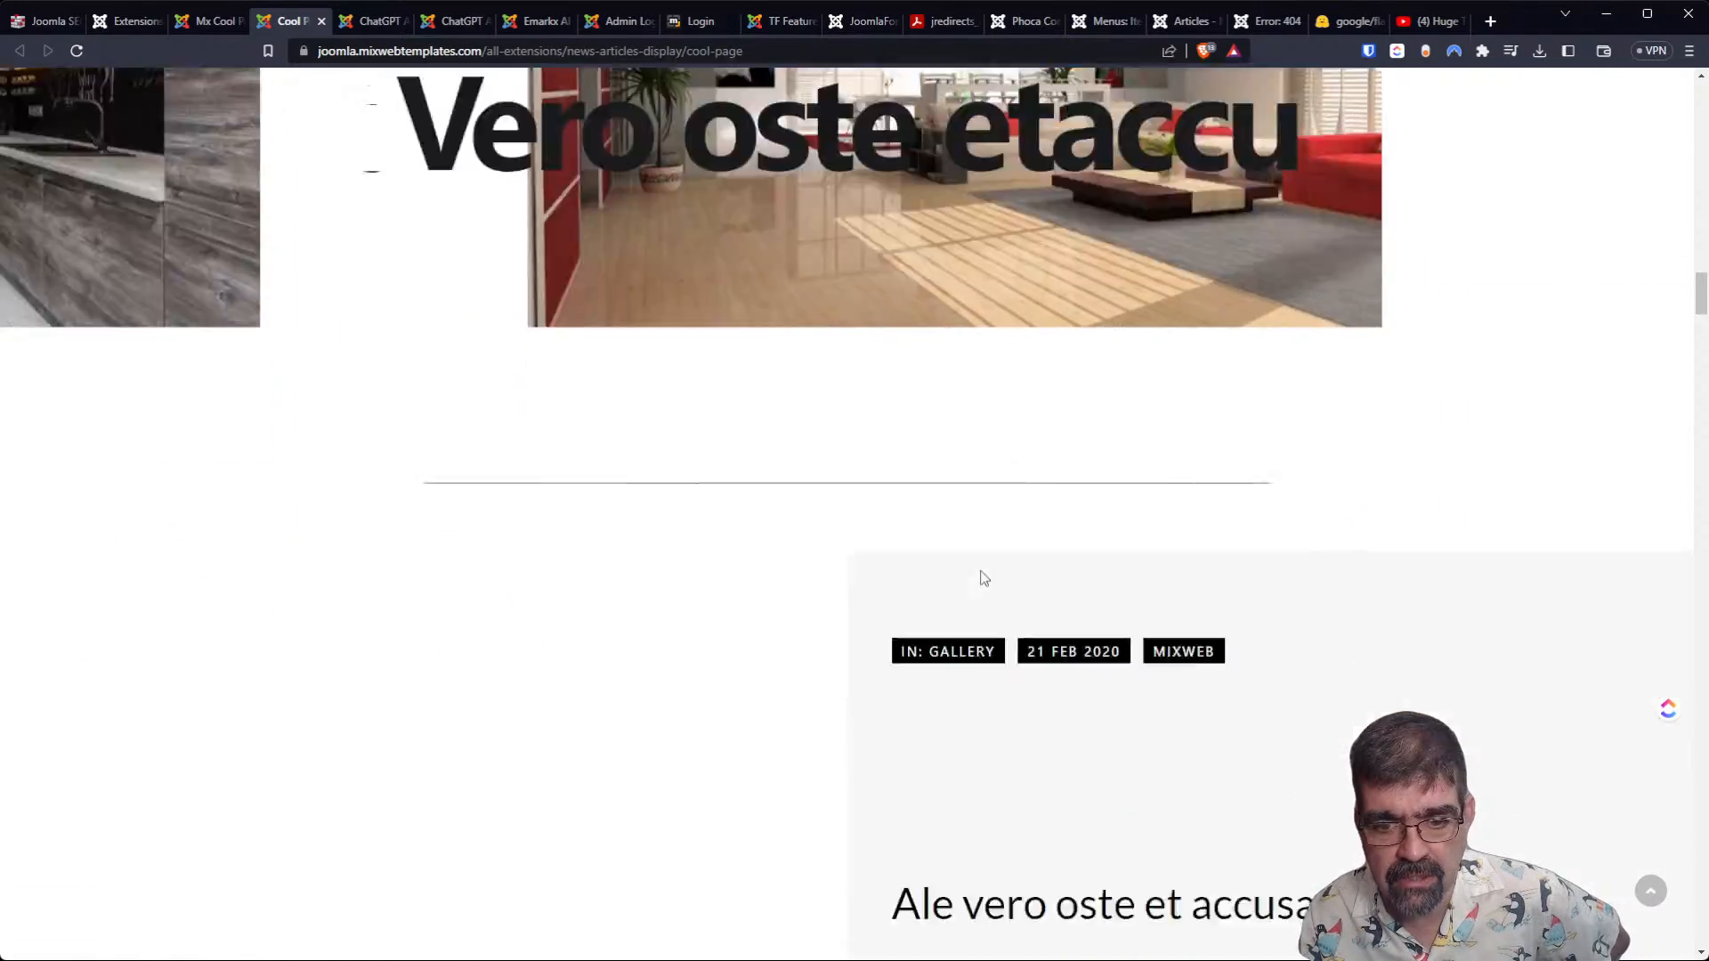
pyautogui.scroll(3, 993, 578)
pyautogui.scroll(3, 990, 570)
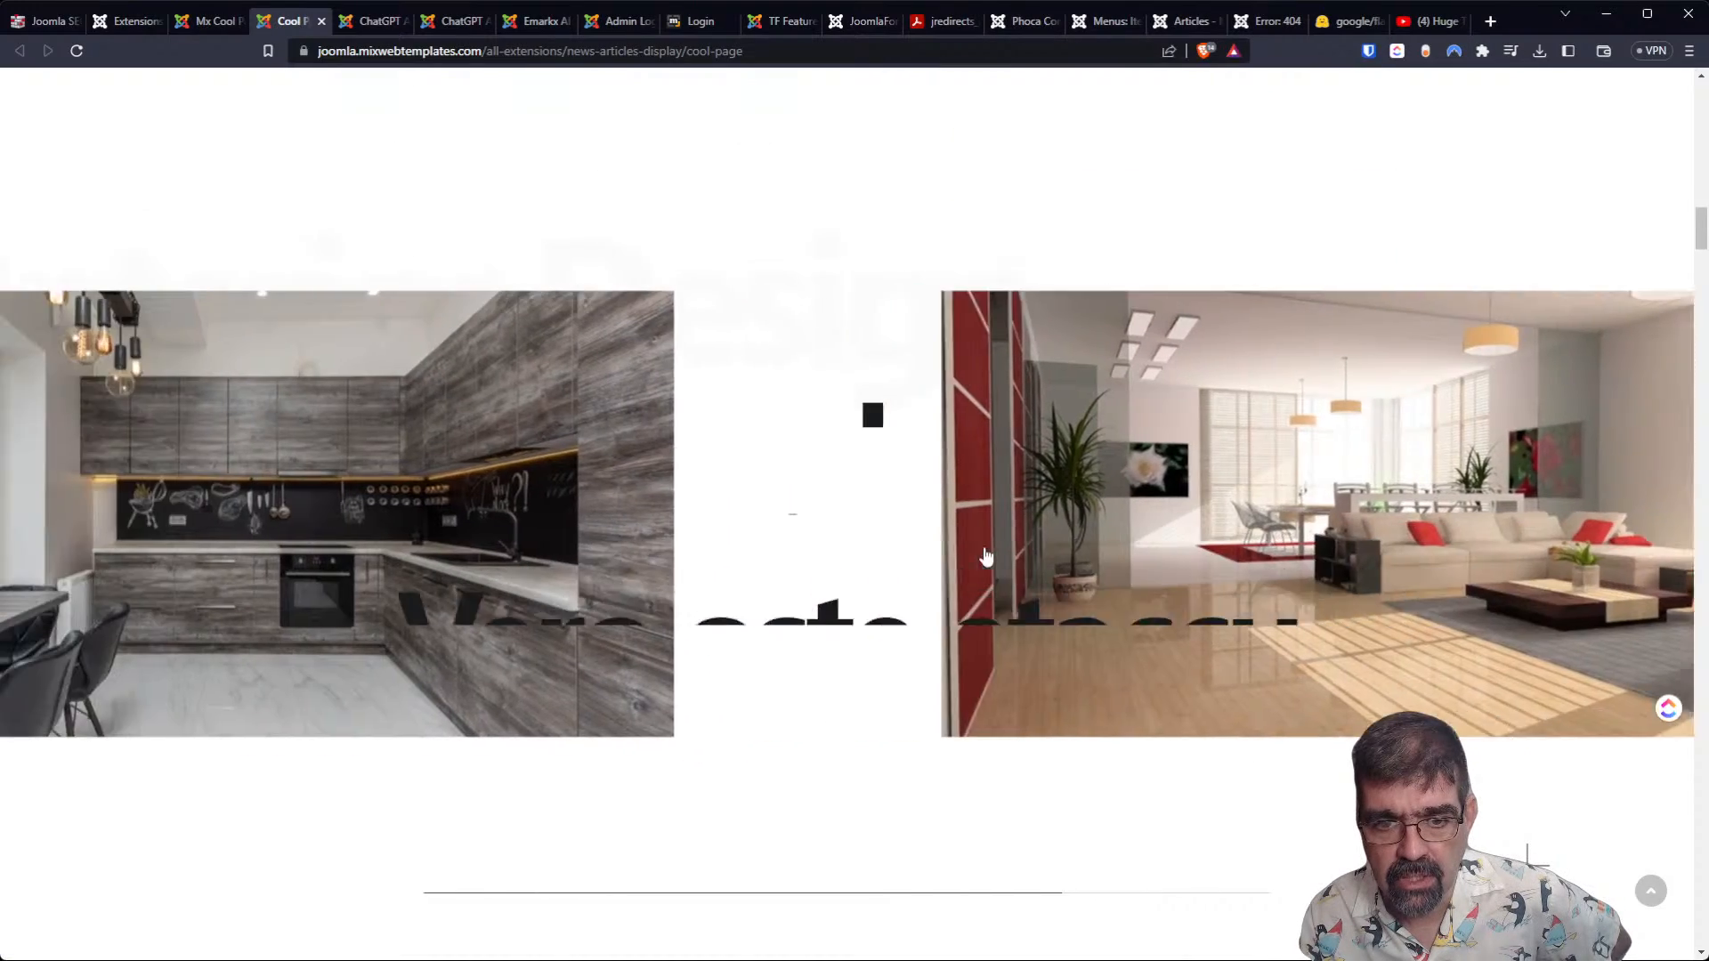
pyautogui.scroll(3, 983, 553)
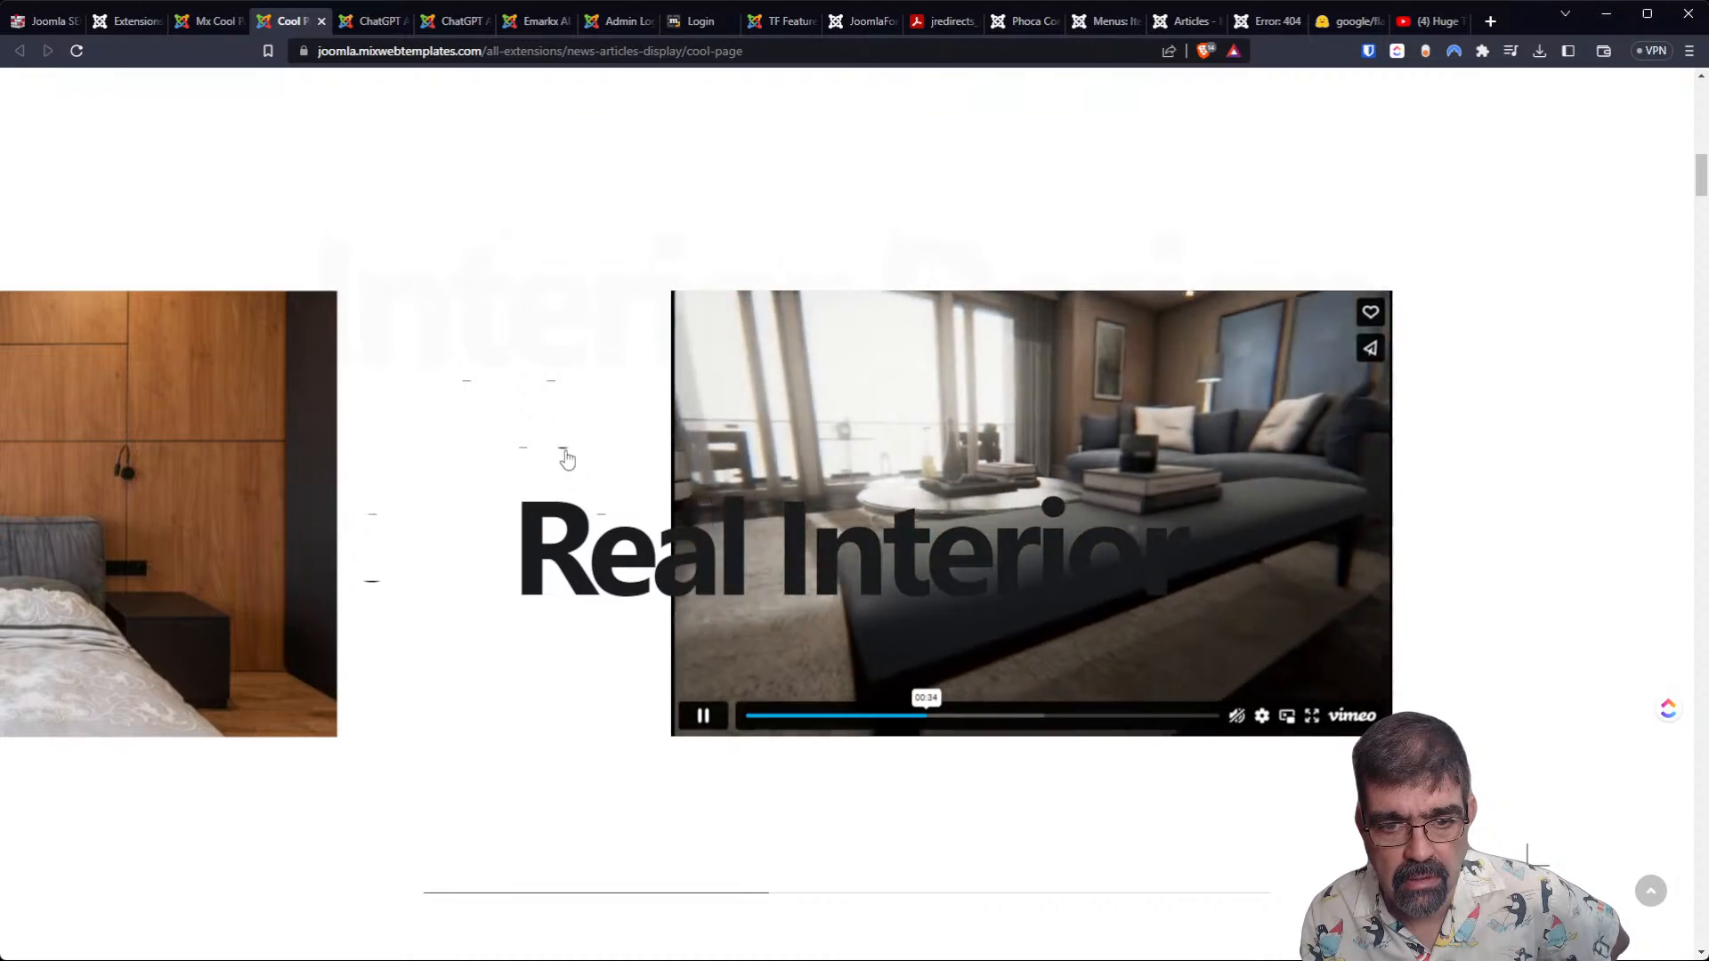
pyautogui.scroll(-10, 1017, 519)
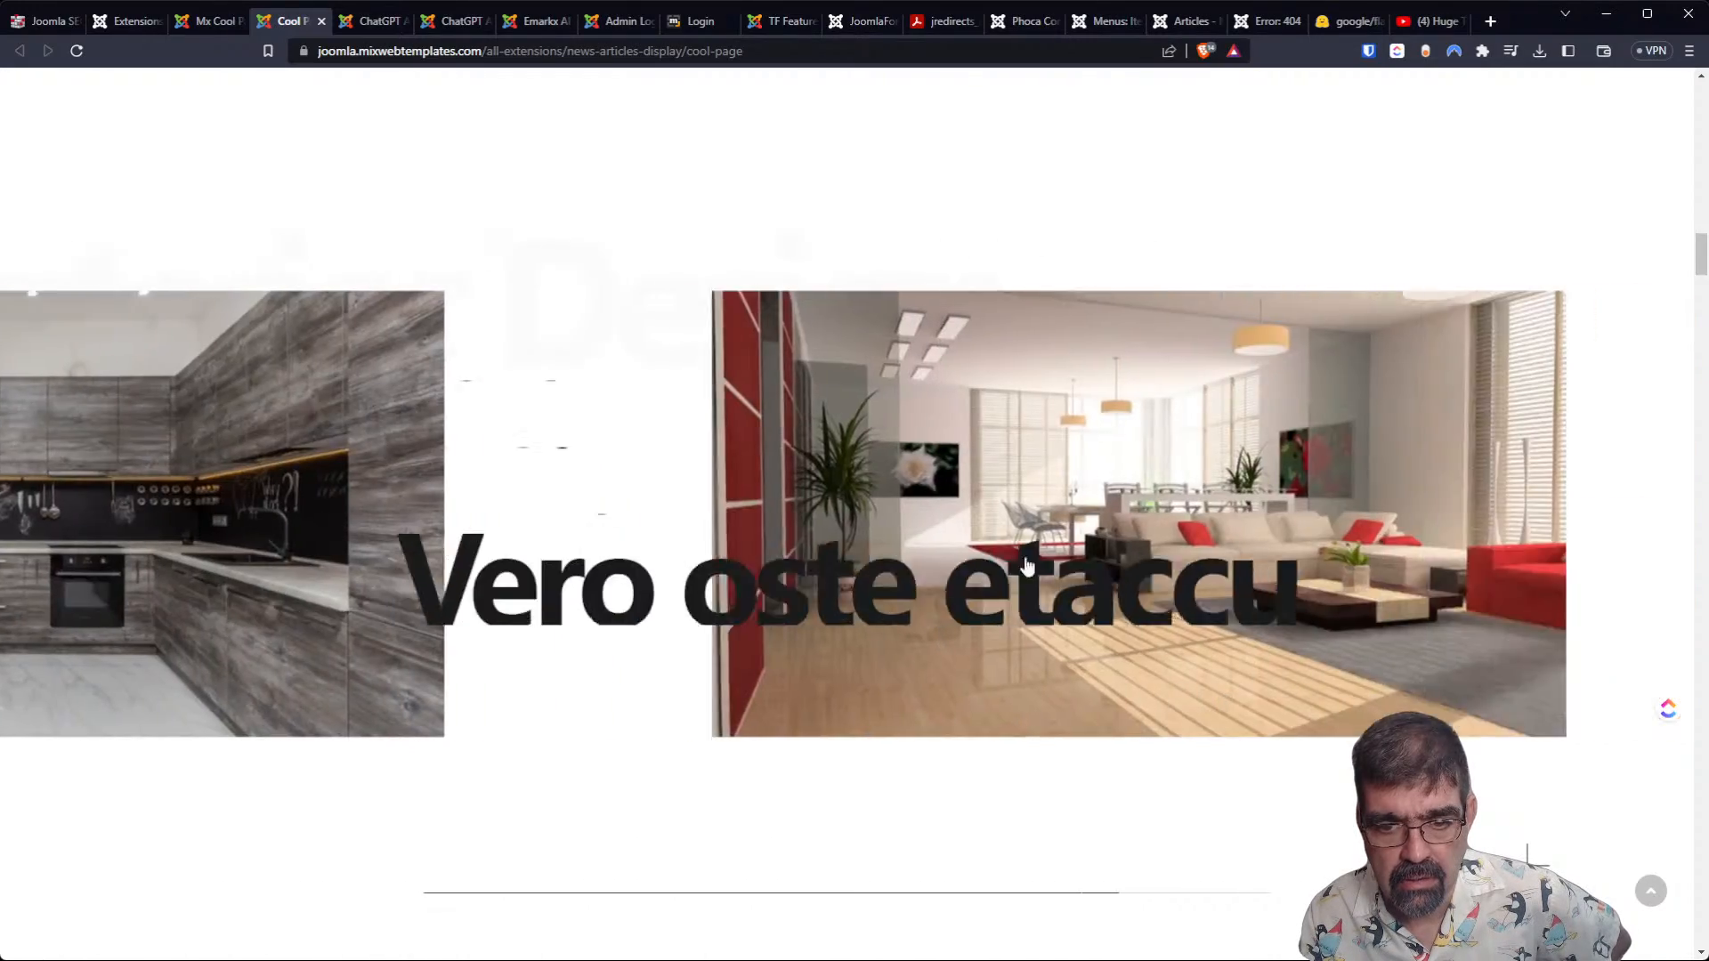
pyautogui.scroll(-1, 1057, 677)
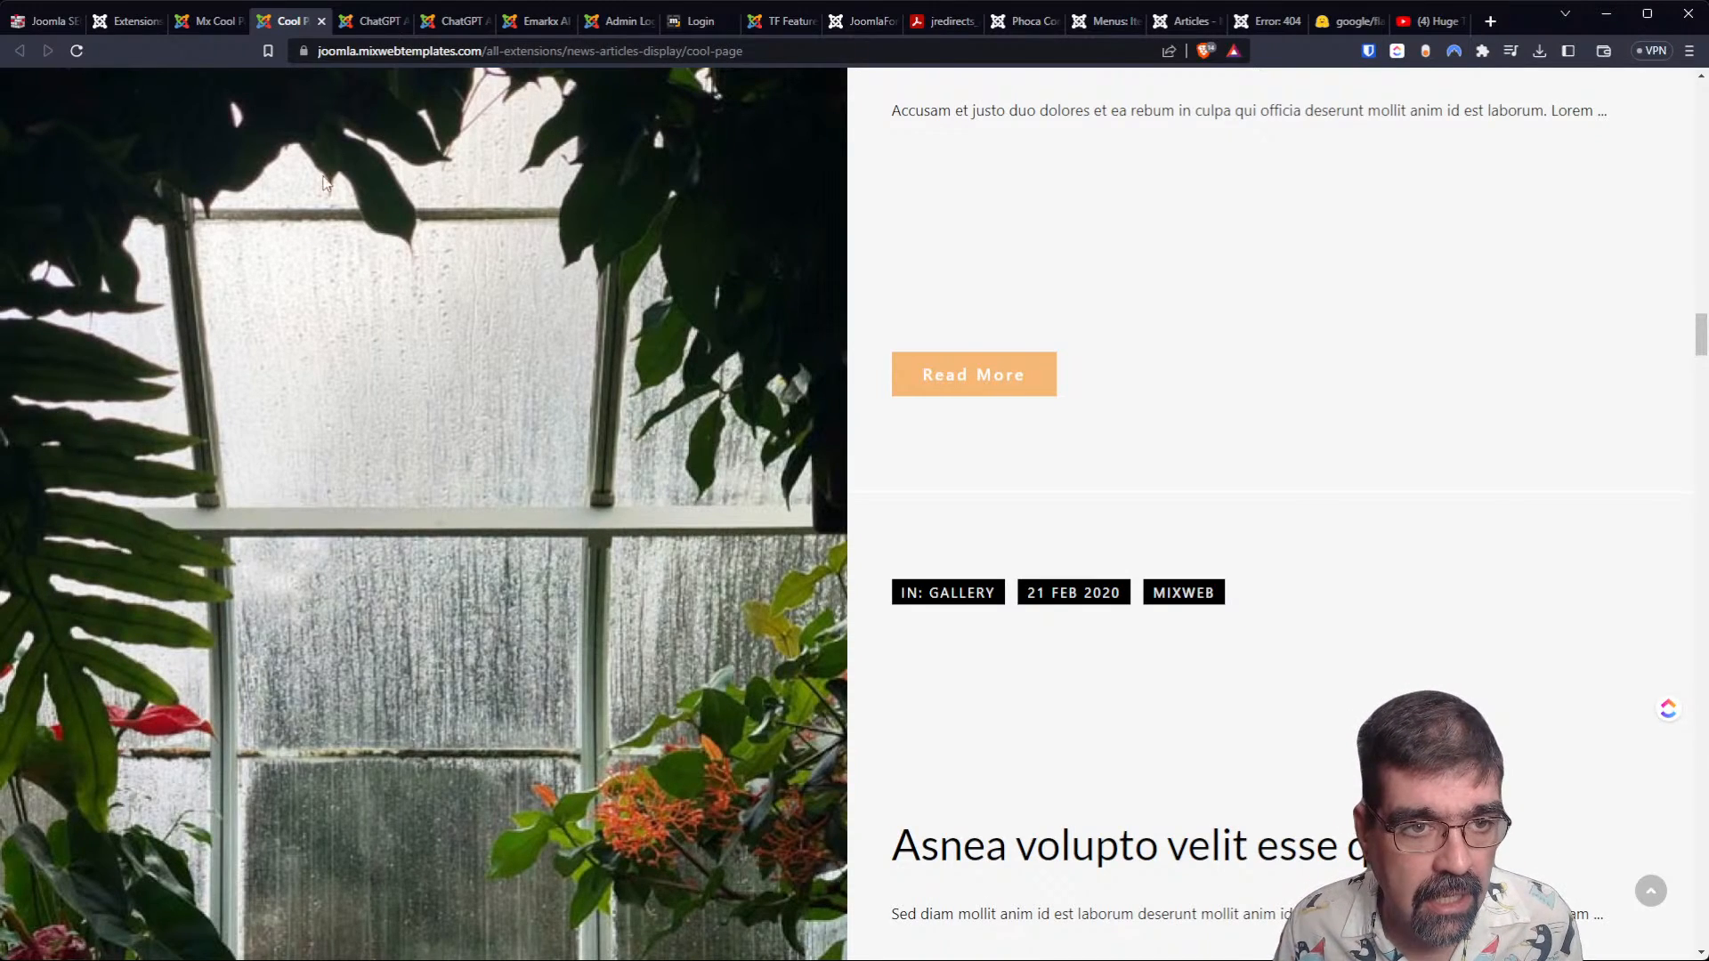
# From the Joomla extension install list, open the IWS.BY Instagram Button listing and review its main features.
pyautogui.click(191, 22)
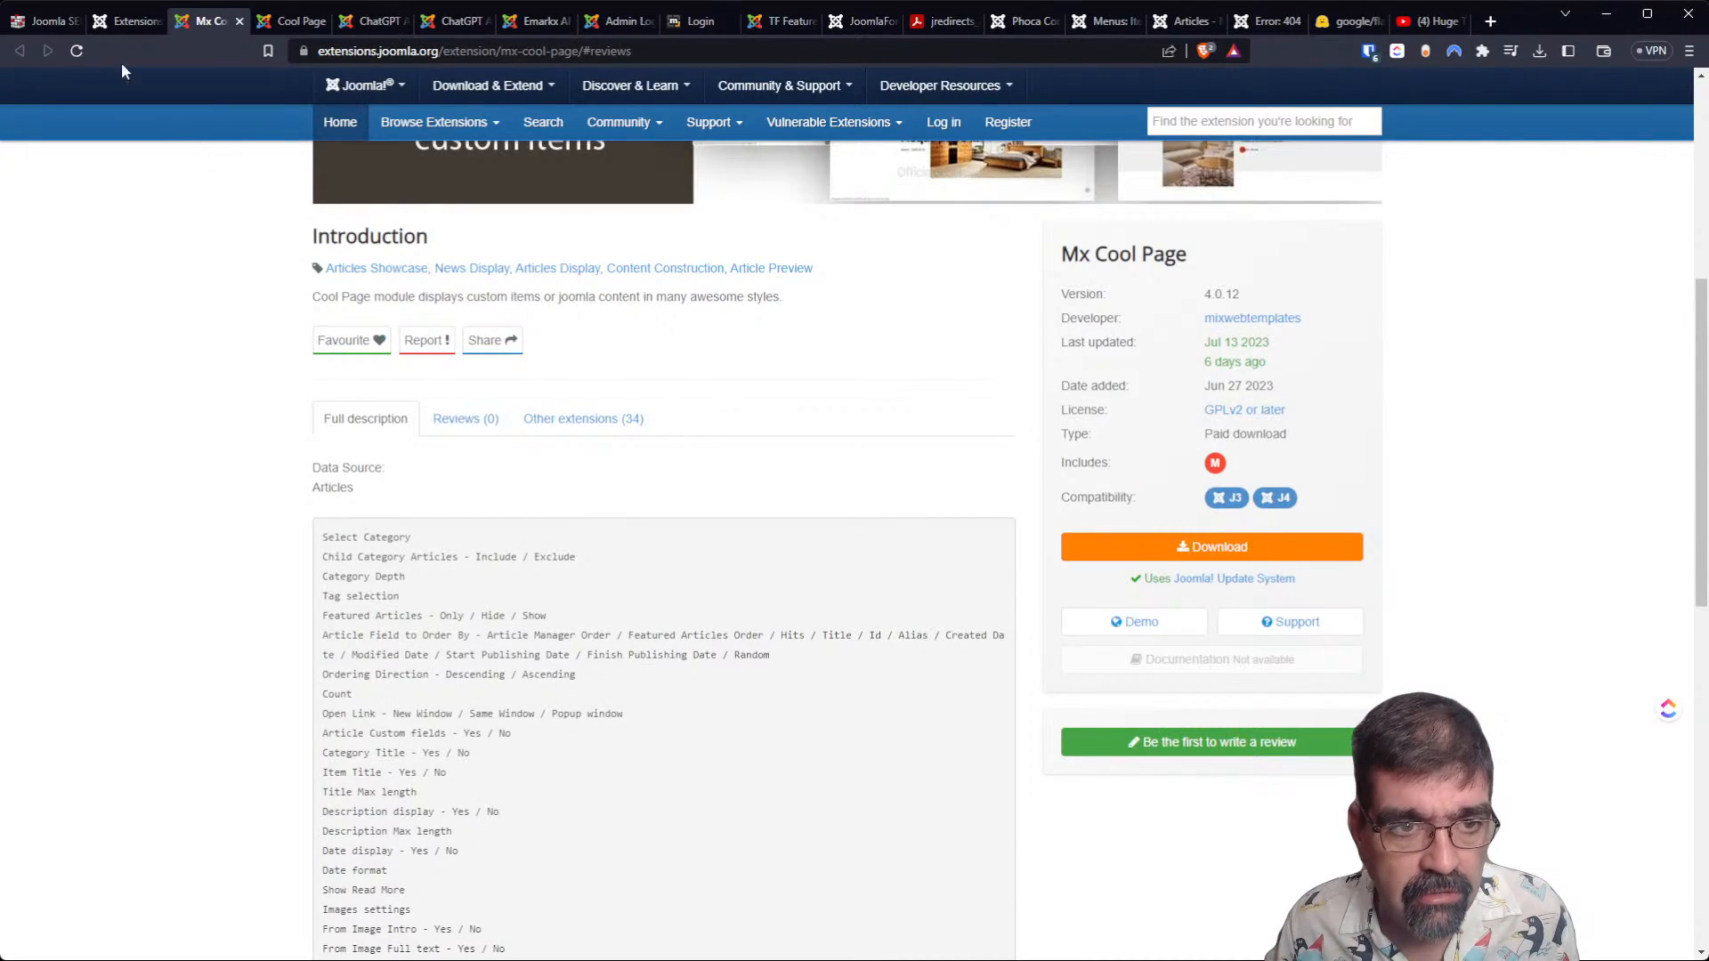
pyautogui.click(112, 22)
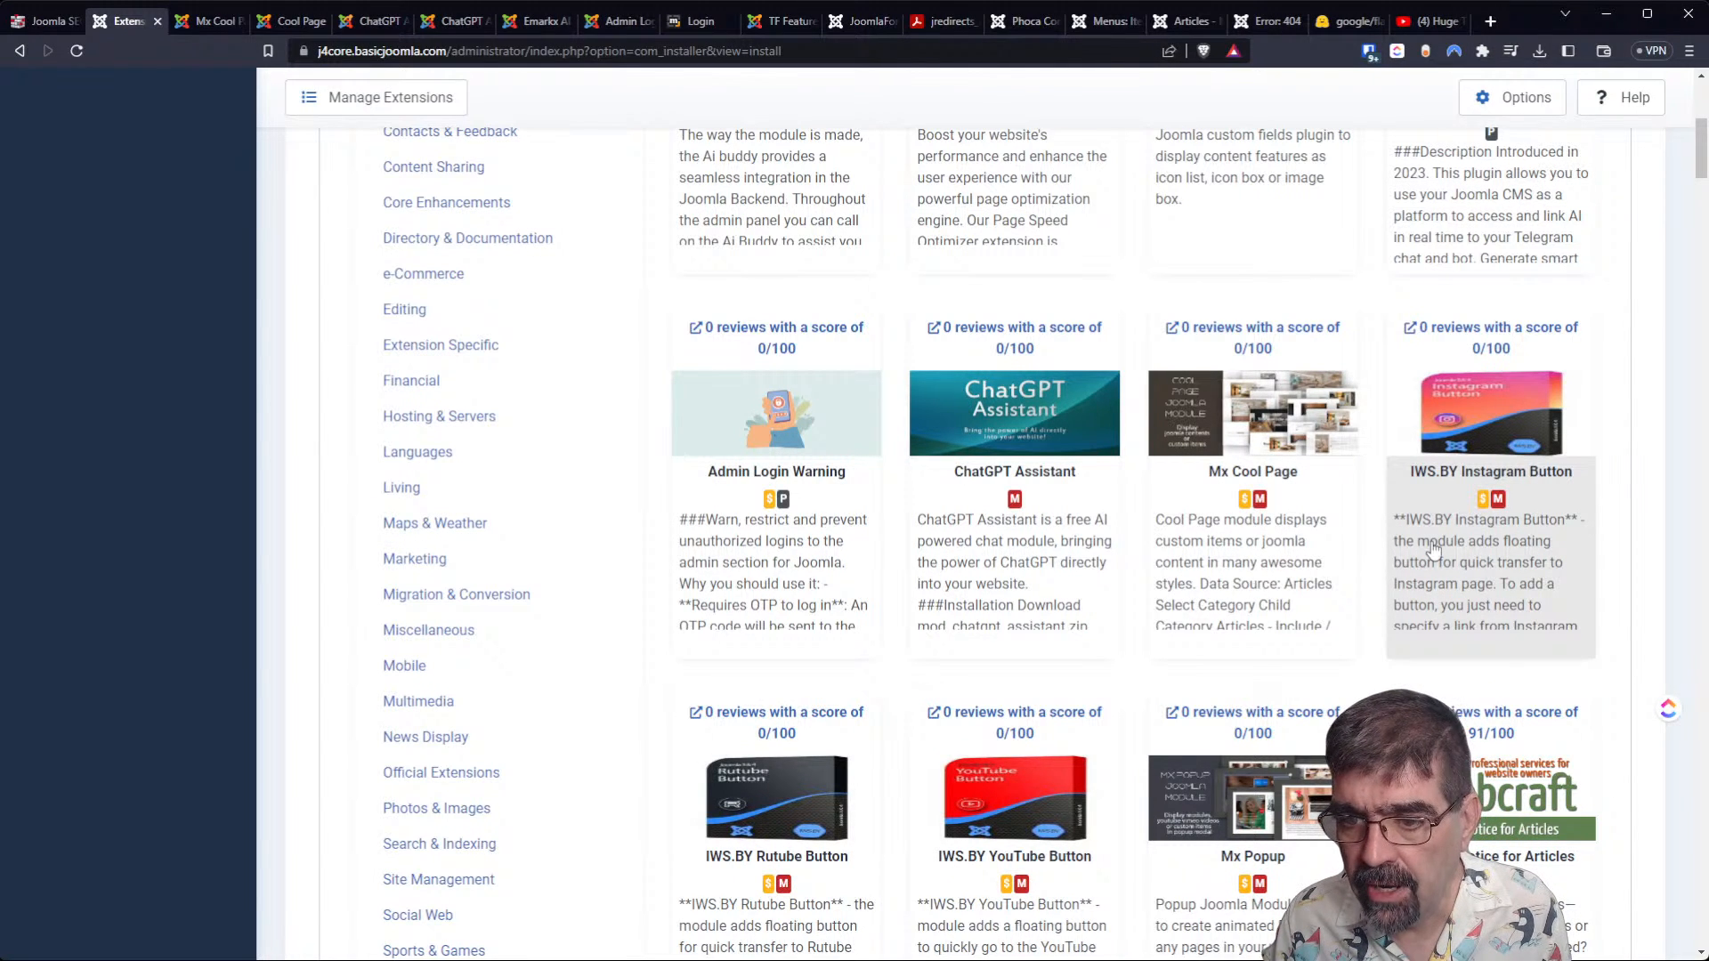
pyautogui.click(1479, 348)
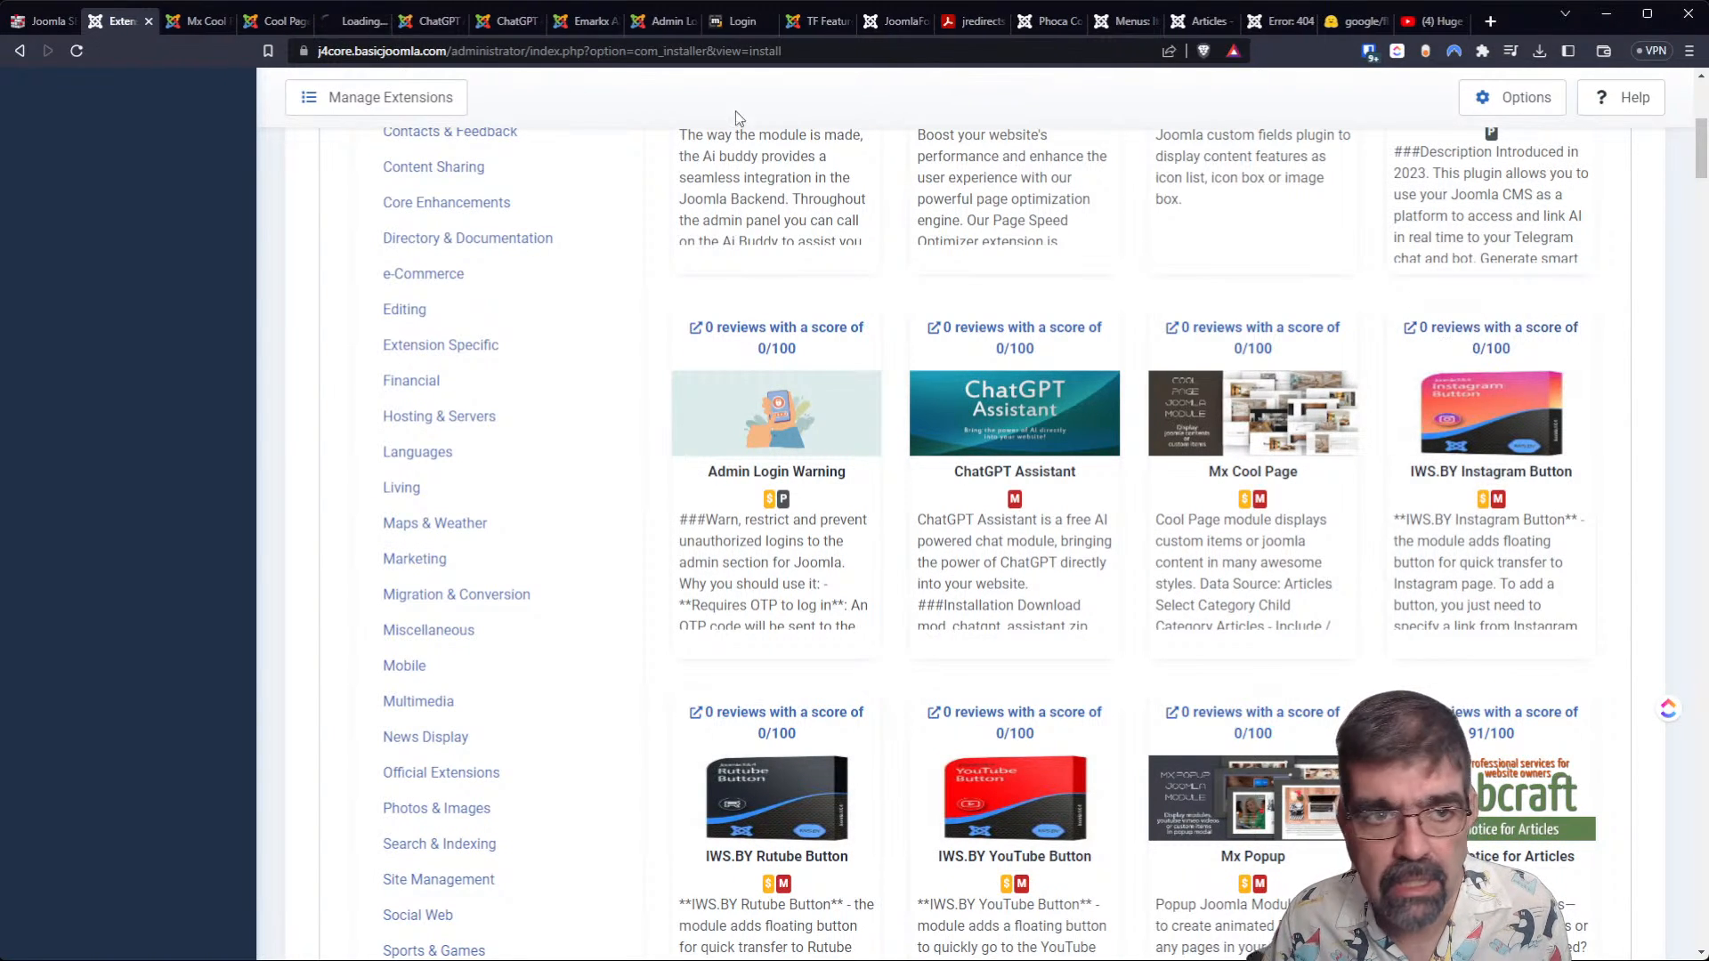
pyautogui.click(360, 22)
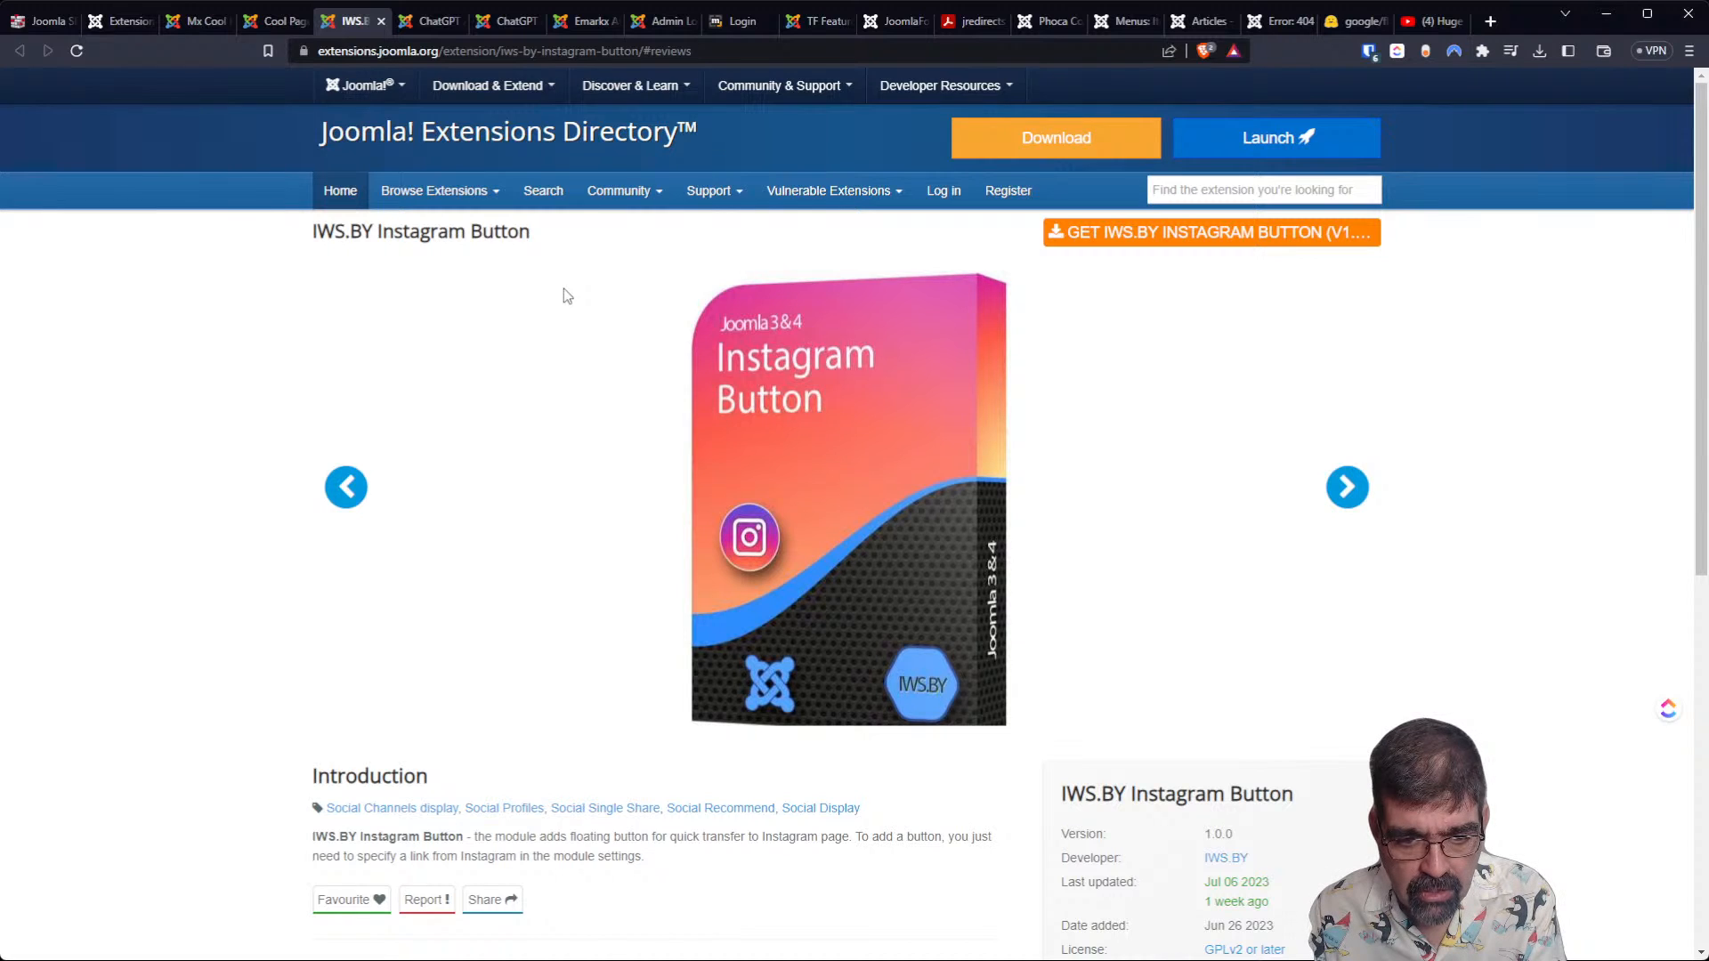
pyautogui.scroll(-3, 565, 297)
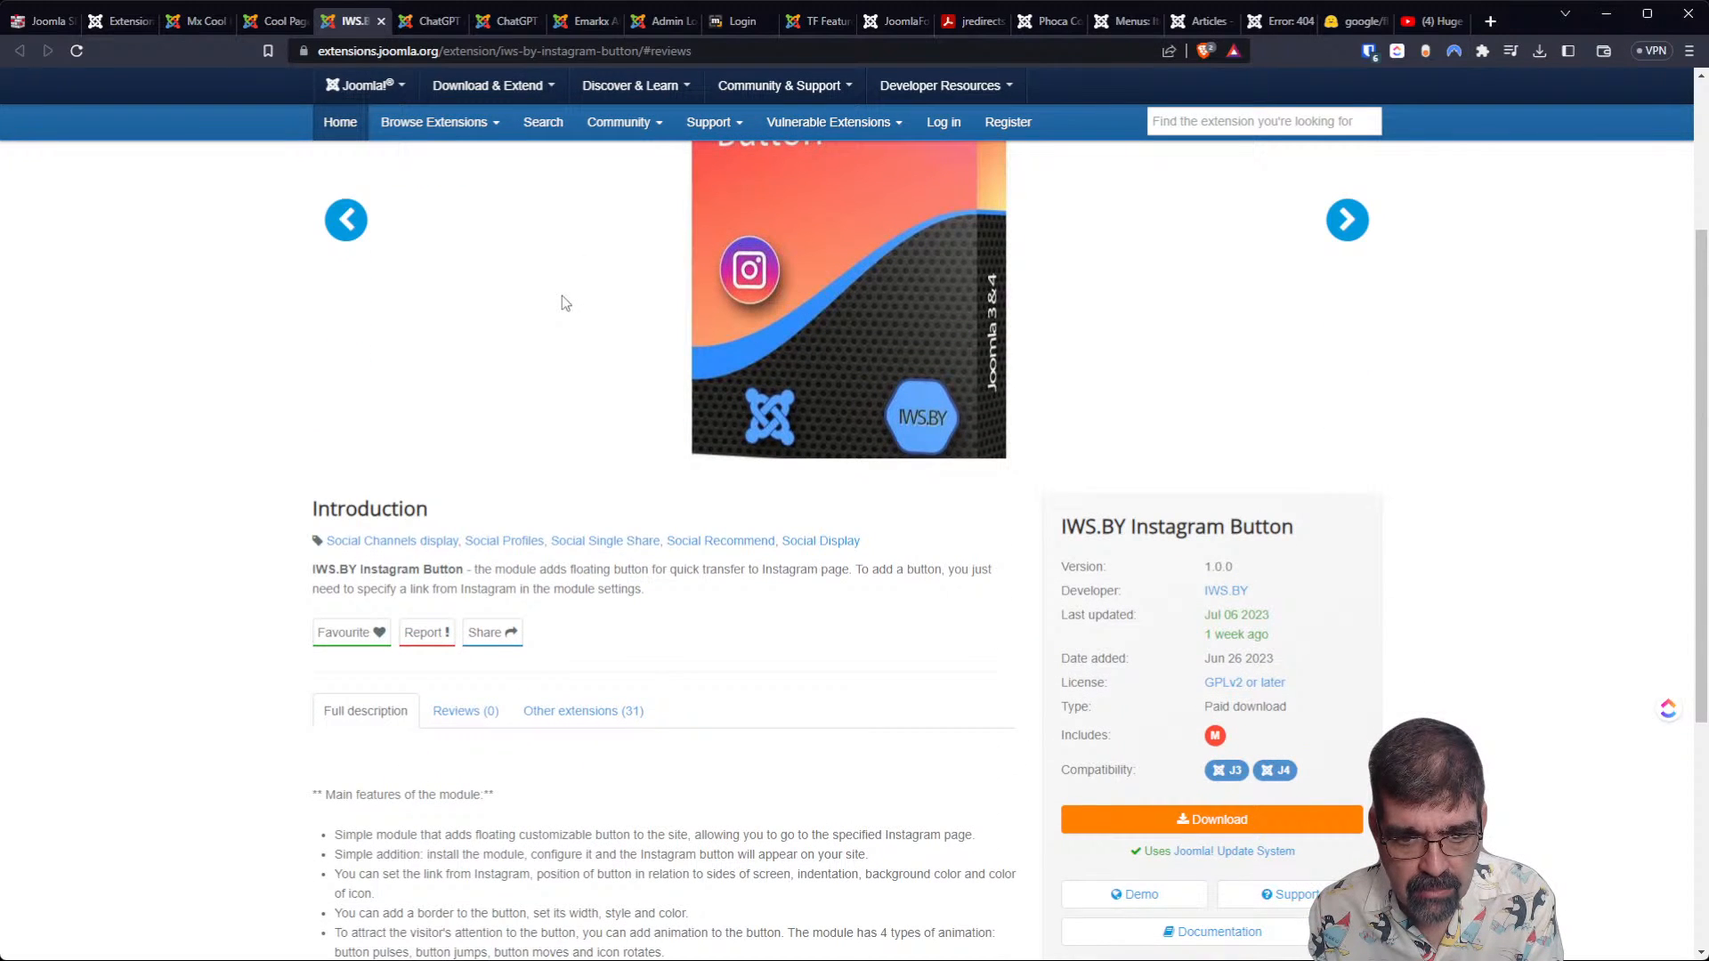
pyautogui.scroll(-3, 561, 297)
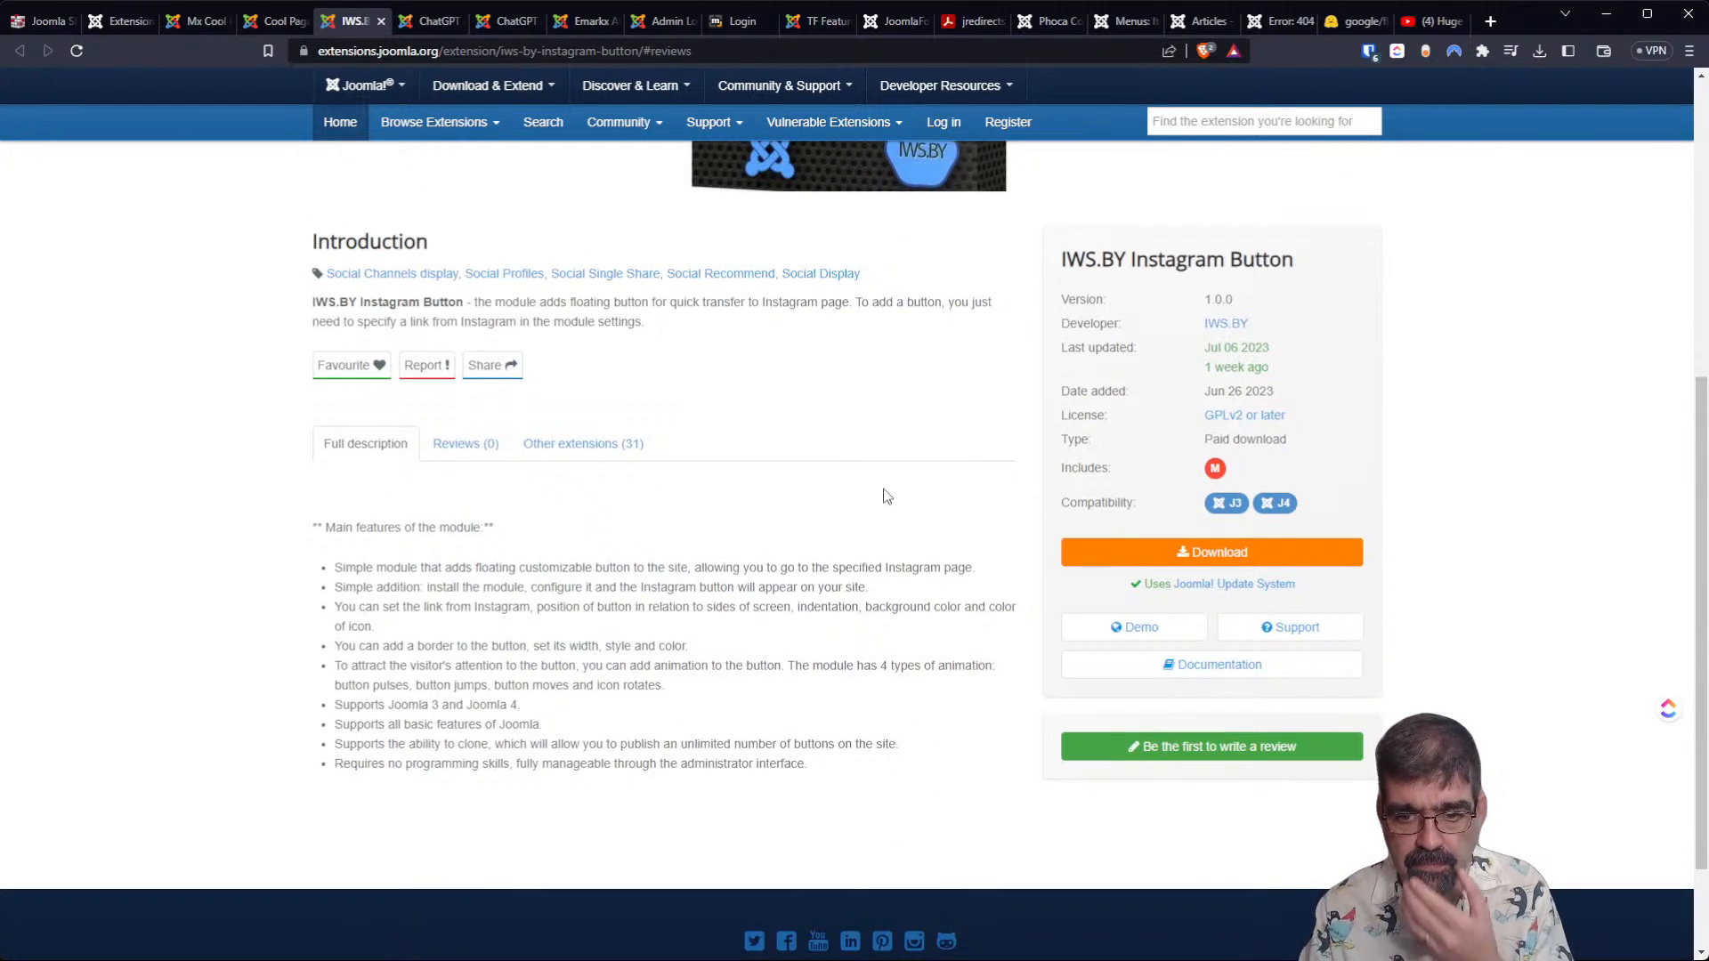
# Open the IWS.BY Instagram Button demo and try its floating Instagram button.
pyautogui.click(1132, 628)
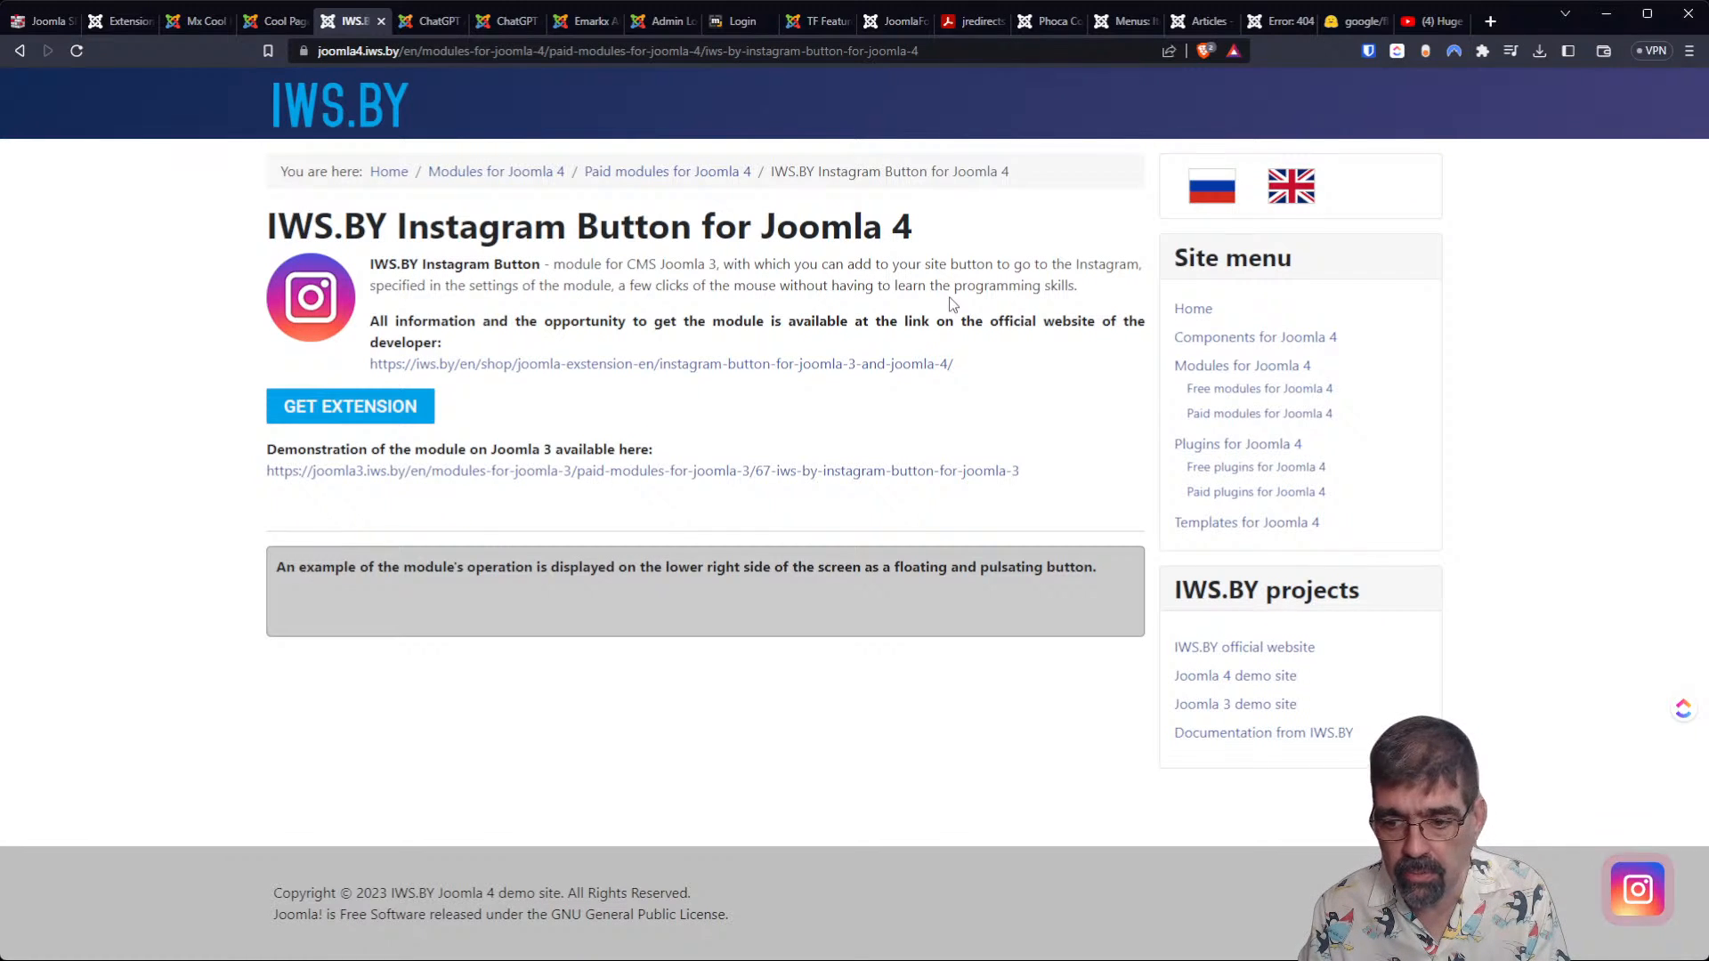
pyautogui.click(1636, 888)
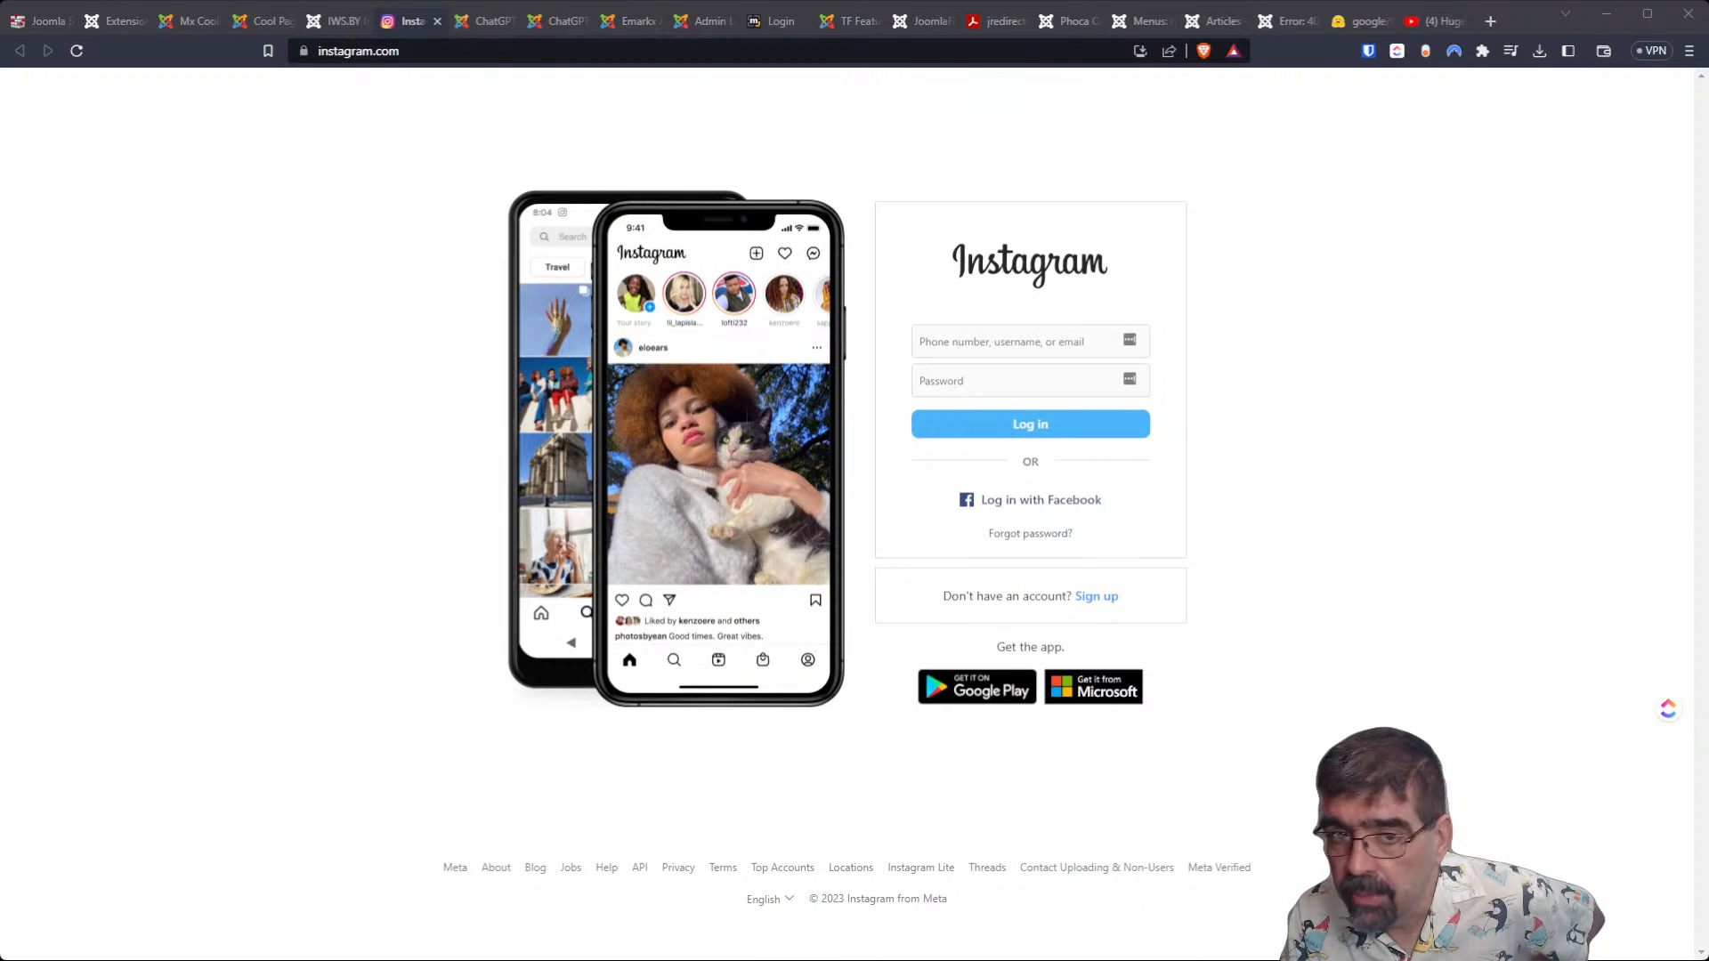
# Replace the Instagram page with the Glasp YouTube Summary page at glasp.co/youtube-summary.
pyautogui.click(425, 57)
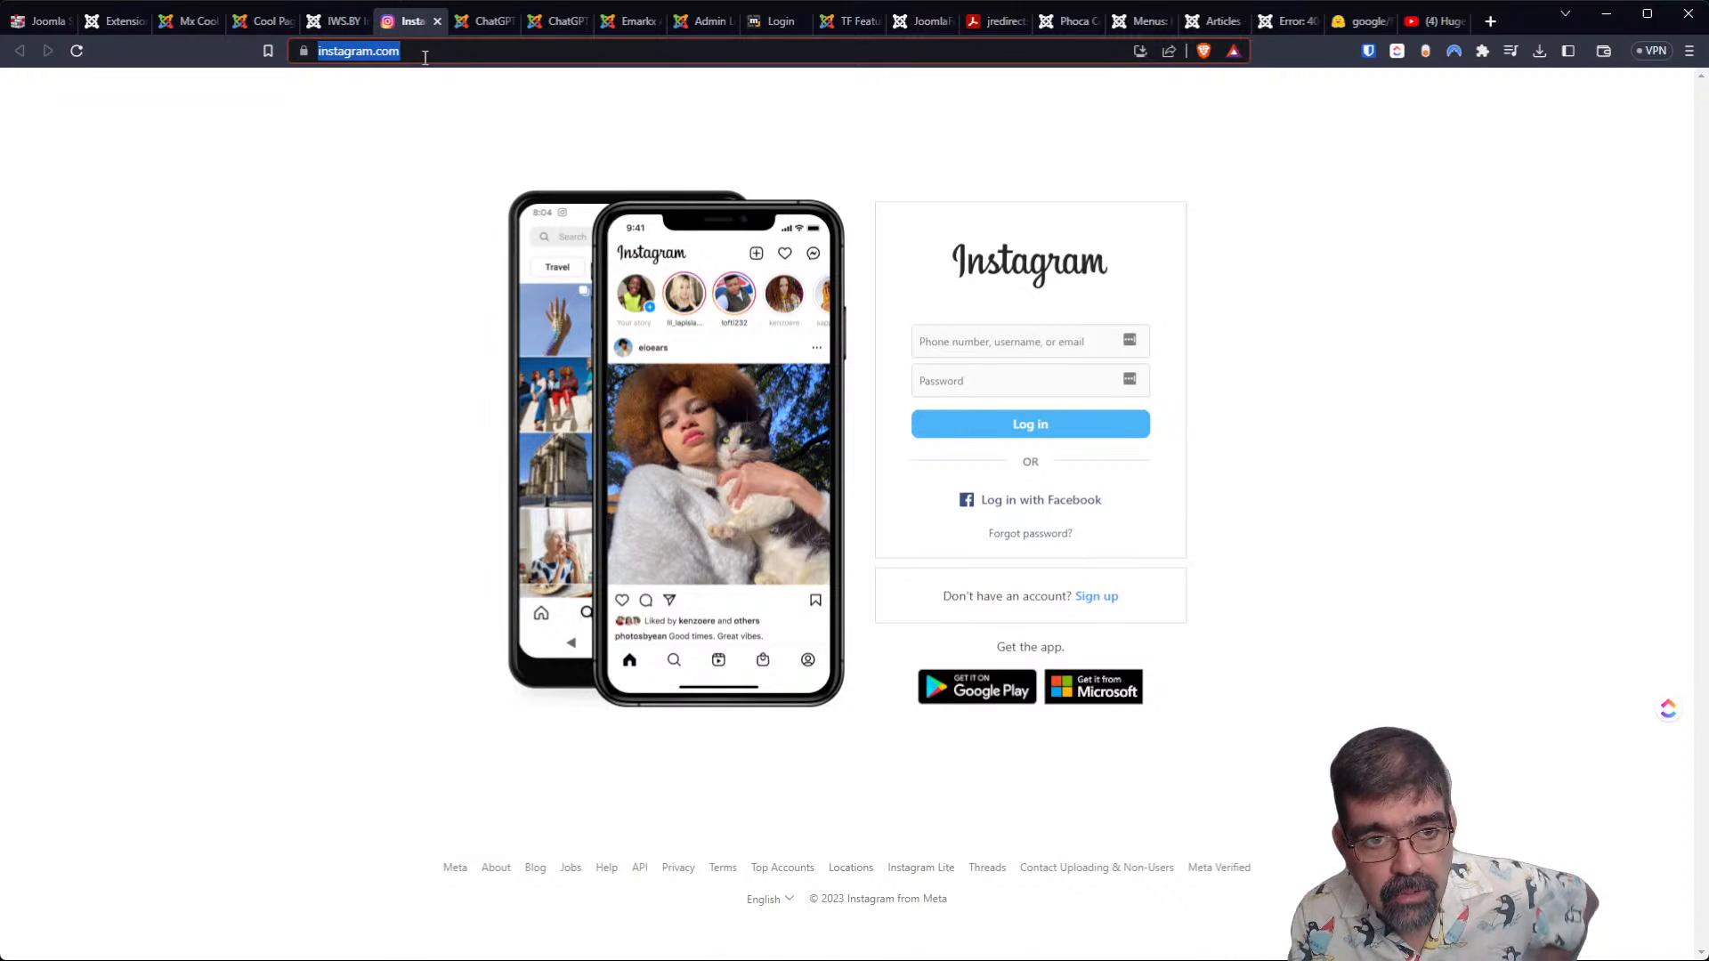
pyautogui.write('https://glasp.co/youtube-summary')
pyautogui.press('Return')
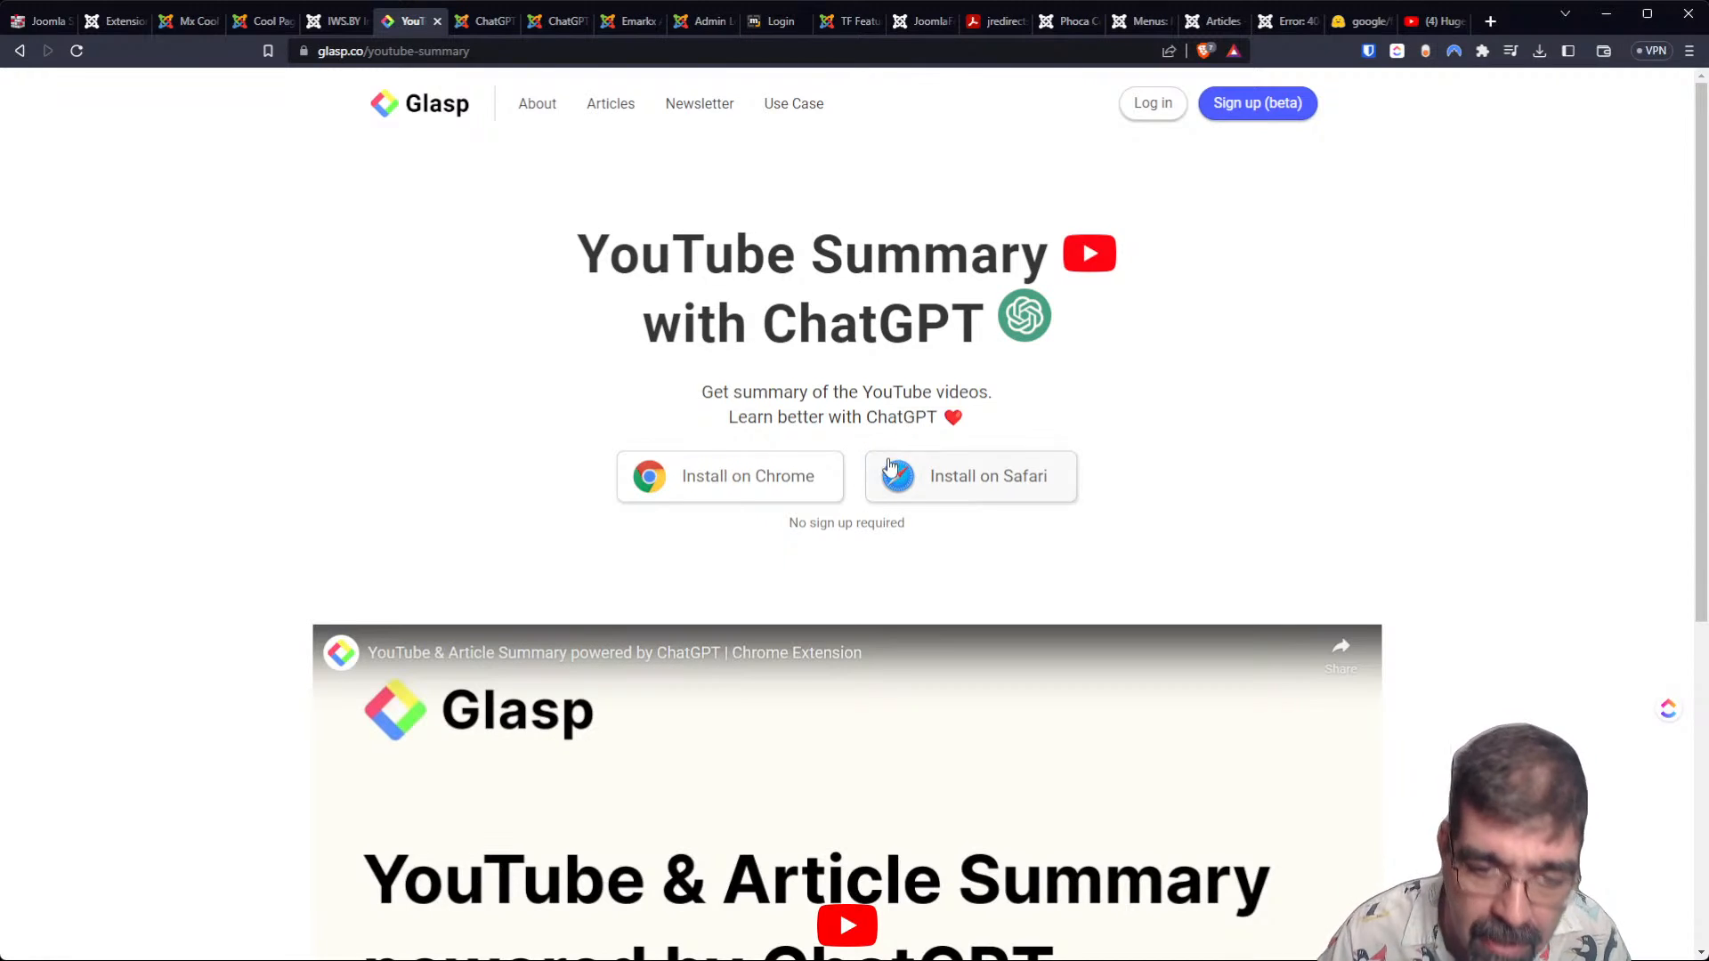
# Play the embedded YouTube & Article Summary powered by ChatGPT video, restarting it from the beginning.
pyautogui.scroll(-5, 889, 463)
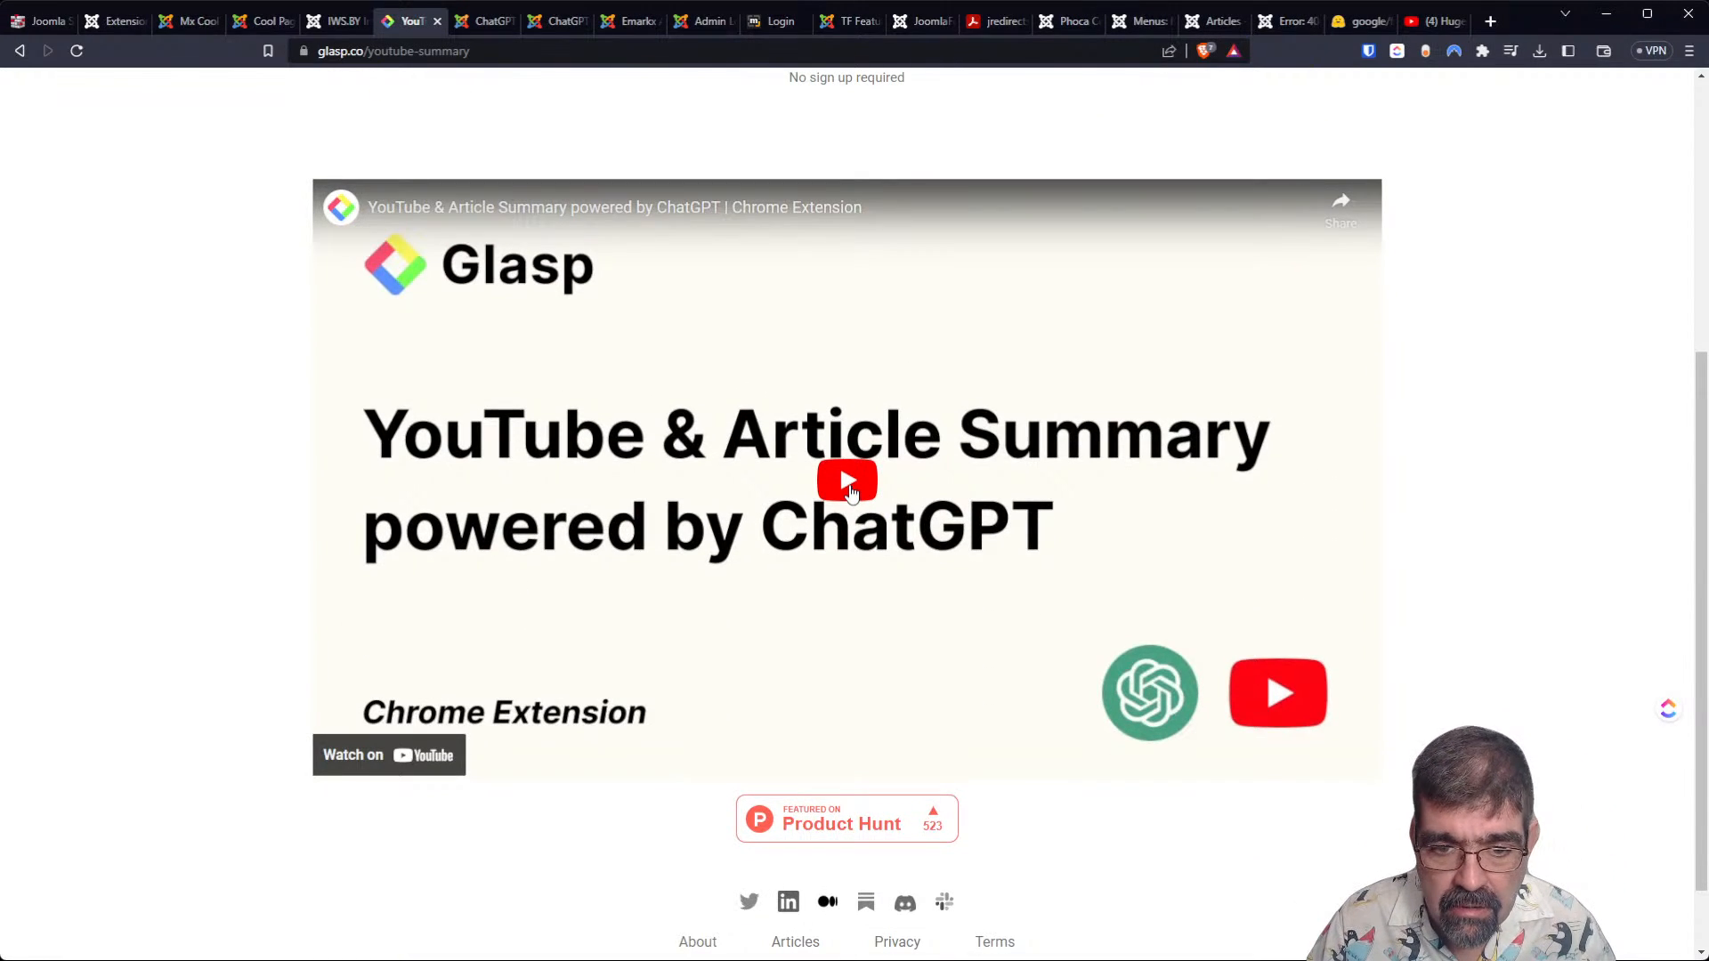
pyautogui.click(848, 485)
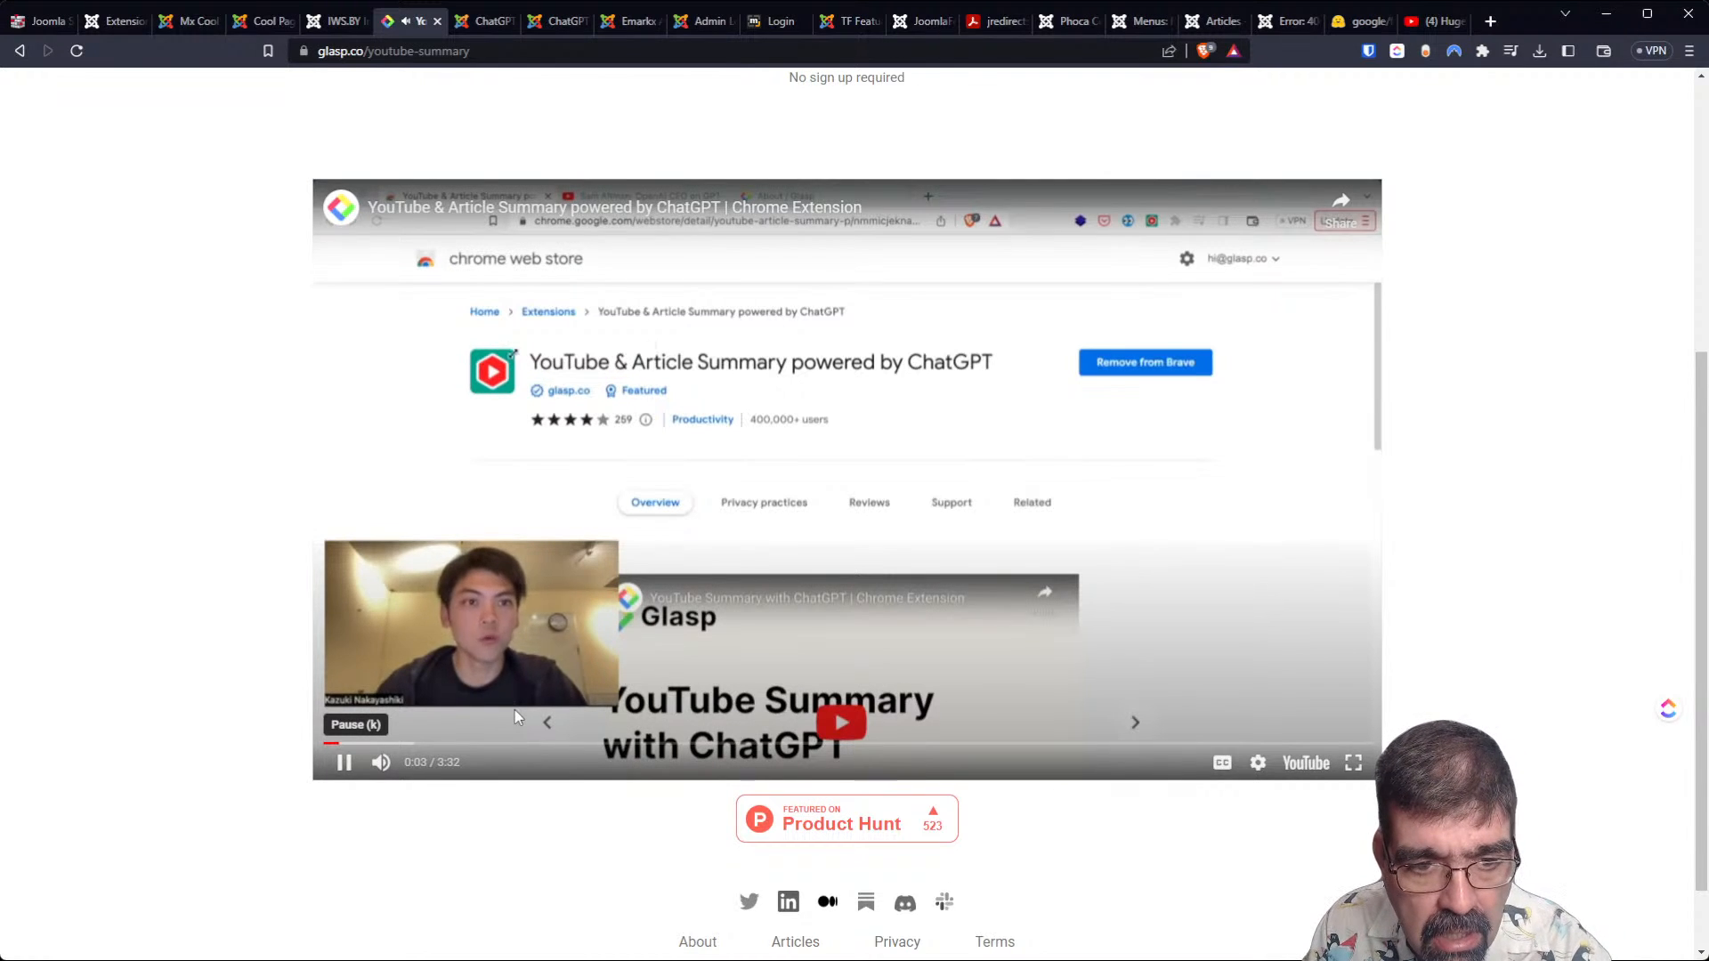
pyautogui.click(345, 763)
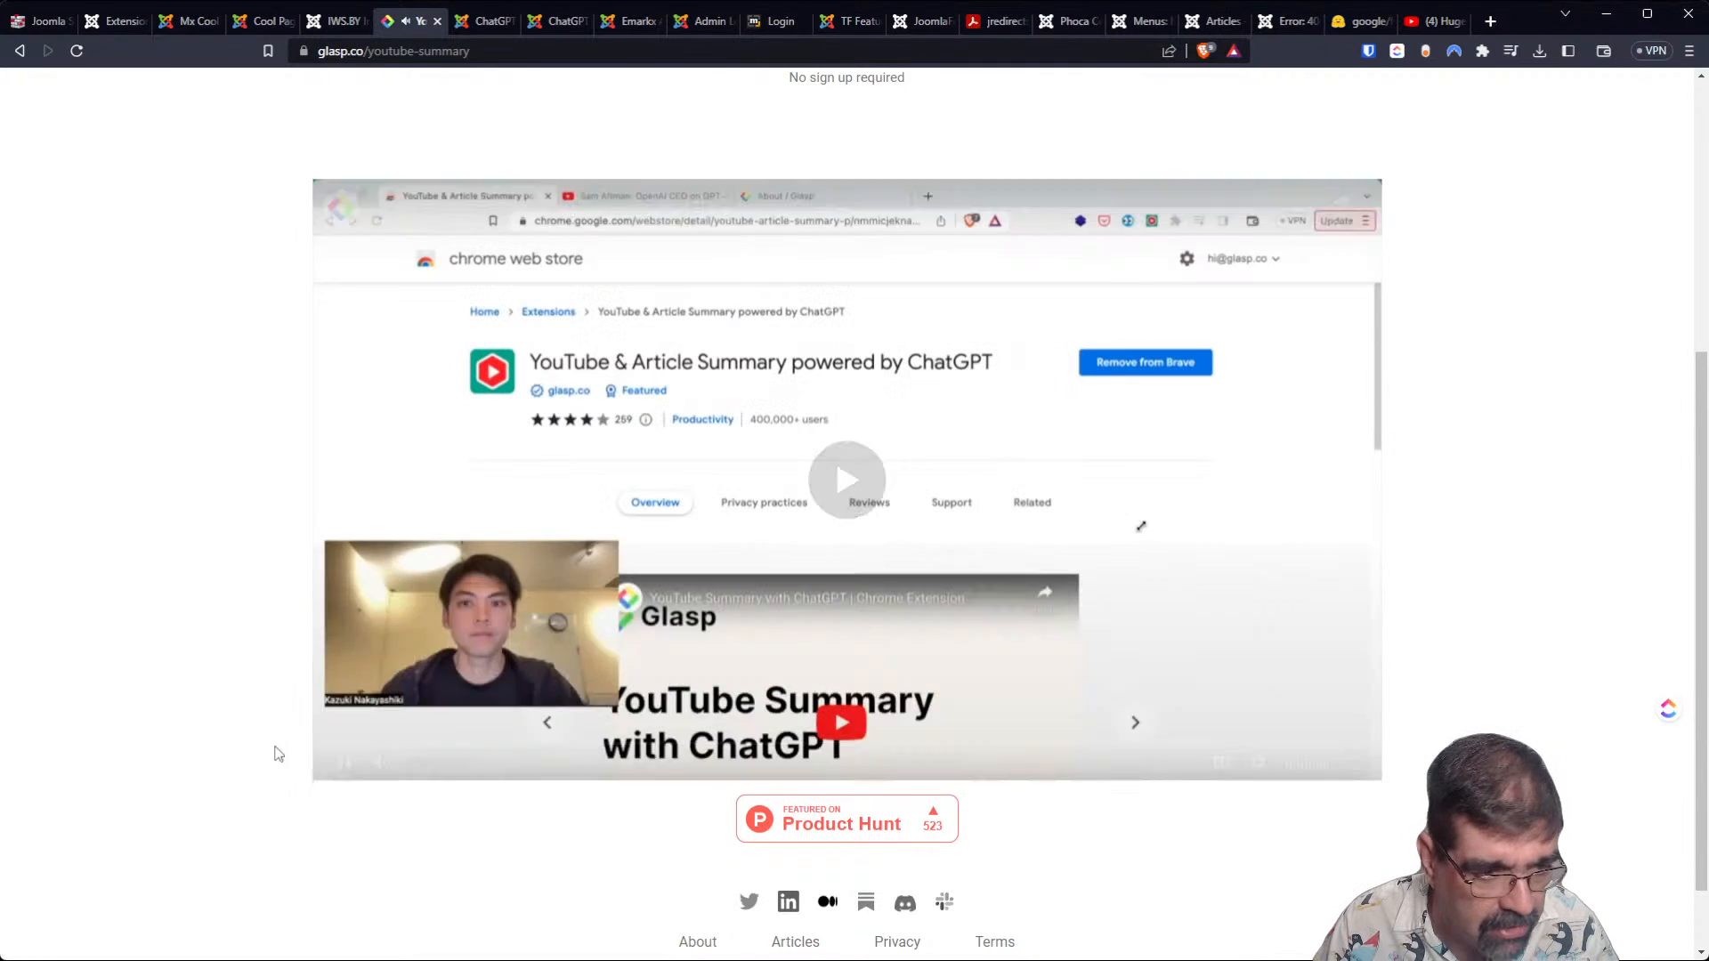
pyautogui.click(342, 763)
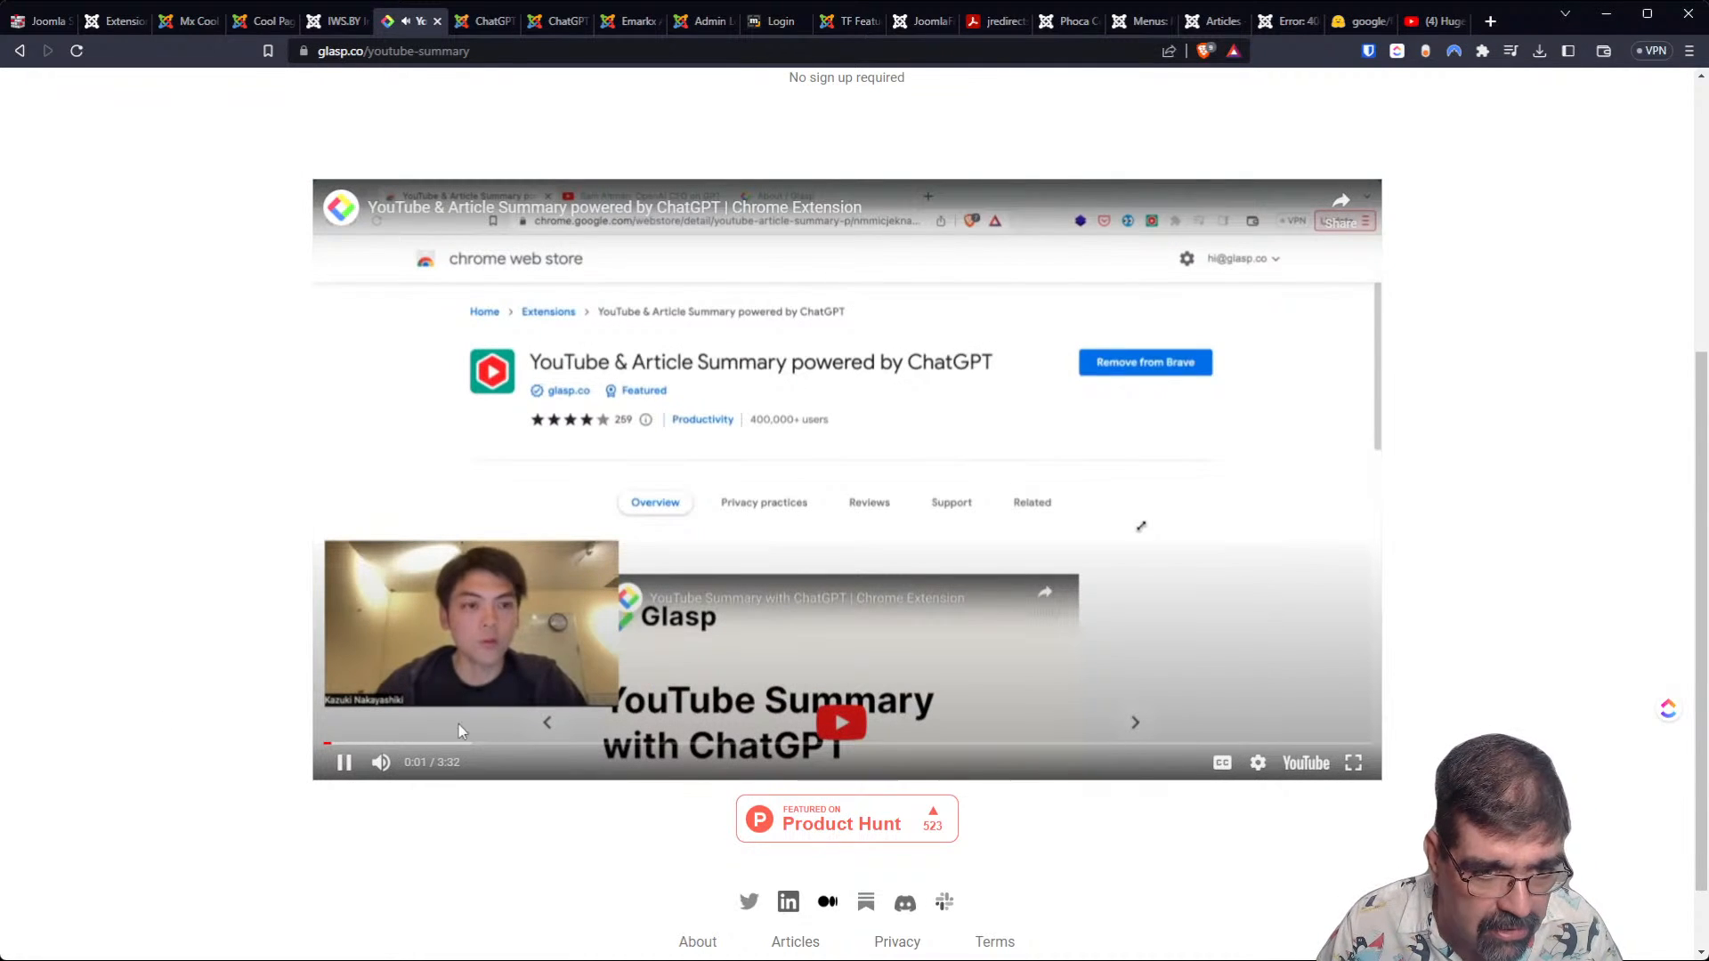
pyautogui.click(341, 767)
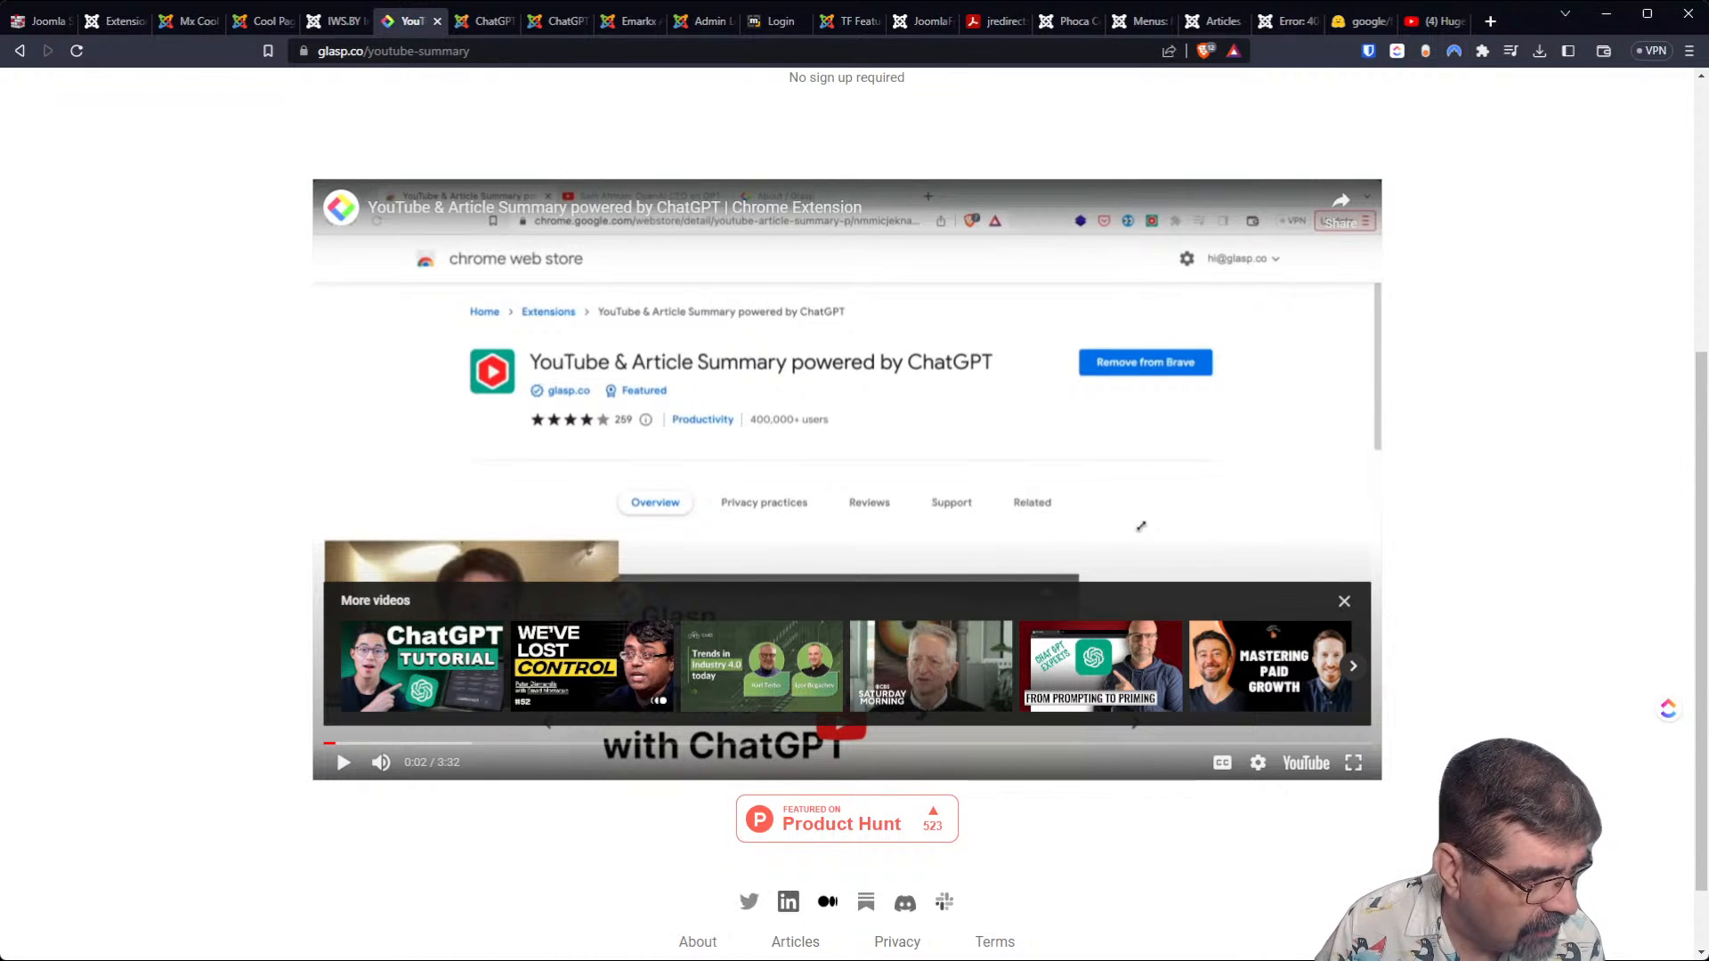
pyautogui.click(1141, 526)
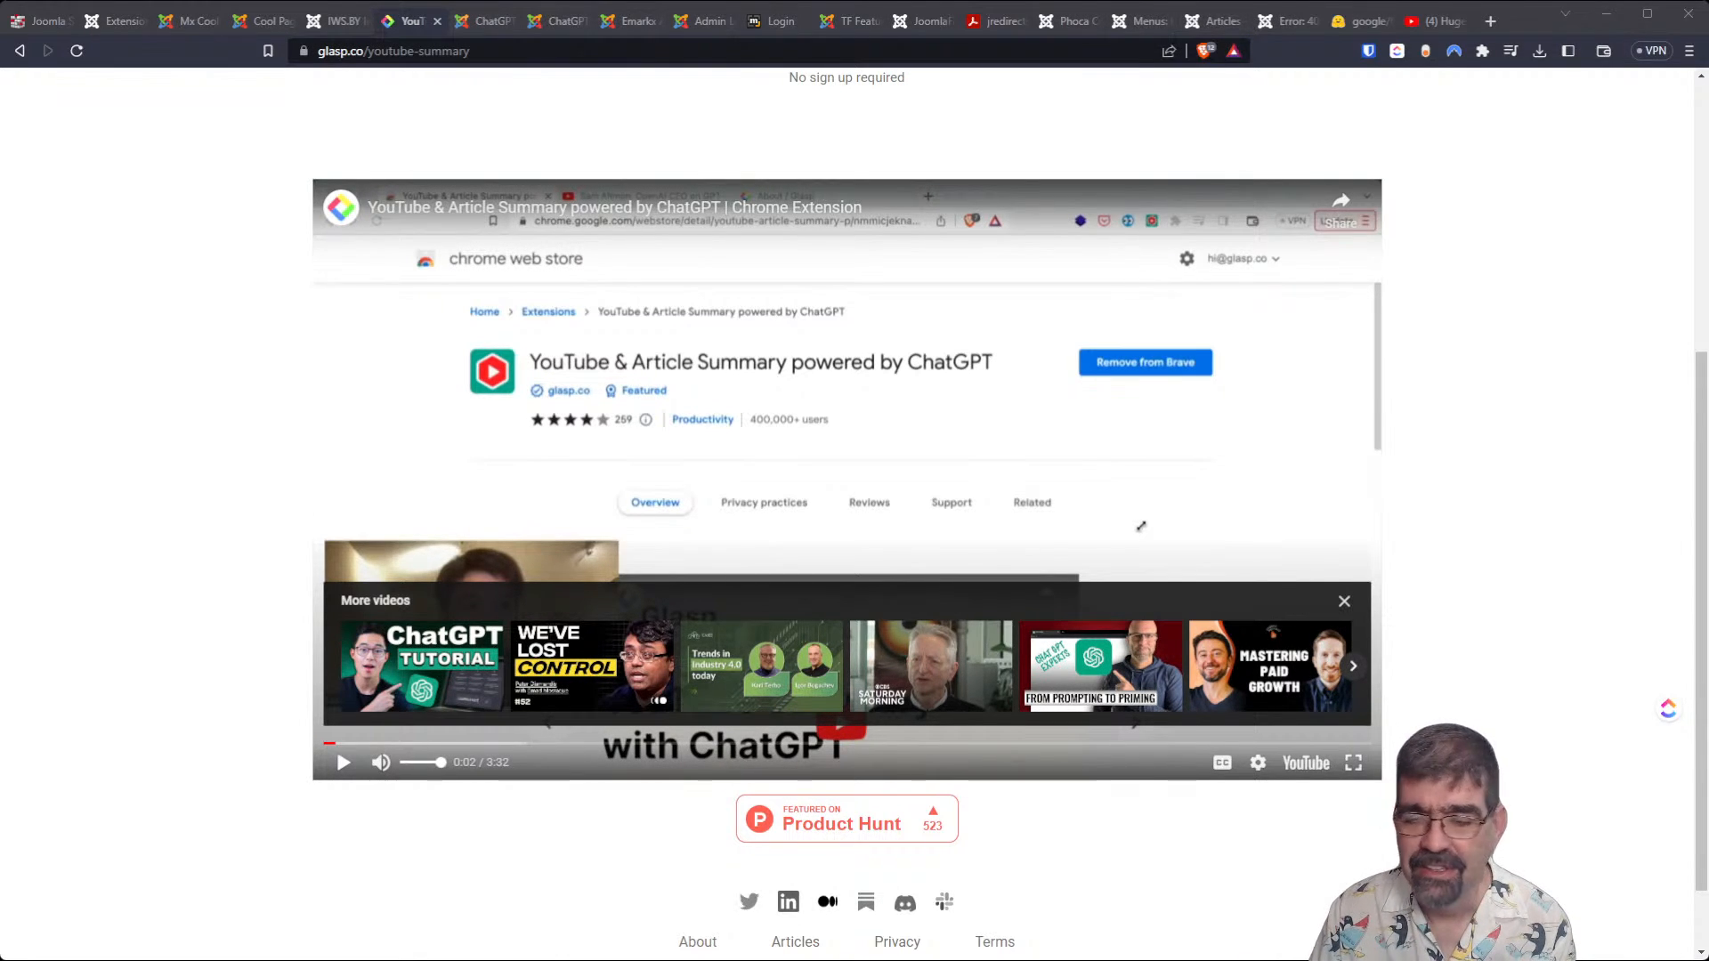
pyautogui.click(342, 763)
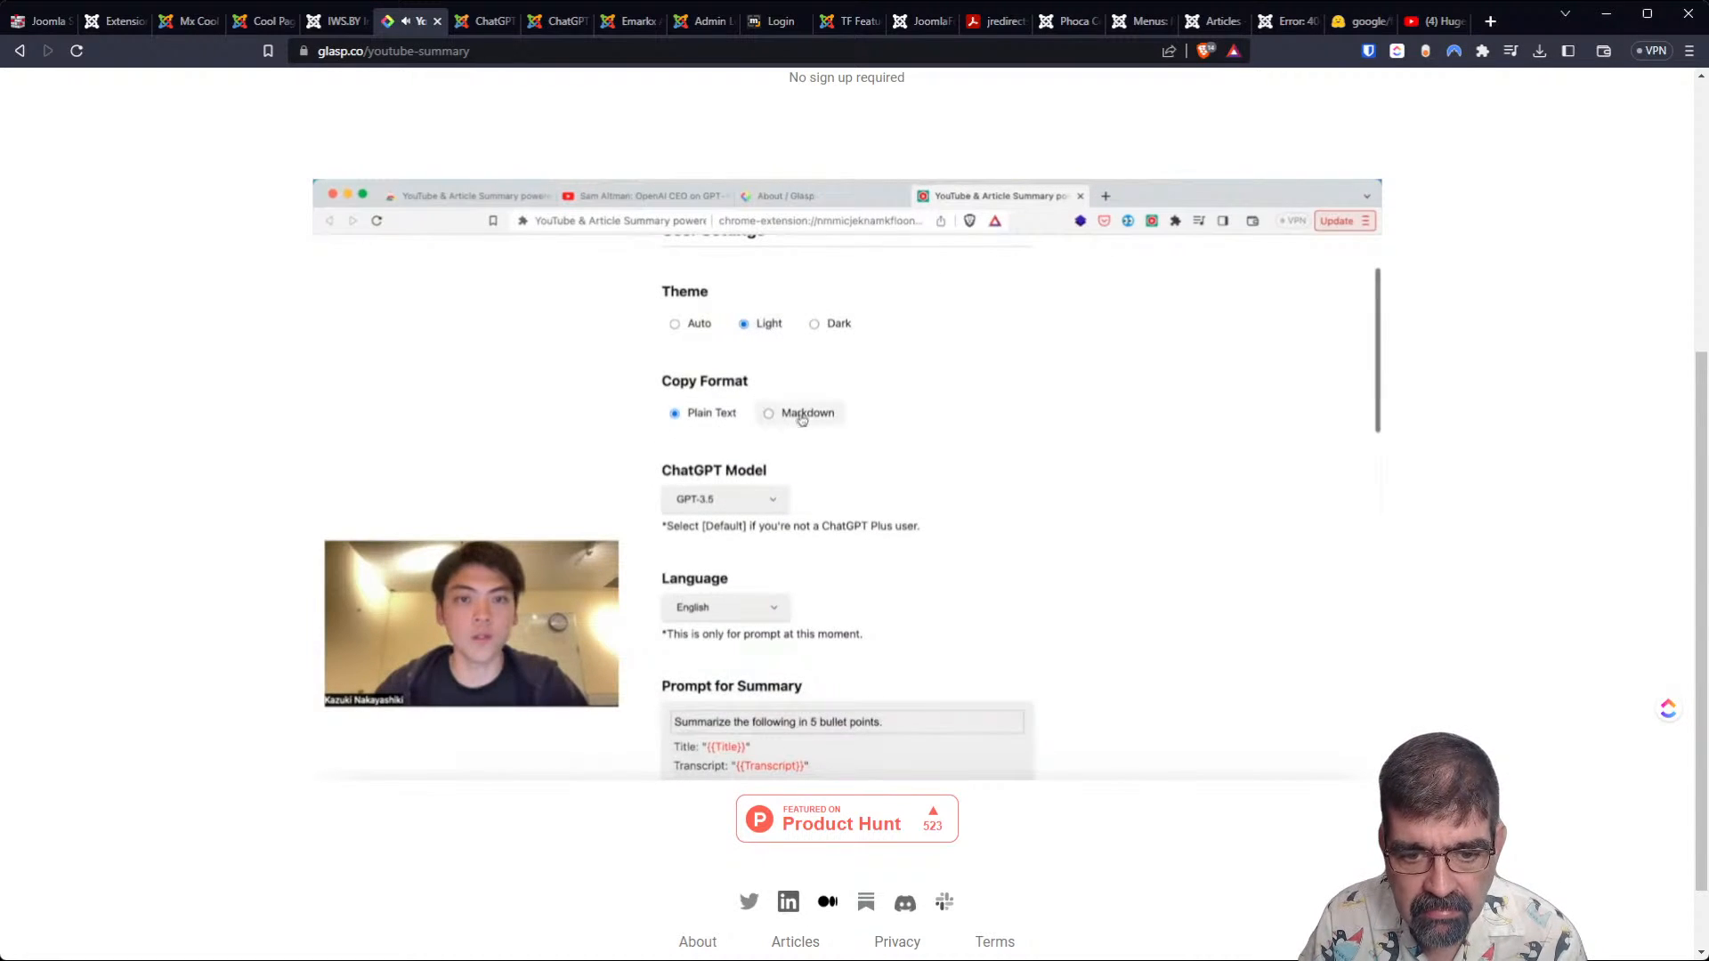
# Skip ahead through the video's summary prompt, longer-video strategy and keyboard shortcut sections, and pause it at 2:44.
pyautogui.moveTo(1077, 747)
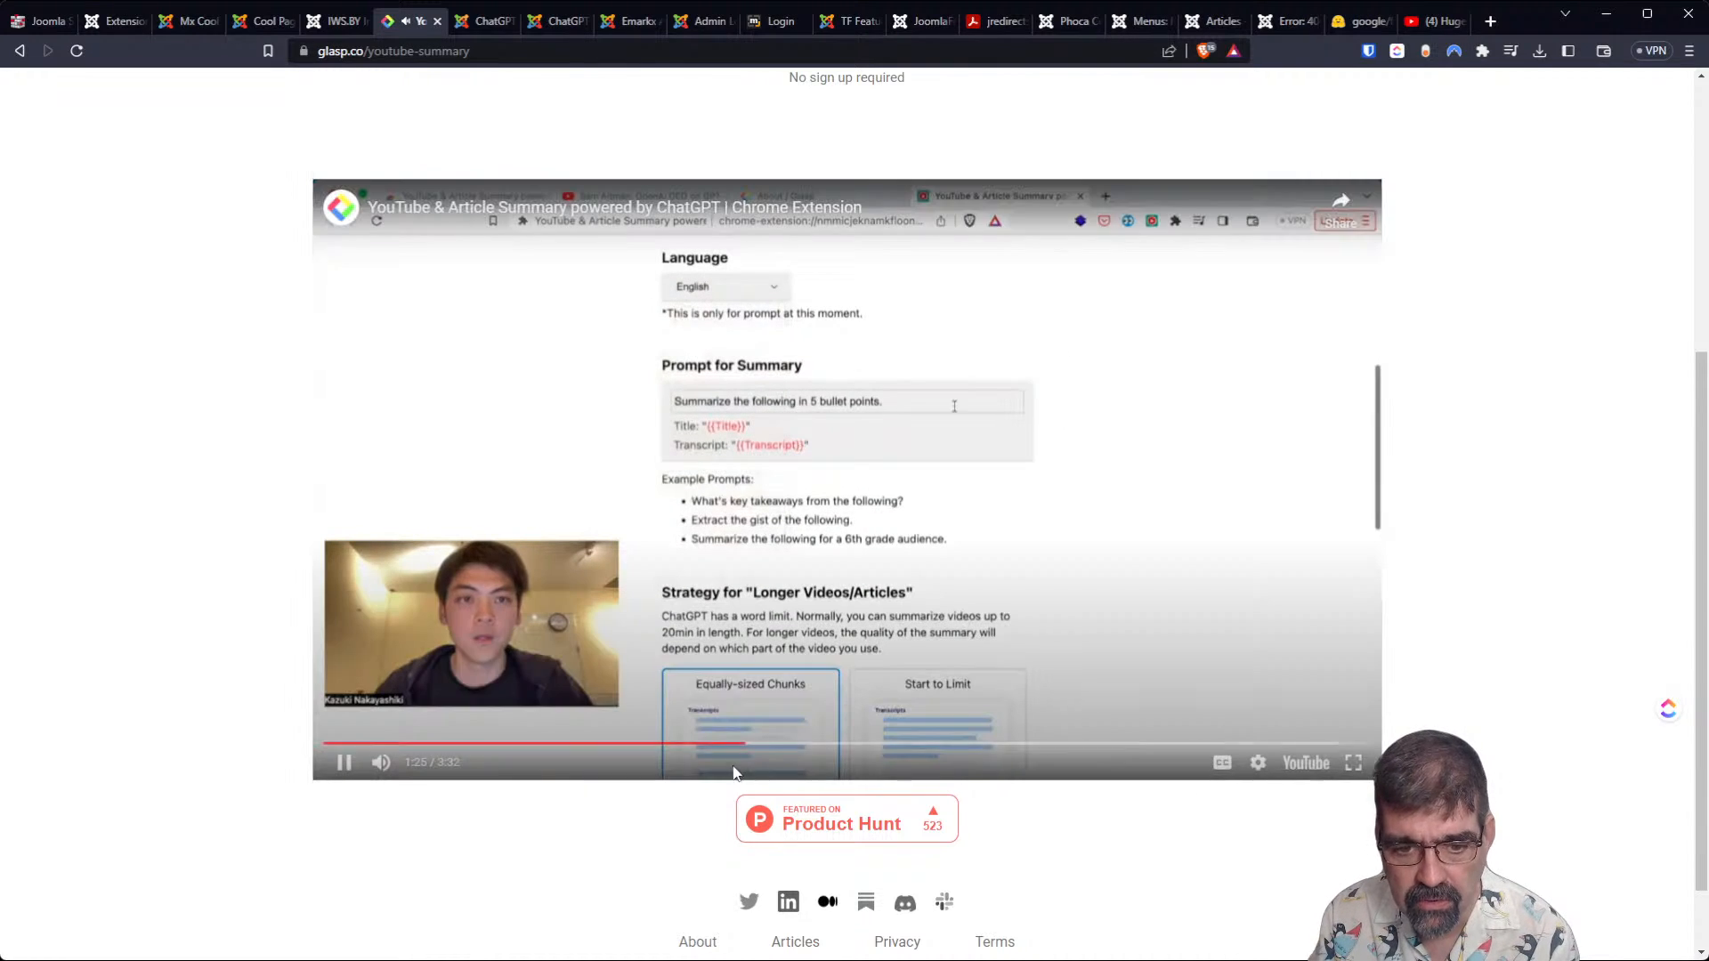
pyautogui.click(820, 745)
pyautogui.click(909, 745)
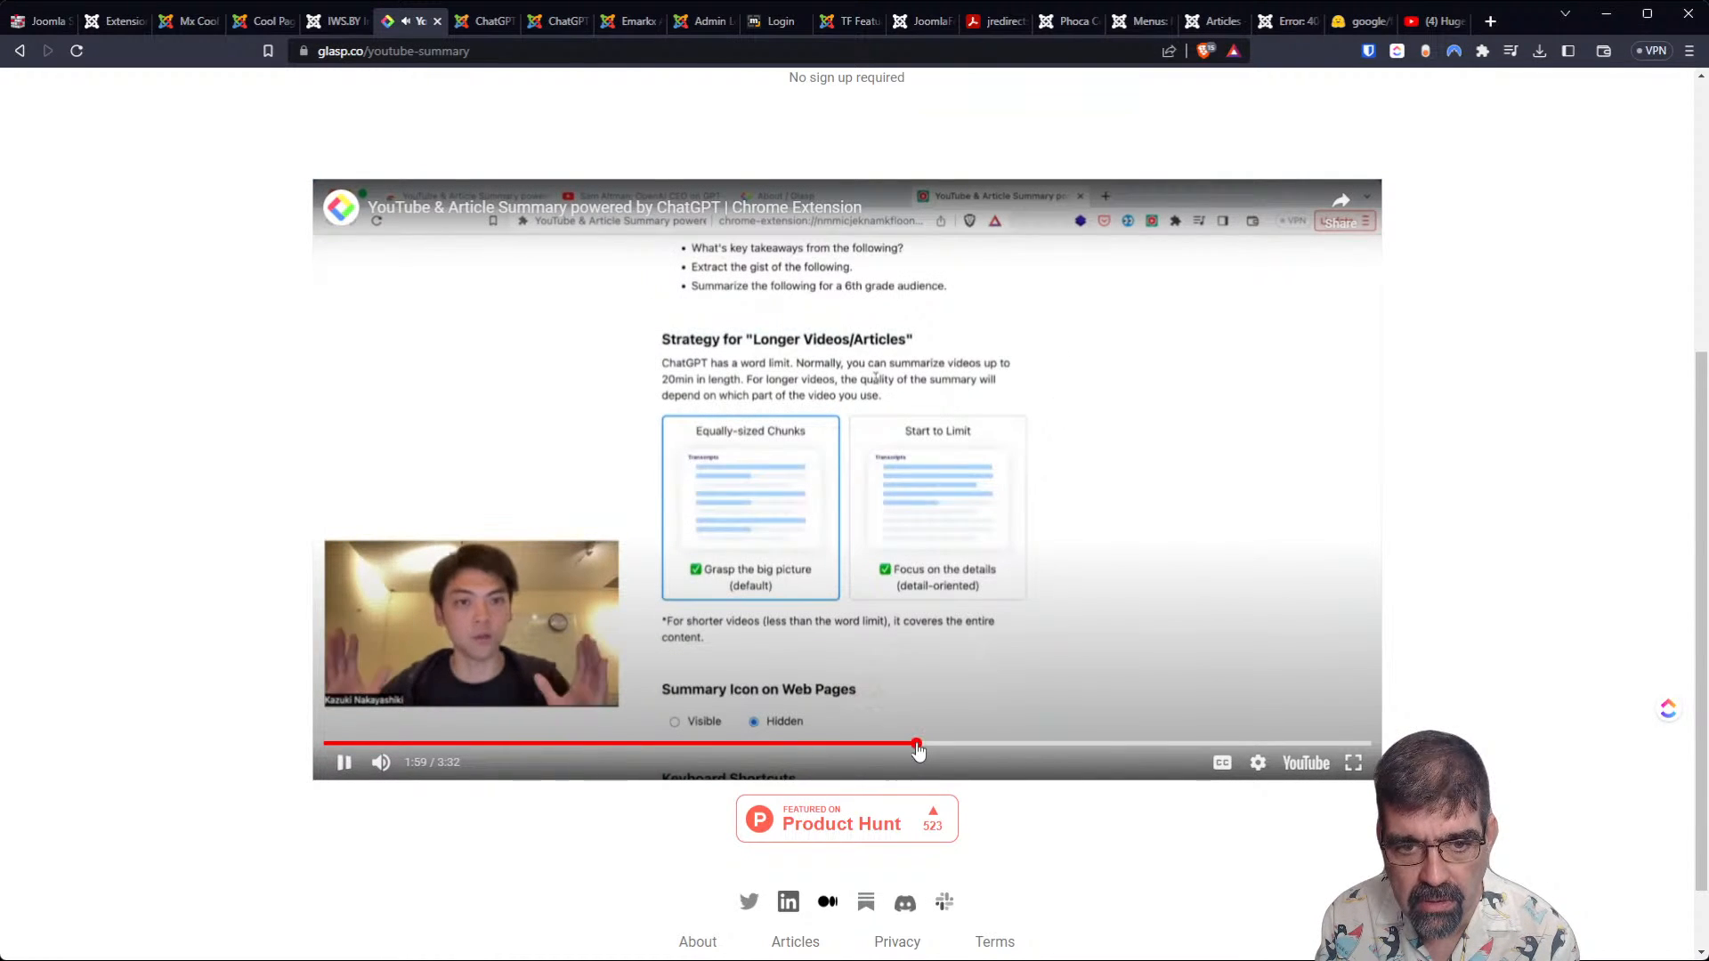
pyautogui.click(1036, 744)
pyautogui.click(1131, 744)
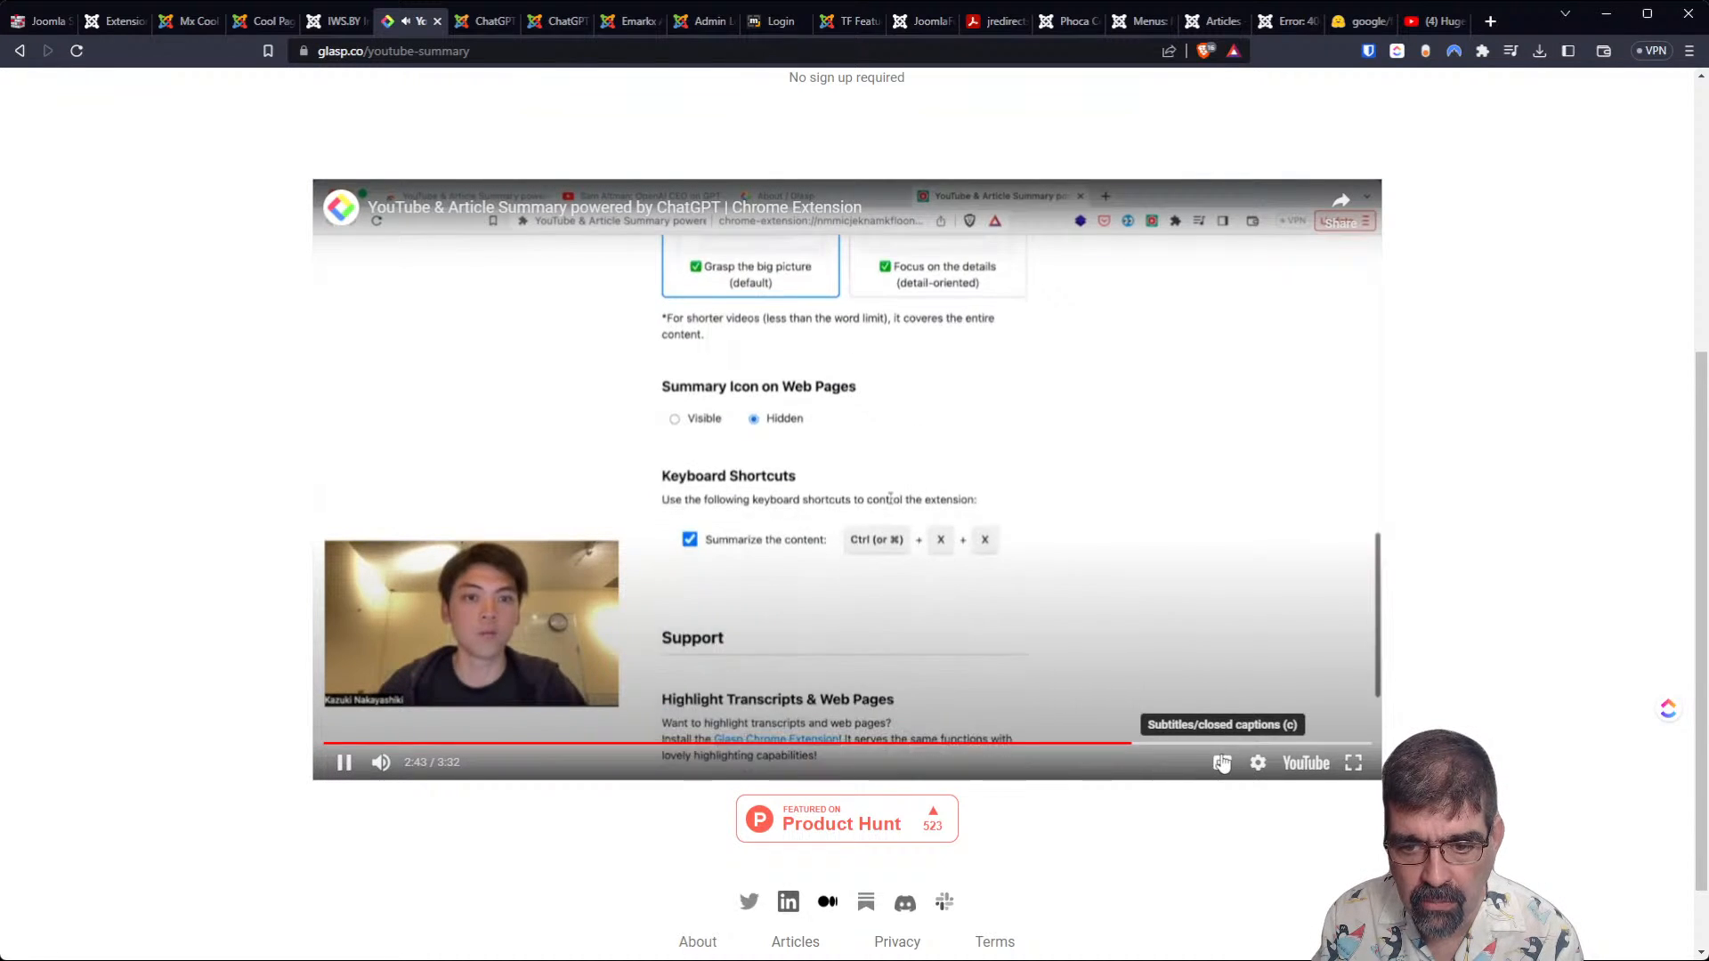
pyautogui.click(343, 762)
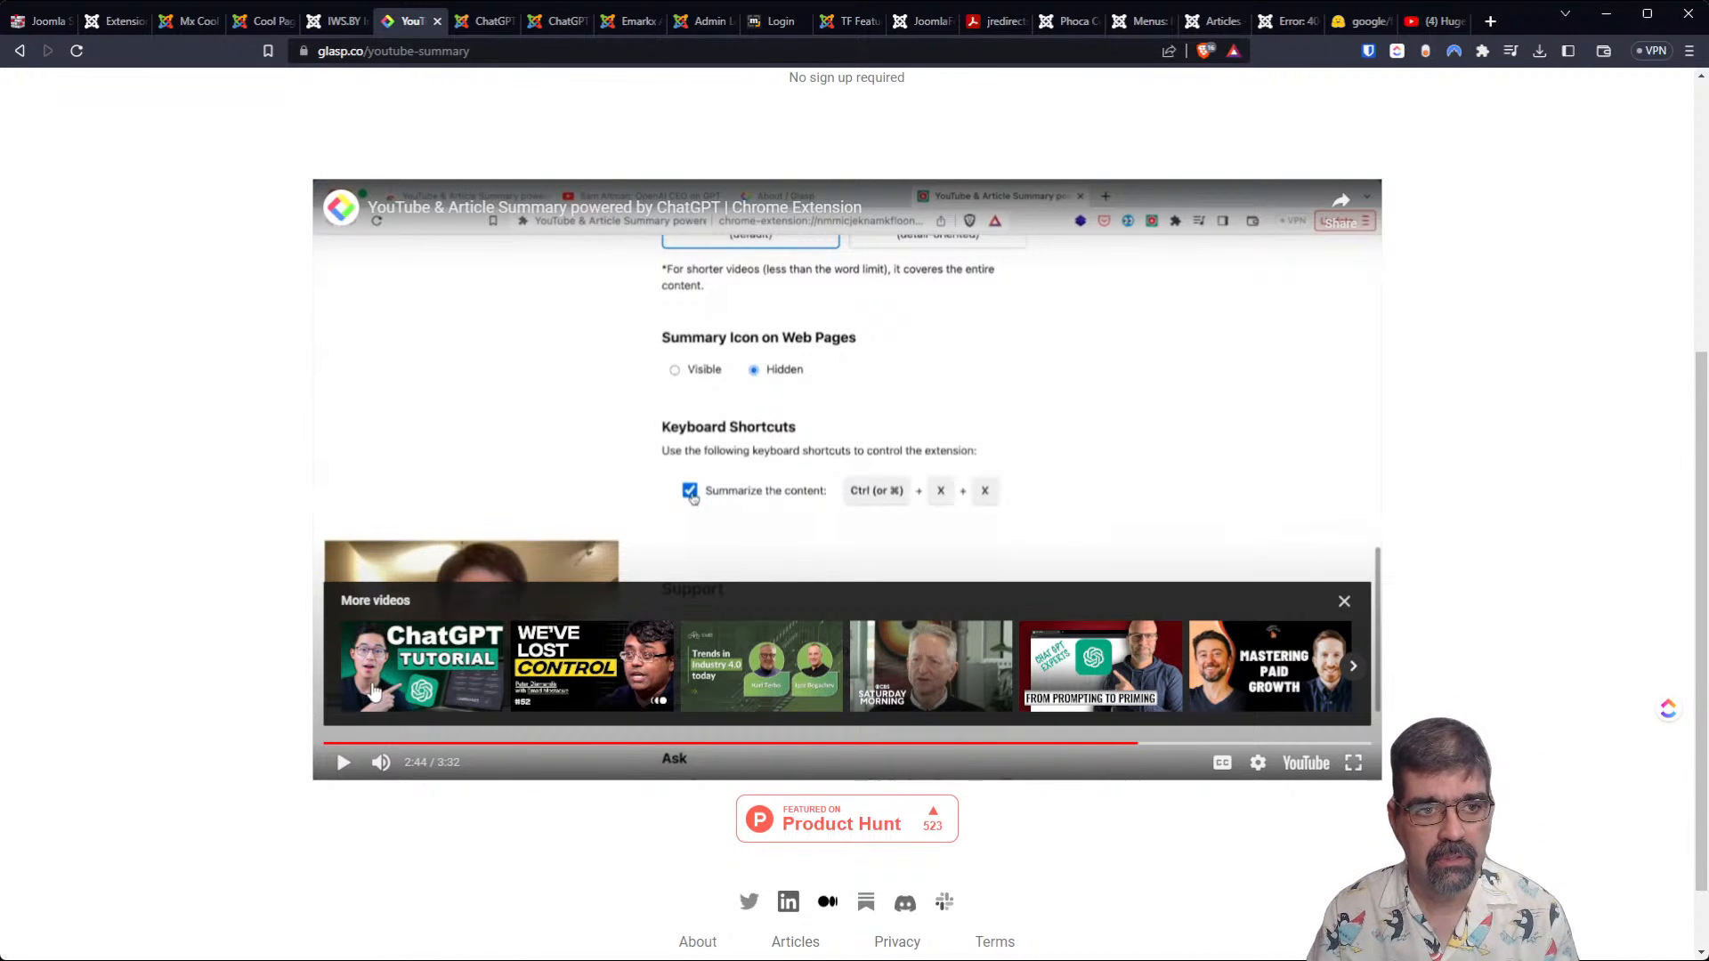
# Return to the JRedirects product page, close the enlarged Edit Pattern Redirect screenshot and go back to the page's beginning.
pyautogui.click(40, 21)
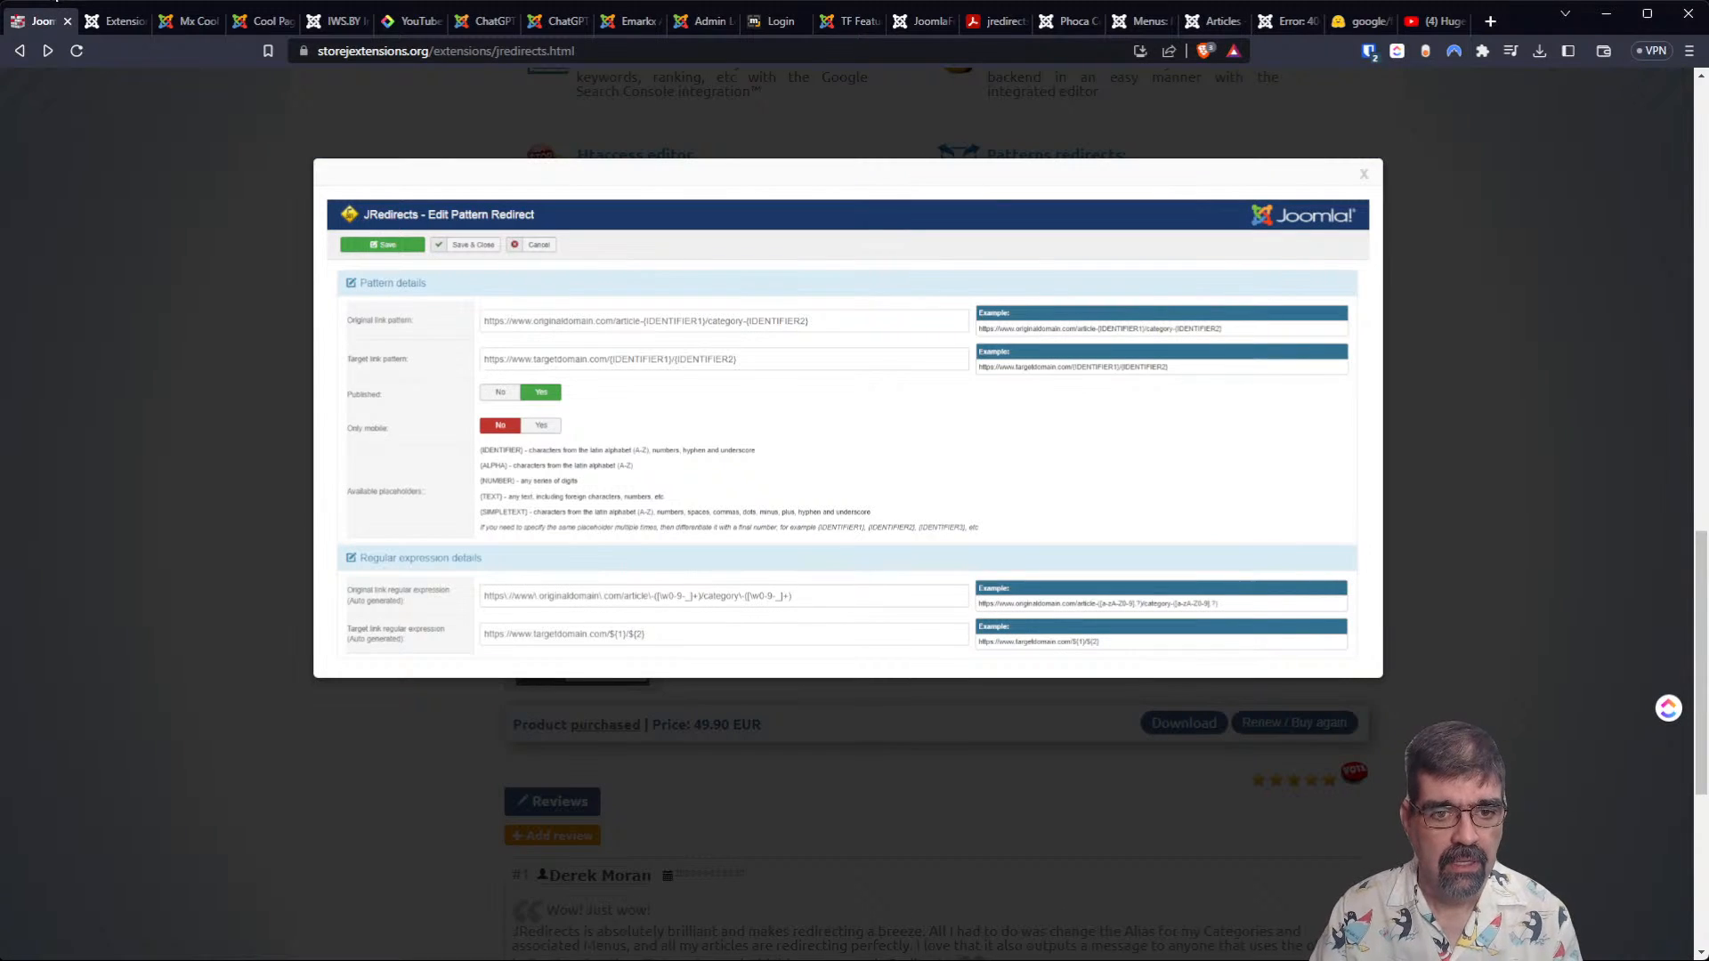
pyautogui.click(1363, 173)
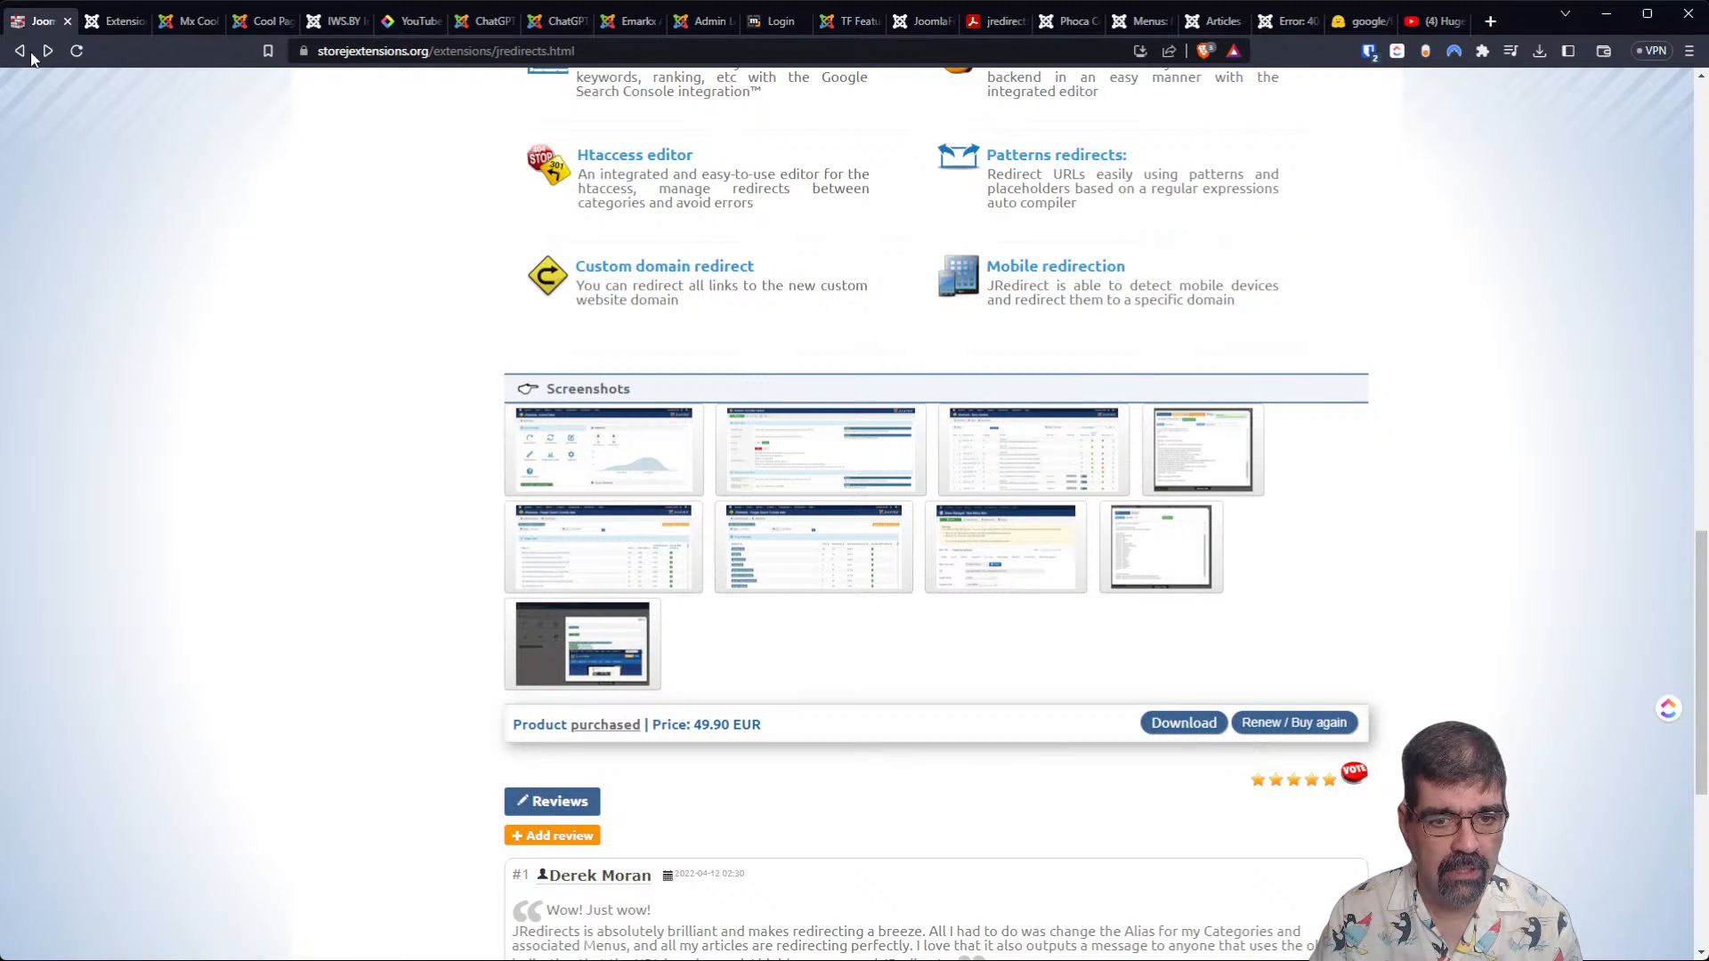
pyautogui.scroll(15, 325, 301)
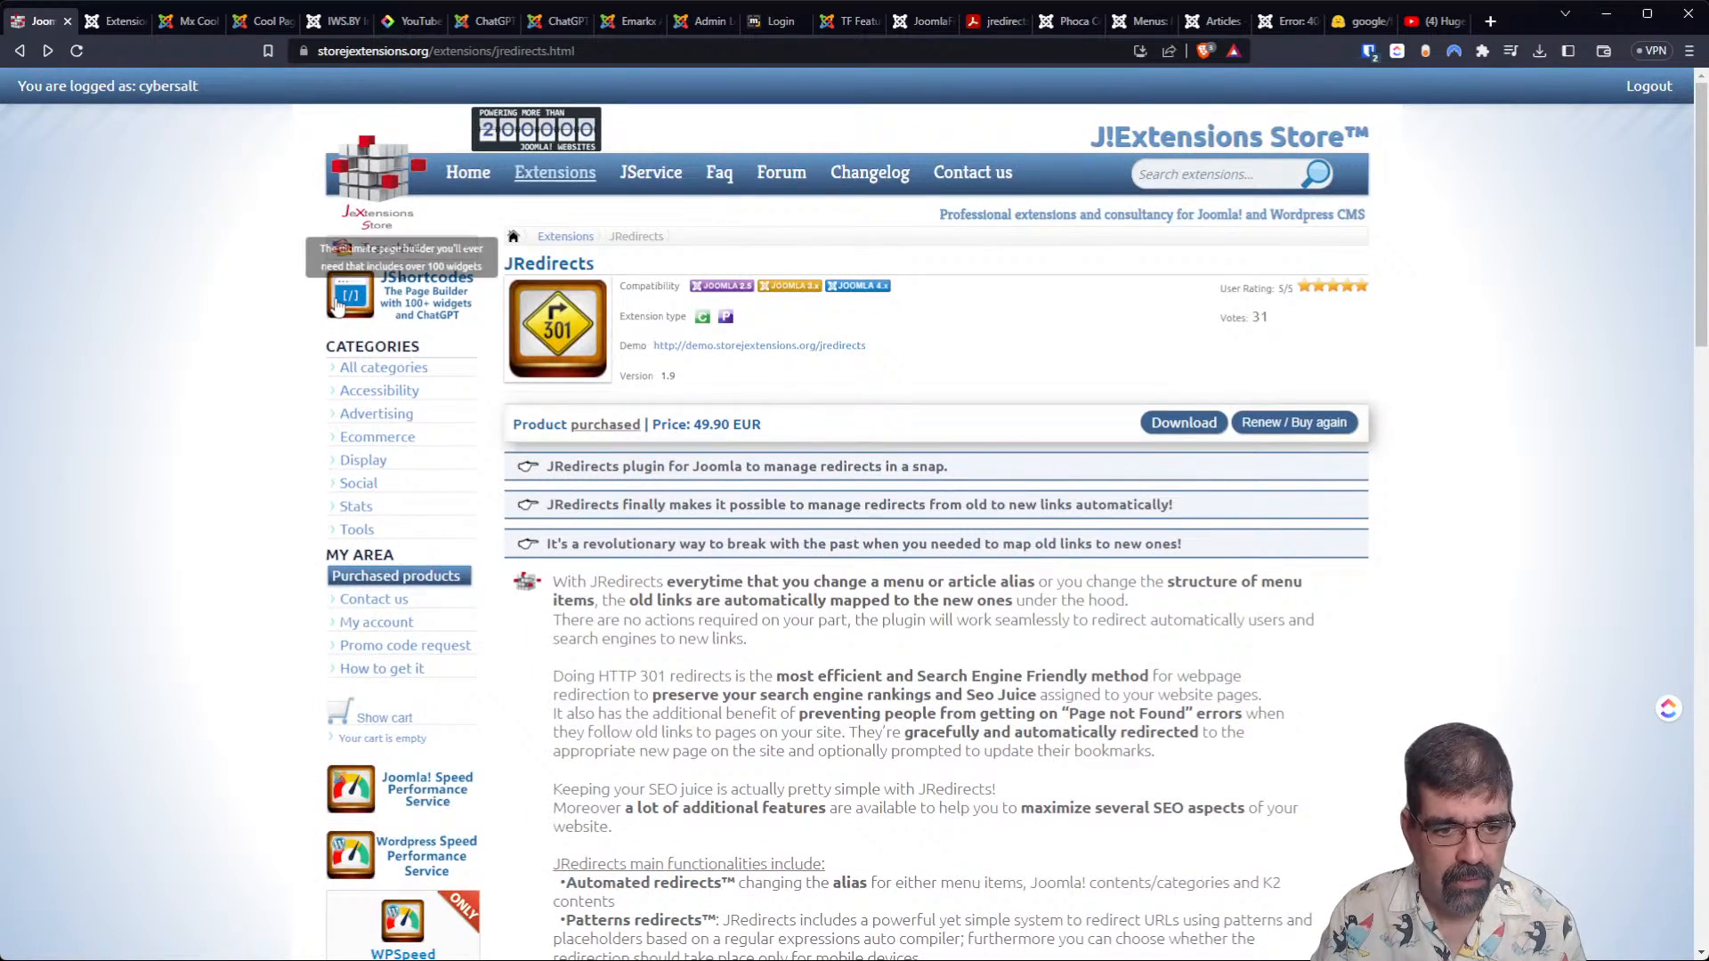